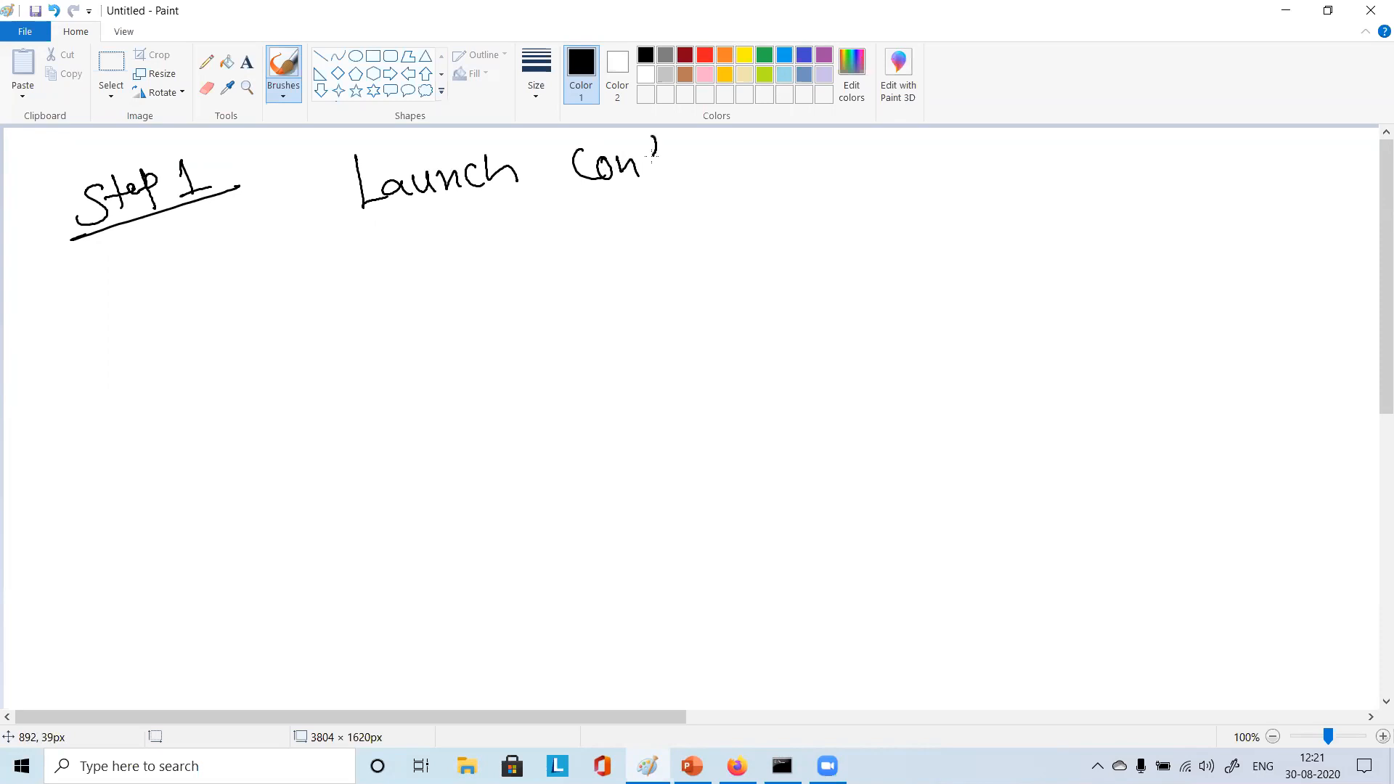
Complete the Step 1 line as "→ Launch Config & configure ASG", double-underlining "ASG" and "Launch Config"
mouse_move(699, 153)
left_mouse_down()
mouse_move(702, 181)
mouse_move(682, 196)
left_mouse_up()
left_click_drag(278, 194, 307, 193)
left_click_drag(291, 185, 296, 208)
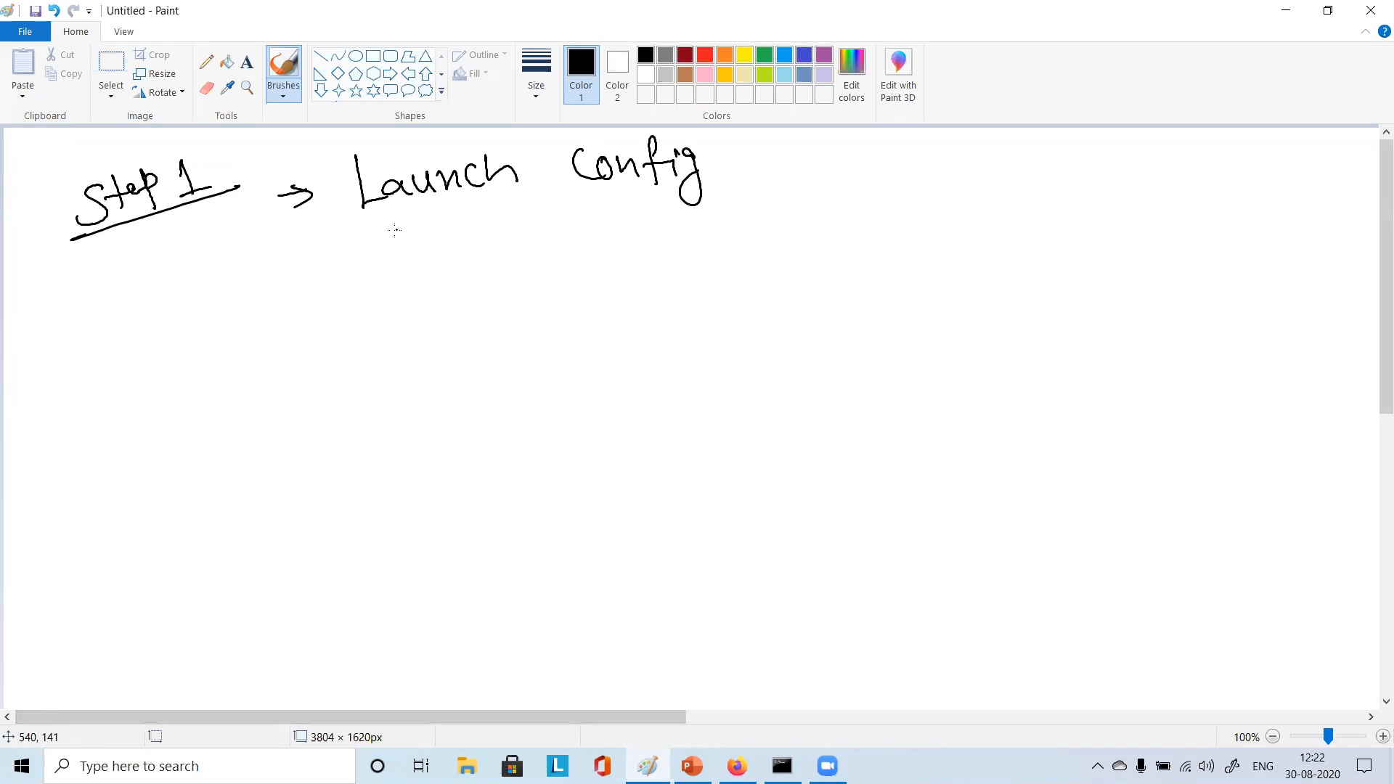
mouse_move(777, 173)
left_mouse_down()
mouse_move(790, 189)
mouse_move(847, 181)
left_mouse_up()
mouse_move(864, 161)
left_mouse_down()
mouse_move(895, 179)
mouse_move(947, 156)
mouse_move(1195, 174)
left_mouse_up()
left_click_drag(1089, 188, 1205, 172)
left_click_drag(1097, 195, 1217, 175)
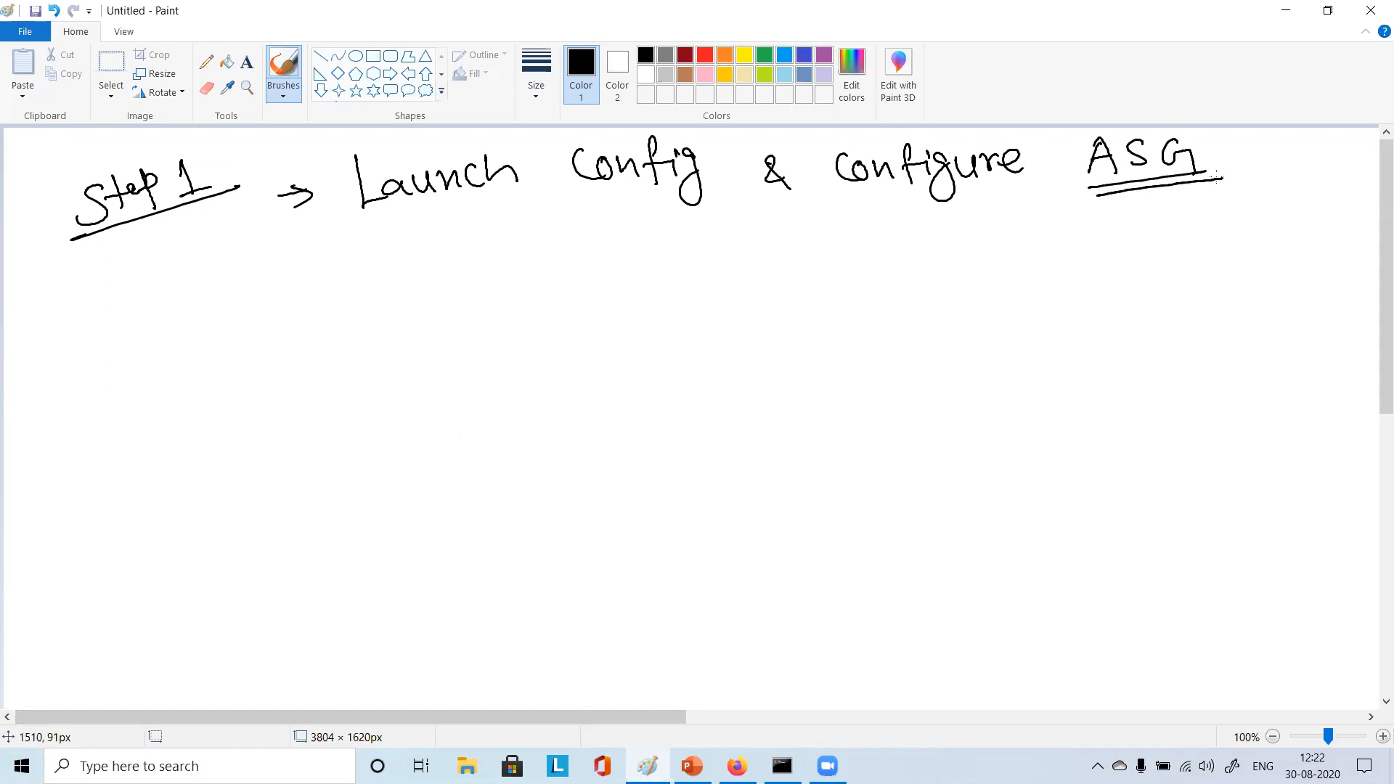
left_click_drag(438, 218, 657, 195)
left_click_drag(485, 219, 663, 199)
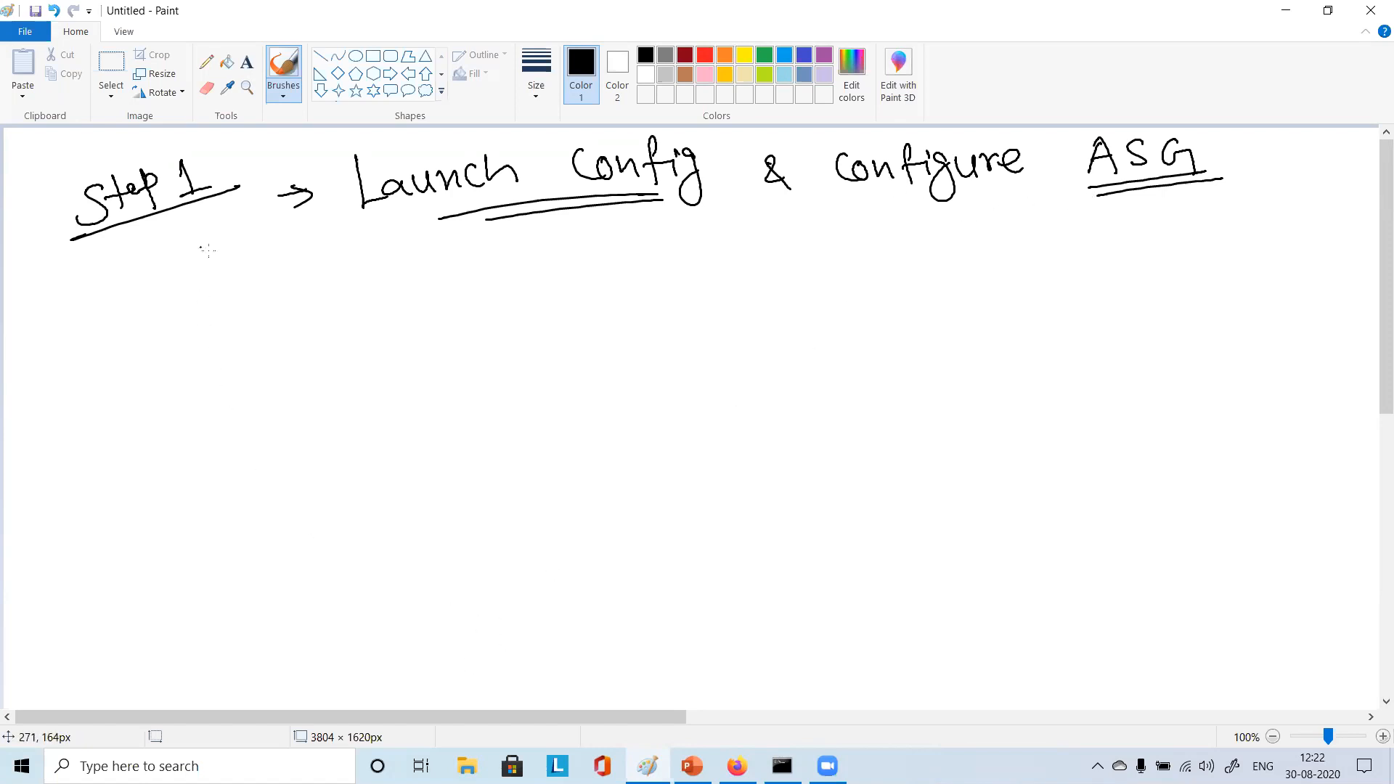
Handwrite the item number "2)" below the Step 1 line
left_click_drag(125, 288, 153, 306)
mouse_move(144, 263)
left_mouse_down()
mouse_move(162, 298)
mouse_move(140, 337)
left_mouse_up()
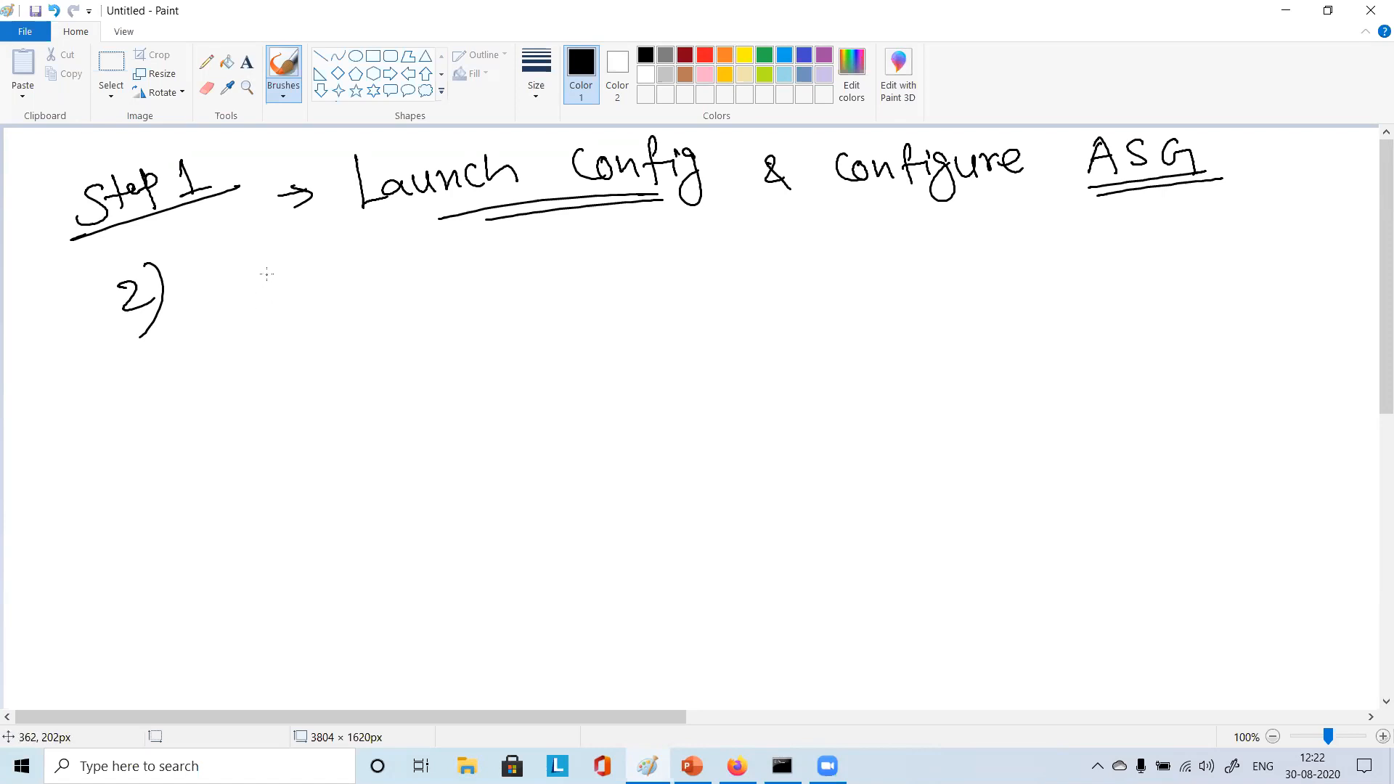
mouse_move(267, 269)
left_mouse_down()
mouse_move(291, 295)
mouse_move(356, 279)
mouse_move(411, 287)
left_mouse_up()
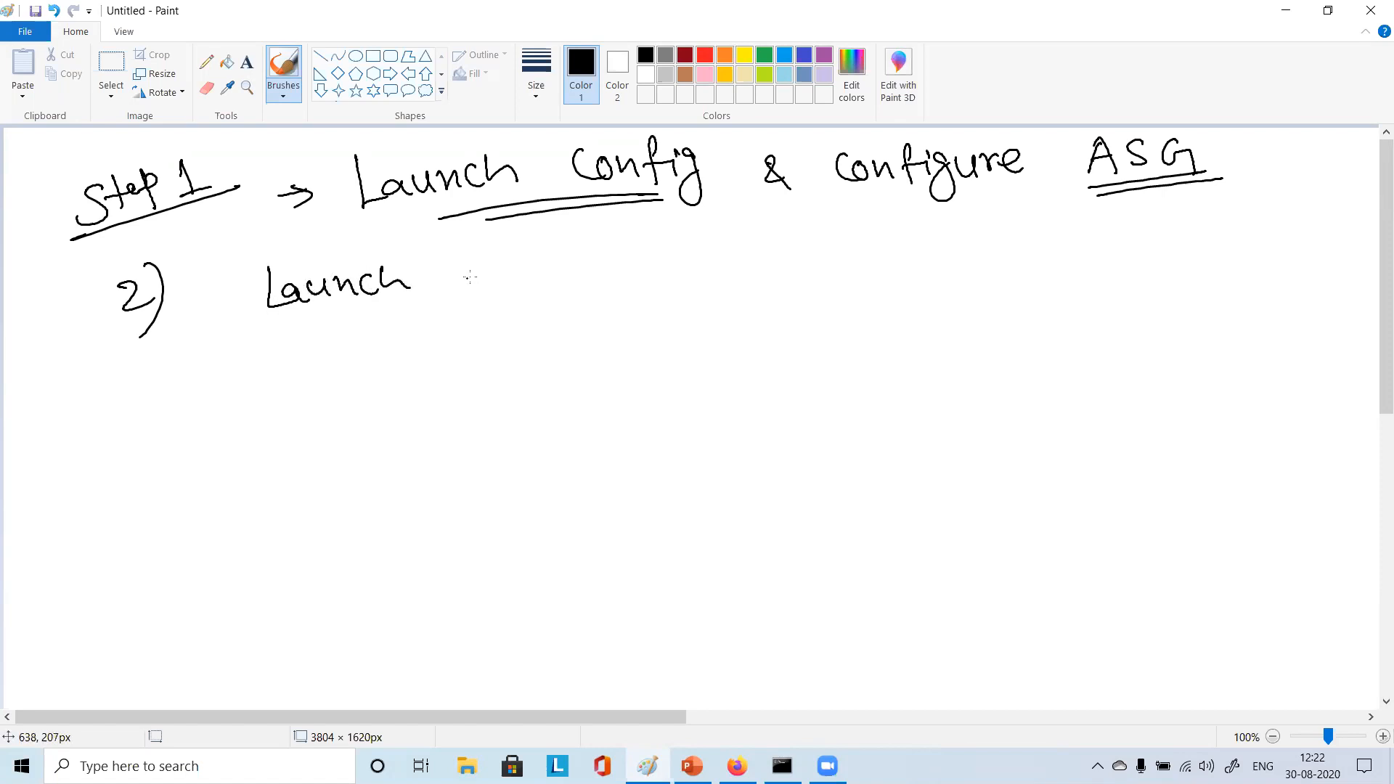
key("ctrl+z")
key("ctrl+z")
key("ctrl+z")
key("ctrl+z")
key("ctrl+z")
key("ctrl+z")
Write "Instance is launched." beside item 2, underline "Instance" and draw an arrow to it from "Launch Config"
mouse_move(299, 270)
left_mouse_down()
mouse_move(298, 311)
mouse_move(316, 273)
left_mouse_up()
left_click_drag(292, 315, 325, 310)
mouse_move(326, 298)
left_mouse_down()
mouse_move(343, 288)
mouse_move(362, 306)
left_mouse_up()
mouse_move(380, 275)
left_mouse_down()
mouse_move(366, 310)
mouse_move(381, 308)
left_mouse_up()
mouse_move(366, 281)
left_mouse_down()
mouse_move(582, 289)
mouse_move(807, 247)
mouse_move(875, 266)
left_mouse_up()
left_click(900, 249)
left_click(916, 252)
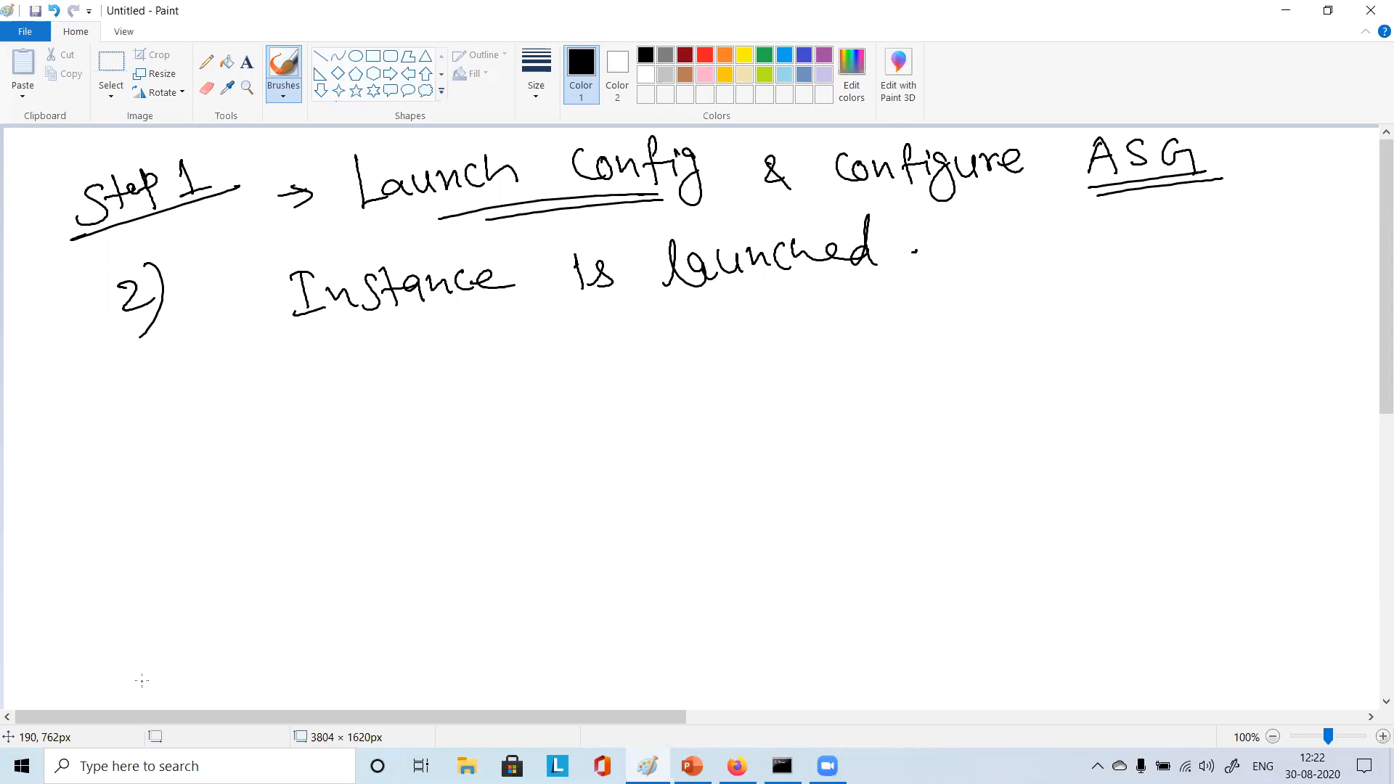
left_click_drag(341, 324, 569, 299)
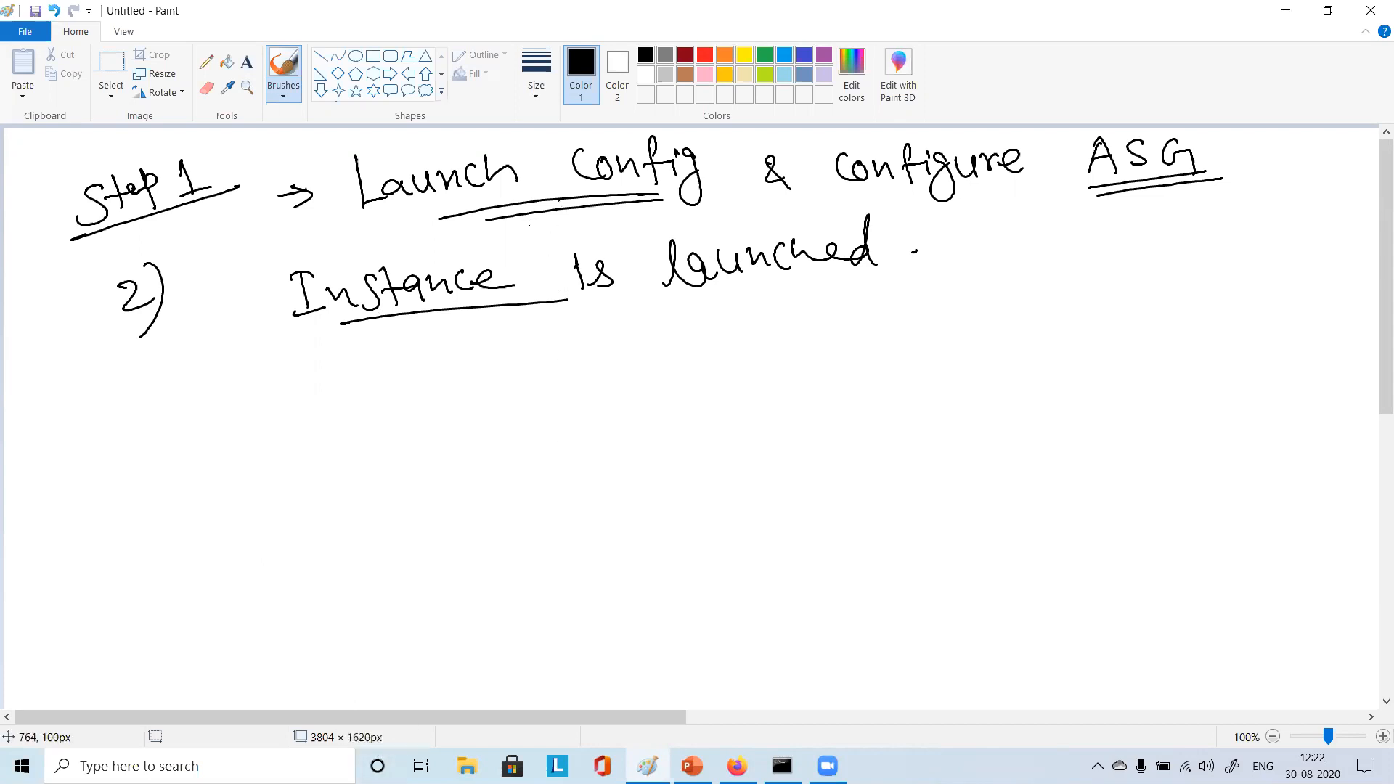
mouse_move(553, 211)
left_mouse_down()
mouse_move(514, 263)
mouse_move(536, 256)
left_mouse_up()
Write "– manual, auto." beneath the "Instance is launched" line and underline both words
mouse_move(373, 371)
left_mouse_down()
mouse_move(525, 356)
mouse_move(581, 364)
mouse_move(608, 396)
left_mouse_up()
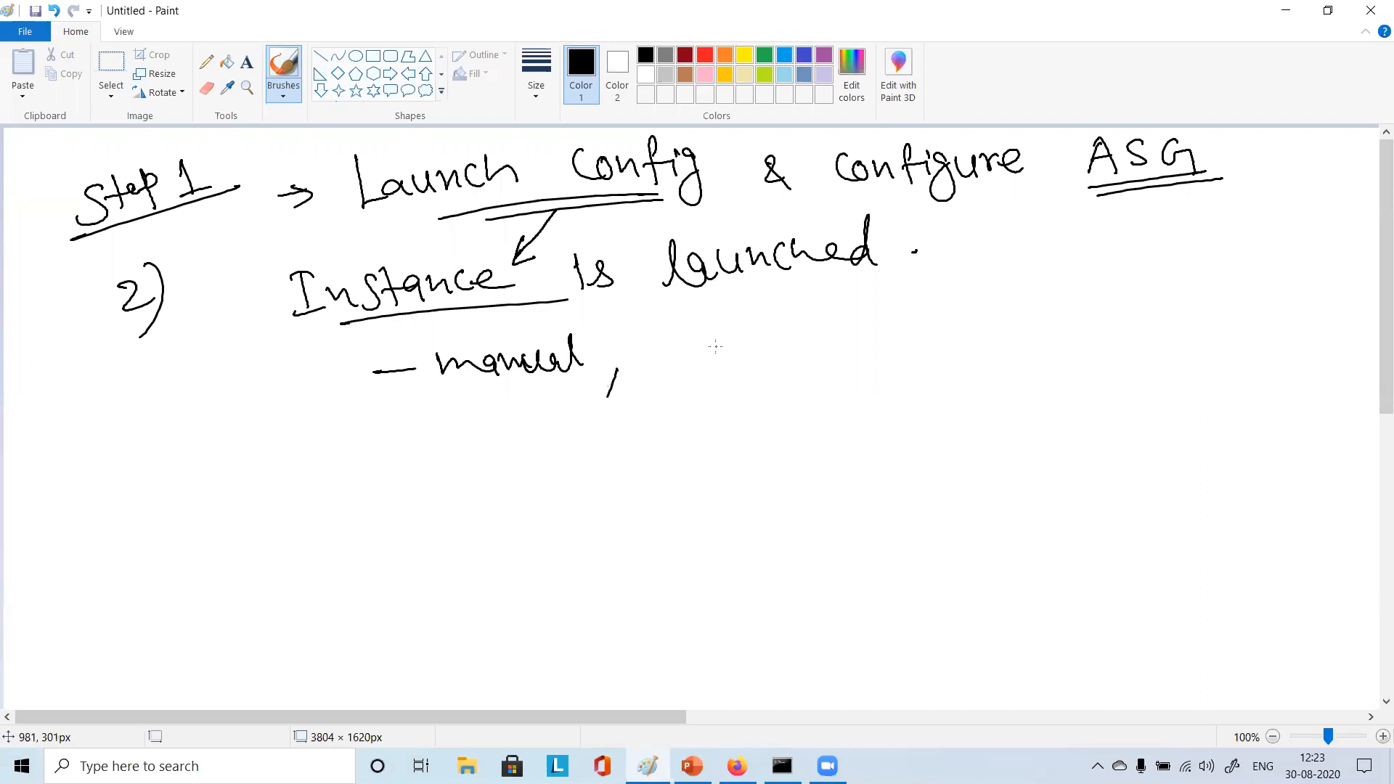
mouse_move(745, 339)
left_mouse_down()
mouse_move(748, 355)
mouse_move(786, 357)
left_mouse_up()
mouse_move(791, 323)
left_mouse_down()
mouse_move(793, 353)
mouse_move(822, 333)
left_mouse_up()
left_click_drag(851, 338, 848, 342)
left_click_drag(754, 371, 818, 361)
left_click_drag(490, 401, 559, 392)
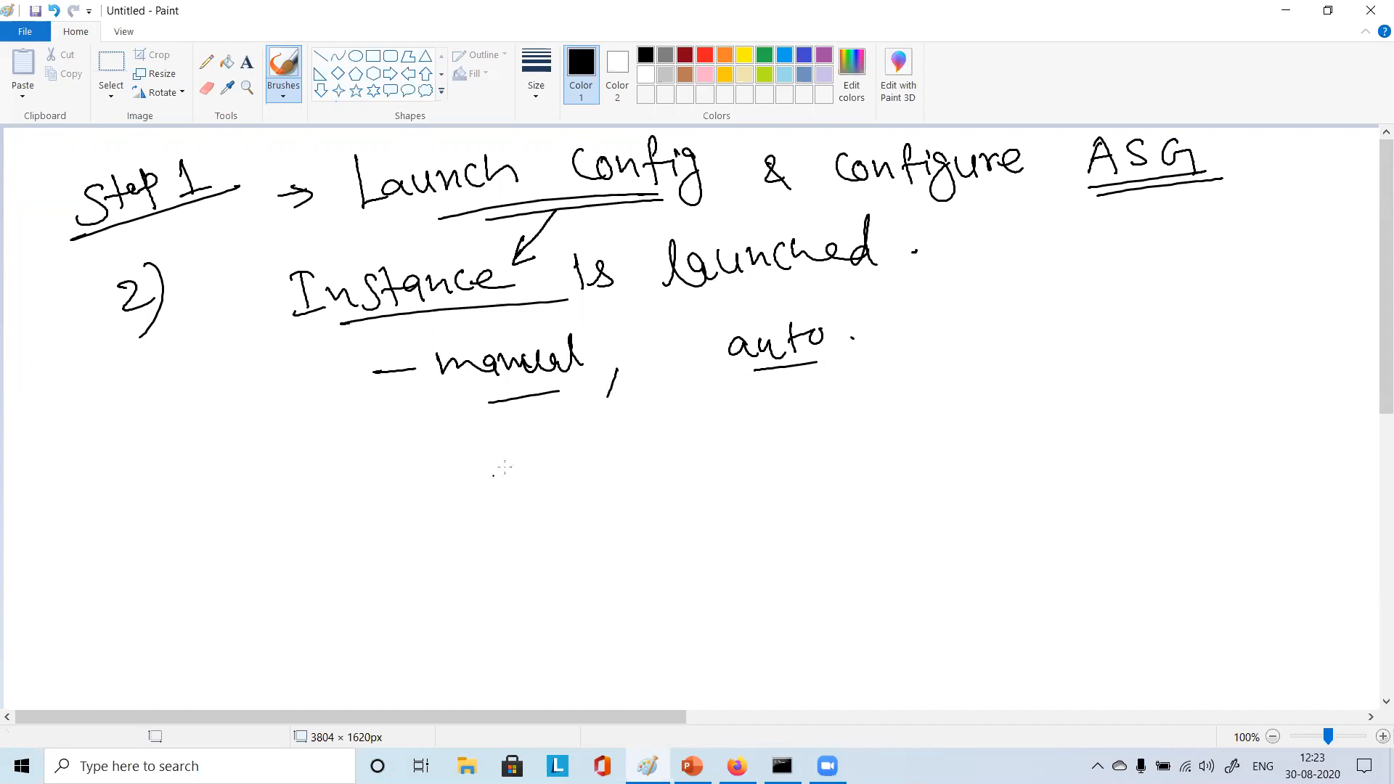
Write "schedule resizing" on a new line beneath "manual, auto"
left_click_drag(524, 429, 507, 463)
mouse_move(554, 441)
left_mouse_down()
mouse_move(555, 457)
mouse_move(719, 427)
mouse_move(755, 437)
left_mouse_up()
left_click(822, 425)
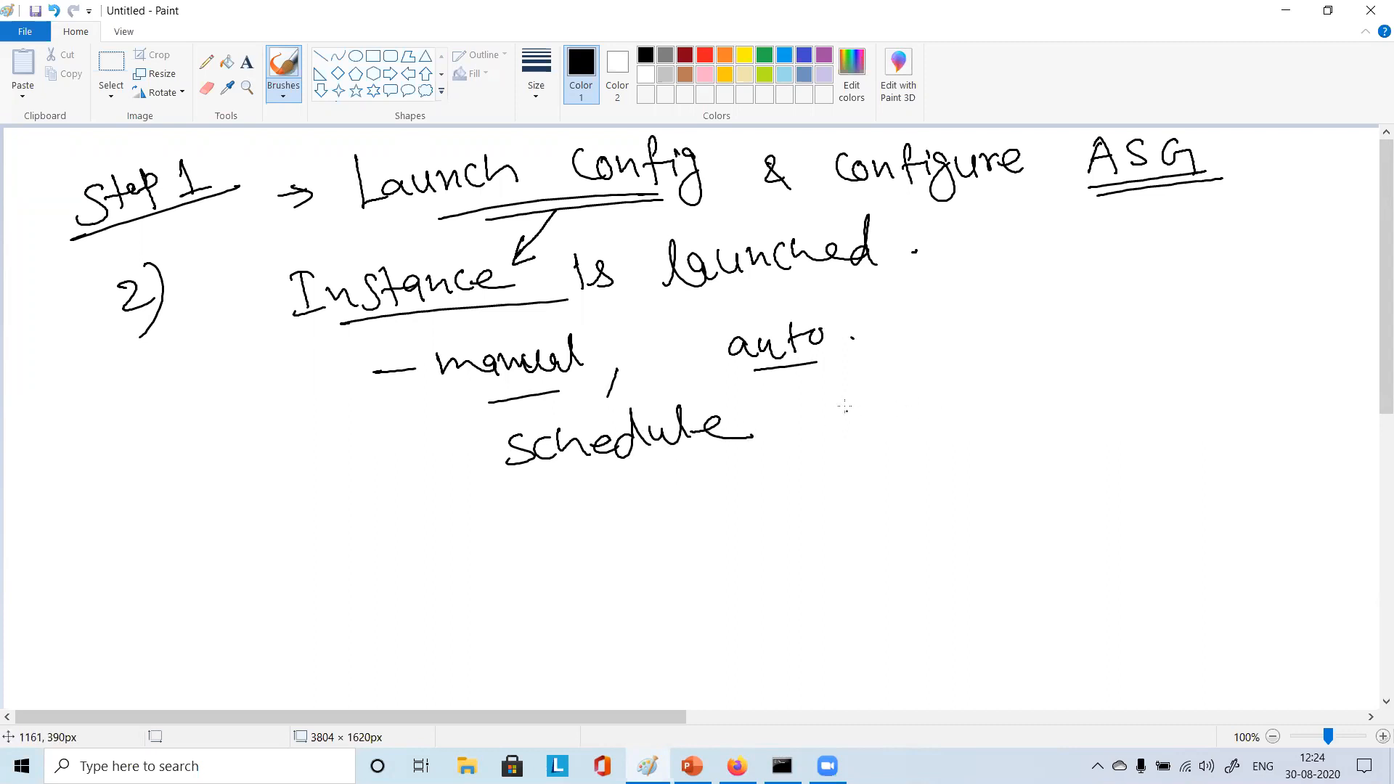
mouse_move(810, 416)
left_mouse_down()
mouse_move(825, 407)
mouse_move(827, 432)
left_mouse_up()
left_click_drag(837, 418, 864, 424)
mouse_move(887, 411)
left_mouse_down()
mouse_move(892, 425)
mouse_move(941, 425)
mouse_move(1007, 404)
left_mouse_up()
left_click(890, 396)
left_click(944, 396)
Add arrows before "schedule", "auto" and "manual", and underline "manual" again and "schedule resizing"
mouse_move(453, 467)
left_mouse_down()
mouse_move(485, 459)
mouse_move(481, 478)
left_mouse_up()
mouse_move(662, 362)
left_mouse_down()
mouse_move(701, 352)
mouse_move(682, 374)
left_mouse_up()
left_click_drag(526, 394, 565, 389)
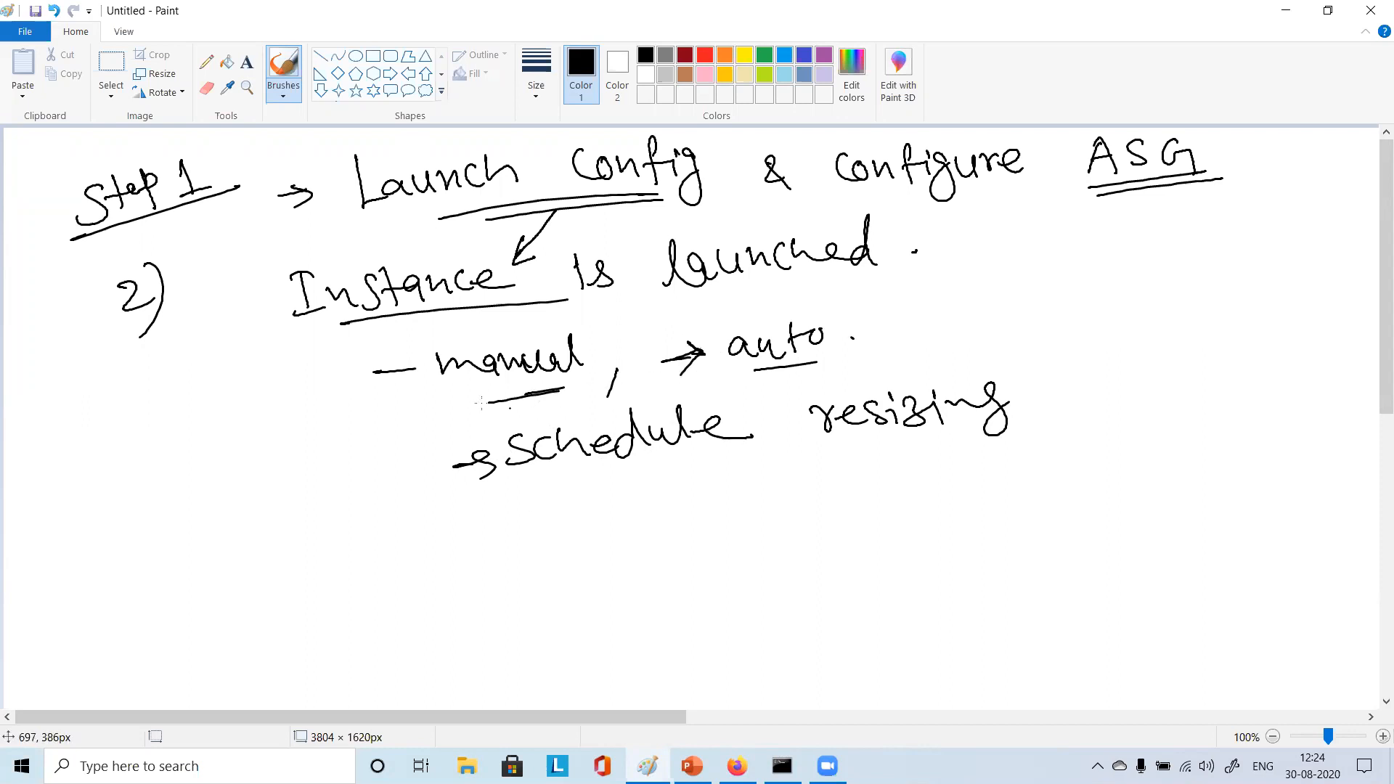
left_click_drag(401, 356, 410, 385)
left_click_drag(700, 473, 875, 450)
left_click(579, 592)
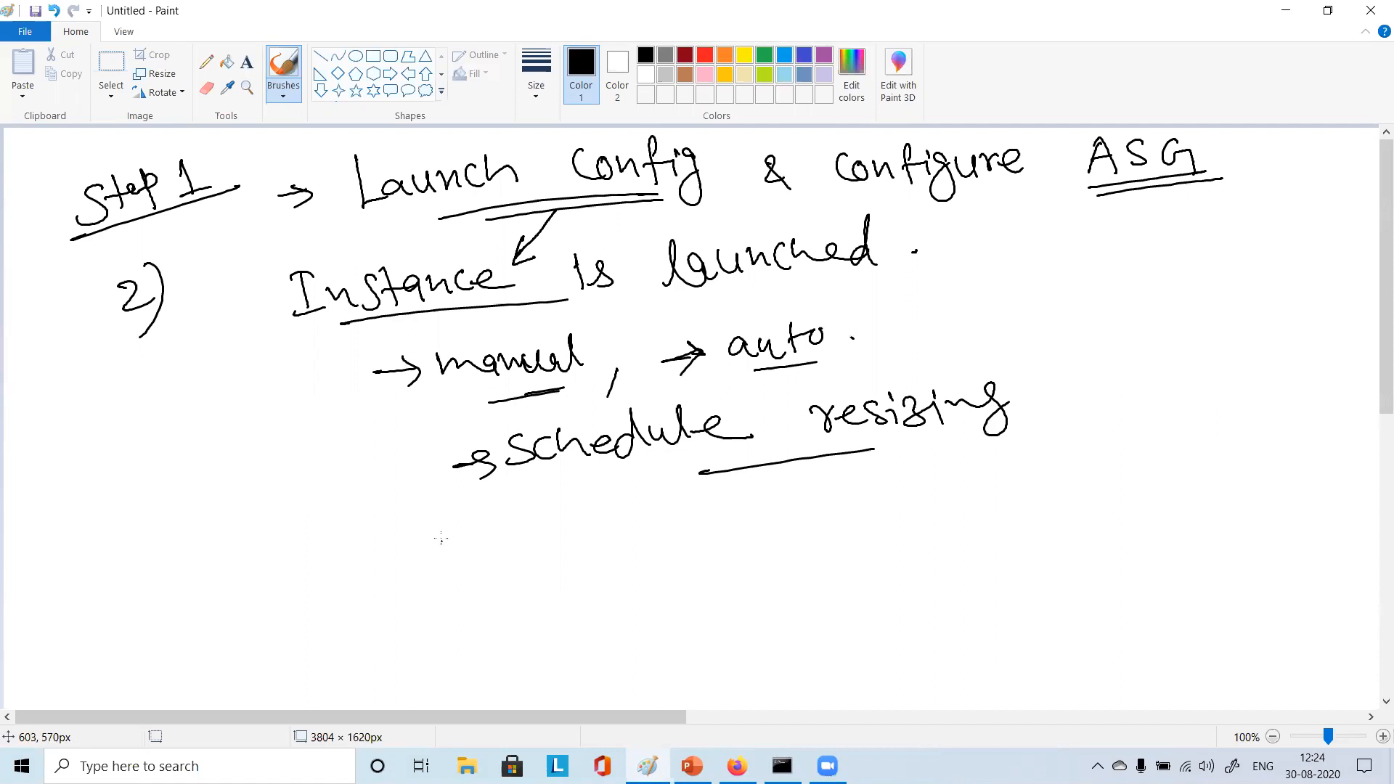
Write the bullet "→ scale out" beneath "schedule resizing" and underline "out"
left_click_drag(456, 518, 490, 518)
left_click_drag(479, 506, 481, 531)
left_click(510, 517)
mouse_move(592, 493)
left_mouse_down()
mouse_move(578, 518)
mouse_move(614, 510)
left_mouse_up()
mouse_move(639, 498)
left_mouse_down()
mouse_move(656, 481)
mouse_move(659, 506)
mouse_move(645, 502)
mouse_move(733, 510)
left_mouse_up()
key("ctrl+z")
mouse_move(813, 485)
left_mouse_down()
mouse_move(812, 501)
mouse_move(867, 501)
left_mouse_up()
left_click_drag(850, 499, 910, 474)
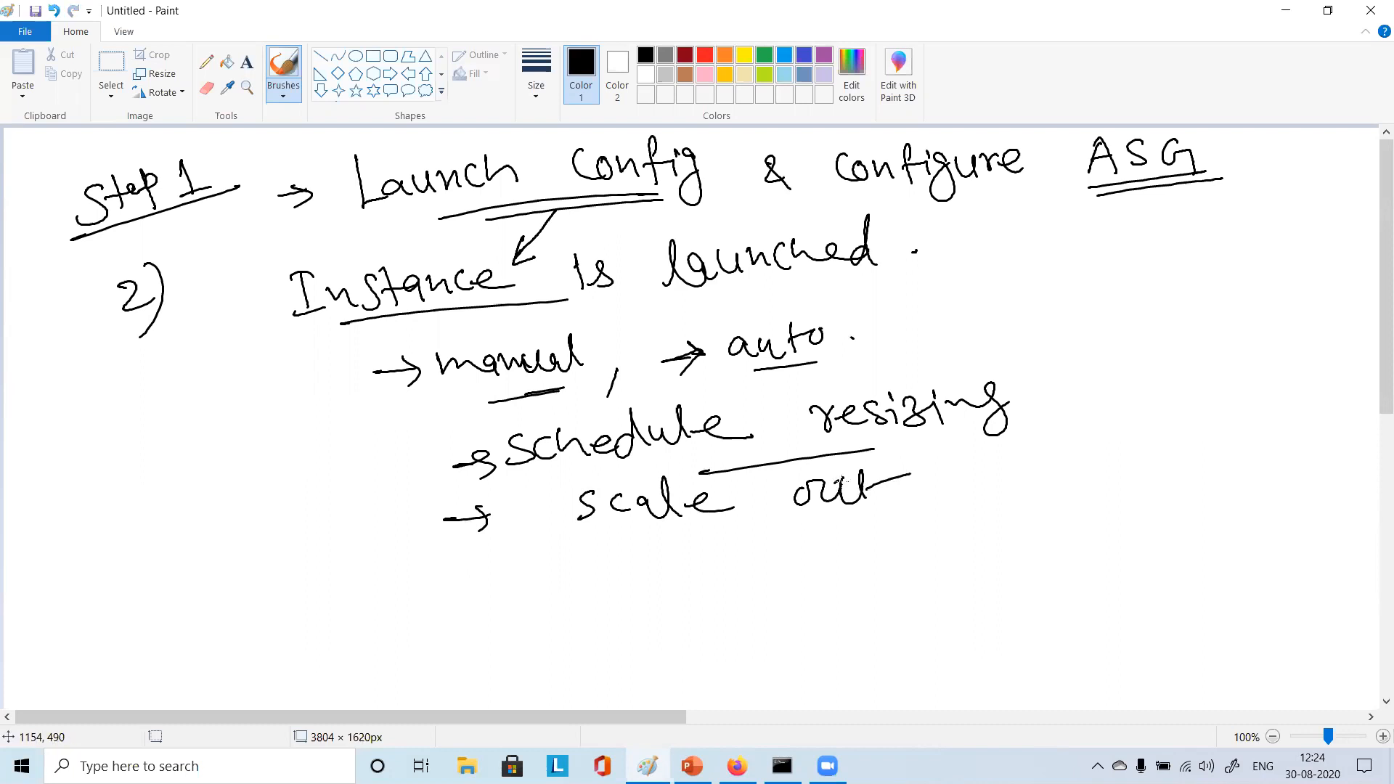
left_click_drag(833, 517, 941, 498)
Write the item number "3)" and add emphasis underlines beneath "Launch Config", "configure" and "Instance"
left_click_drag(149, 572, 161, 600)
left_click_drag(172, 552, 154, 637)
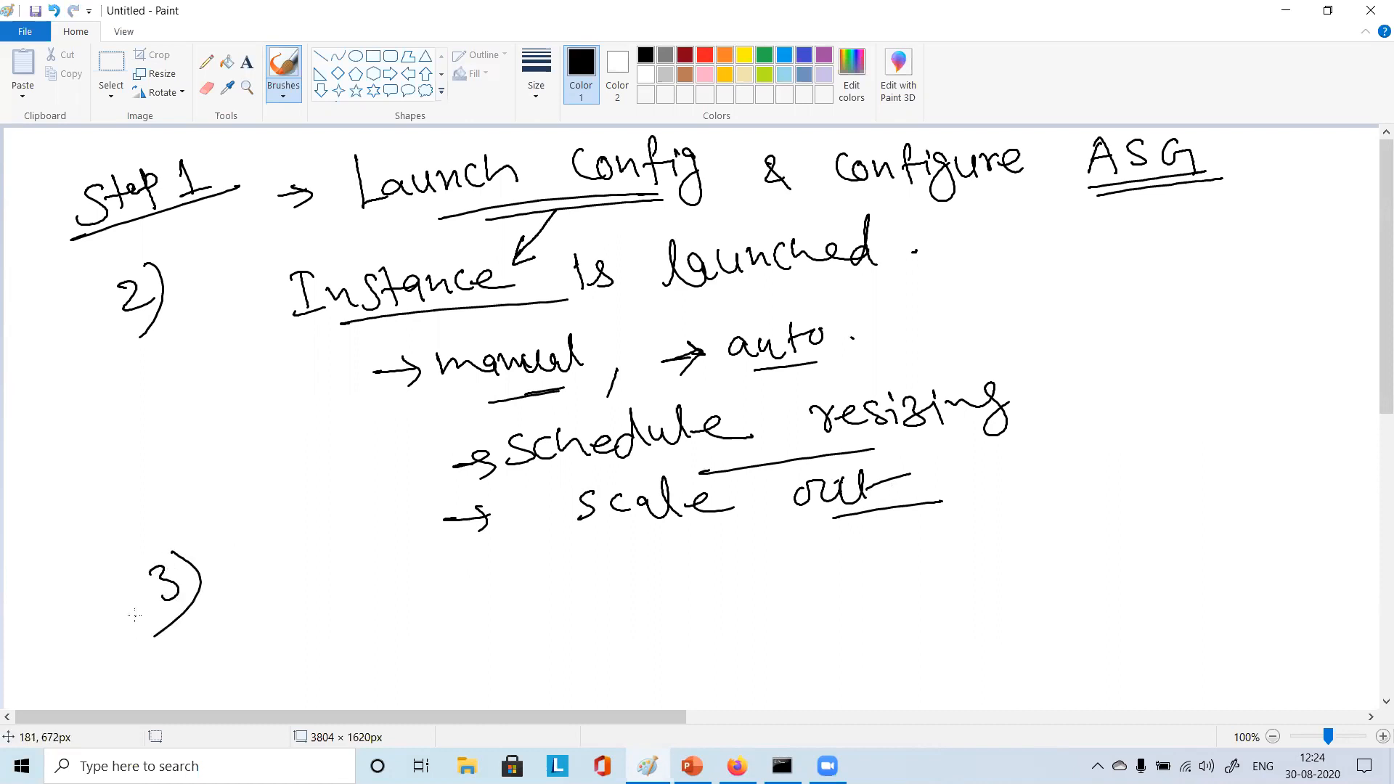
left_click_drag(477, 221, 632, 201)
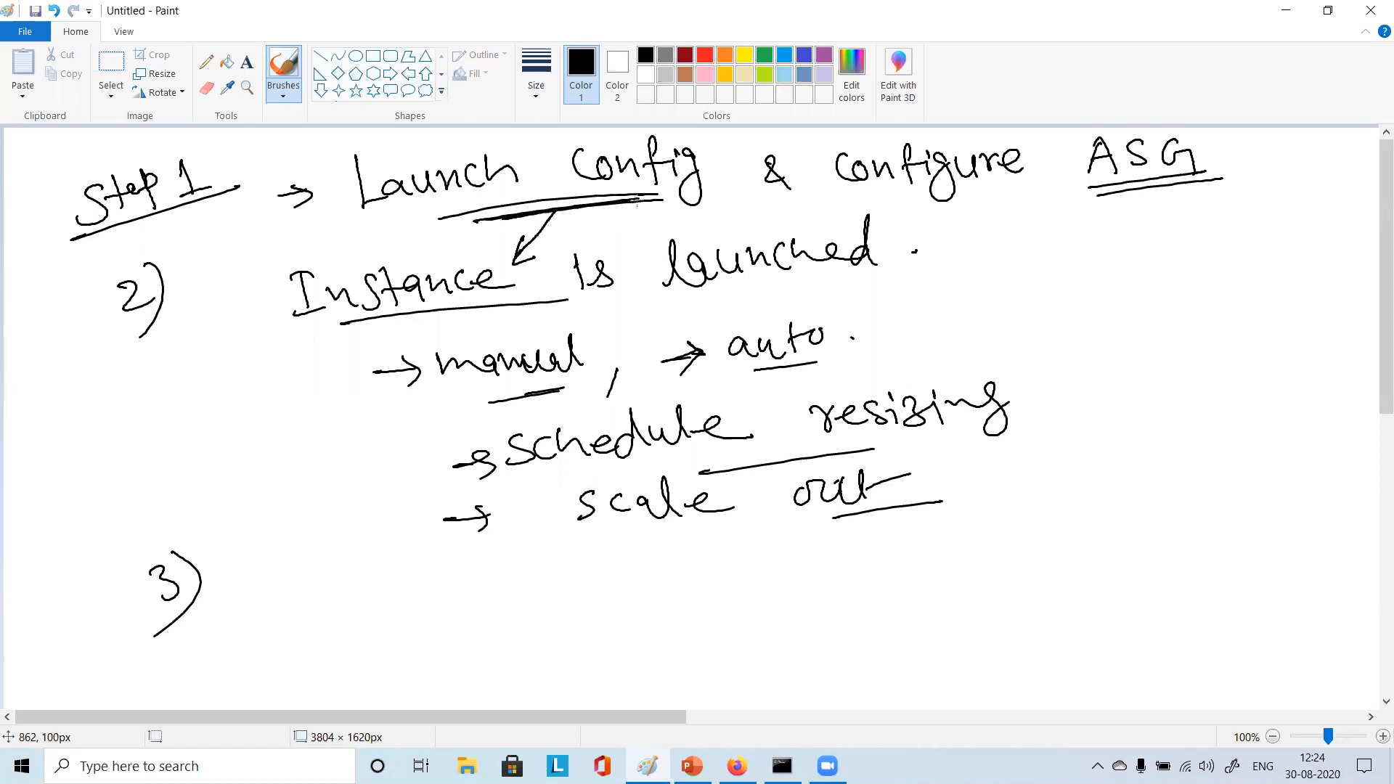
left_click_drag(868, 197, 1080, 190)
left_click_drag(385, 328, 592, 301)
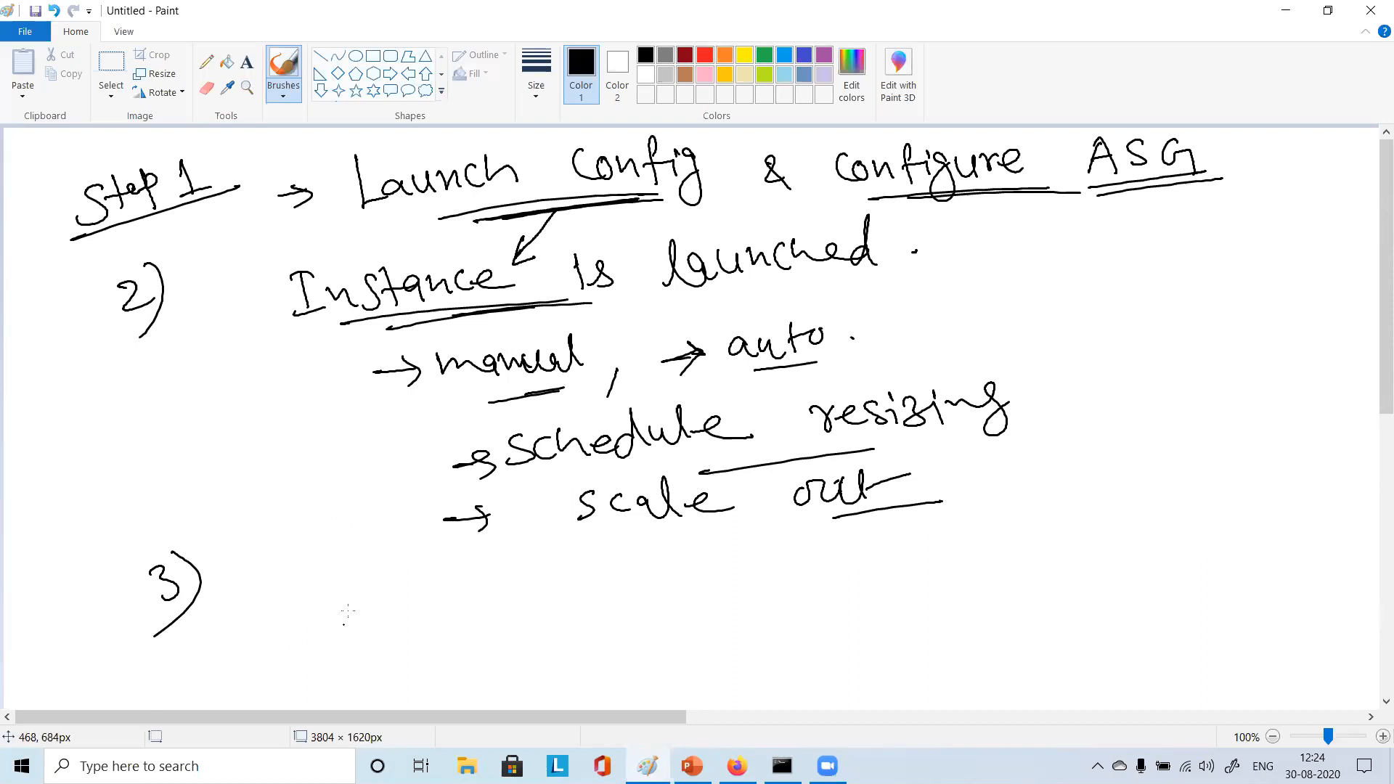
Write "Instance runs" beside item 3 and underline "runs"
left_click_drag(300, 557, 299, 593)
mouse_move(287, 558)
left_mouse_down()
mouse_move(309, 555)
mouse_move(321, 588)
mouse_move(363, 594)
left_mouse_up()
mouse_move(384, 559)
left_mouse_down()
mouse_move(390, 597)
mouse_move(416, 573)
left_mouse_up()
left_click_drag(424, 574, 430, 594)
left_click_drag(432, 578, 453, 588)
mouse_move(465, 580)
left_mouse_down()
mouse_move(563, 569)
mouse_move(568, 587)
left_mouse_up()
left_click_drag(572, 567, 625, 578)
mouse_move(645, 550)
left_mouse_down()
mouse_move(629, 576)
mouse_move(681, 583)
left_mouse_up()
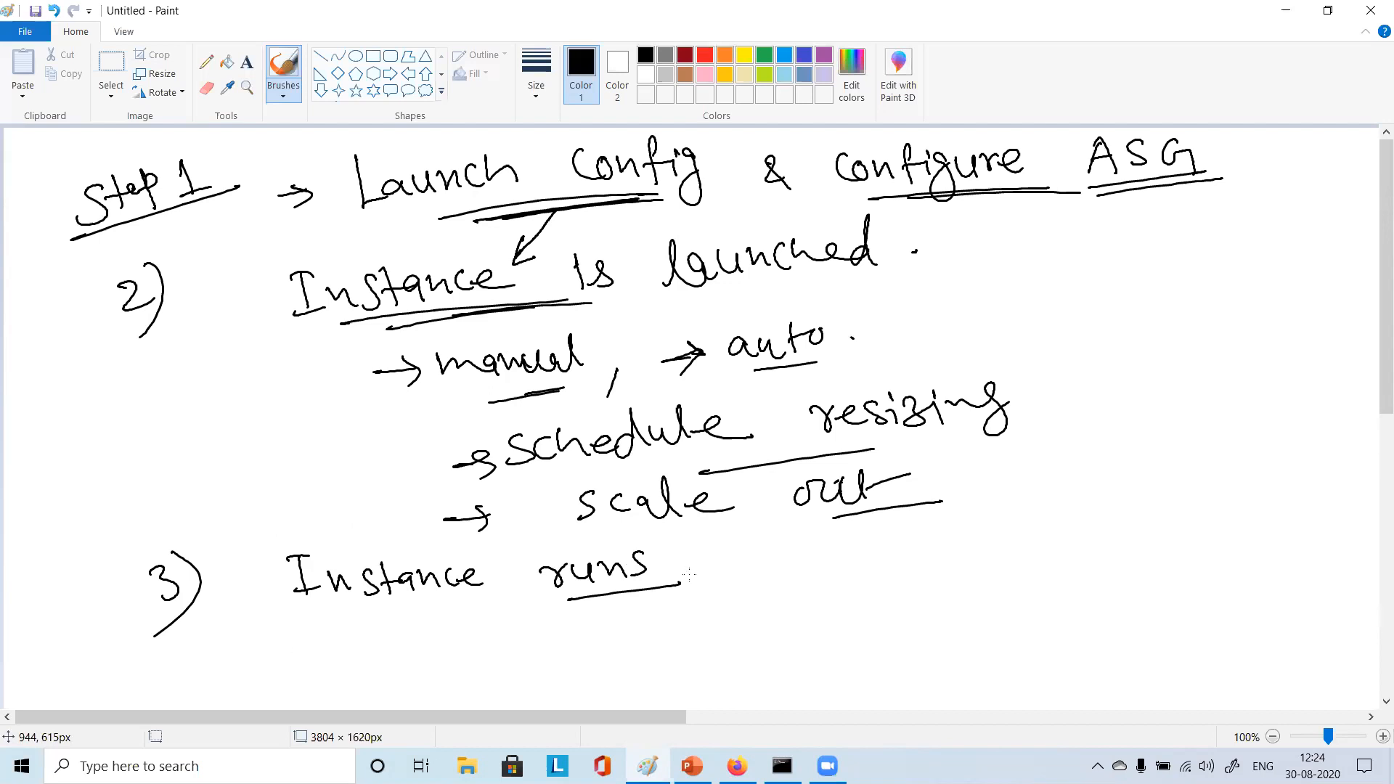
Continue item 3 with "and supports apps", underlining "apps" and "supports"
left_click_drag(746, 552, 875, 567)
left_click_drag(758, 552, 777, 557)
left_click(914, 539)
mouse_move(957, 535)
left_mouse_down()
mouse_move(938, 561)
mouse_move(1062, 535)
mouse_move(1094, 512)
mouse_move(1123, 541)
left_mouse_up()
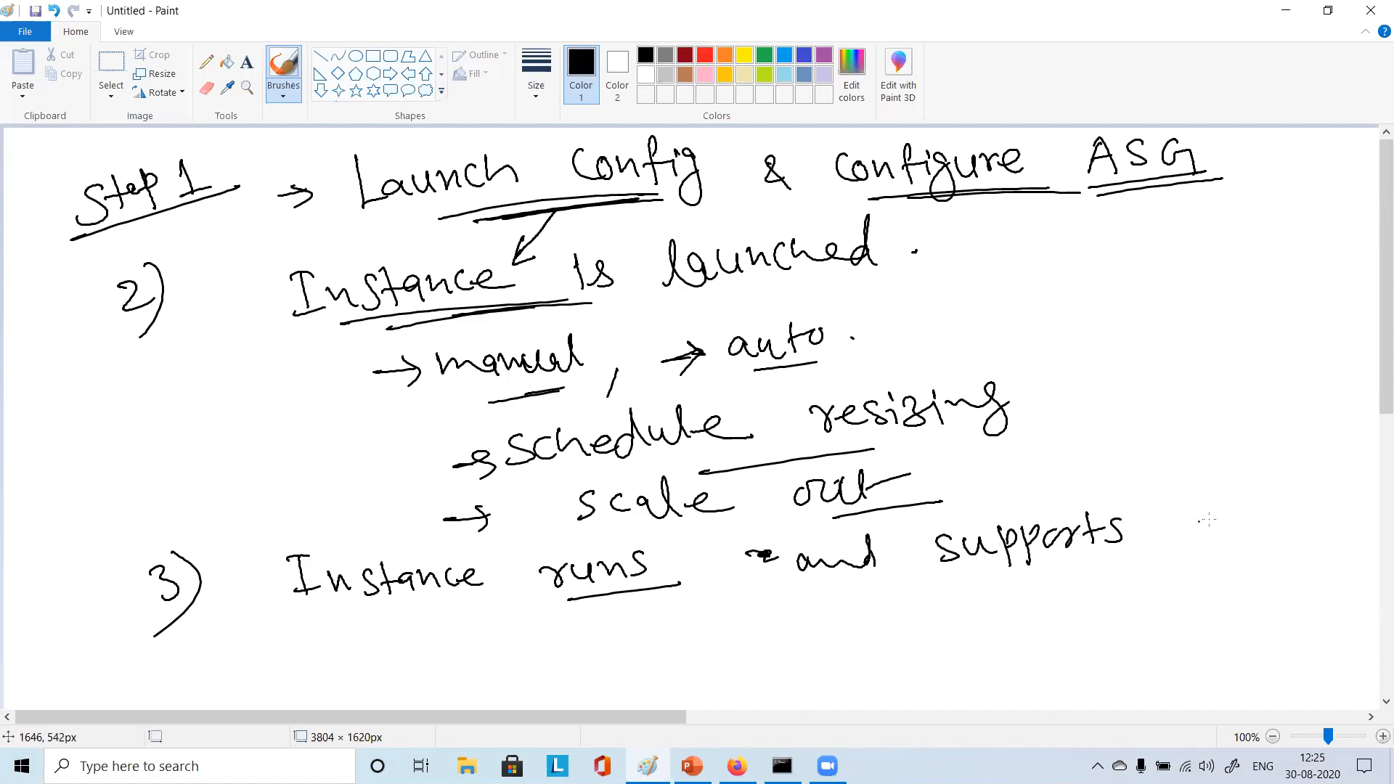
left_click_drag(1205, 517, 1211, 537)
mouse_move(1222, 508)
left_mouse_down()
mouse_move(1220, 548)
mouse_move(1229, 536)
left_mouse_up()
mouse_move(1247, 508)
left_mouse_down()
mouse_move(1245, 550)
mouse_move(1267, 527)
left_mouse_up()
mouse_move(1292, 508)
left_mouse_down()
mouse_move(1266, 538)
mouse_move(1320, 536)
left_mouse_up()
left_click_drag(1322, 540, 1237, 551)
left_click_drag(1010, 572, 1098, 564)
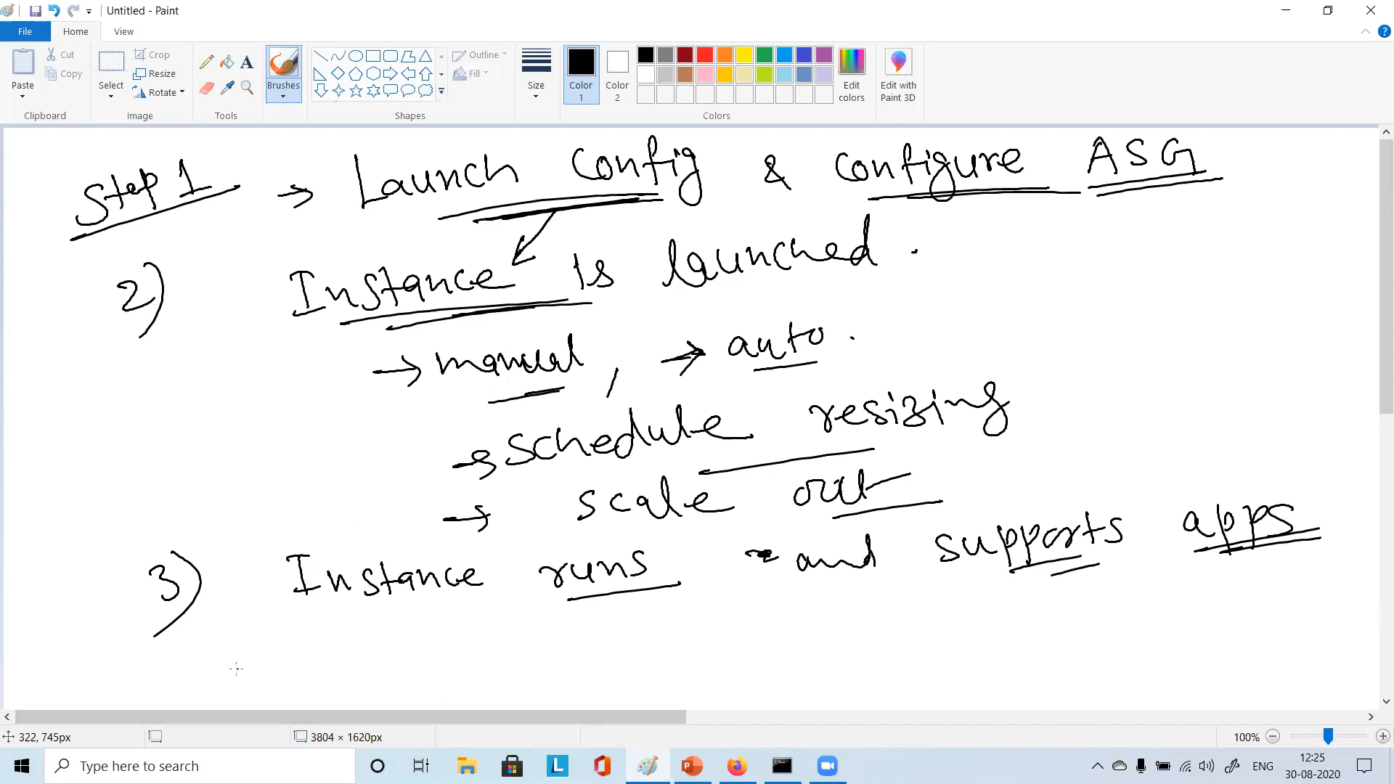
Write item "4) Instance is terminated." beneath the third item
mouse_move(212, 661)
left_mouse_down()
mouse_move(231, 686)
mouse_move(215, 703)
left_mouse_up()
left_click_drag(332, 642, 361, 641)
mouse_move(349, 647)
left_mouse_down()
mouse_move(345, 682)
mouse_move(376, 675)
left_mouse_up()
mouse_move(383, 657)
left_mouse_down()
mouse_move(389, 673)
mouse_move(436, 681)
mouse_move(418, 664)
mouse_move(421, 679)
mouse_move(501, 658)
mouse_move(627, 668)
left_mouse_up()
left_click(610, 643)
mouse_move(719, 626)
left_mouse_down()
mouse_move(716, 662)
mouse_move(733, 640)
left_mouse_up()
mouse_move(733, 643)
left_mouse_down()
mouse_move(964, 618)
mouse_move(985, 636)
left_mouse_up()
left_click(1008, 623)
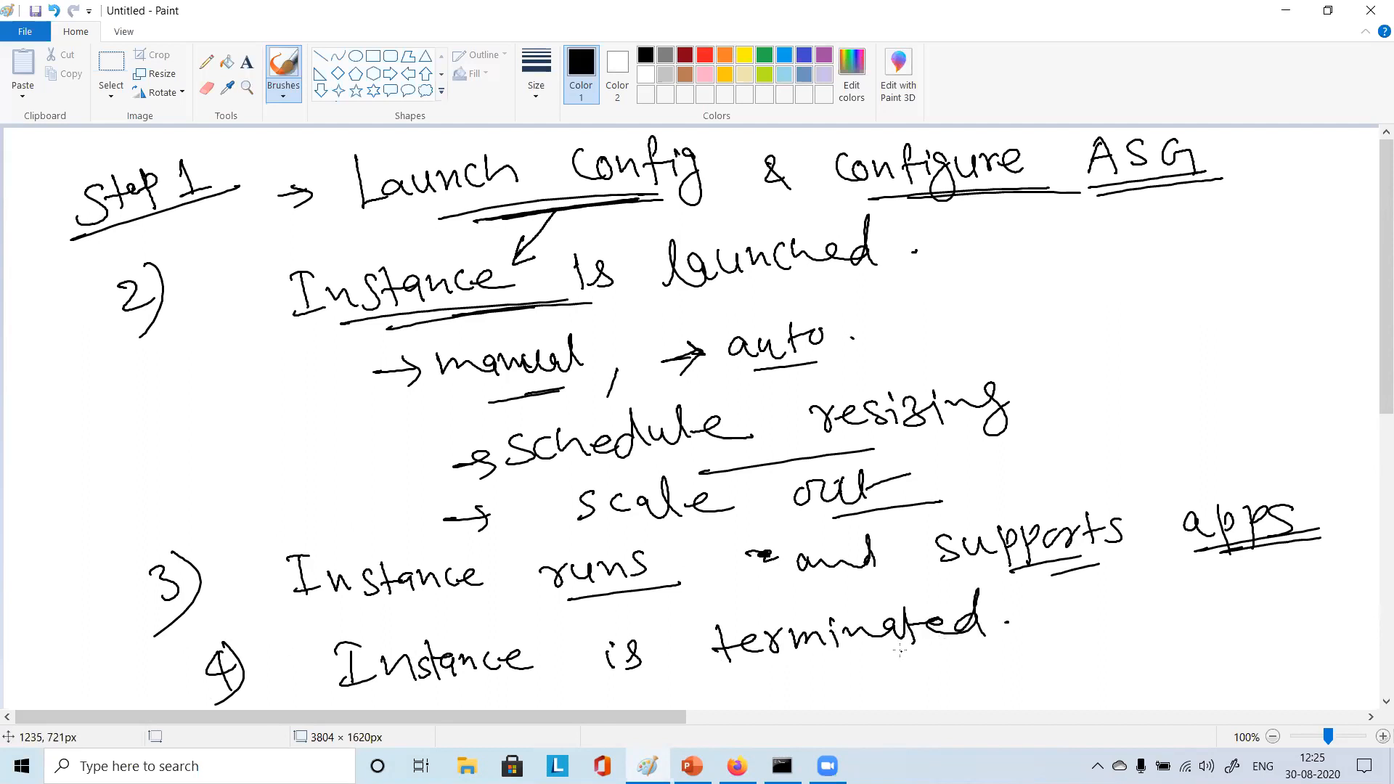
Add the word "Step" in front of the item numbers 2, 3 and 4
mouse_move(31, 319)
left_mouse_down()
mouse_move(21, 347)
mouse_move(58, 319)
mouse_move(98, 323)
left_mouse_up()
mouse_move(105, 564)
left_mouse_down()
mouse_move(86, 604)
mouse_move(154, 559)
left_mouse_up()
left_click_drag(149, 680, 216, 629)
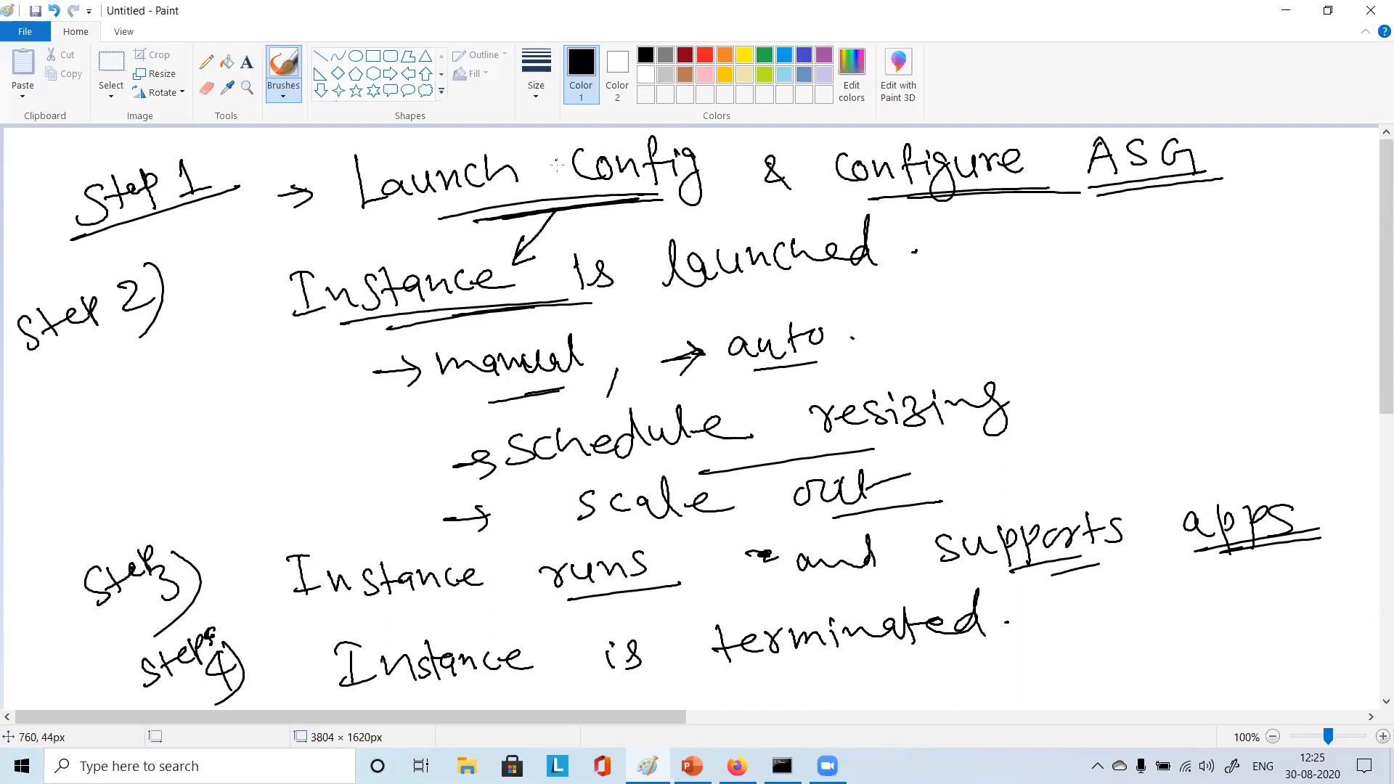
Add emphasis underlines beneath the key words of all four steps, from "configure" through the launch triggers to "terminated"
left_click_drag(639, 196, 991, 186)
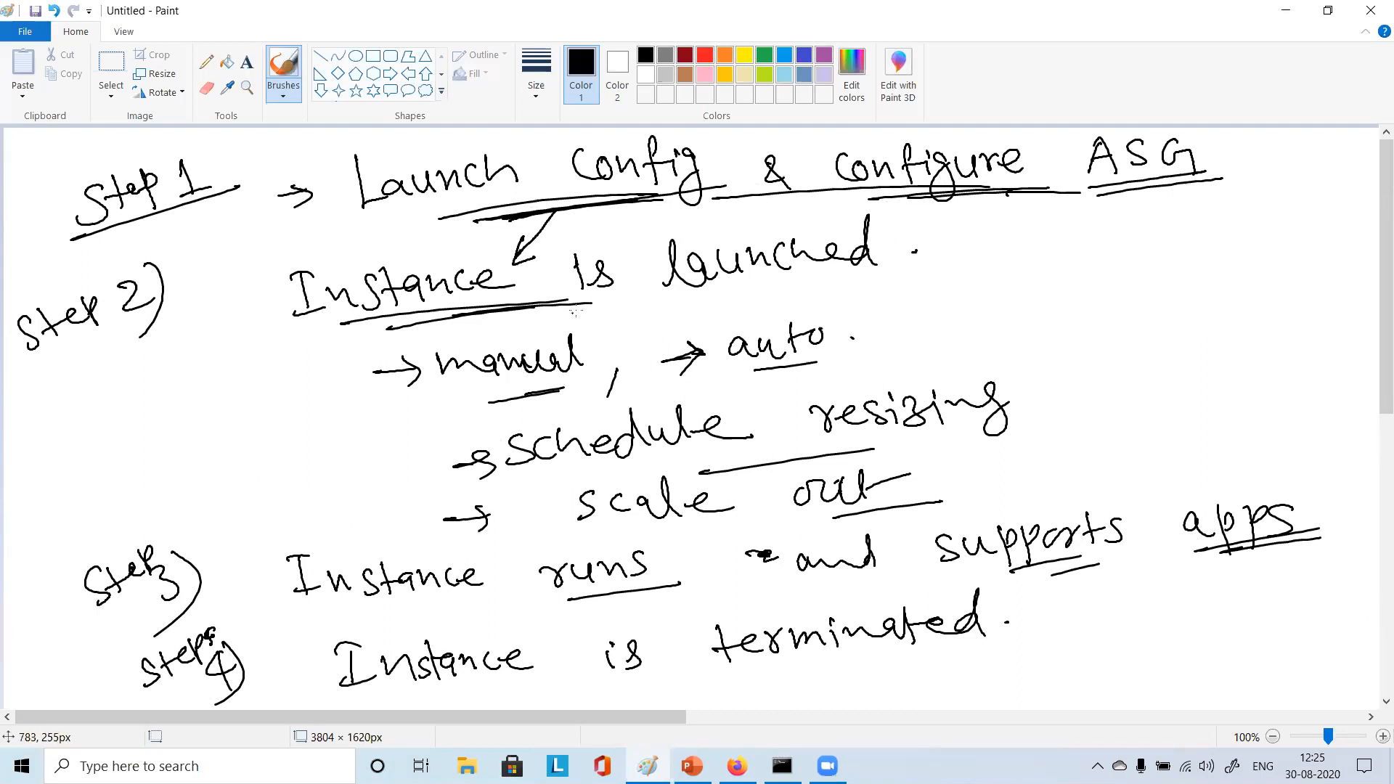
left_click_drag(599, 296, 836, 272)
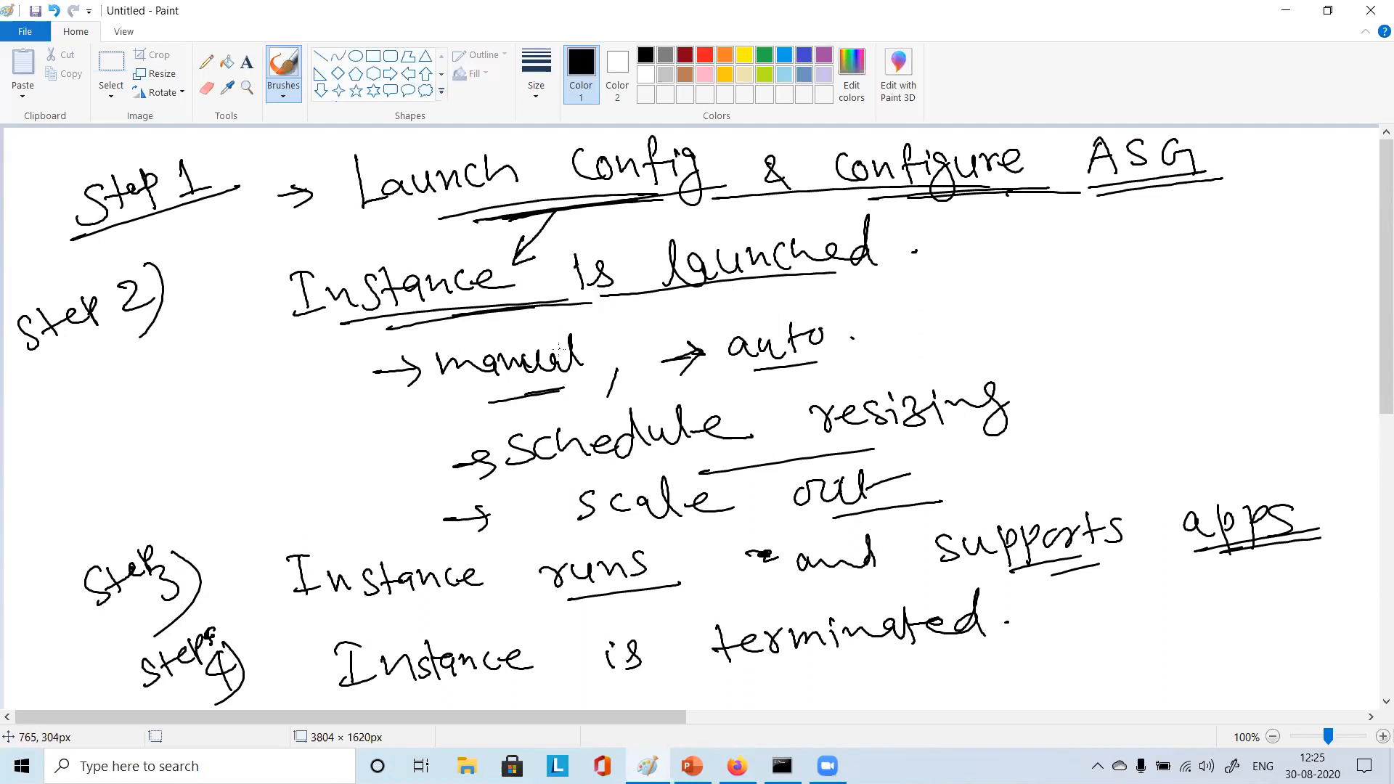
left_click_drag(571, 391, 532, 397)
left_click_drag(755, 375, 823, 362)
left_click_drag(613, 459, 687, 444)
left_click_drag(911, 436, 968, 434)
left_click_drag(671, 511, 794, 506)
left_click_drag(402, 608, 643, 592)
left_click_drag(468, 615, 626, 590)
left_click_drag(657, 688, 853, 677)
left_click_drag(716, 690, 806, 680)
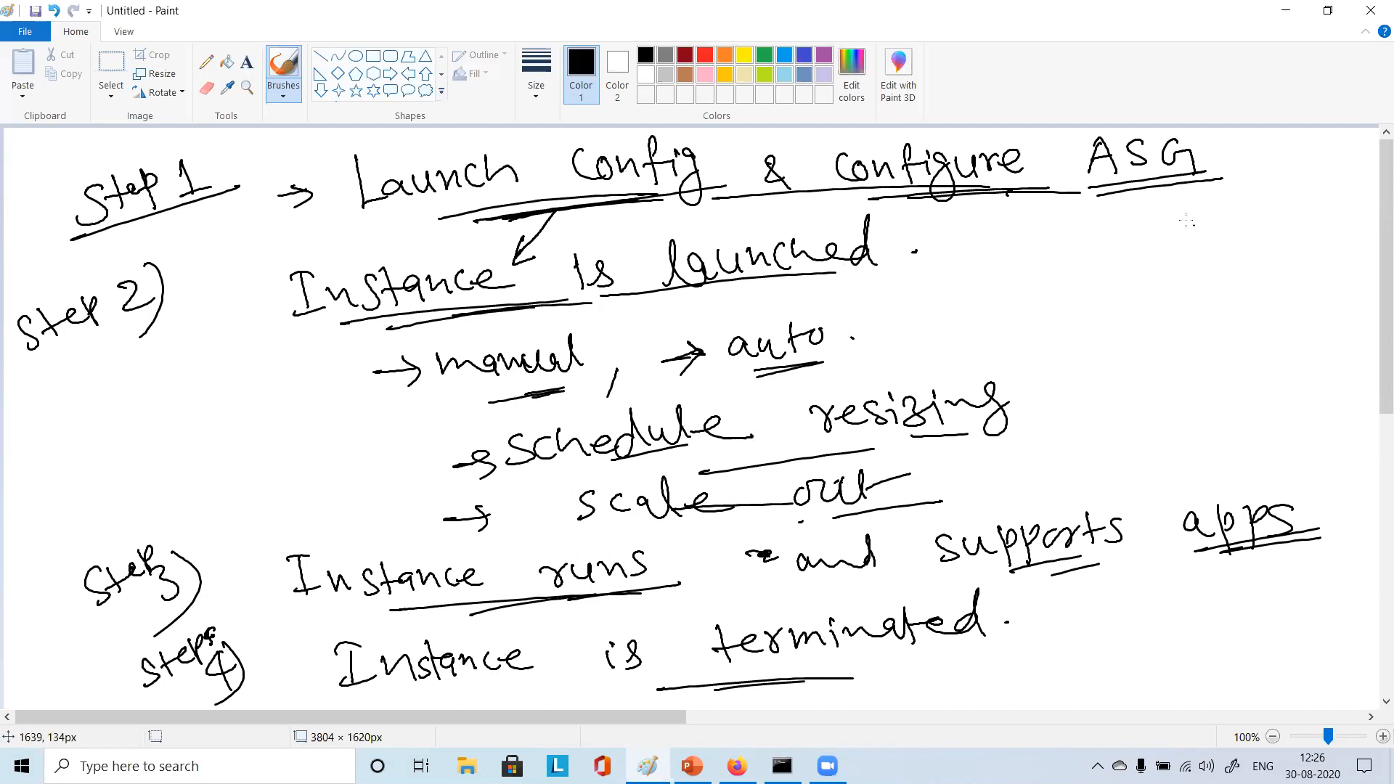
Write "Lifecycle of Autoscaling" beside the launch triggers, add a curved arrow around "Lifecycle" and underline "Autoscaling"
mouse_move(1094, 304)
left_mouse_down()
mouse_move(1198, 244)
mouse_move(1151, 346)
mouse_move(1151, 383)
left_mouse_up()
mouse_move(1065, 325)
left_mouse_down()
mouse_move(1078, 348)
mouse_move(1109, 319)
mouse_move(1154, 323)
mouse_move(1267, 279)
mouse_move(1283, 294)
mouse_move(1233, 355)
left_mouse_up()
left_click_drag(1230, 352, 1264, 355)
left_click_drag(1272, 300, 1270, 363)
left_click_drag(1255, 363, 1293, 341)
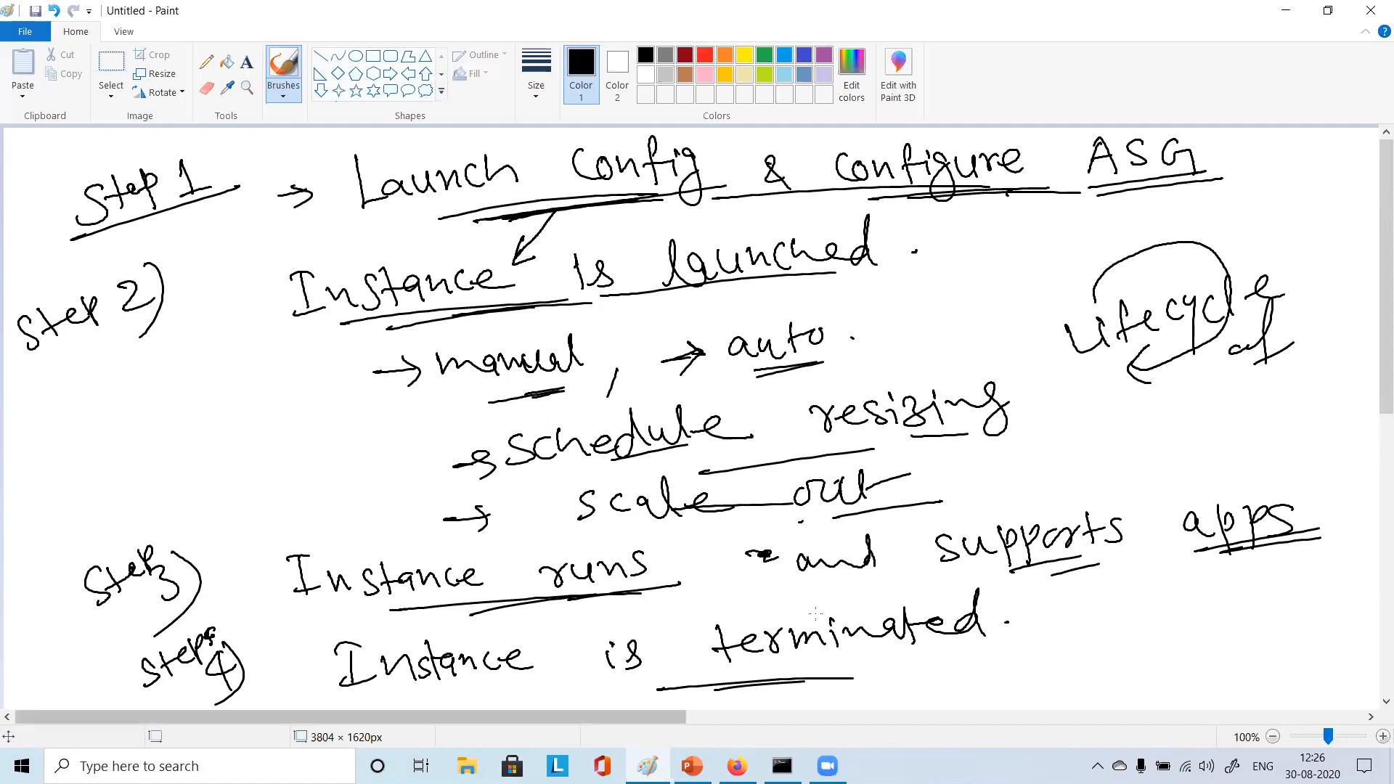
left_click_drag(1100, 463, 1124, 420)
left_click_drag(1129, 414, 1155, 434)
mouse_move(1164, 400)
left_mouse_down()
mouse_move(1162, 428)
mouse_move(1189, 415)
mouse_move(1238, 424)
mouse_move(1265, 392)
mouse_move(1303, 396)
mouse_move(1297, 433)
left_mouse_up()
left_click_drag(1177, 465, 1312, 429)
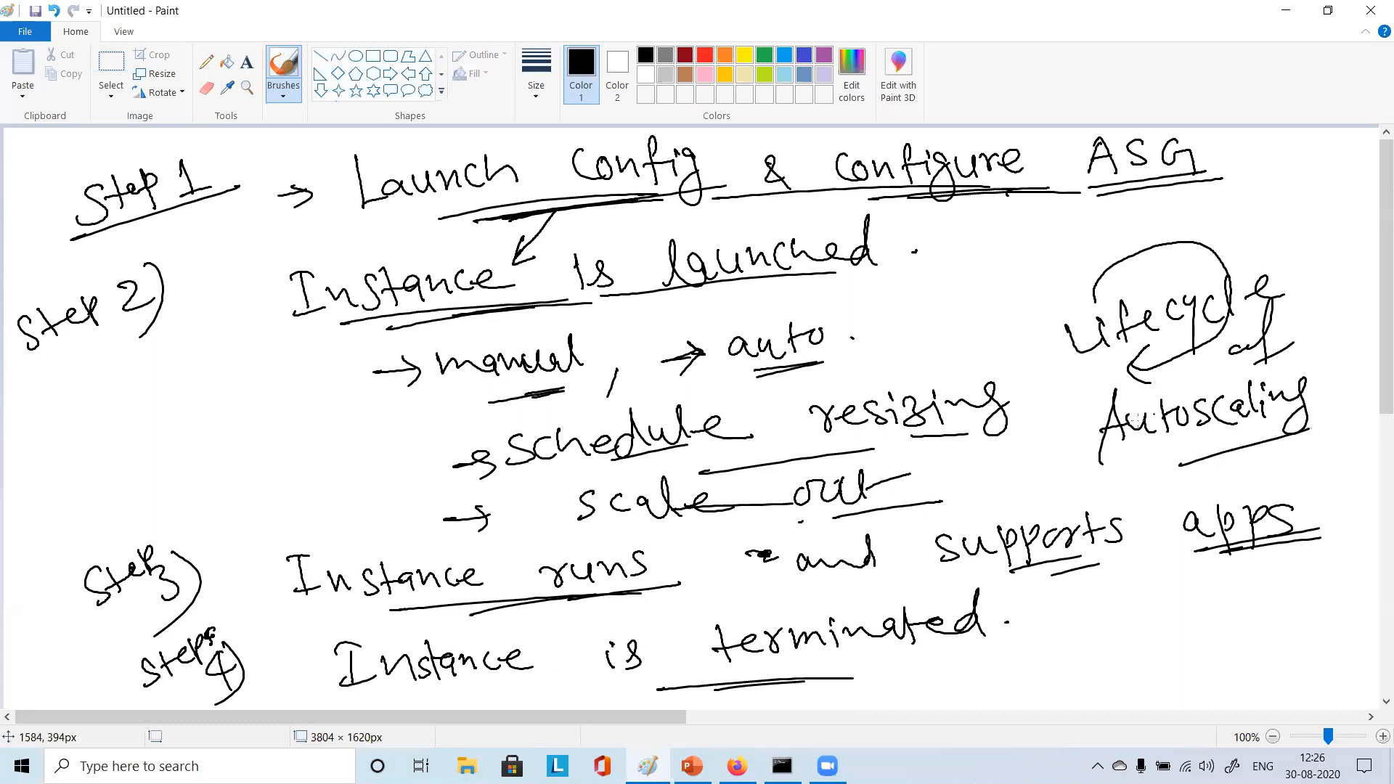
Discard the lifecycle notes and start a new blank picture
mouse_move(733, 753)
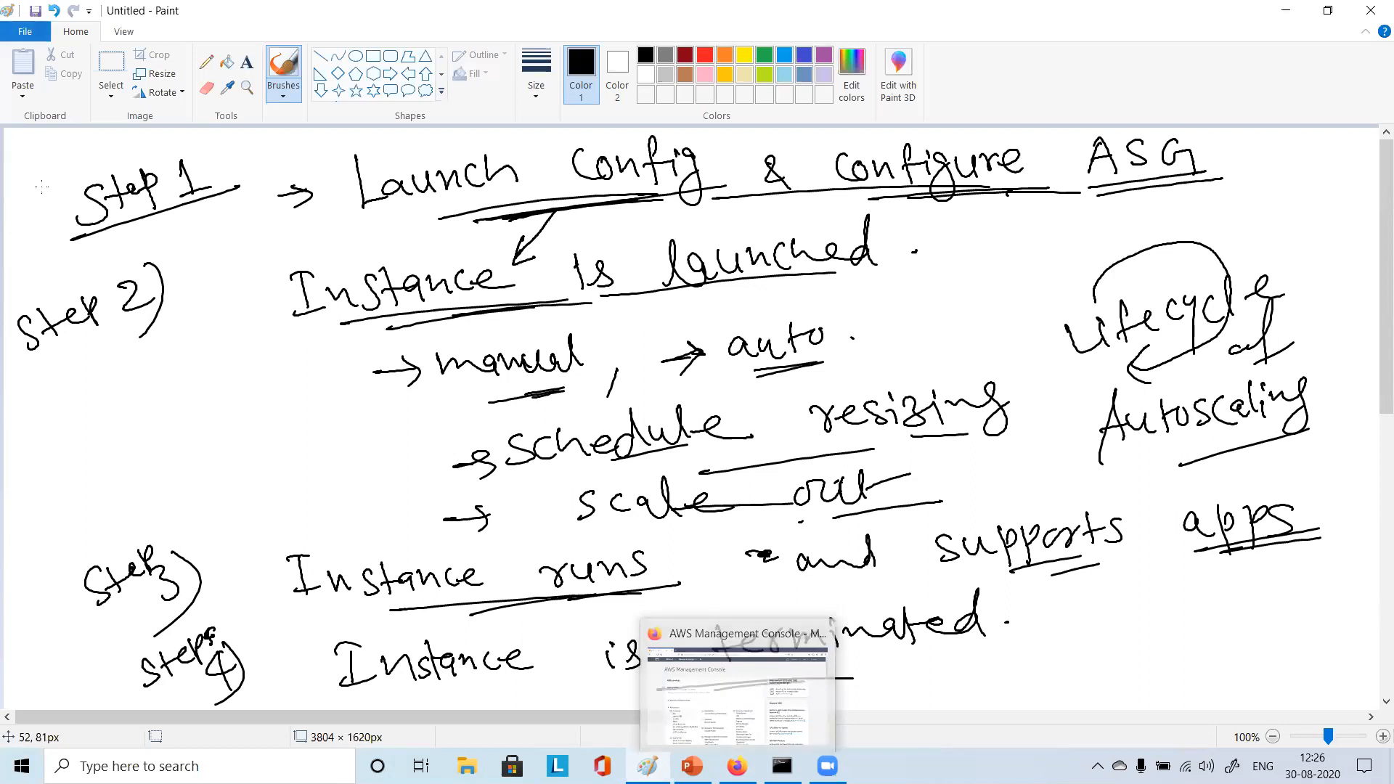
left_click(24, 40)
left_click(52, 65)
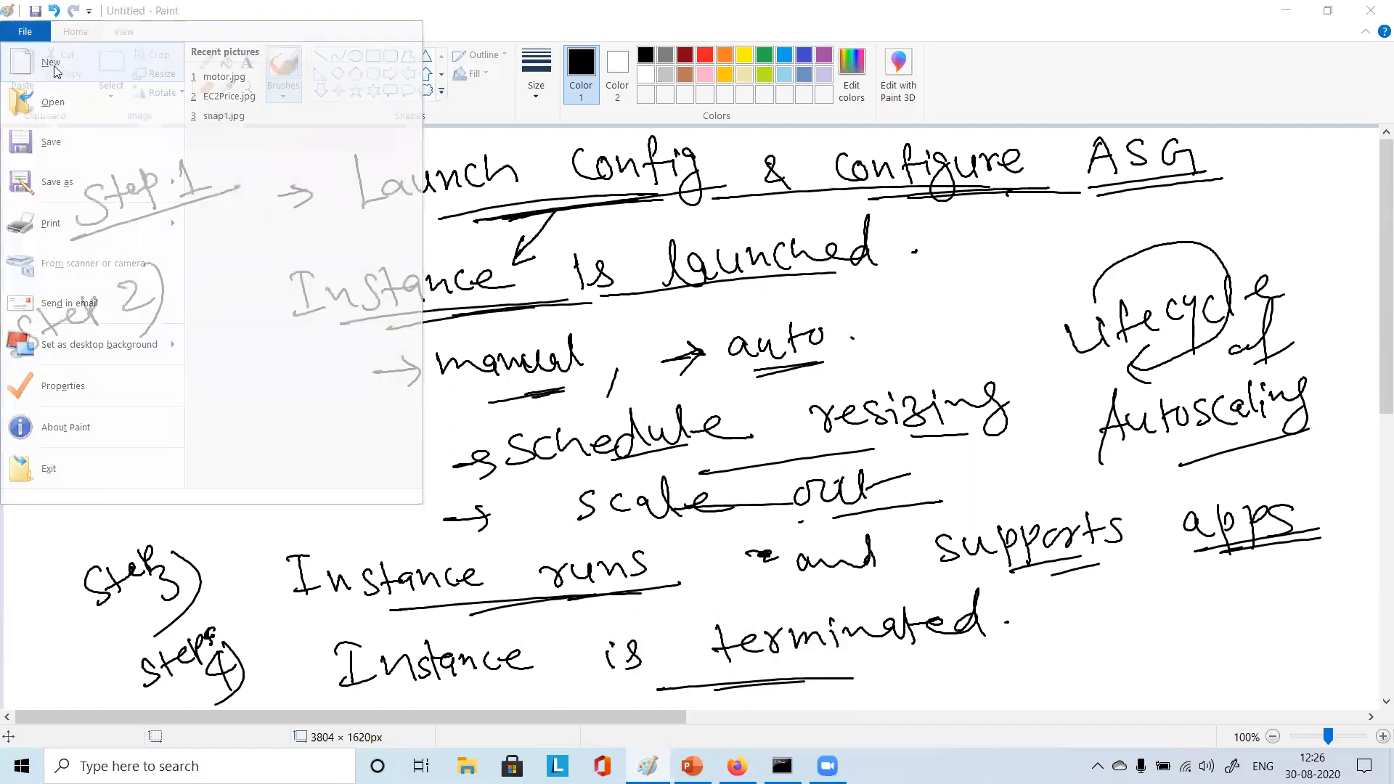
left_click(729, 385)
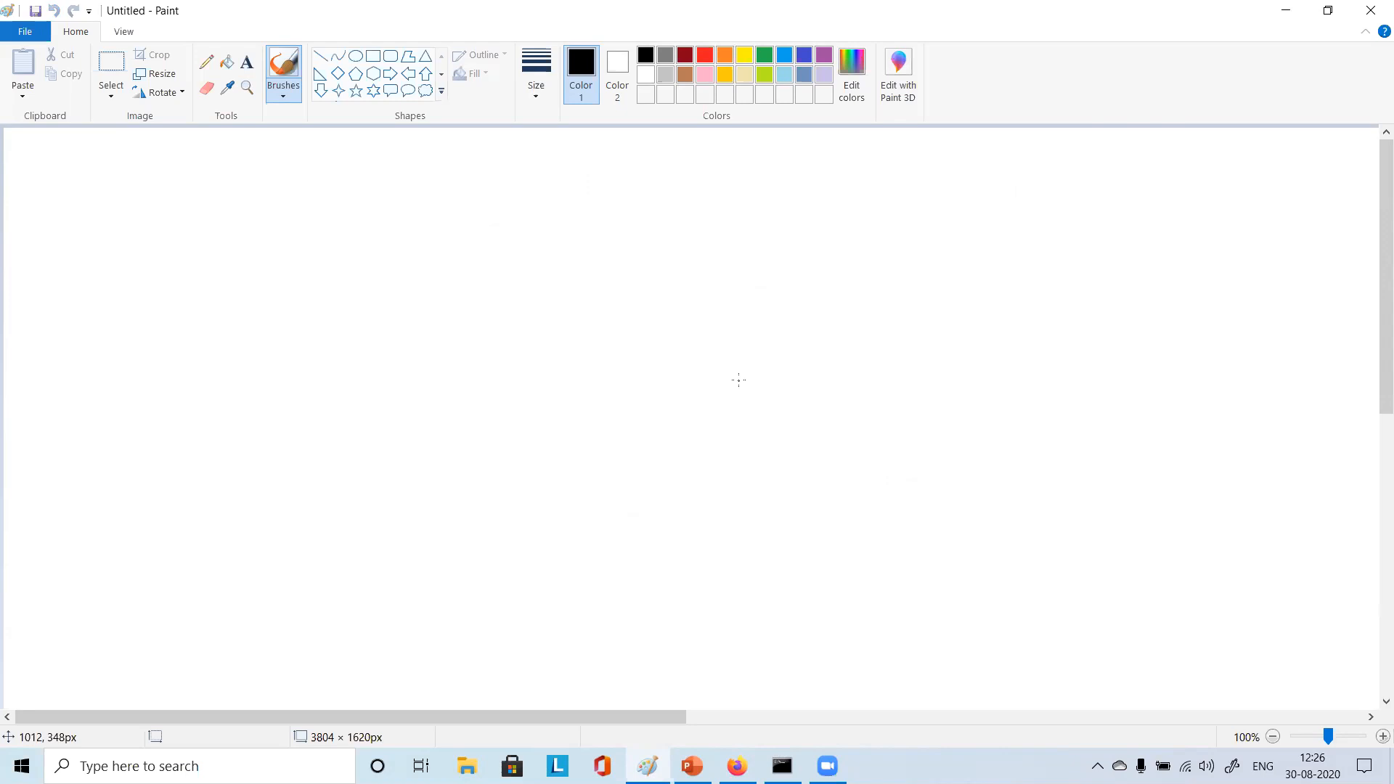
Handwrite "Attach instance" near the upper edge of the blank canvas and underline it with a long stroke
mouse_move(281, 177)
left_mouse_down()
mouse_move(275, 222)
mouse_move(305, 215)
left_mouse_up()
left_click_drag(277, 208, 318, 216)
mouse_move(338, 178)
left_mouse_down()
mouse_move(336, 216)
mouse_move(343, 200)
left_mouse_up()
left_click_drag(369, 190, 396, 206)
mouse_move(404, 175)
left_mouse_down()
mouse_move(428, 200)
mouse_move(546, 203)
left_mouse_up()
left_click(490, 170)
mouse_move(569, 171)
left_mouse_down()
mouse_move(573, 190)
mouse_move(594, 175)
left_mouse_up()
mouse_move(597, 178)
left_mouse_down()
mouse_move(590, 190)
mouse_move(602, 192)
left_mouse_up()
left_click_drag(607, 185, 646, 187)
left_click_drag(663, 176, 710, 187)
left_click_drag(284, 273, 863, 206)
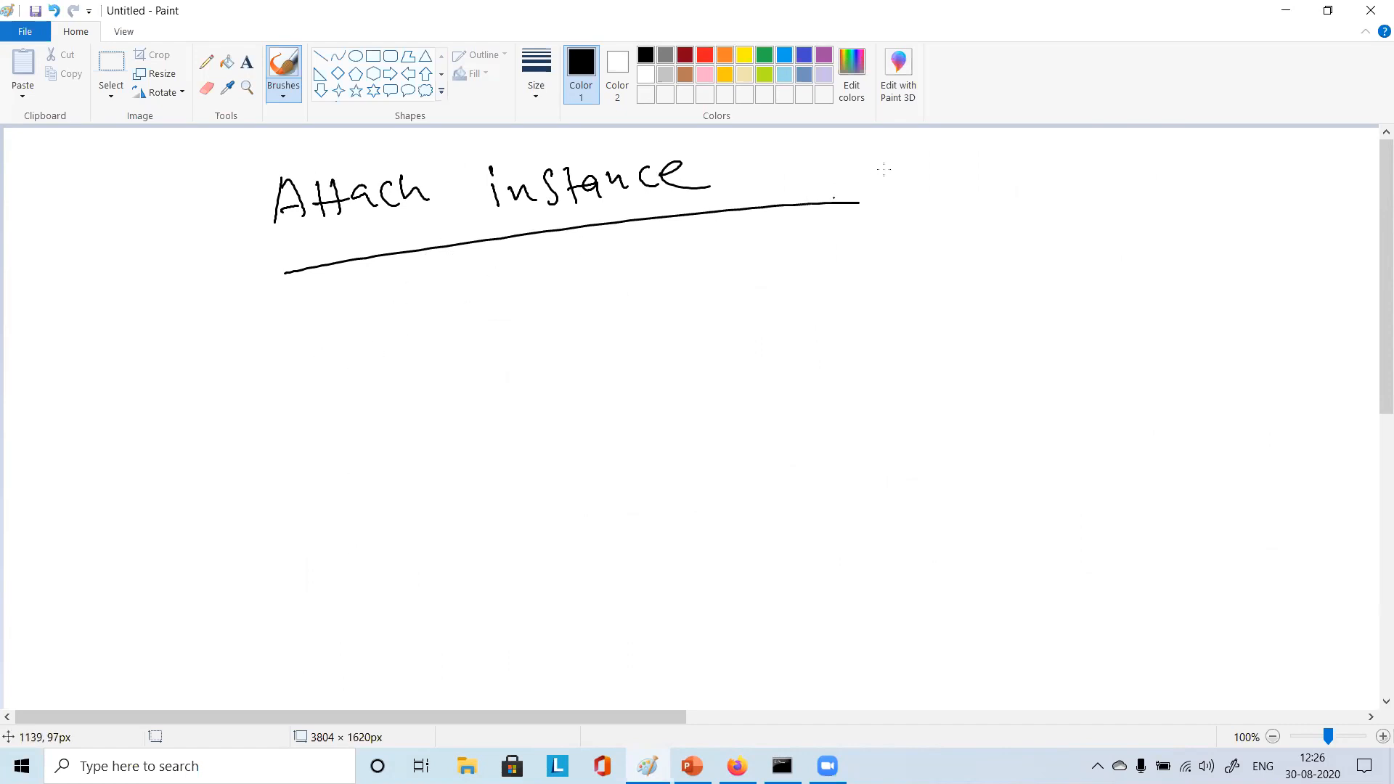
Extend the "Attach instance" heading with "to ASG"
left_click_drag(864, 149, 857, 193)
left_click_drag(842, 180, 889, 163)
mouse_move(964, 188)
left_mouse_down()
mouse_move(979, 147)
mouse_move(989, 178)
left_mouse_up()
left_click_drag(972, 171, 996, 162)
mouse_move(1028, 145)
left_mouse_down()
mouse_move(1006, 182)
mouse_move(1072, 171)
mouse_move(1078, 193)
left_mouse_up()
Write "Detach" and "from" on the line below, with ditto marks for "instance" and "ASG"
left_click(592, 330)
left_click_drag(348, 328, 356, 372)
mouse_move(347, 330)
left_mouse_down()
mouse_move(357, 371)
mouse_move(431, 348)
left_mouse_up()
mouse_move(436, 314)
left_mouse_down()
mouse_move(435, 358)
mouse_move(452, 333)
left_mouse_up()
left_click_drag(472, 327, 495, 349)
left_click_drag(517, 305, 552, 346)
left_click_drag(644, 306, 640, 322)
left_click_drag(662, 297, 658, 321)
mouse_move(906, 270)
left_mouse_down()
mouse_move(884, 318)
mouse_move(901, 280)
left_mouse_up()
mouse_move(900, 292)
left_mouse_down()
mouse_move(925, 276)
mouse_move(988, 285)
left_mouse_up()
mouse_move(1055, 269)
left_mouse_down()
mouse_move(1052, 286)
mouse_move(1076, 265)
left_mouse_up()
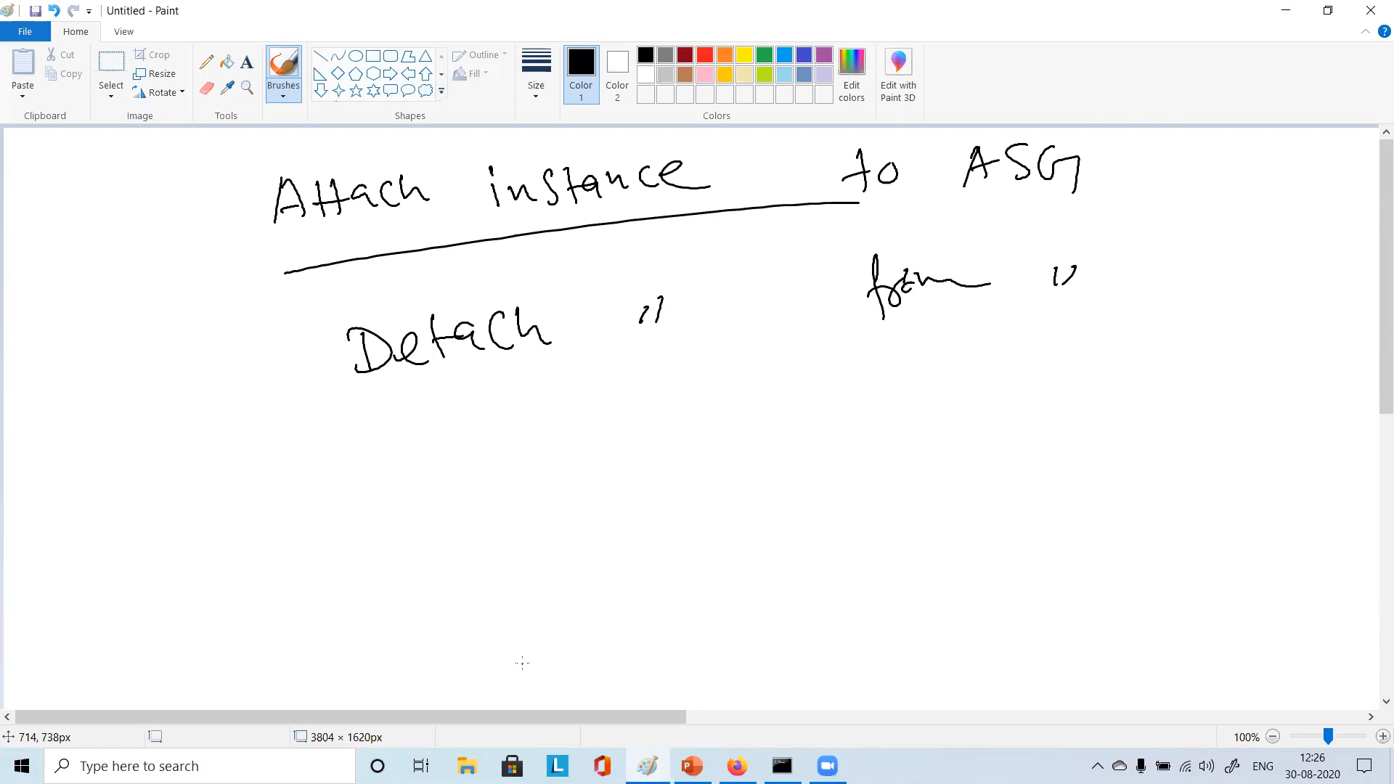
Draw a box with an outgoing arrow and a separate box labelled "EC2", underlined and linked by a line to a circled label
mouse_move(621, 400)
left_mouse_down()
mouse_move(814, 420)
mouse_move(770, 456)
left_mouse_up()
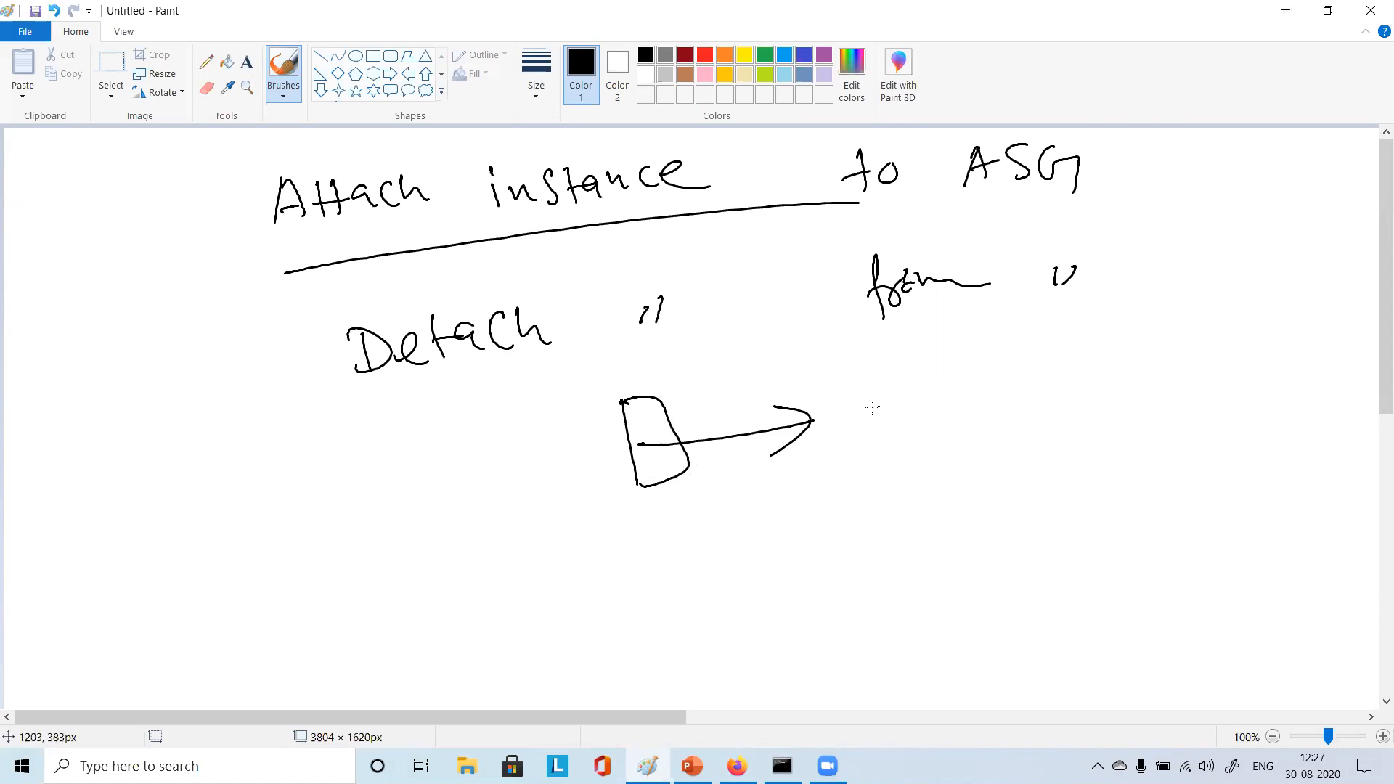
mouse_move(1001, 372)
left_mouse_down()
mouse_move(1014, 461)
mouse_move(1033, 471)
left_mouse_up()
mouse_move(1050, 375)
left_mouse_down()
mouse_move(1034, 420)
mouse_move(1054, 392)
left_mouse_up()
left_click_drag(1033, 420, 1074, 404)
left_click_drag(1087, 376, 1135, 389)
left_click_drag(1048, 443, 1171, 404)
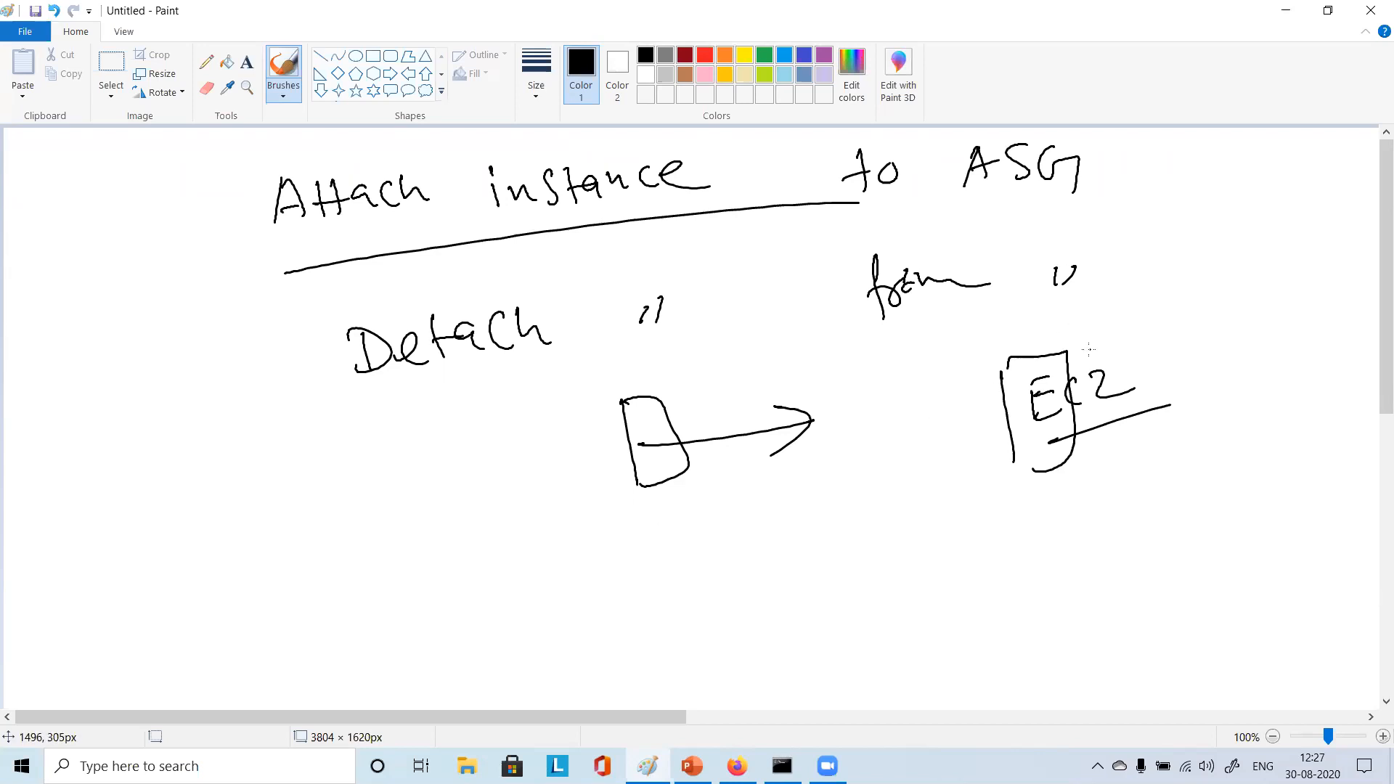
mouse_move(1084, 352)
left_mouse_down()
mouse_move(1188, 251)
mouse_move(1213, 274)
mouse_move(1263, 246)
mouse_move(1227, 225)
left_mouse_up()
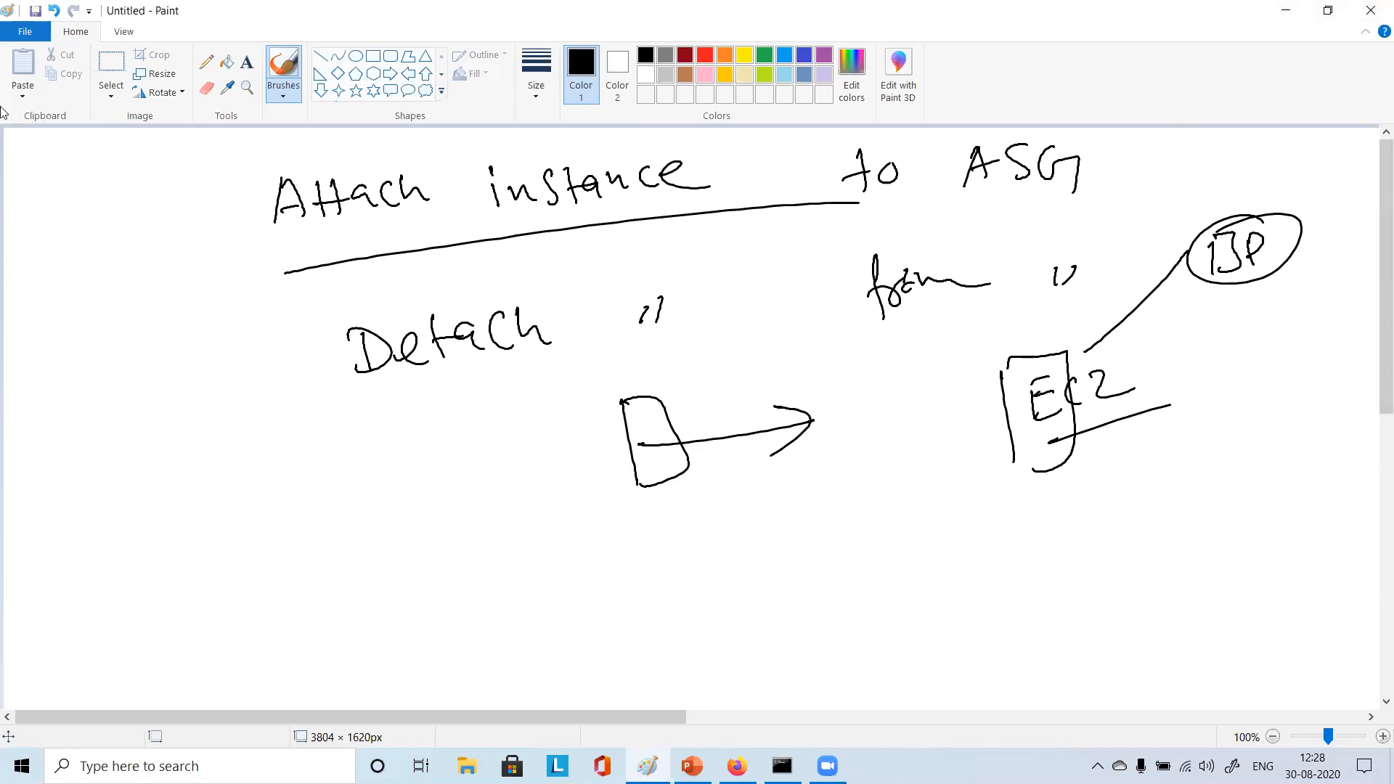
Start a new blank picture without saving the current drawing
left_click(24, 32)
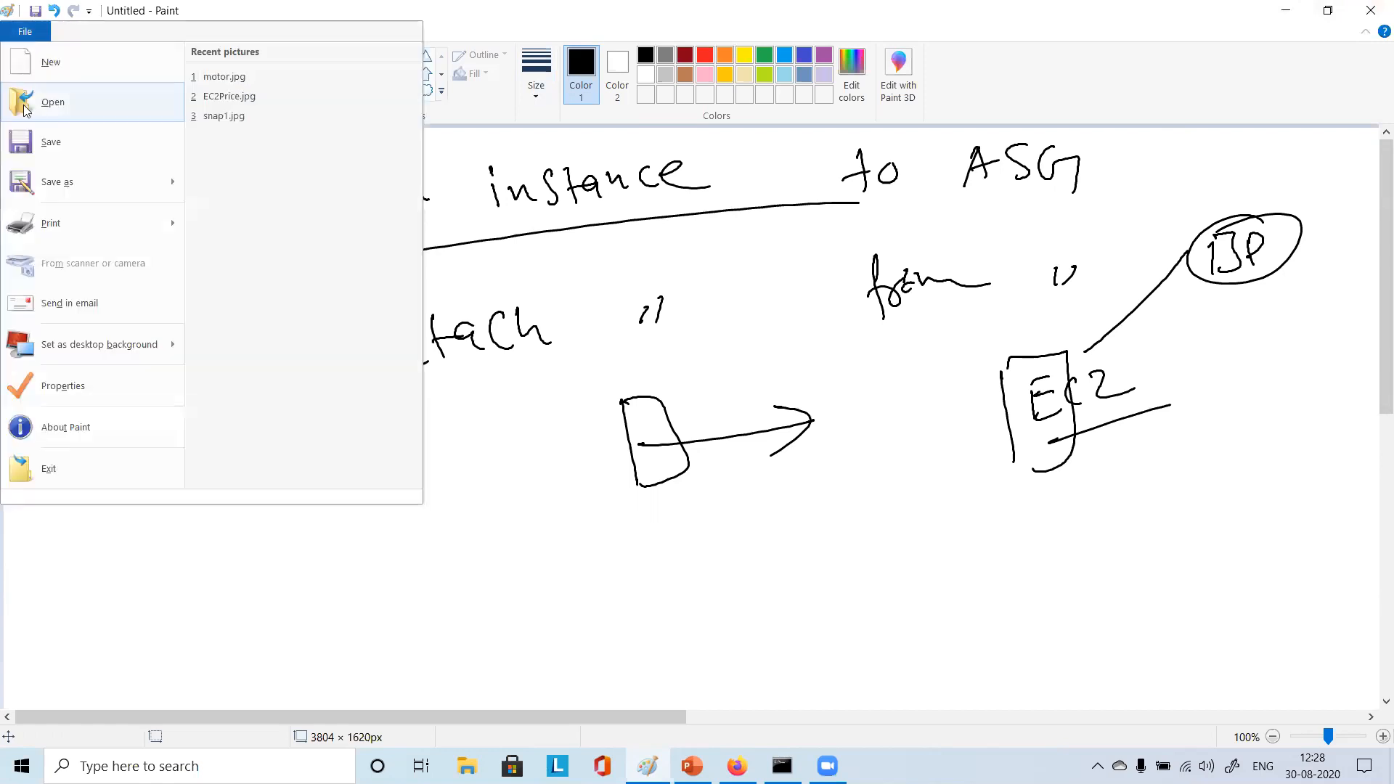
left_click(46, 60)
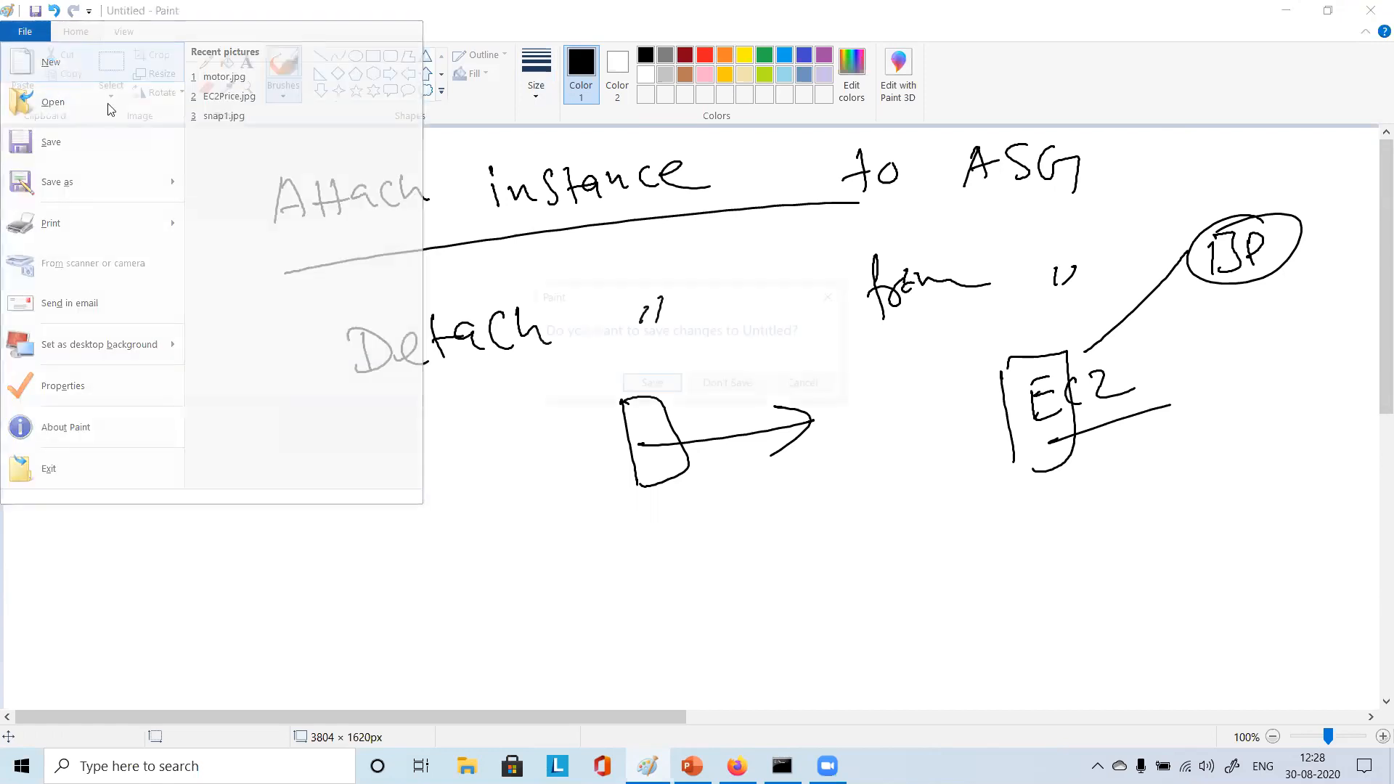
left_click(713, 386)
Switch to the AWS Management Console in Firefox and open the EC2 service from the Compute group
left_click(737, 766)
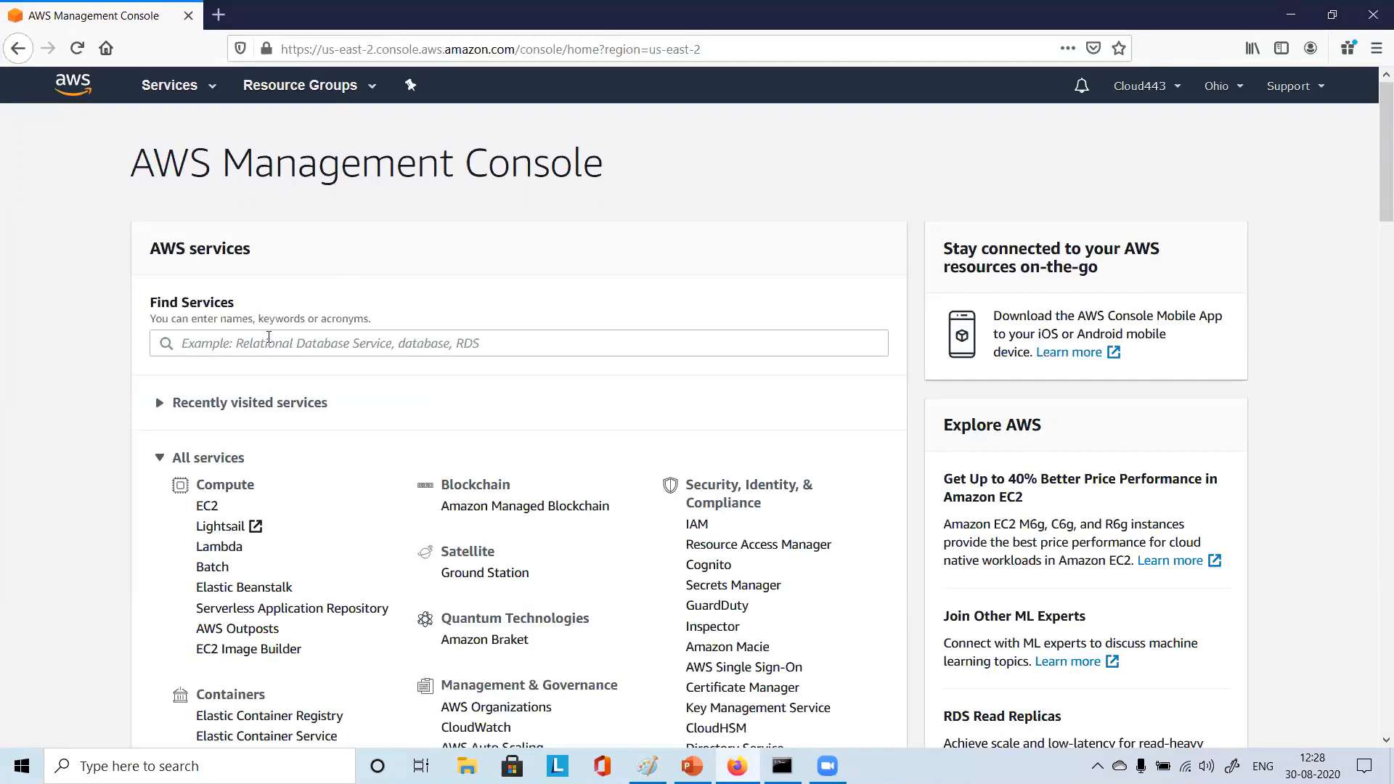
left_click(269, 338)
left_click(77, 482)
left_click(207, 506)
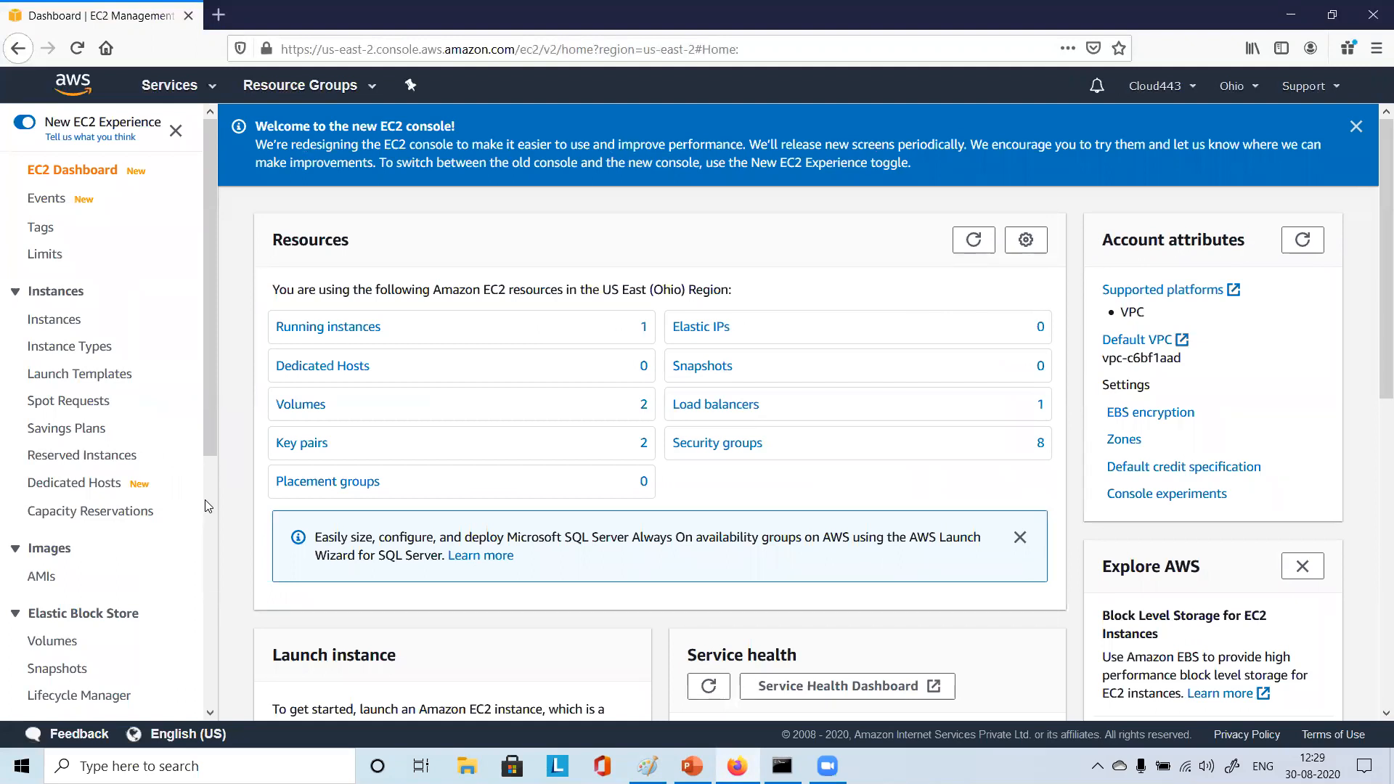
Look over the Auto Scaling entries in the EC2 navigation and open the Launch Templates page
scroll(82, 428, "down", 5)
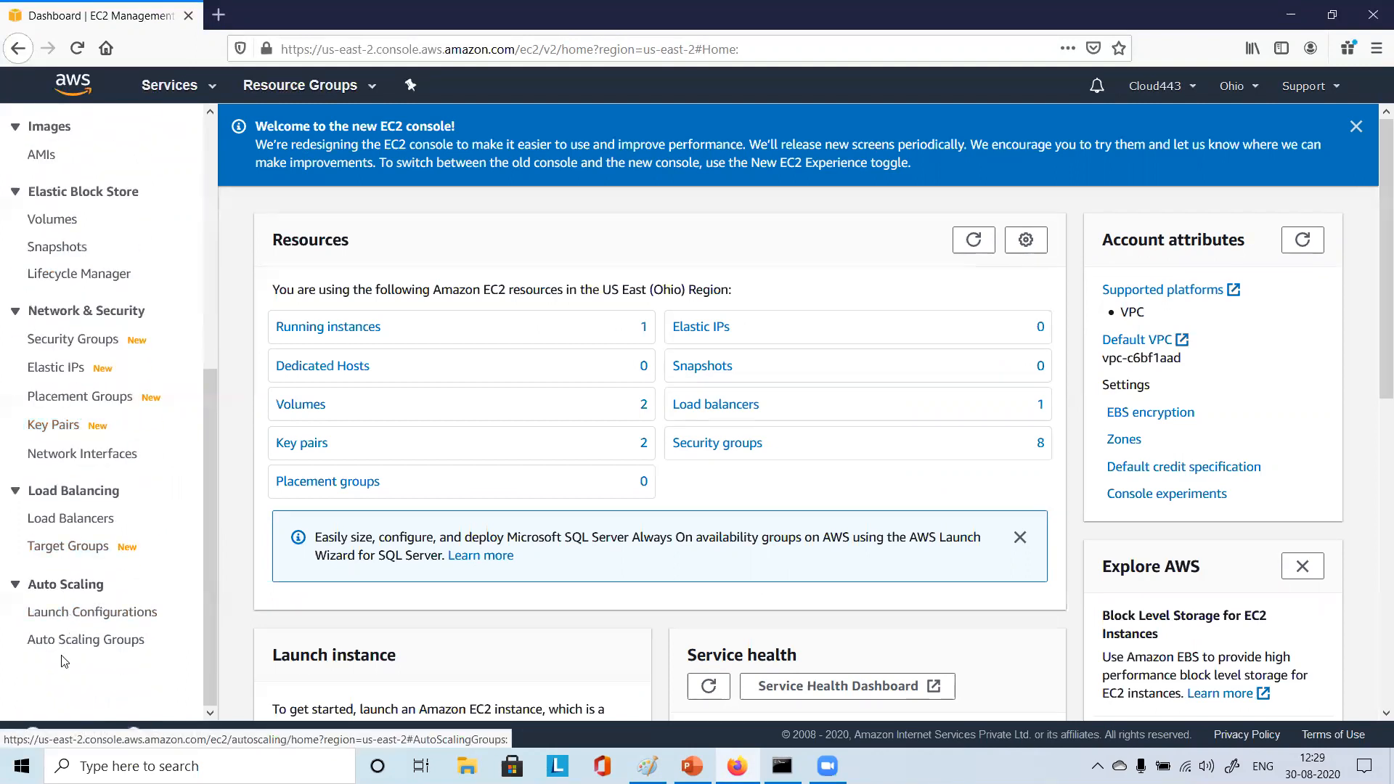
left_click(16, 591)
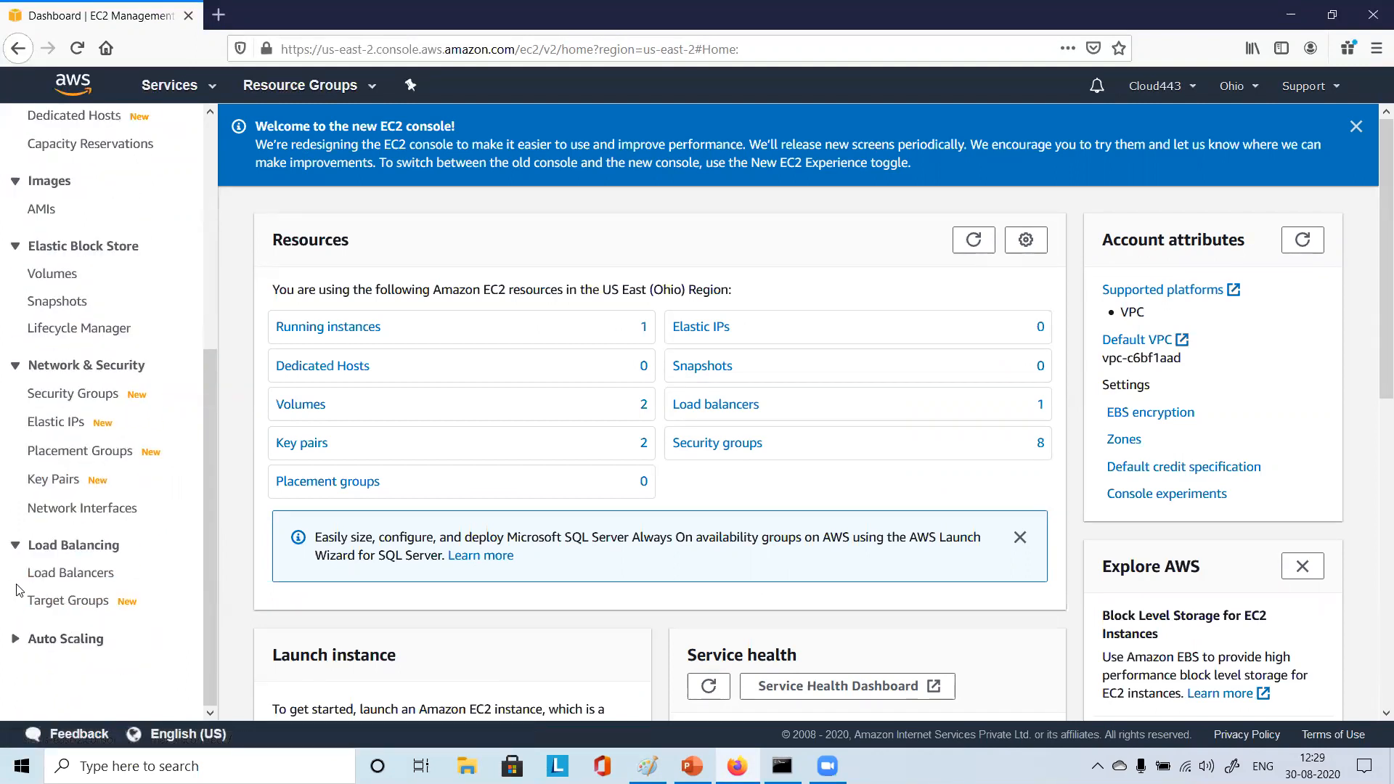
left_click(18, 642)
scroll(109, 657, "down", 1)
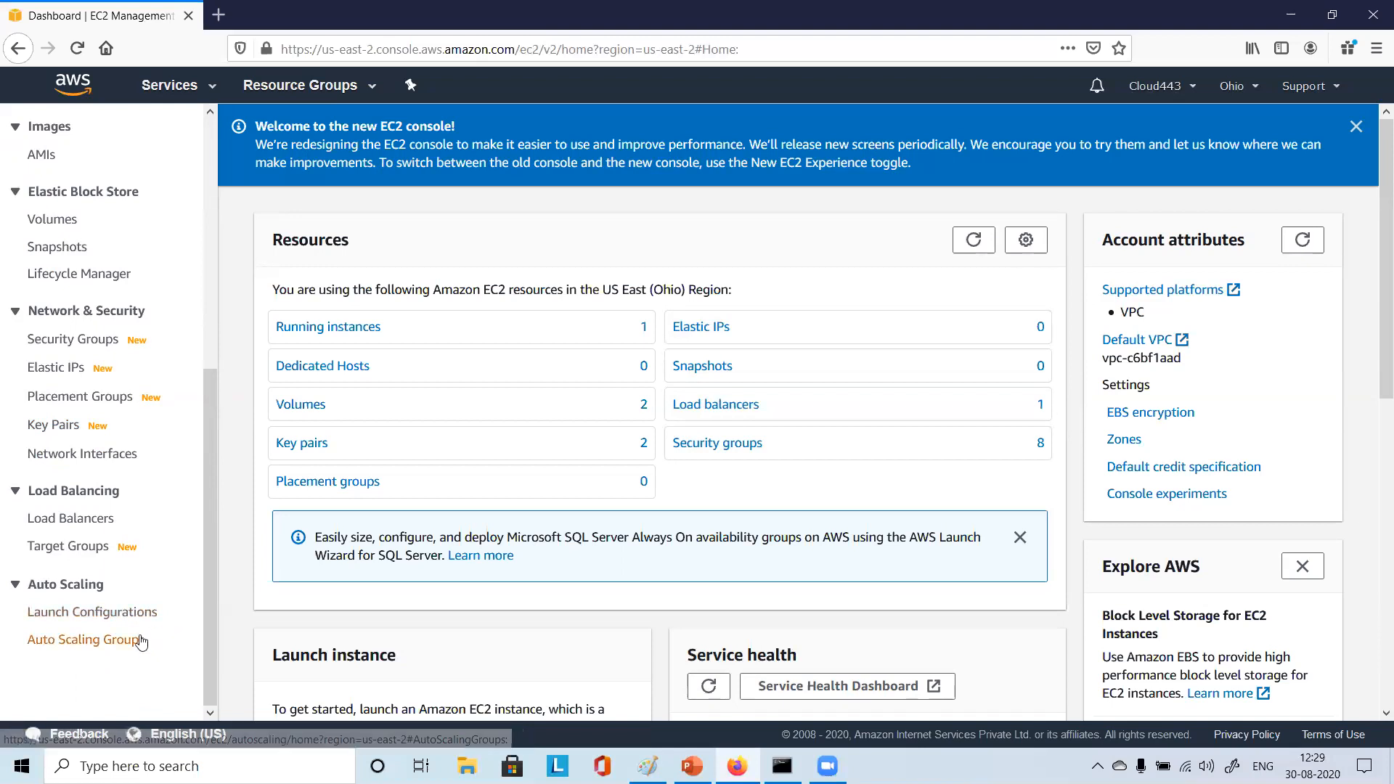
scroll(142, 640, "up", 6)
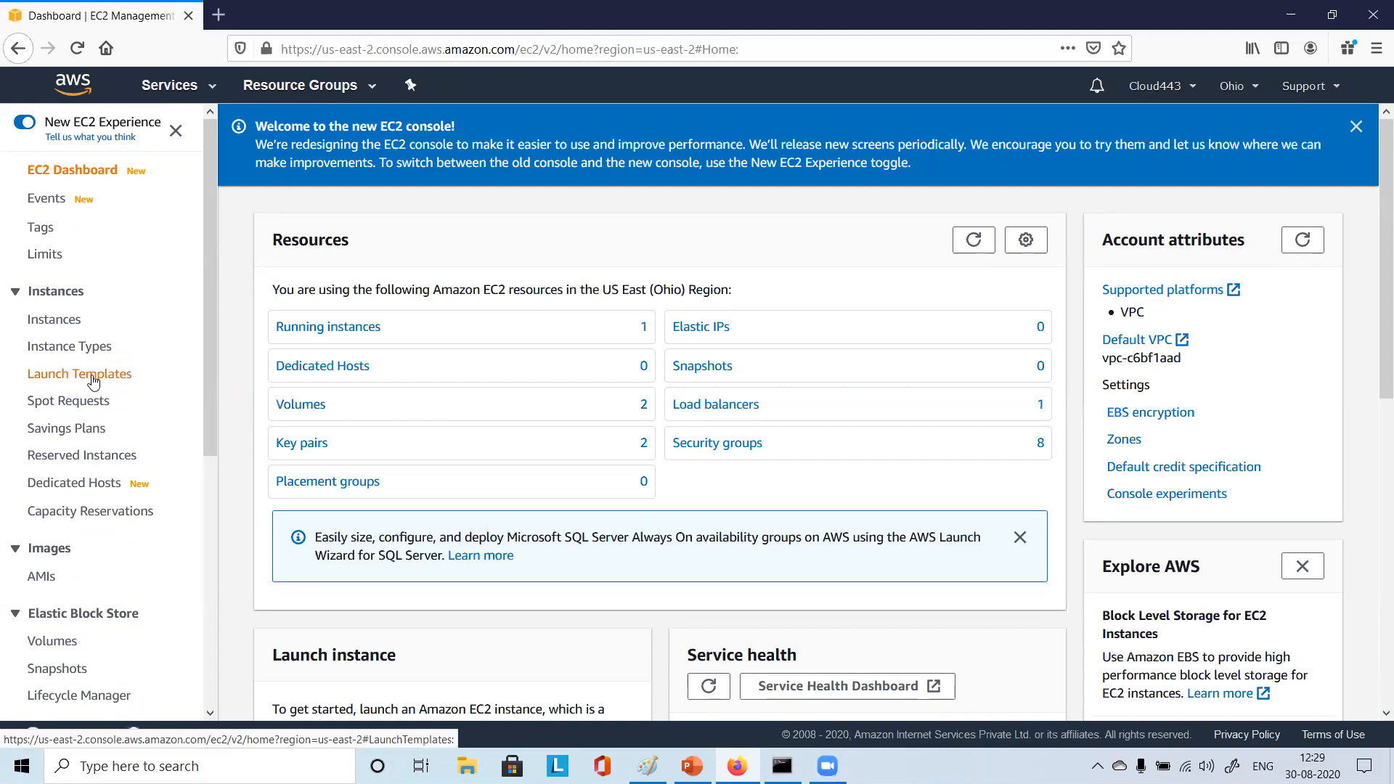
scroll(80, 414, "down", 5)
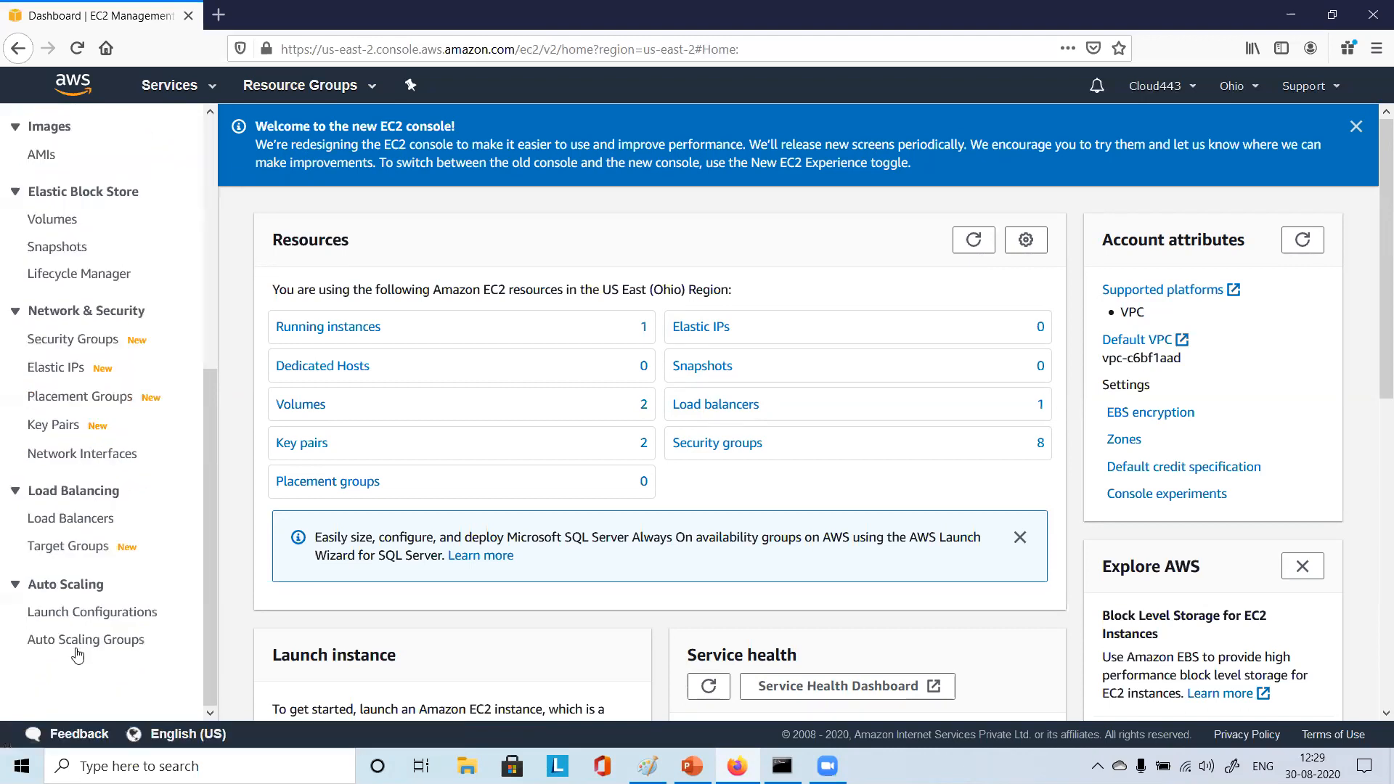
scroll(80, 613, "up", 5)
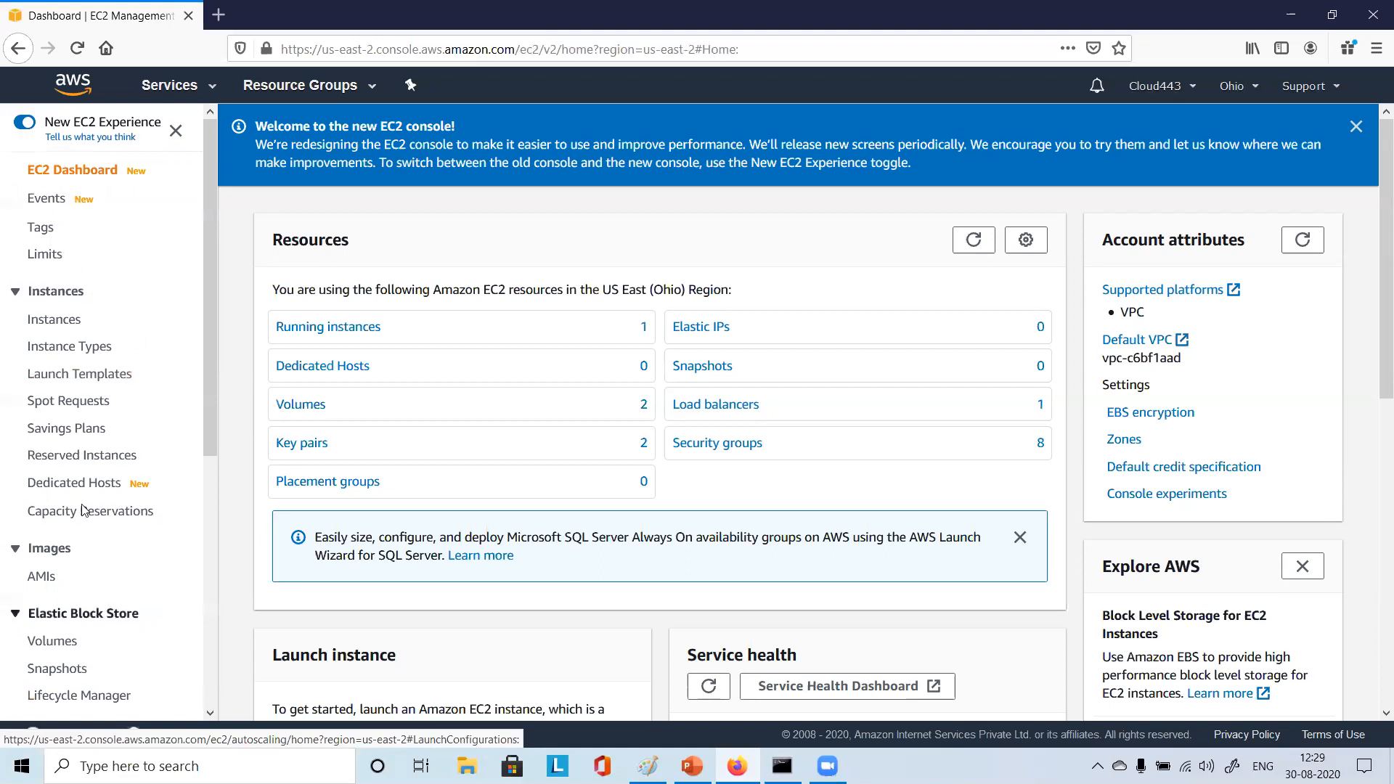
left_click(81, 383)
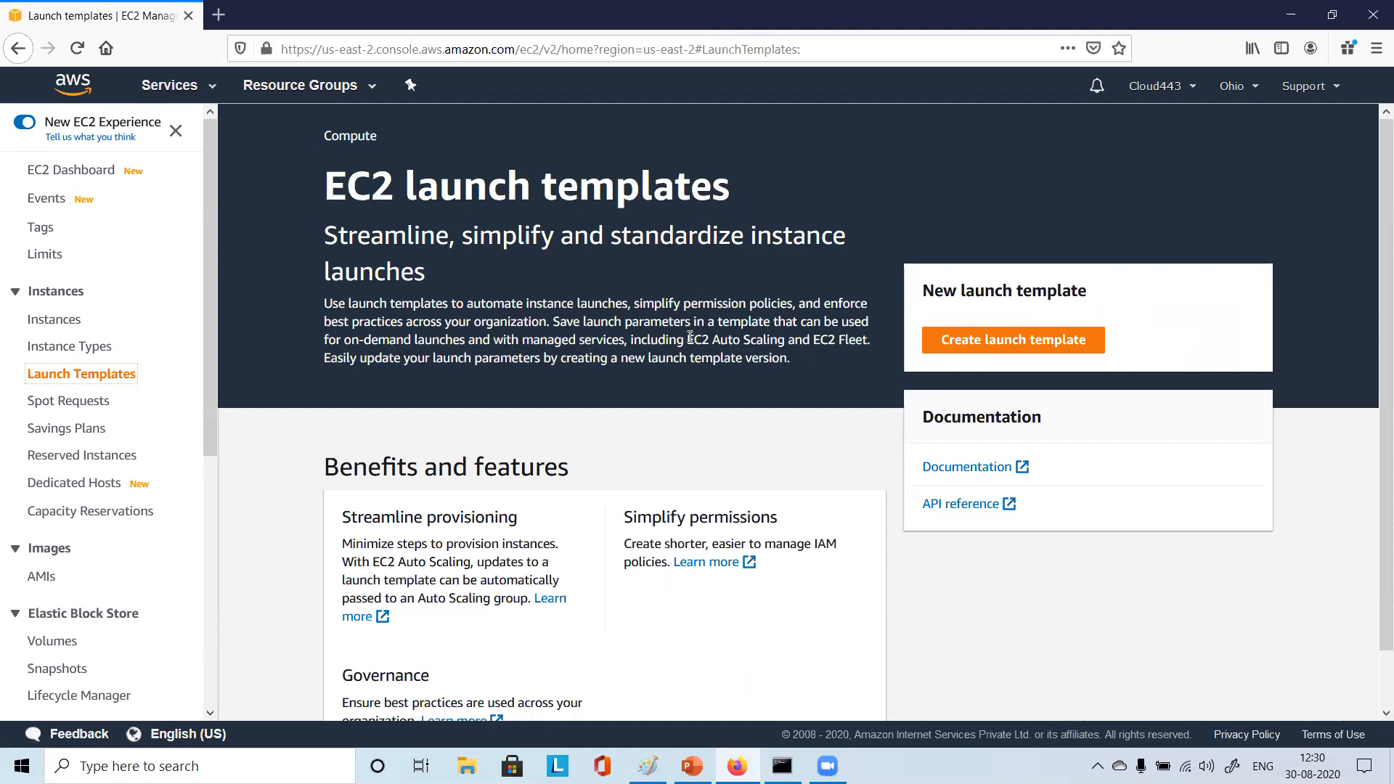
Examine the launch templates overview and the Streamline provisioning text for how templates relate to EC2 Auto Scaling and Auto Scaling groups
left_click_drag(689, 339, 787, 340)
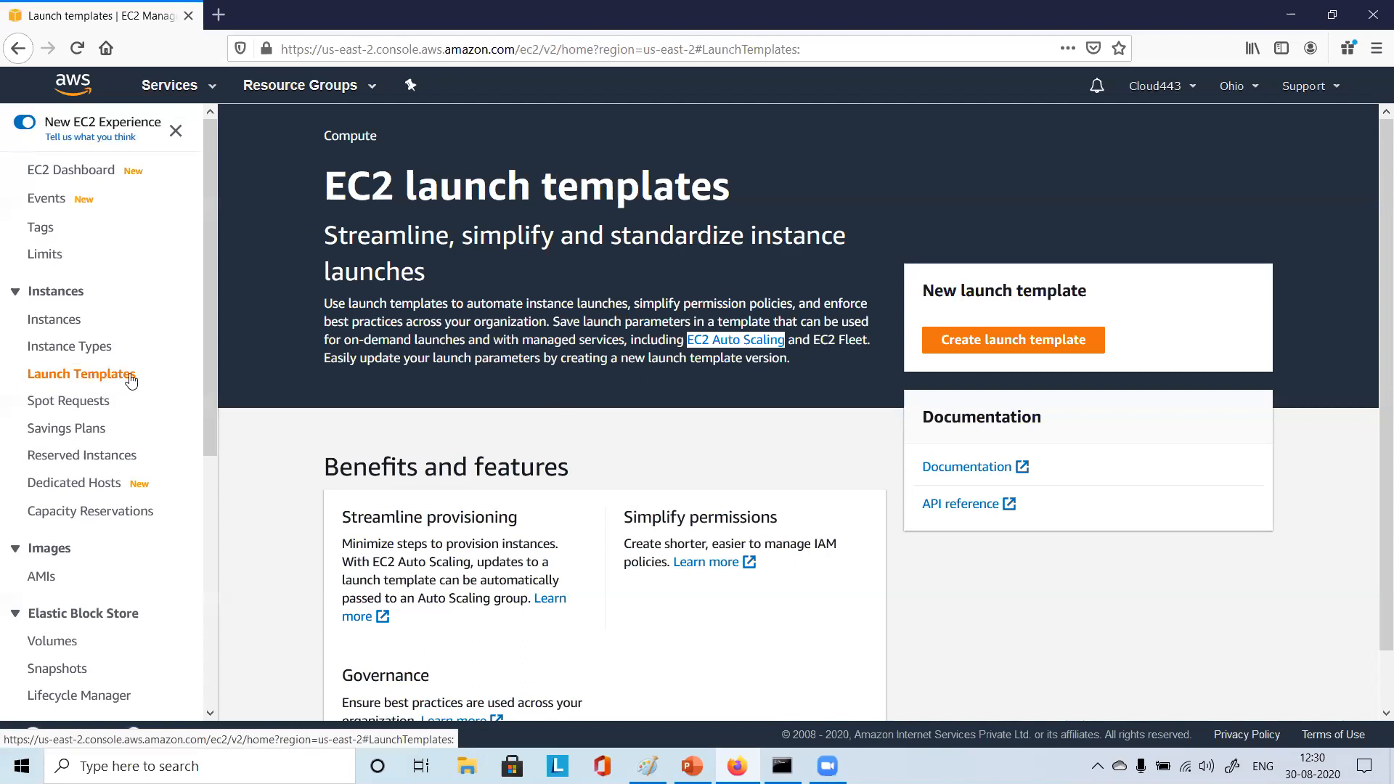
scroll(113, 385, "down", 5)
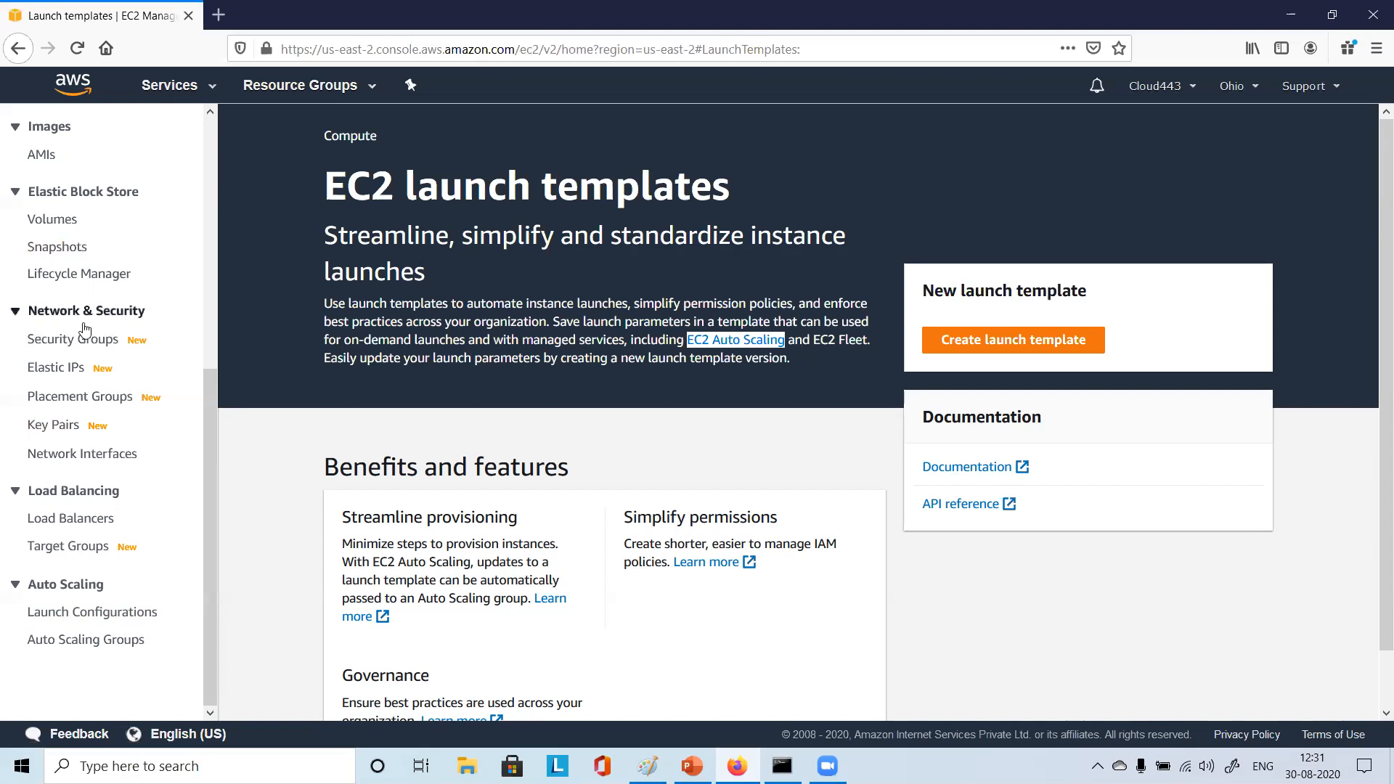
scroll(102, 392, "up", 6)
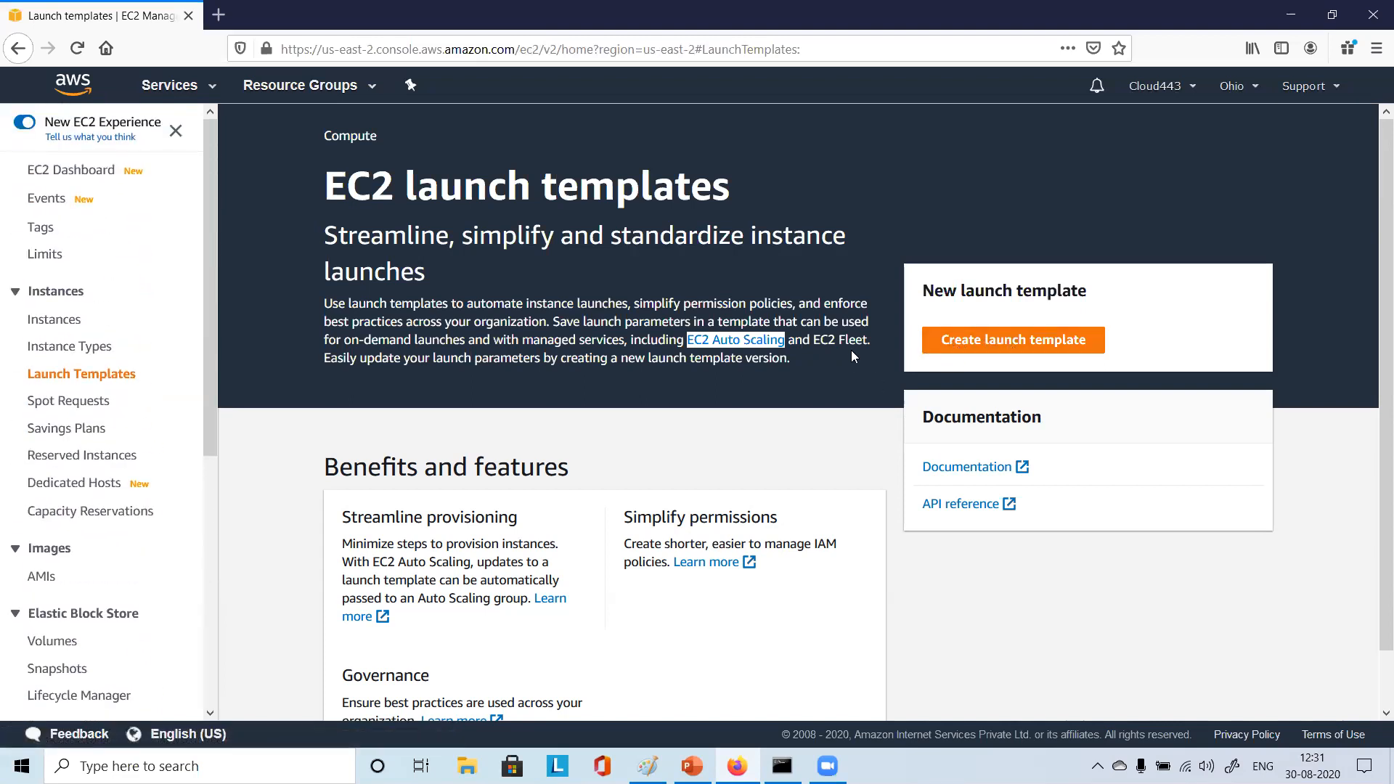
left_click(381, 365)
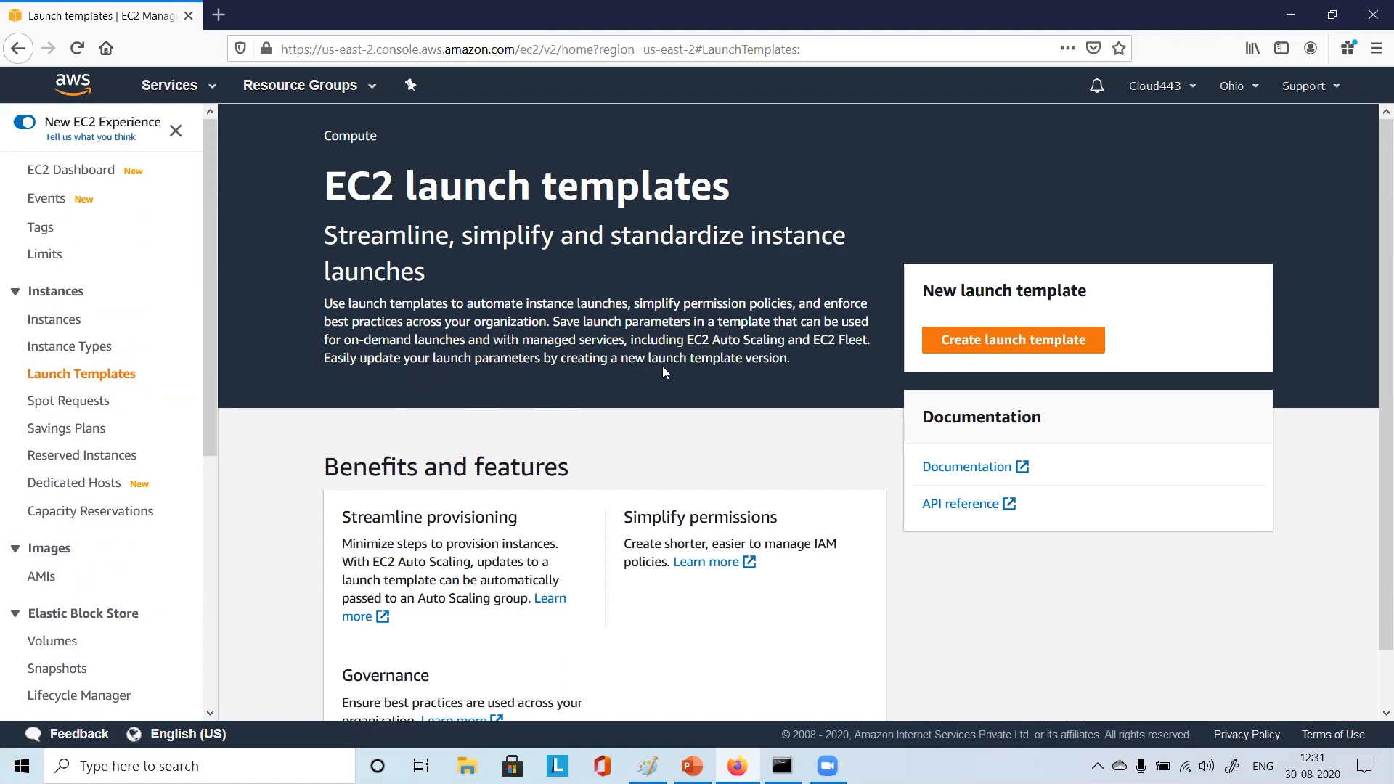
scroll(622, 465, "down", 1)
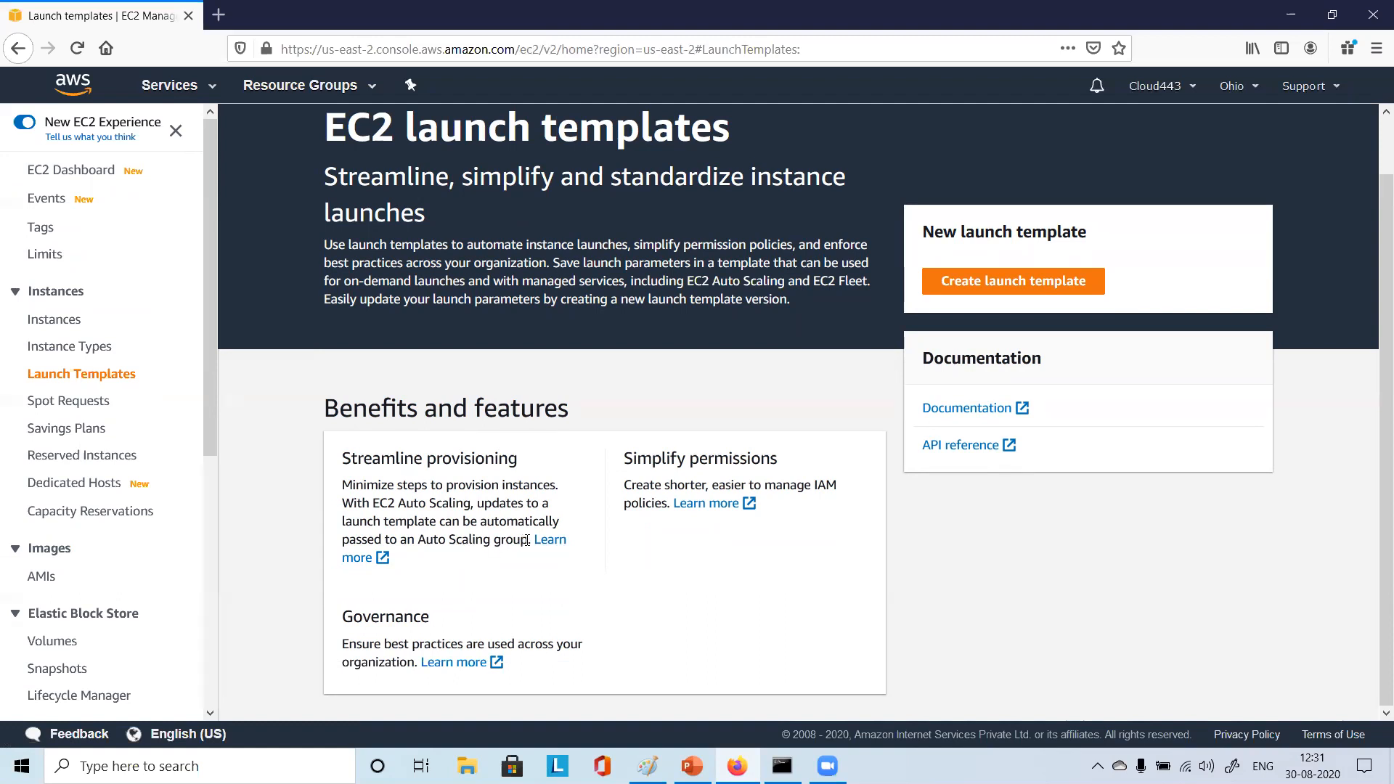
left_click_drag(528, 540, 335, 486)
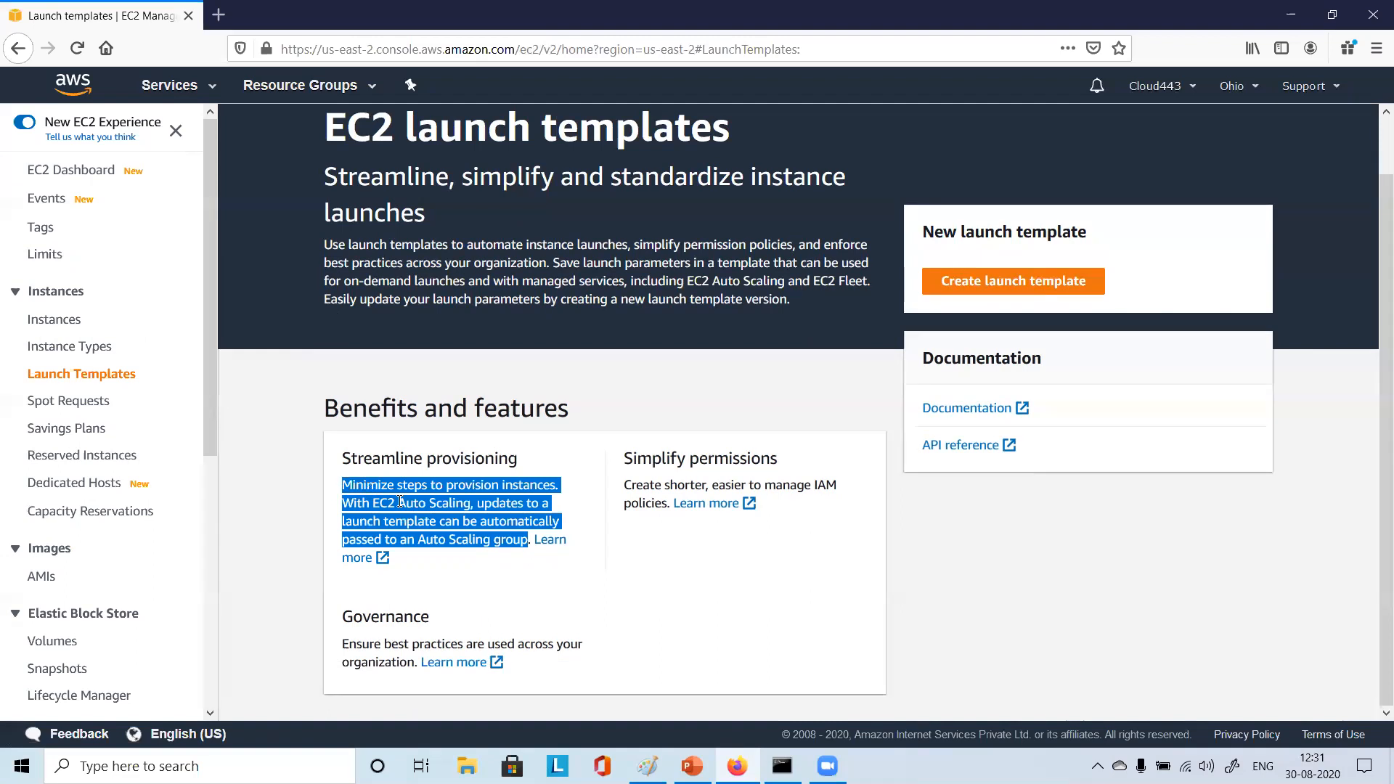
scroll(87, 552, "down", 6)
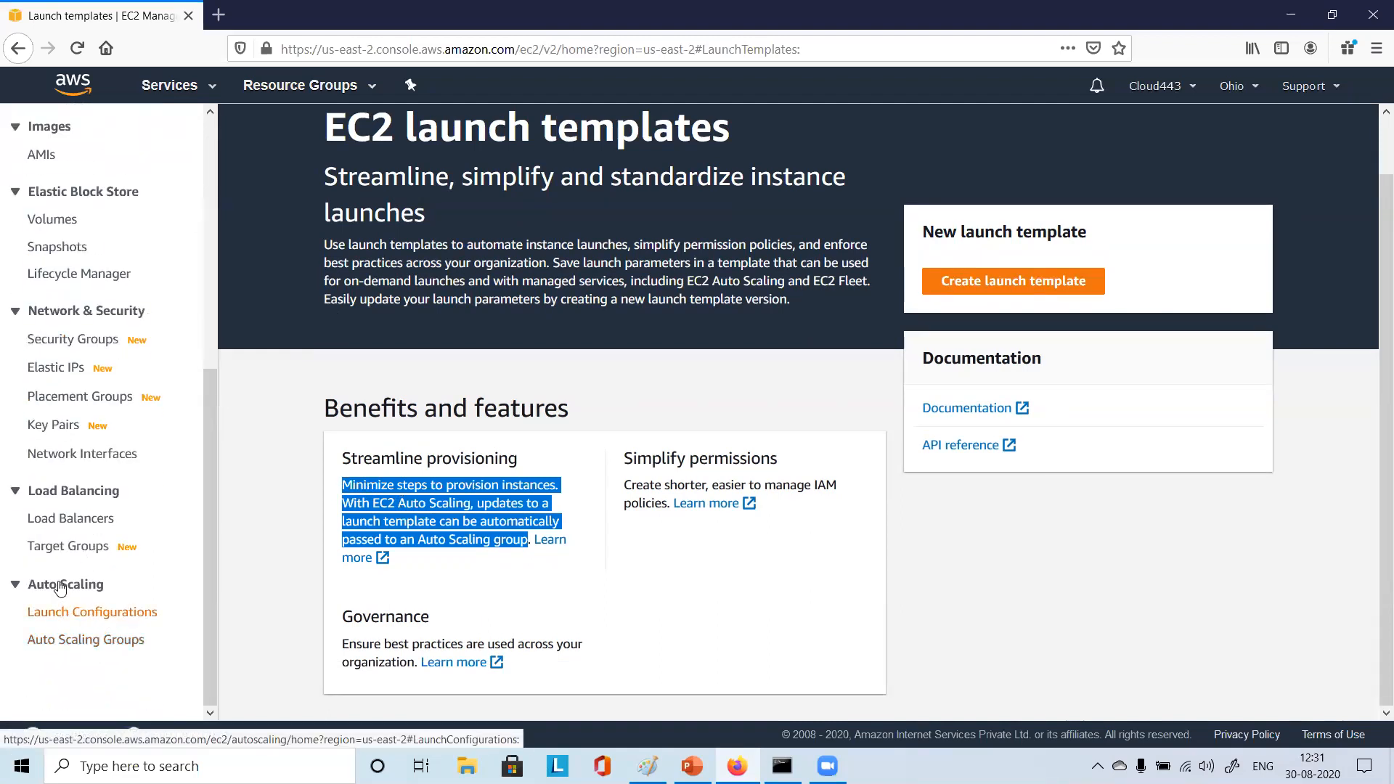
scroll(105, 612, "up", 6)
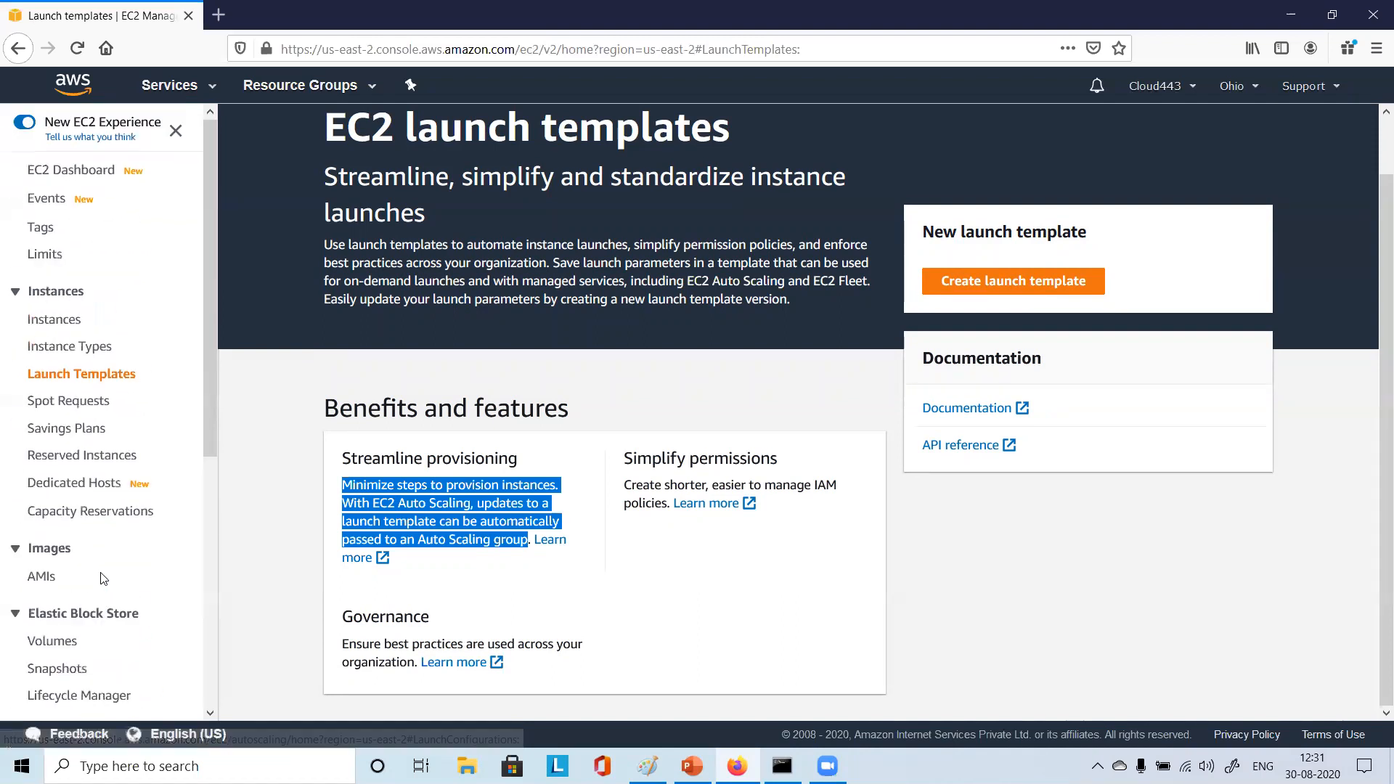
left_click(499, 485)
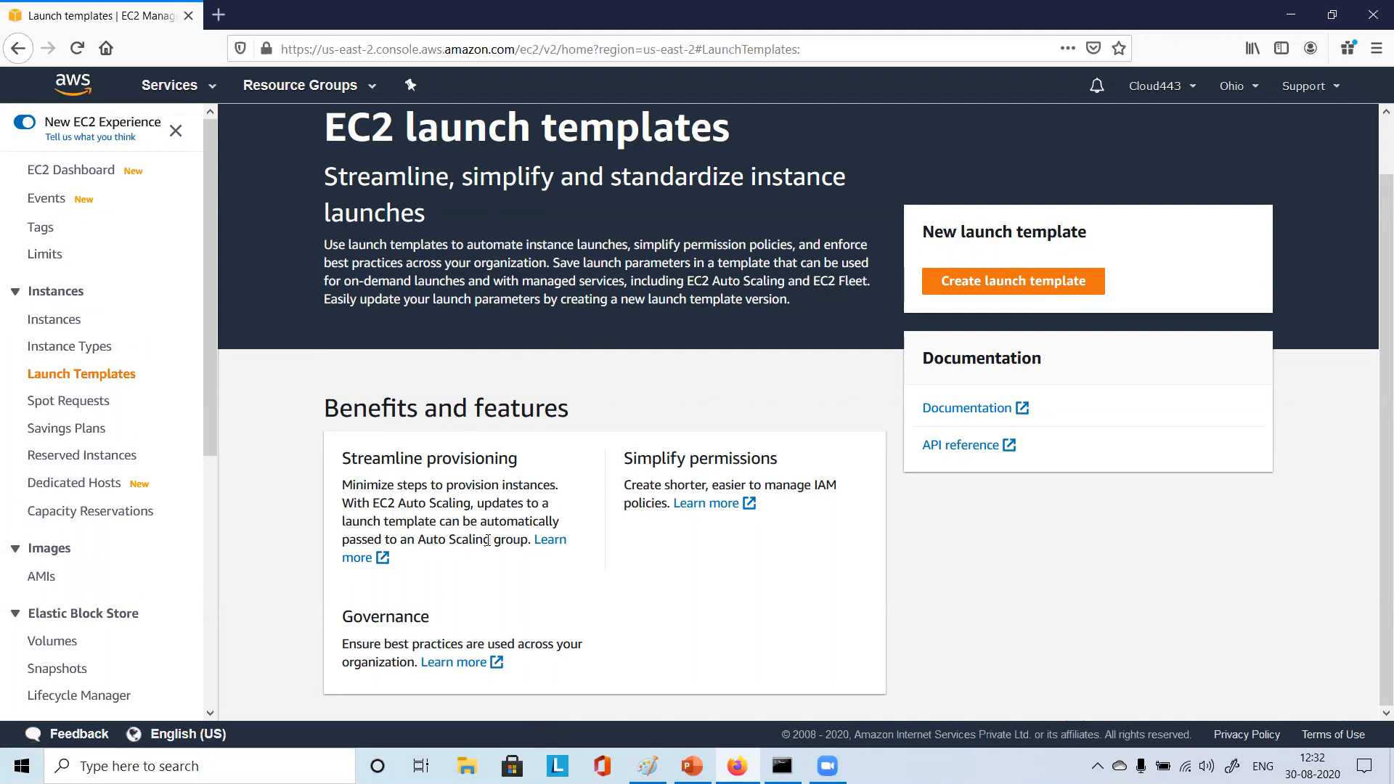
left_click_drag(419, 540, 529, 540)
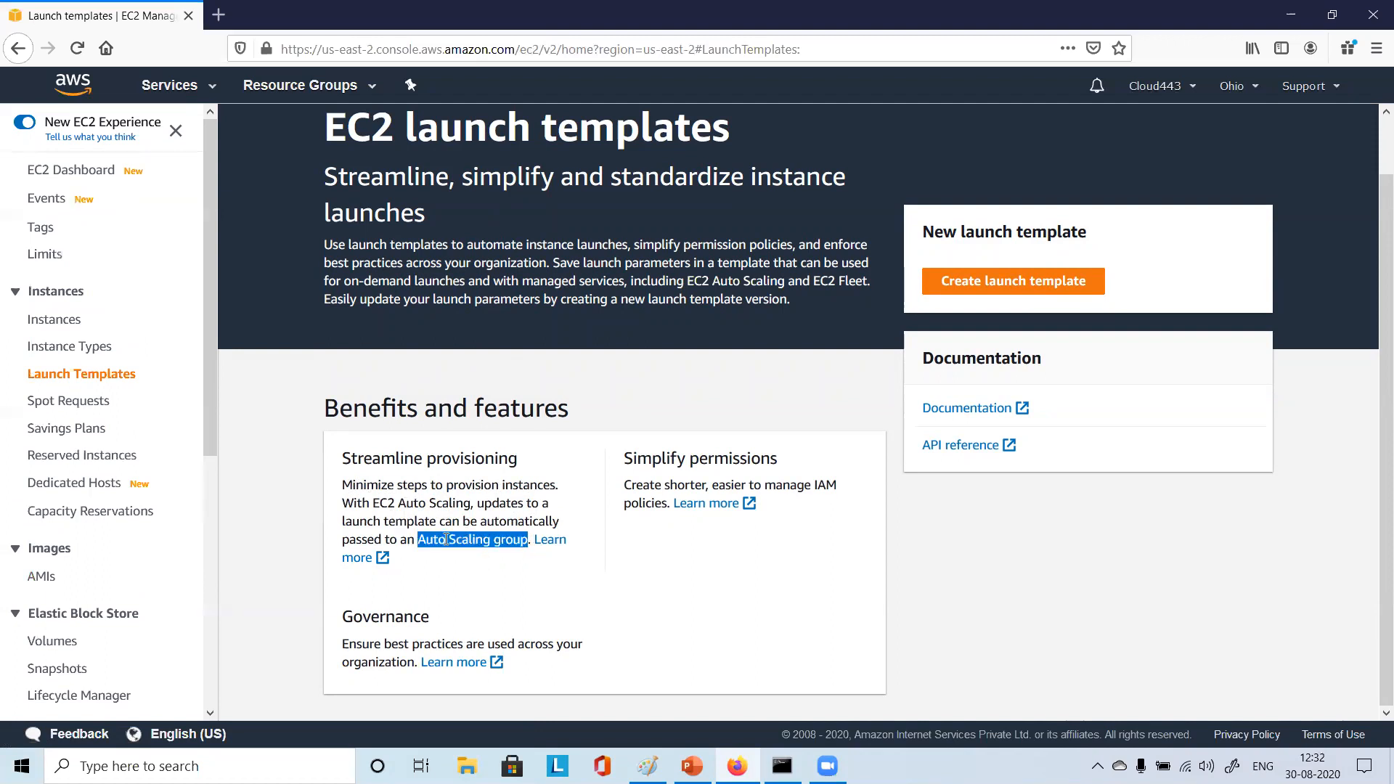
left_click(394, 525)
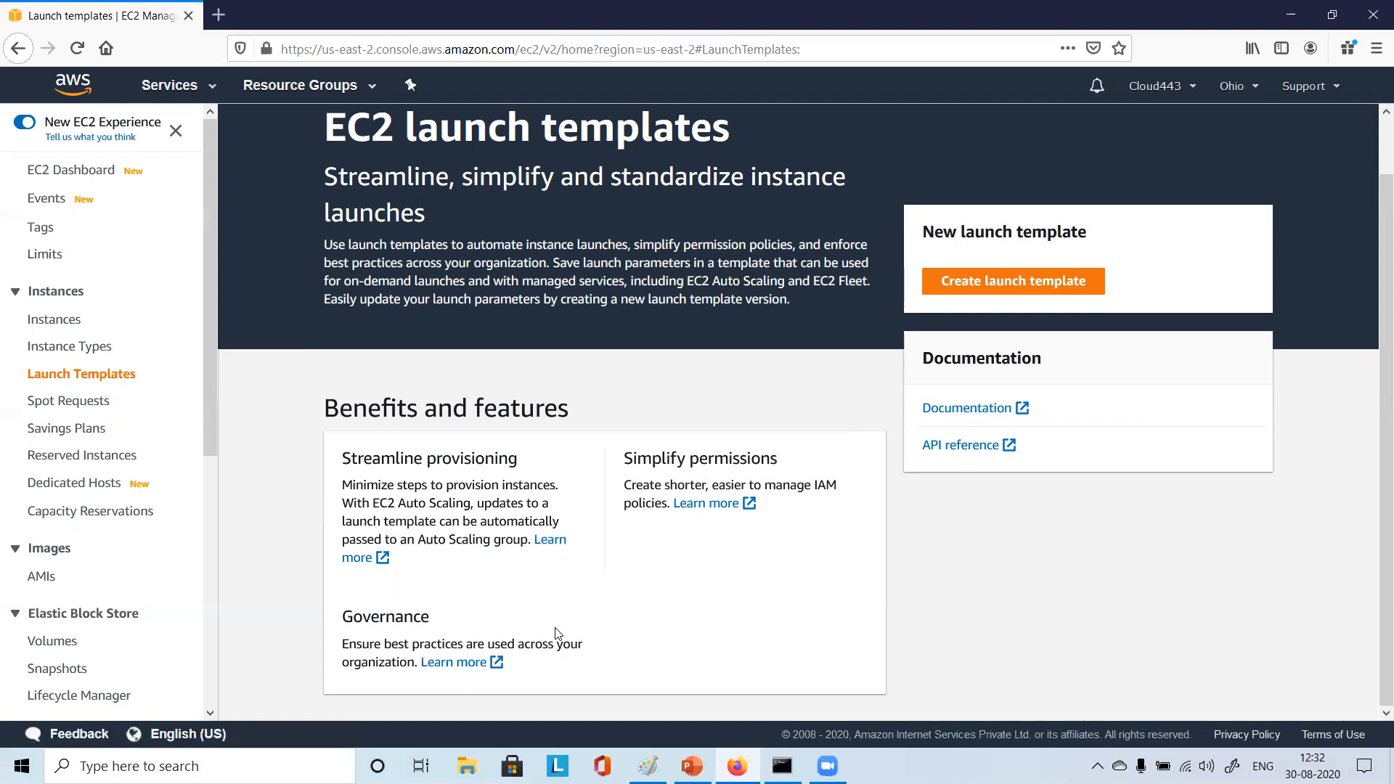
Start creating a new launch template and open the info on its Auto Scaling guidance option
left_click(1003, 288)
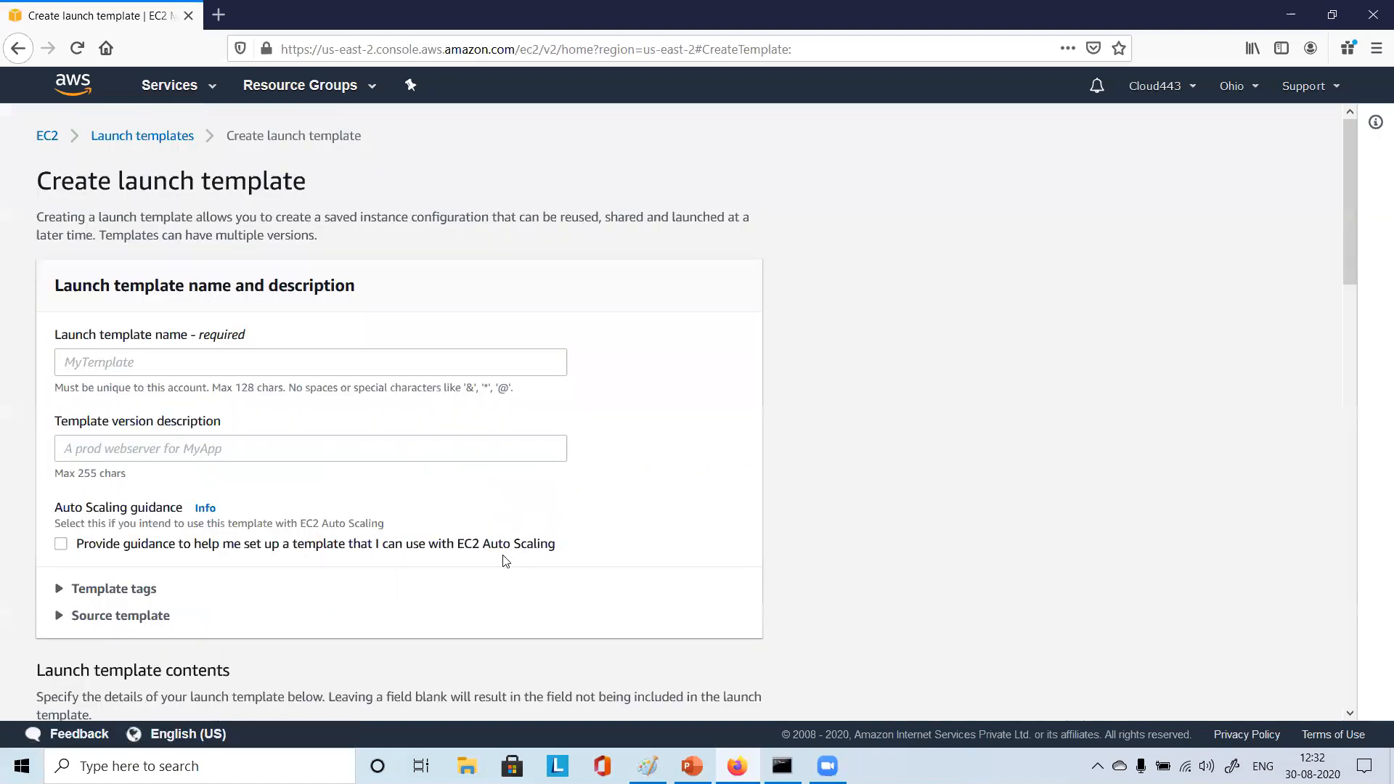
scroll(504, 561, "down", 2)
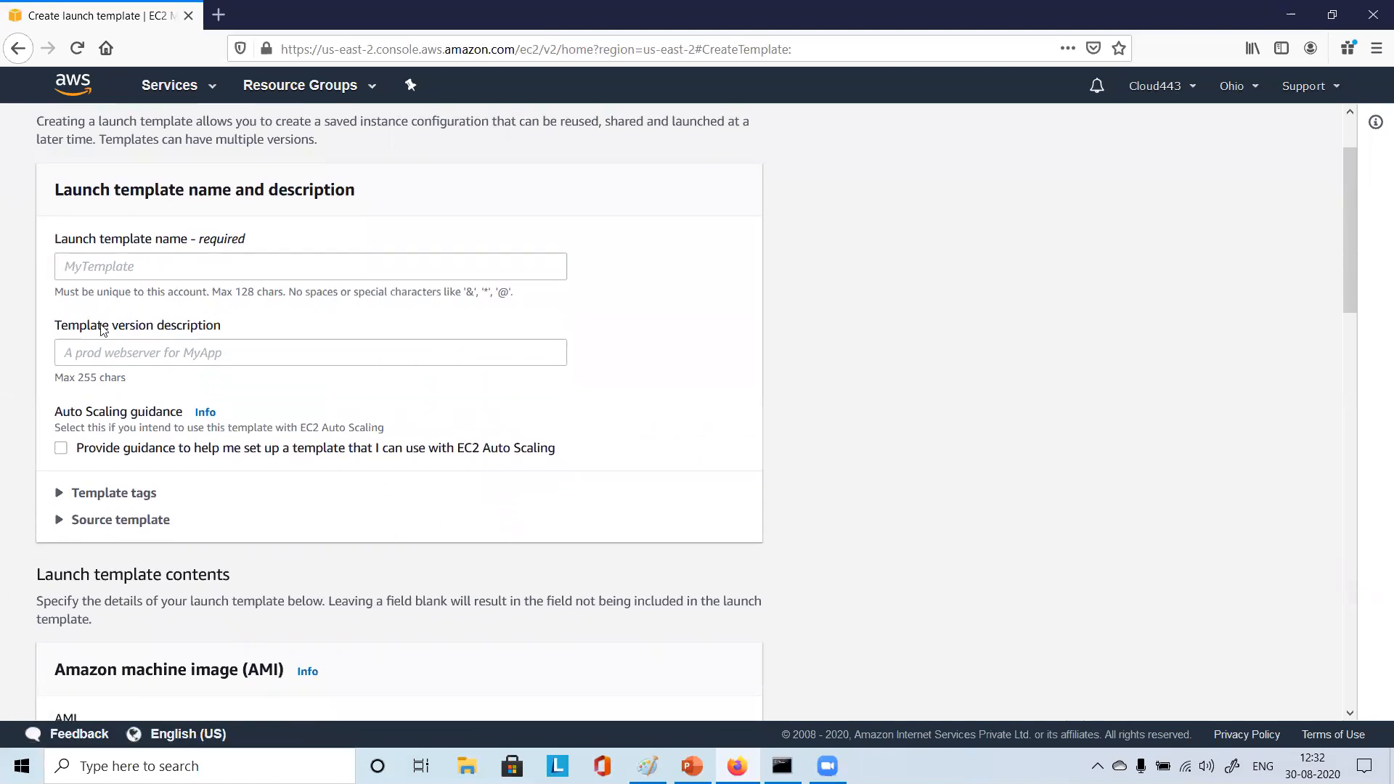
scroll(300, 378, "down", 2)
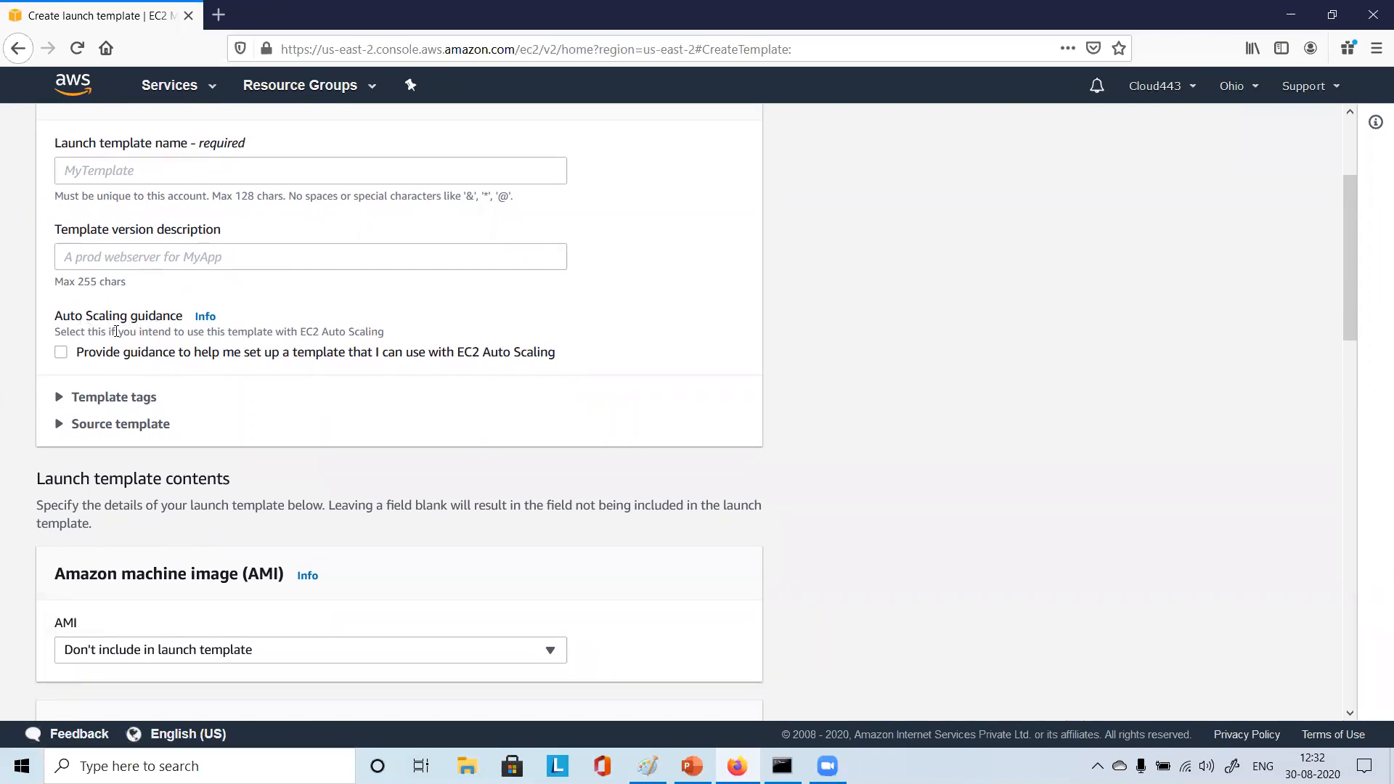
right_click(205, 318)
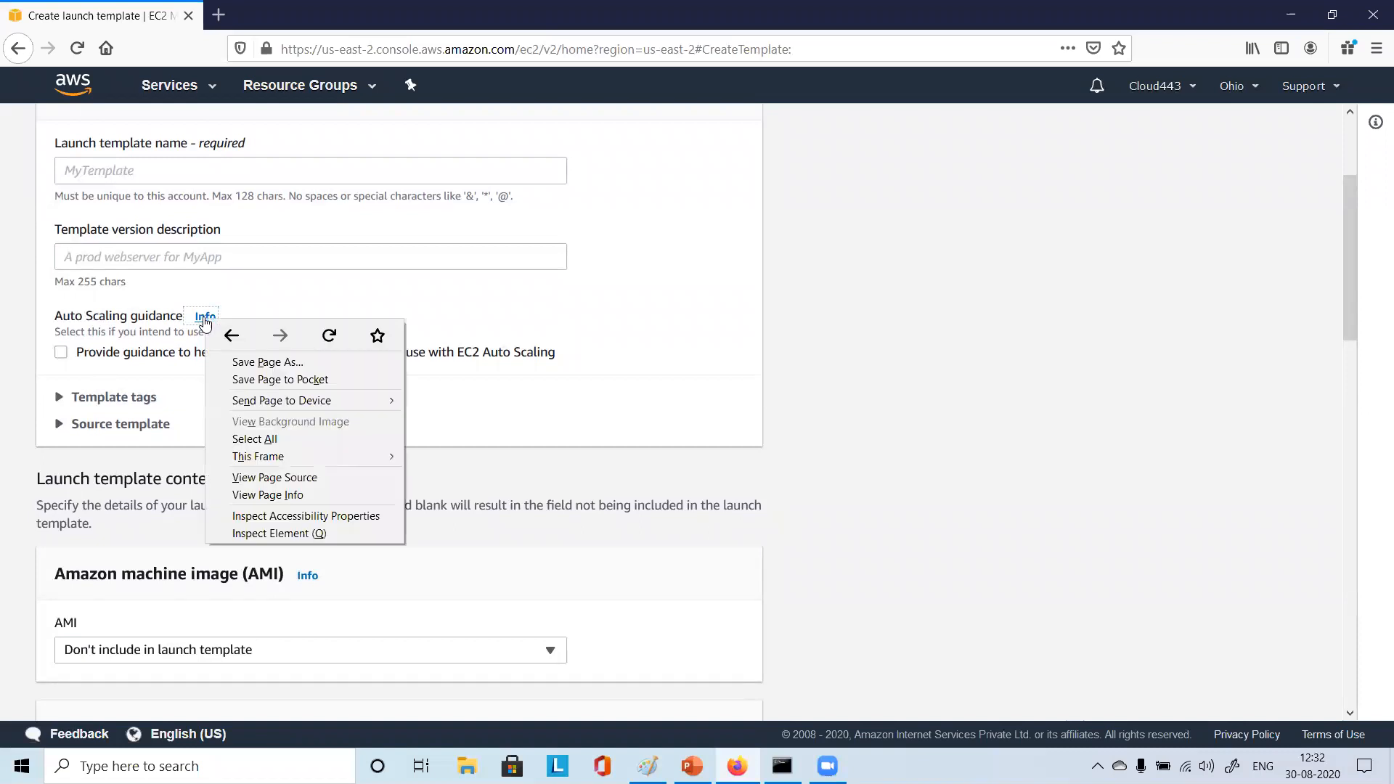
left_click(558, 290)
left_click(205, 317)
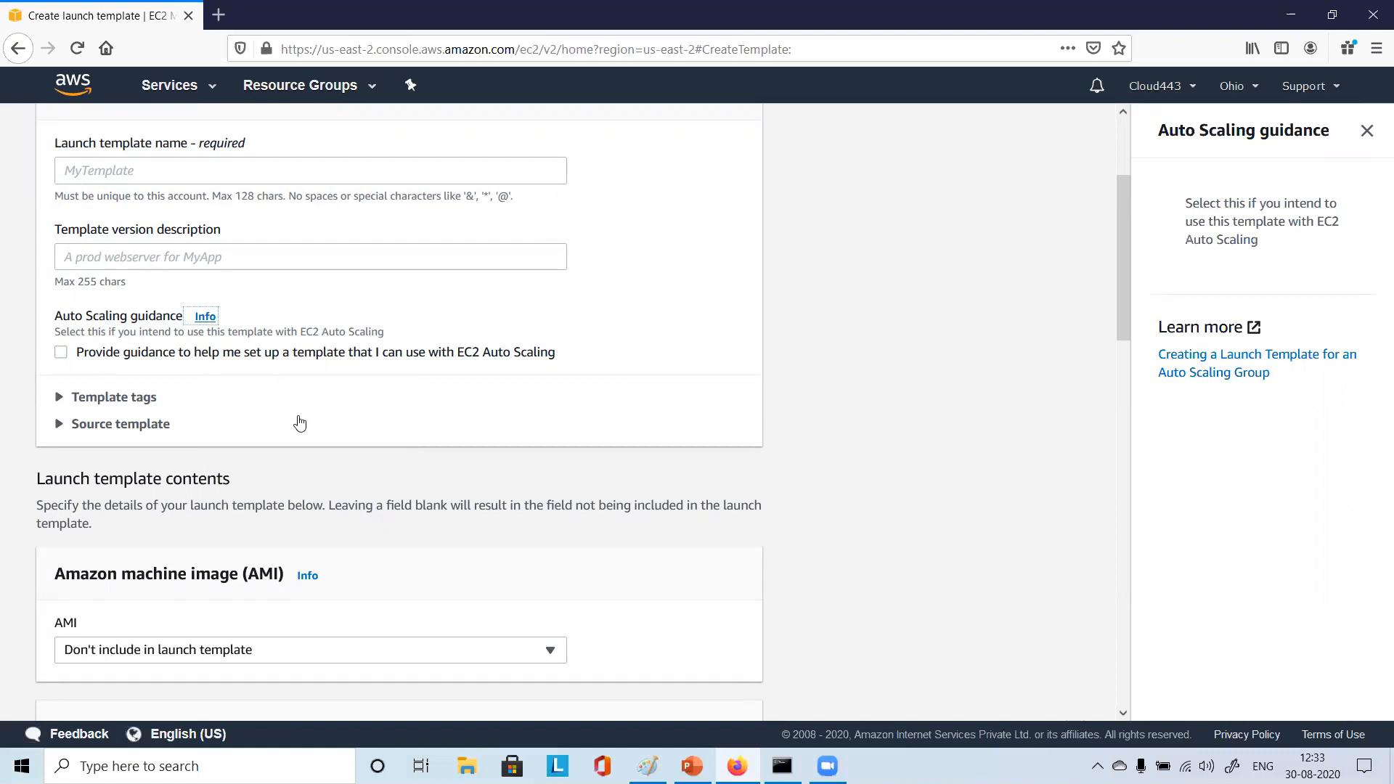
Enable the guidance for setting up a template usable with EC2 Auto Scaling and look through the form's remaining sections
left_click(61, 353)
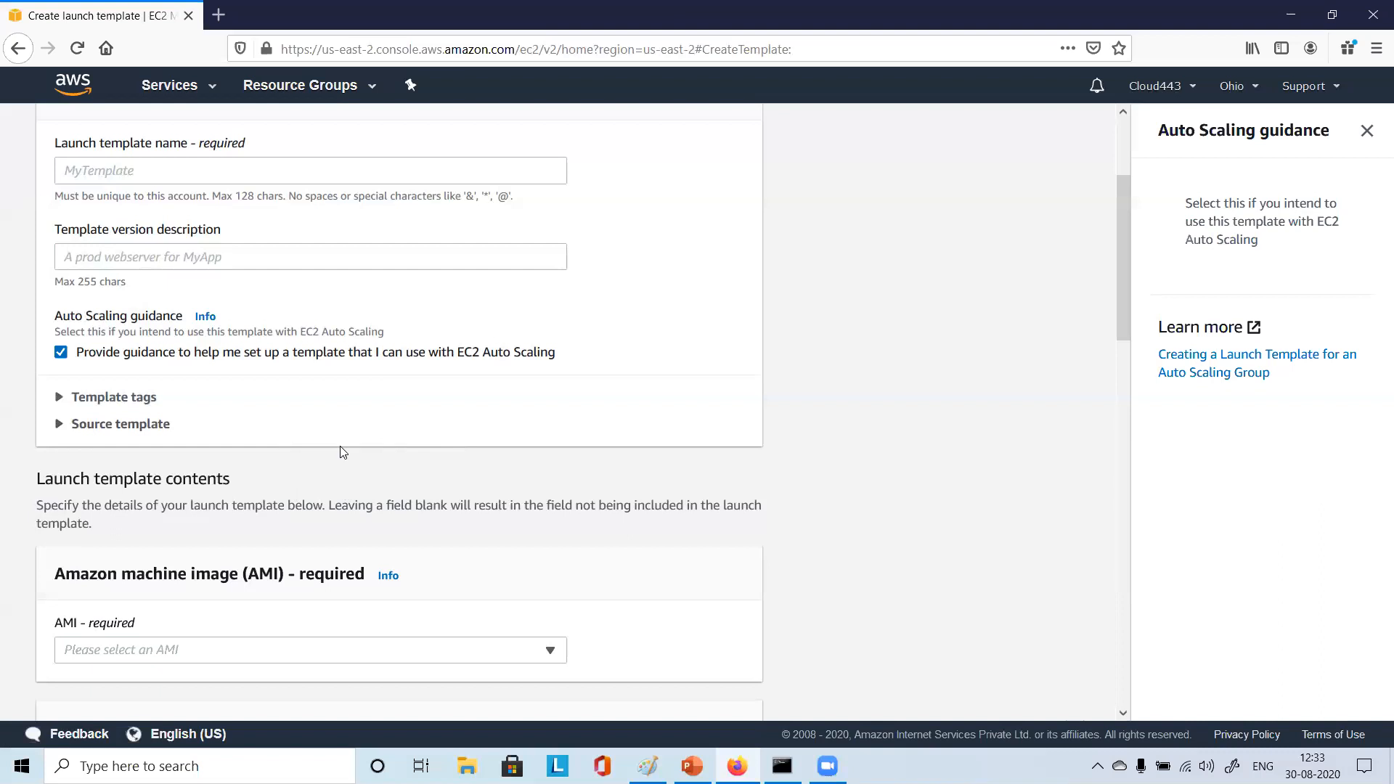
scroll(343, 452, "down", 15)
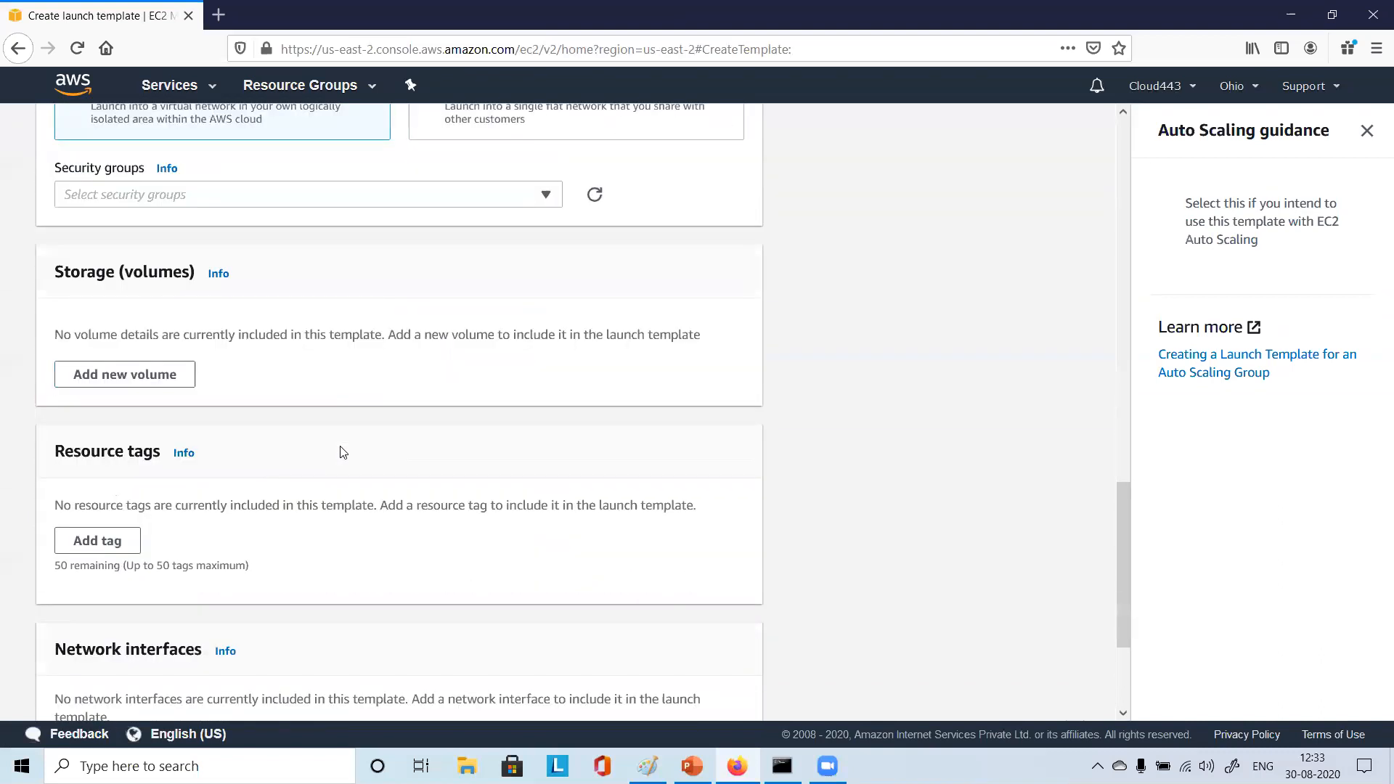
scroll(342, 451, "up", 15)
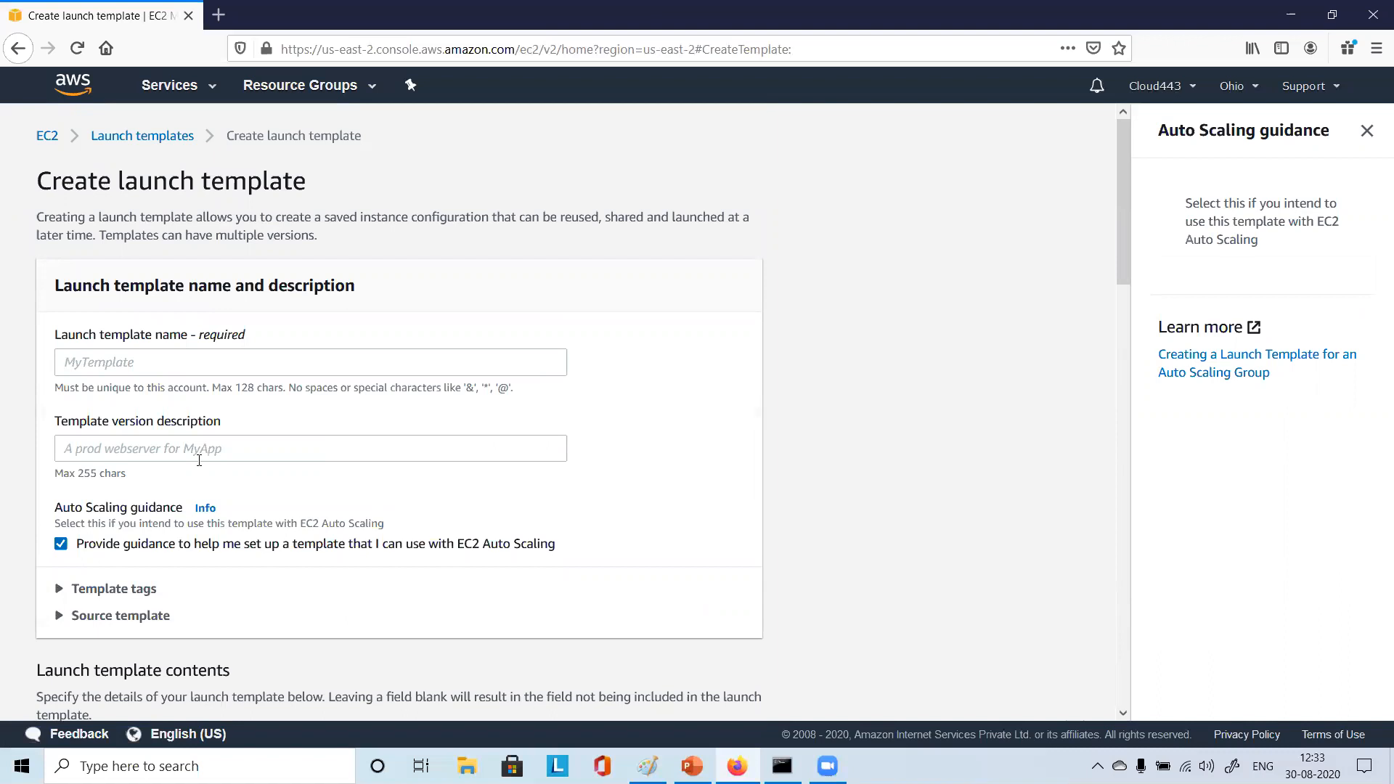
Name the launch template "mytemplate1" and enter "used fo auto scaling" as the template version description
left_click(126, 359)
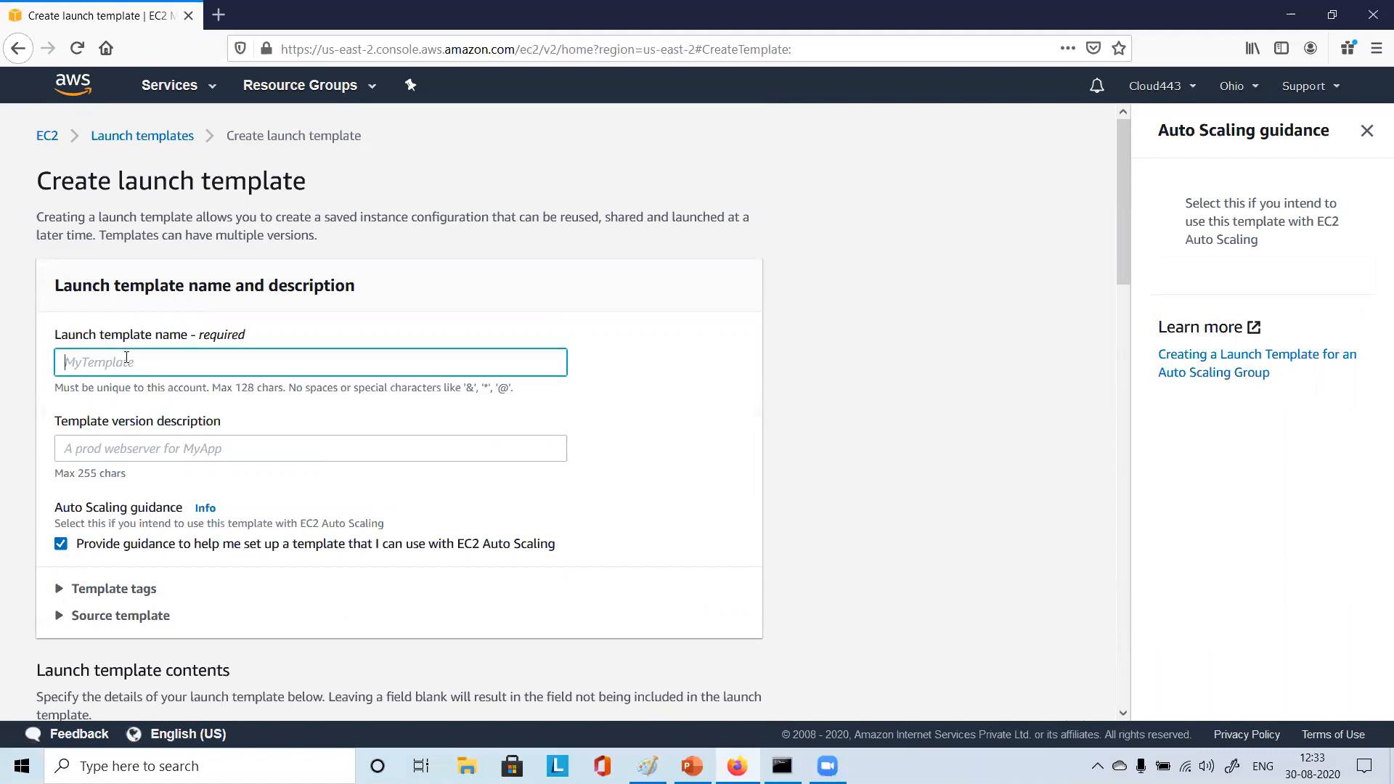
type("mytemplate1")
left_click(167, 448)
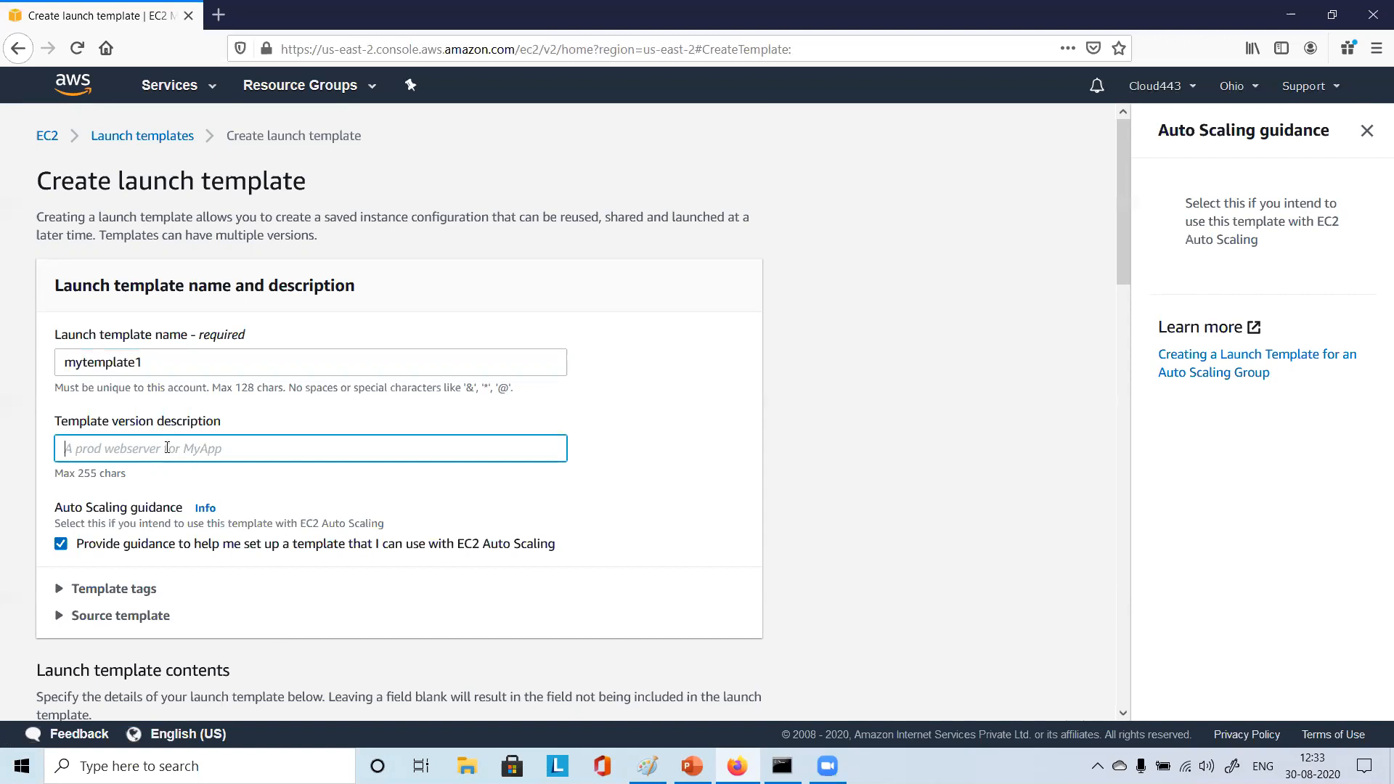
type("used")
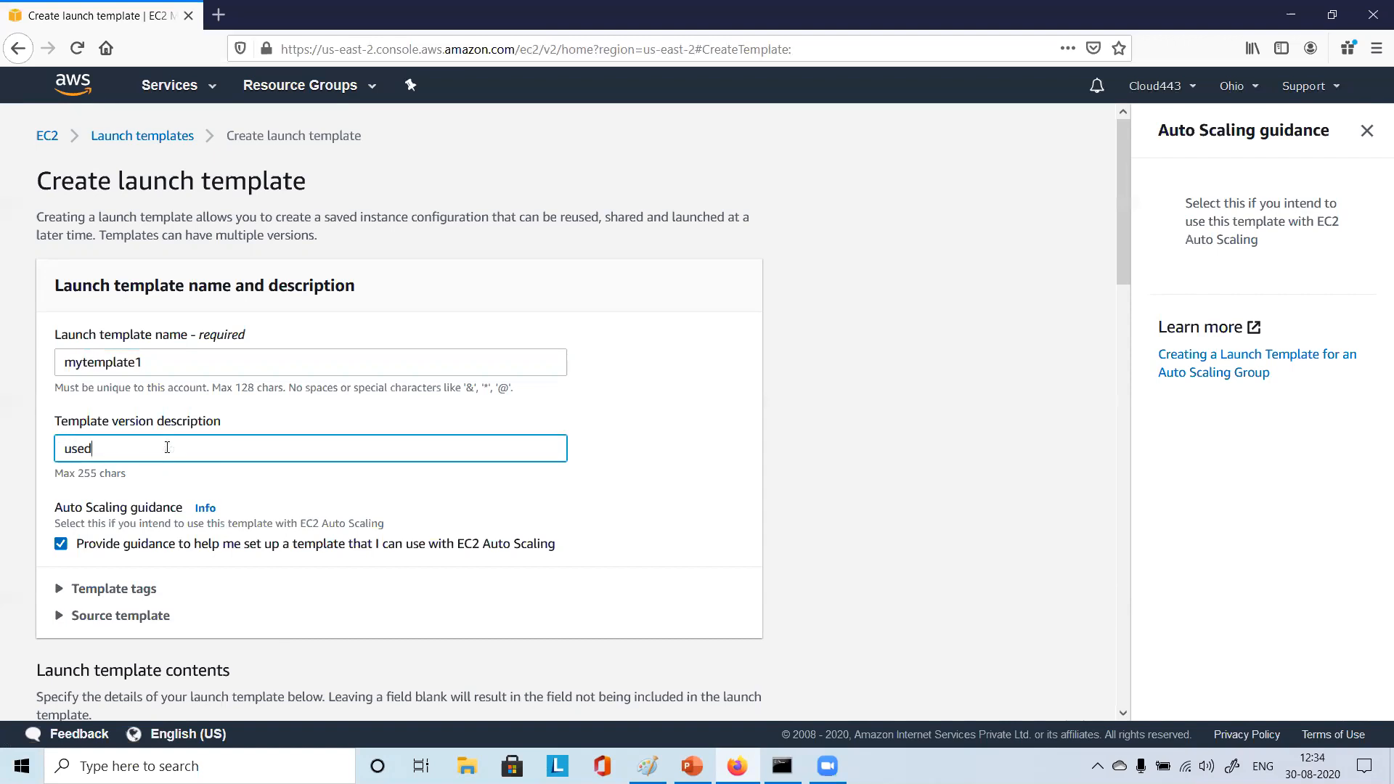
type(" fo auto scaling")
Expand the Template tags section of the launch template to view its tag options
scroll(201, 563, "down", 2)
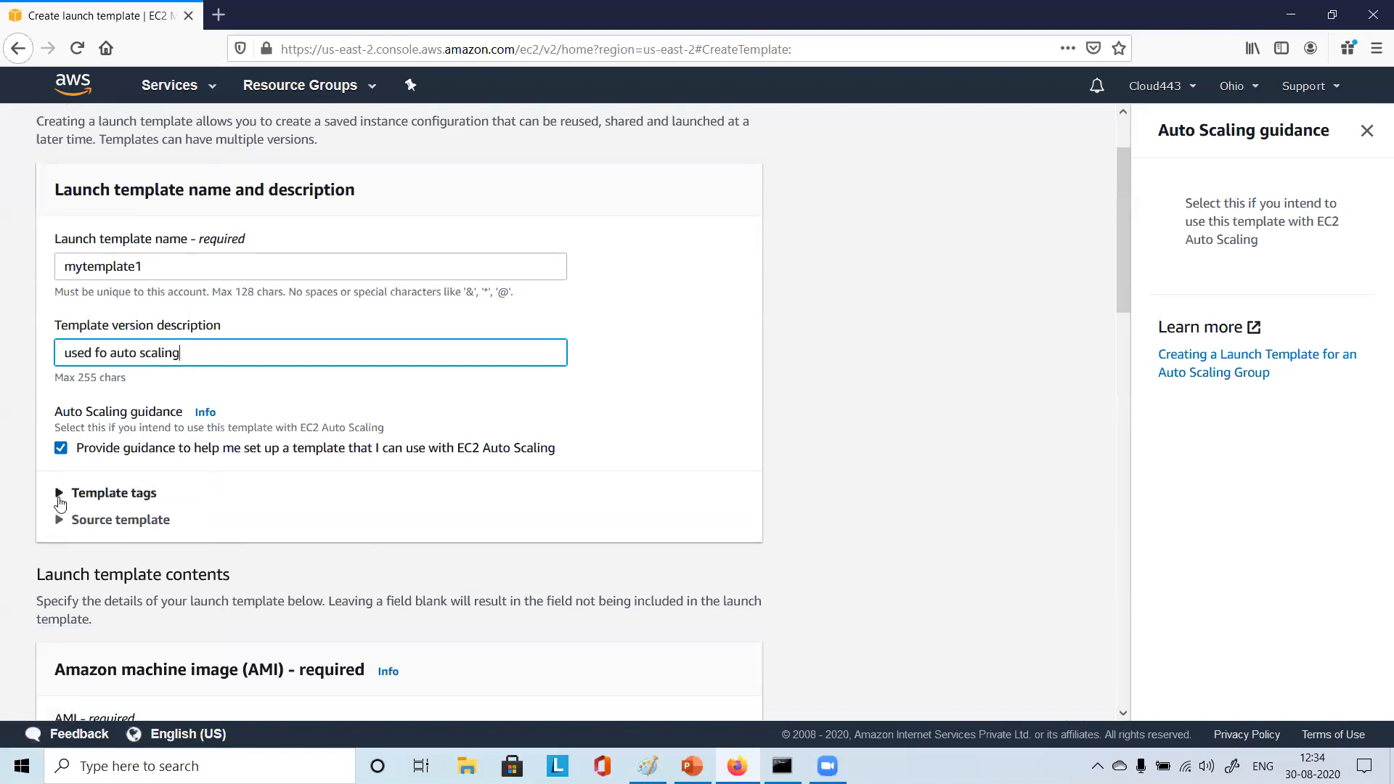
left_click(59, 493)
scroll(420, 533, "down", 1)
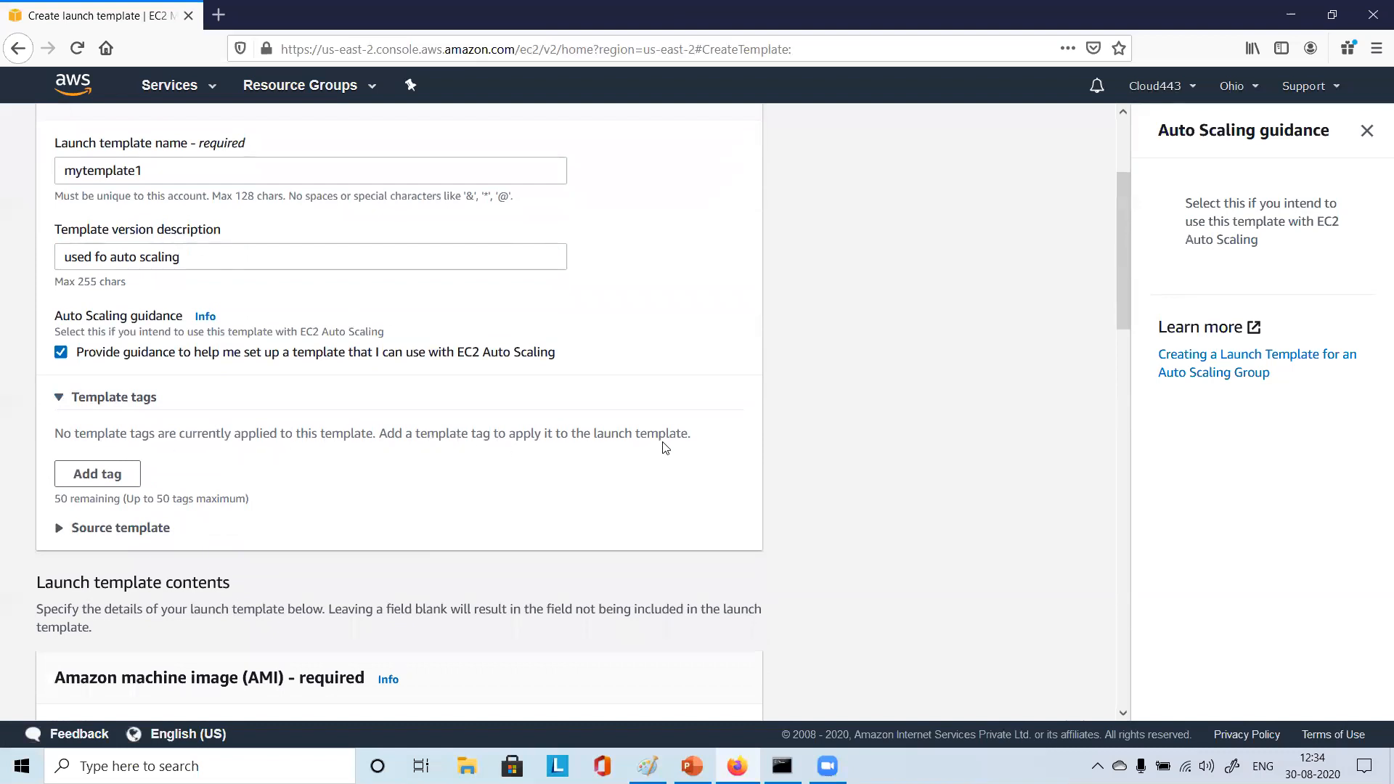
Add a template tag with the key Name and the value "mytemplate1"
left_click(121, 482)
left_click(139, 459)
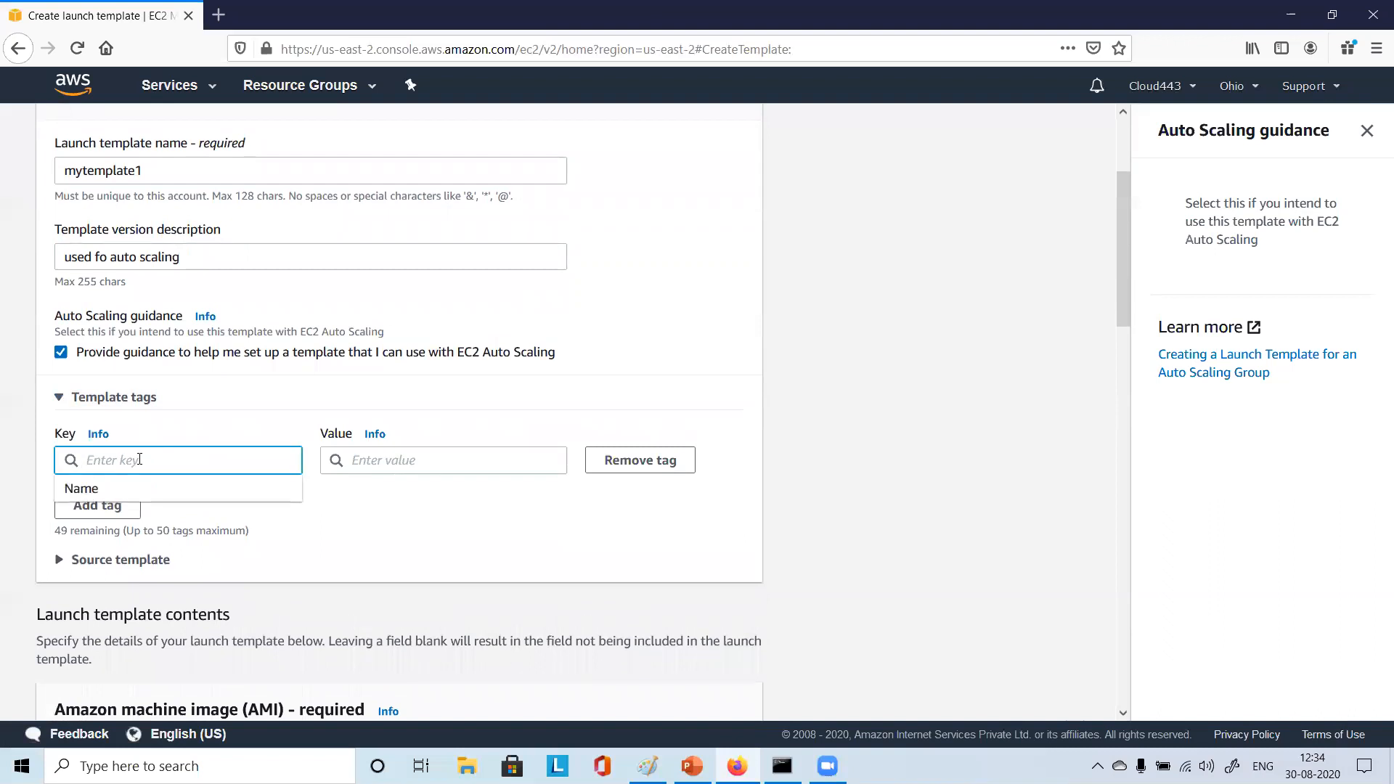
left_click(146, 490)
left_click(399, 460)
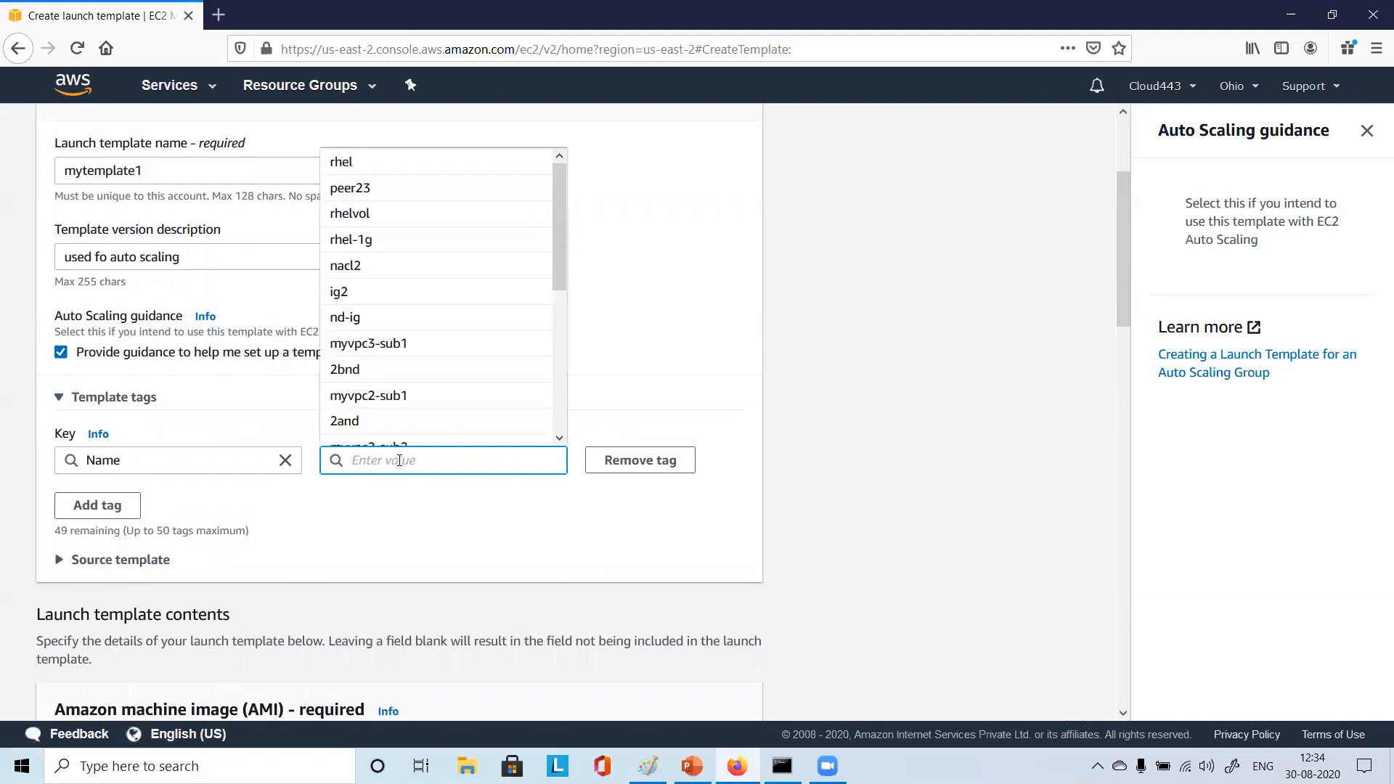
type("launch")
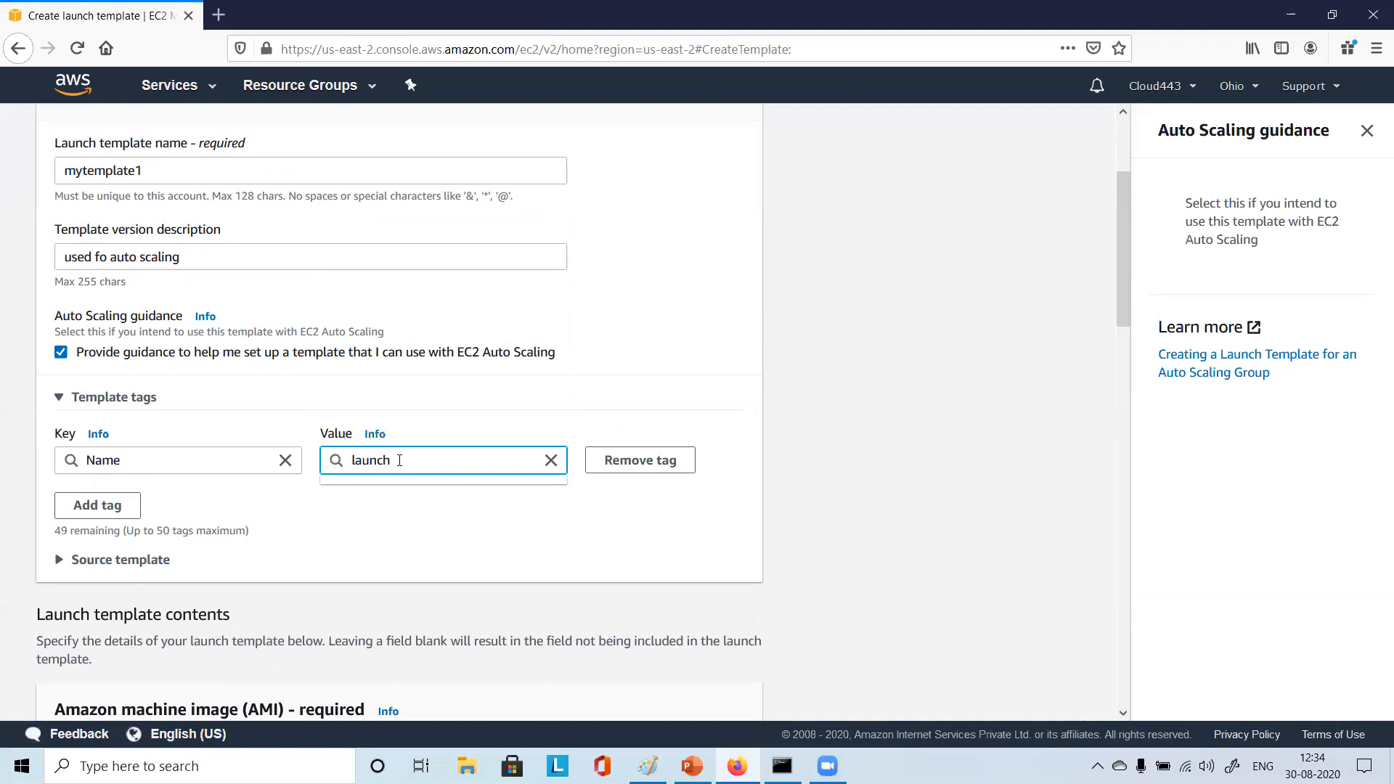
key("BackSpace")
key("BackSpace")
key("BackSpace")
key("BackSpace")
key("BackSpace")
key("BackSpace")
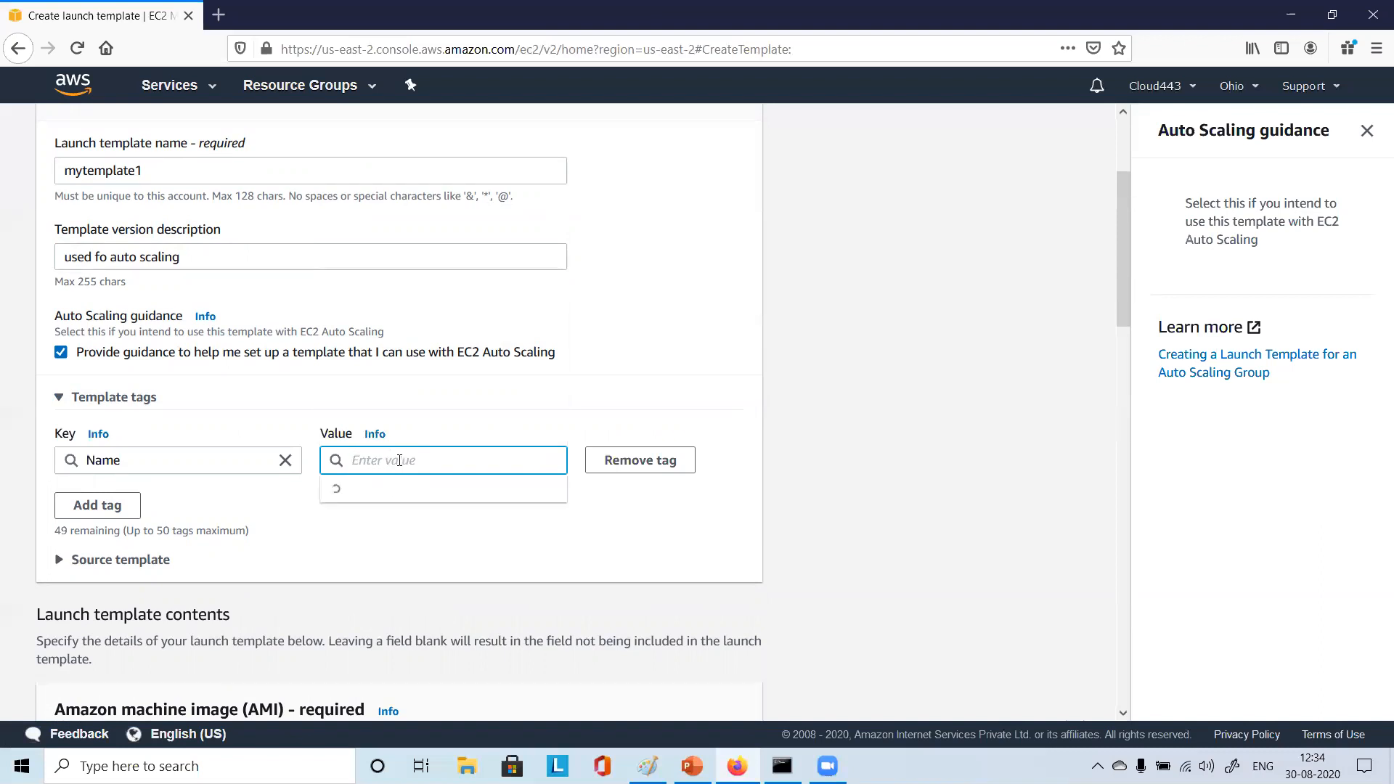
type("template")
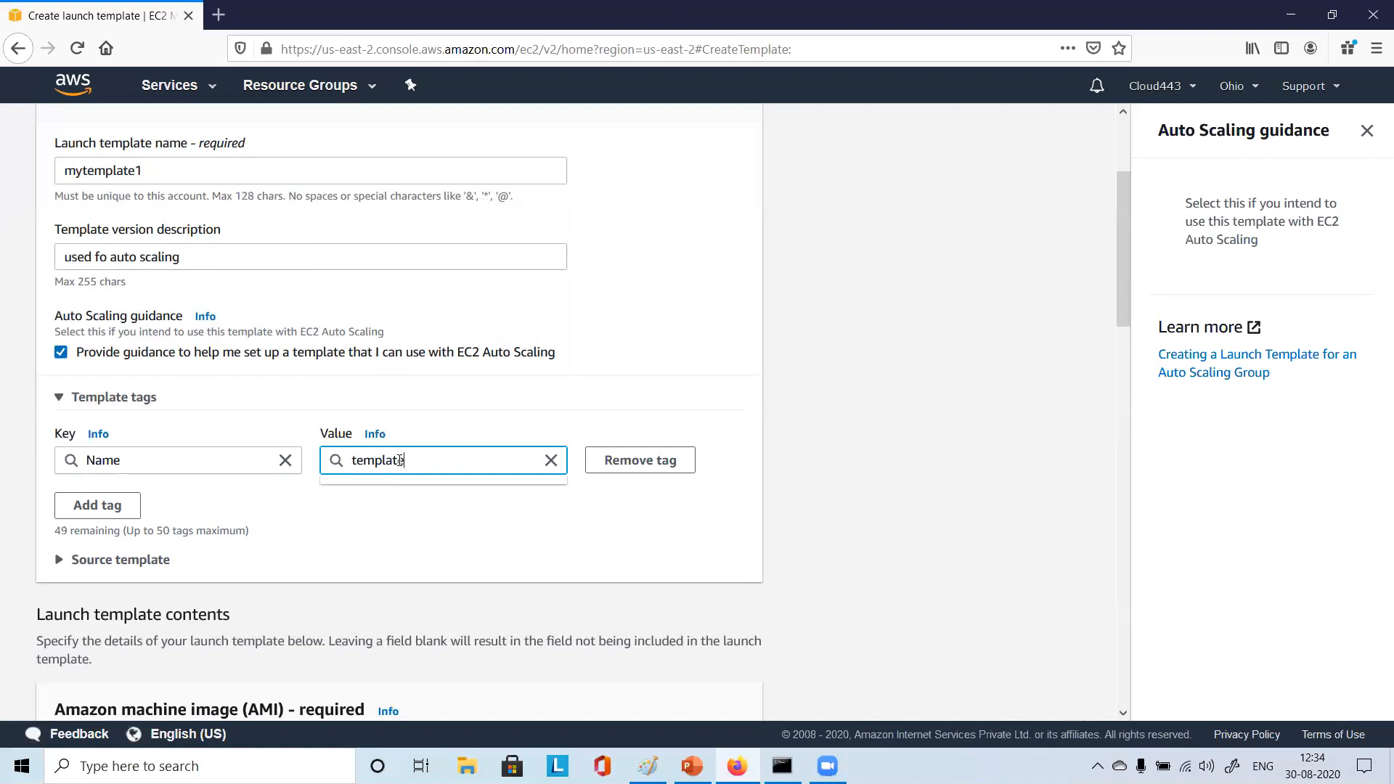
type("1")
type("my")
left_click(556, 521)
Expand the Source template section and view the AMI choices for the launch template without selecting one
scroll(520, 520, "down", 2)
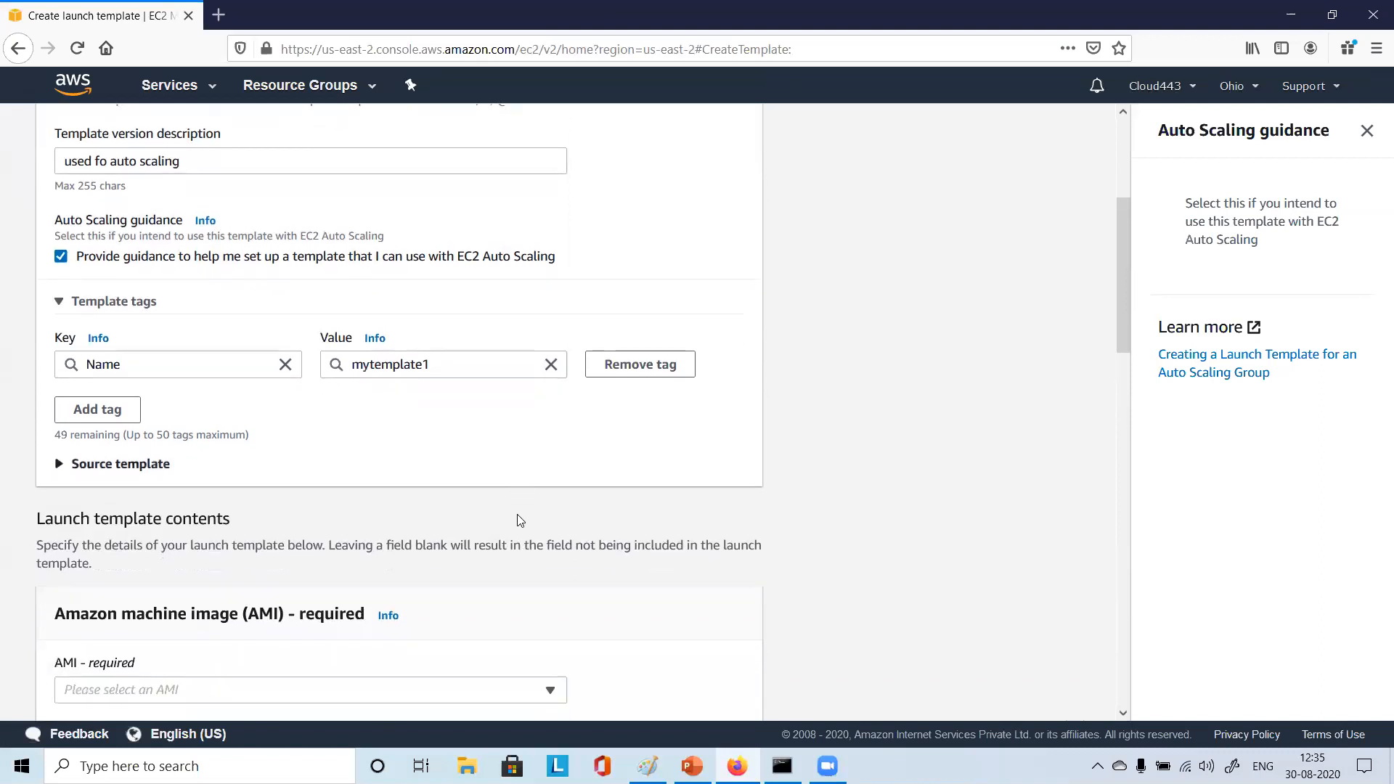
left_click(74, 463)
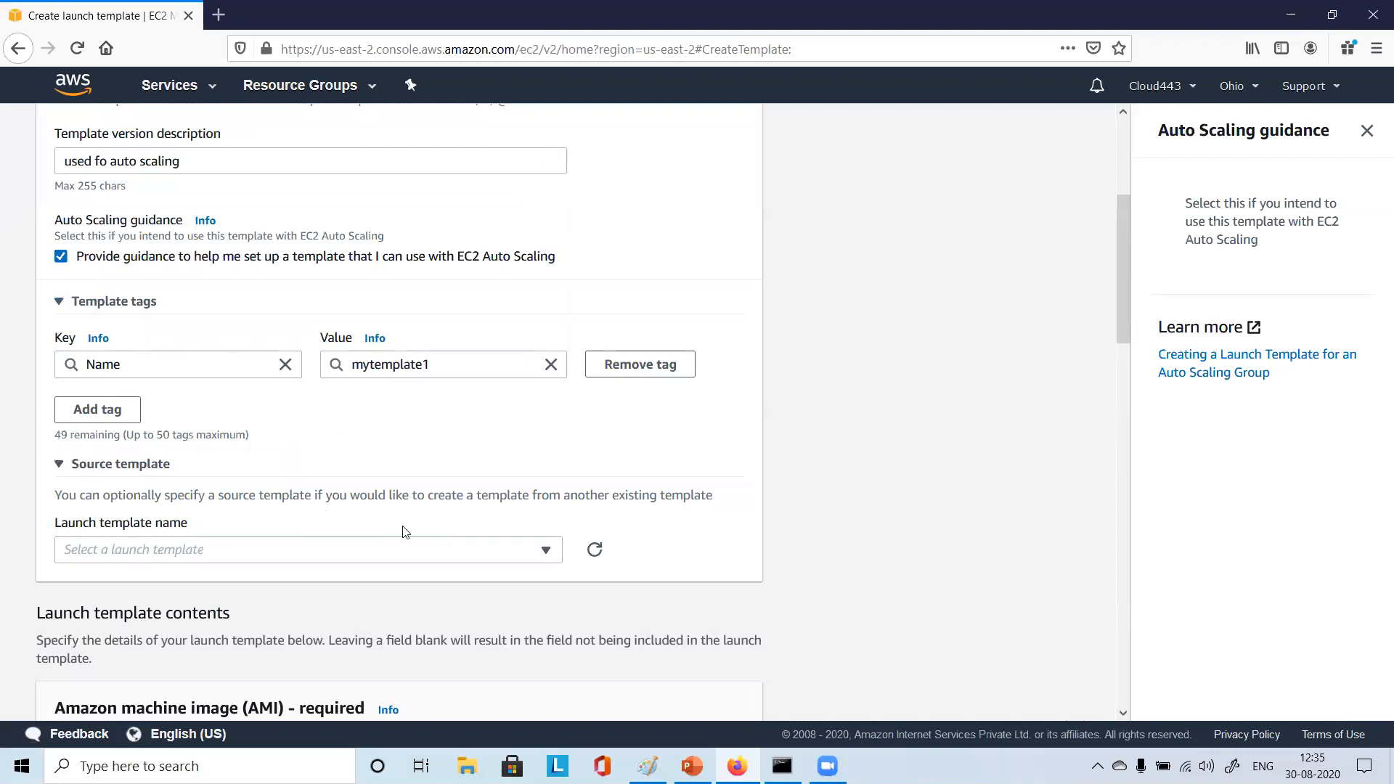
scroll(405, 532, "down", 4)
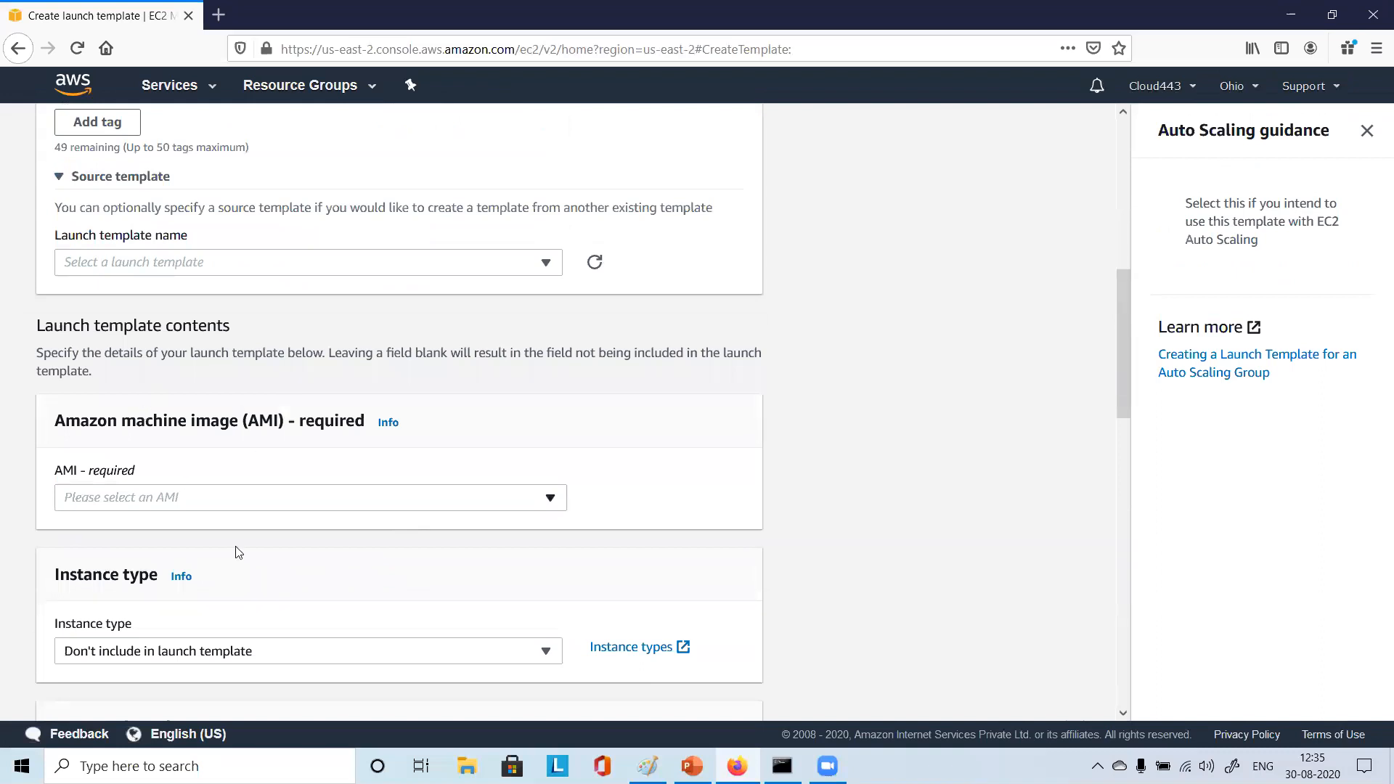
left_click(264, 501)
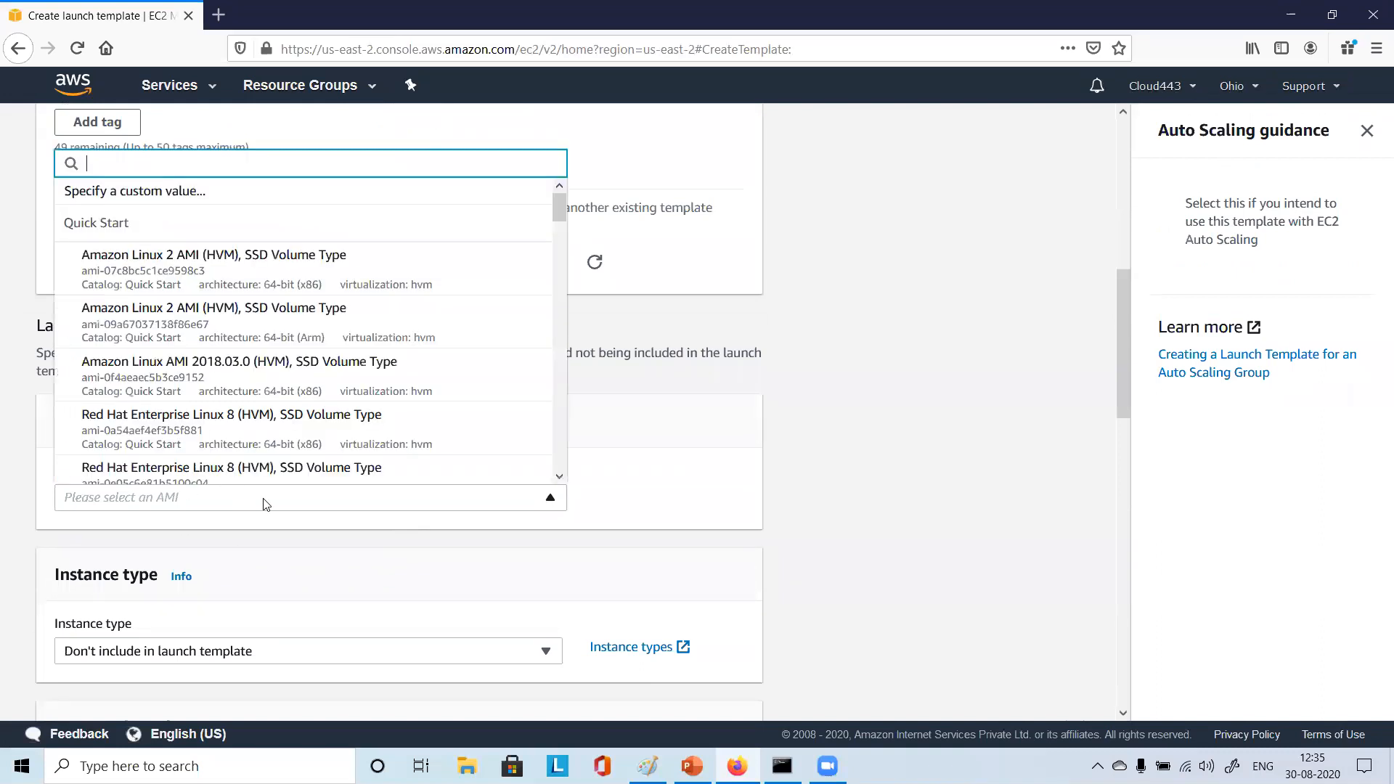
left_click(828, 451)
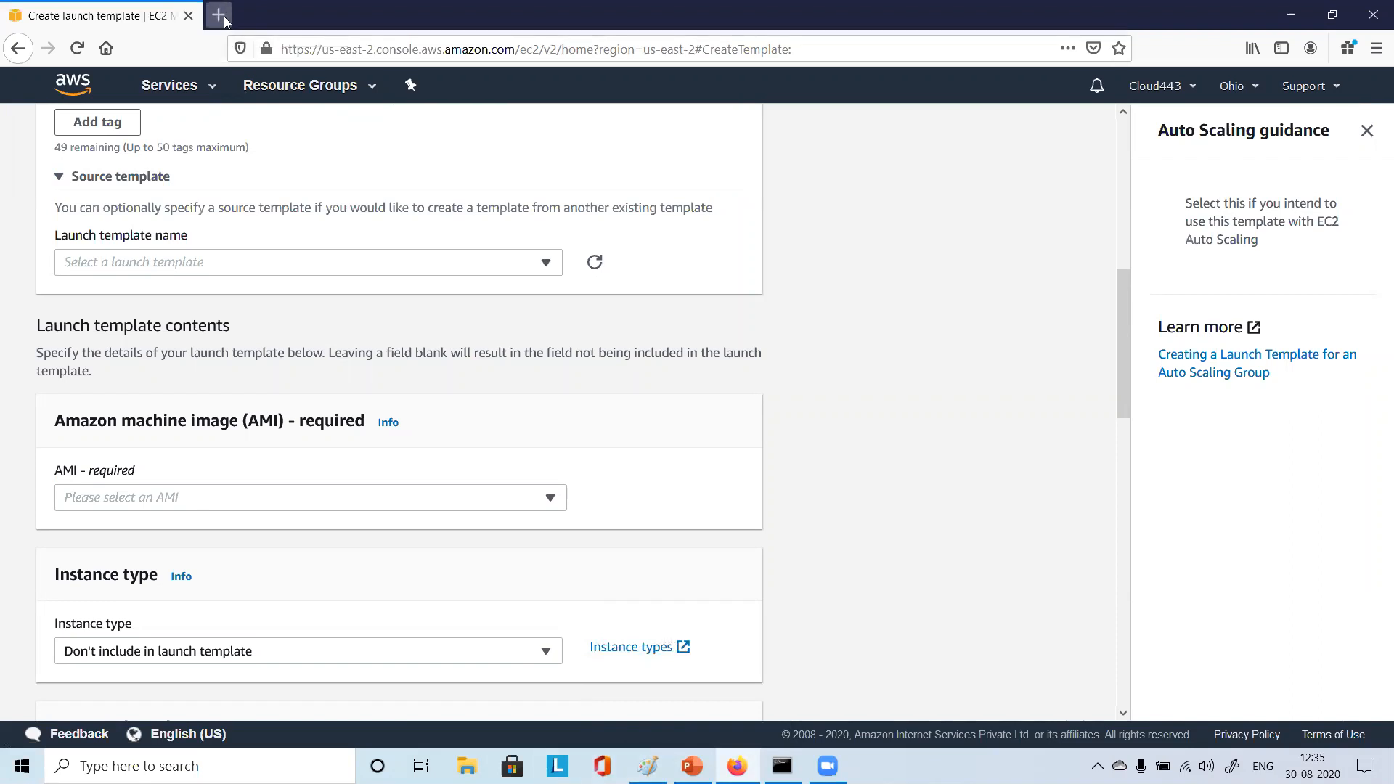
Open the AWS Management Console in a new browser tab and go to the EC2 dashboard
right_click(68, 88)
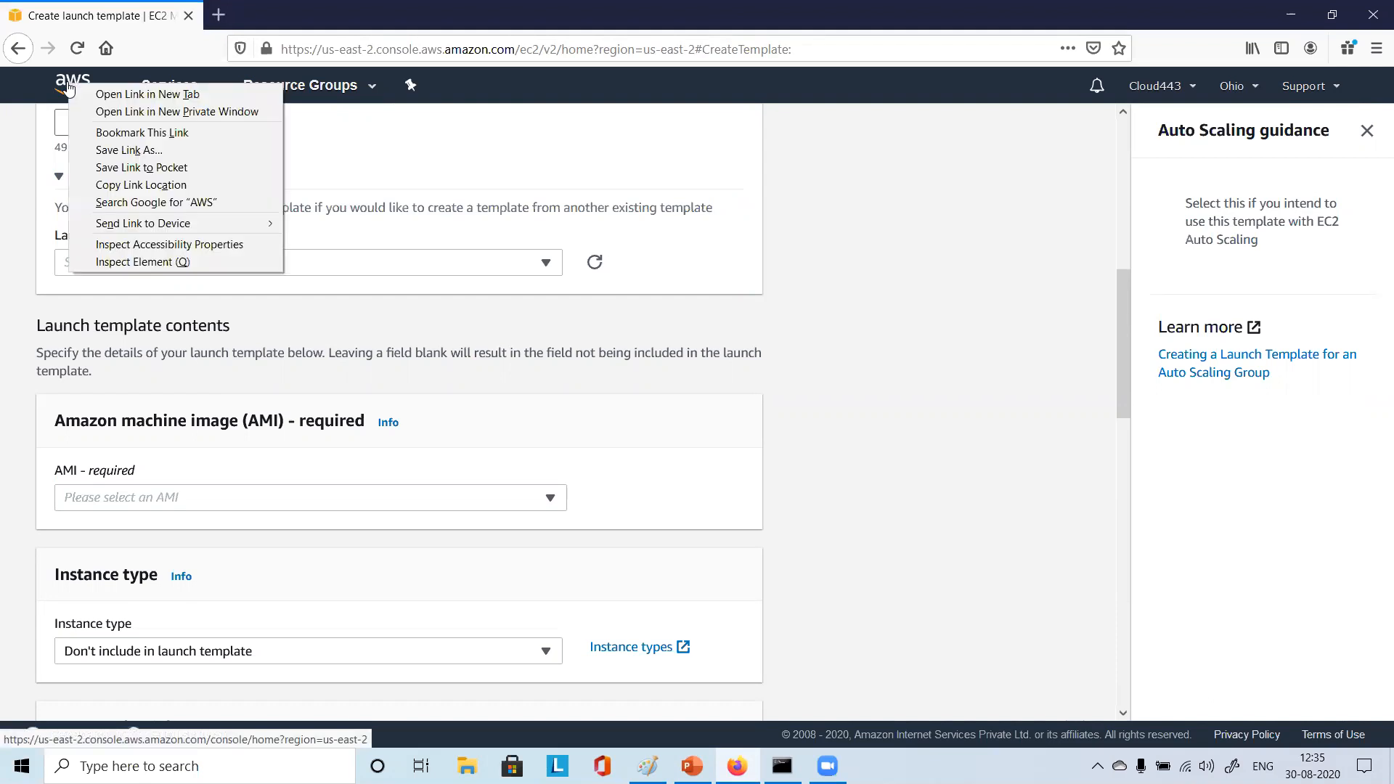
left_click(172, 95)
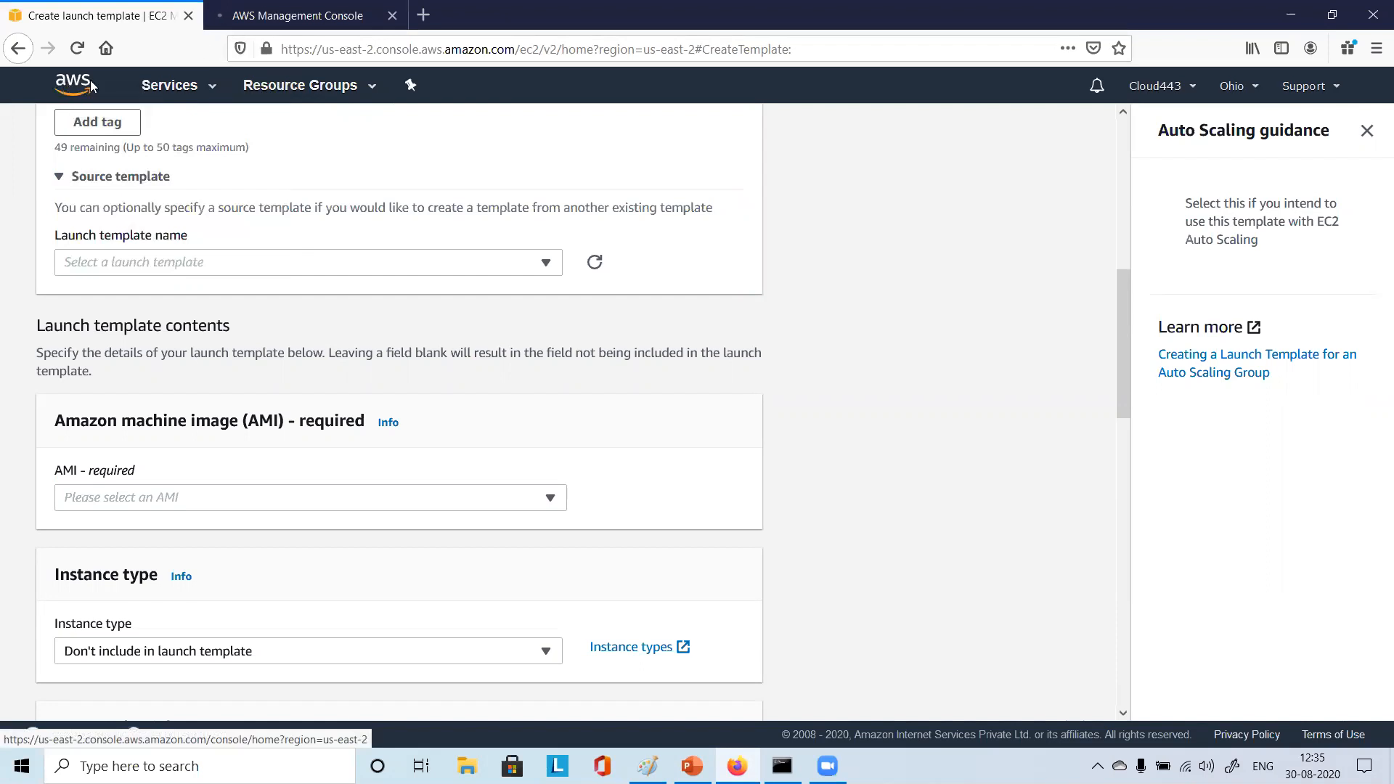
left_click(307, 9)
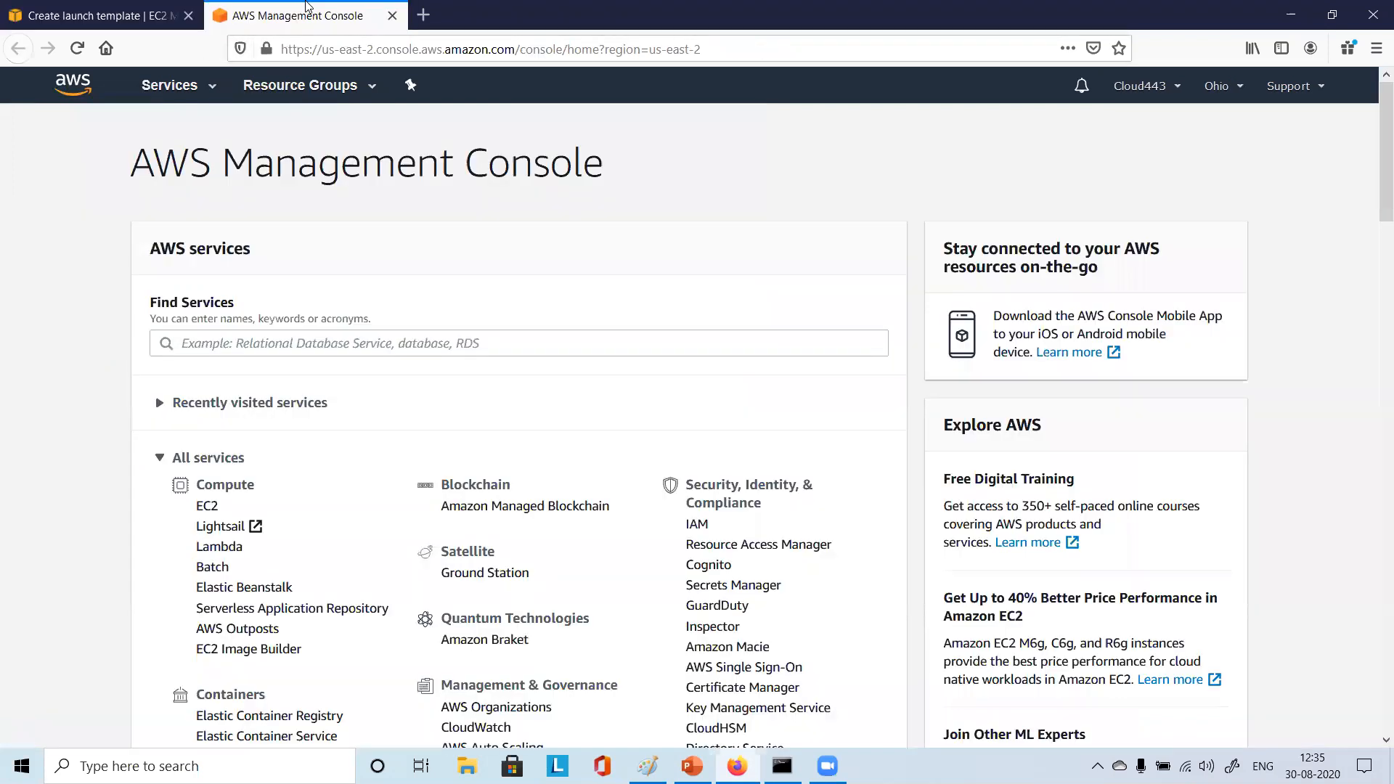
left_click(206, 506)
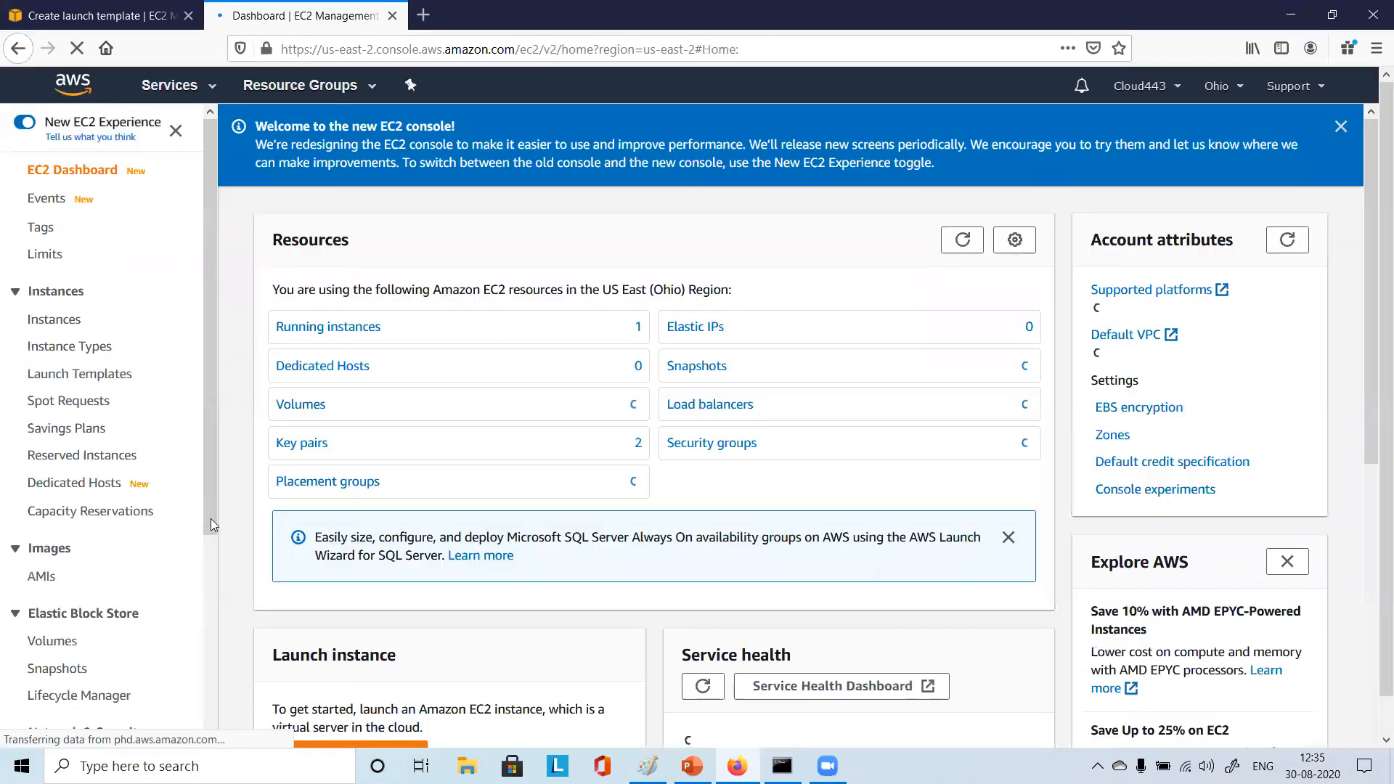
Check the AMIs owned by the account and the available AMI actions, and open the Instances list
left_click(37, 578)
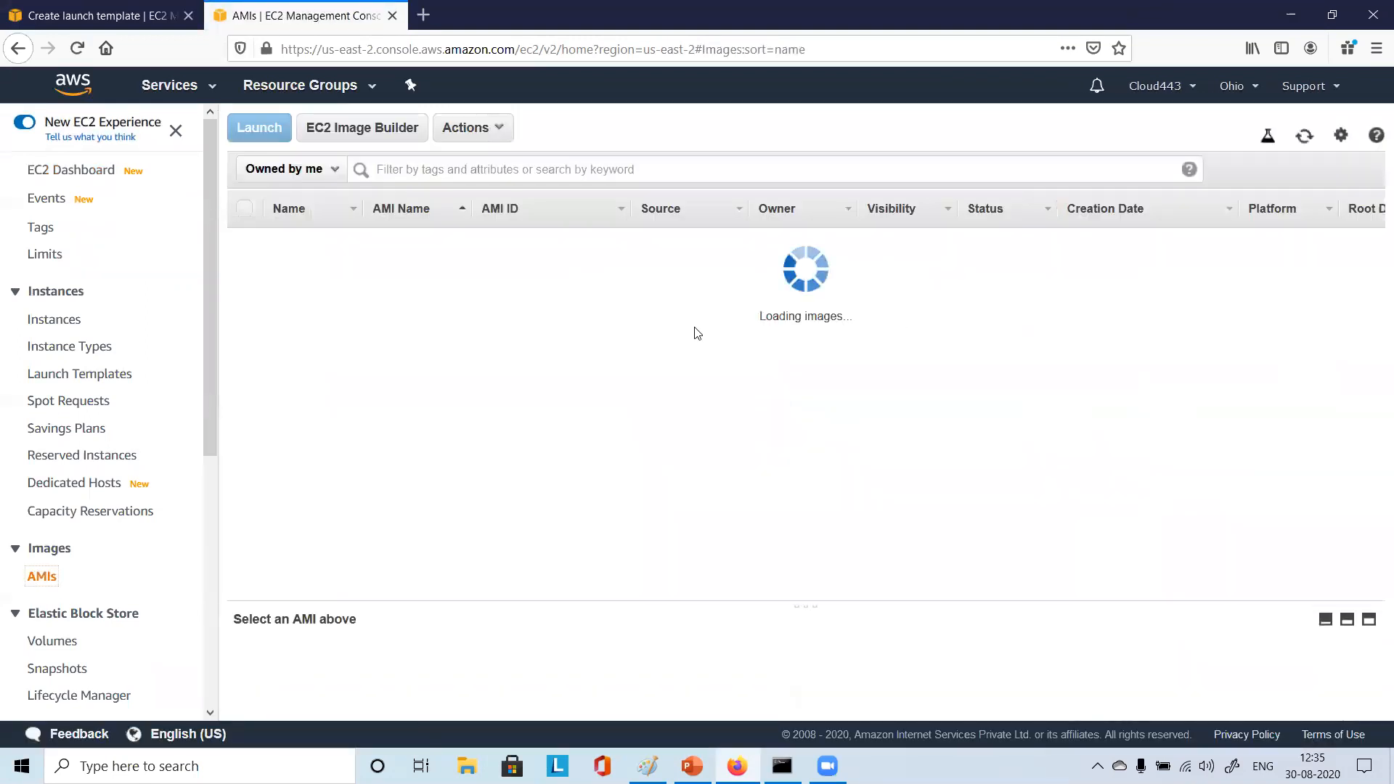
left_click(498, 134)
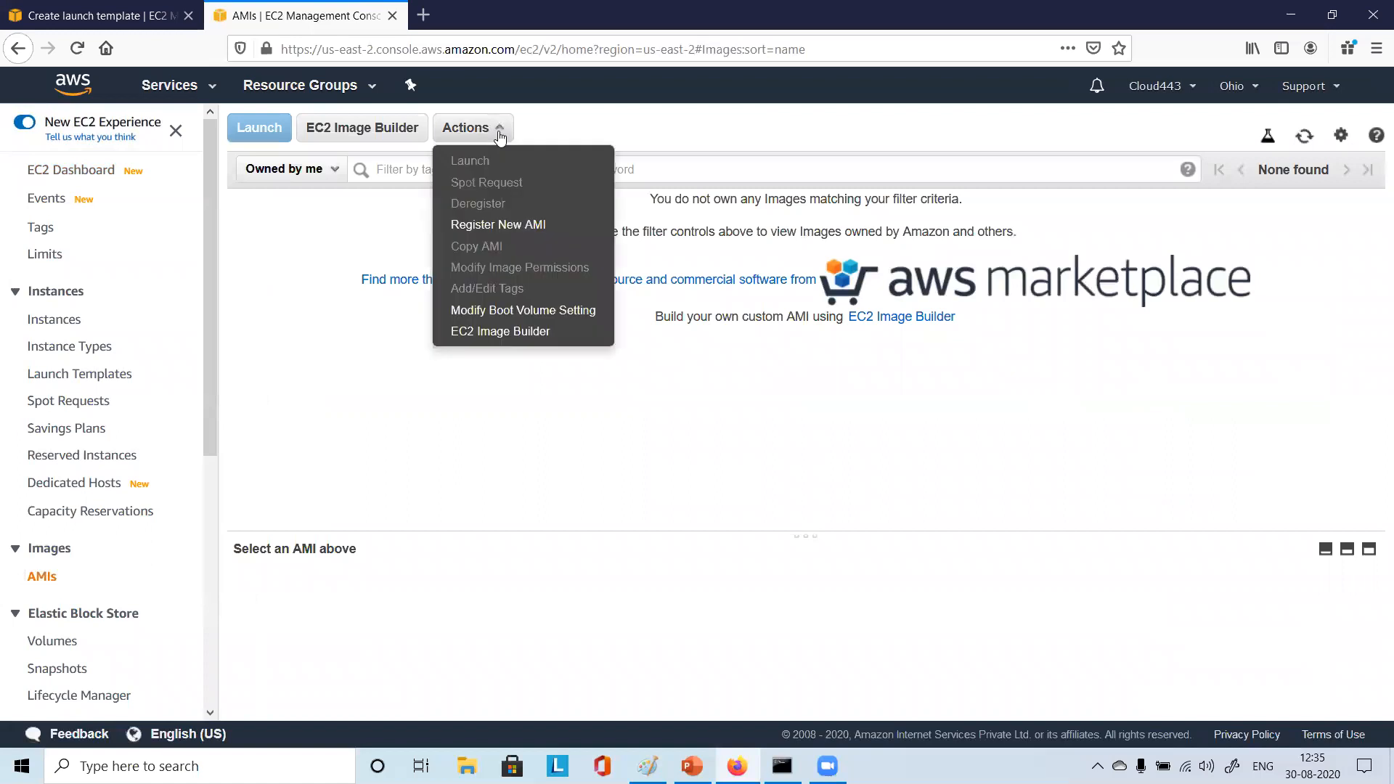
left_click(297, 299)
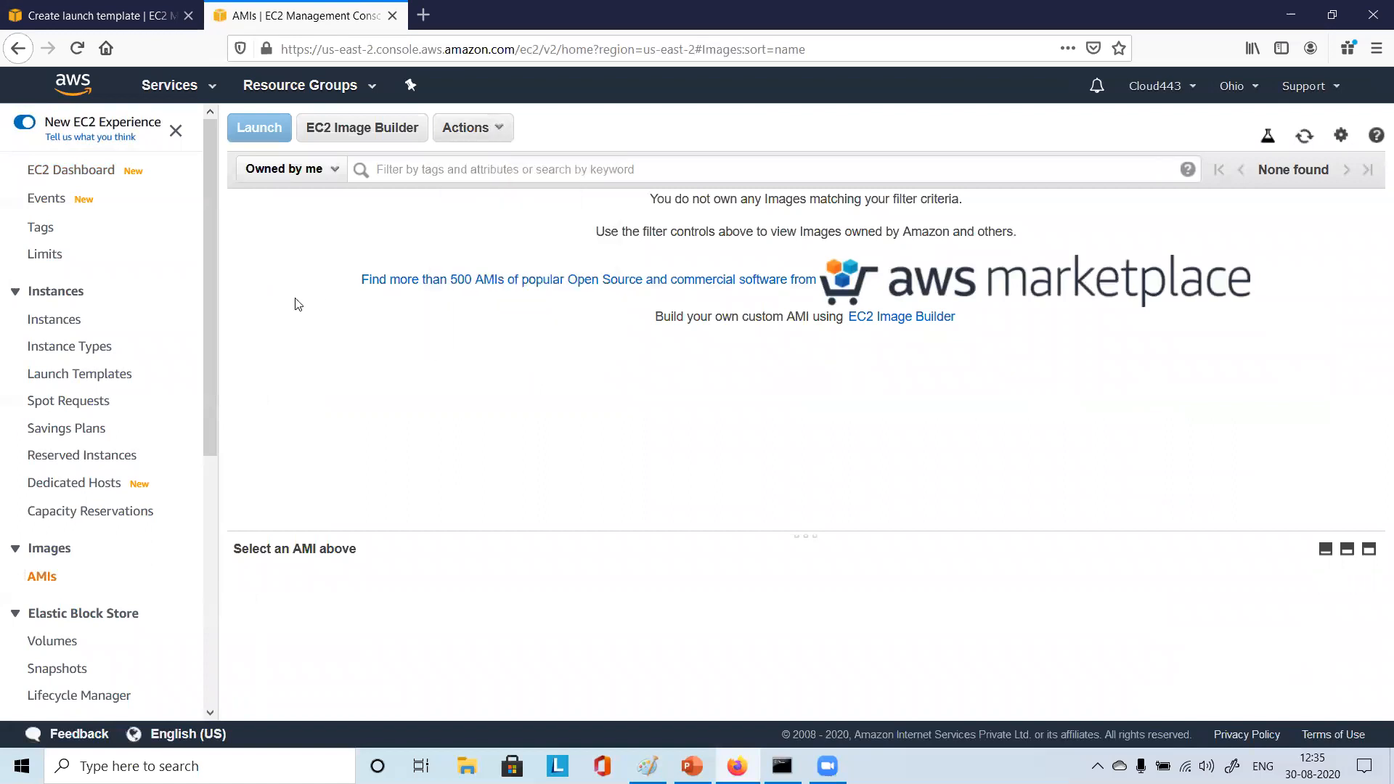
left_click(63, 327)
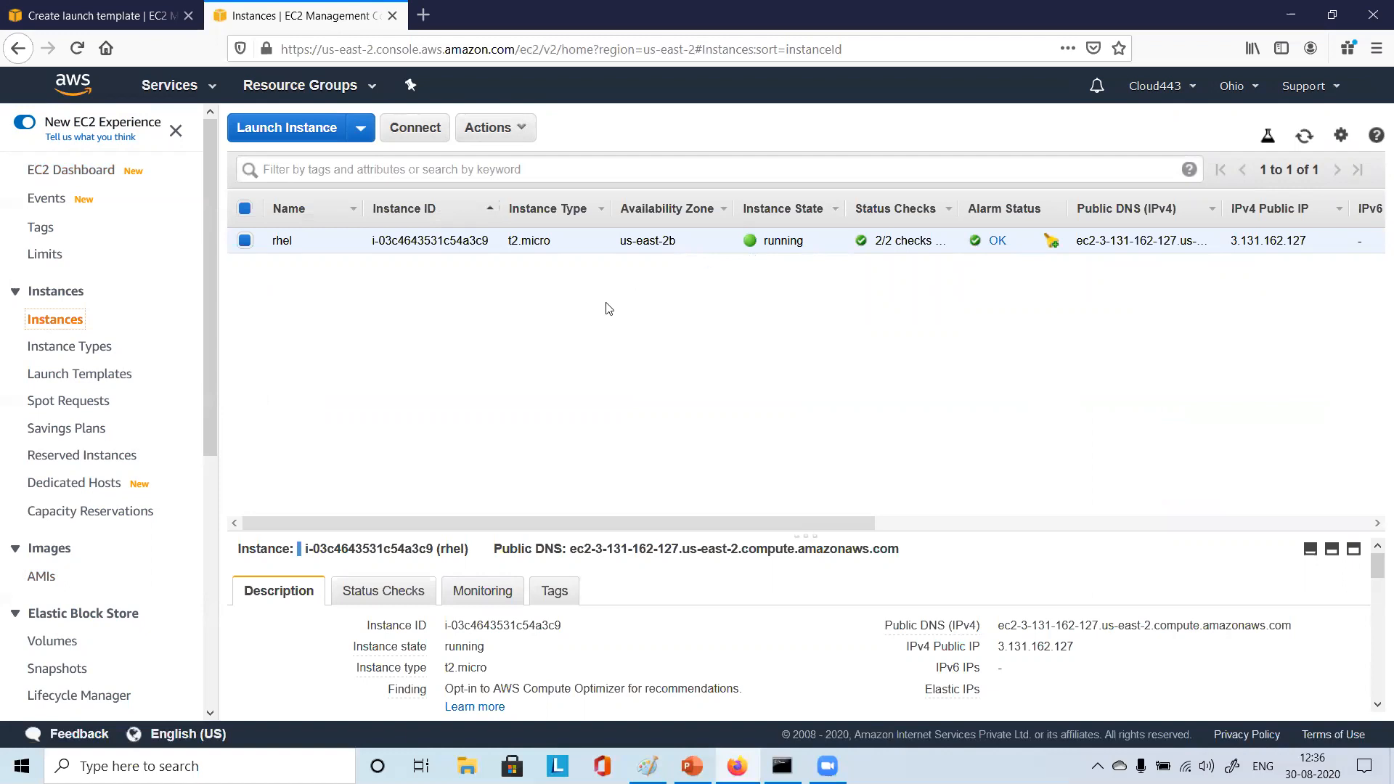
left_click(520, 129)
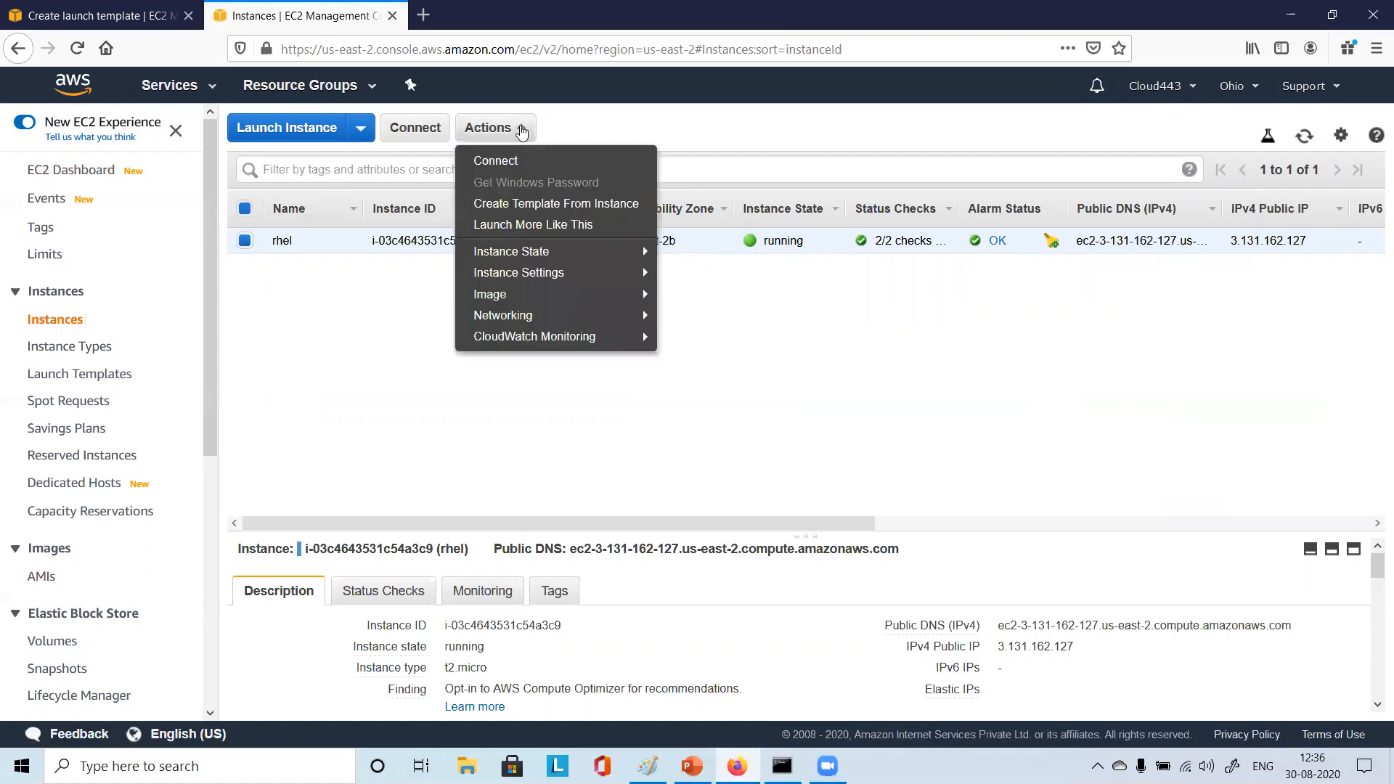
mouse_move(547, 299)
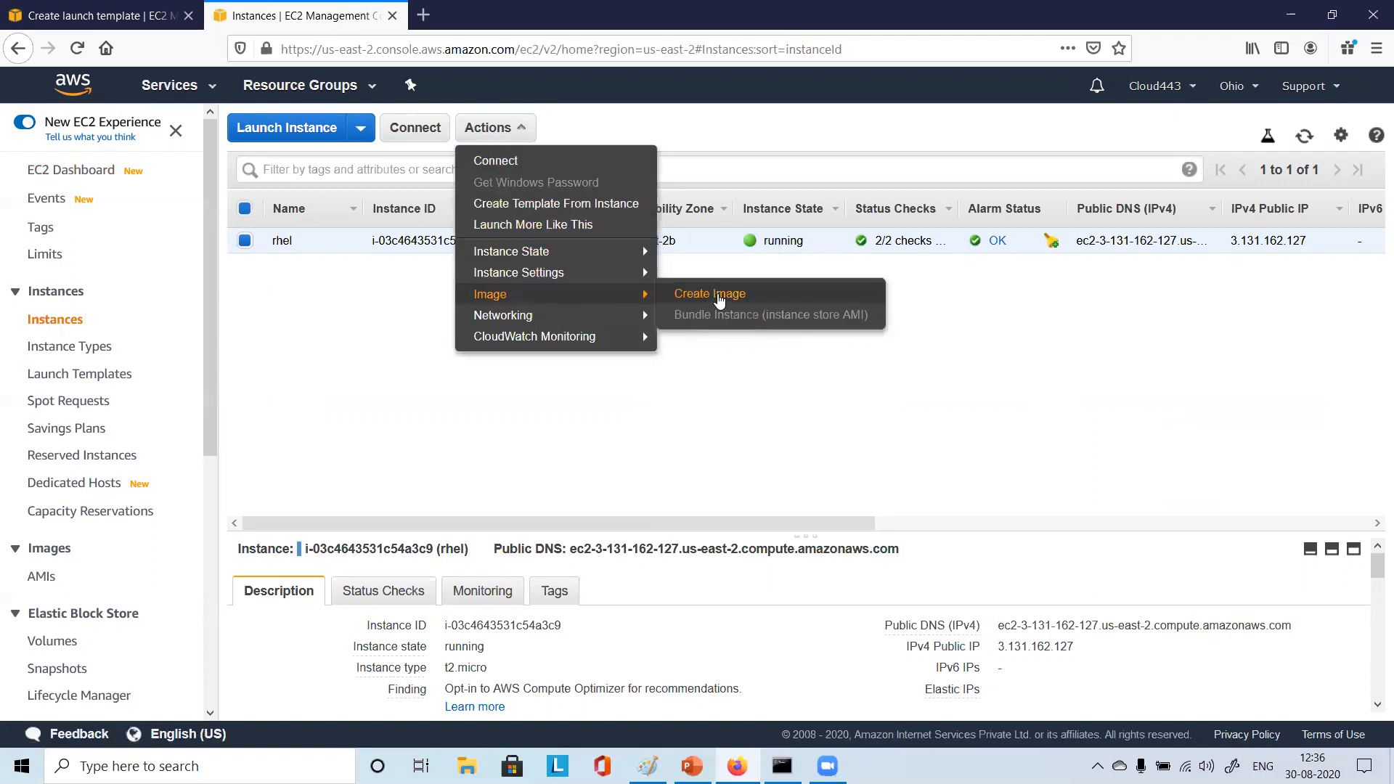
left_click(717, 294)
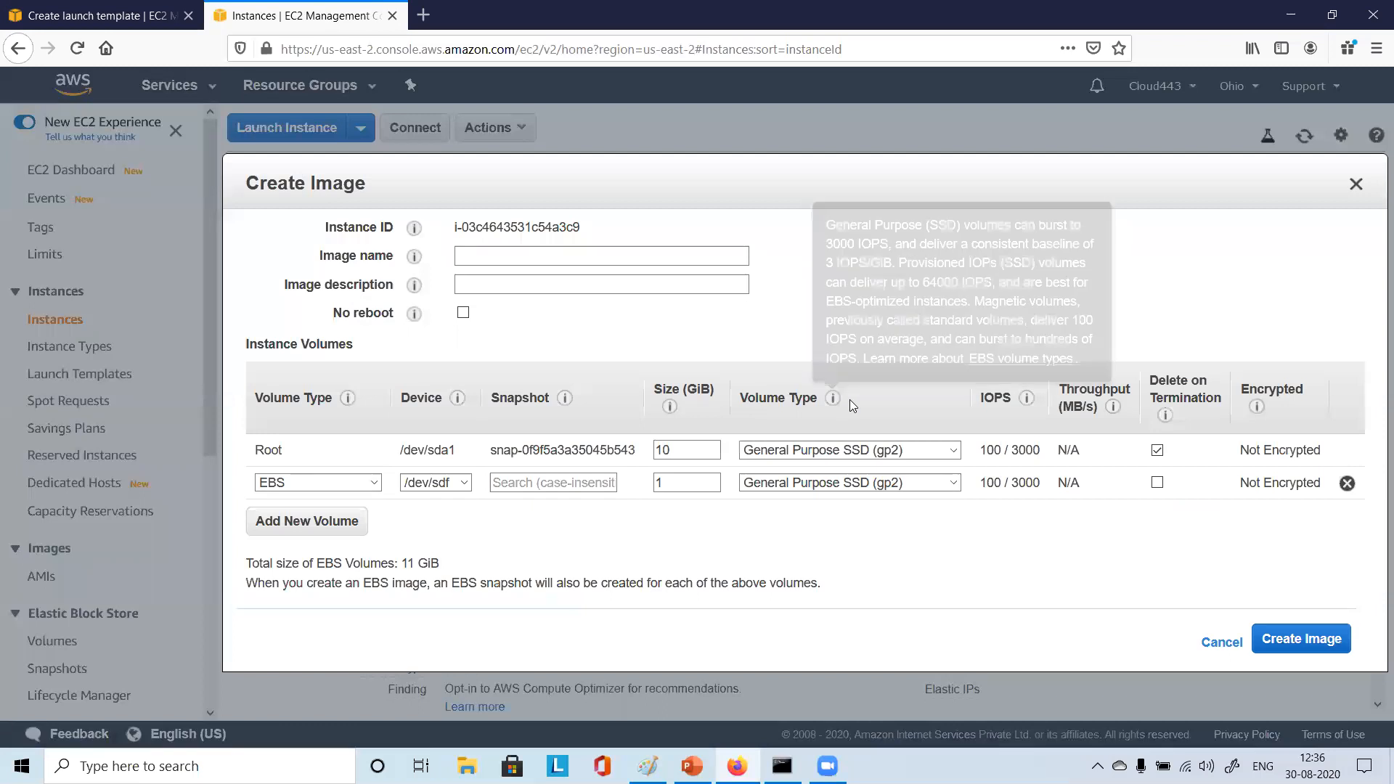
left_click(486, 254)
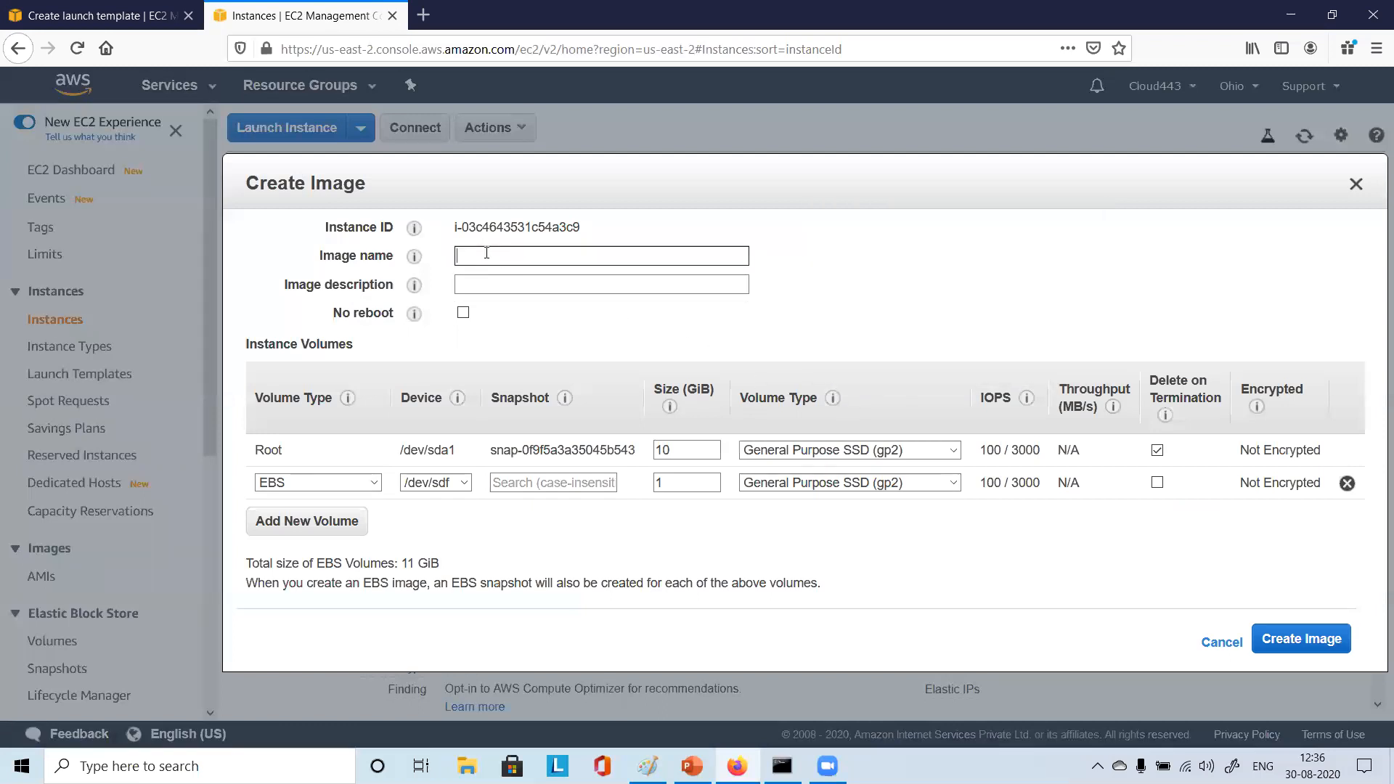
type("rhel-ami")
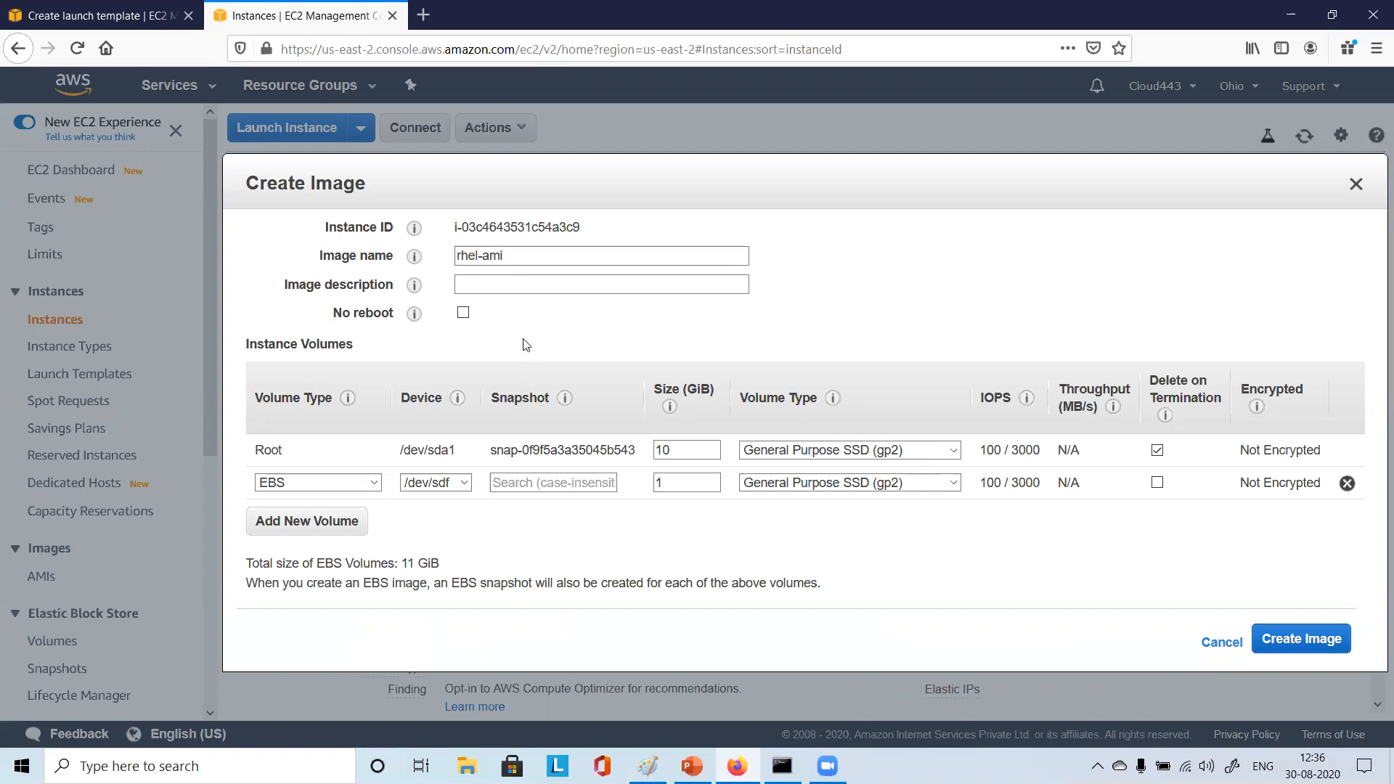
left_click(492, 282)
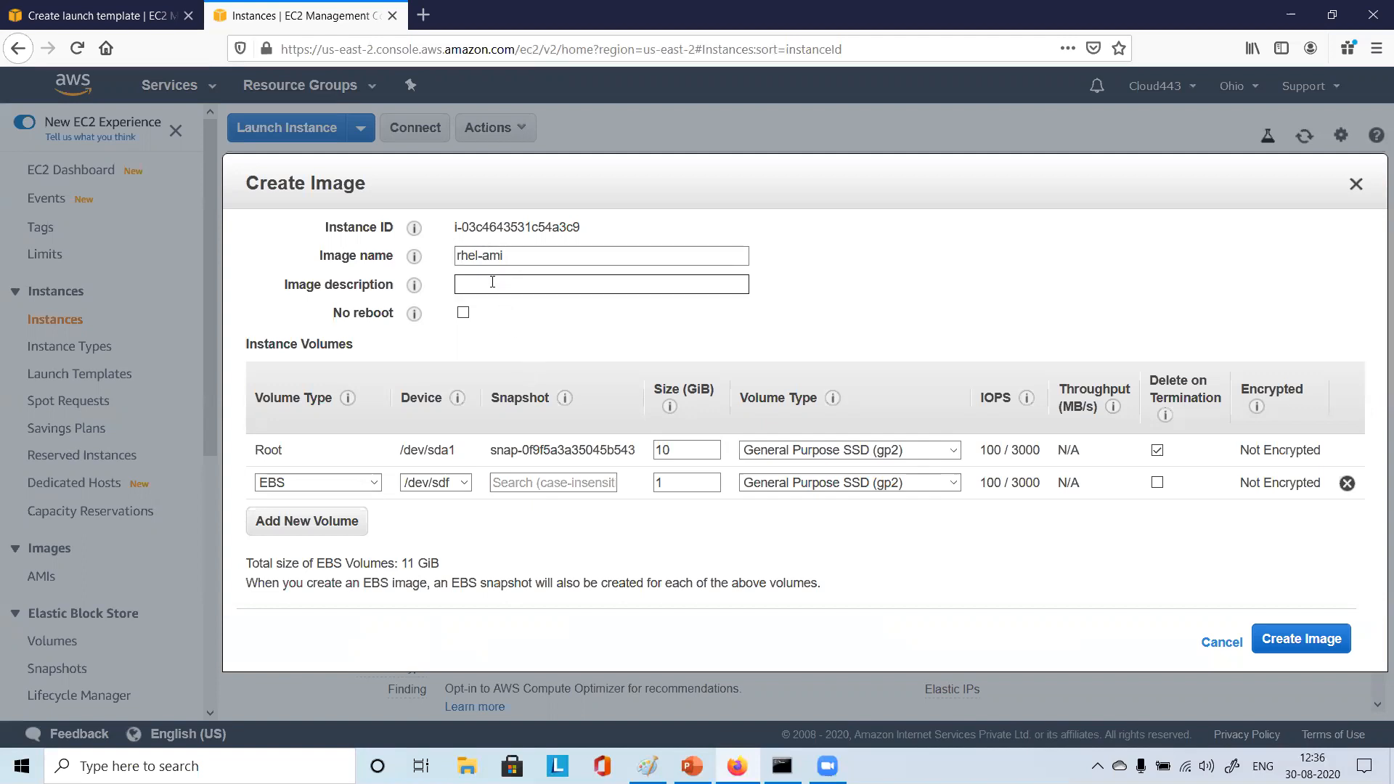
type("my rhel ami 1")
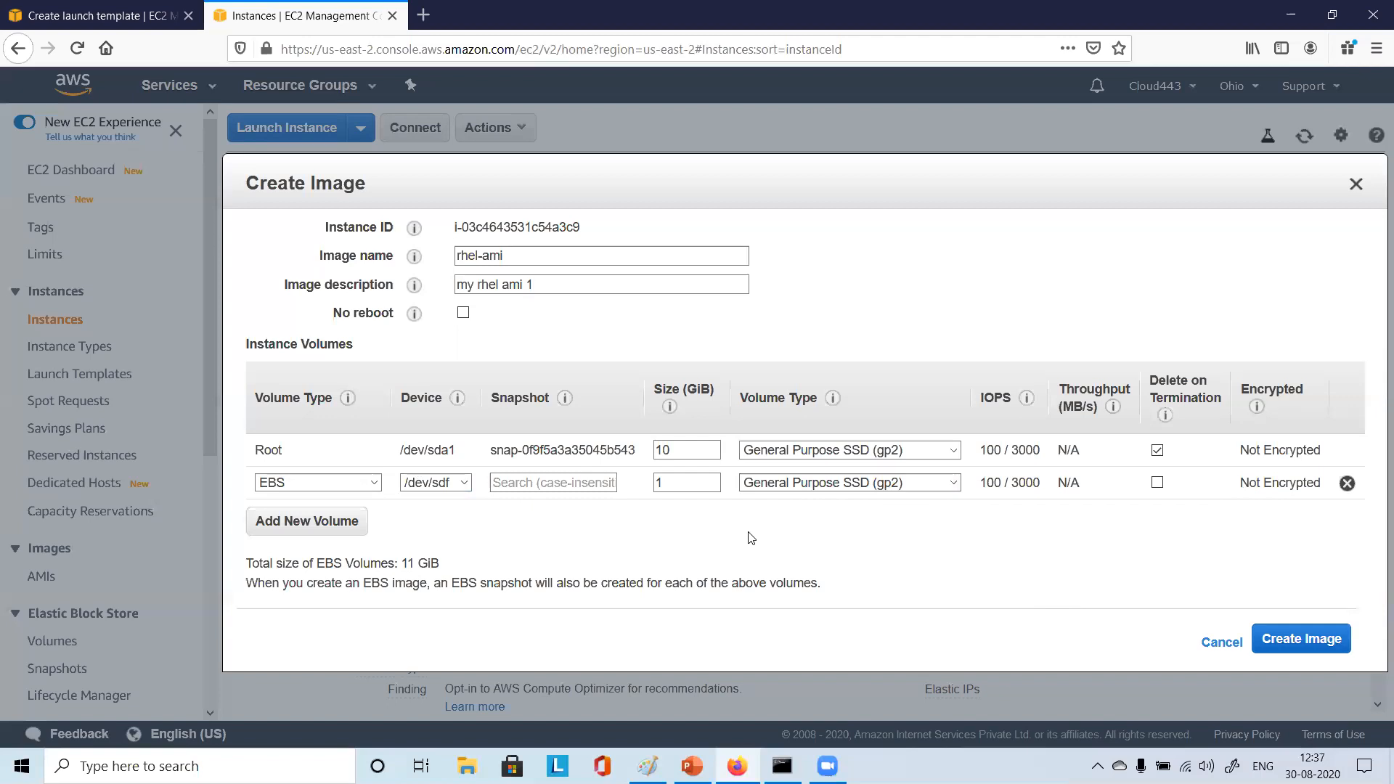
left_click(954, 483)
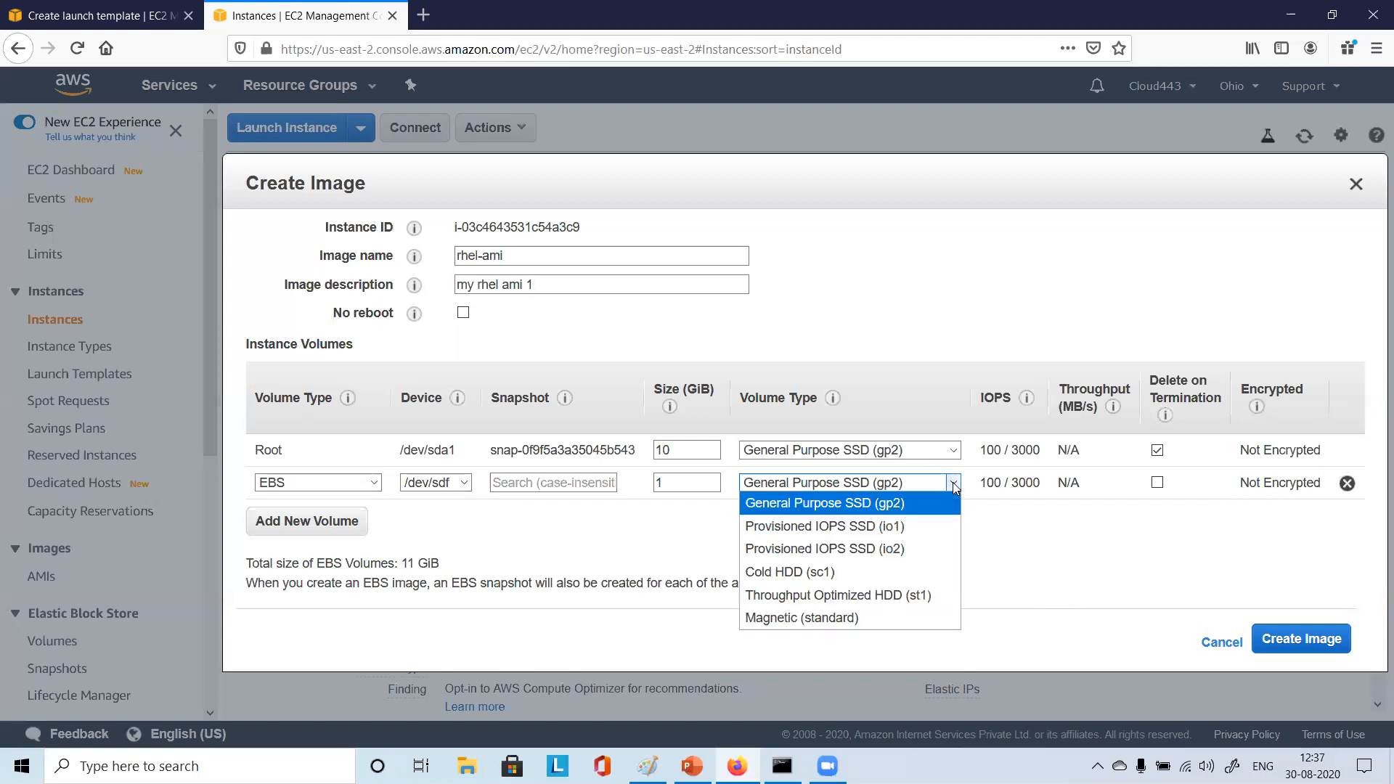
left_click(955, 486)
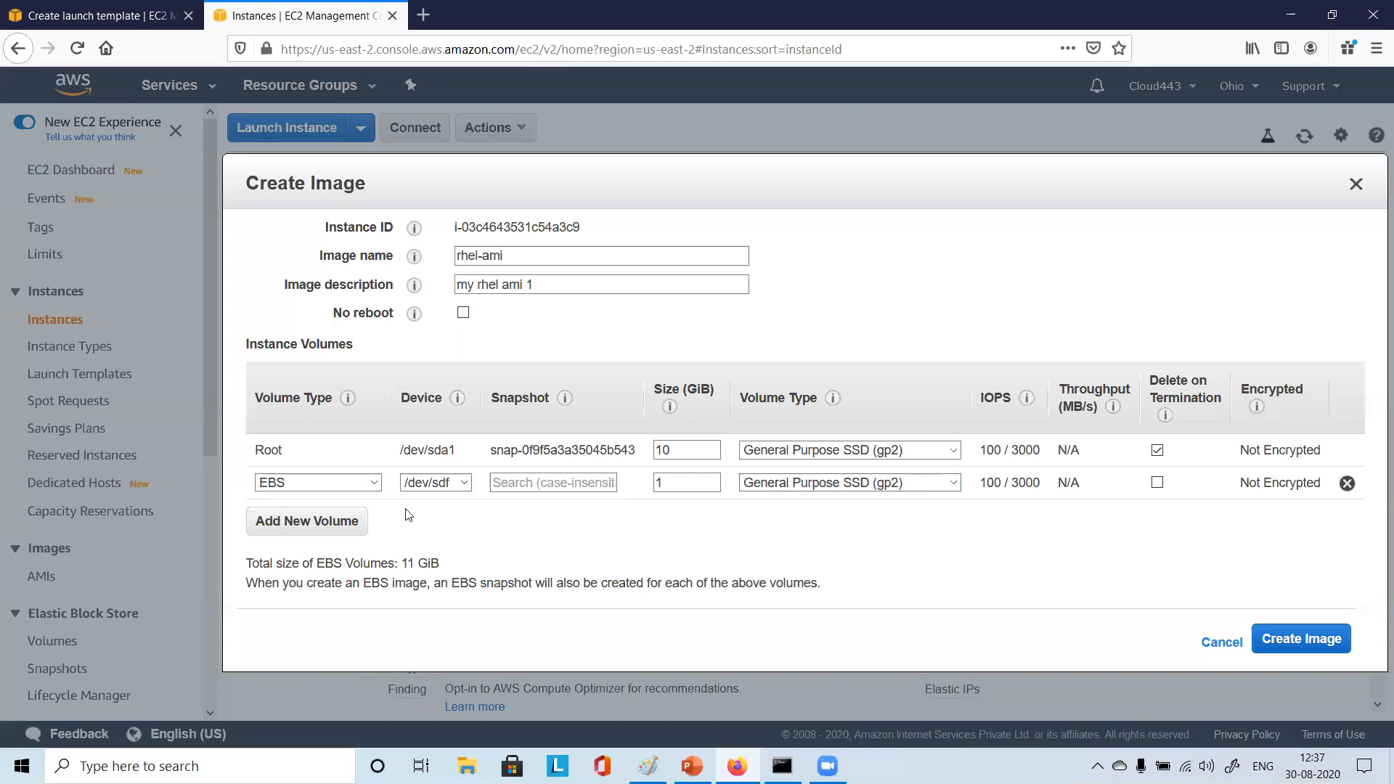
left_click(688, 483)
key("Tab")
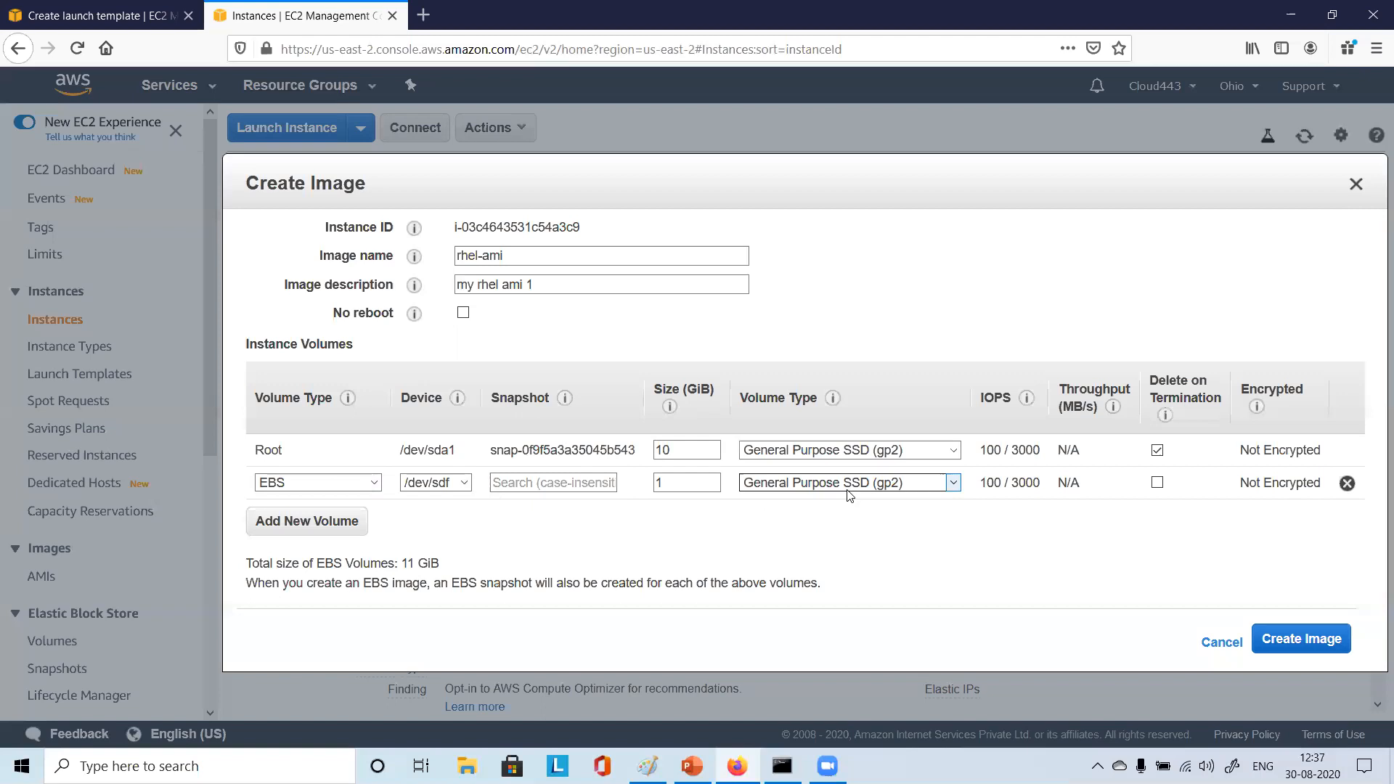
left_click(1221, 644)
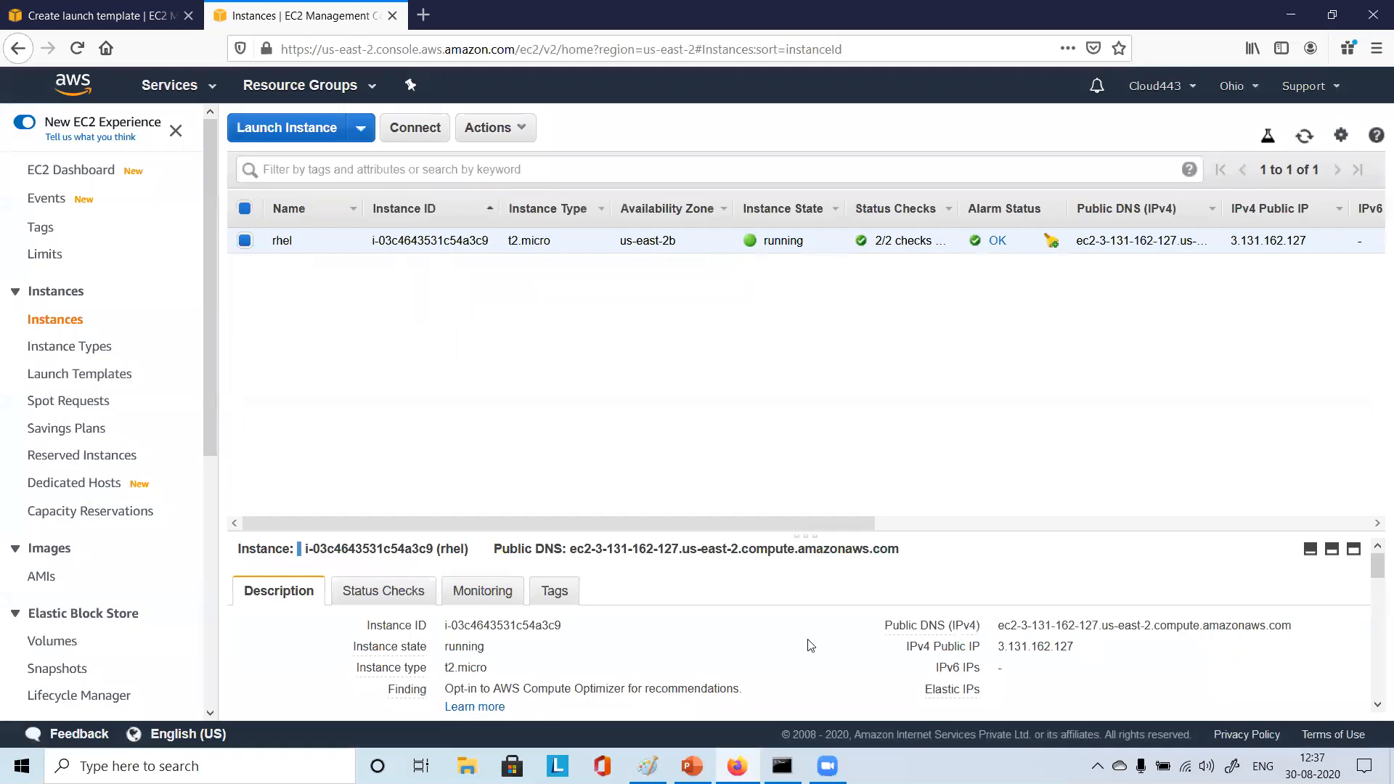
Enlarge the rhel instance's details pane and start creating an image from that instance
left_click_drag(748, 538, 722, 323)
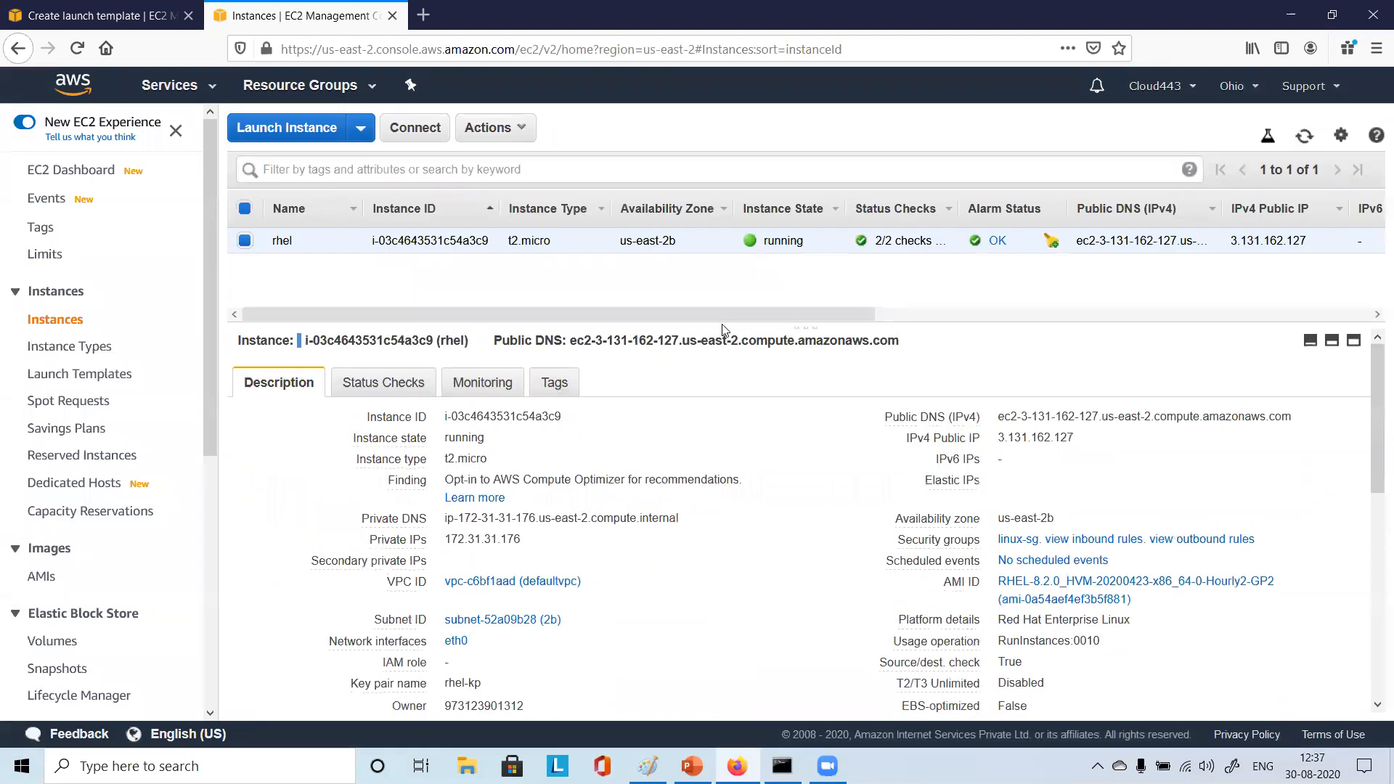
left_click(245, 240)
left_click(245, 240)
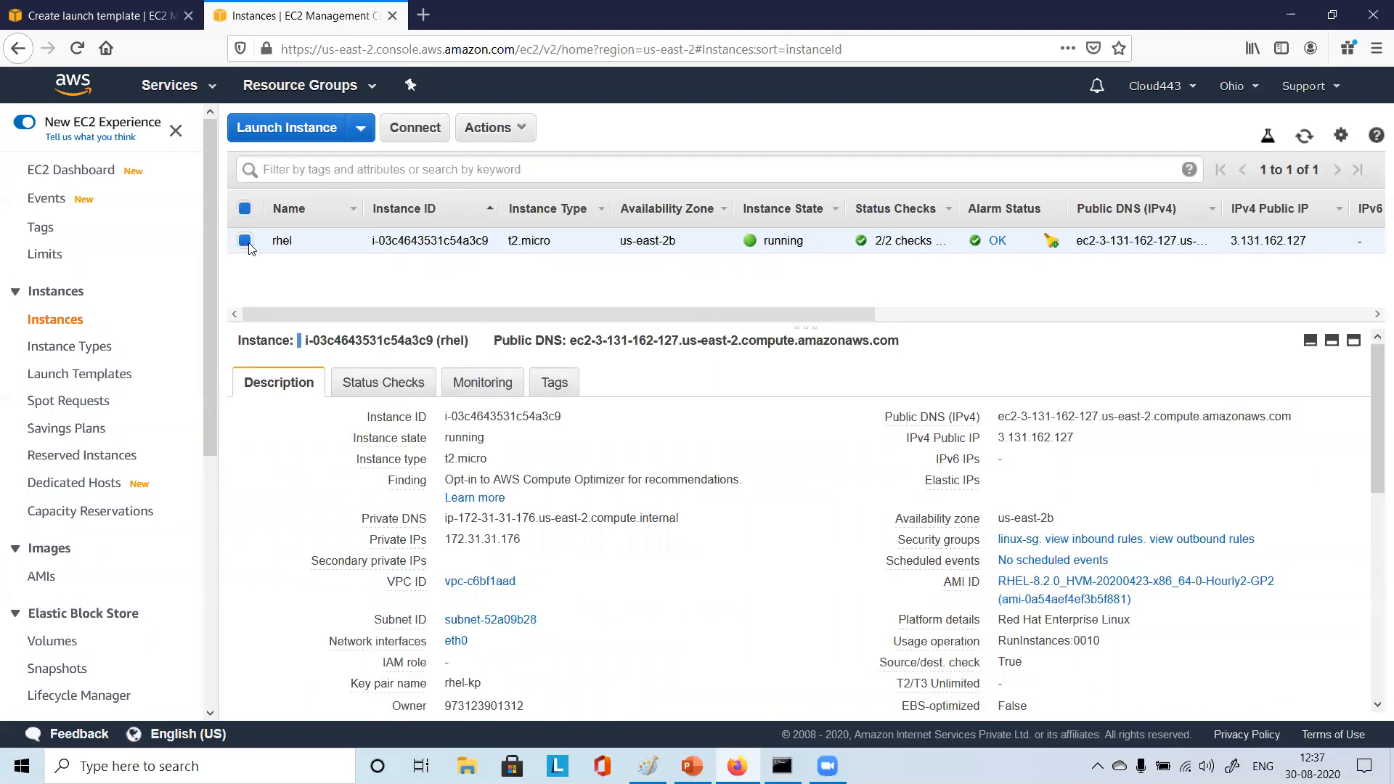
left_click(524, 128)
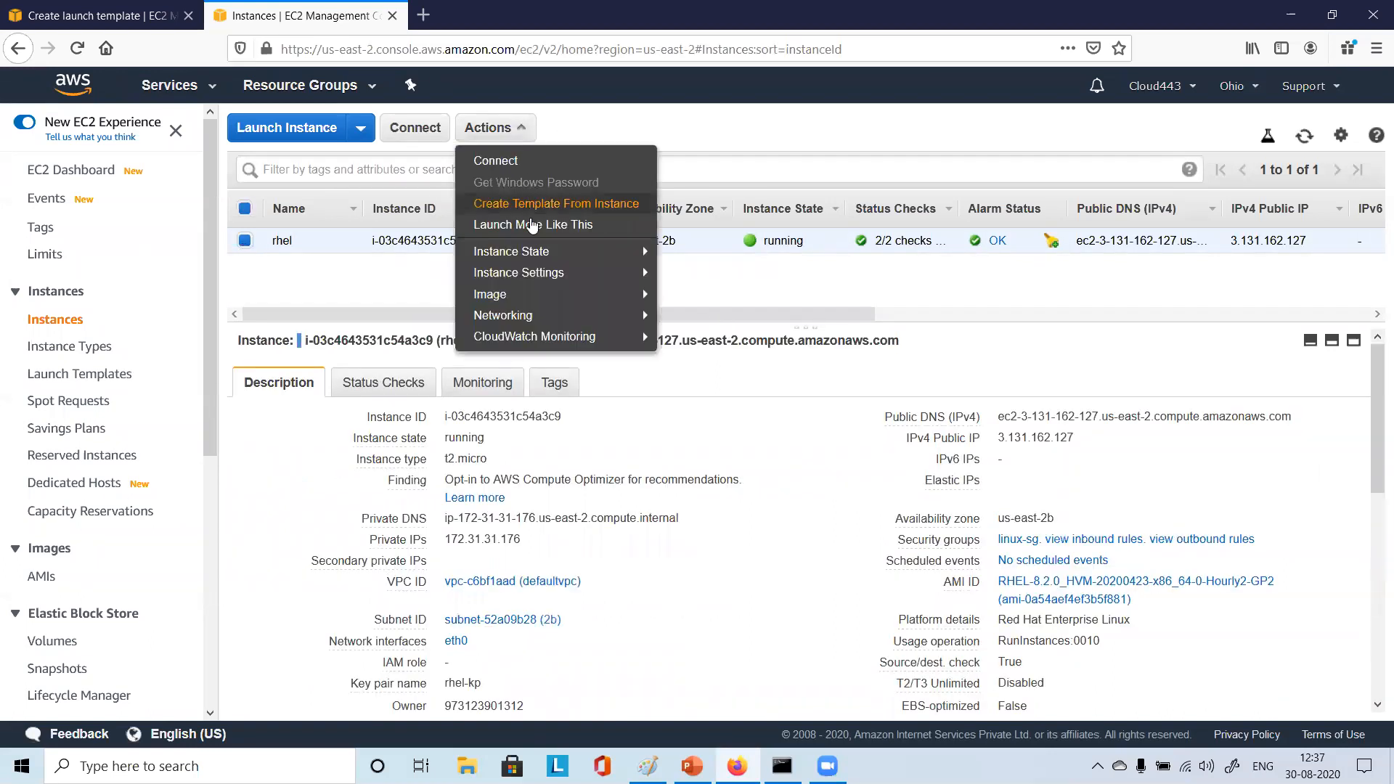
mouse_move(493, 298)
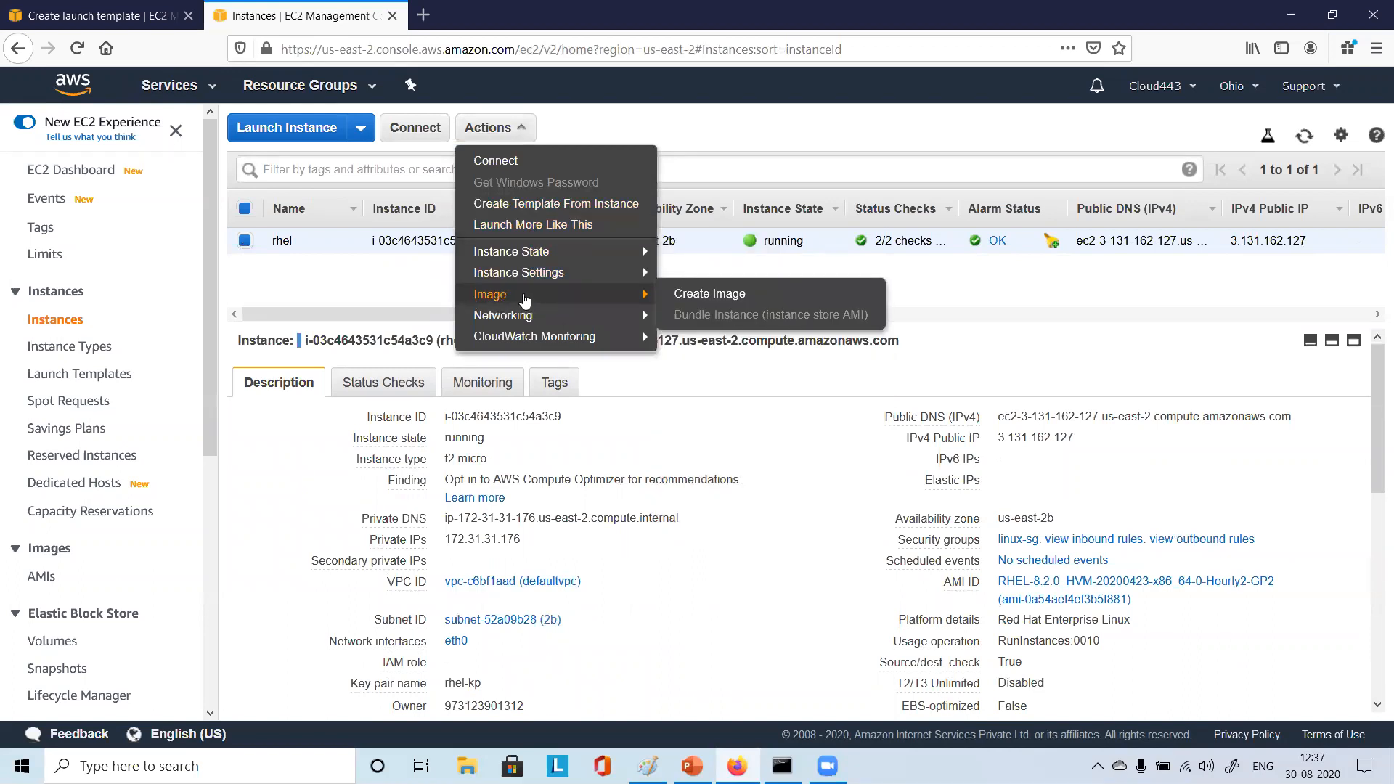
left_click(701, 295)
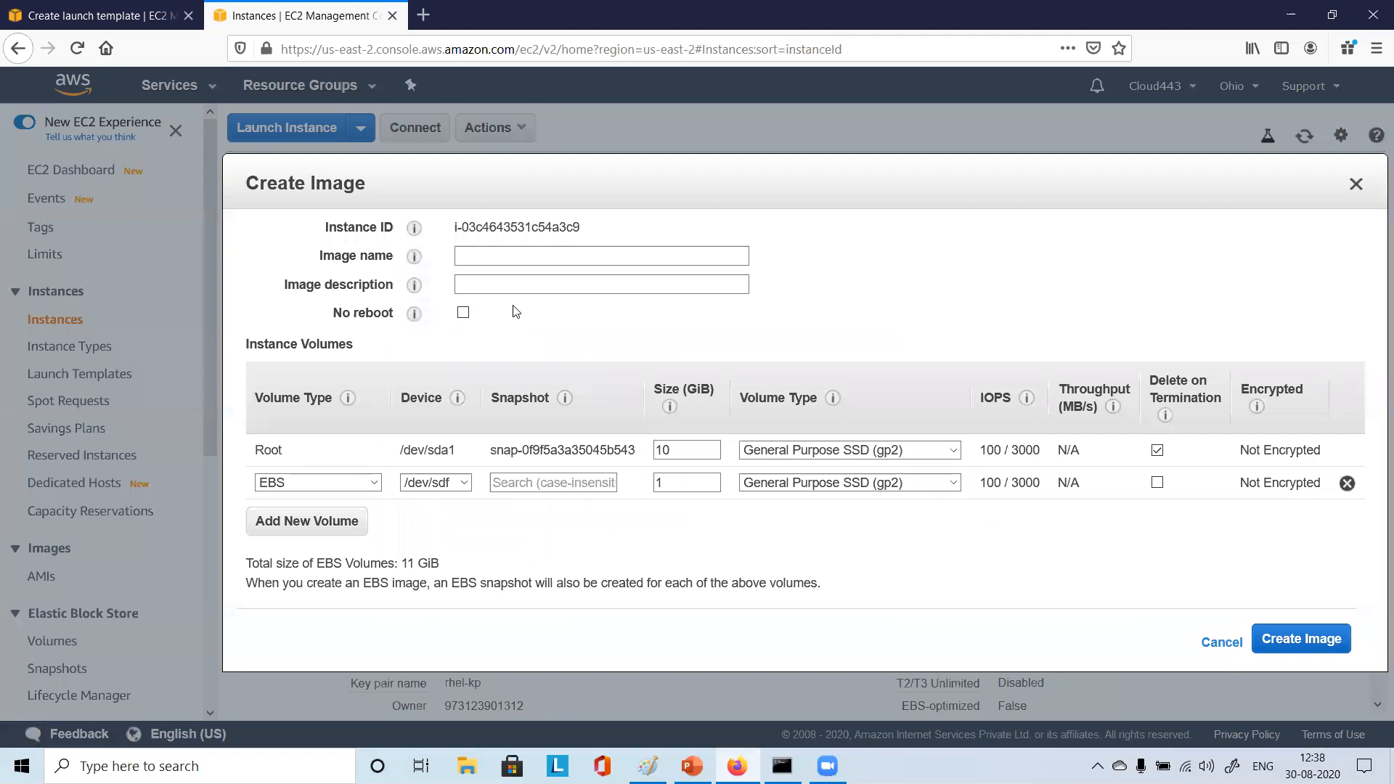
Enter rhel-ami as both the image name and the image description
left_click(475, 256)
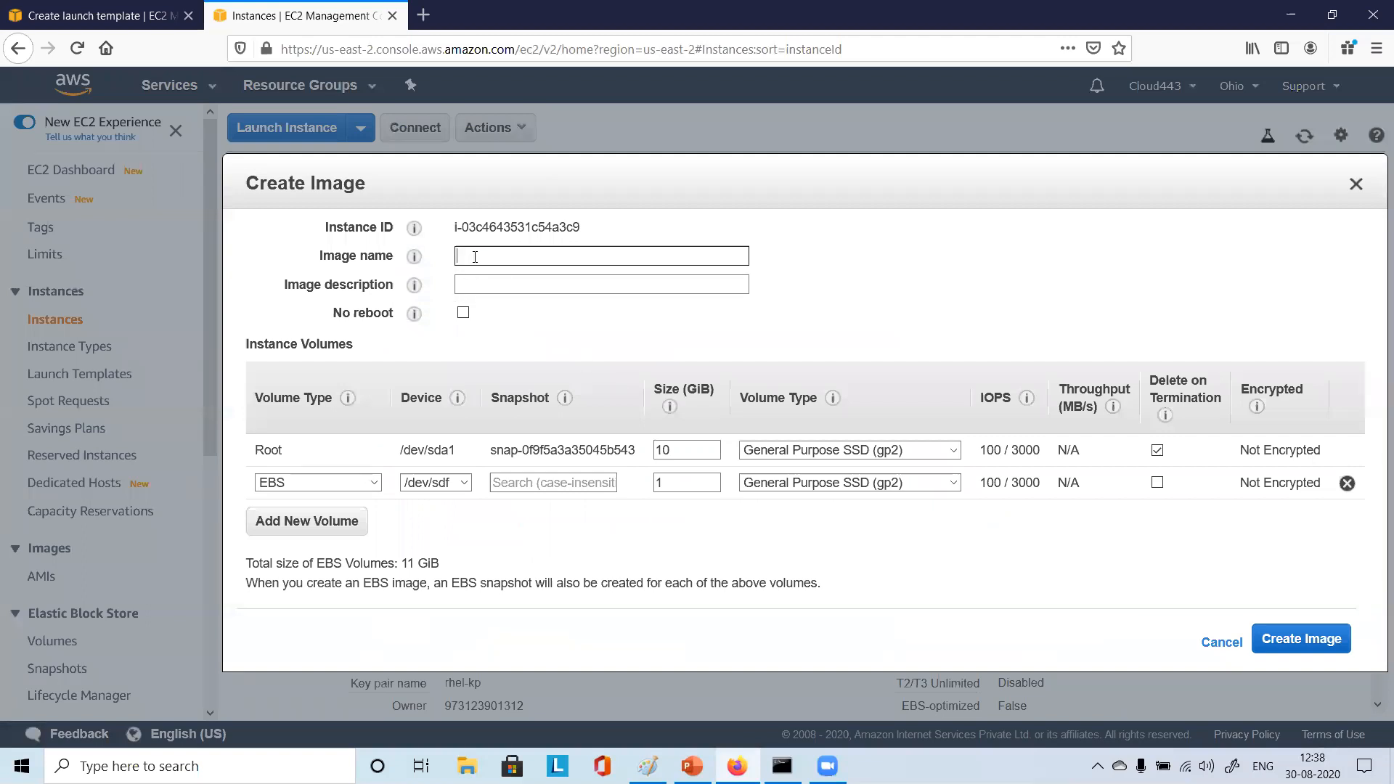
type("rhel-ami")
key("ctrl+a")
key("ctrl+c")
left_click(533, 286)
key("ctrl+v")
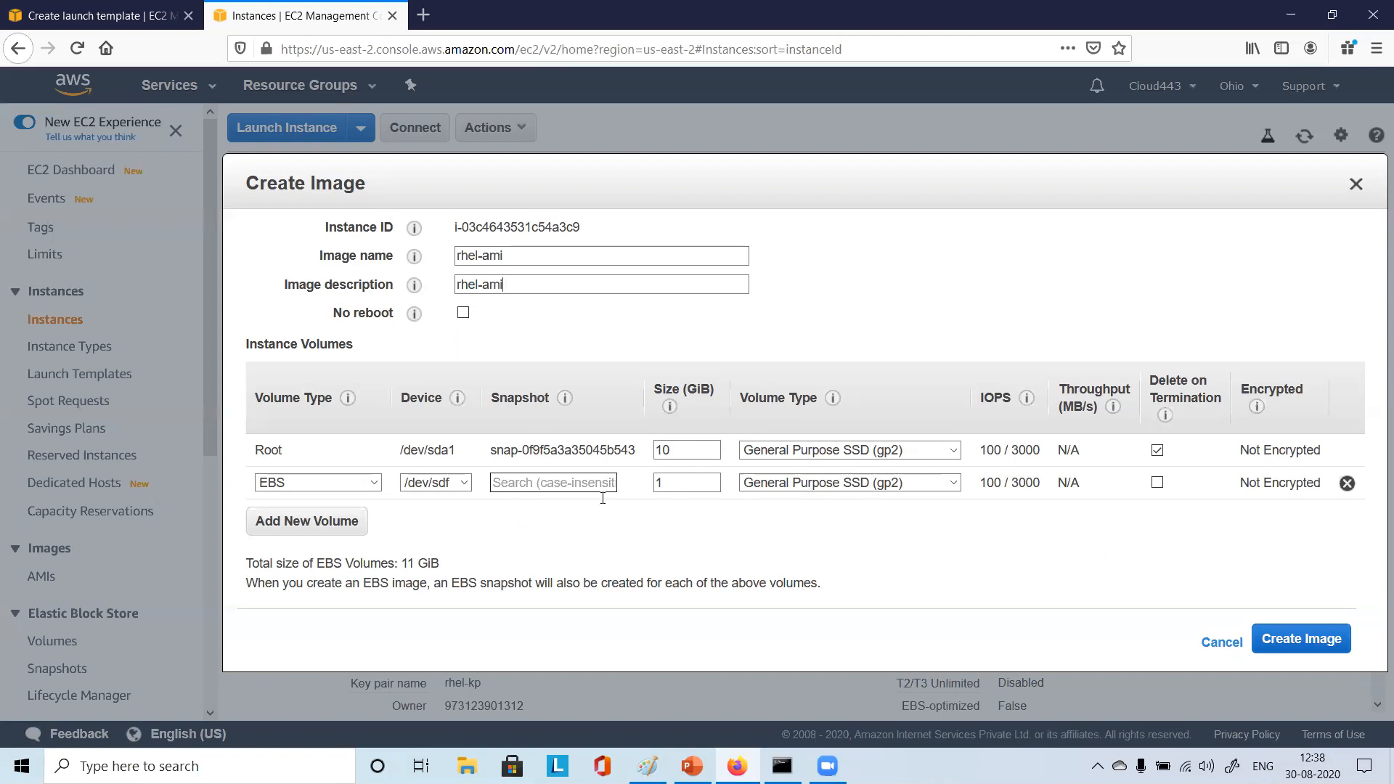
Remove the additional 1 GiB EBS volume from the image, create the image, and dismiss the confirmation
mouse_move(782, 766)
left_click(1346, 483)
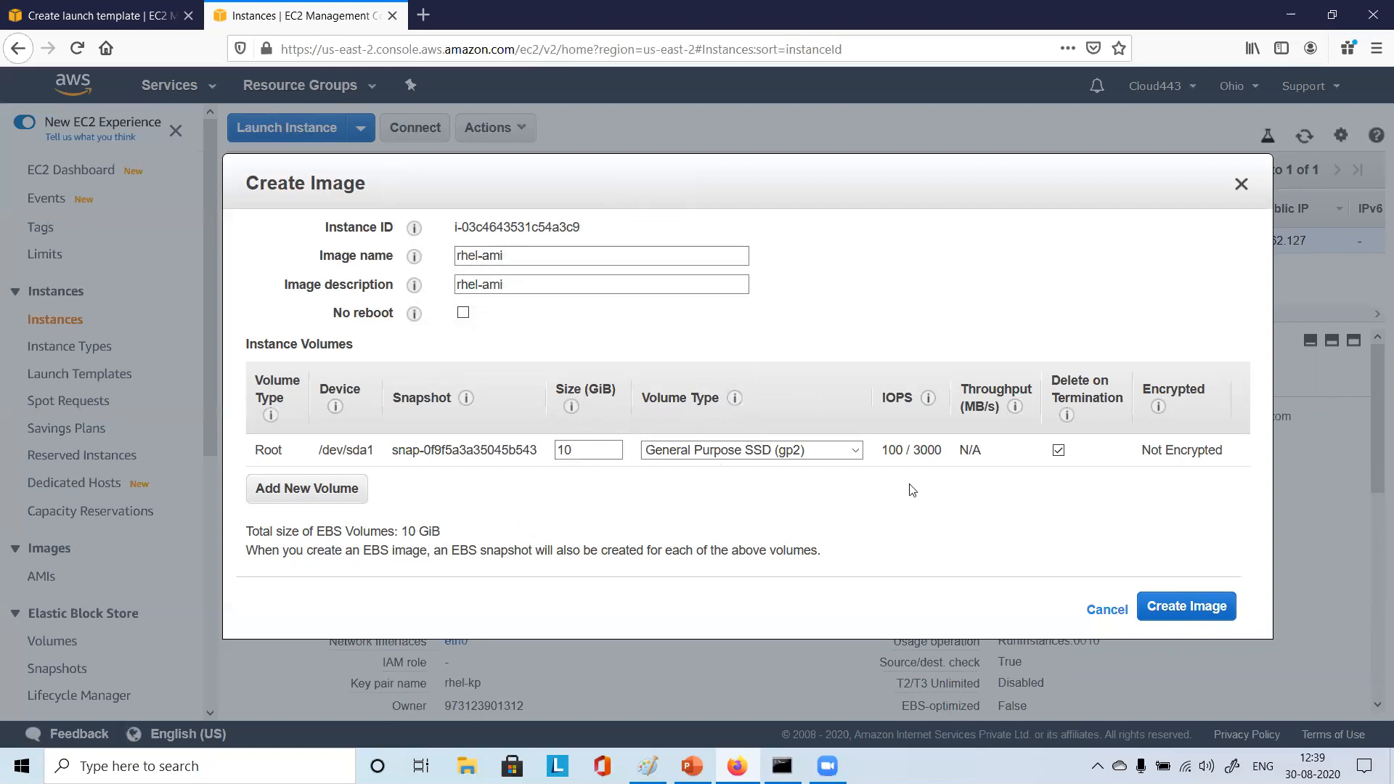
left_click(507, 266)
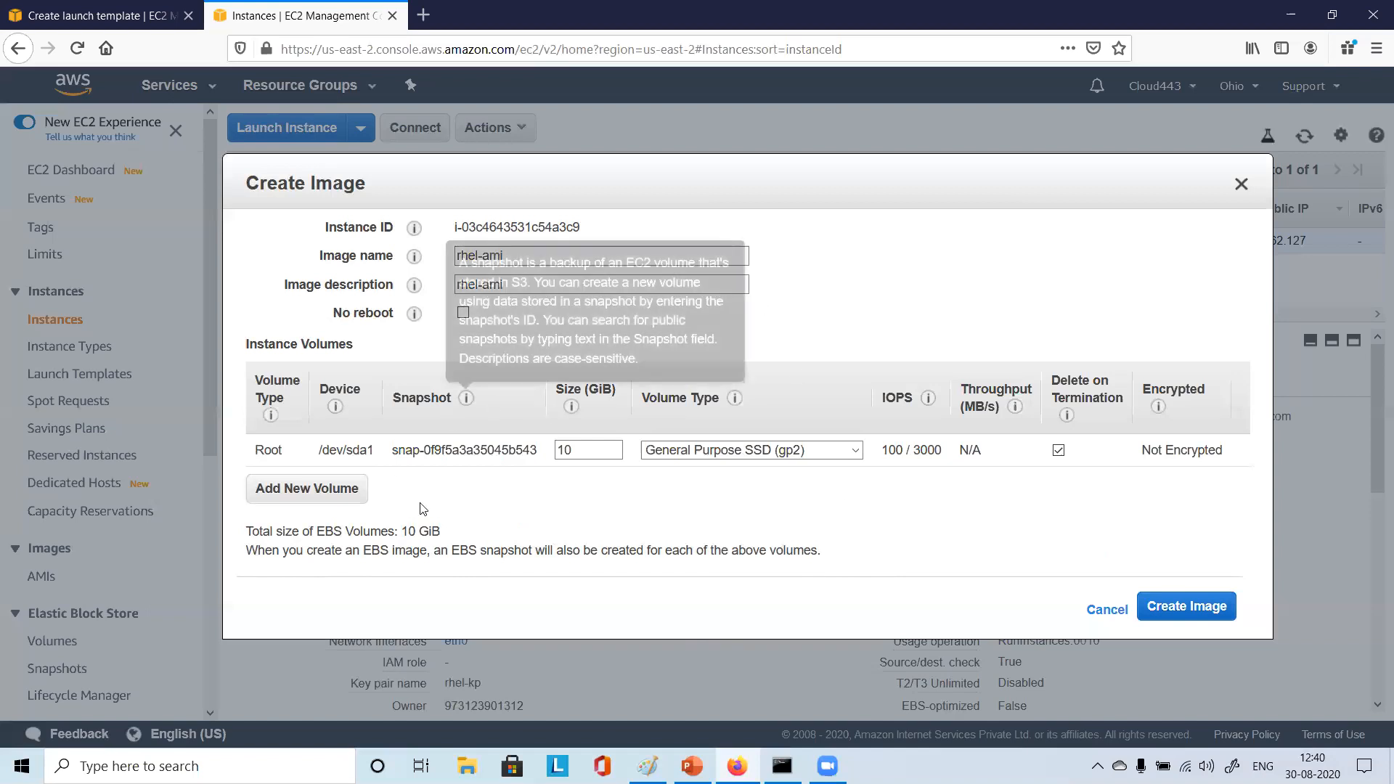
left_click(1180, 610)
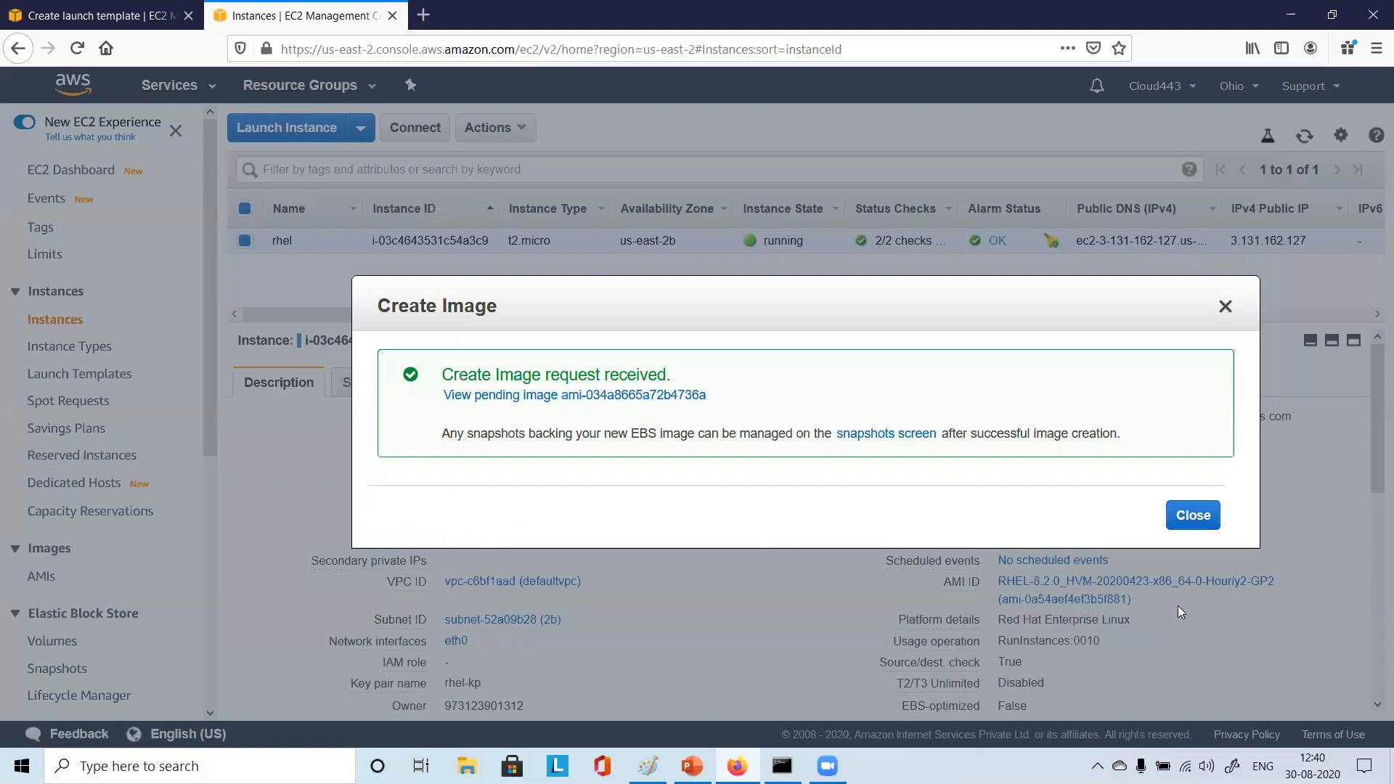
left_click_drag(759, 300, 747, 149)
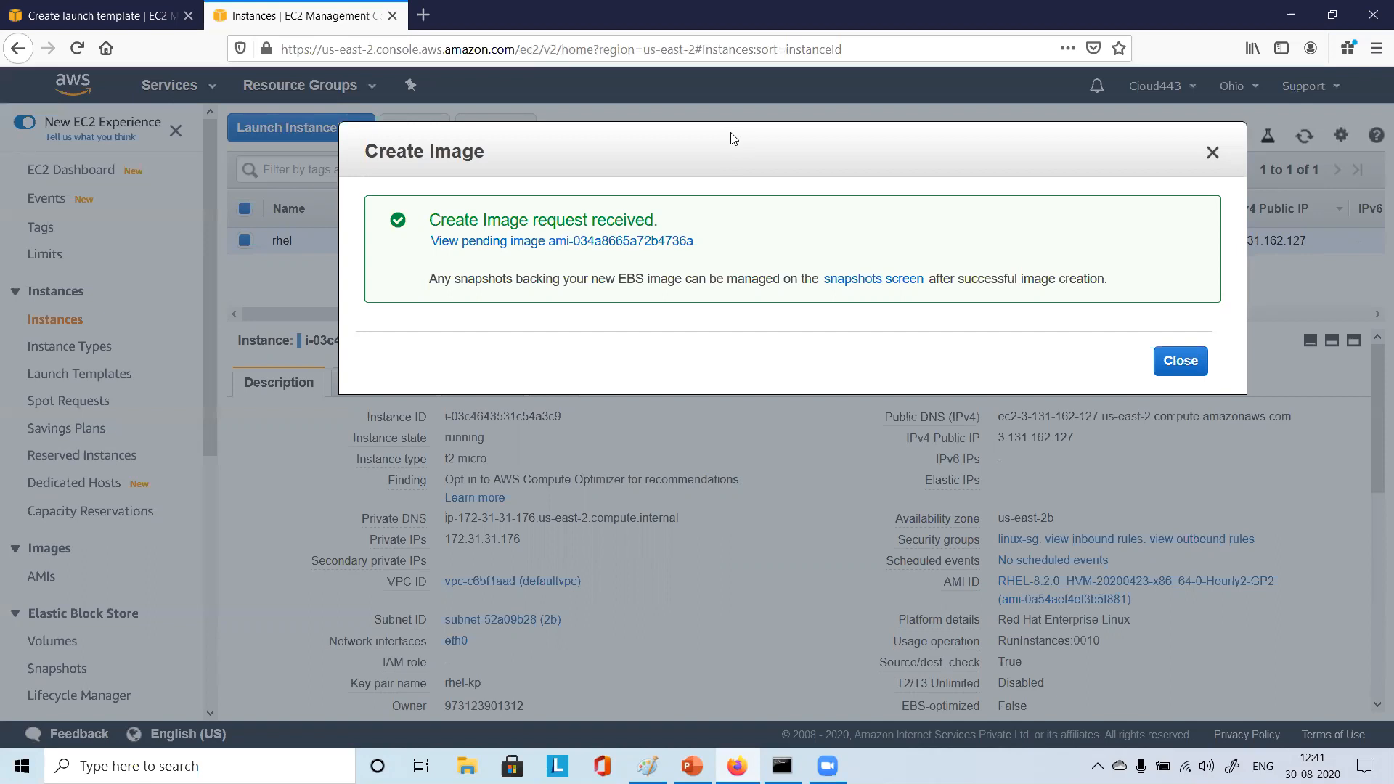
left_click(1181, 363)
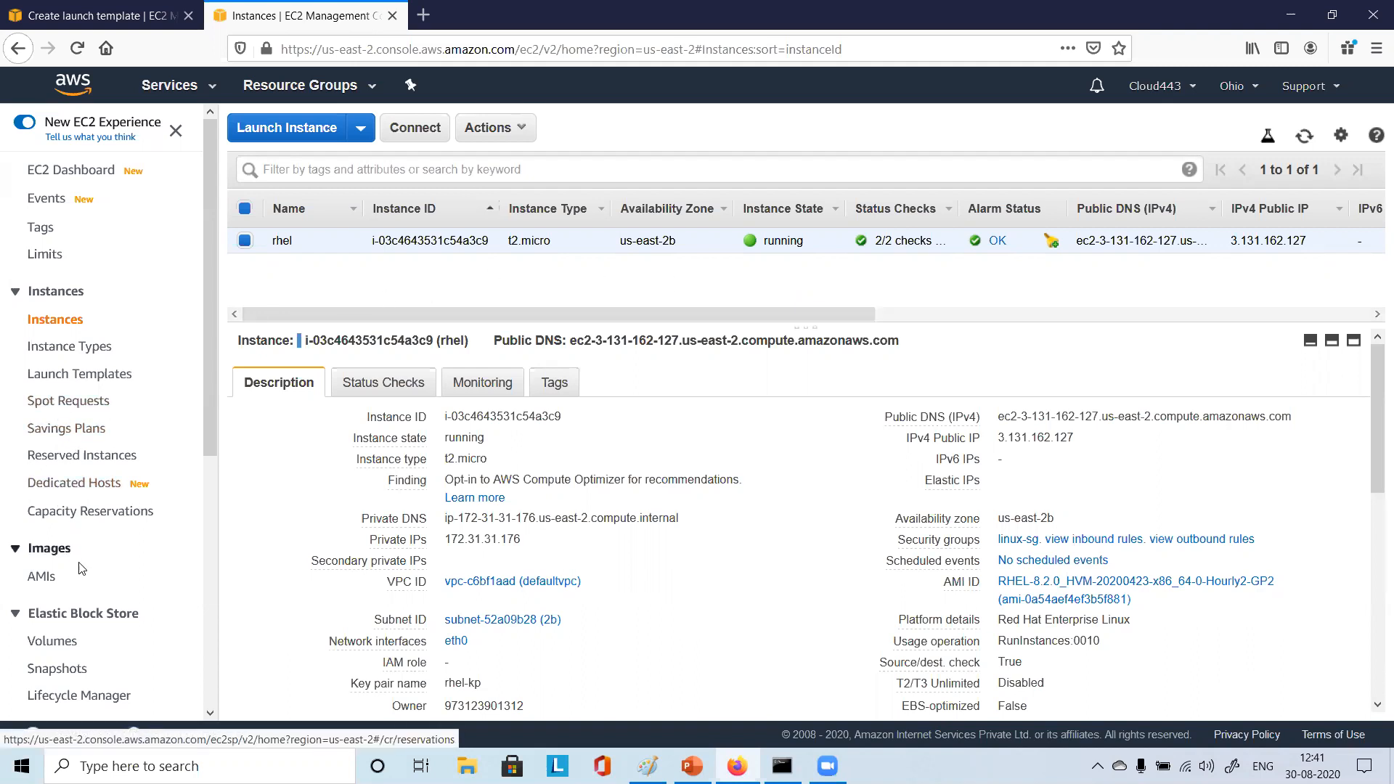
Check the account's EBS snapshots, the Instances list and the EBS volumes
scroll(78, 563, "down", 5)
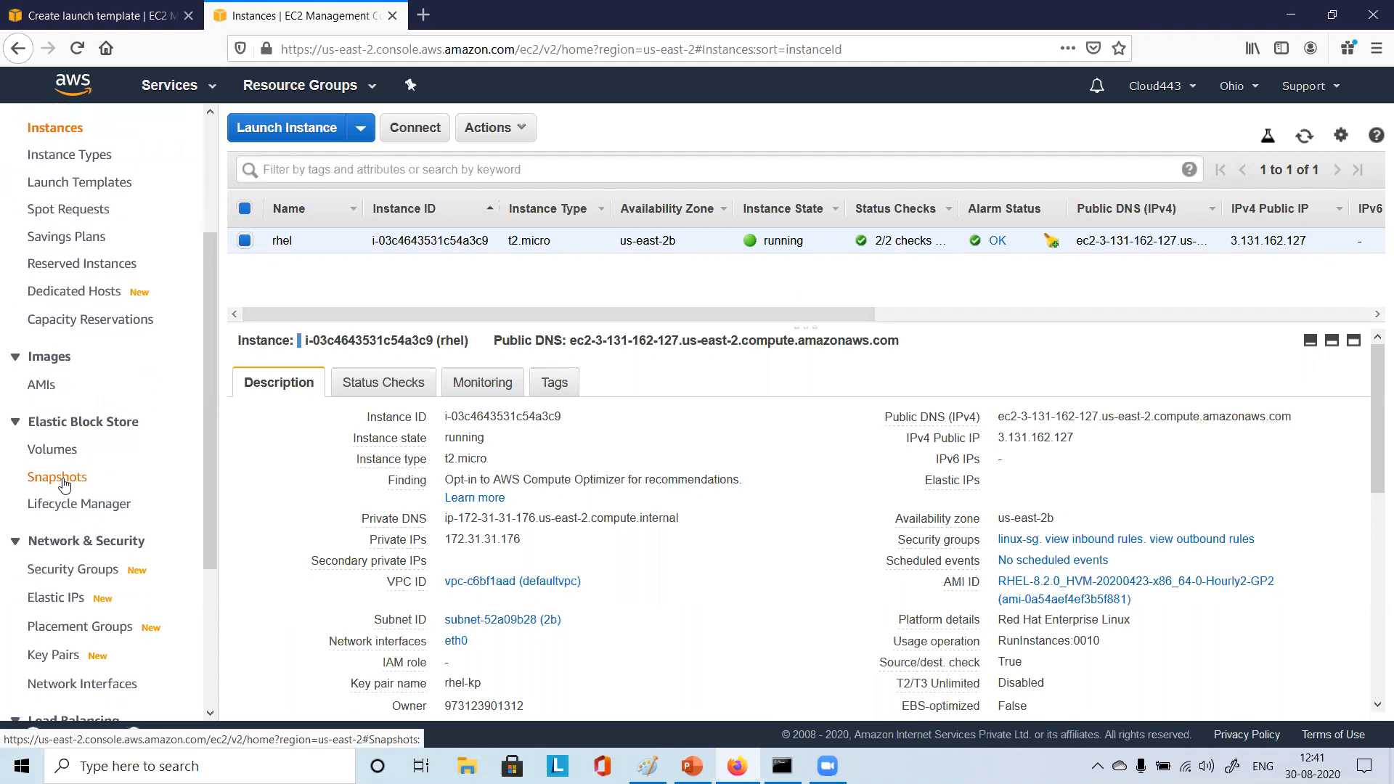
left_click(59, 478)
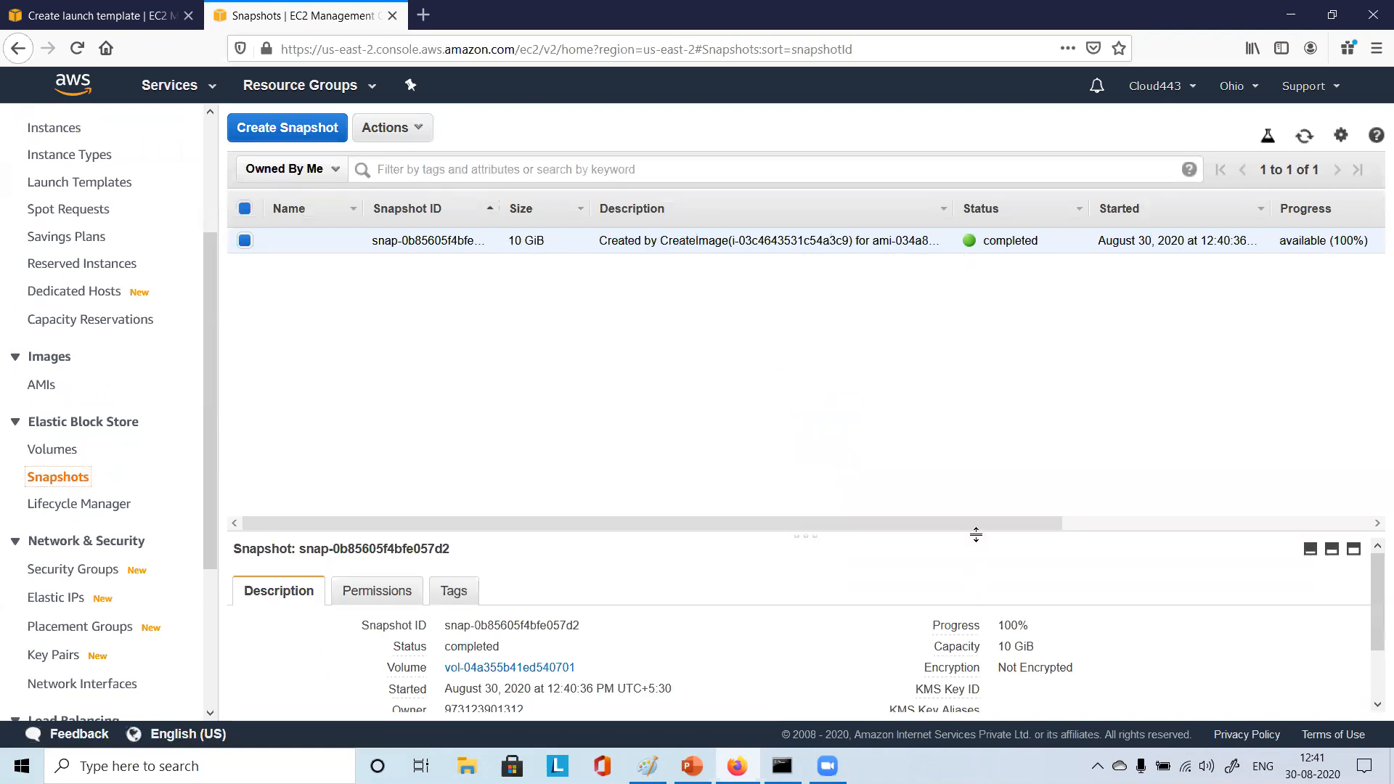
left_click_drag(977, 523, 1227, 521)
scroll(46, 385, "up", 3)
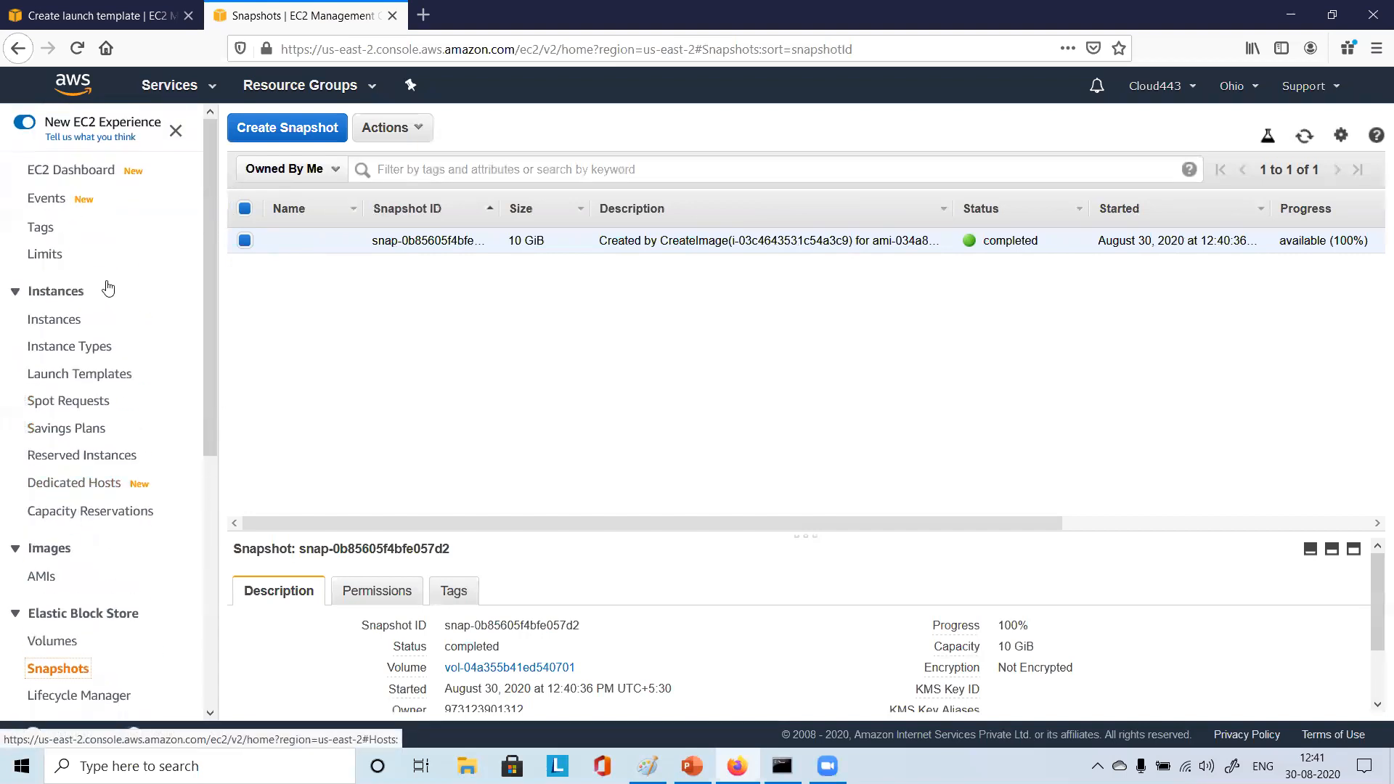
left_click(56, 320)
scroll(73, 482, "down", 5)
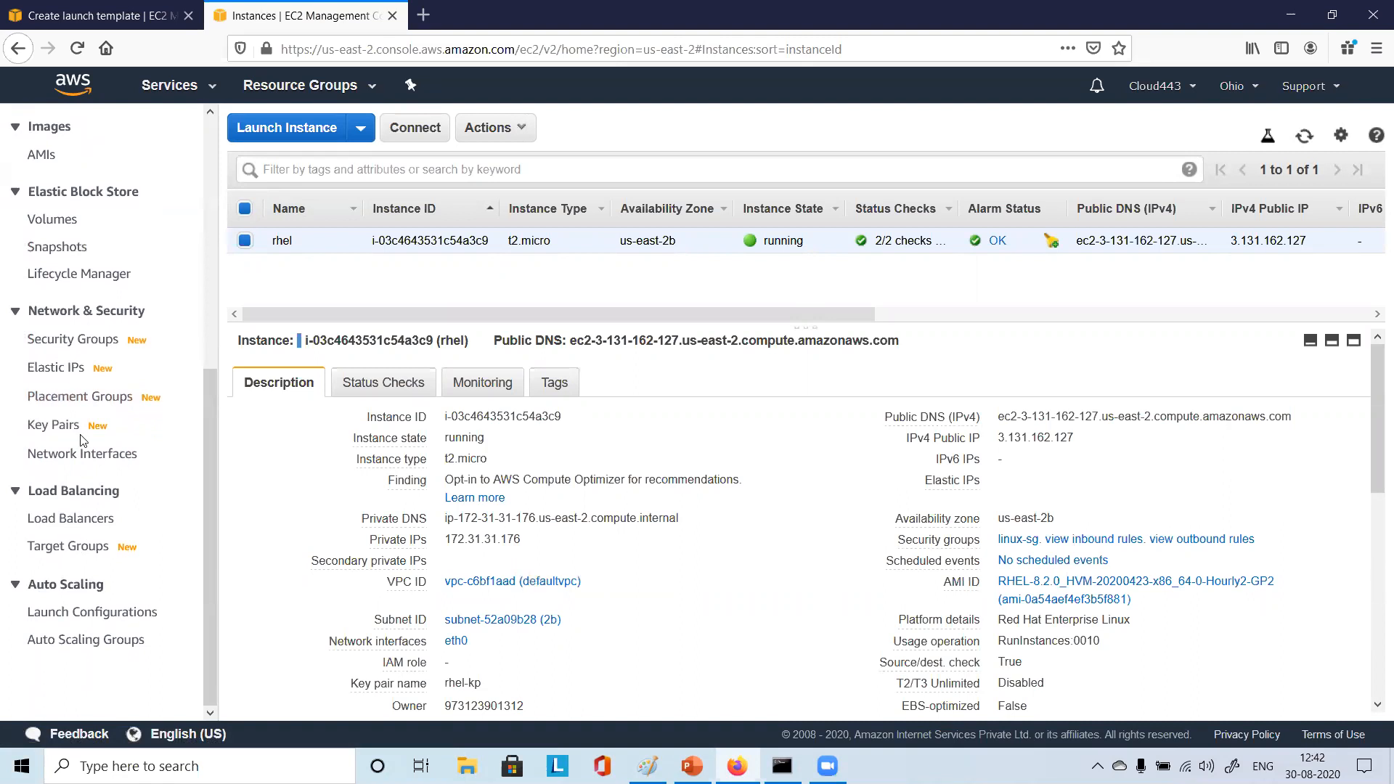
left_click(52, 218)
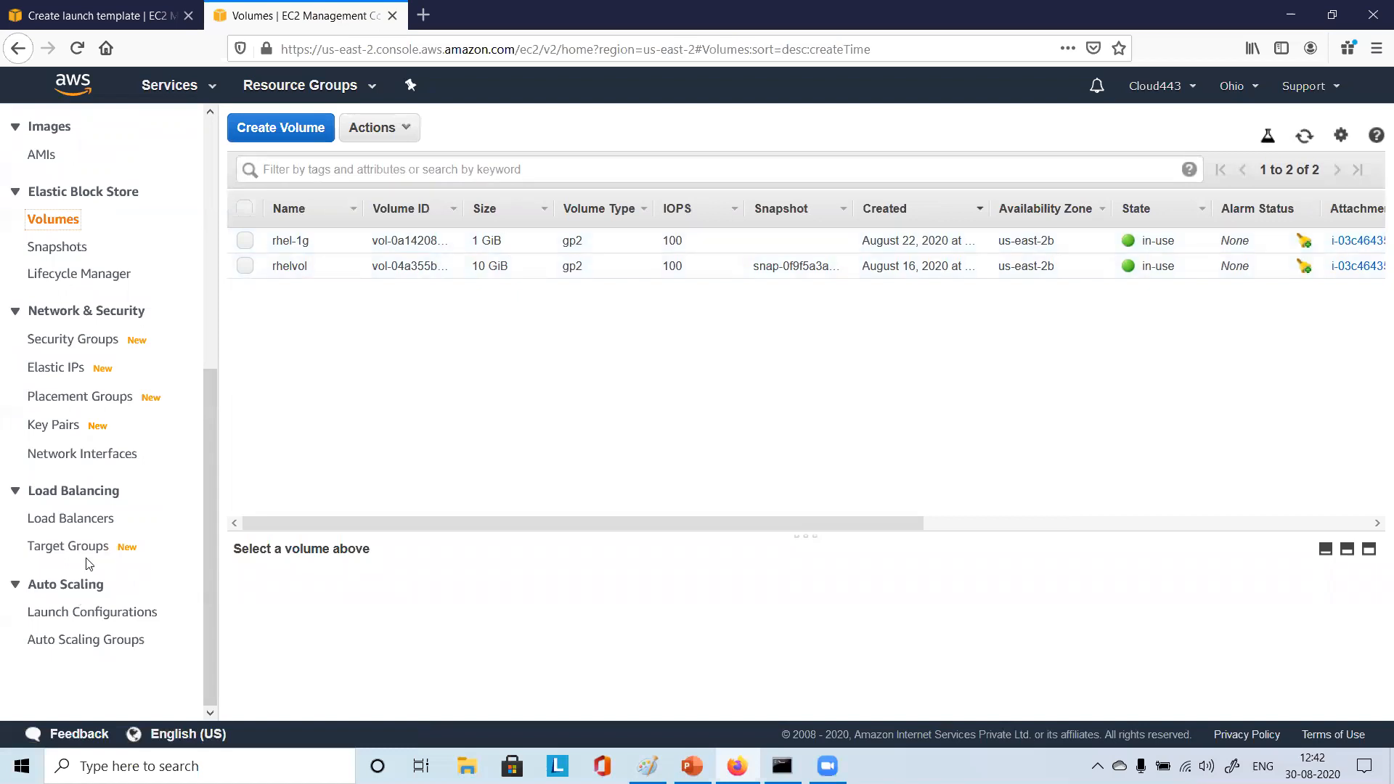
scroll(87, 639, "up", 6)
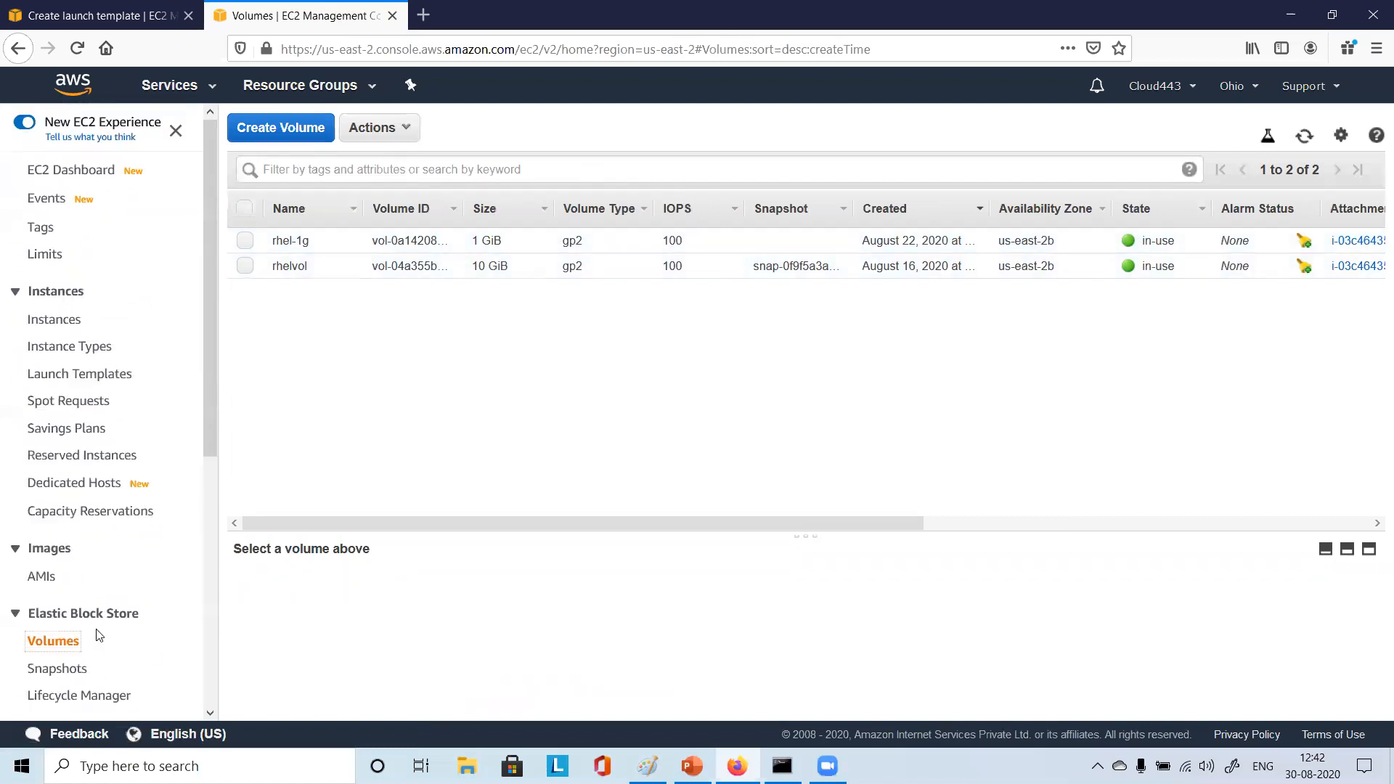
Open the AMIs list and give the new image the Name rhel-ami
left_click(51, 576)
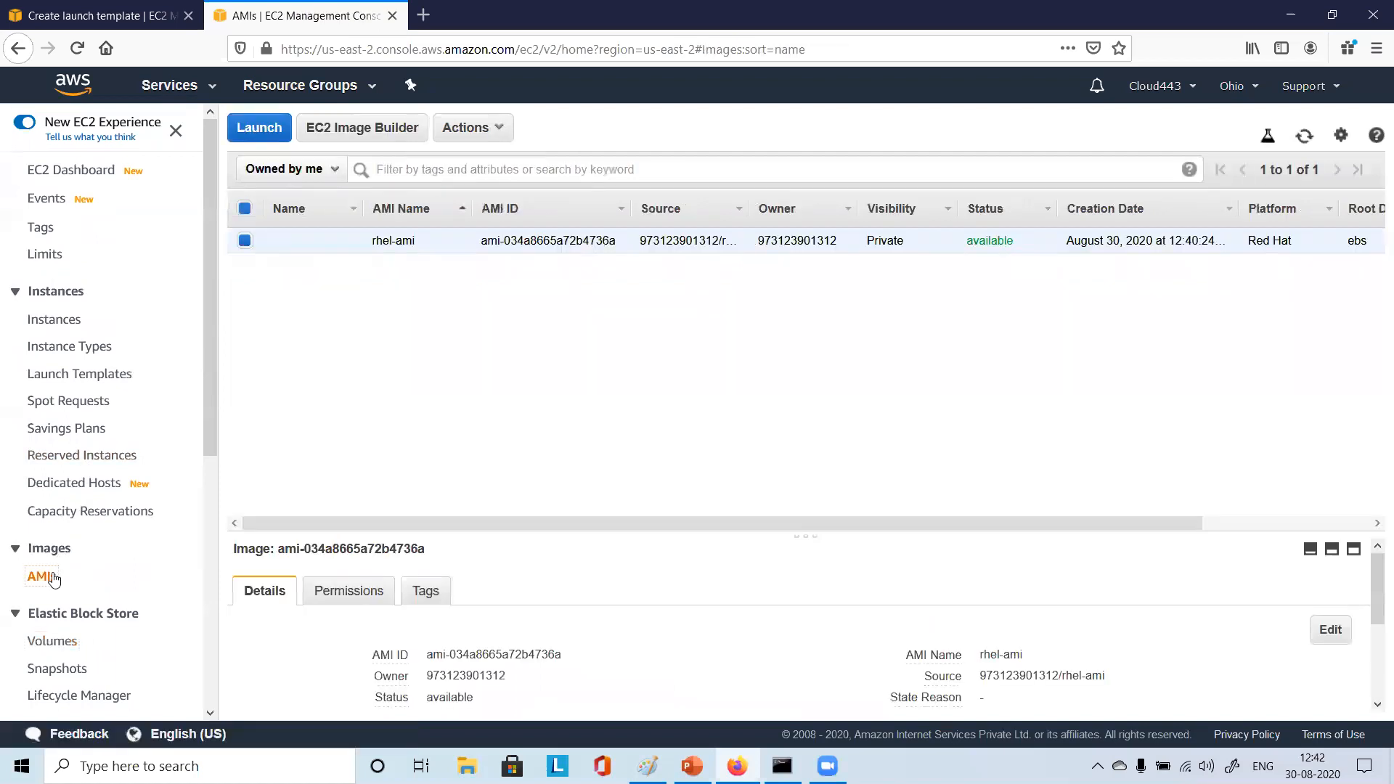
scroll(87, 516, "down", 3)
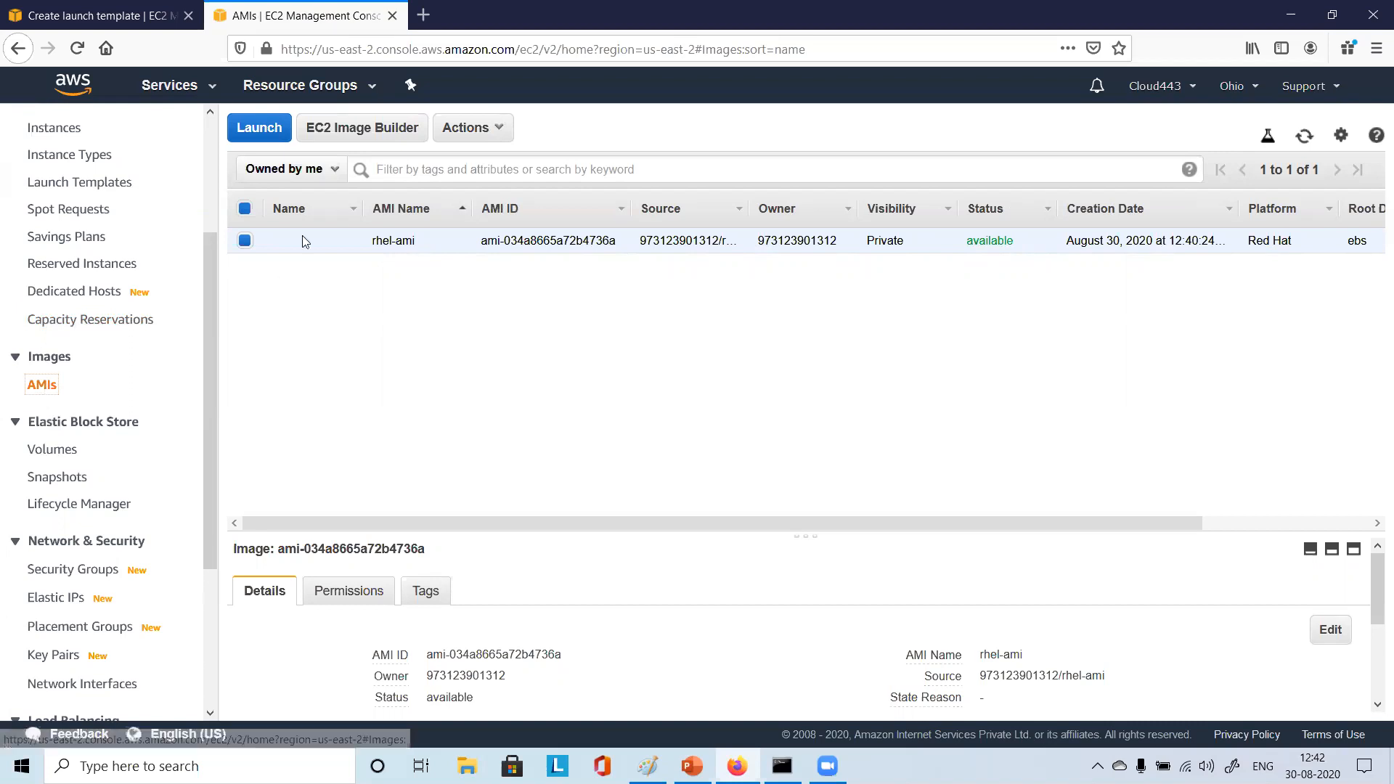
left_click(343, 241)
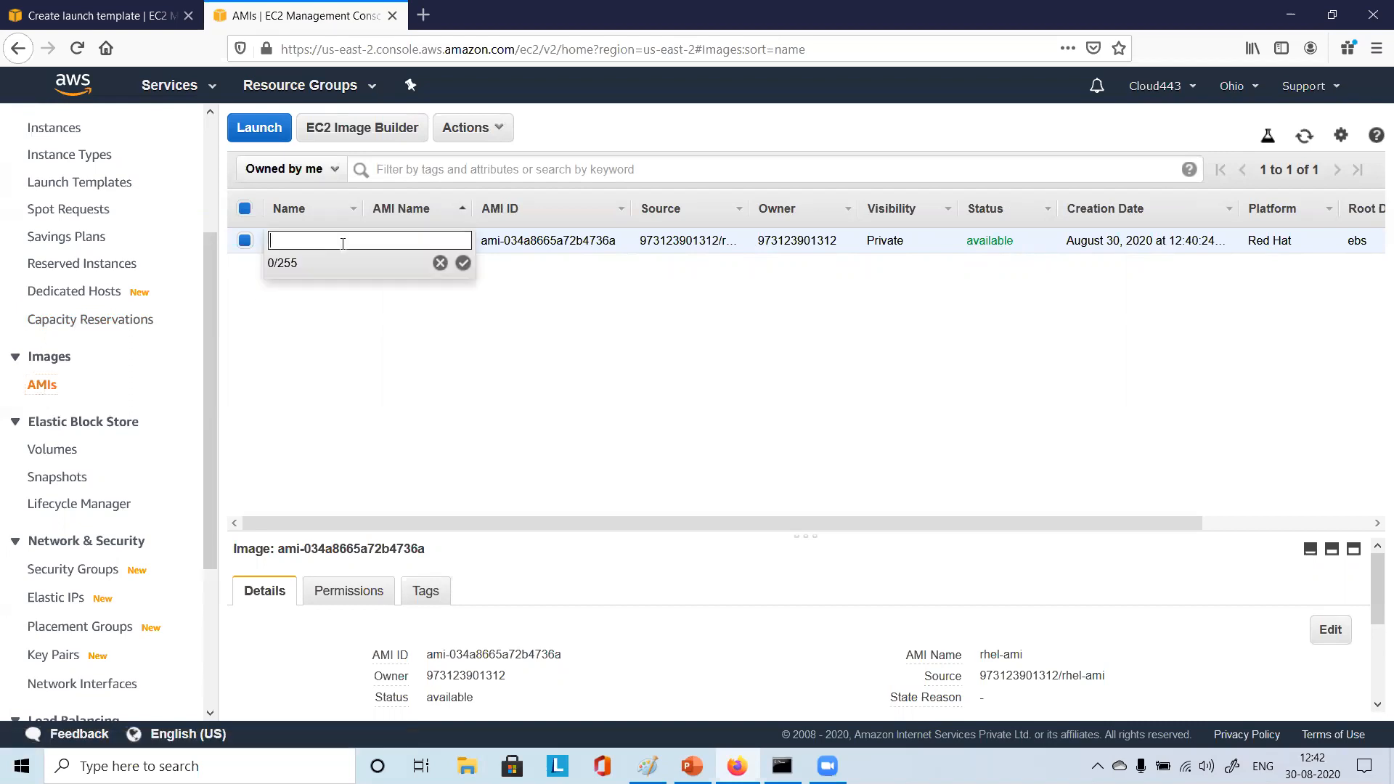
type("rhel-ami")
left_click(463, 263)
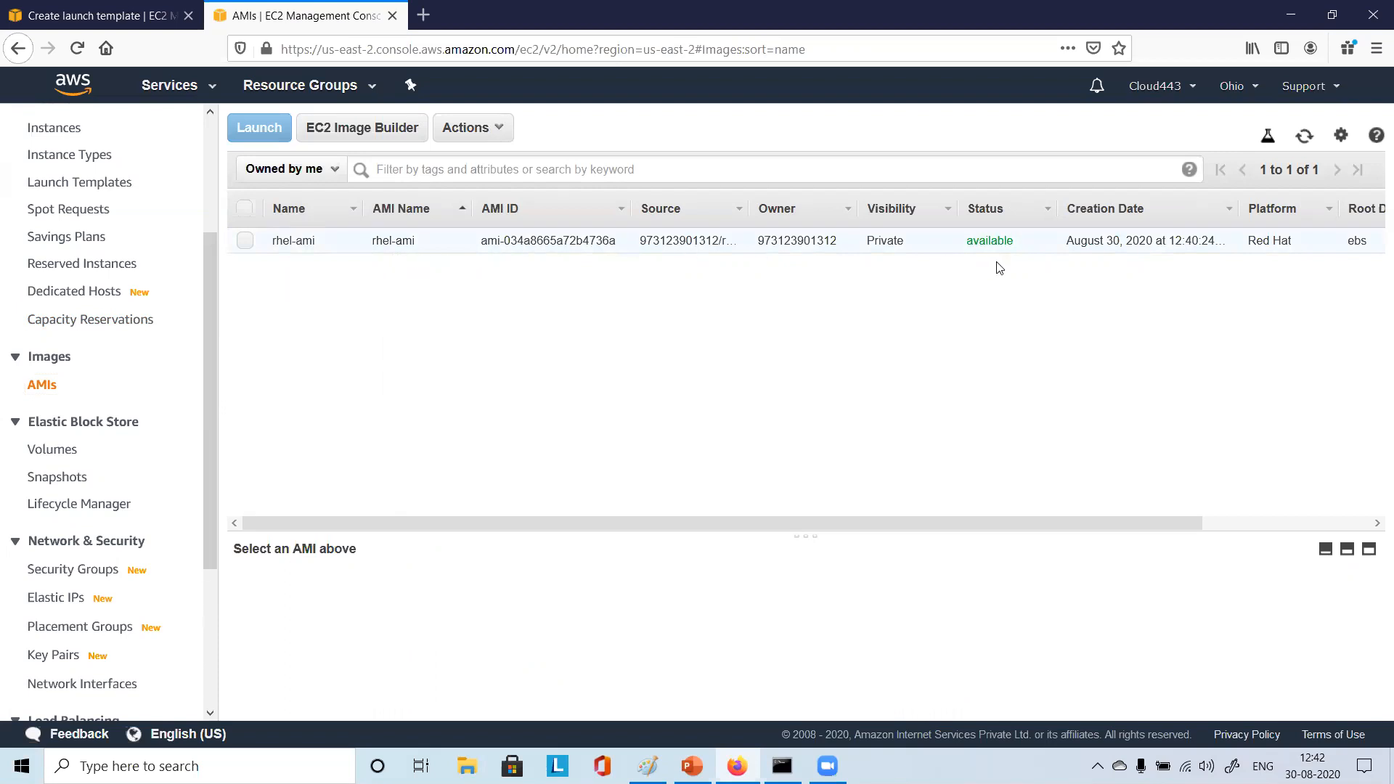
Examine the rhel-ami image's details in an enlarged pane, and switch to the AWS Auto Scaling slide in PowerPoint
left_click(250, 243)
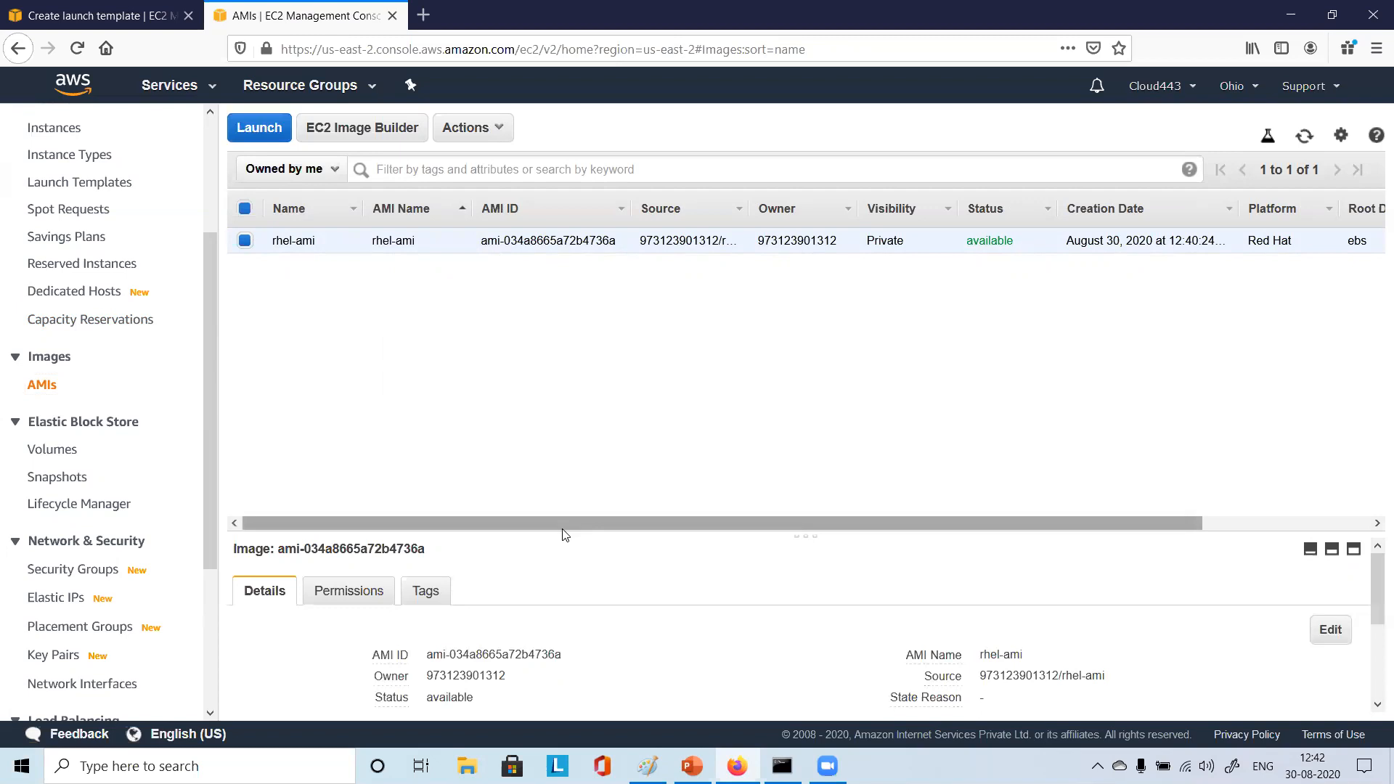
left_click_drag(806, 535, 806, 314)
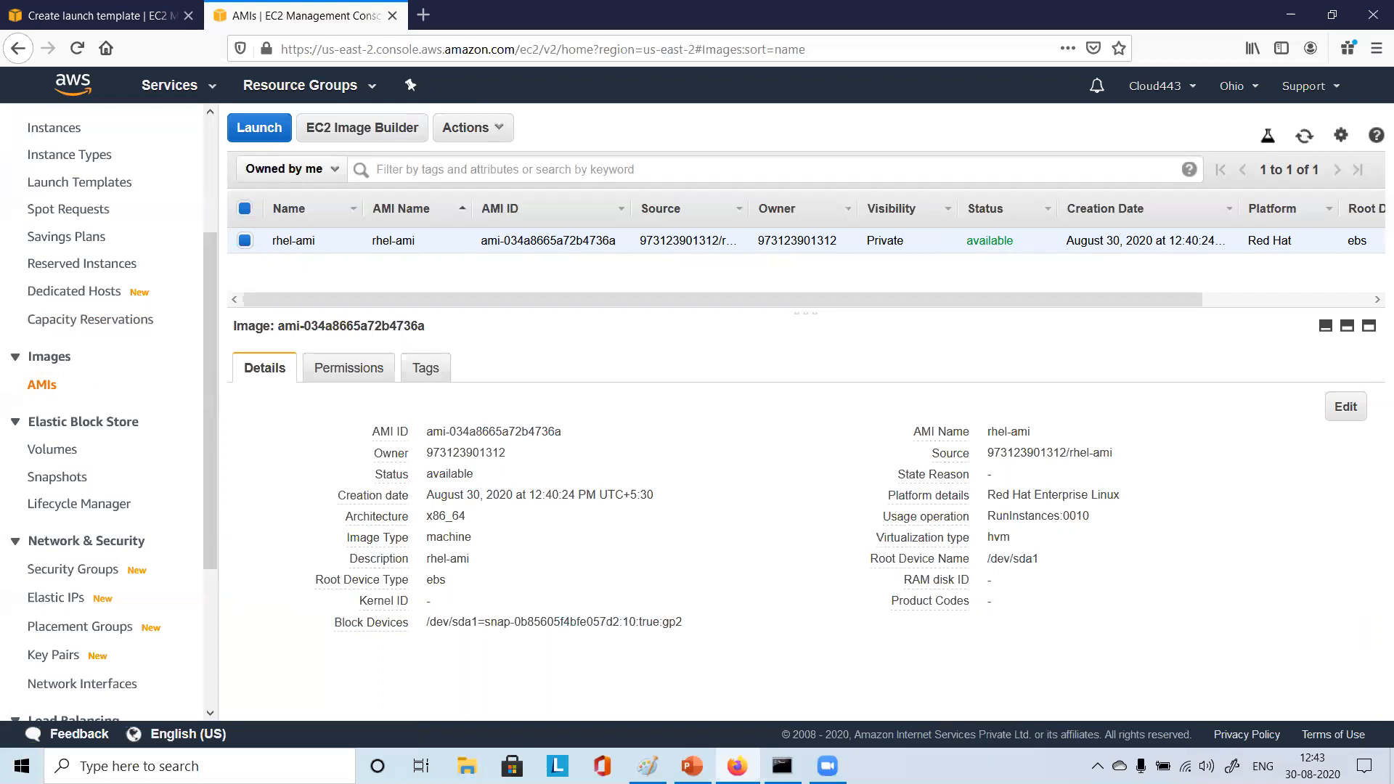
mouse_move(691, 766)
left_click(670, 723)
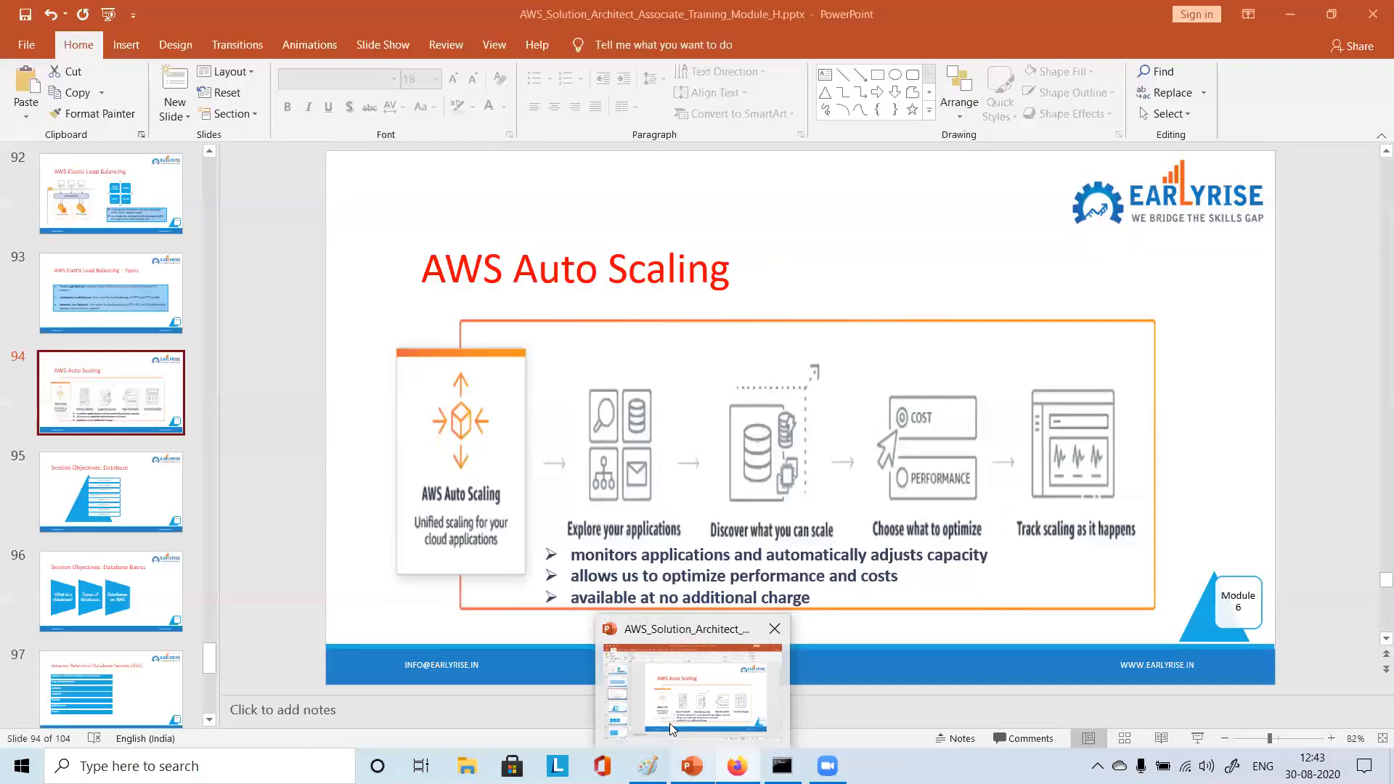
left_click(669, 723)
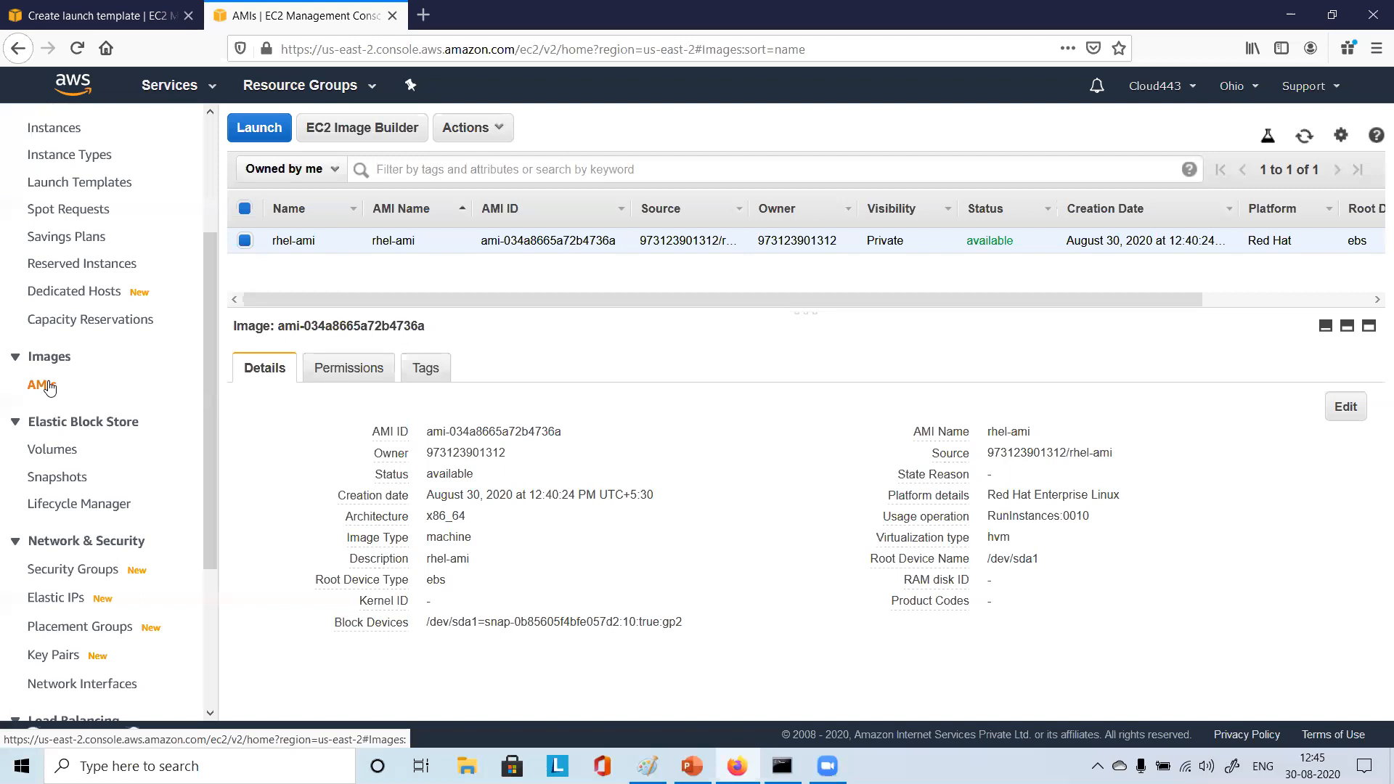
Back in the EC2 console in Firefox, check the image's backing snapshot and return to the AMIs list
left_click(54, 484)
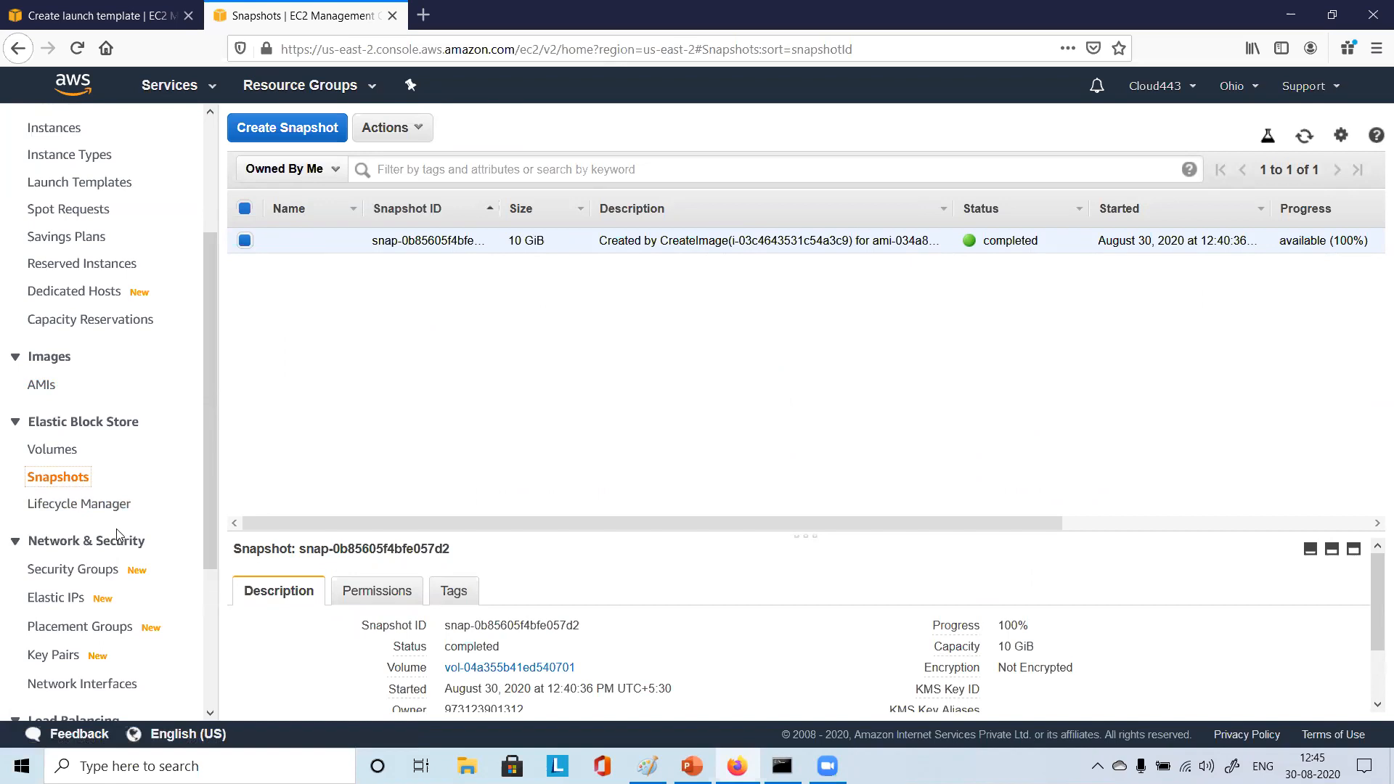
scroll(116, 535, "down", 3)
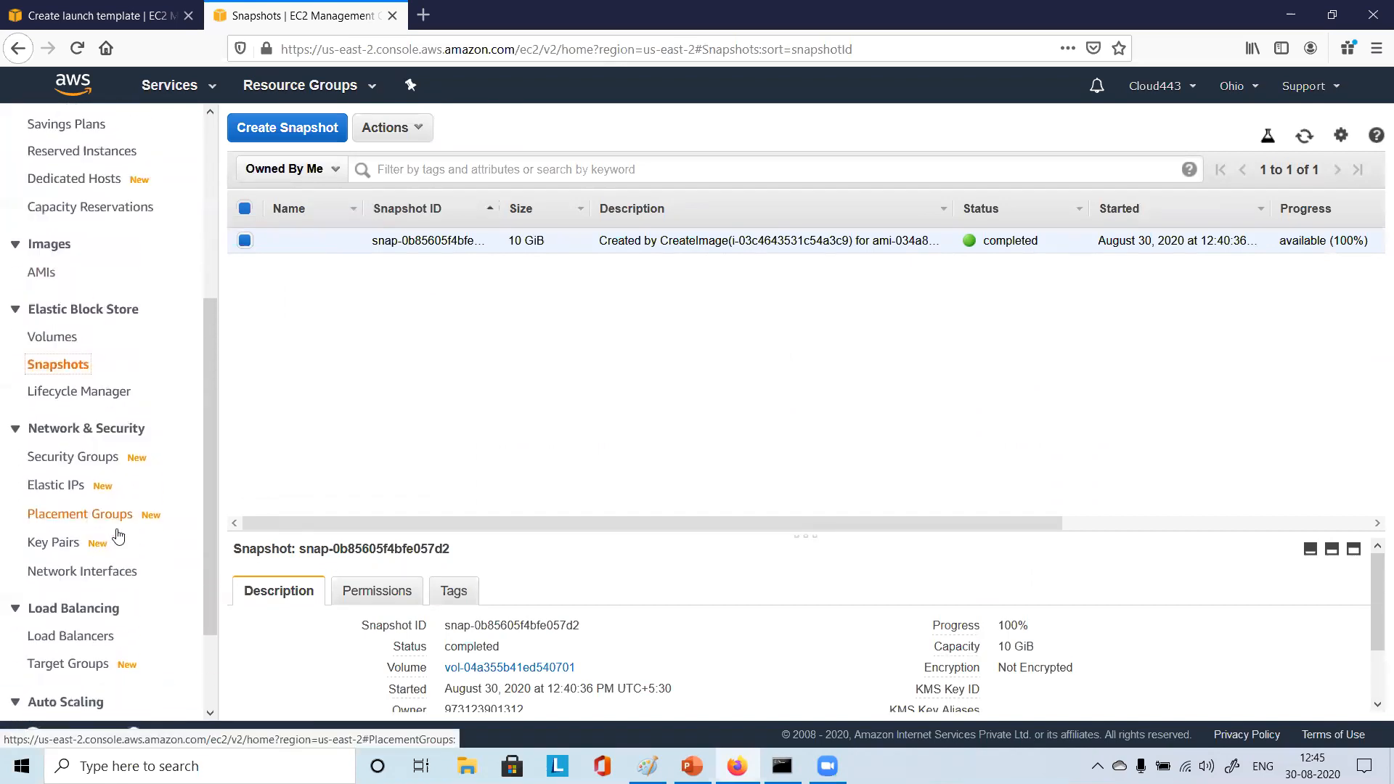
scroll(109, 508, "up", 3)
left_click(41, 386)
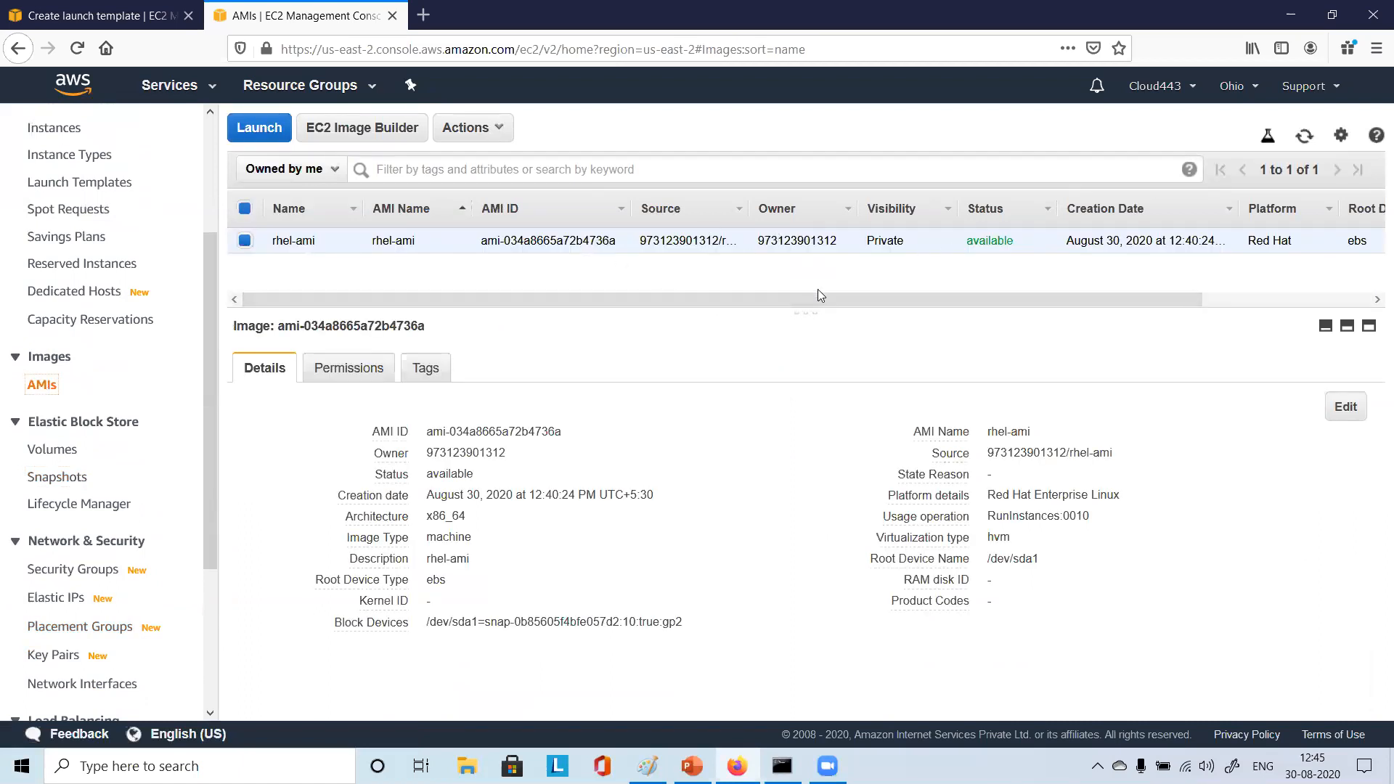
Return to the launch template form, review its name, description and tags, and collapse the Source template section
left_click(100, 15)
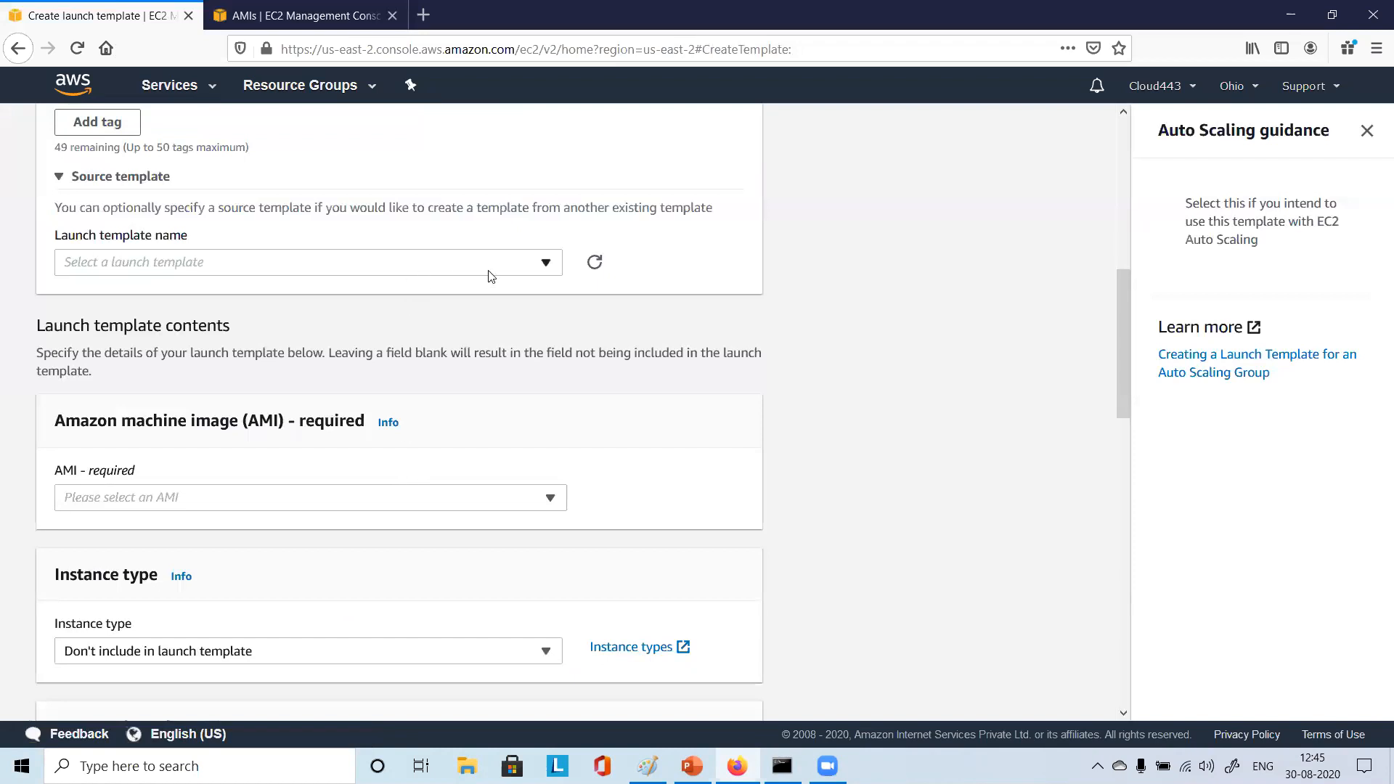
scroll(547, 314, "up", 2)
scroll(548, 313, "up", 5)
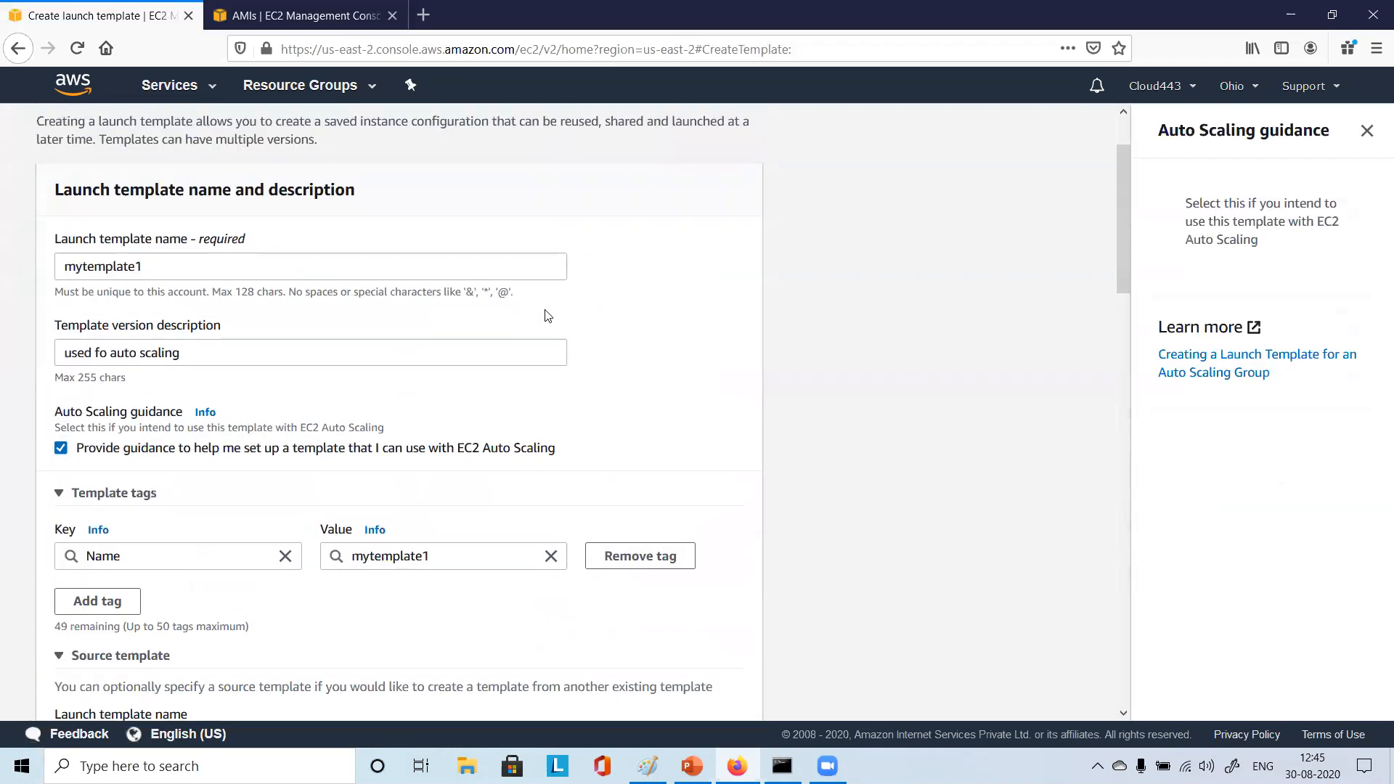
scroll(548, 315, "down", 3)
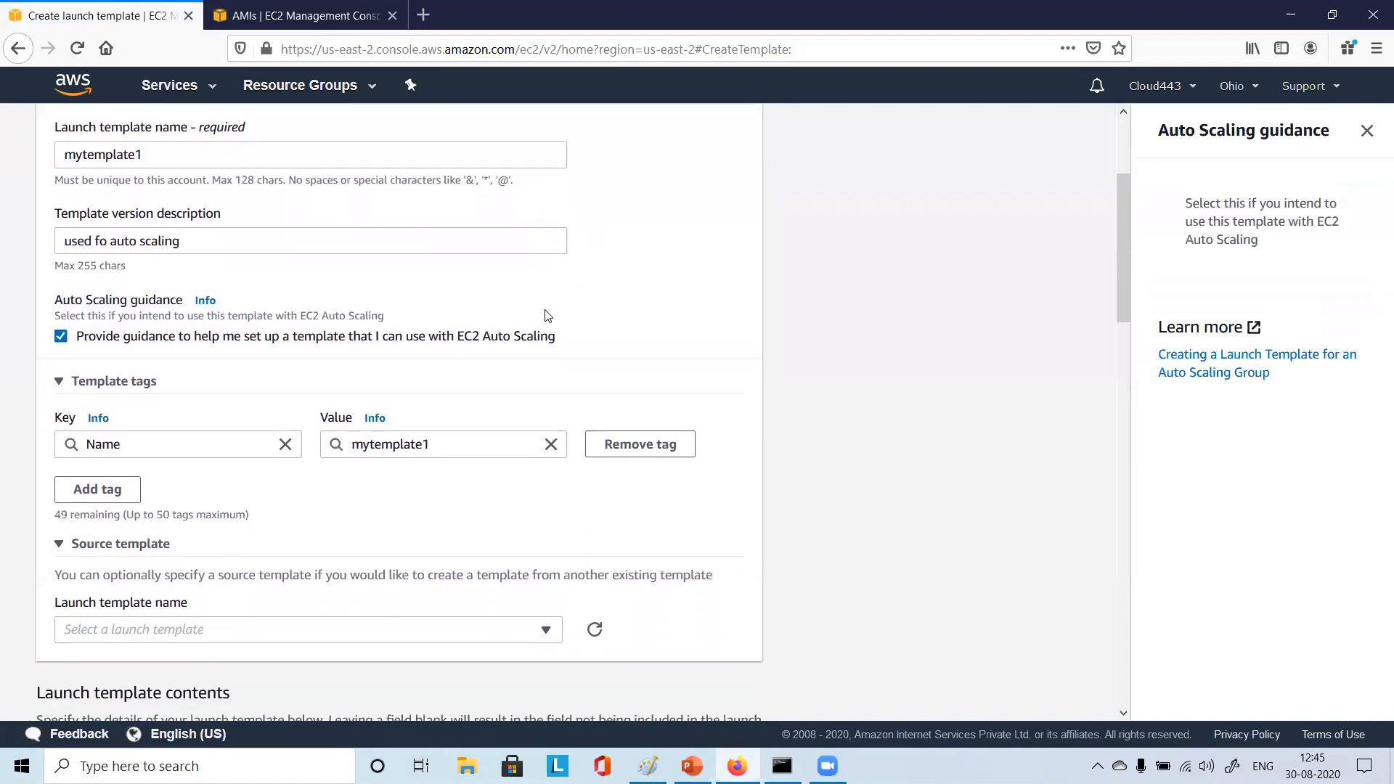
scroll(547, 317, "down", 3)
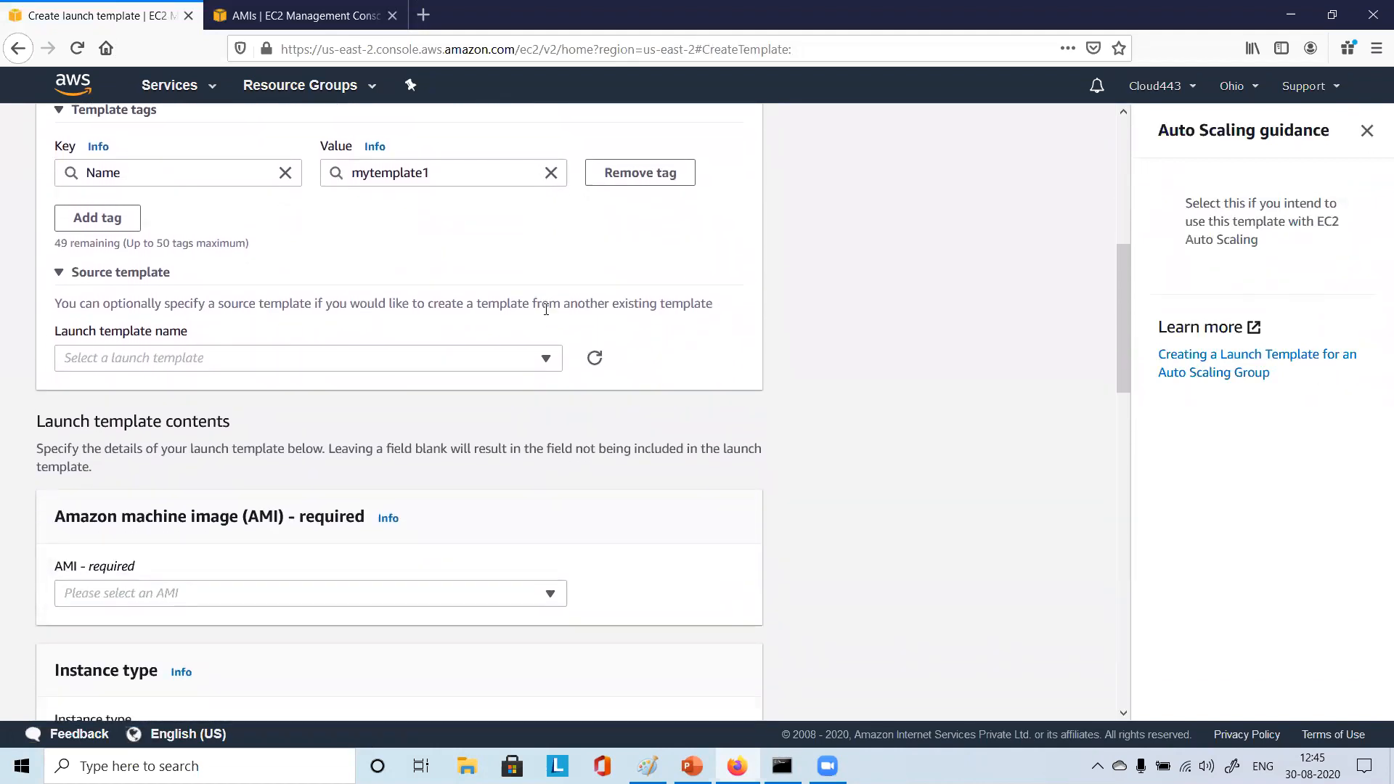
scroll(546, 310, "down", 3)
scroll(545, 311, "up", 4)
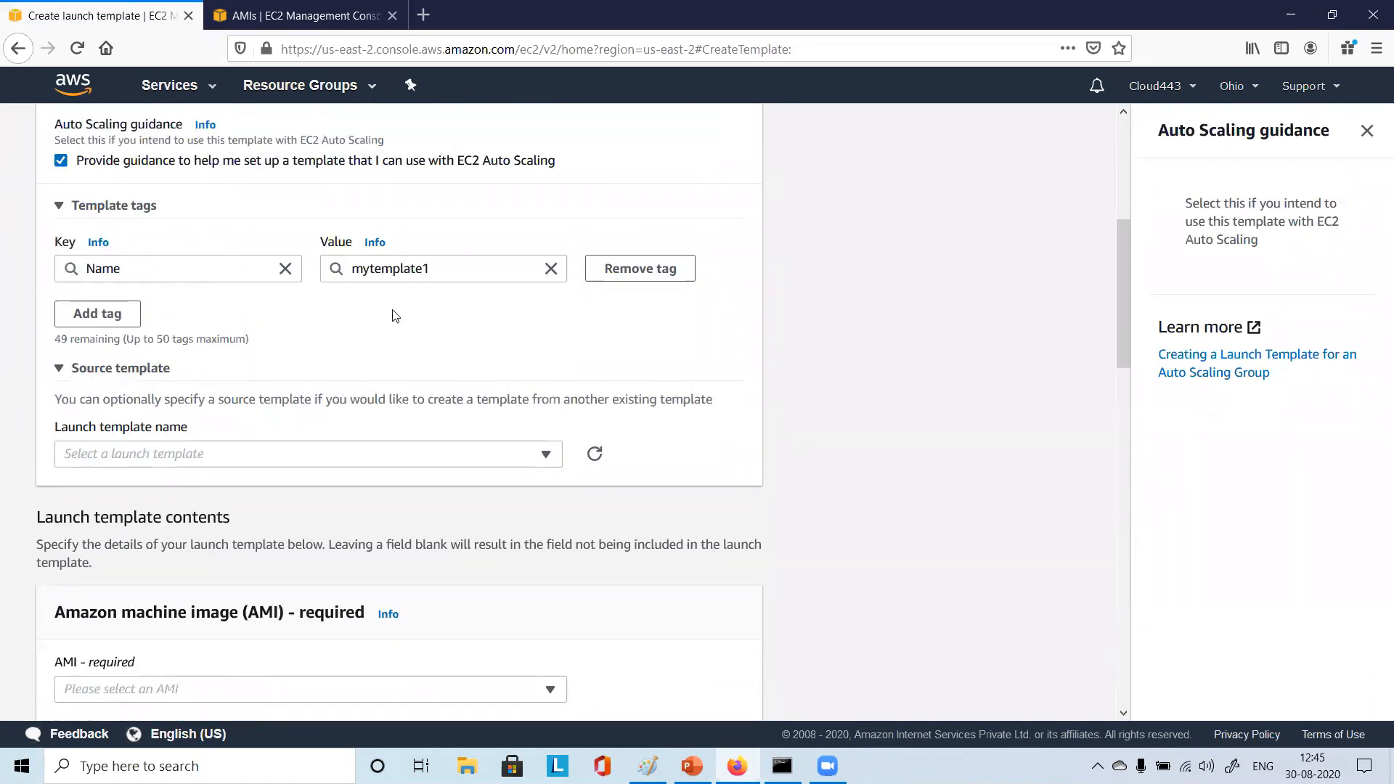
left_click(59, 368)
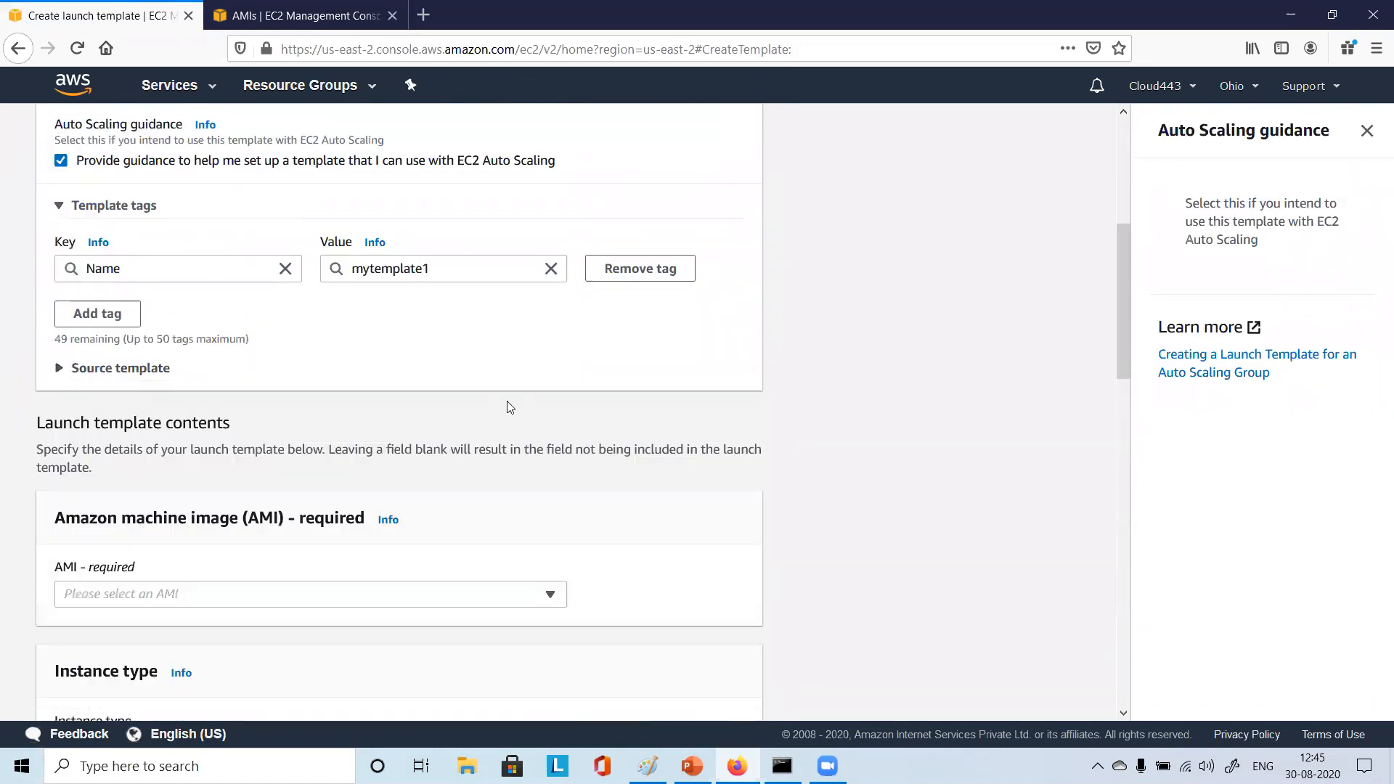
Examine the images offered for the launch template's required AMI, and close the list without choosing one
scroll(506, 404, "down", 3)
left_click(116, 405)
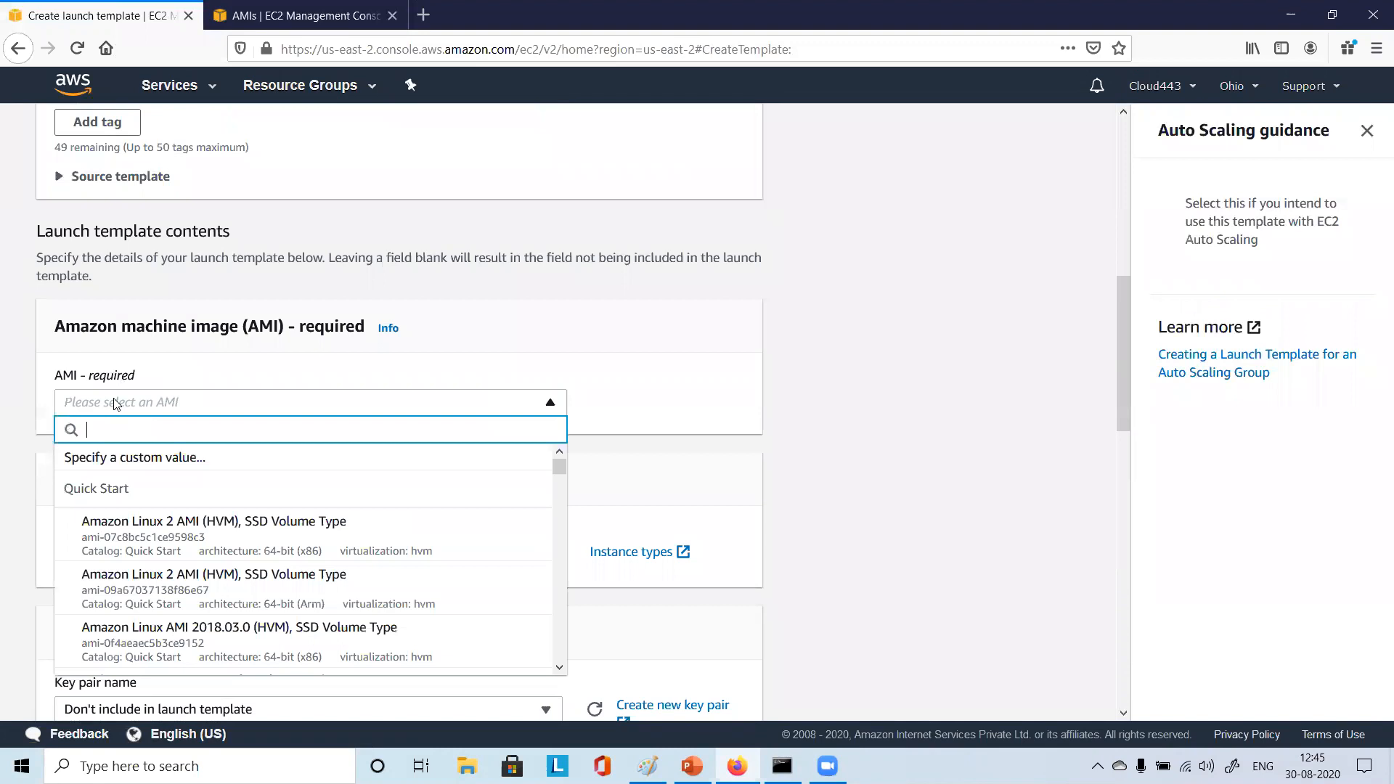
scroll(881, 285, "up", 1)
scroll(881, 285, "down", 4)
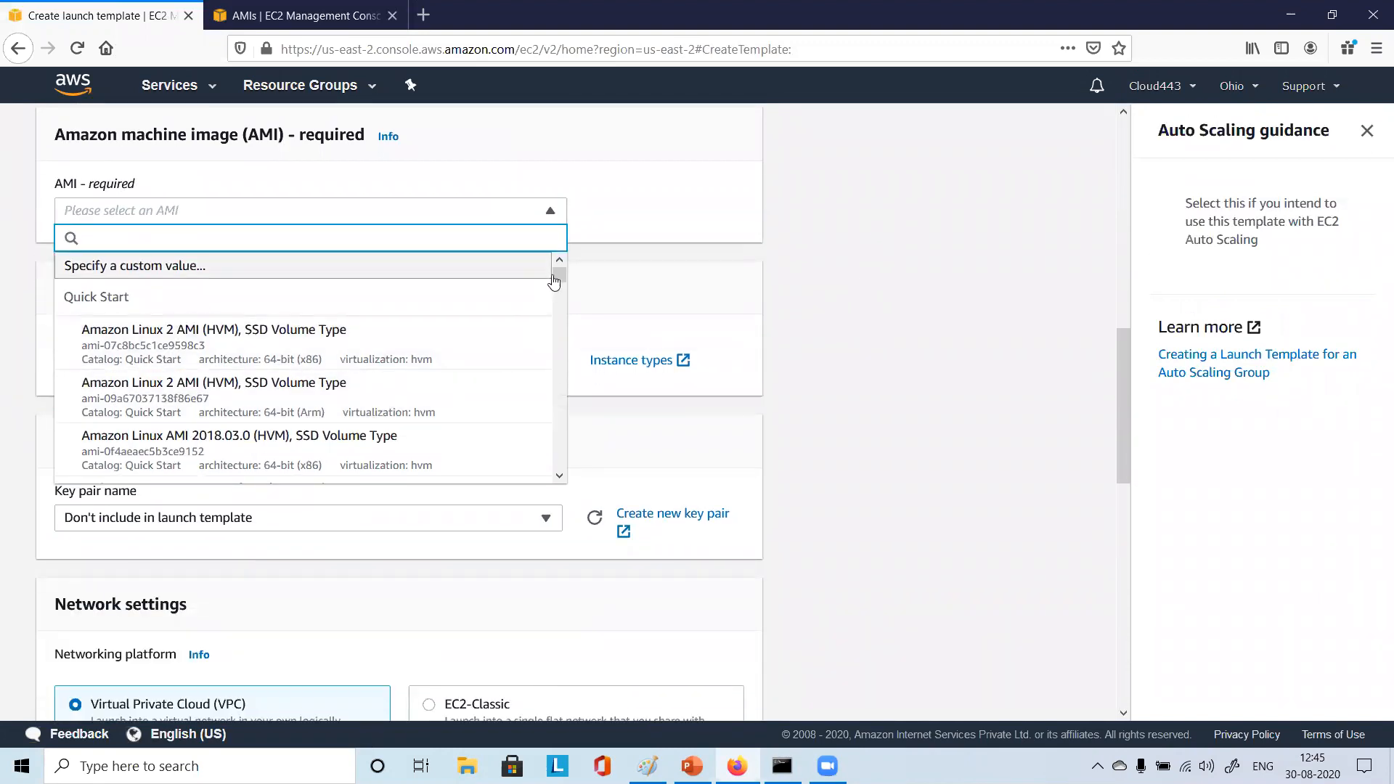
mouse_move(557, 271)
left_mouse_down()
mouse_move(566, 457)
mouse_move(553, 254)
left_mouse_up()
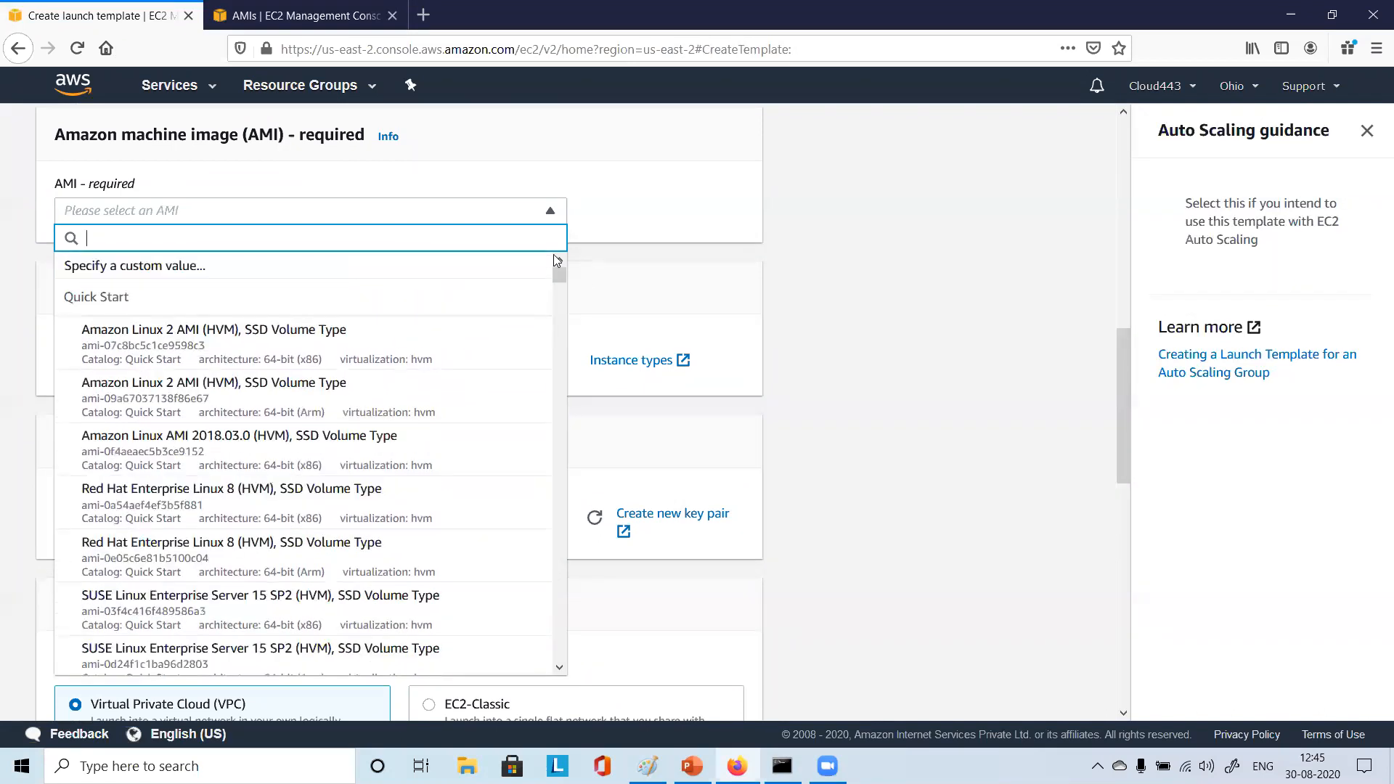
left_click(857, 310)
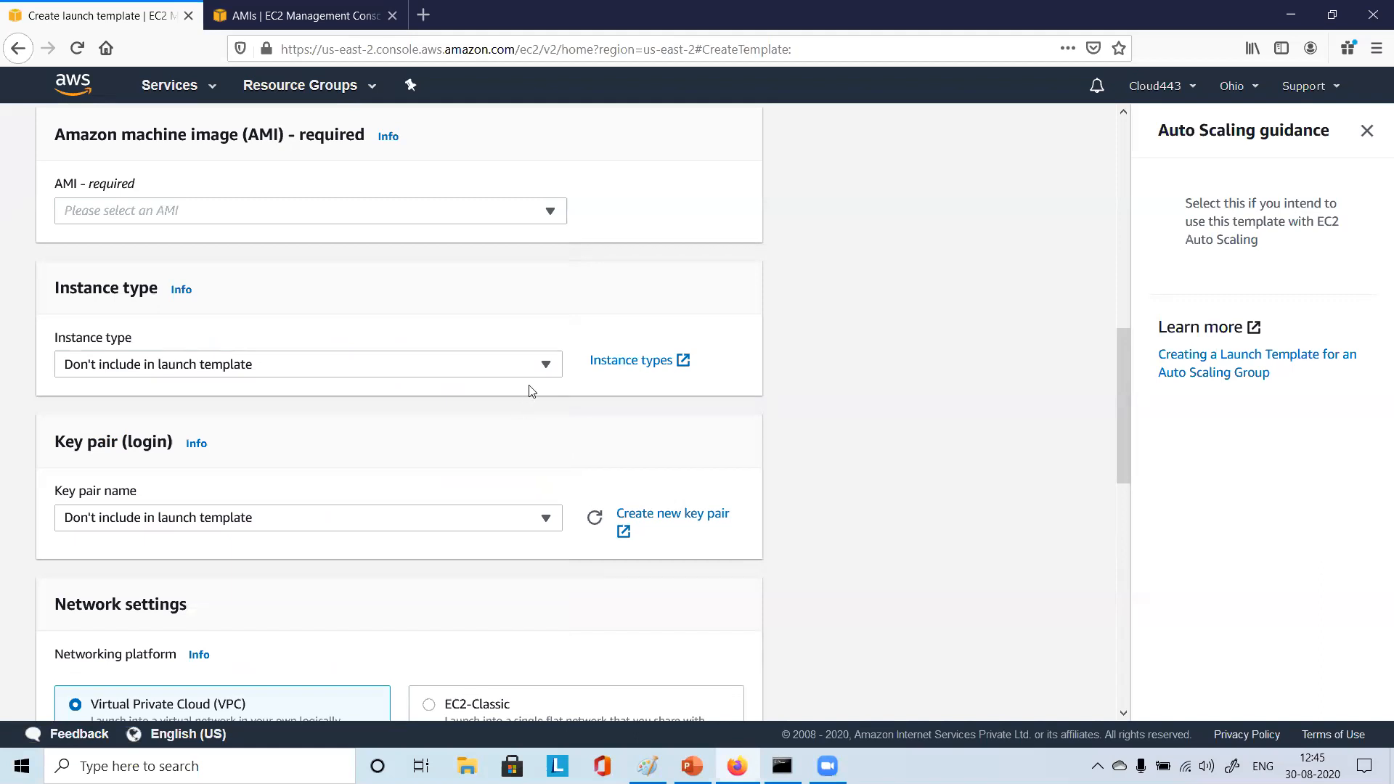
Check which key pairs are available for the launch template without selecting one
scroll(529, 390, "down", 3)
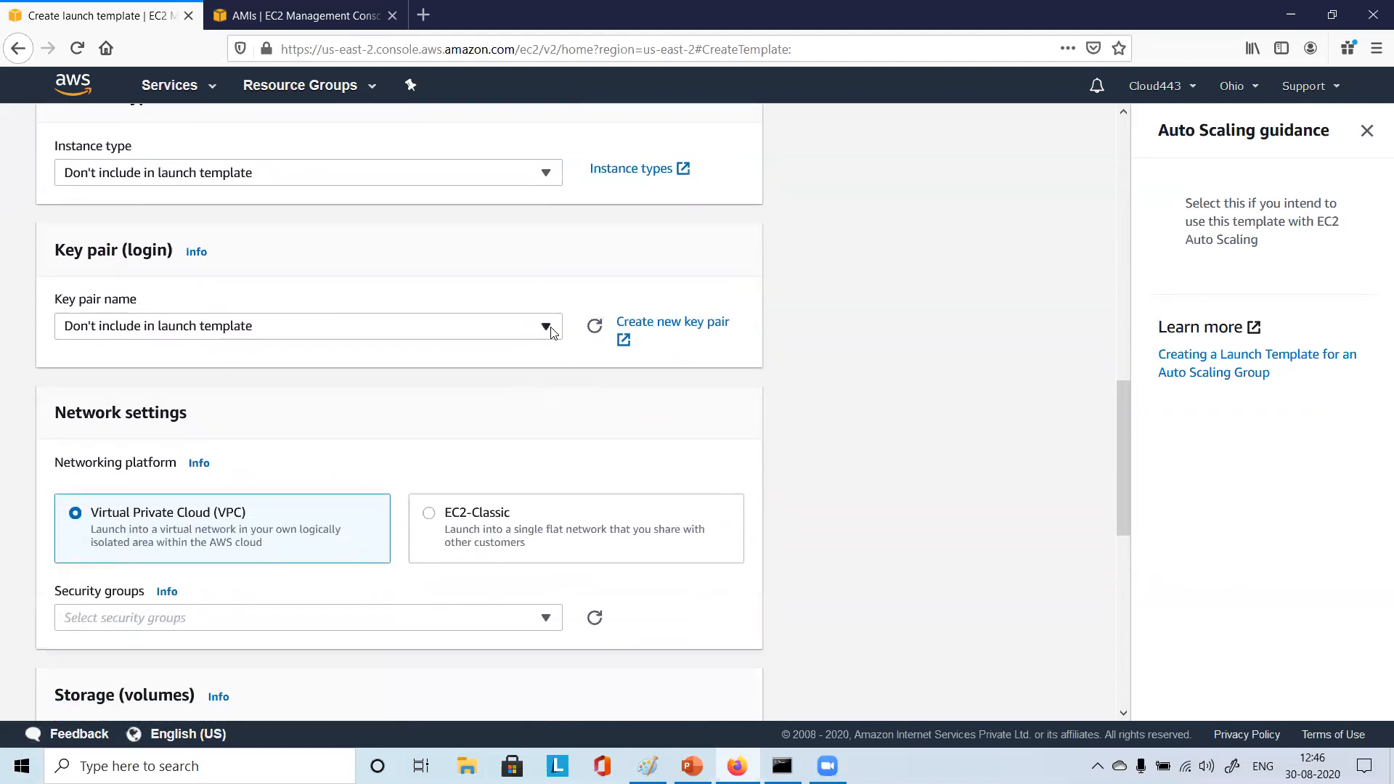
left_click(545, 328)
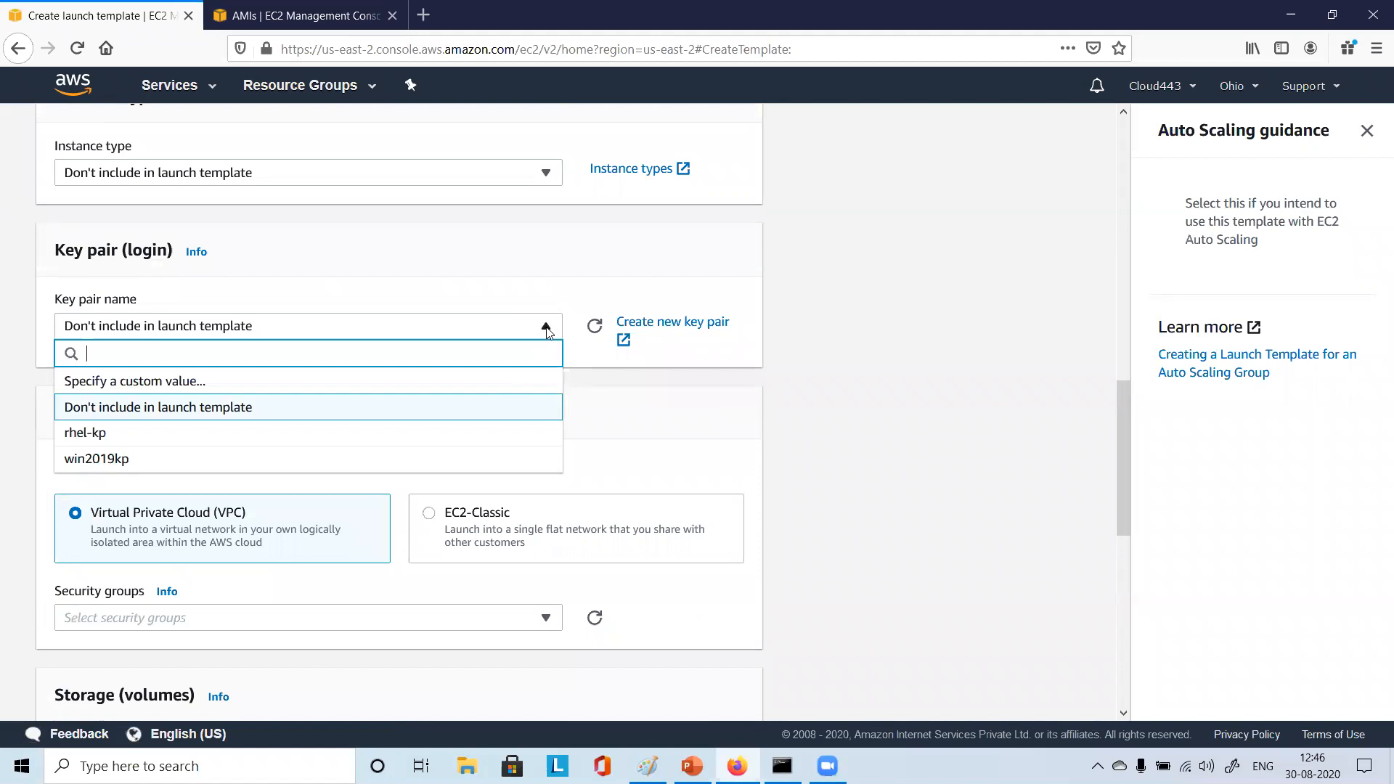
left_click(546, 328)
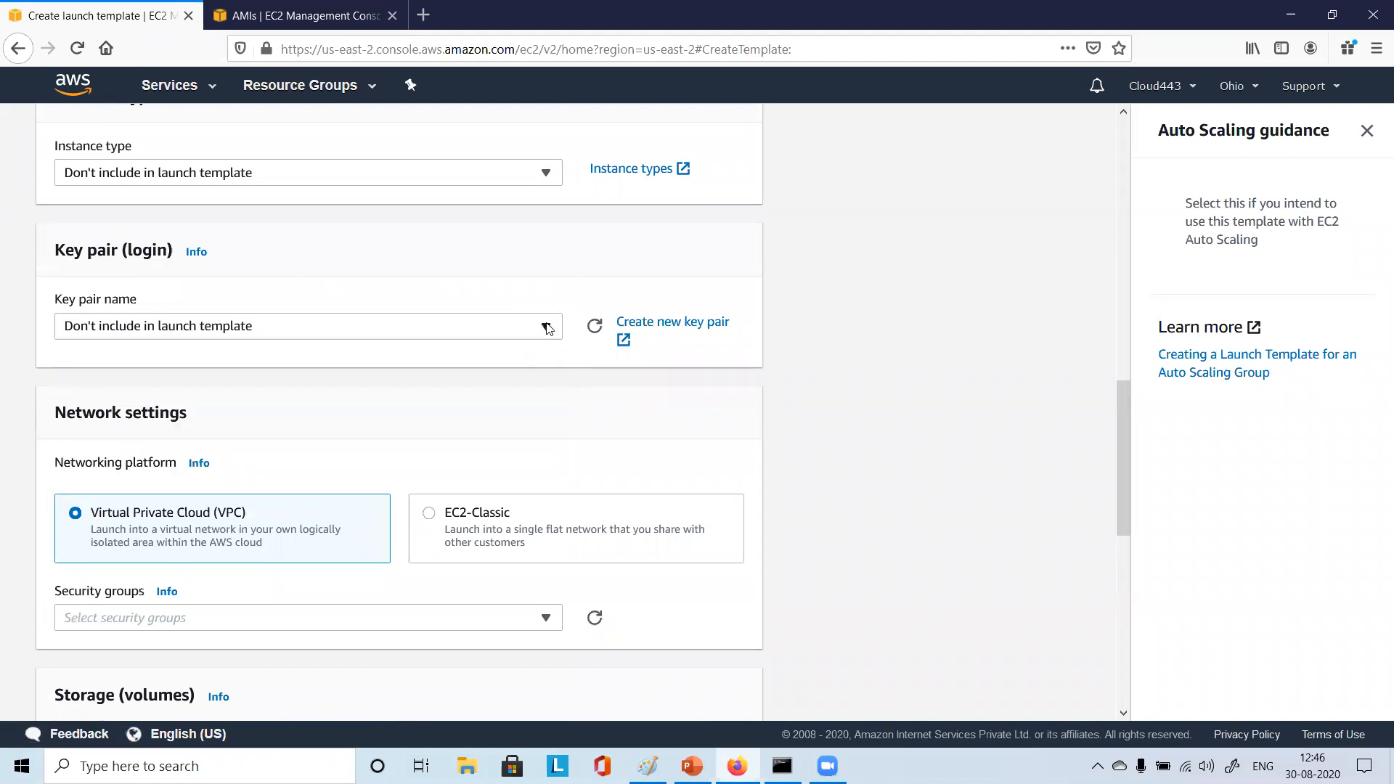
scroll(399, 336, "up", 4)
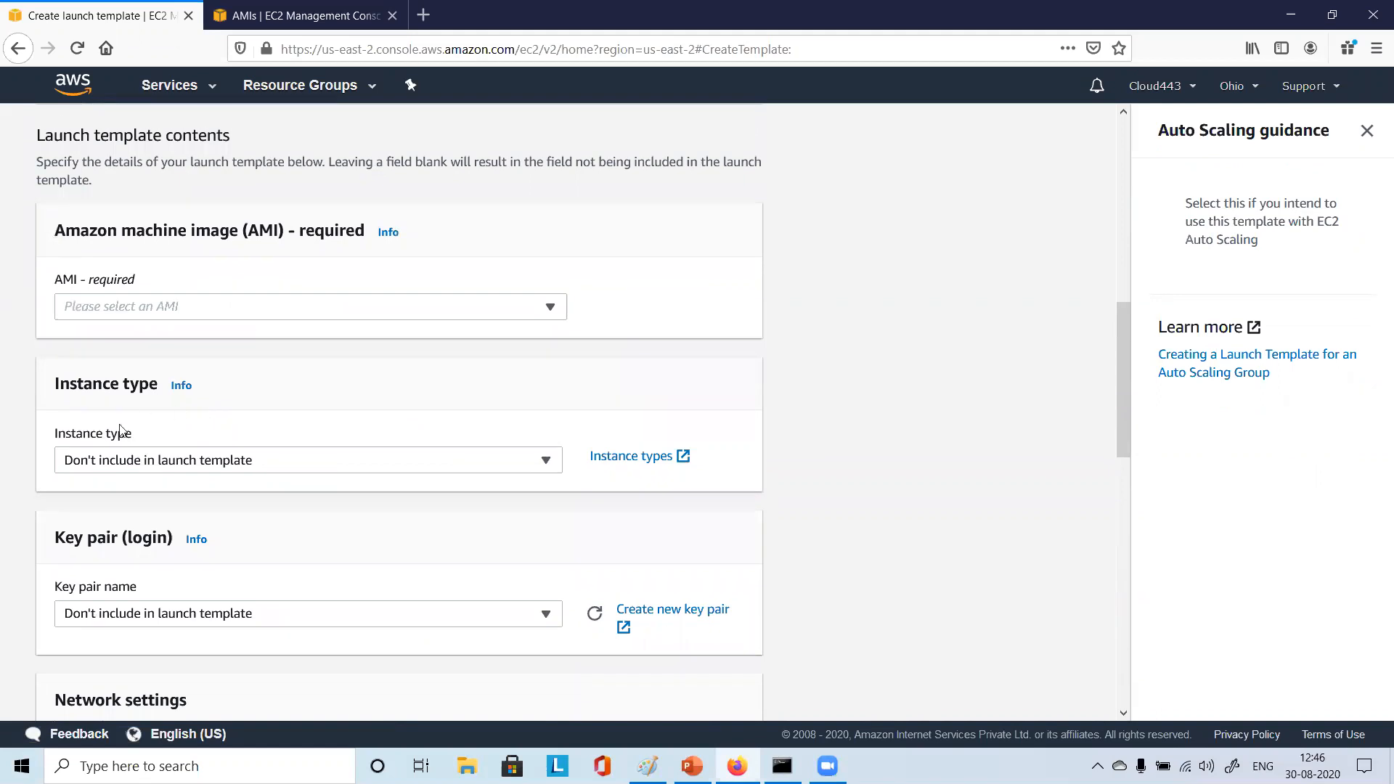
Set the AMI to "Specify a custom value..." and look through the image list for entries under My AMIs
left_click(151, 305)
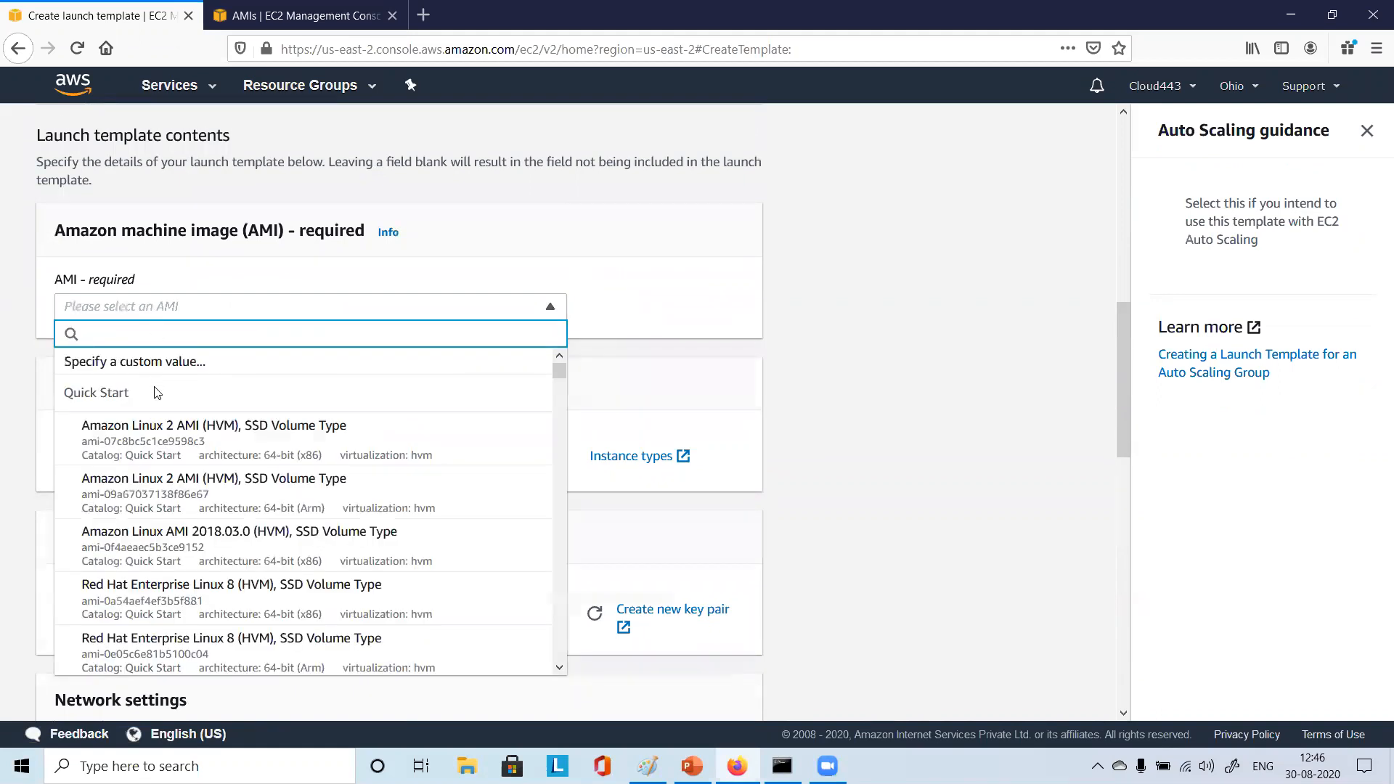
left_click(160, 363)
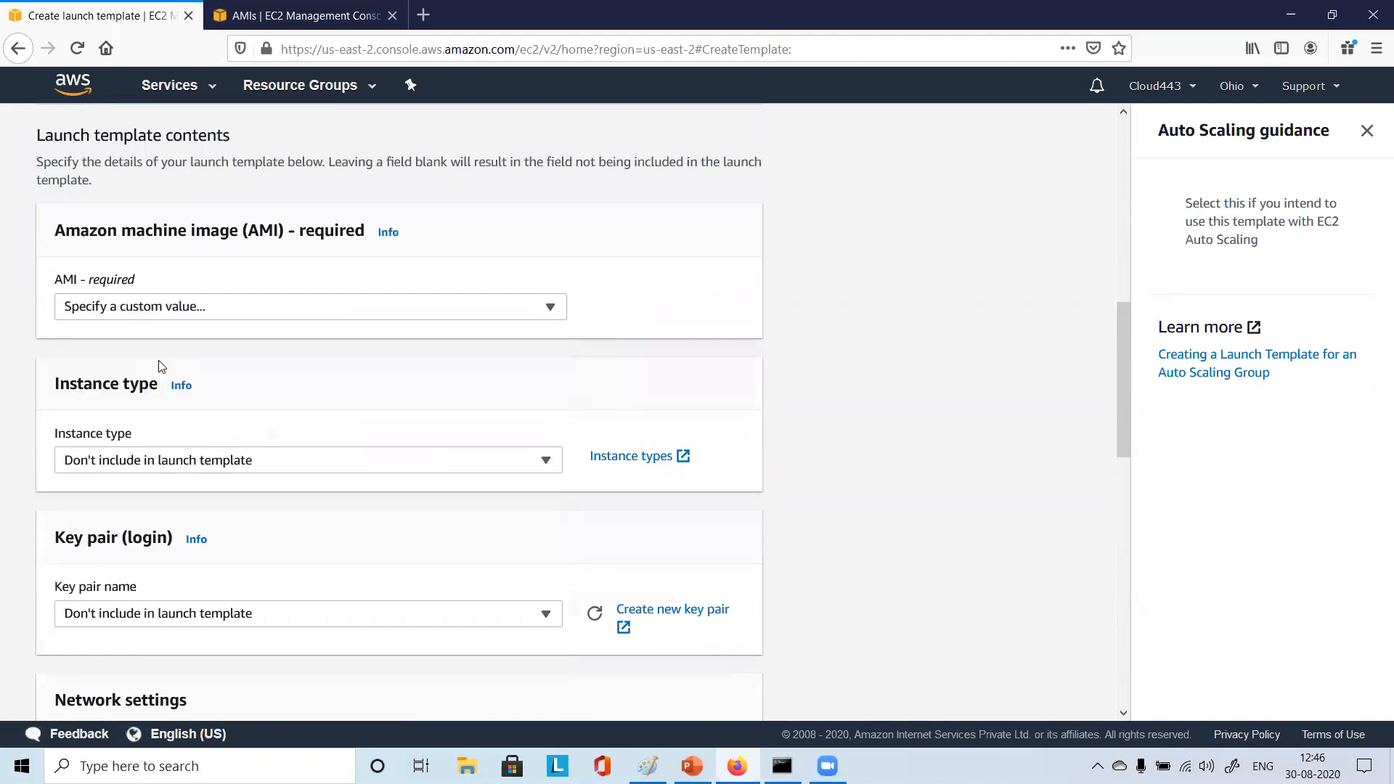
left_click(174, 306)
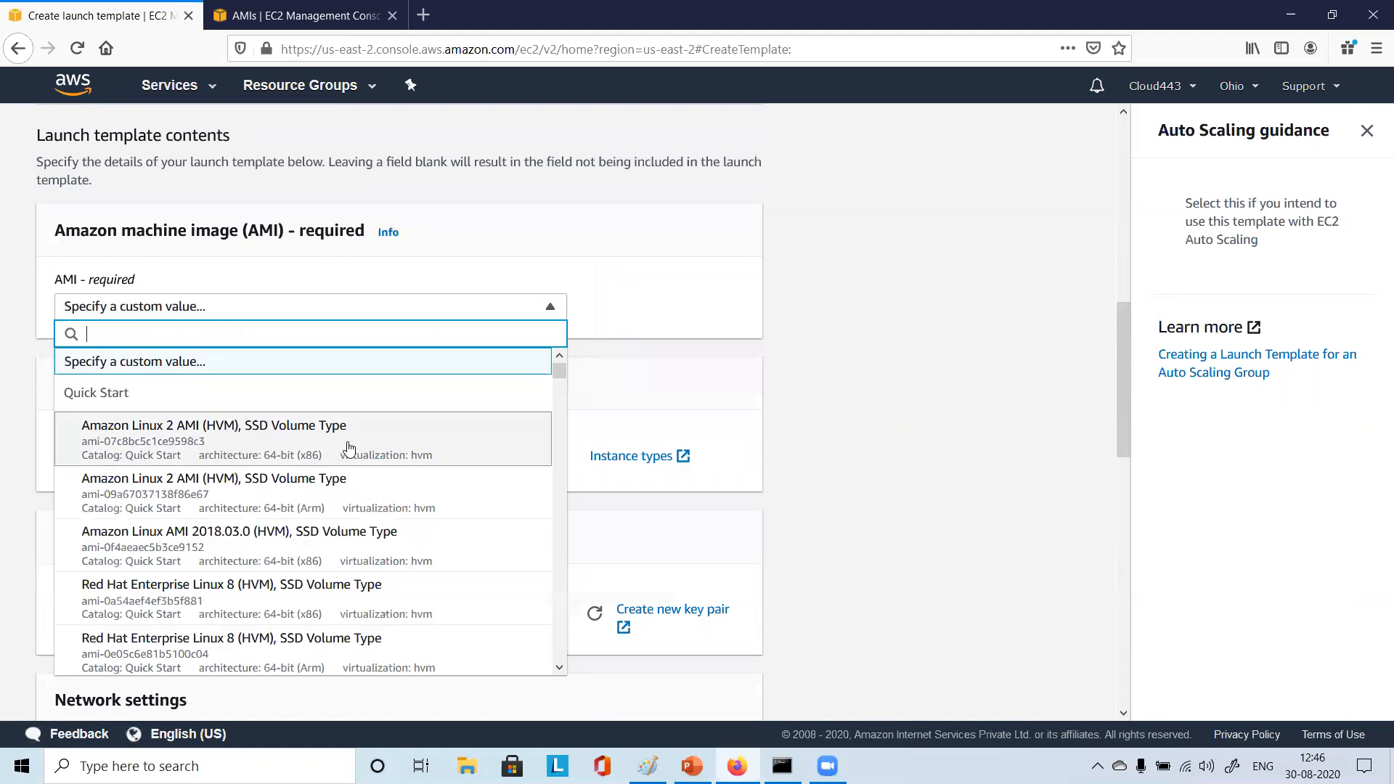
scroll(348, 448, "down", 7)
scroll(349, 448, "down", 10)
scroll(349, 448, "down", 12)
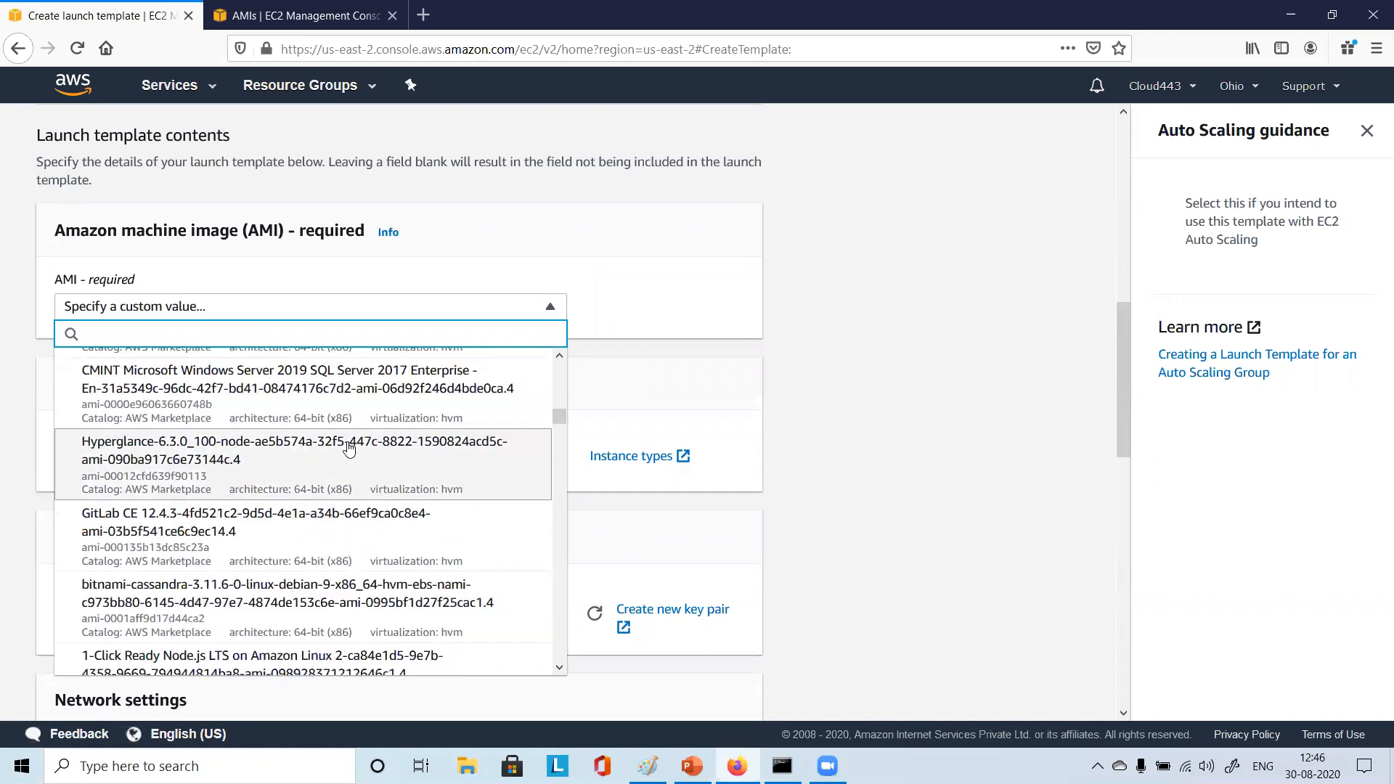
scroll(348, 448, "up", 4)
scroll(348, 448, "up", 3)
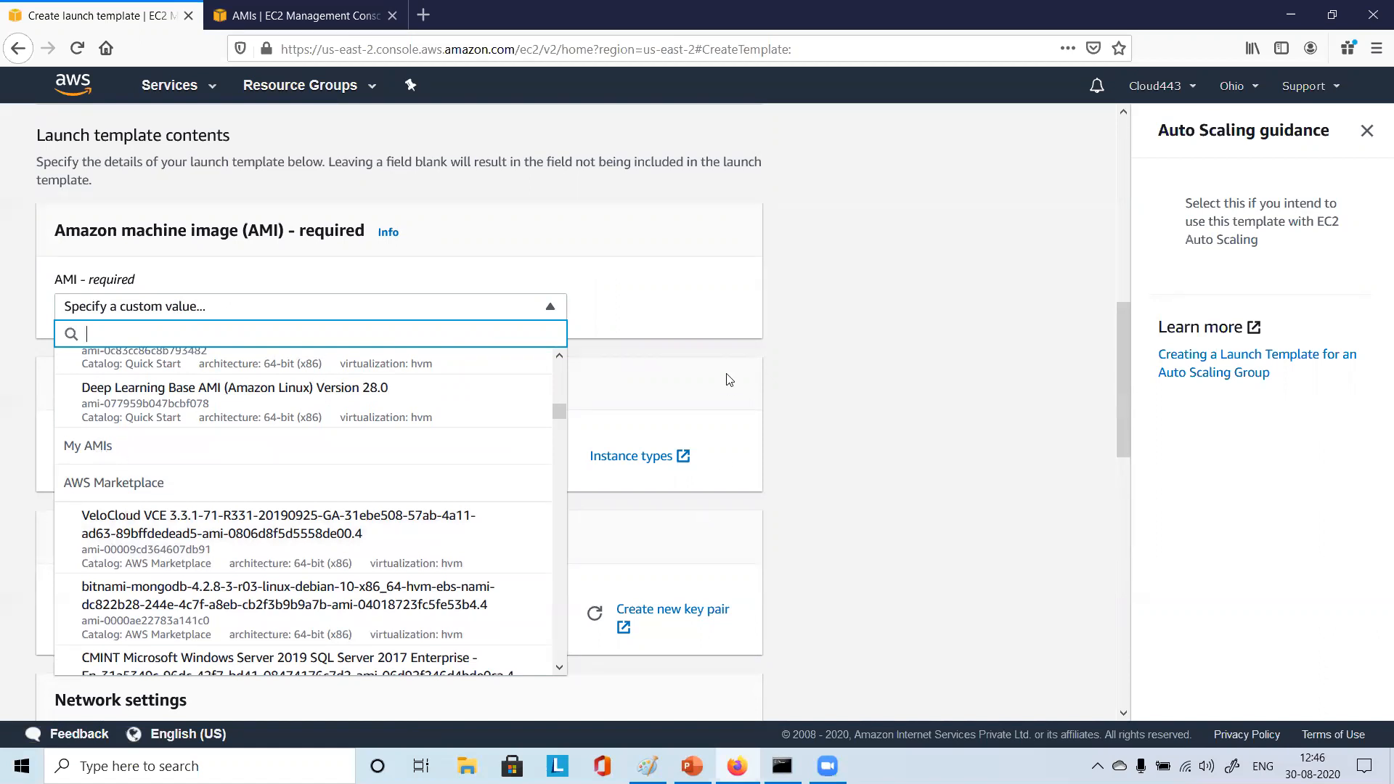
left_click(858, 356)
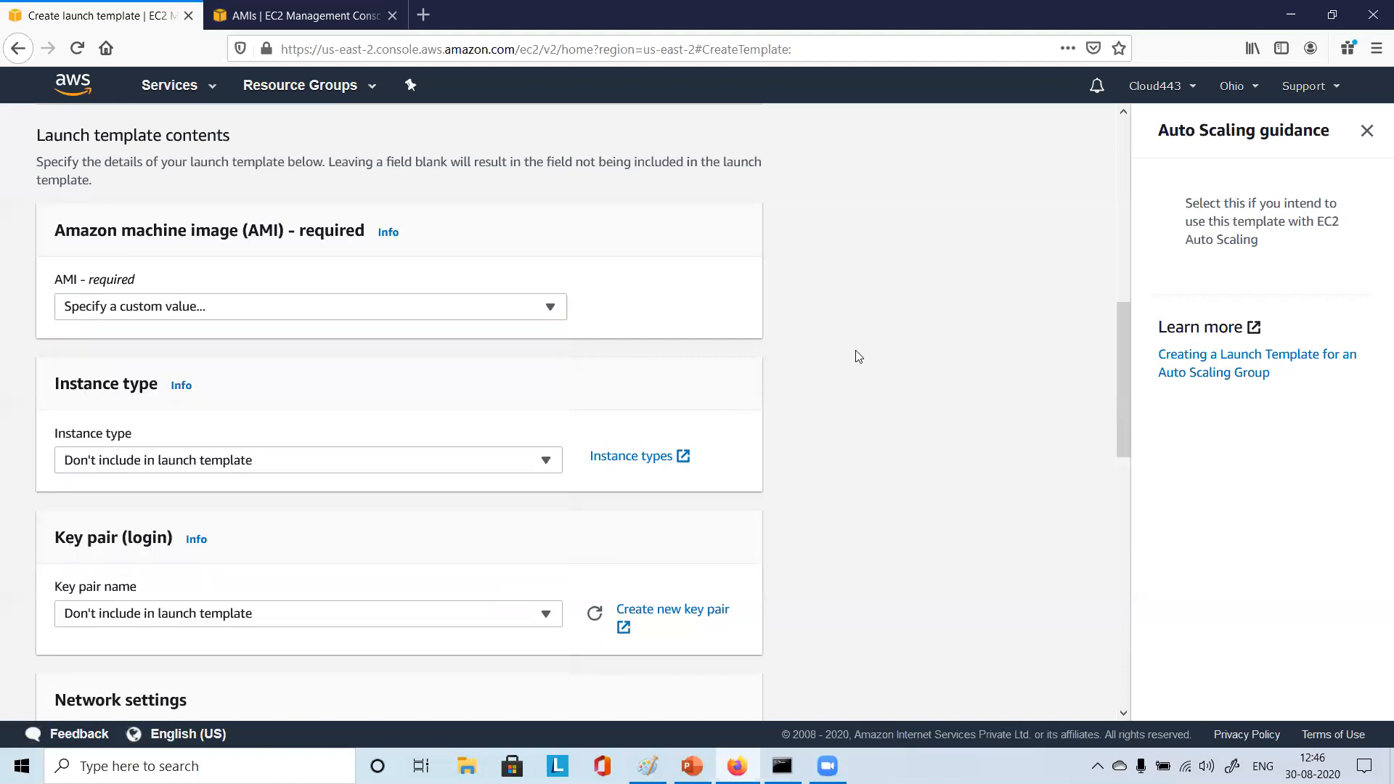
Review the template's name, description and tags, and copy the launch template name mytemplate1
scroll(813, 363, "up", 9)
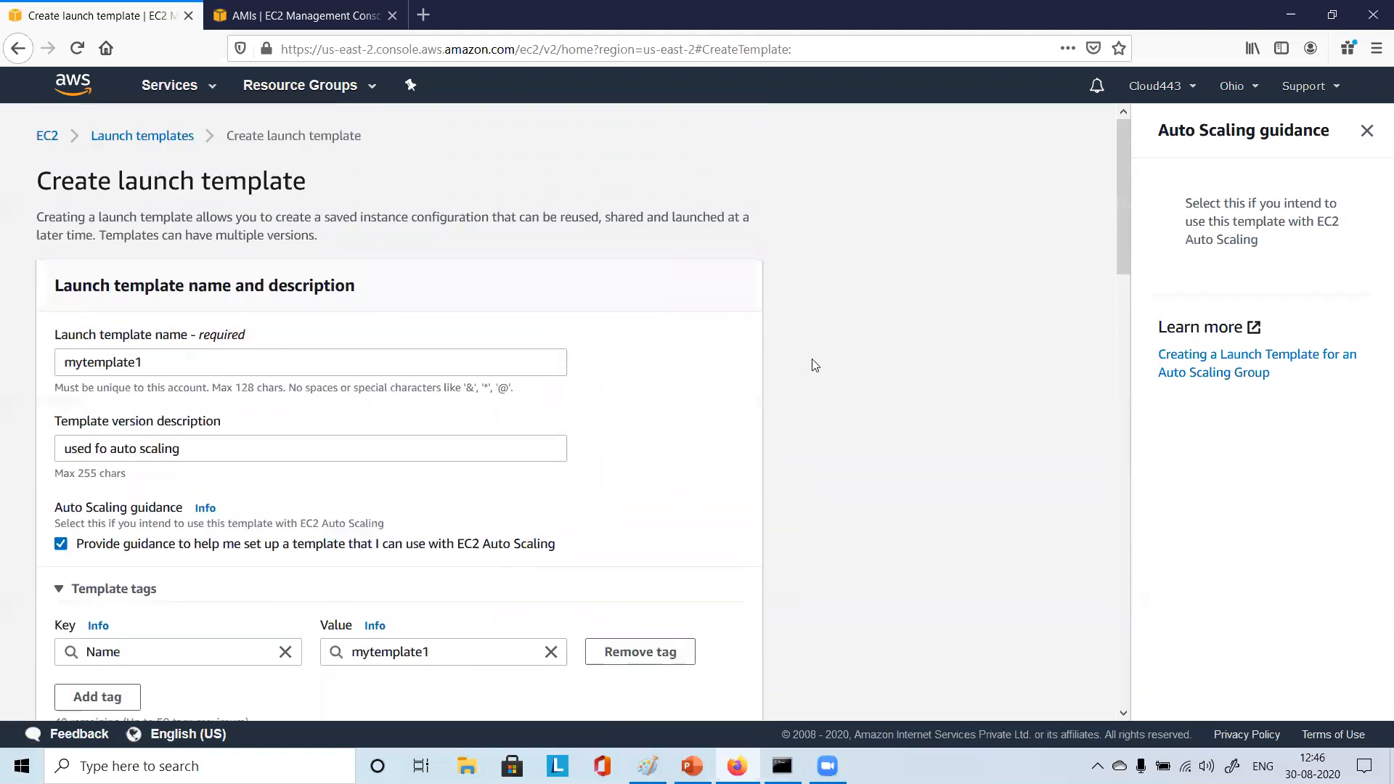
scroll(264, 471, "down", 3)
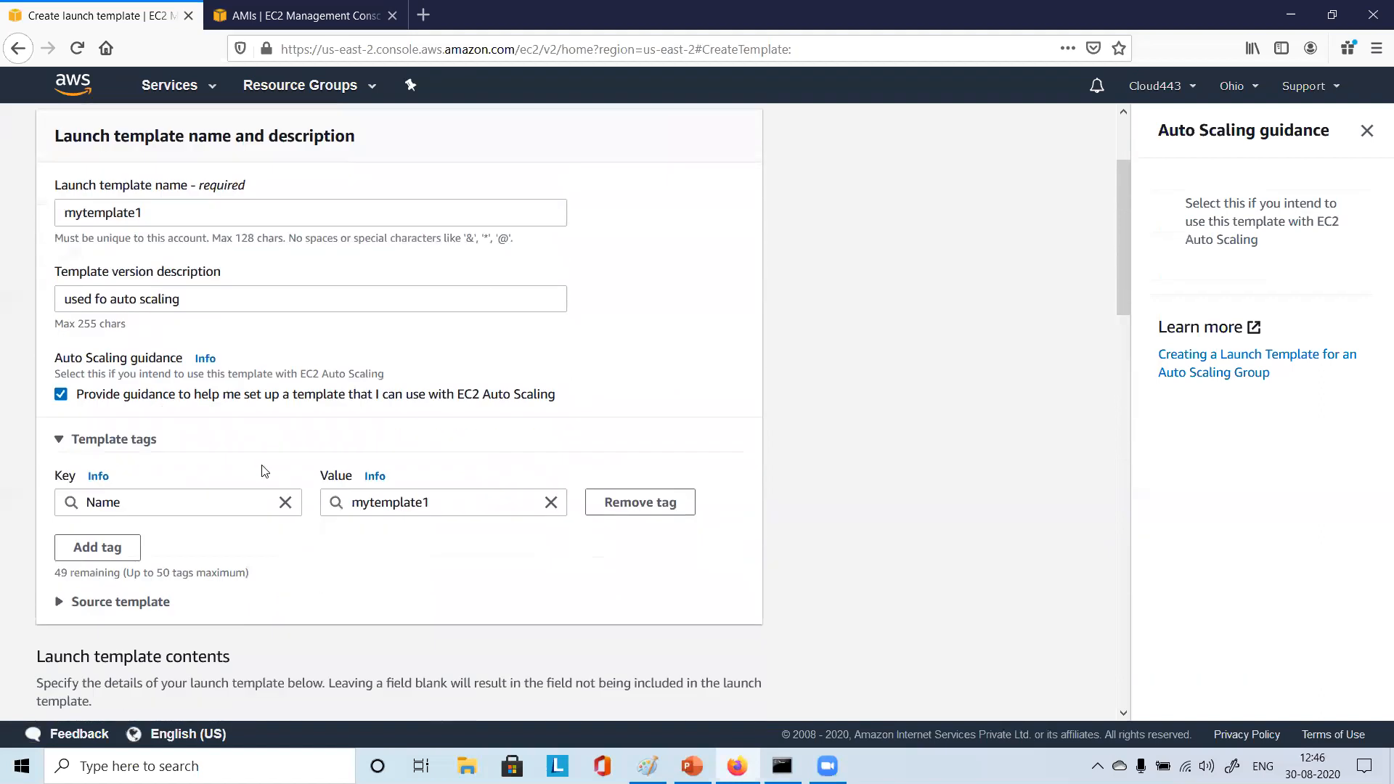
scroll(263, 465, "down", 1)
scroll(263, 465, "up", 5)
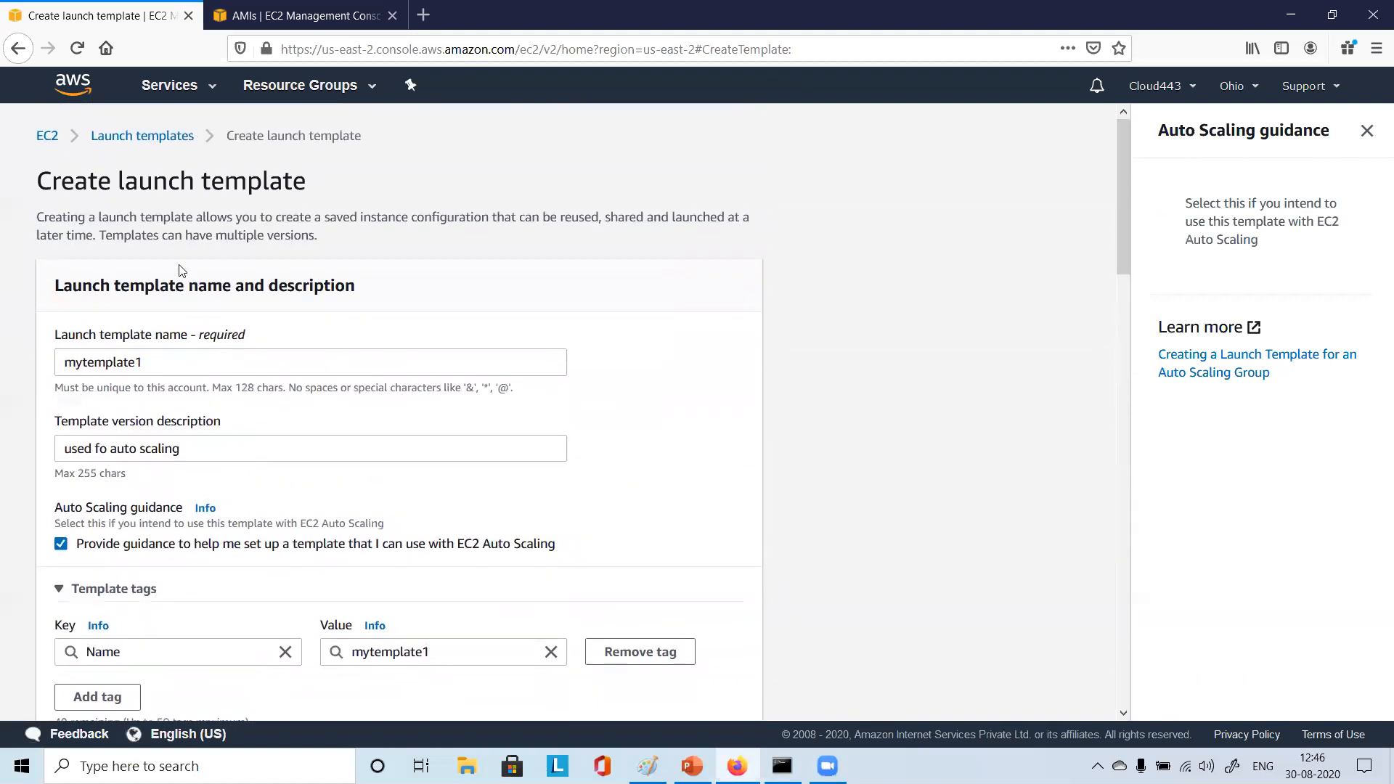
left_click(112, 367)
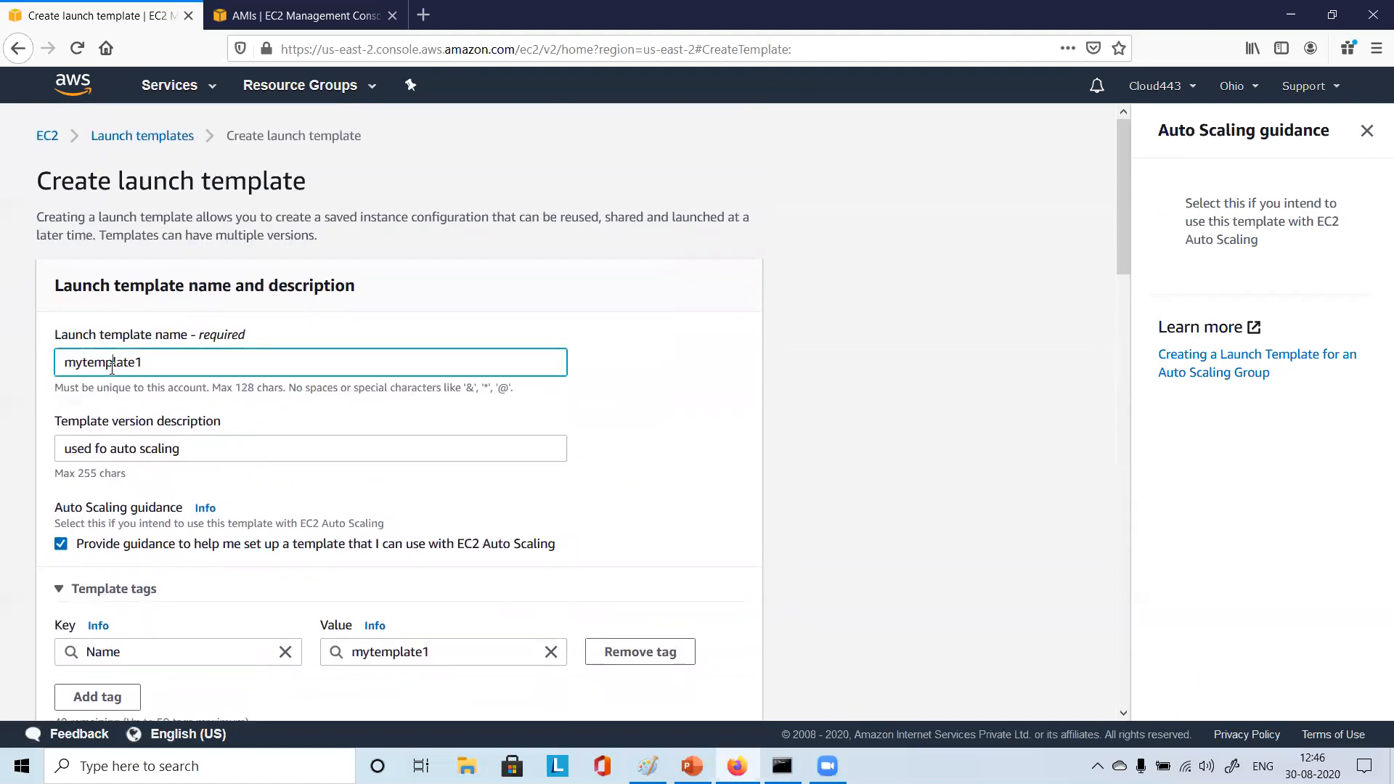
double_click(112, 367)
key("ctrl+c")
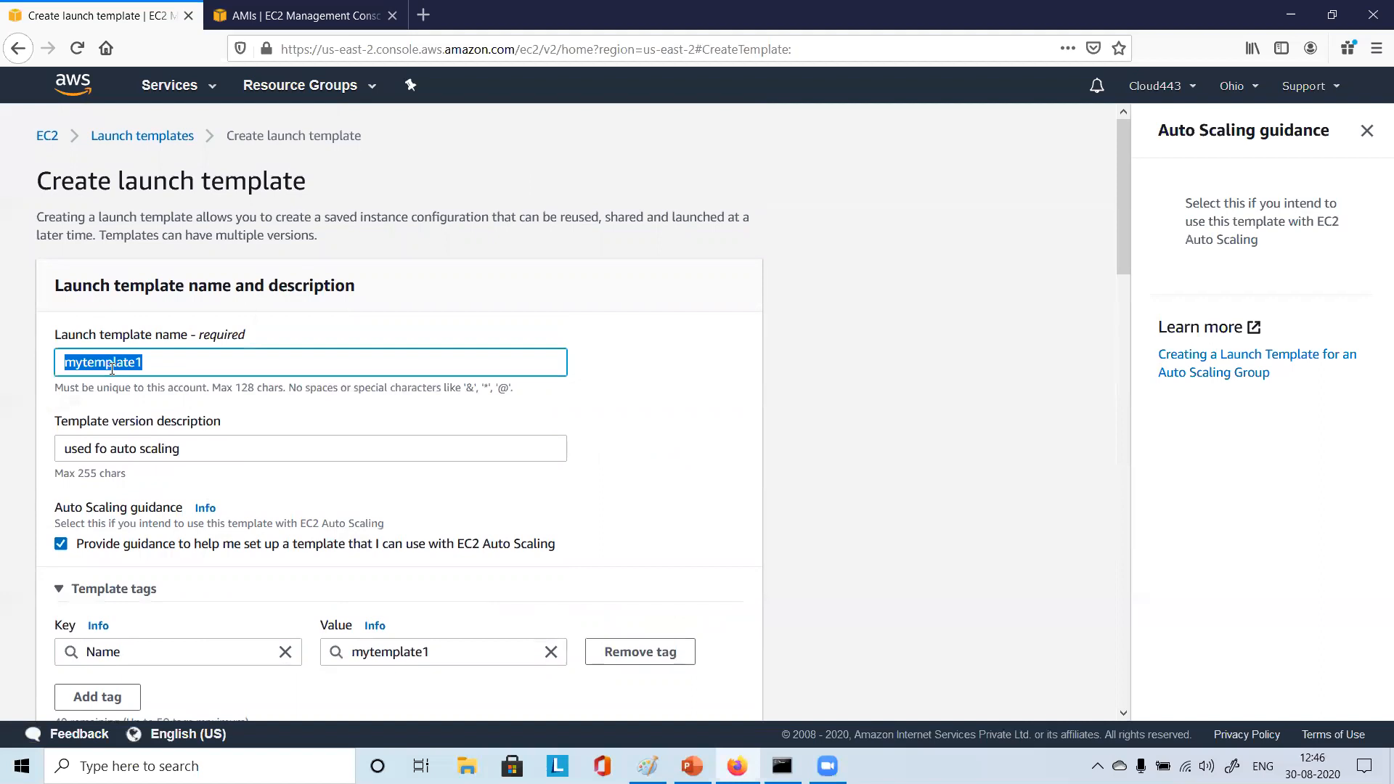
Abandon the current form, start a new launch template and name it mytemplate1
left_click(126, 137)
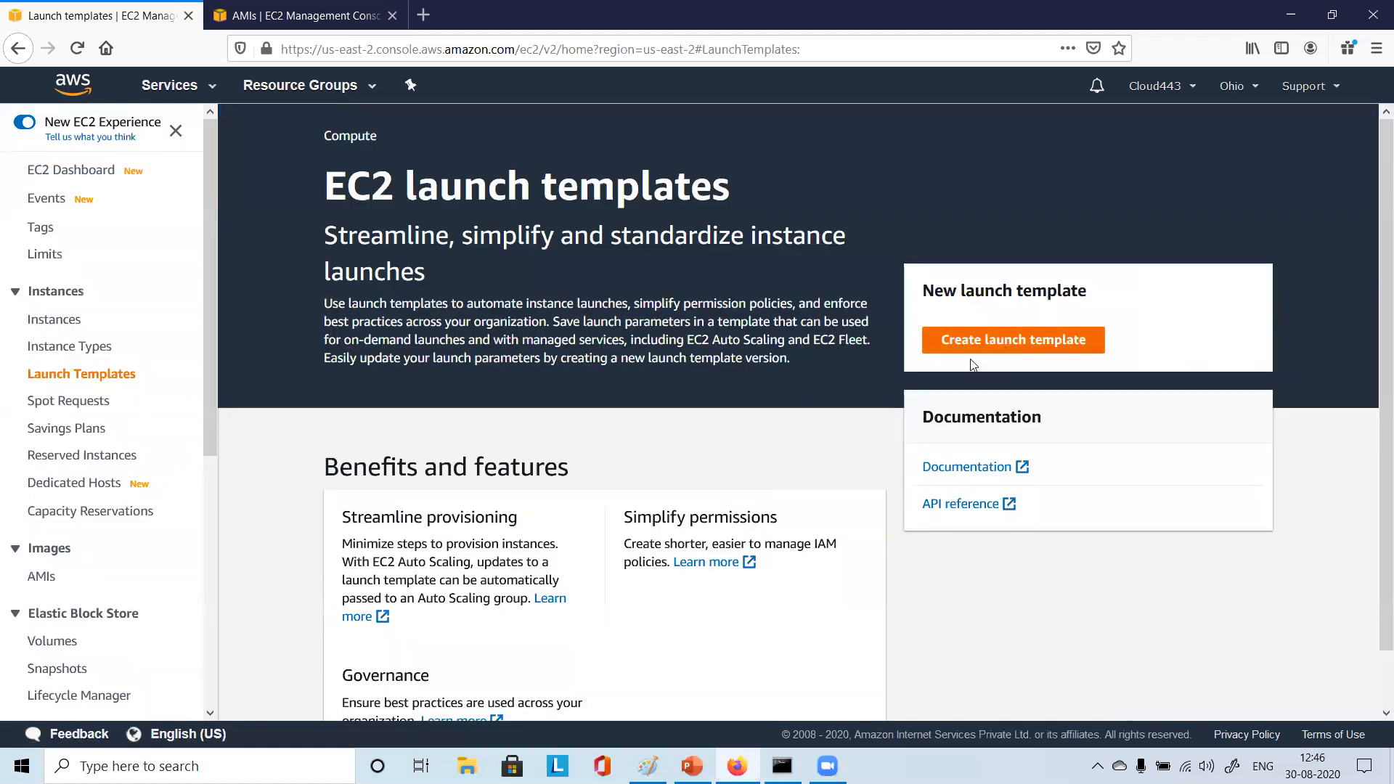
left_click(975, 342)
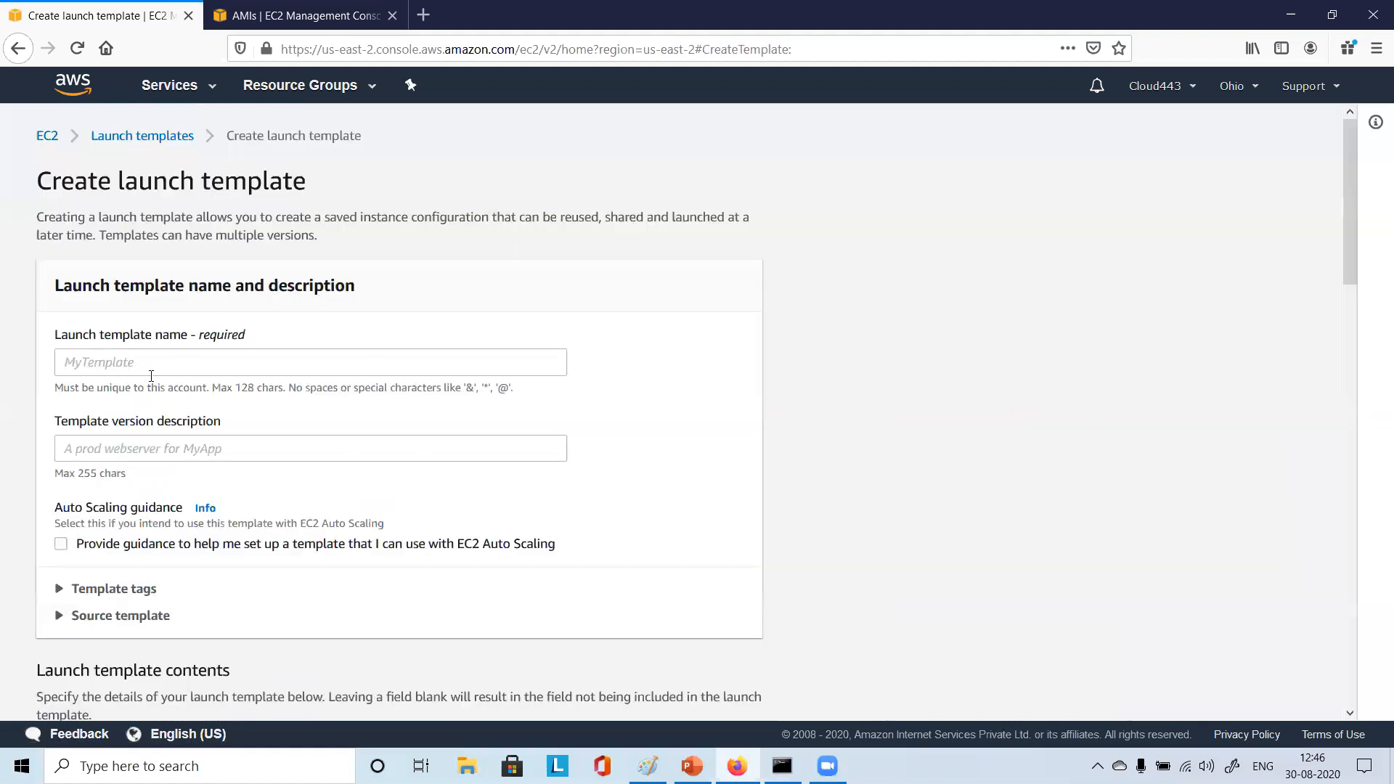
left_click(145, 357)
type("mytemplate1")
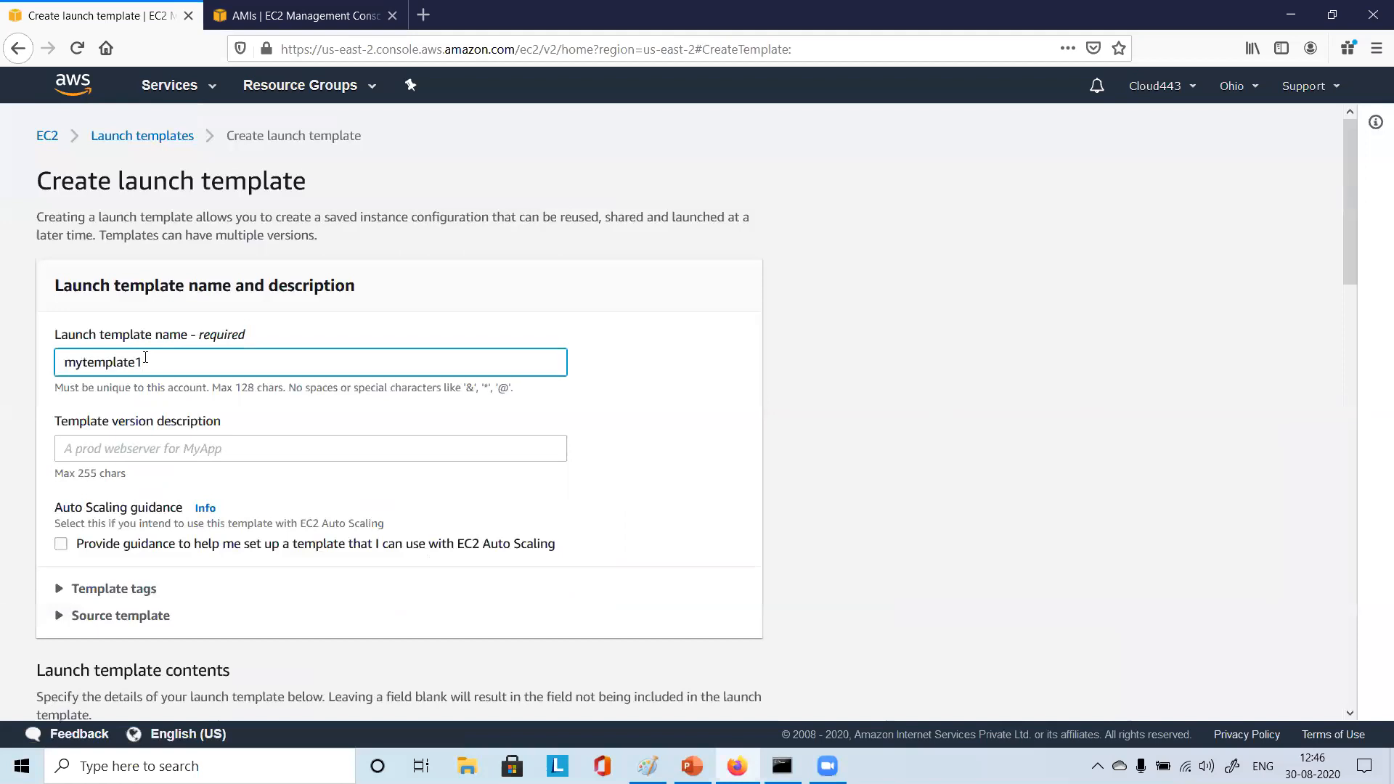
Set the template version description to mytemplate1.1
scroll(435, 454, "down", 3)
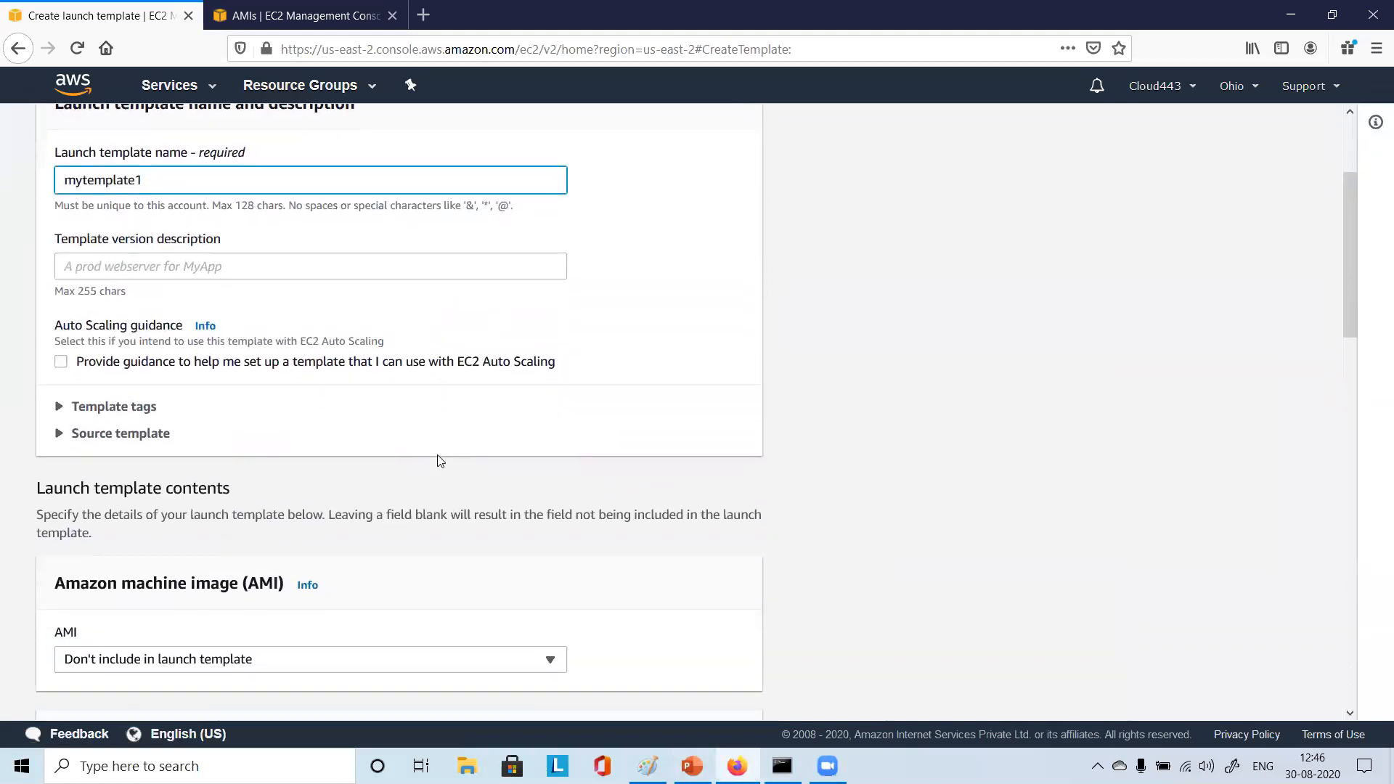
left_click(114, 257)
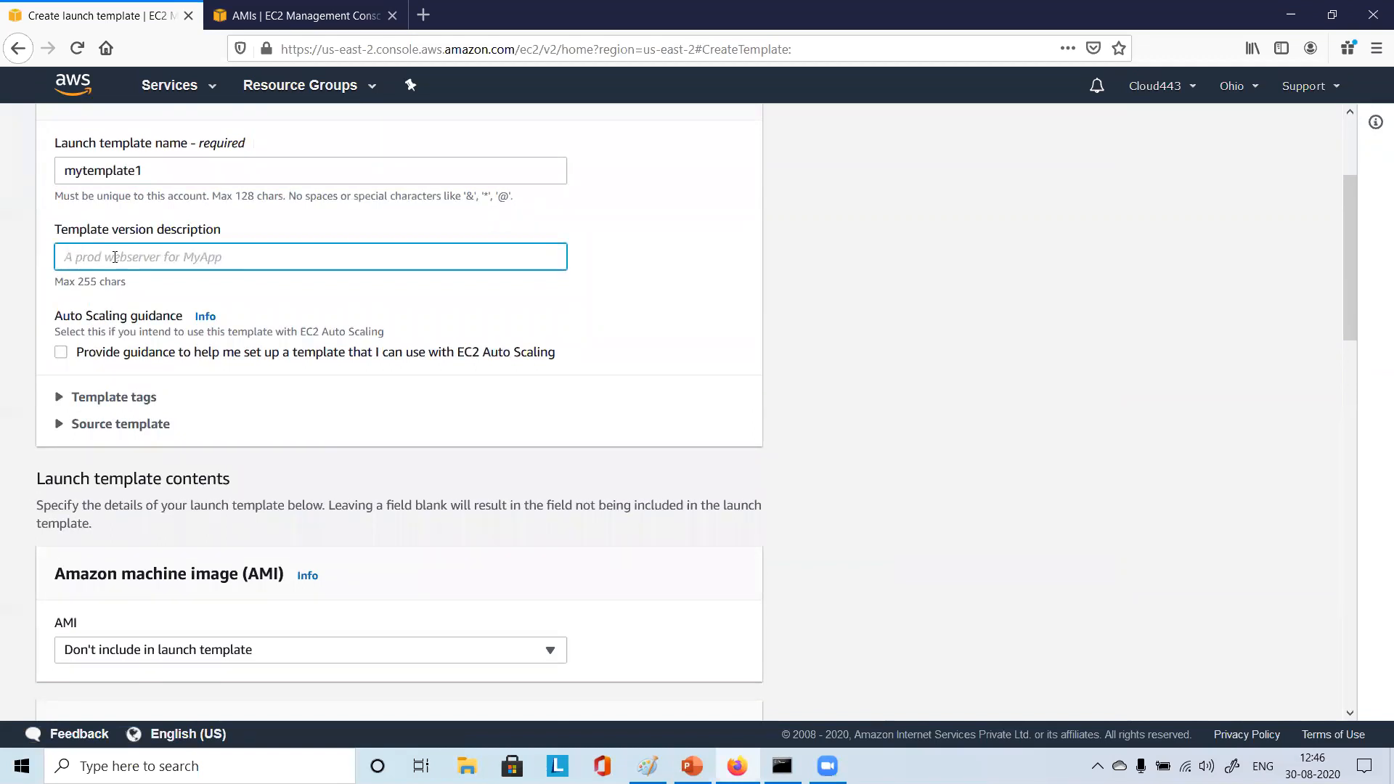
key("ctrl+v")
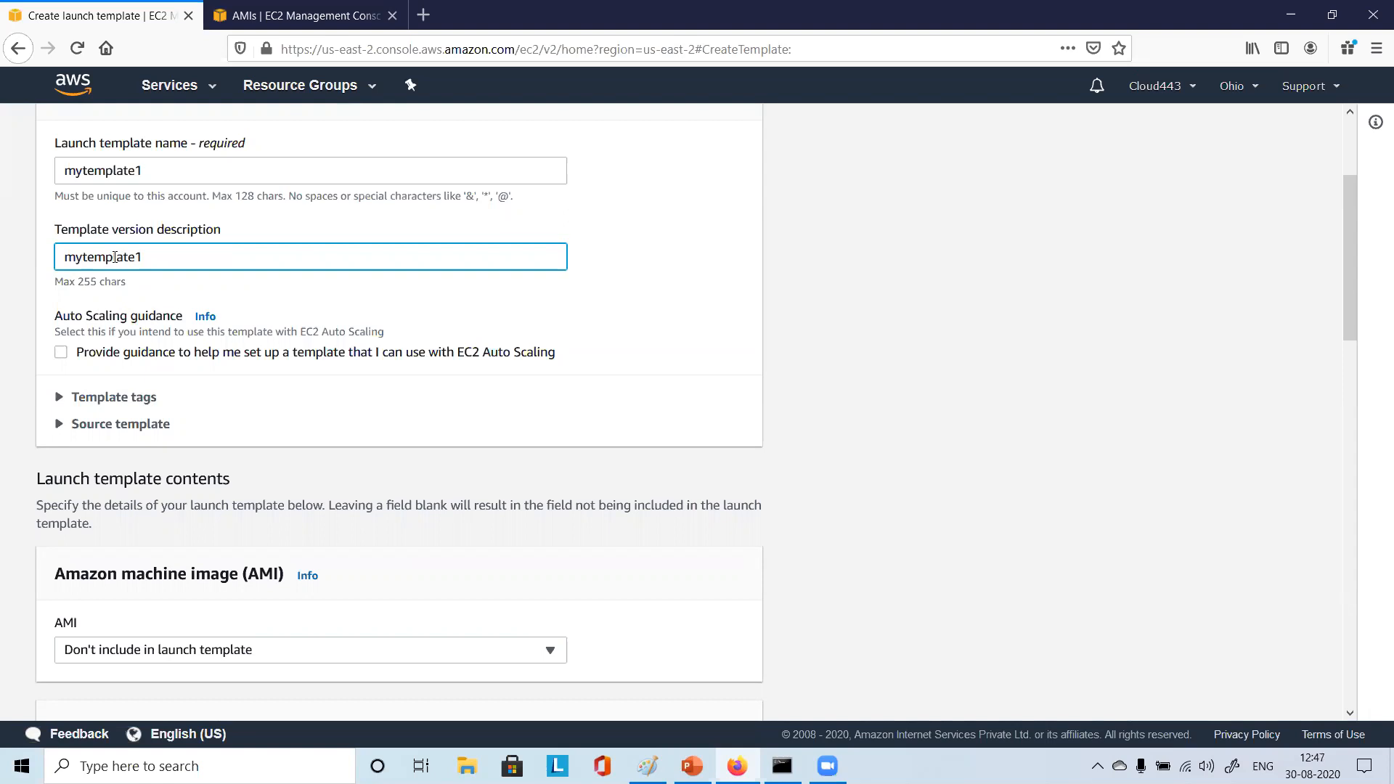
type(".1")
Switch the EC2 Auto Scaling guidance on and off to compare its effect on the AMI field, leaving it enabled
scroll(320, 383, "down", 2)
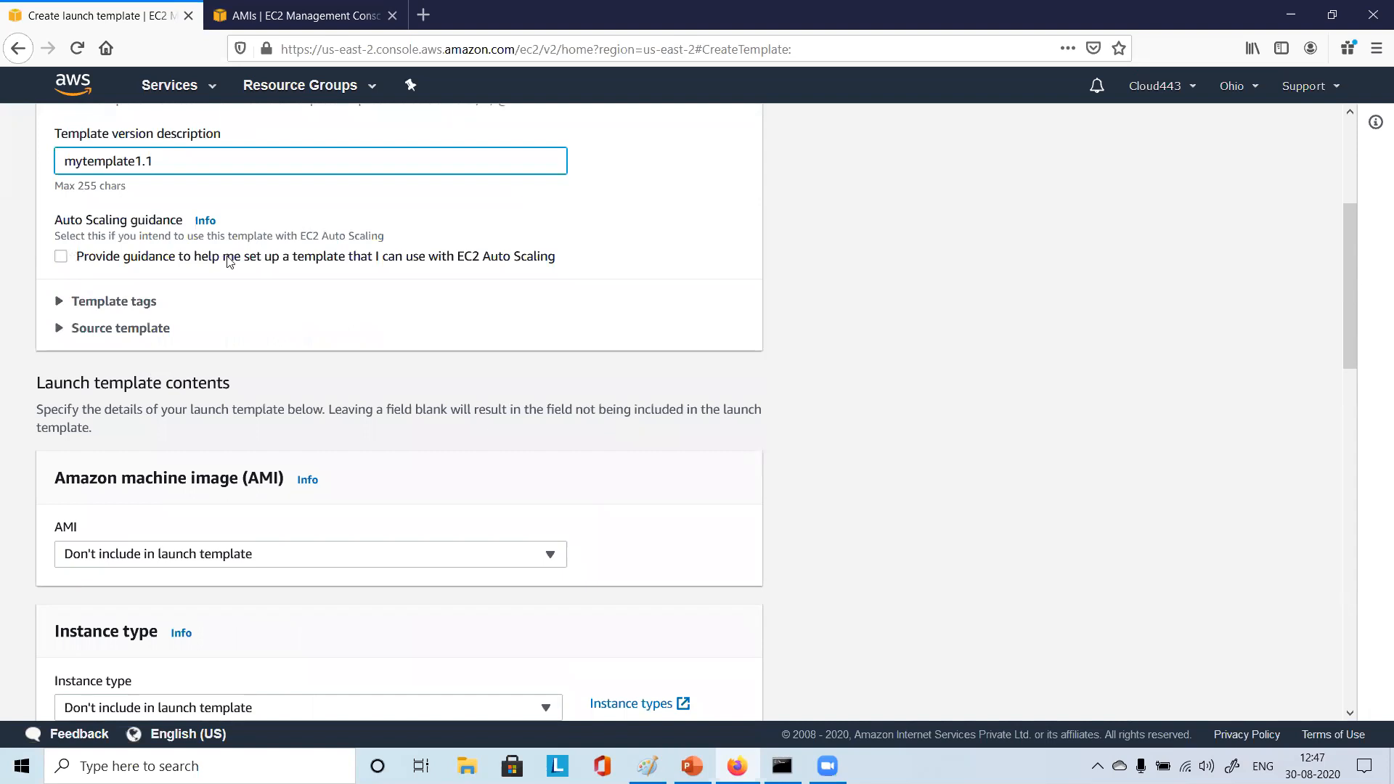
left_click(61, 257)
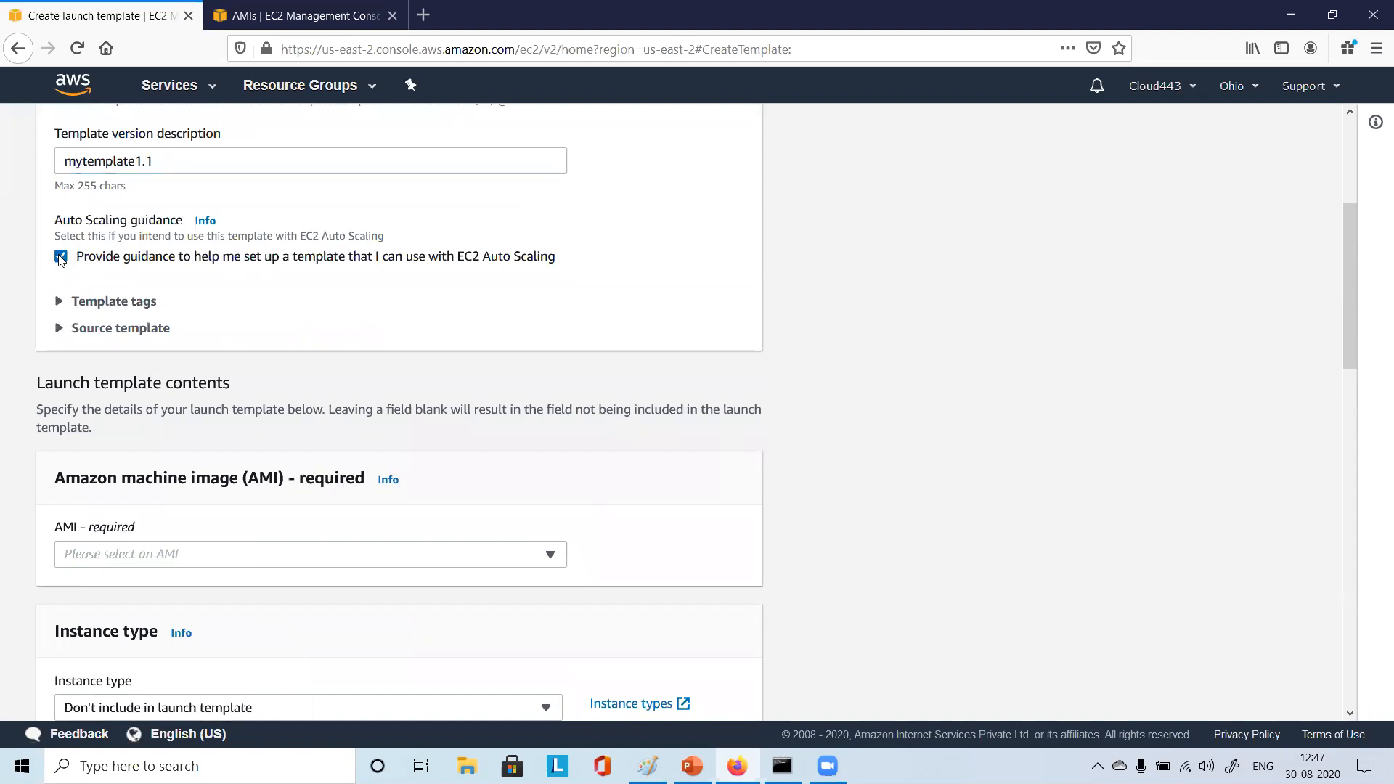
left_click(61, 258)
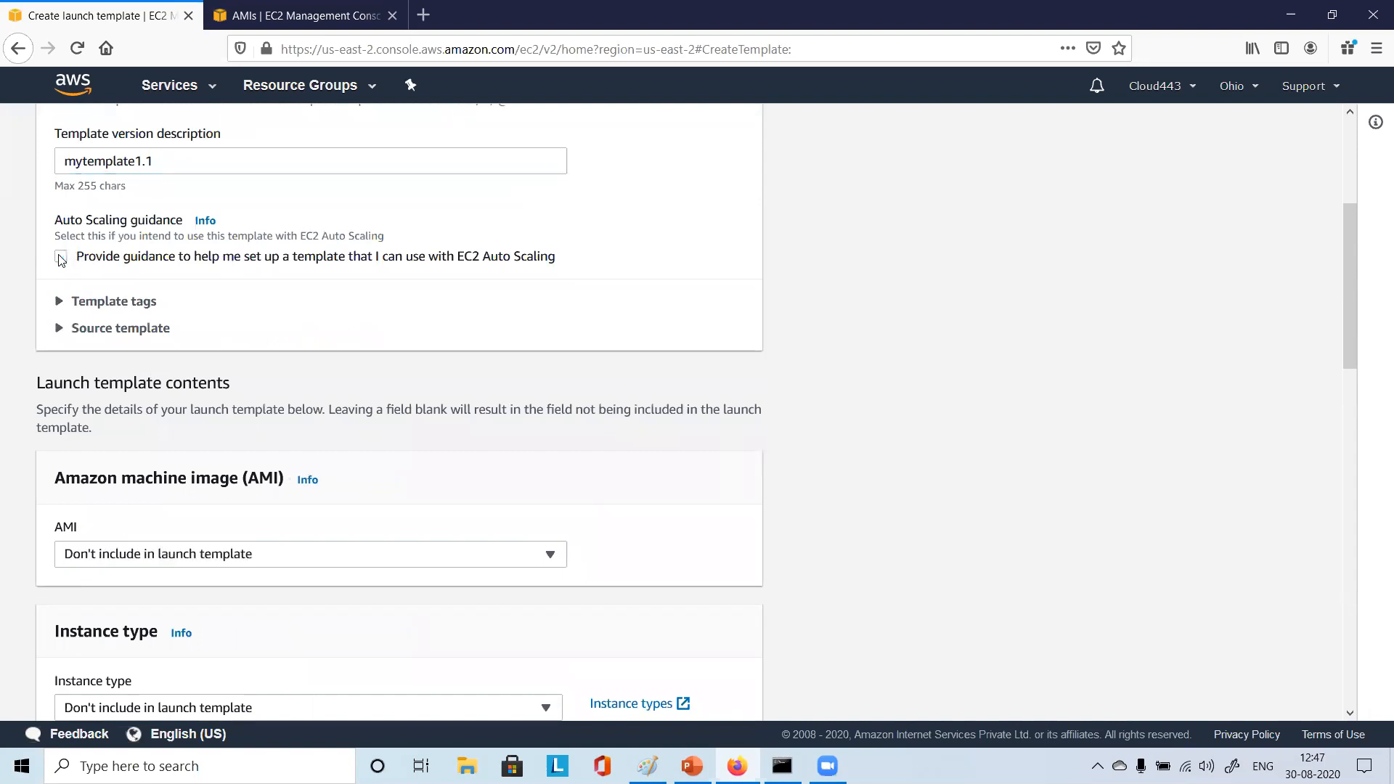
left_click(61, 257)
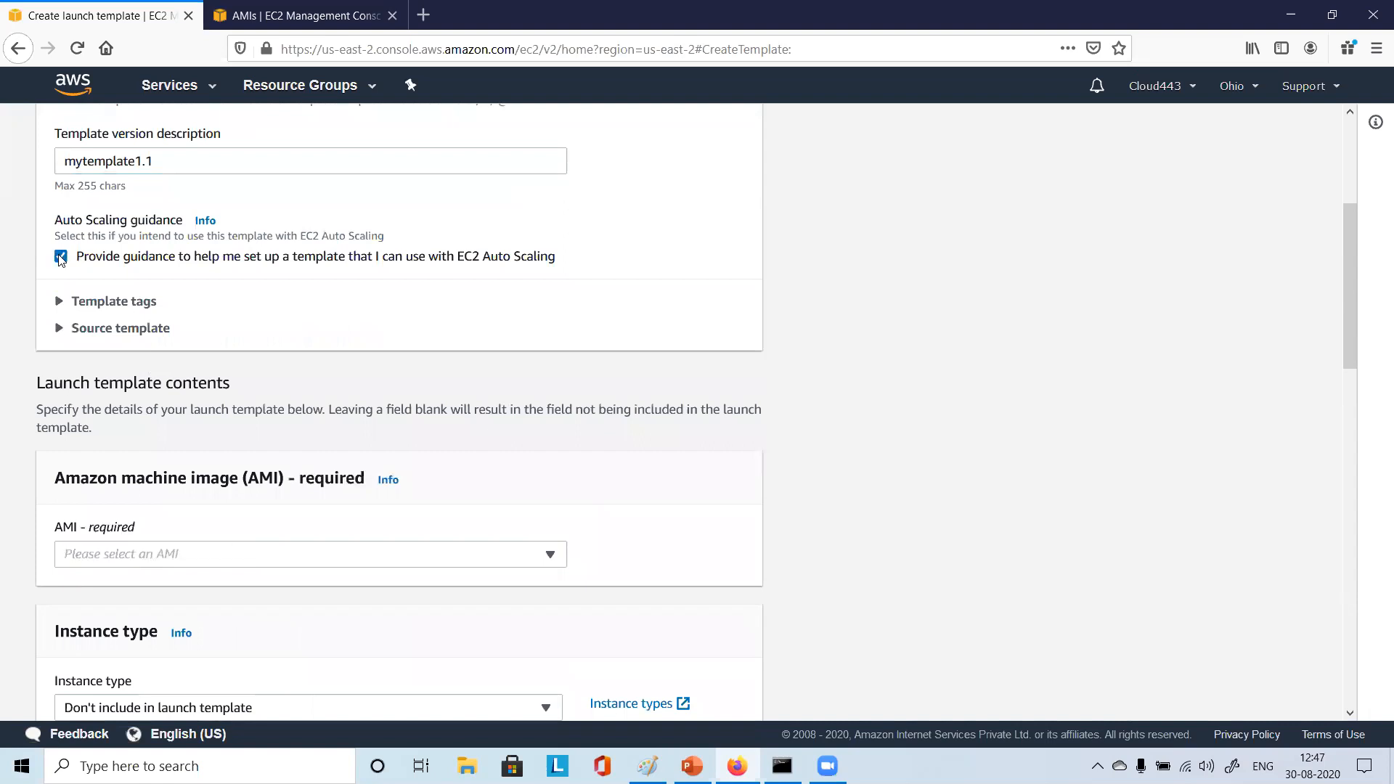
left_click(61, 258)
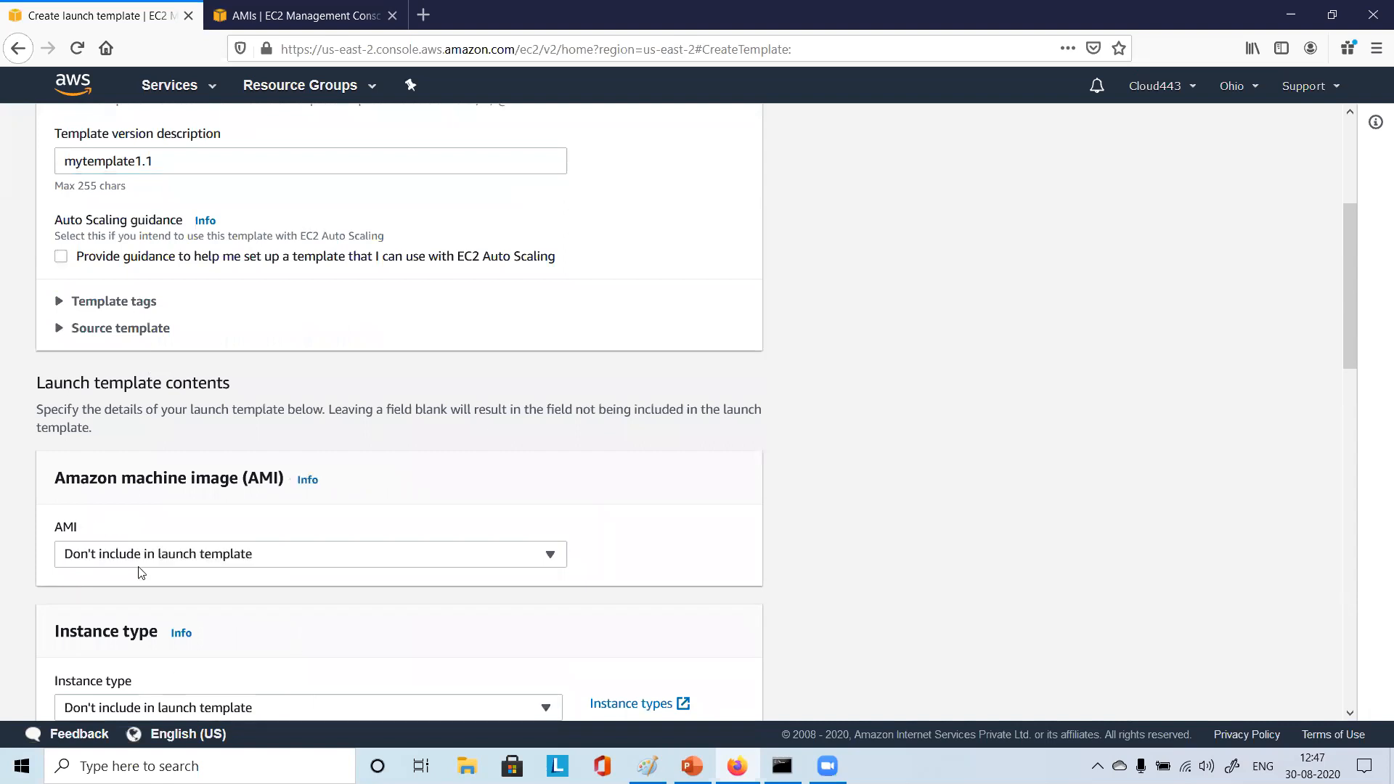
left_click(65, 256)
left_click(64, 258)
left_click(63, 257)
left_click(62, 257)
left_click(62, 257)
left_click(62, 257)
left_click(62, 257)
left_click(62, 257)
left_click(62, 257)
left_click(62, 257)
left_click(62, 257)
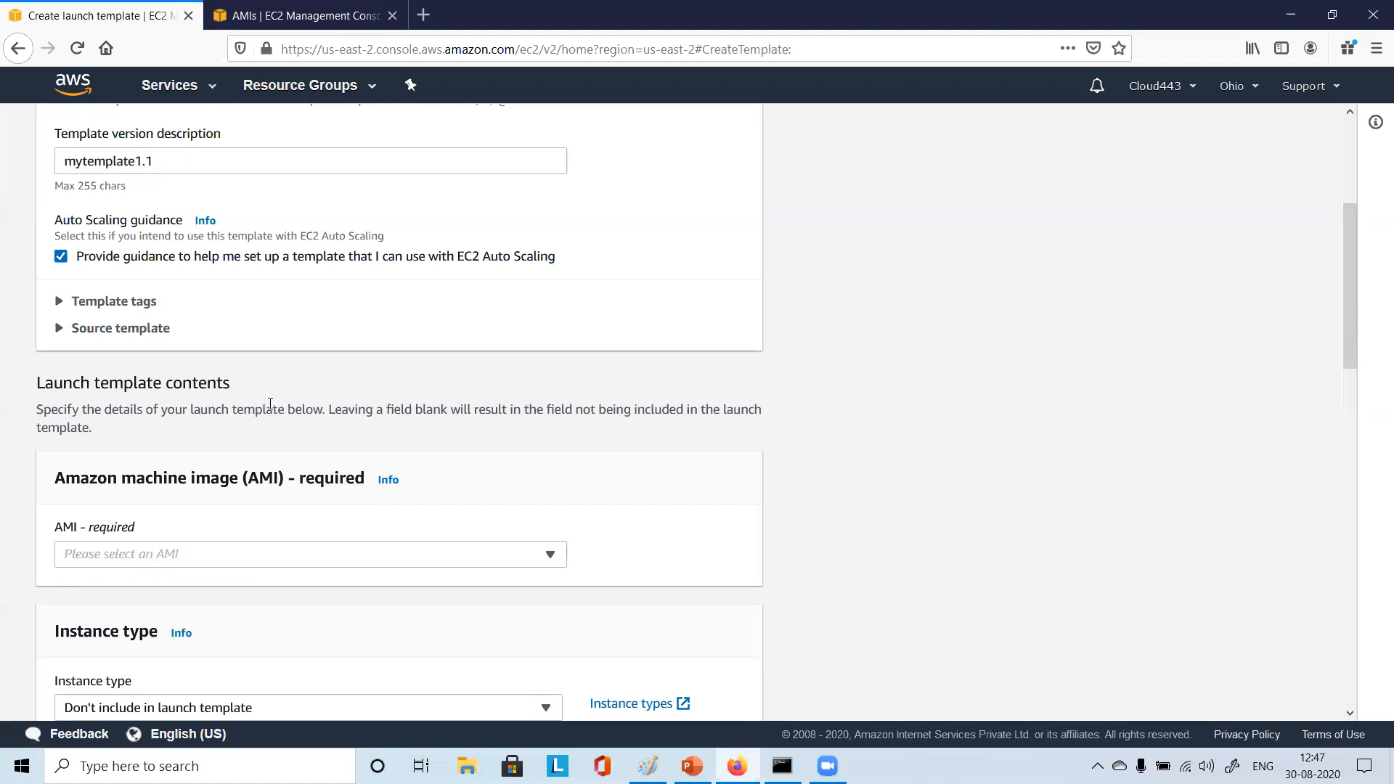
Add a template tag with the key Name and the value mytemplate1
left_click(59, 301)
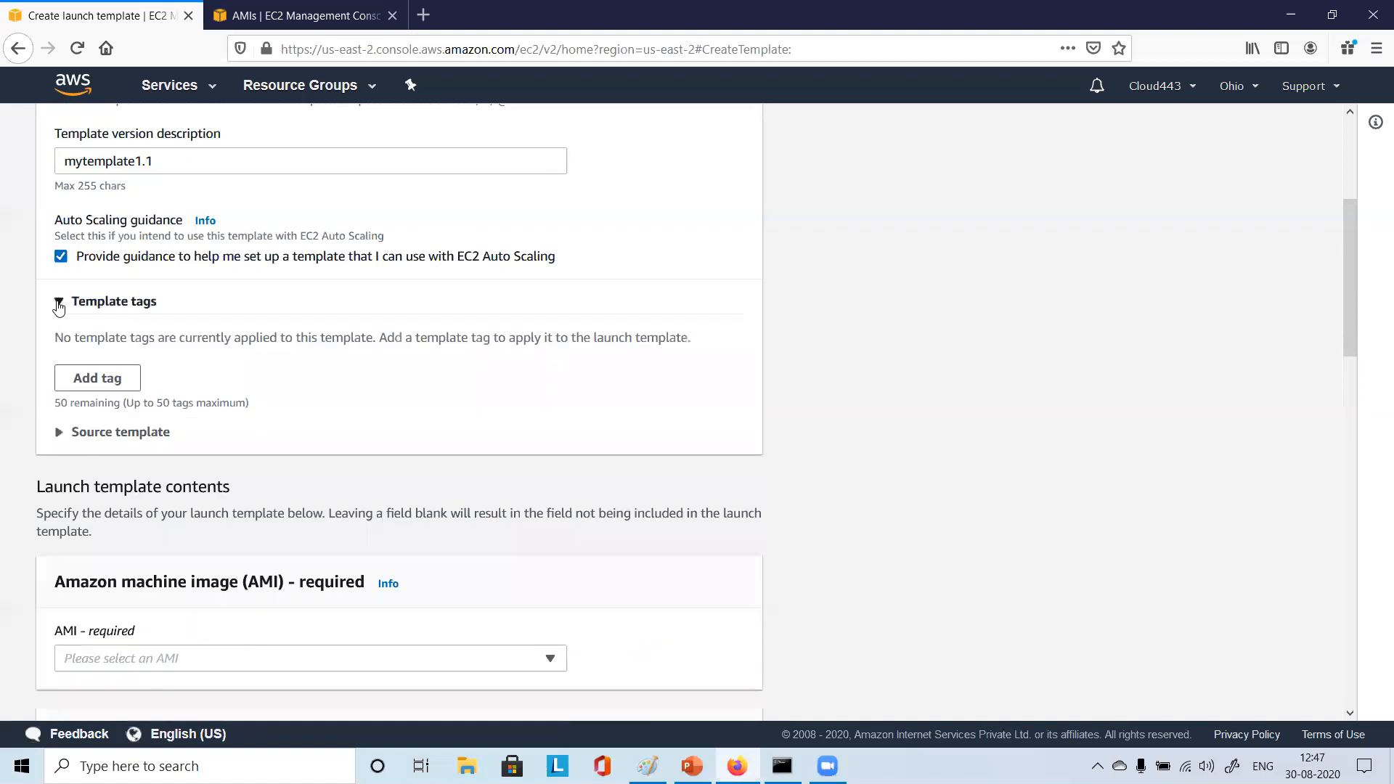
left_click(111, 382)
left_click(138, 363)
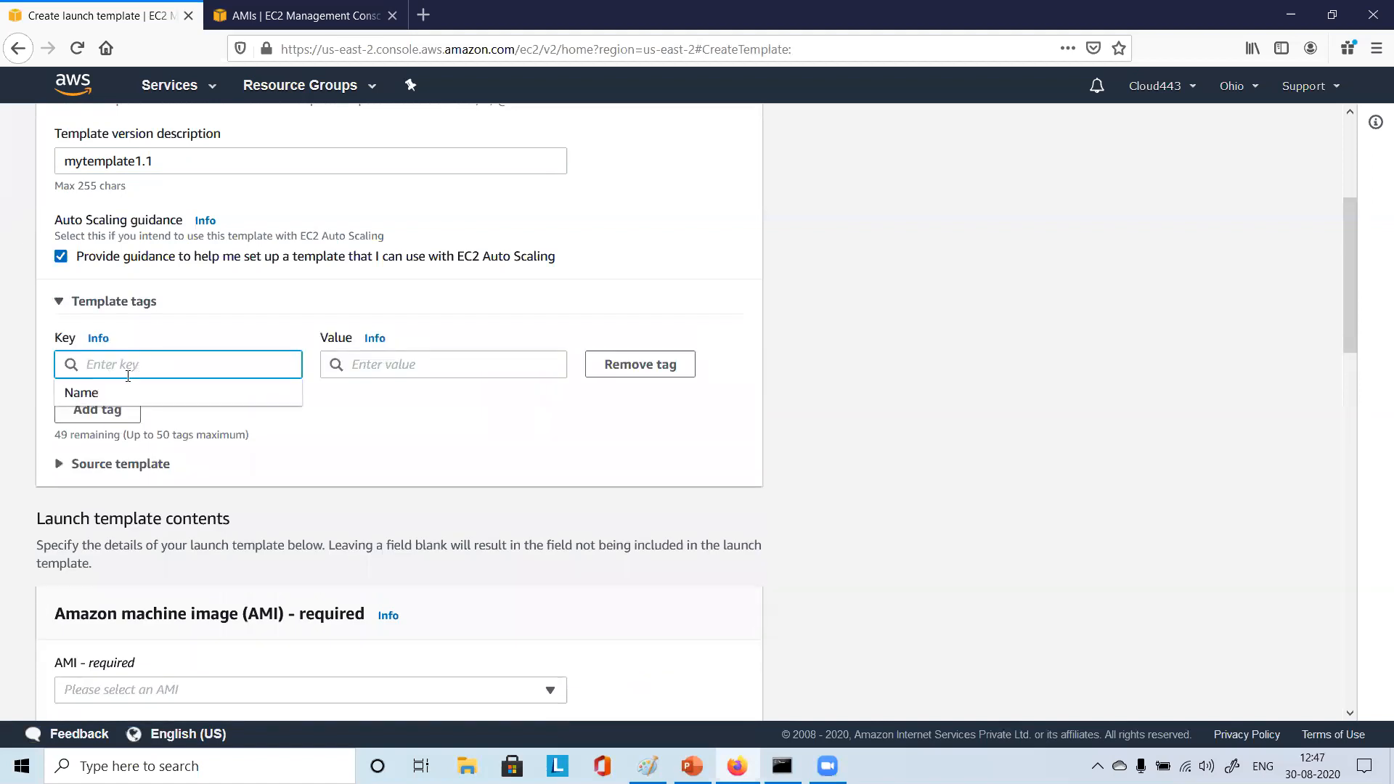
left_click(128, 392)
left_click(378, 365)
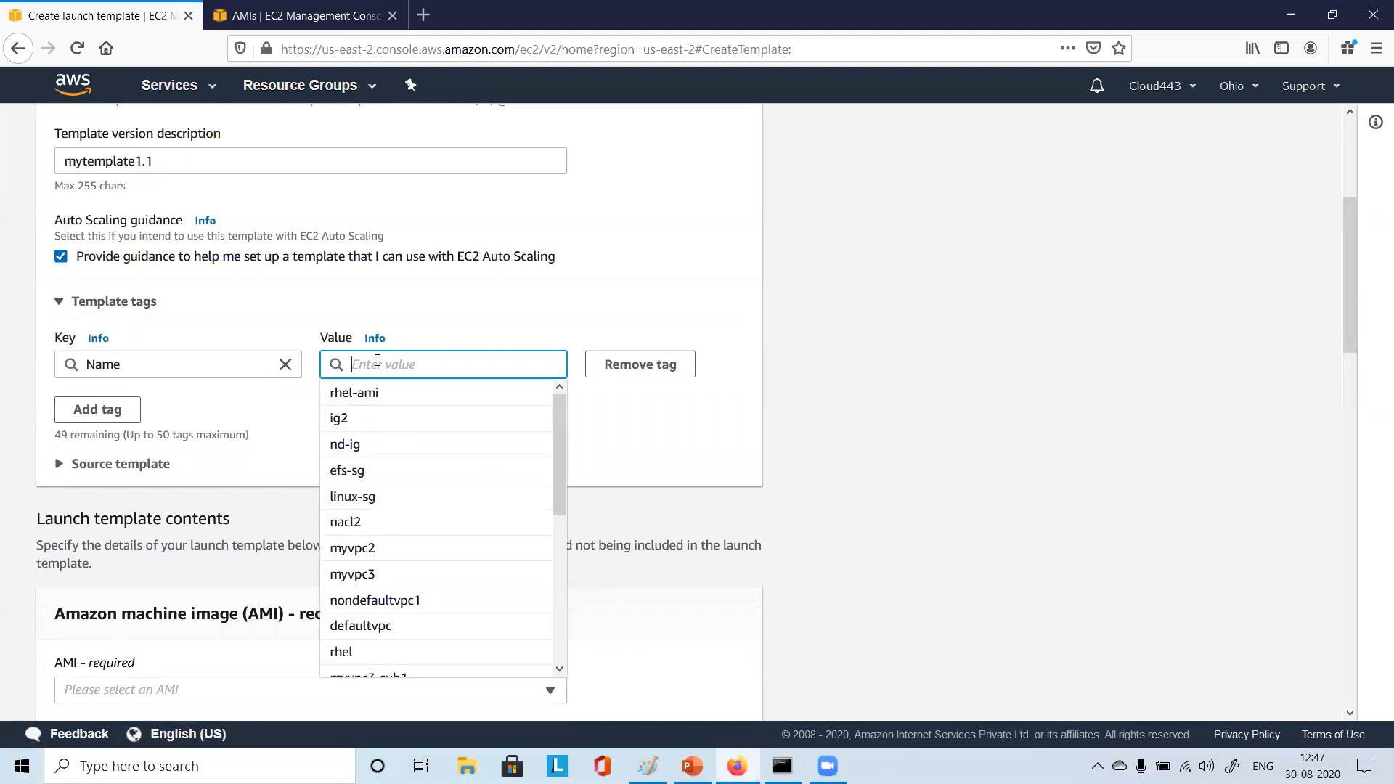
key("ctrl+v")
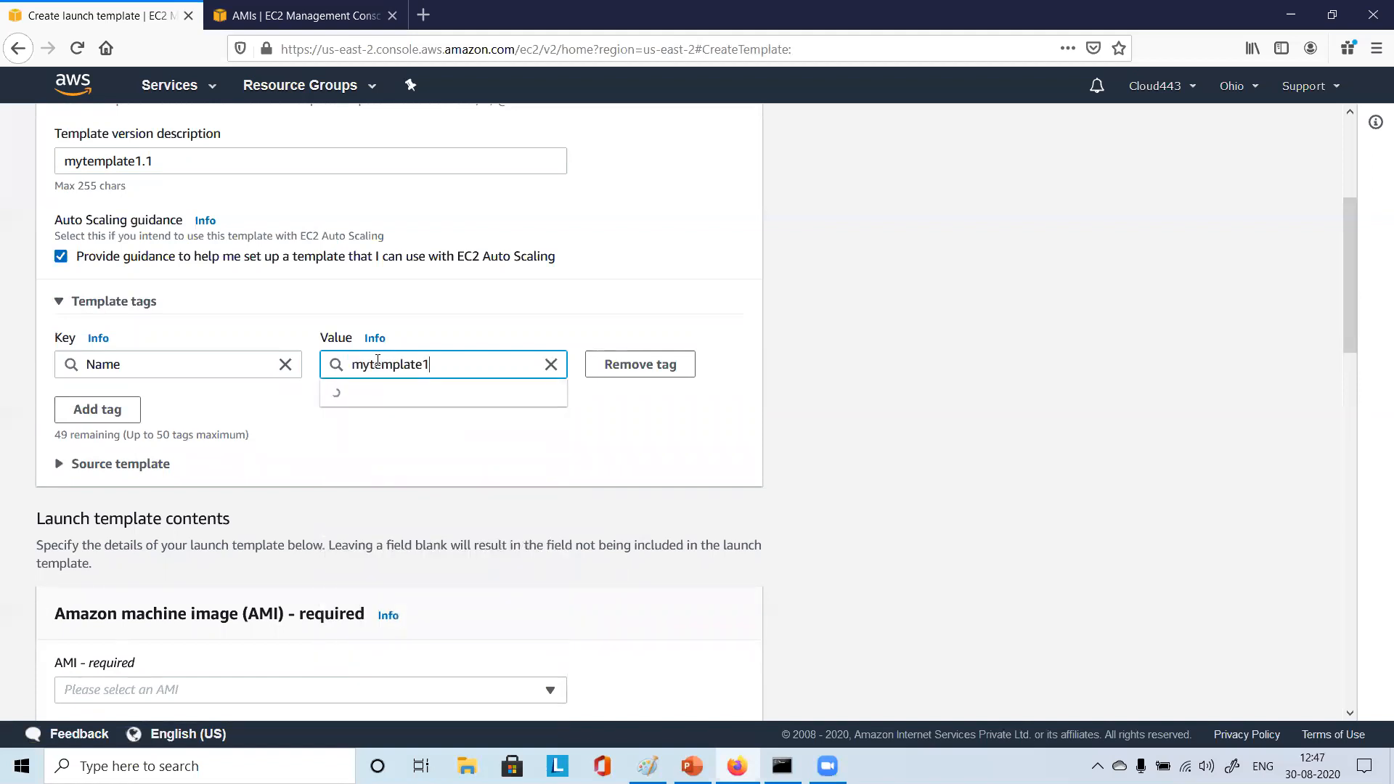
Search the AMI list for "my" to find the custom images, then dismiss the list without choosing one
left_click(583, 413)
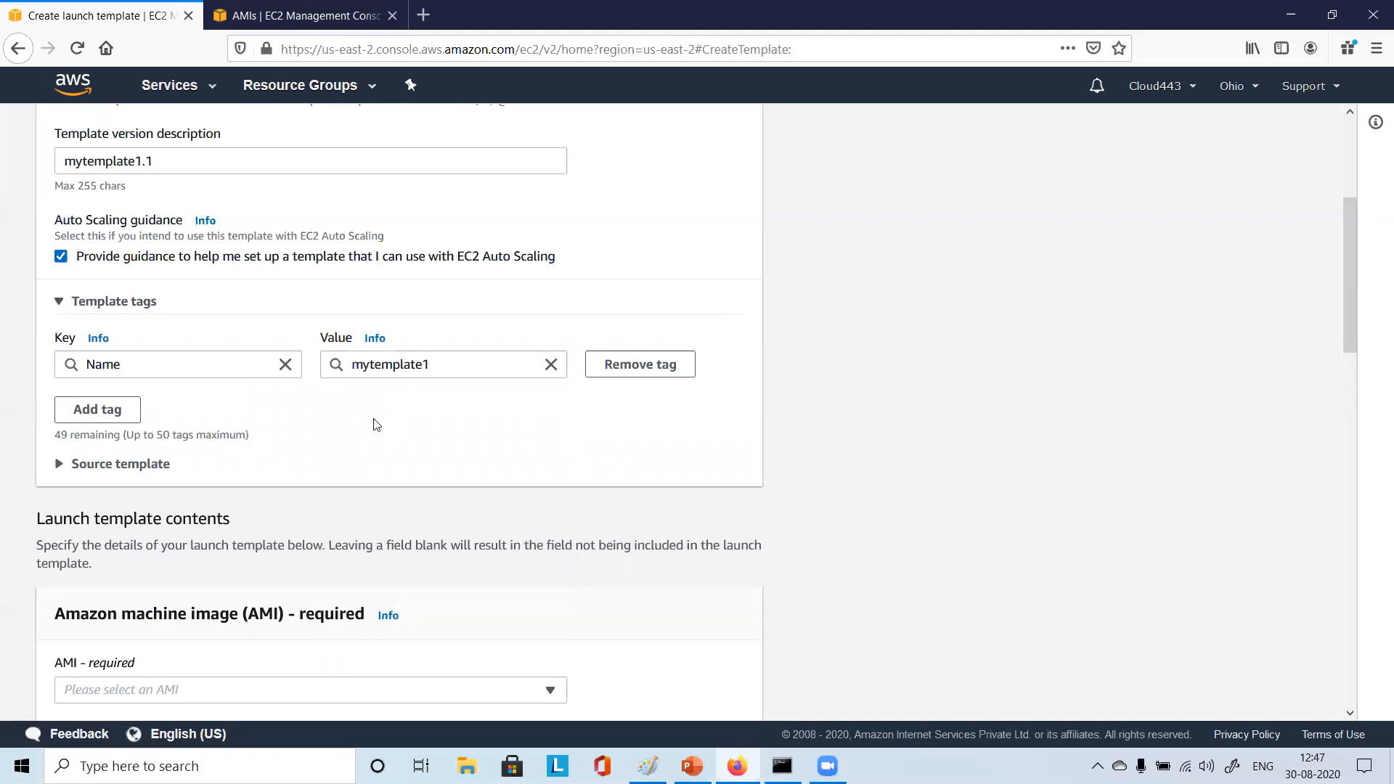
scroll(373, 423, "down", 2)
scroll(375, 423, "down", 4)
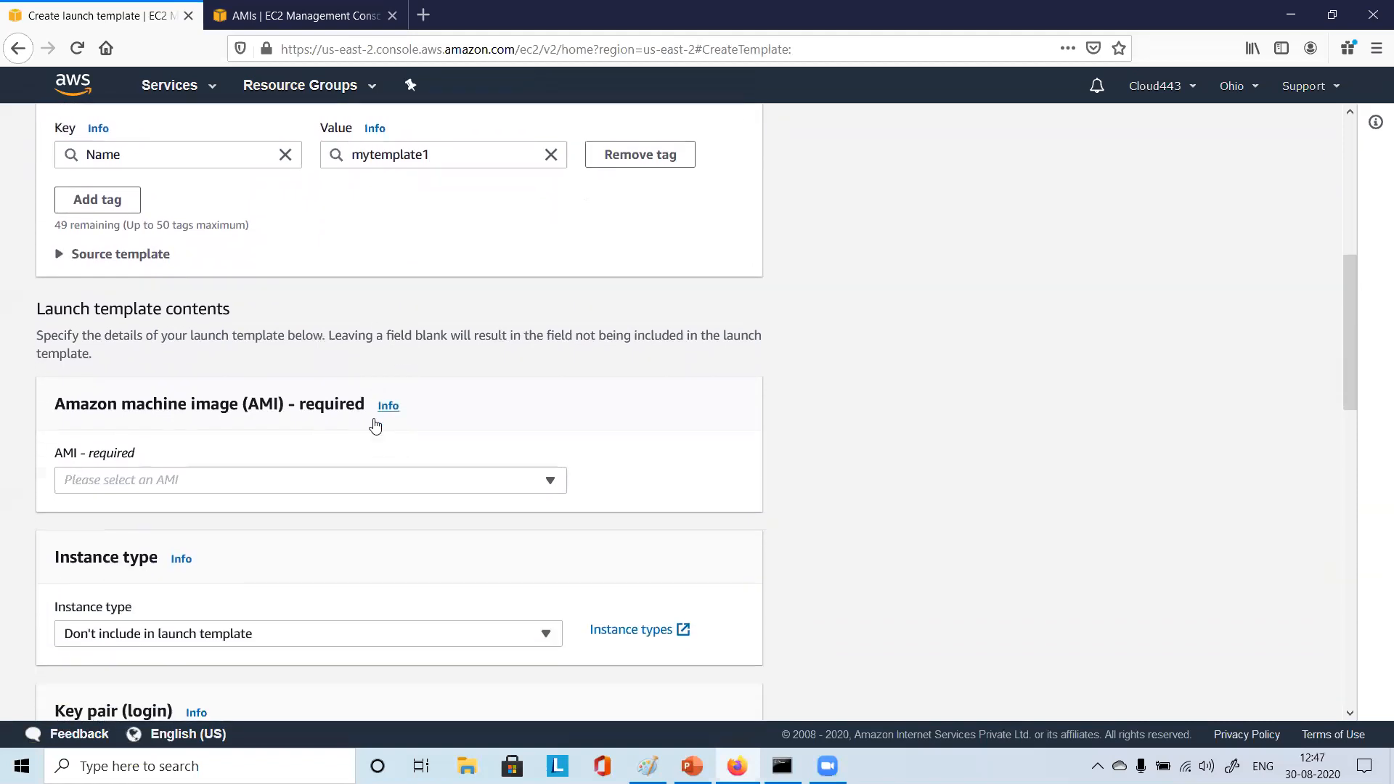
left_click(325, 406)
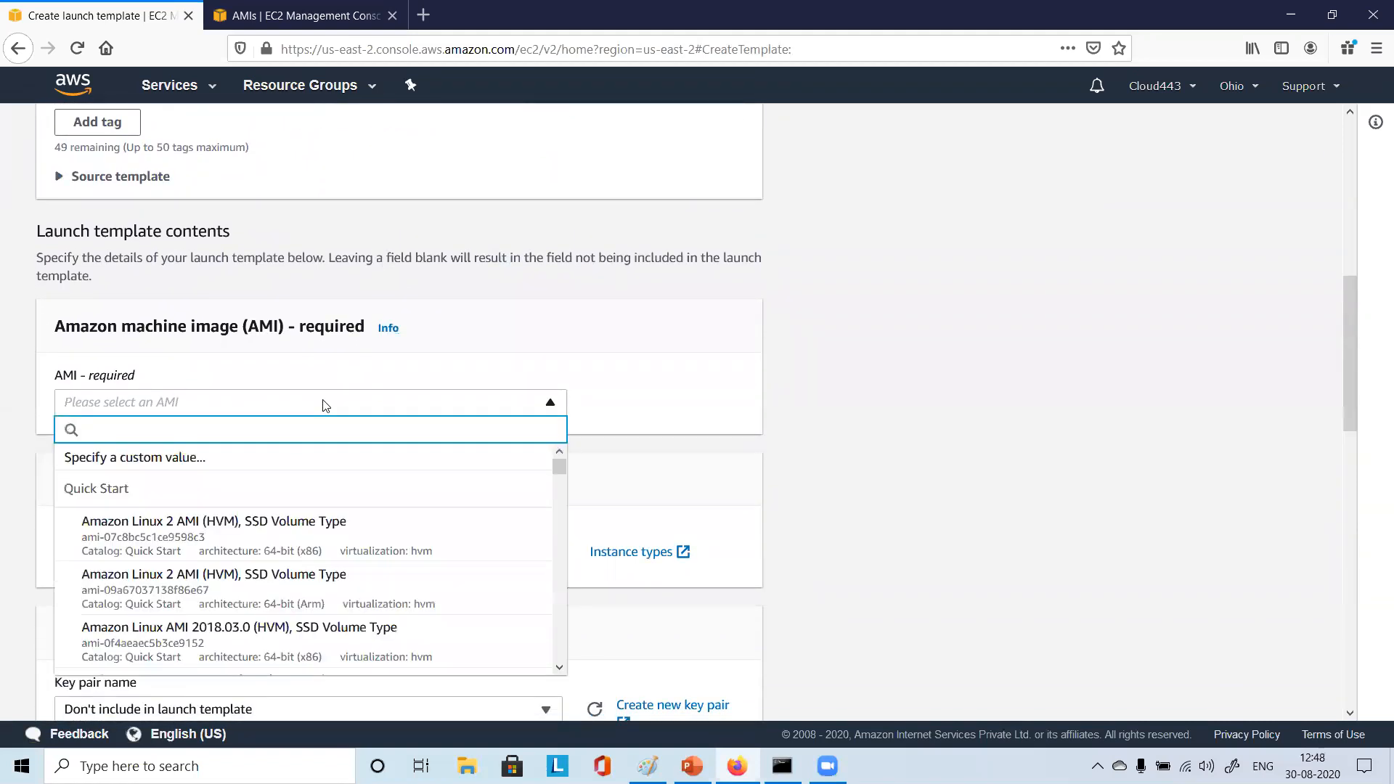
scroll(822, 416, "down", 4)
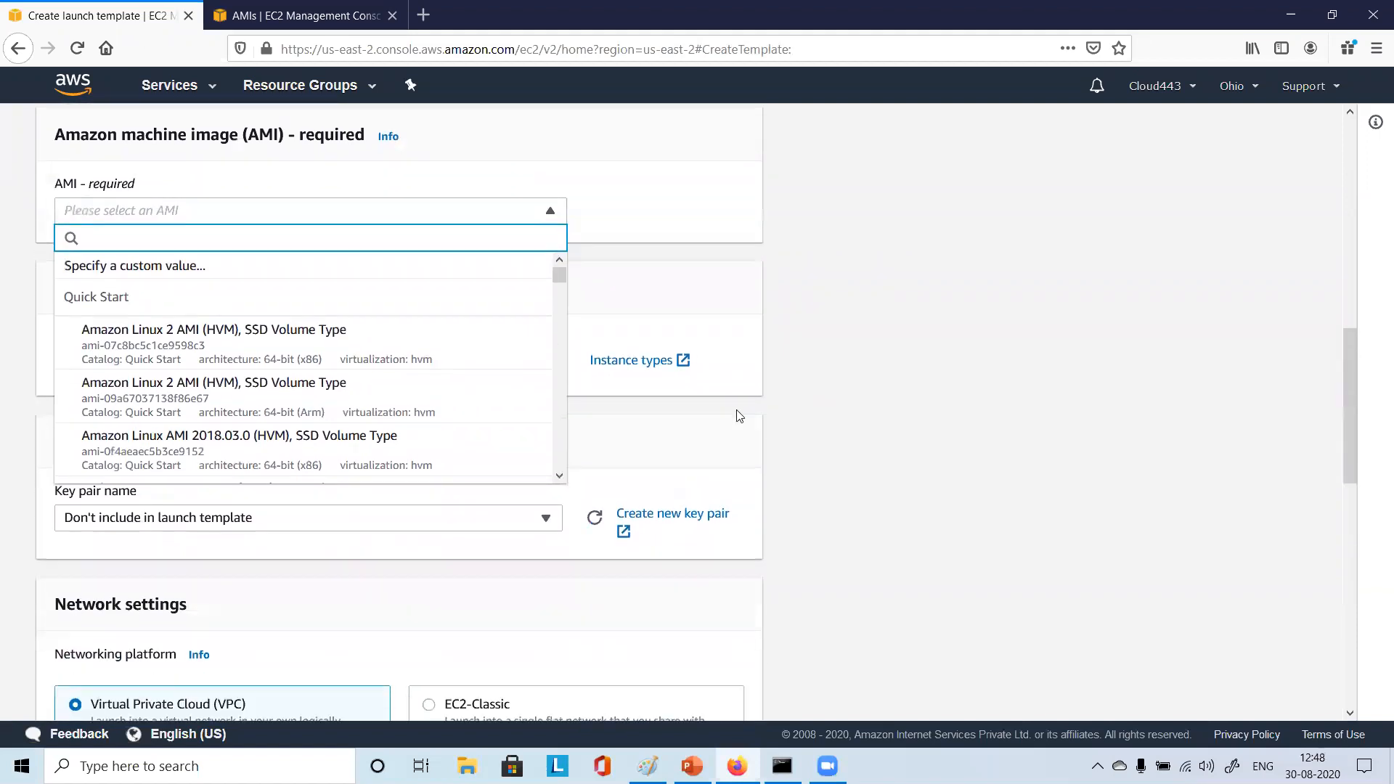
scroll(445, 353, "down", 10)
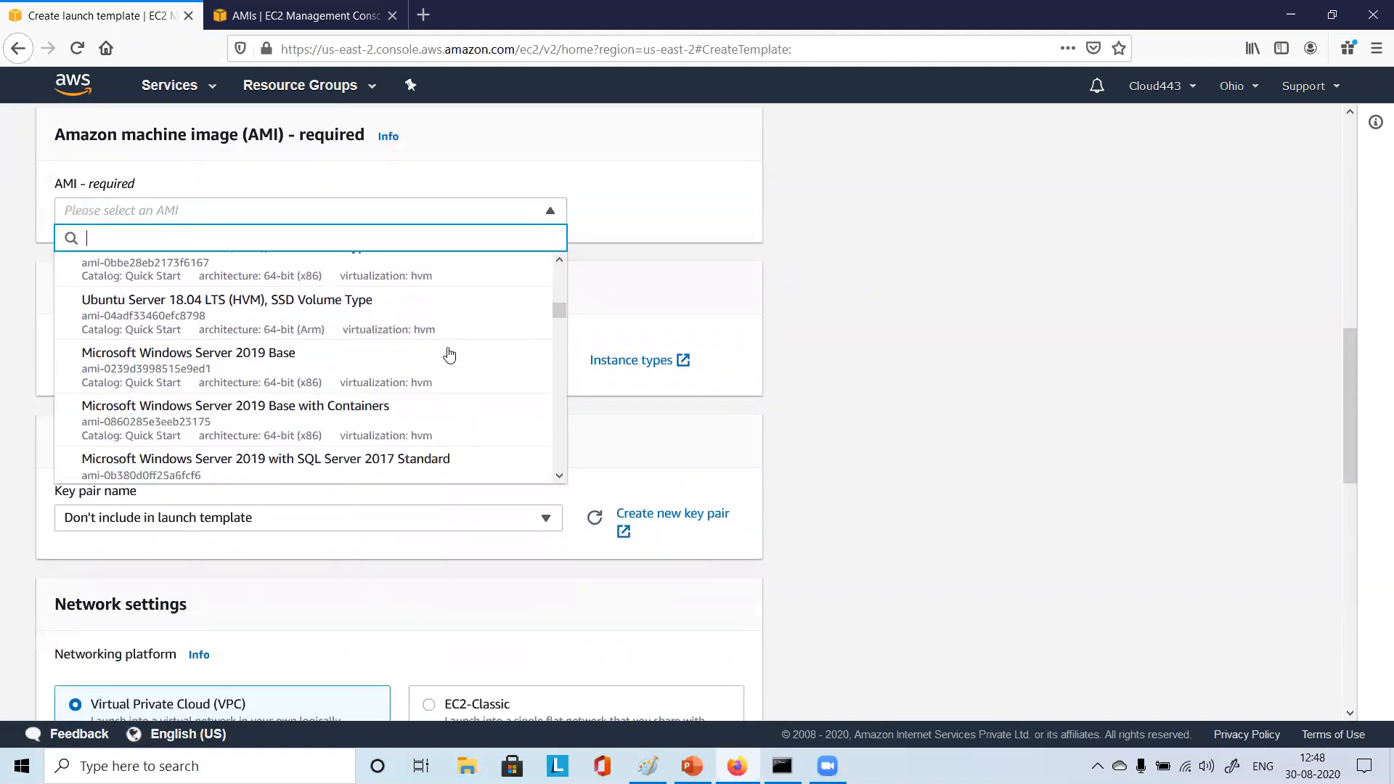
scroll(450, 353, "up", 10)
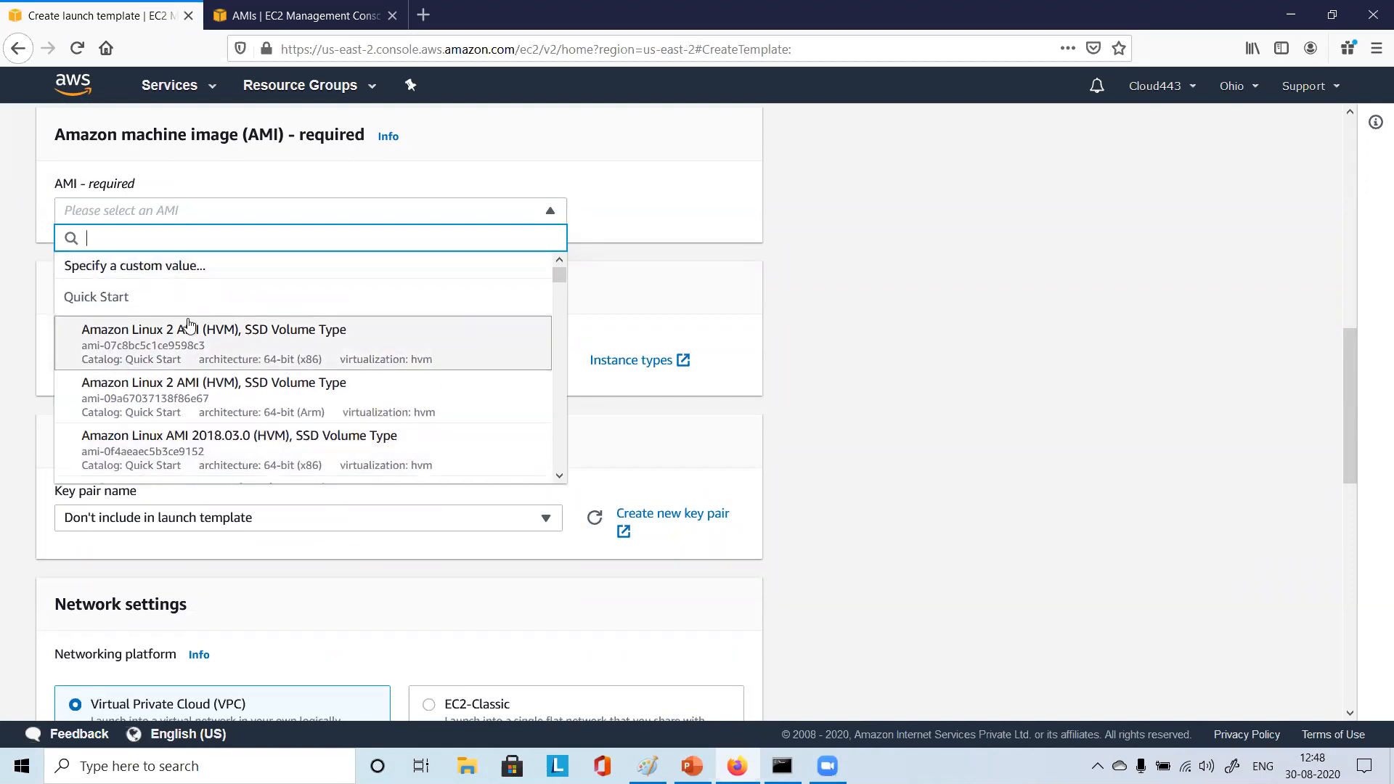
type("my")
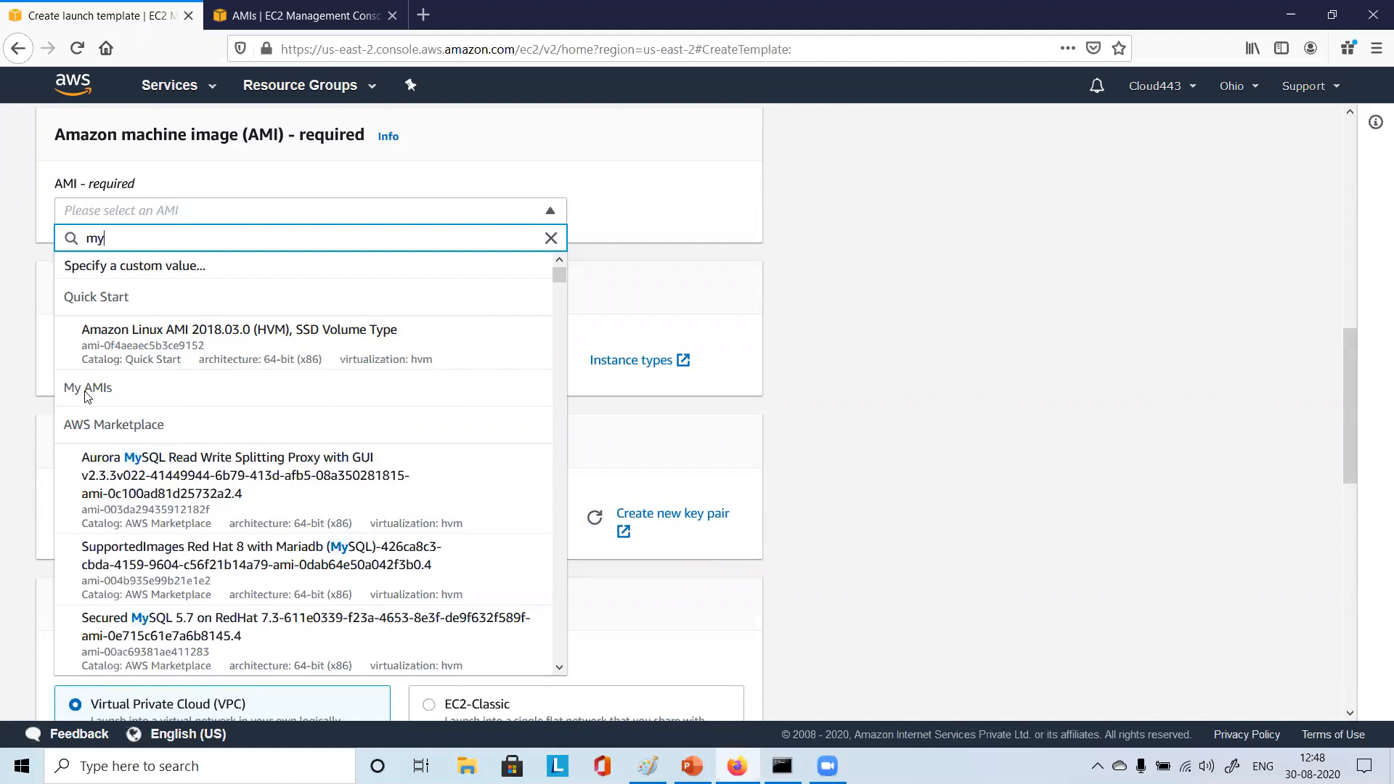
scroll(87, 396, "down", 4)
scroll(88, 395, "up", 4)
scroll(87, 395, "up", 4)
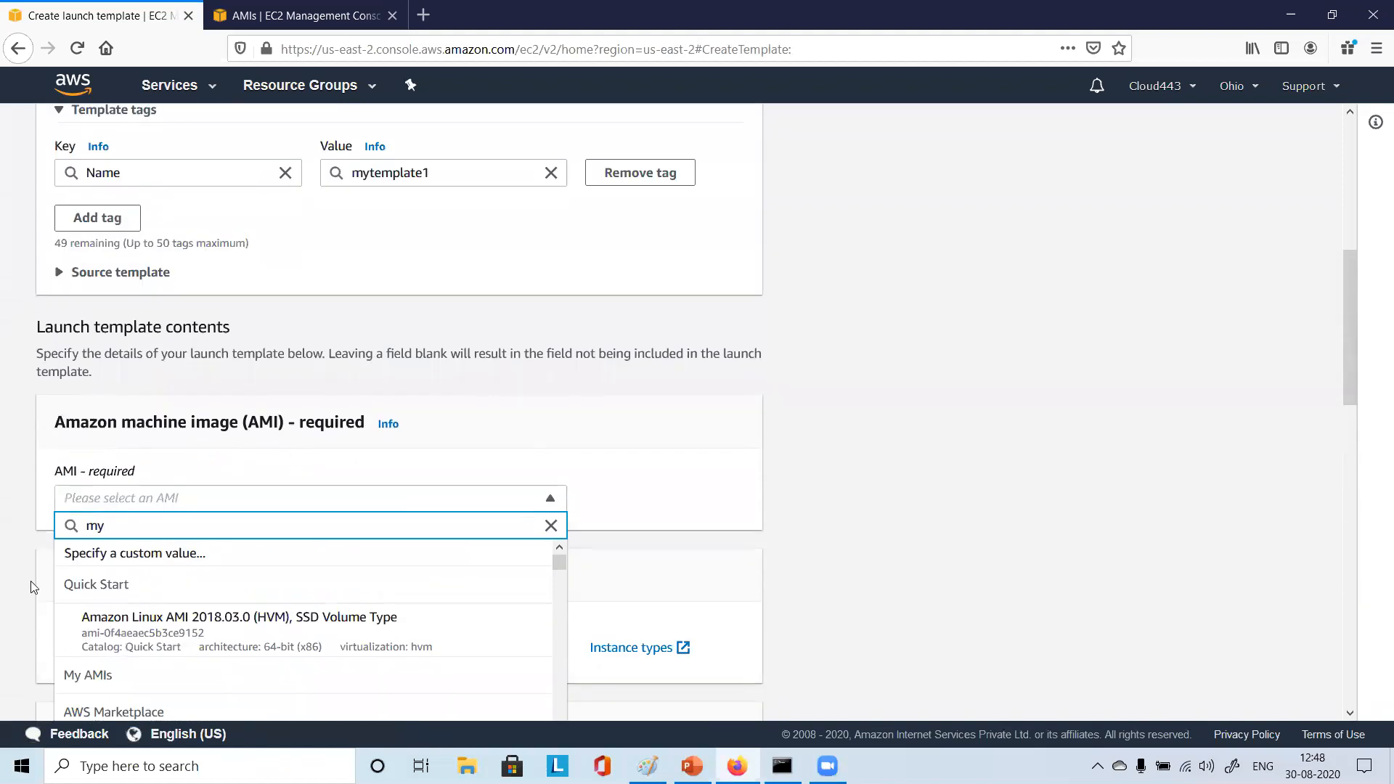
left_click(128, 496)
left_click(128, 496)
left_click(128, 496)
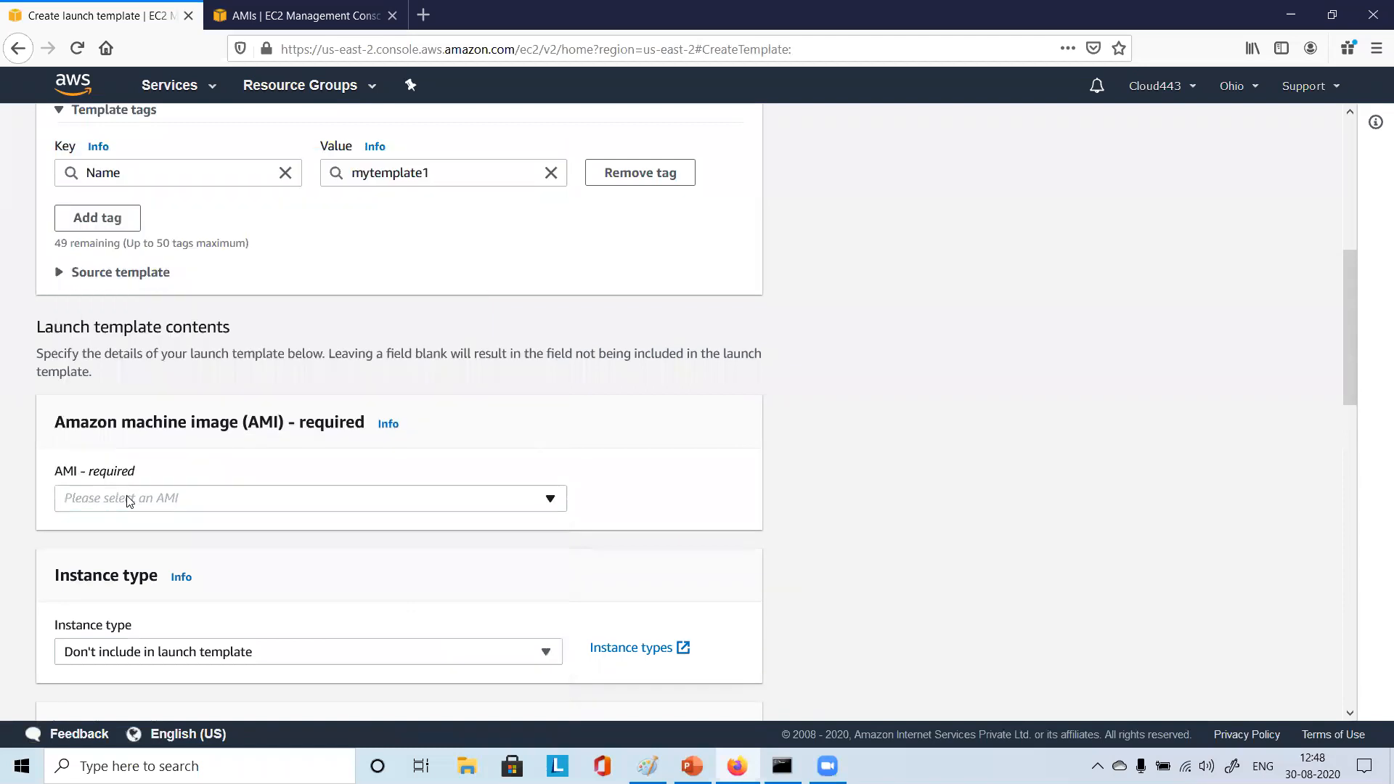
Select the custom image rhel-ami from the My AMIs group as the template's AMI
left_click(129, 496)
scroll(311, 494, "down", 3)
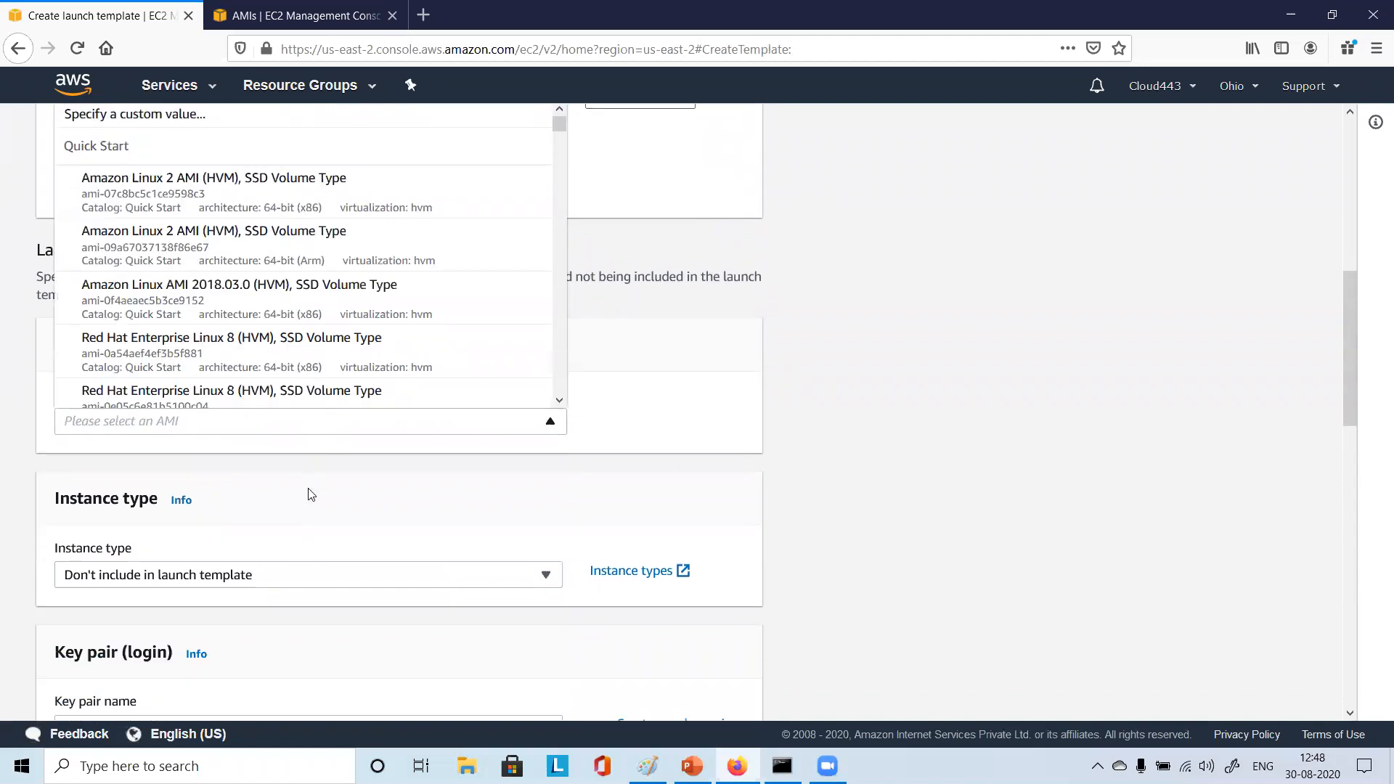
scroll(315, 315, "down", 10)
scroll(317, 314, "down", 10)
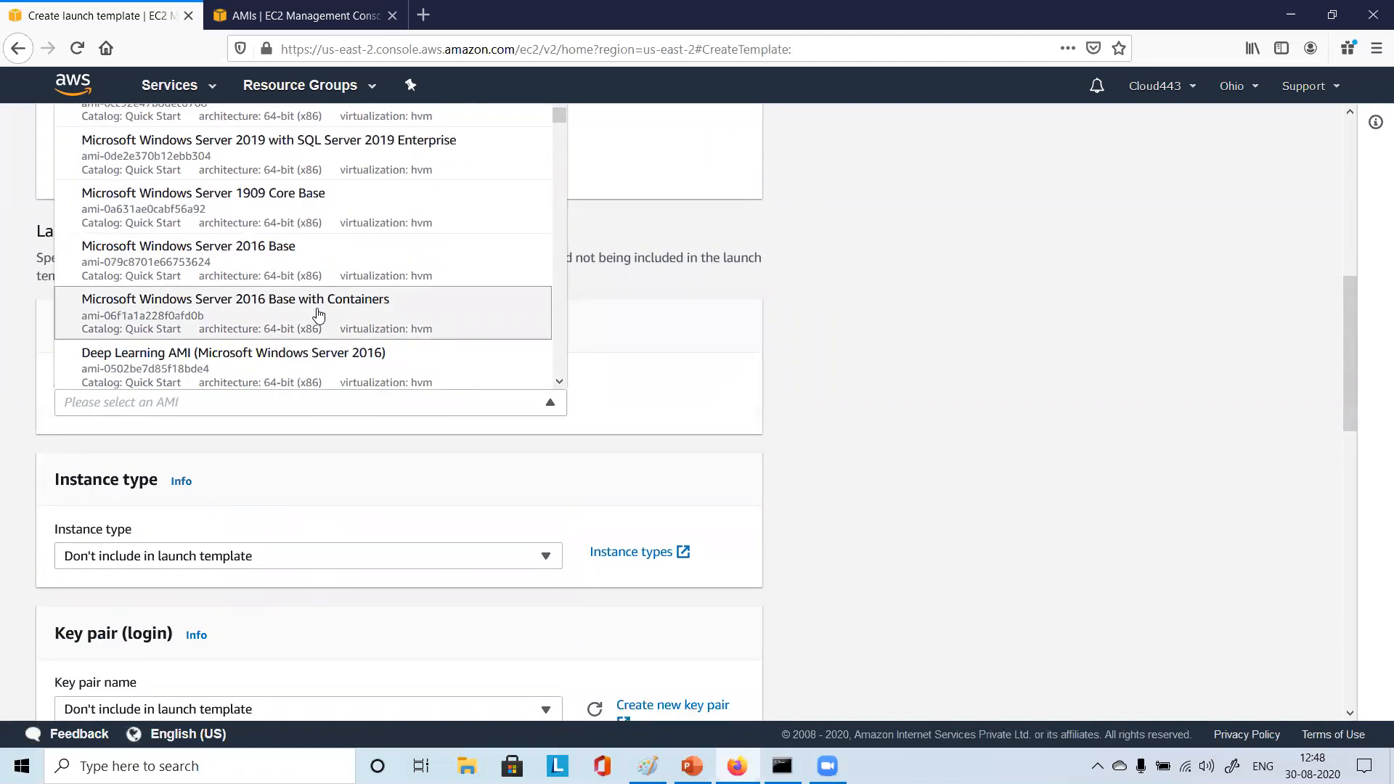
scroll(317, 314, "down", 10)
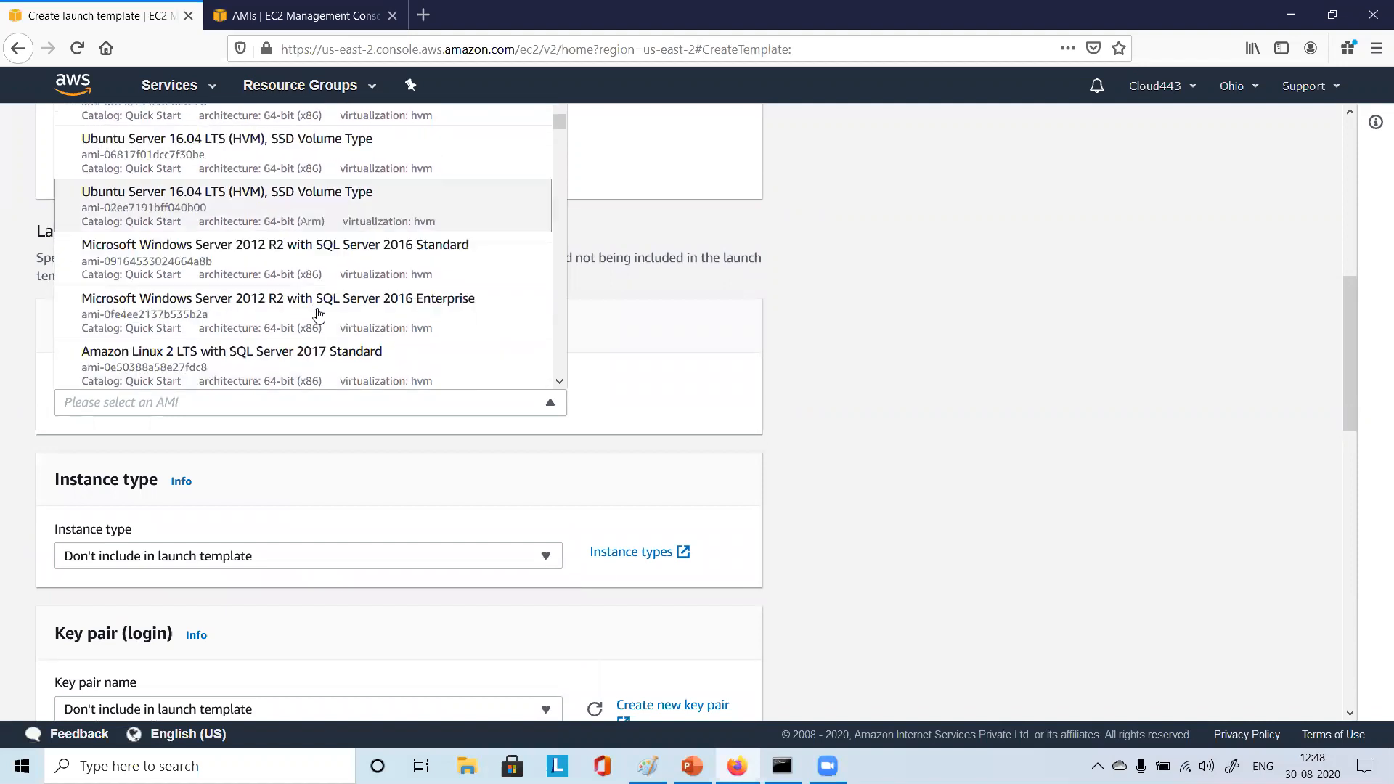
scroll(317, 315, "down", 8)
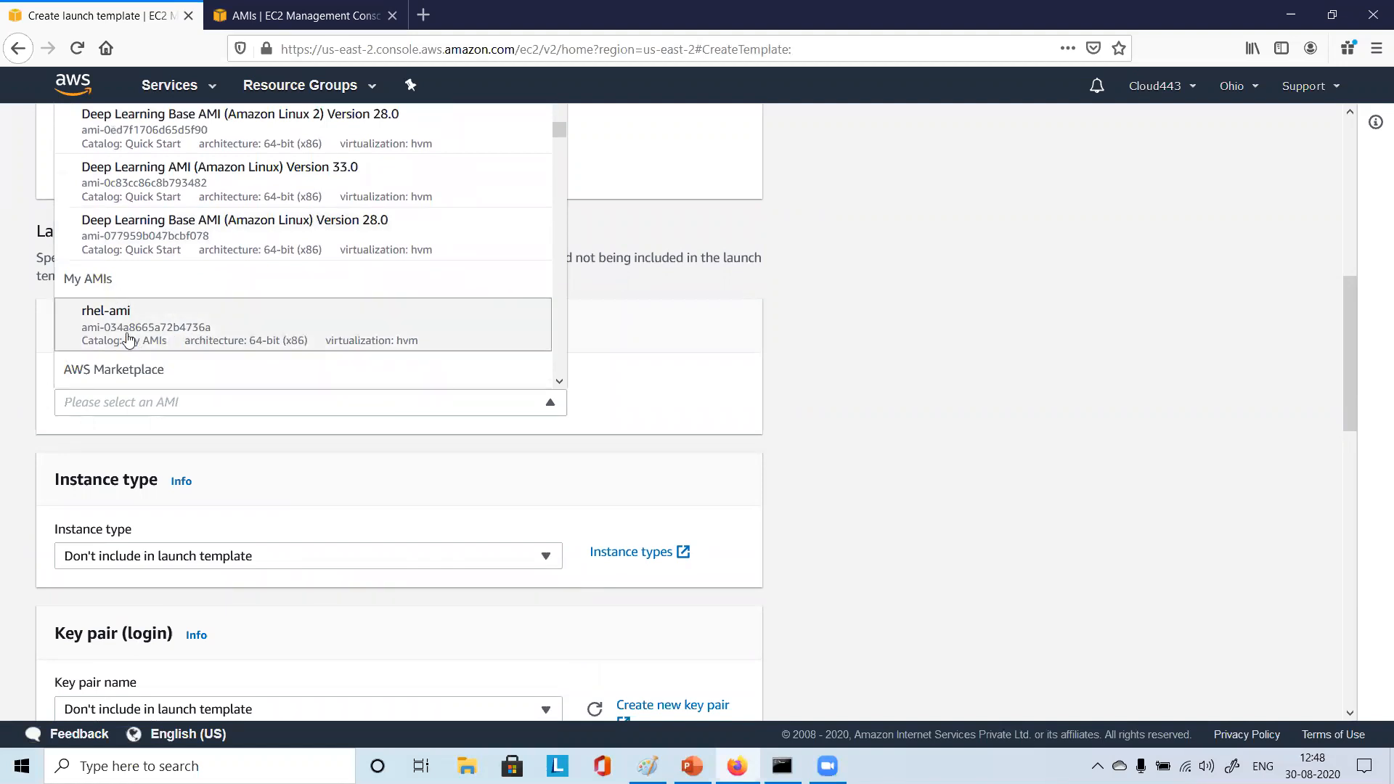
left_click(172, 329)
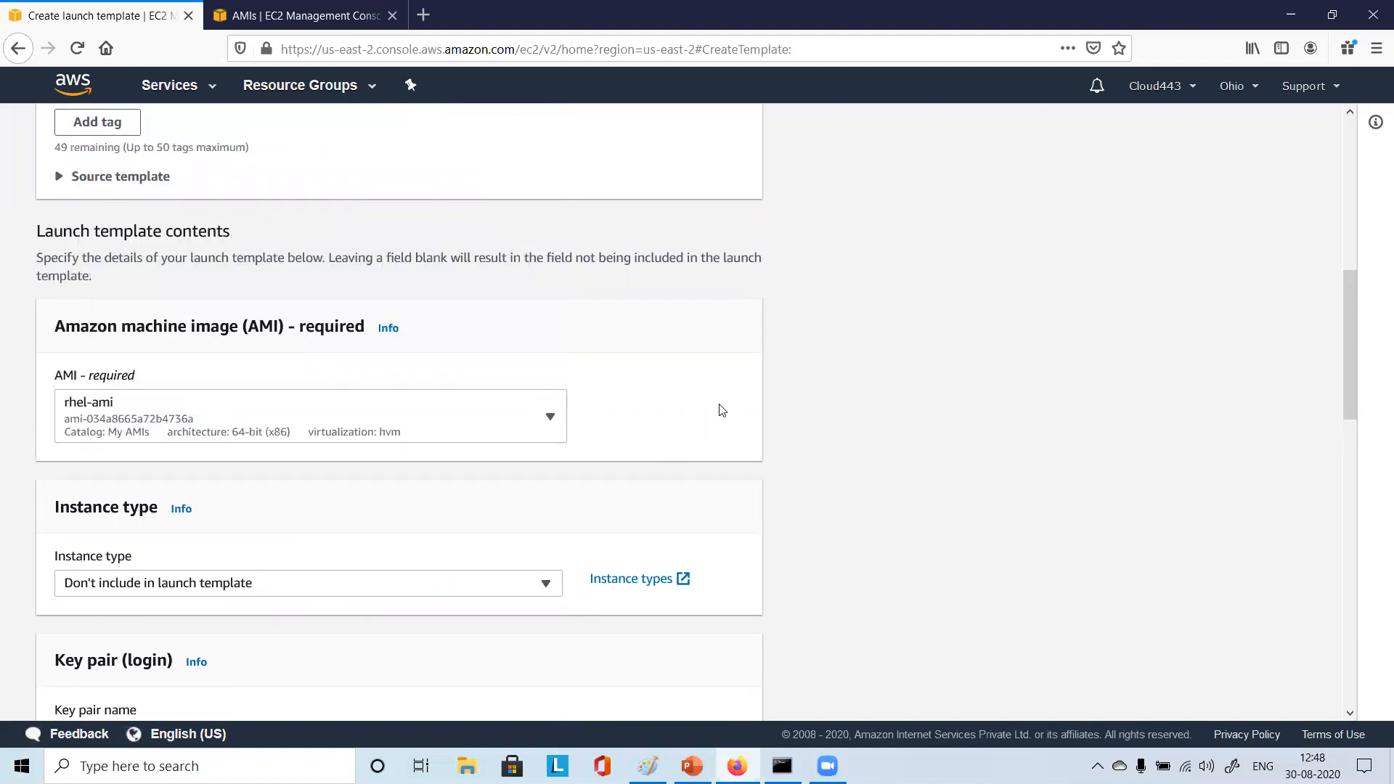
Browse the instance types, filter them by t2 and set the template's instance type to t2.micro
scroll(723, 410, "down", 3)
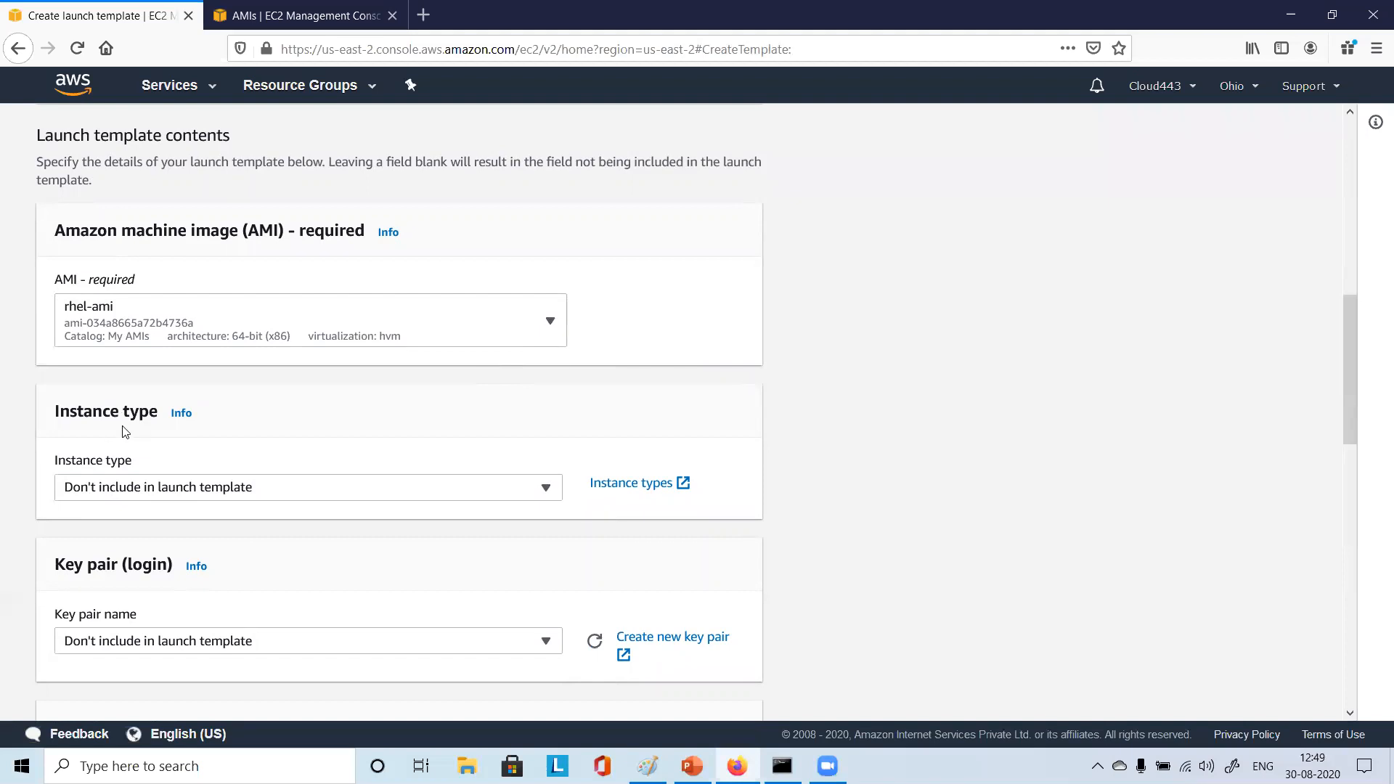
scroll(206, 498, "down", 2)
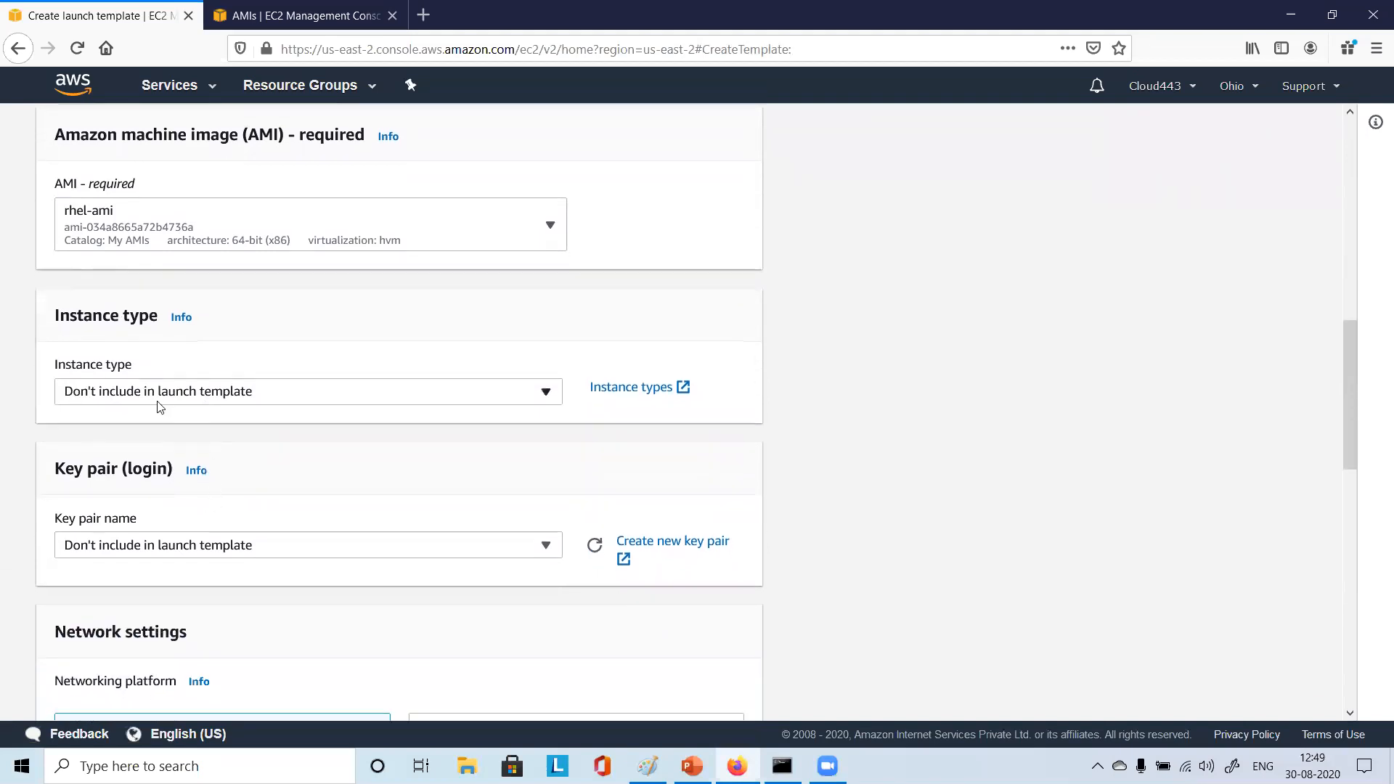
left_click(277, 396)
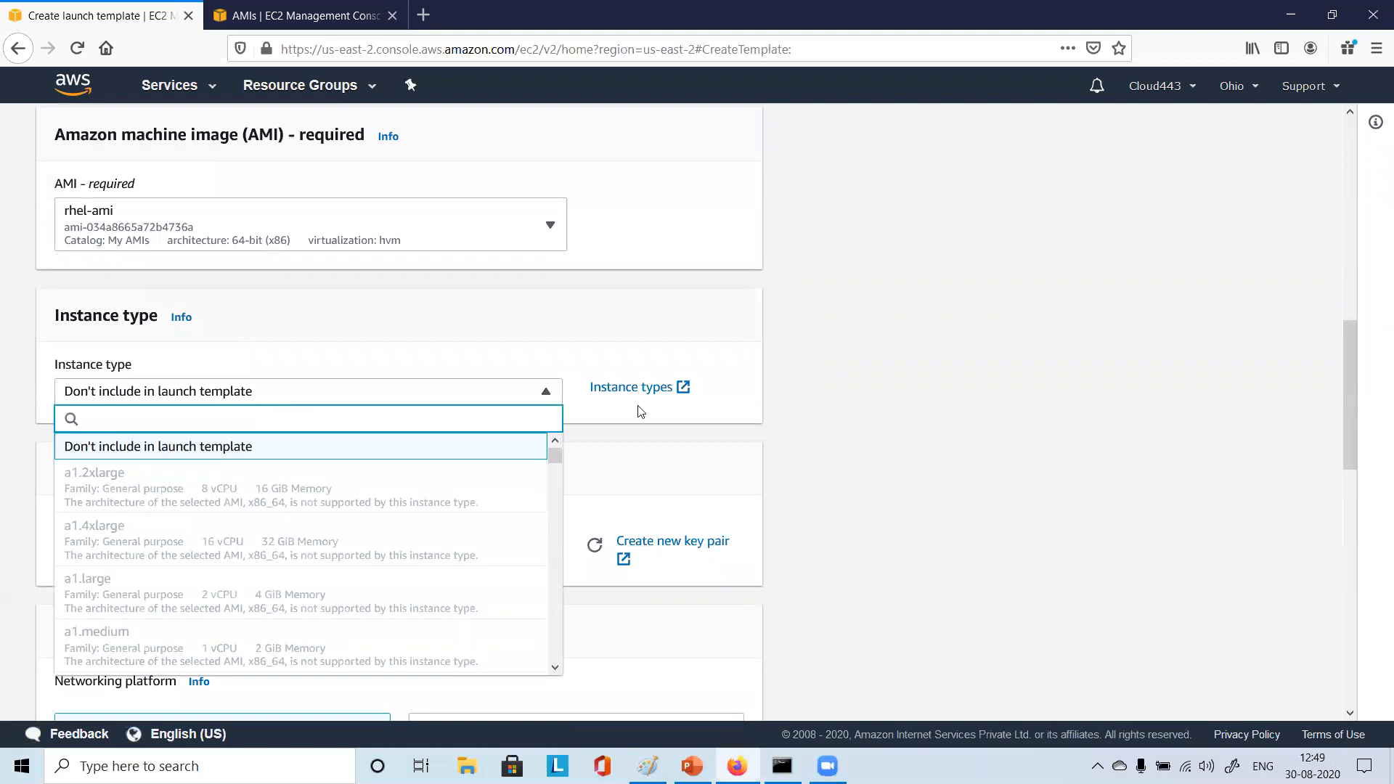
scroll(639, 410, "down", 2)
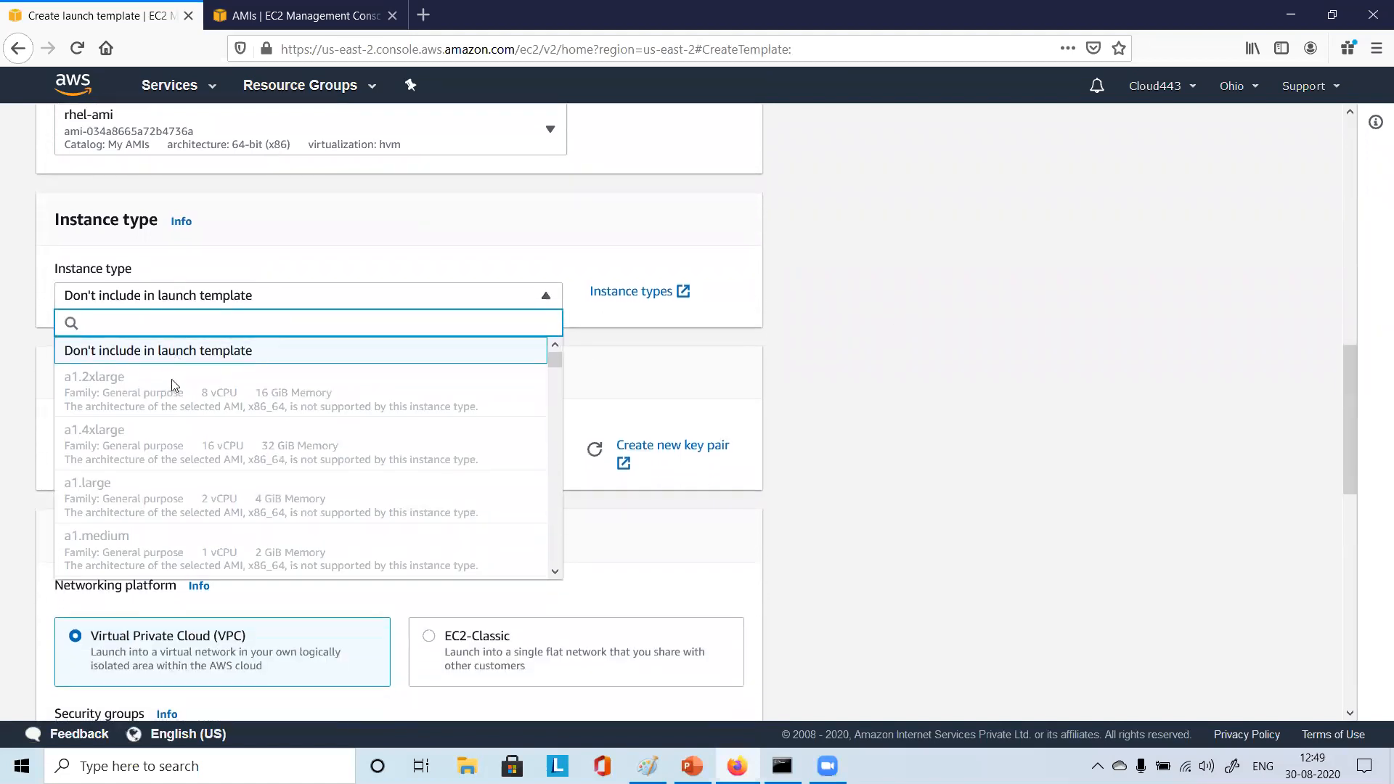
scroll(194, 414, "down", 6)
scroll(154, 510, "up", 3)
scroll(218, 445, "down", 3)
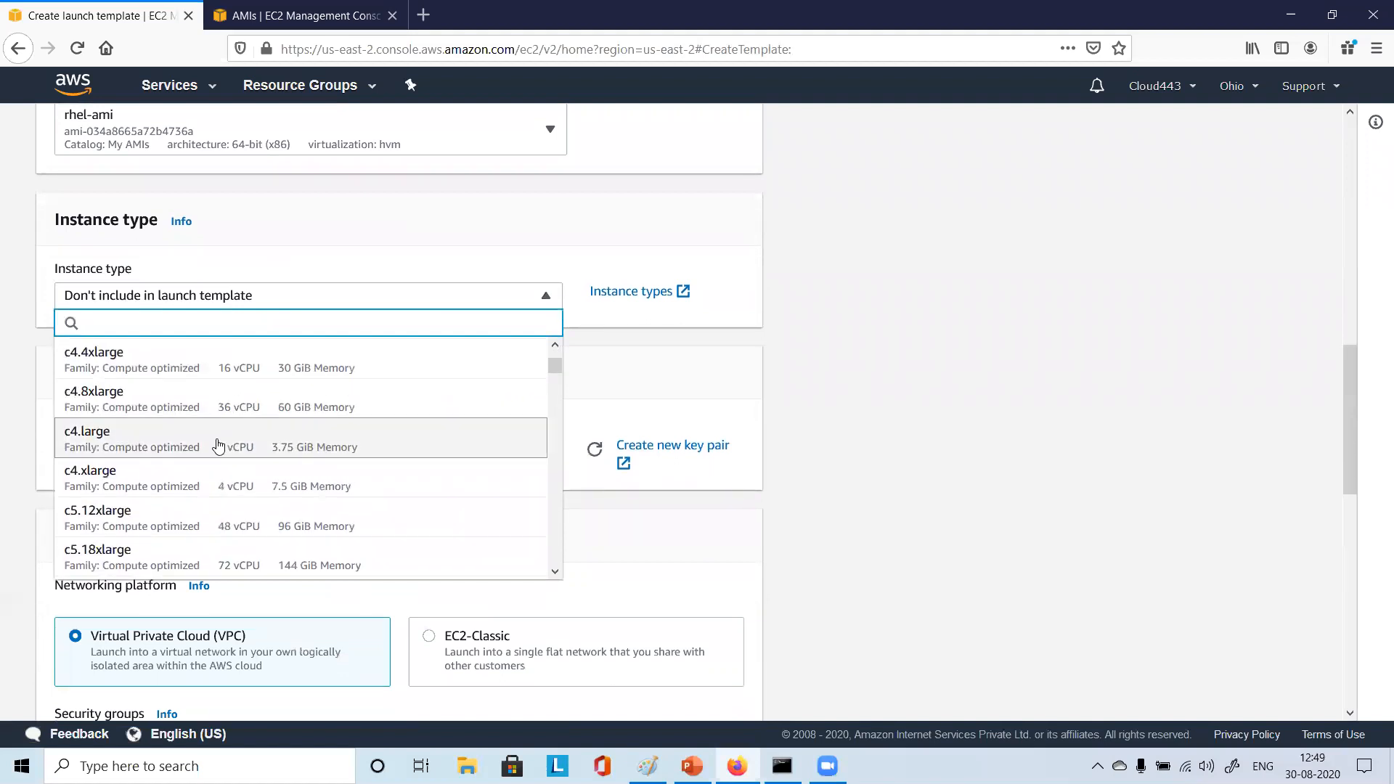
scroll(218, 445, "down", 6)
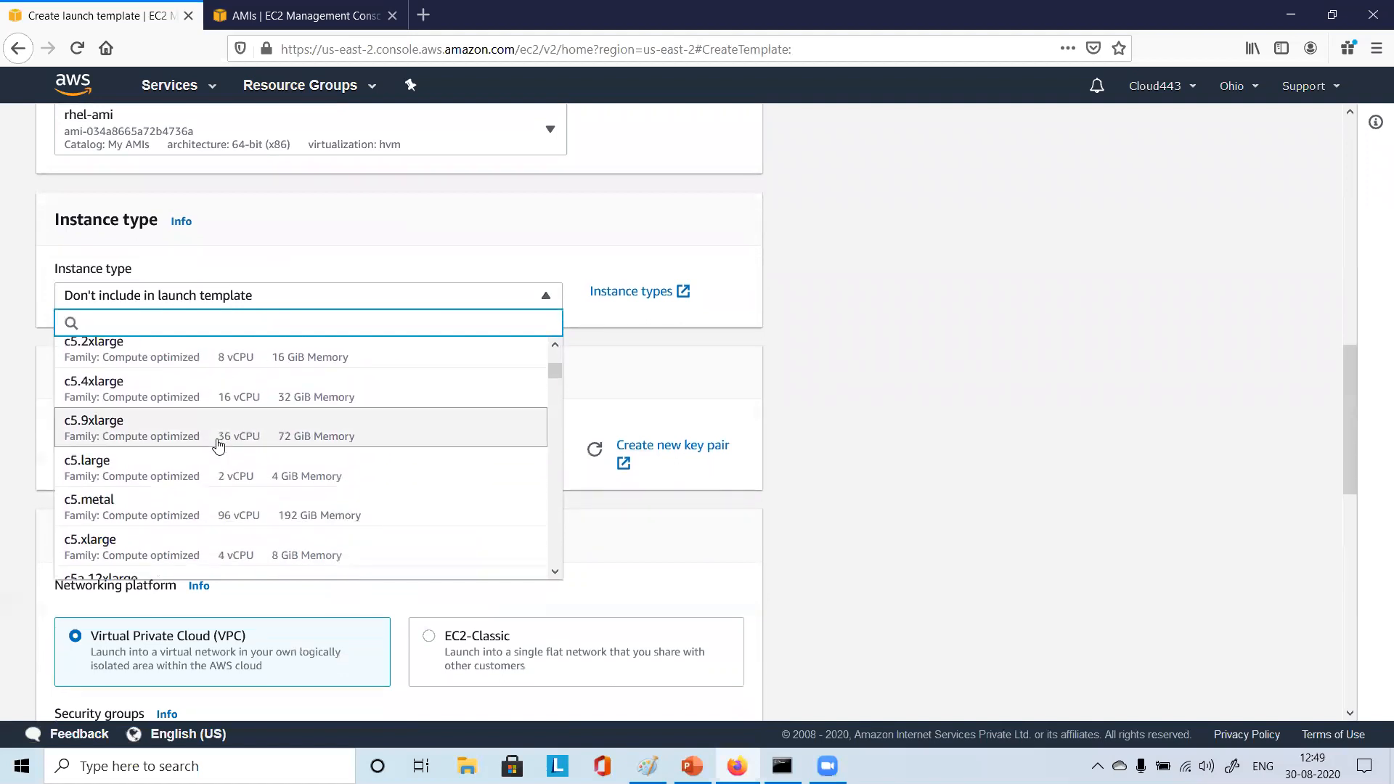
scroll(218, 445, "down", 10)
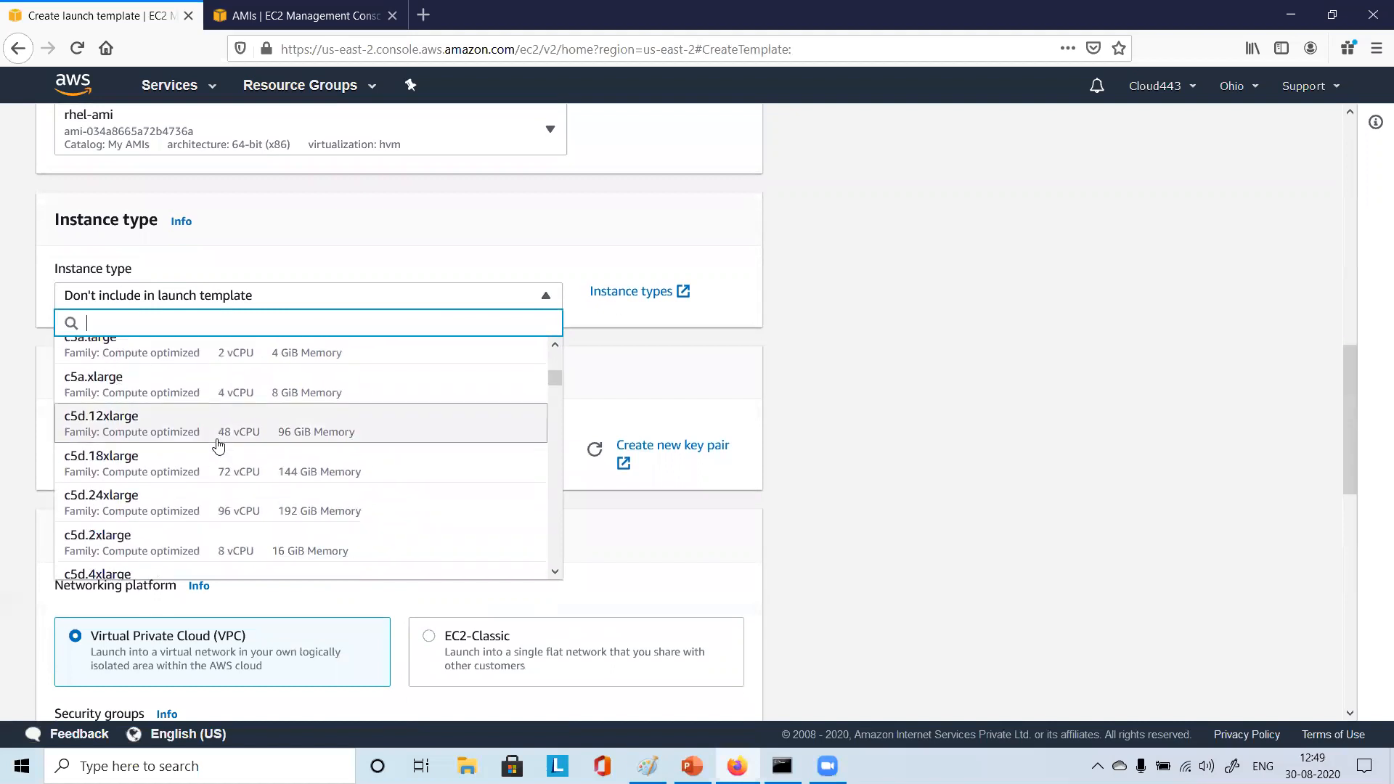
scroll(218, 445, "down", 5)
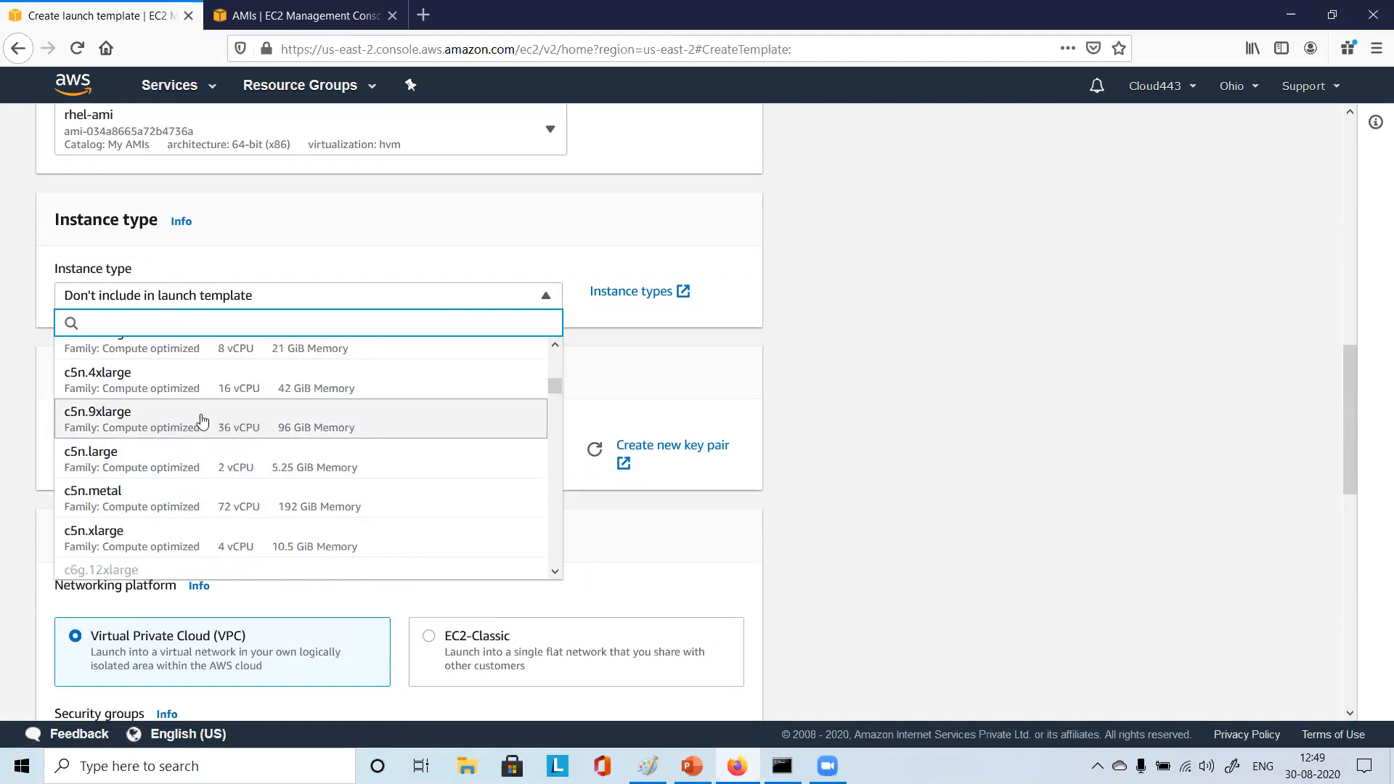
scroll(231, 414, "down", 3)
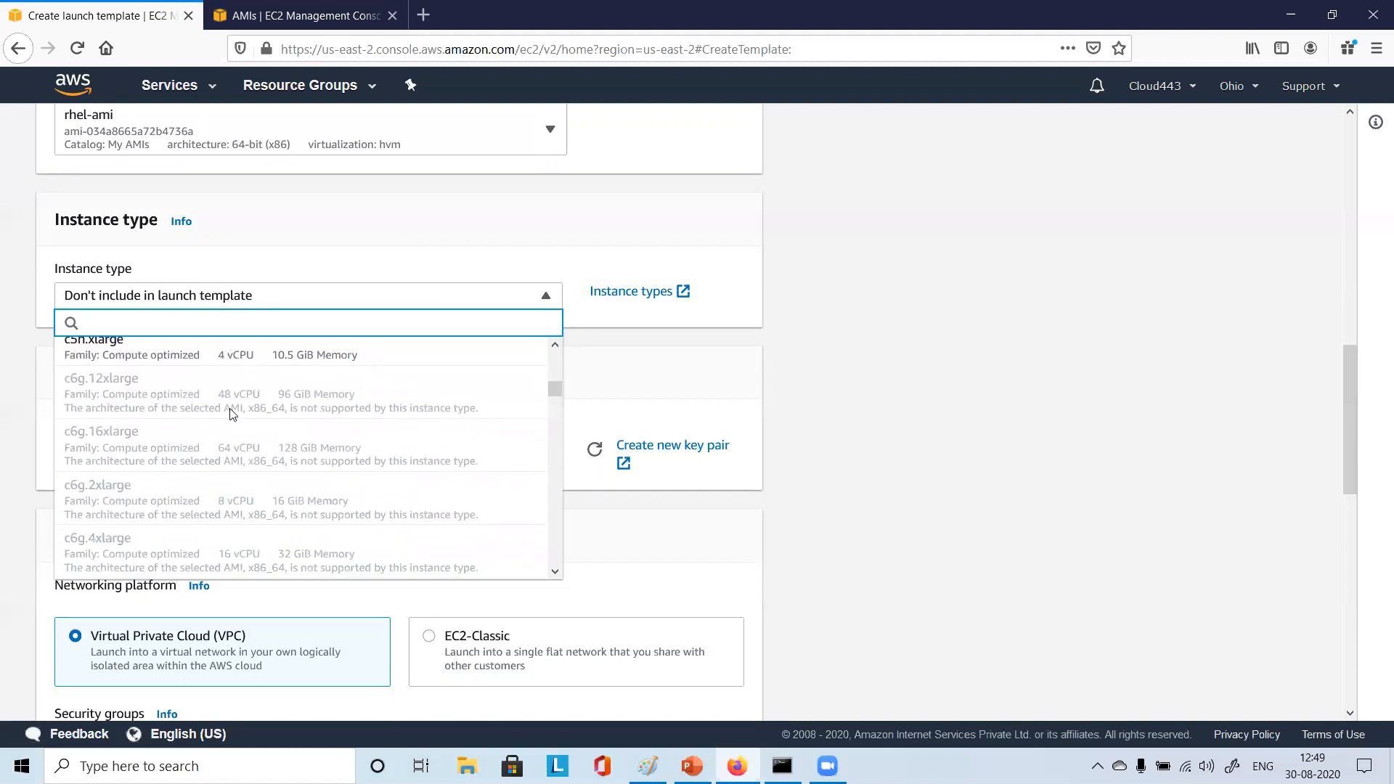
type("t2")
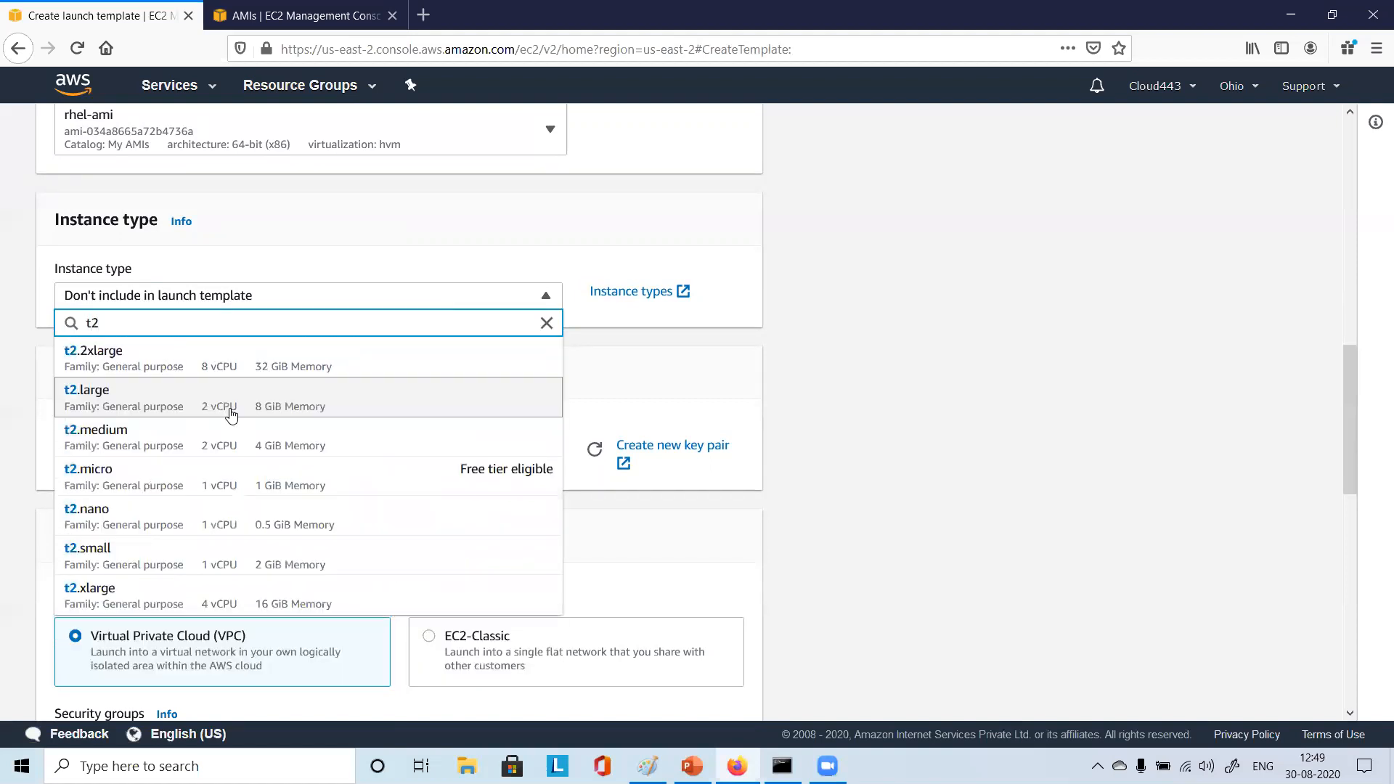
left_click(438, 481)
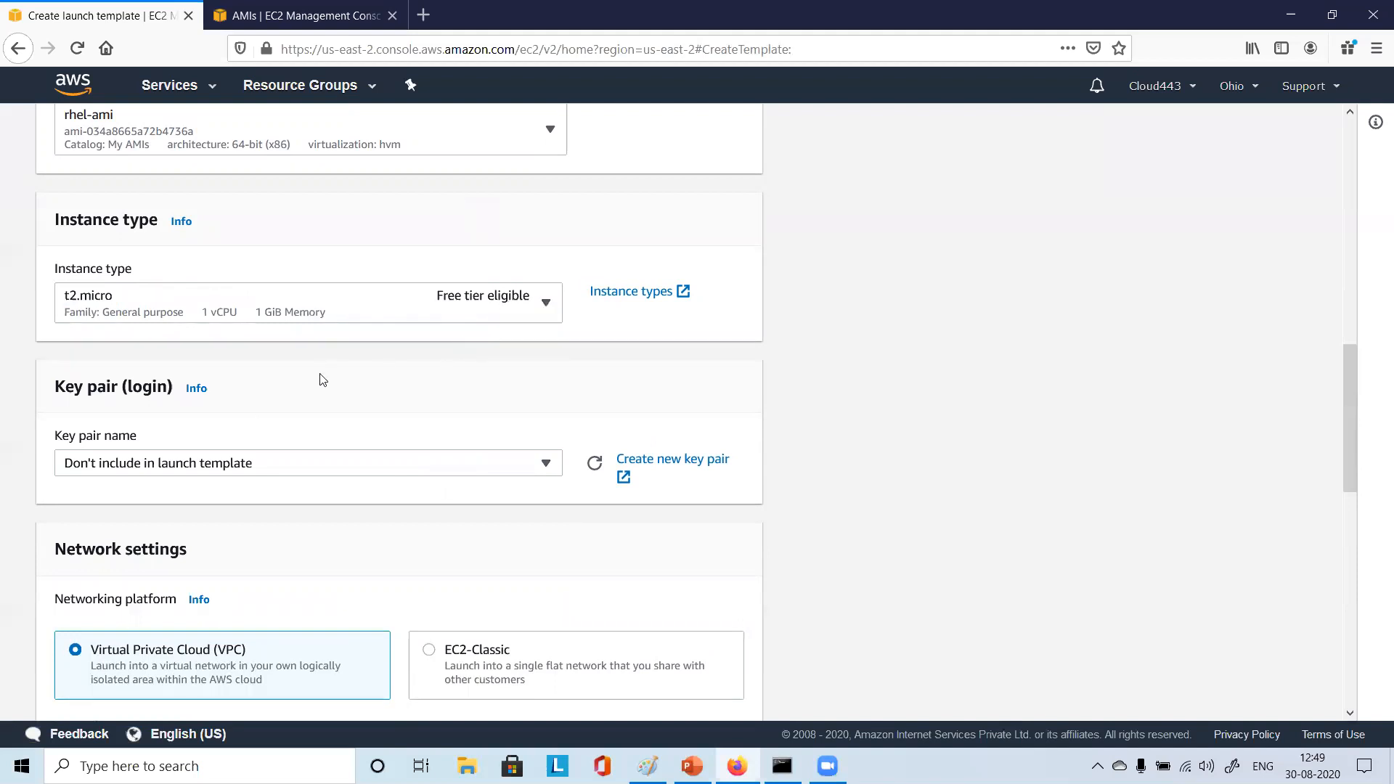
View the available key pairs for the template and dismiss the list without choosing one
scroll(320, 378, "down", 2)
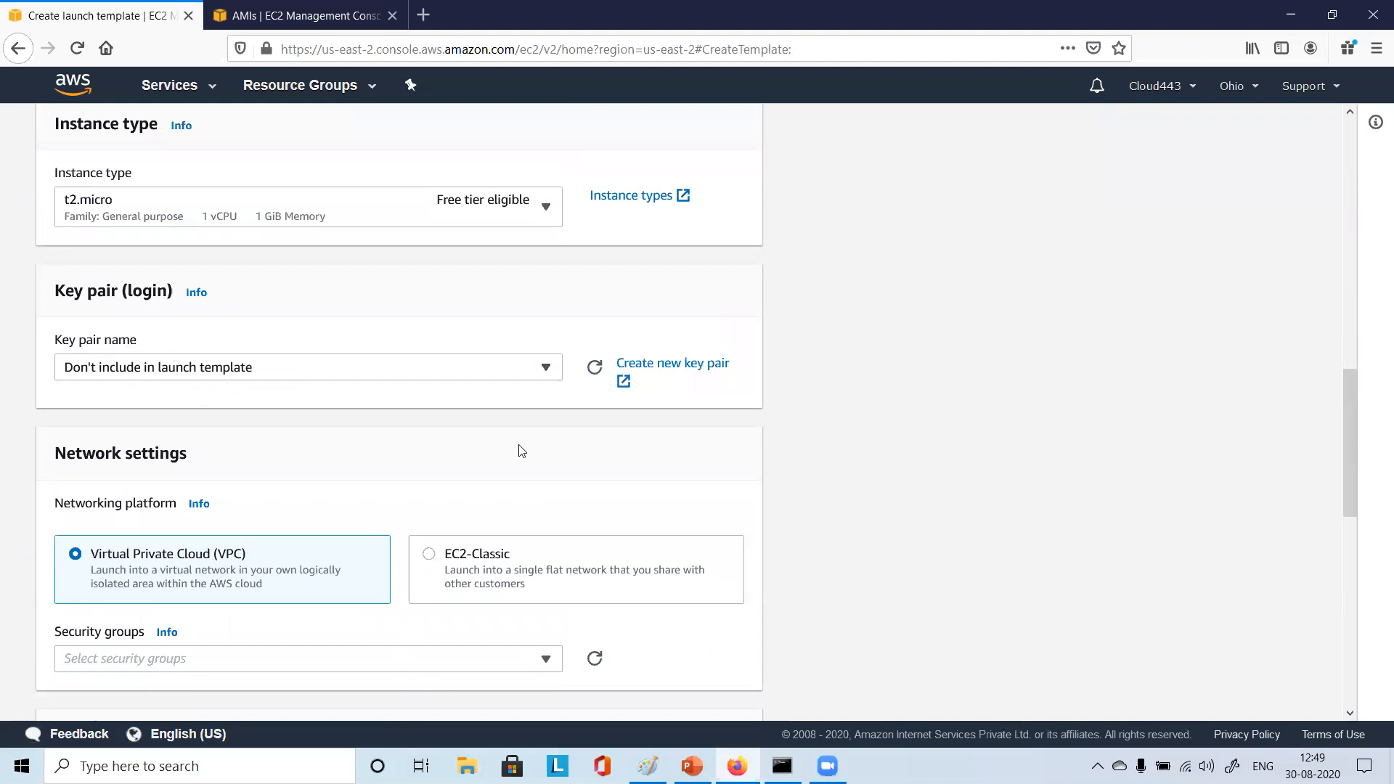
left_click(414, 367)
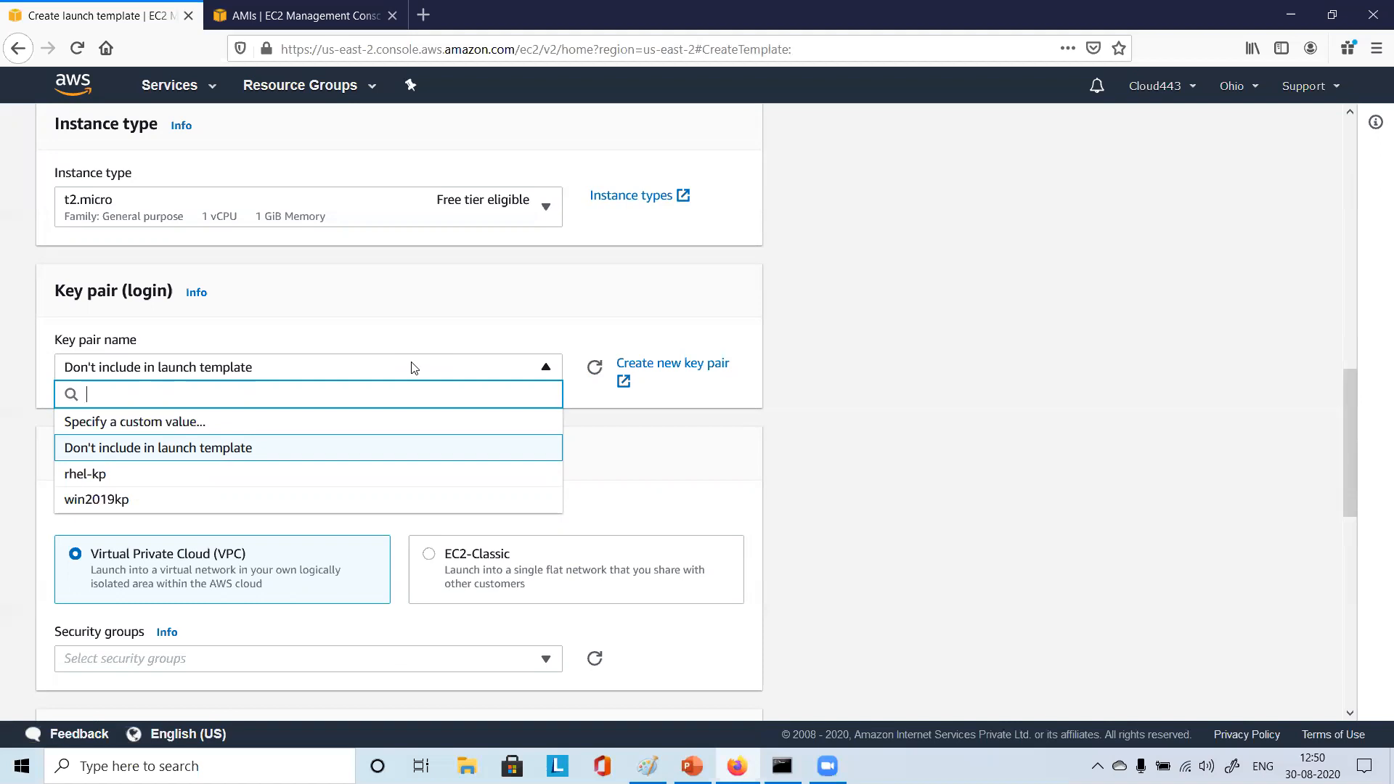
scroll(410, 367, "up", 3)
left_click(905, 380)
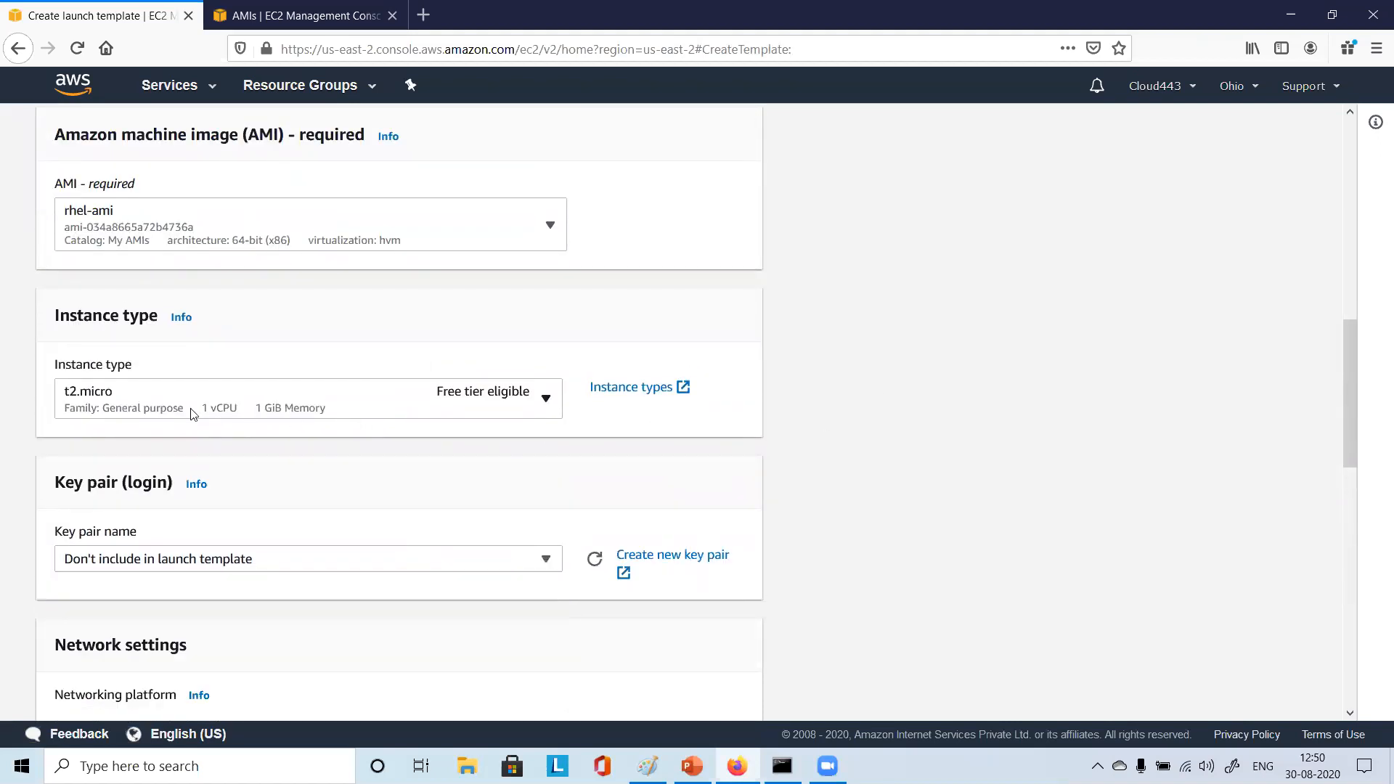
Review the instance type choices, keeping t2.micro, and check the chosen AMI
left_click(416, 407)
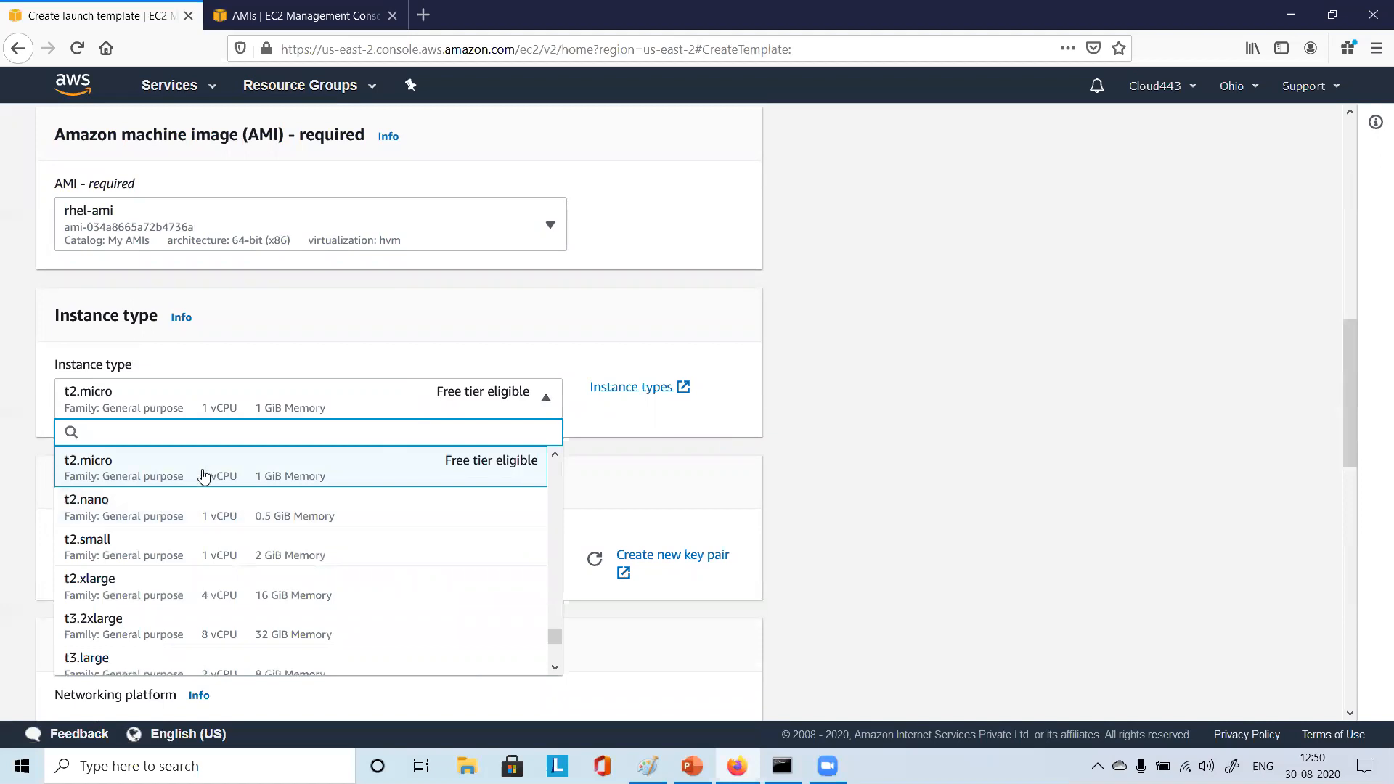
left_click(204, 476)
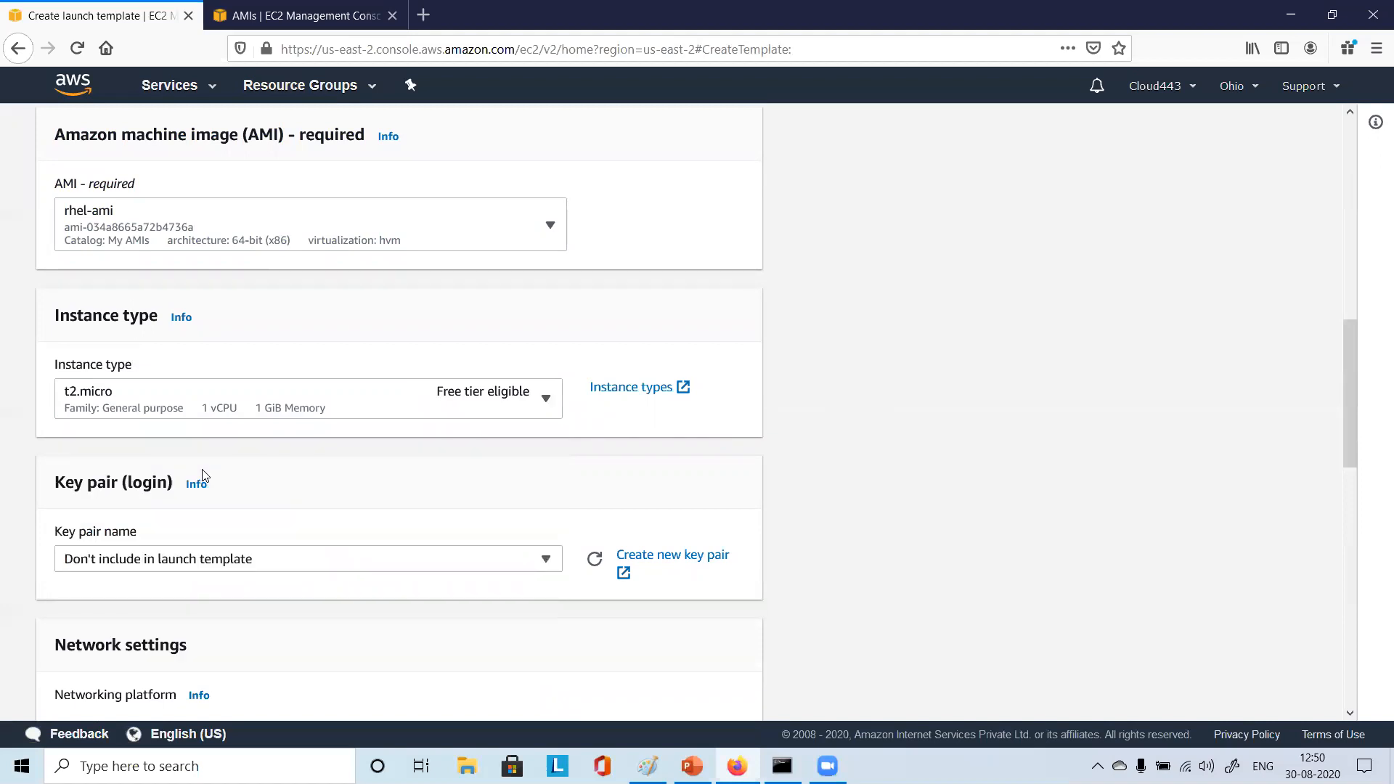
scroll(204, 476, "up", 3)
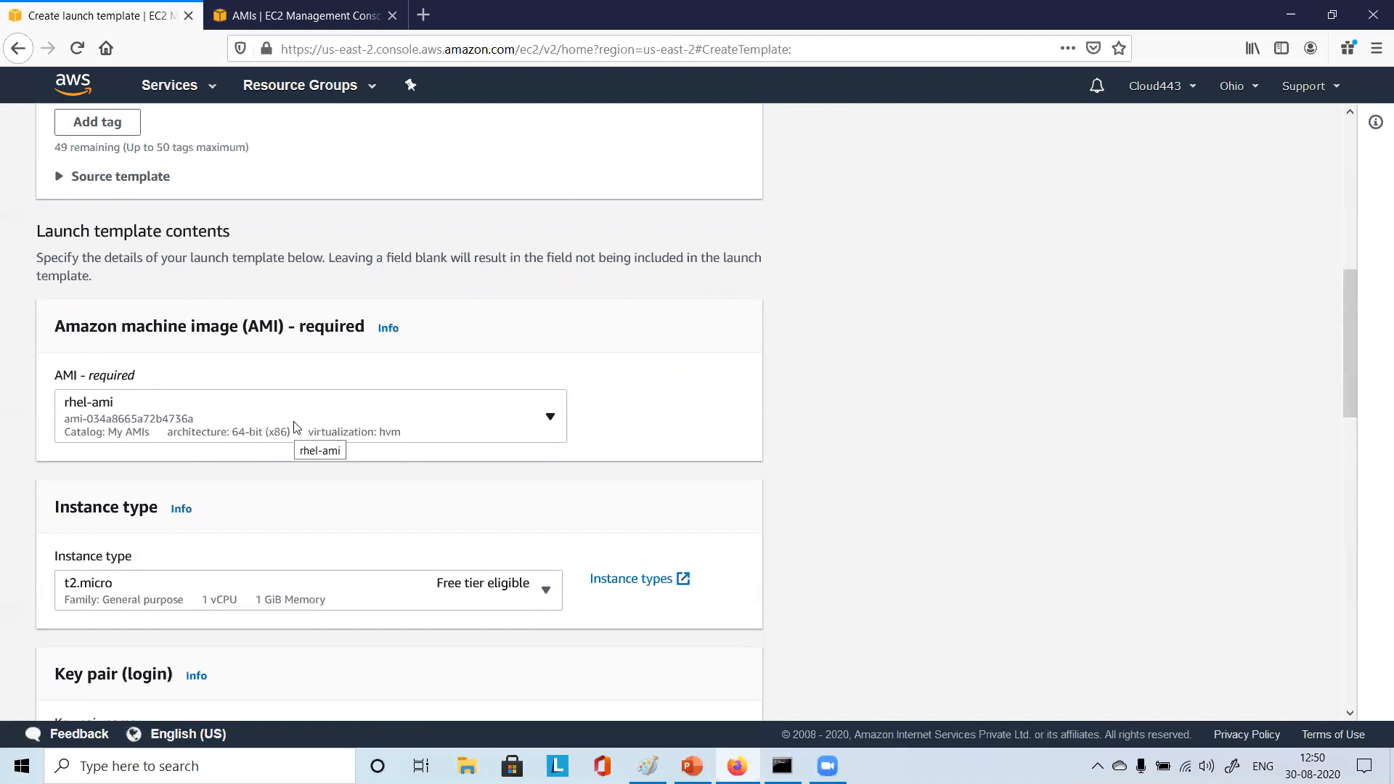
scroll(264, 530, "down", 1)
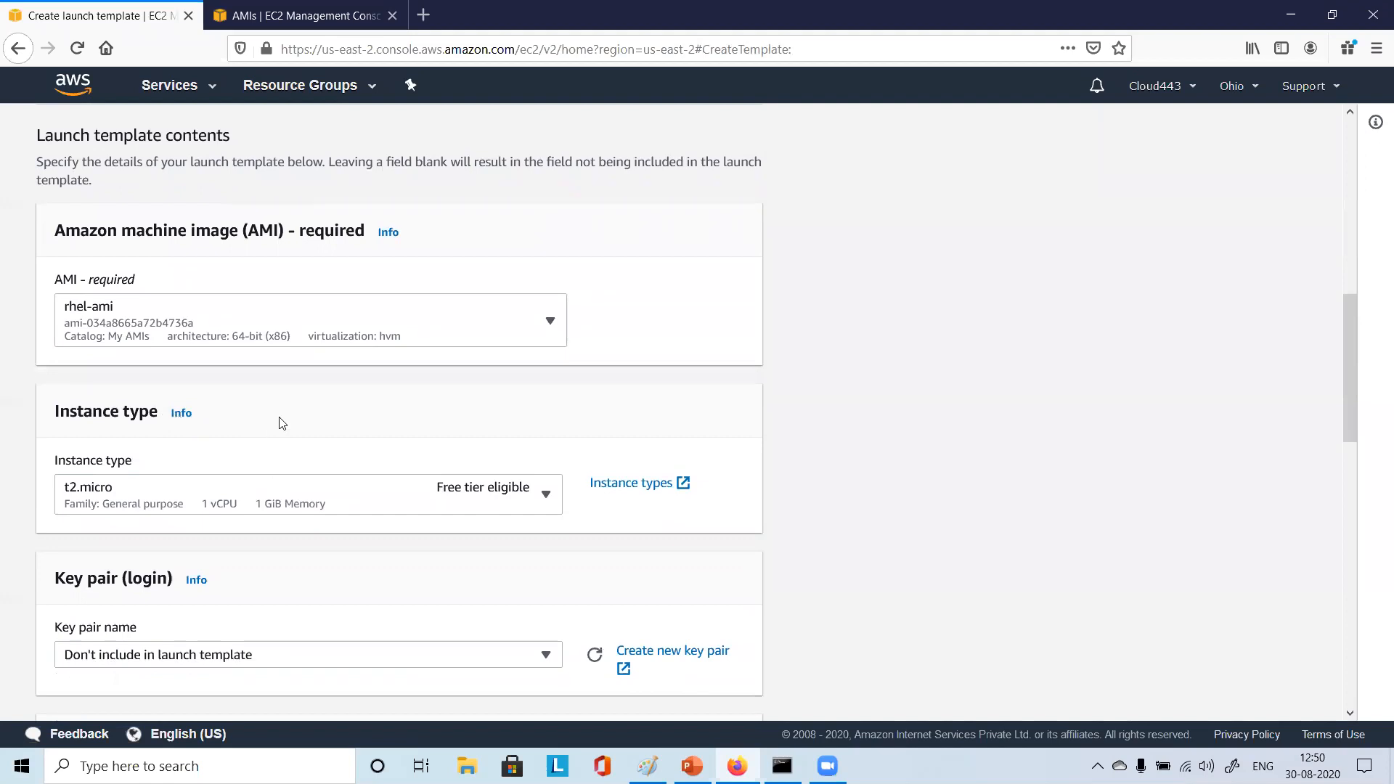
scroll(290, 418, "down", 1)
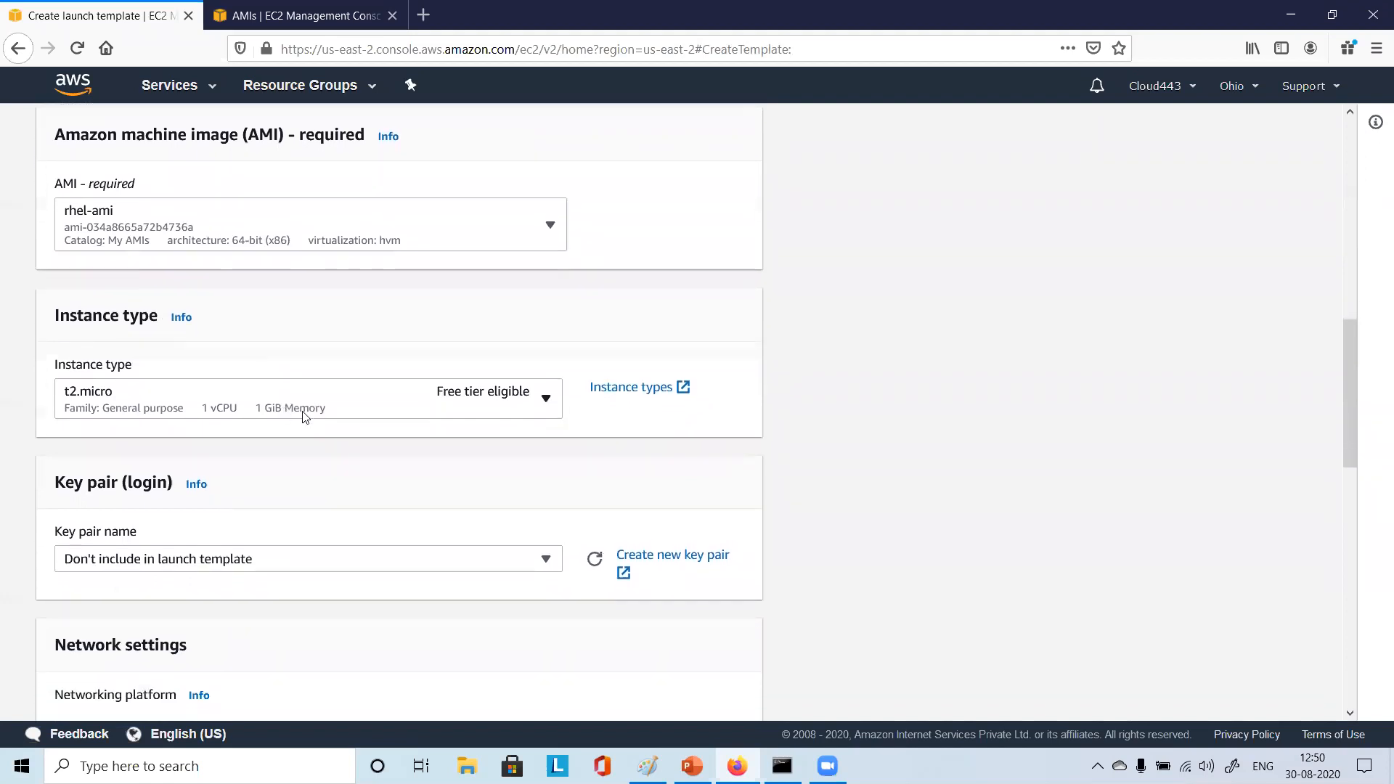
Filter the instance types by t2 and select t2.micro again for the template
left_click(537, 396)
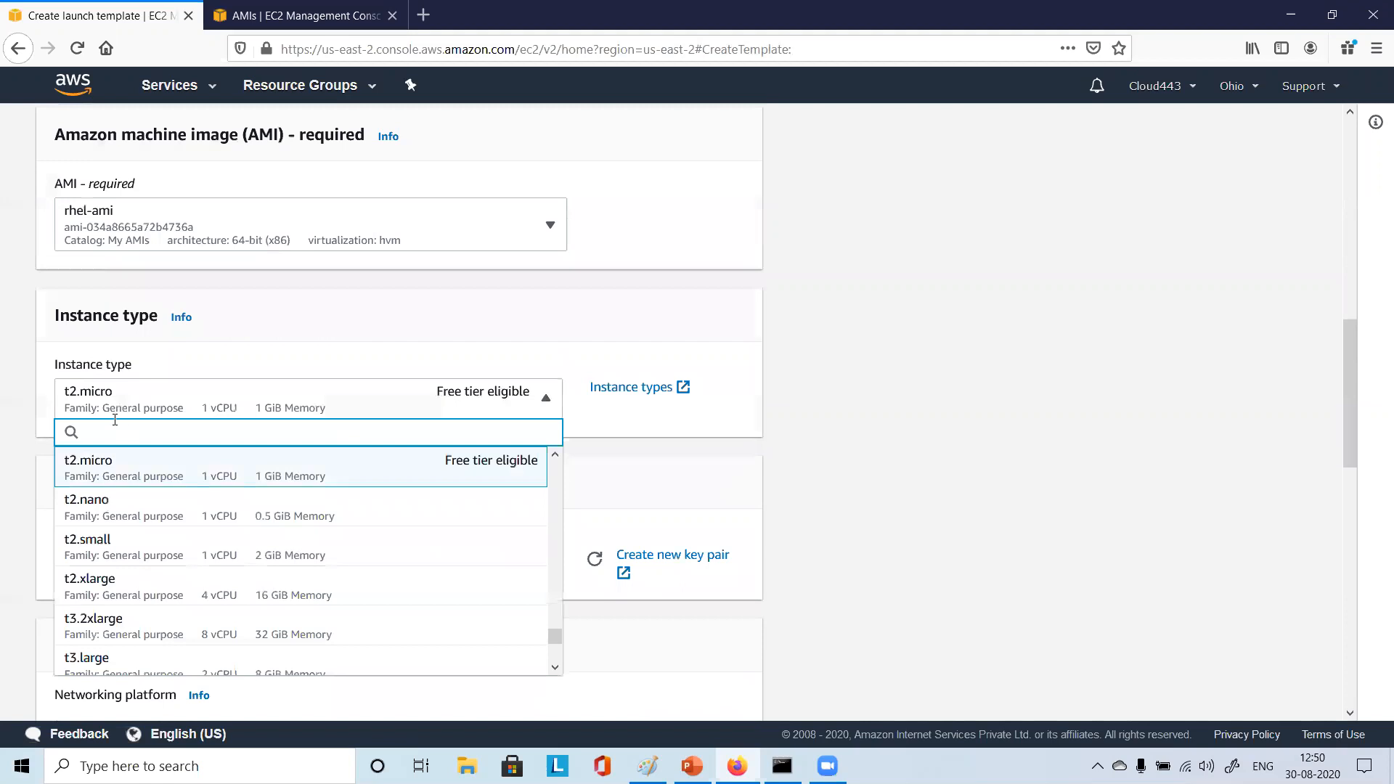
type("t2")
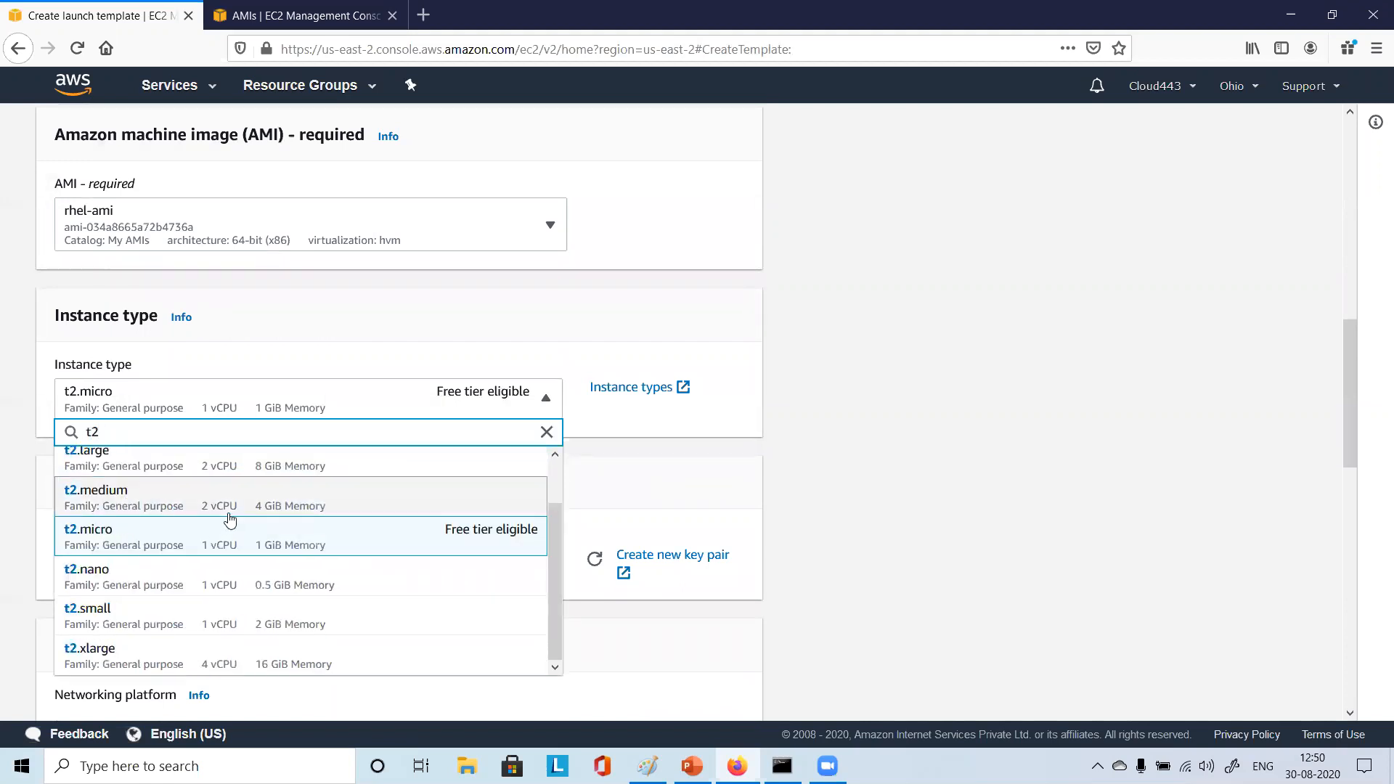
scroll(229, 520, "up", 1)
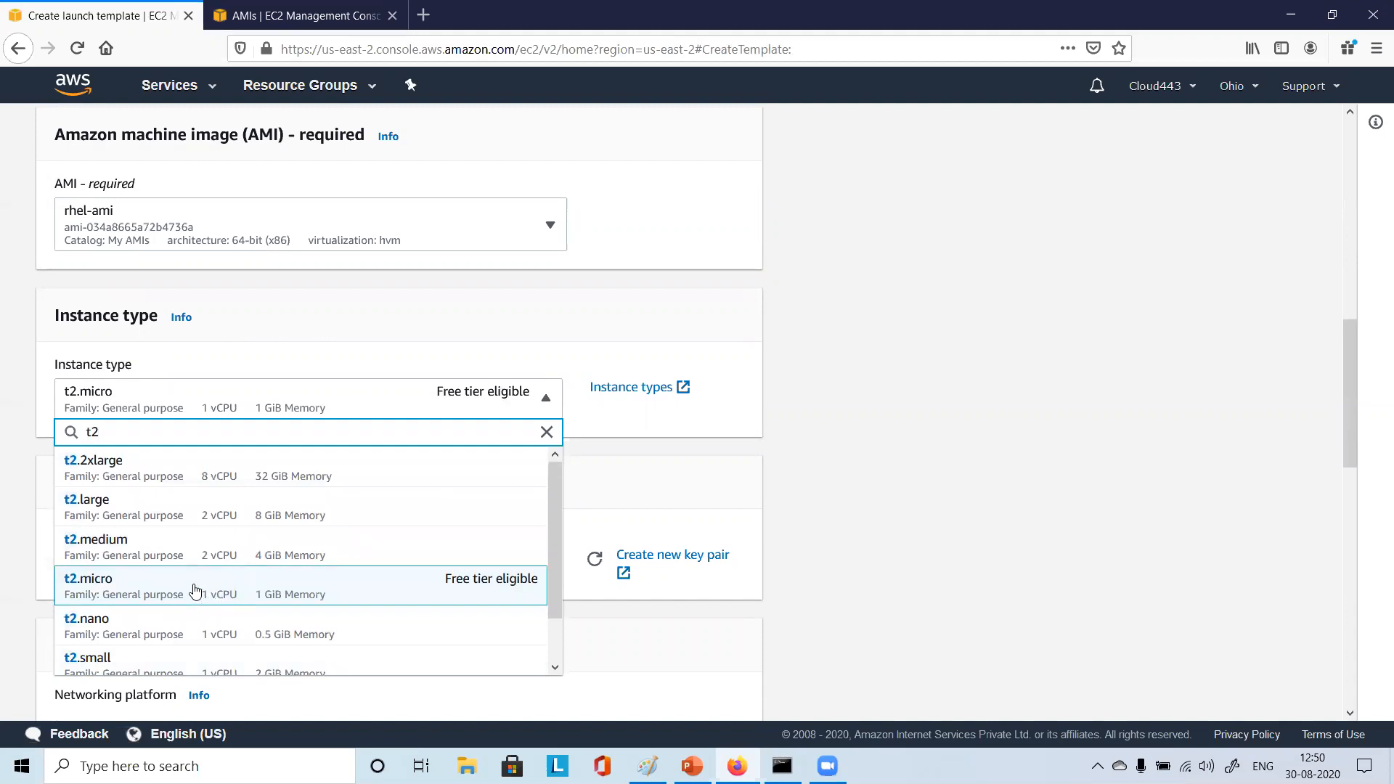
left_click(190, 590)
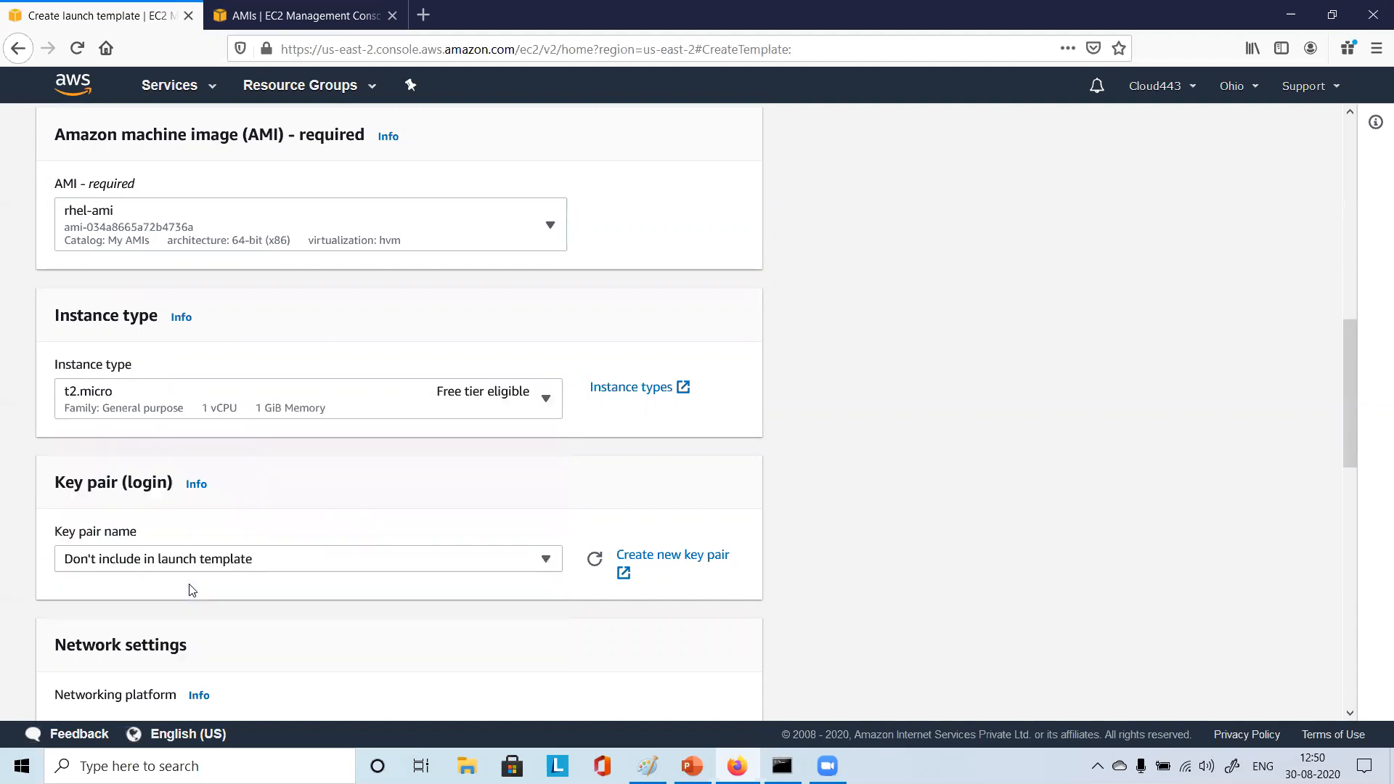
Browse the full instance type list from the a1 to the t3 families, then dismiss it without changing the selection
scroll(289, 476, "down", 2)
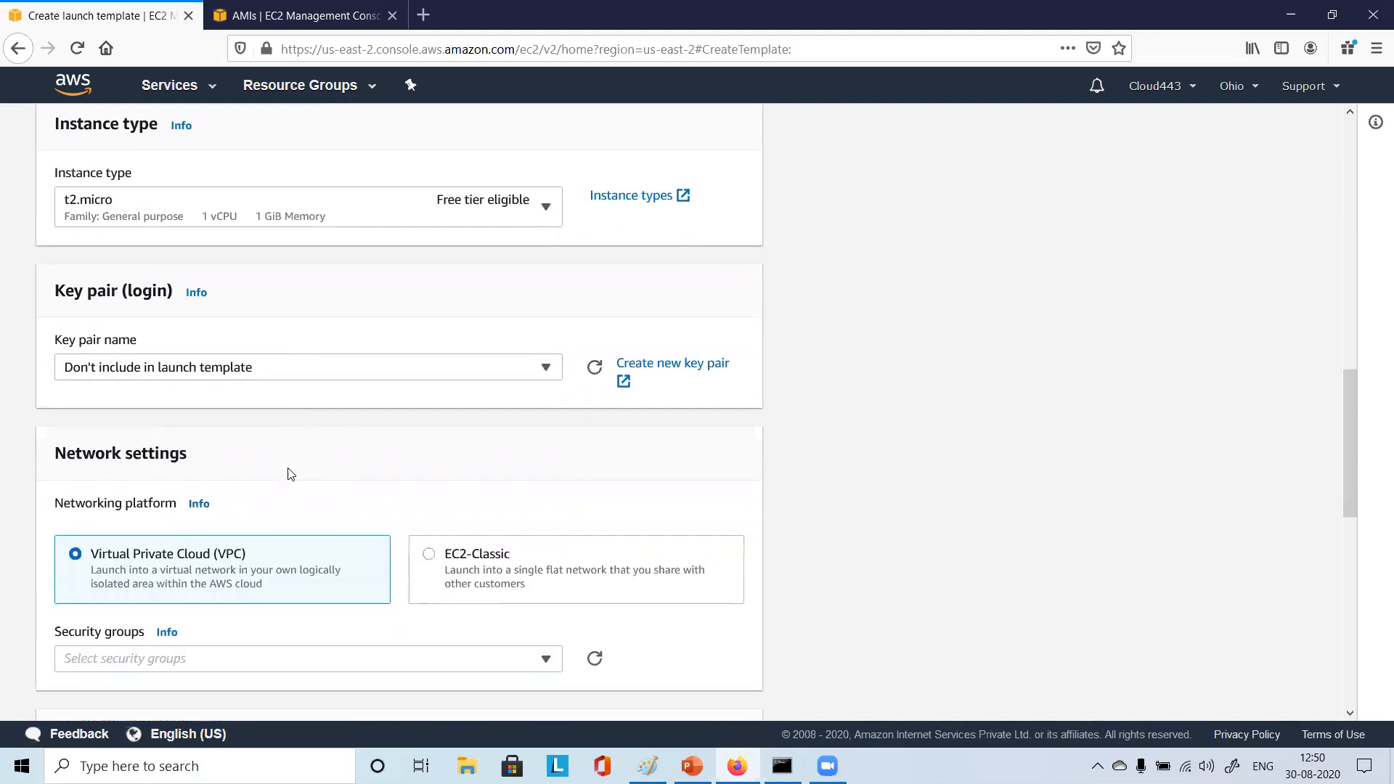
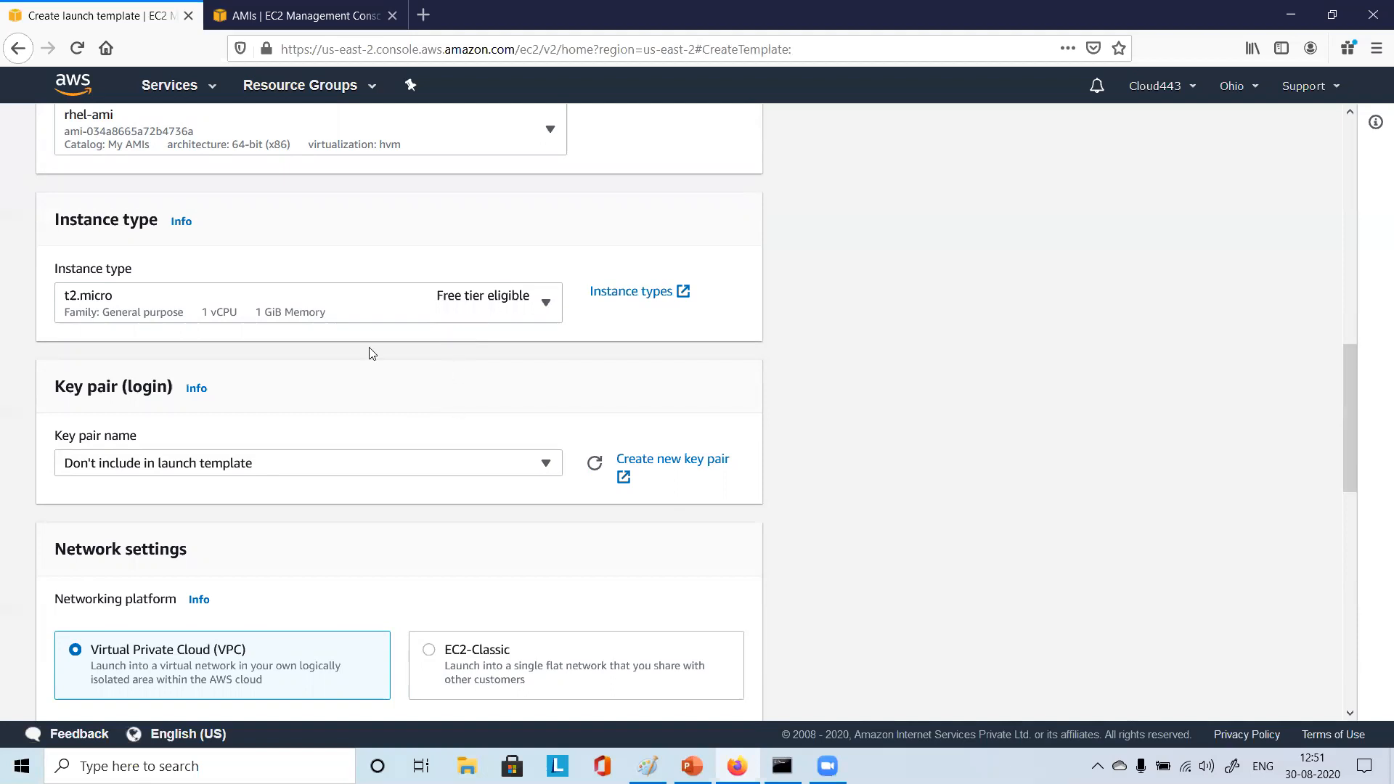
left_click(361, 311)
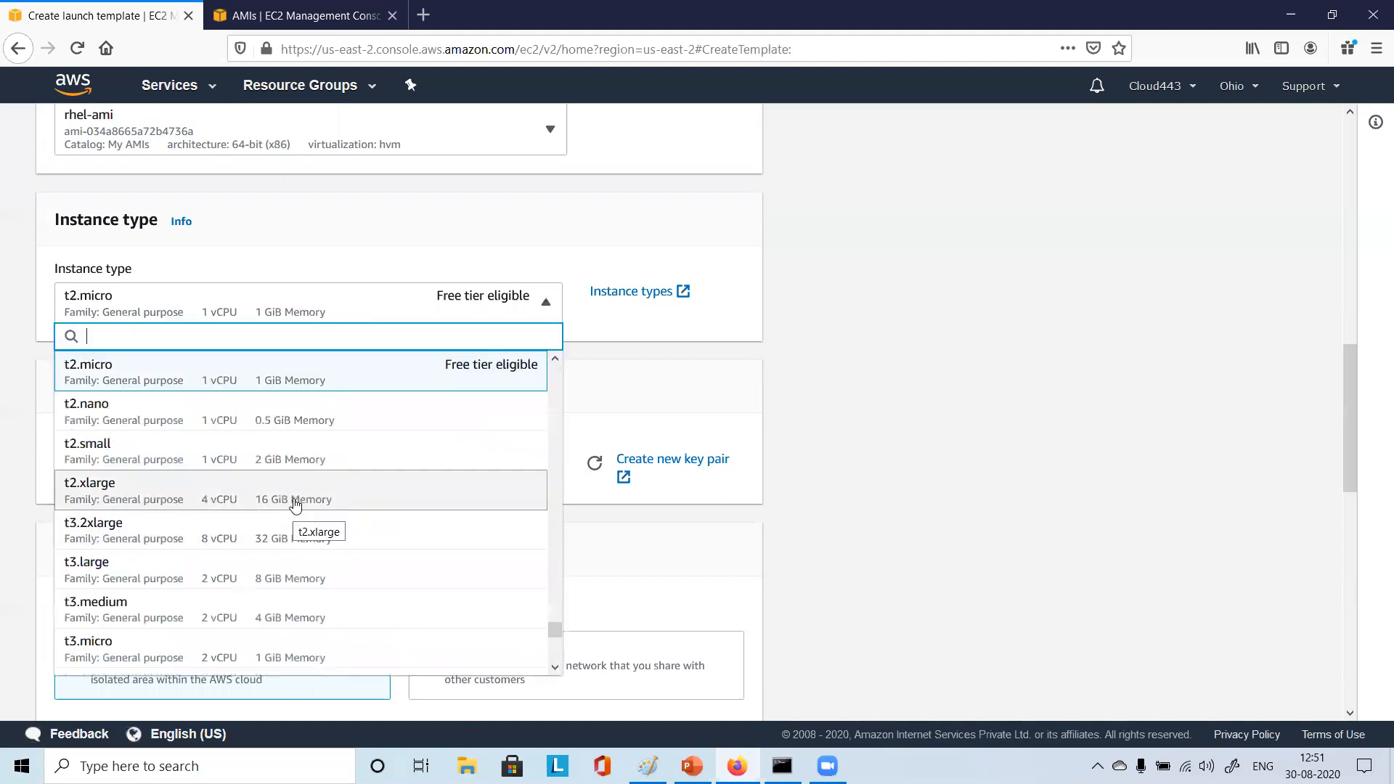
scroll(295, 508, "up", 3)
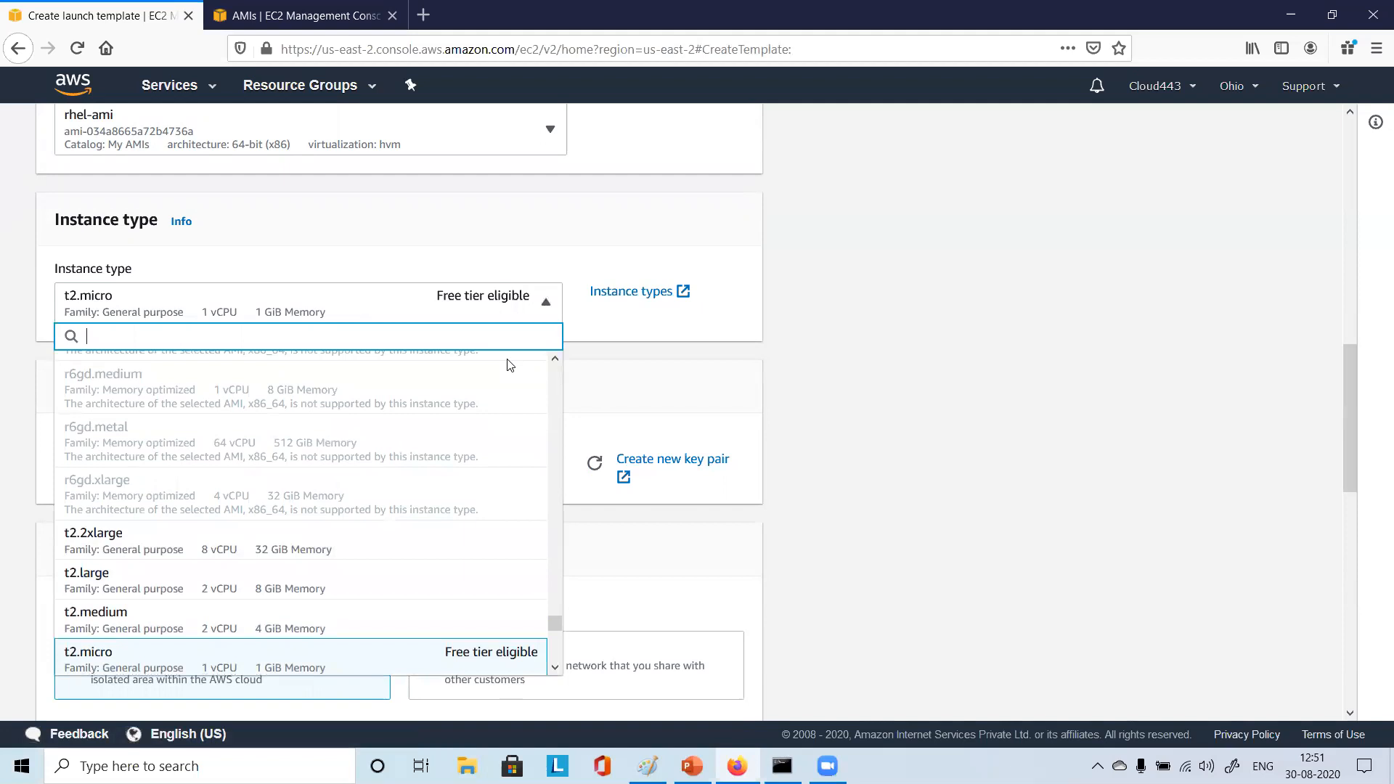
scroll(397, 494, "down", 3)
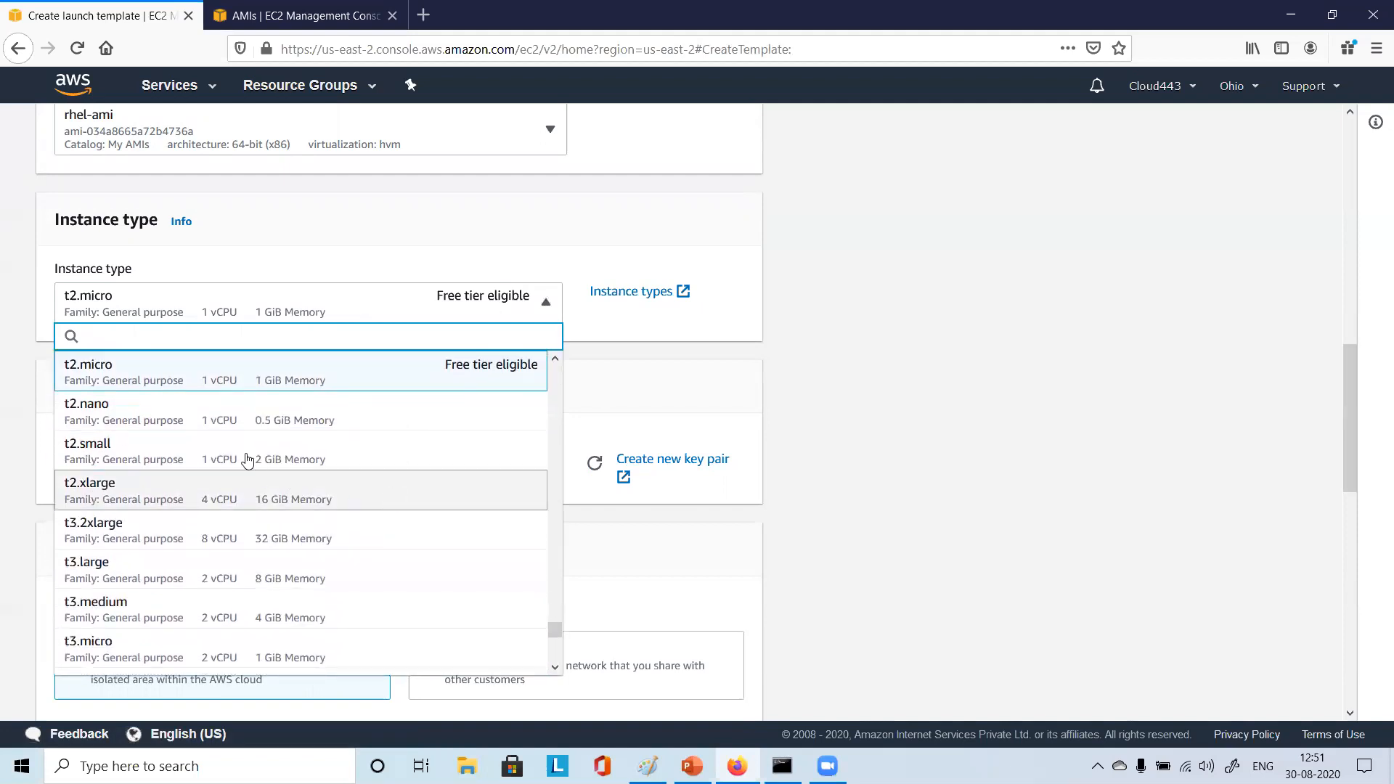
scroll(254, 379, "up", 10)
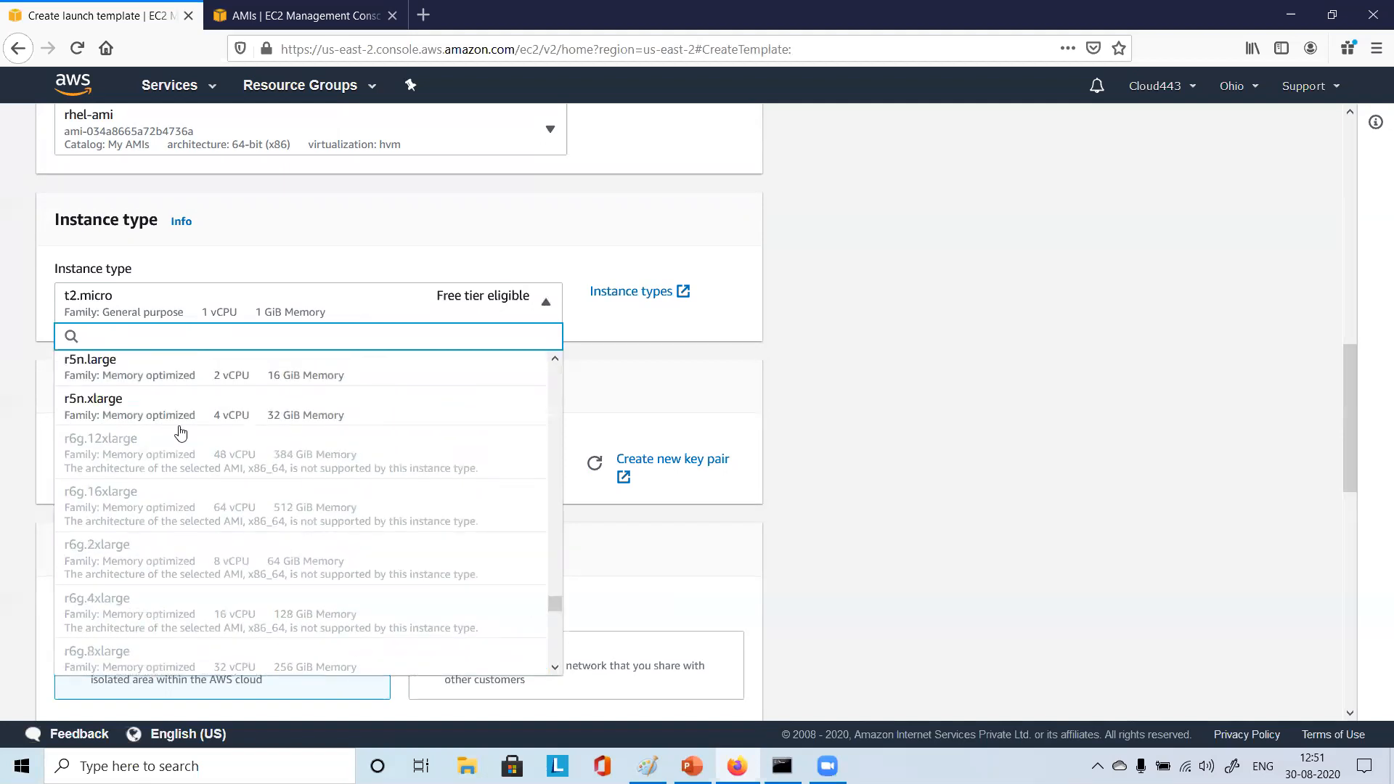
scroll(143, 591, "up", 2)
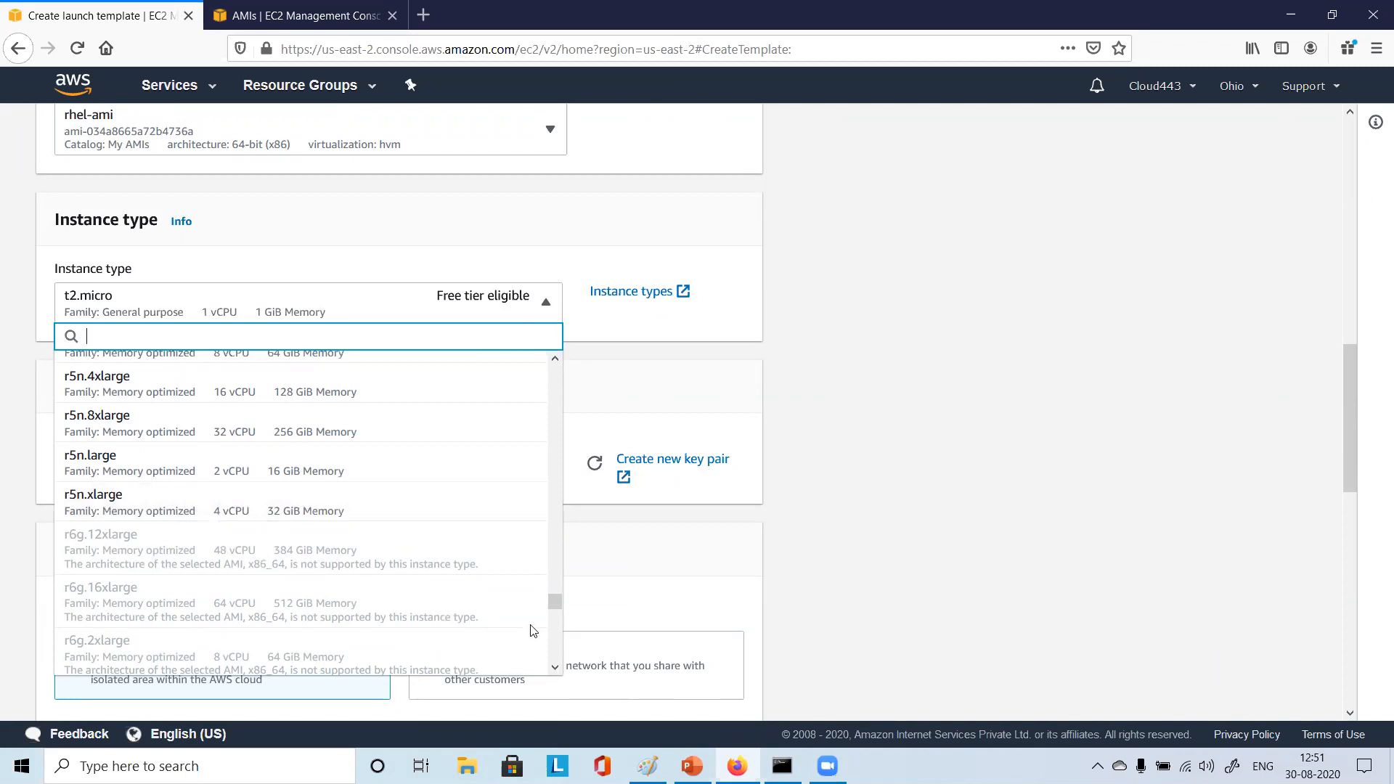
left_click_drag(554, 605, 546, 364)
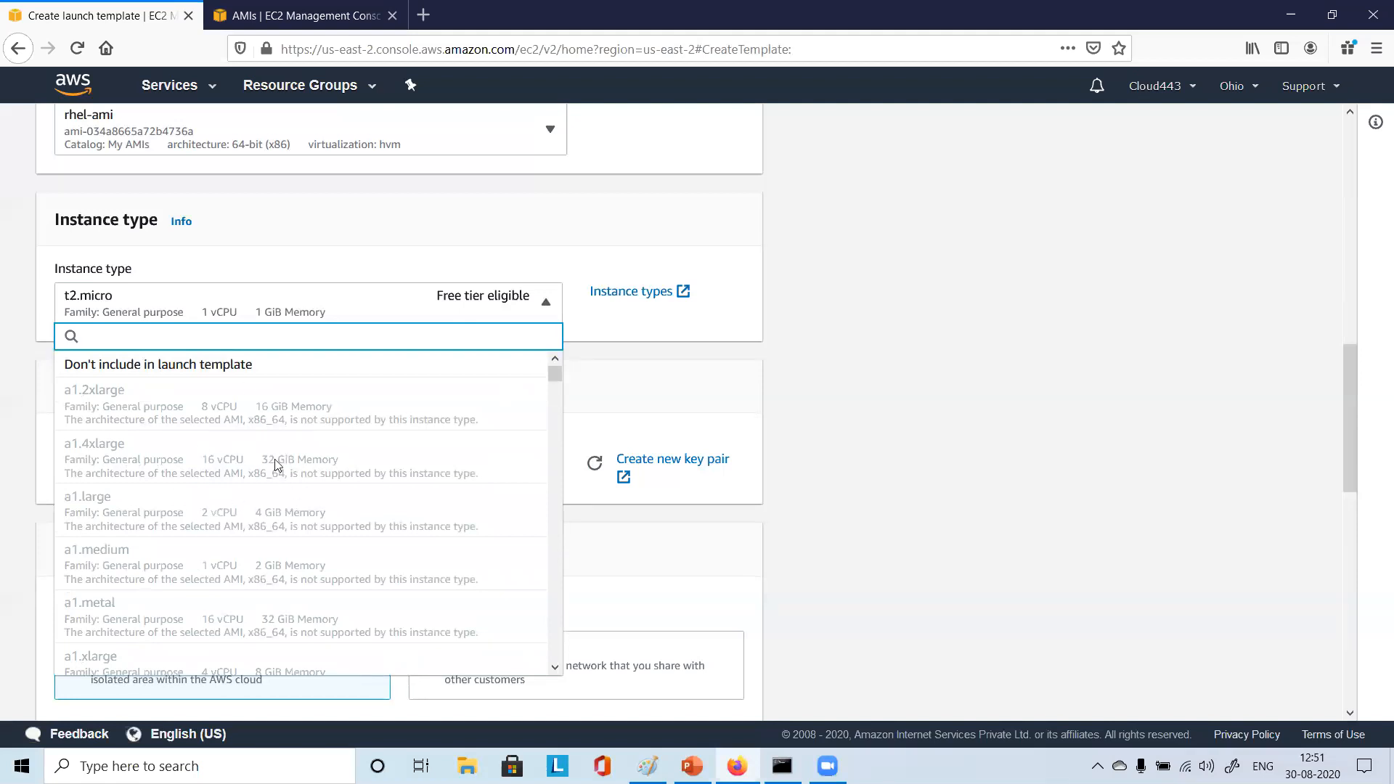
scroll(252, 510, "down", 2)
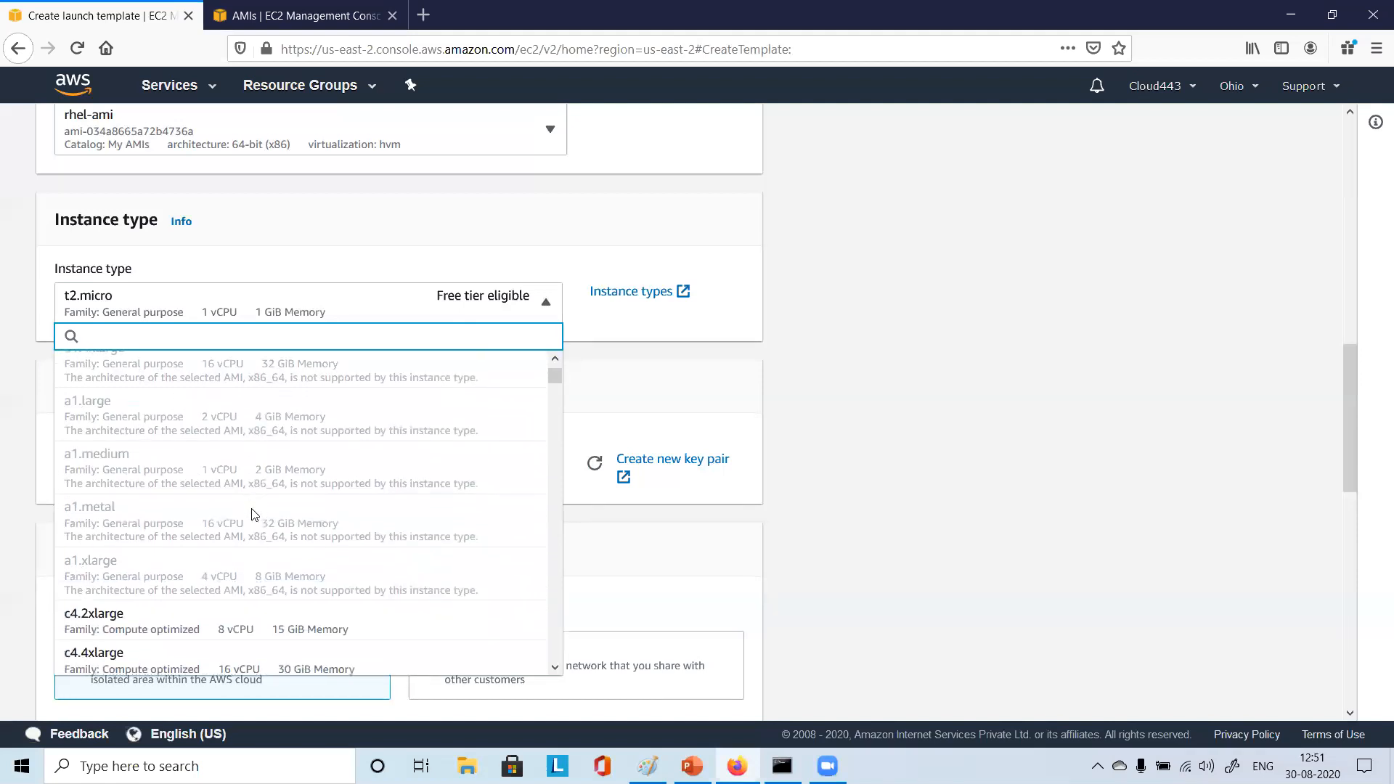
scroll(253, 514, "down", 2)
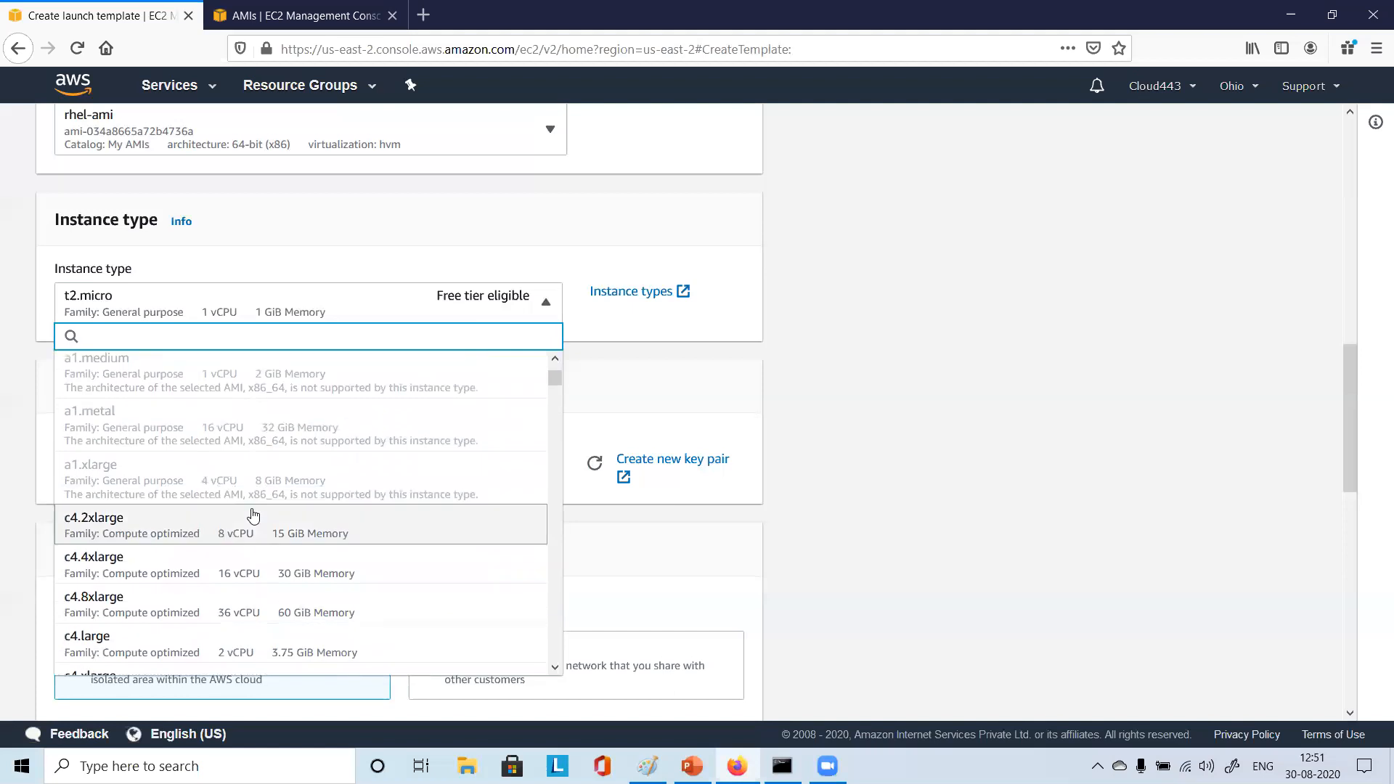
scroll(381, 506, "down", 15)
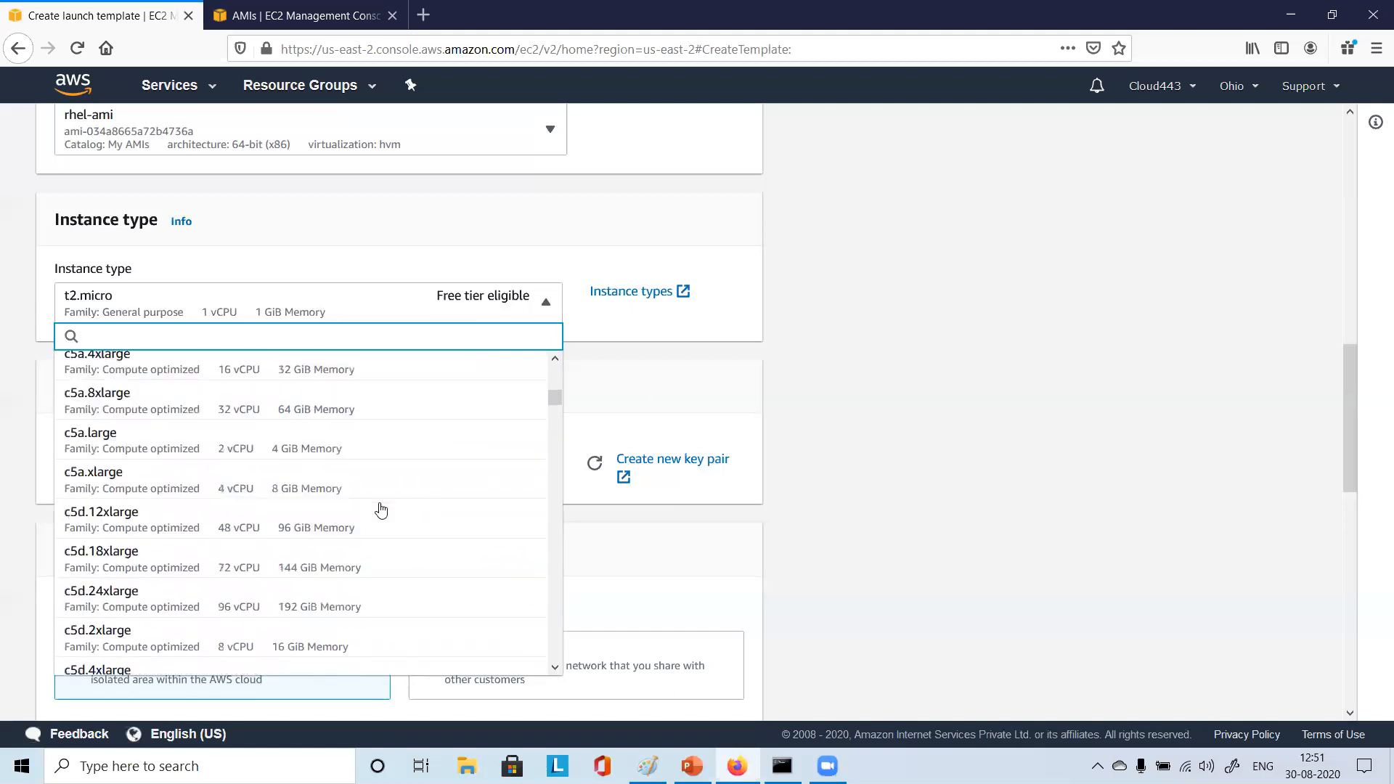
left_click(712, 378)
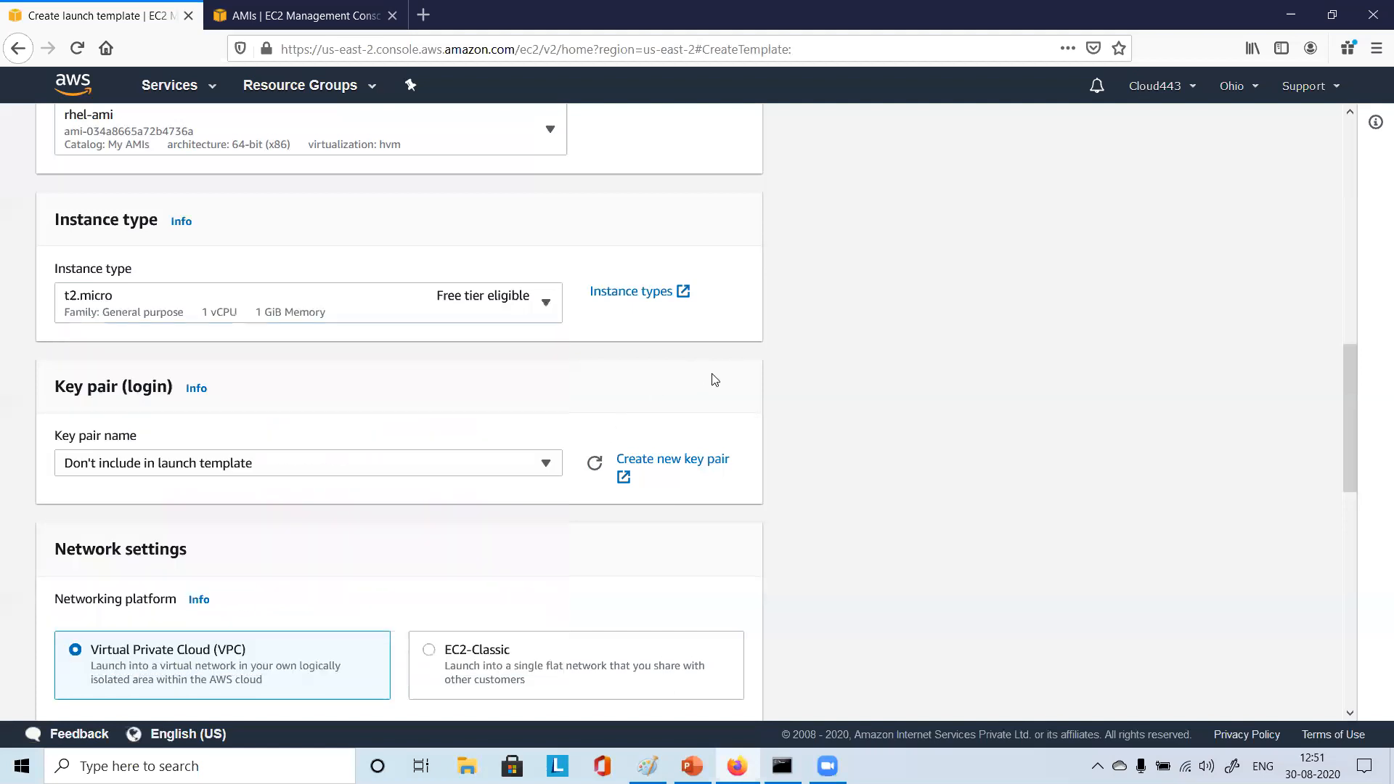
Review the template's name, version description, tags, AMI, instance type, key pair and network settings
scroll(523, 410, "up", 4)
scroll(414, 459, "up", 8)
scroll(326, 472, "down", 4)
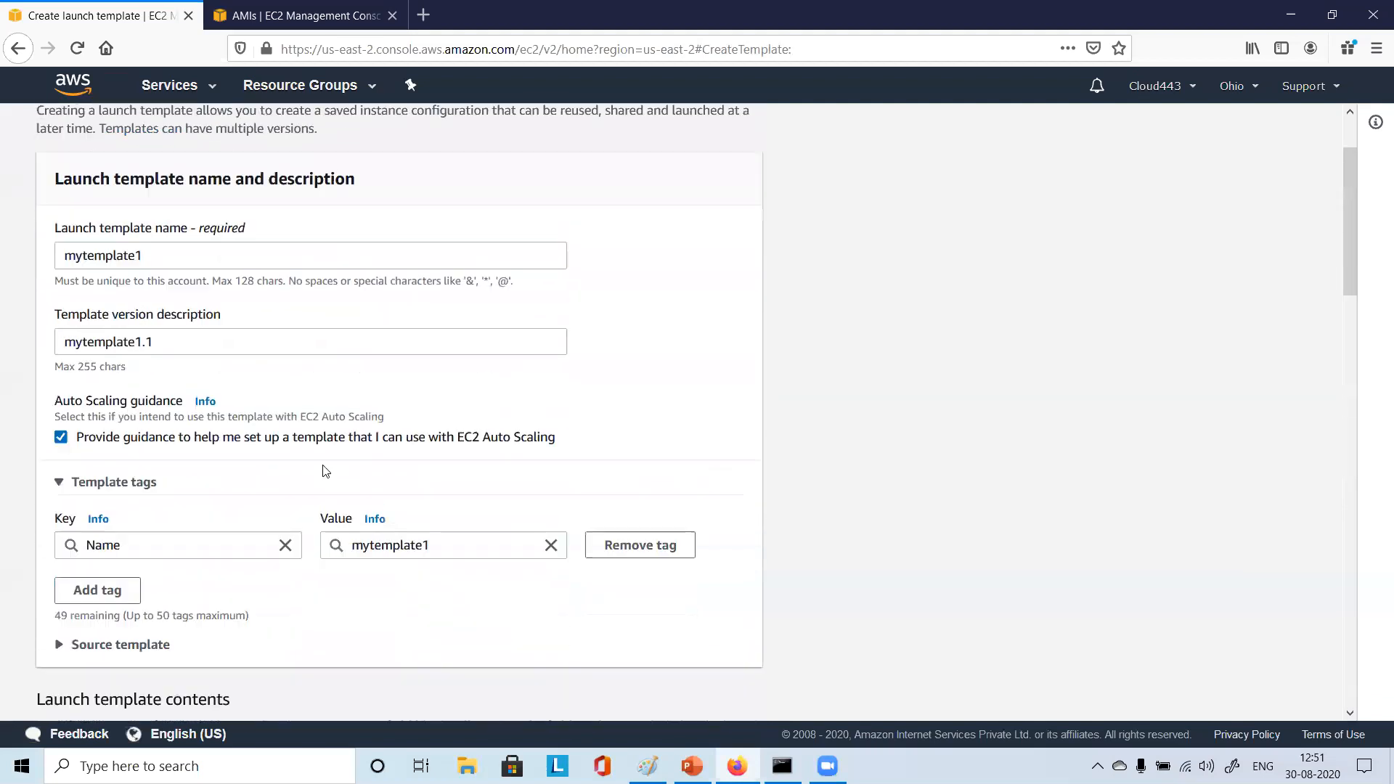
scroll(325, 473, "down", 1)
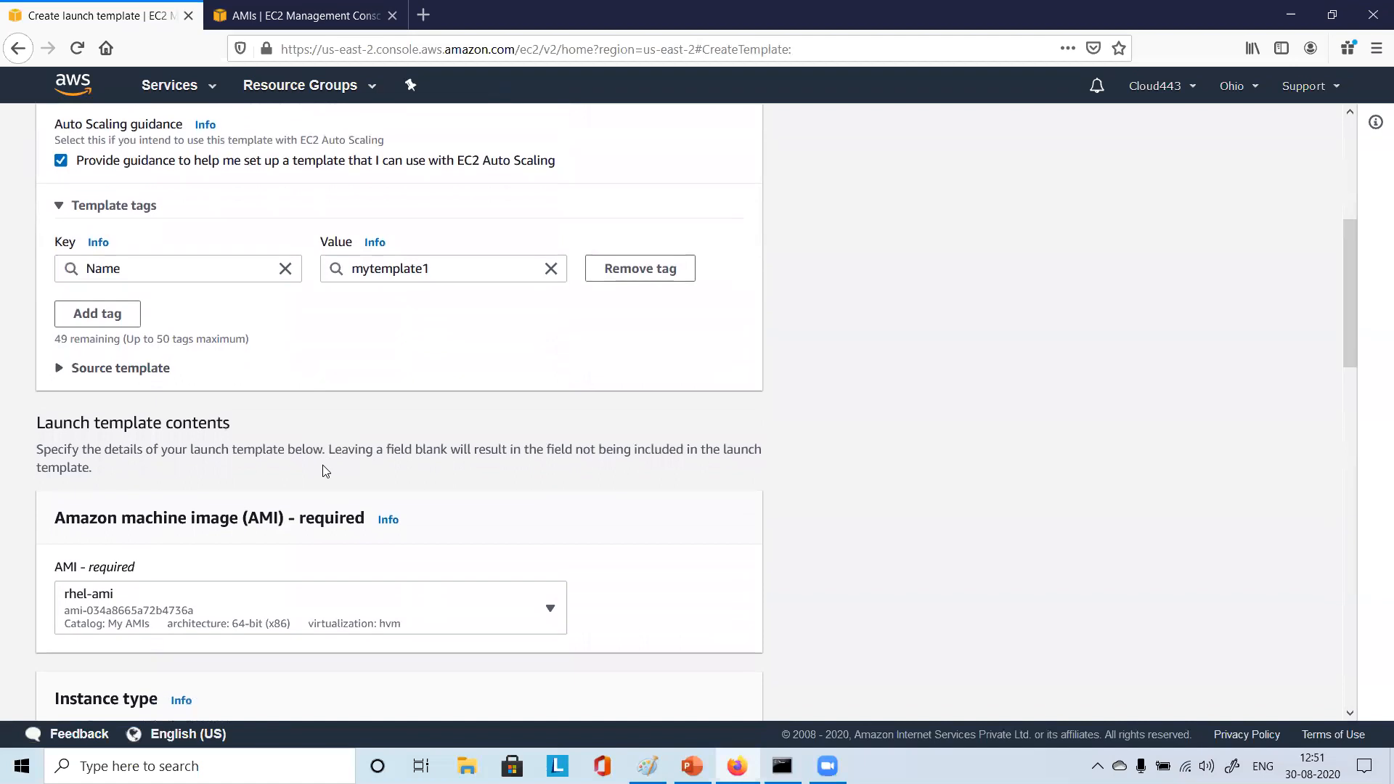
scroll(326, 471, "down", 2)
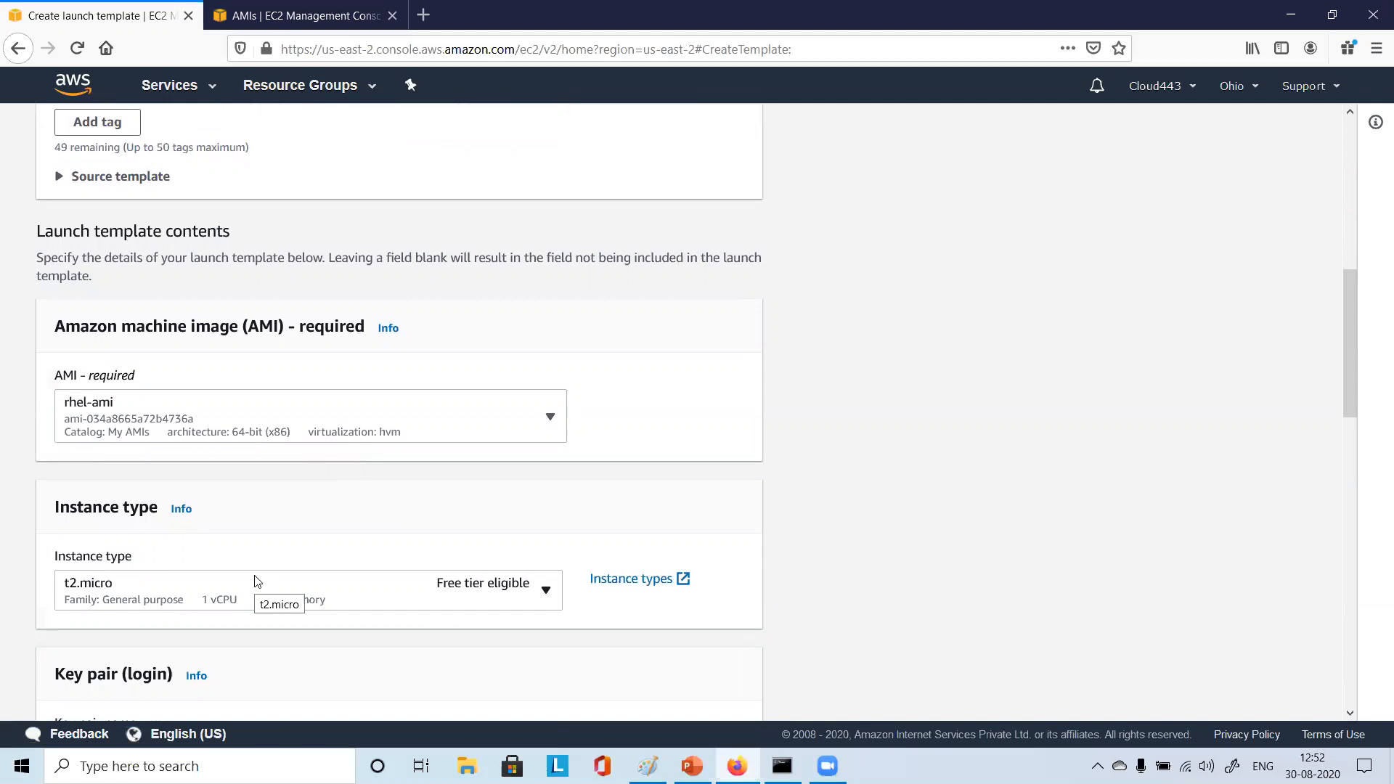
scroll(276, 555, "down", 5)
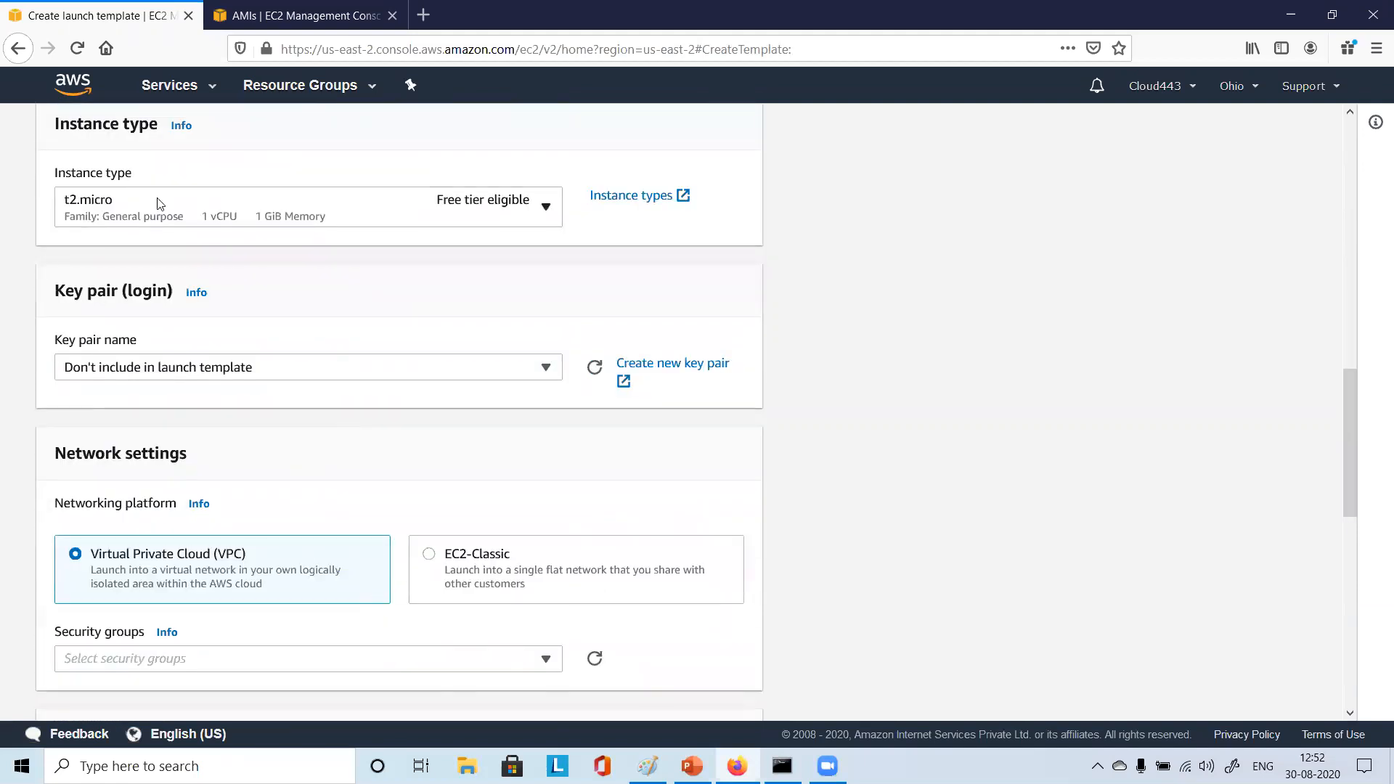
scroll(395, 276, "up", 3)
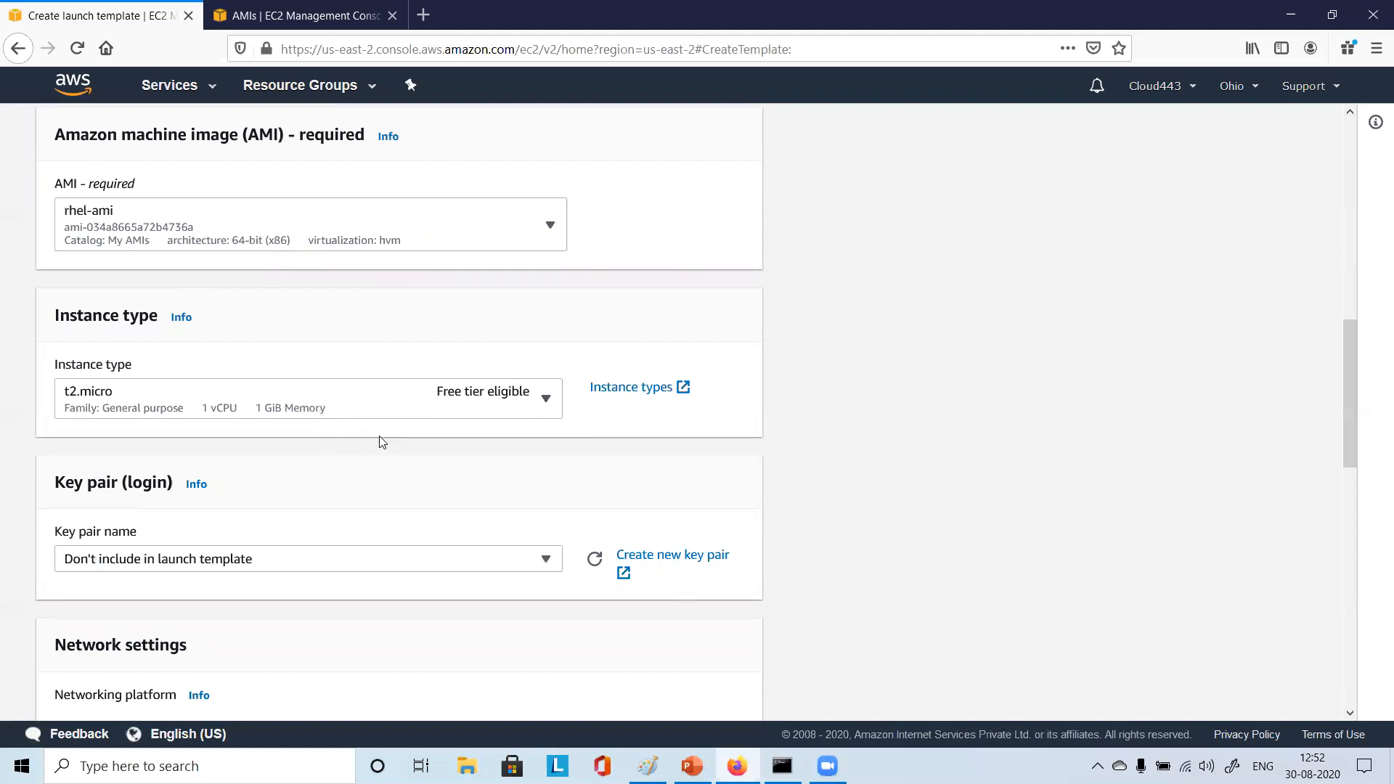
scroll(448, 479, "up", 4)
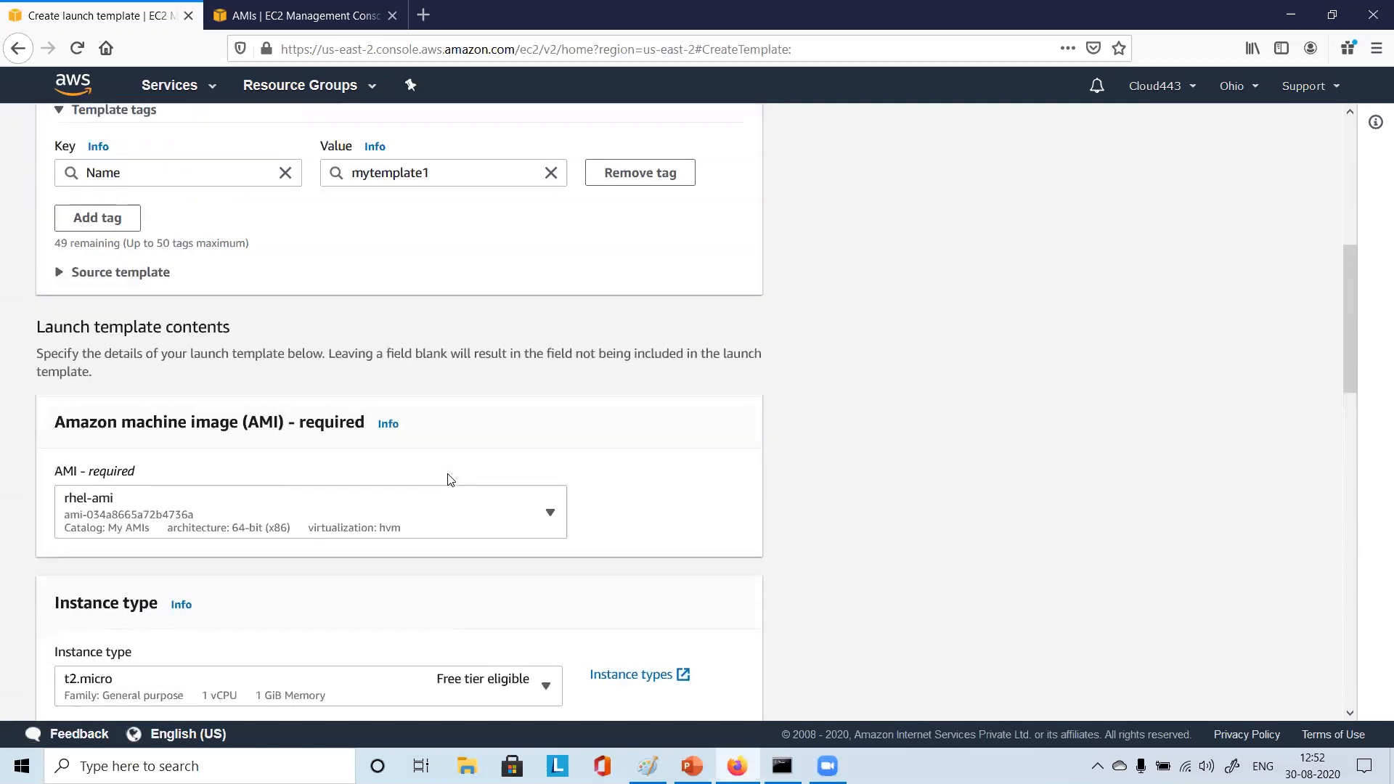
scroll(448, 479, "up", 6)
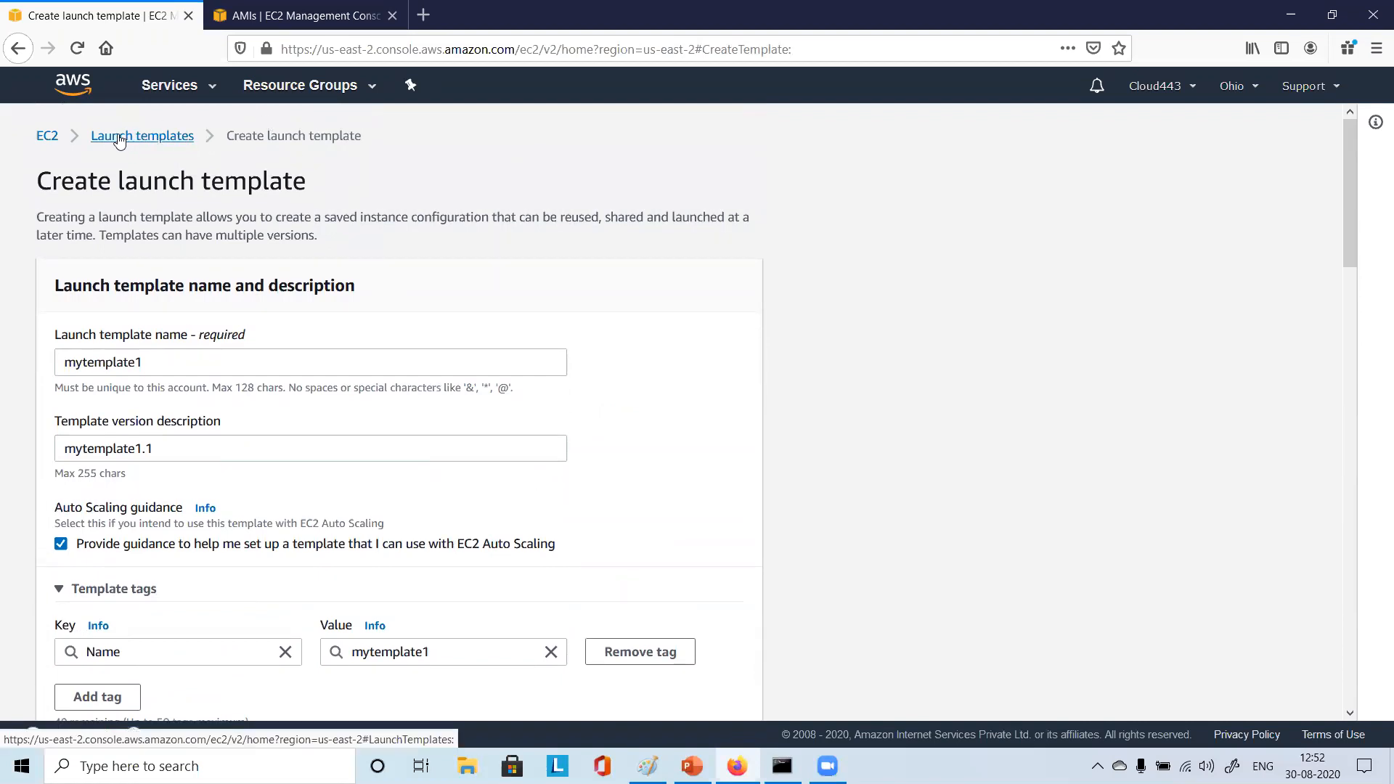
scroll(418, 341, "down", 5)
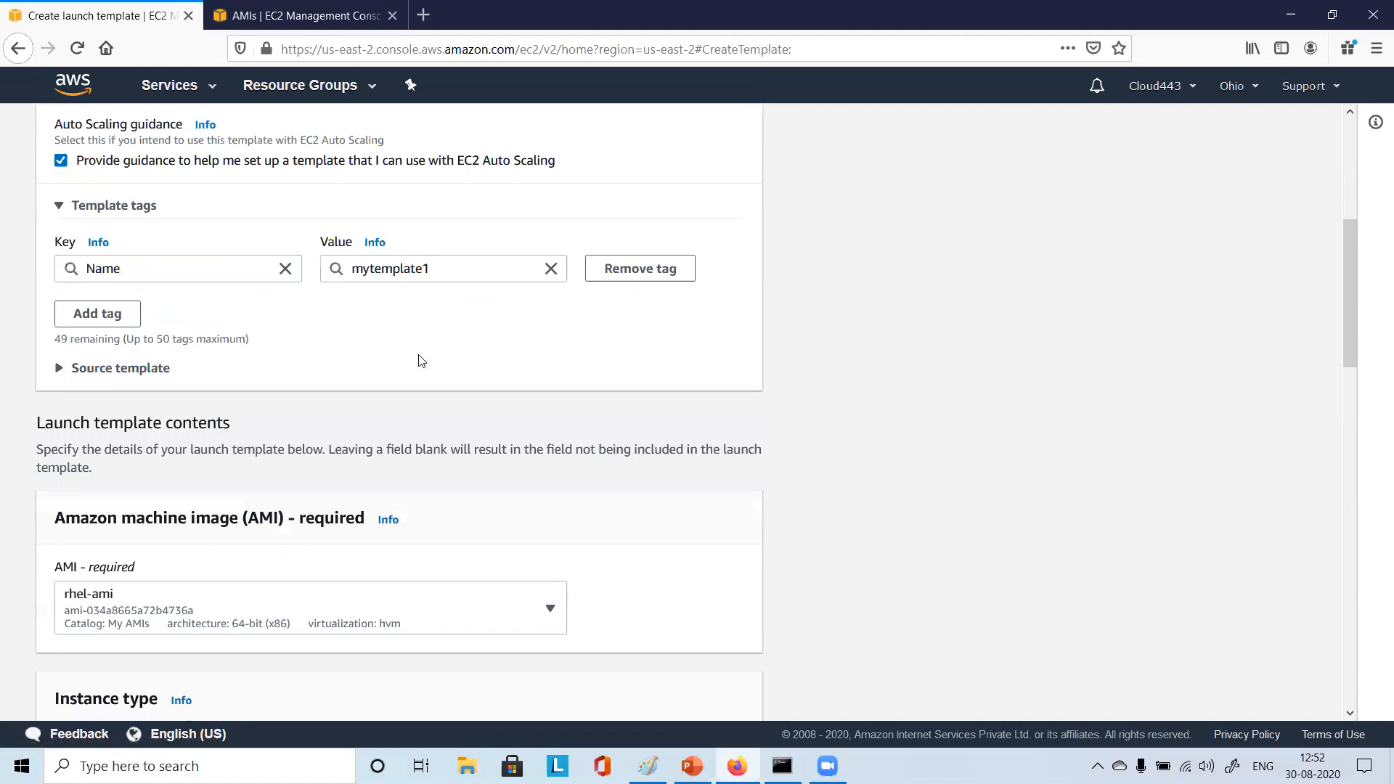
scroll(421, 361, "down", 5)
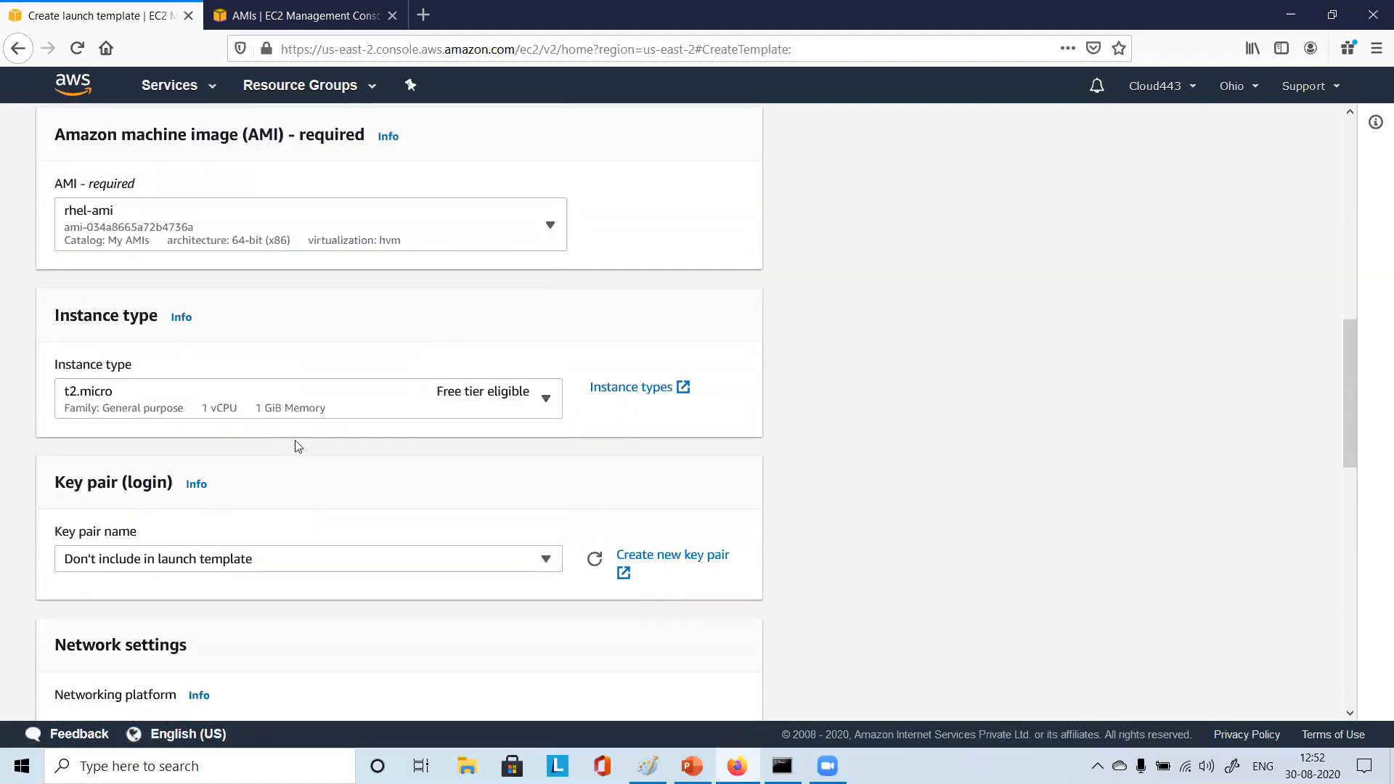
scroll(331, 470, "down", 1)
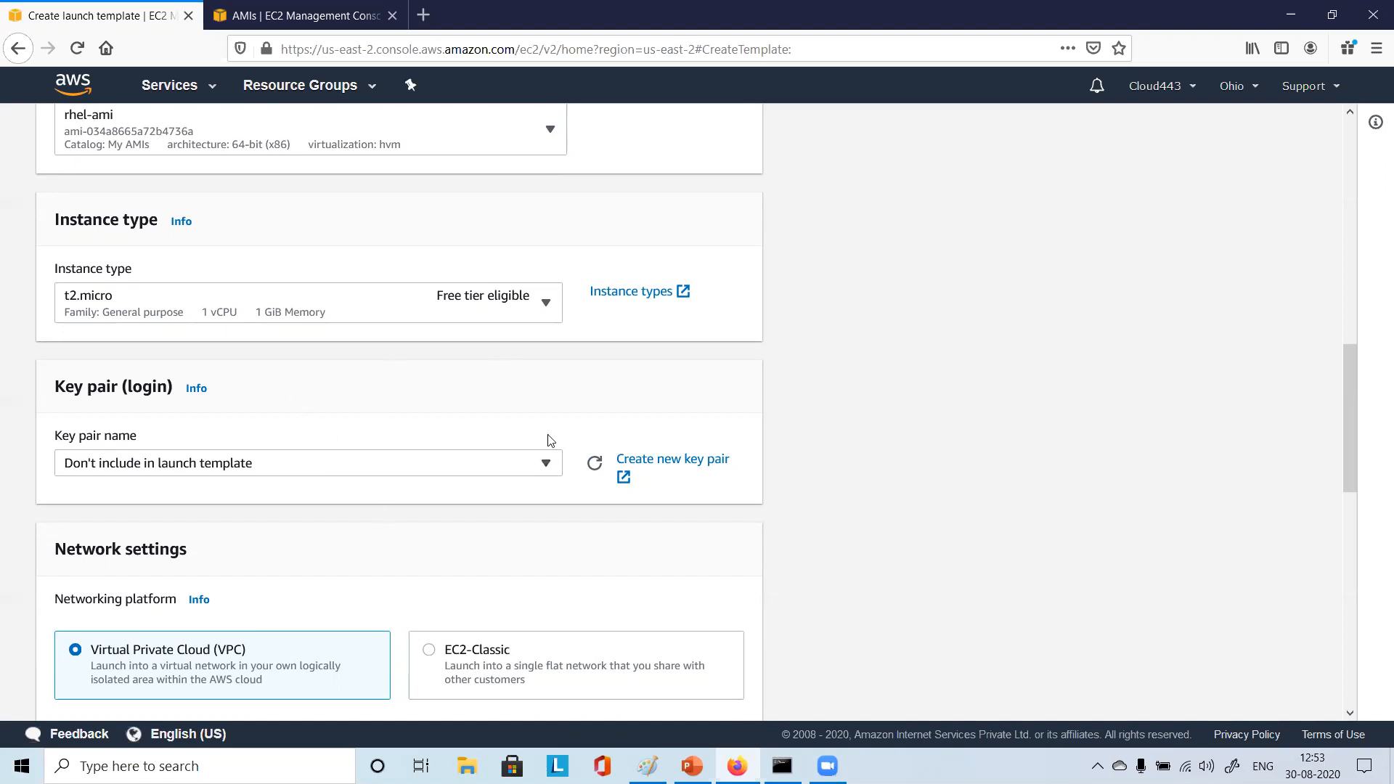
scroll(559, 447, "up", 5)
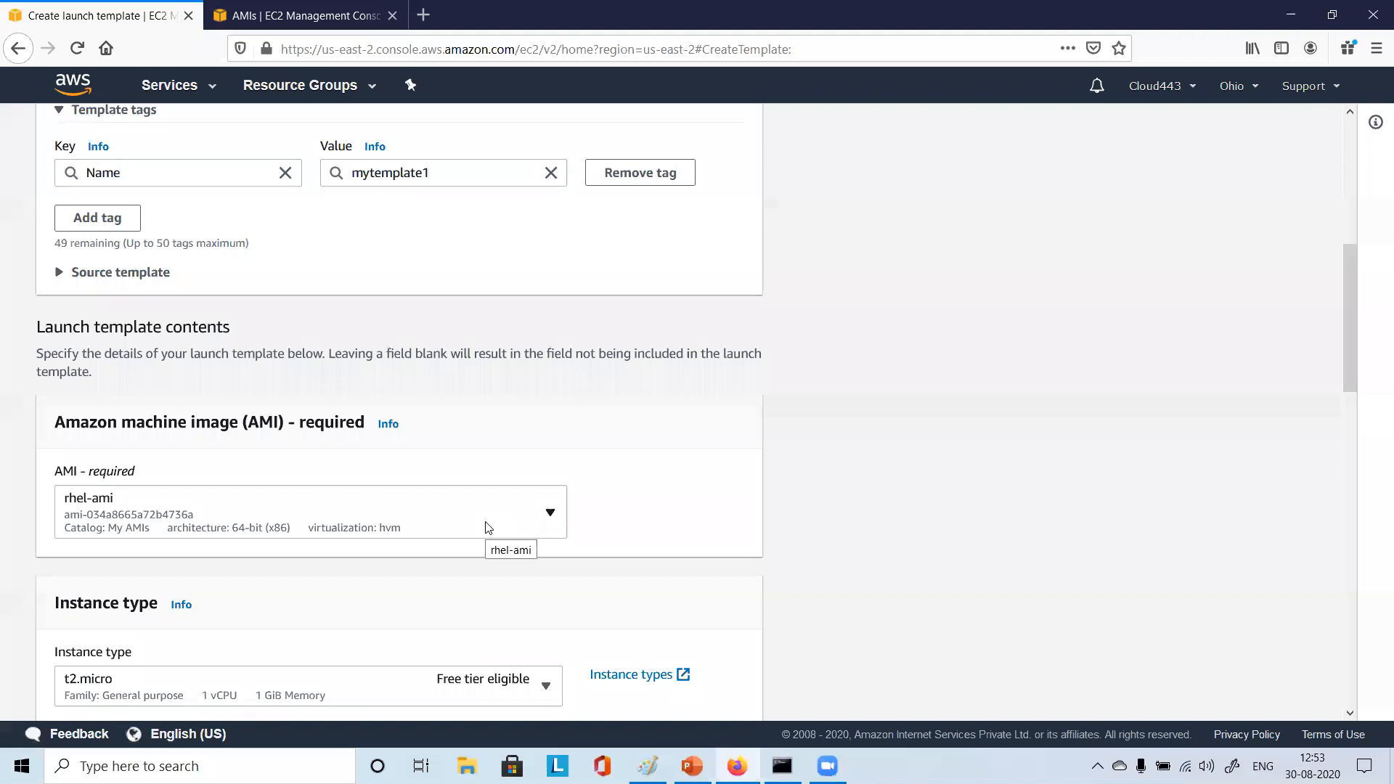
scroll(504, 460, "down", 2)
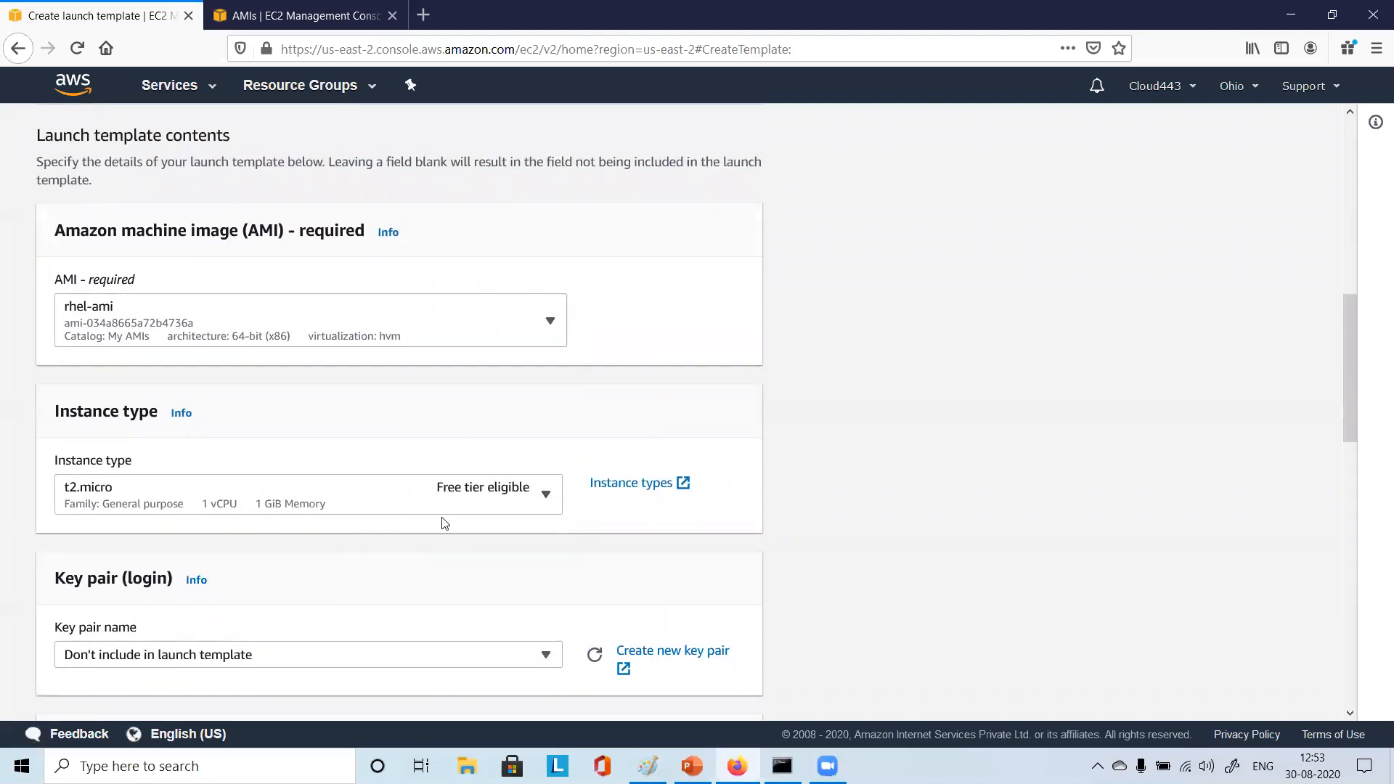
scroll(444, 524, "down", 1)
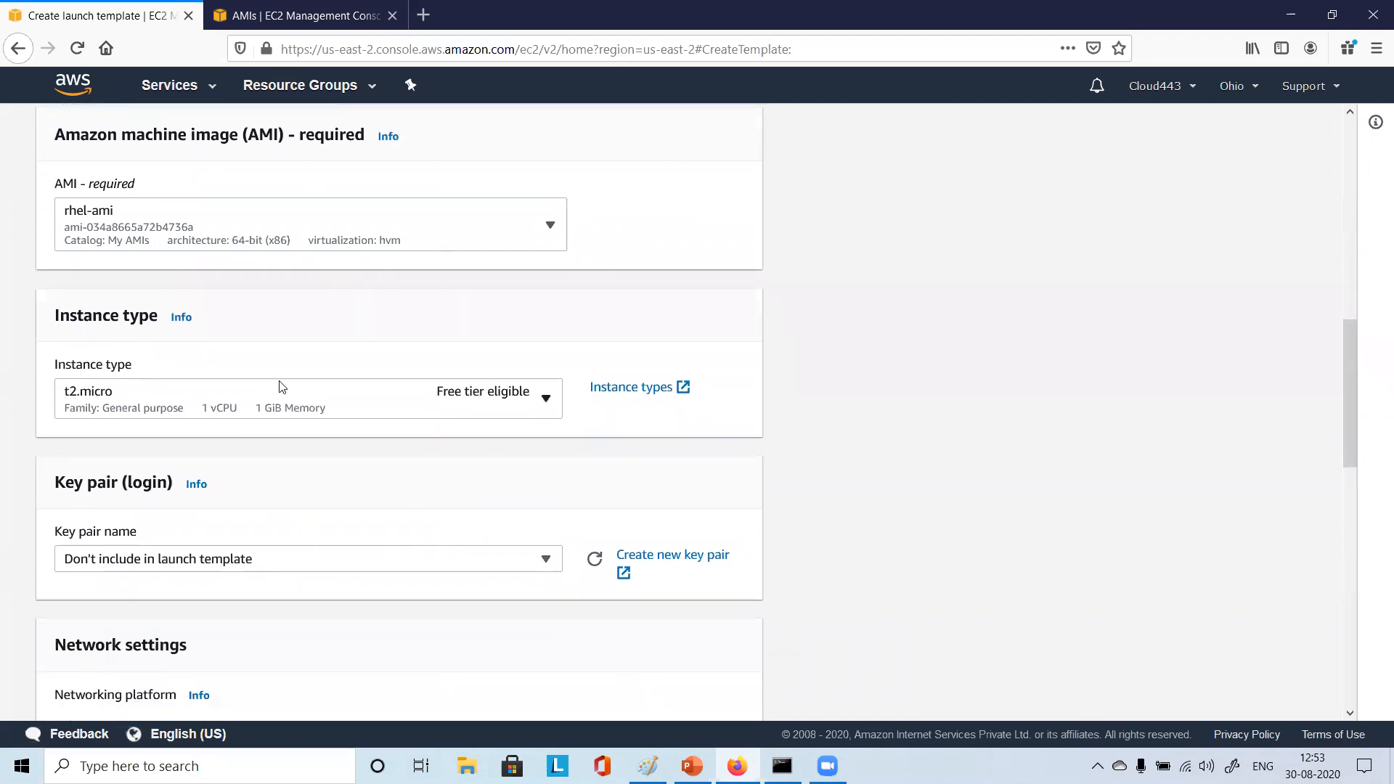
Look through the available instance types once more and close the list, keeping t2.micro
left_click(518, 405)
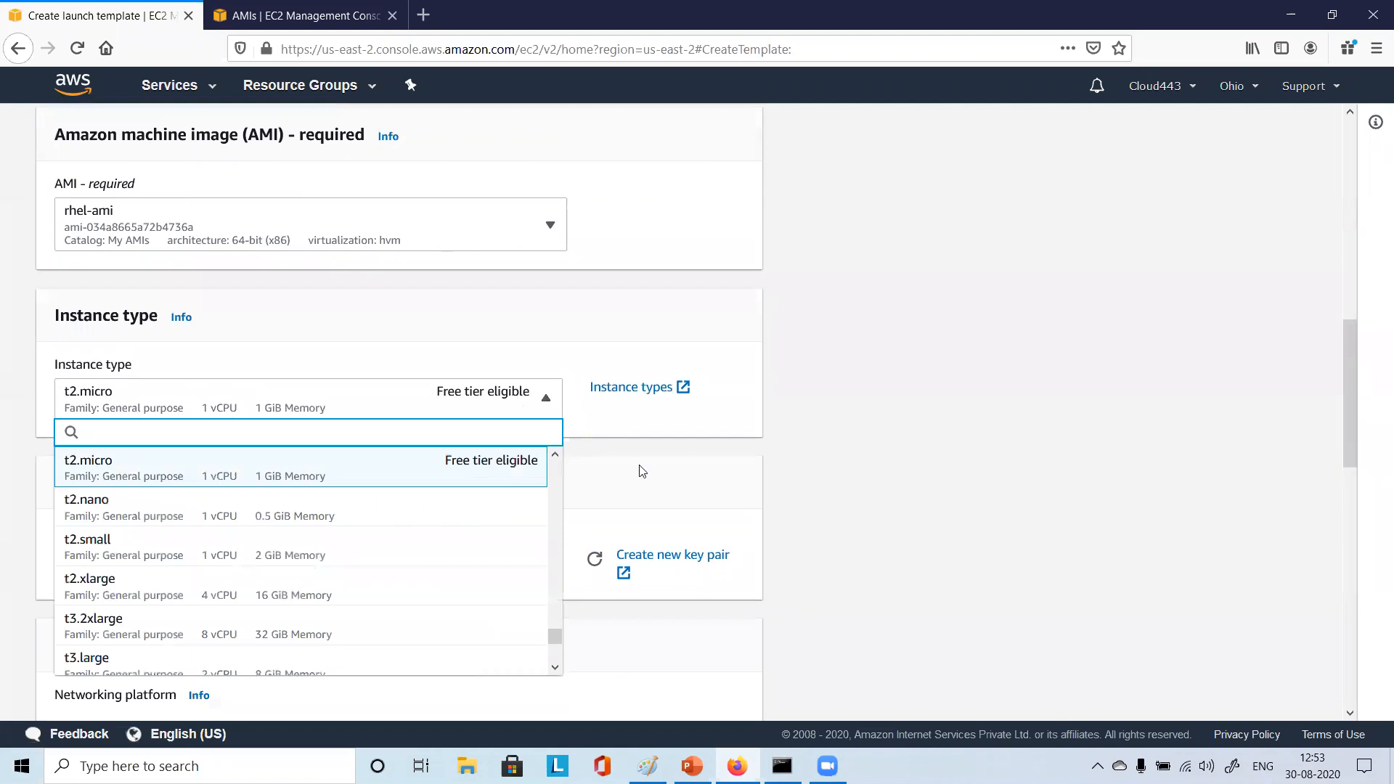
scroll(1057, 397, "down", 1)
scroll(1057, 397, "down", 1)
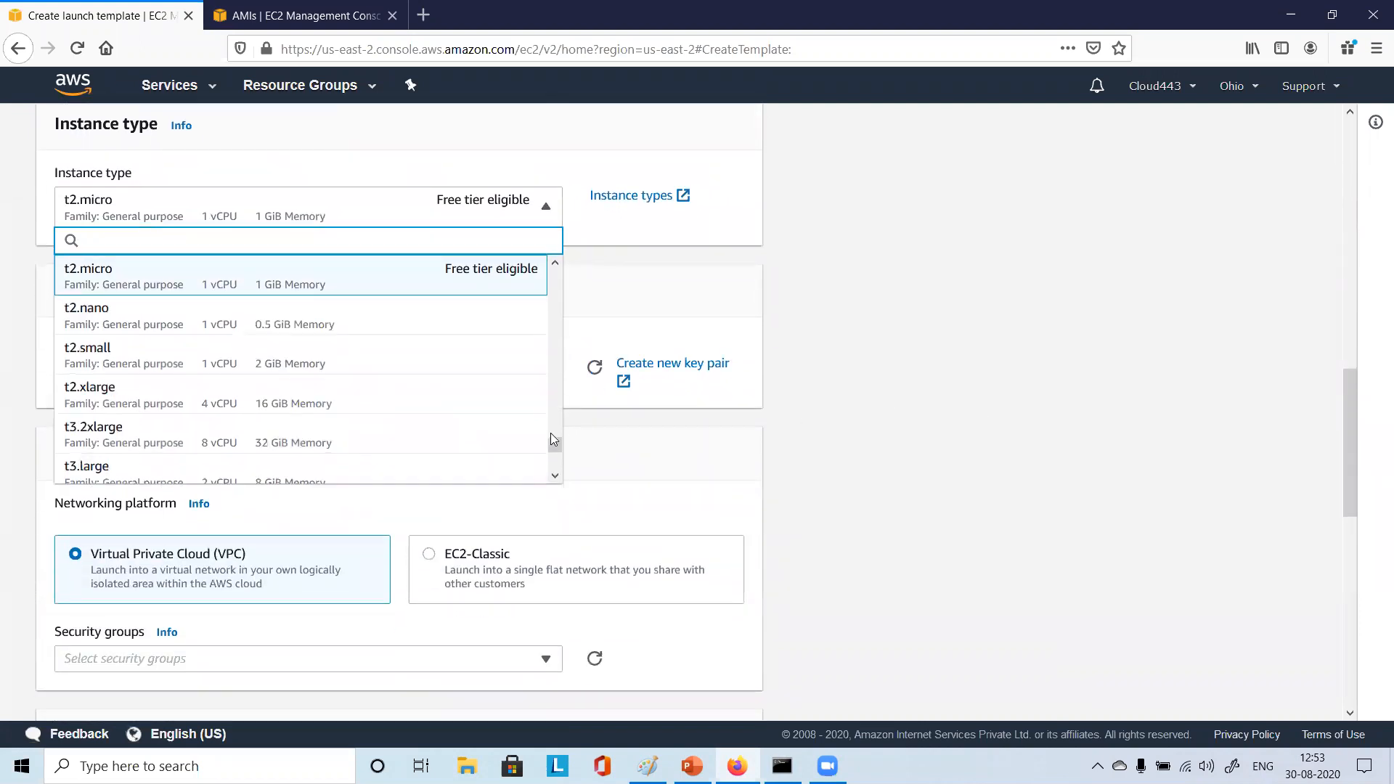
left_click_drag(555, 425, 557, 279)
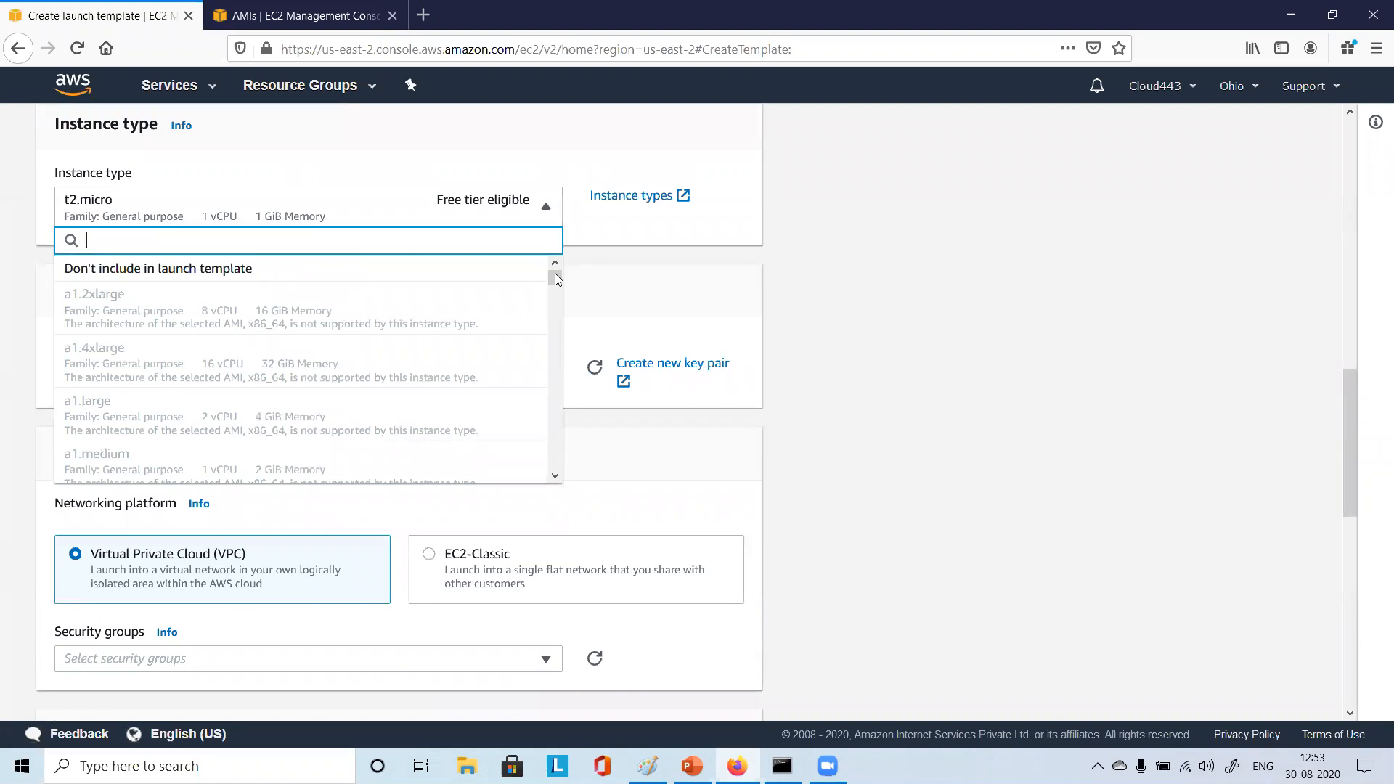
left_click_drag(554, 273, 562, 414)
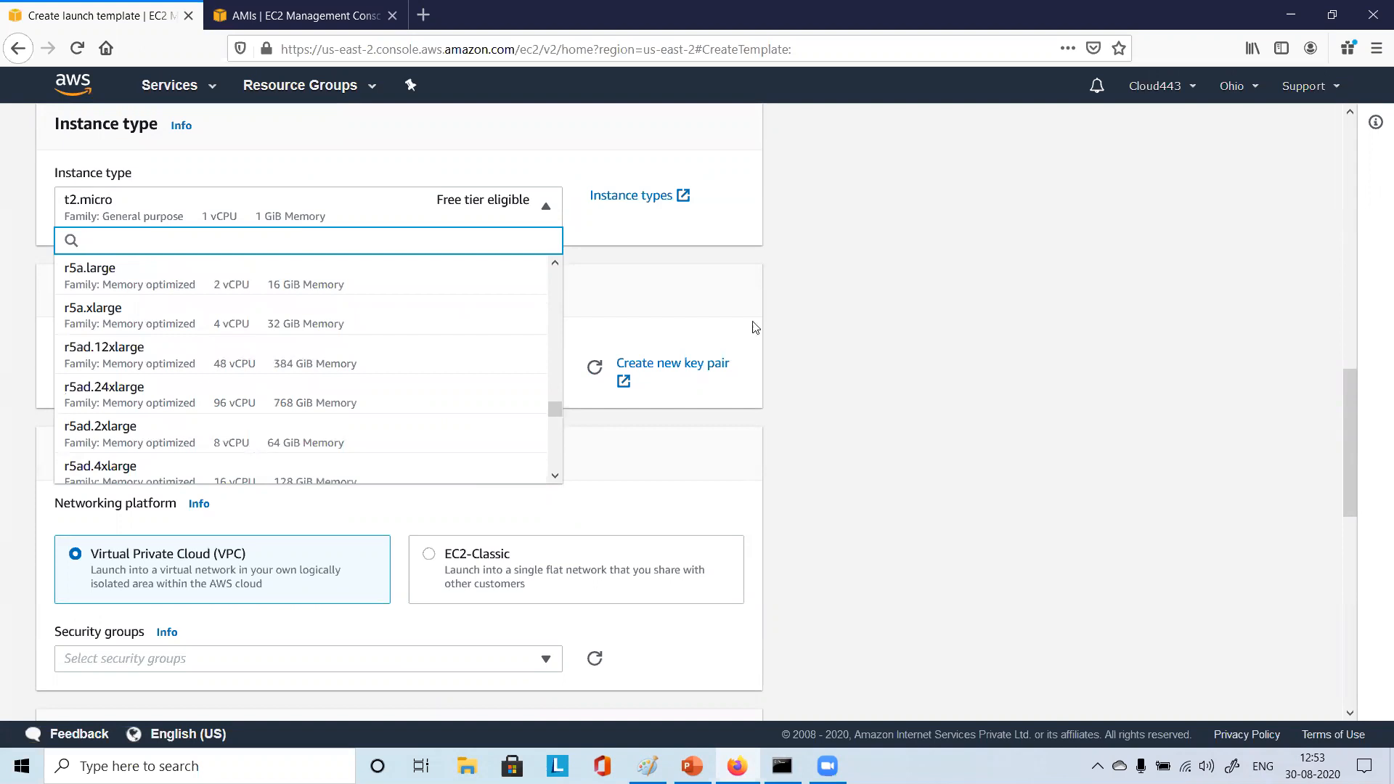
left_click(902, 288)
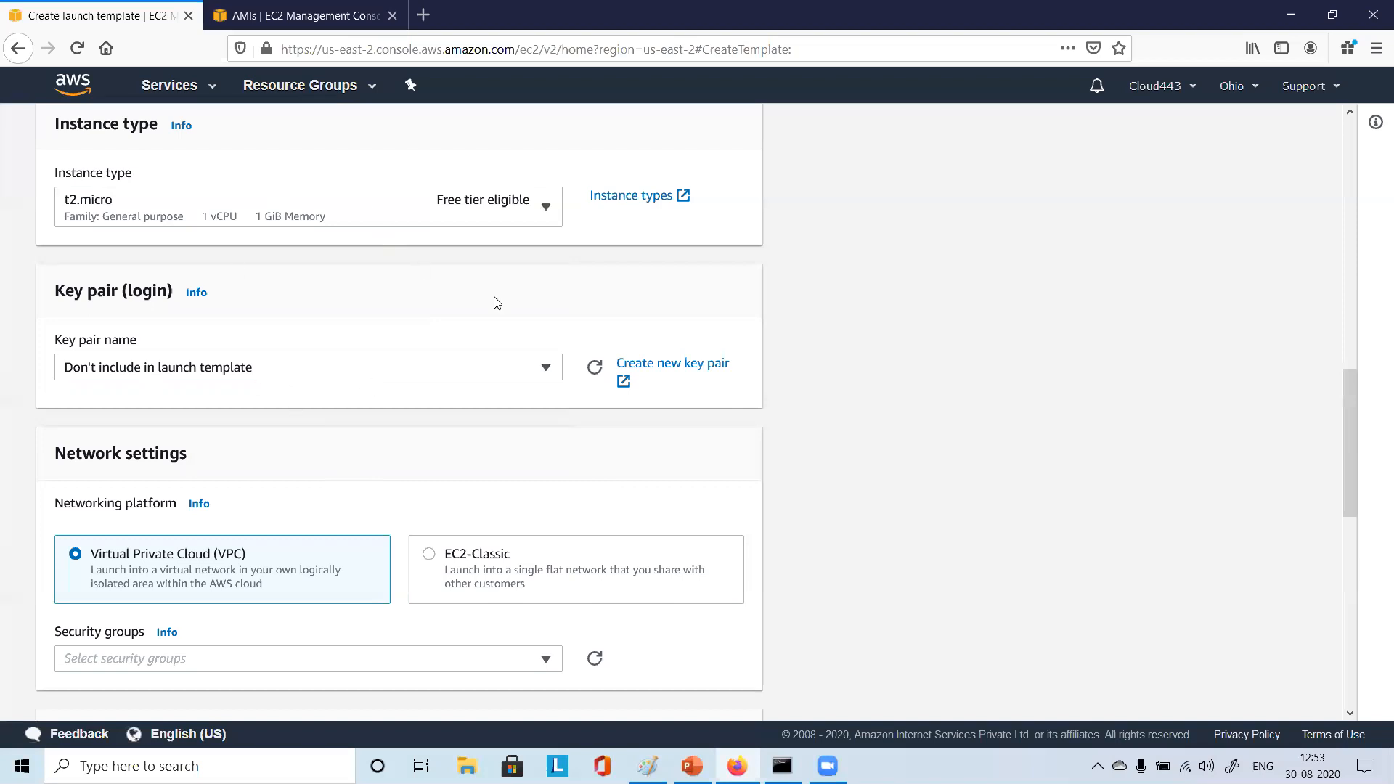
scroll(496, 303, "up", 1)
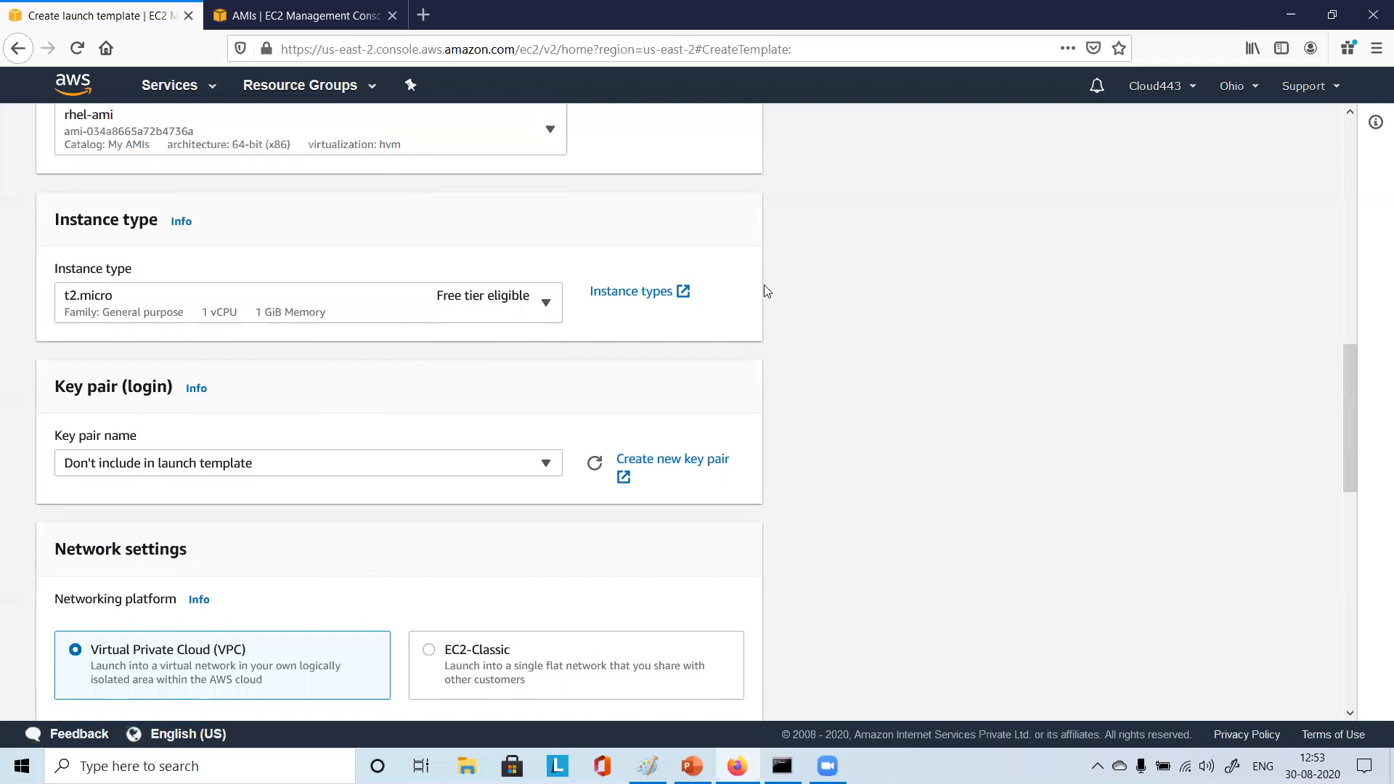
Include the rhel-kp key pair in the launch template
scroll(767, 291, "down", 2)
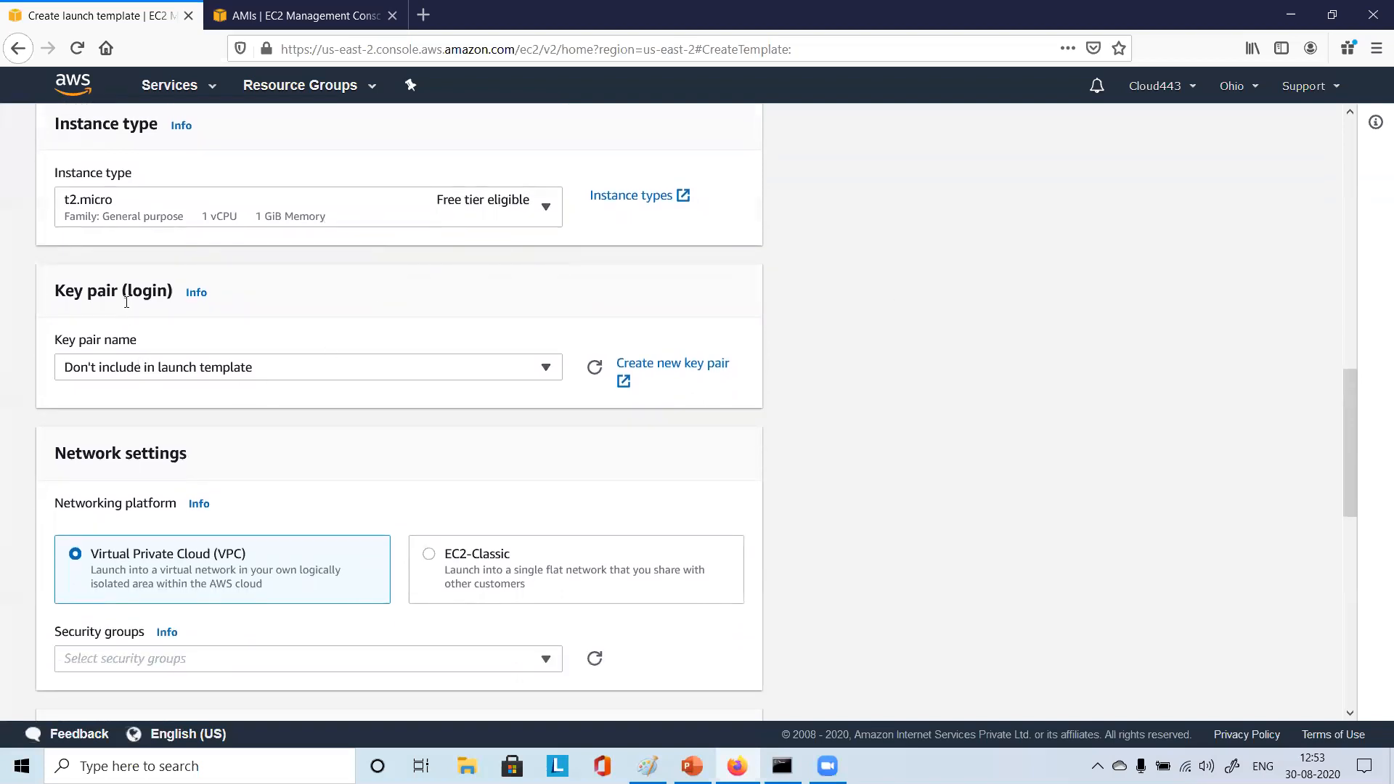
left_click(506, 370)
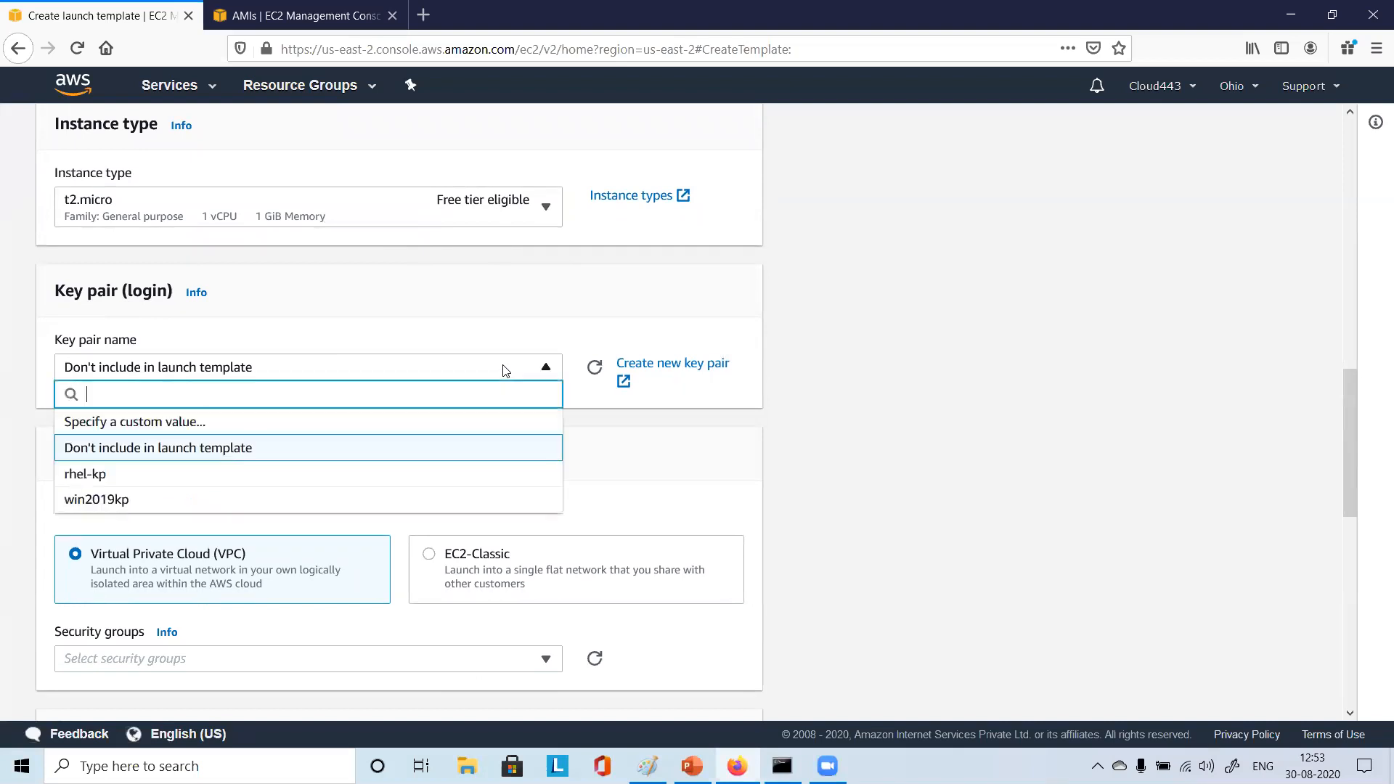
left_click(123, 476)
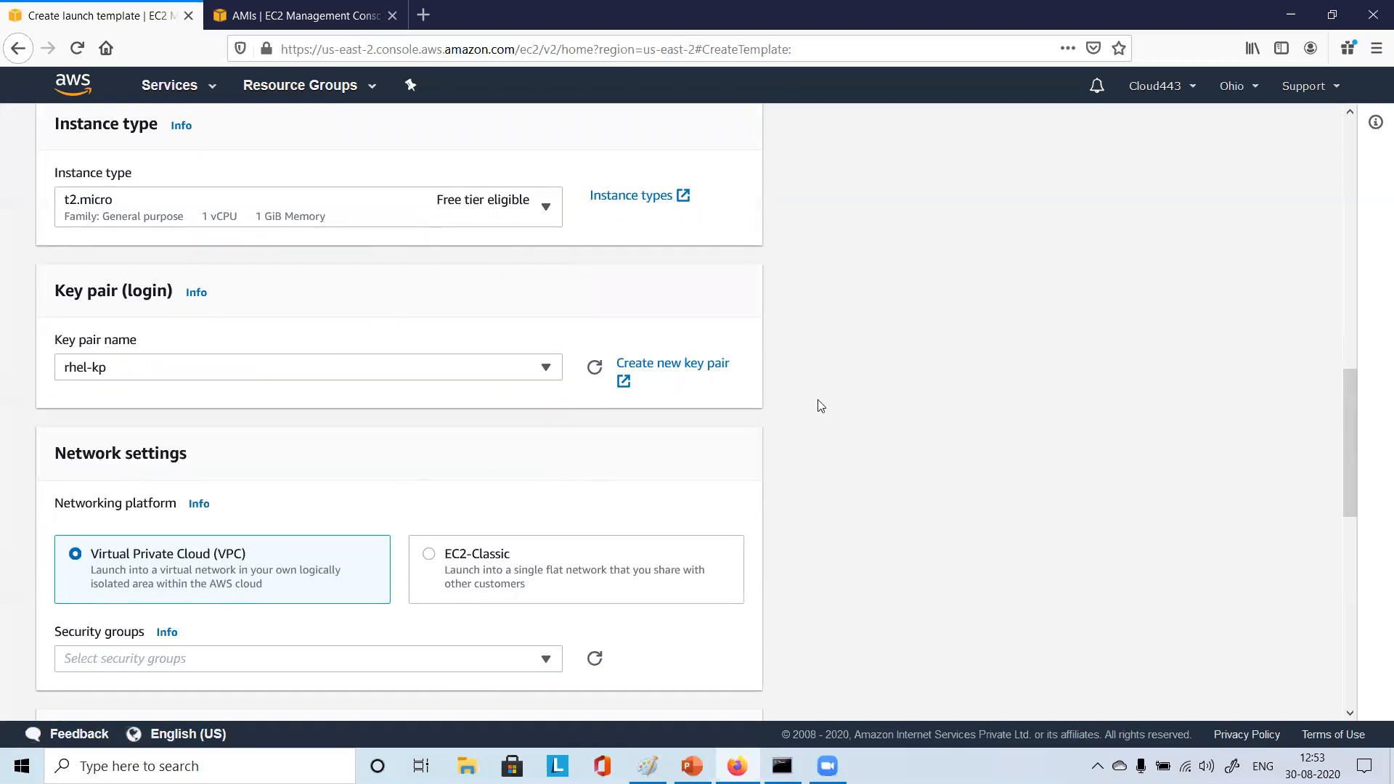
Assign the linux-sg security group to the template, keeping Virtual Private Cloud (VPC) as the networking platform
scroll(663, 451, "down", 3)
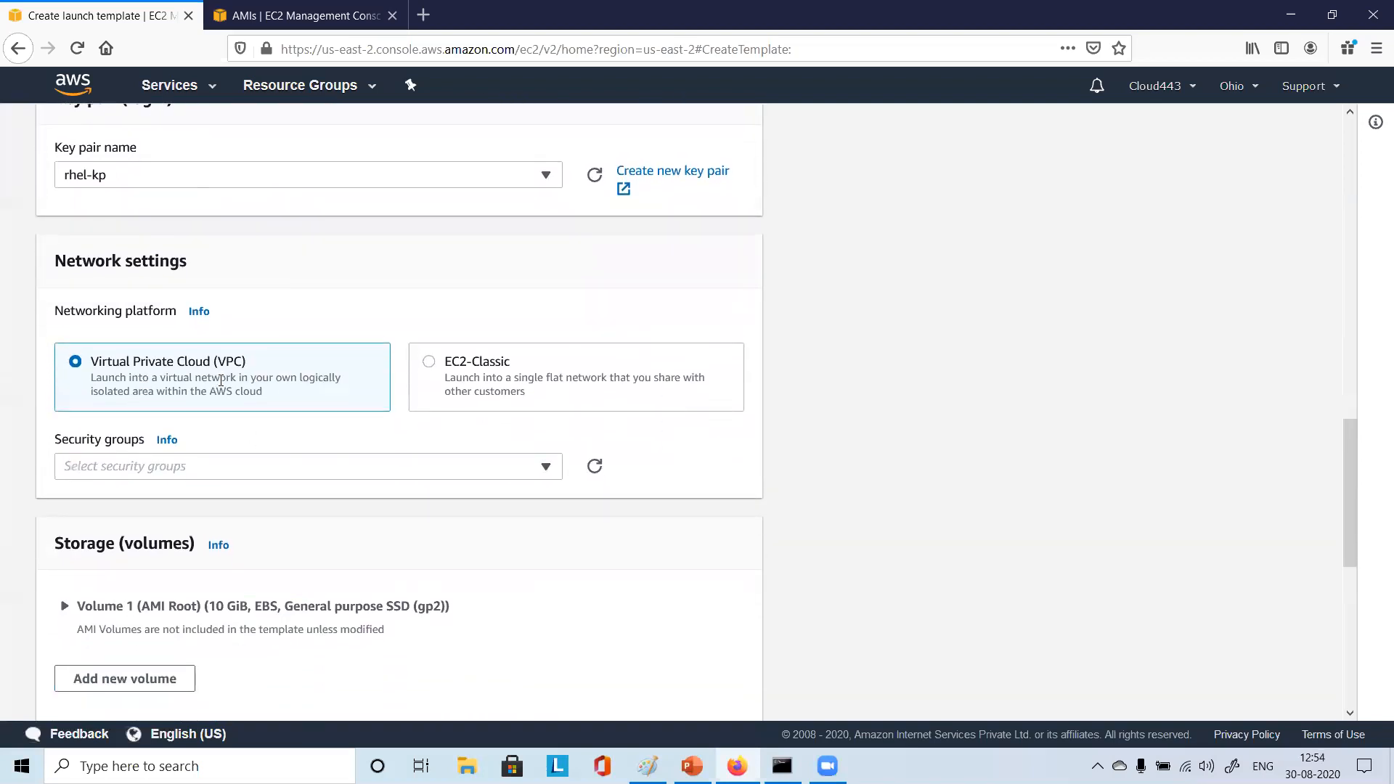
scroll(222, 383, "down", 2)
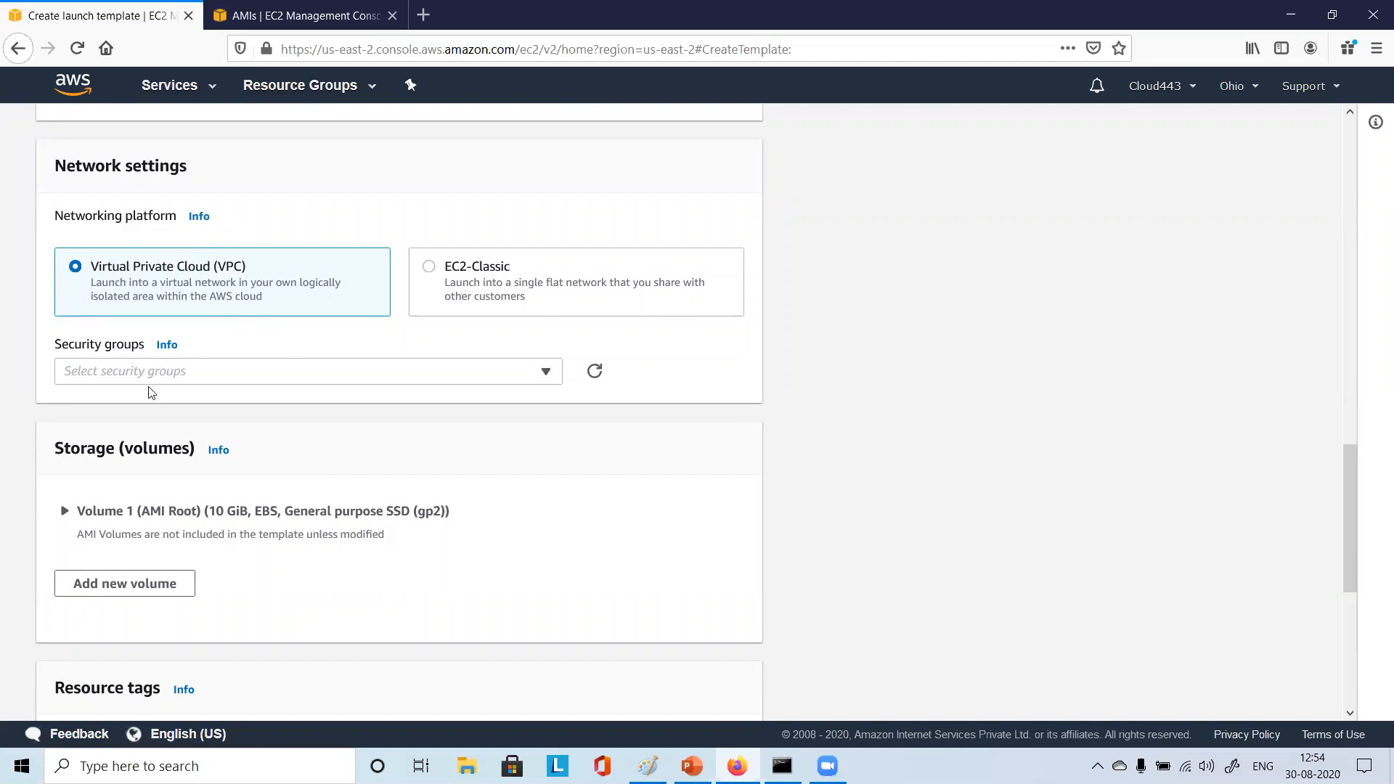
left_click(262, 374)
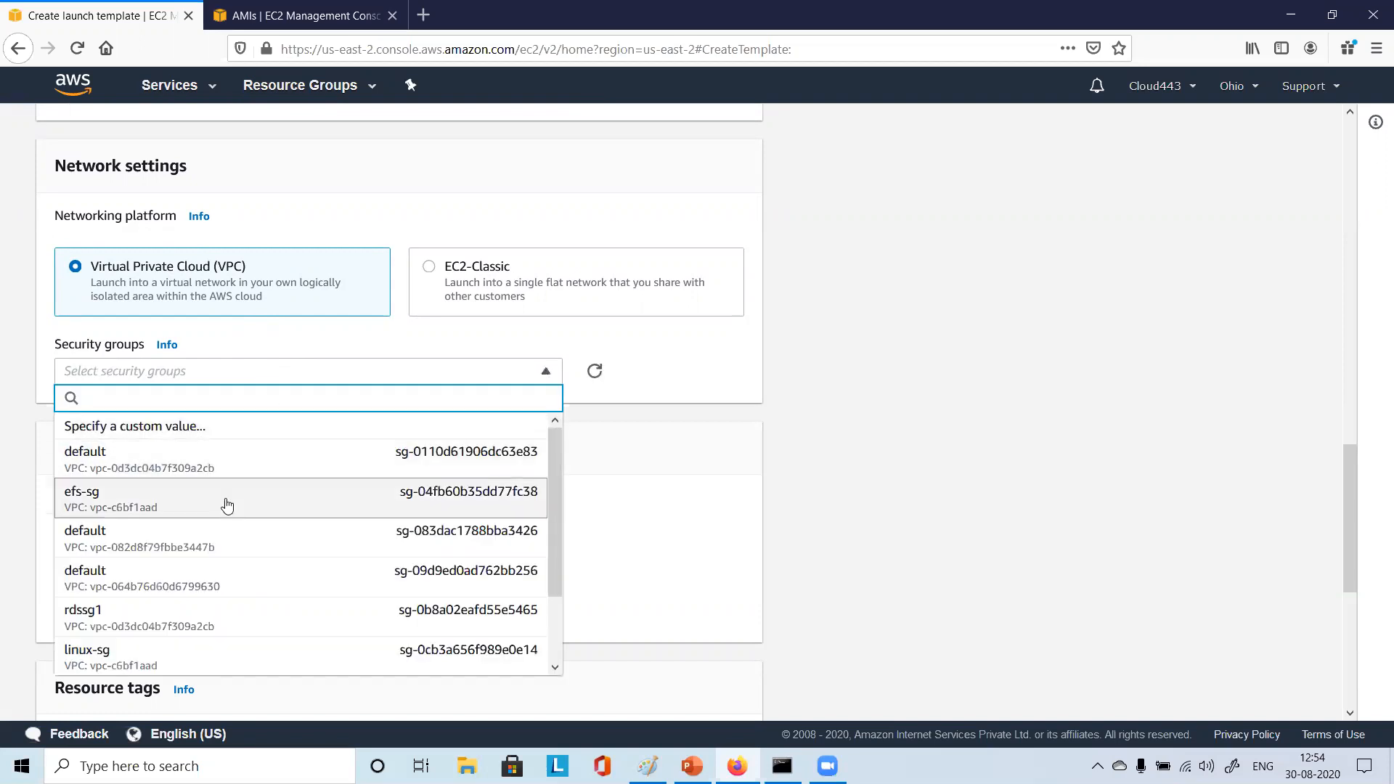
scroll(225, 501, "down", 2)
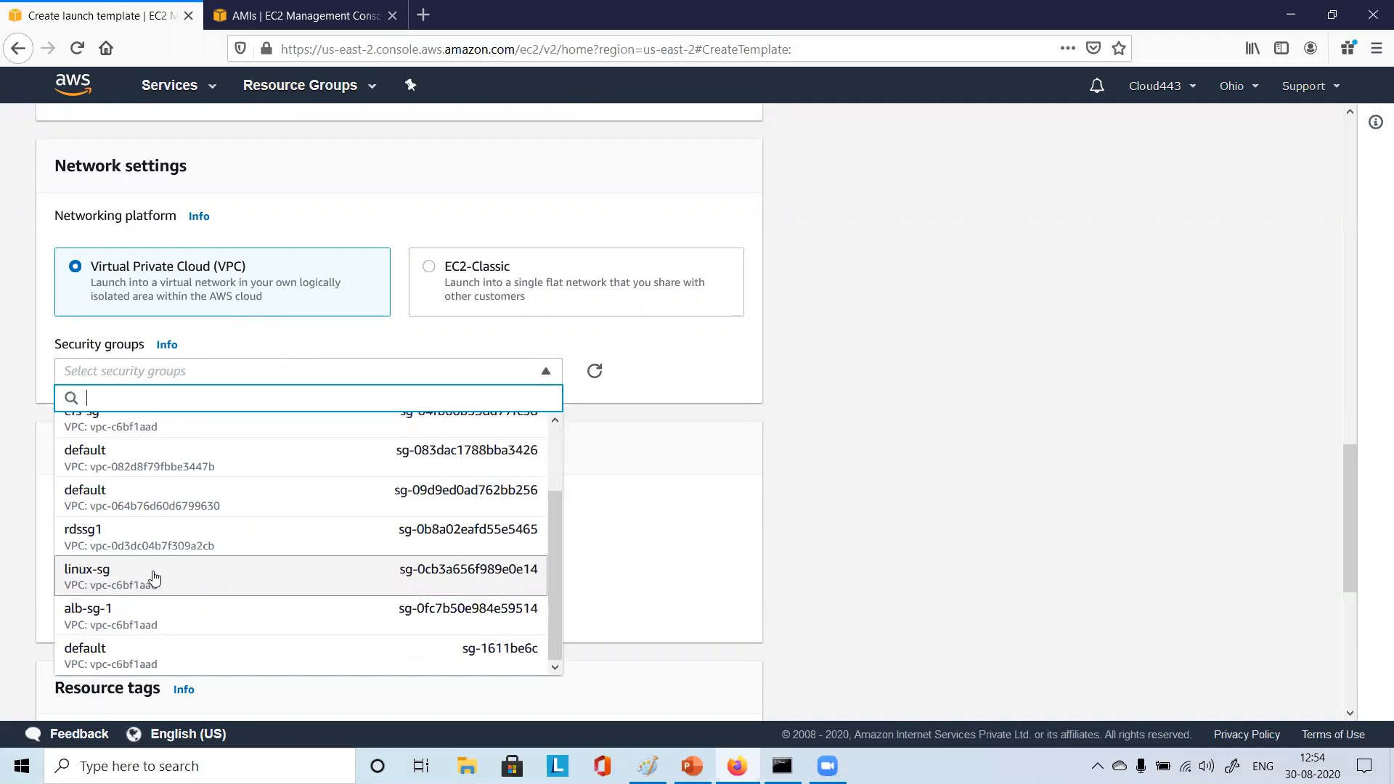
left_click(154, 577)
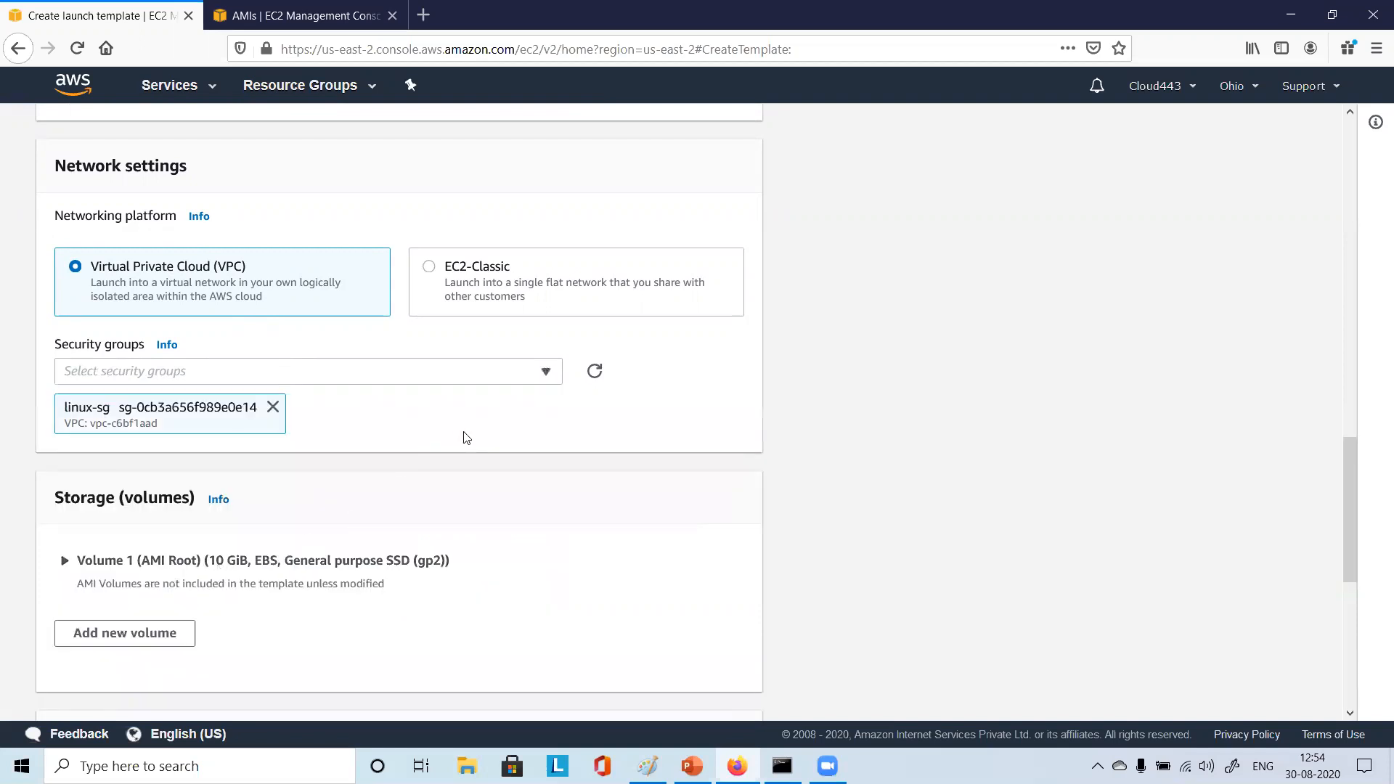
Review the template's storage volume, resource tags, network interfaces and advanced details sections
scroll(473, 435, "down", 2)
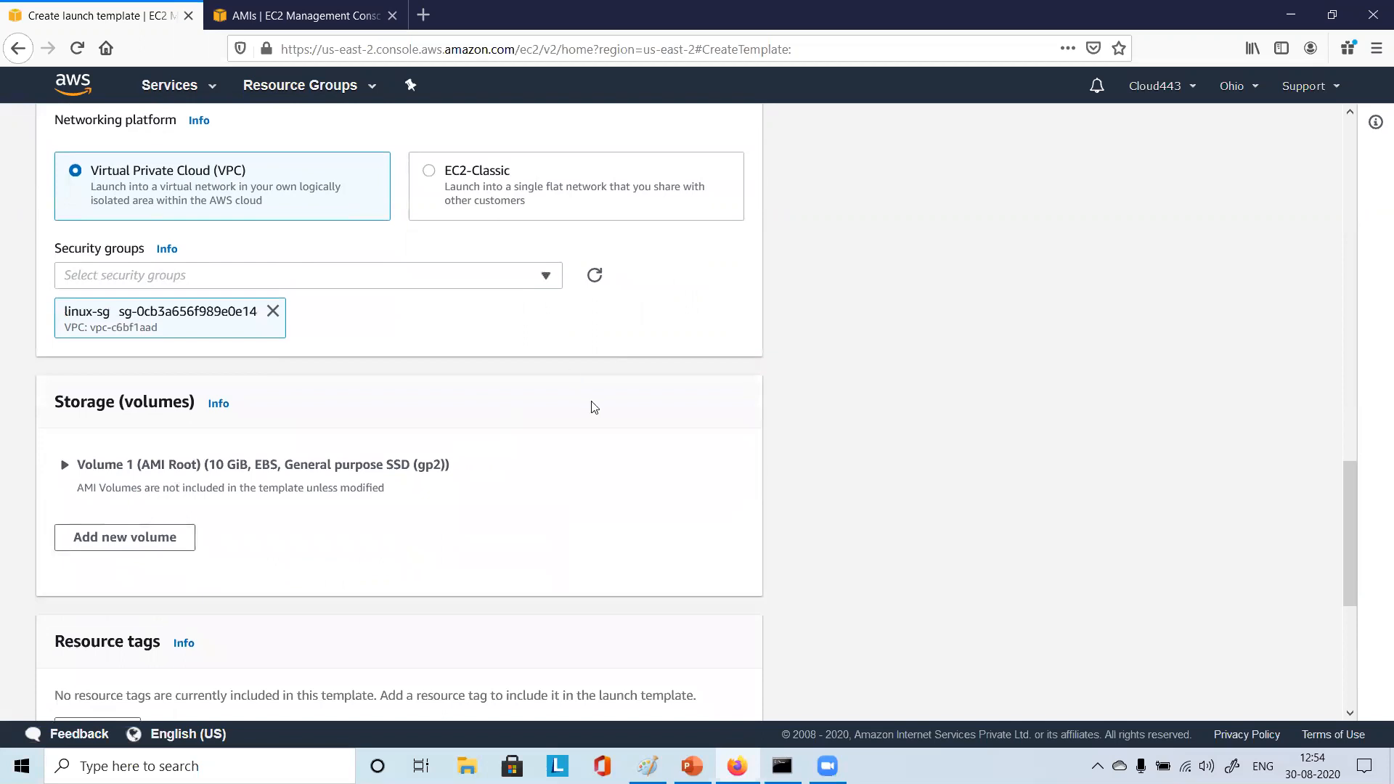
scroll(591, 404, "down", 2)
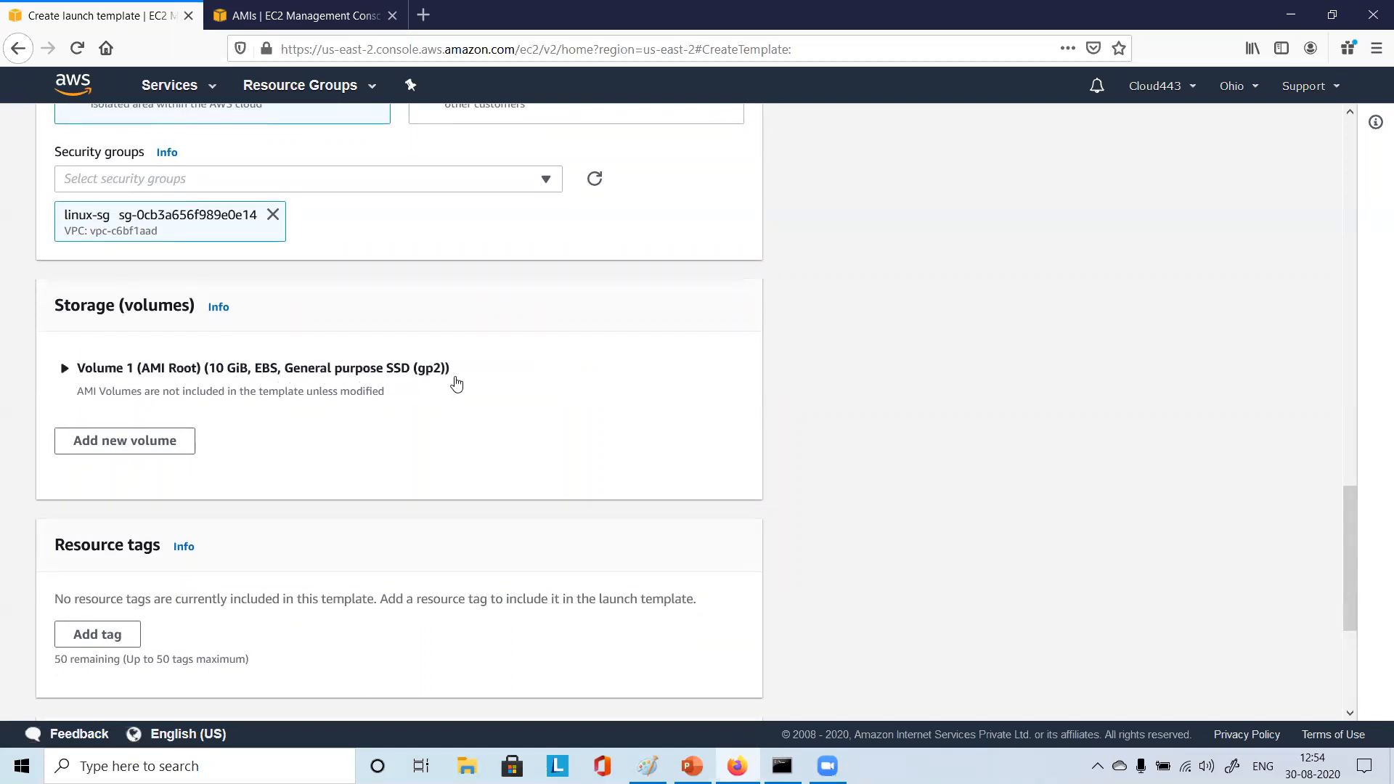
scroll(457, 383, "down", 2)
scroll(458, 382, "down", 2)
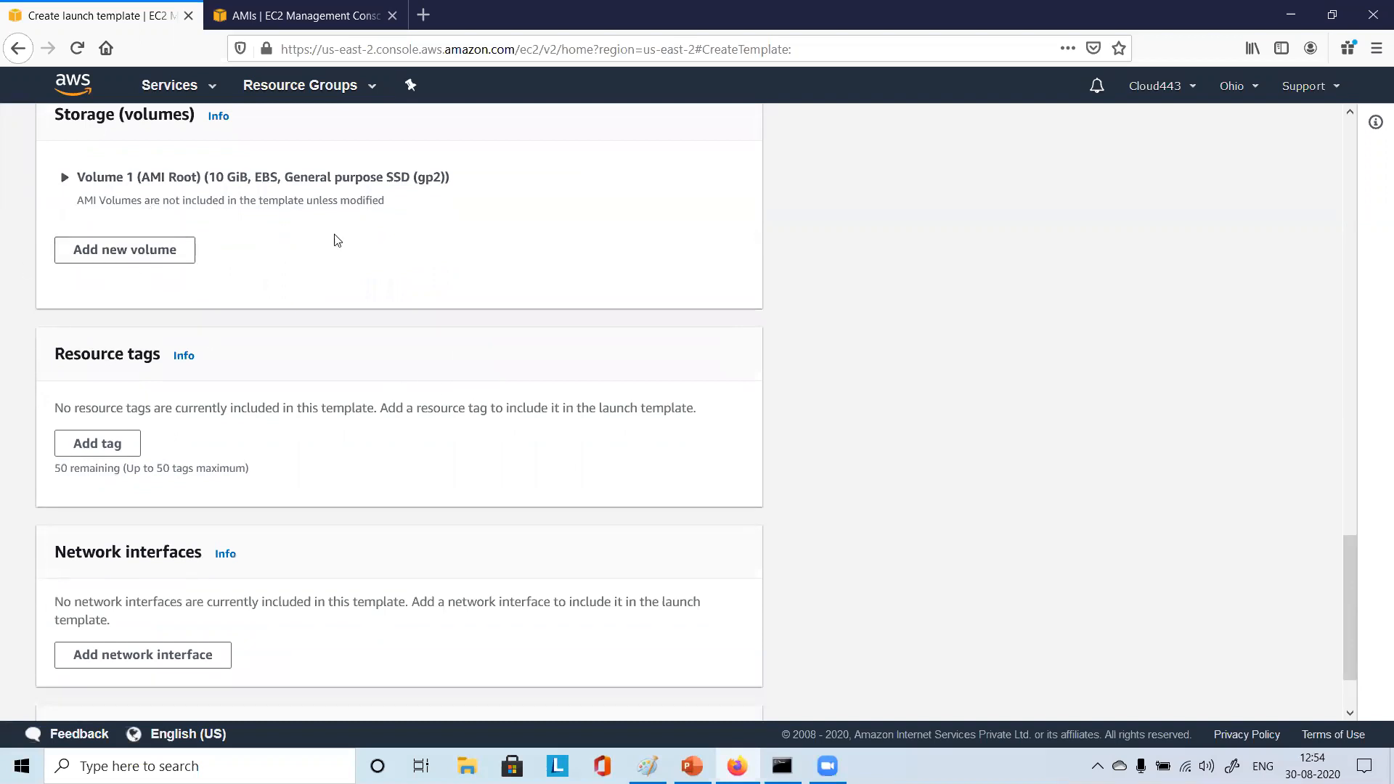
scroll(266, 390, "down", 2)
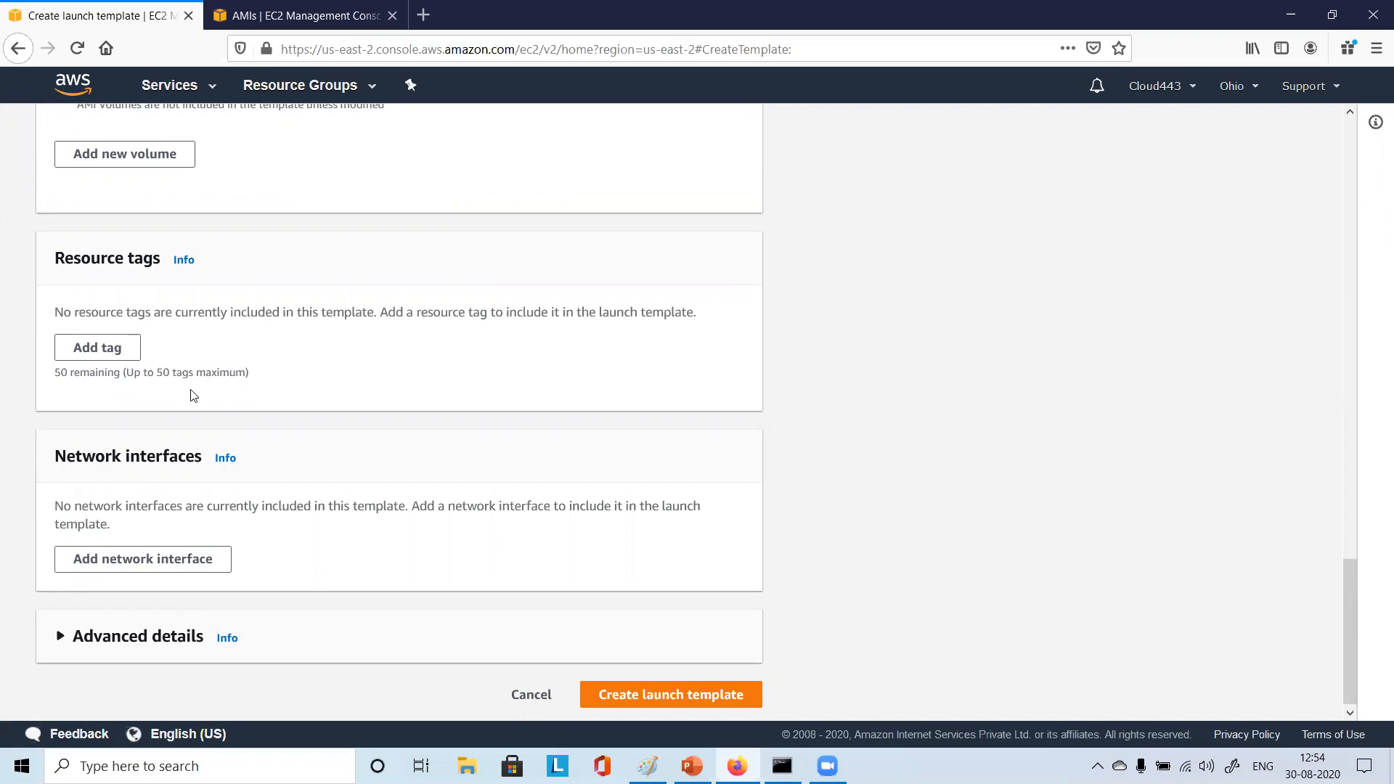
scroll(193, 395, "down", 1)
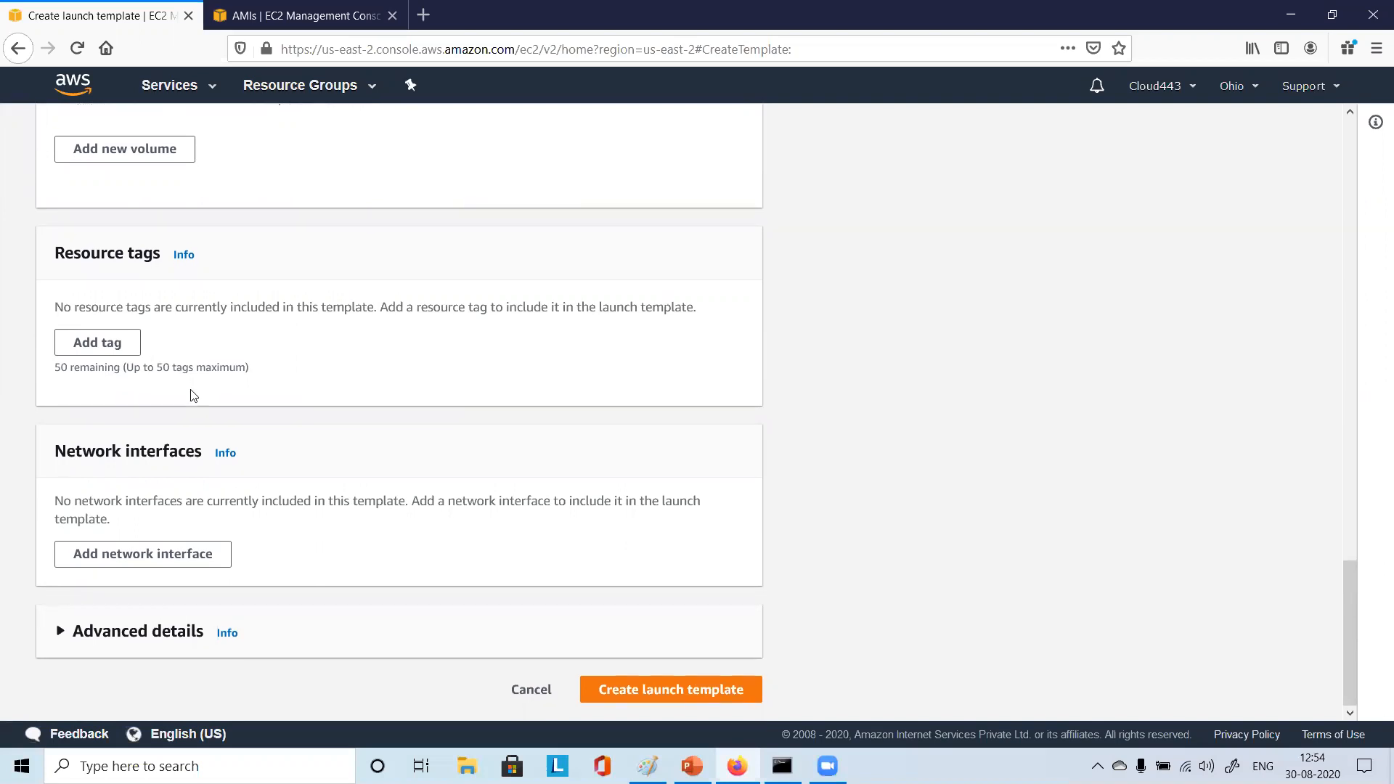
Recheck the whole template form from its name, version description, tags and AMI down to the final sections
scroll(194, 396, "up", 20)
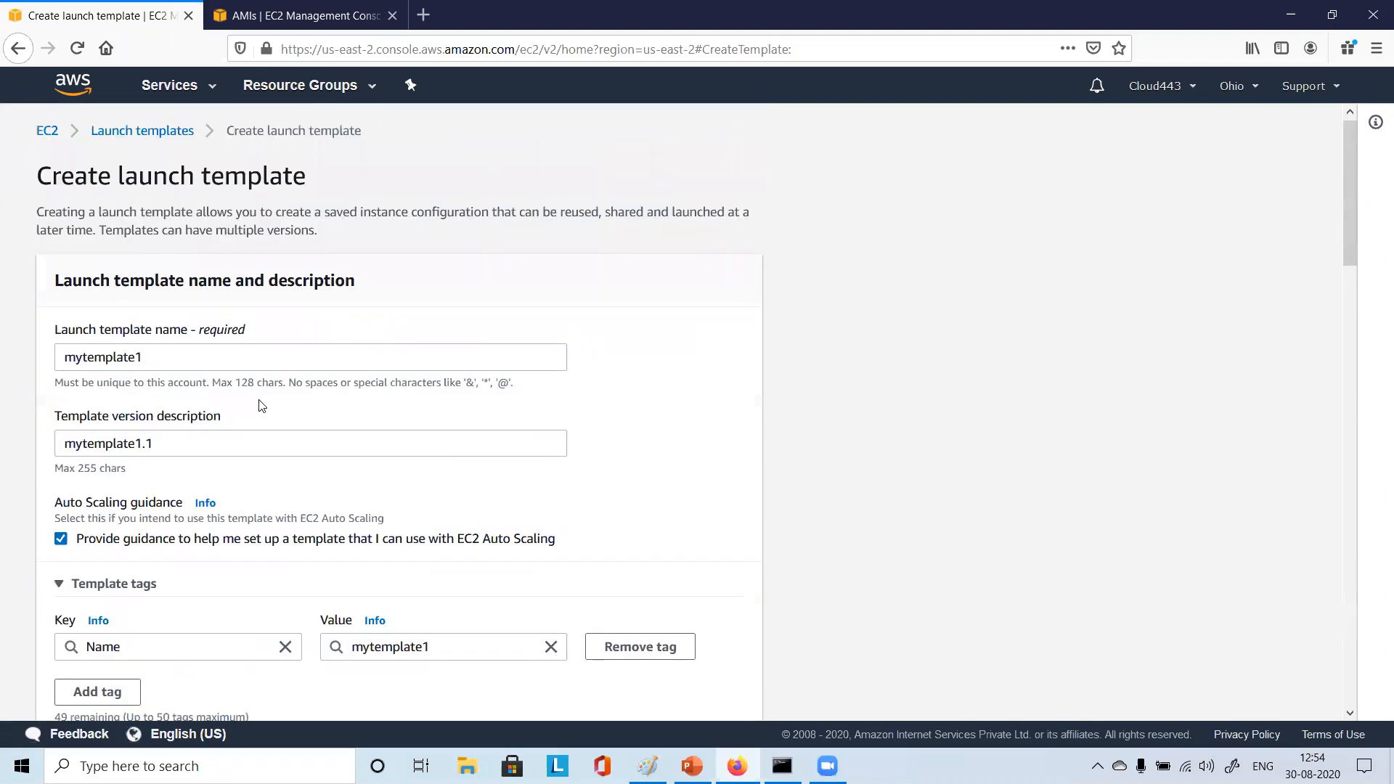
scroll(262, 406, "down", 4)
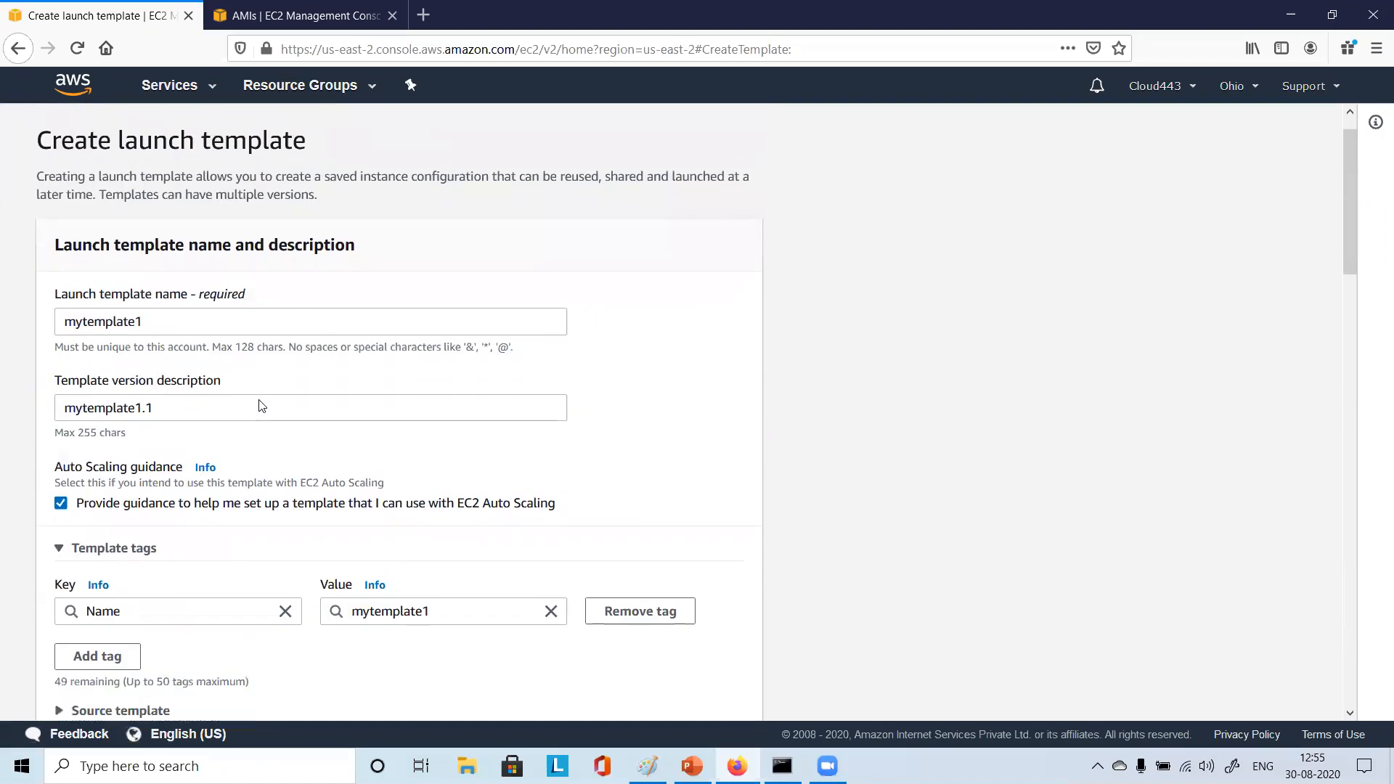
scroll(262, 406, "down", 6)
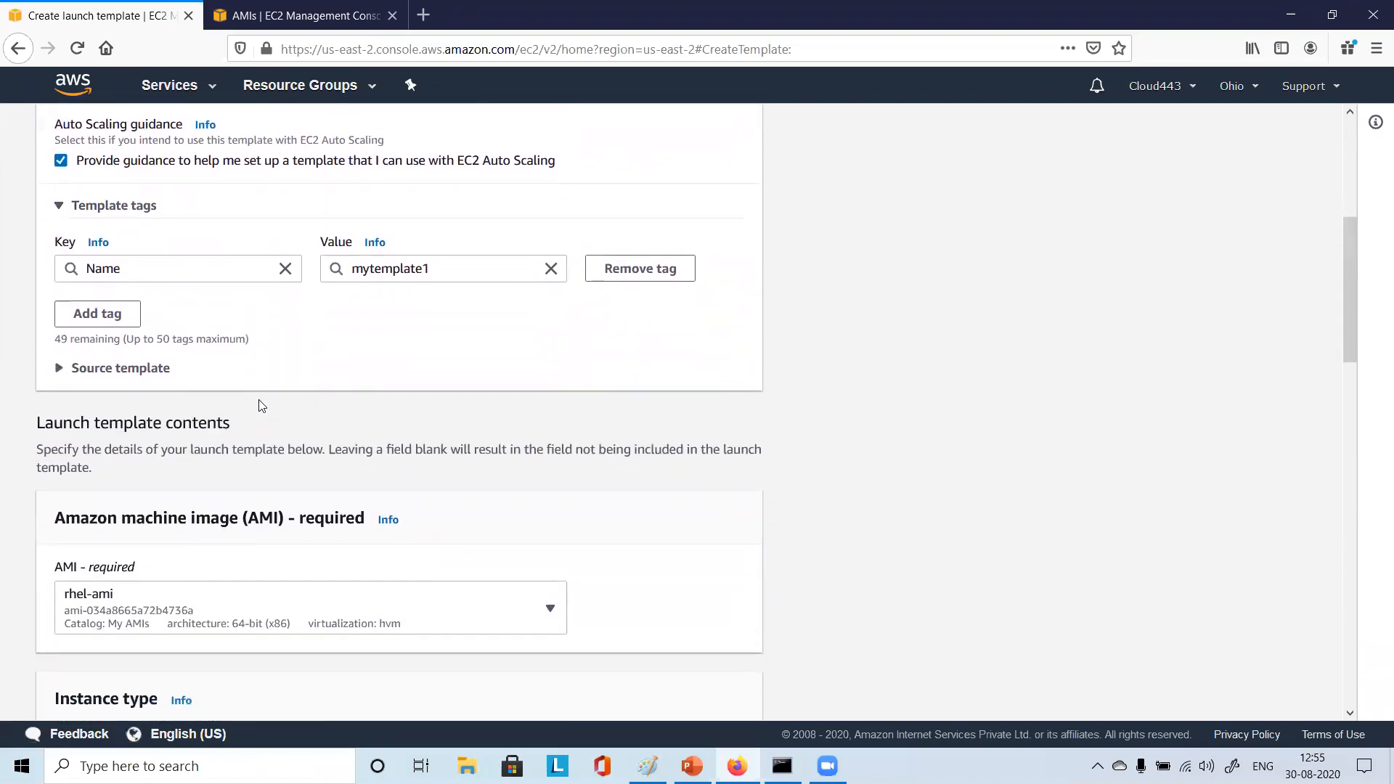
scroll(262, 406, "up", 3)
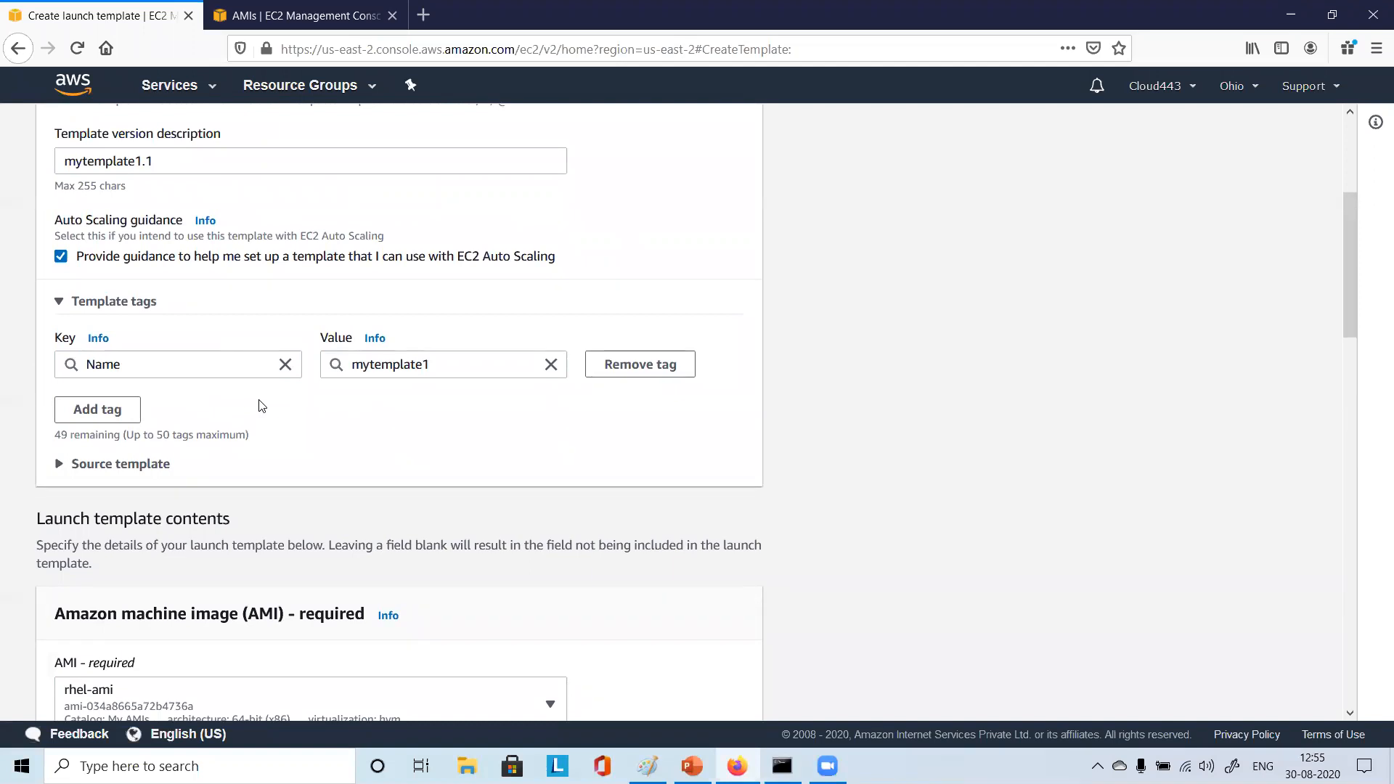
scroll(262, 405, "down", 20)
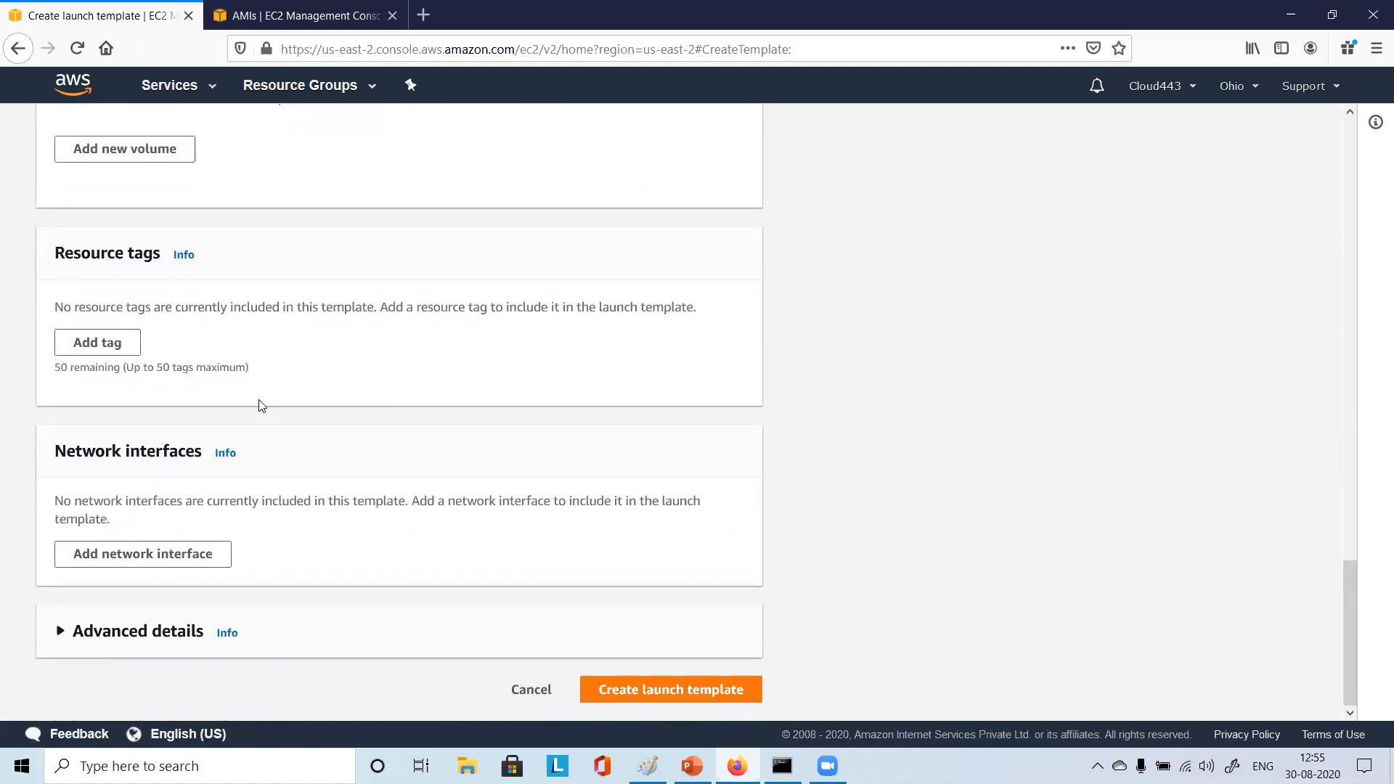
scroll(262, 406, "up", 8)
scroll(259, 401, "up", 4)
scroll(260, 403, "down", 5)
Add a network interface to the launch template and examine its available settings
left_click(161, 563)
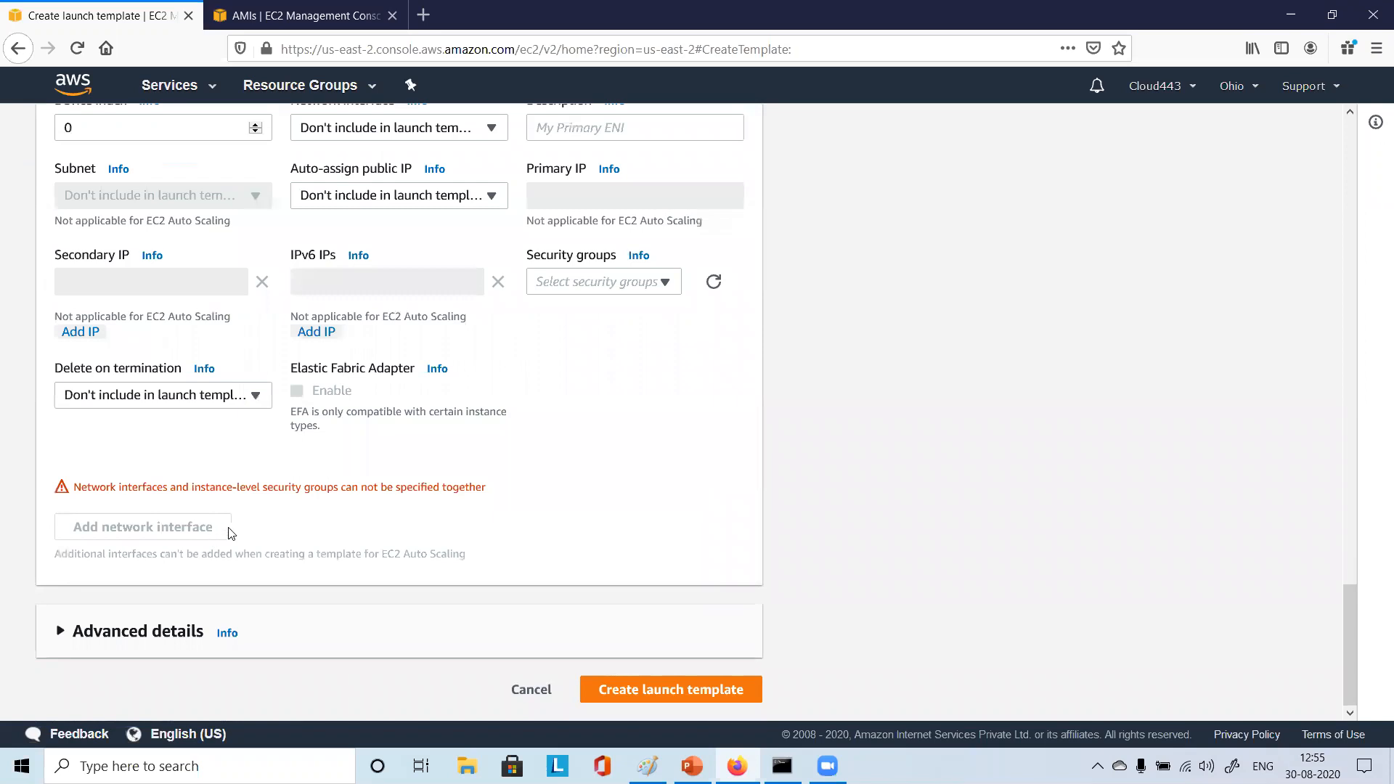
scroll(492, 500, "up", 3)
scroll(492, 500, "up", 1)
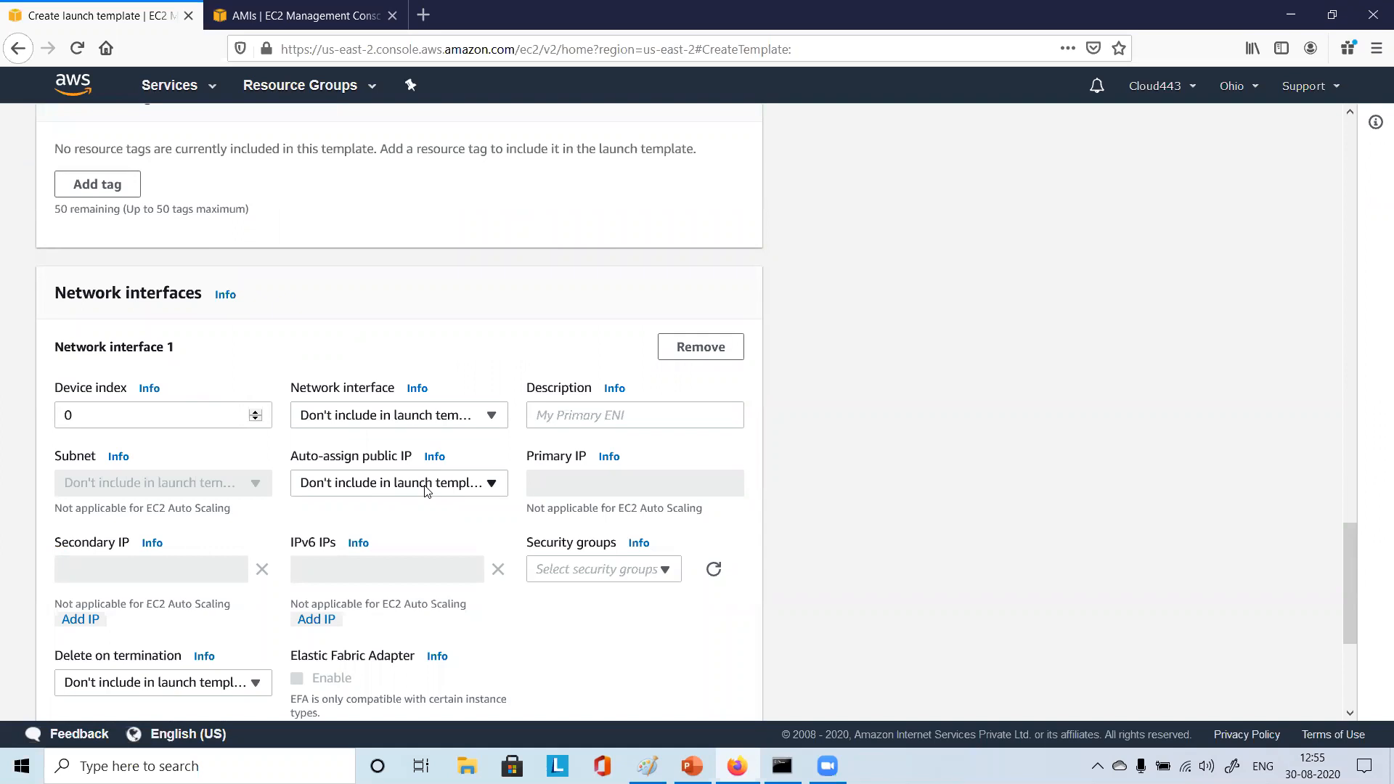
scroll(427, 489, "down", 5)
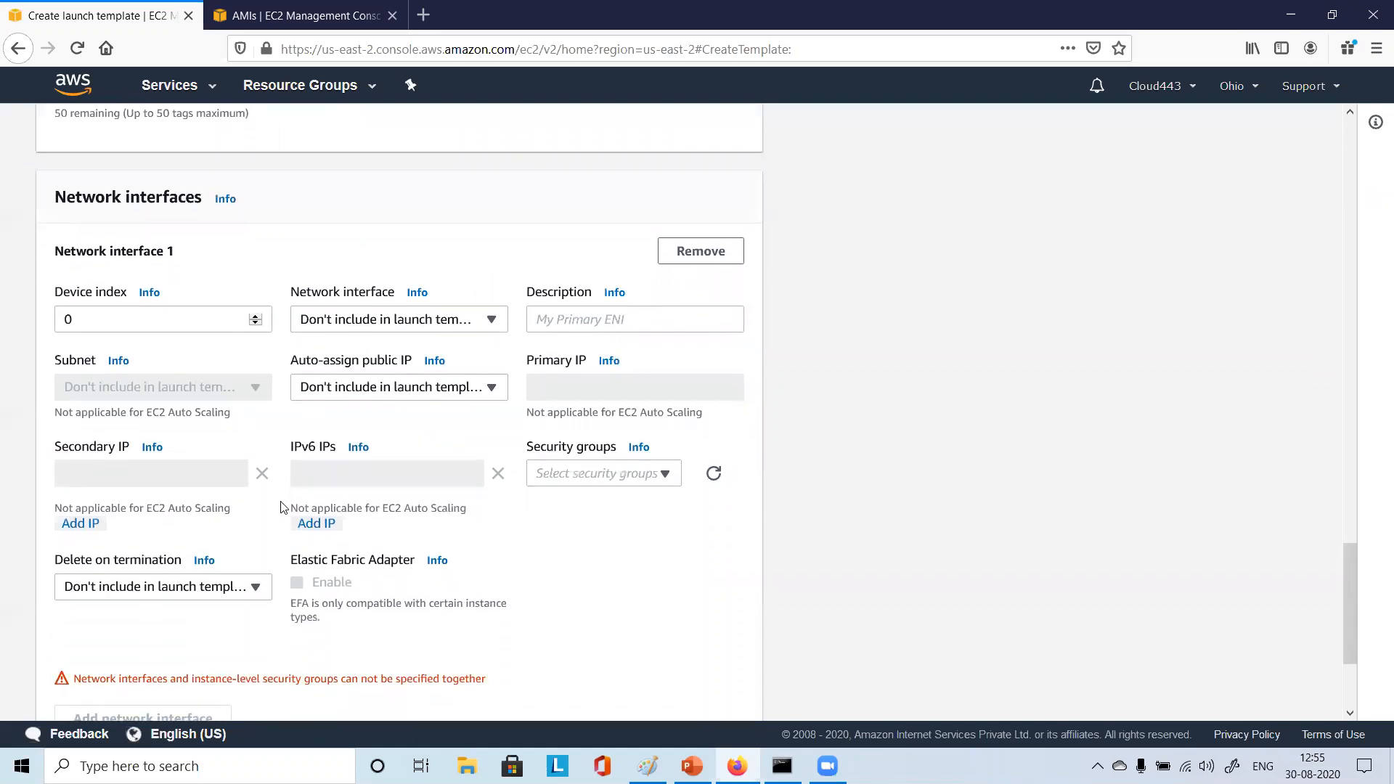
scroll(283, 506, "down", 3)
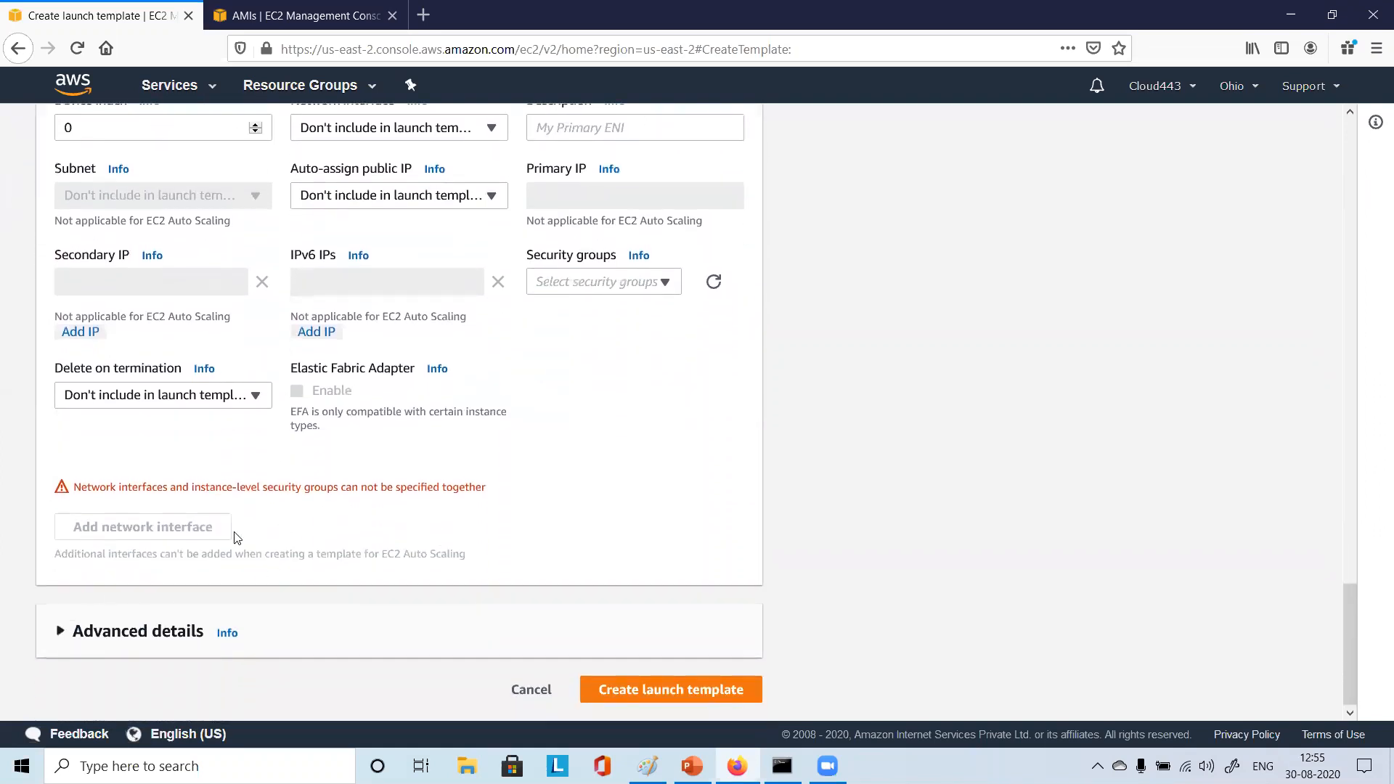
scroll(363, 459, "up", 5)
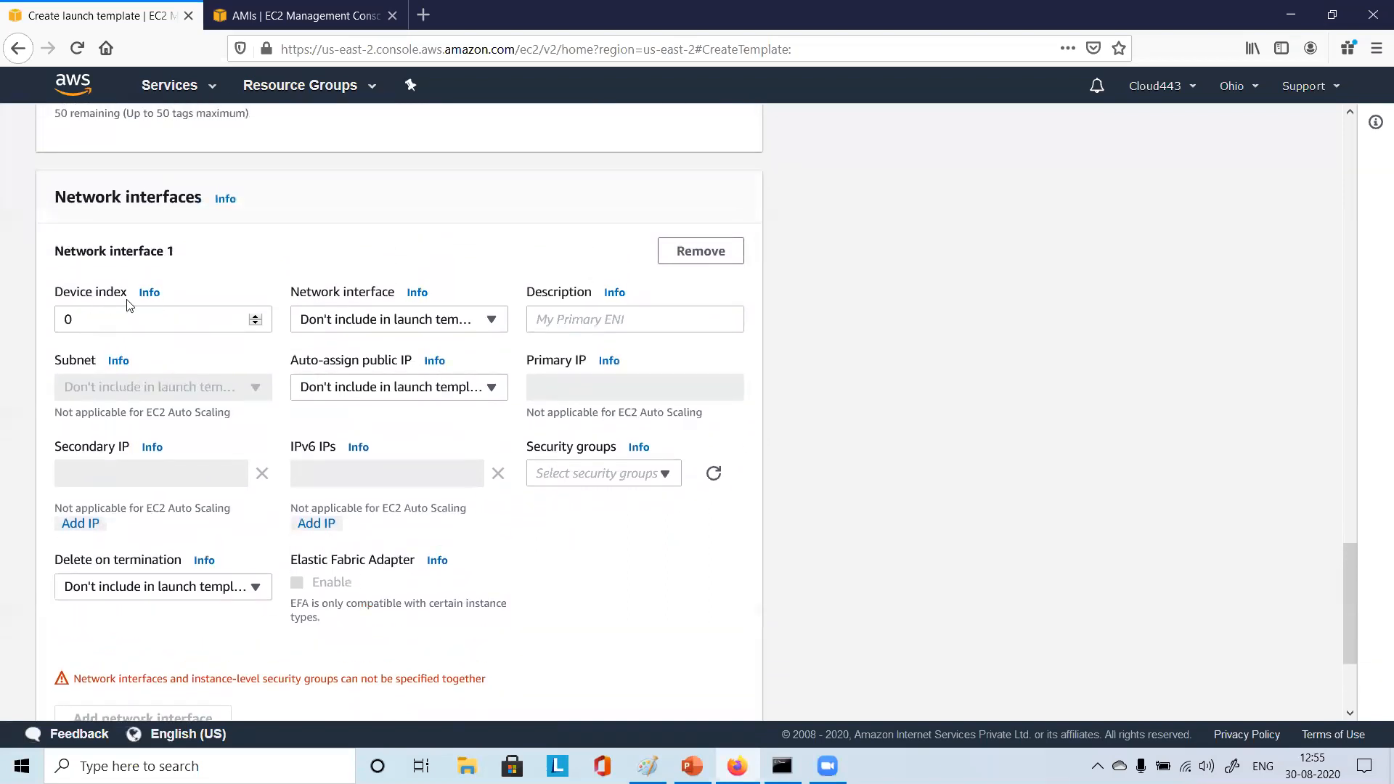
Look through the existing network interfaces and choose eni-0325651e46c530887 for Network interface 1
left_click(493, 321)
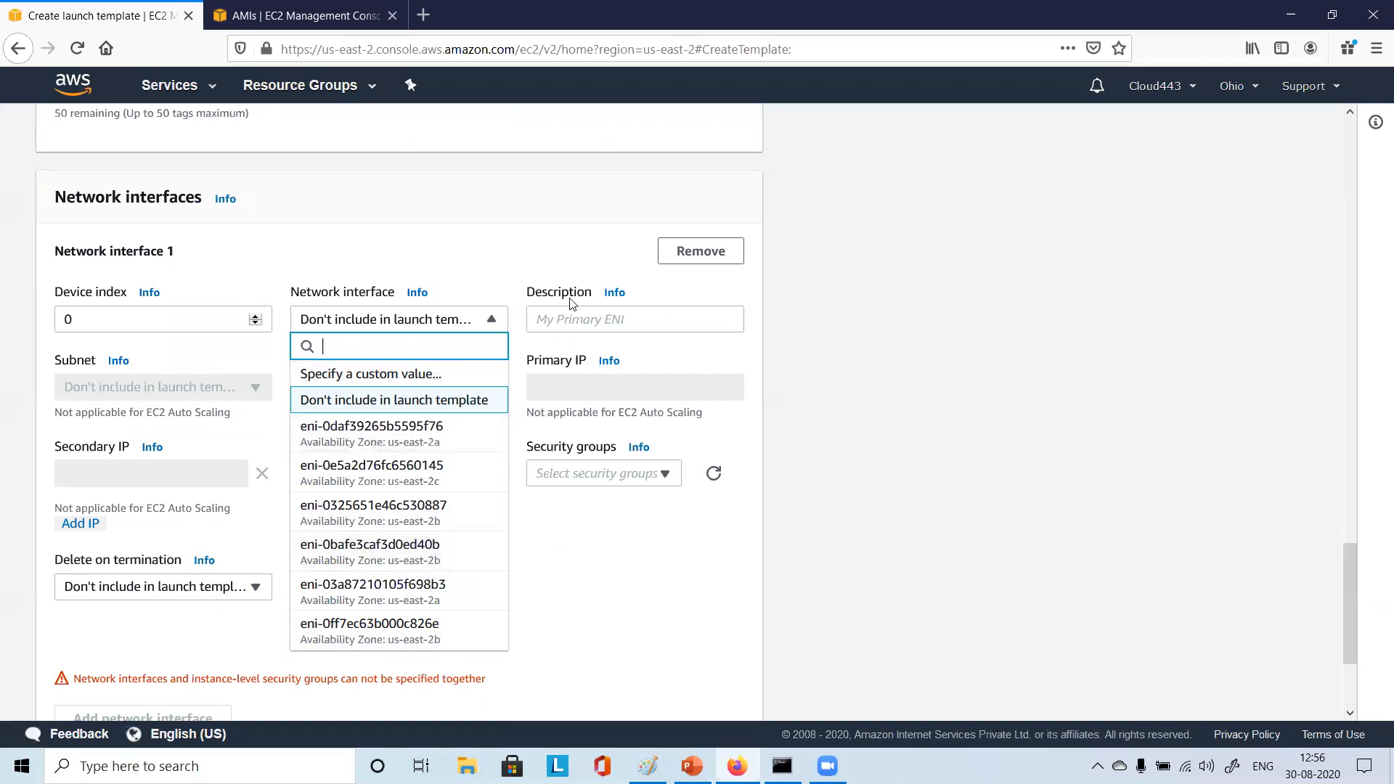
left_click(473, 249)
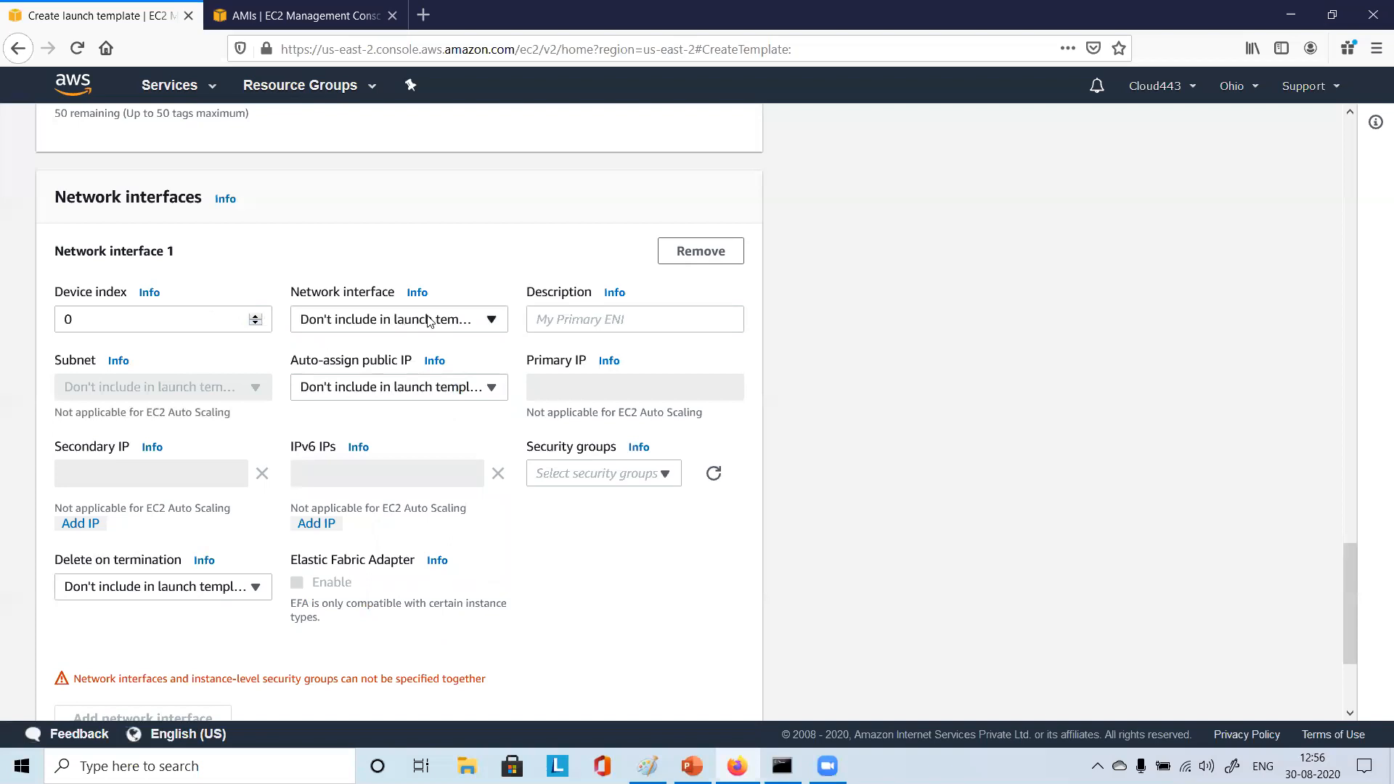
scroll(448, 323, "down", 3)
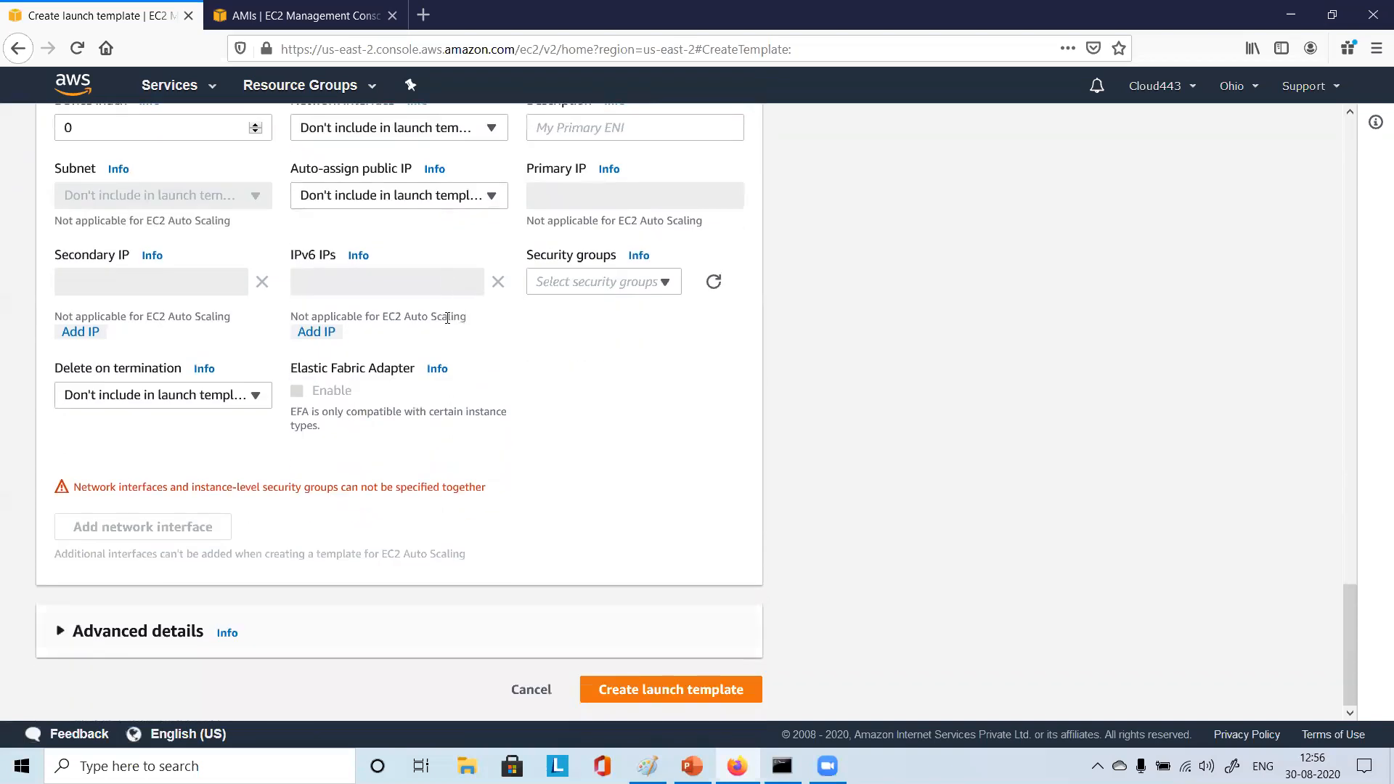
scroll(281, 525, "up", 2)
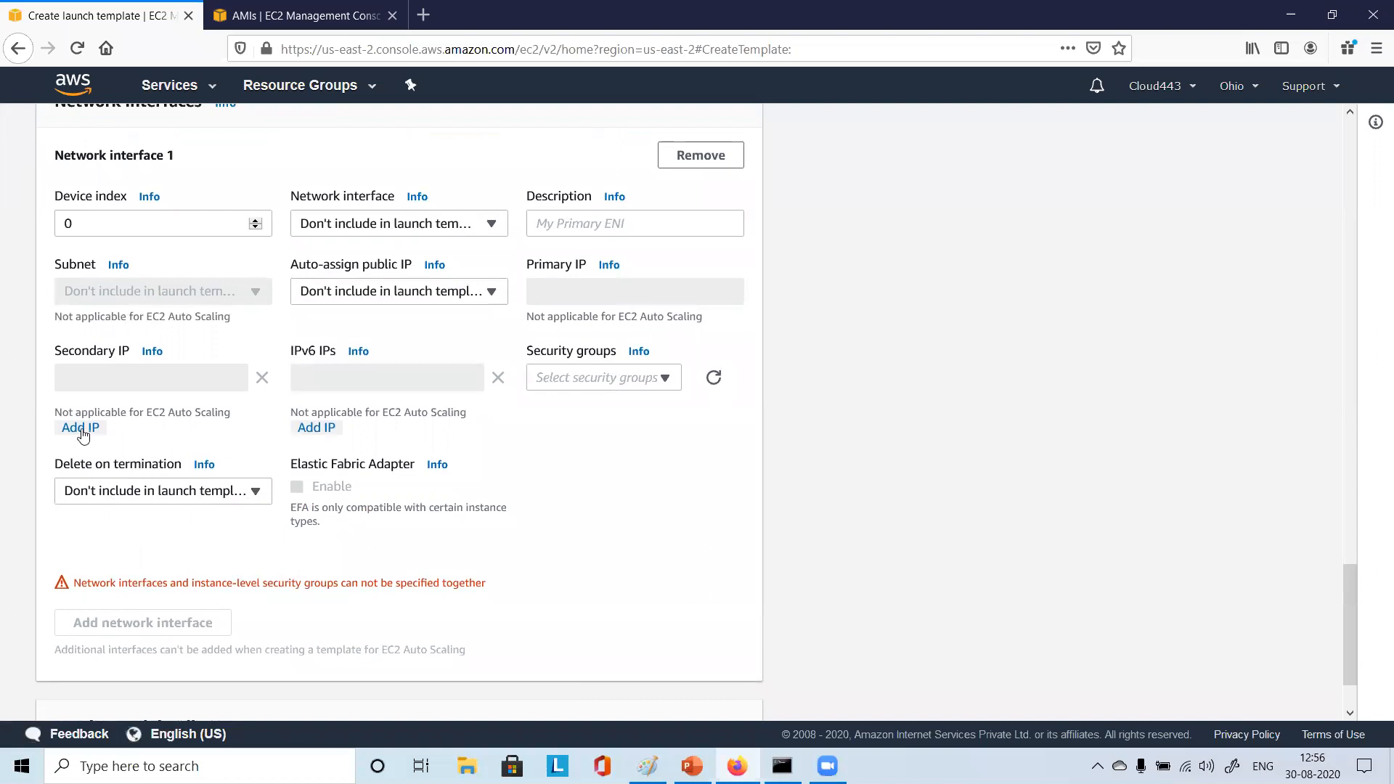
scroll(155, 362, "up", 3)
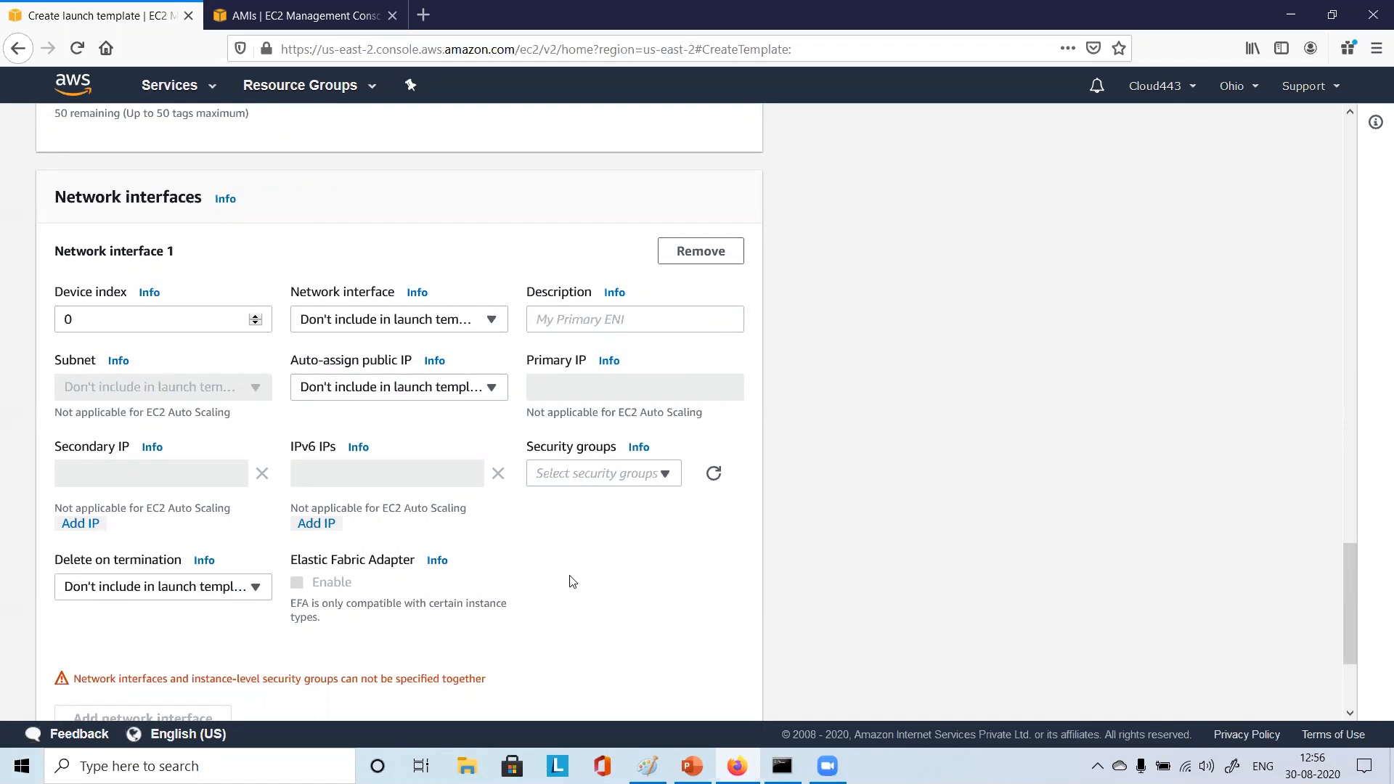
left_click(472, 321)
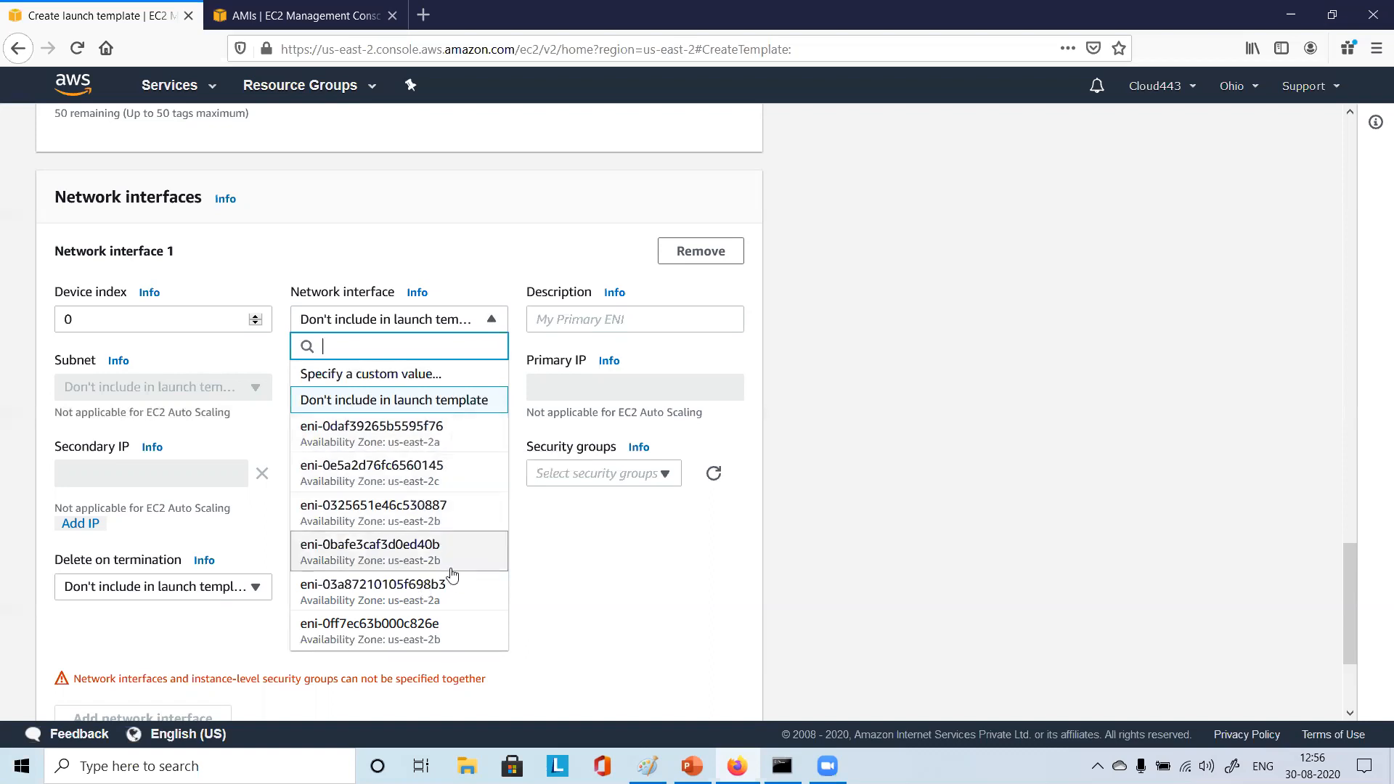
left_click(471, 516)
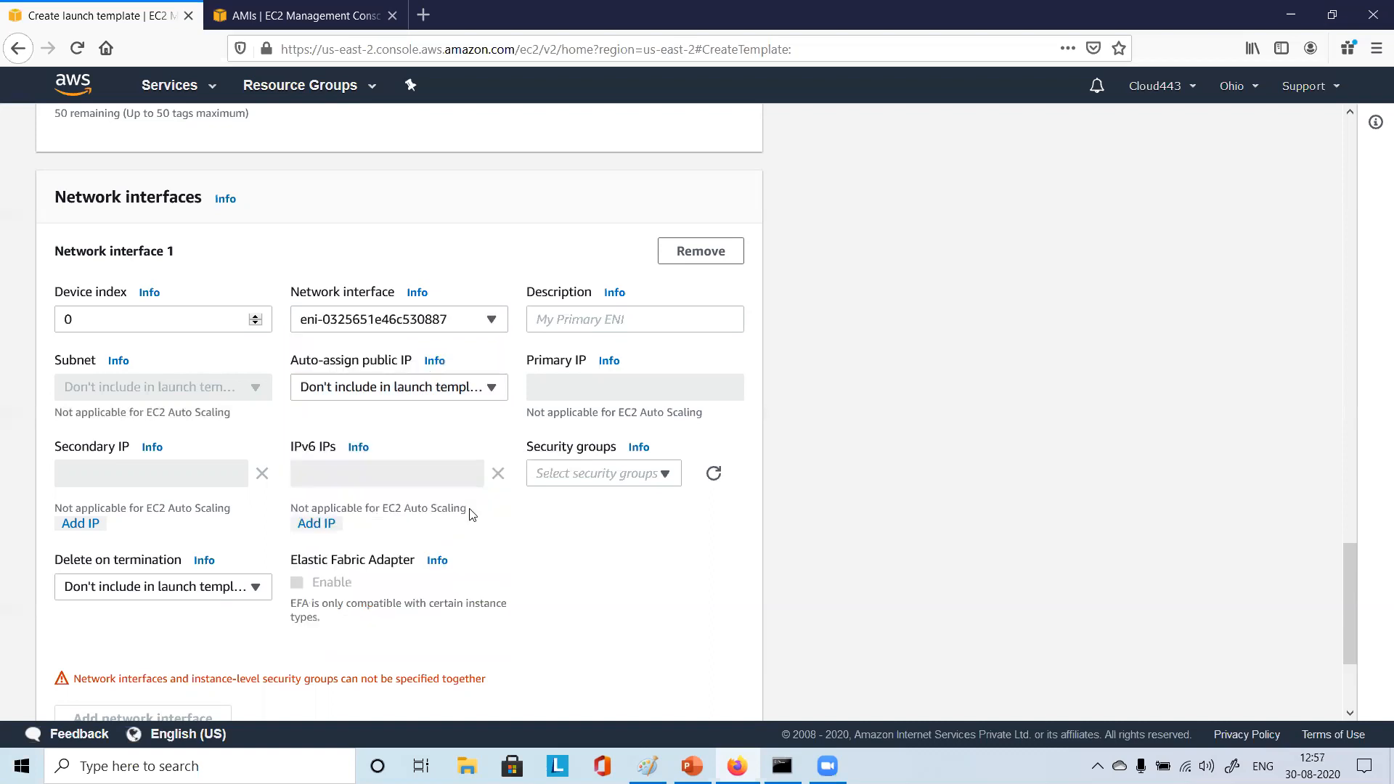
left_click(568, 317)
Enable auto-assignment of a public IP for Network interface 1
scroll(392, 538, "down", 3)
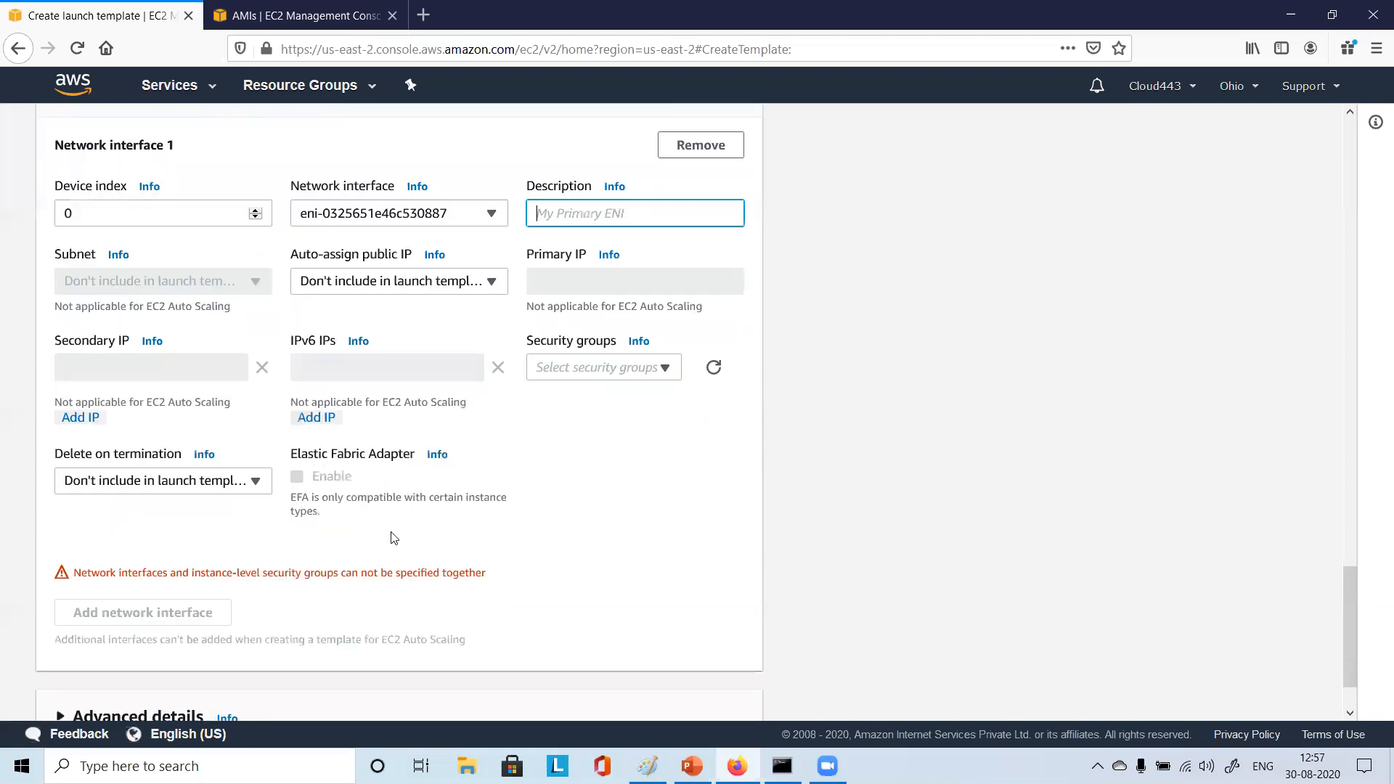
scroll(470, 532, "up", 3)
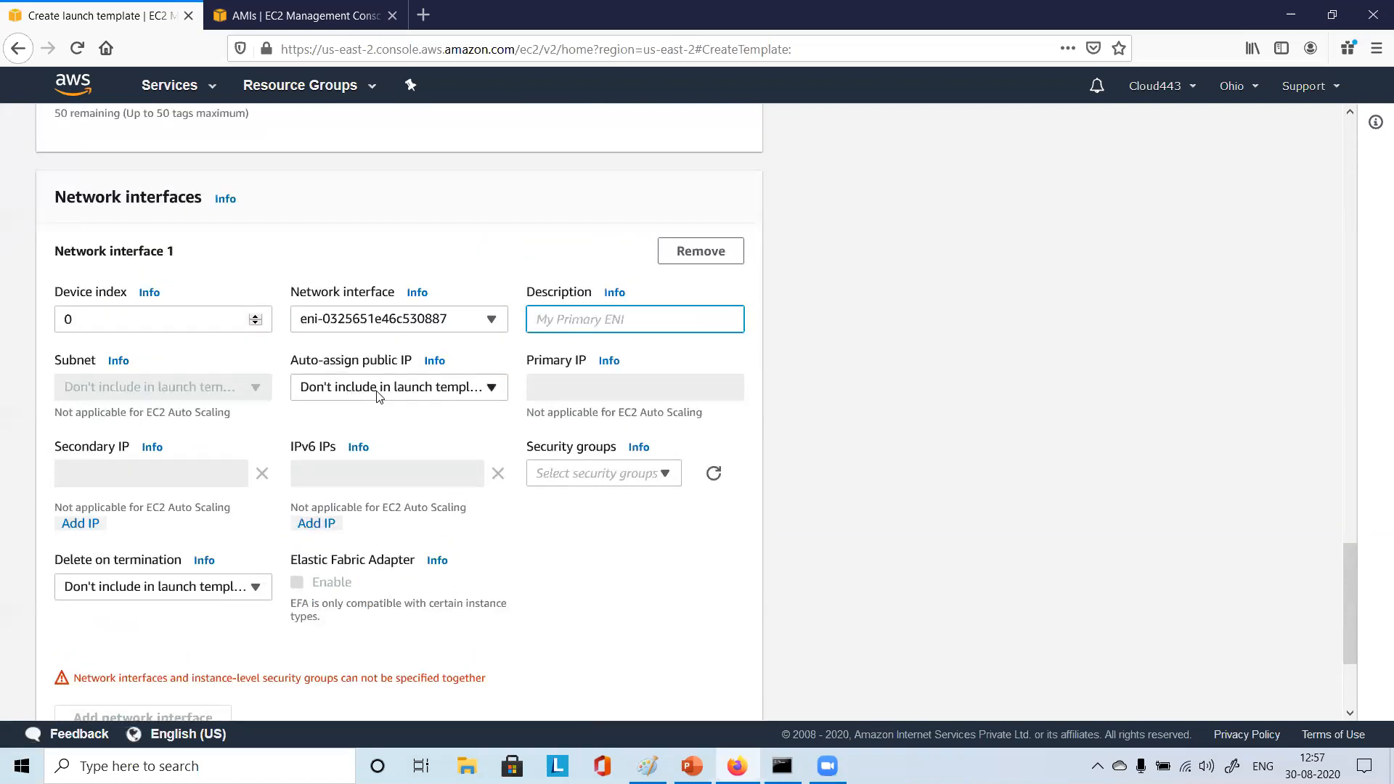
left_click(425, 390)
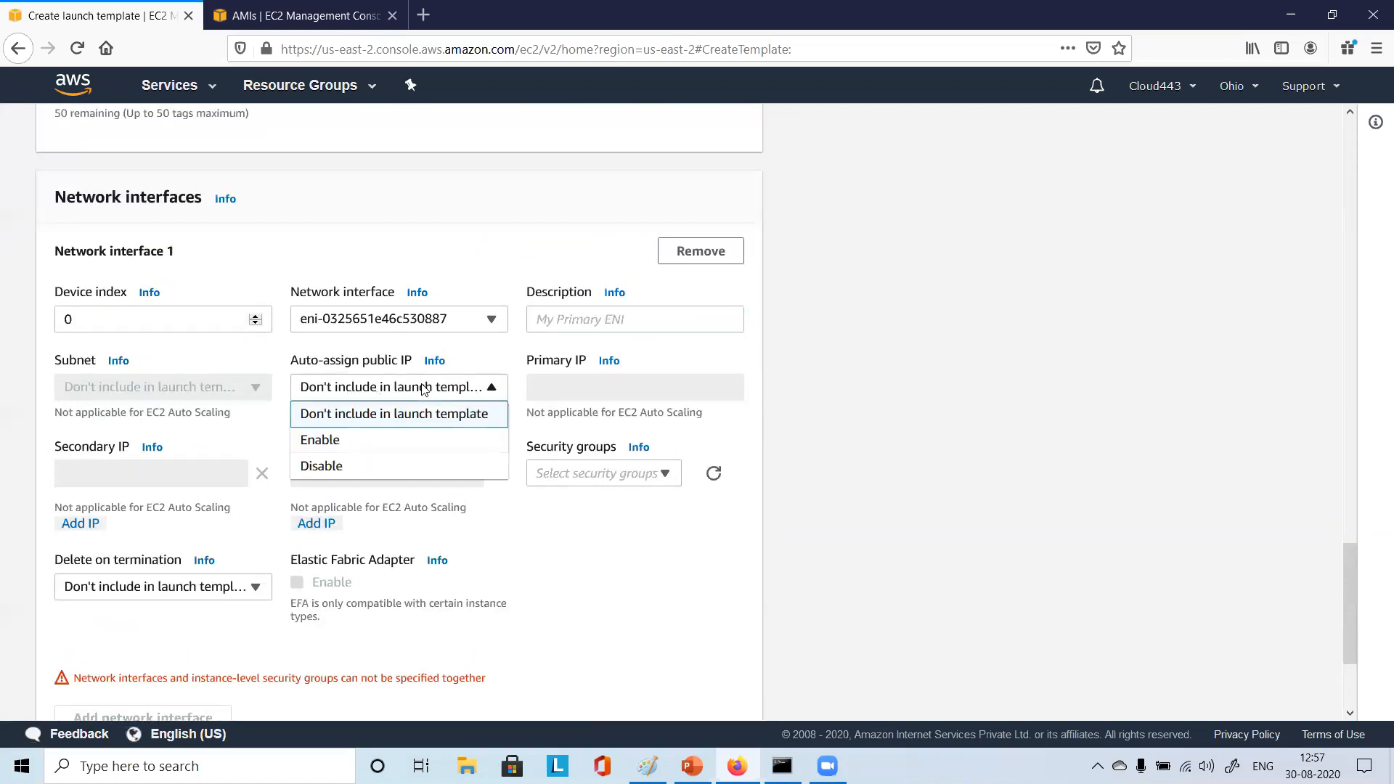
left_click(362, 441)
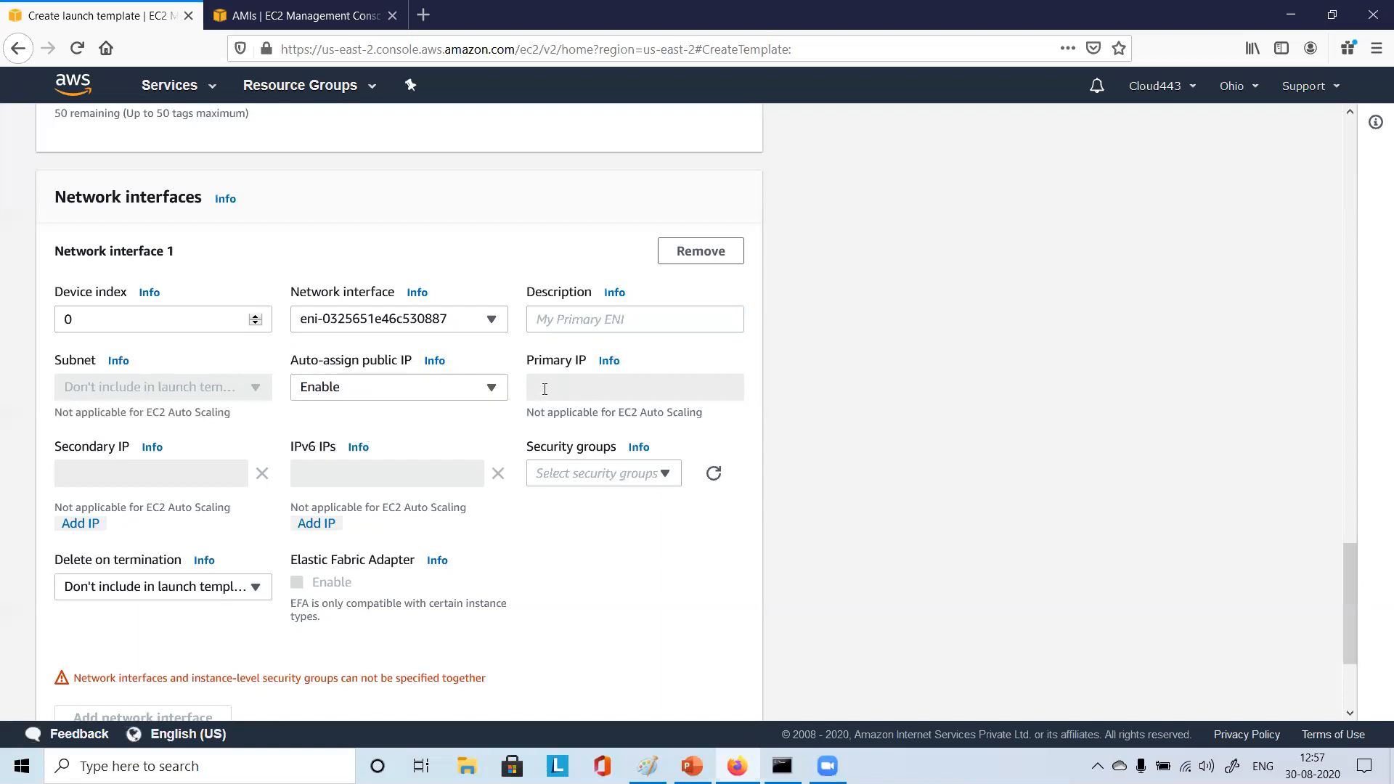
Review the network interface and security group choices for Network interface 1, keeping eni-0325651e46c530887 selected
left_click(488, 323)
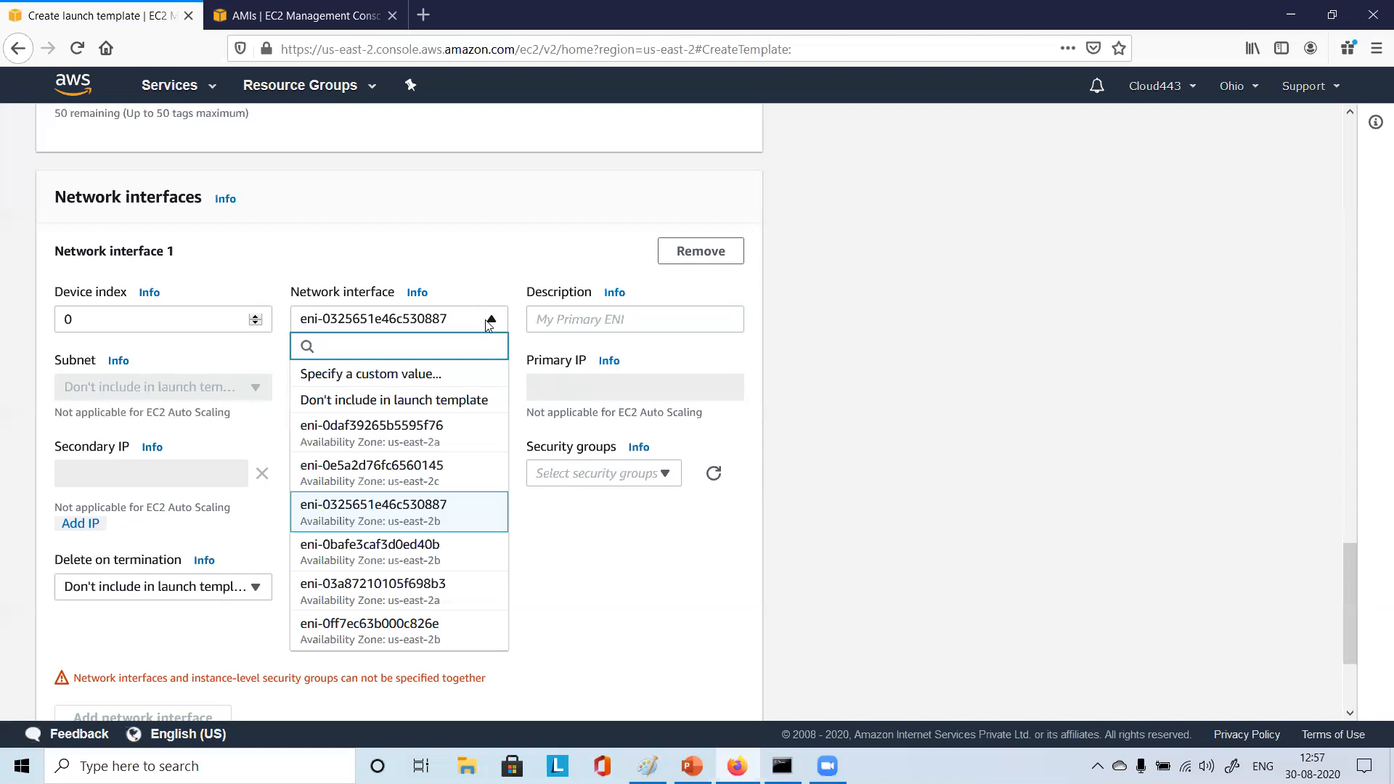
left_click(433, 516)
left_click(573, 315)
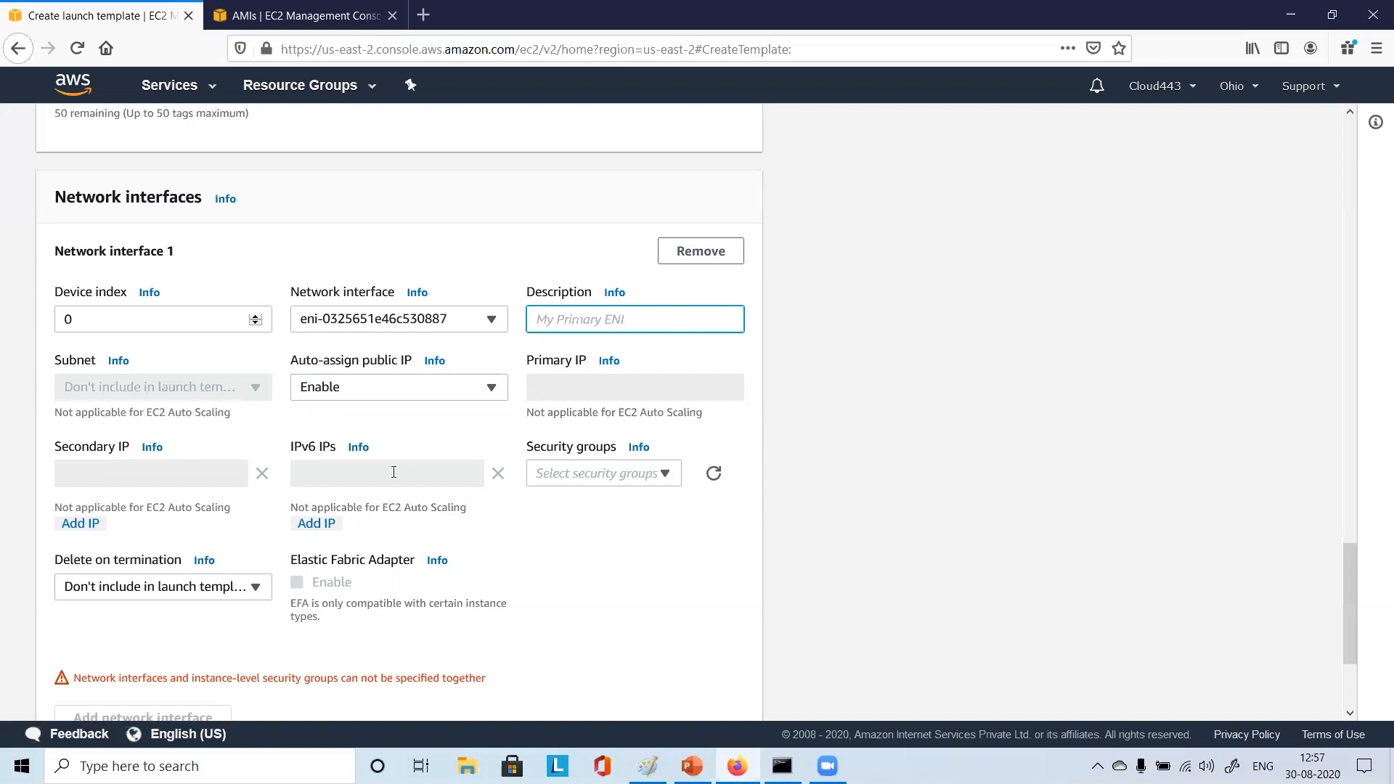
left_click(621, 476)
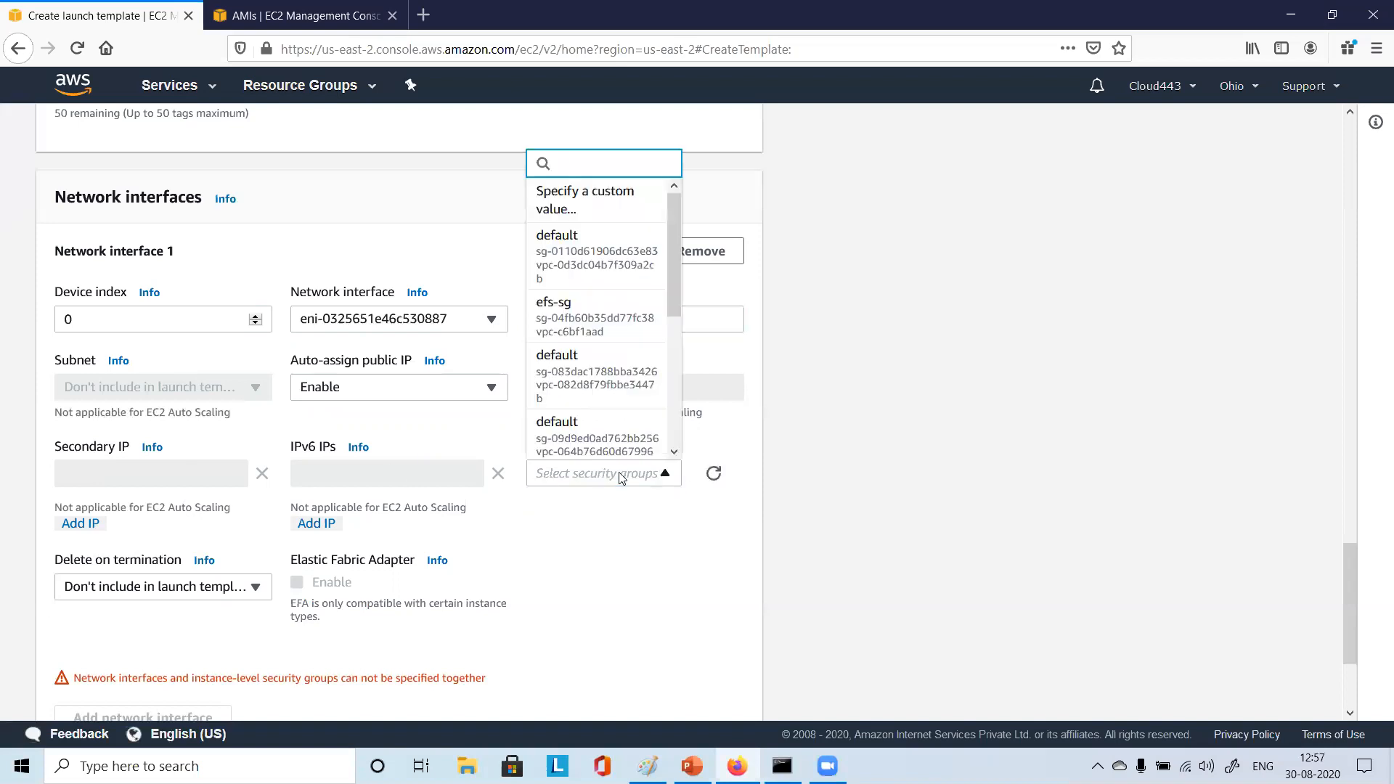
left_click(639, 605)
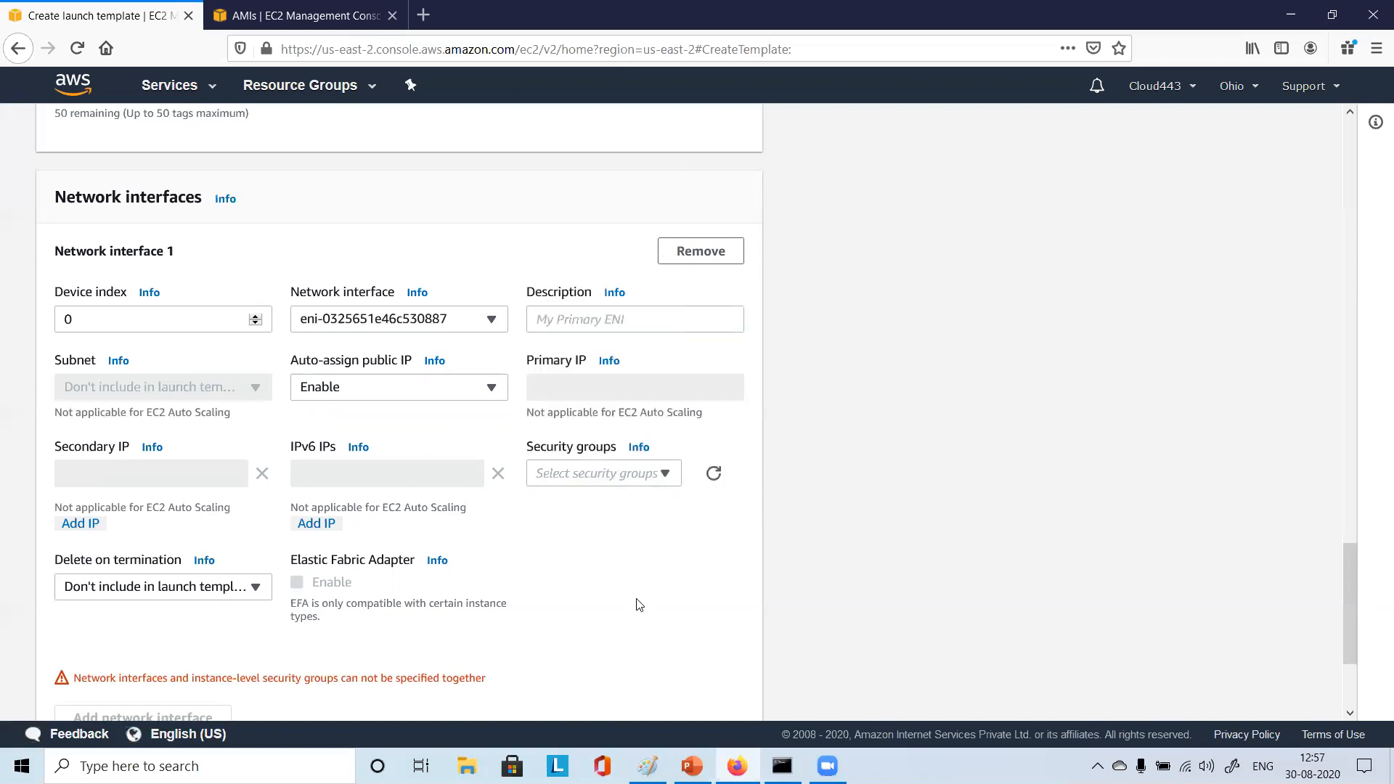
Remove Network interface 1 from the launch template
scroll(619, 585, "down", 3)
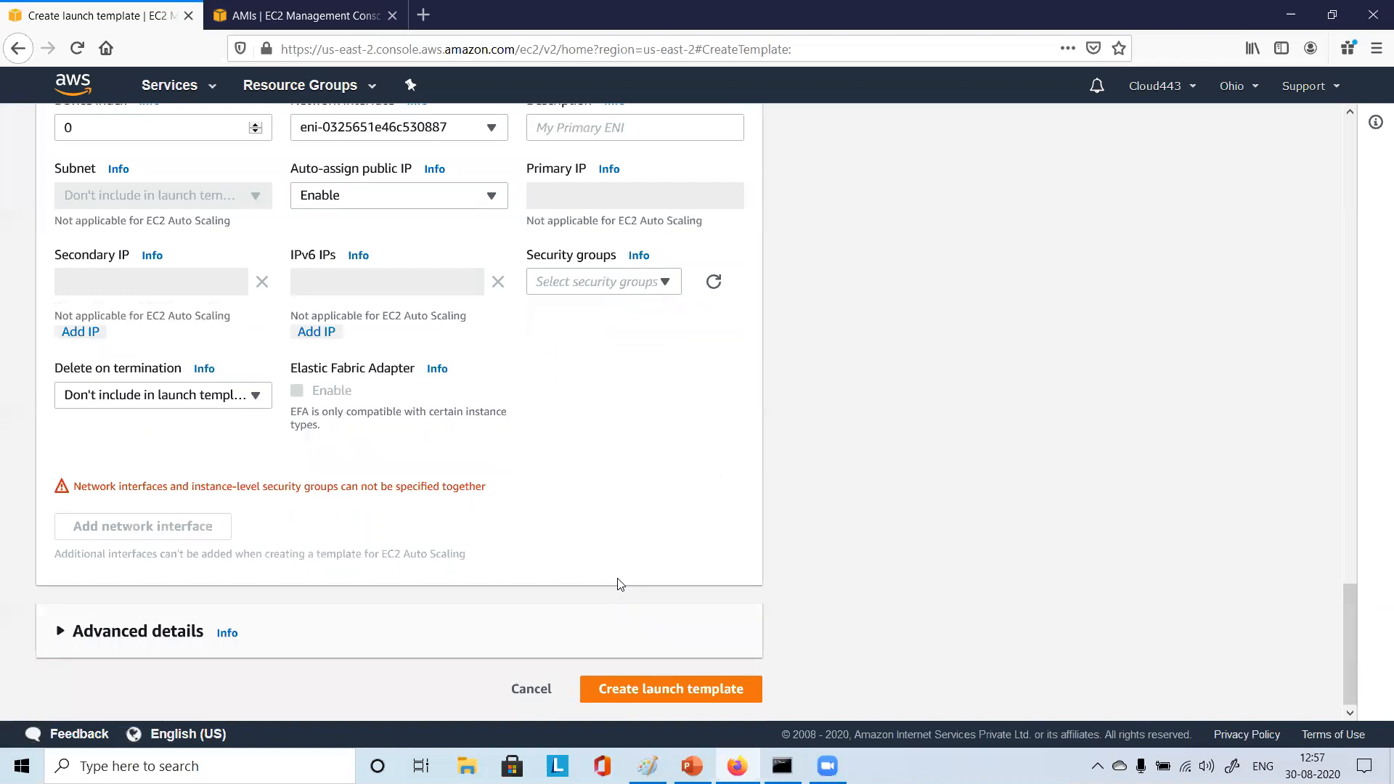
scroll(619, 584, "up", 6)
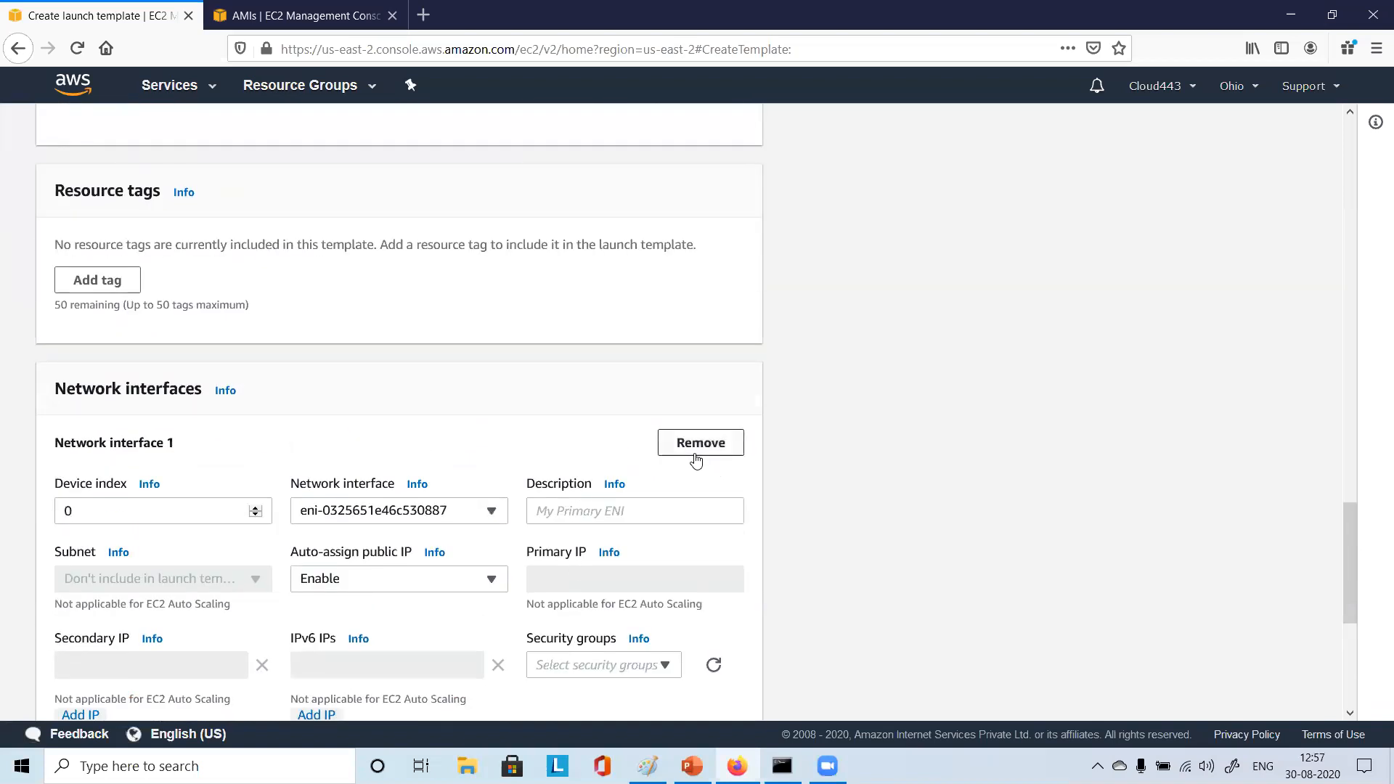
left_click(698, 444)
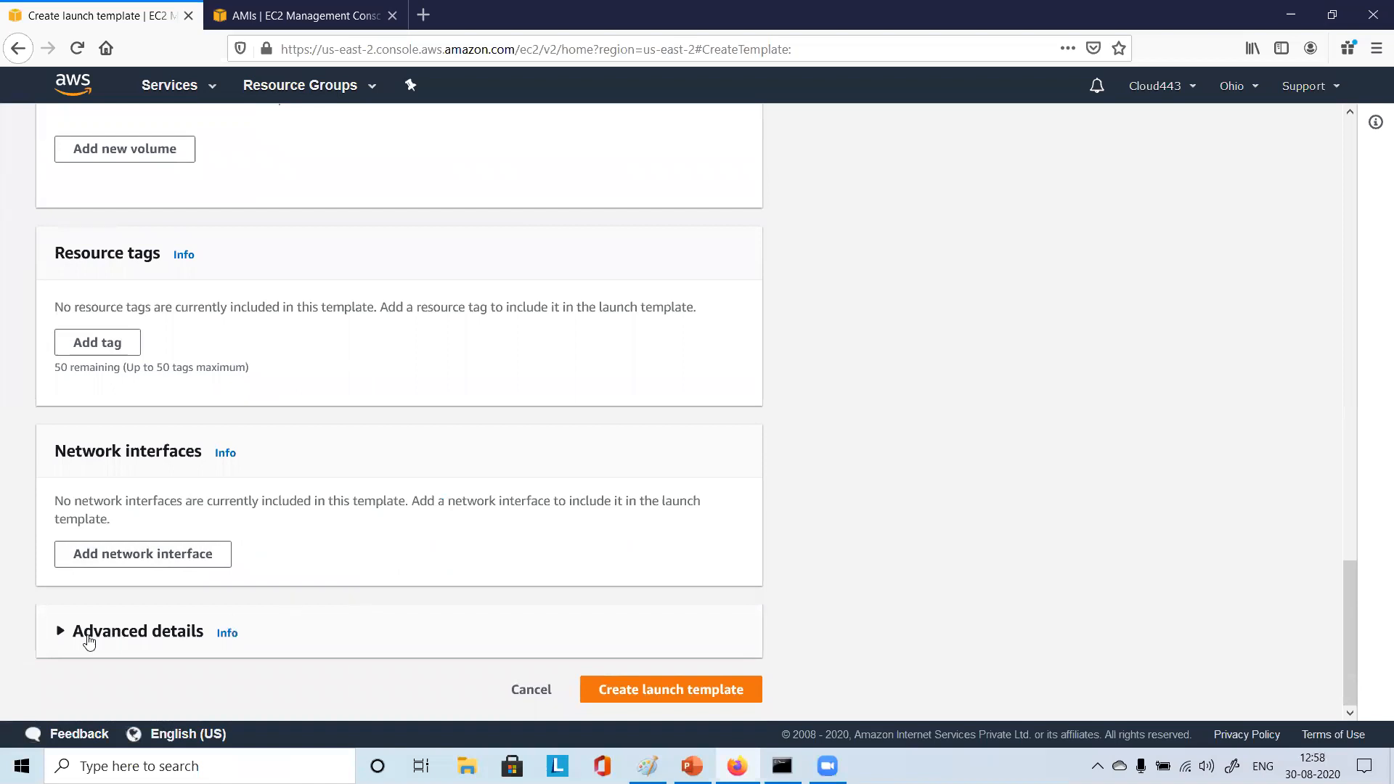
Expand the advanced details and examine their settings, keeping the IAM instance profile at Don't include in launch template
left_click(60, 631)
scroll(611, 481, "down", 5)
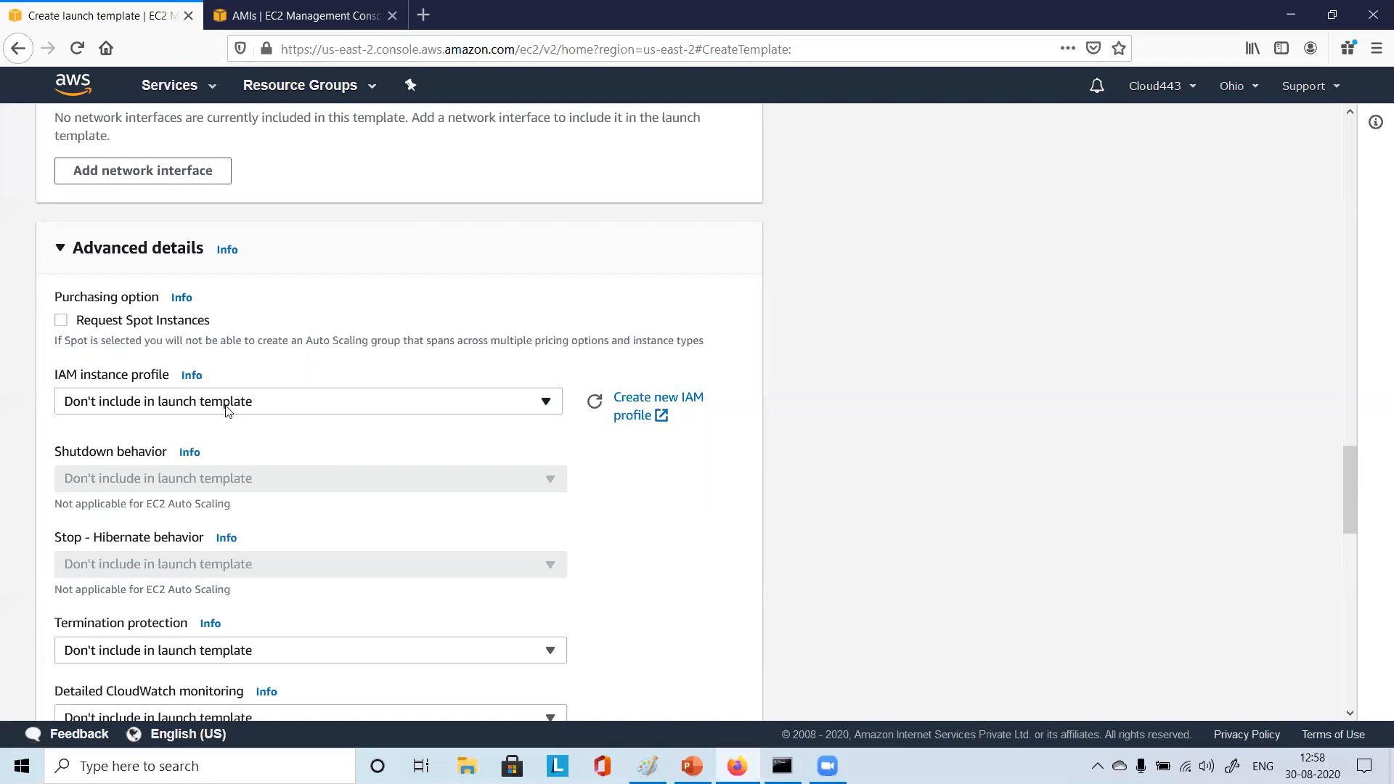
left_click(246, 405)
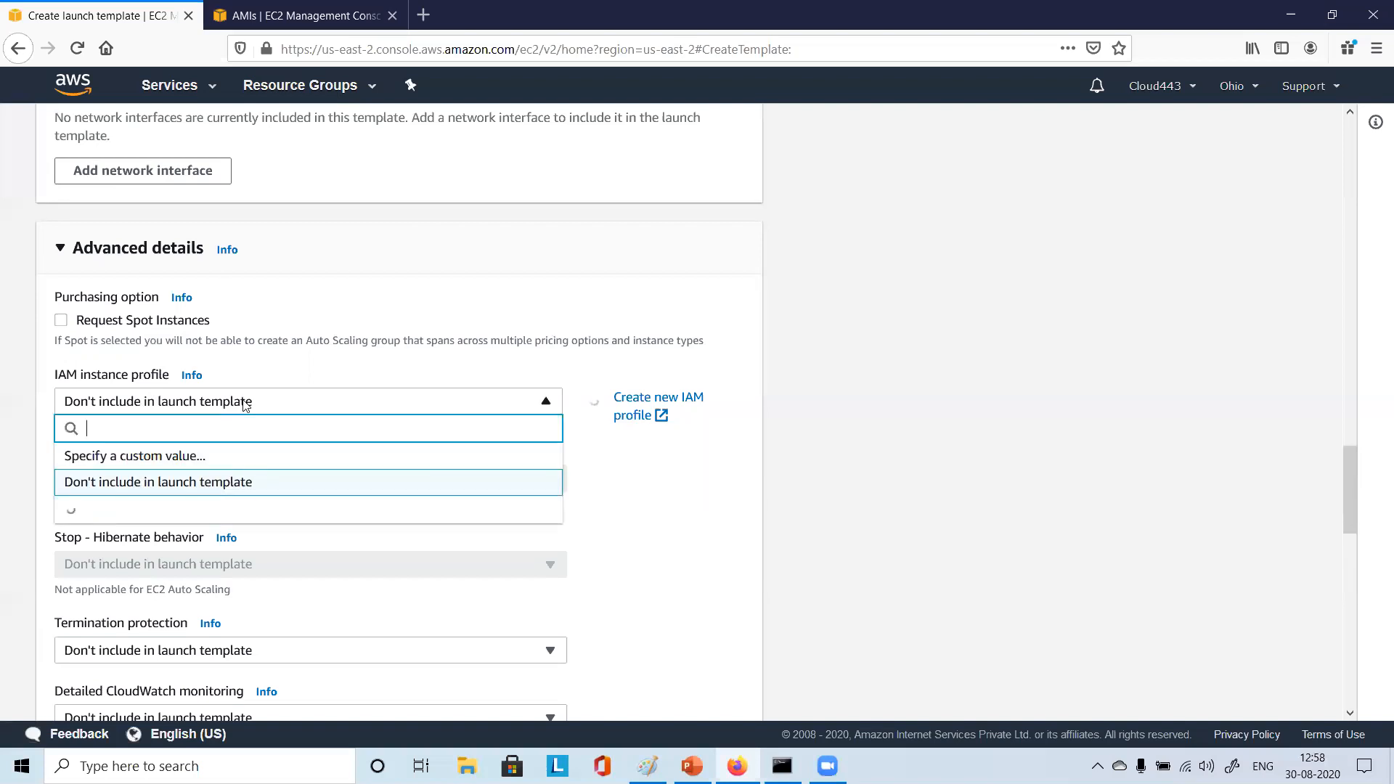
left_click(340, 490)
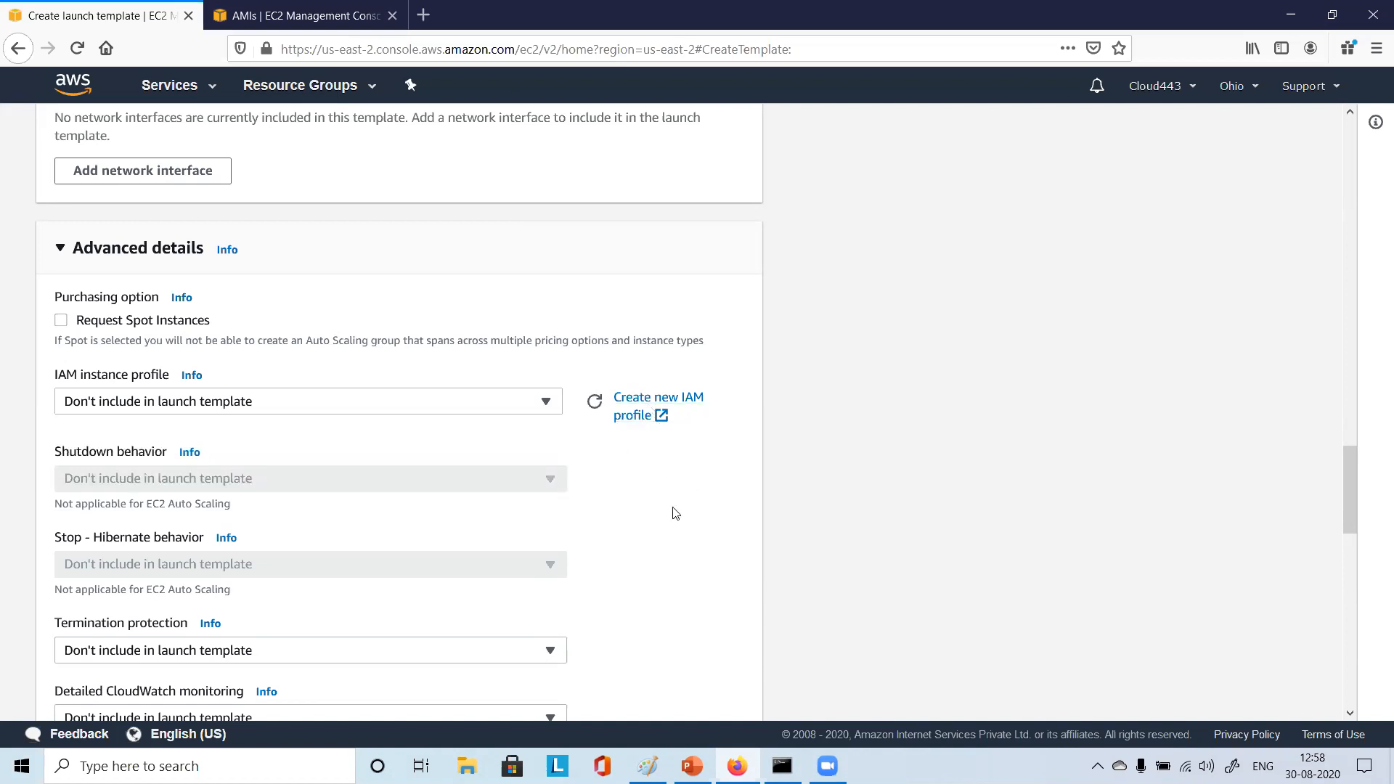
scroll(342, 395, "down", 2)
scroll(249, 463, "down", 2)
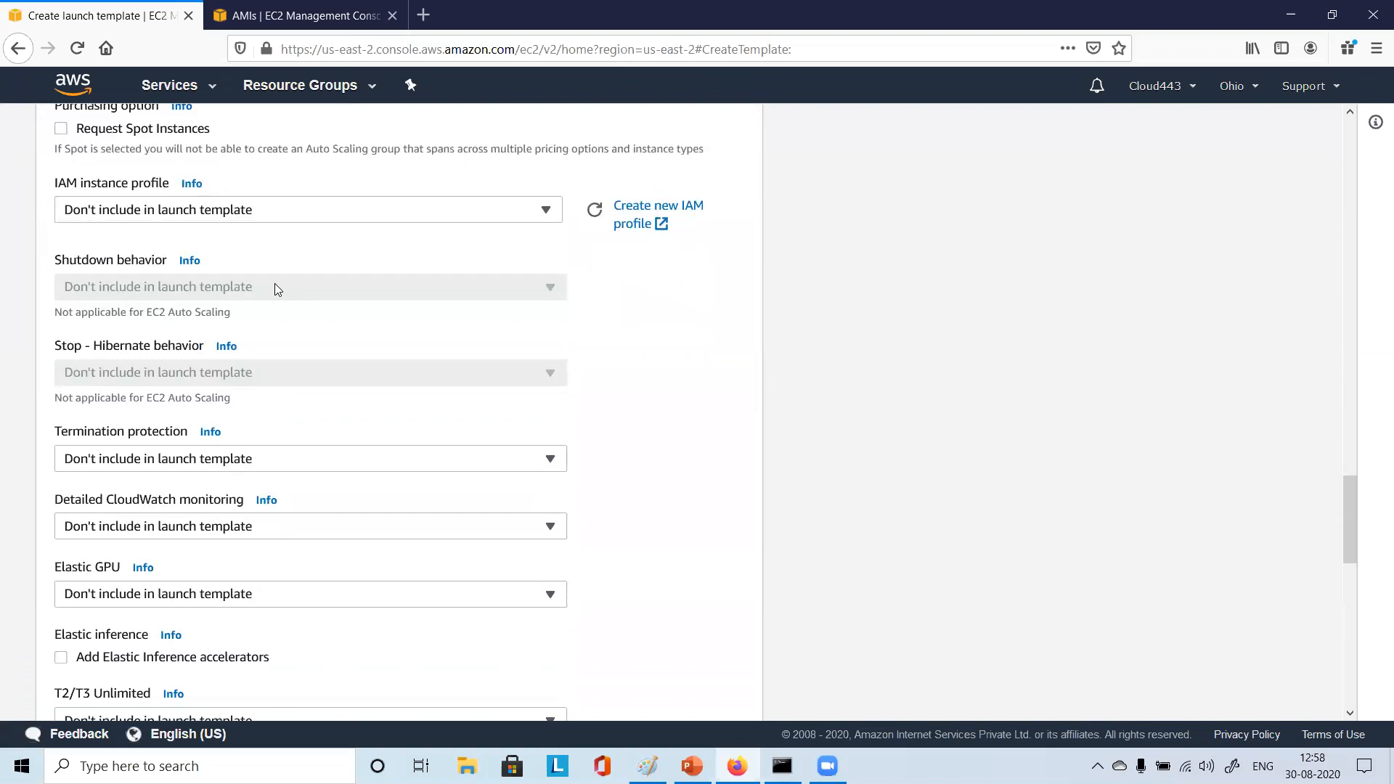
Recheck the security group, storage volumes, resource tags and network interfaces sections of the template
scroll(312, 470, "up", 5)
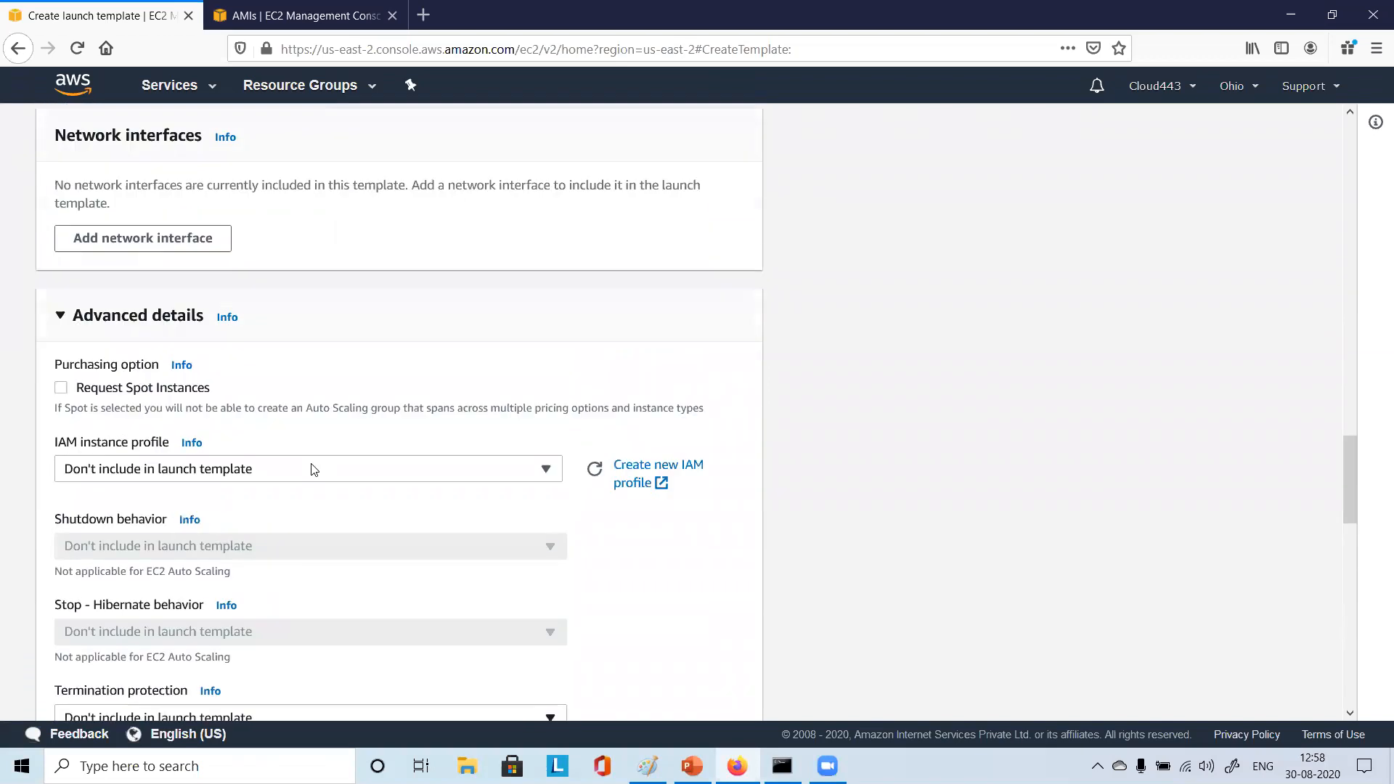
scroll(314, 469, "up", 10)
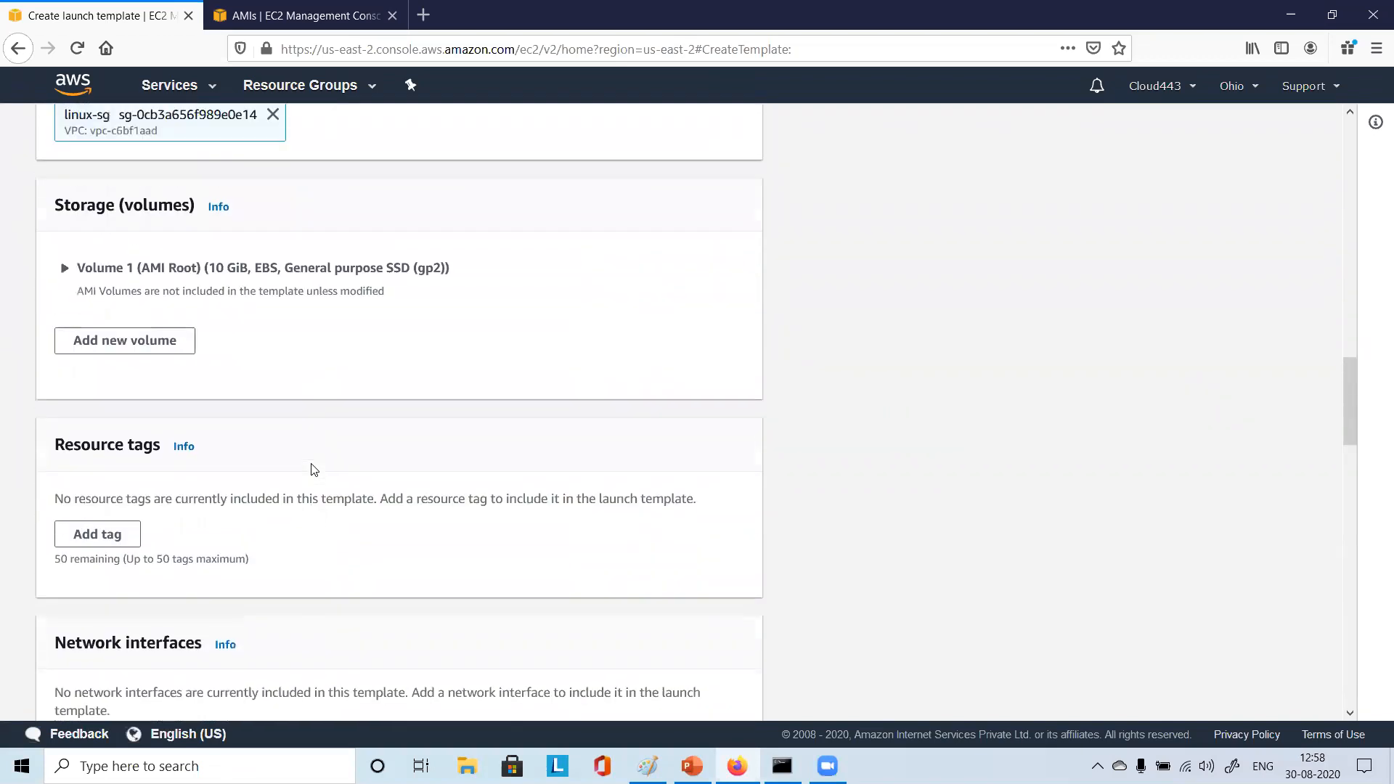
scroll(313, 470, "up", 2)
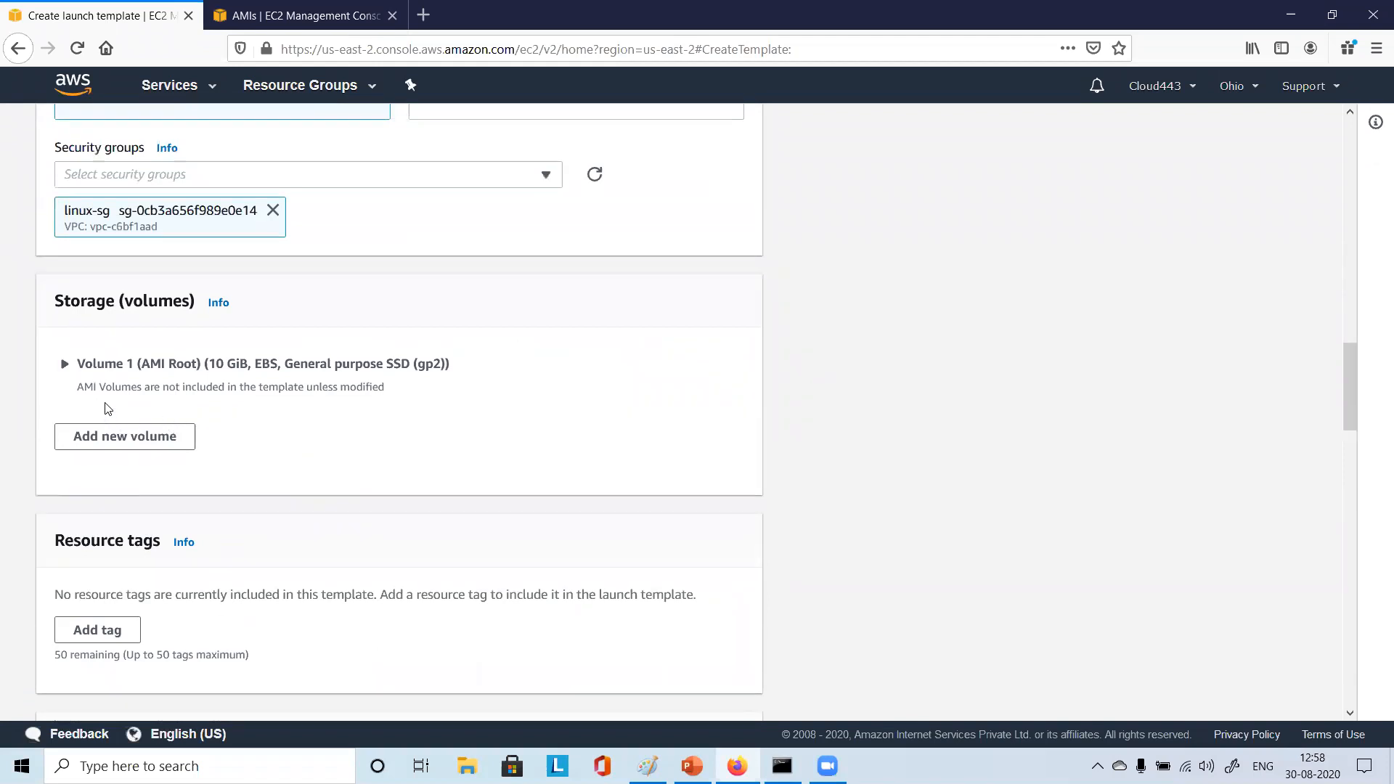
scroll(283, 472, "down", 6)
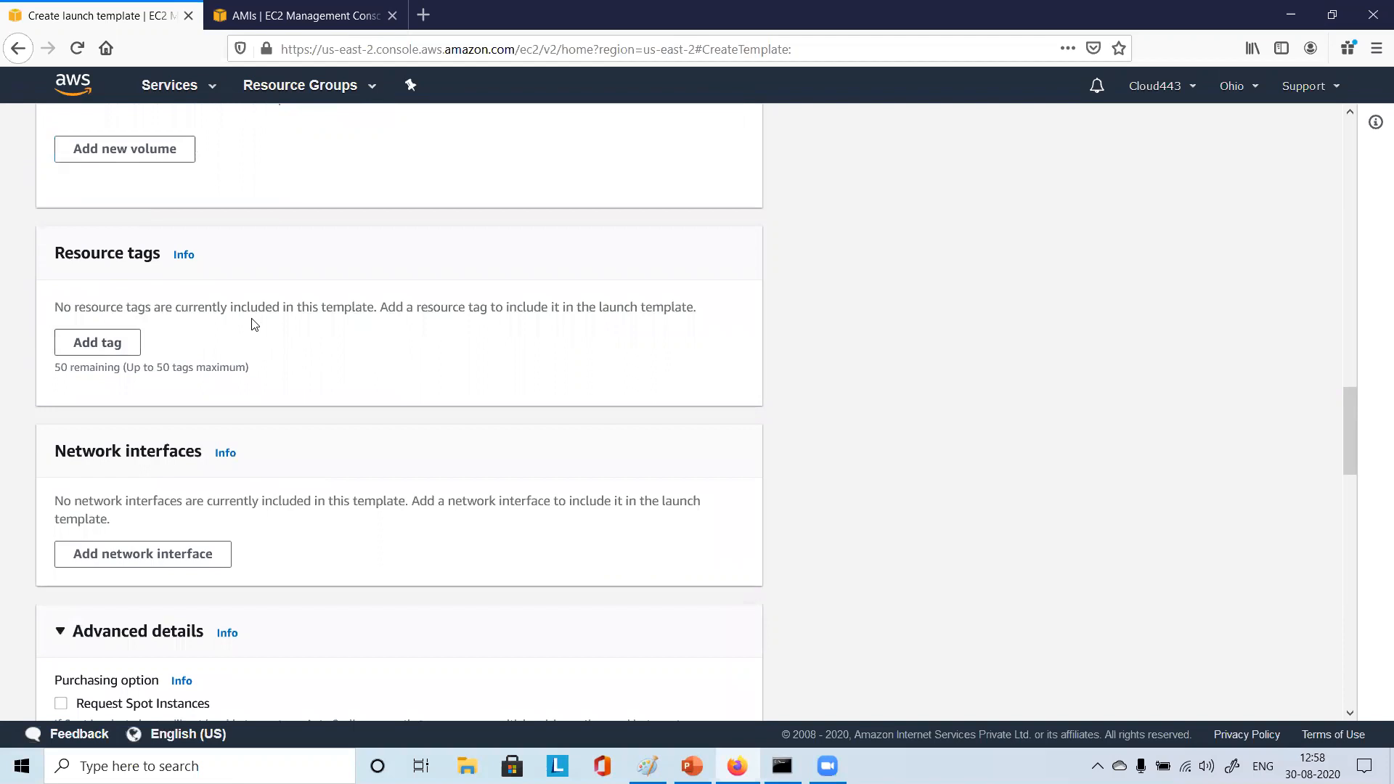
Examine the launch template's resource tags, network interfaces and advanced details, from the purchasing option to the license configurations
scroll(93, 411, "down", 2)
scroll(370, 482, "down", 4)
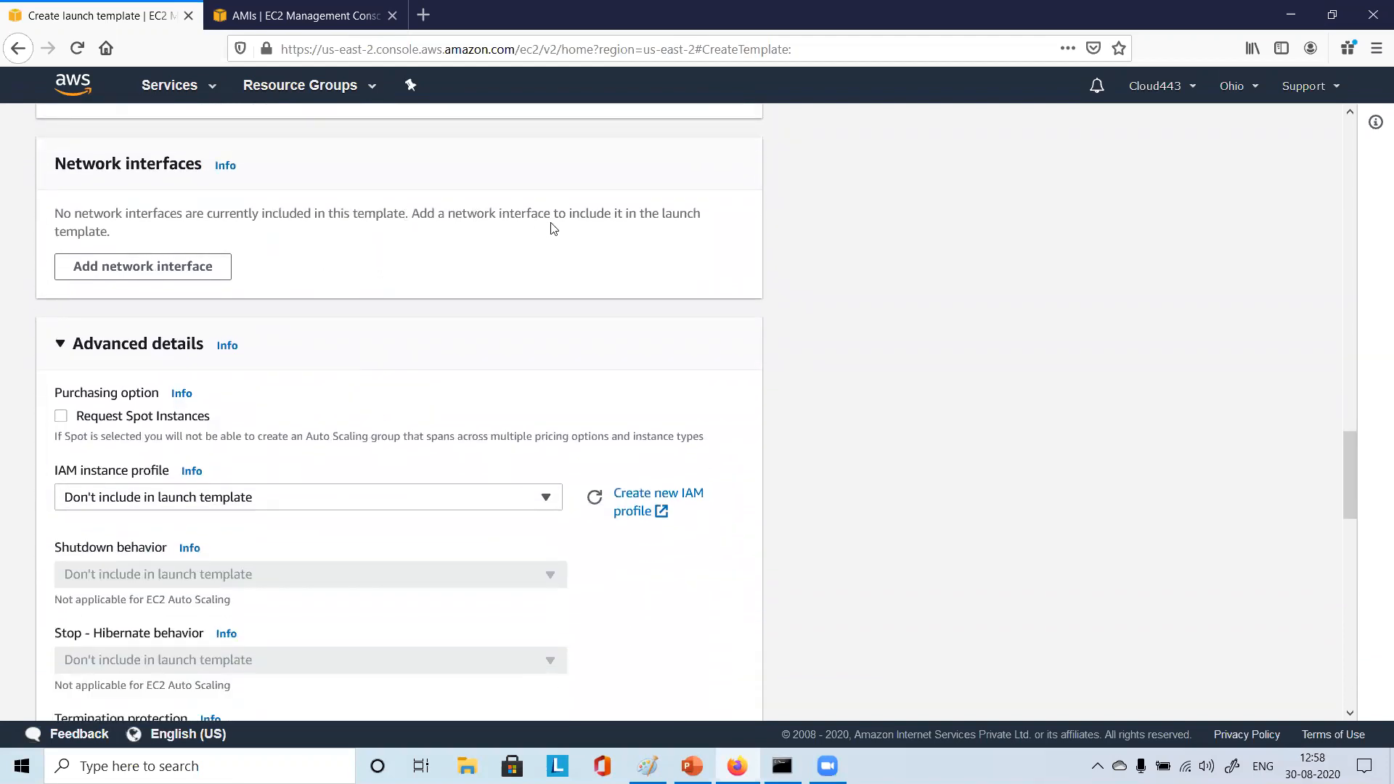
scroll(348, 299, "down", 4)
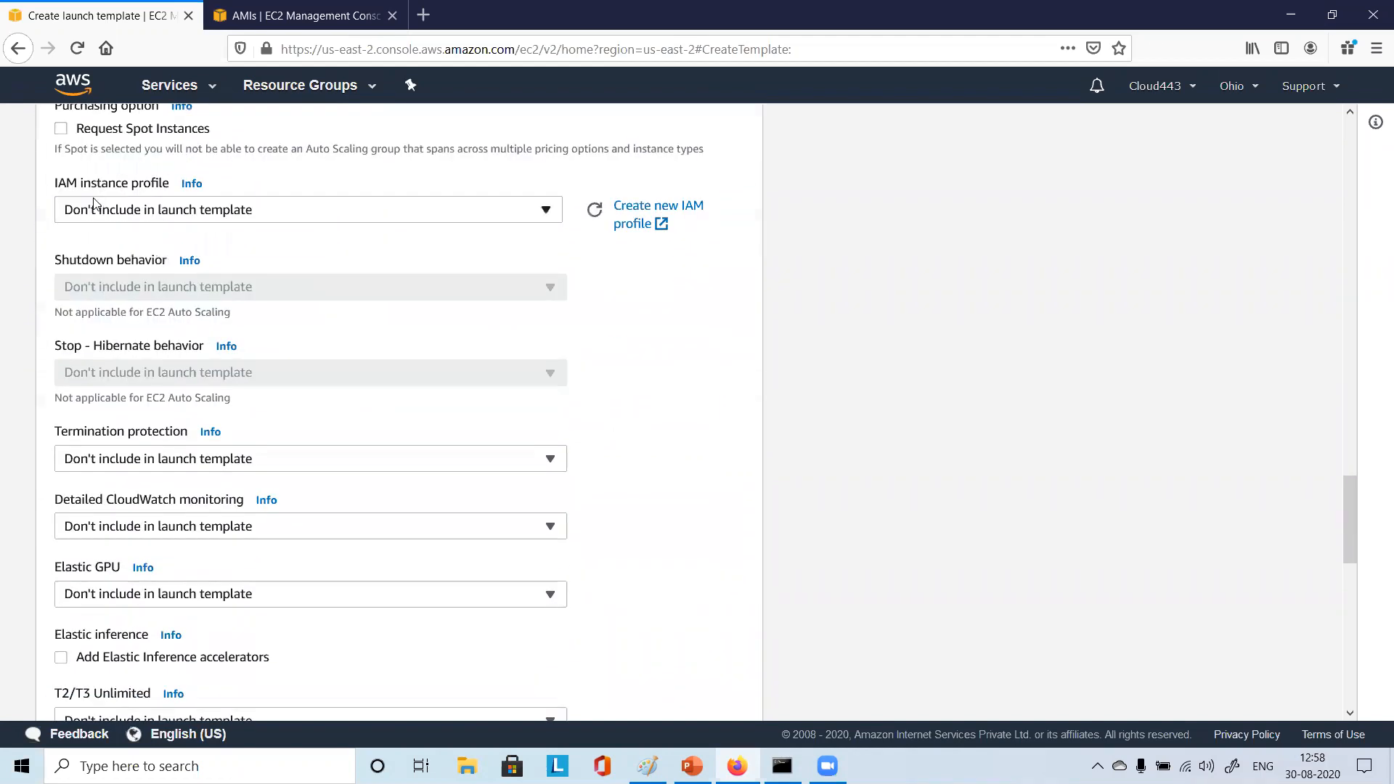
scroll(336, 246, "up", 1)
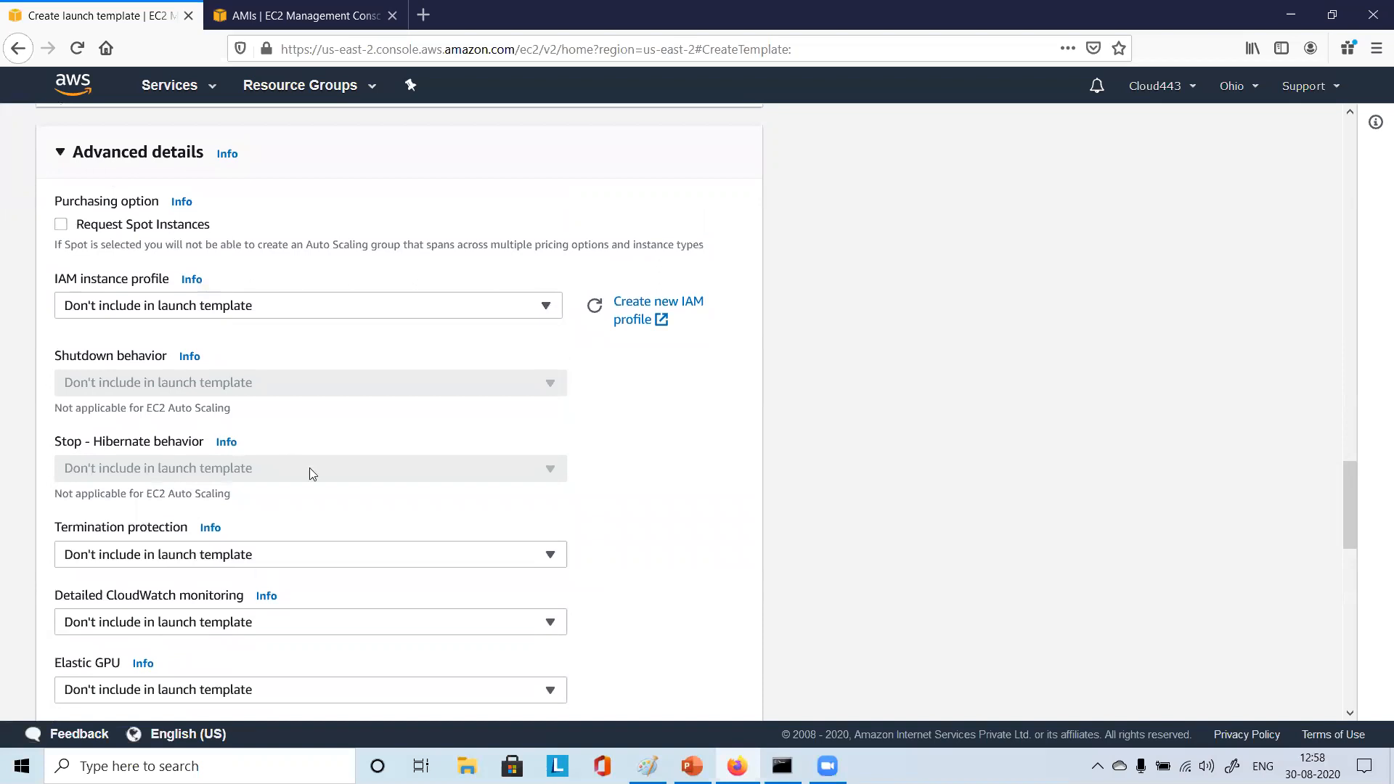
scroll(310, 467, "down", 1)
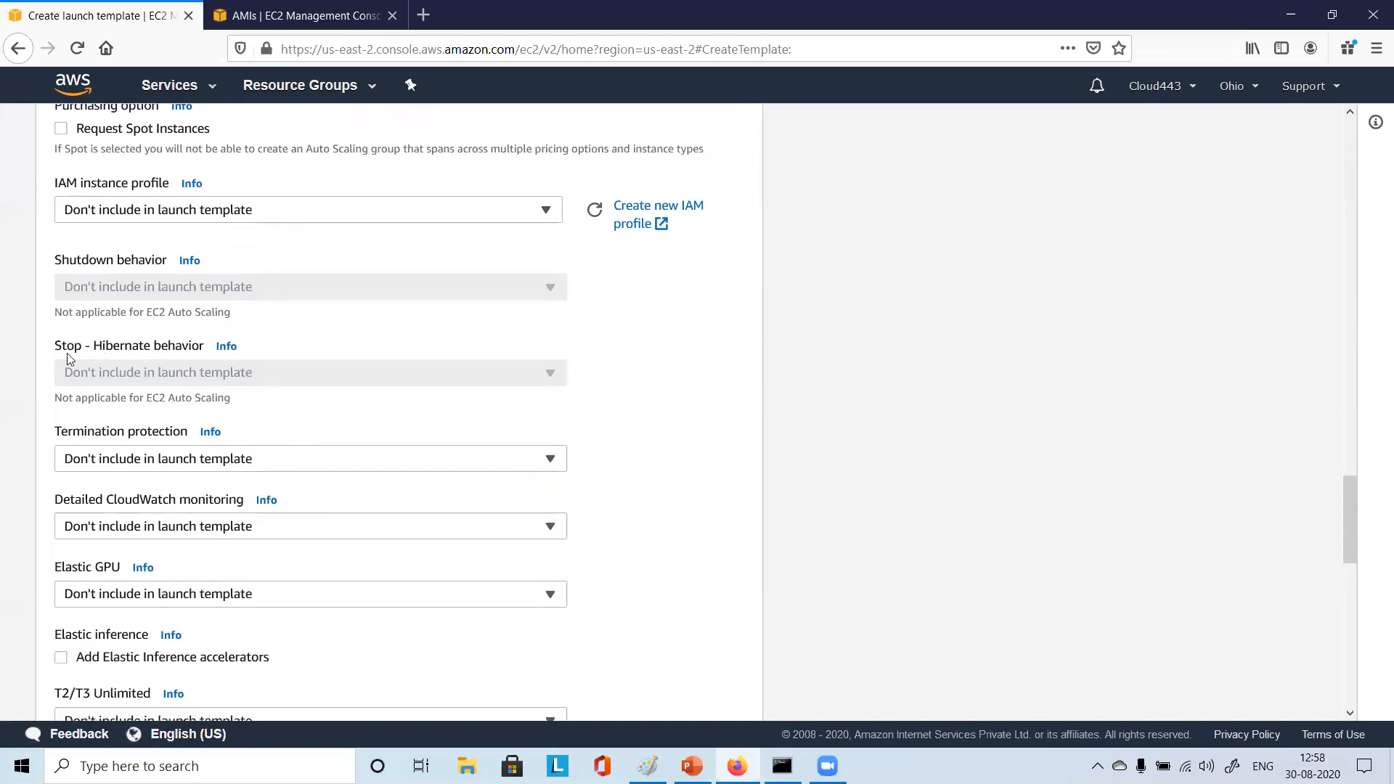
scroll(200, 370, "down", 1)
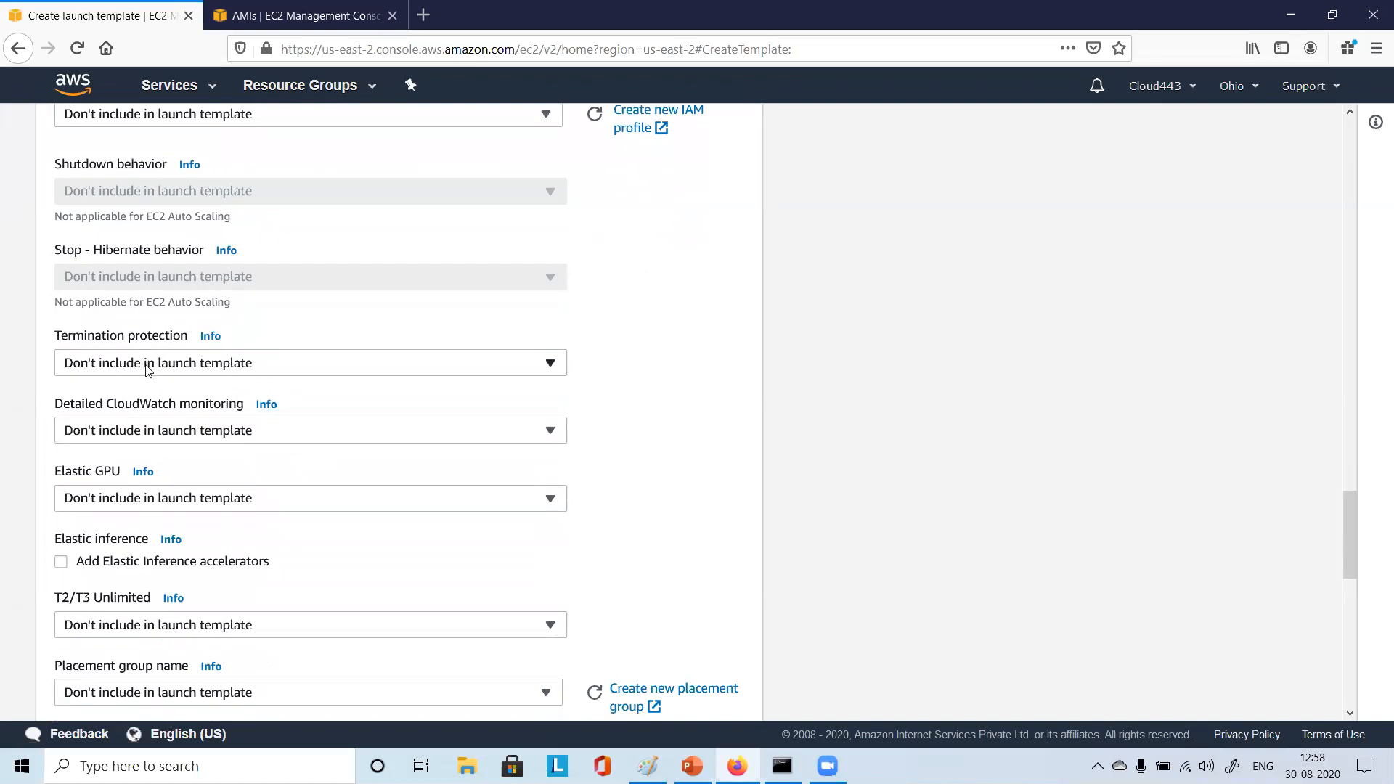
scroll(401, 467, "down", 1)
scroll(401, 467, "down", 1)
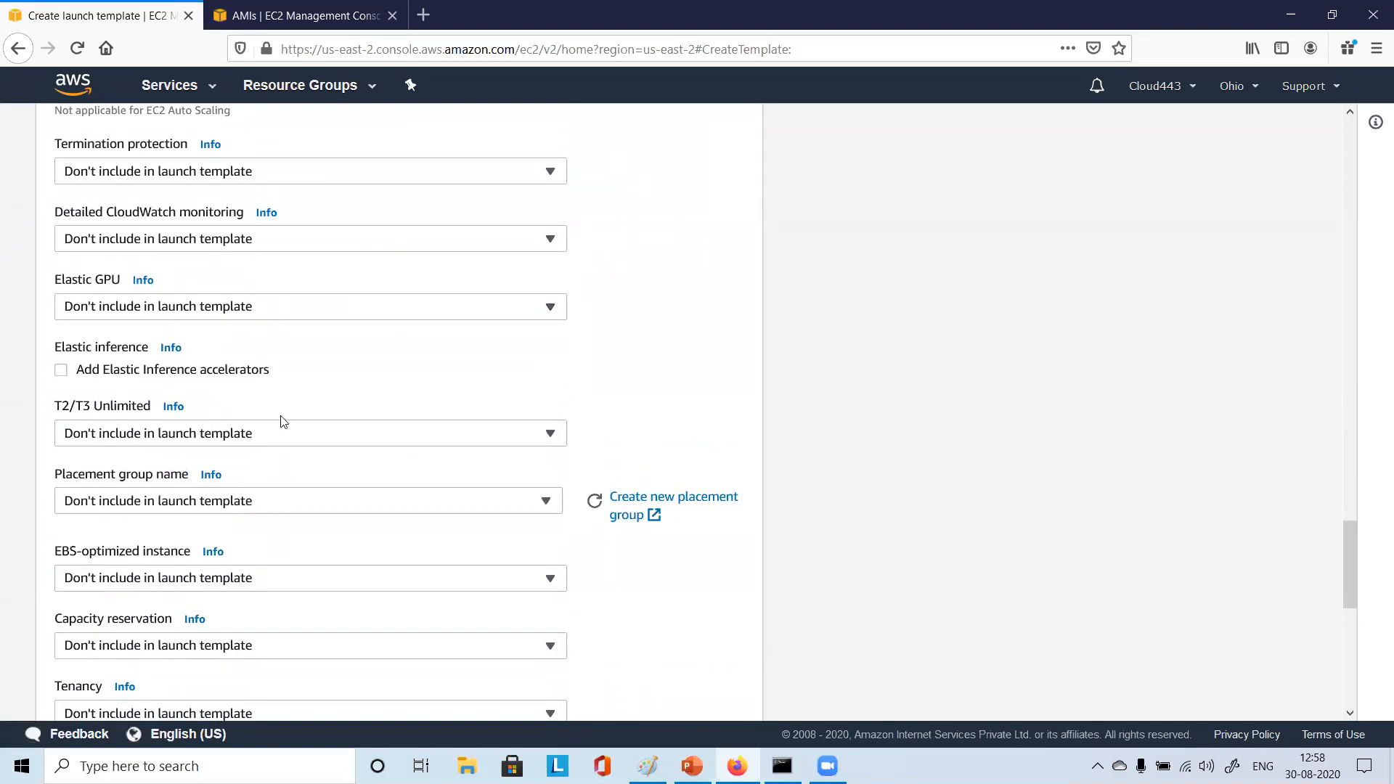
scroll(308, 451, "down", 2)
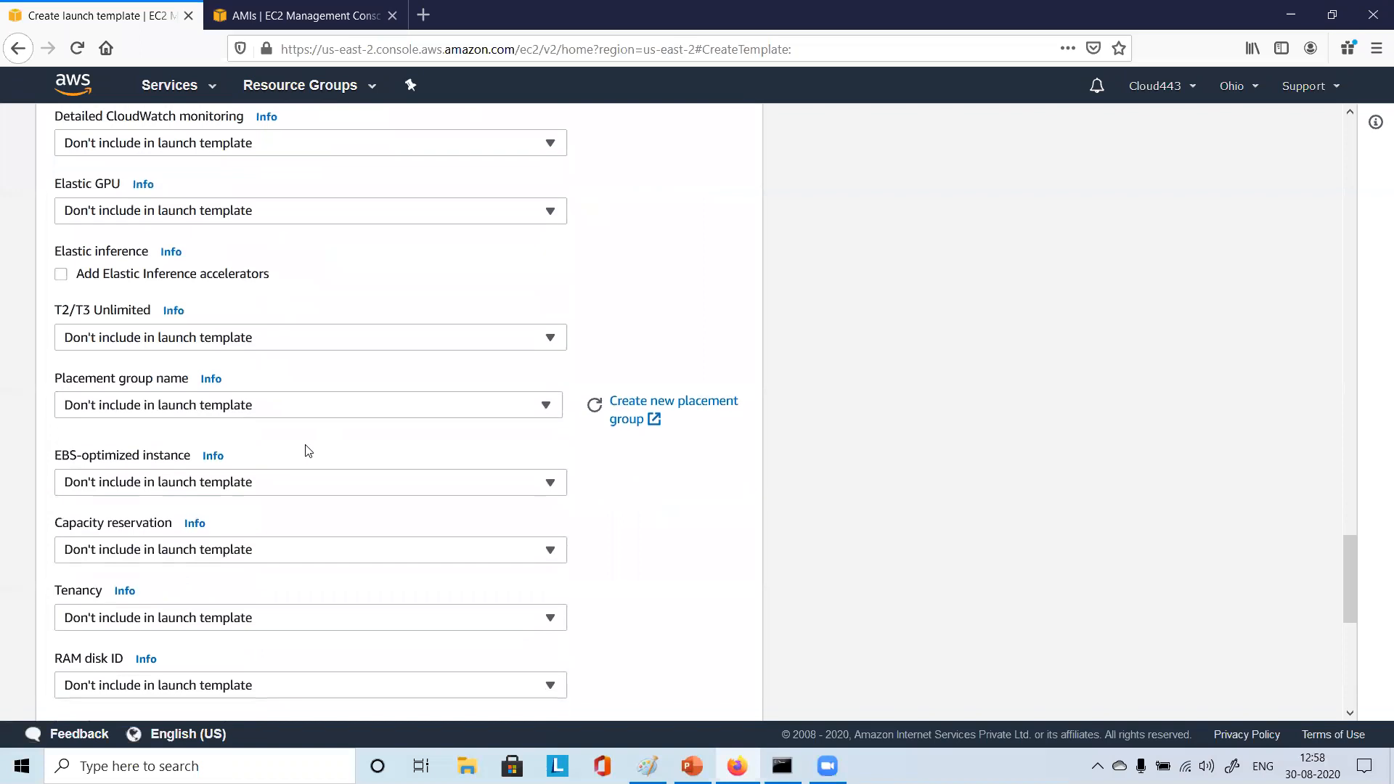
scroll(309, 451, "down", 2)
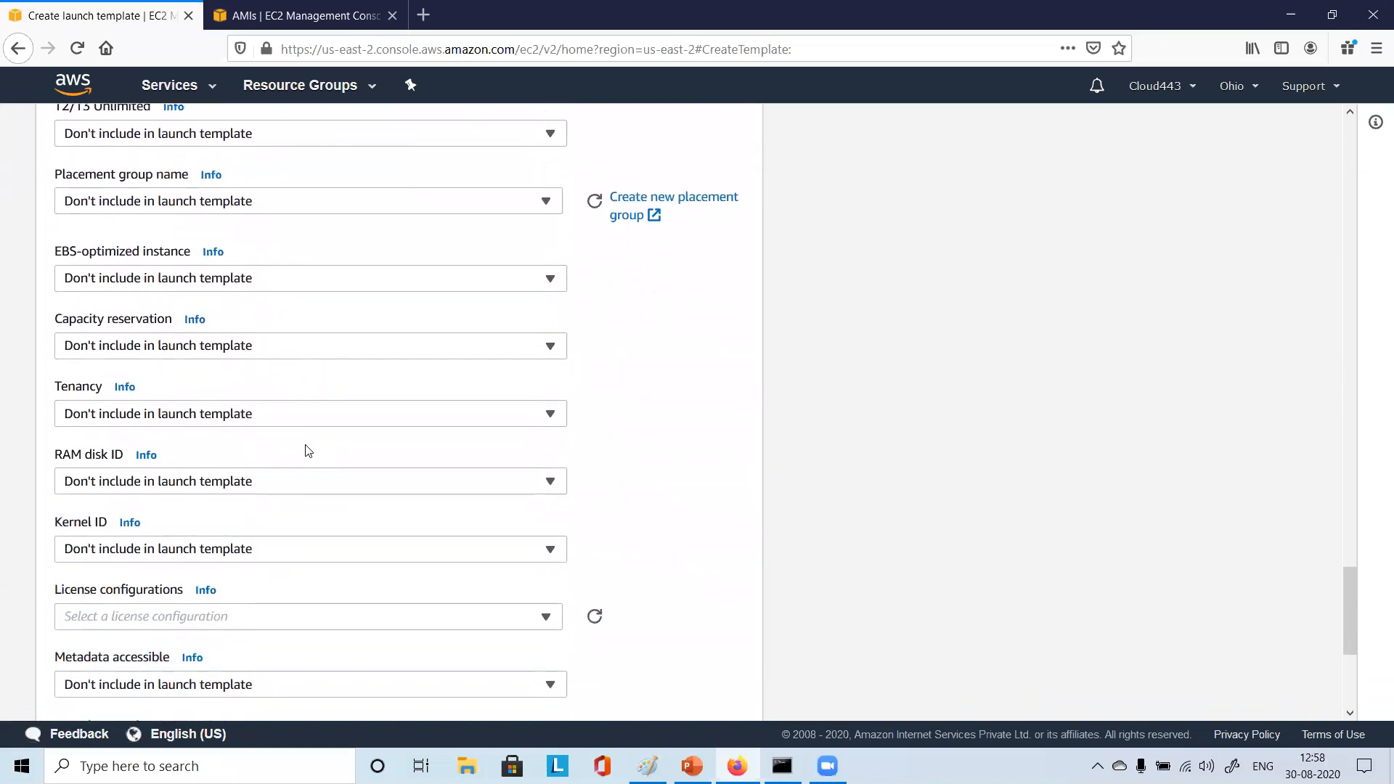
scroll(309, 451, "down", 1)
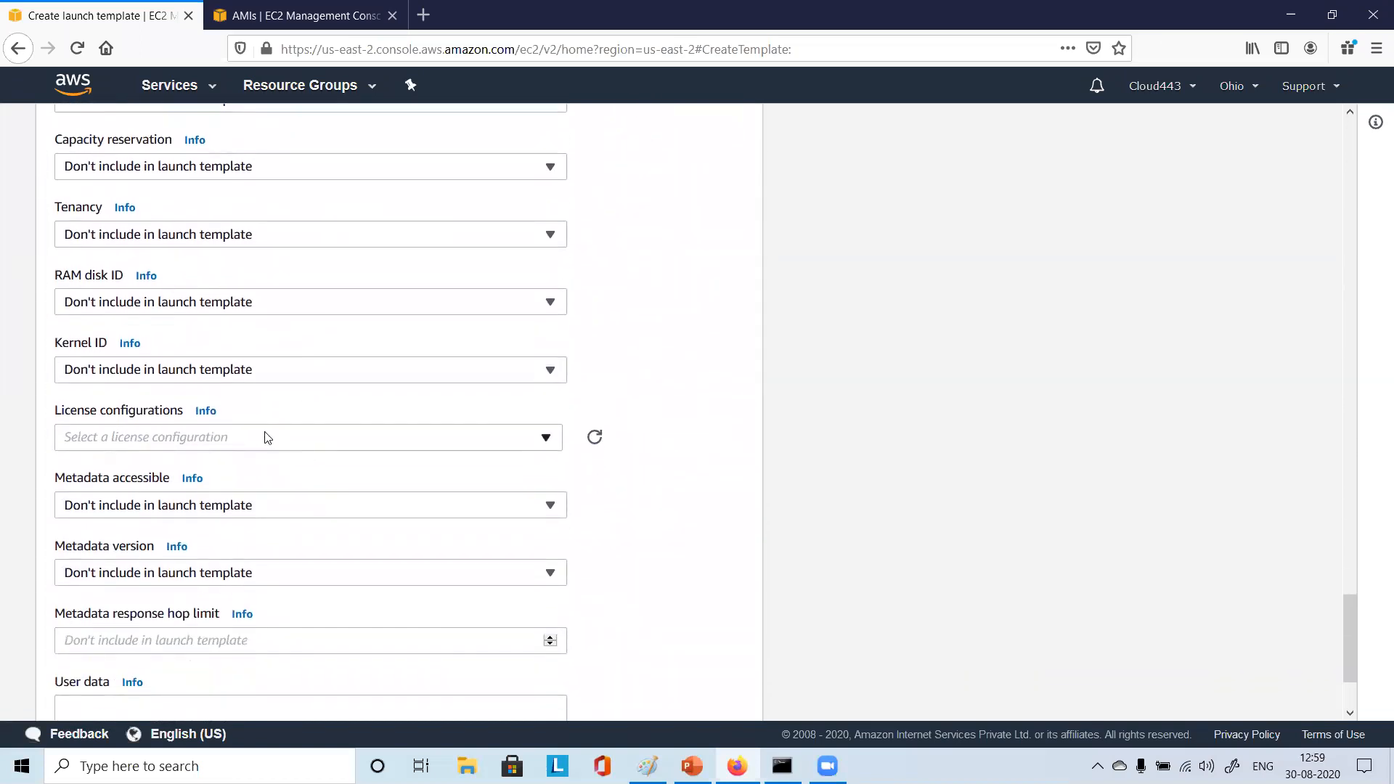
View the available Tenancy options and the remaining advanced settings through User data
left_click(259, 238)
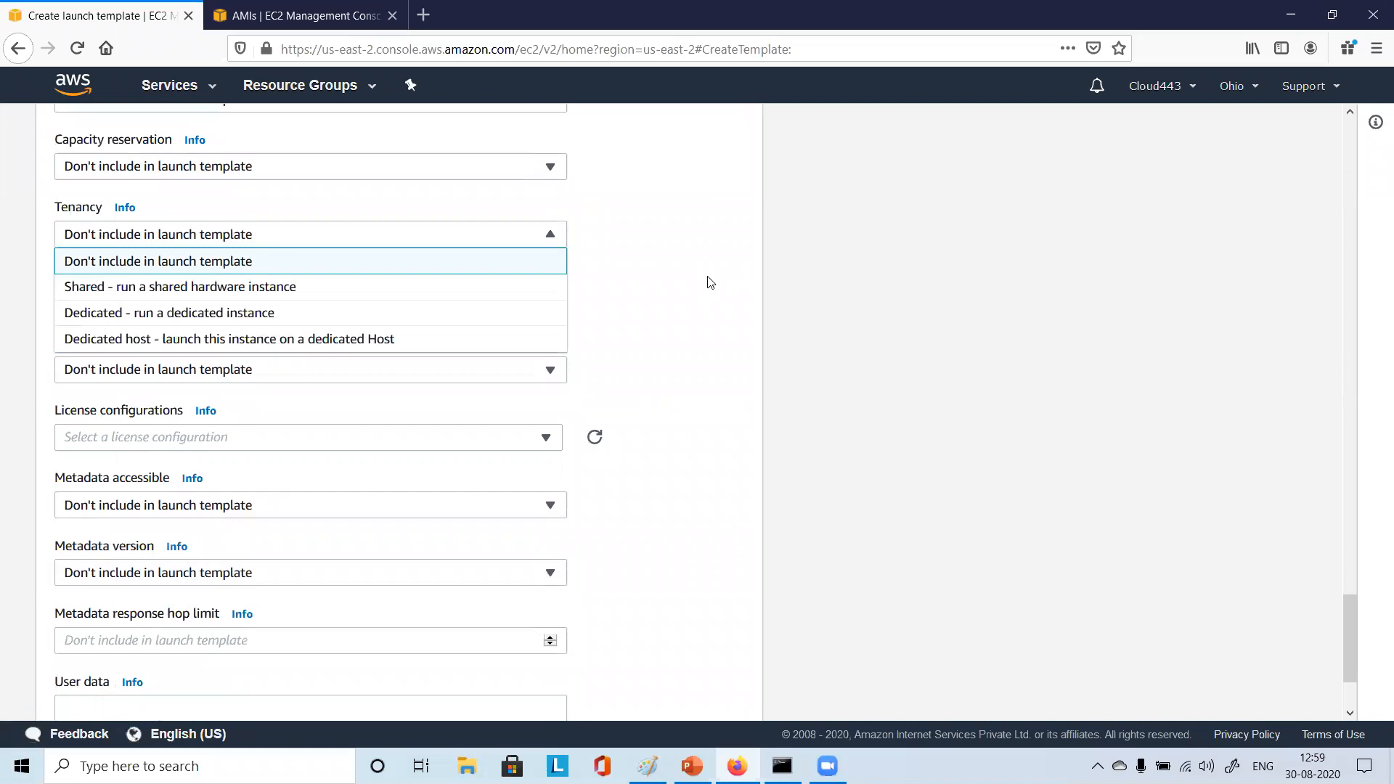
left_click(710, 282)
scroll(226, 412, "down", 2)
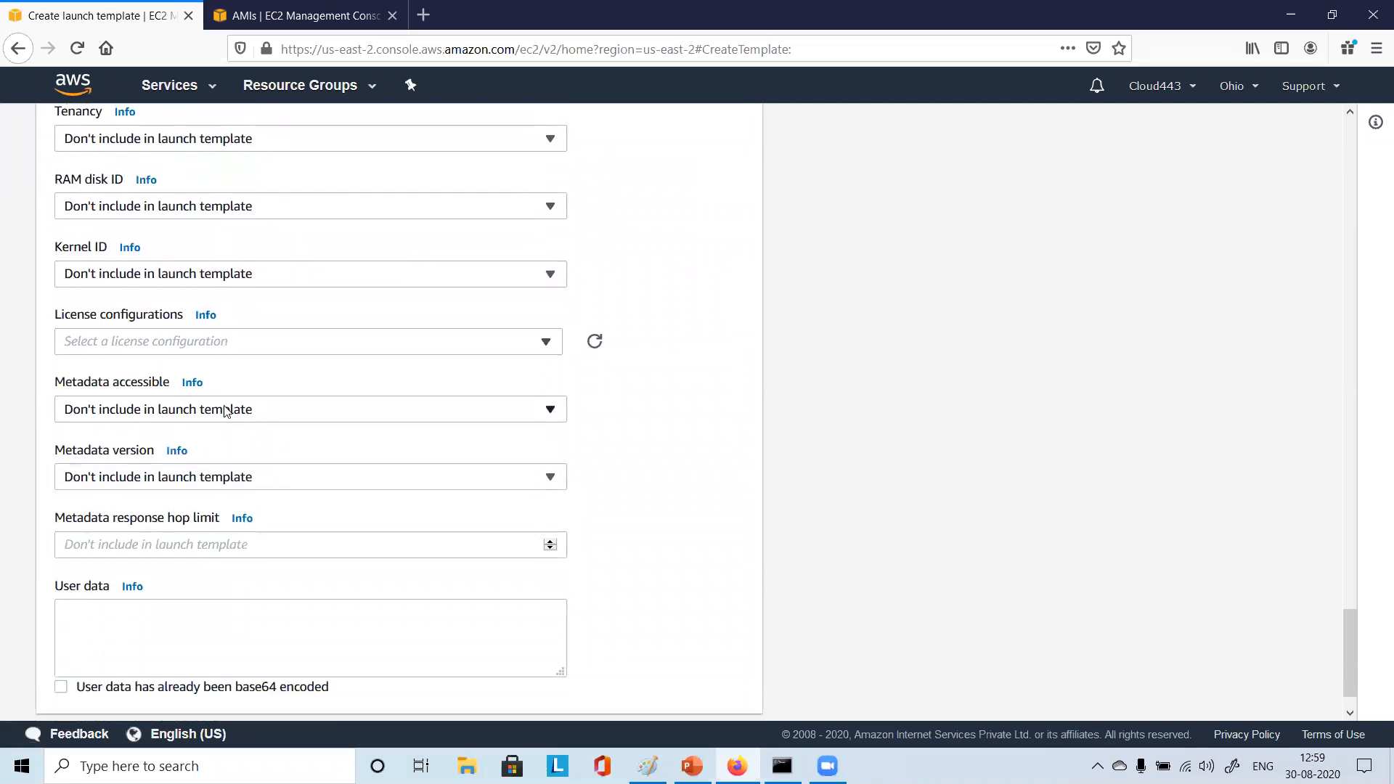
scroll(227, 412, "down", 1)
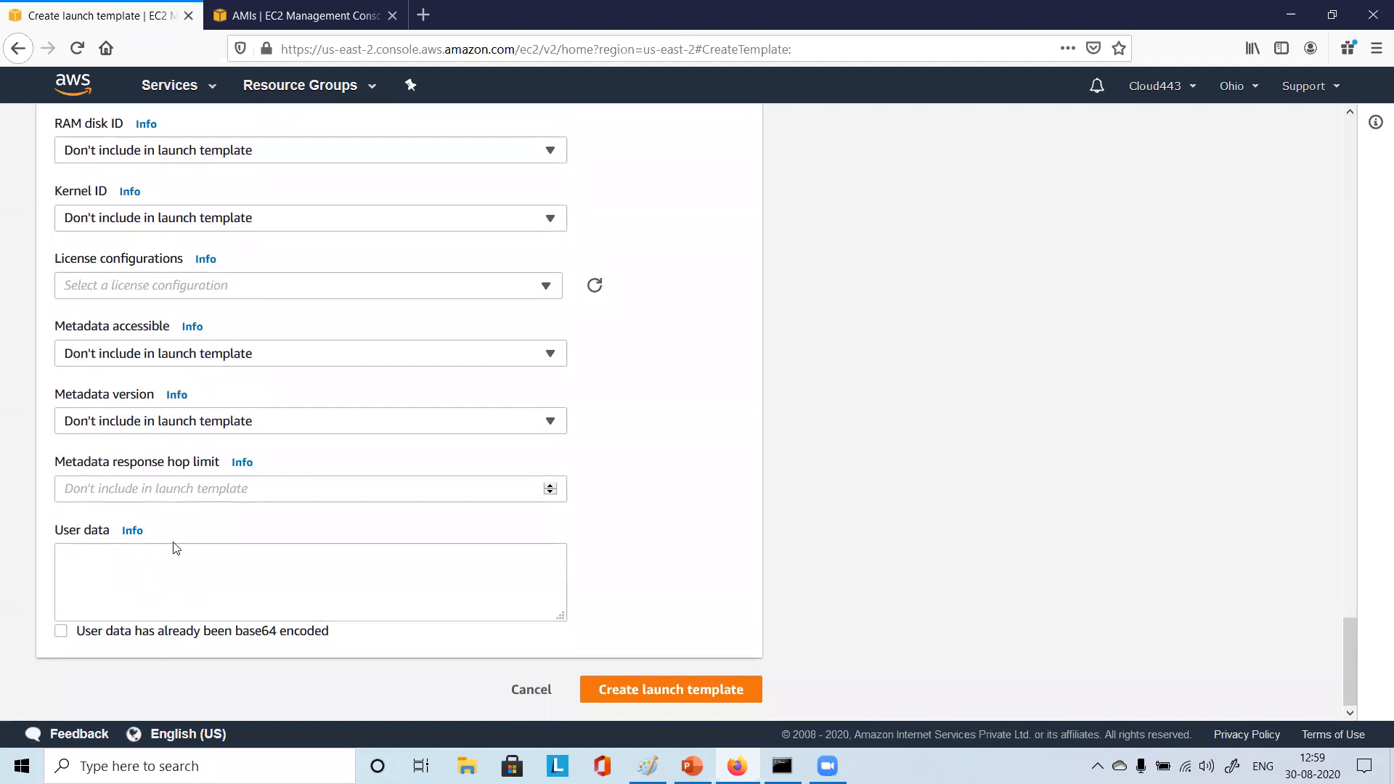
Create the launch template with the user data left empty
left_click(130, 585)
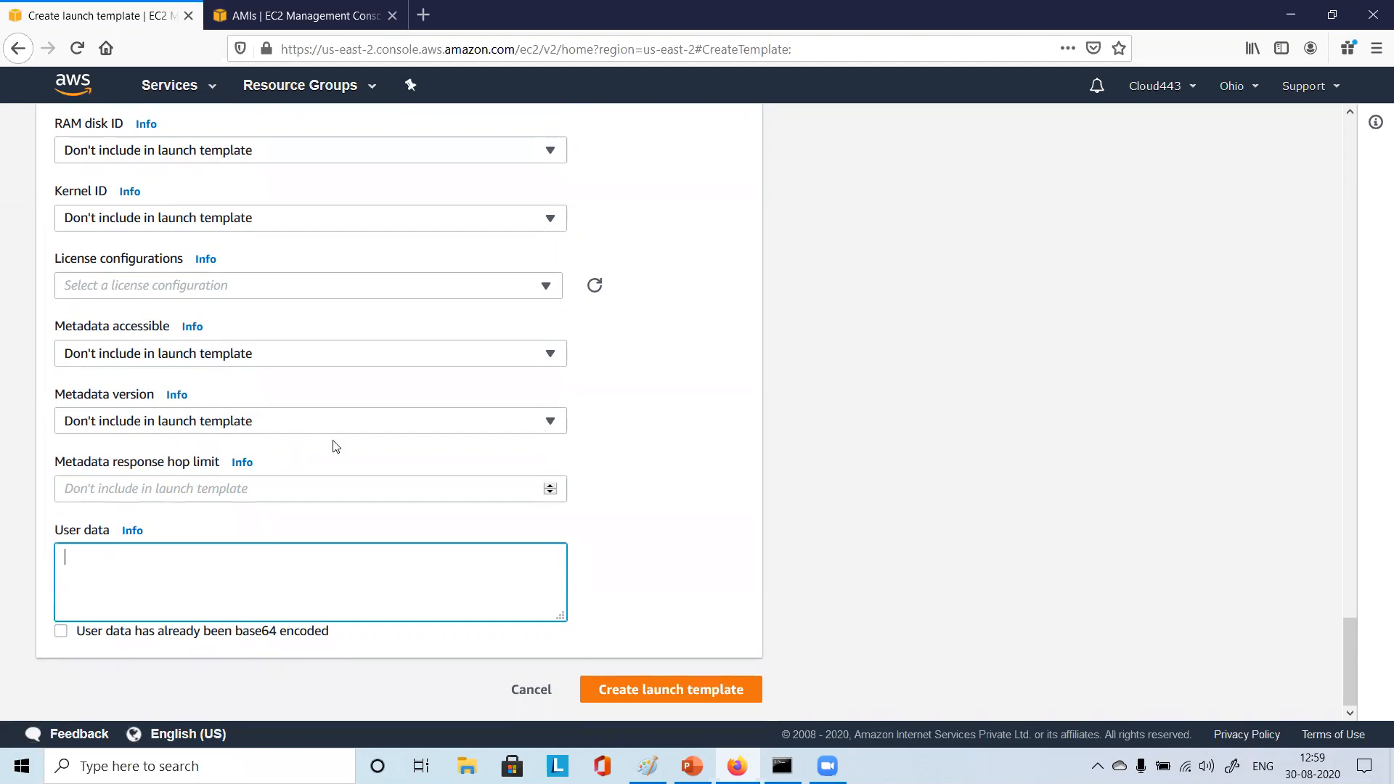
scroll(334, 445, "up", 12)
scroll(302, 480, "down", 12)
left_click(655, 690)
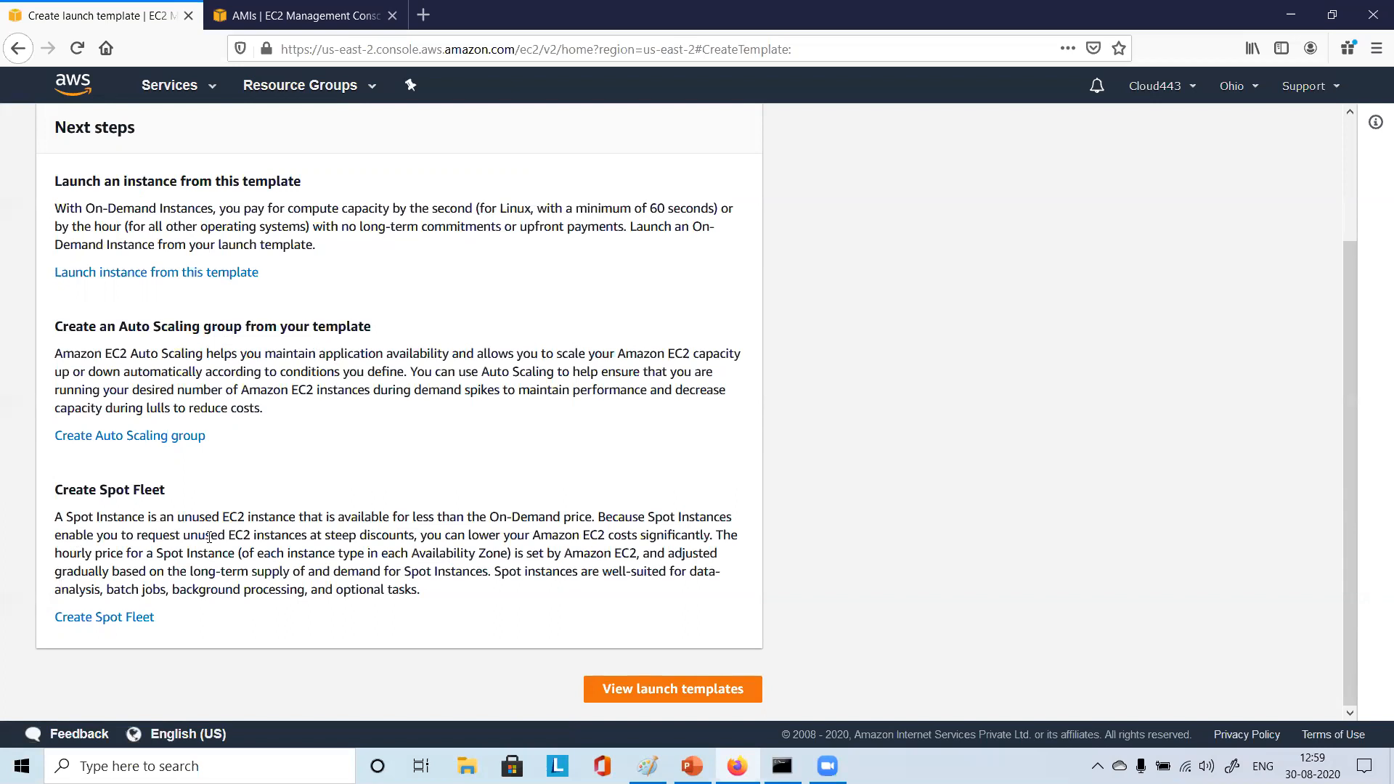
Review the new template's next steps and open the linked Auto Scaling group creation form
scroll(209, 537, "up", 2)
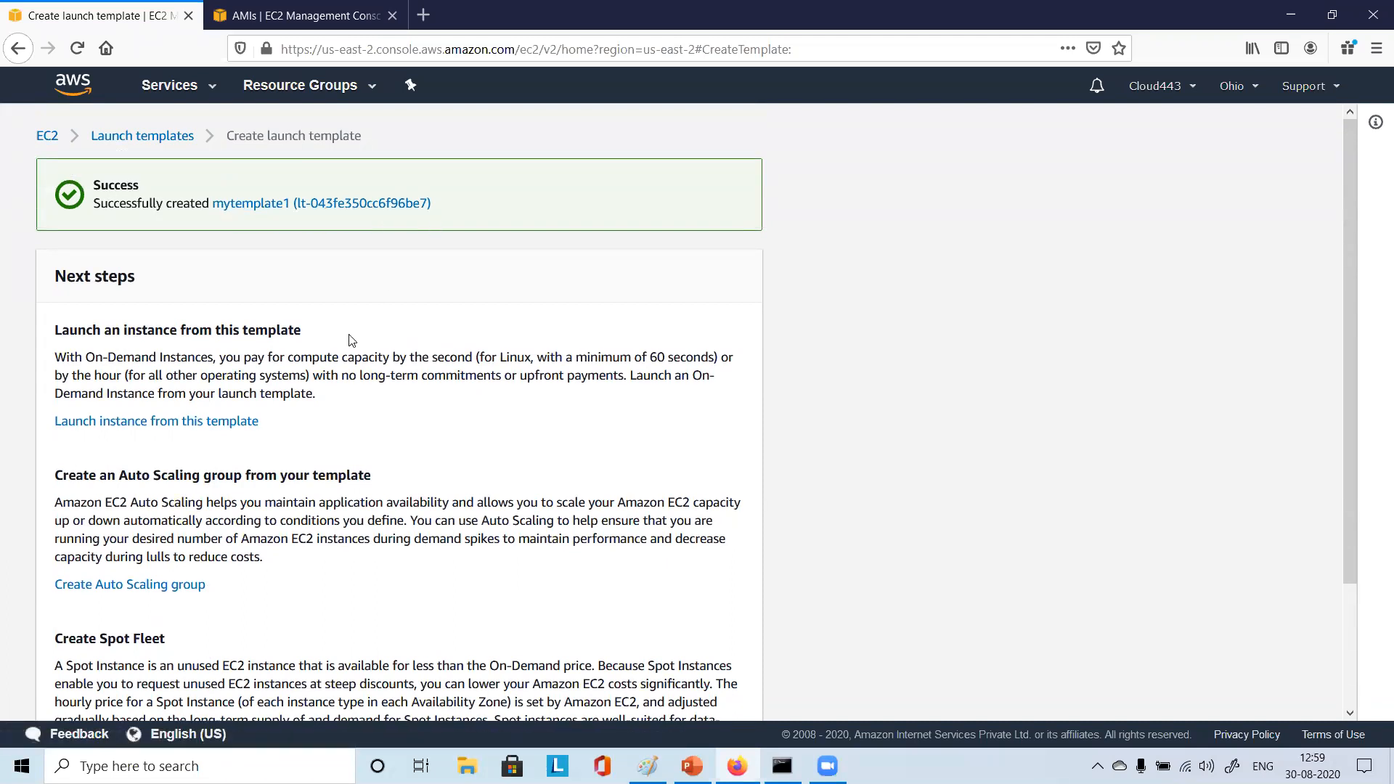
scroll(351, 341, "down", 2)
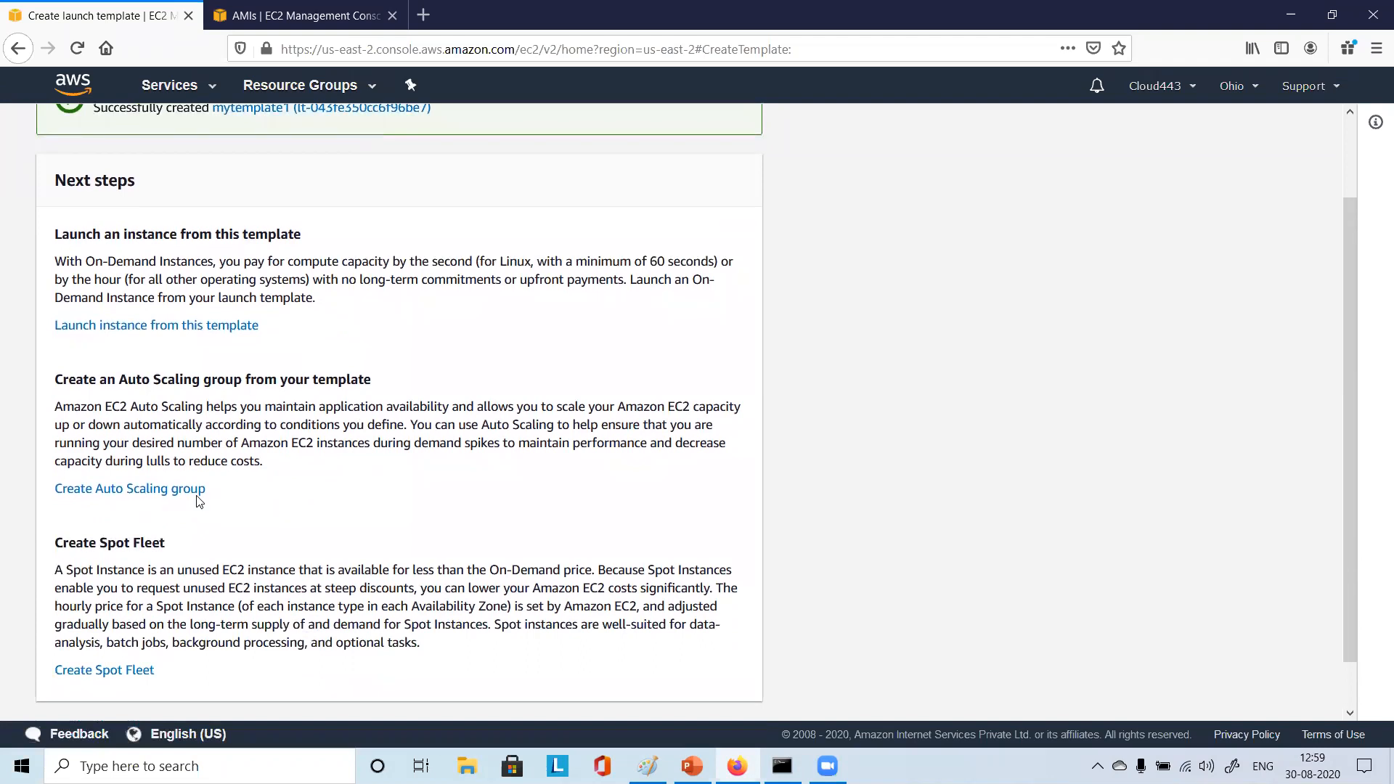
left_click(139, 494)
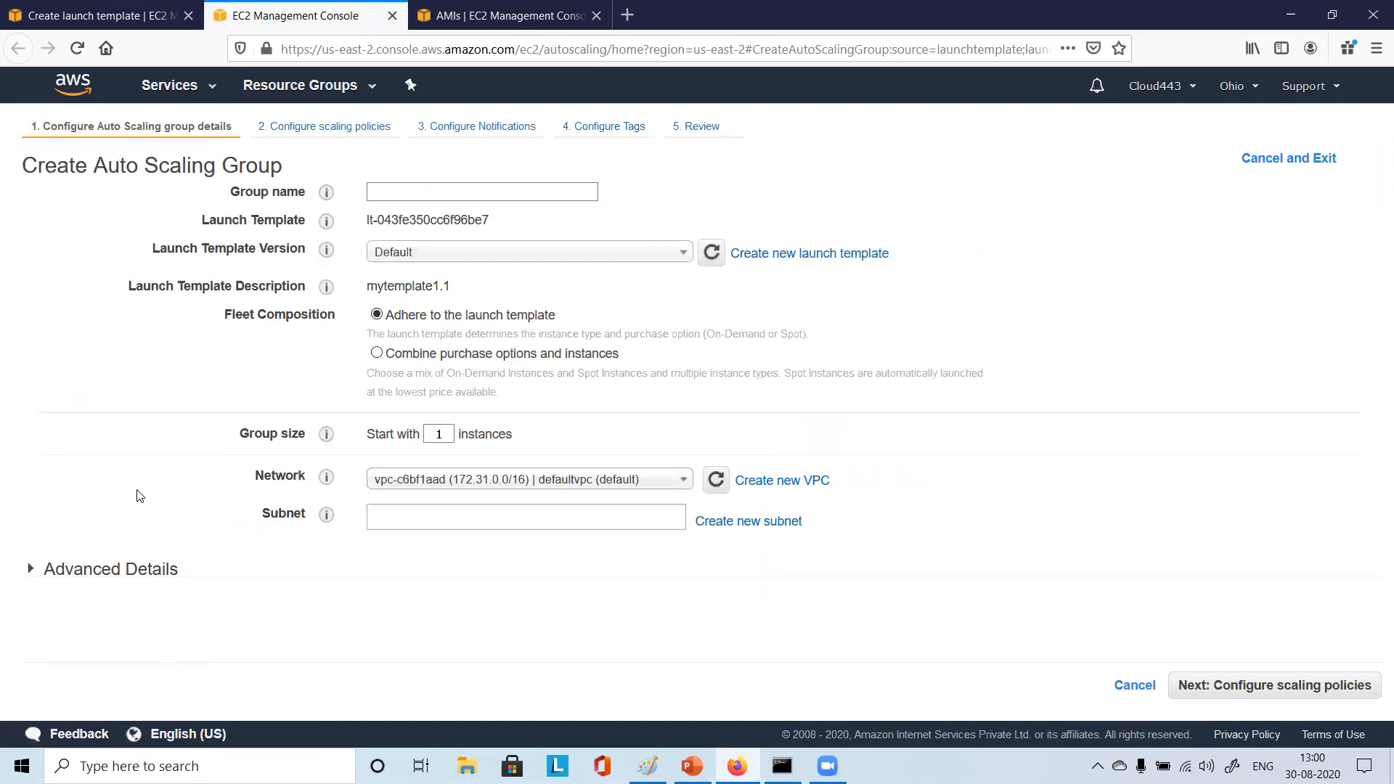
Look over the template's next steps again alongside the Create Auto Scaling Group form's initial details
left_click(106, 13)
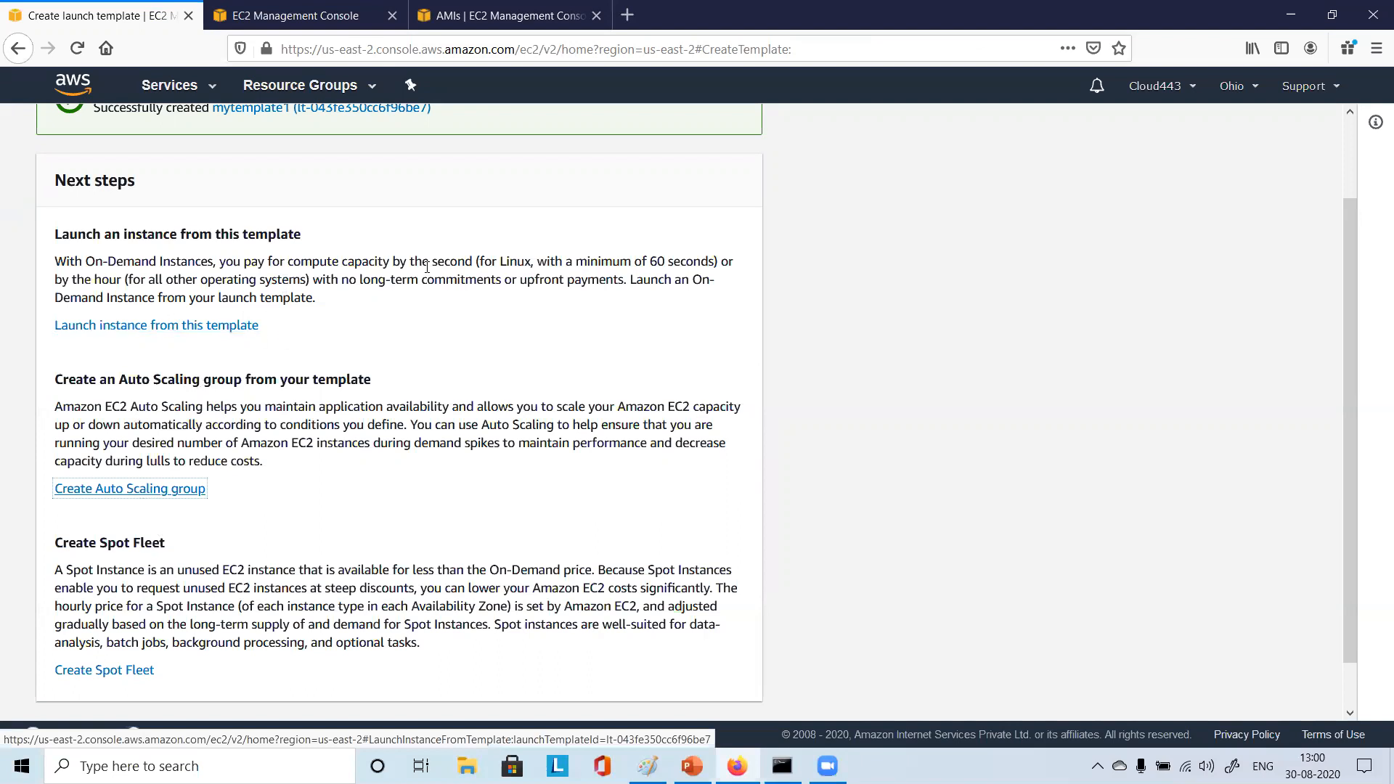
right_click(190, 332)
left_click(467, 275)
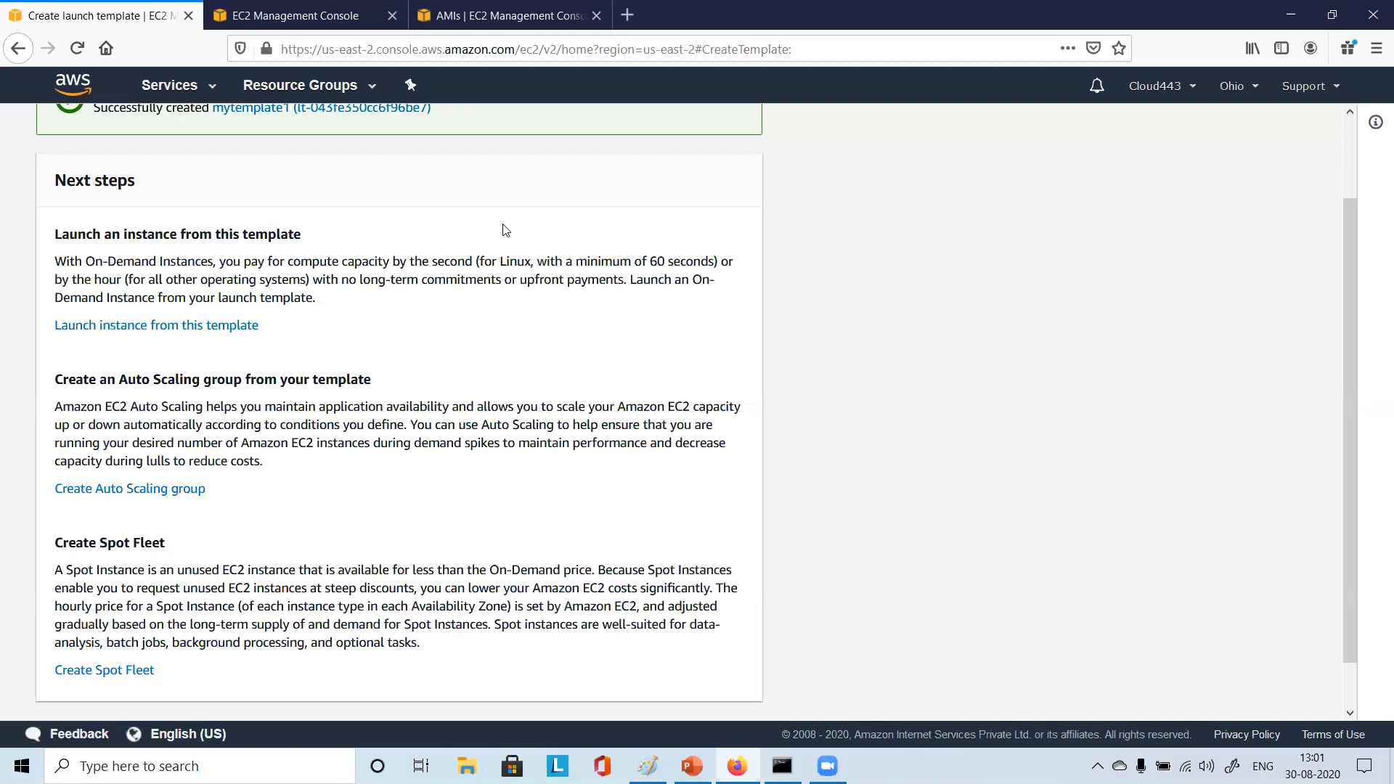
left_click(134, 489)
left_click(320, 8)
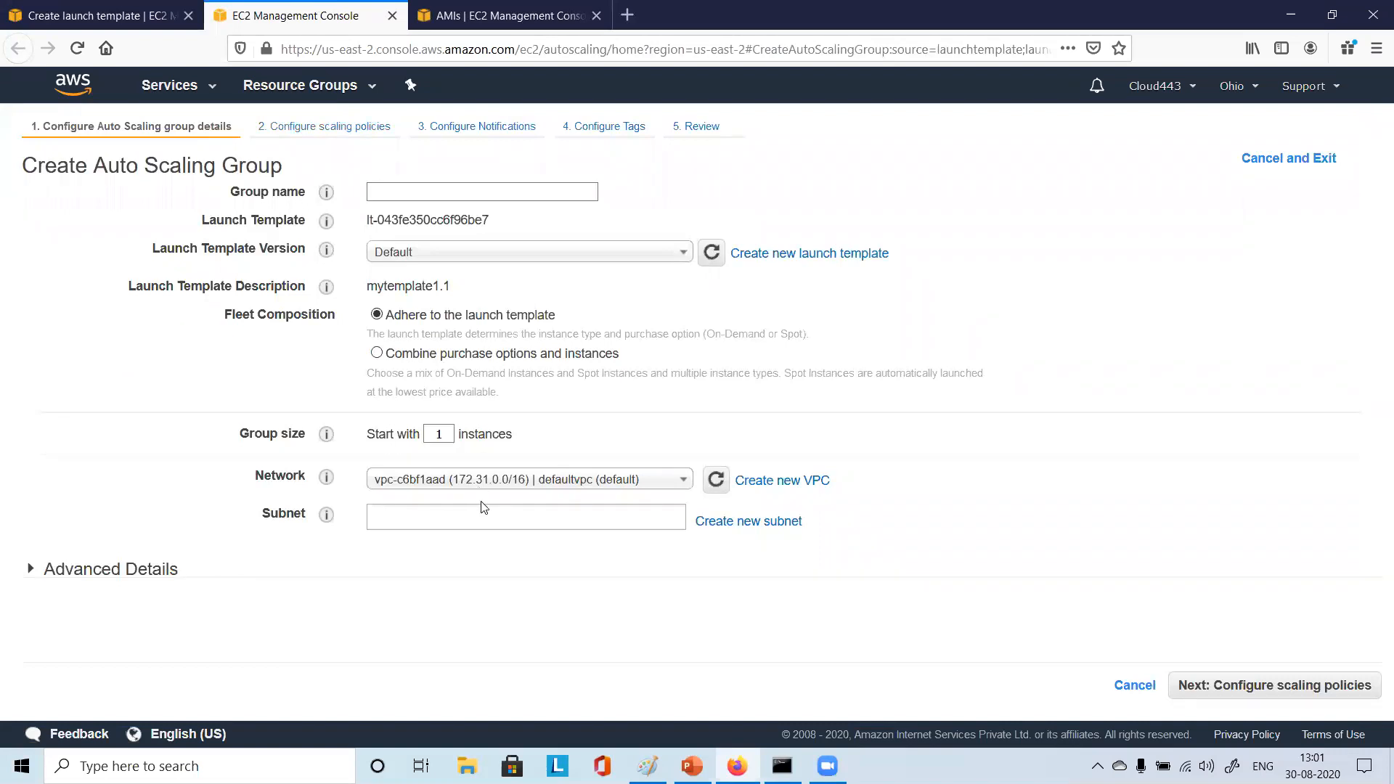
left_click(95, 15)
scroll(272, 372, "up", 3)
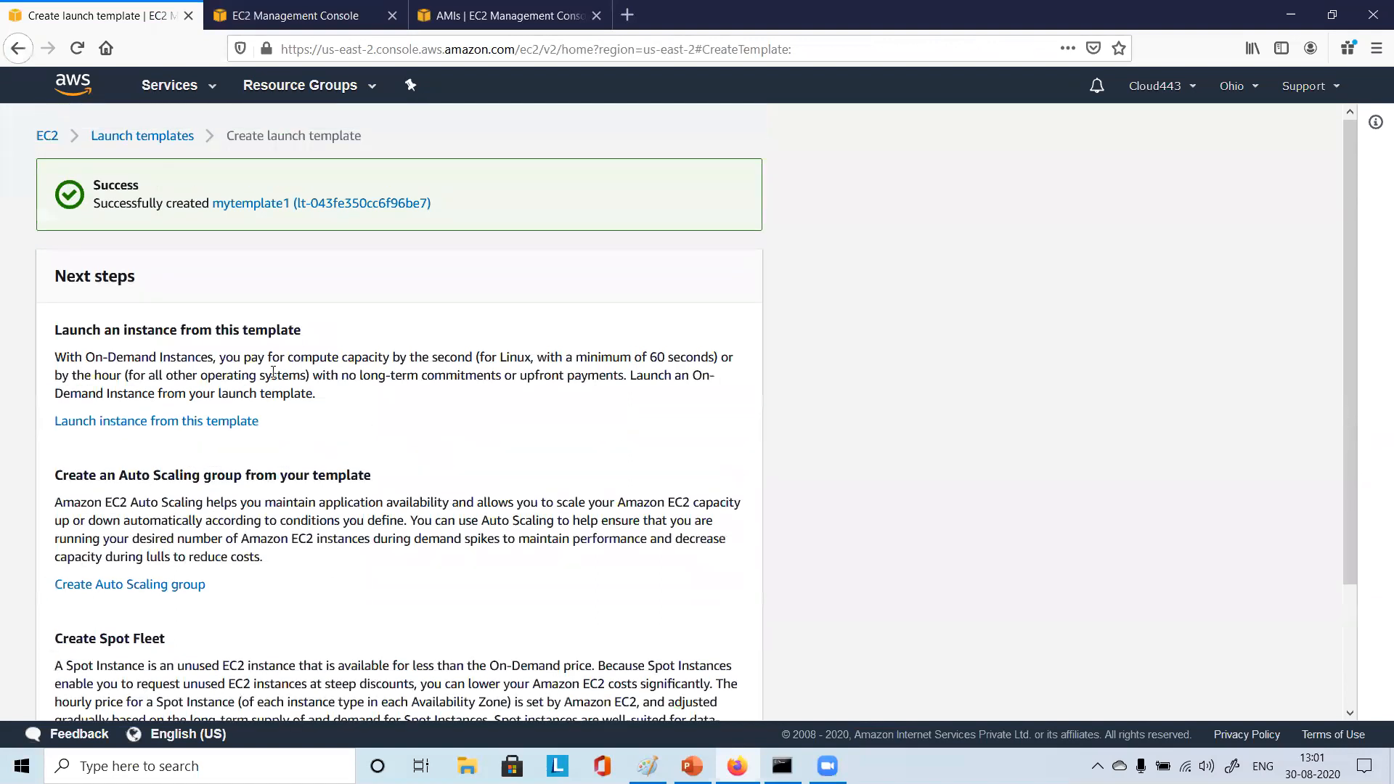
Open the EC2 Launch Configurations list from the page showing the AMIs
left_click(555, 15)
scroll(69, 543, "down", 3)
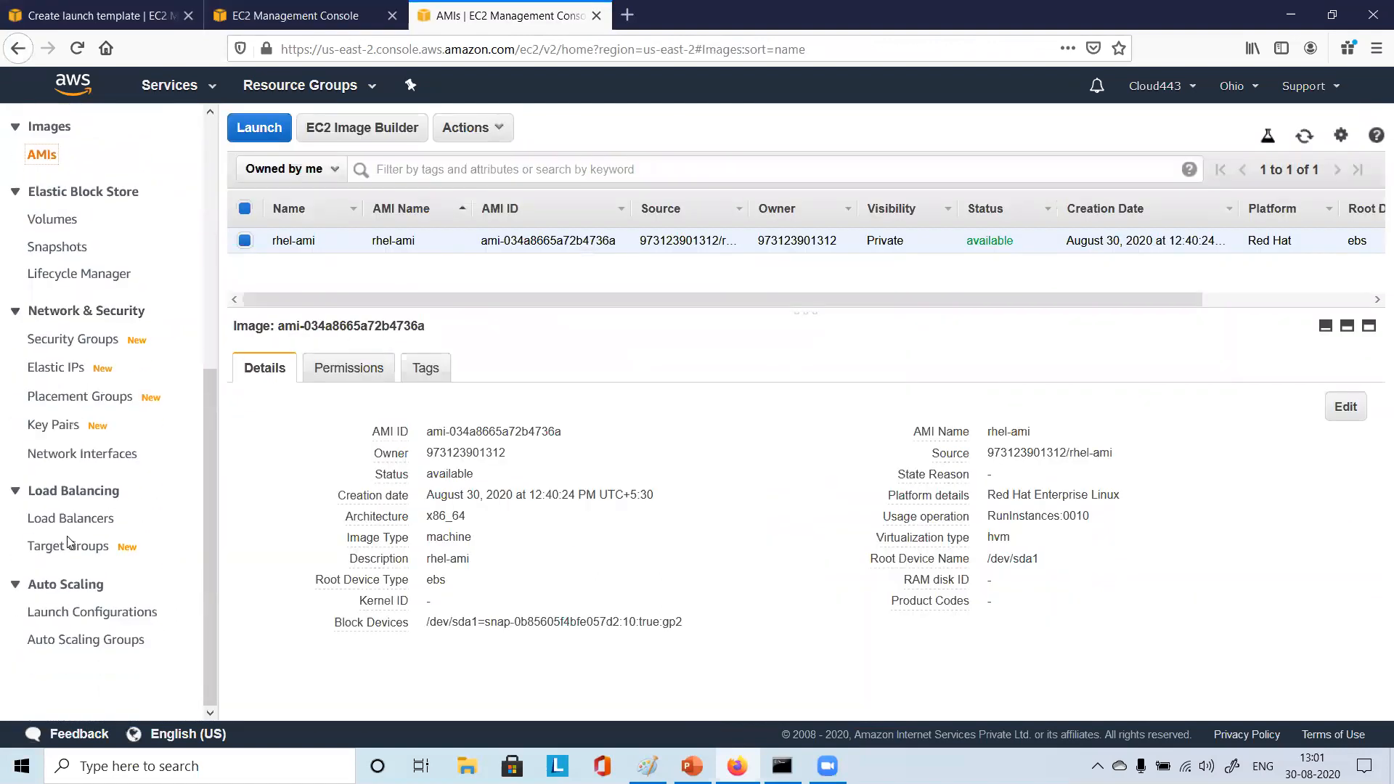
left_click(77, 615)
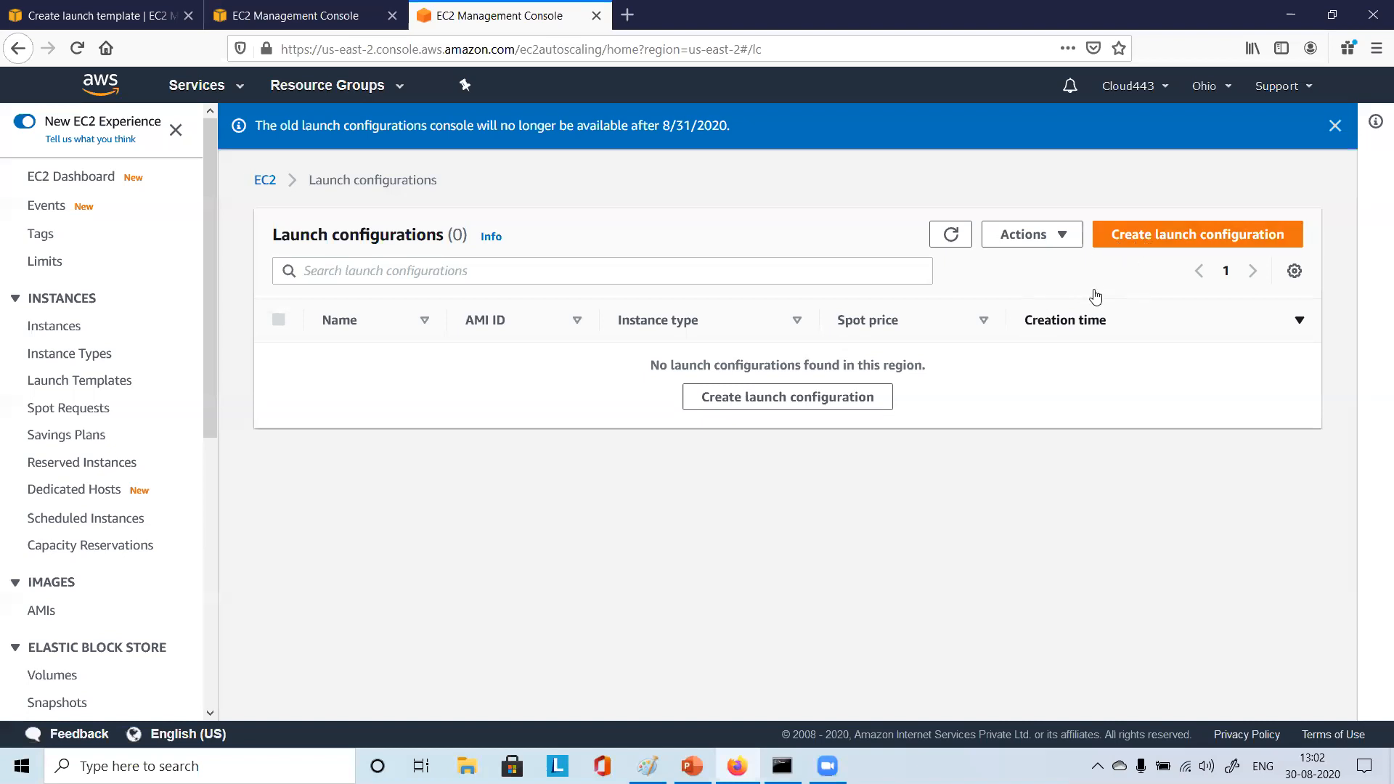
Go to Auto Scaling Groups and start creating a new Auto Scaling group
scroll(58, 623, "down", 7)
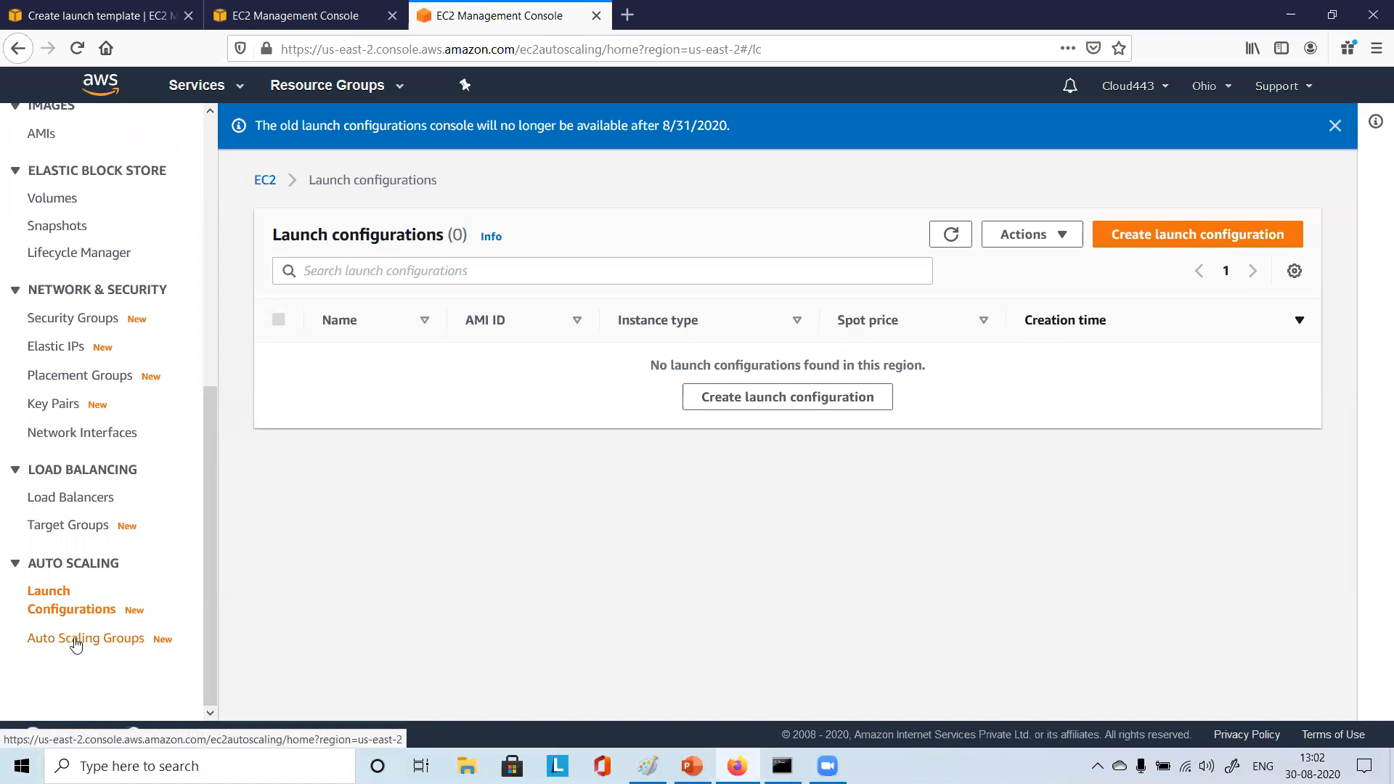
left_click(76, 639)
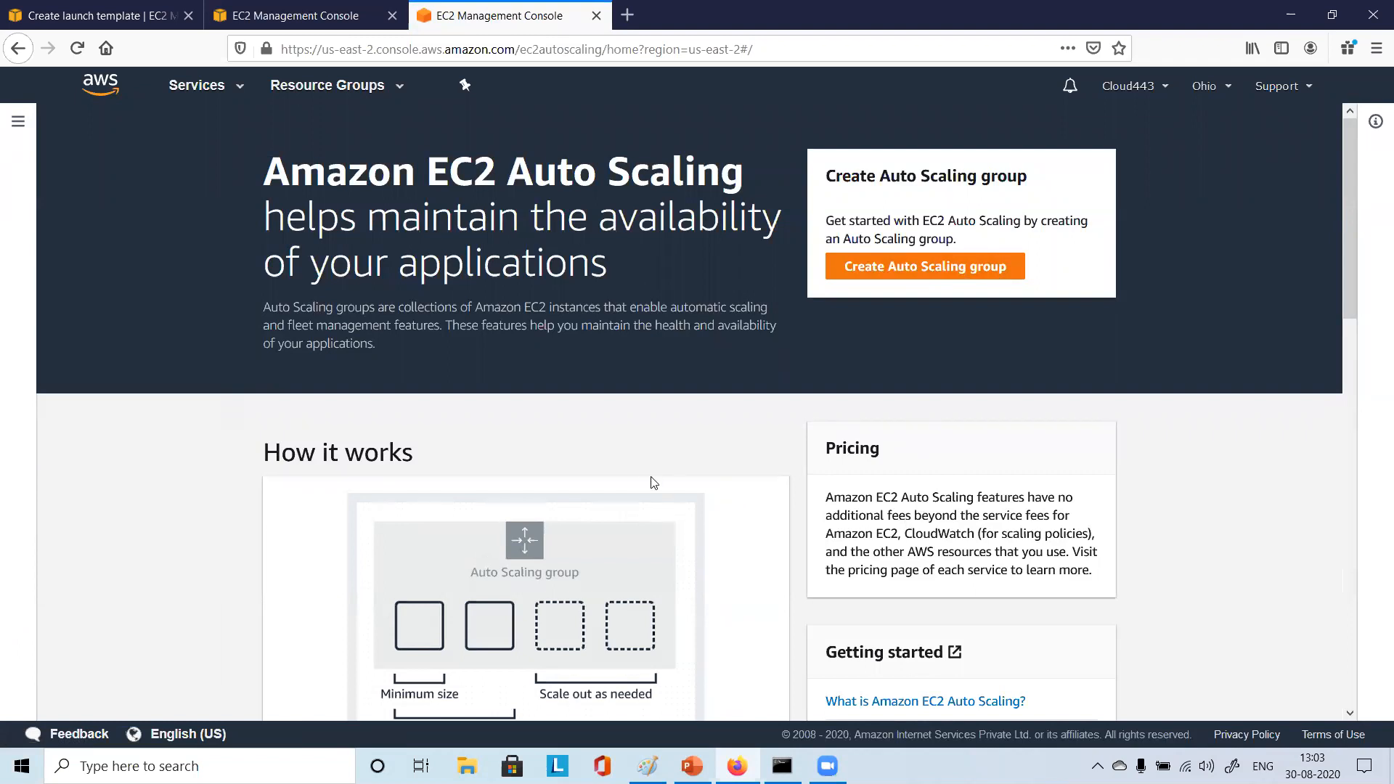
left_click(882, 266)
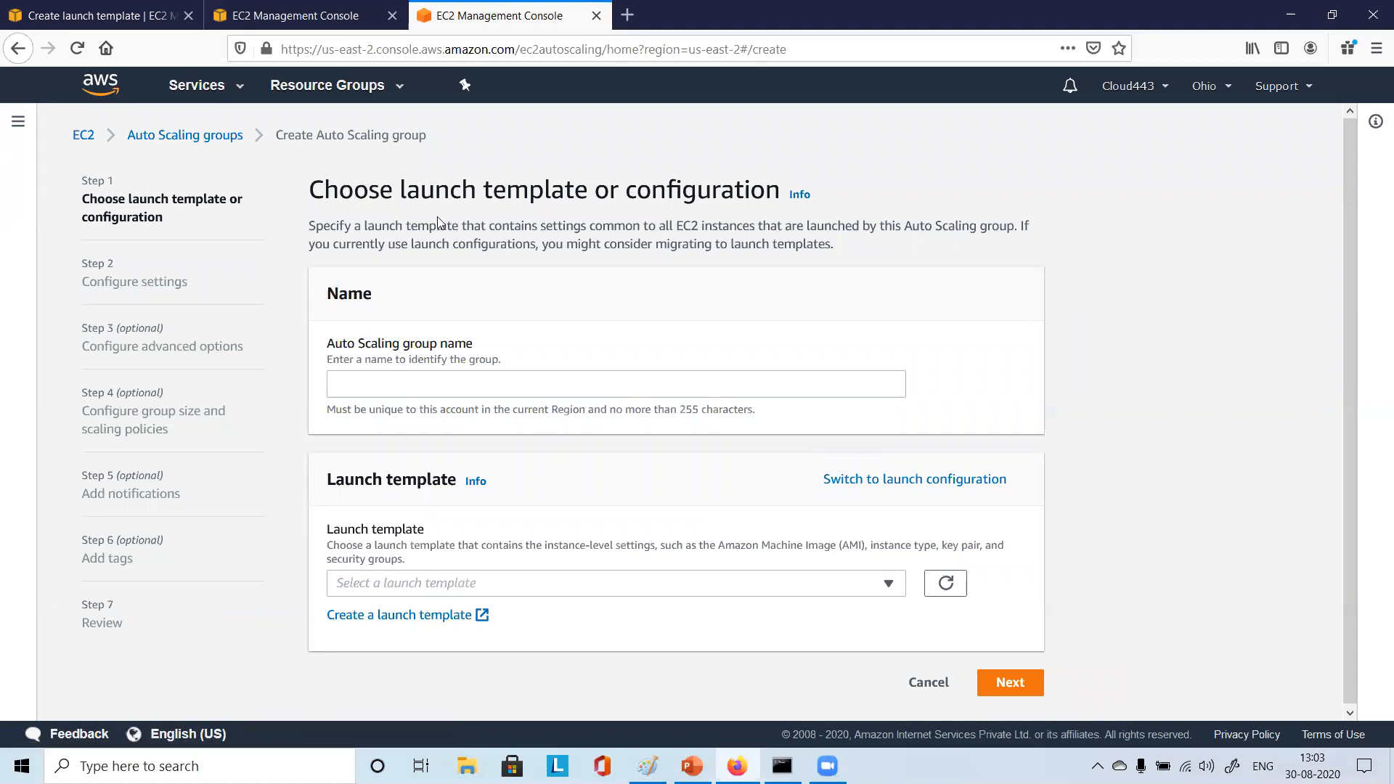
Read the introduction on choosing a launch template or configuration, including the advice on migrating to launch templates
left_click_drag(608, 190, 747, 187)
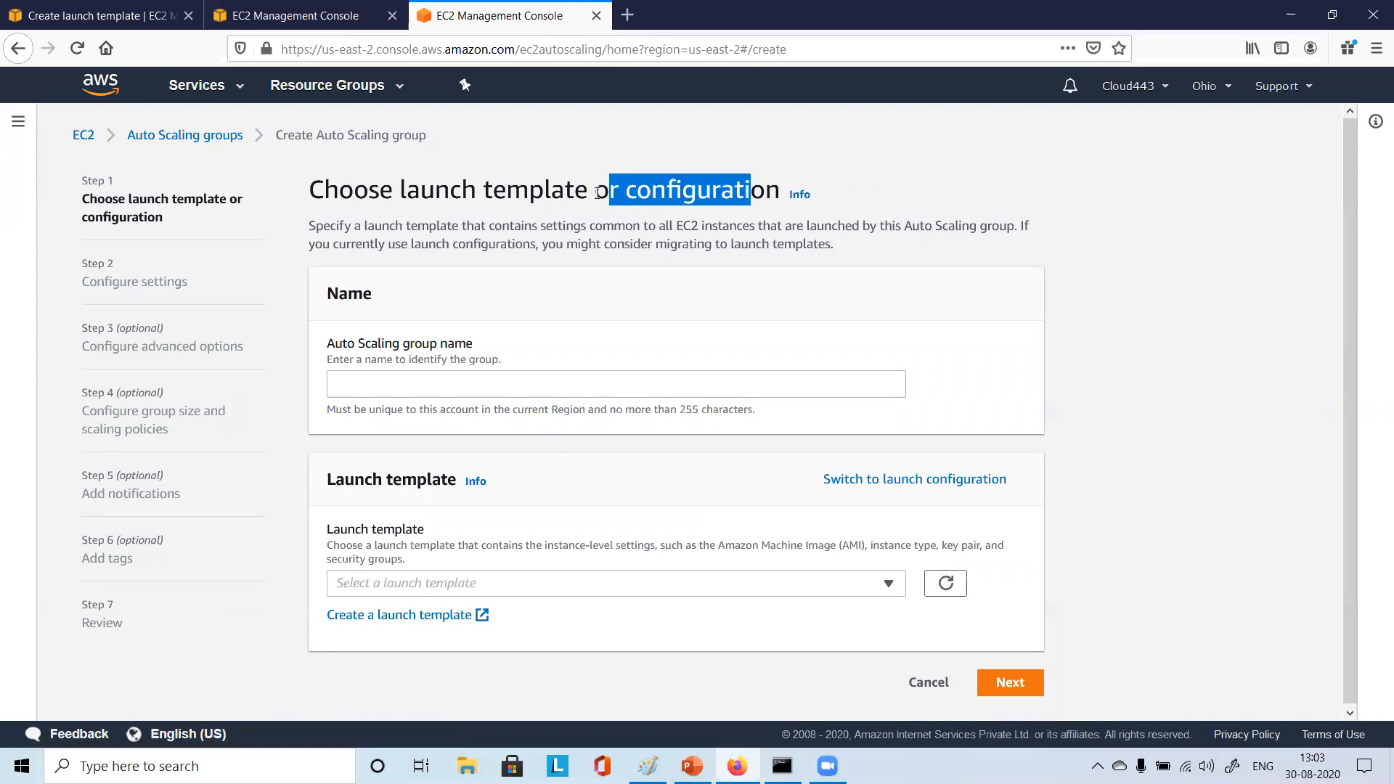
left_click_drag(507, 187, 749, 179)
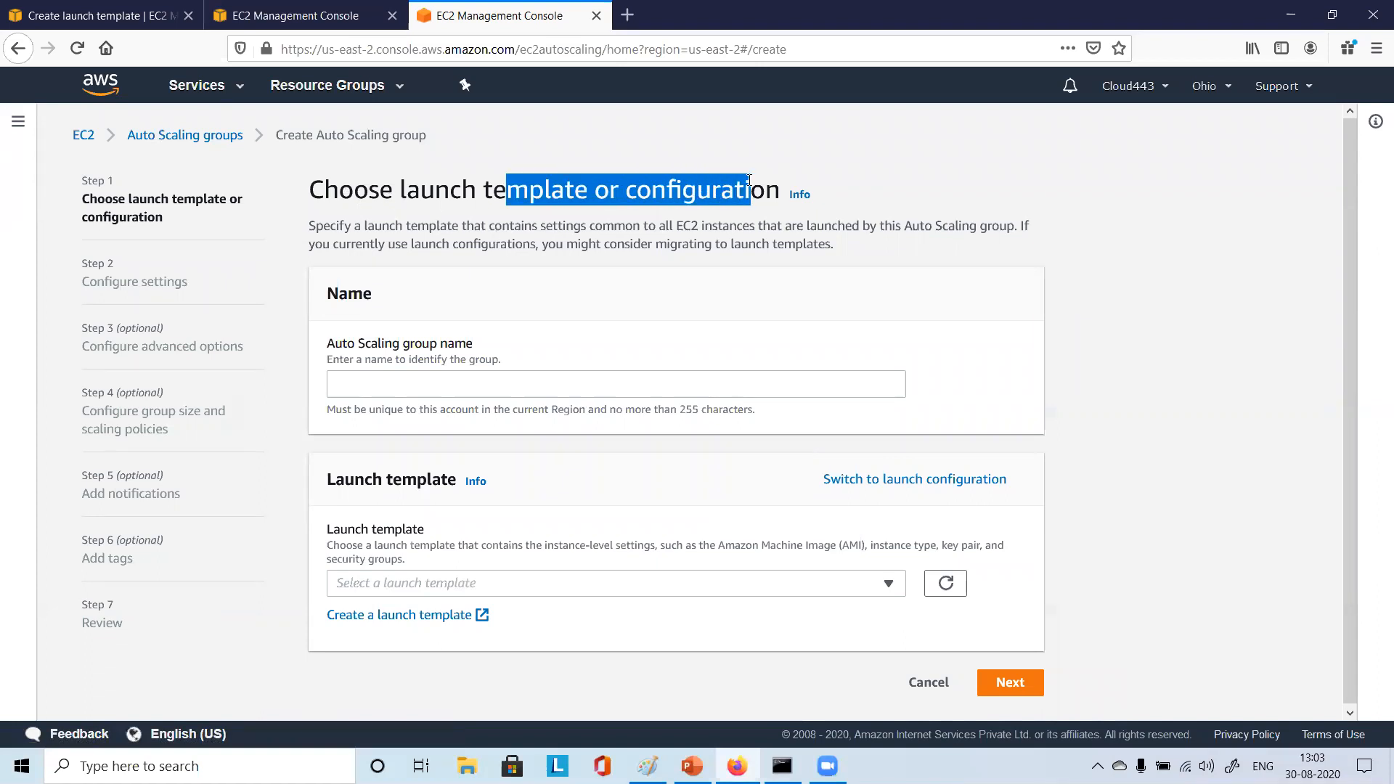
left_click(748, 180)
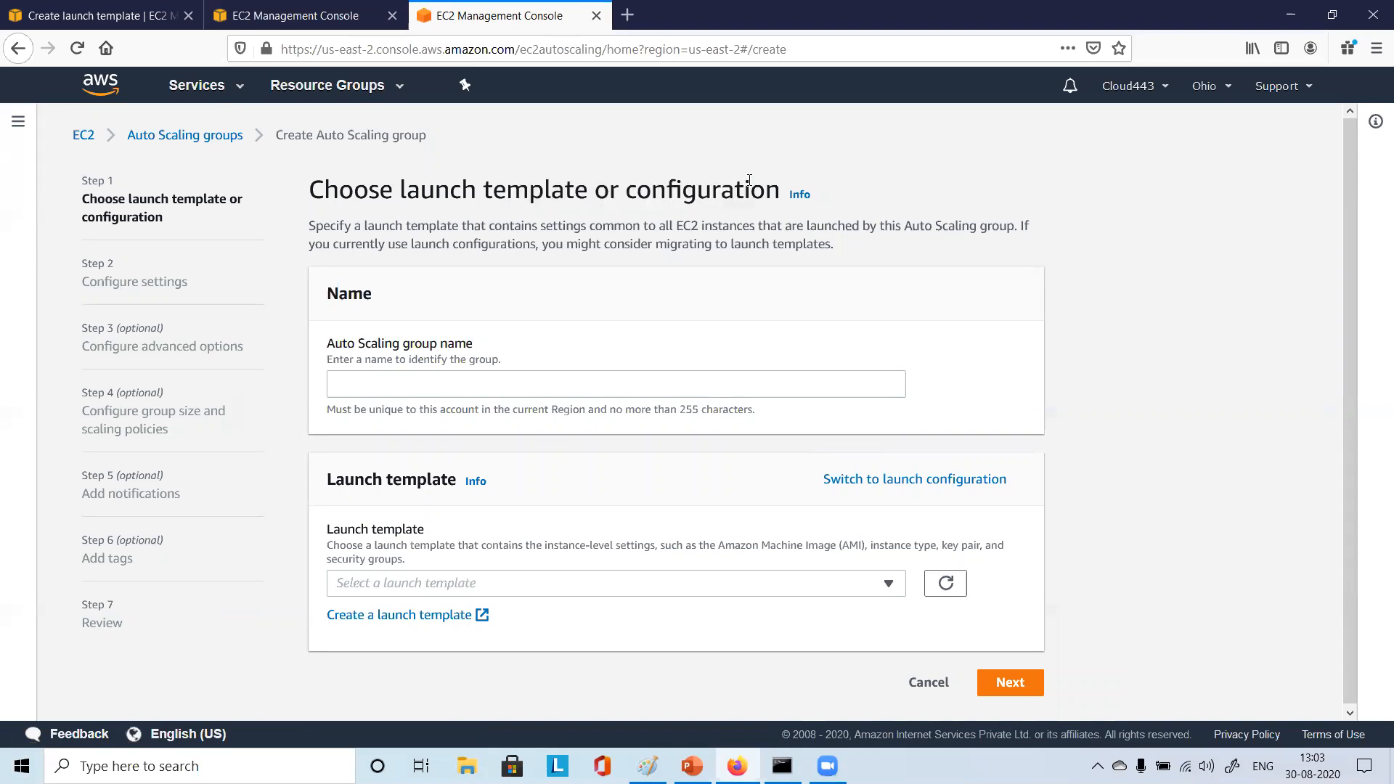
left_click_drag(331, 233, 449, 225)
left_click_drag(539, 226, 1006, 227)
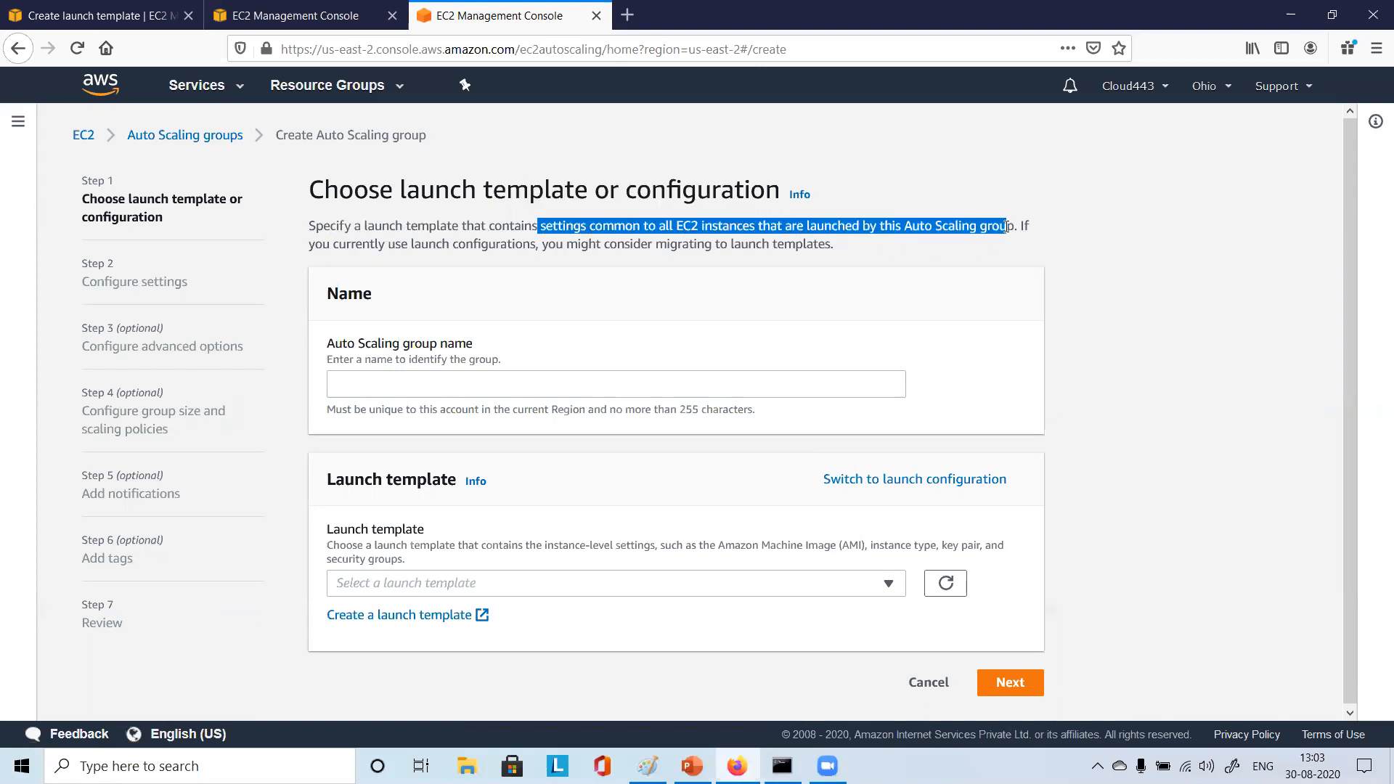
mouse_move(378, 244)
left_mouse_down()
mouse_move(528, 245)
mouse_move(403, 245)
left_mouse_up()
left_click(534, 244)
left_click(575, 240)
left_click_drag(597, 245, 769, 244)
left_click(862, 239)
left_click_drag(862, 245, 1018, 230)
left_click(715, 264)
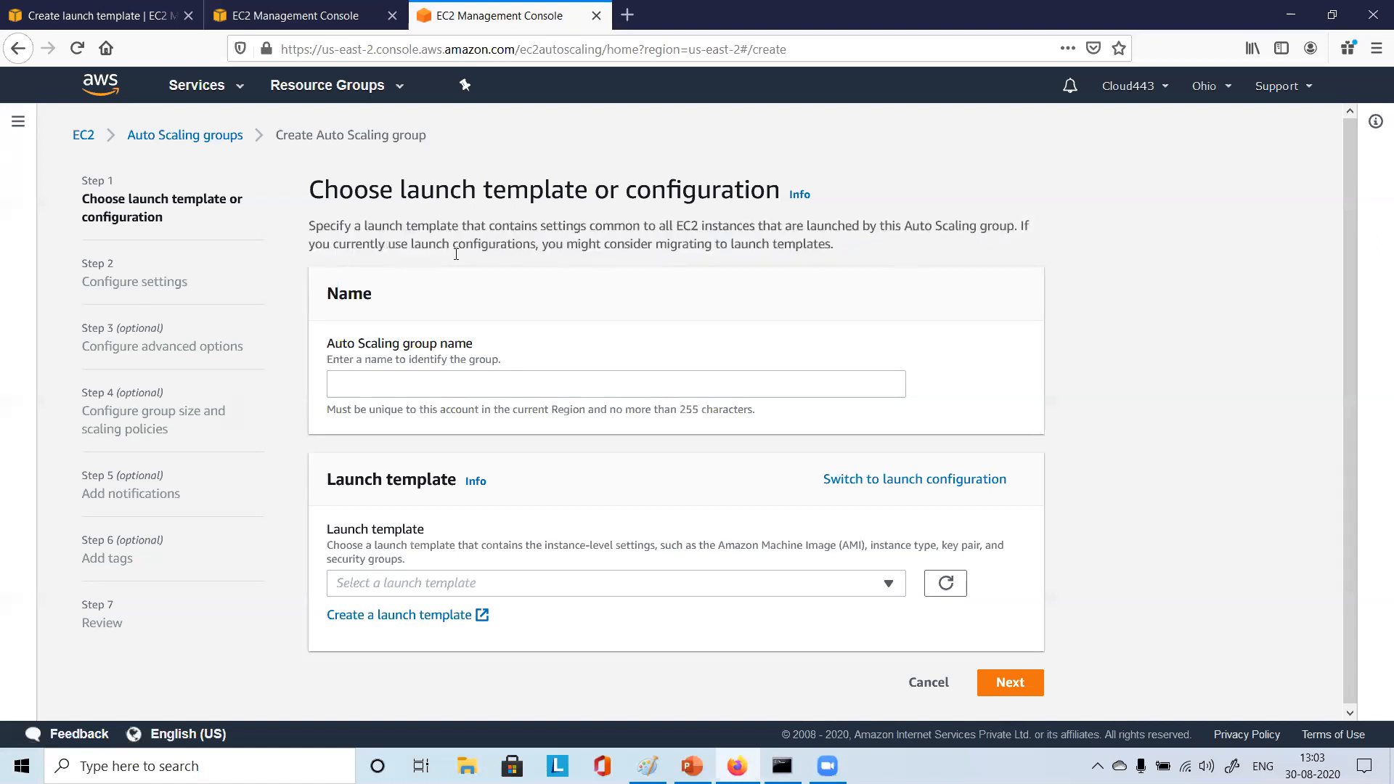
left_click_drag(411, 245, 535, 244)
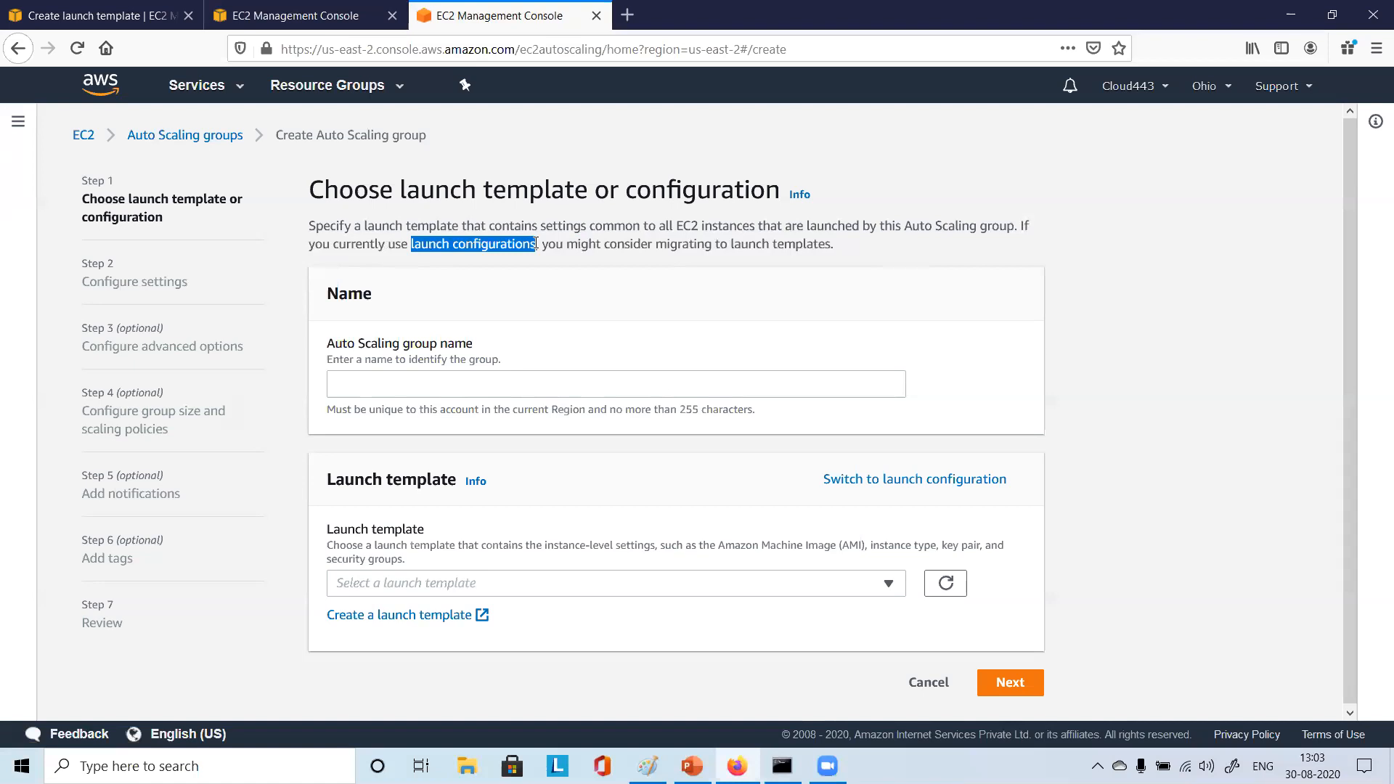
left_click(607, 246)
left_click_drag(730, 245, 844, 248)
left_click(842, 245)
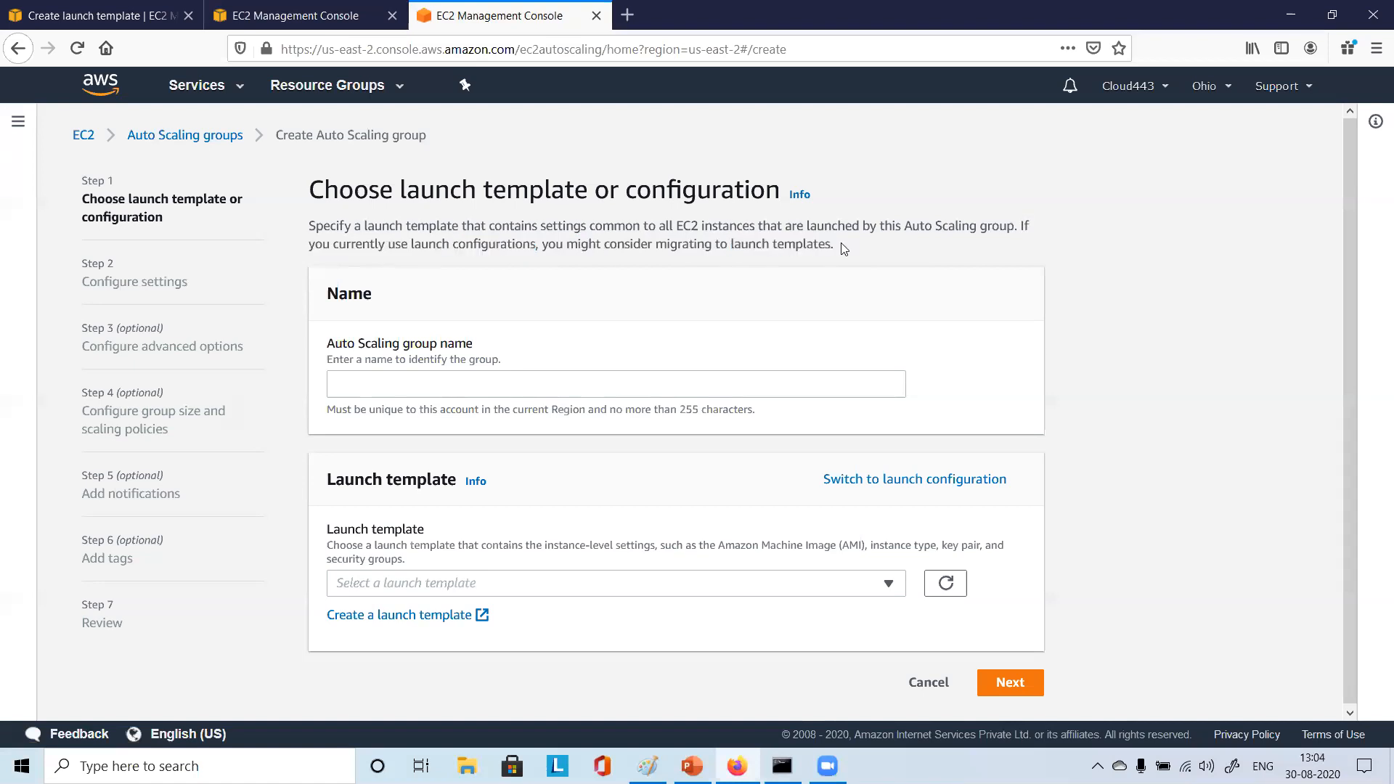
Switch the Auto Scaling group's instance source from launch template to launch configuration
left_click(370, 373)
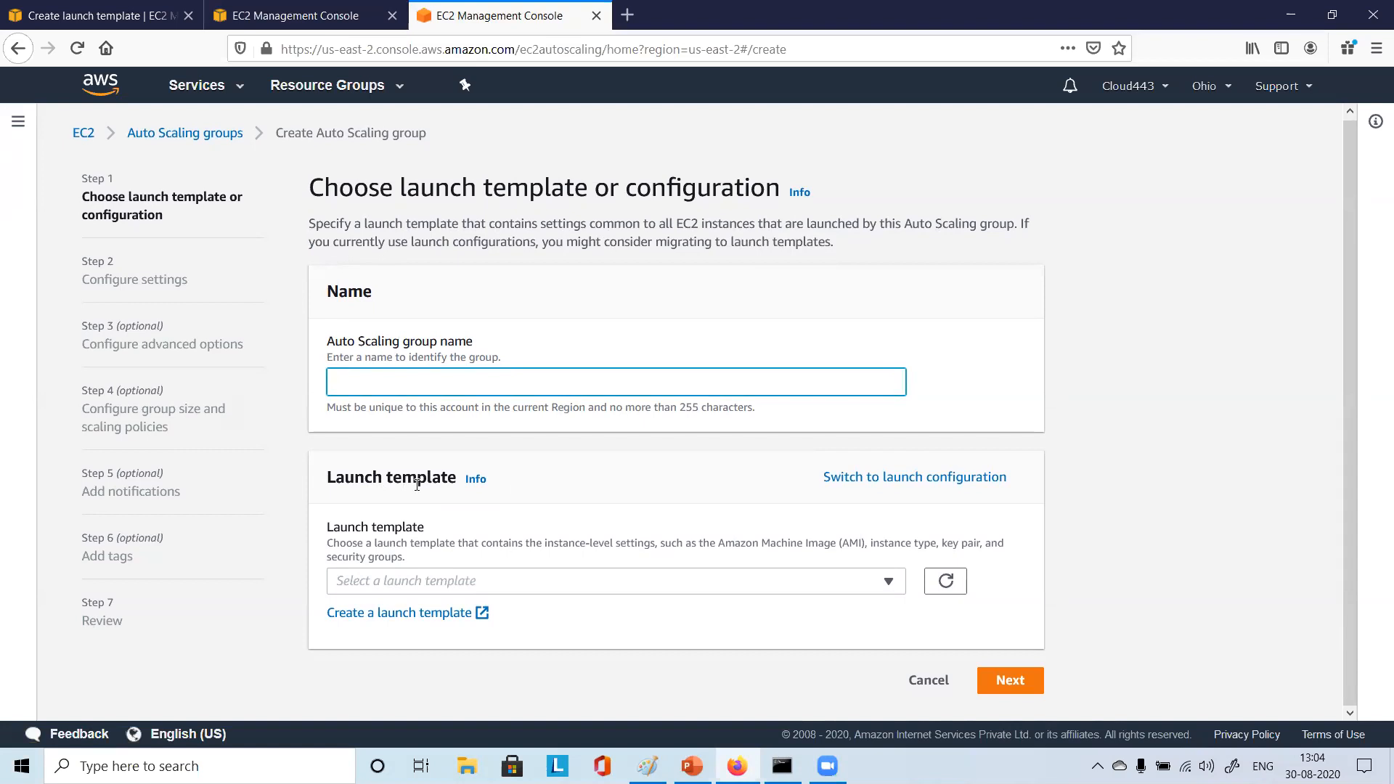
left_click(883, 479)
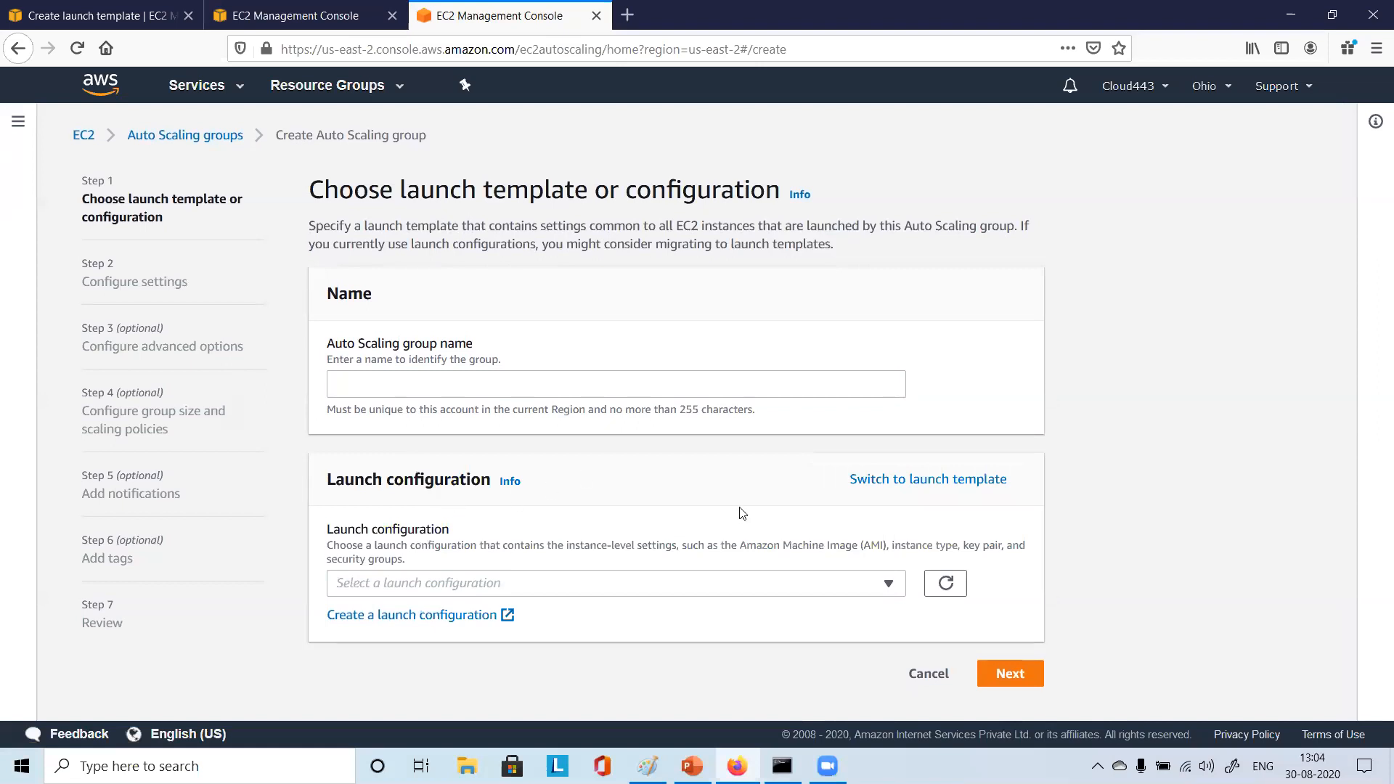
Switch the Auto Scaling group's instance source back to launch template and review the older group form and the template creation page
left_click(897, 479)
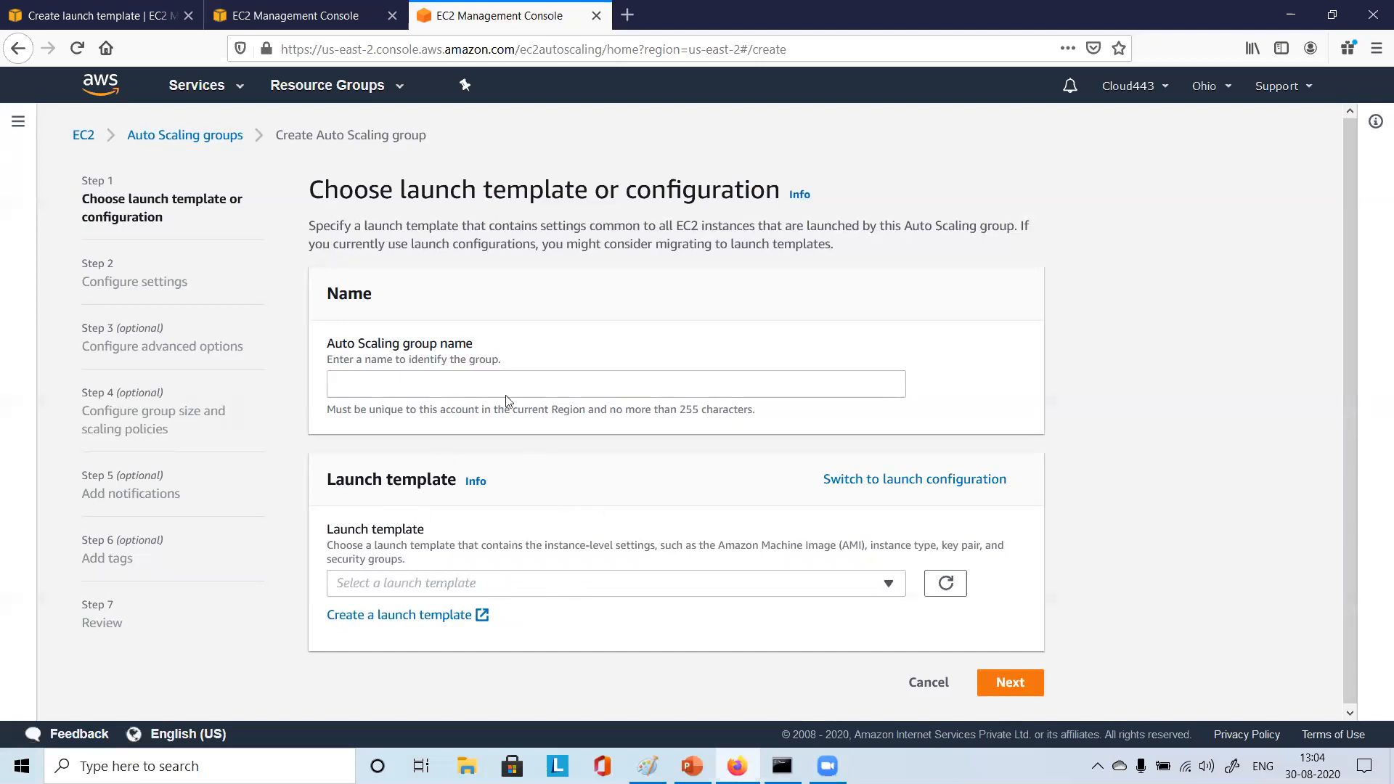
left_click(273, 6)
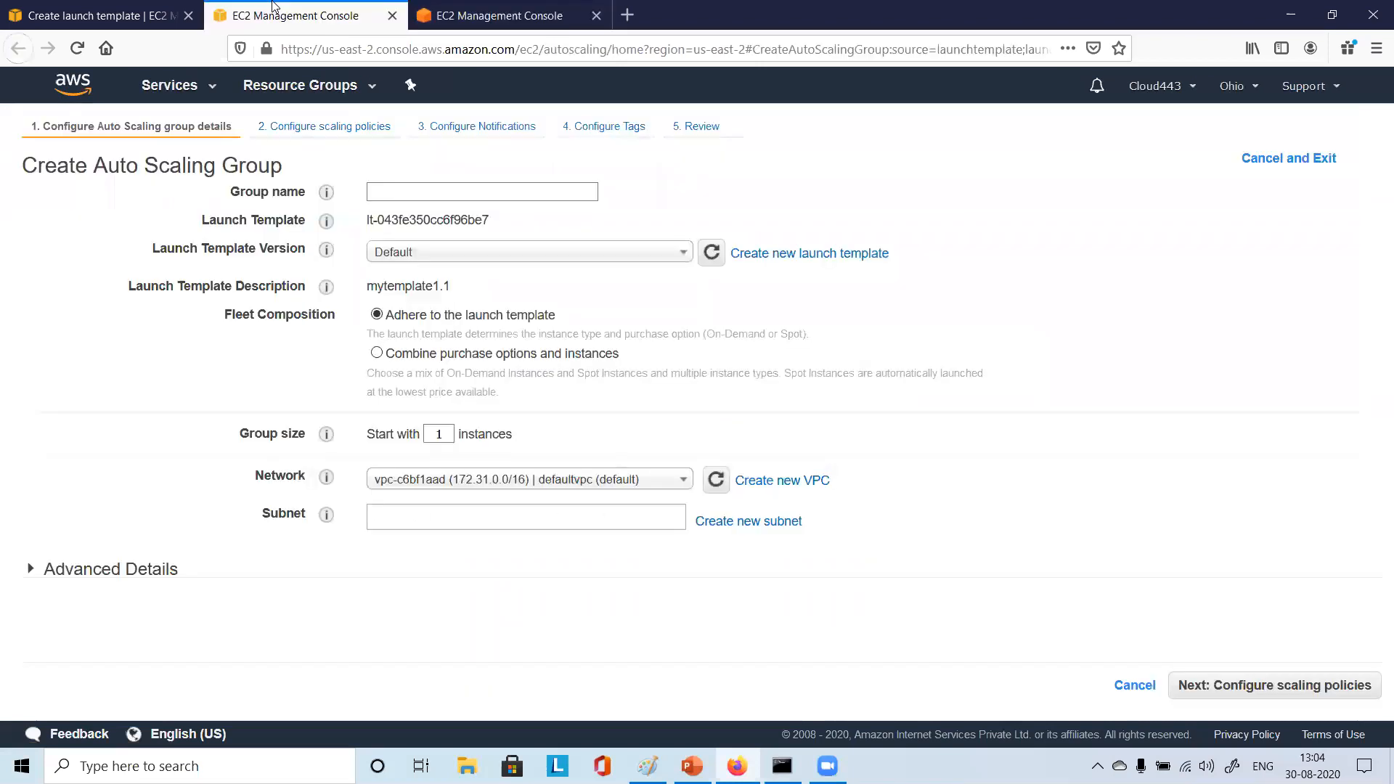
left_click(128, 9)
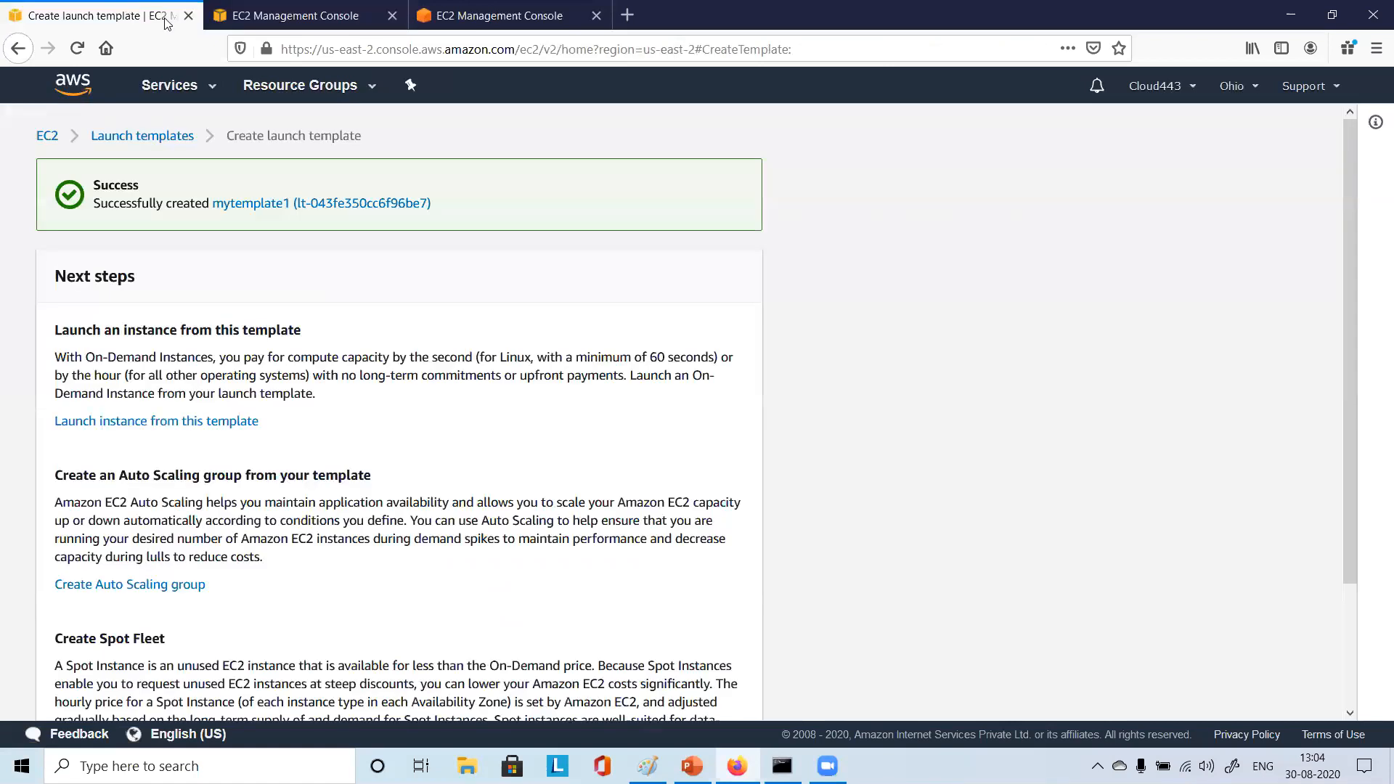
left_click(290, 16)
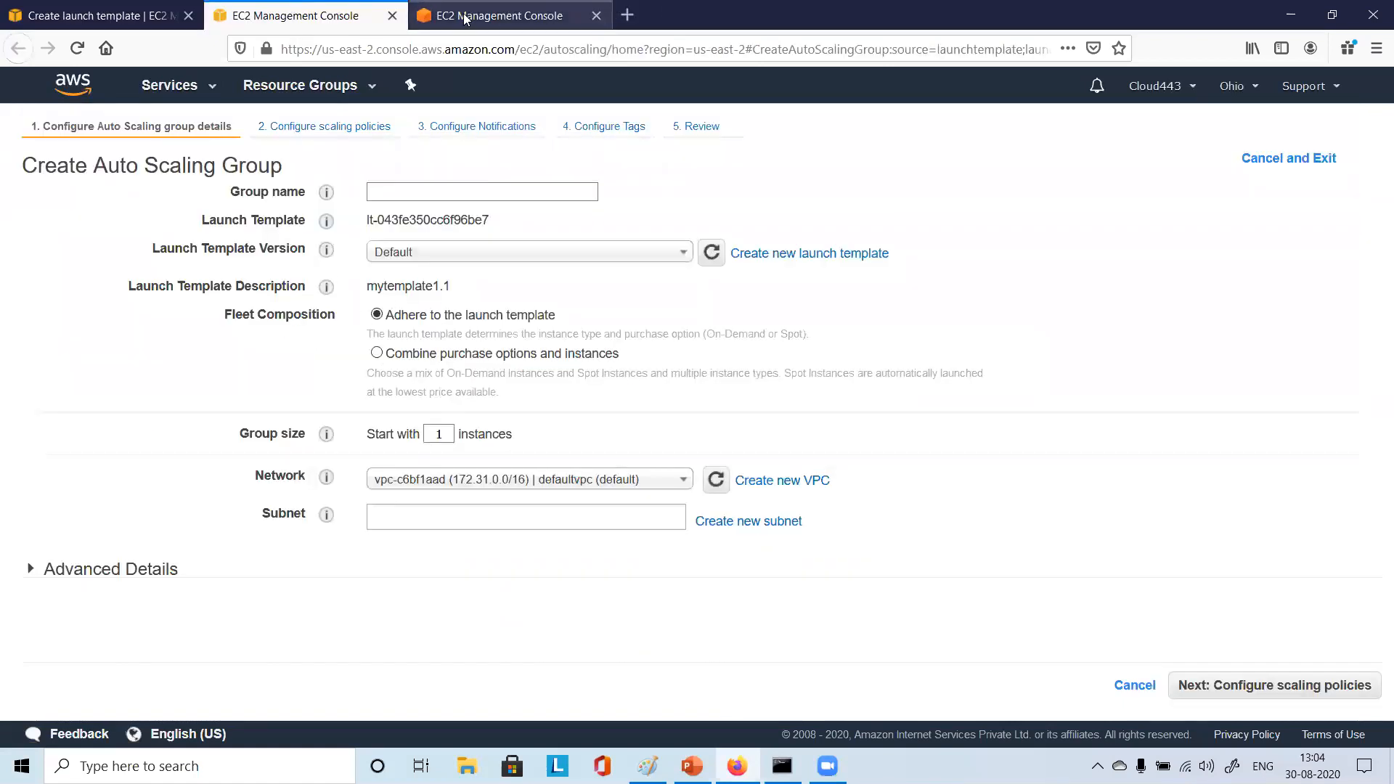
Open the AWS Management Console in a new browser tab and go to the EC2 Launch Templates list
right_click(68, 92)
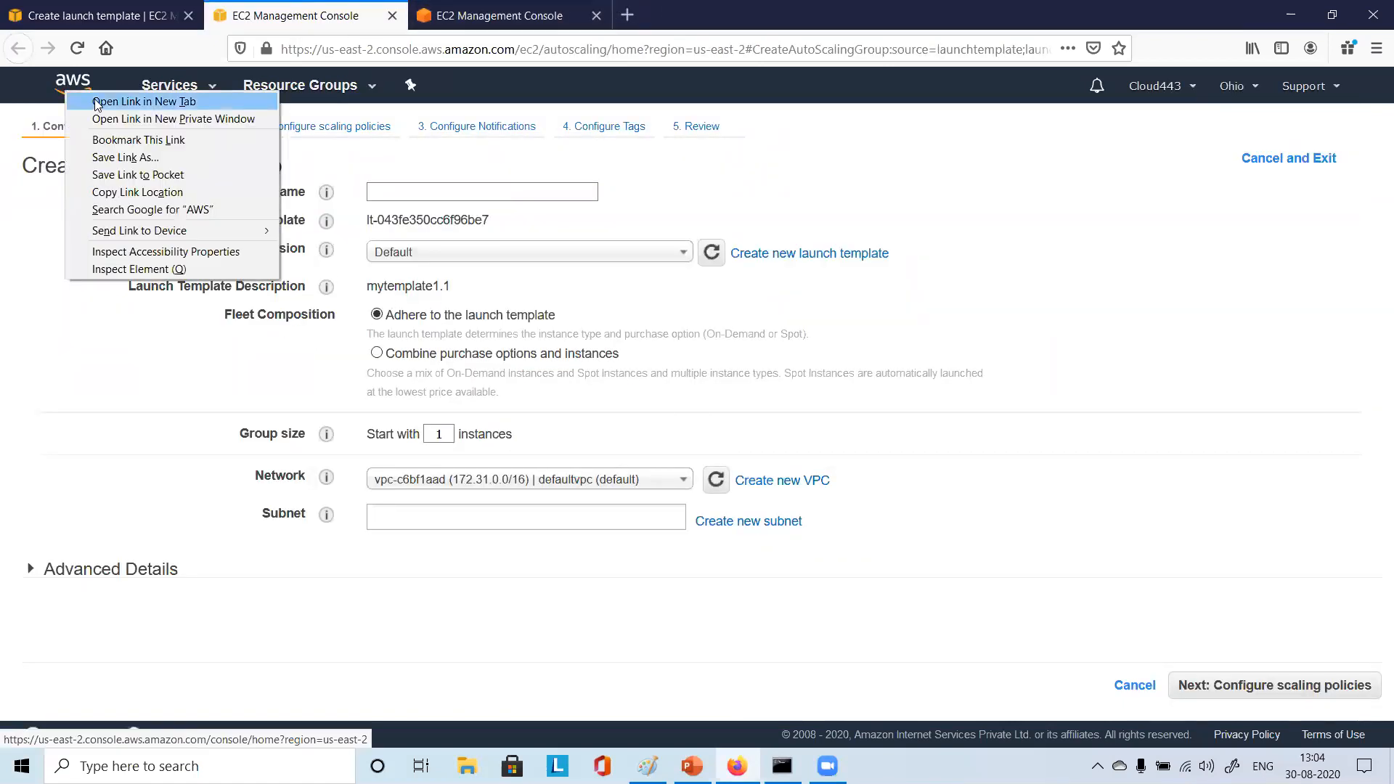
left_click(94, 99)
left_click(504, 16)
left_click_drag(503, 18, 817, 7)
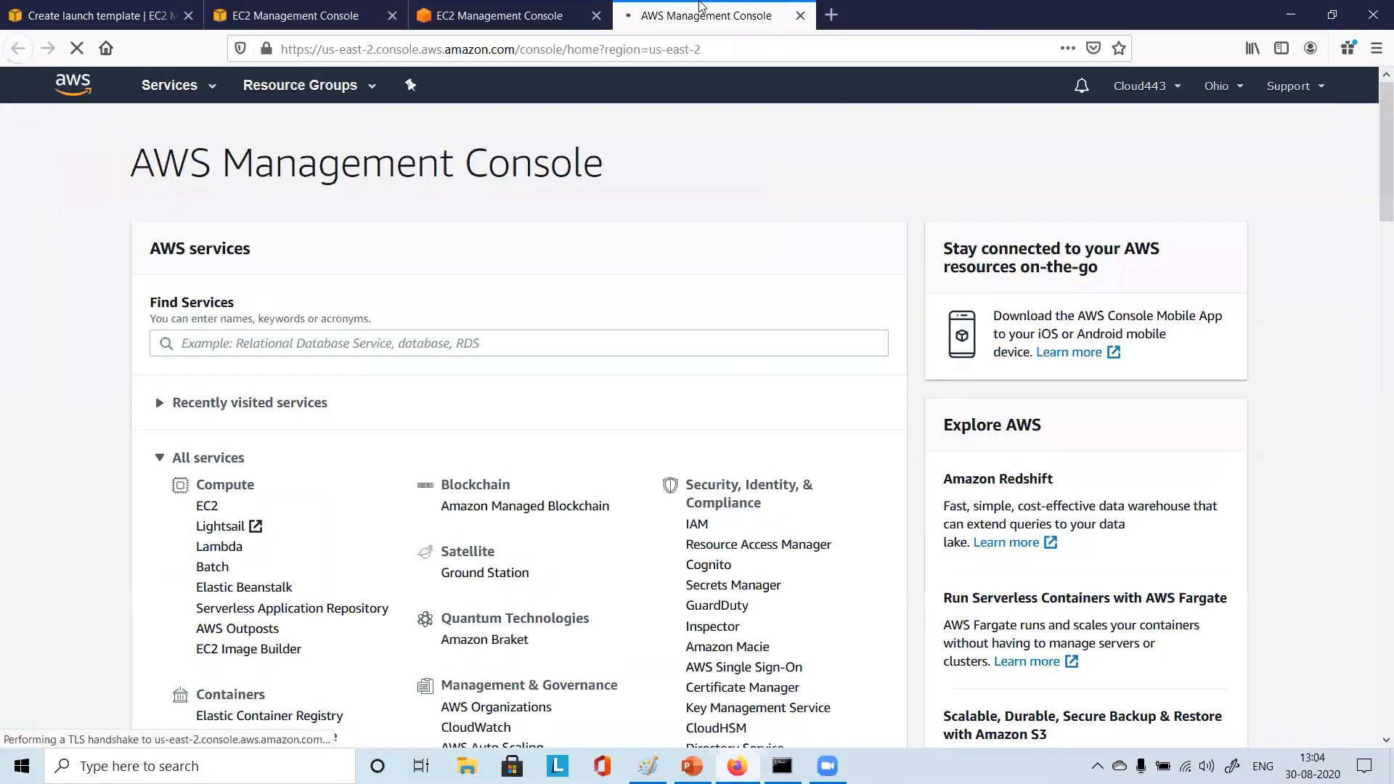
left_click(204, 509)
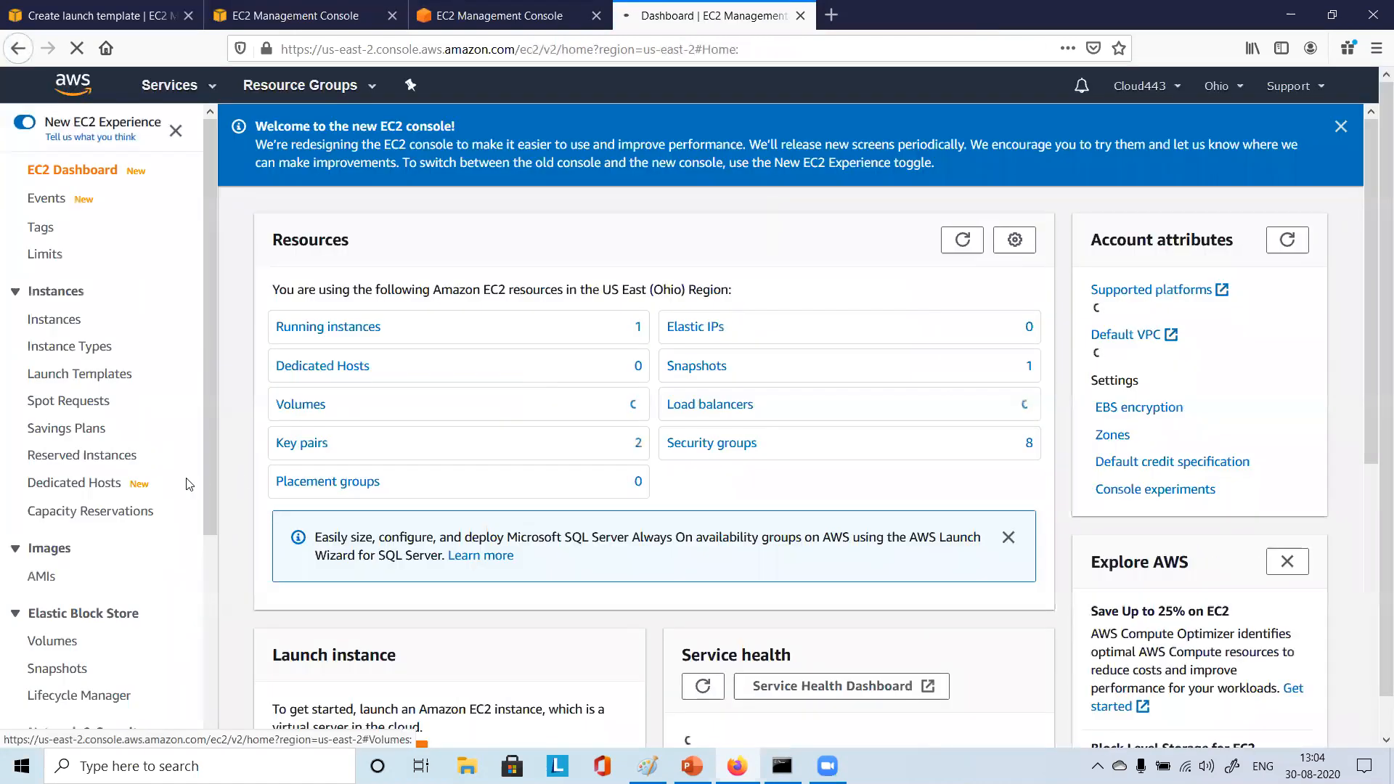
left_click(91, 375)
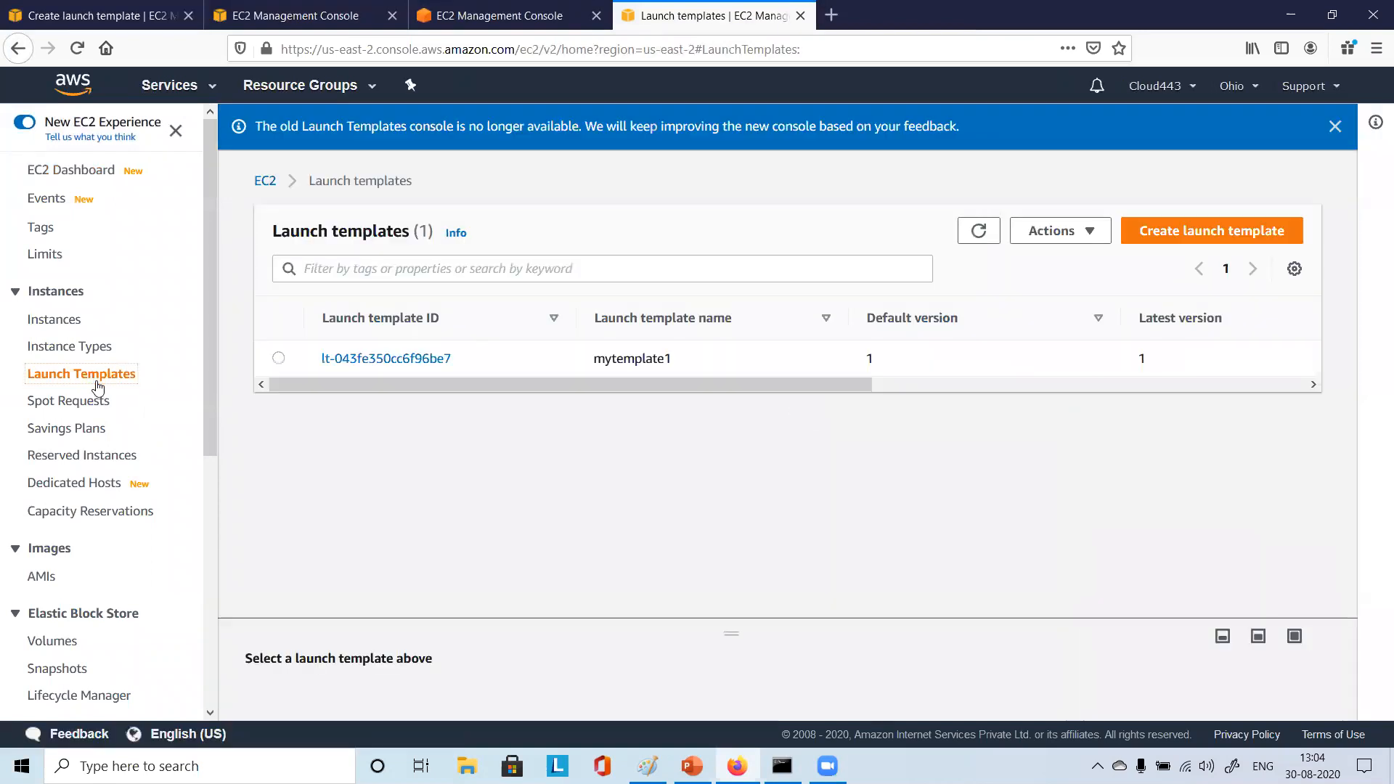
Select the mytemplate1 launch template and look through the actions available for it, down to Create Auto Scaling group
left_click(278, 359)
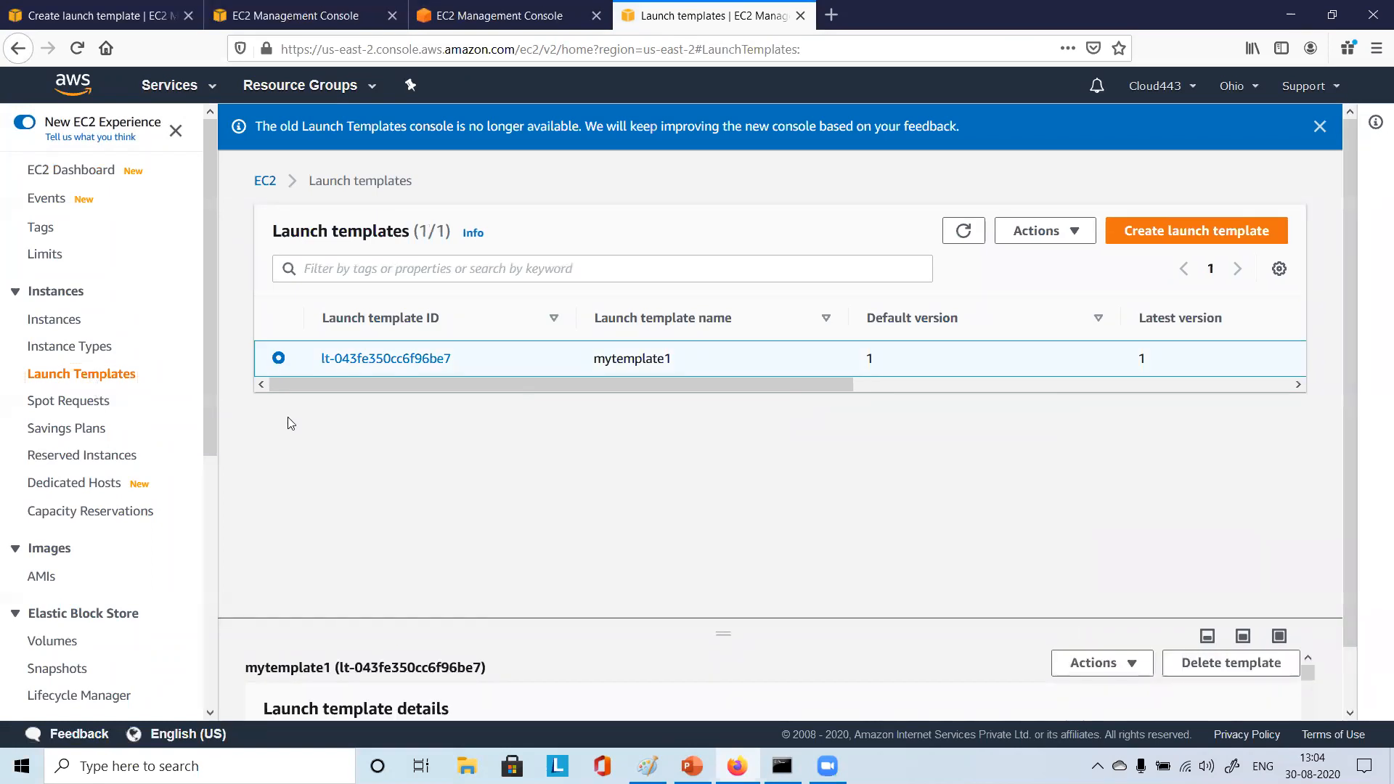
left_click(1074, 233)
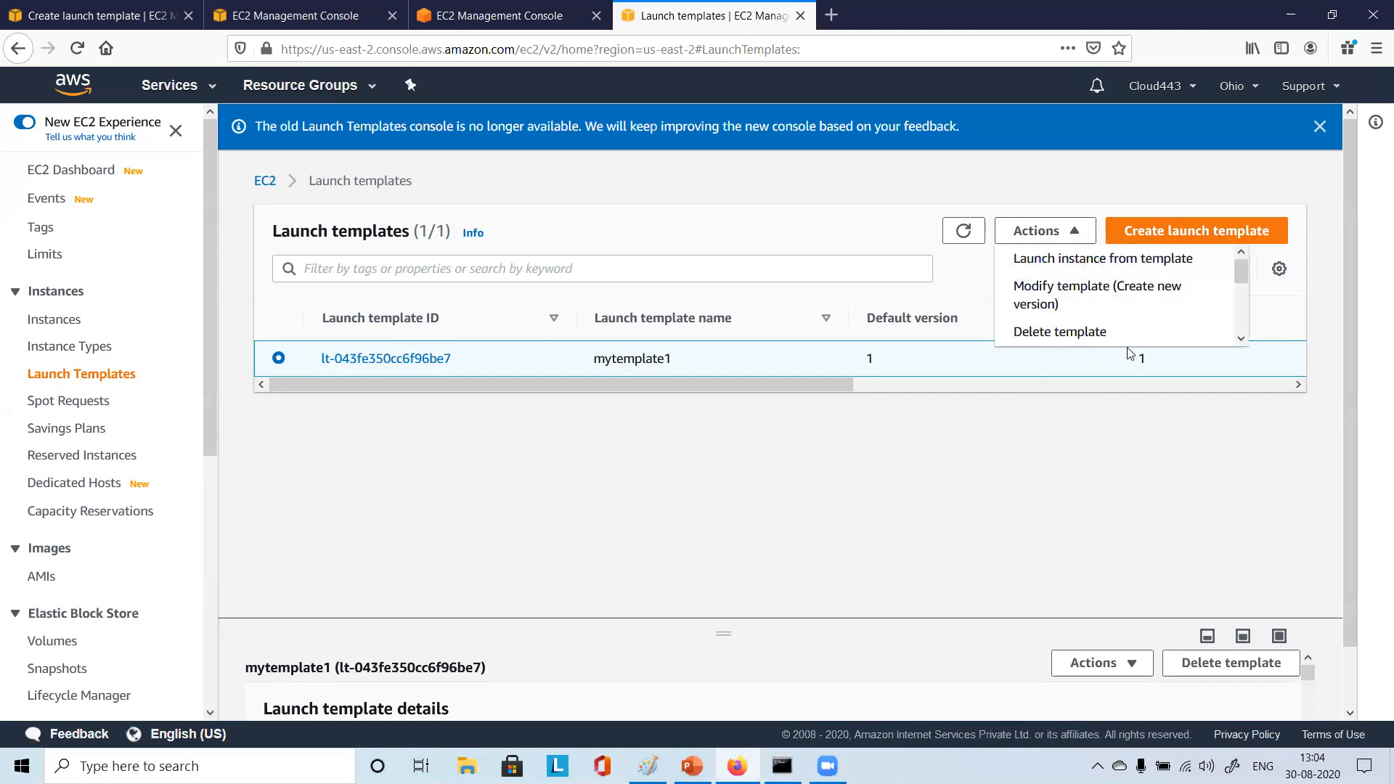
left_click(1241, 339)
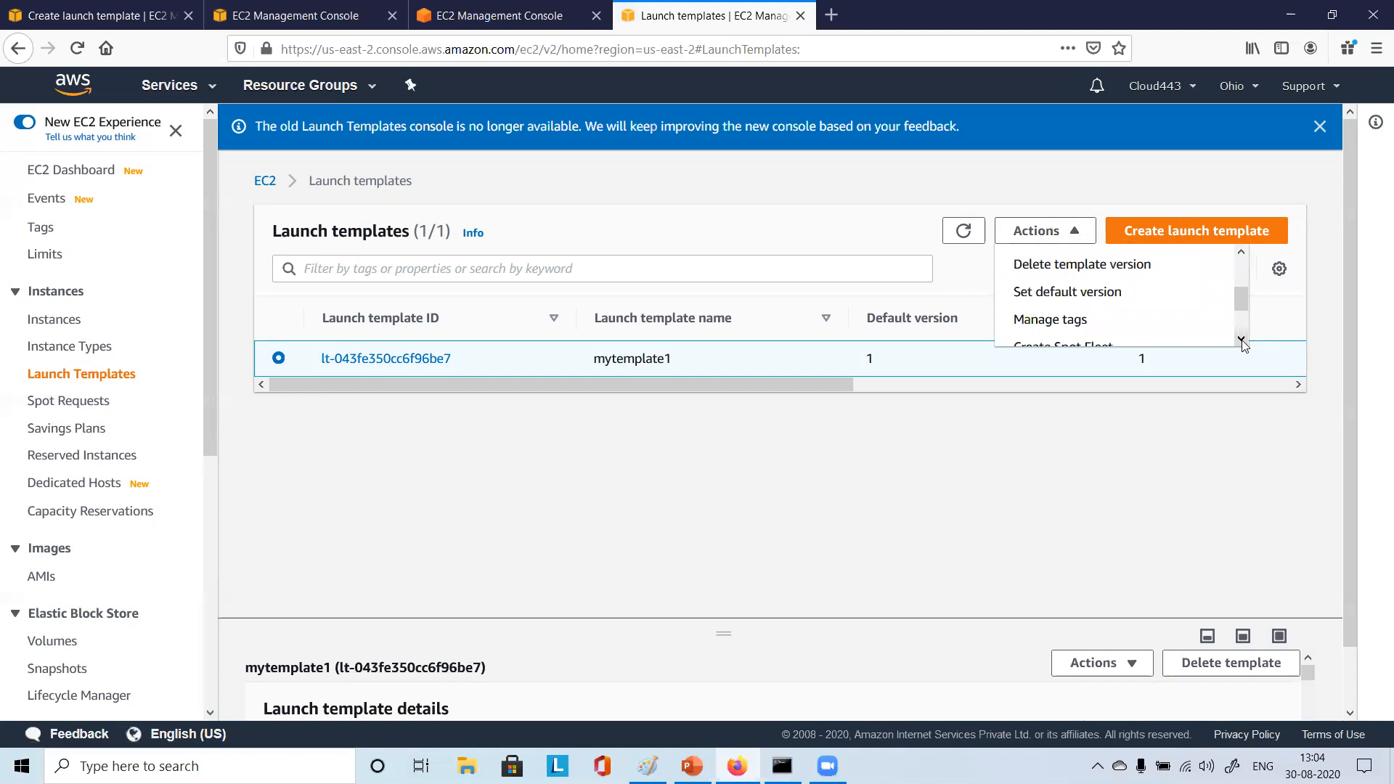
left_click(1241, 340)
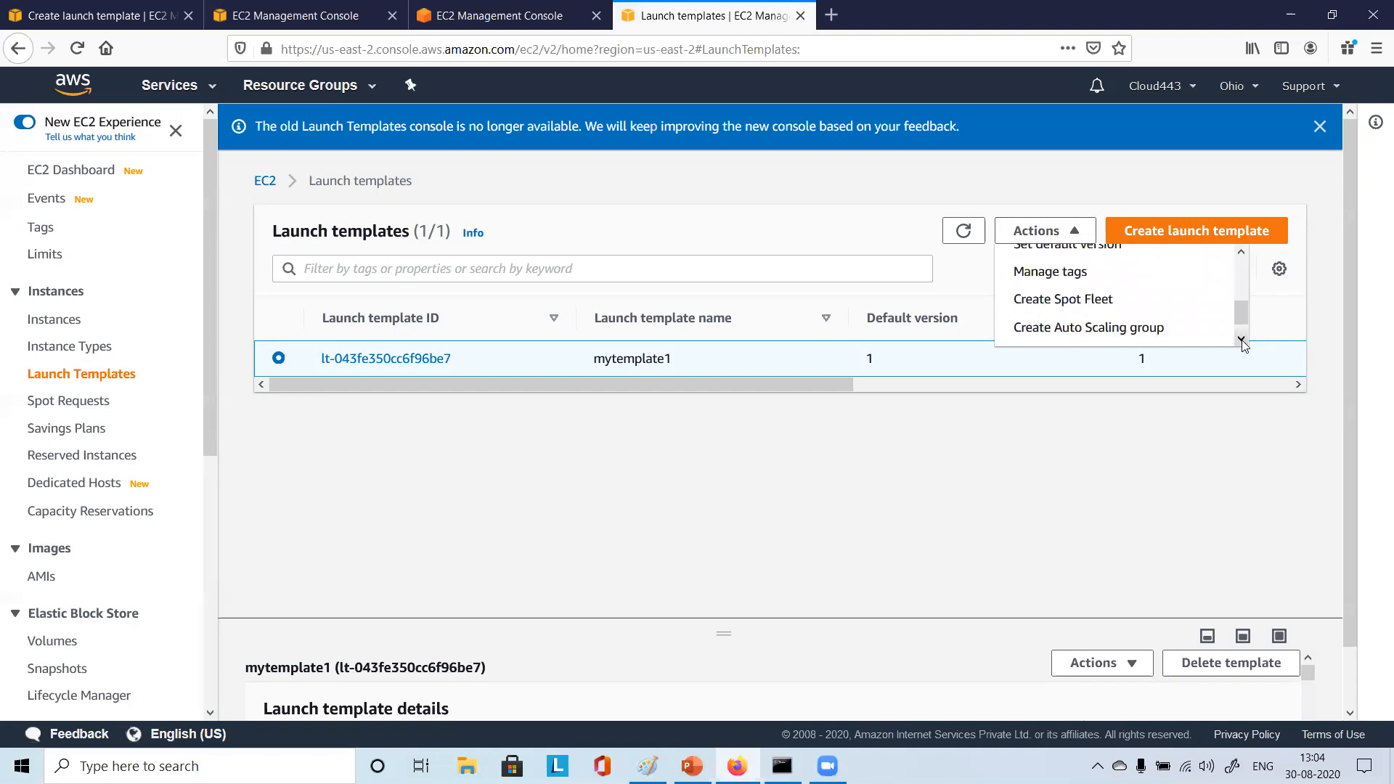
left_click(1241, 339)
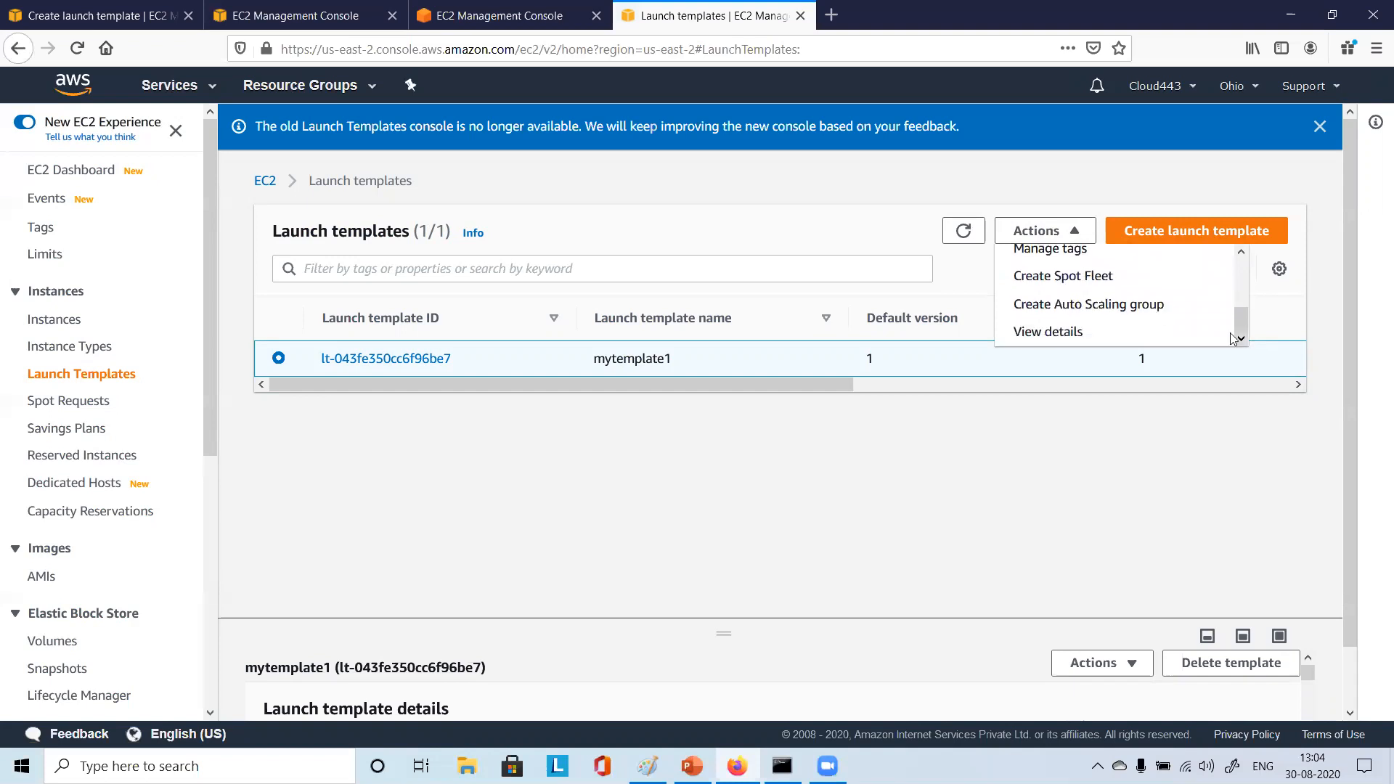
left_click(1140, 307)
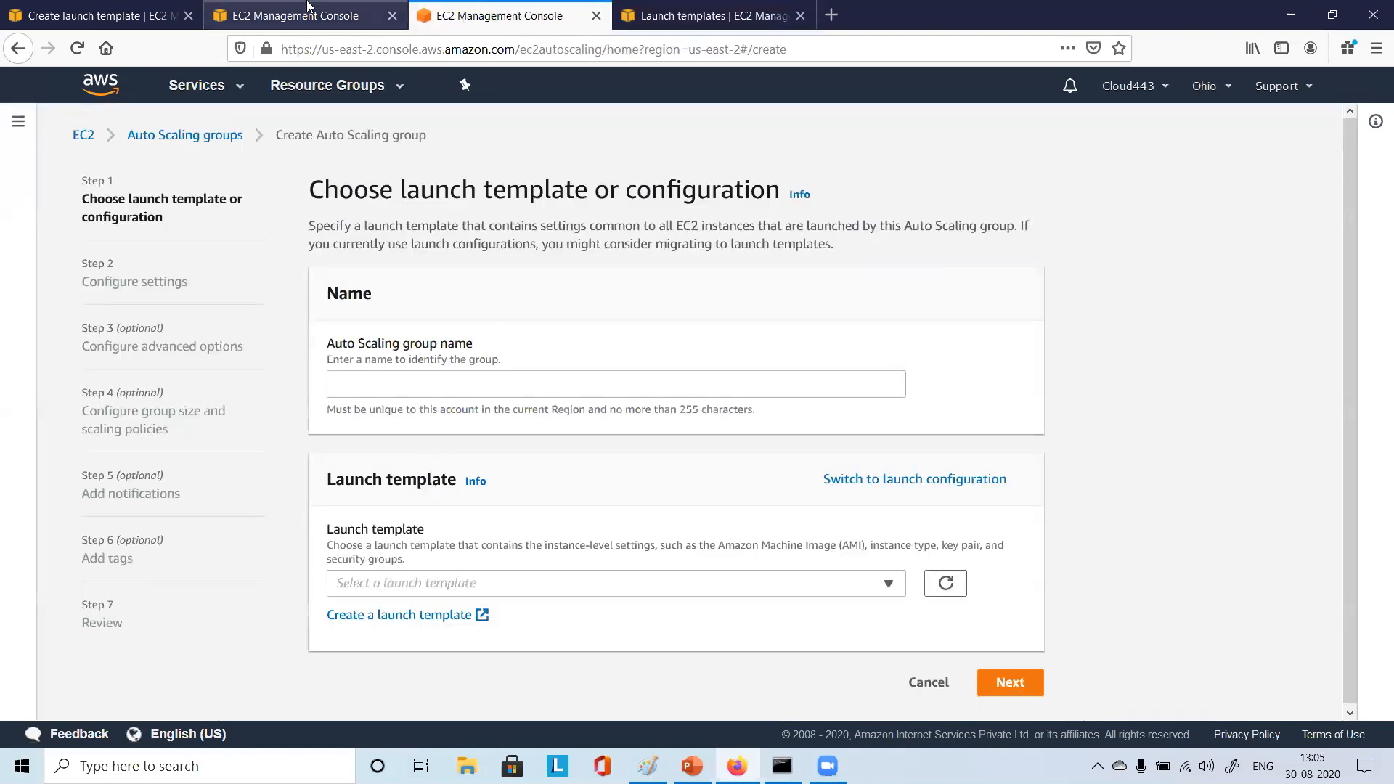
Compare the older Auto Scaling group form with the newer creation wizard and return to the Launch Templates list
left_click(276, 16)
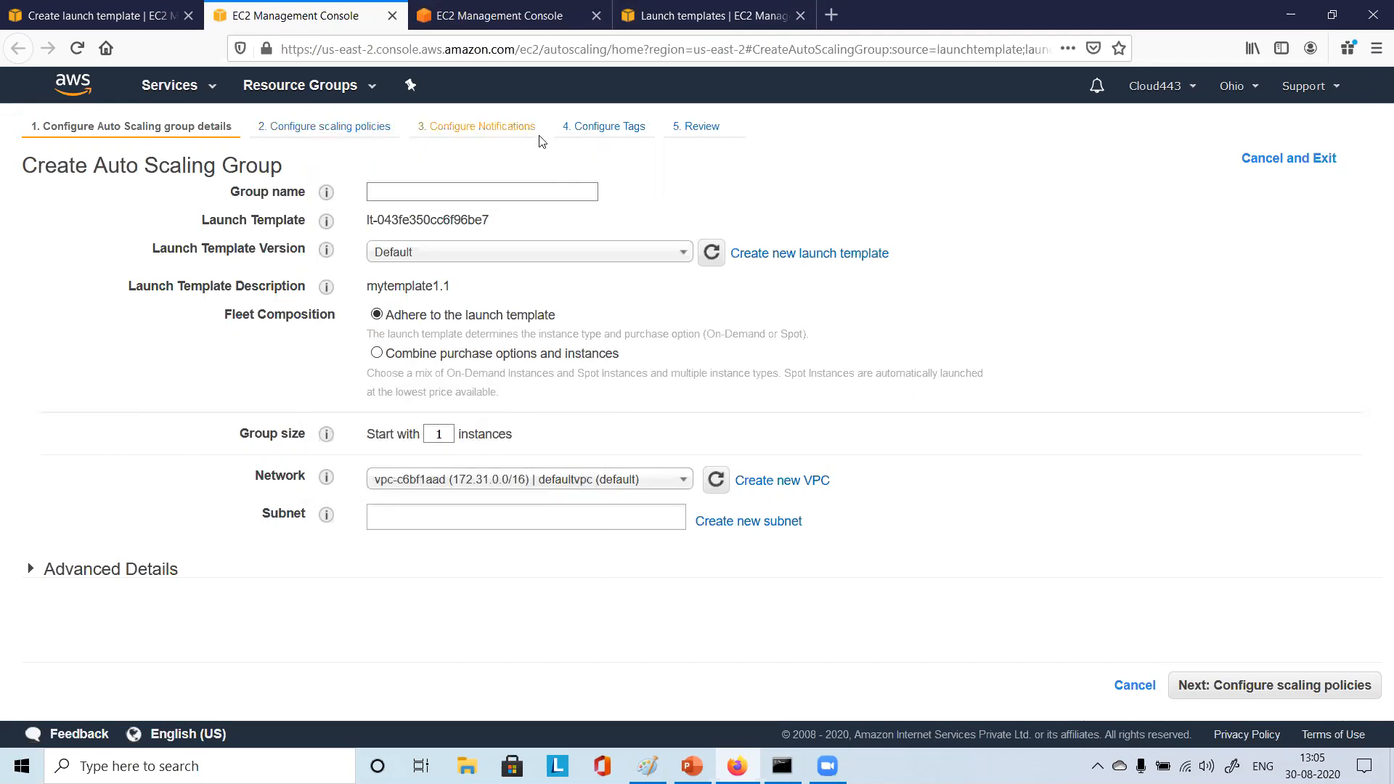
left_click(501, 9)
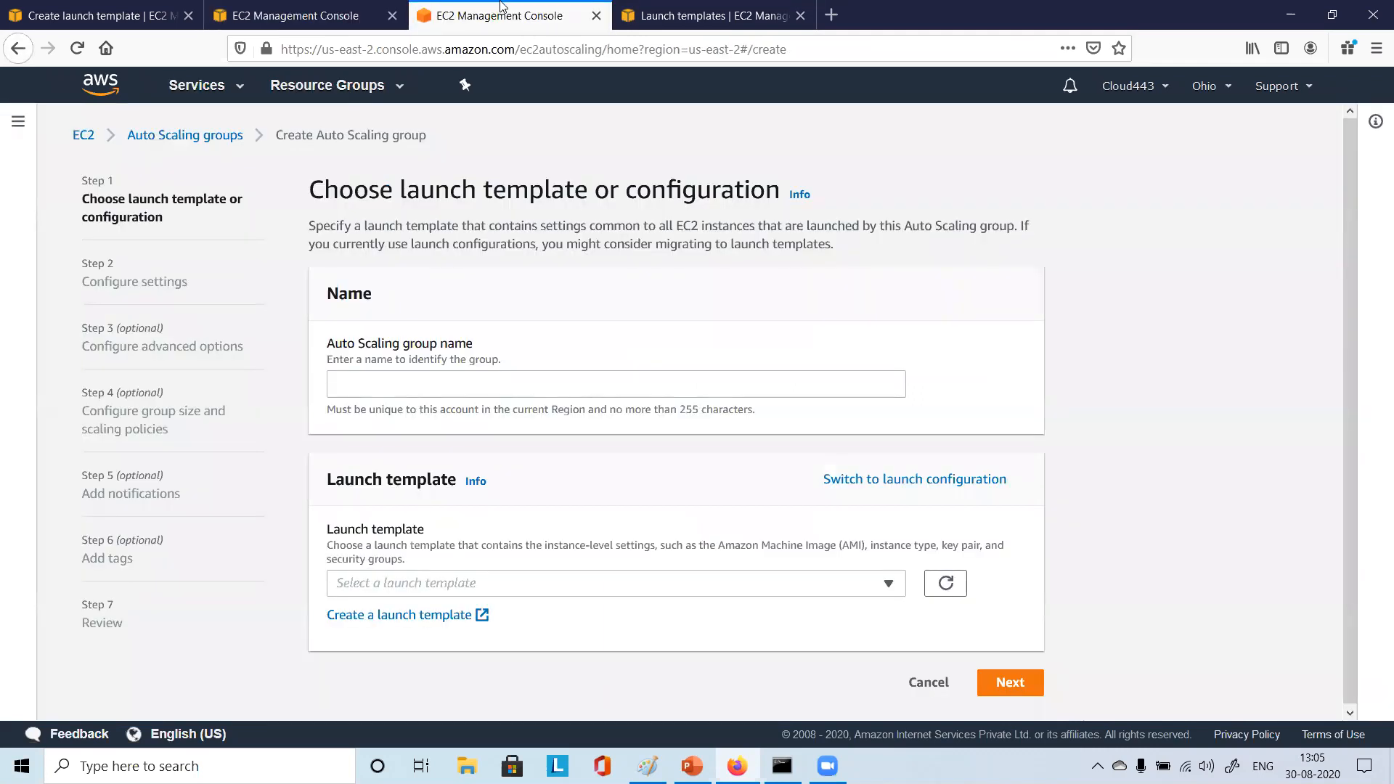
left_click(715, 8)
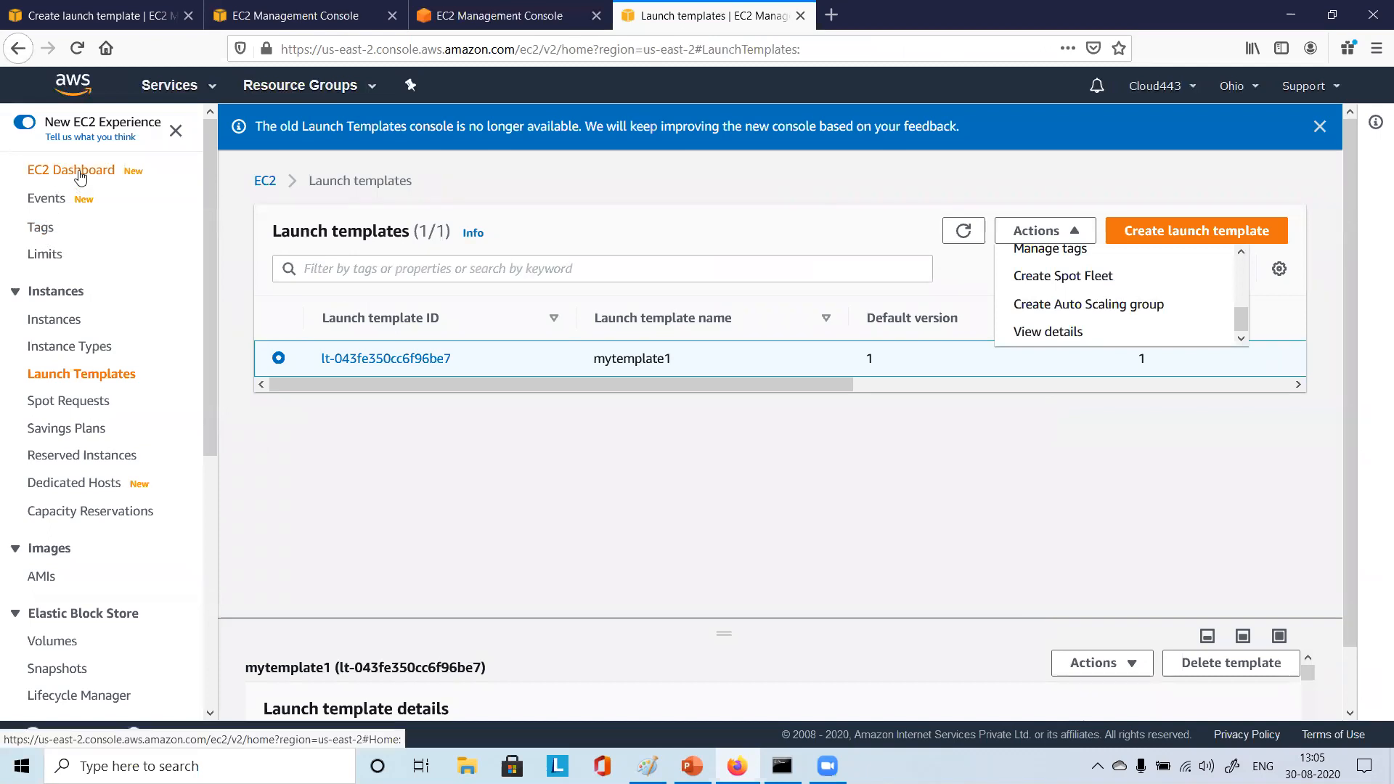
Start creating an Auto Scaling group from the mytemplate1 launch template
left_click(82, 379)
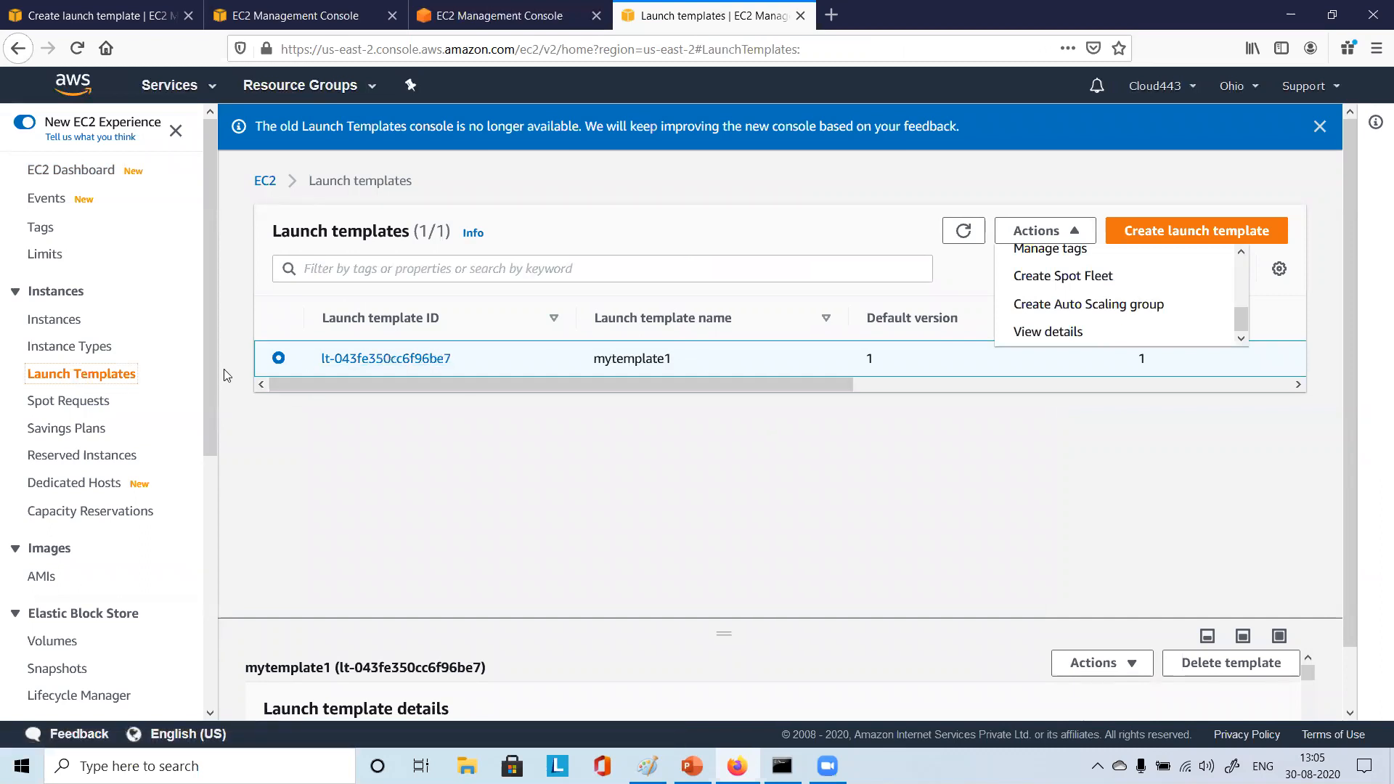
left_click(279, 359)
left_click(1087, 233)
scroll(1102, 301, "down", 4)
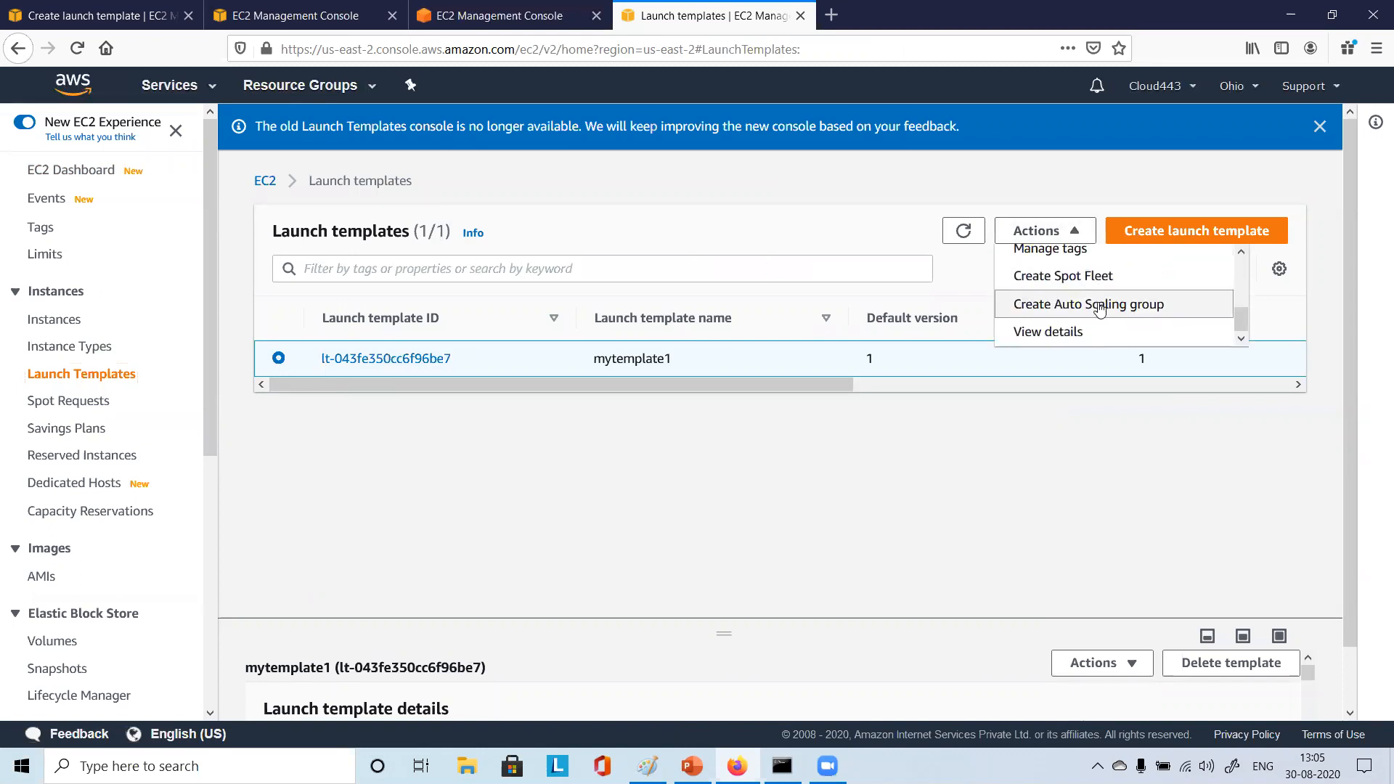
scroll(1137, 318, "up", 2)
scroll(1137, 318, "down", 2)
left_click(1128, 305)
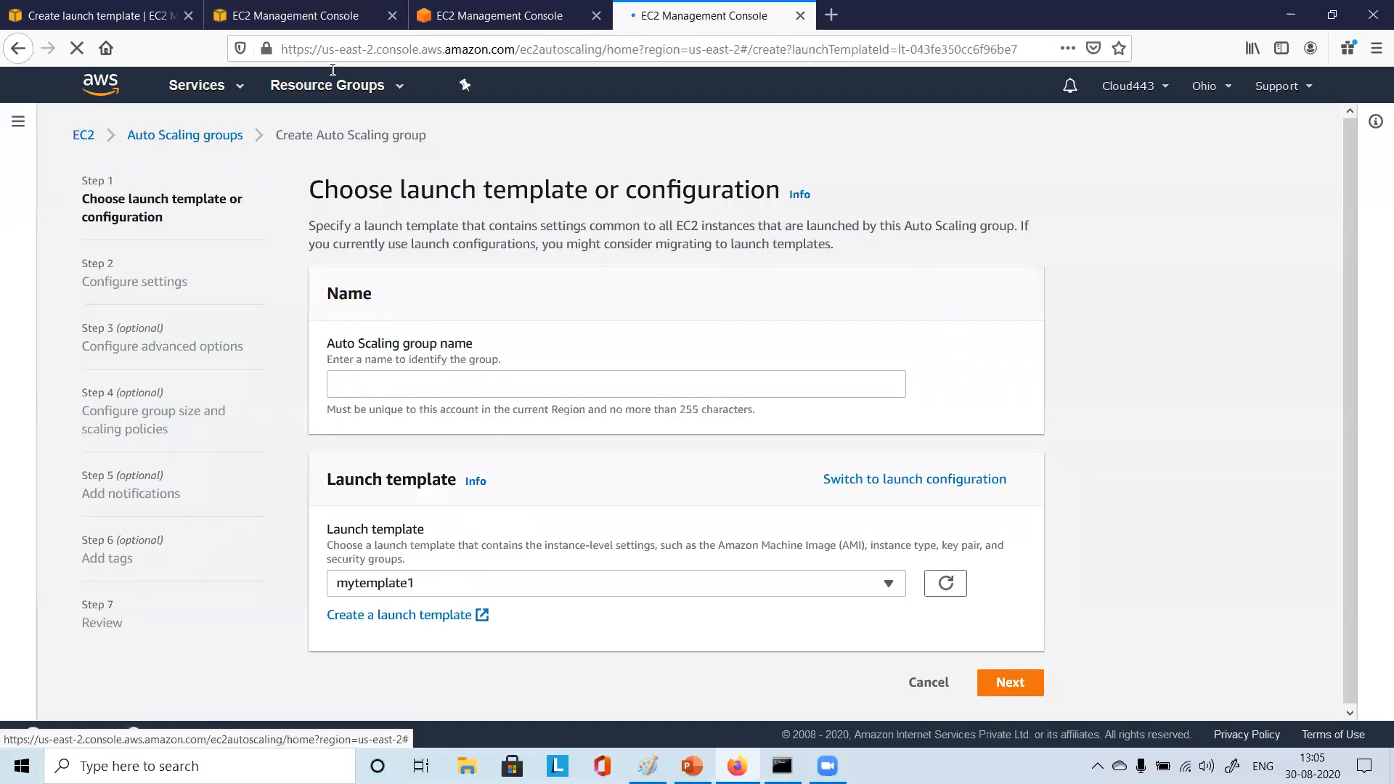
Compare the wizard opened from mytemplate1 with the wizard that has no template selected and with the older Auto Scaling group form
left_click(327, 15)
left_click(686, 11)
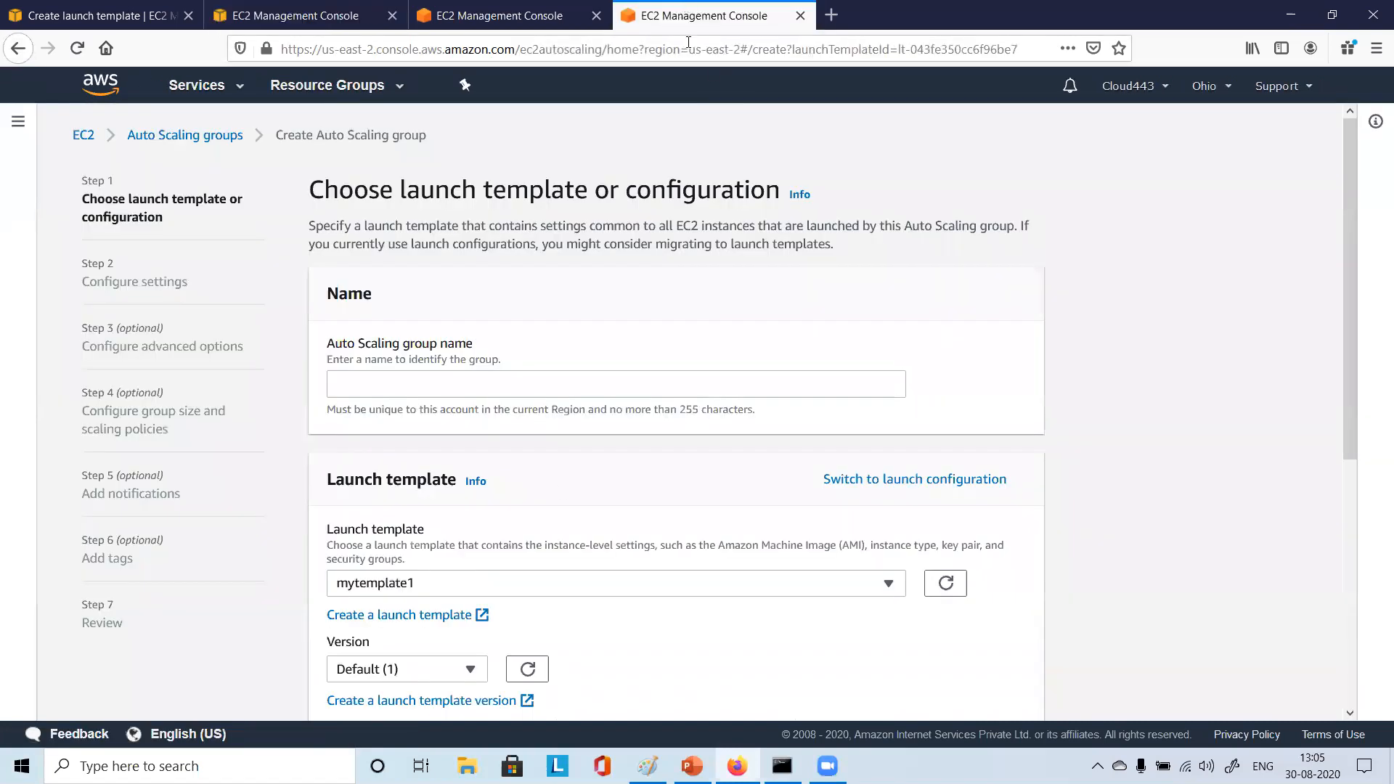
left_click(499, 13)
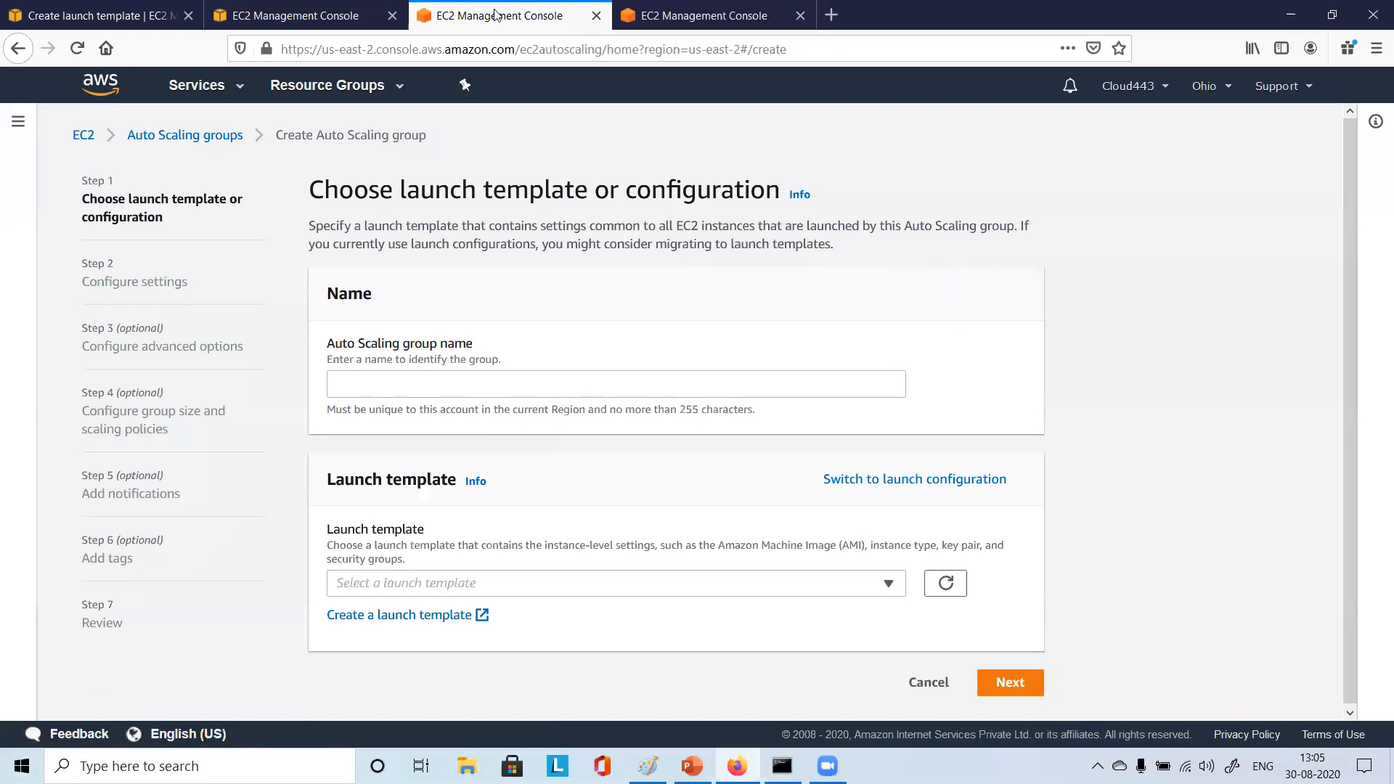
left_click(723, 8)
left_click(533, 9)
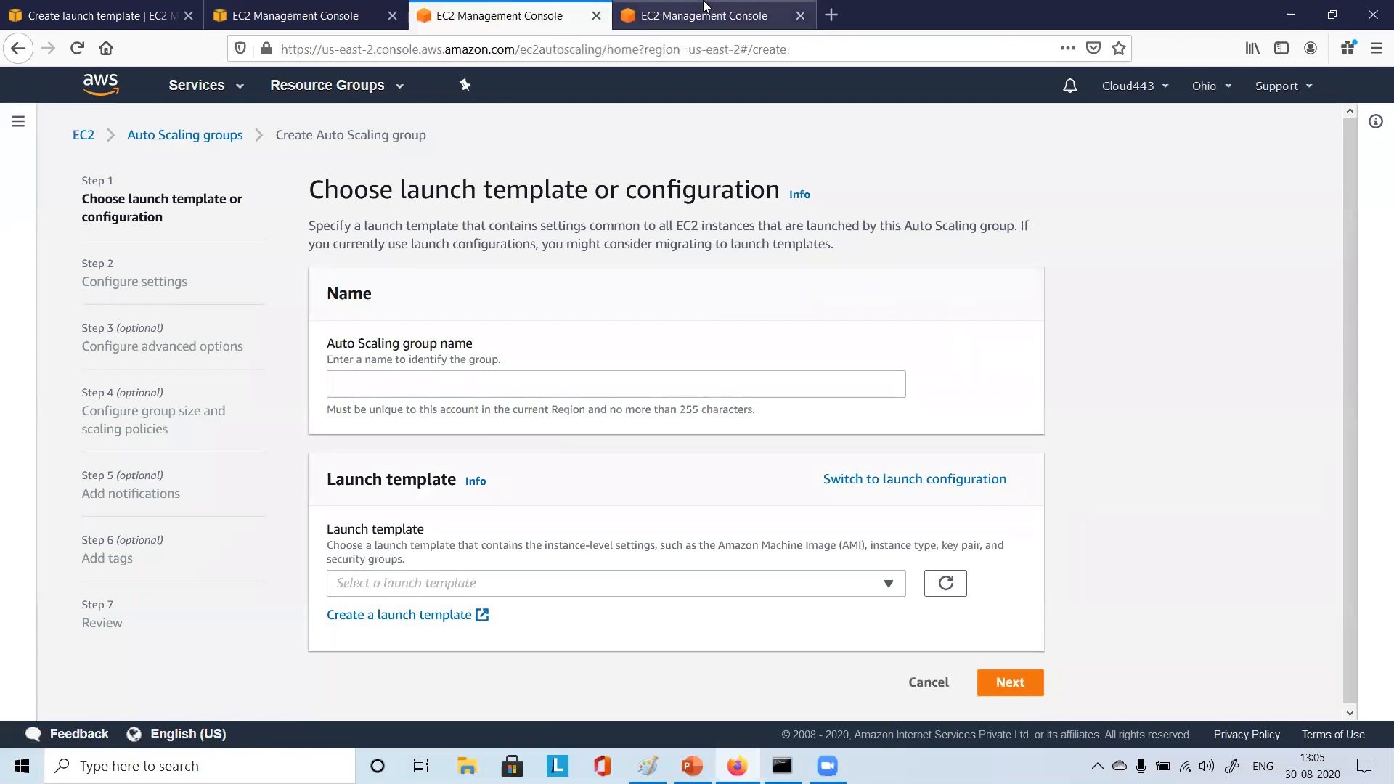
left_click(719, 9)
left_click(520, 6)
left_click(718, 9)
left_click(501, 11)
left_click(305, 13)
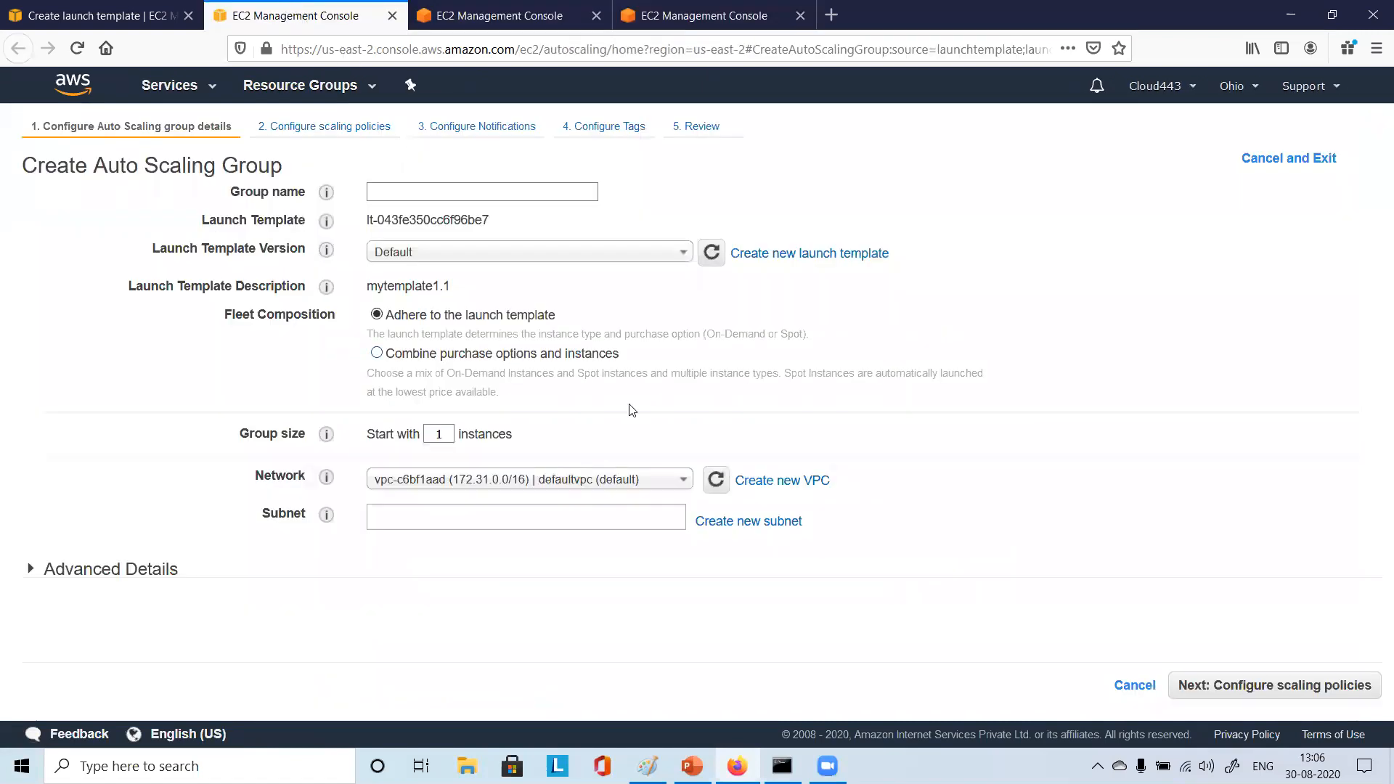
left_click(501, 11)
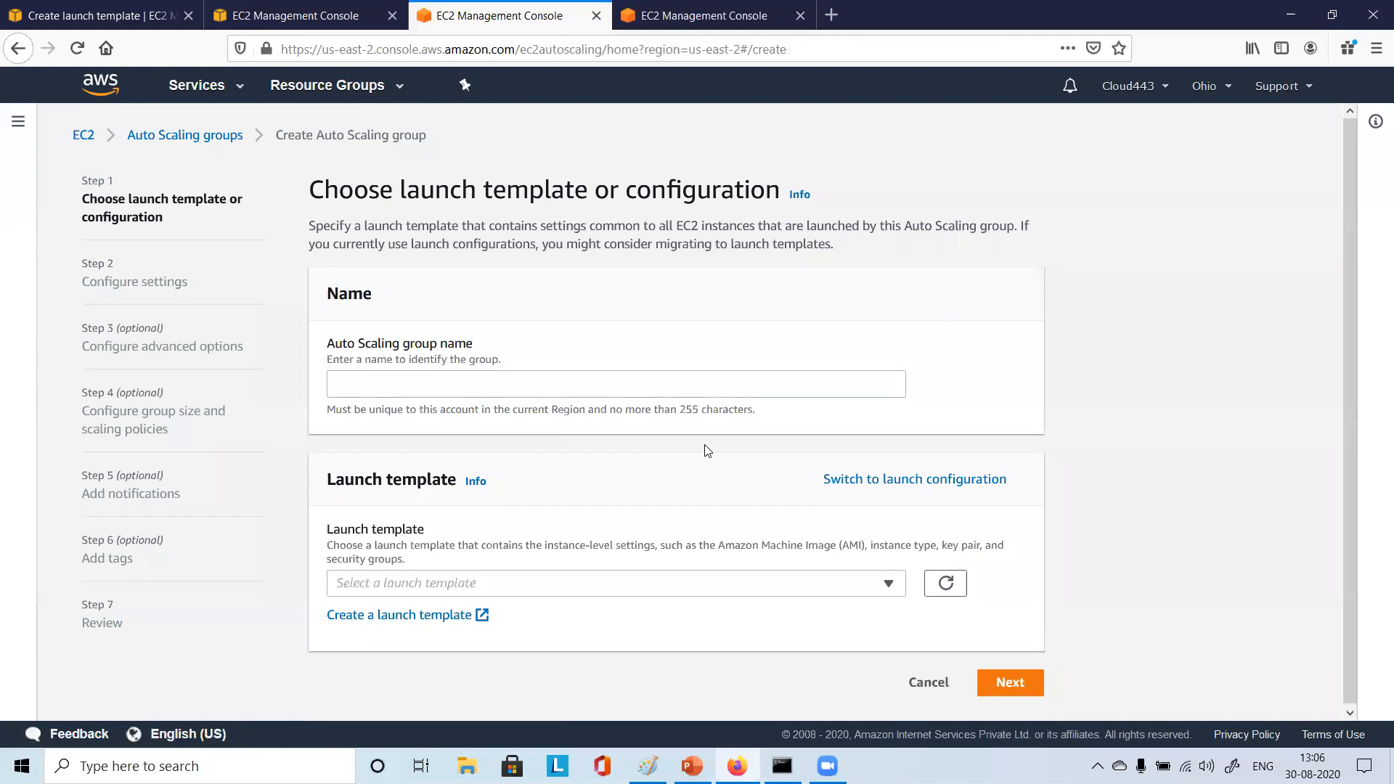
Return to the wizard opened from mytemplate1 and read its page heading and the launch template section title
left_click(719, 9)
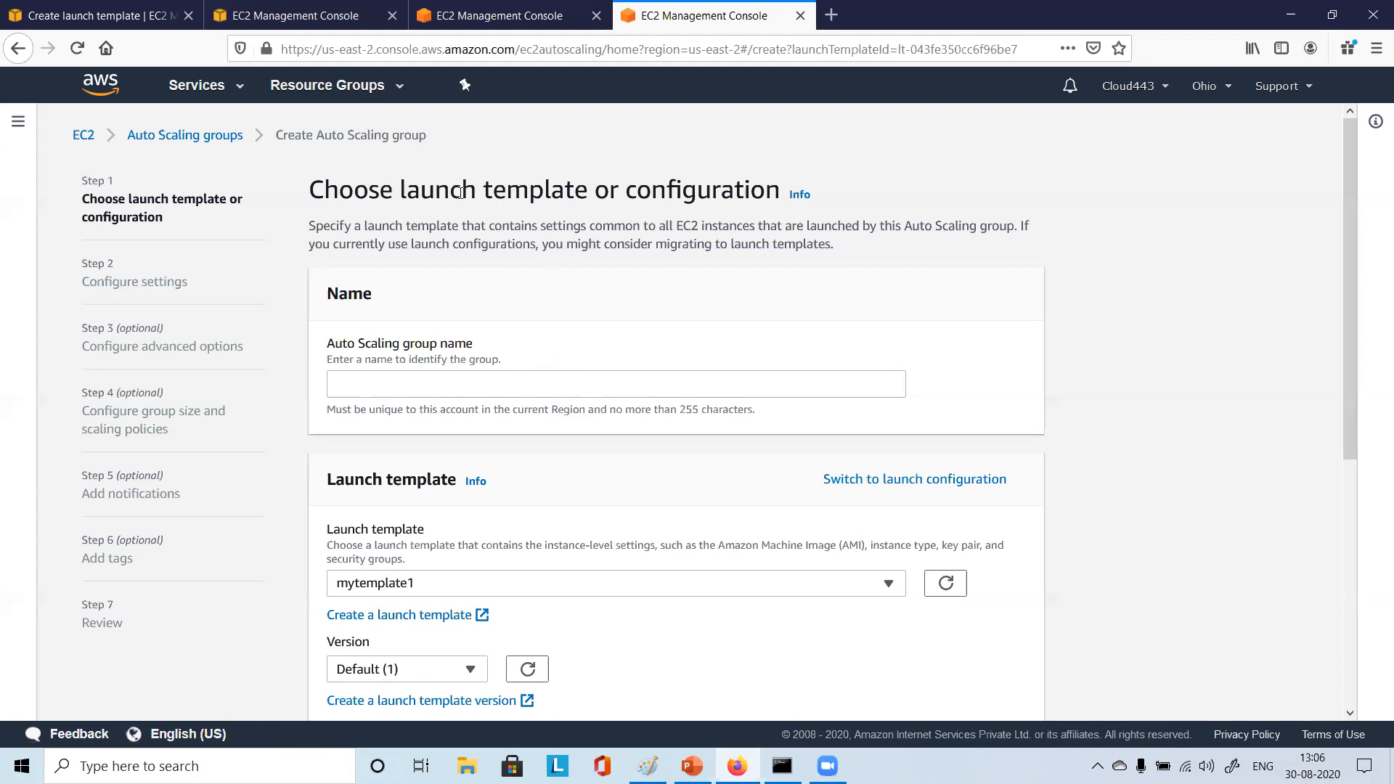
left_click_drag(402, 185, 738, 190)
left_click(739, 191)
left_click_drag(332, 482, 427, 477)
left_click(427, 477)
Switch the instance source to launch configuration and check which launch configurations are available to select
left_click(892, 485)
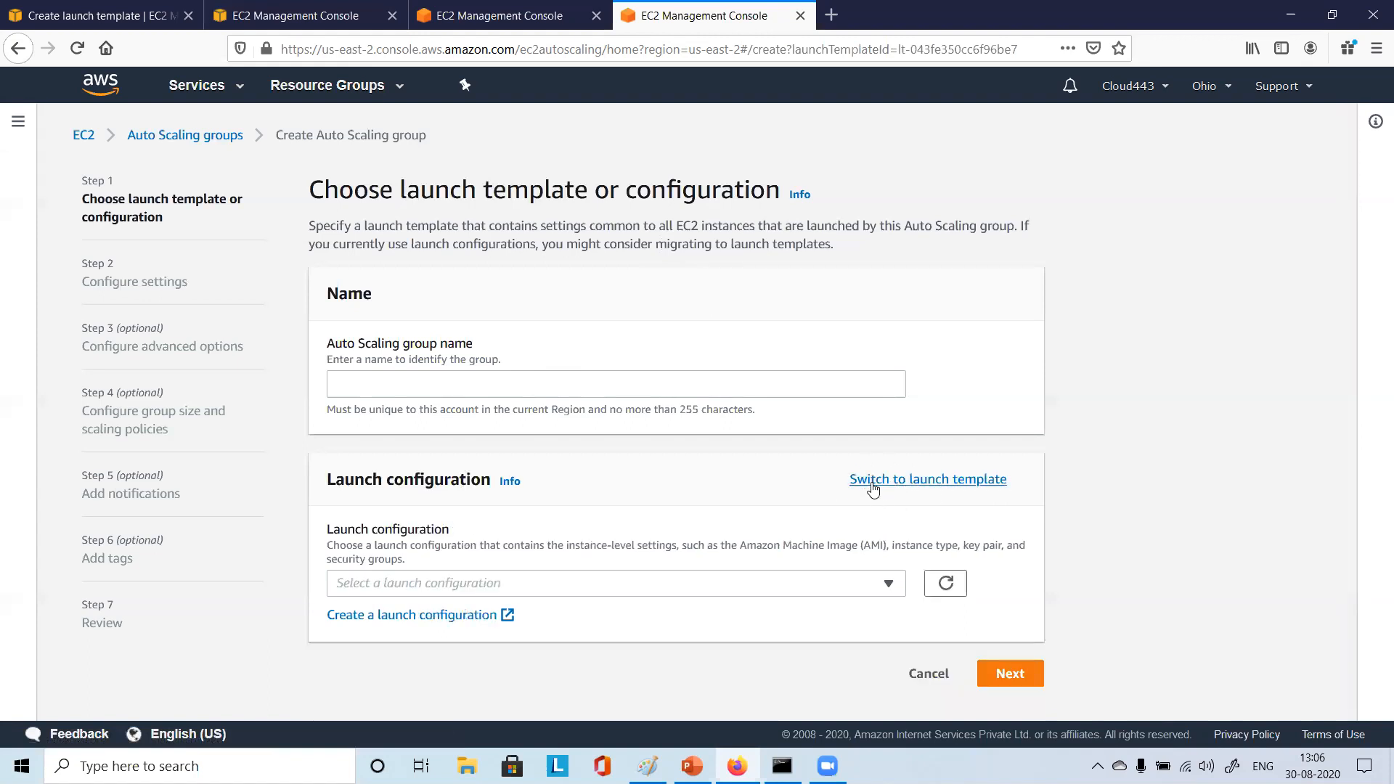
left_click_drag(328, 482, 480, 476)
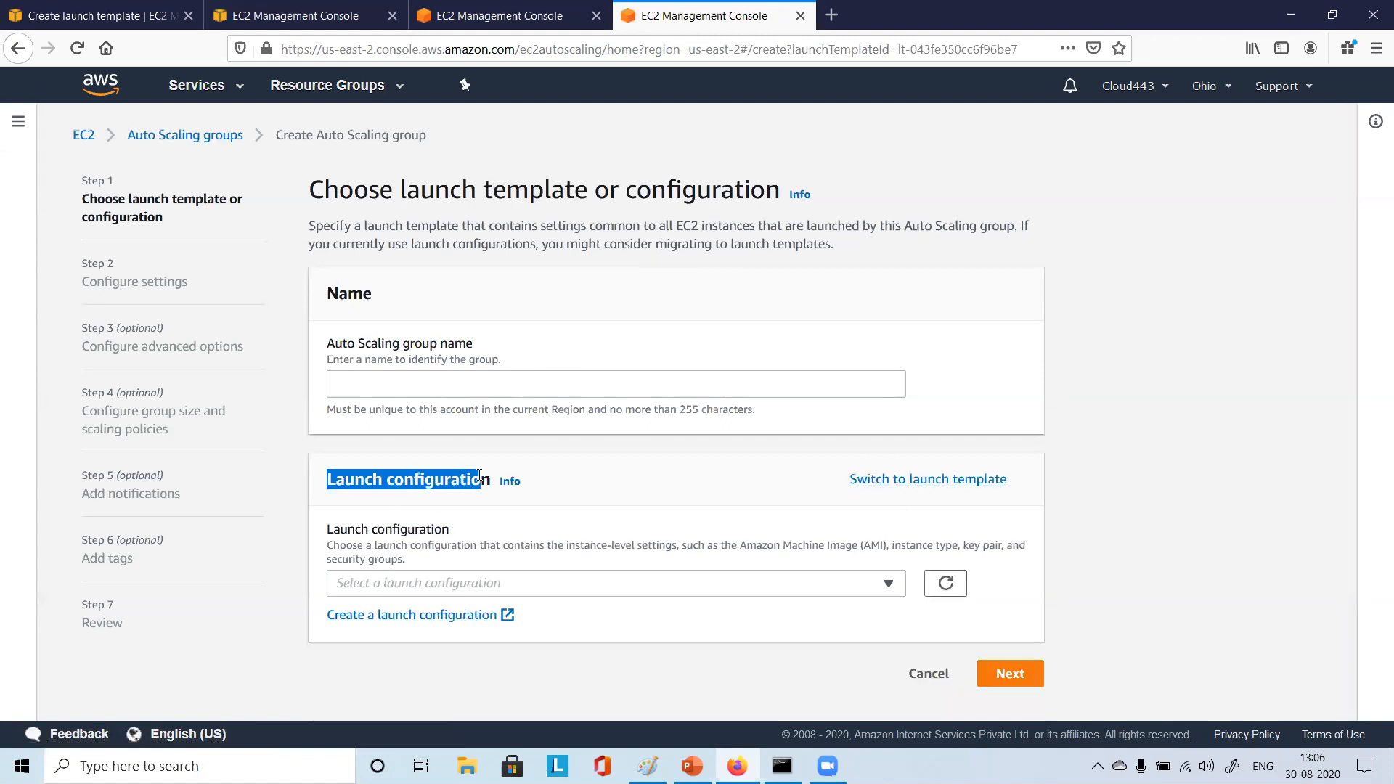
left_click(526, 585)
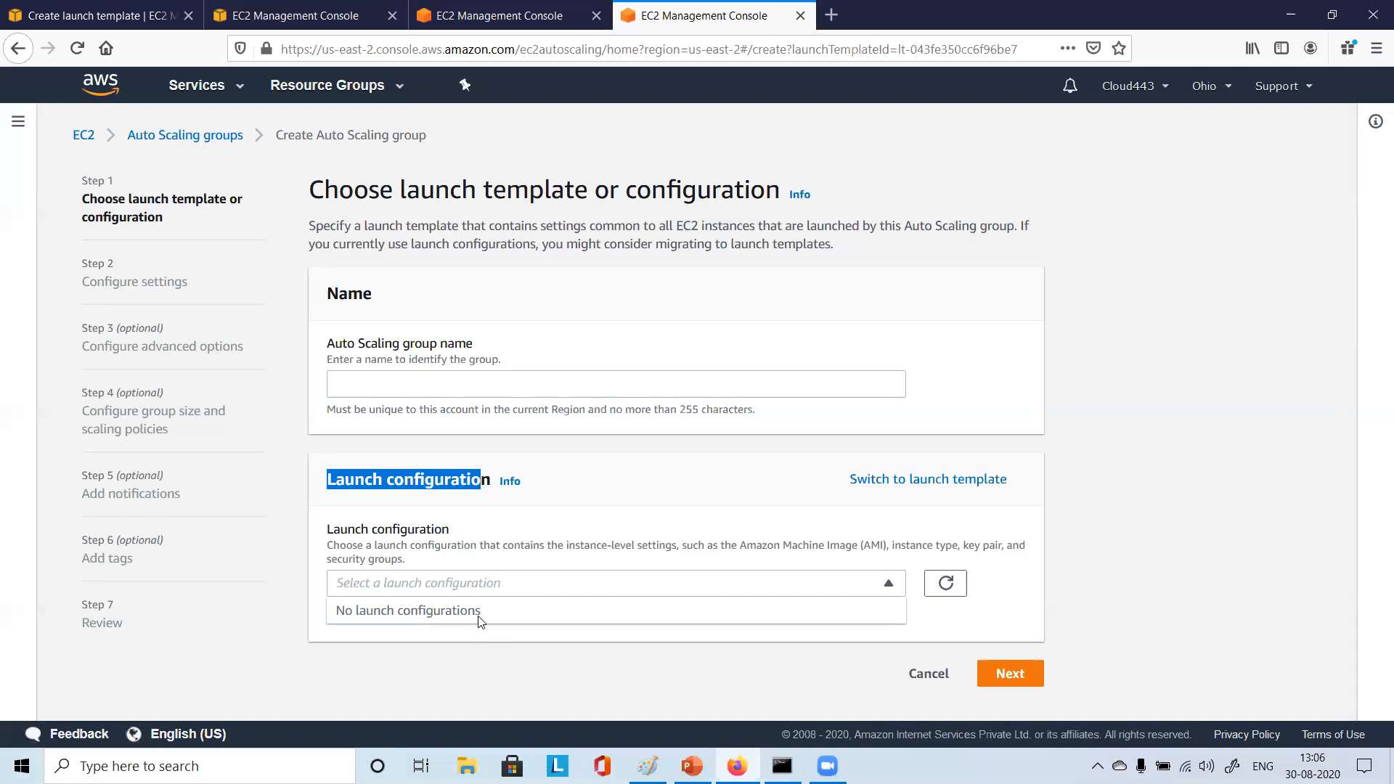
left_click(405, 482)
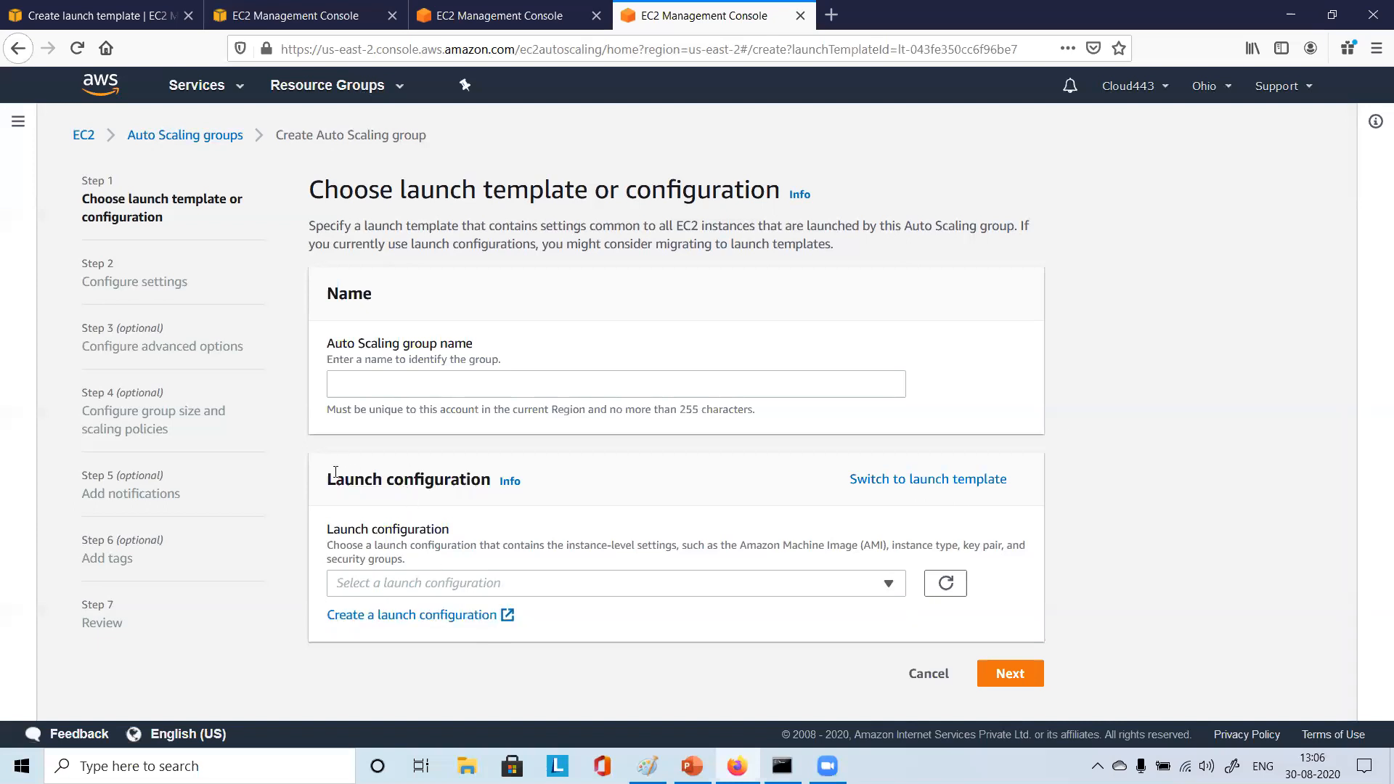
left_click_drag(330, 479, 490, 478)
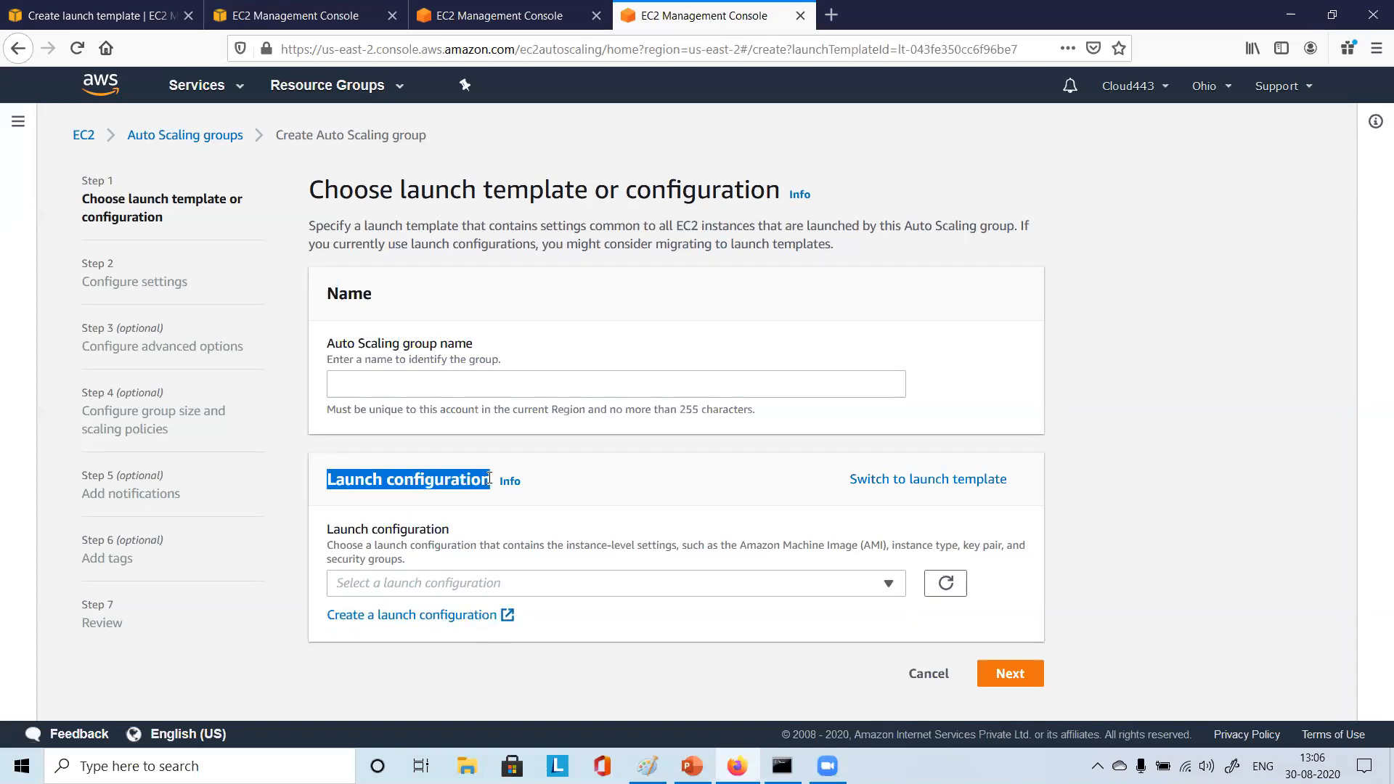
left_click_drag(336, 480, 468, 472)
Change the instance source back to launch template and choose mytemplate1 as the group's template
left_click(920, 481)
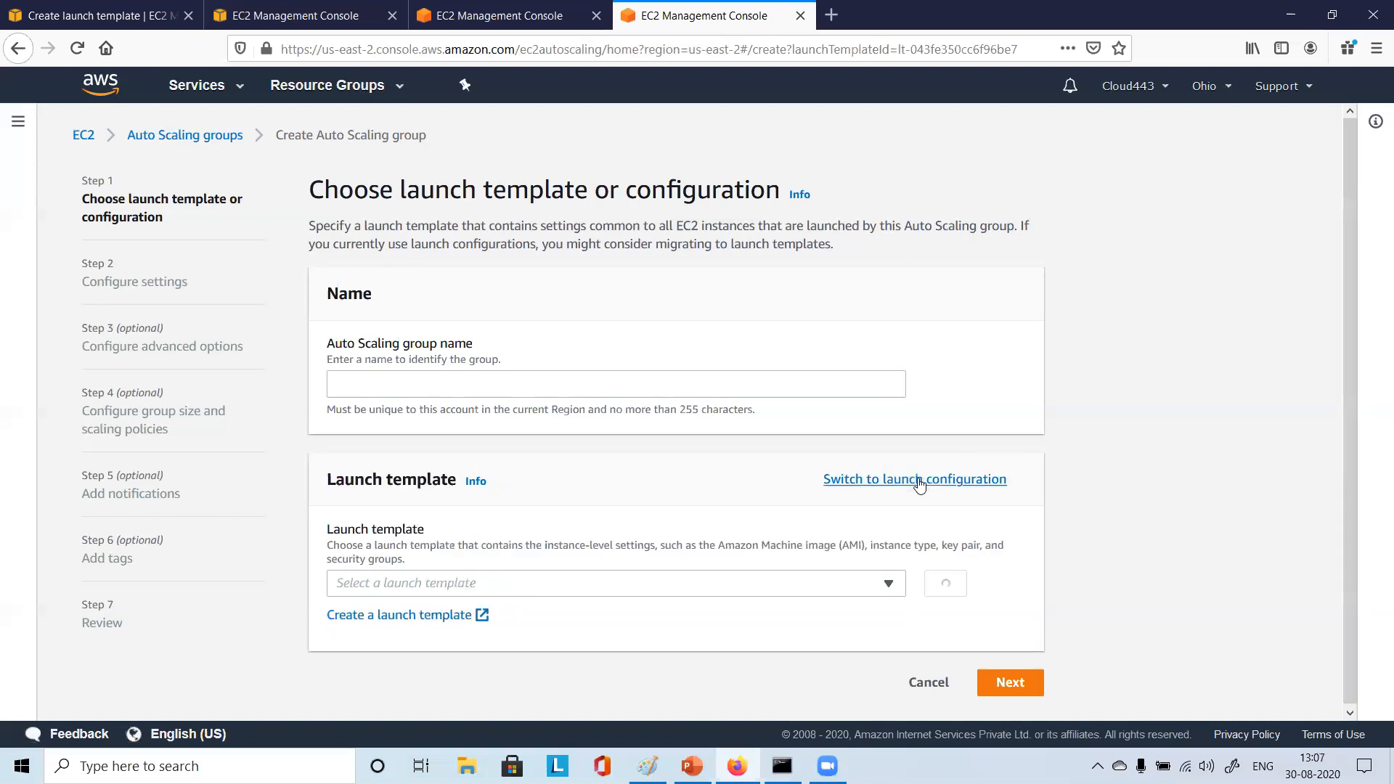
left_click_drag(347, 479, 402, 479)
scroll(915, 291, "down", 3)
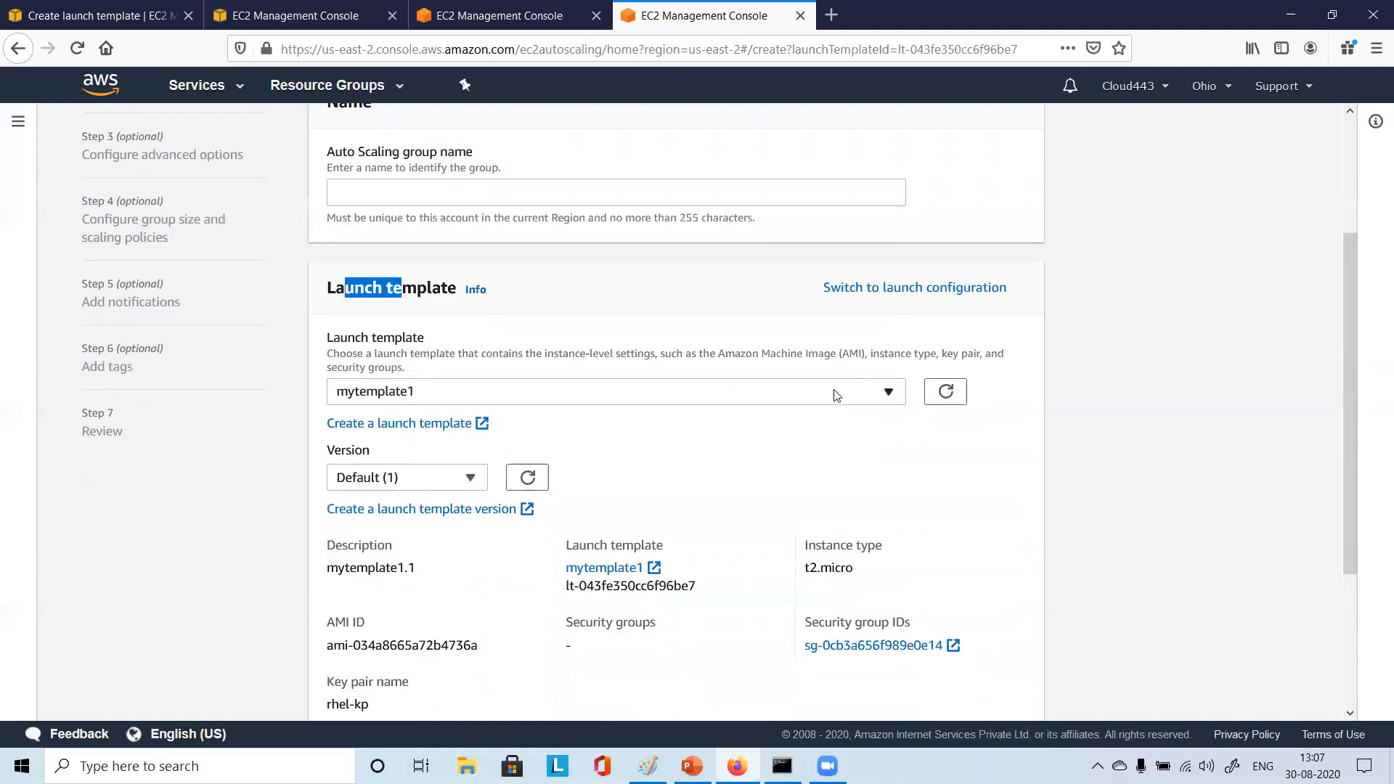
left_click(834, 396)
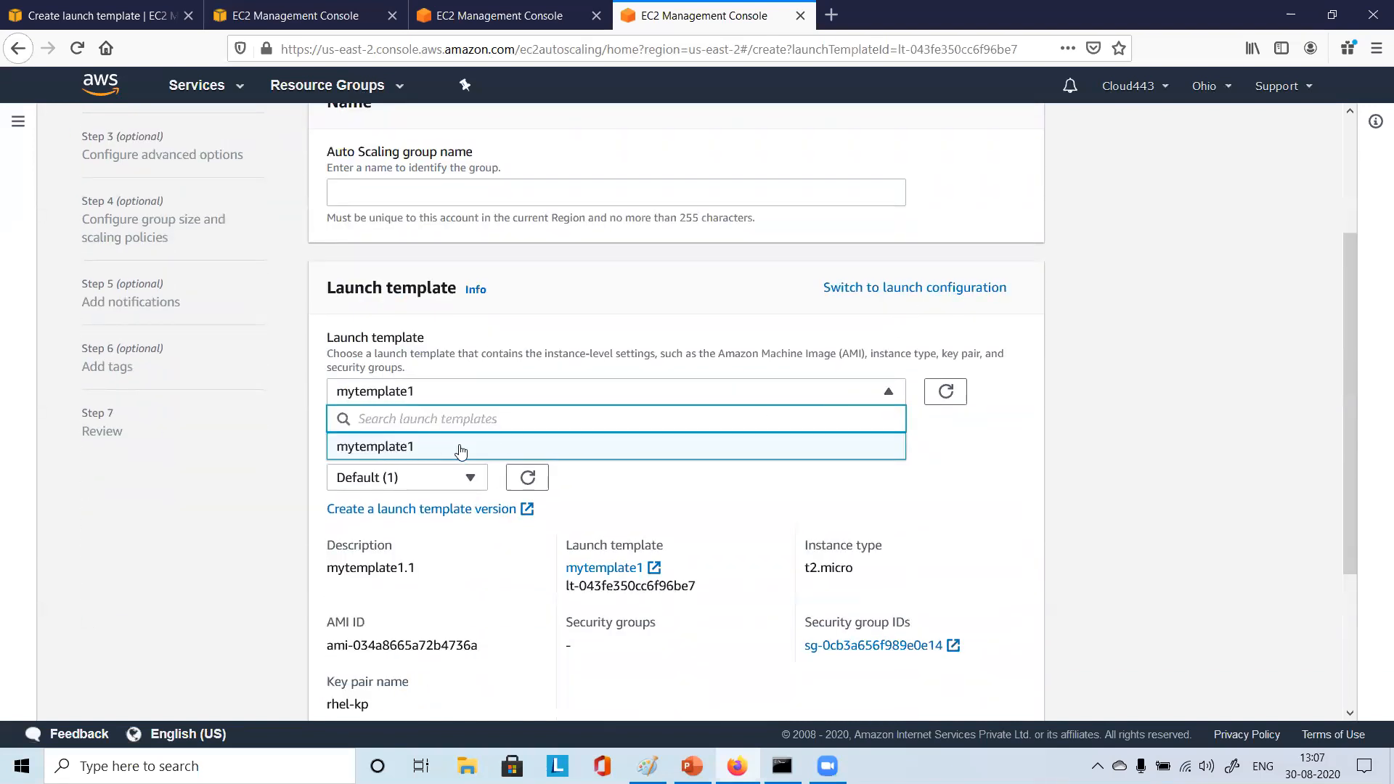
left_click(461, 448)
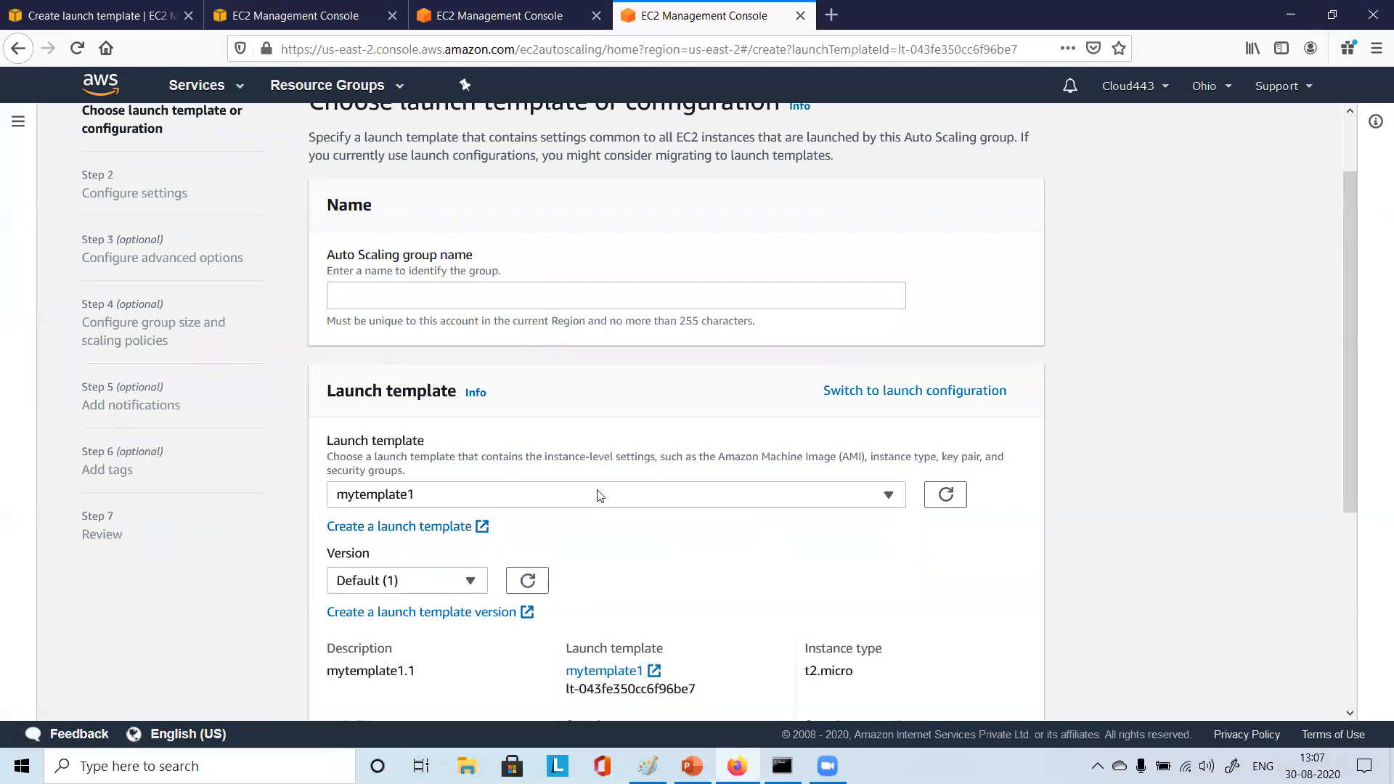
Review the open Auto Scaling group pages and return to the success page of the newly created launch template
scroll(600, 495, "up", 2)
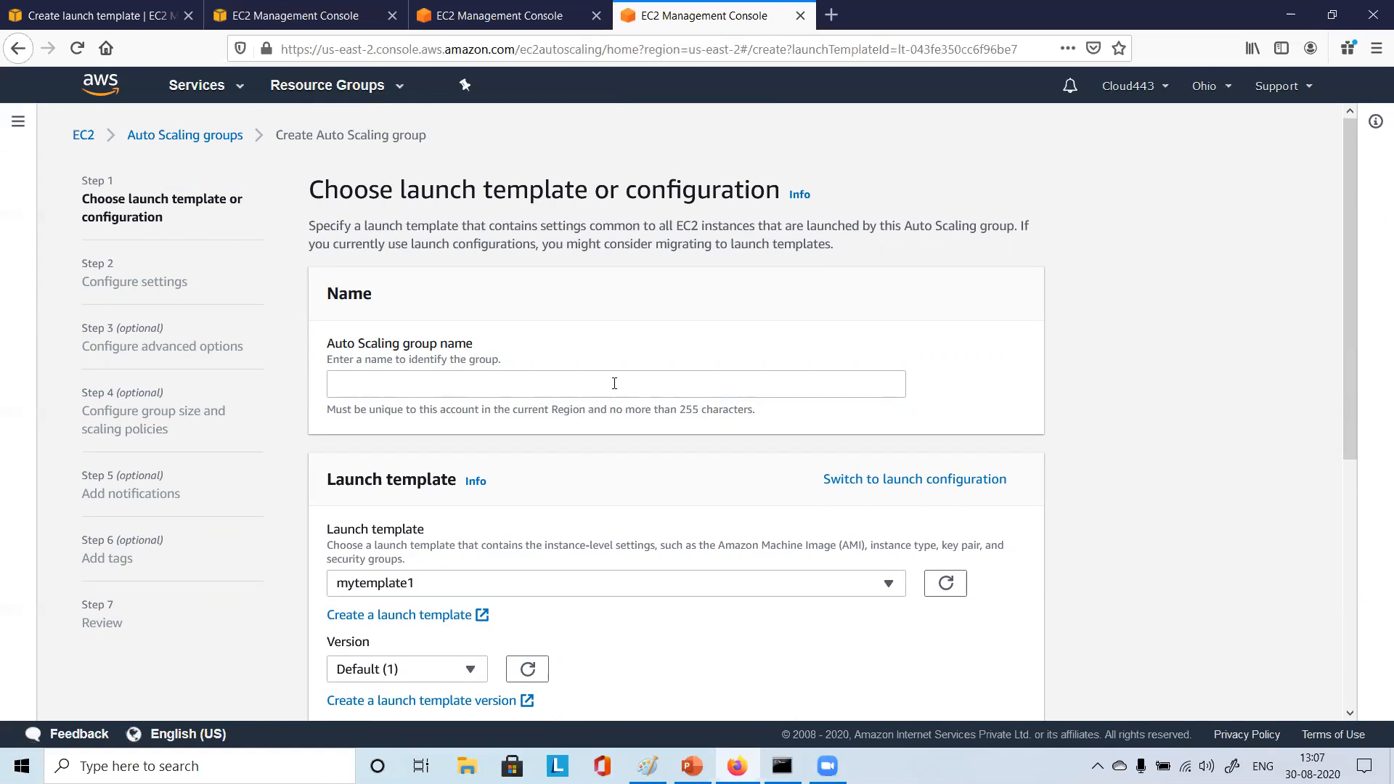
left_click(473, 6)
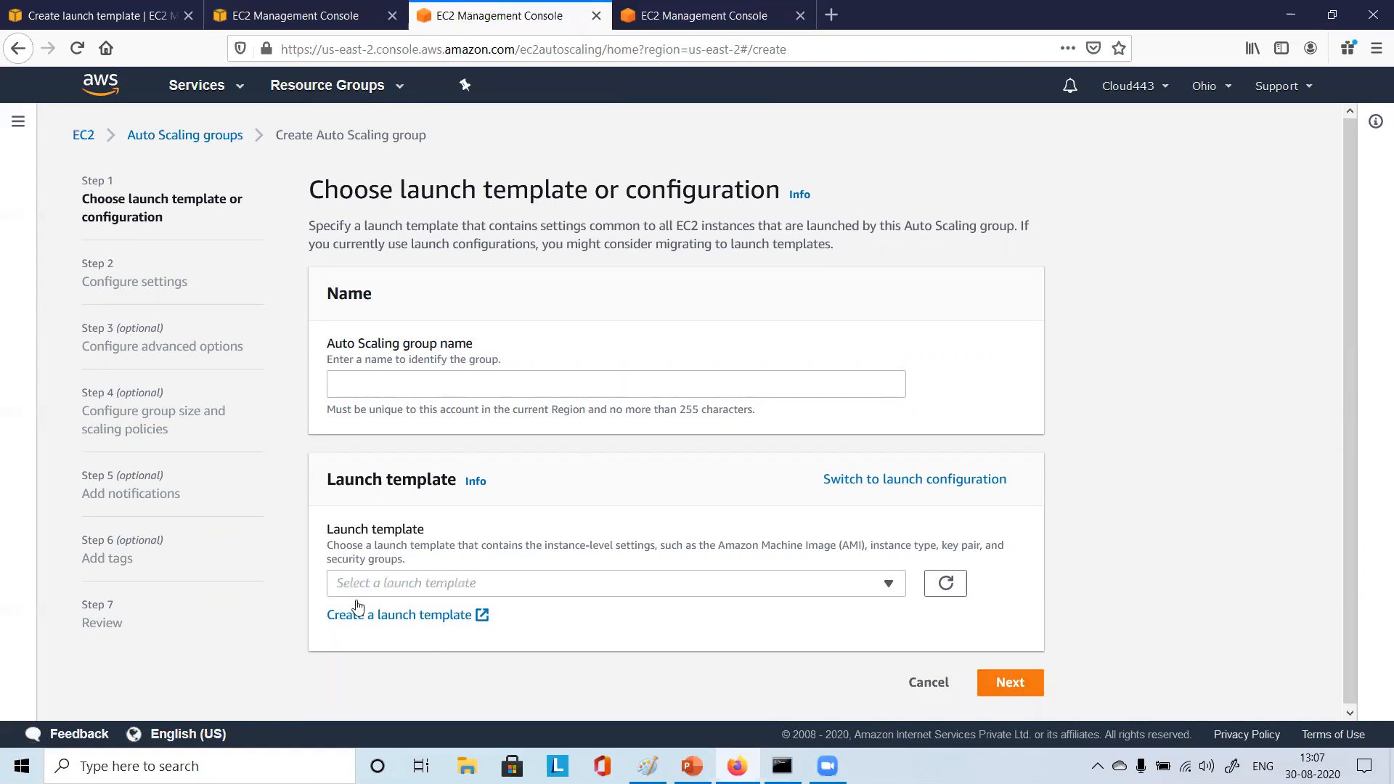
left_click(243, 16)
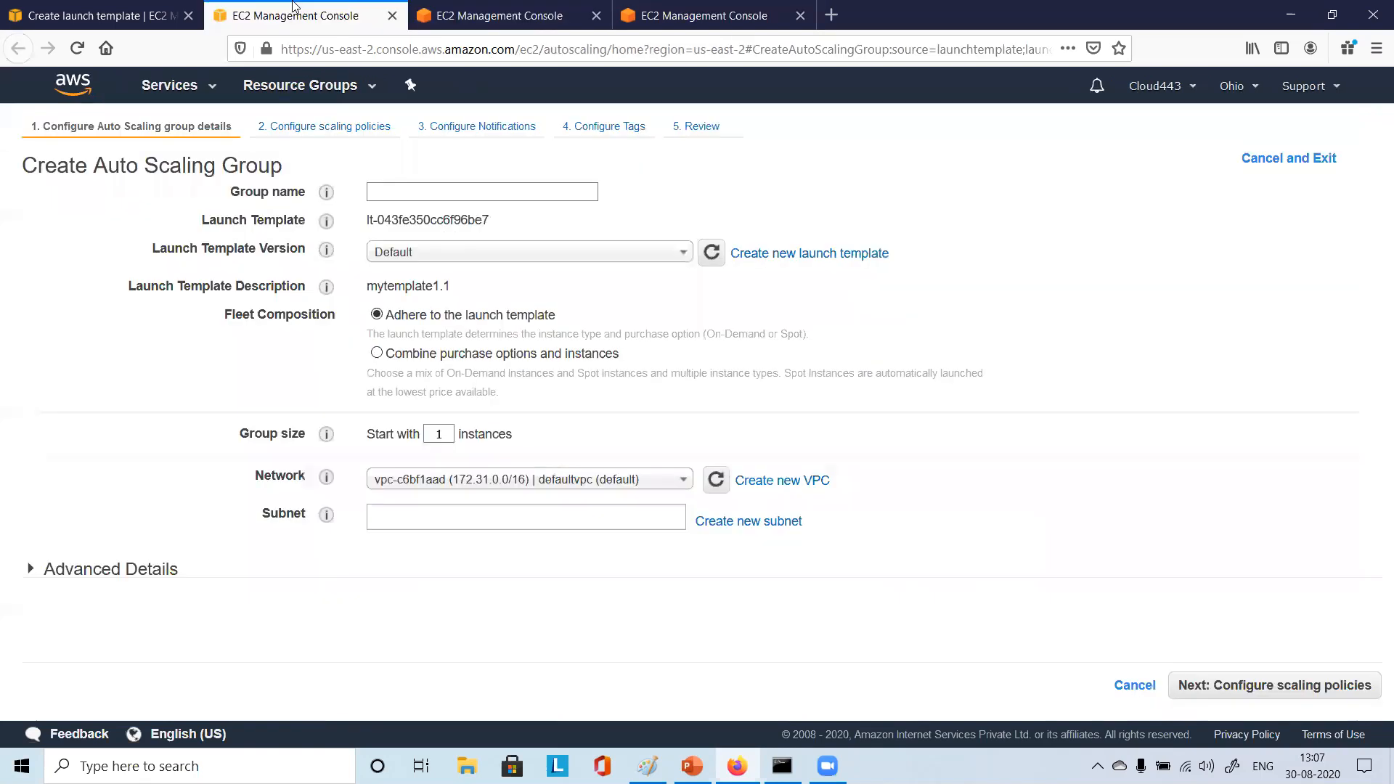
left_click(105, 7)
scroll(301, 589, "down", 3)
scroll(305, 509, "up", 3)
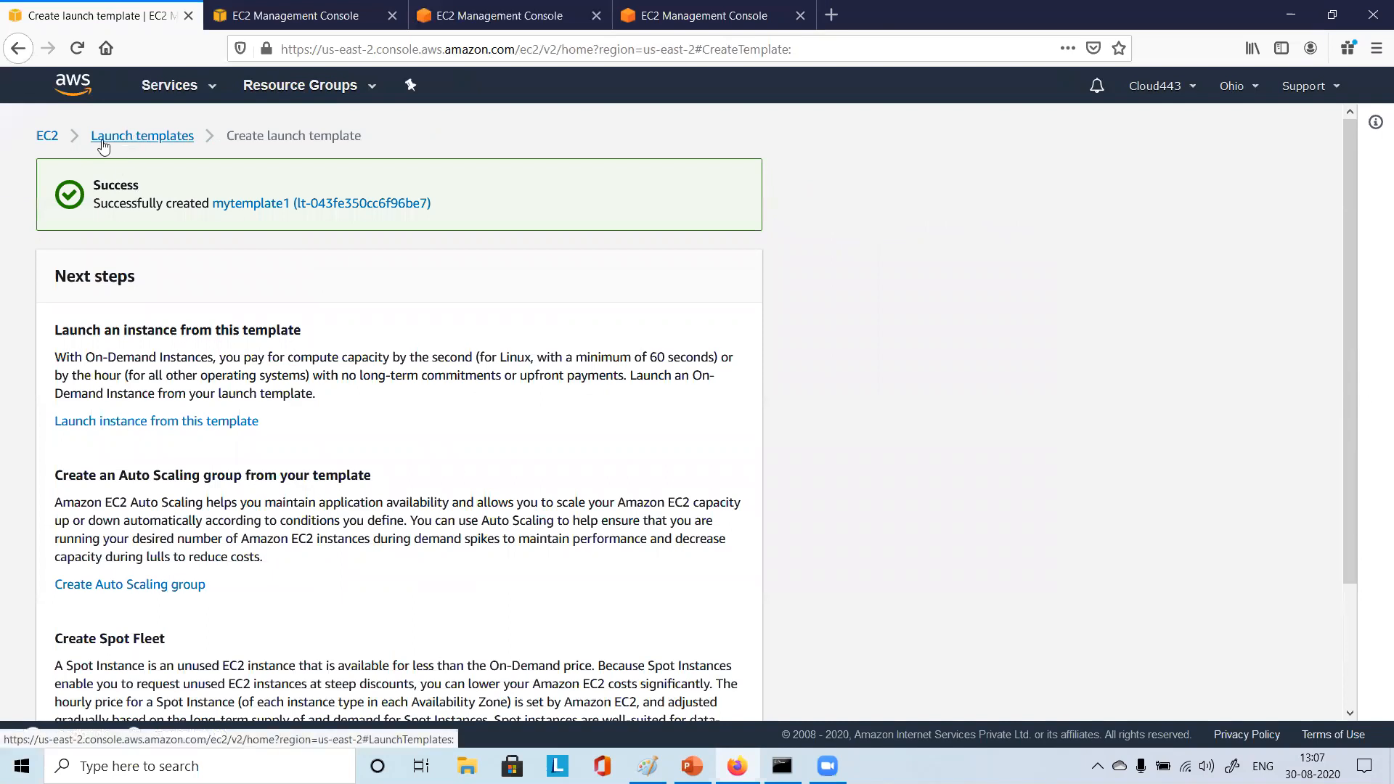
Go through the EC2 dashboard to the launch configurations list and open the form for creating a launch configuration
left_click(45, 138)
scroll(114, 613, "down", 5)
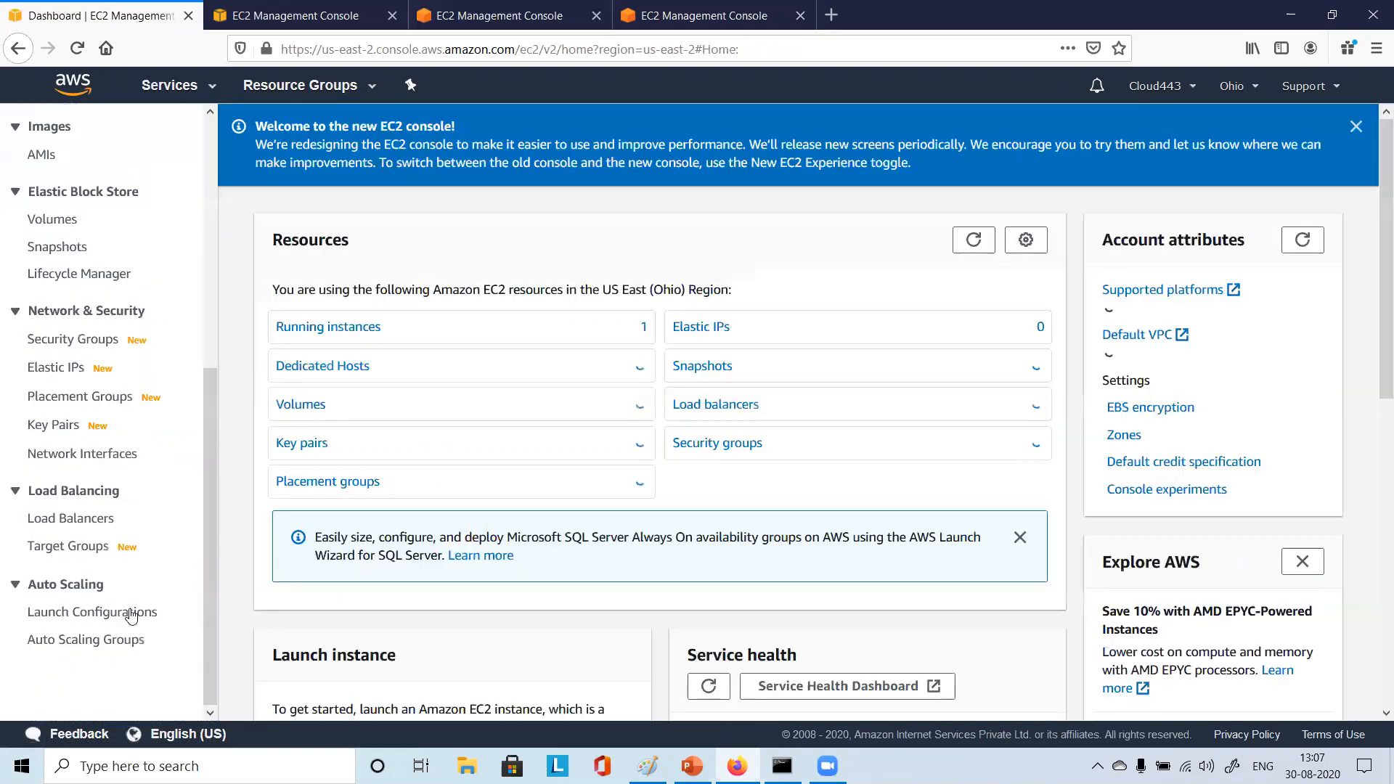
left_click(95, 616)
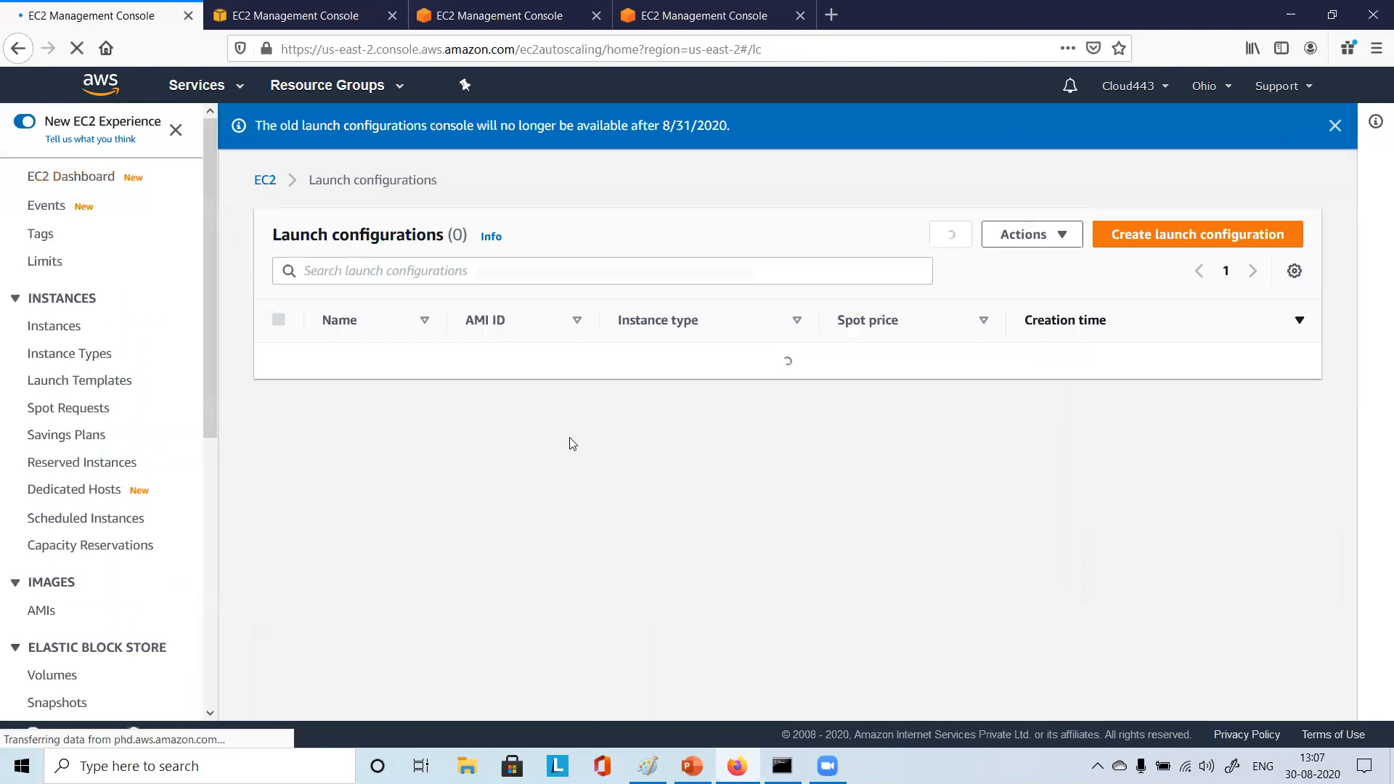
left_click(1155, 242)
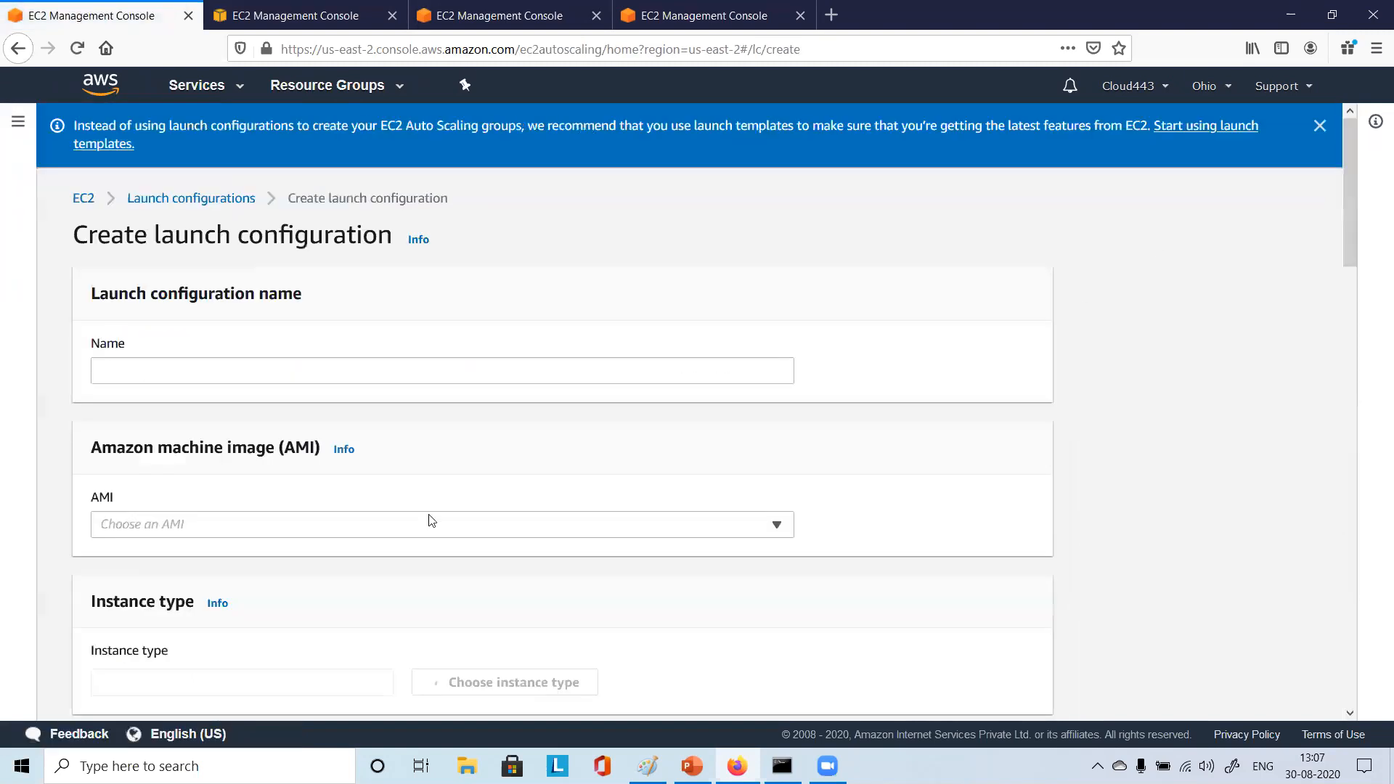
Examine the launch configuration form from name, AMI and instance type through storage, security groups and key pair
scroll(357, 559, "down", 4)
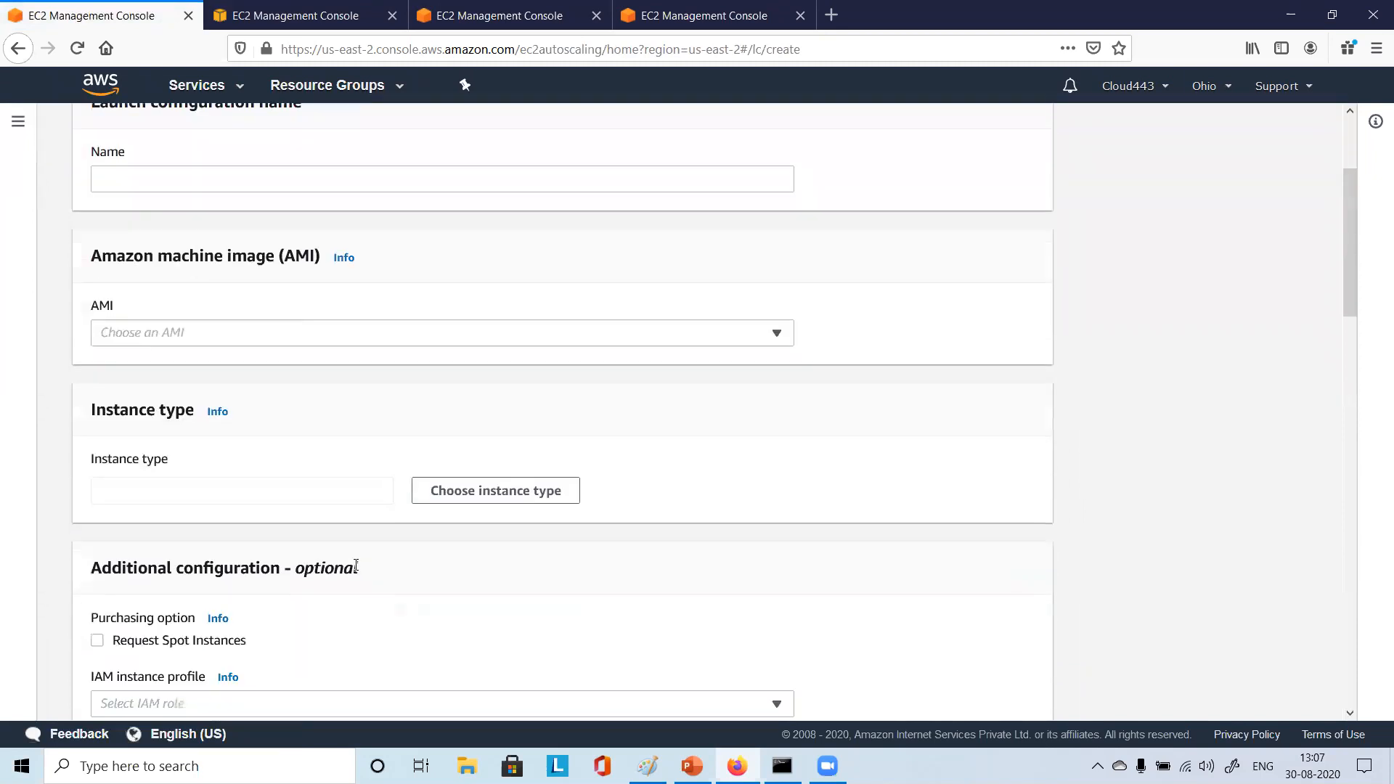
scroll(357, 522, "down", 3)
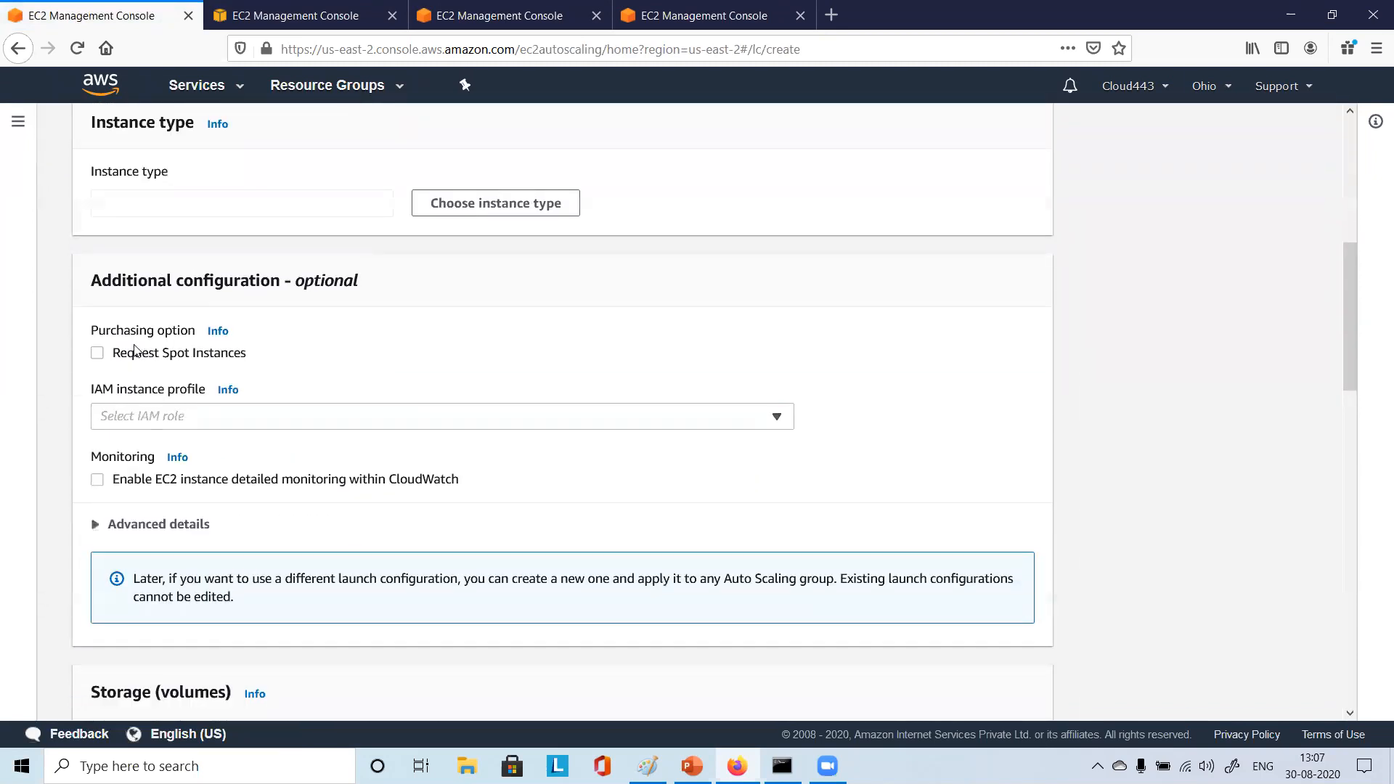
scroll(228, 435, "down", 2)
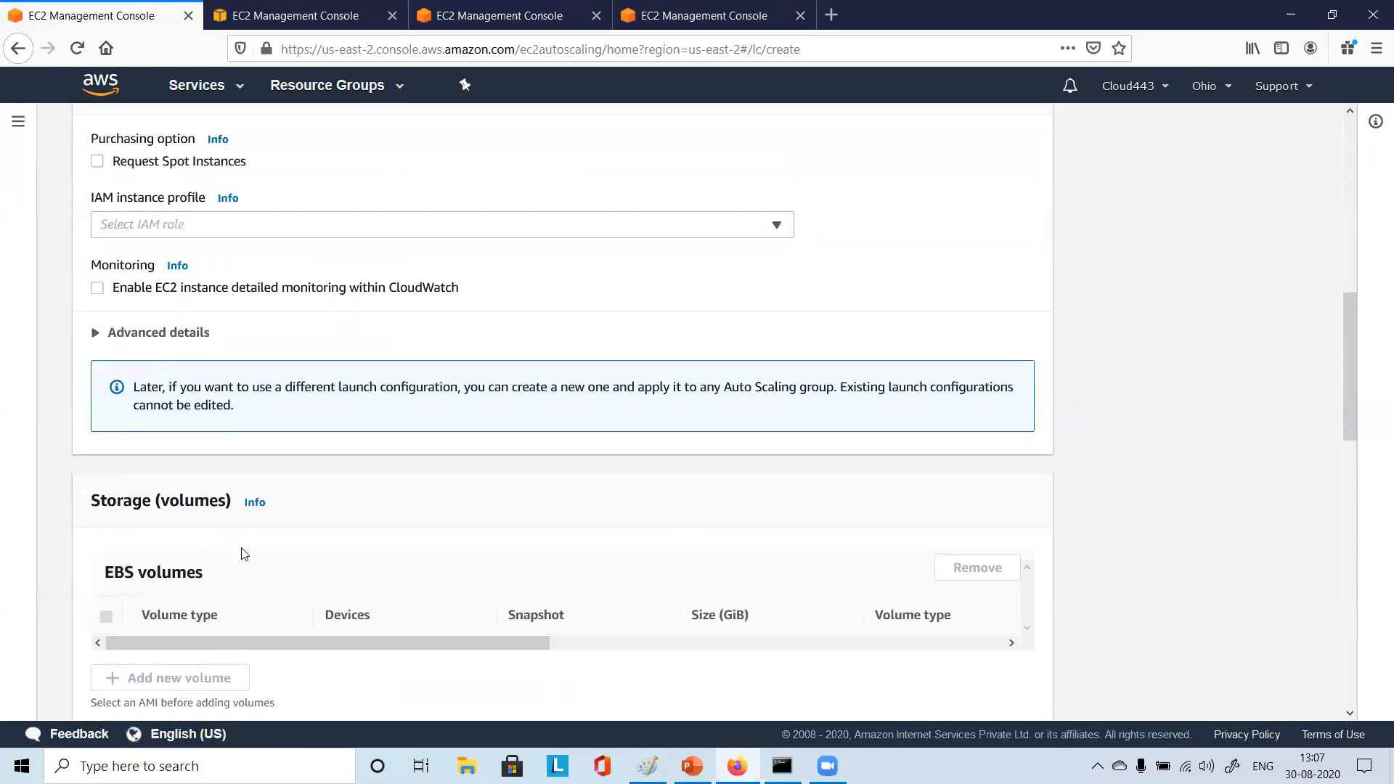
scroll(239, 554, "down", 2)
scroll(408, 557, "down", 4)
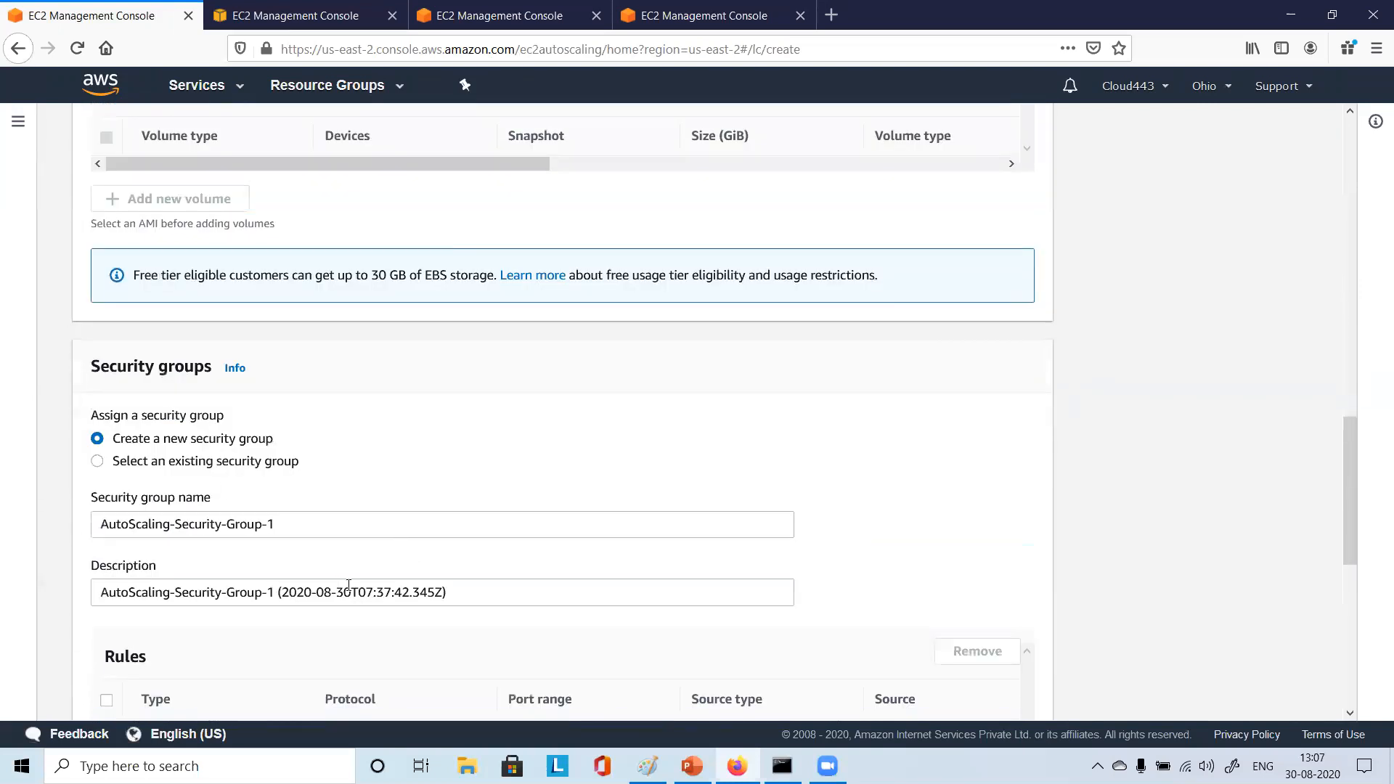
scroll(348, 586, "down", 3)
scroll(463, 629, "down", 5)
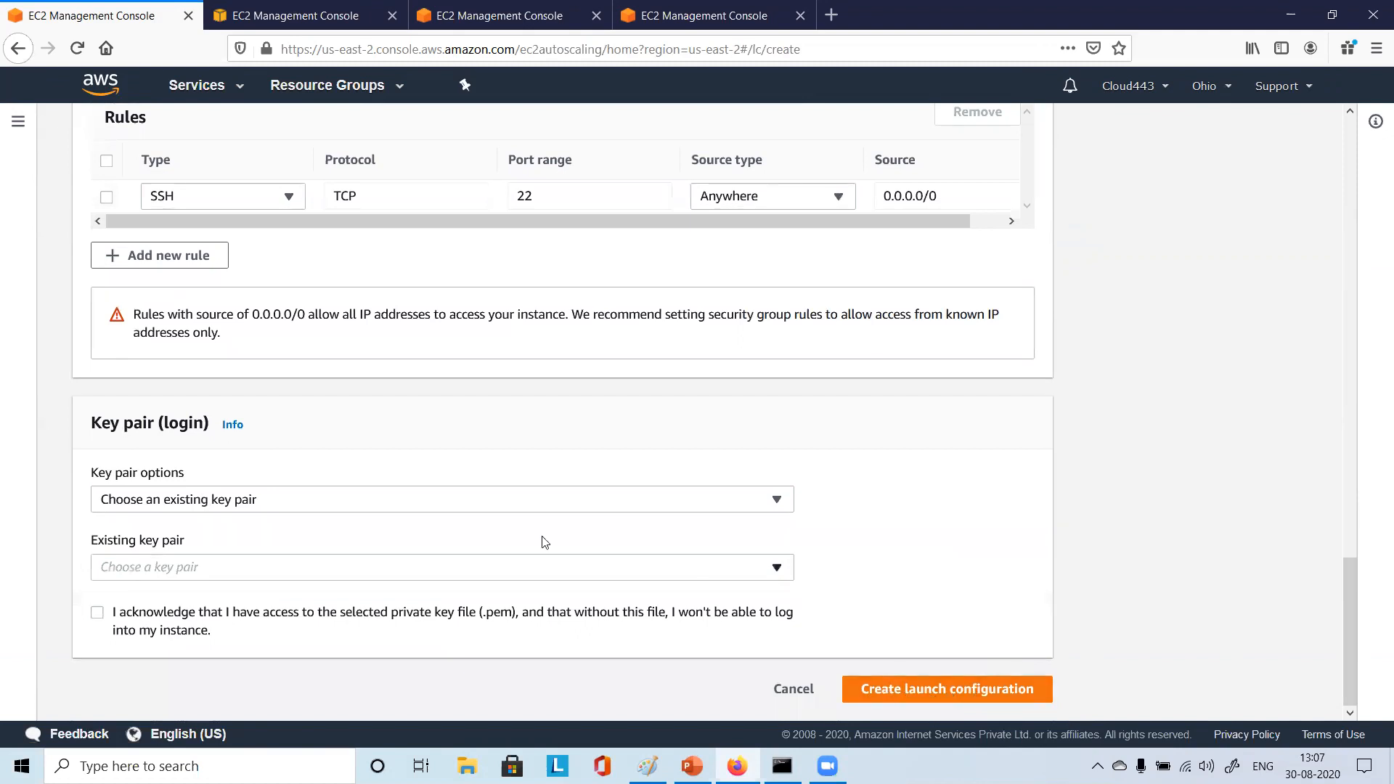
scroll(541, 537, "up", 20)
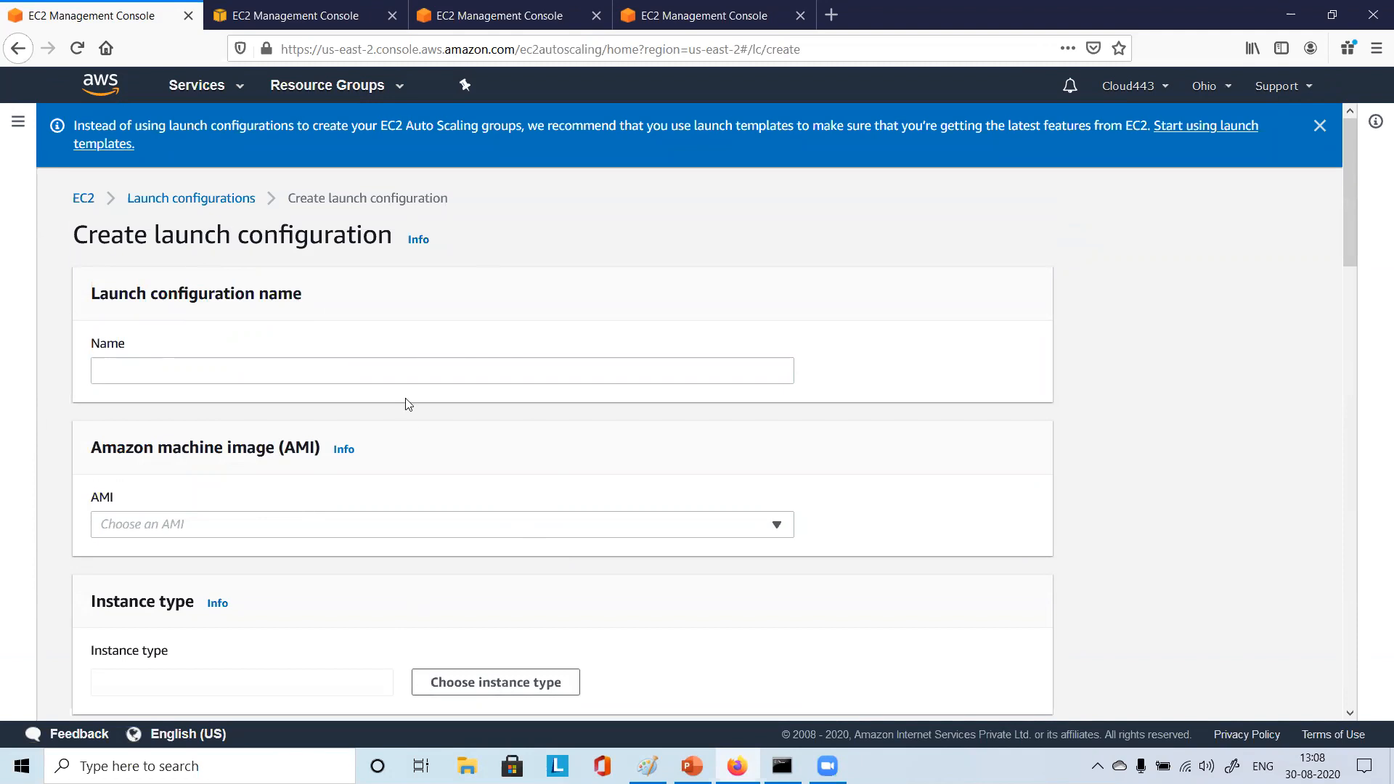
Compare the two newer Auto Scaling group wizards, with and without mytemplate1, and return to the older group form
left_click(280, 15)
left_click(501, 7)
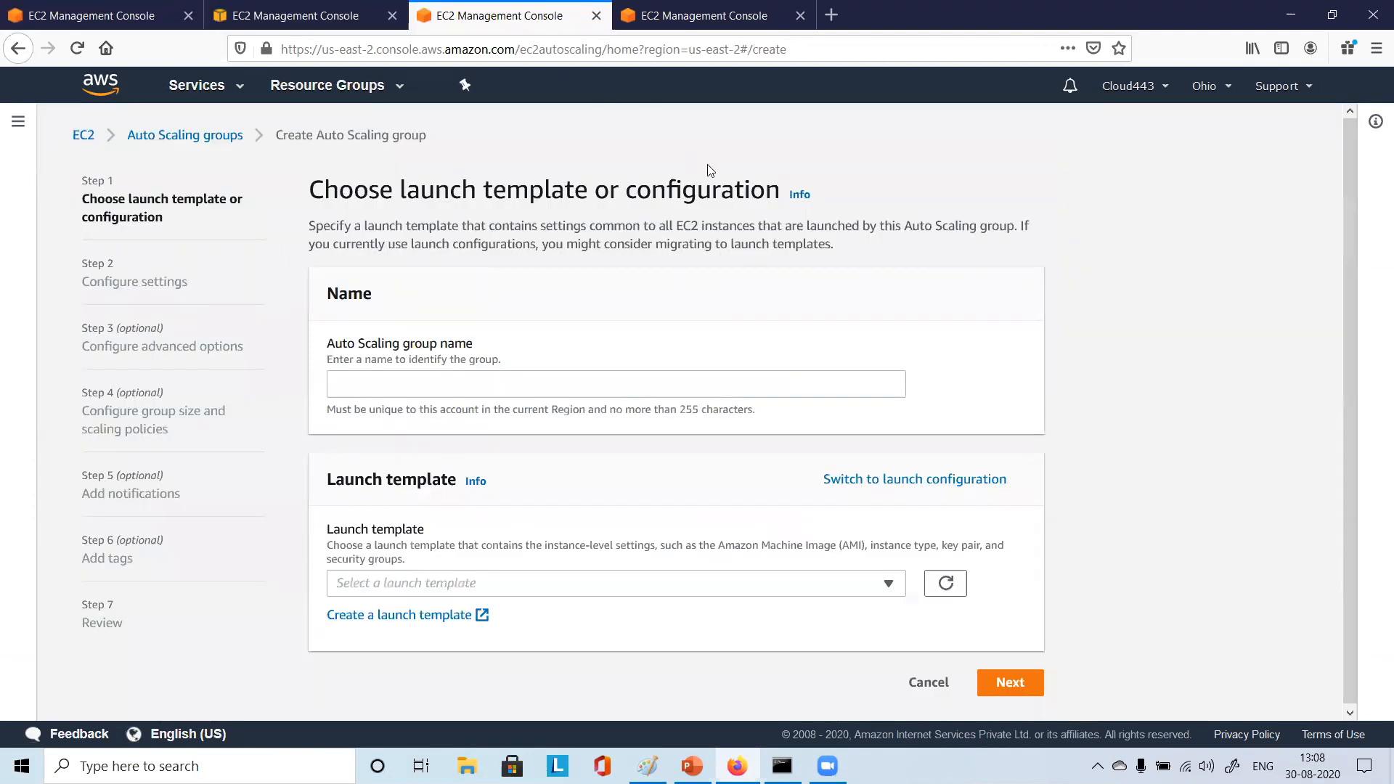
left_click(713, 7)
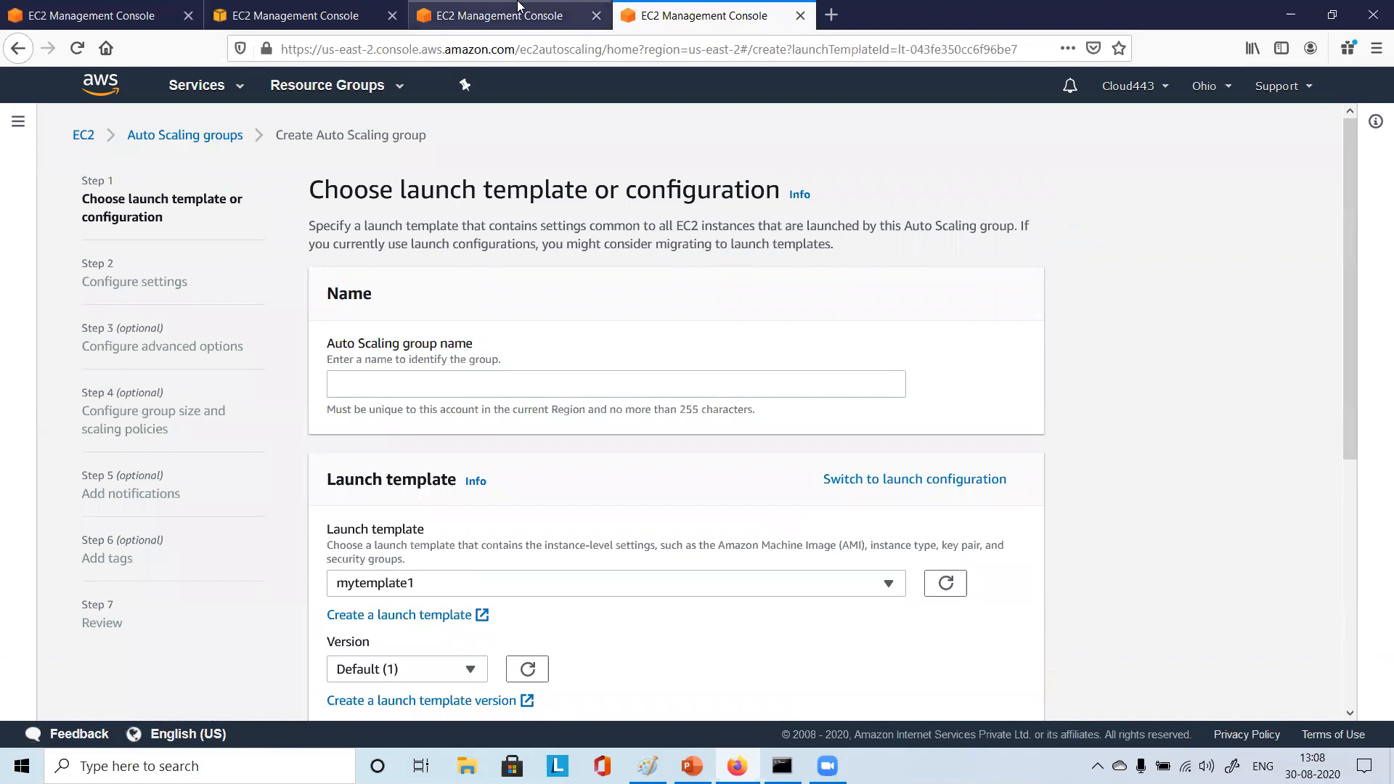
left_click(534, 16)
left_click(296, 14)
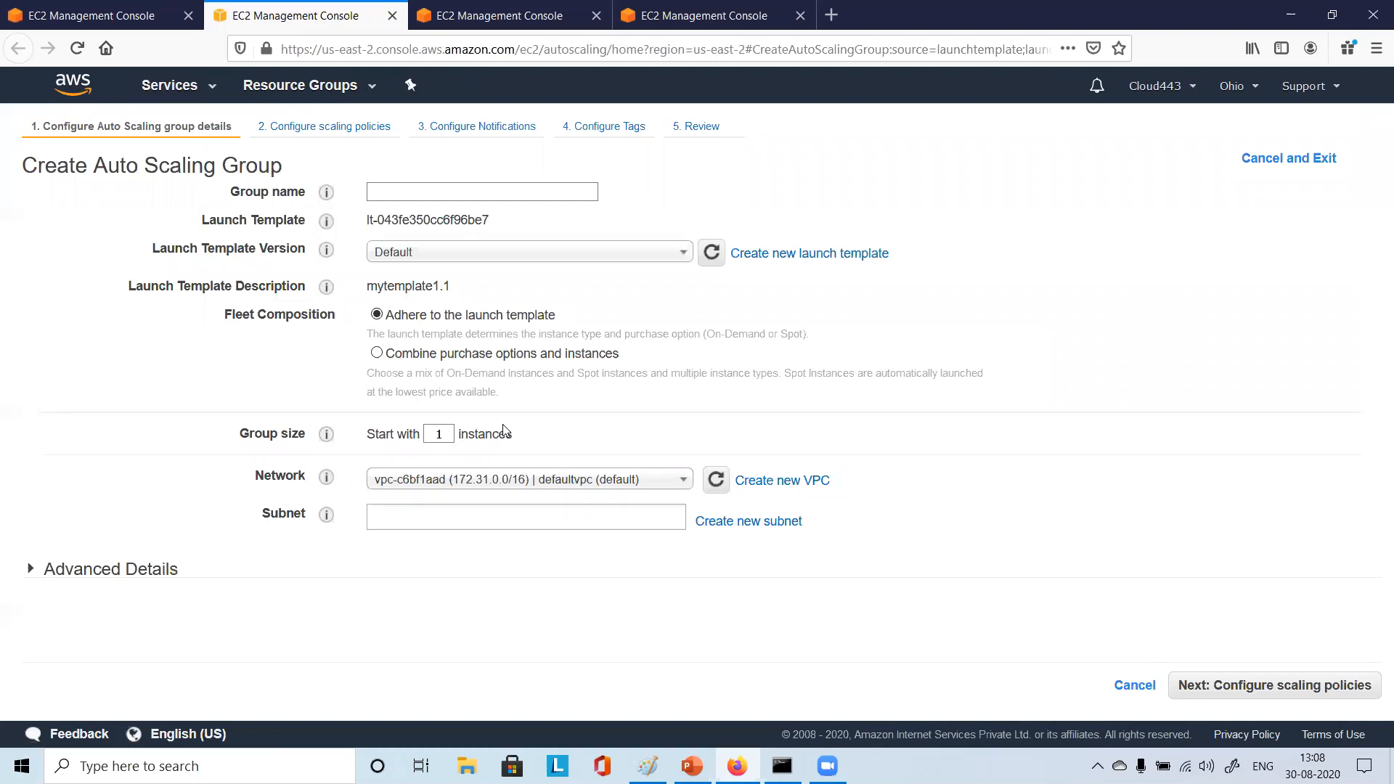
Close both newer Auto Scaling group wizards and place the cursor in the older form's group name field
left_click(400, 189)
left_click(441, 190)
left_click(508, 15)
left_click(597, 16)
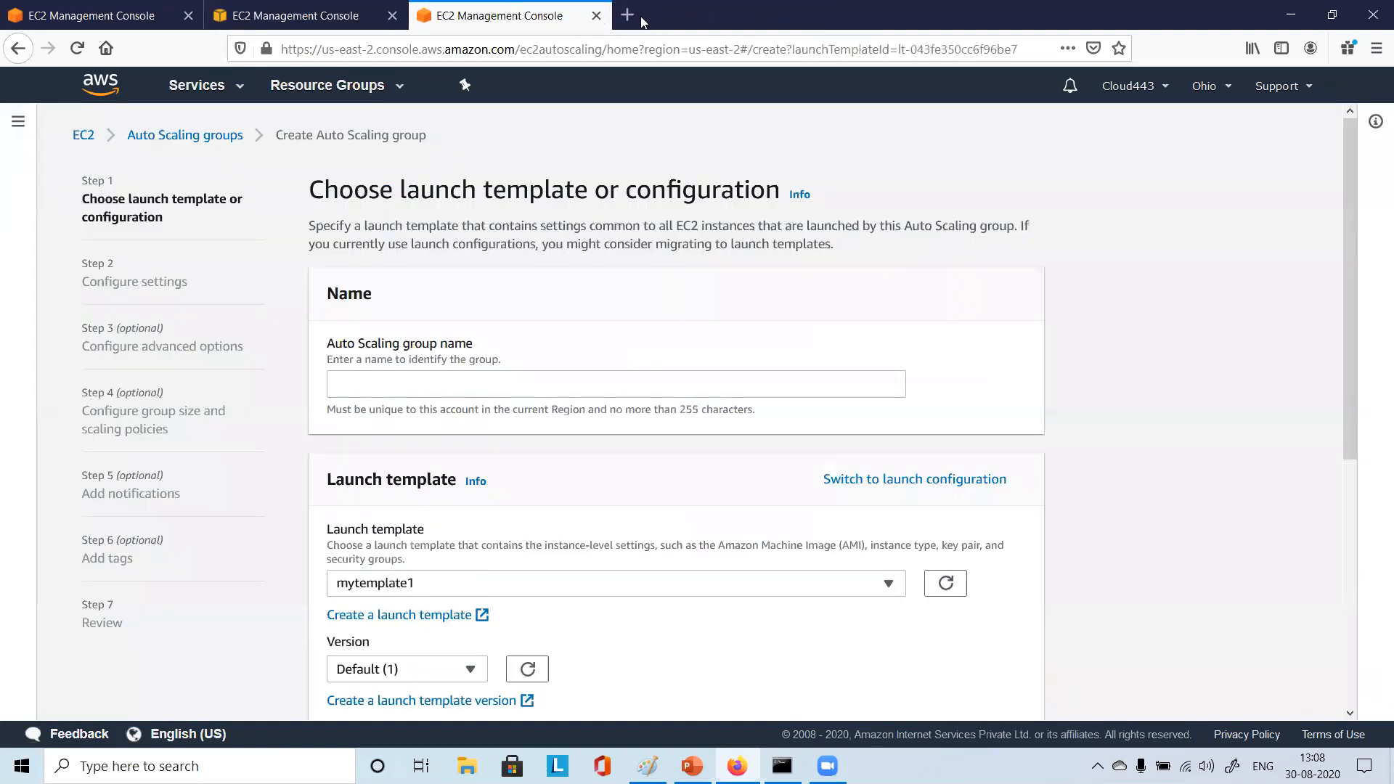
left_click(596, 15)
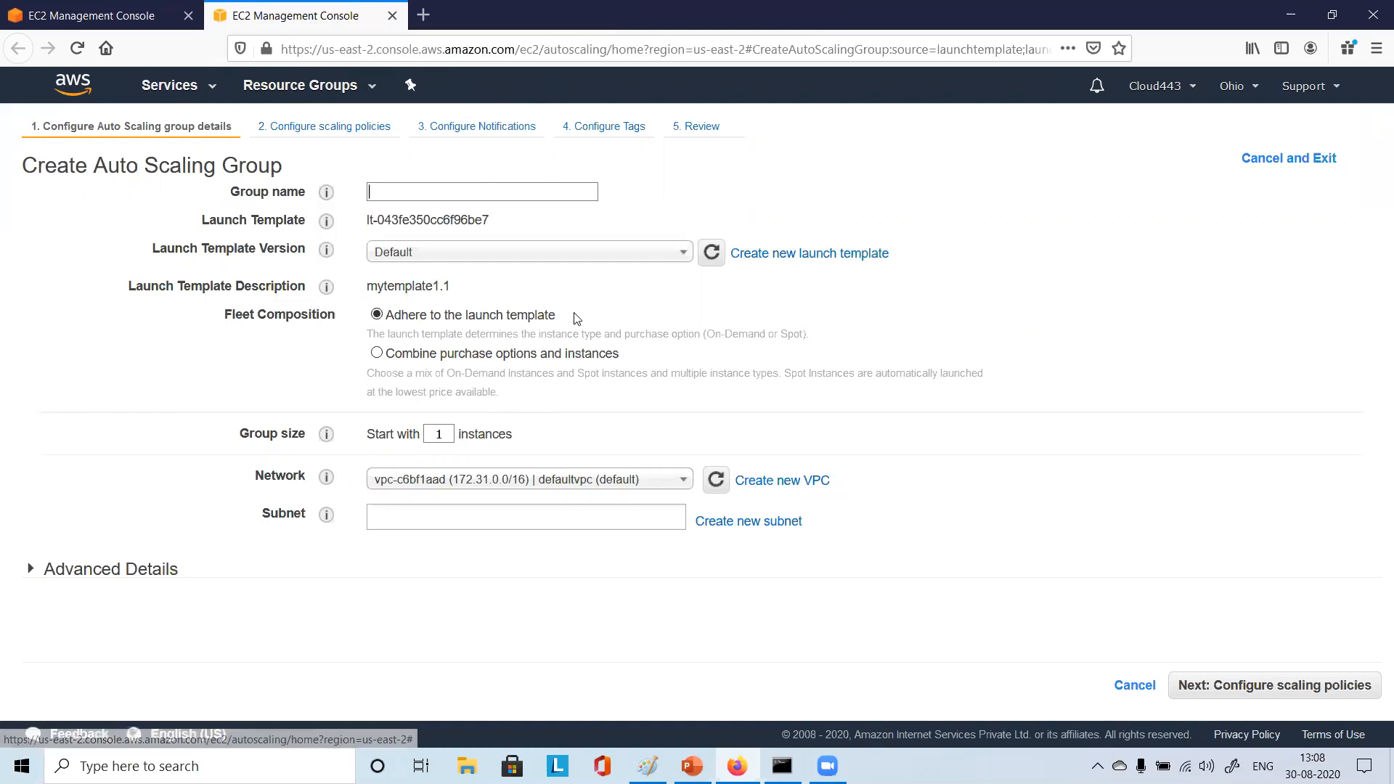
left_click(398, 189)
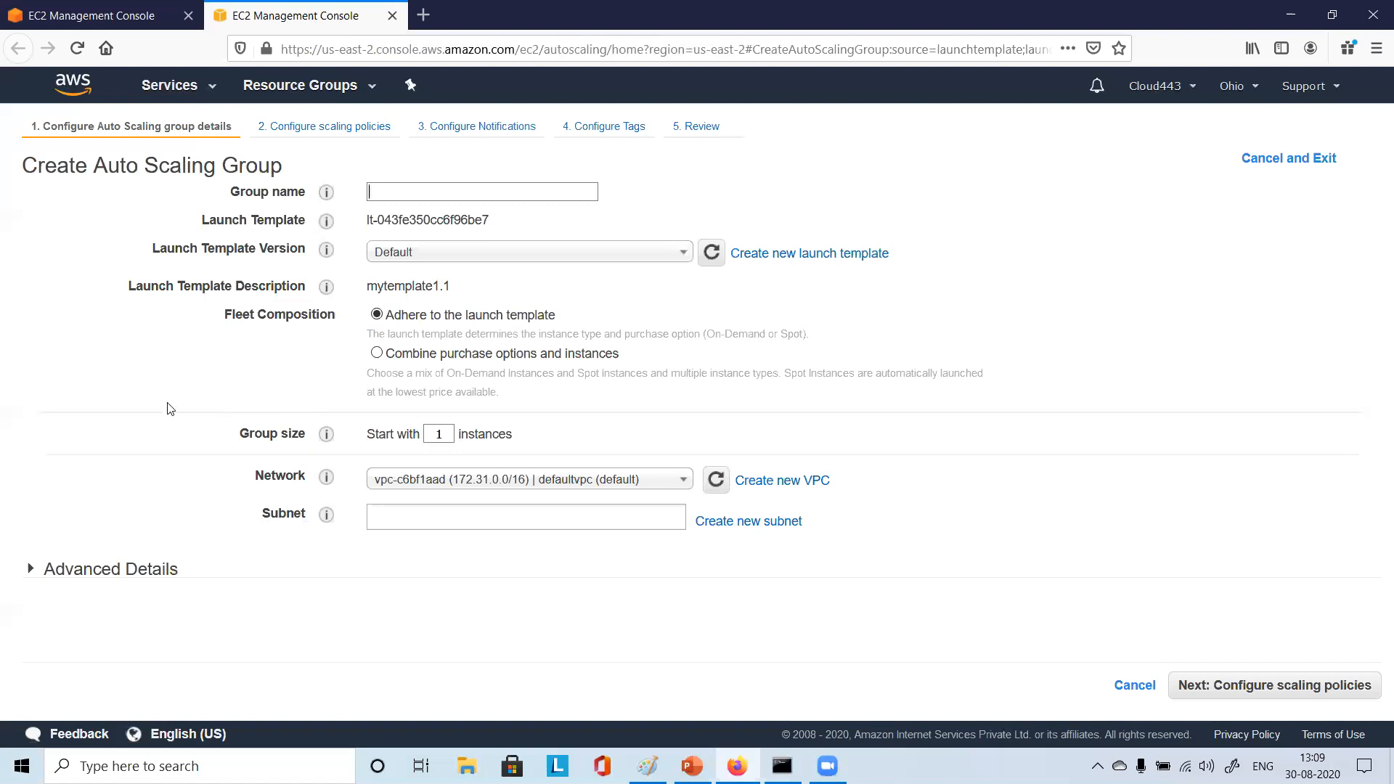
Compare the launch configuration form with the older Auto Scaling group form, ending on the launch configuration form
left_click(114, 8)
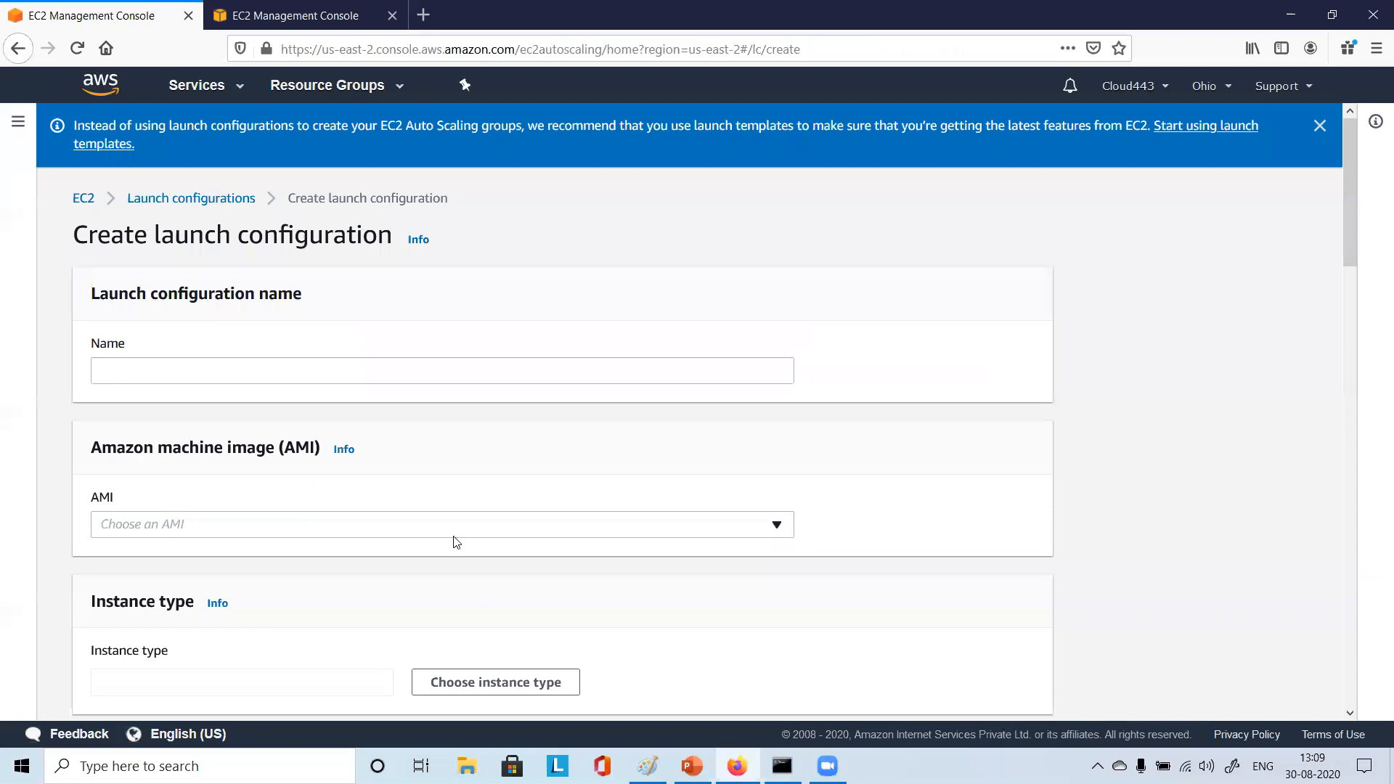
left_click(252, 7)
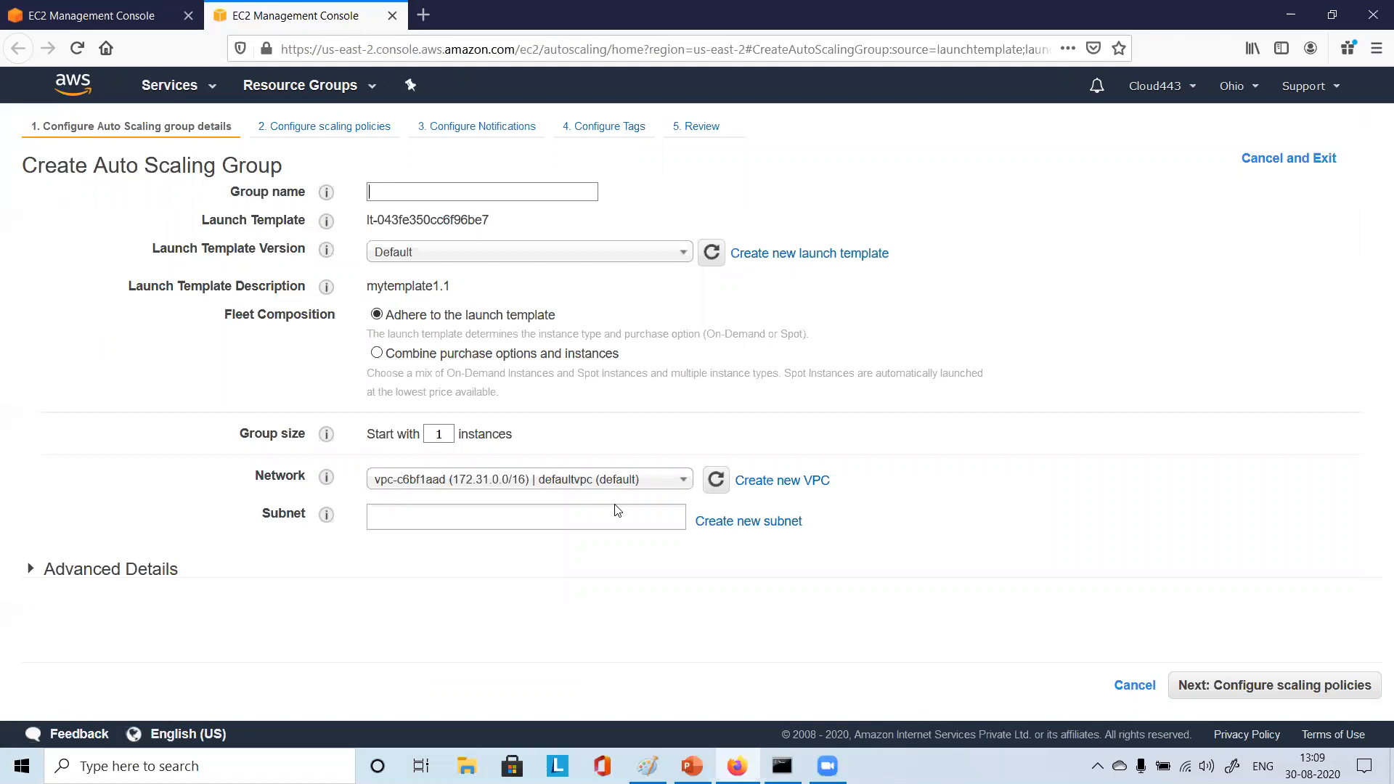
left_click(167, 15)
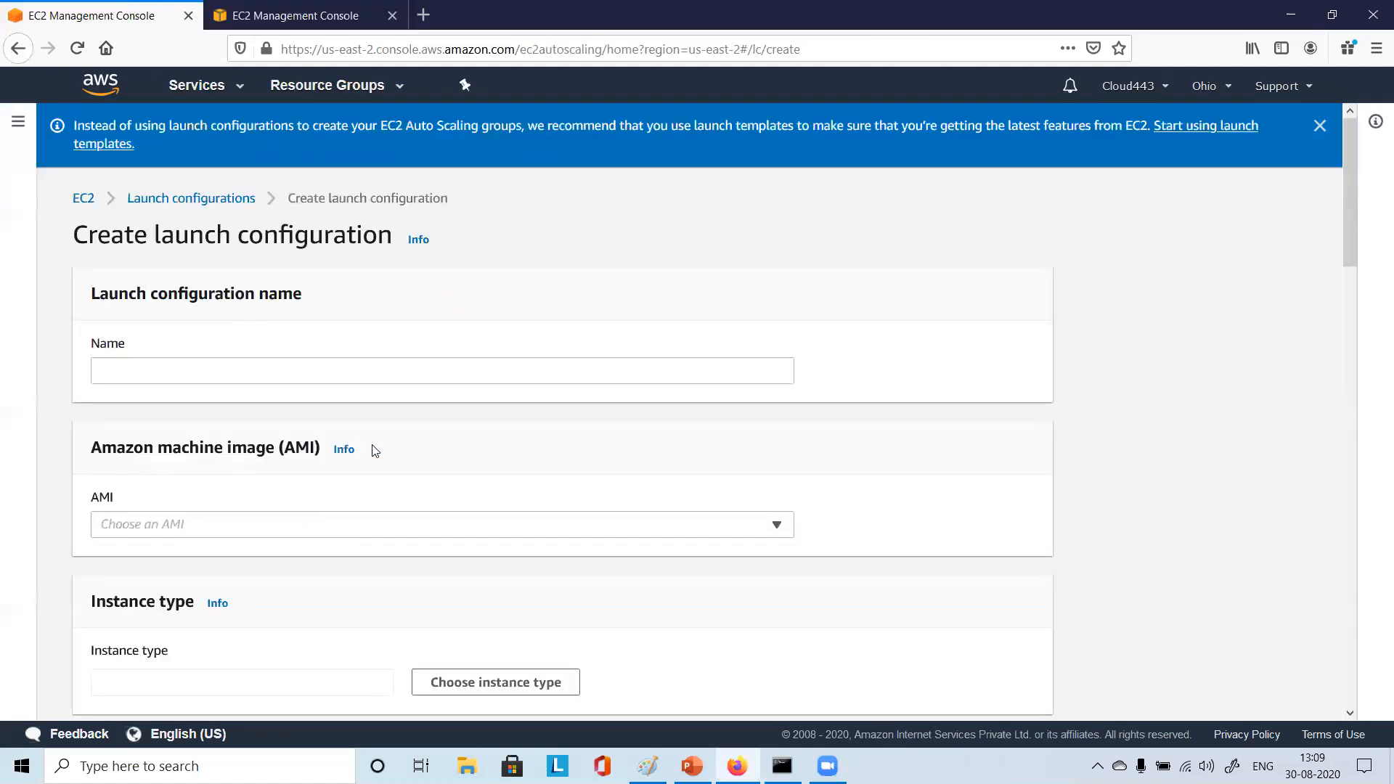
left_click(101, 82)
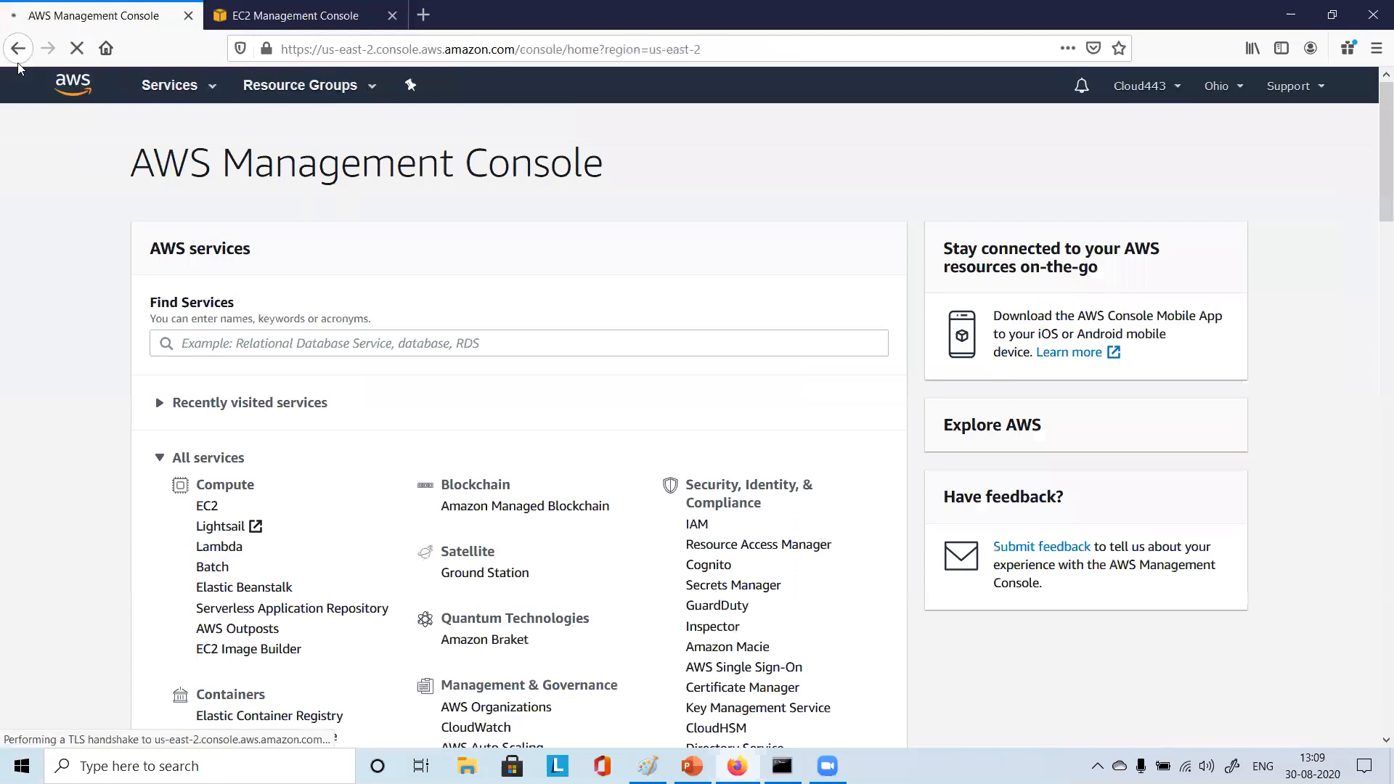
left_click(18, 50)
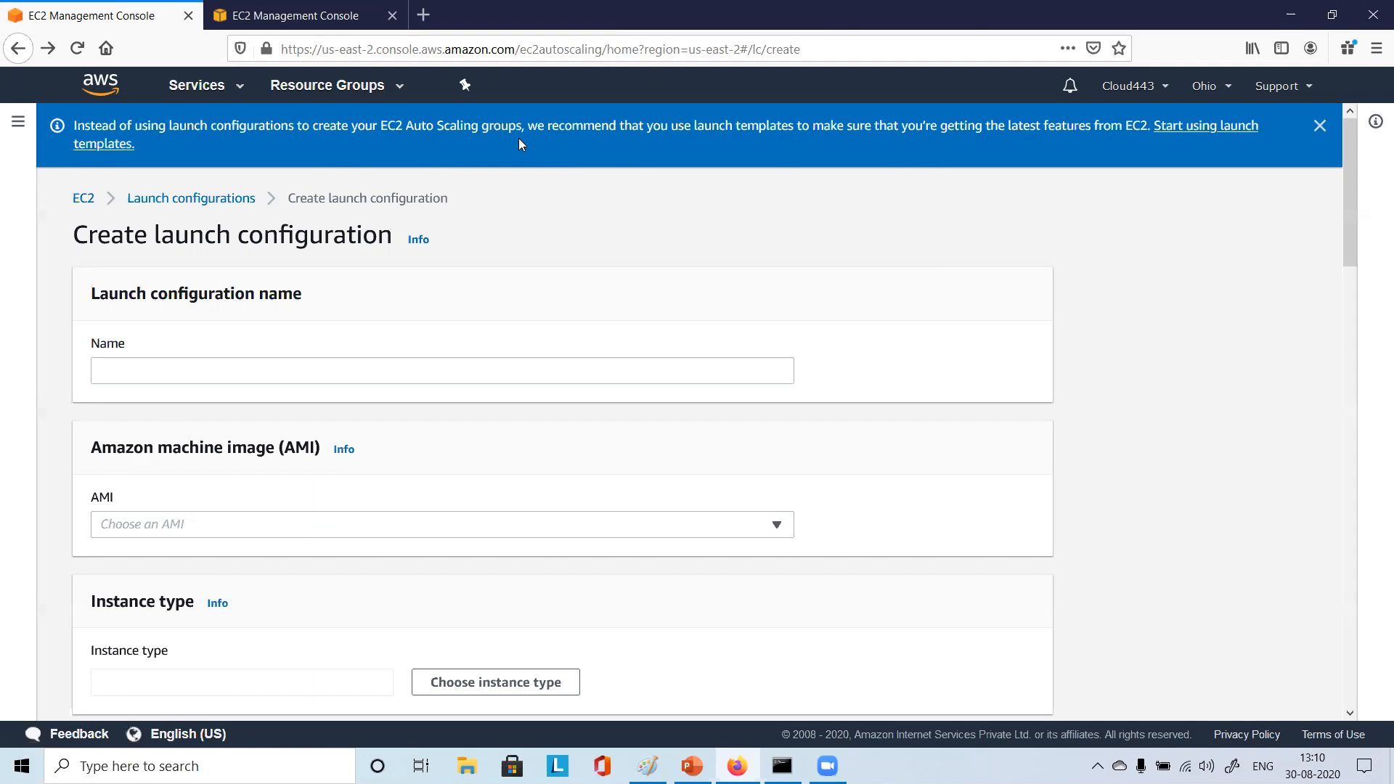
Read the banner recommending launch templates, check the launch templates list it links to, and close that list
mouse_move(667, 126)
left_mouse_down()
mouse_move(1149, 127)
mouse_move(668, 124)
left_mouse_up()
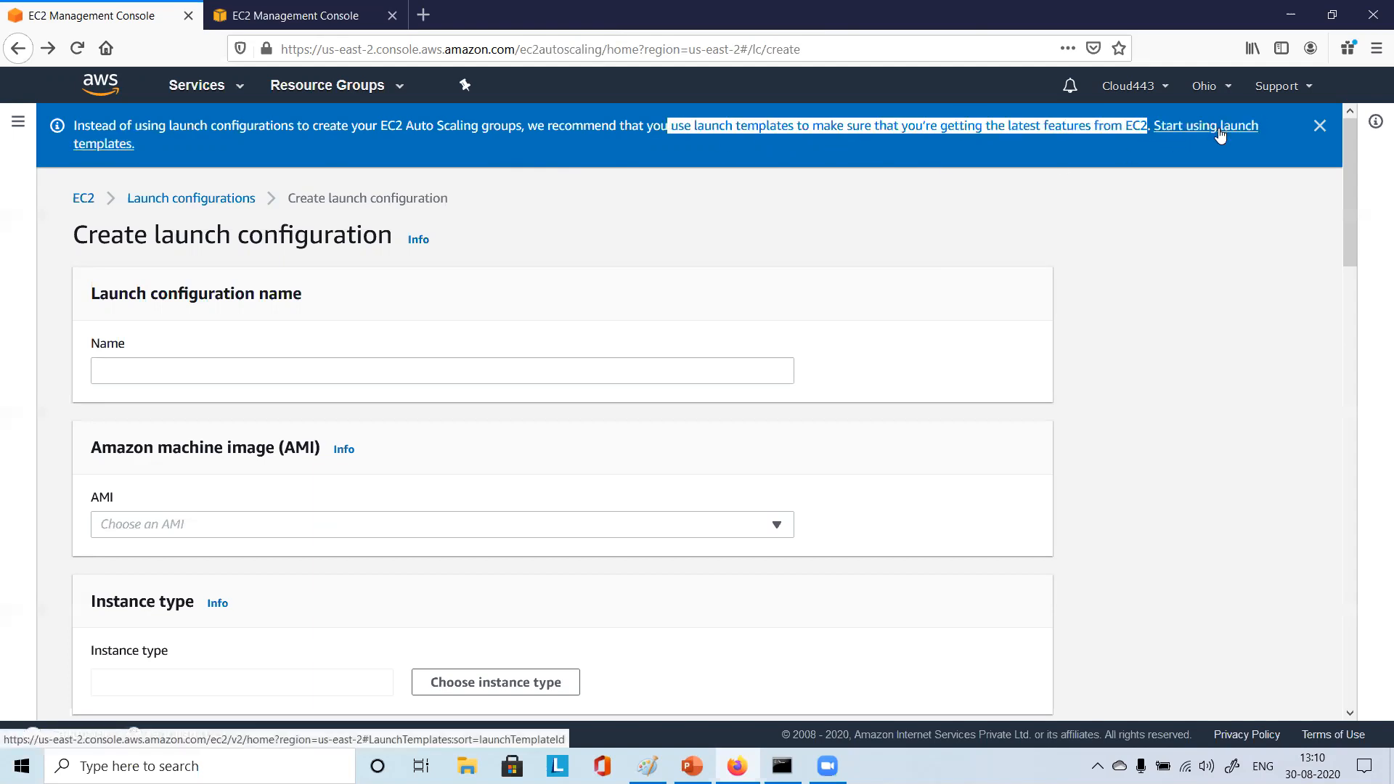
left_click(899, 153)
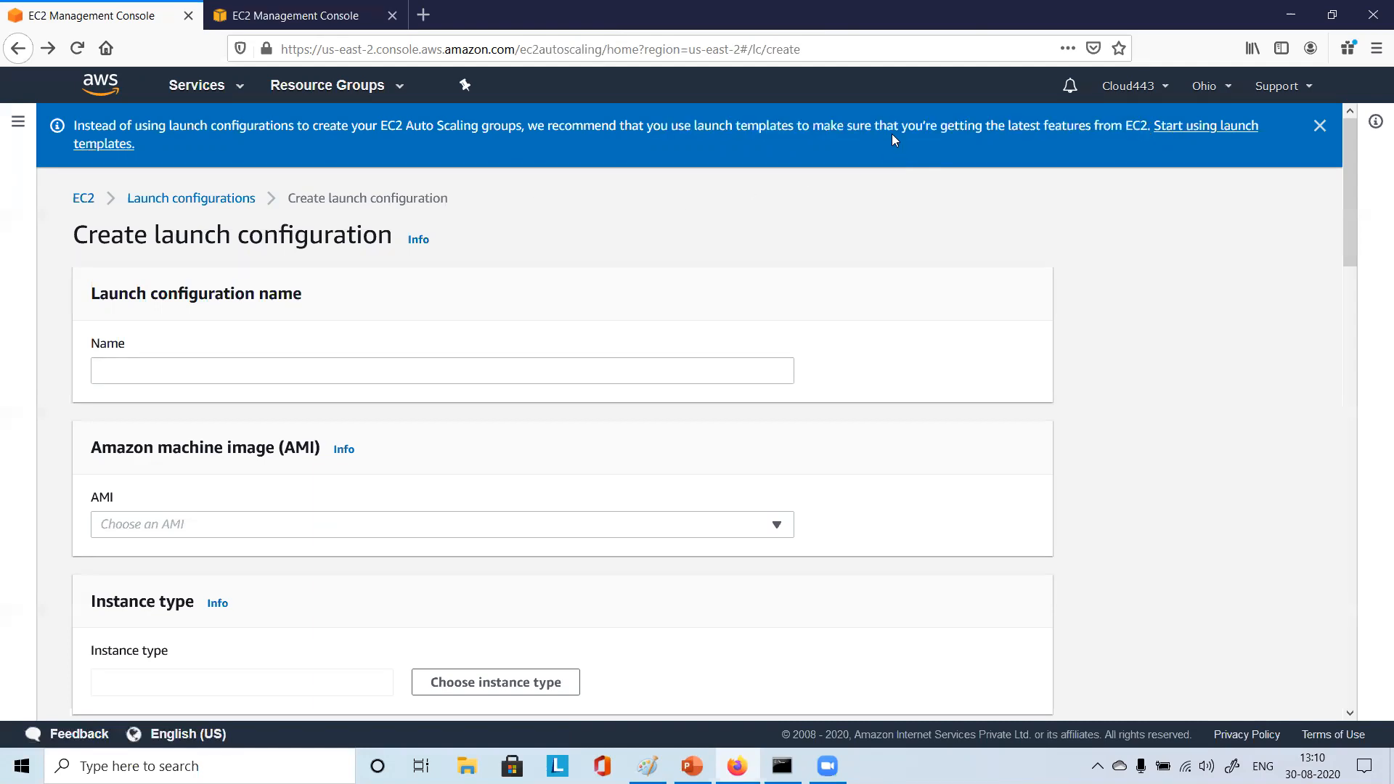
left_click(1225, 127)
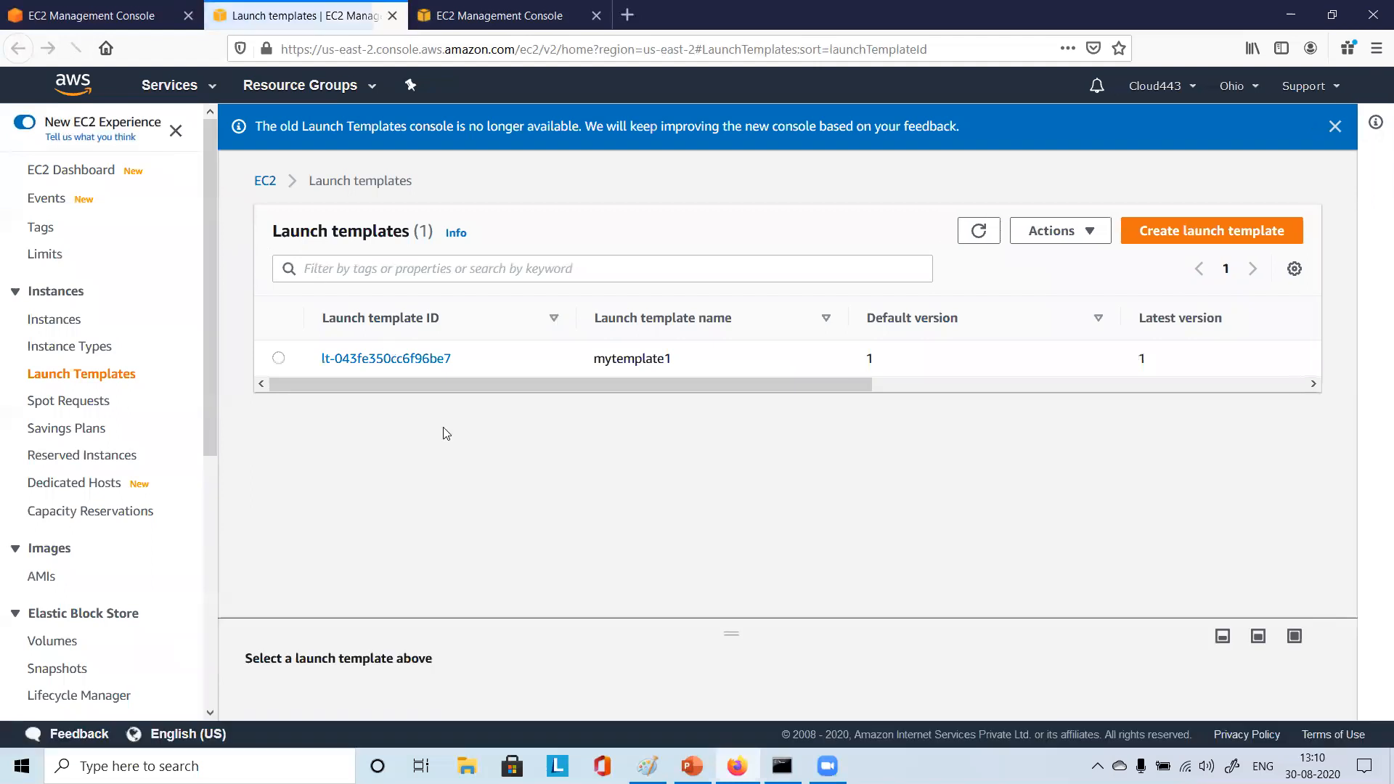
left_click(392, 15)
Return to the AWS console home and open the launch templates list in the EC2 service
left_click(99, 87)
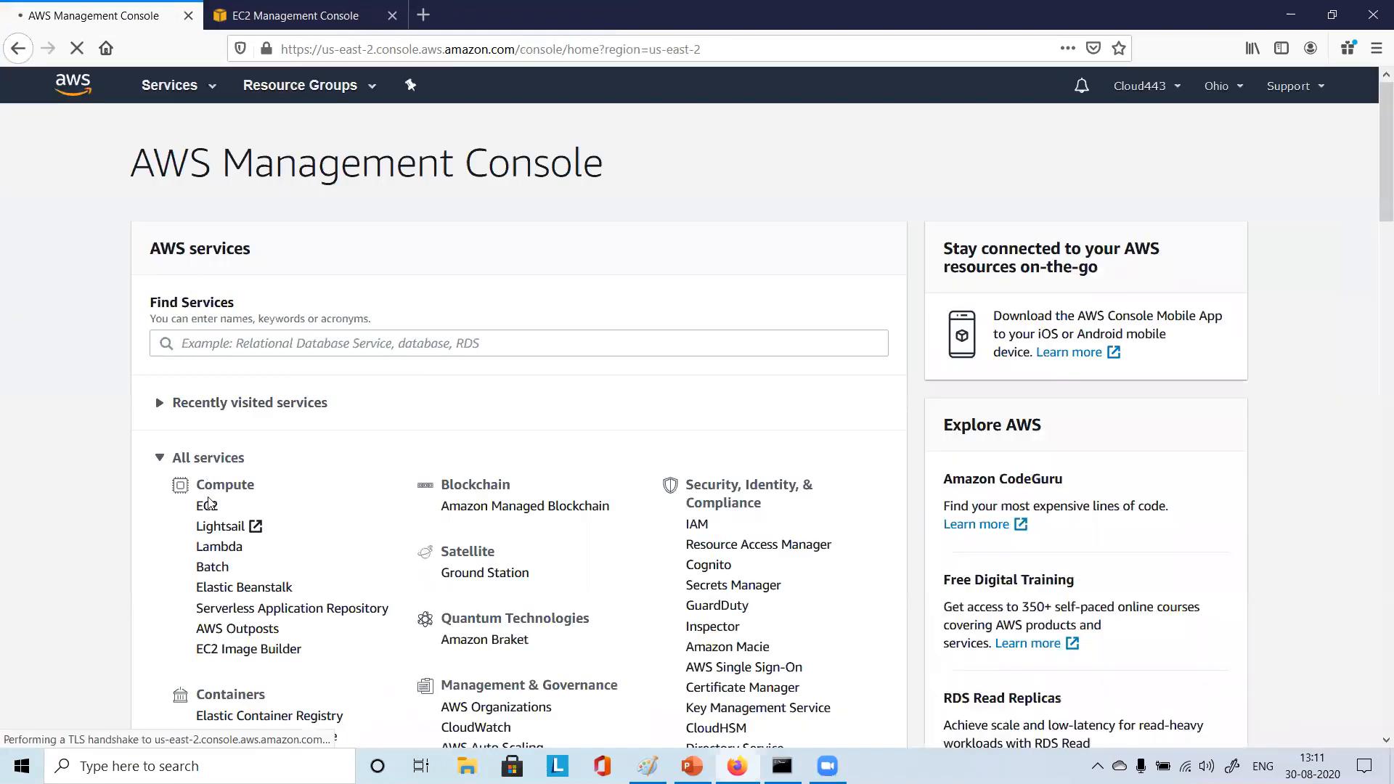
left_click(210, 510)
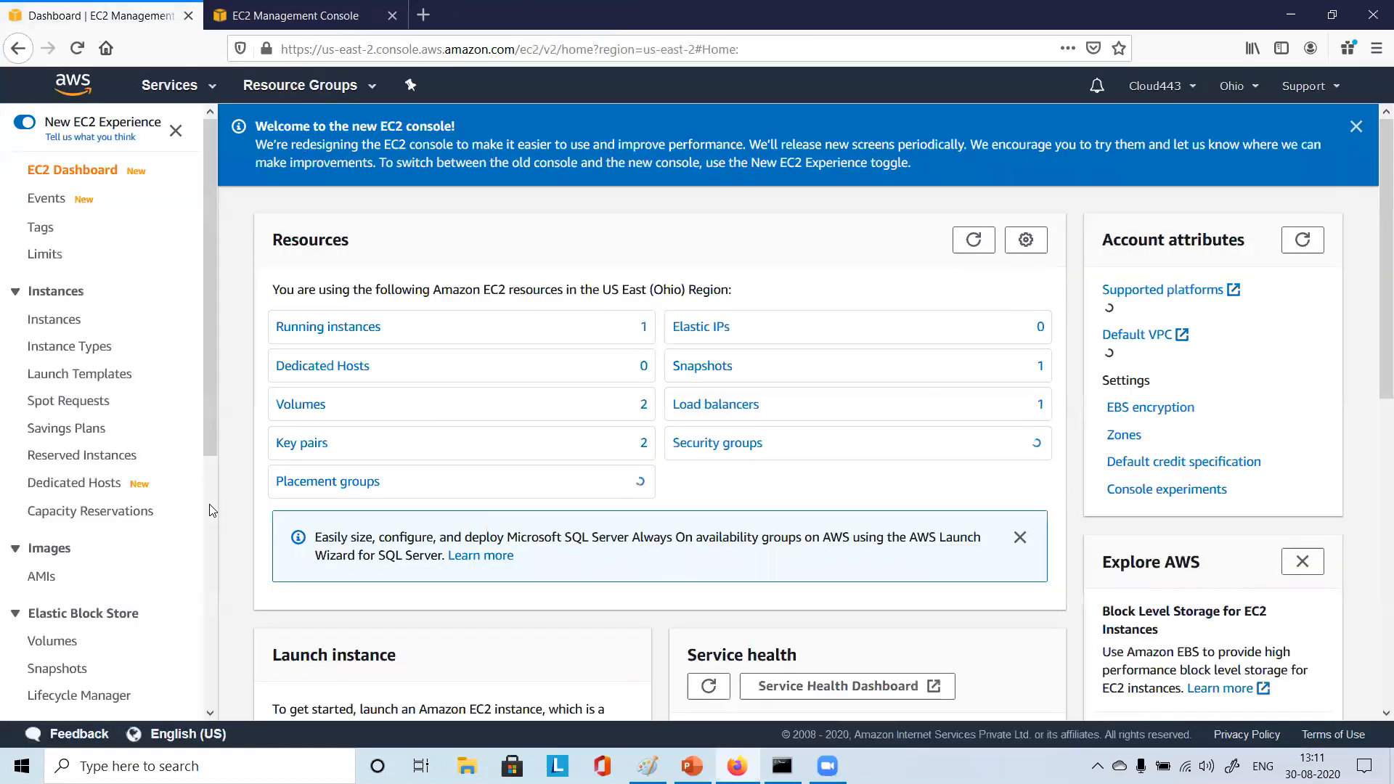
left_click(105, 376)
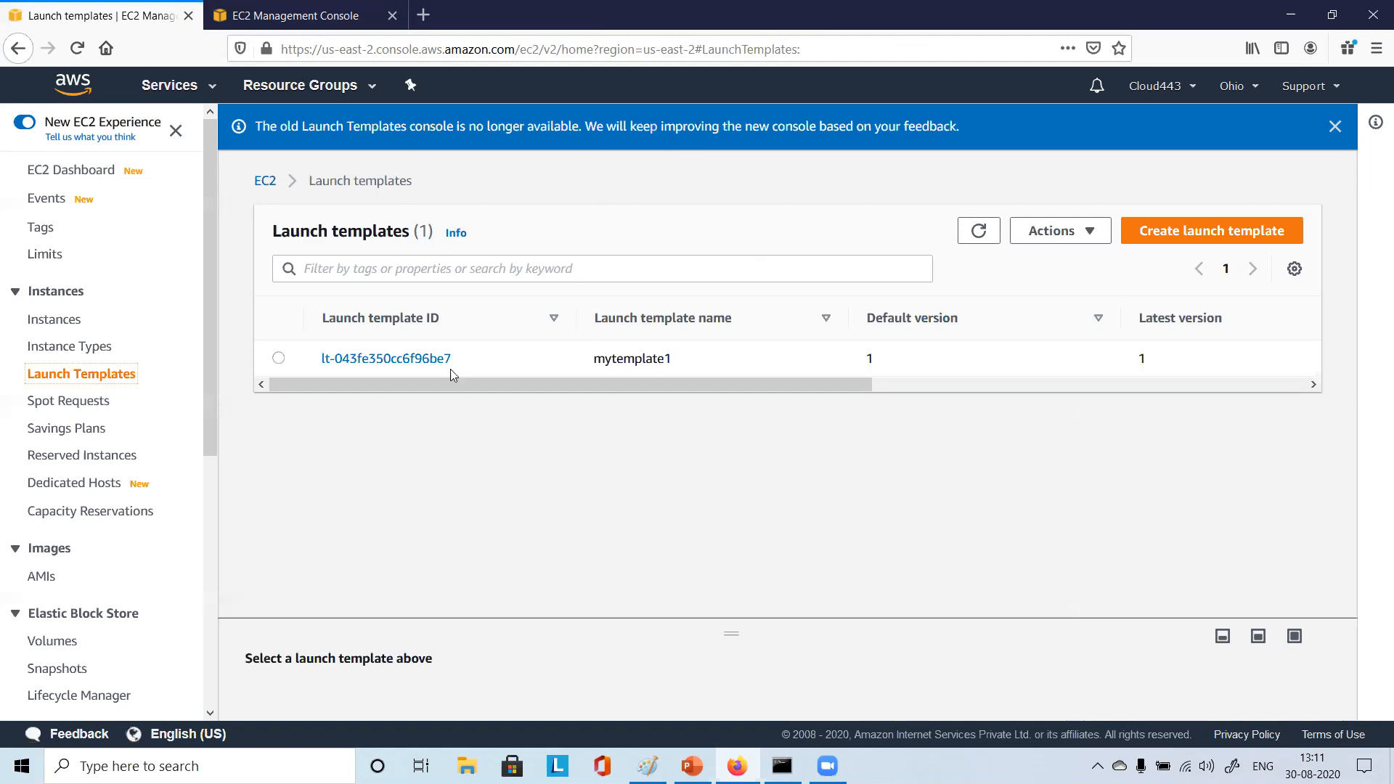
Select mytemplate1, enlarge its details pane, and review its version information and instance details
left_click(279, 359)
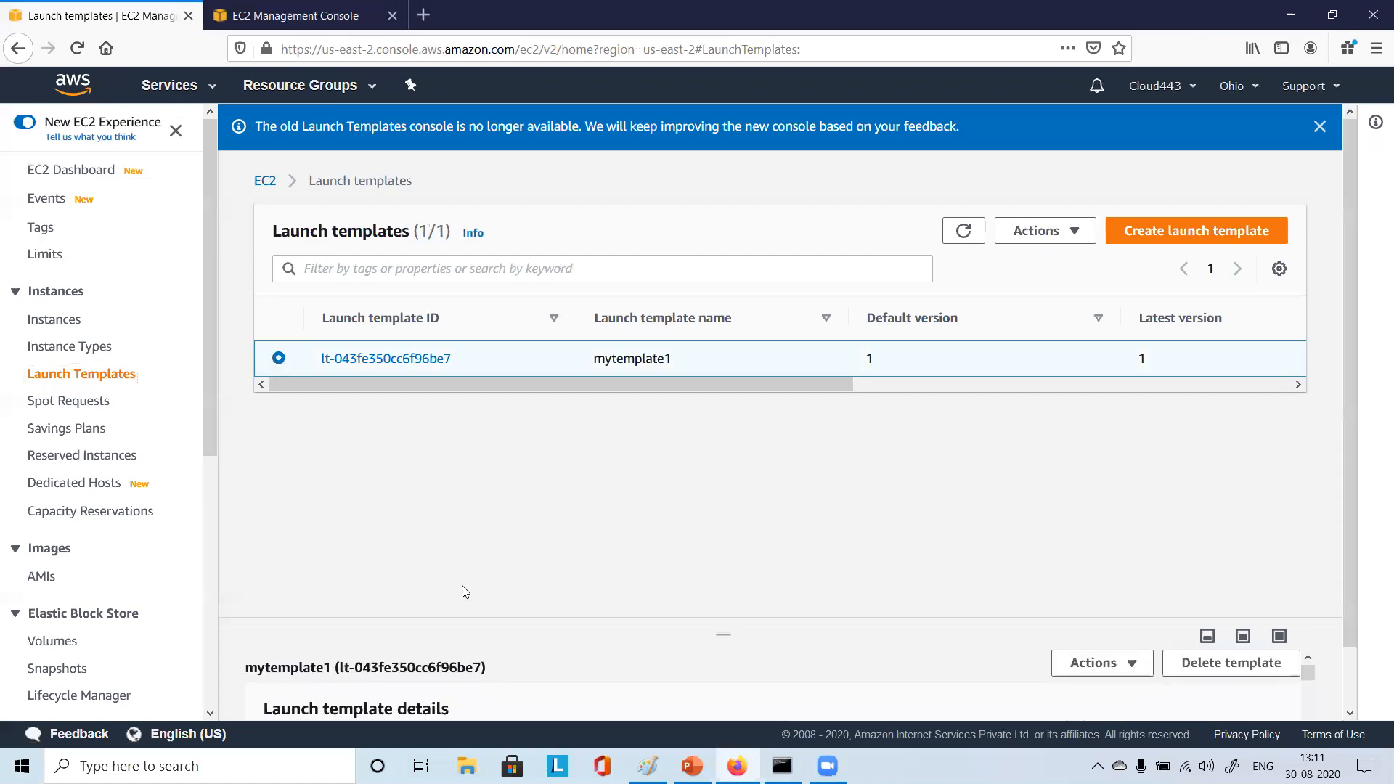
left_click_drag(716, 623, 713, 444)
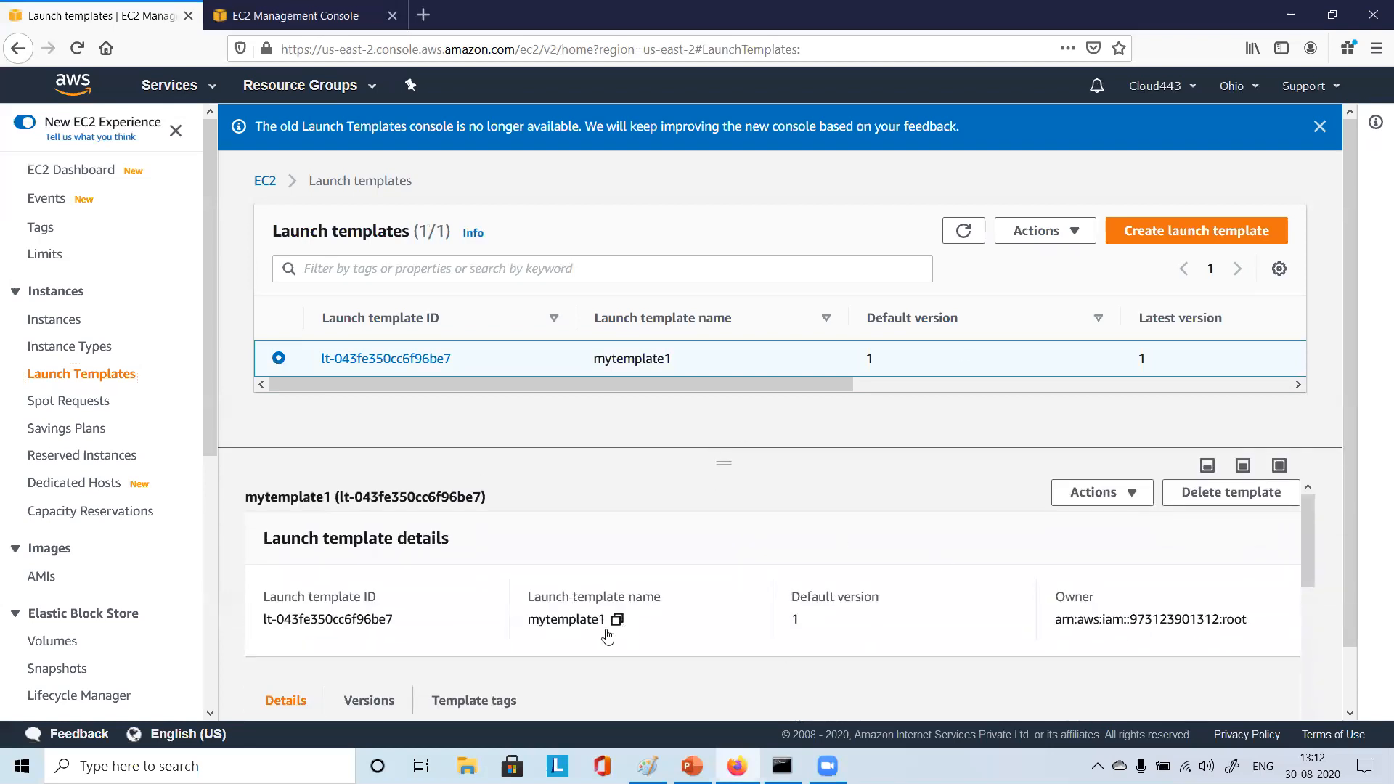
scroll(718, 599, "down", 4)
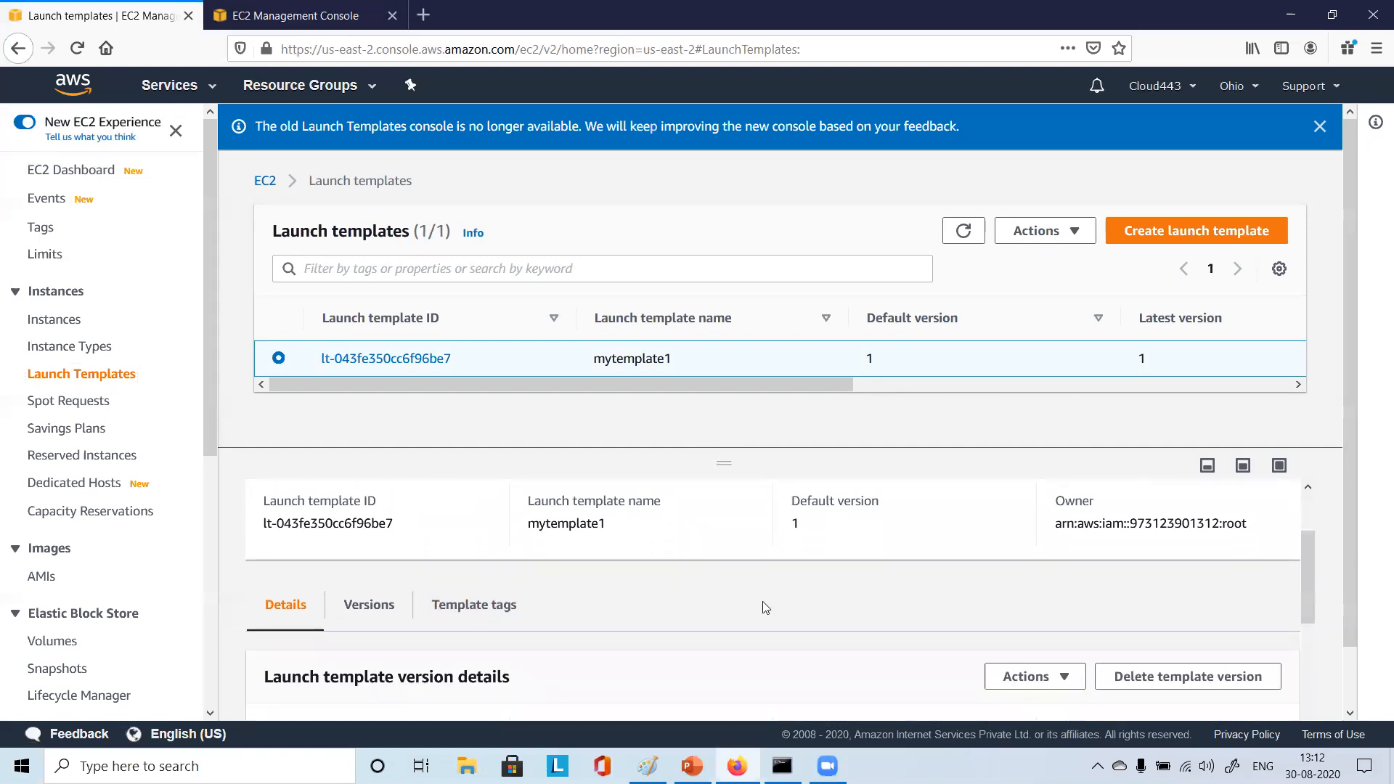
scroll(799, 603, "down", 3)
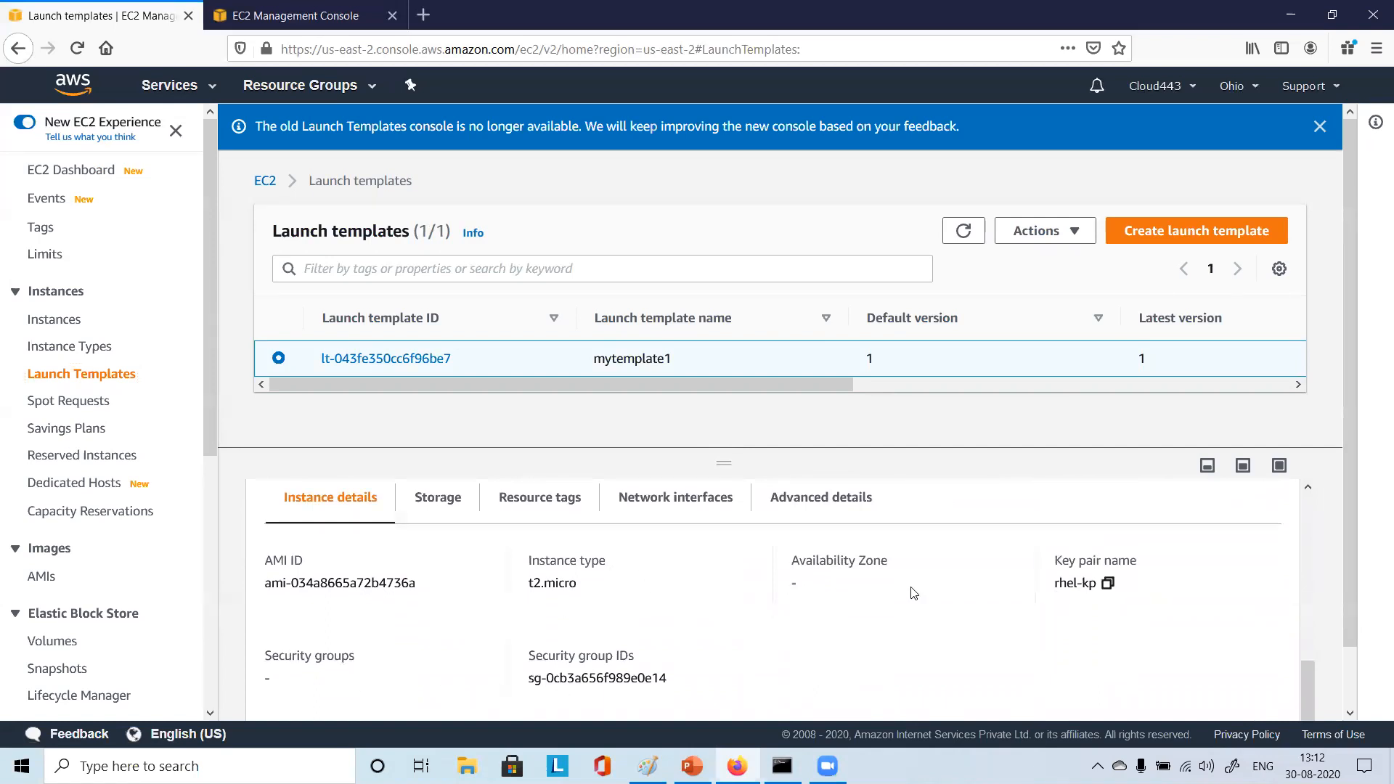
scroll(579, 600, "up", 2)
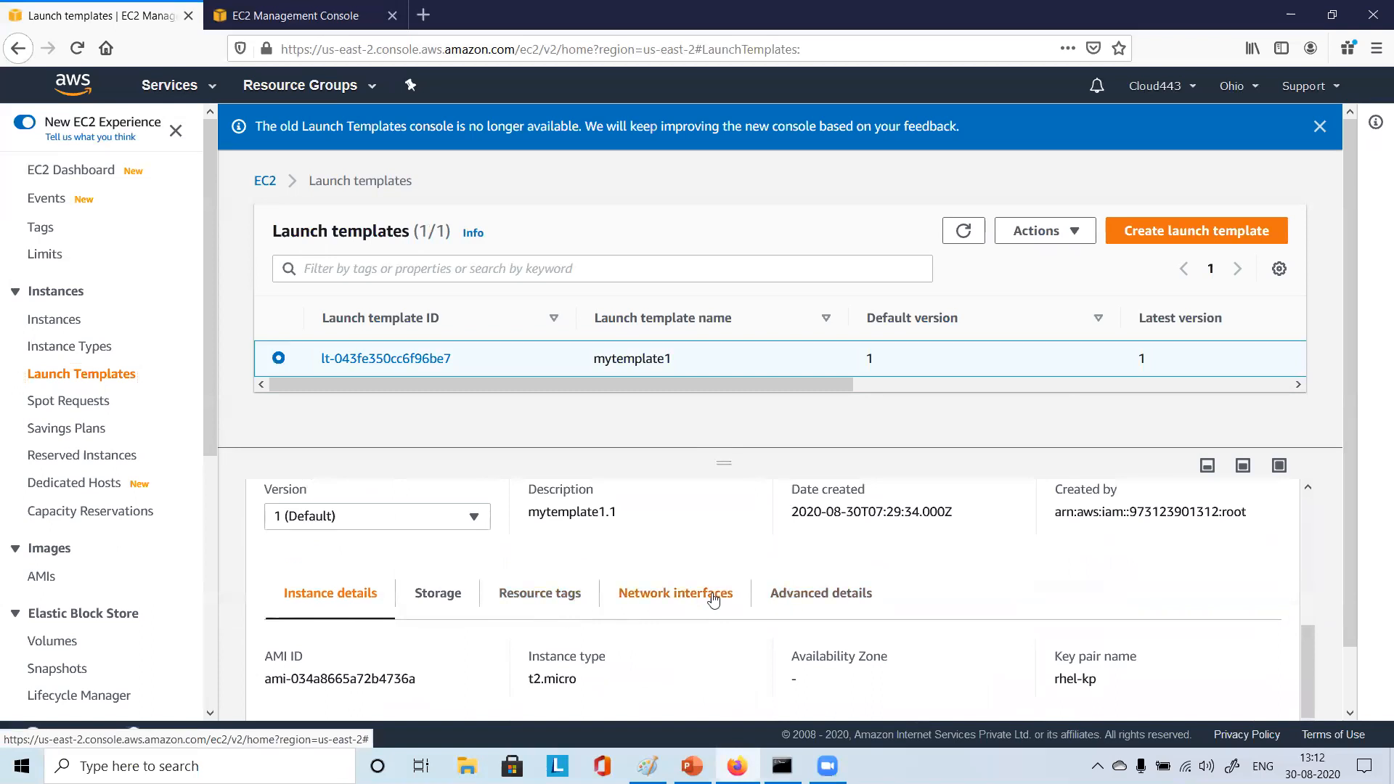
Review the network interfaces listed for mytemplate1 and shrink its details pane
left_click(697, 601)
scroll(697, 601, "down", 3)
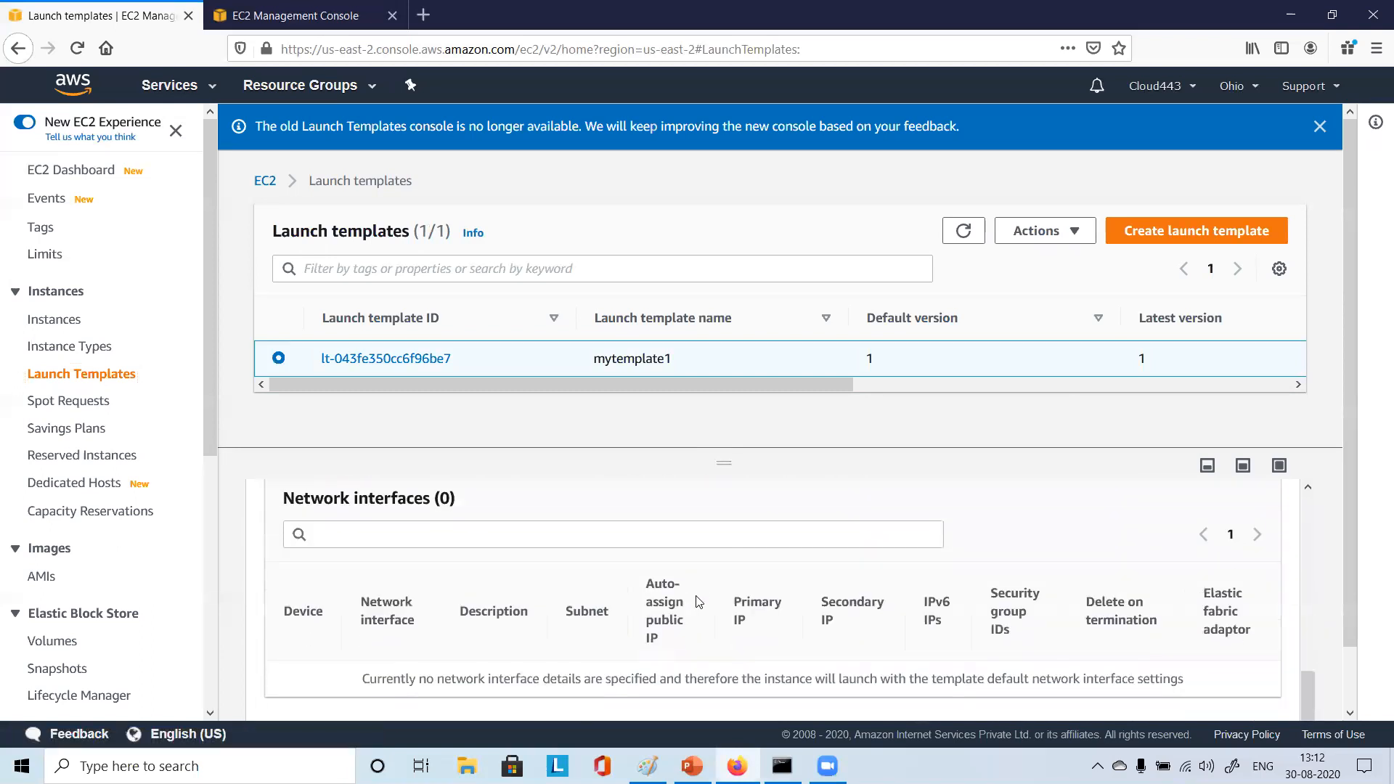
scroll(750, 591, "up", 5)
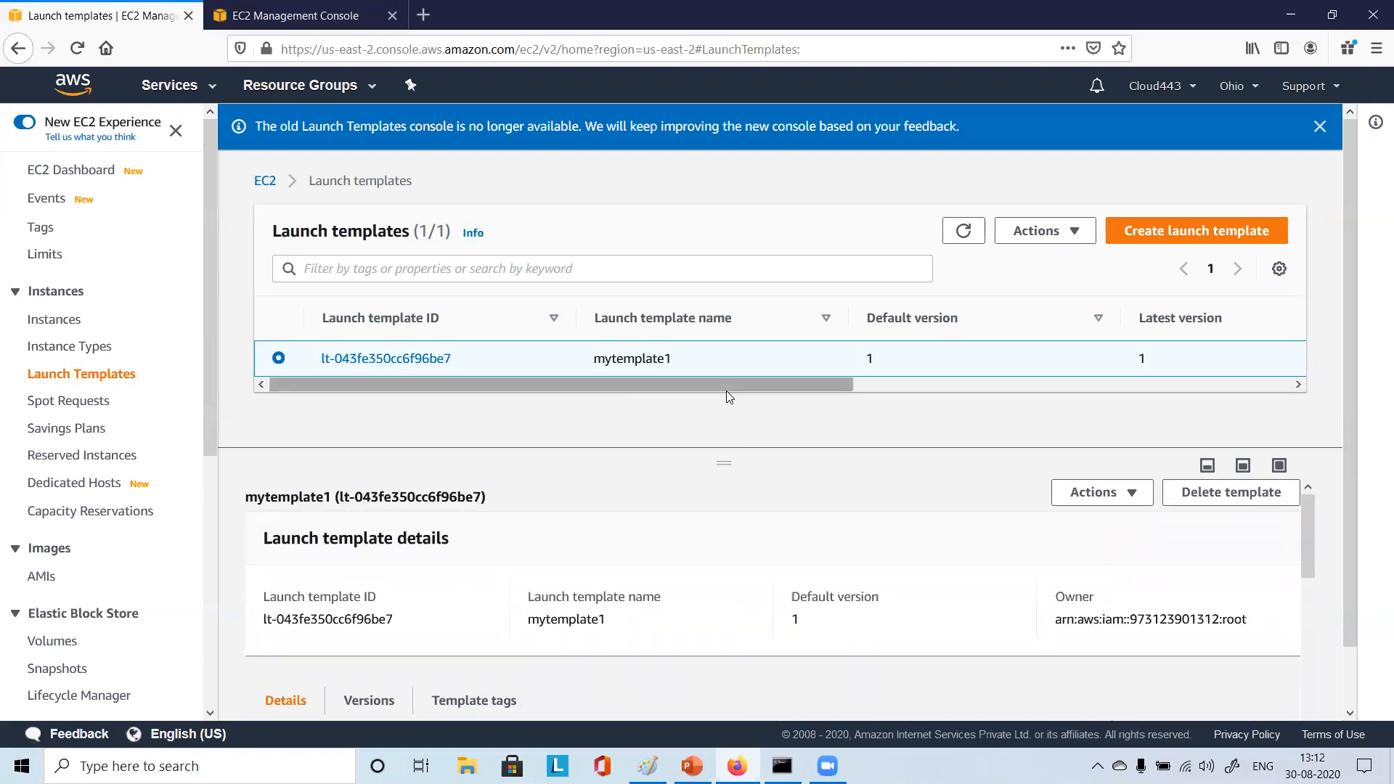
left_click_drag(724, 467, 724, 534)
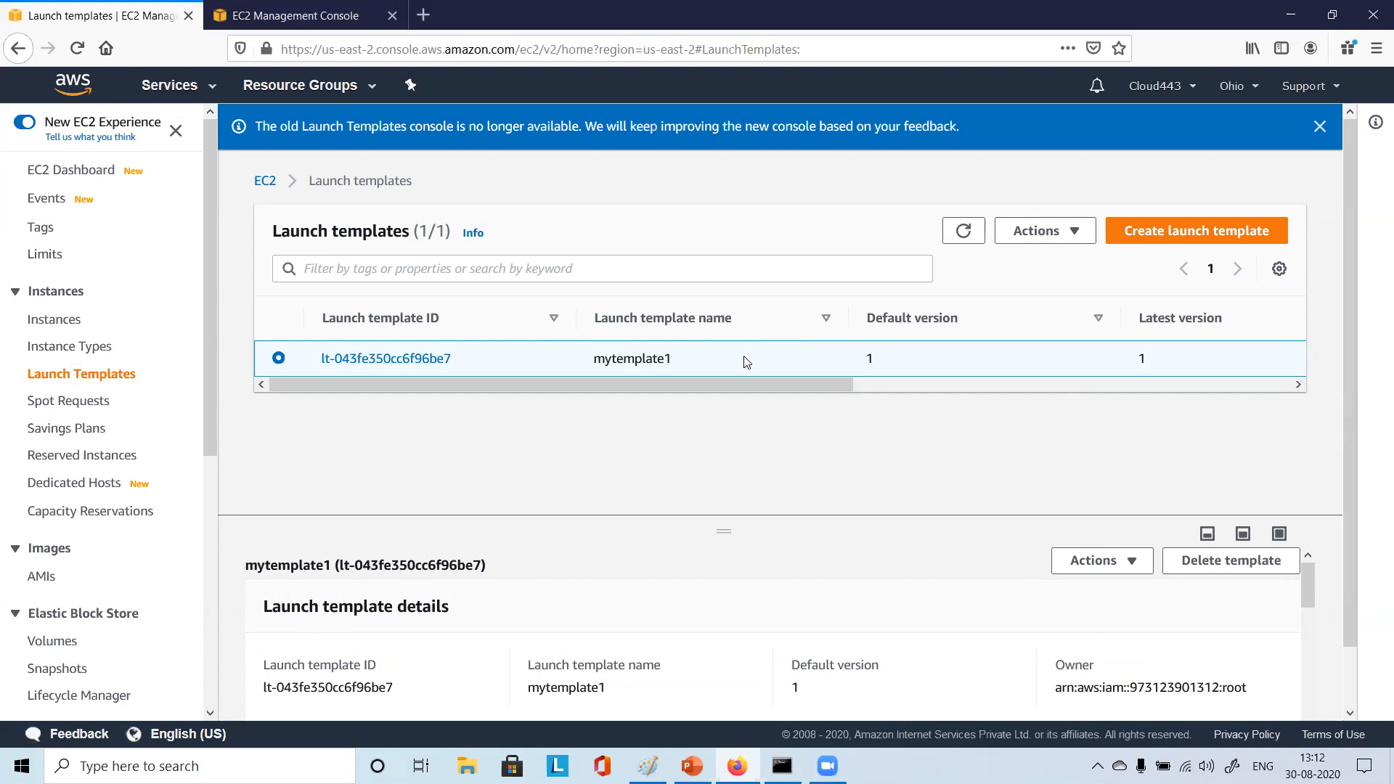
Start creating an Auto Scaling group from mytemplate1
left_click(1082, 238)
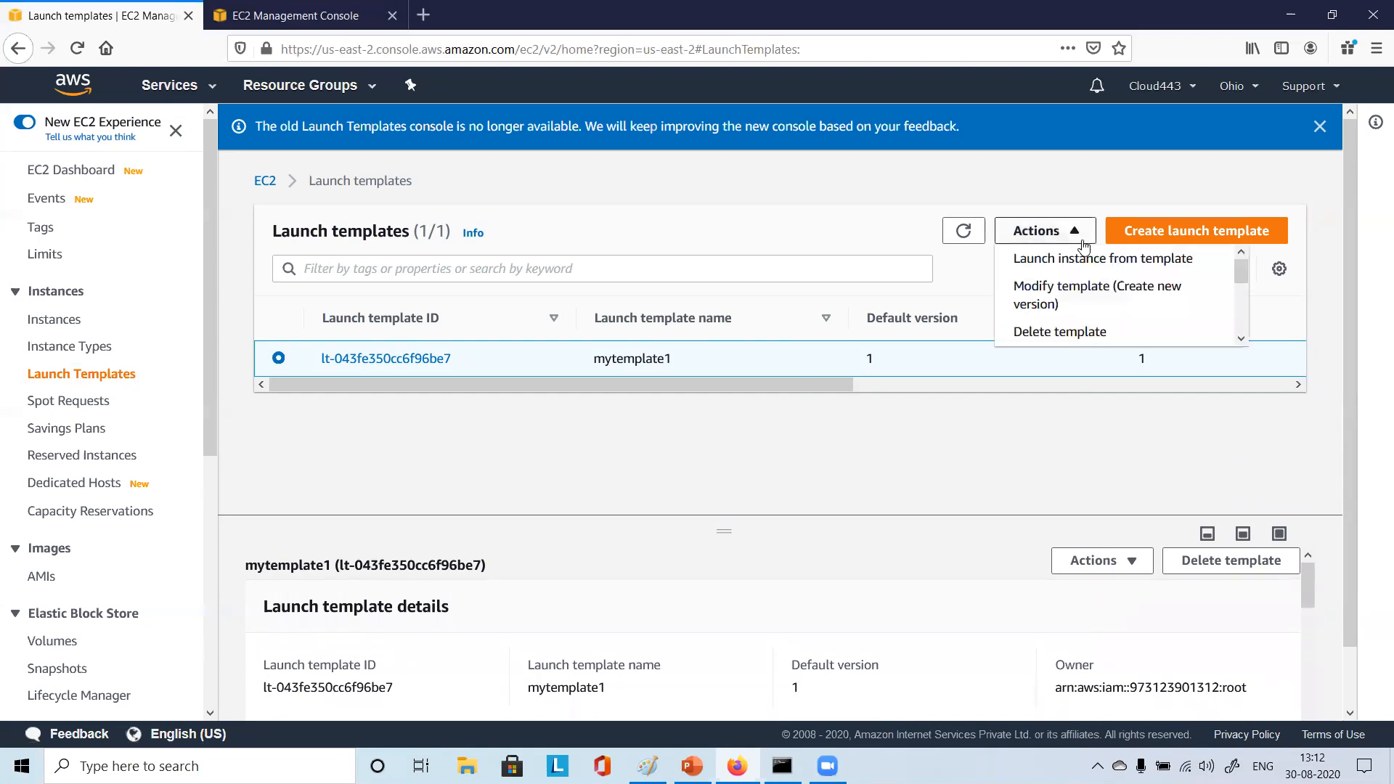
scroll(1091, 314, "down", 4)
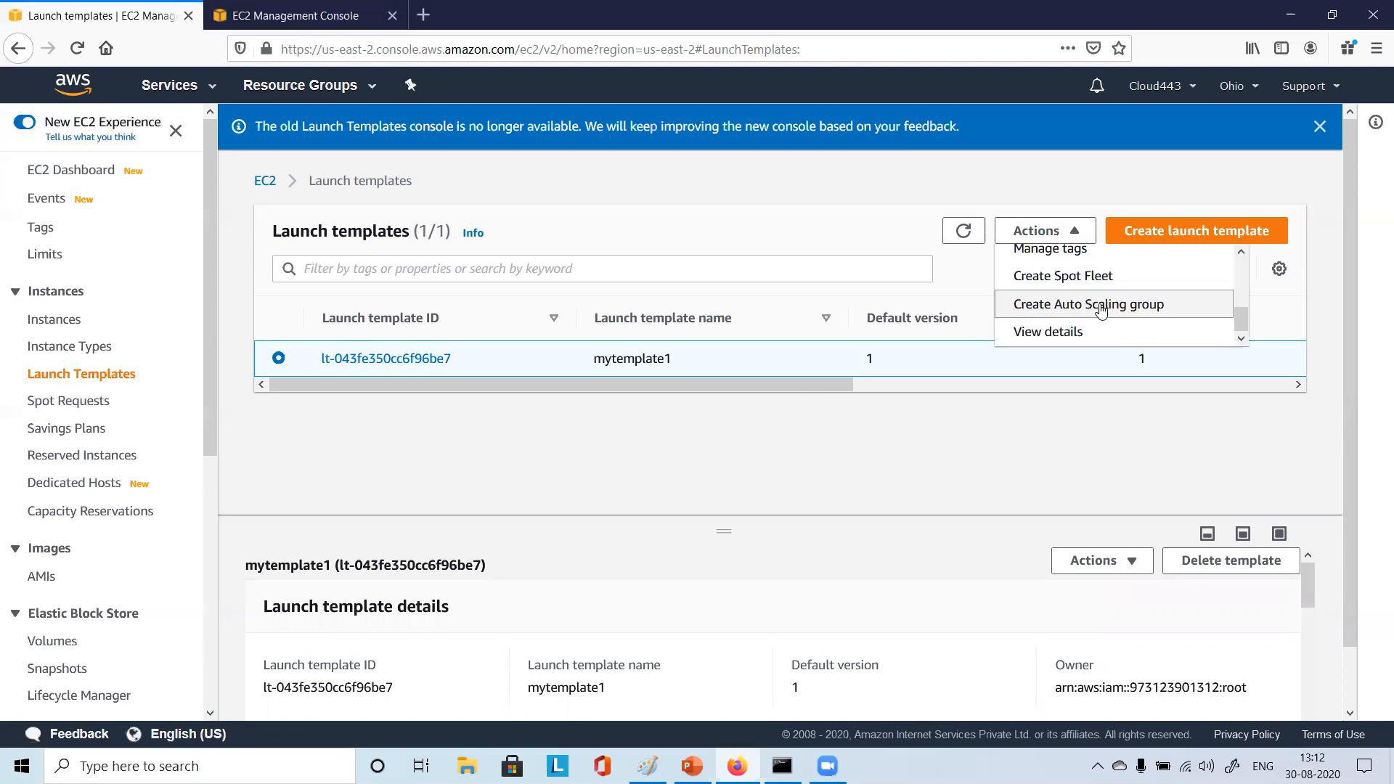
left_click(1101, 306)
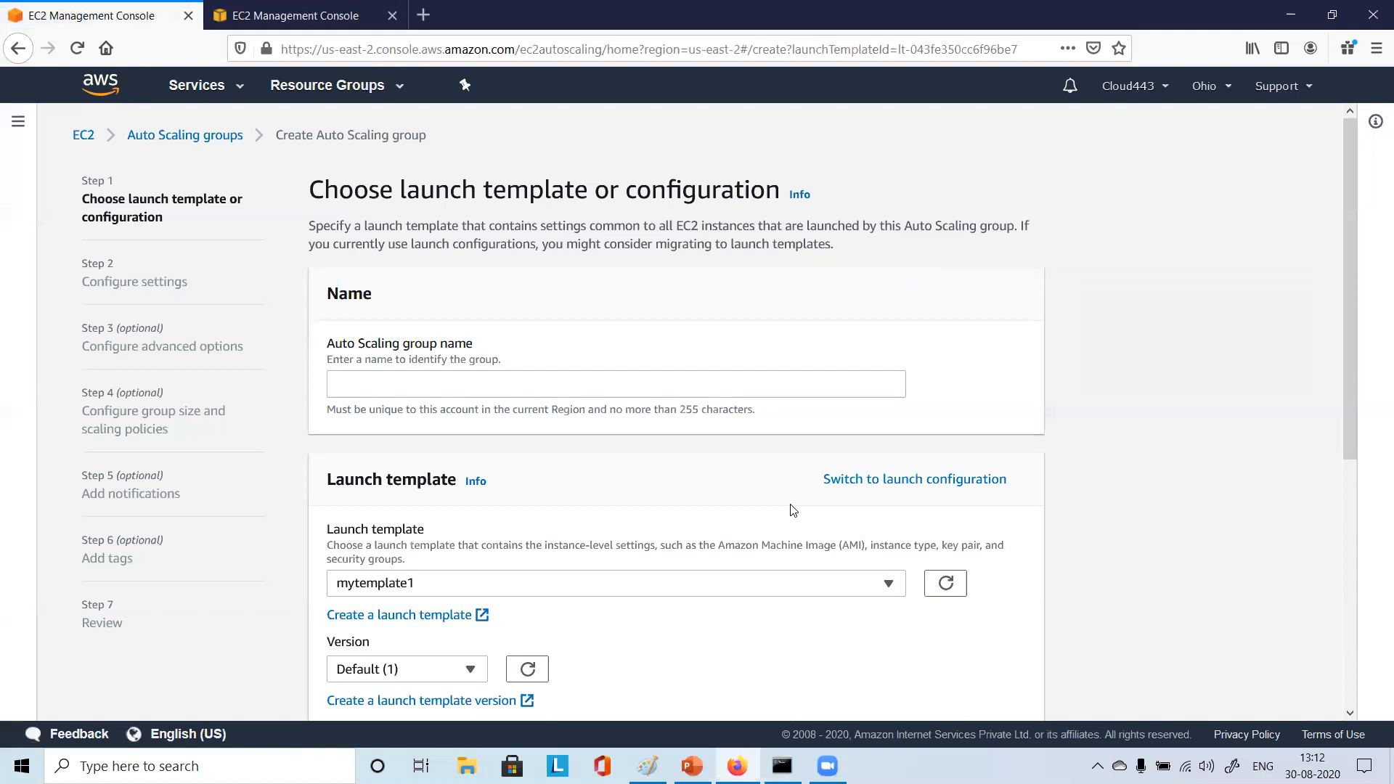
Compare the new Auto Scaling group wizard with the older creation form, ending on the new wizard
left_click(298, 16)
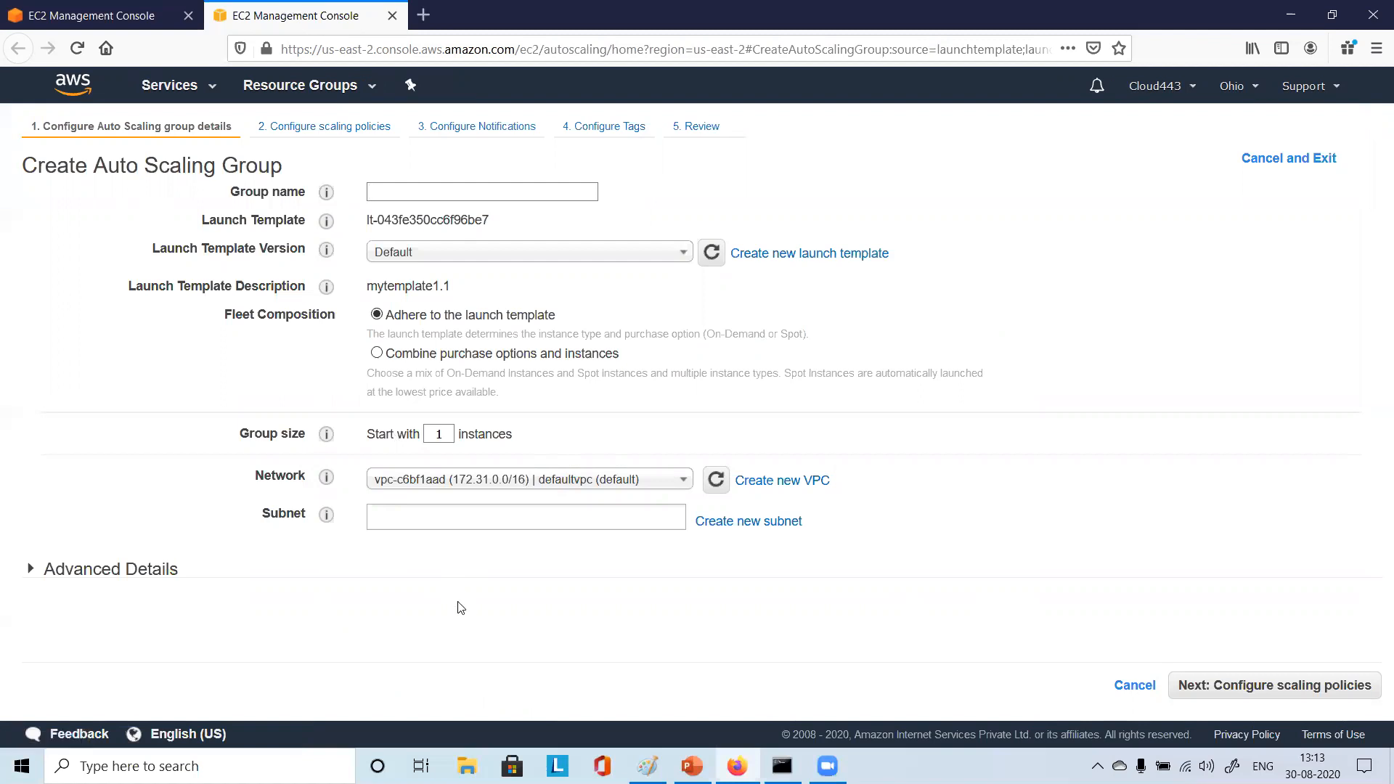
left_click(59, 6)
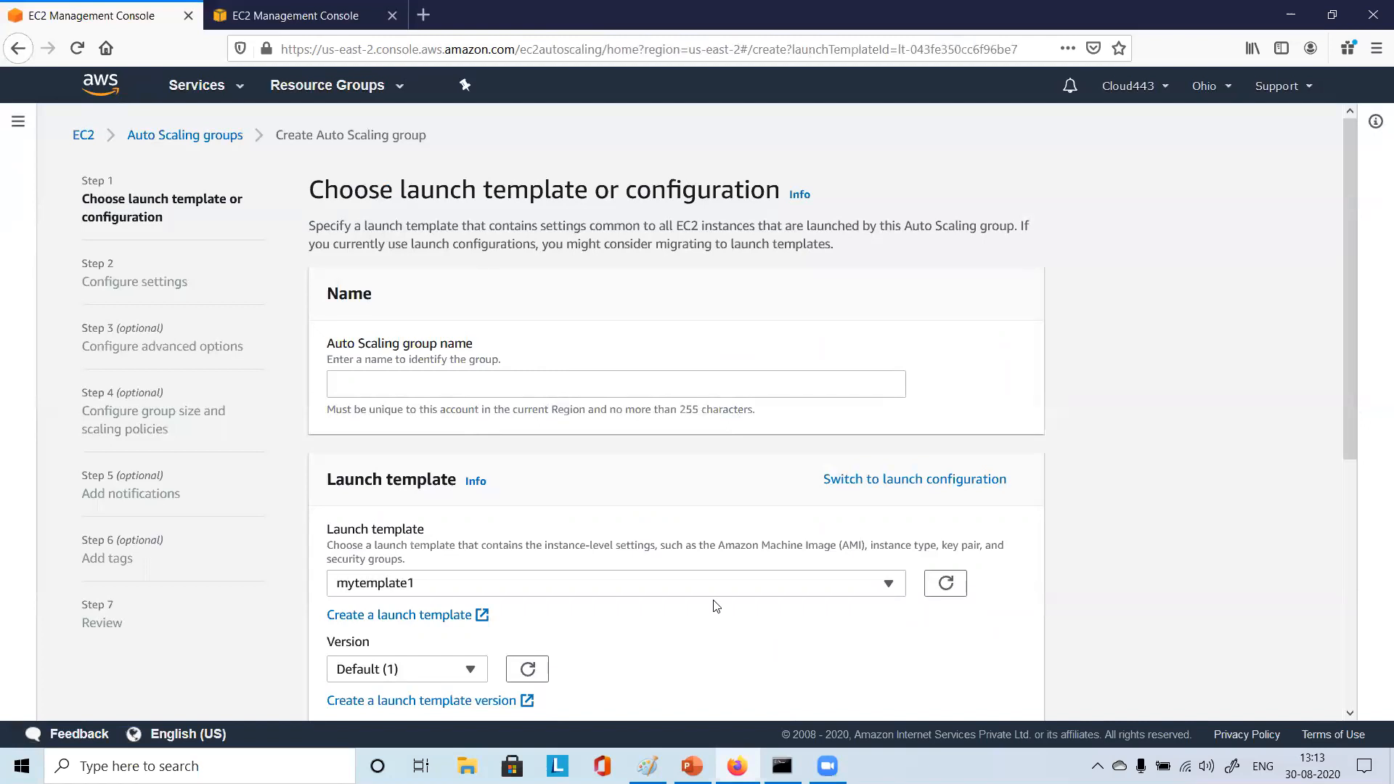
scroll(717, 606, "down", 5)
scroll(717, 606, "up", 5)
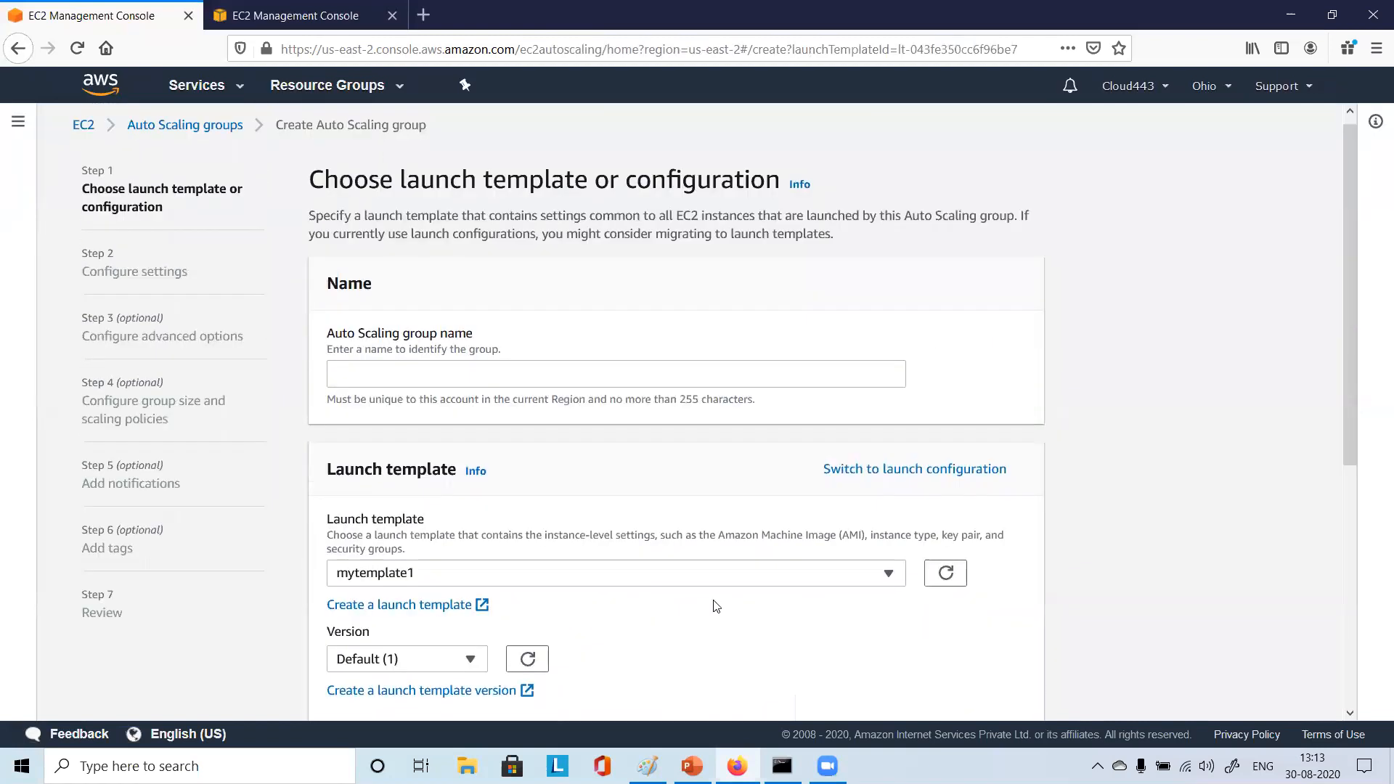
scroll(717, 586, "down", 5)
scroll(718, 586, "up", 5)
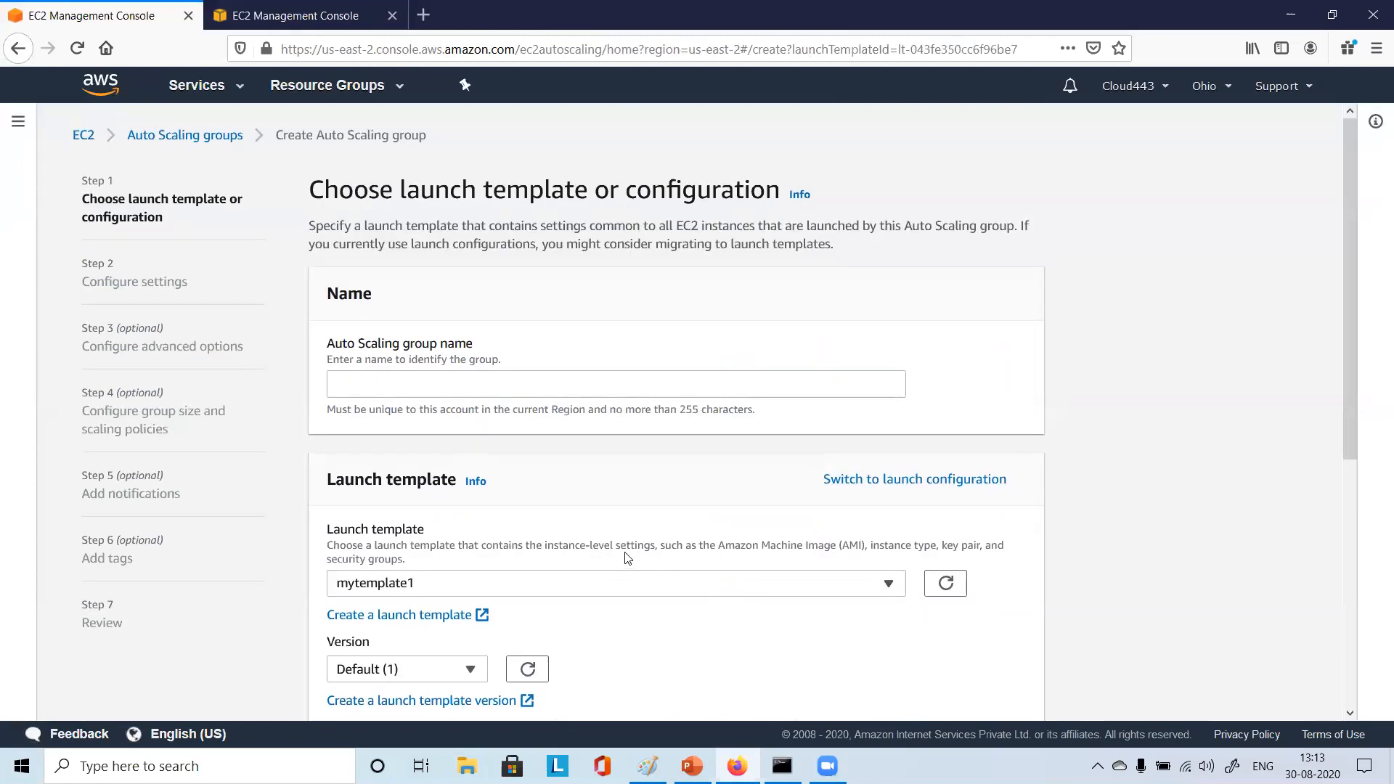
left_click(305, 7)
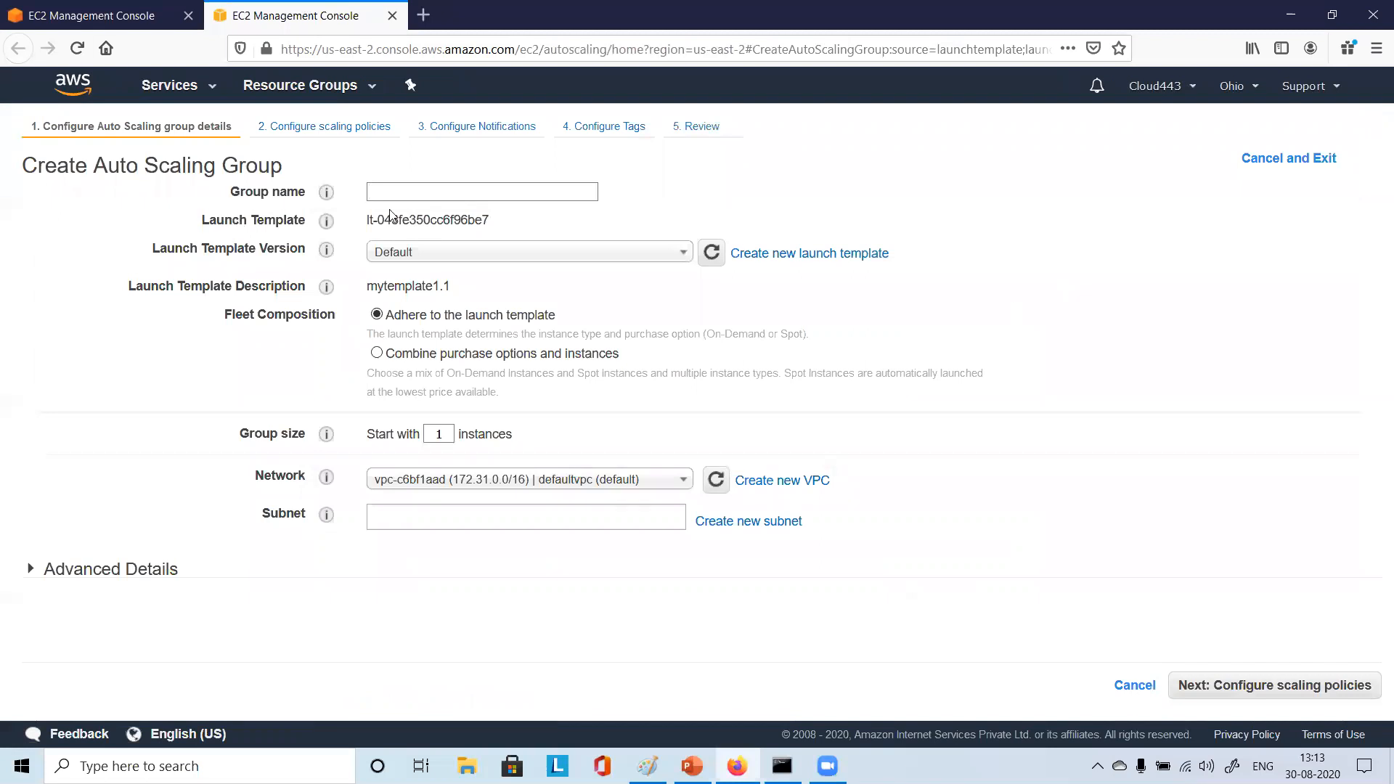
left_click(84, 7)
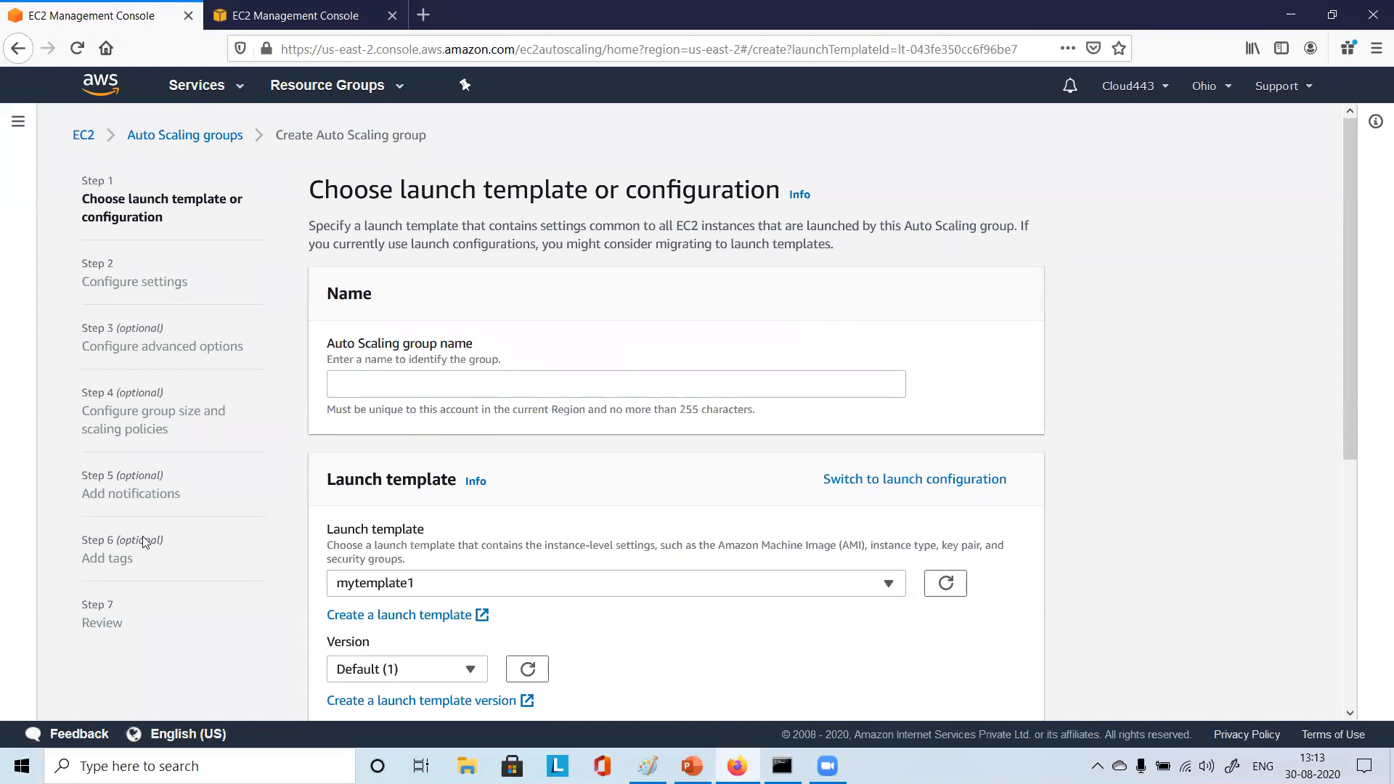
Examine the launch template, version and instance details shown in the first step of the Auto Scaling group wizard
scroll(552, 376, "down", 3)
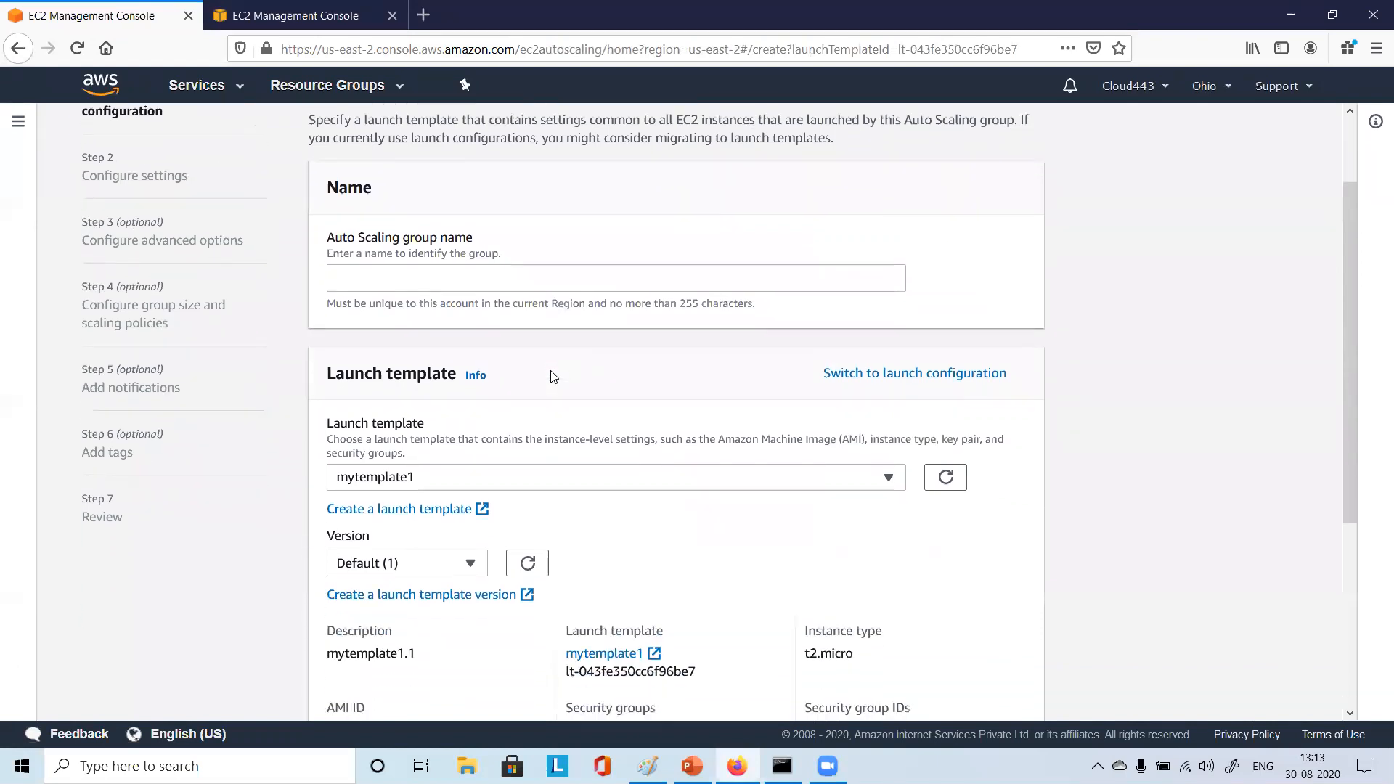
scroll(552, 377, "down", 3)
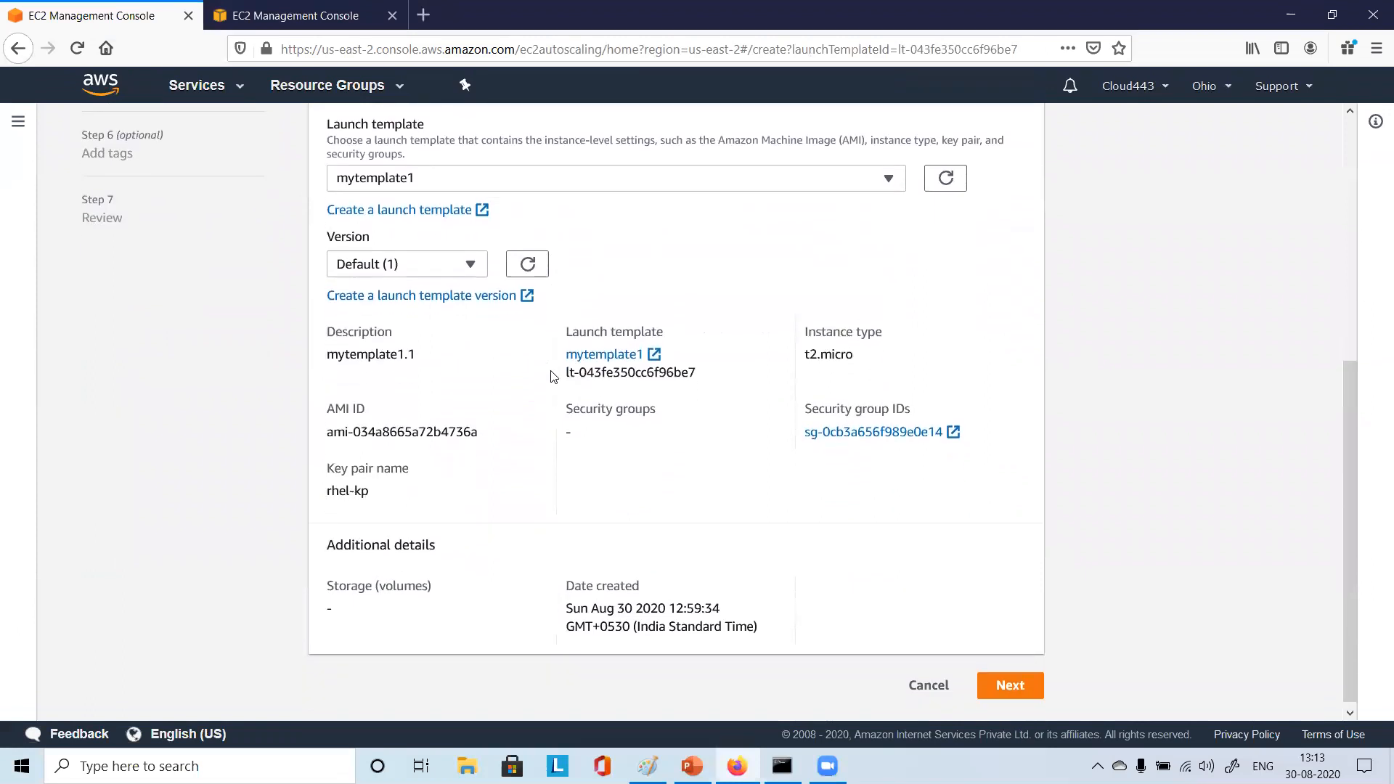
scroll(552, 377, "up", 6)
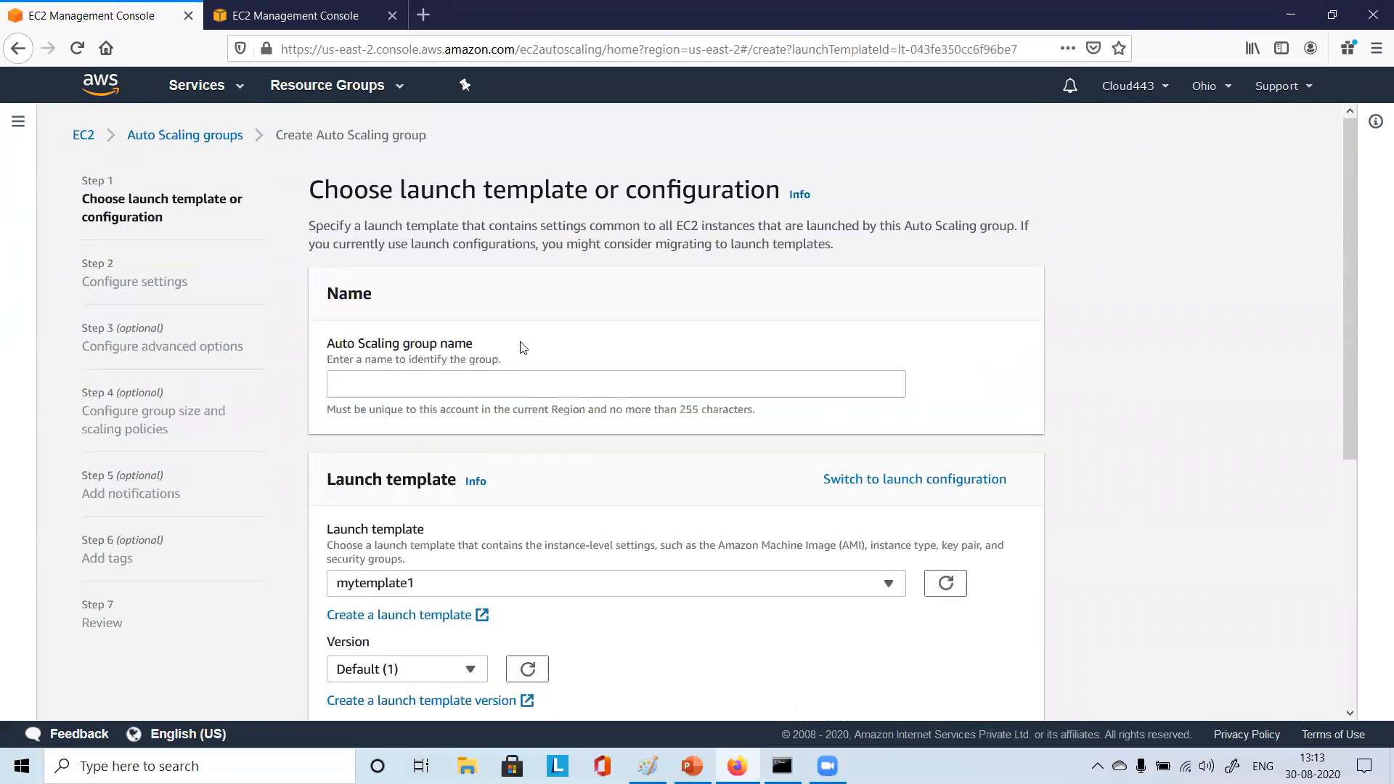
scroll(469, 506, "down", 3)
scroll(467, 508, "up", 3)
scroll(488, 389, "down", 3)
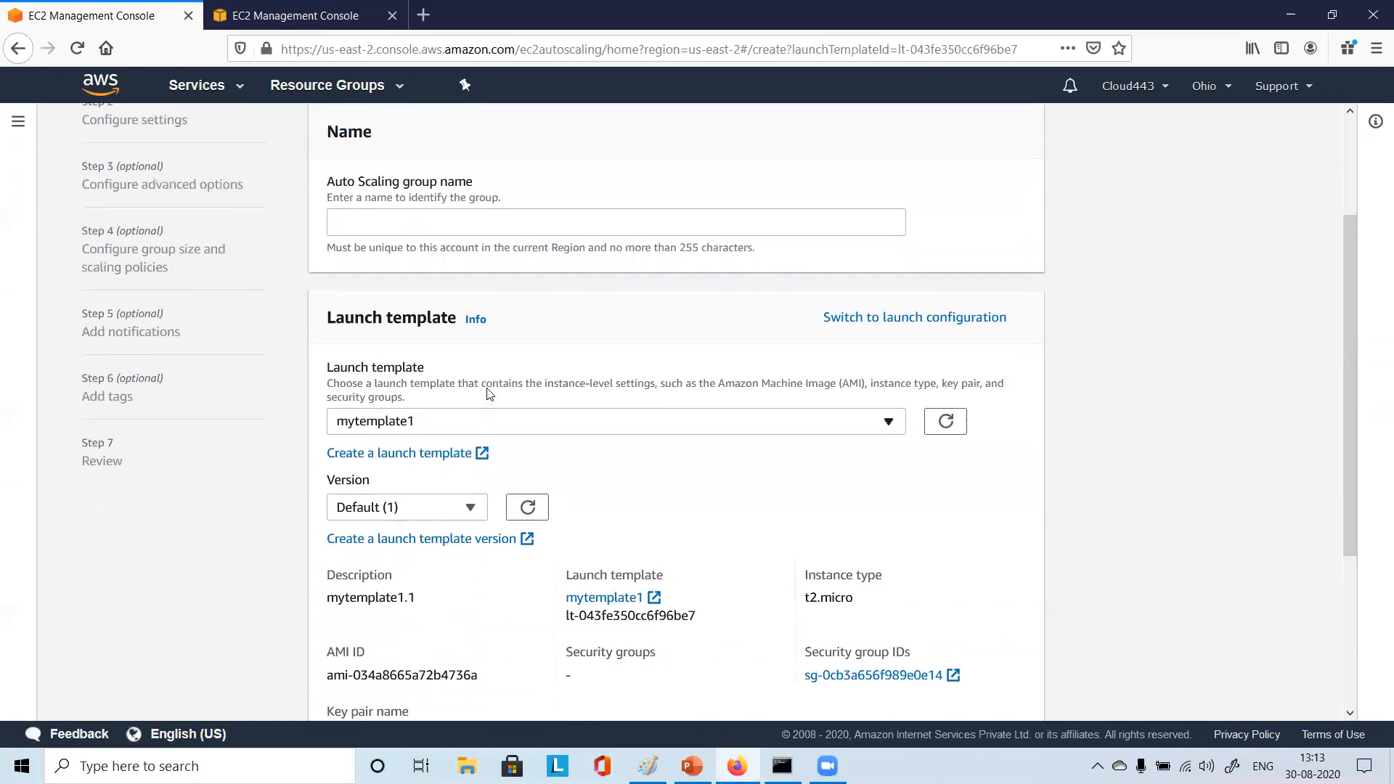
scroll(488, 389, "up", 3)
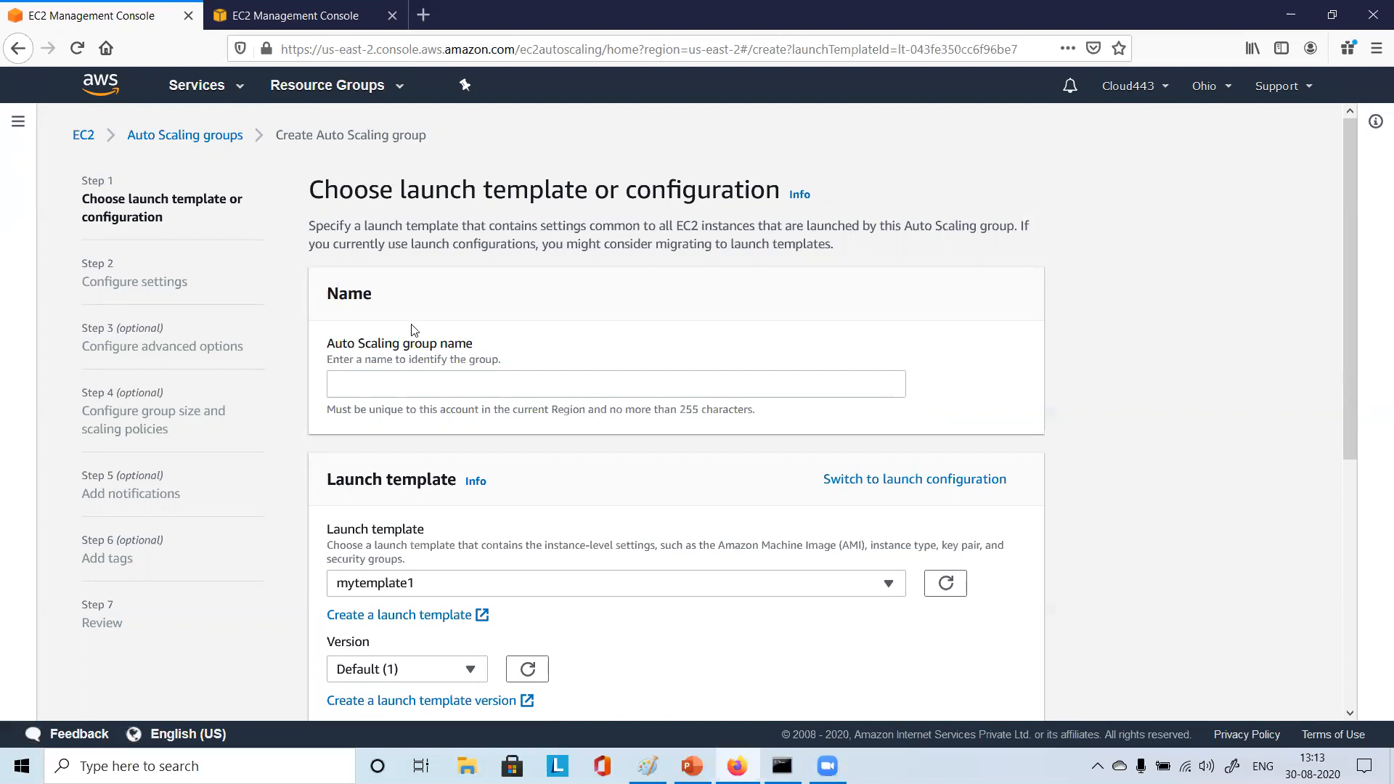
Compare the wizard's Auto Scaling group name section with the older form's group details, ending on the wizard
left_click(367, 381)
left_click(353, 10)
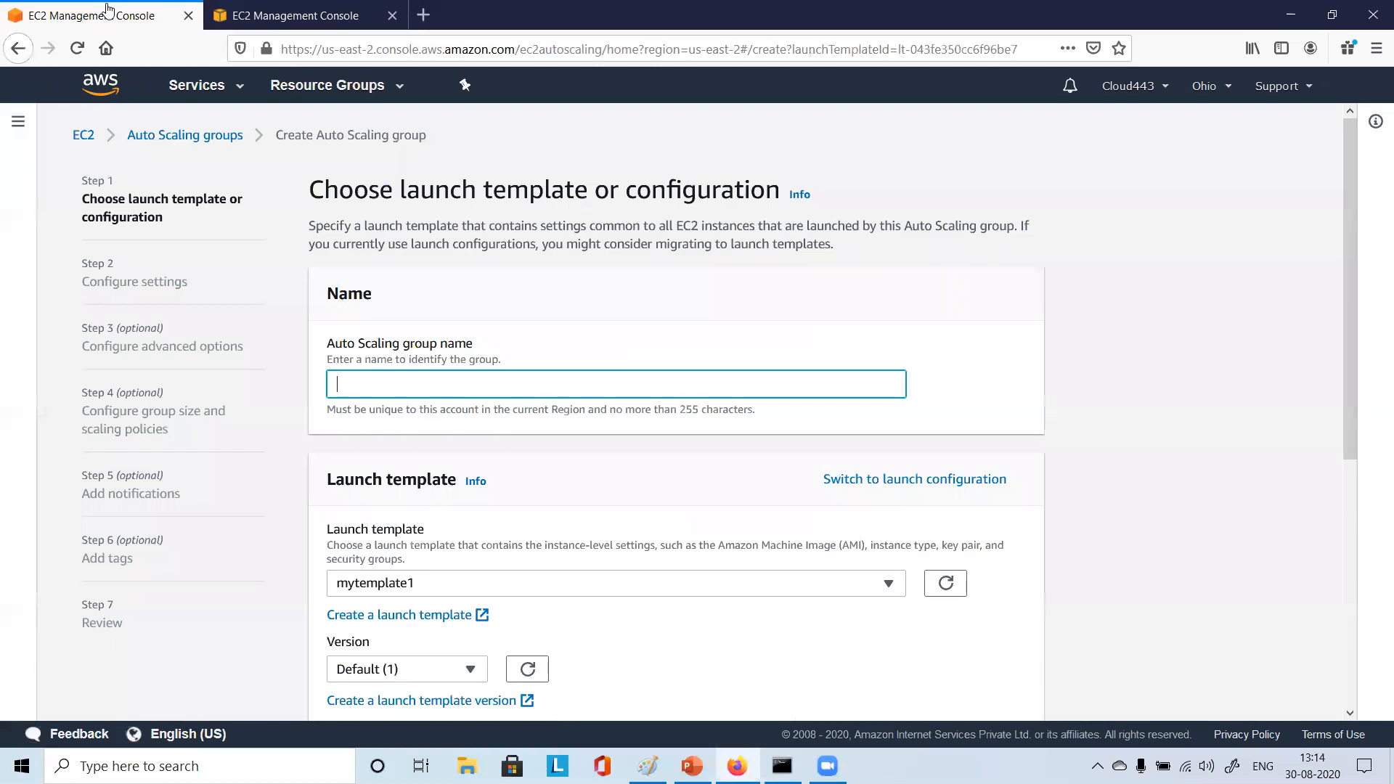
left_click(109, 16)
key("ctrl+Tab")
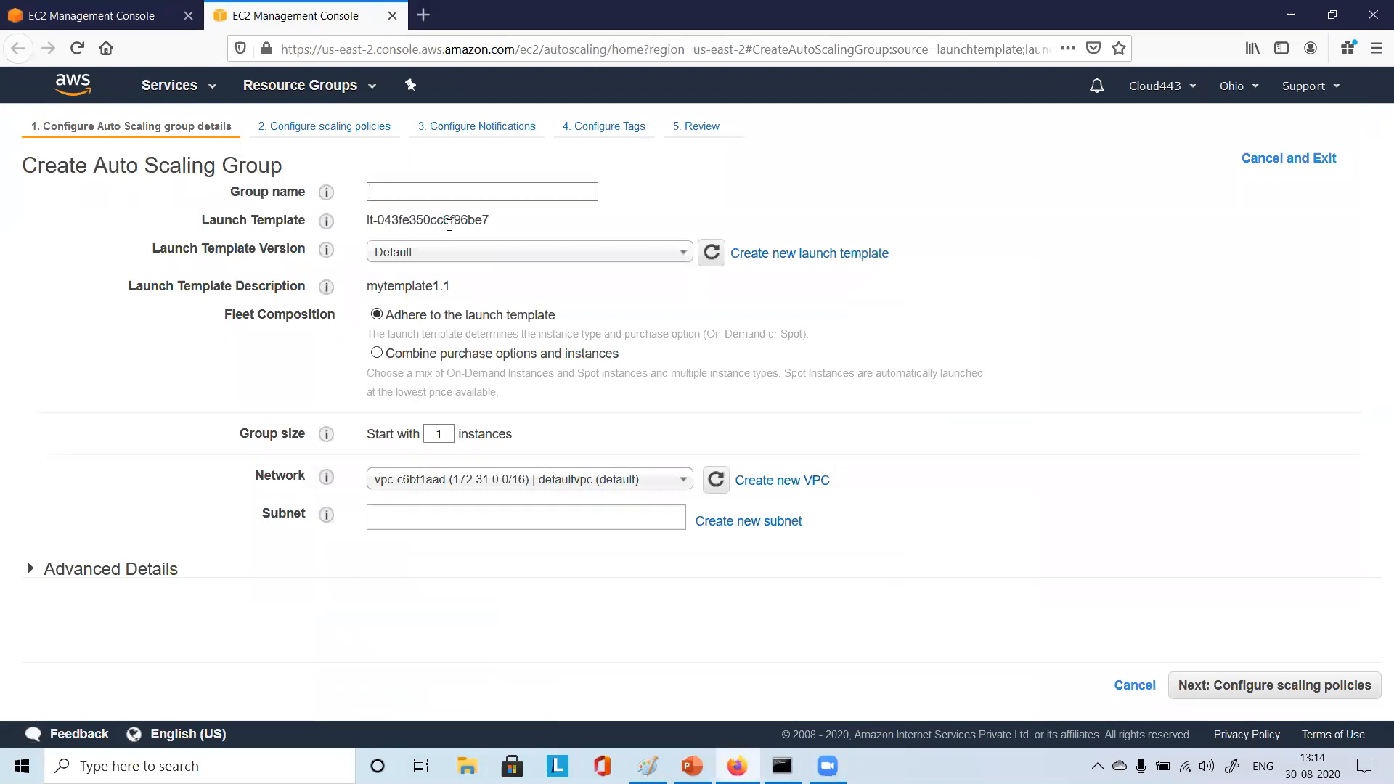
key("ctrl+Tab")
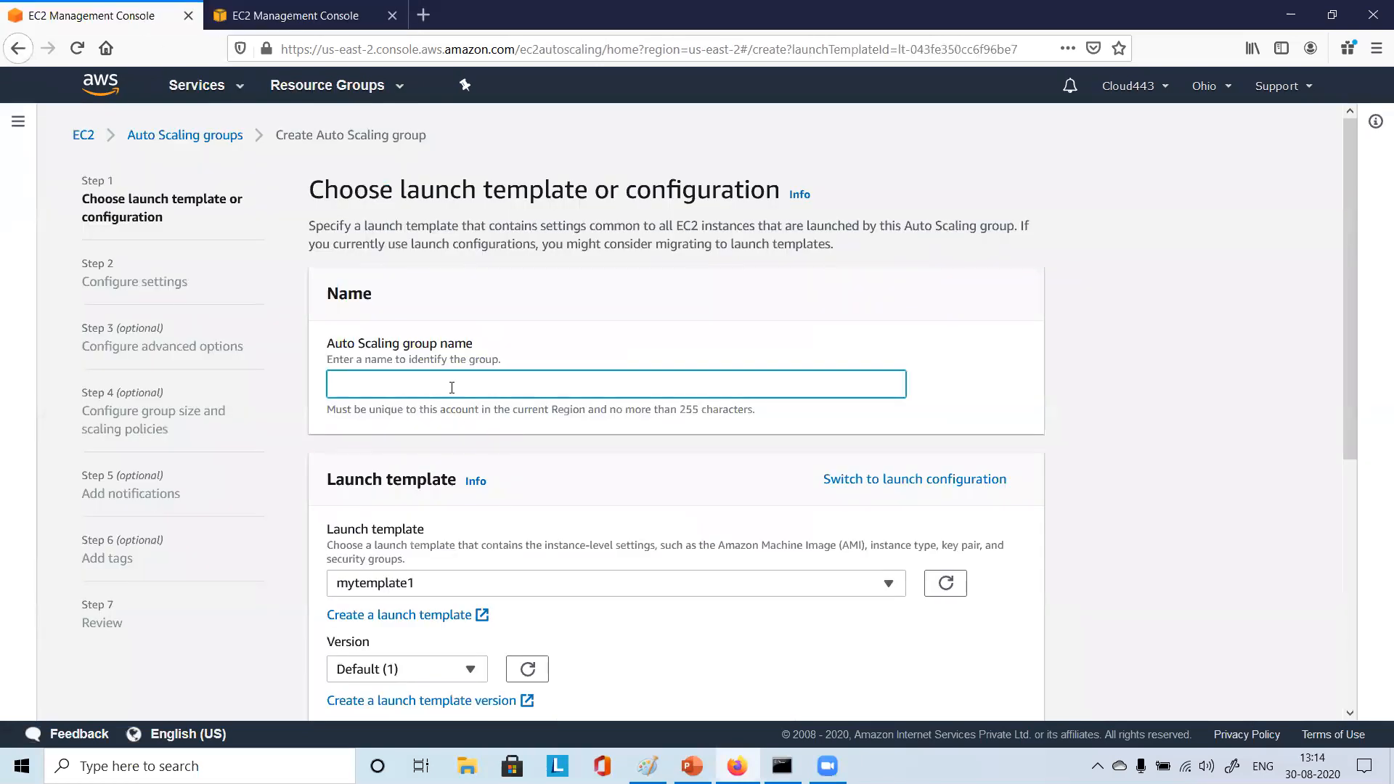
Review the wizard's name section and mytemplate1 summary, down to its additional details
scroll(361, 289, "down", 3)
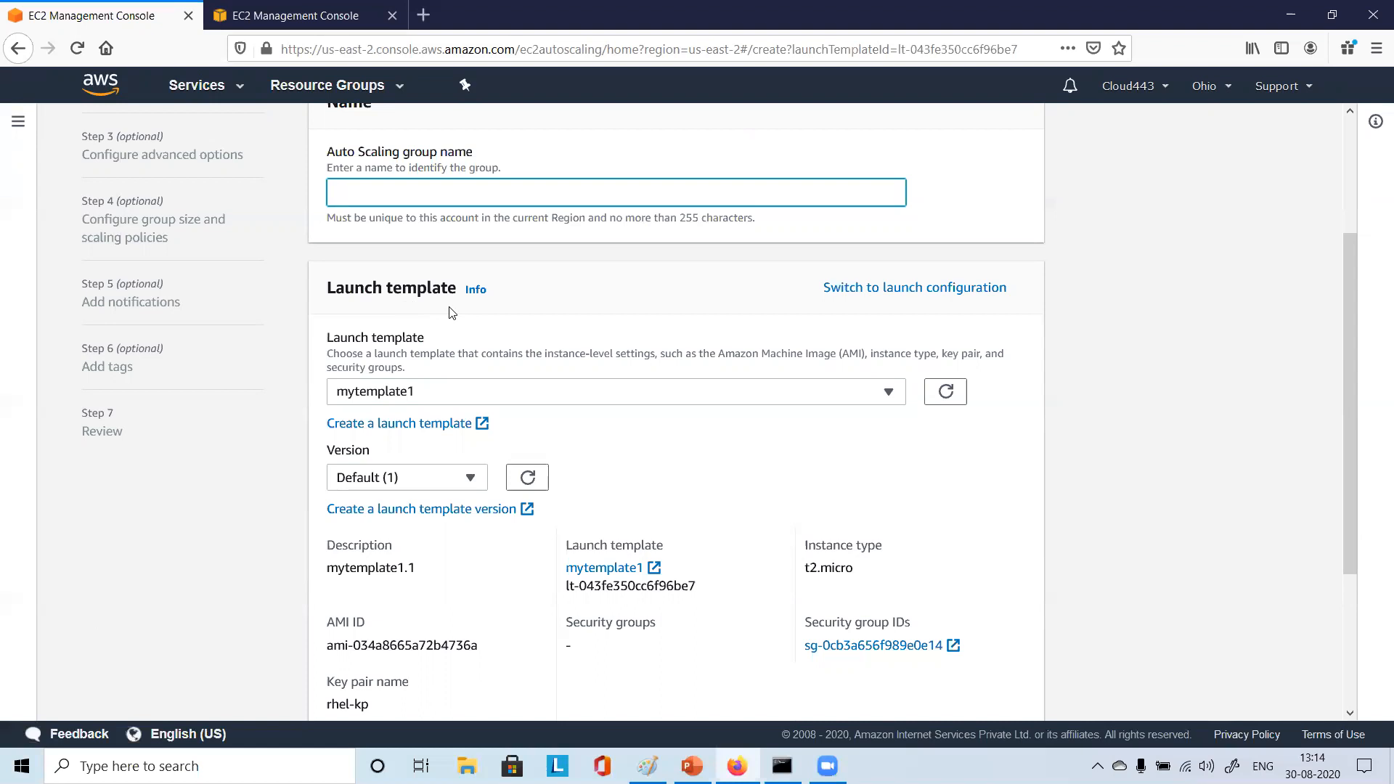
scroll(452, 312, "up", 3)
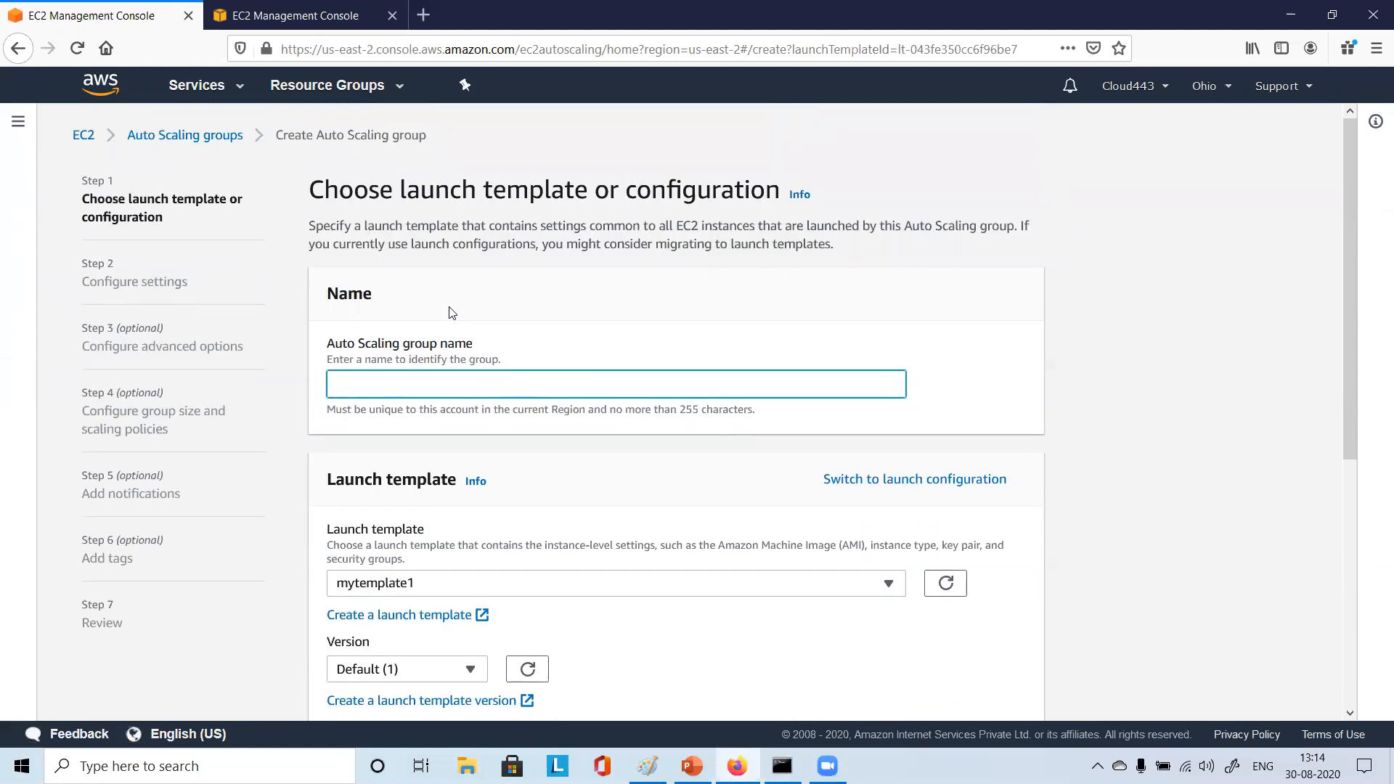
scroll(458, 470, "down", 5)
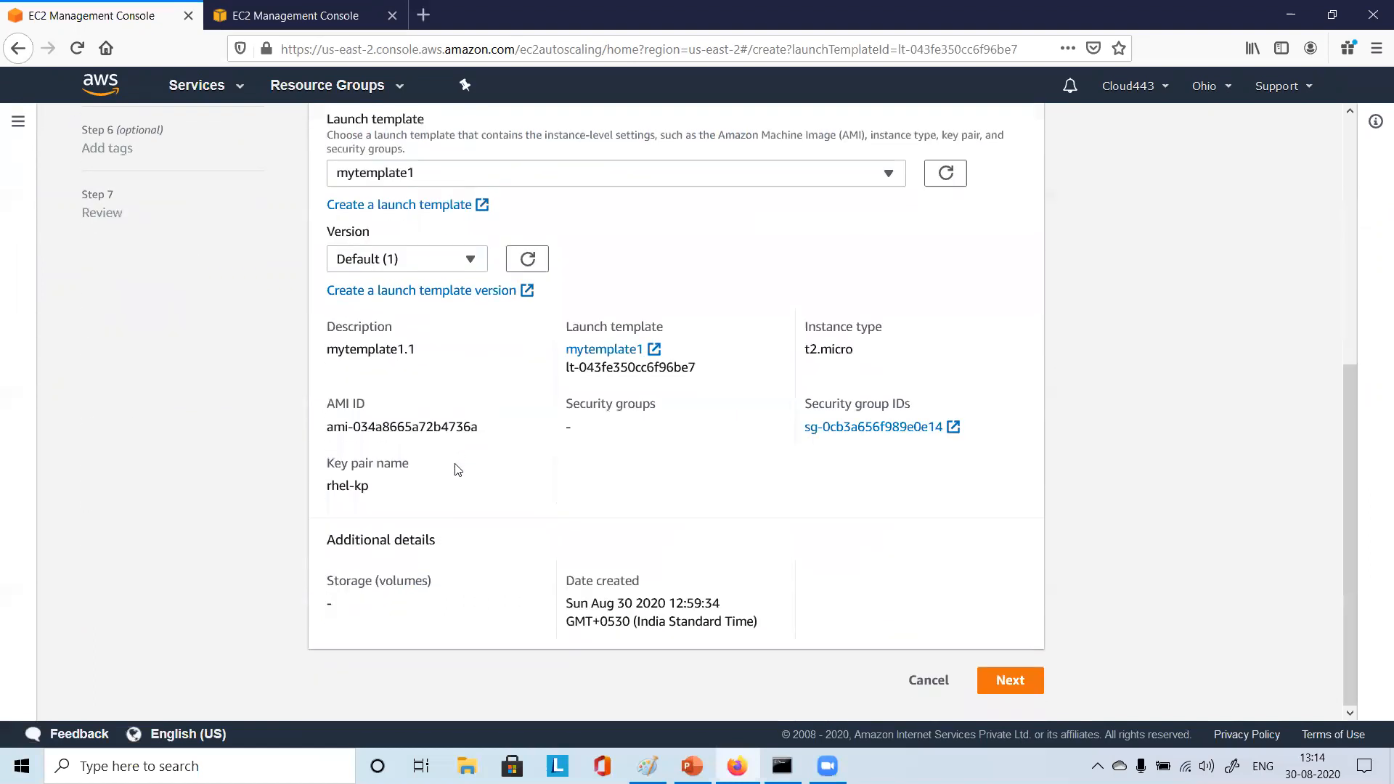
scroll(457, 470, "up", 4)
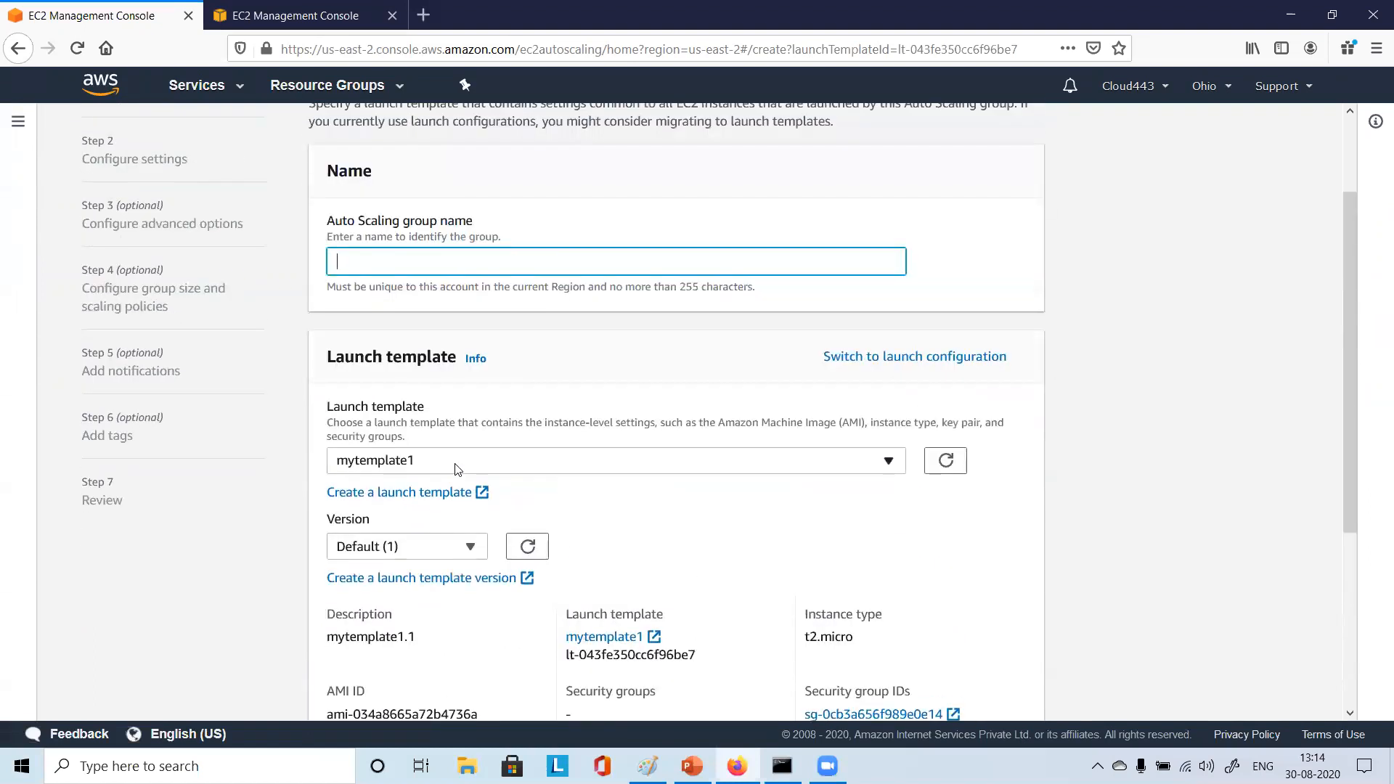
scroll(458, 470, "up", 2)
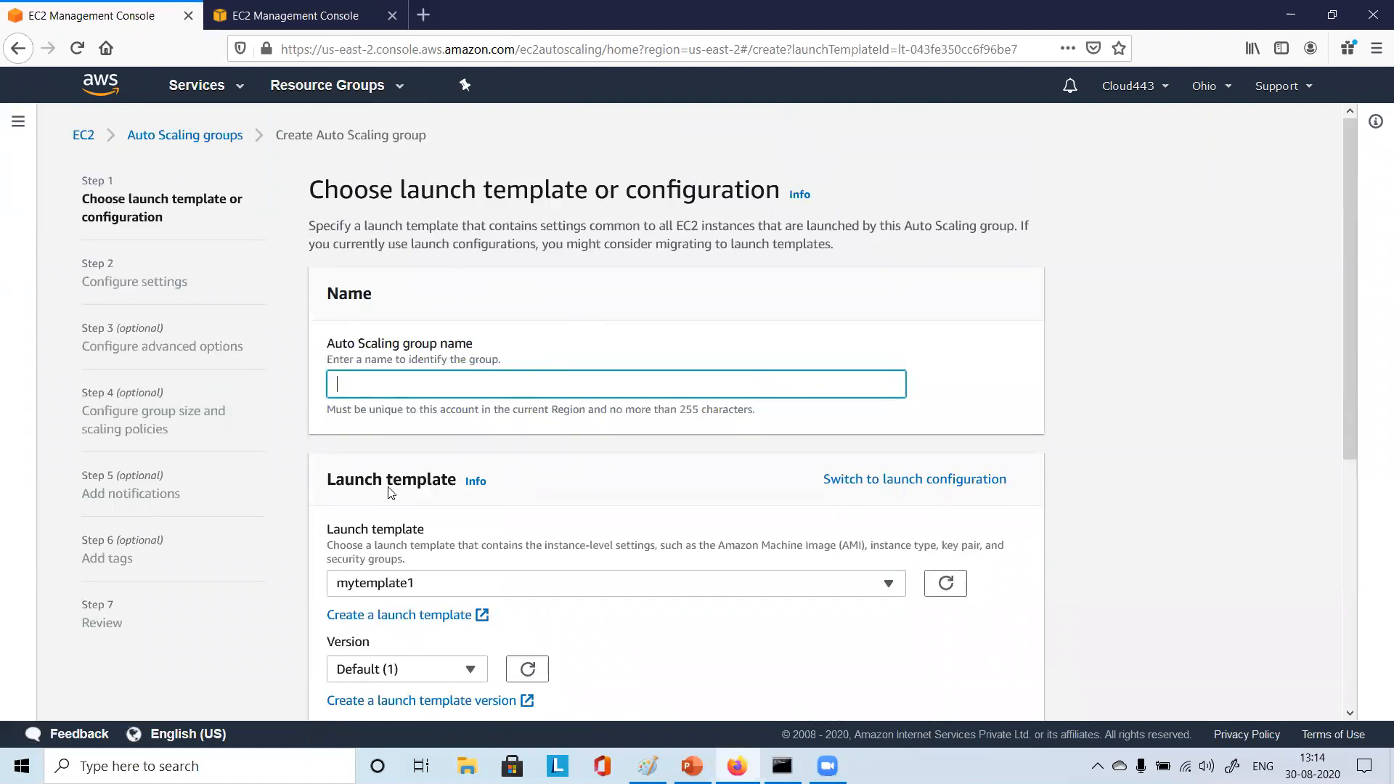
scroll(389, 375, "down", 1)
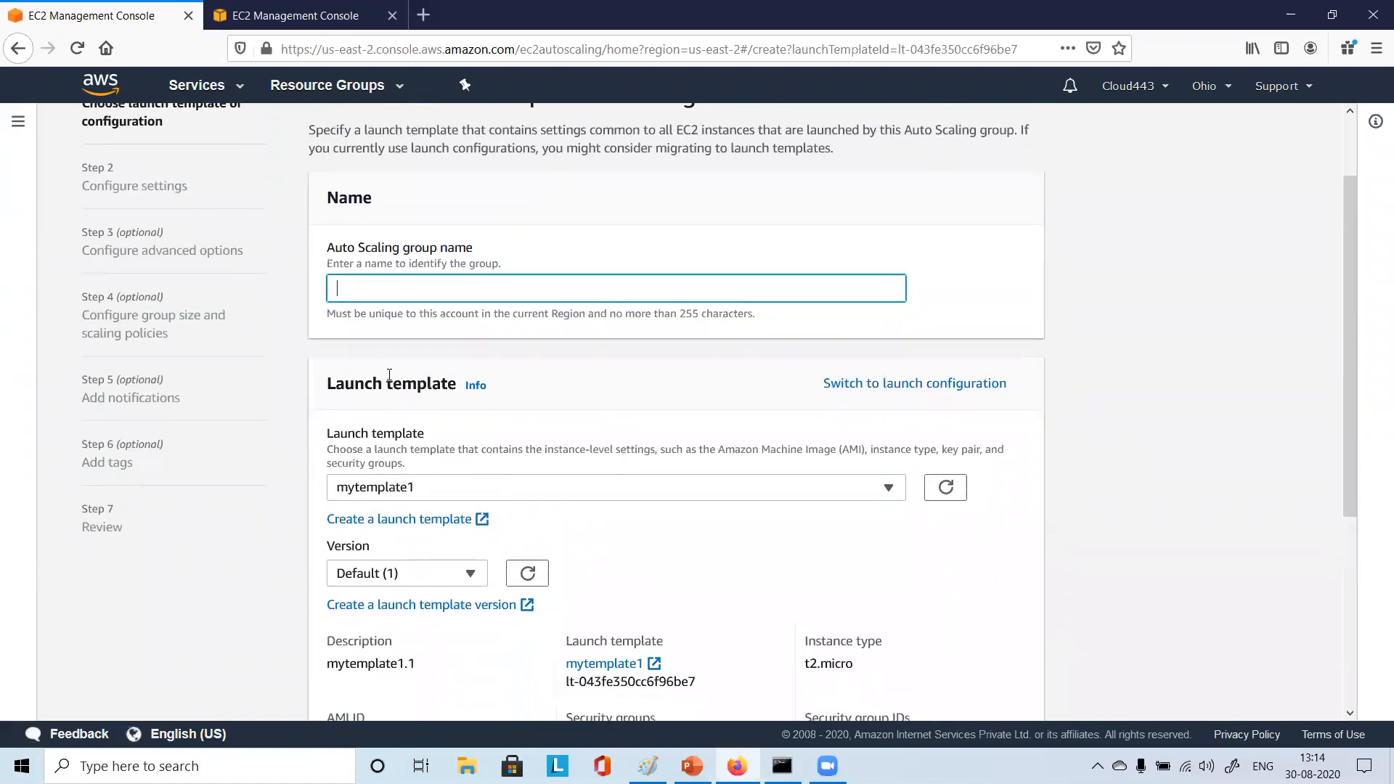
Switch the Auto Scaling group wizard to launch configuration and back to launch template
left_click_drag(345, 382, 418, 383)
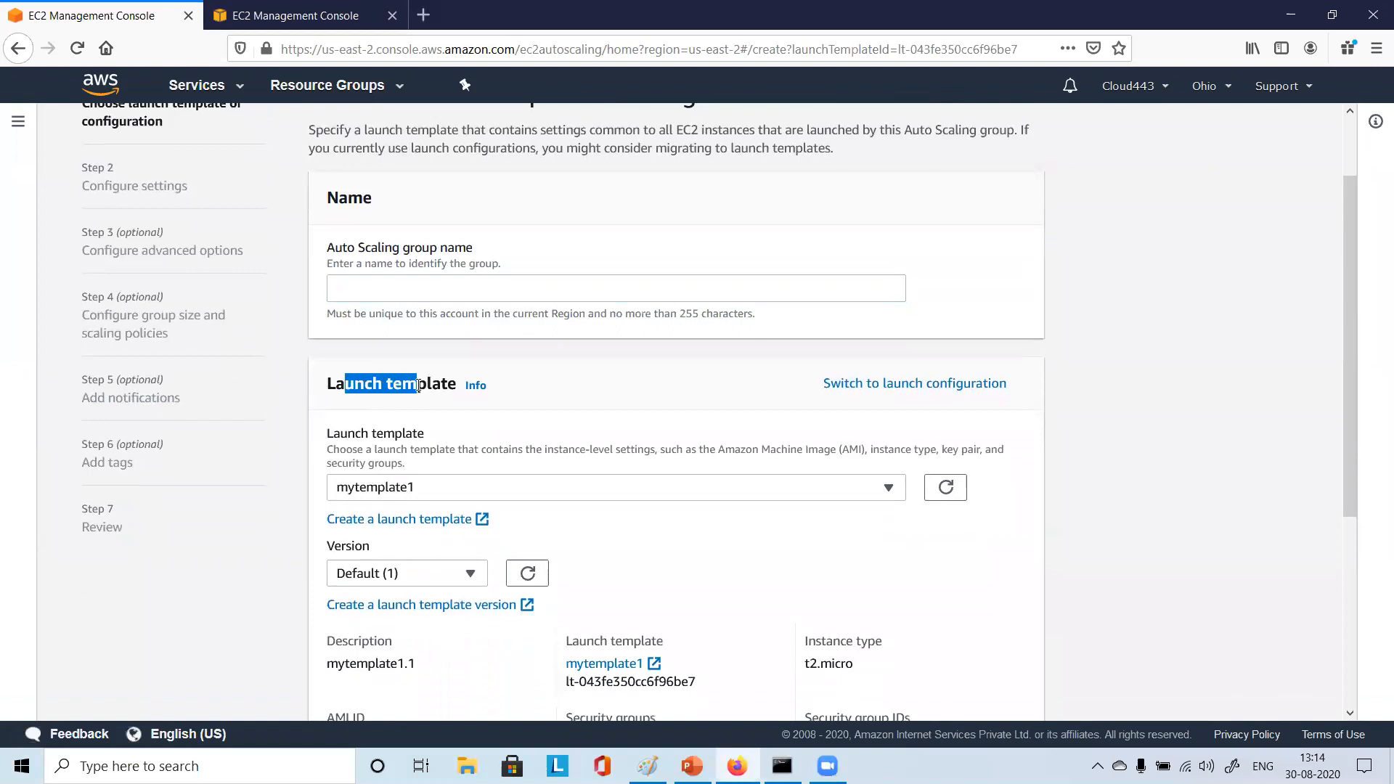
left_click(909, 390)
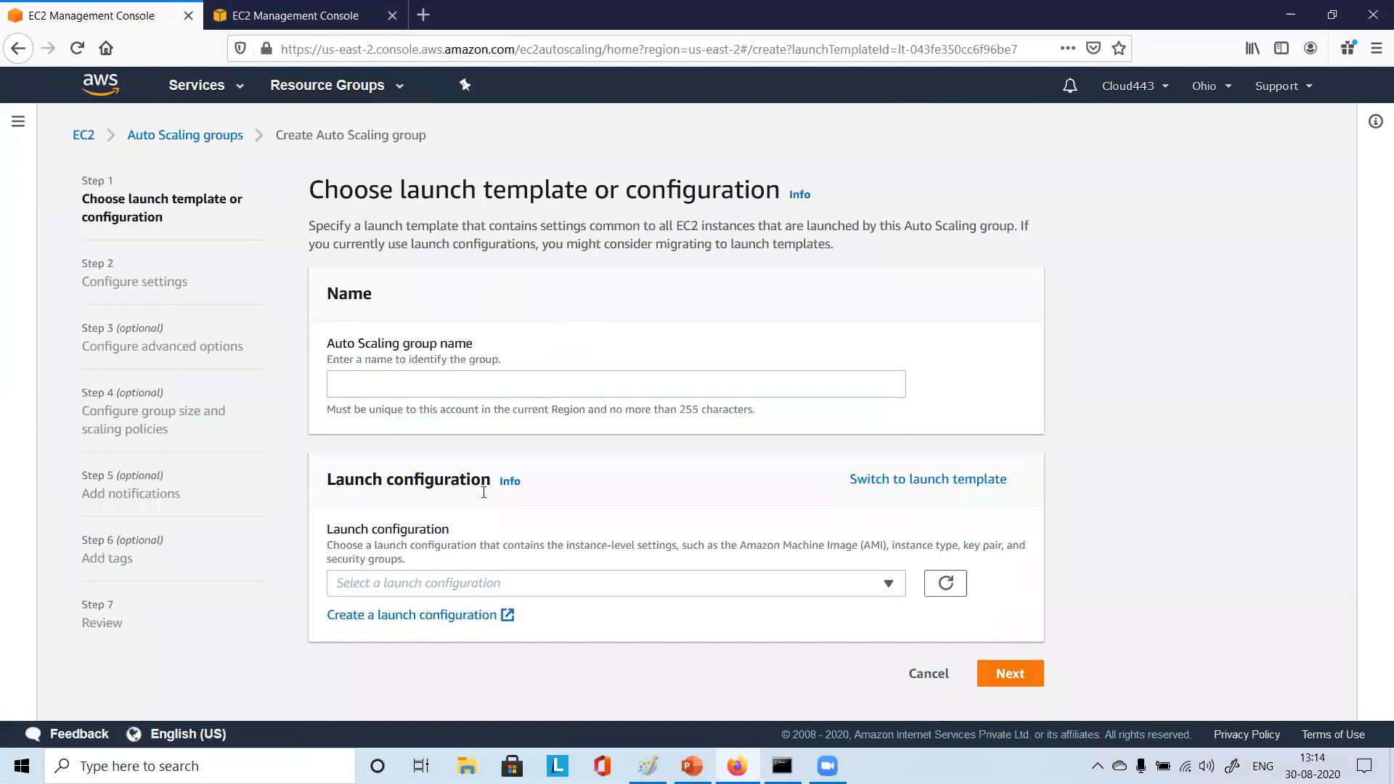
left_click(901, 480)
left_click_drag(342, 479, 446, 473)
scroll(436, 436, "down", 3)
left_click(393, 282)
left_click_drag(356, 288, 423, 291)
left_click(385, 287)
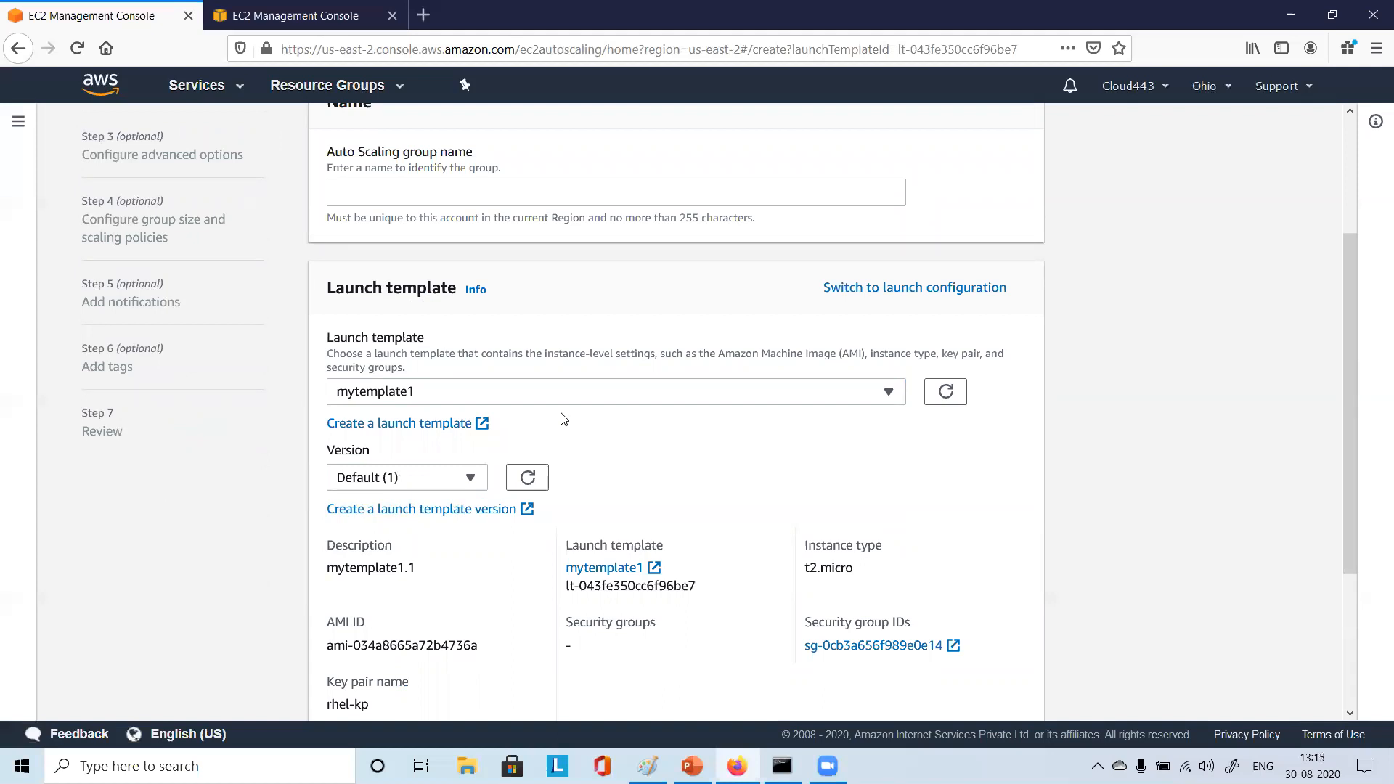
scroll(666, 414, "up", 3)
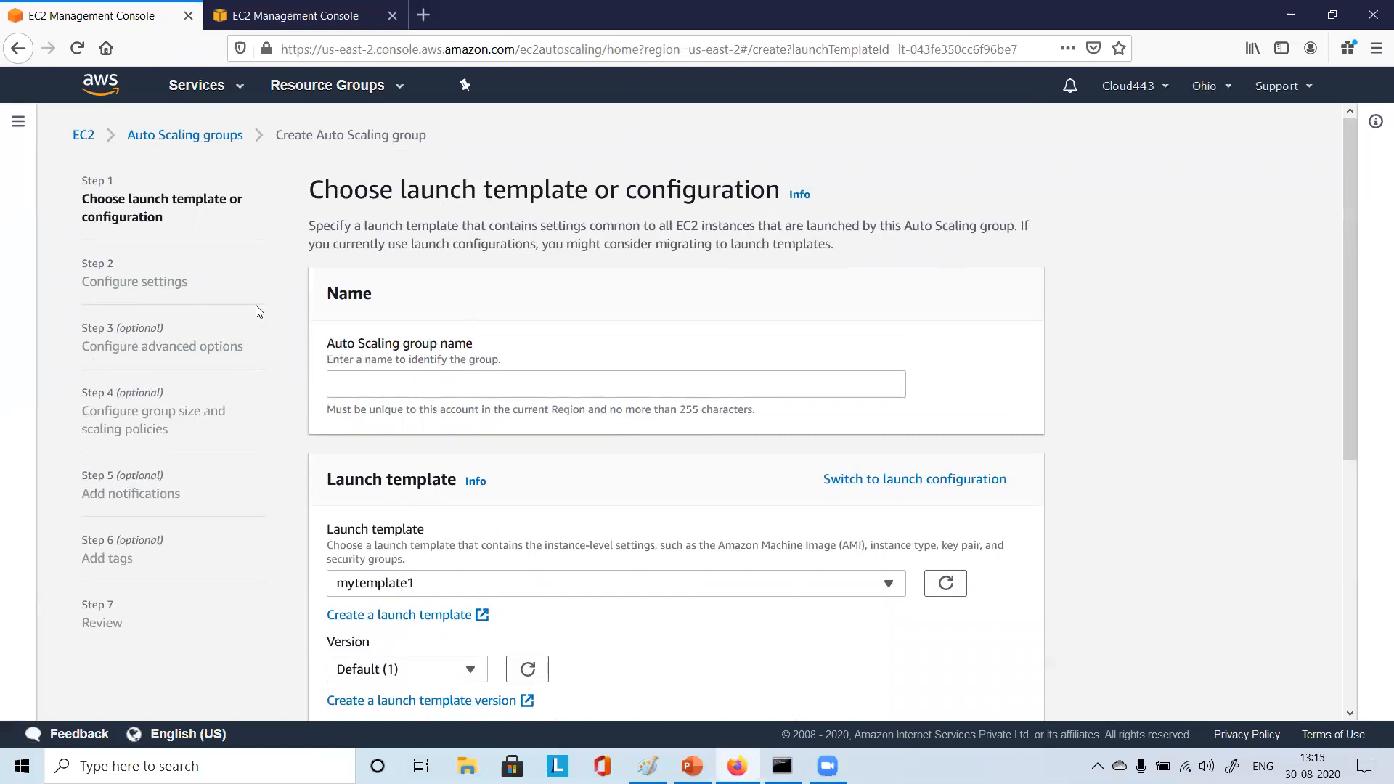
Return to the EC2 launch templates list and start creating an Auto Scaling group from mytemplate1
left_click(83, 136)
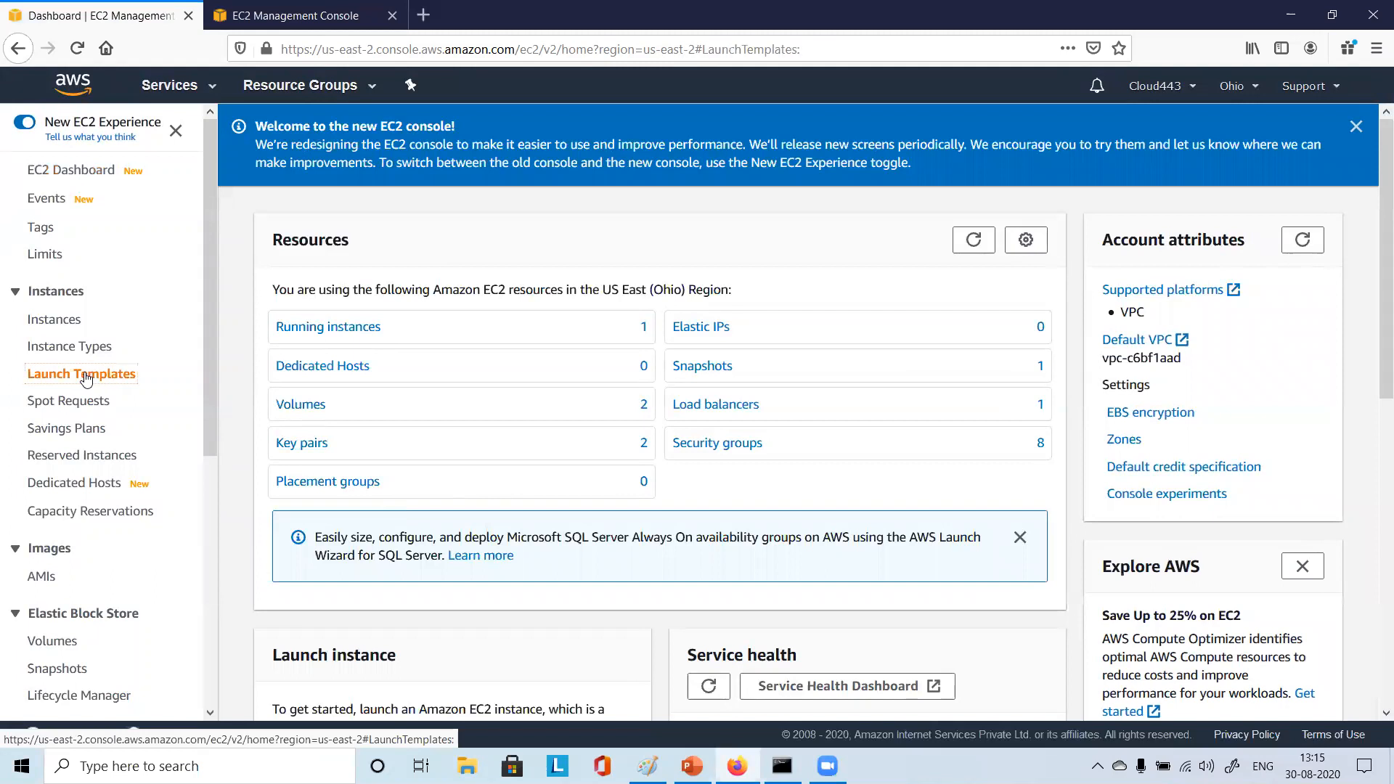
left_click(85, 379)
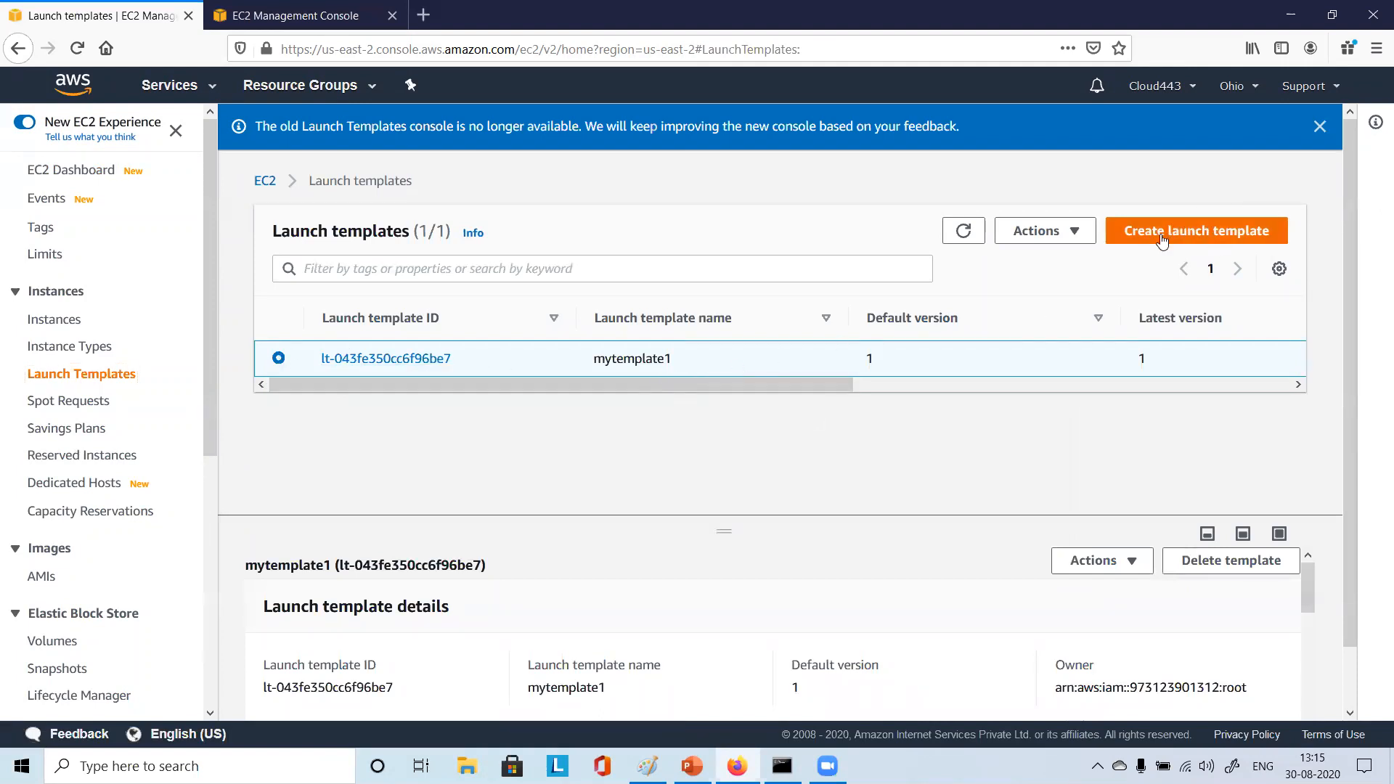
left_click(1074, 231)
scroll(1061, 312, "down", 3)
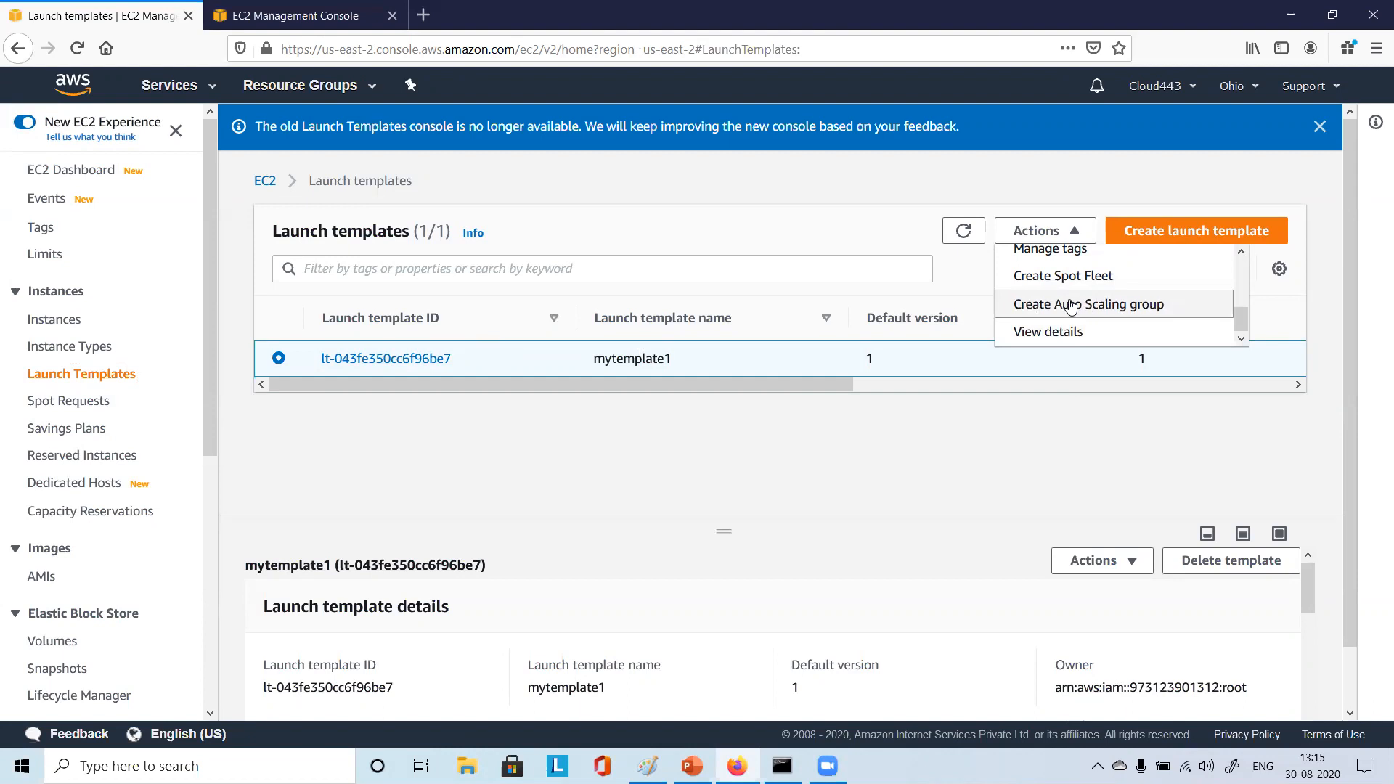
left_click(1070, 306)
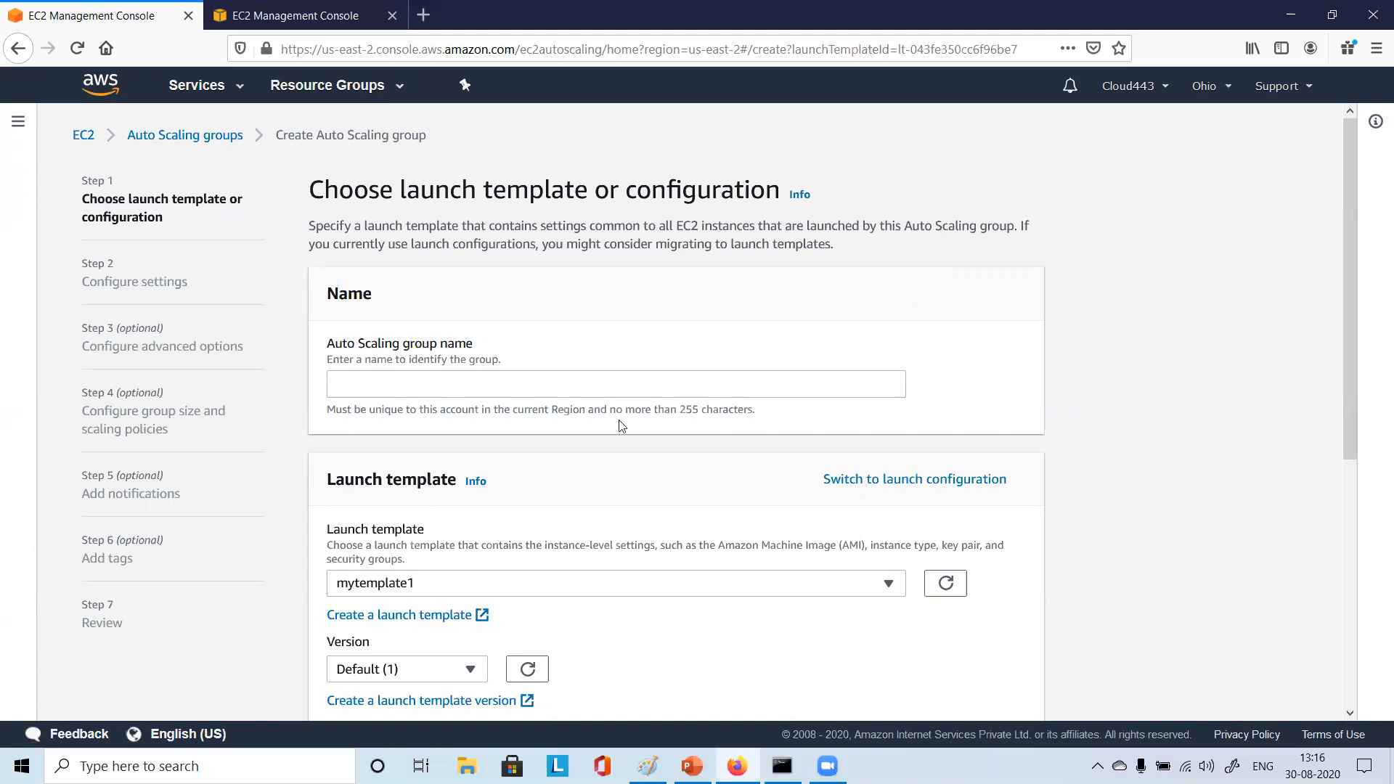
Compare the wizard's name and launch template sections with the older form's network and subnet choices, ending on the wizard
left_click(450, 373)
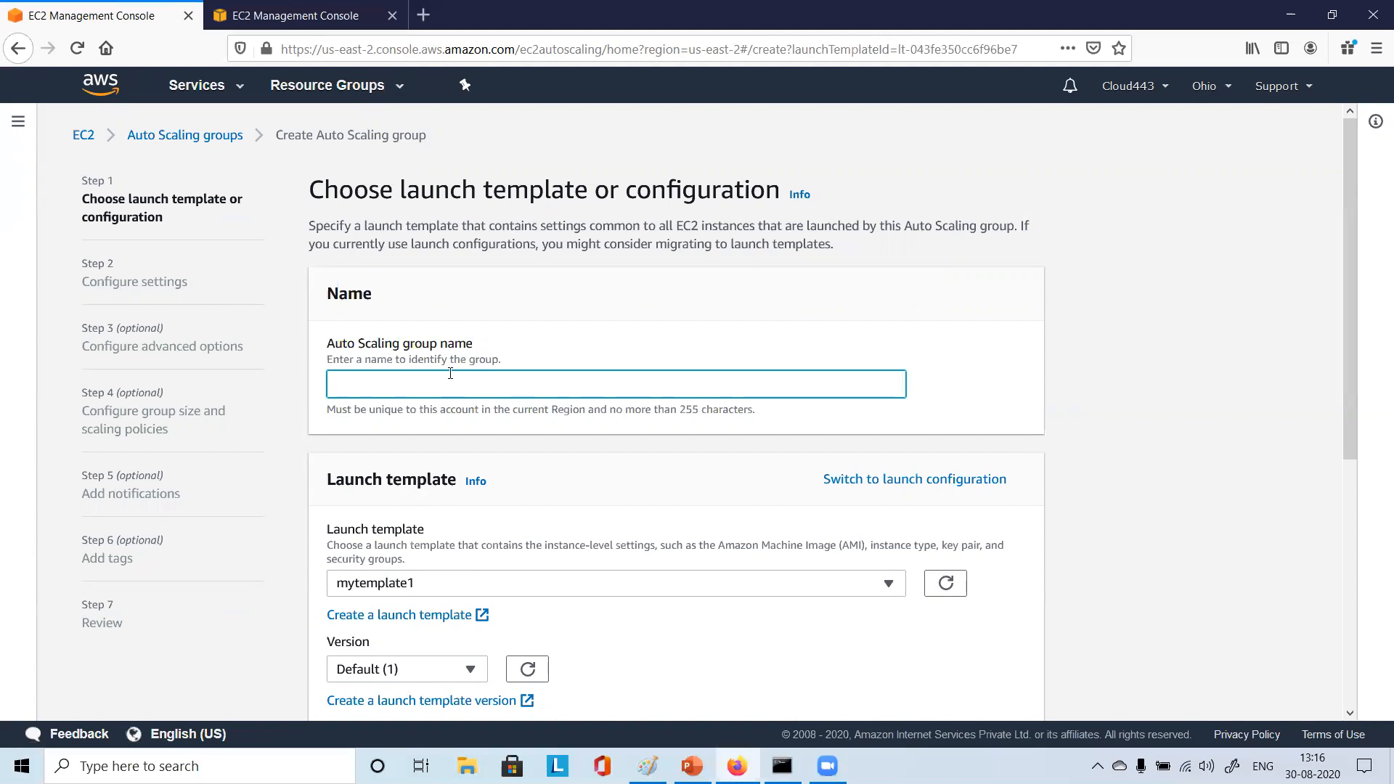
scroll(452, 376, "down", 5)
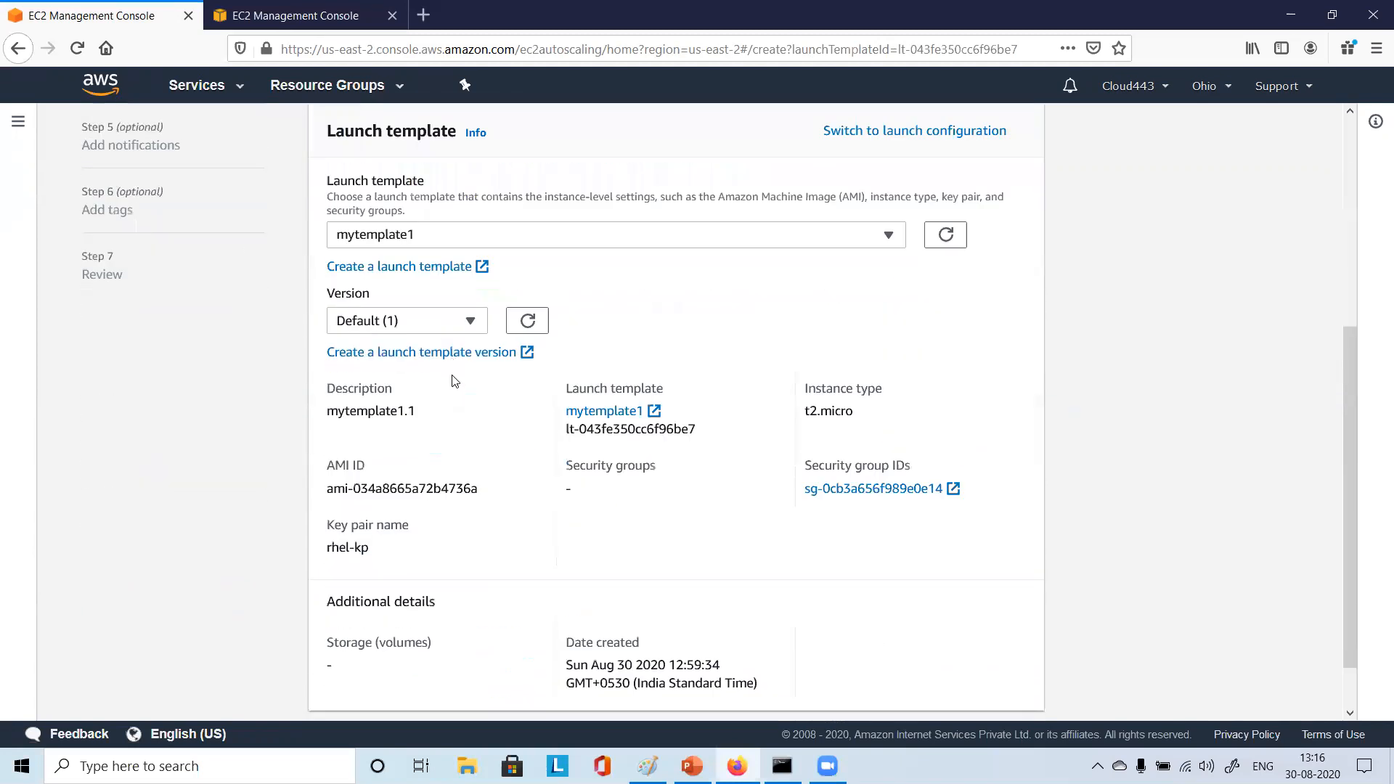
scroll(444, 357, "up", 3)
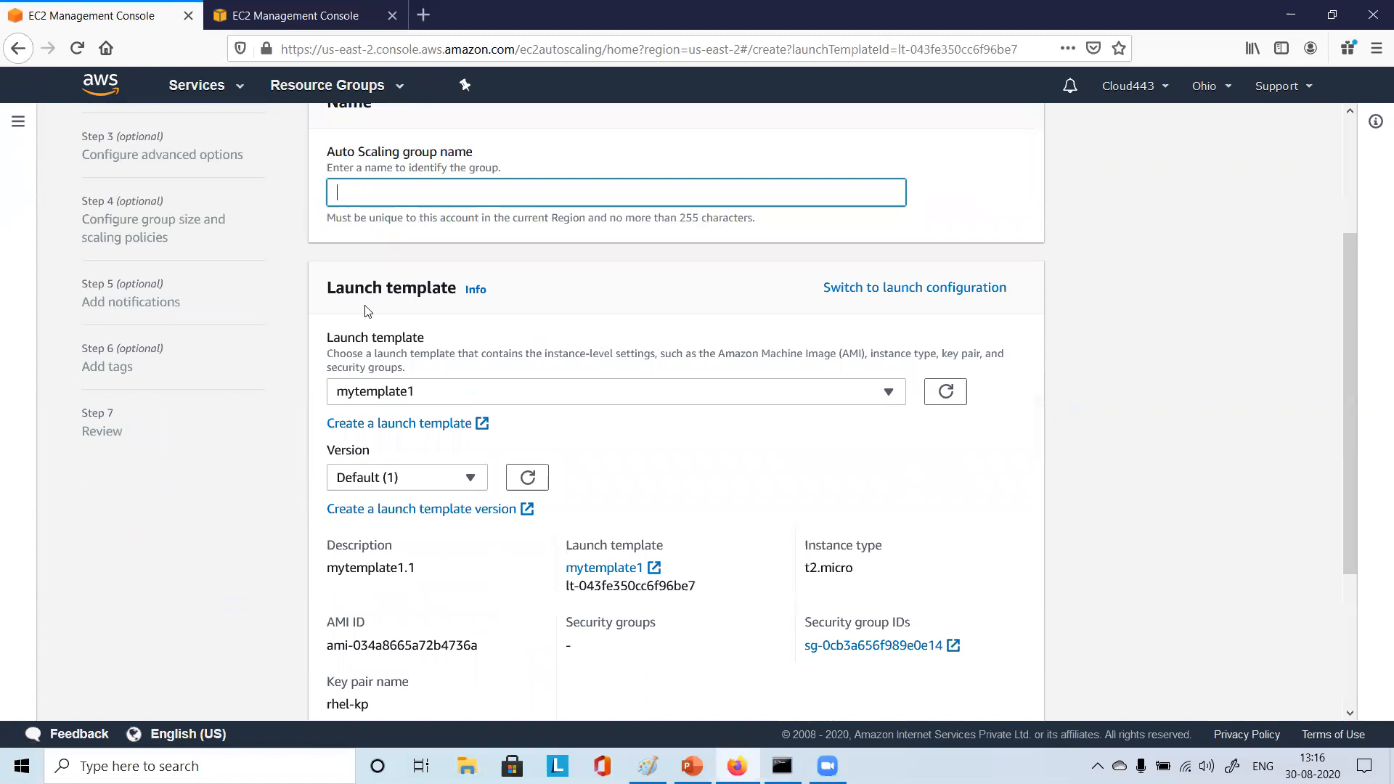
scroll(382, 513, "down", 1)
scroll(382, 514, "down", 3)
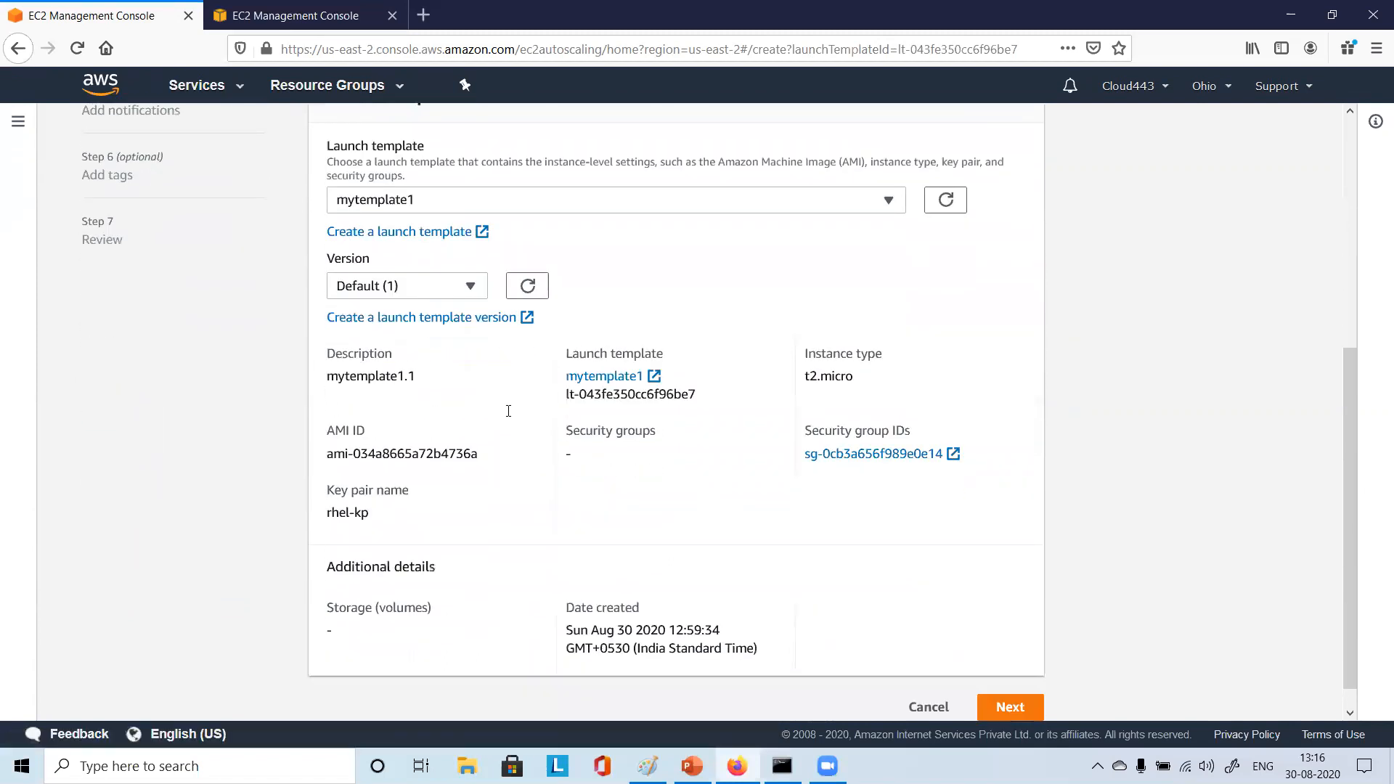
scroll(445, 498, "down", 1)
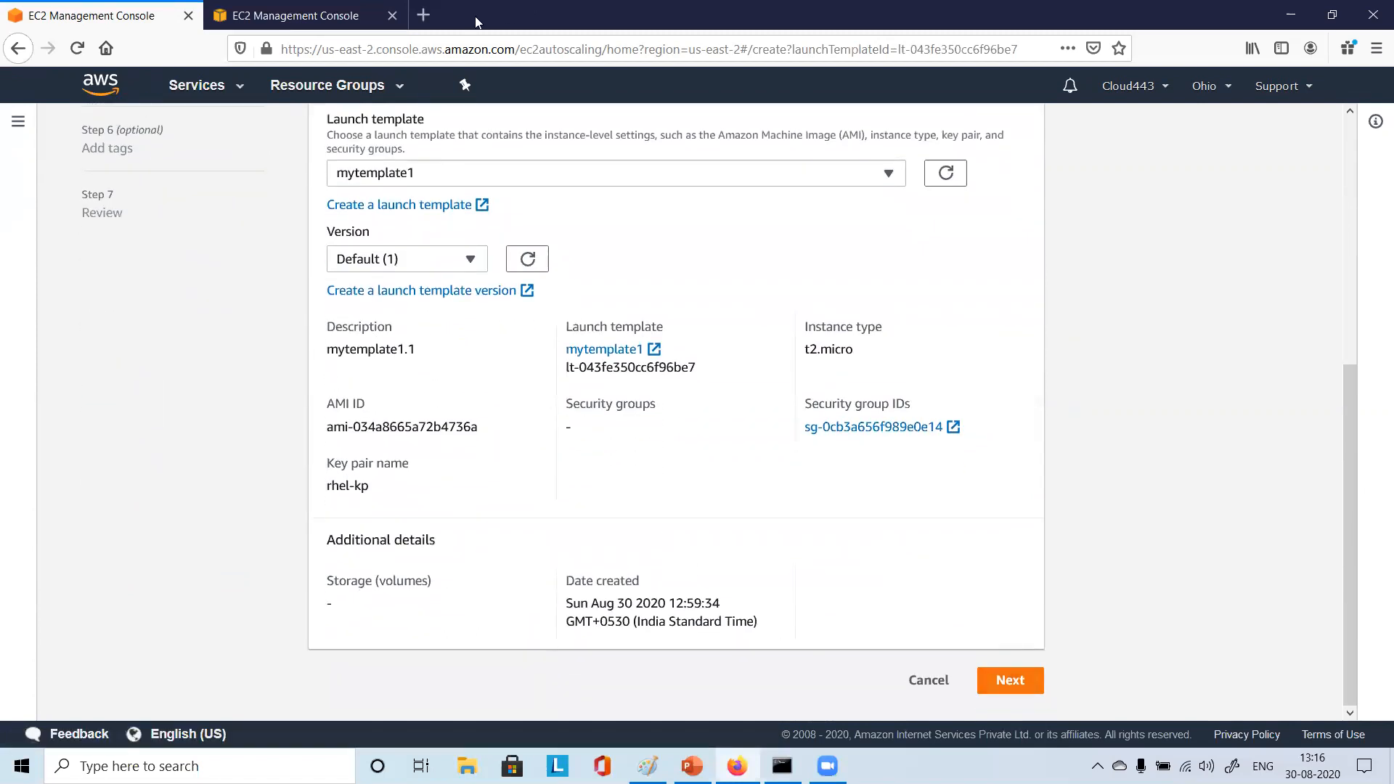
left_click(304, 11)
left_click(475, 201)
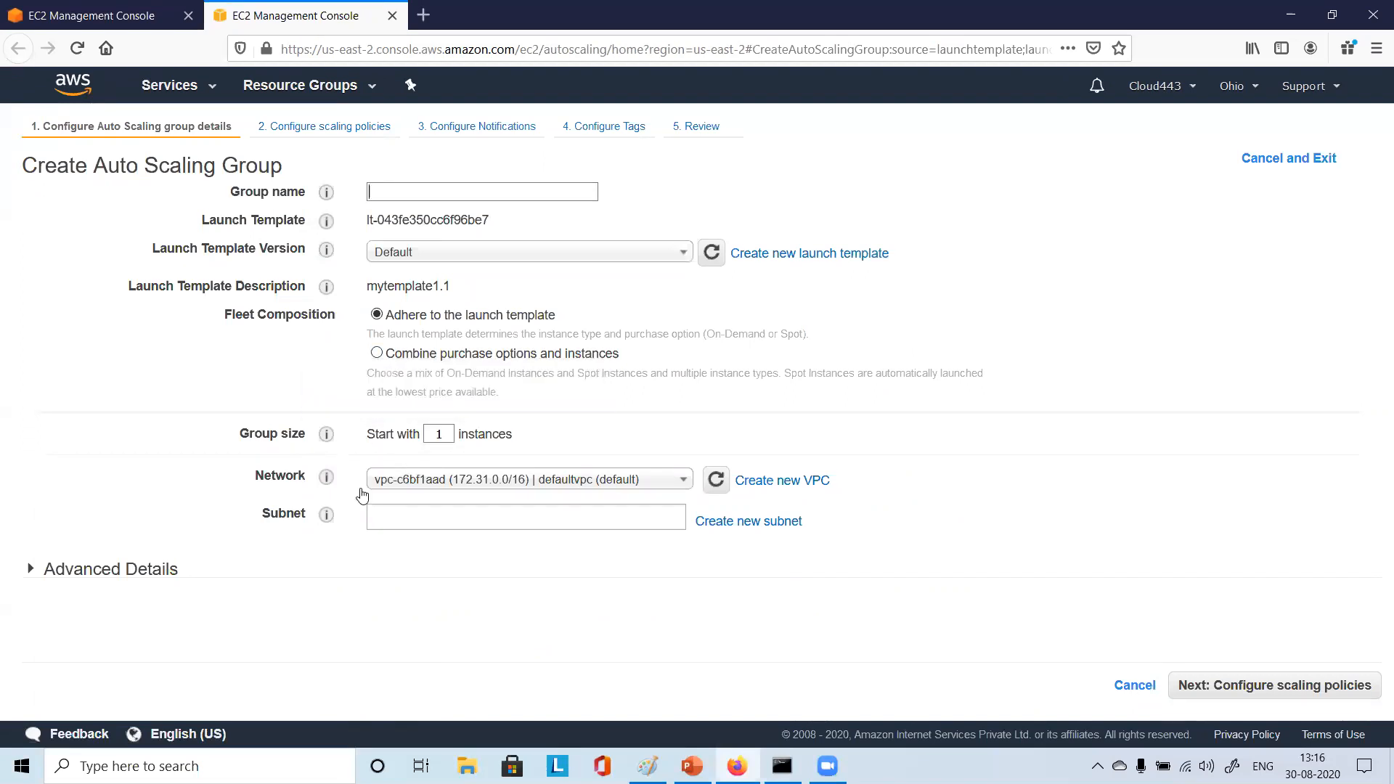
left_click(511, 525)
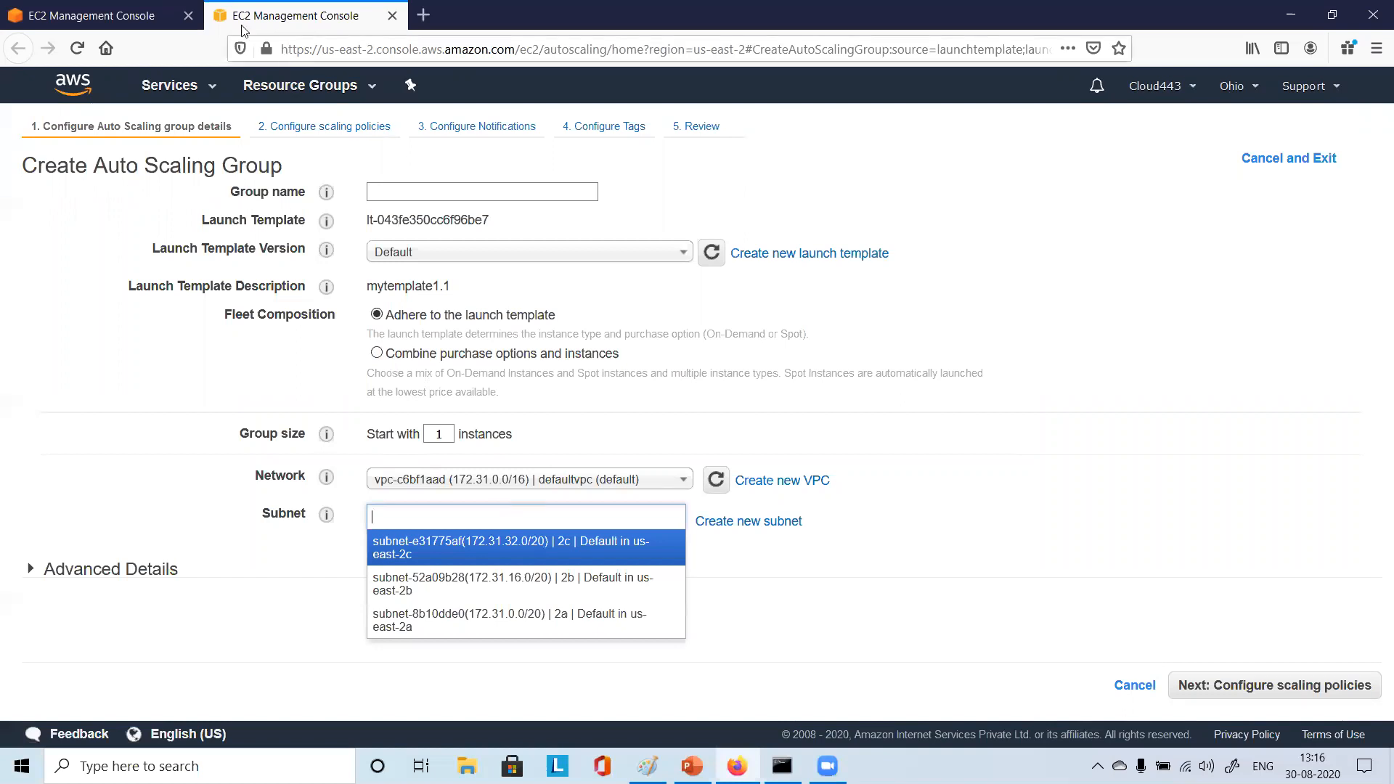
key("ctrl+Page_Up")
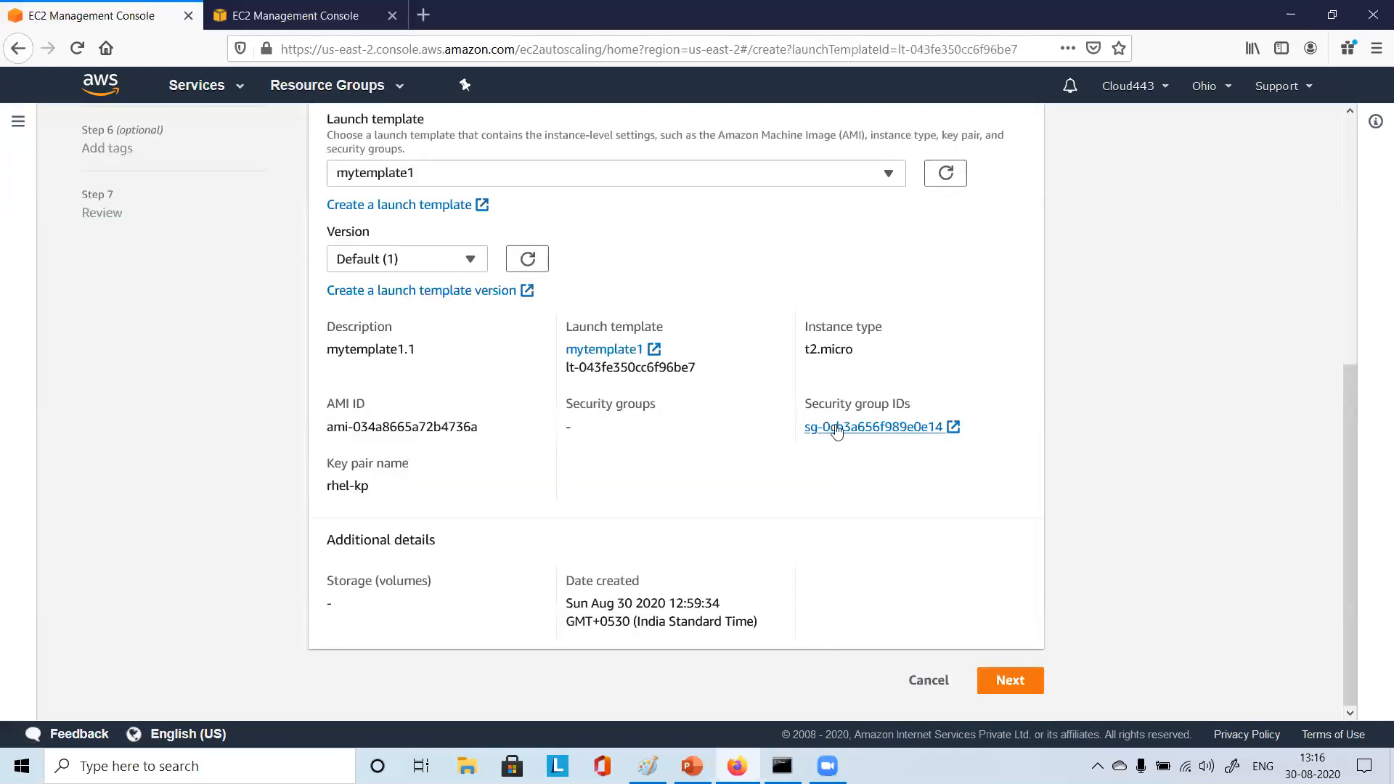
Name the Auto Scaling group myasg1
scroll(783, 439, "up", 3)
scroll(585, 414, "up", 3)
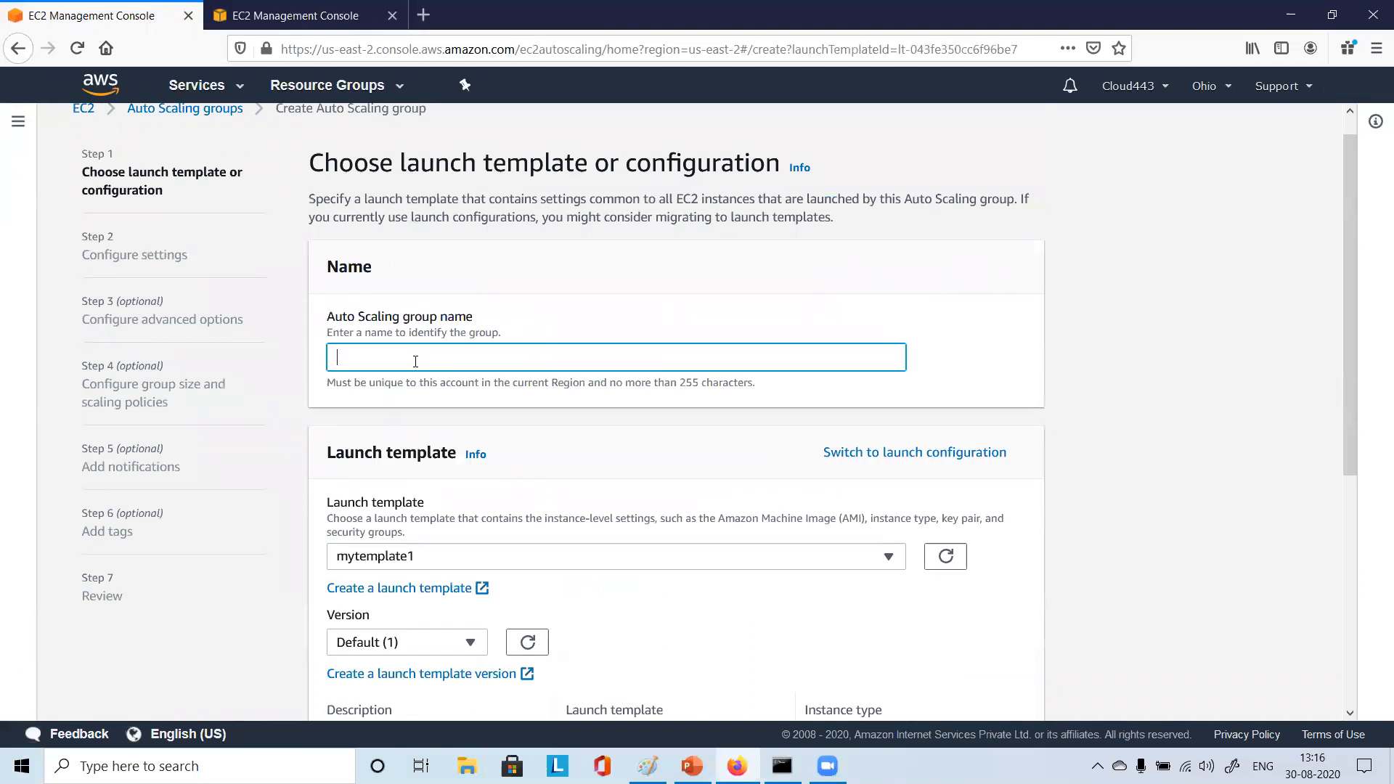
type("ASG1")
key("Delete")
key("Delete")
key("Delete")
key("Delete")
type("myasg")
Check the available versions of mytemplate1, keep Default (1), and continue to the Configure settings step
scroll(436, 366, "down", 3)
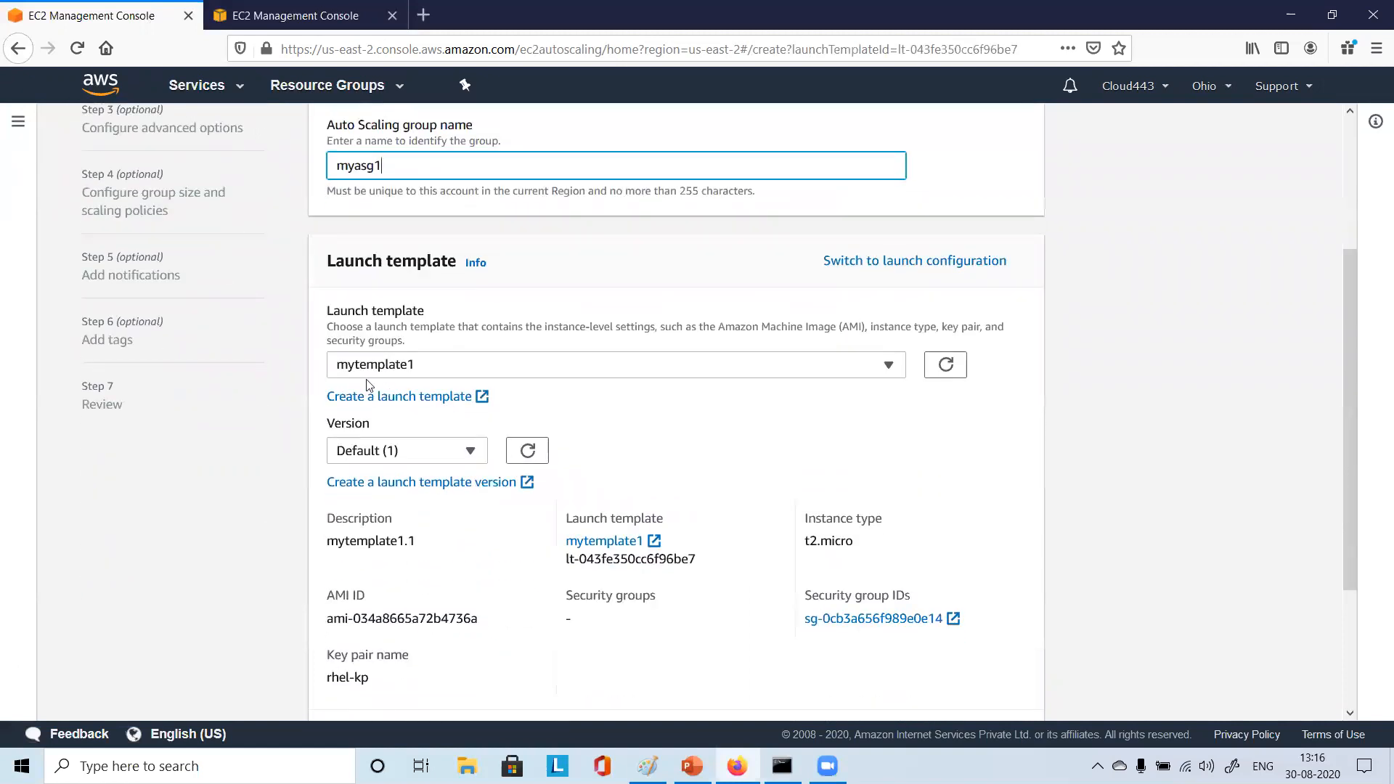
scroll(530, 379, "down", 2)
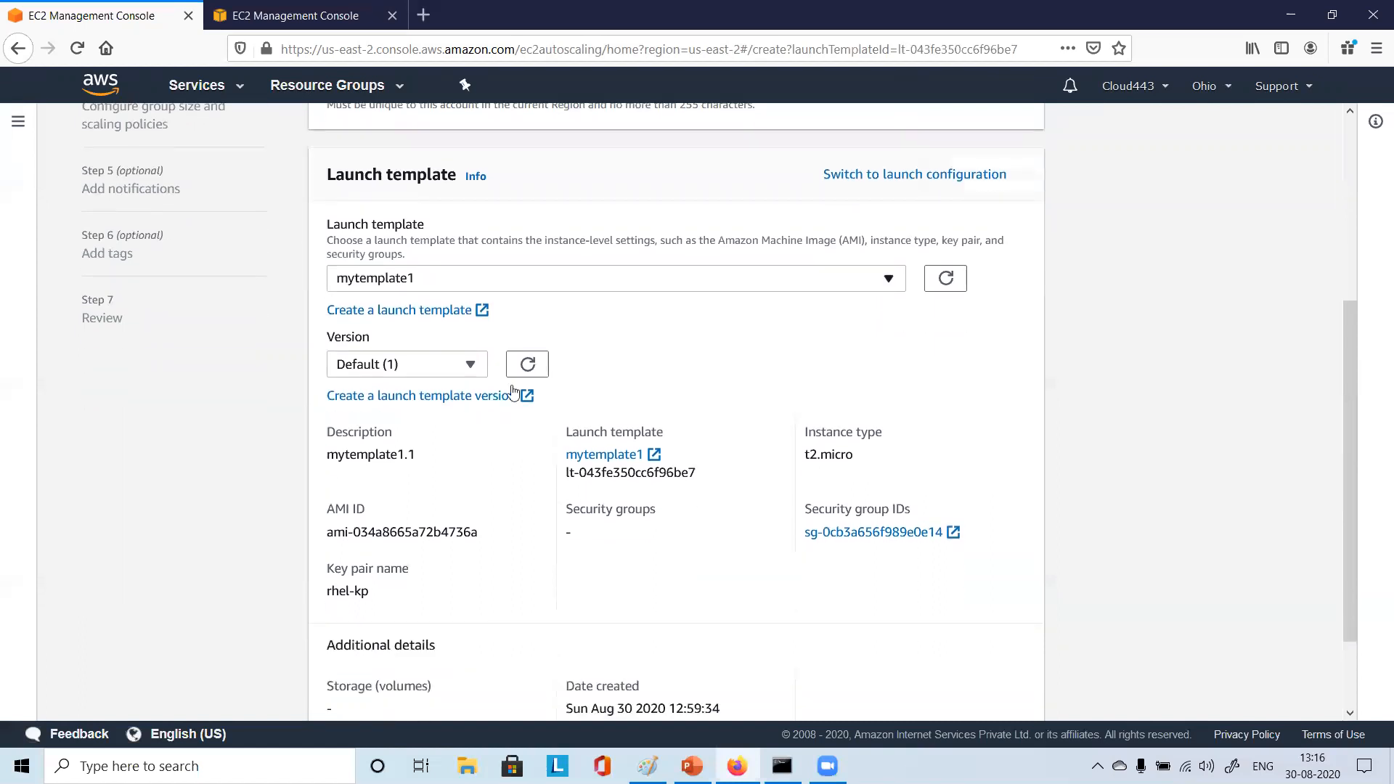
left_click(470, 354)
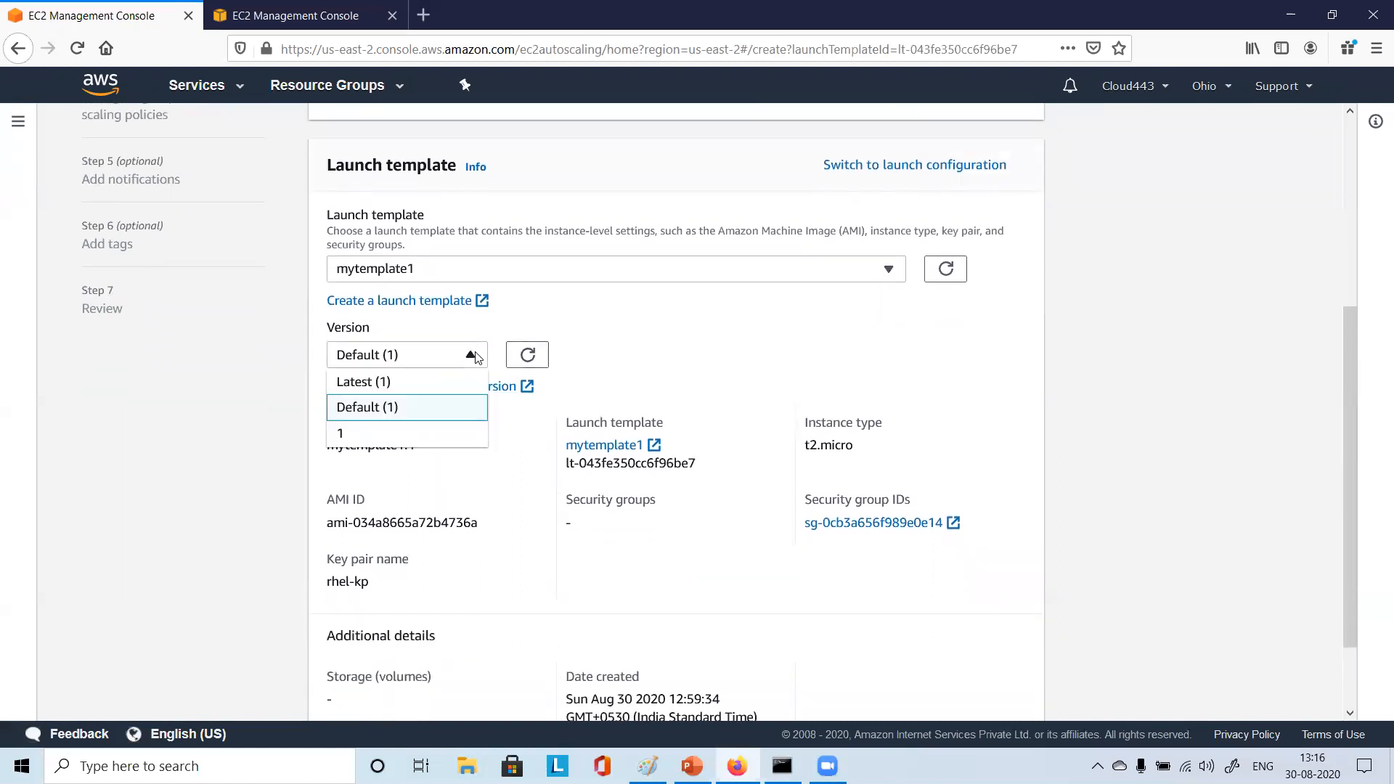
left_click(473, 356)
scroll(588, 404, "down", 2)
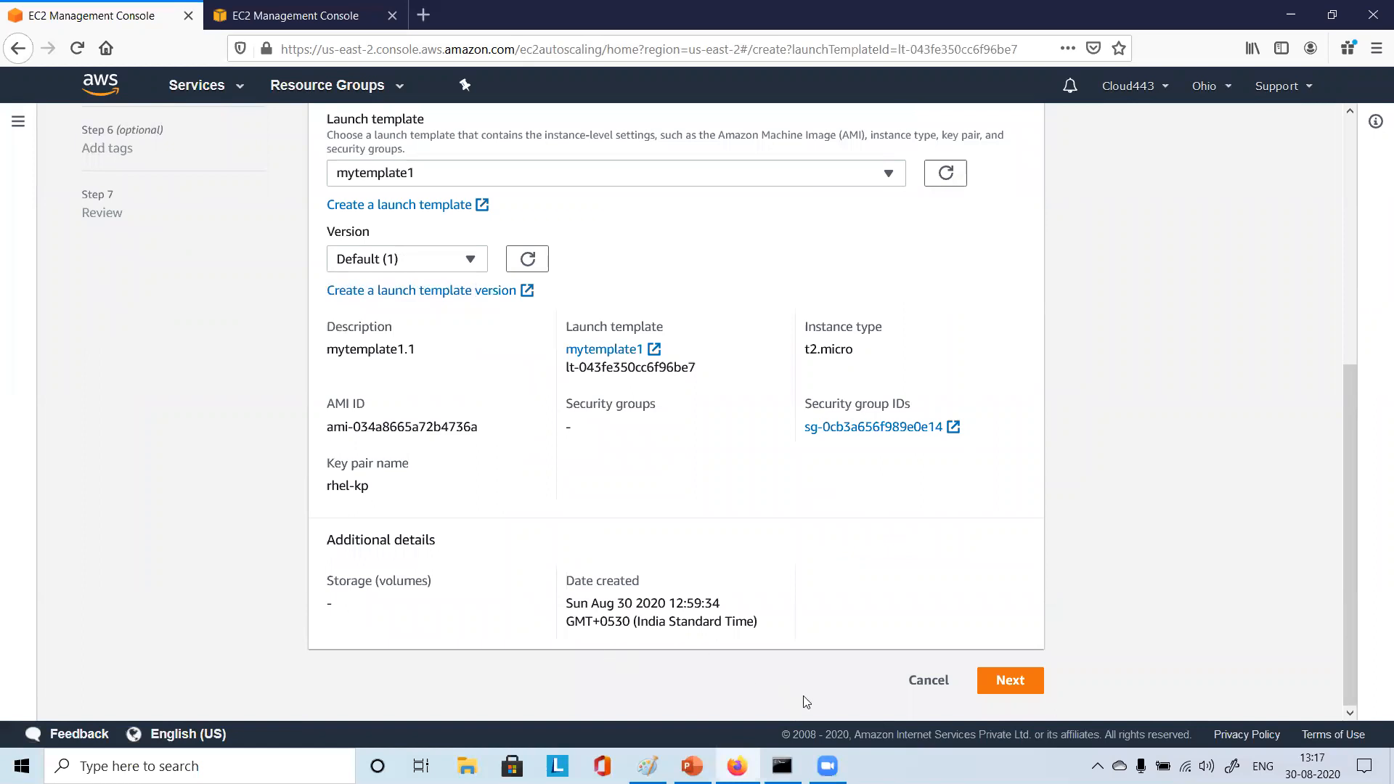
left_click(1017, 686)
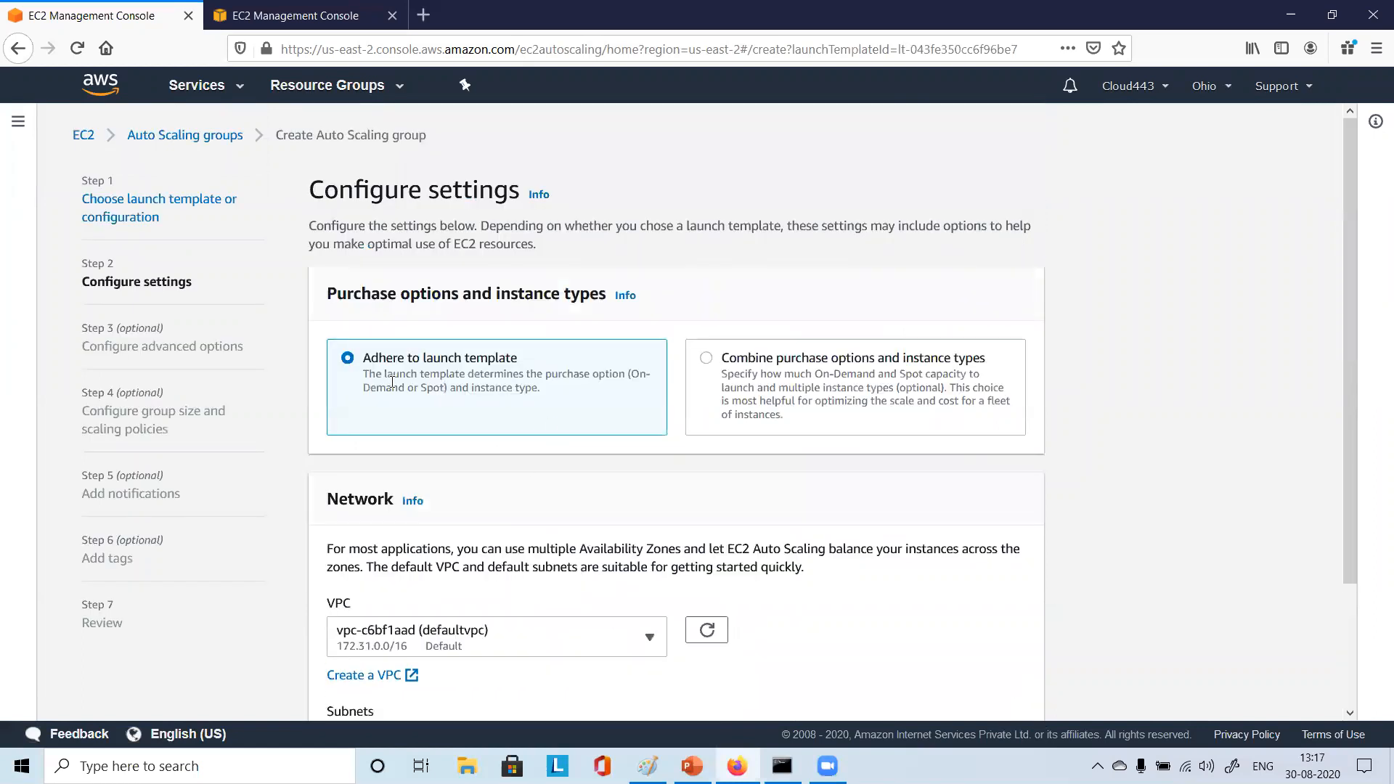
Examine the older form's advanced details and return to the wizard's Configure settings step
left_click(303, 12)
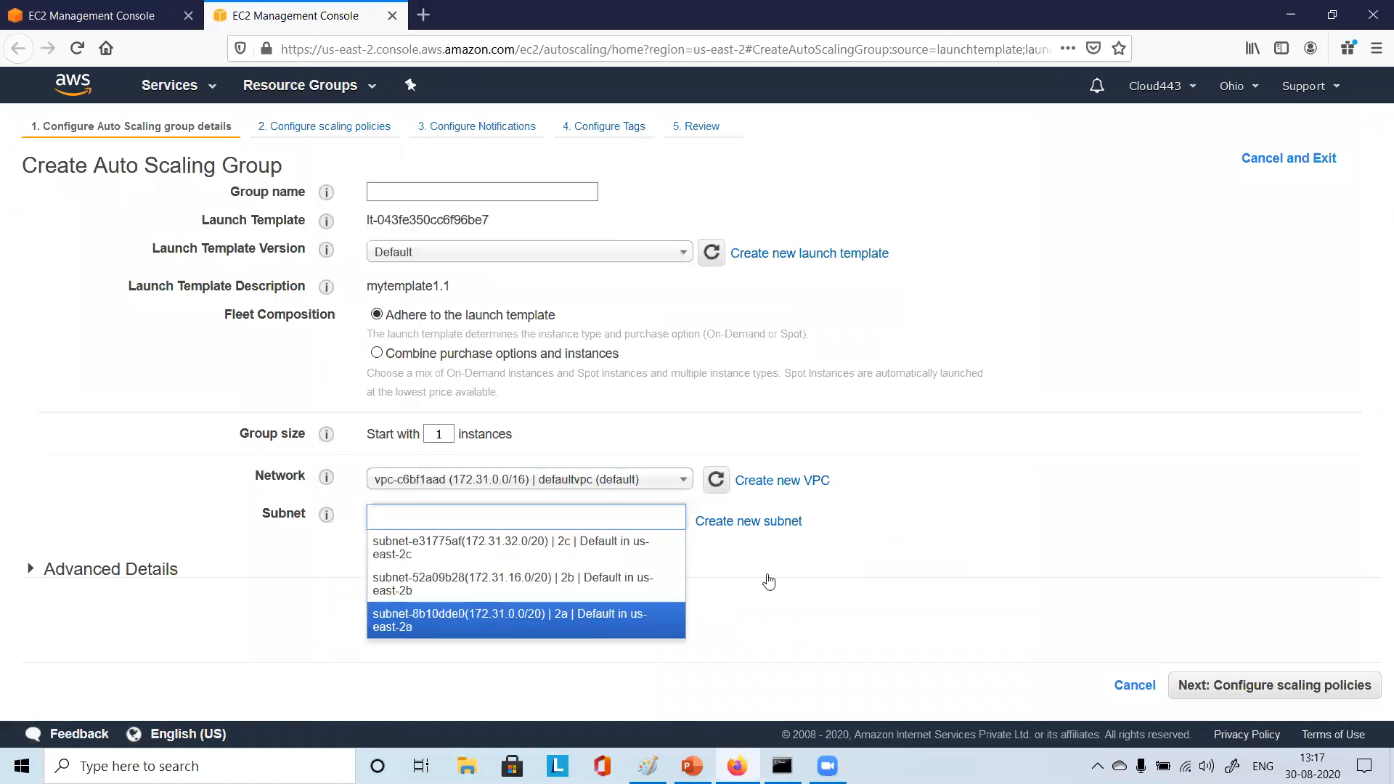
left_click(919, 568)
scroll(422, 539, "down", 2)
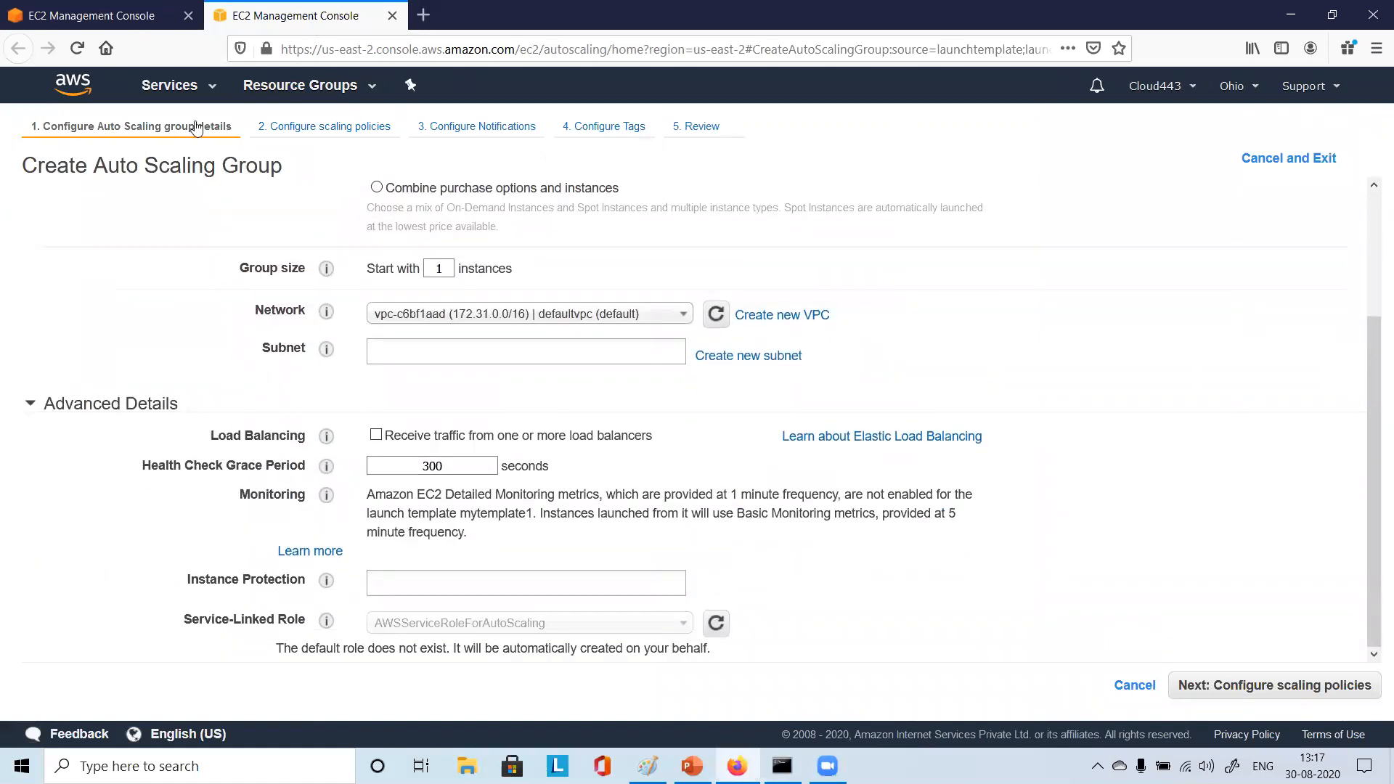
left_click(145, 18)
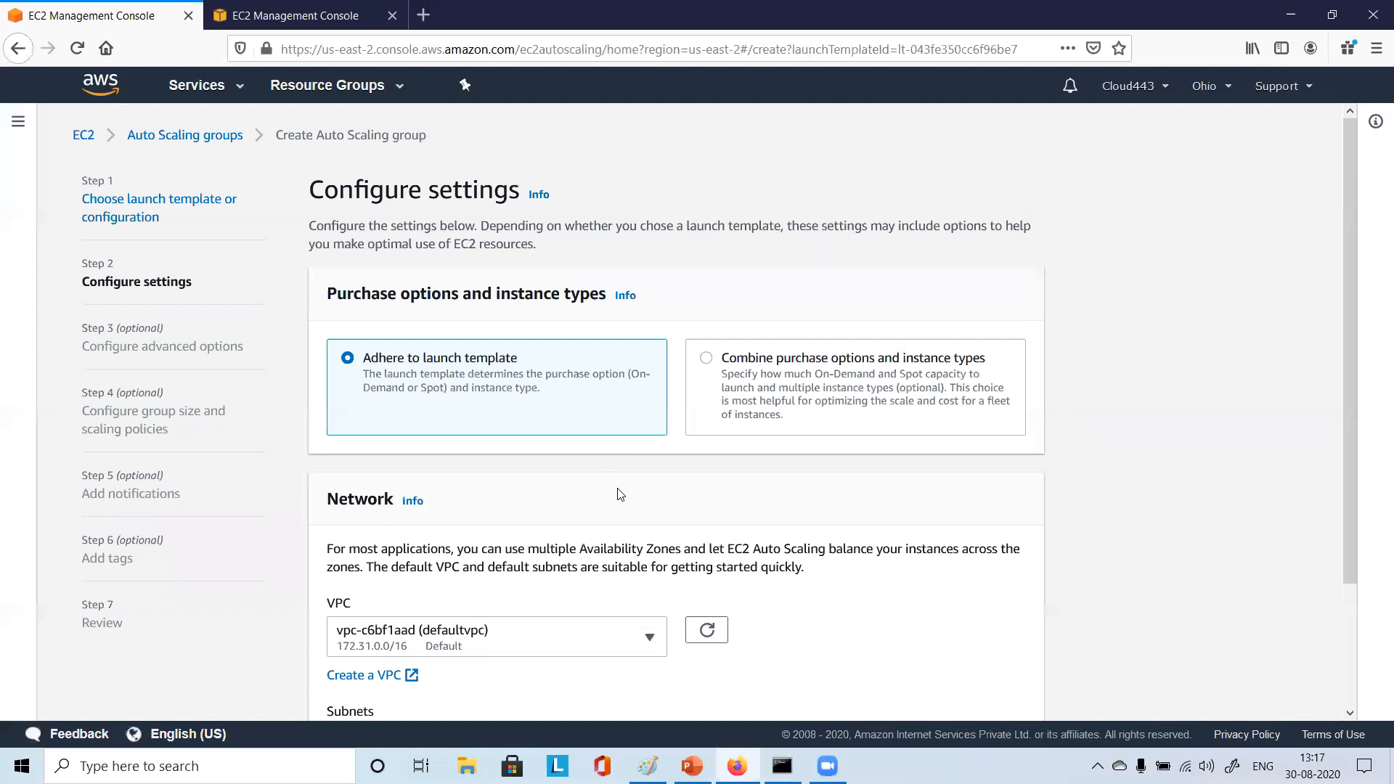
Select the us-east-2a, us-east-2b and us-east-2c subnets of the default VPC for the Auto Scaling group
scroll(621, 494, "down", 3)
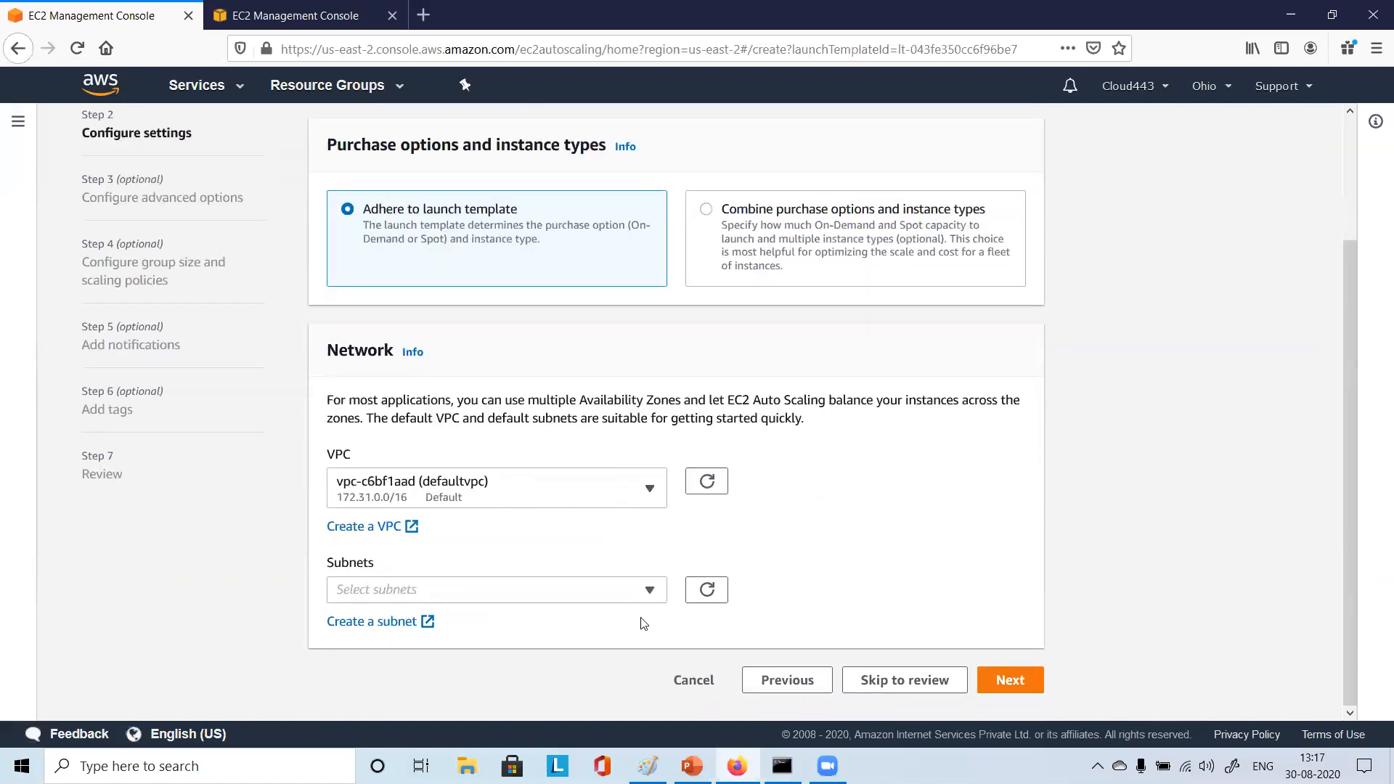
left_click(651, 593)
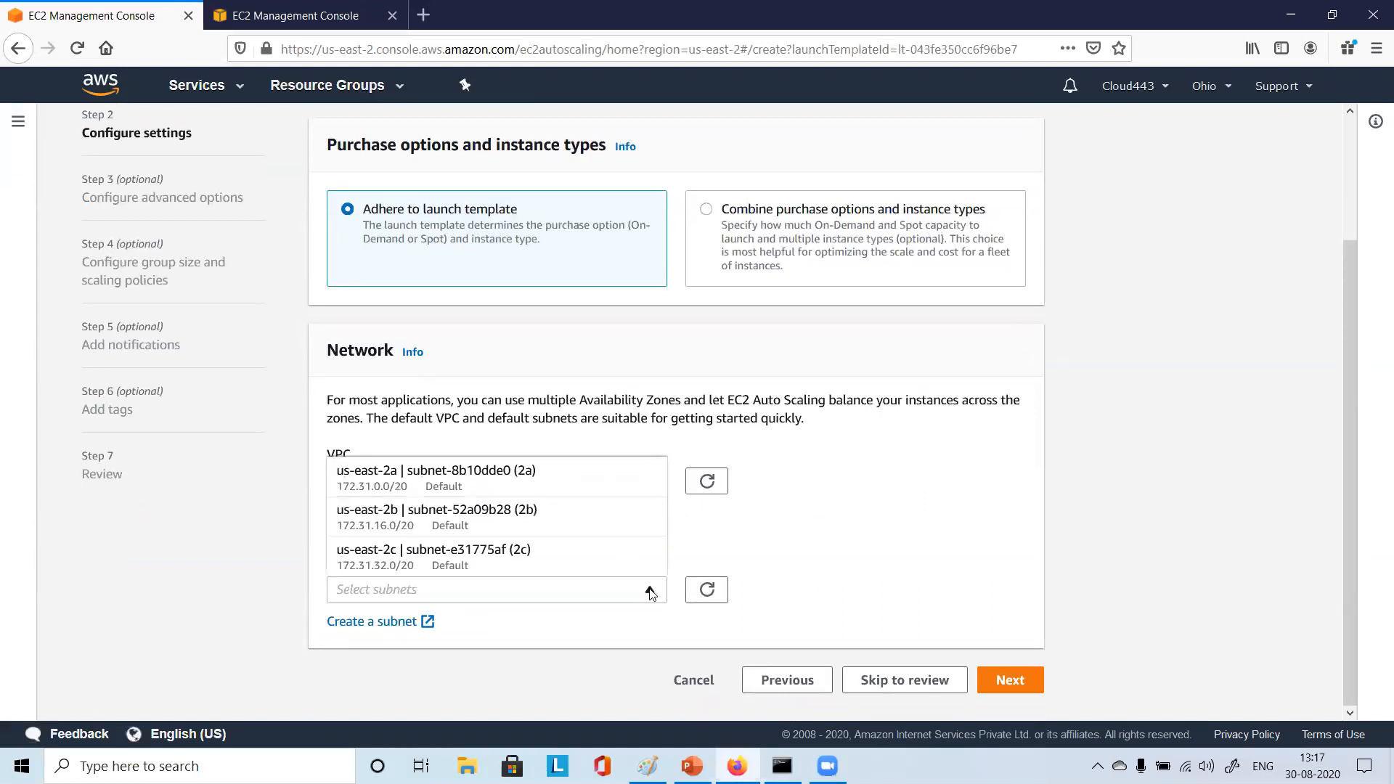
left_click(539, 480)
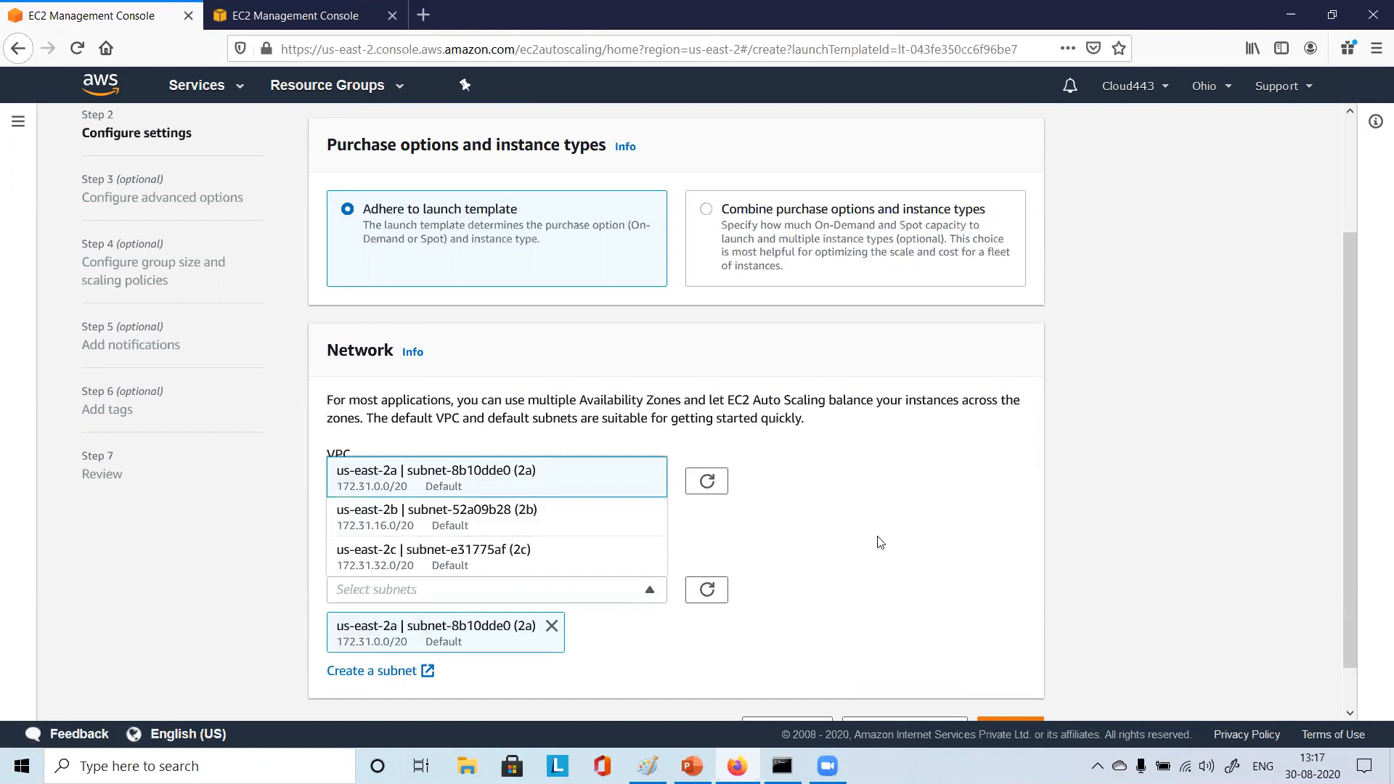
scroll(880, 543, "down", 1)
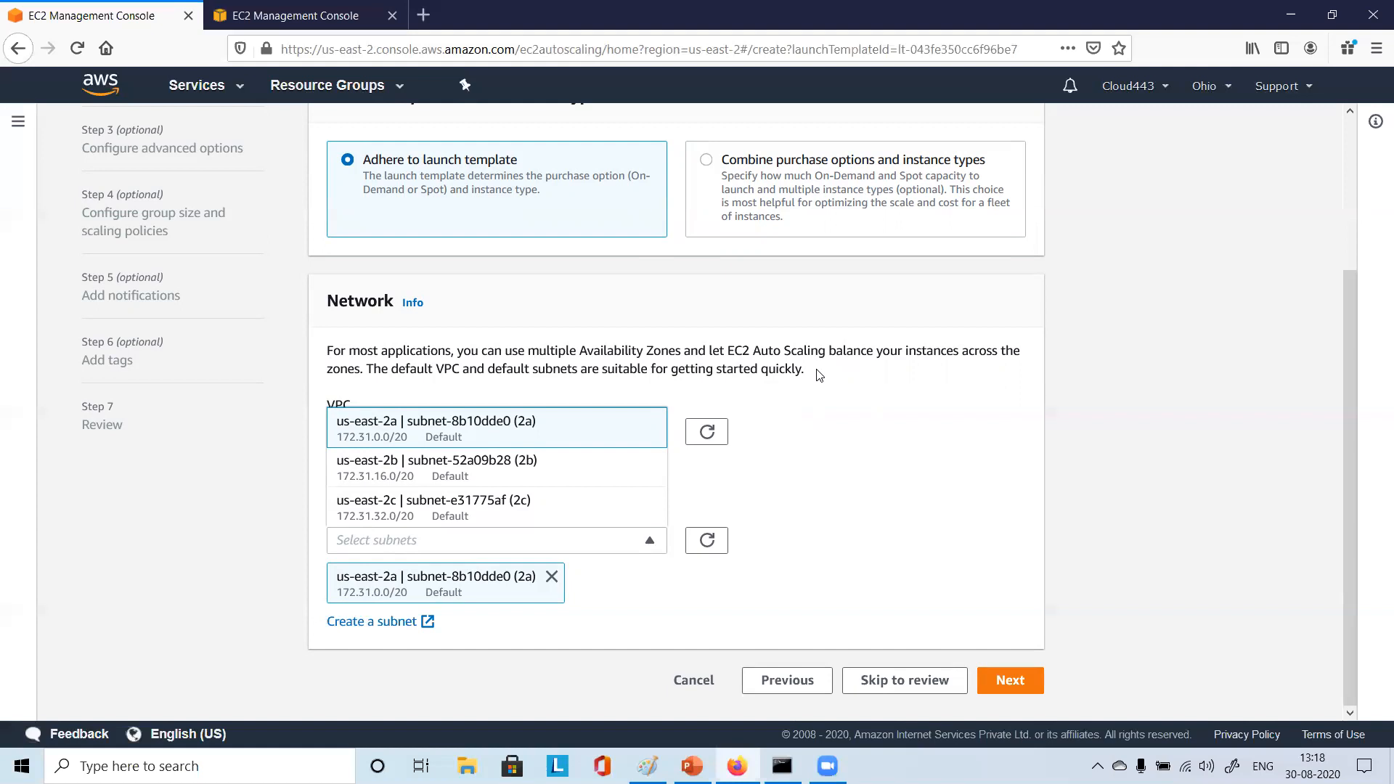
left_click(532, 427)
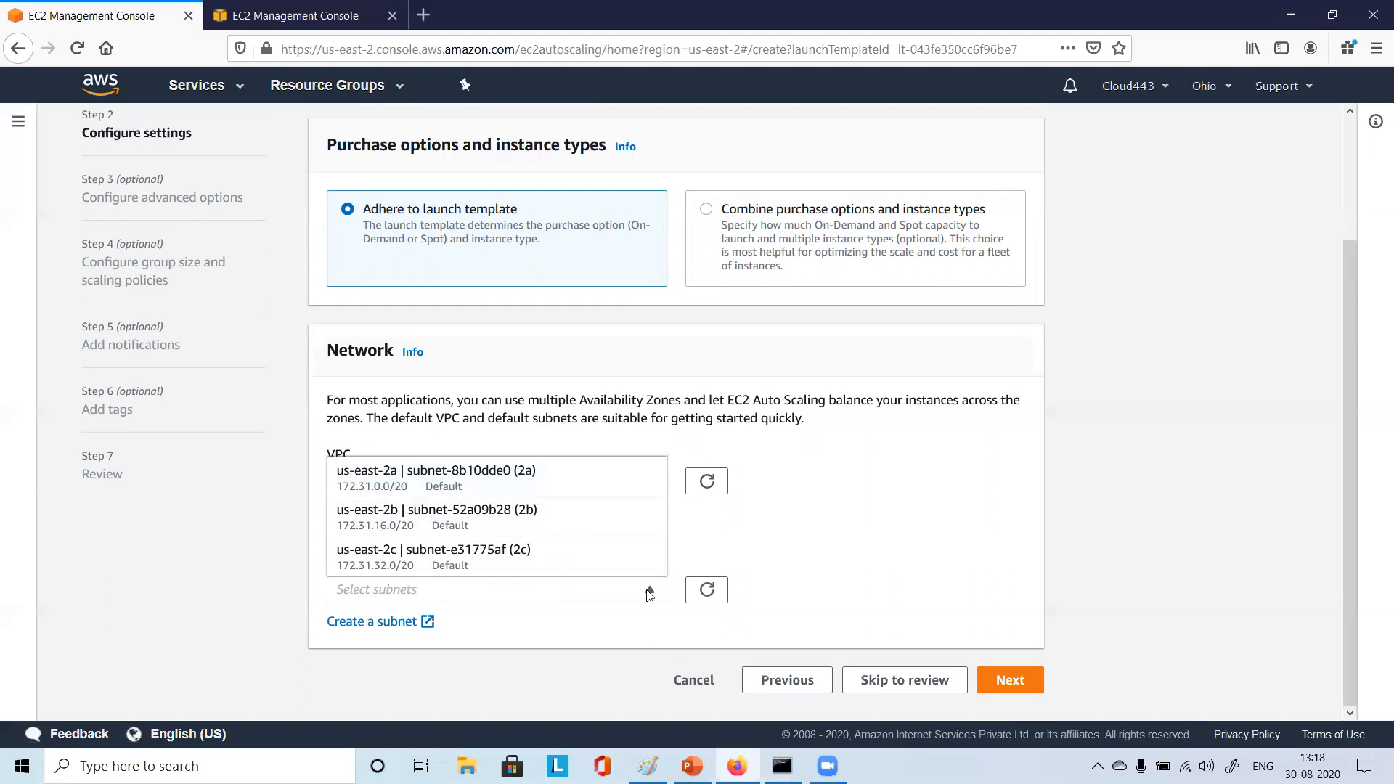
left_click(525, 480)
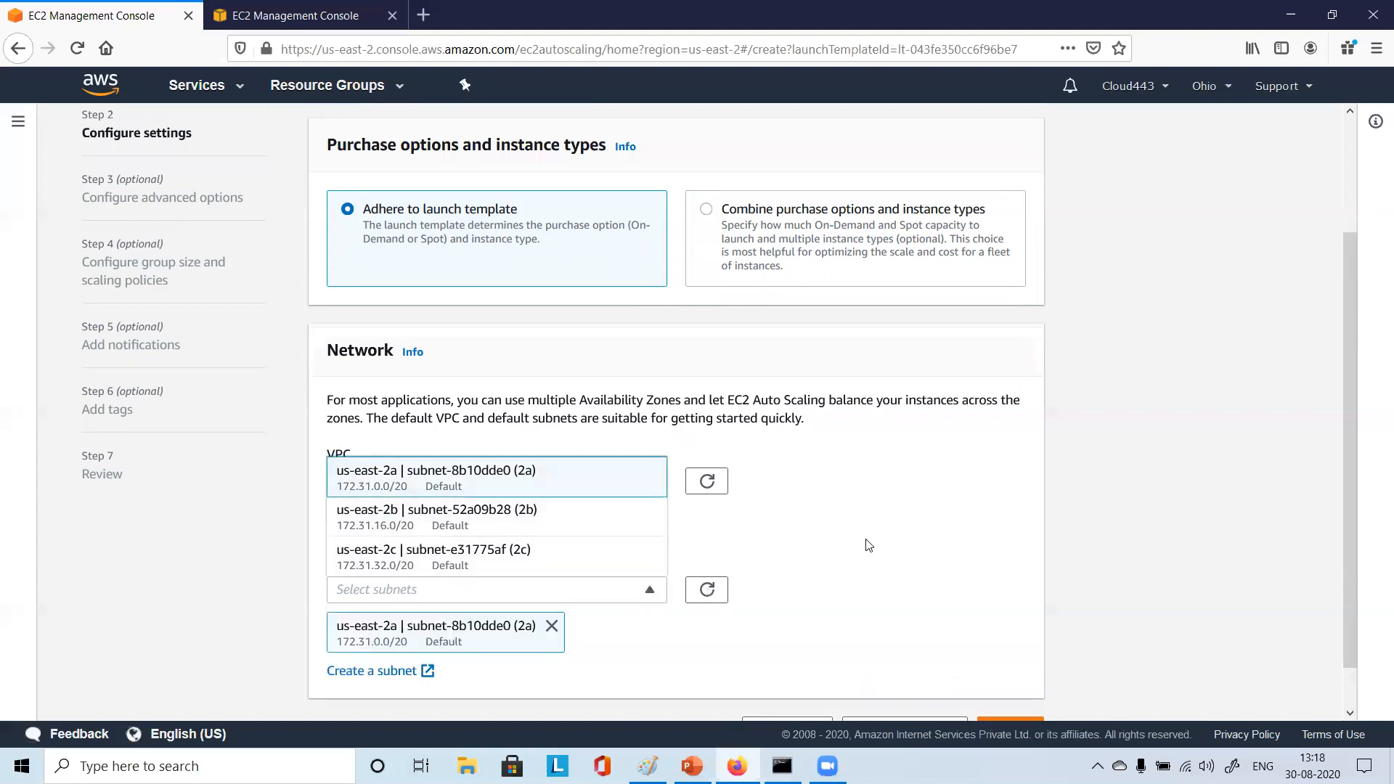
scroll(864, 544, "down", 1)
left_click(505, 475)
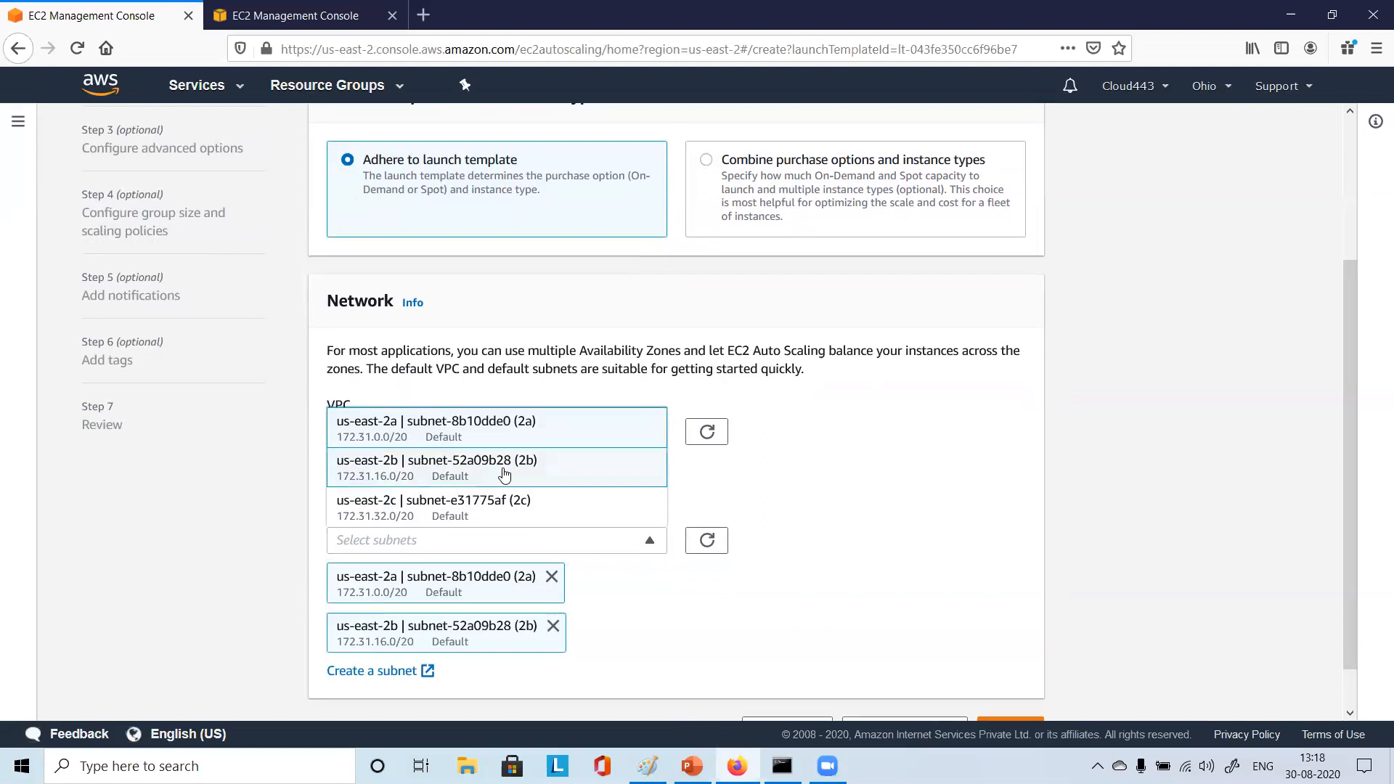
left_click(506, 513)
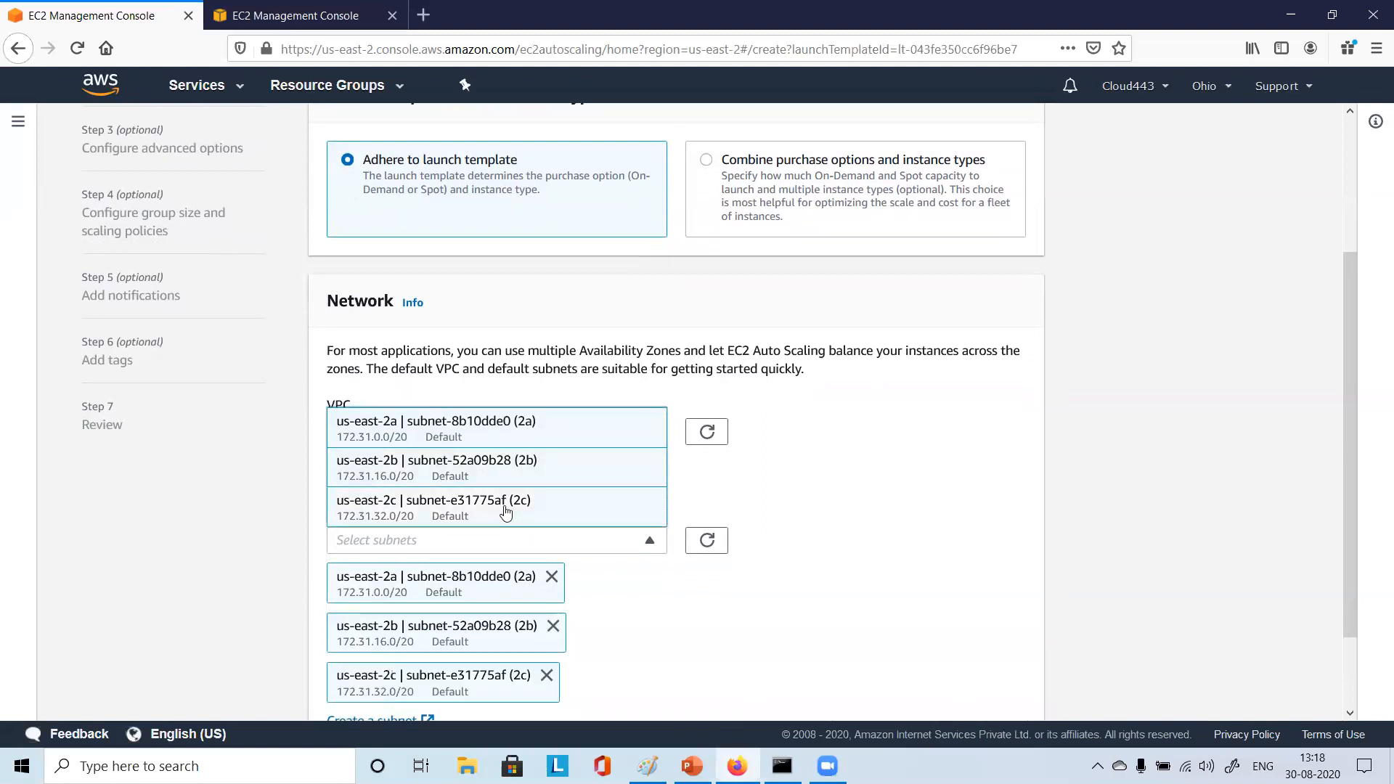
left_click(851, 461)
scroll(851, 461, "down", 3)
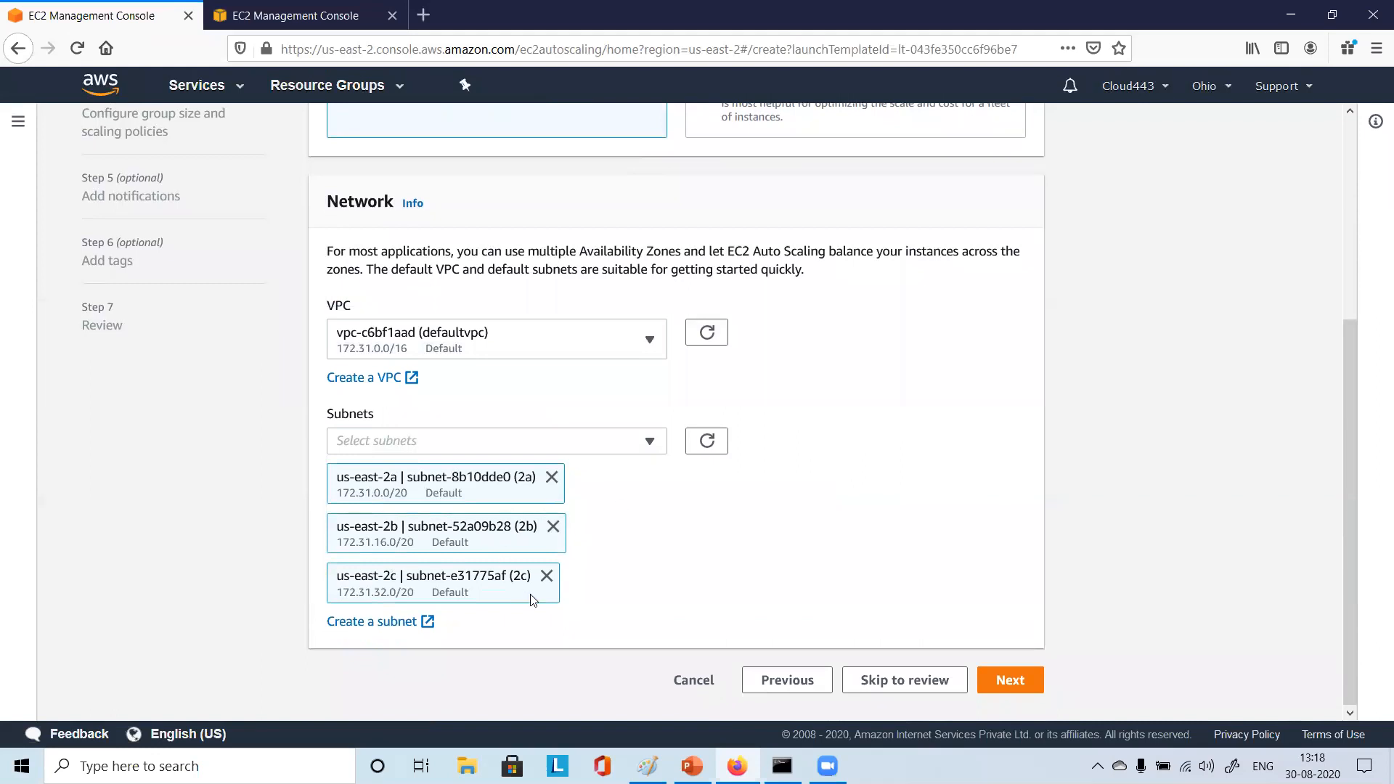
Remove the us-east-2c subnet from the selection and review the Network section's guidance on multiple Availability Zones and default subnets
left_click(546, 576)
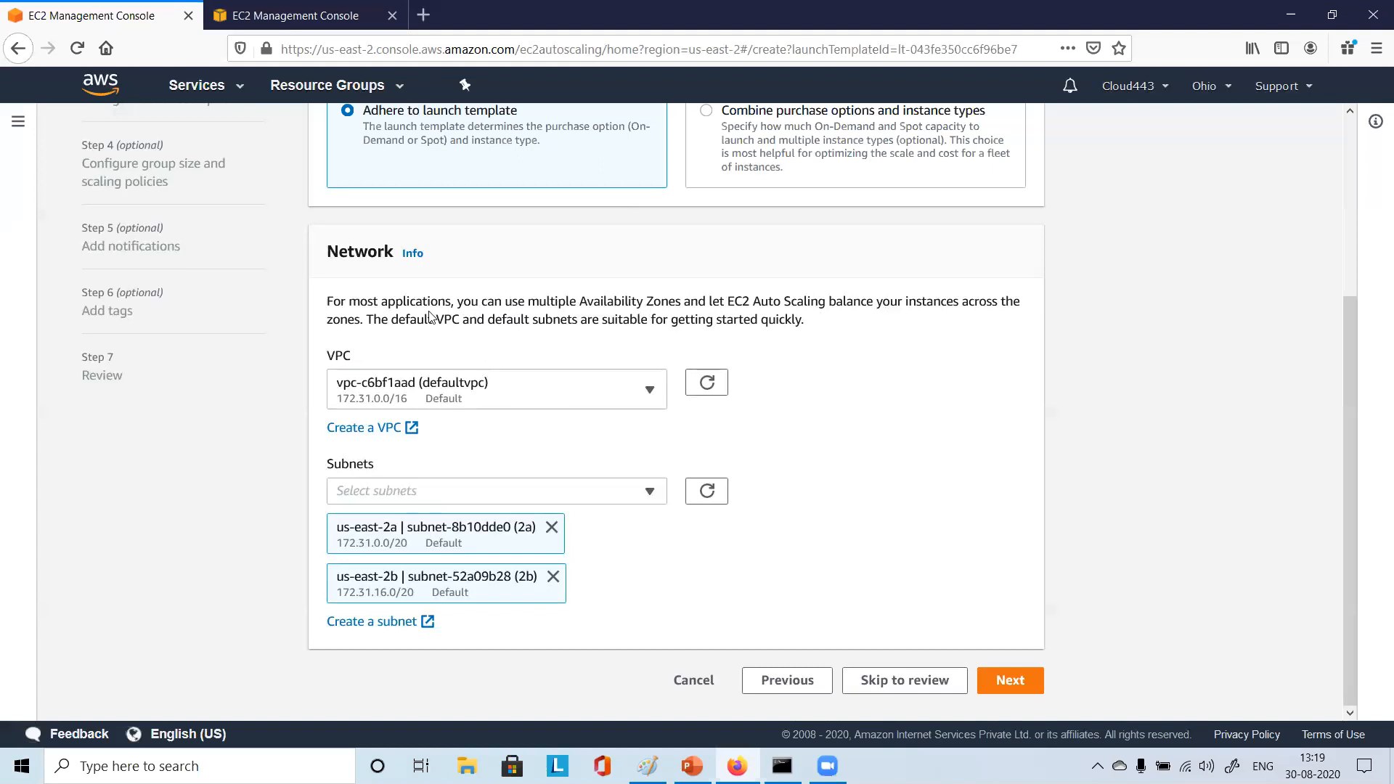
left_click_drag(388, 304, 628, 297)
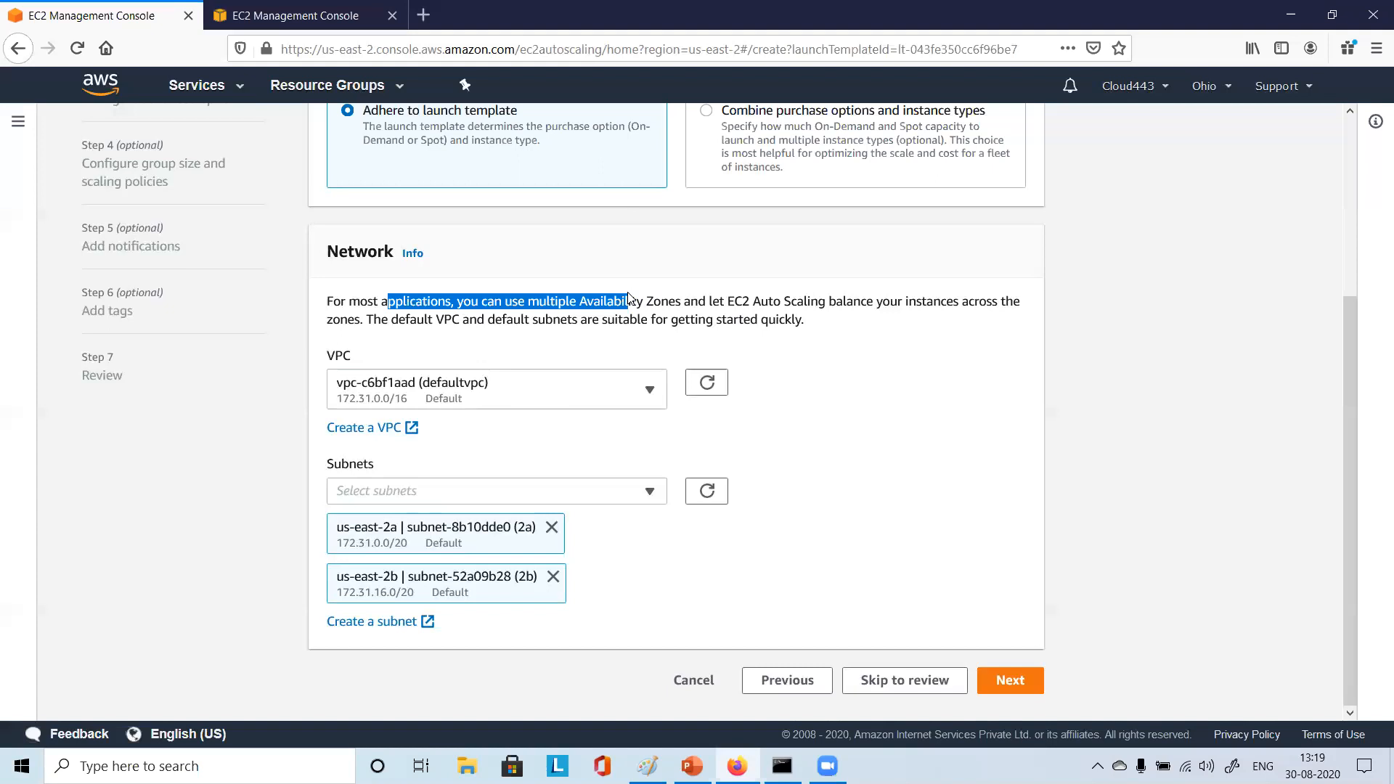
left_click(572, 291)
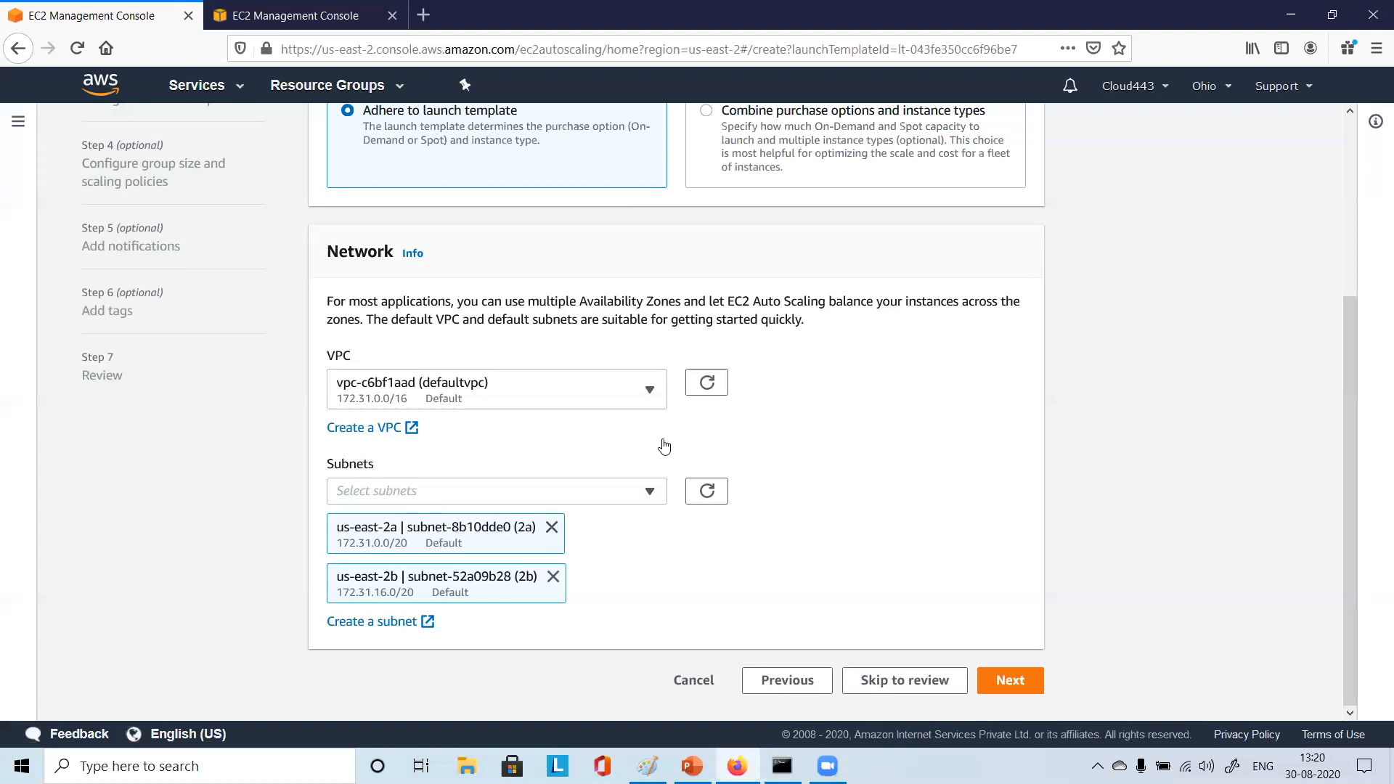
left_click_drag(749, 300, 973, 300)
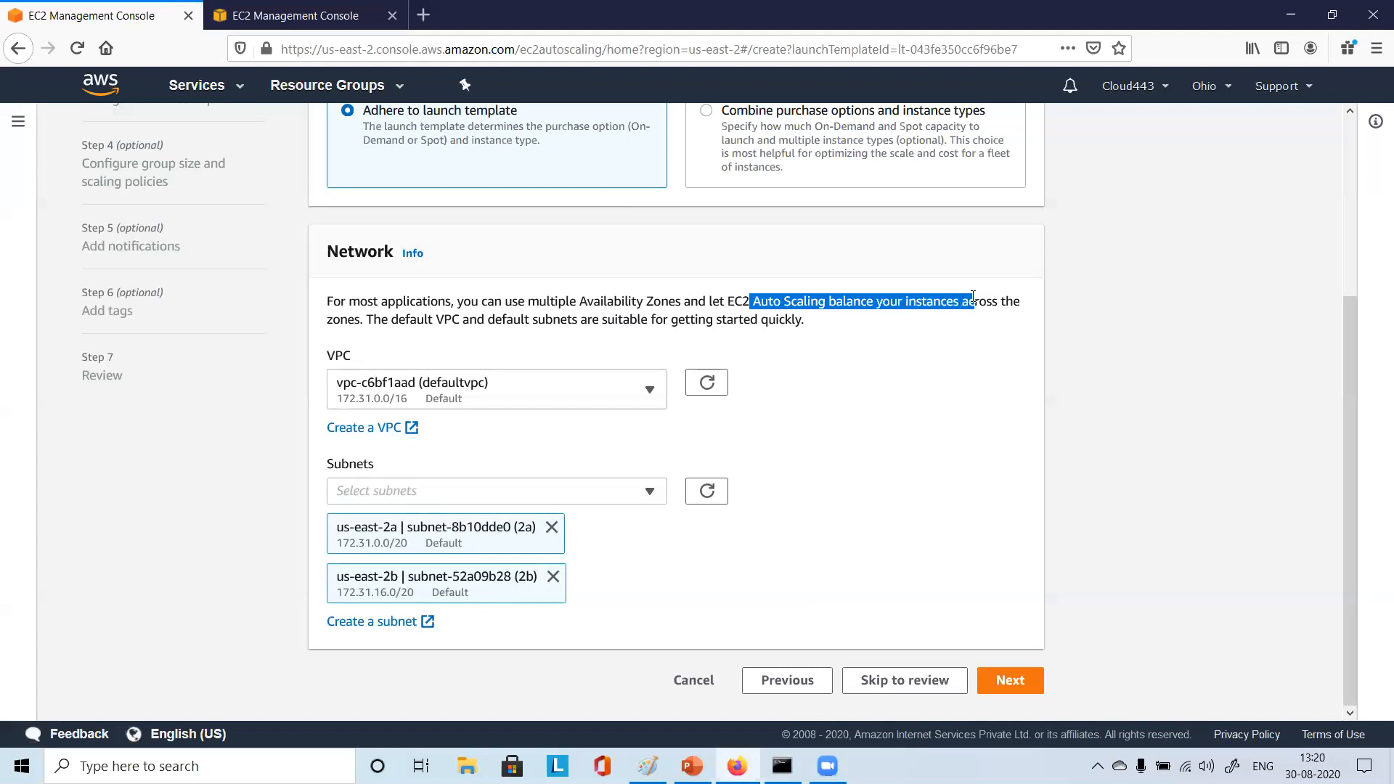
left_click_drag(461, 319, 600, 319)
left_click(600, 320)
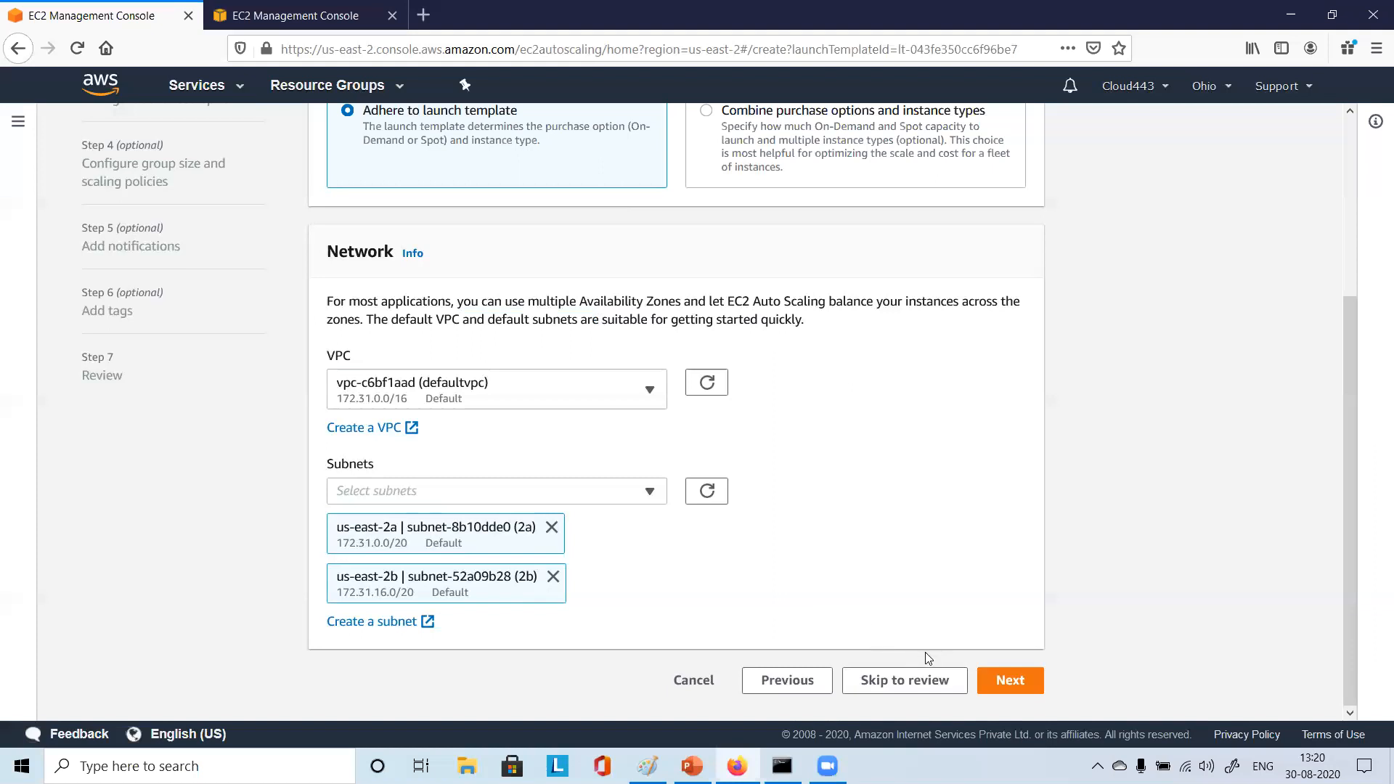
Continue to the Configure advanced options step and review its description of distributing traffic with a load balancer
left_click(980, 682)
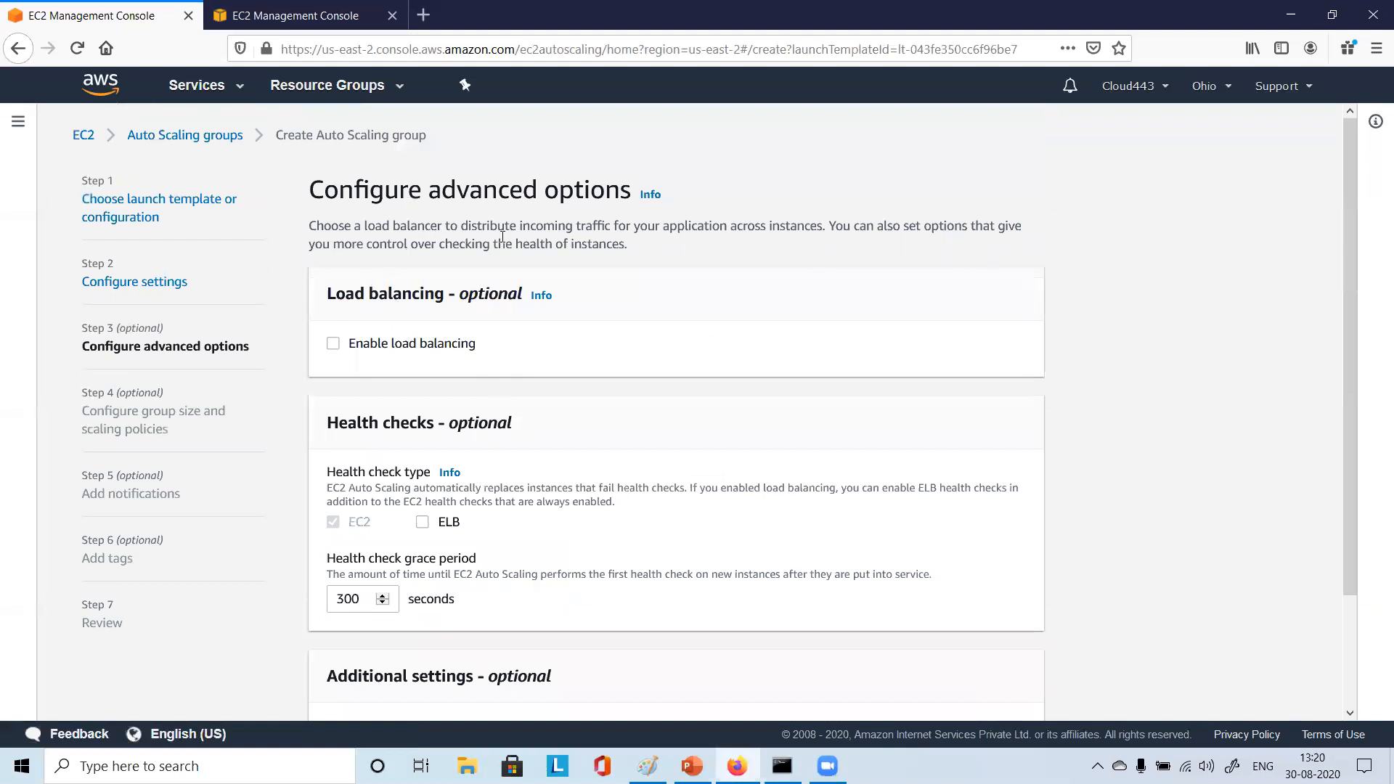
left_click_drag(625, 226, 793, 219)
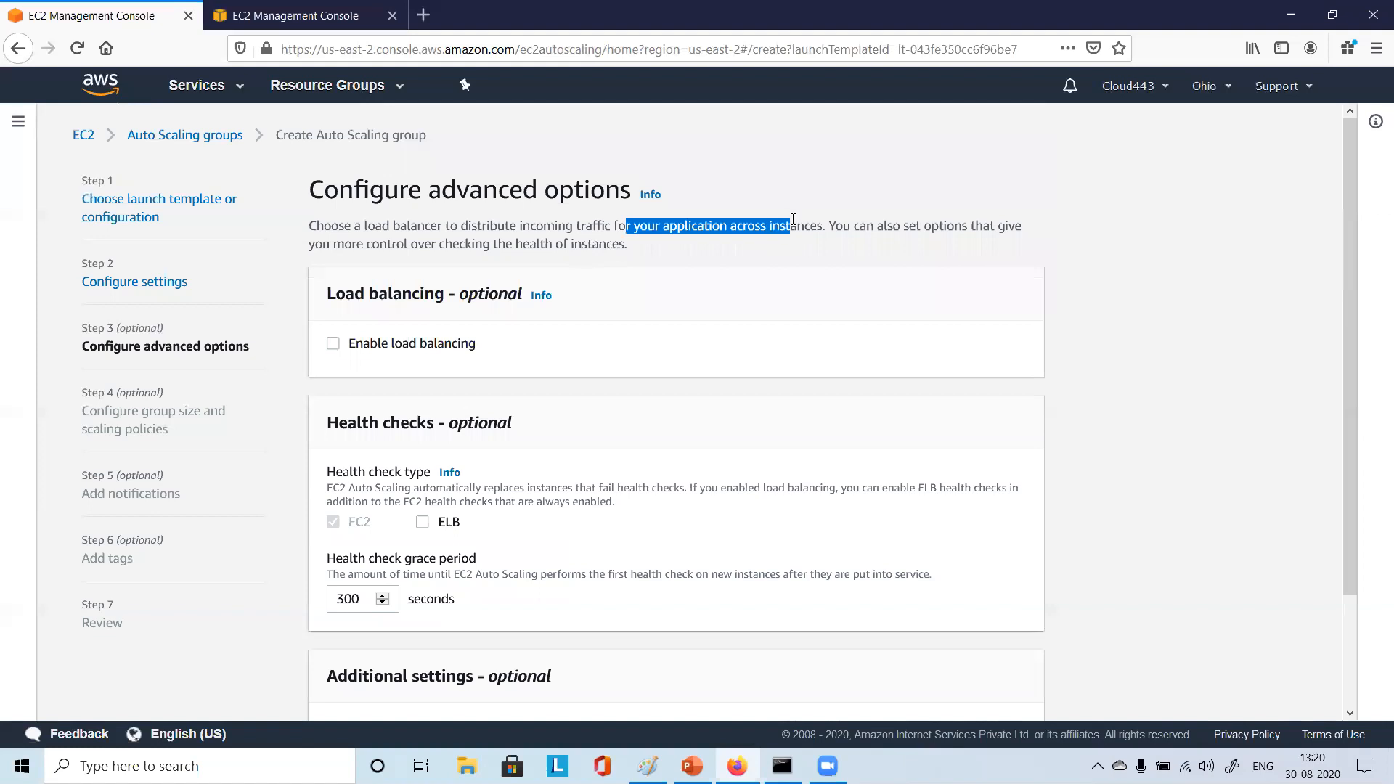
left_click(793, 219)
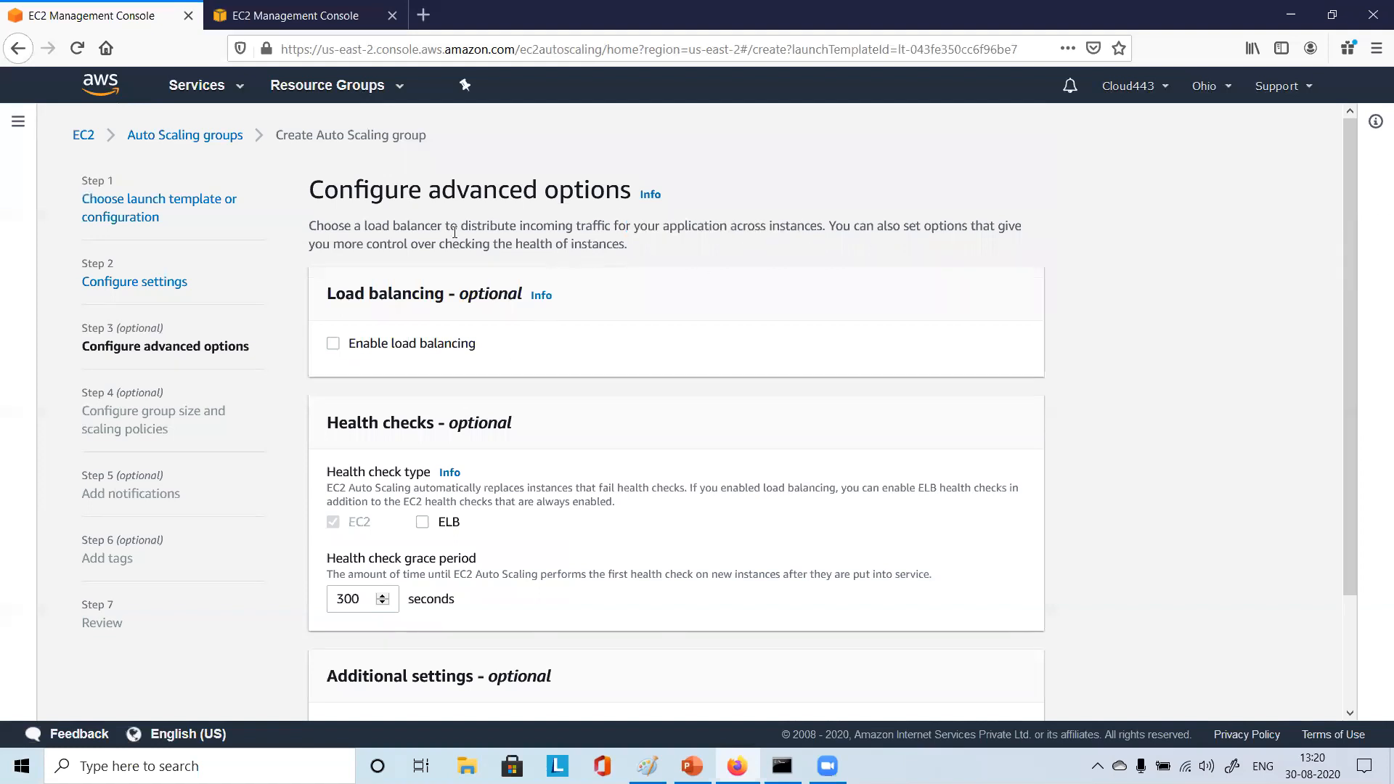
left_click_drag(392, 224, 441, 224)
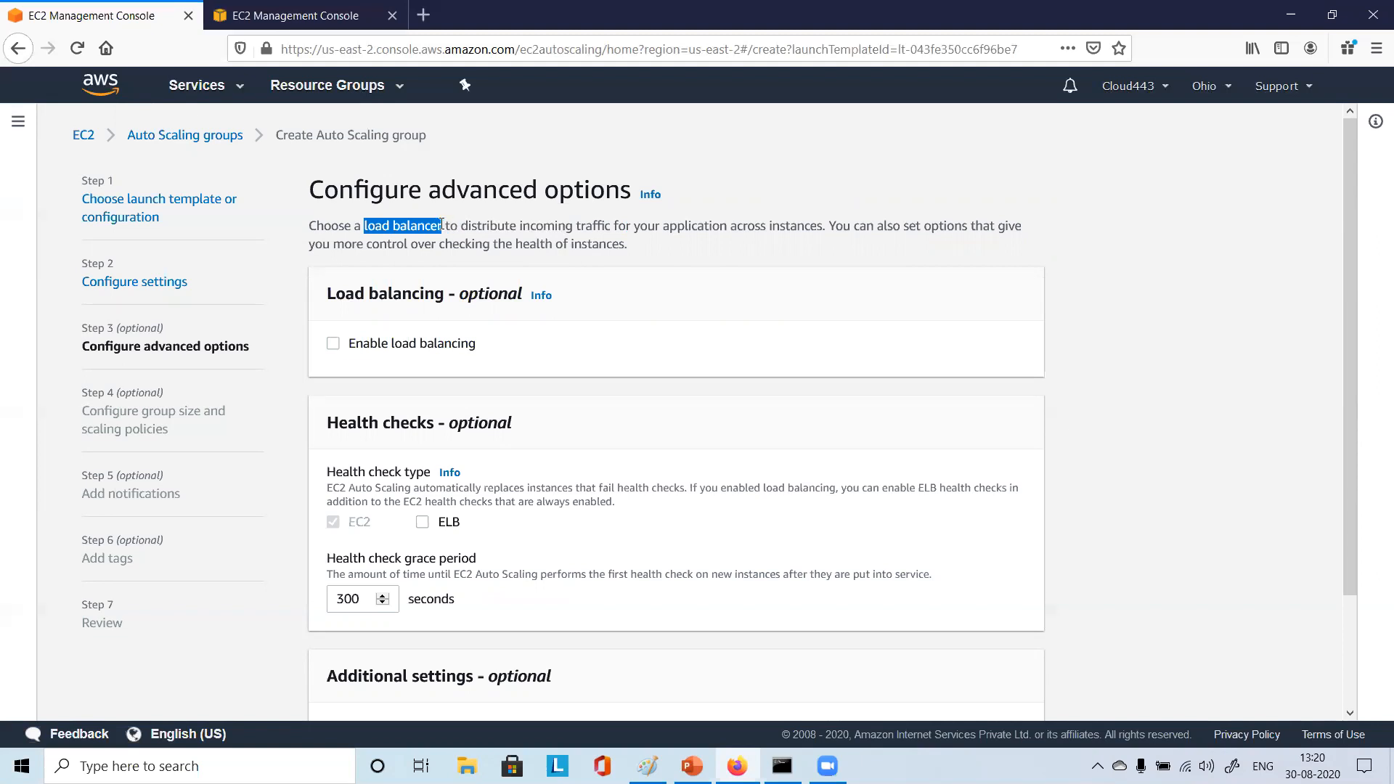
left_click(440, 223)
left_click_drag(362, 225, 443, 223)
Enable load balancing with an Application Load Balancer or Network Load Balancer and choose the tg1-http target group
left_click(333, 344)
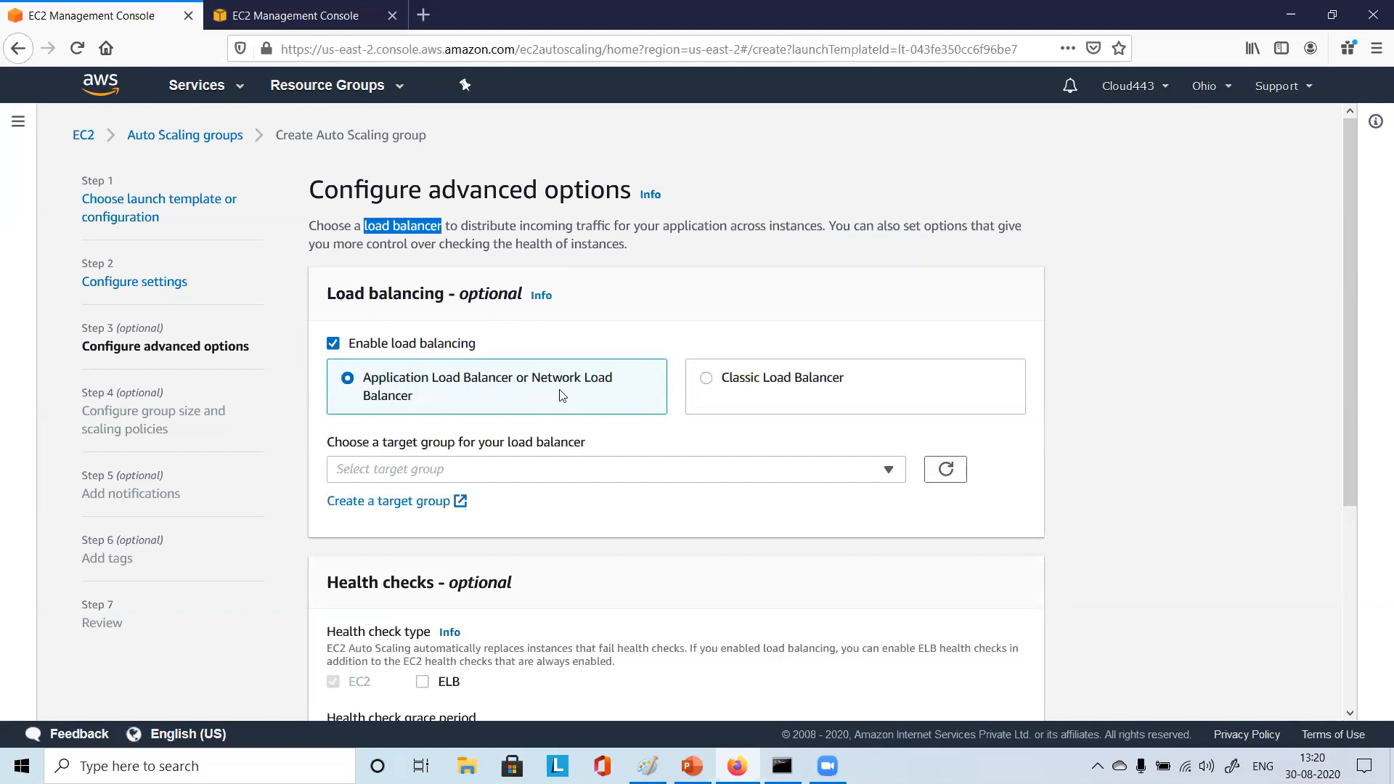
scroll(563, 396, "down", 1)
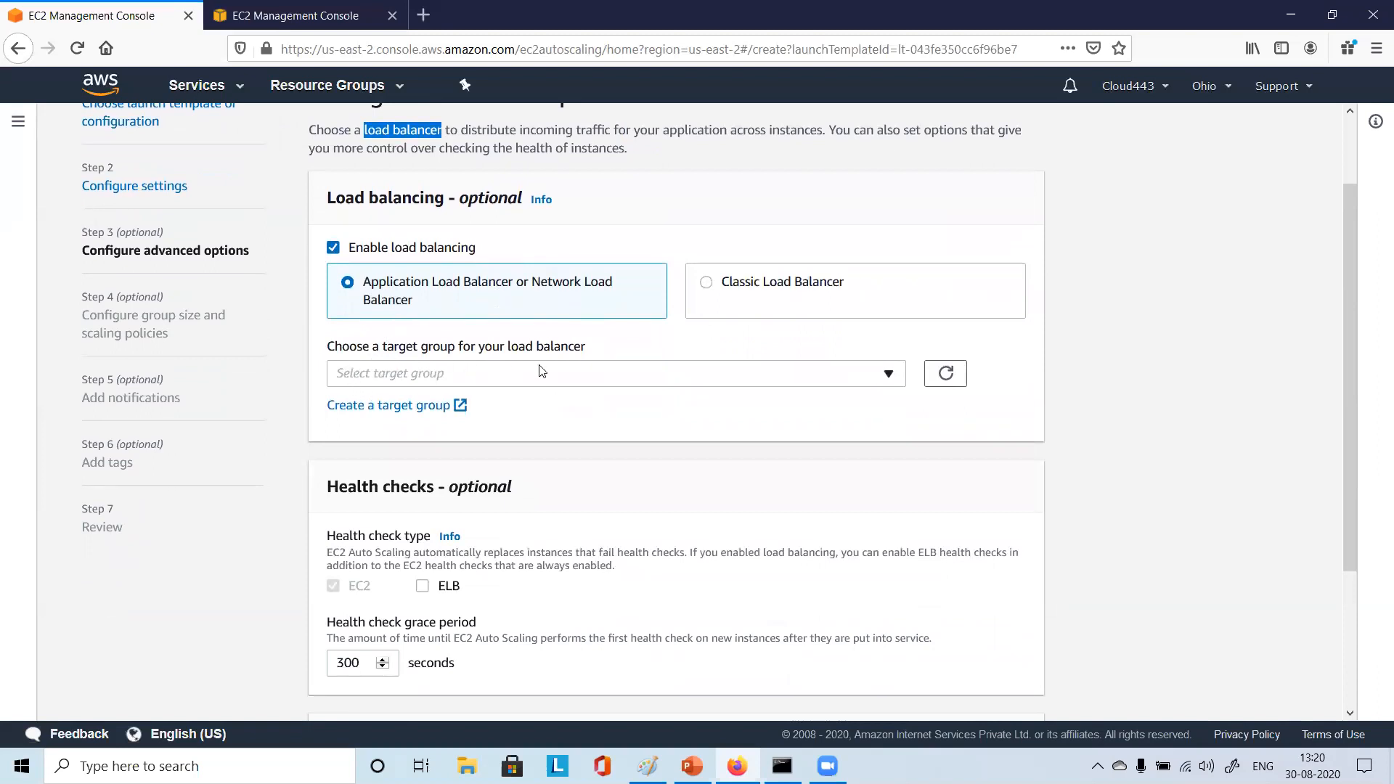
left_click(568, 371)
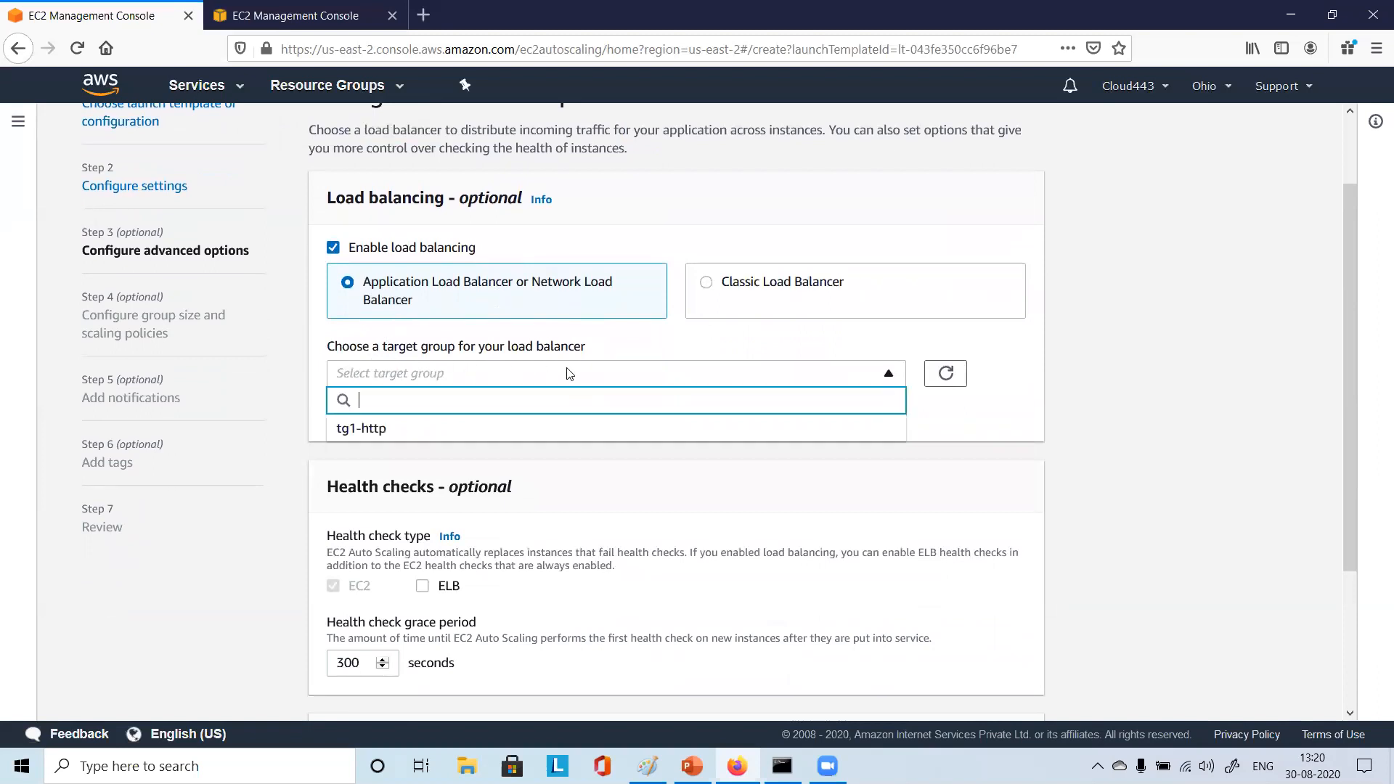
left_click(374, 428)
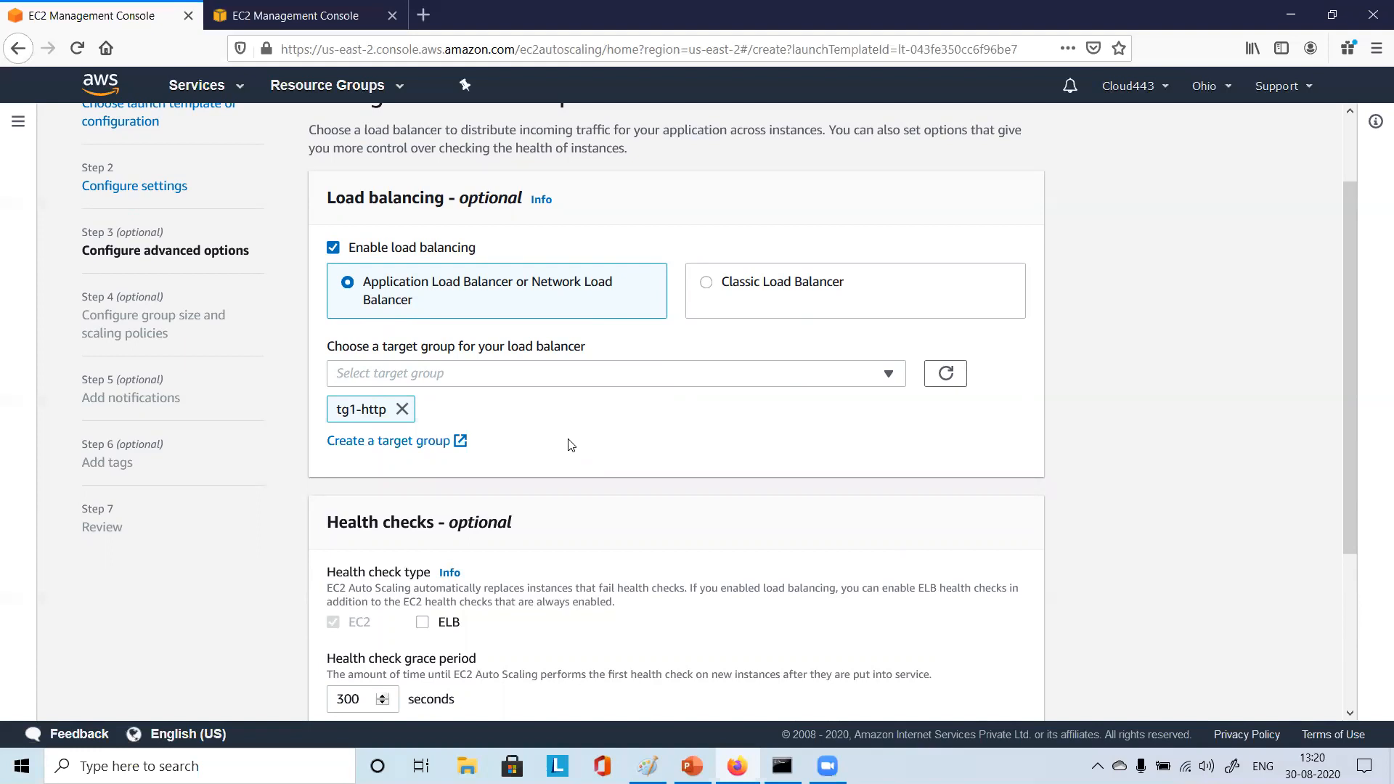
Review the health check settings and compare them with the older form's advanced details
scroll(570, 444, "down", 3)
scroll(570, 444, "down", 1)
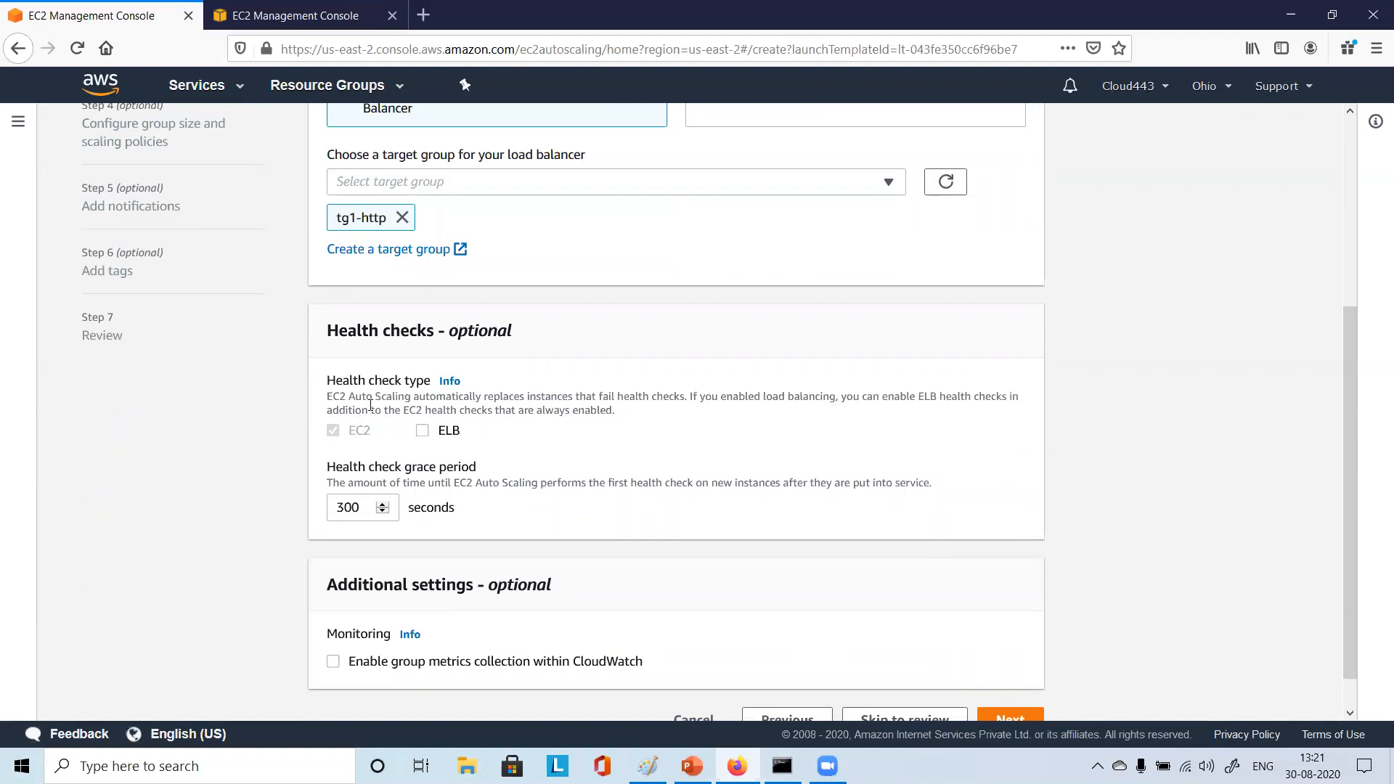
left_click(272, 10)
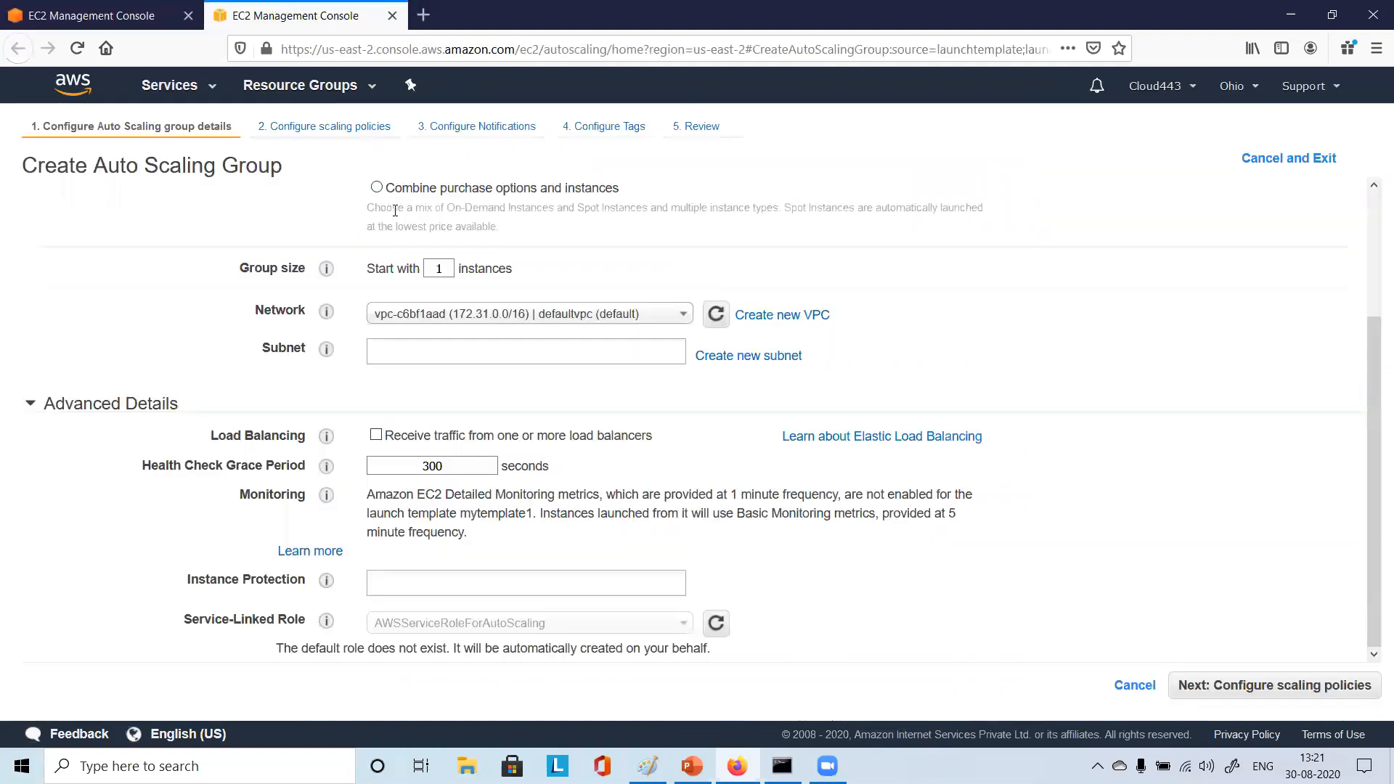
left_click(182, 7)
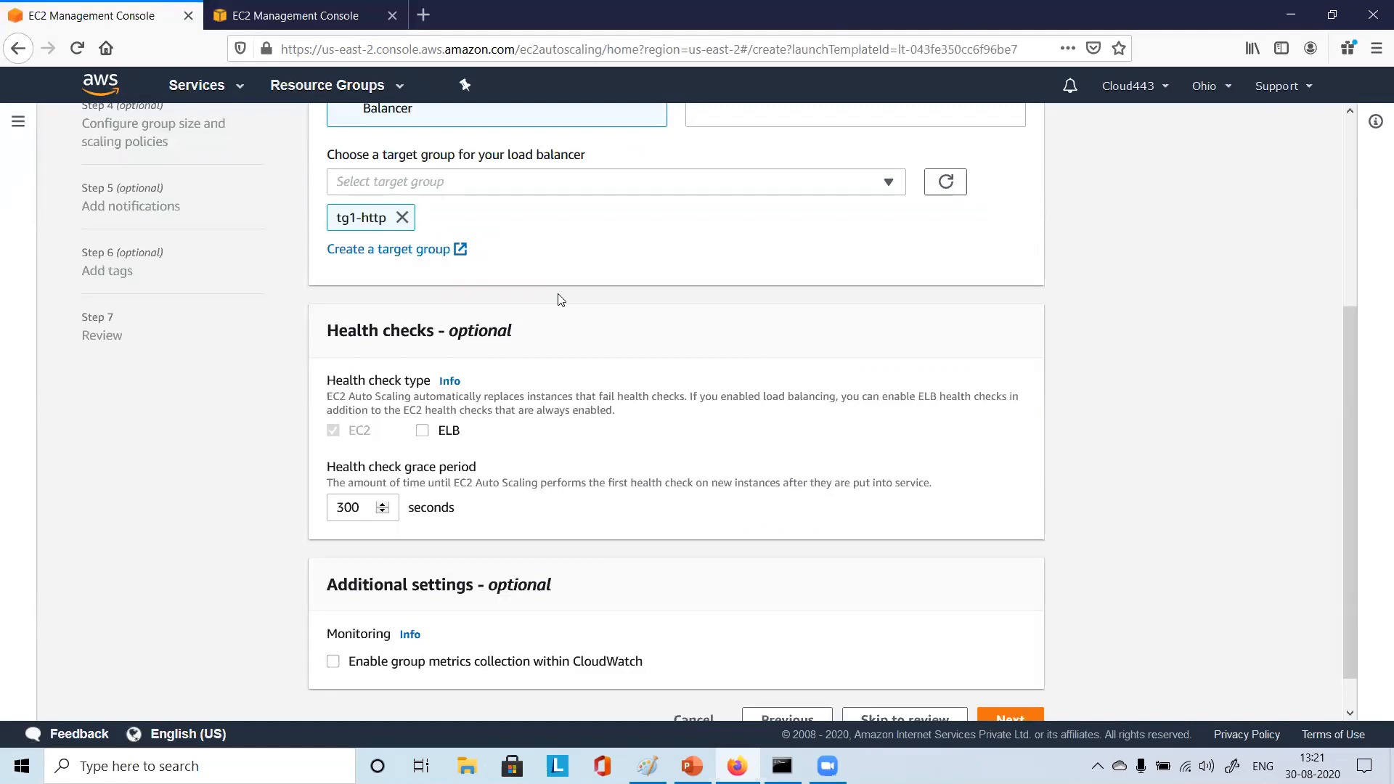
Open the AWS Management Console in a separate tab placed last and go to the EC2 running instances list
right_click(101, 95)
left_click(123, 103)
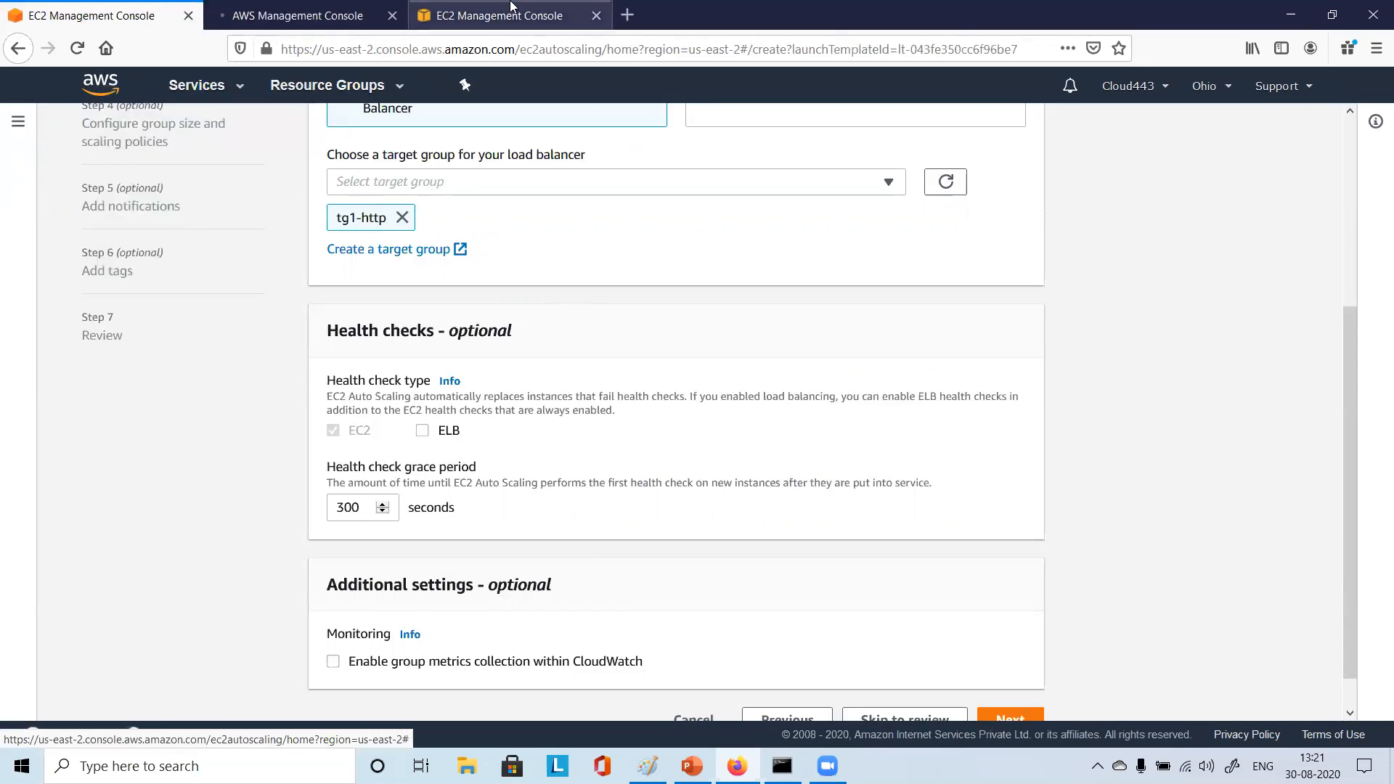
left_click(526, 6)
left_click_drag(279, 11, 553, 6)
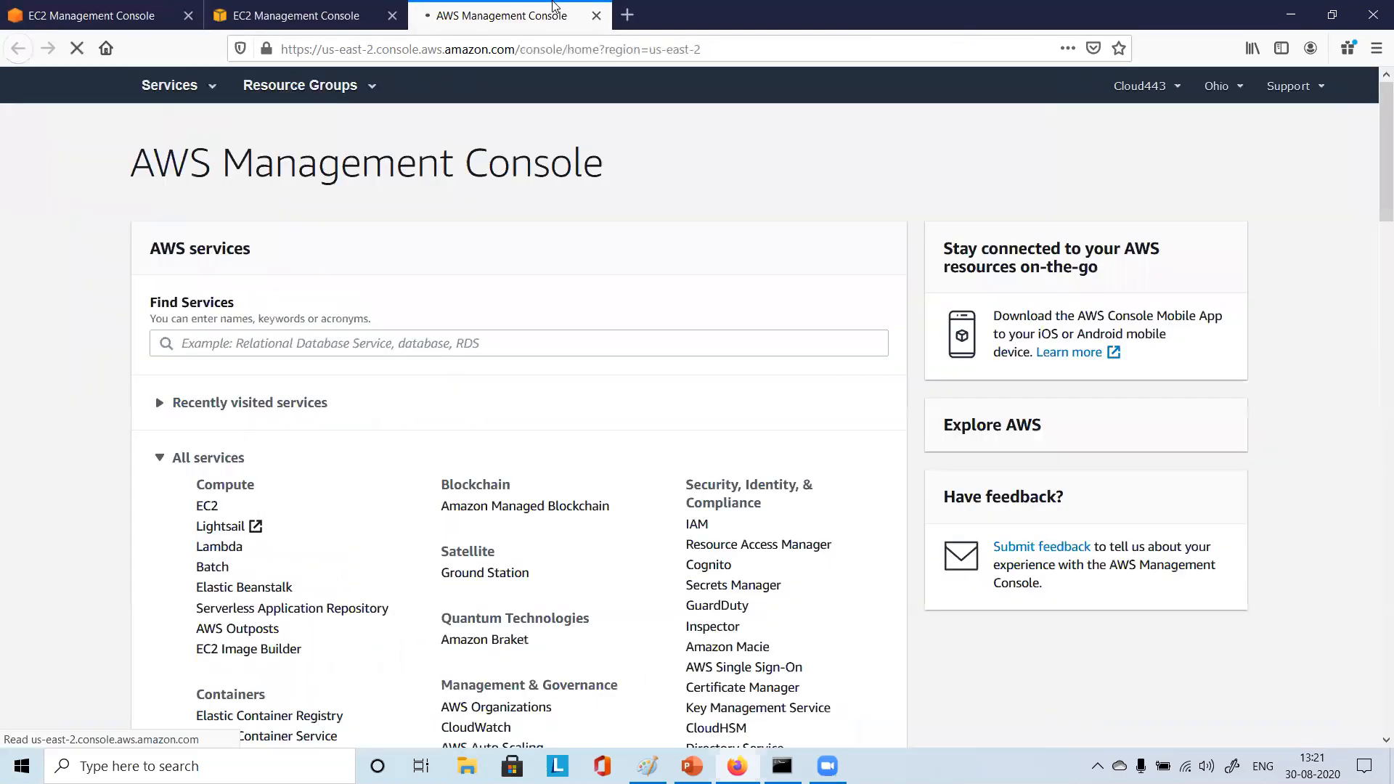
left_click(208, 507)
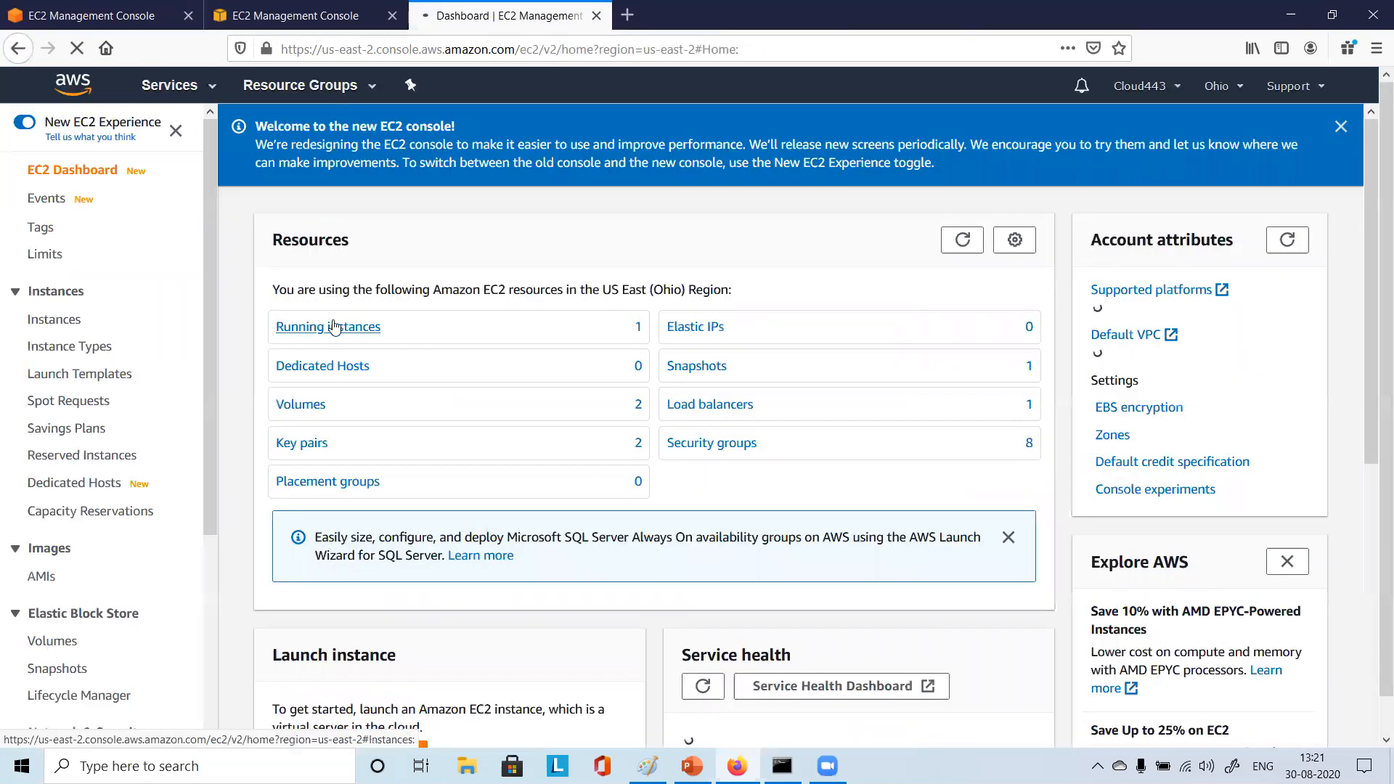
left_click(334, 328)
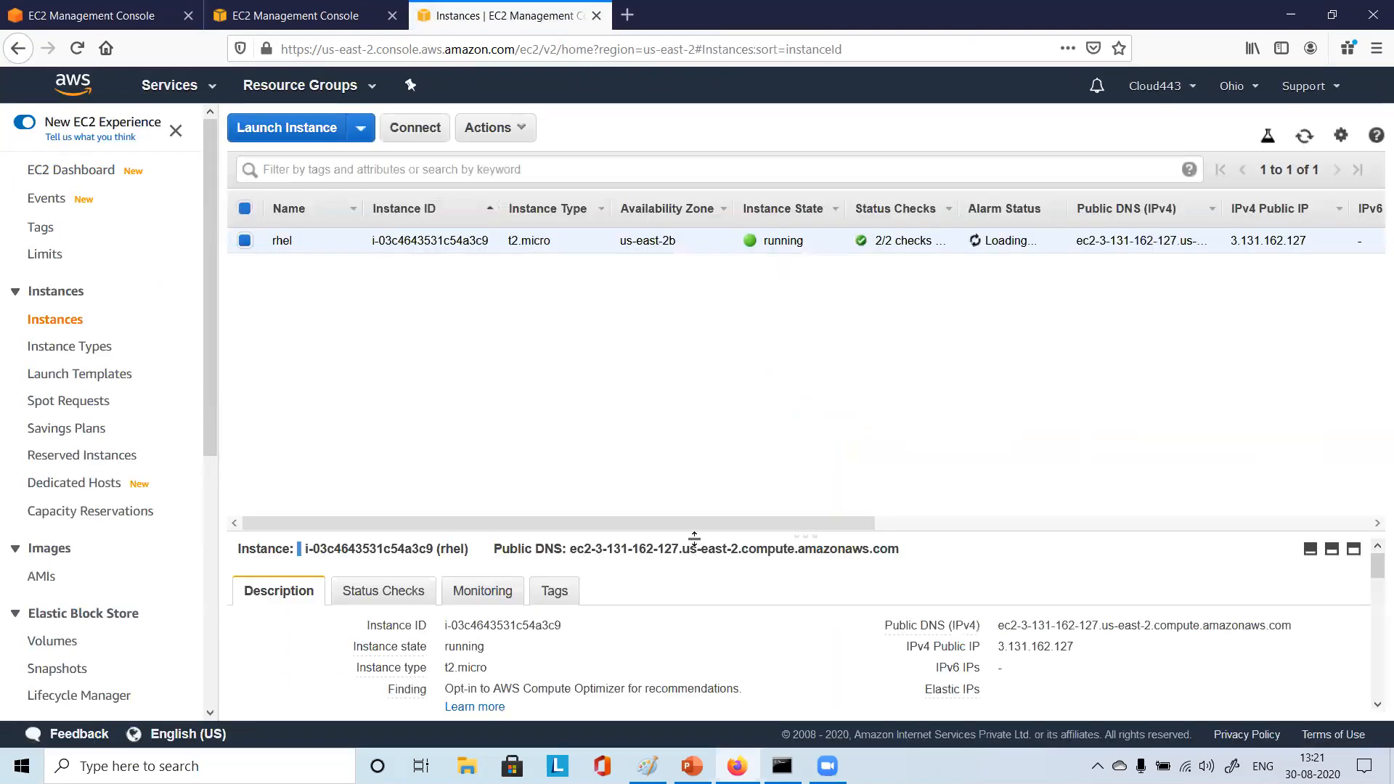
Examine the CloudWatch monitoring graphs of the rhel instance, then return to the Auto Scaling group wizard
left_click_drag(695, 545, 638, 312)
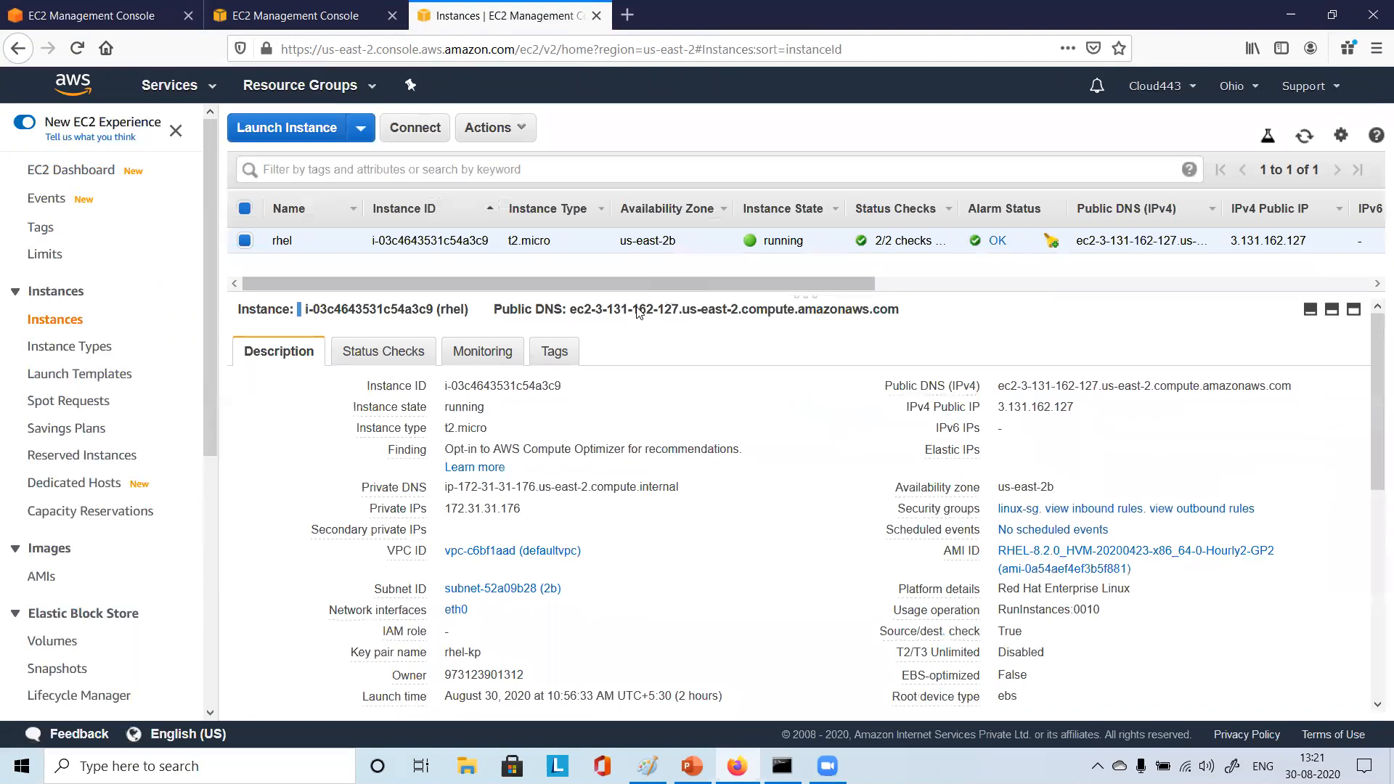
left_click(482, 352)
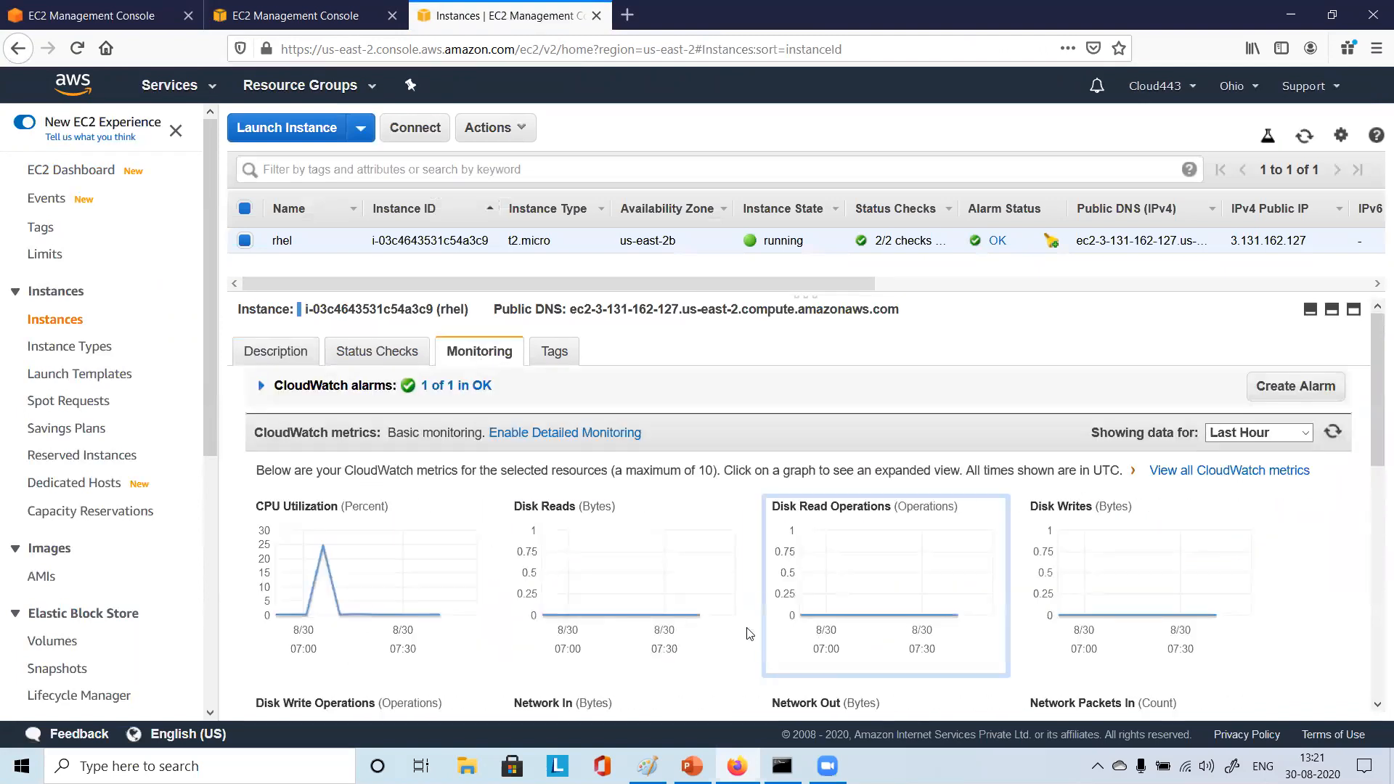
scroll(973, 638, "down", 5)
scroll(976, 637, "down", 2)
scroll(977, 637, "up", 5)
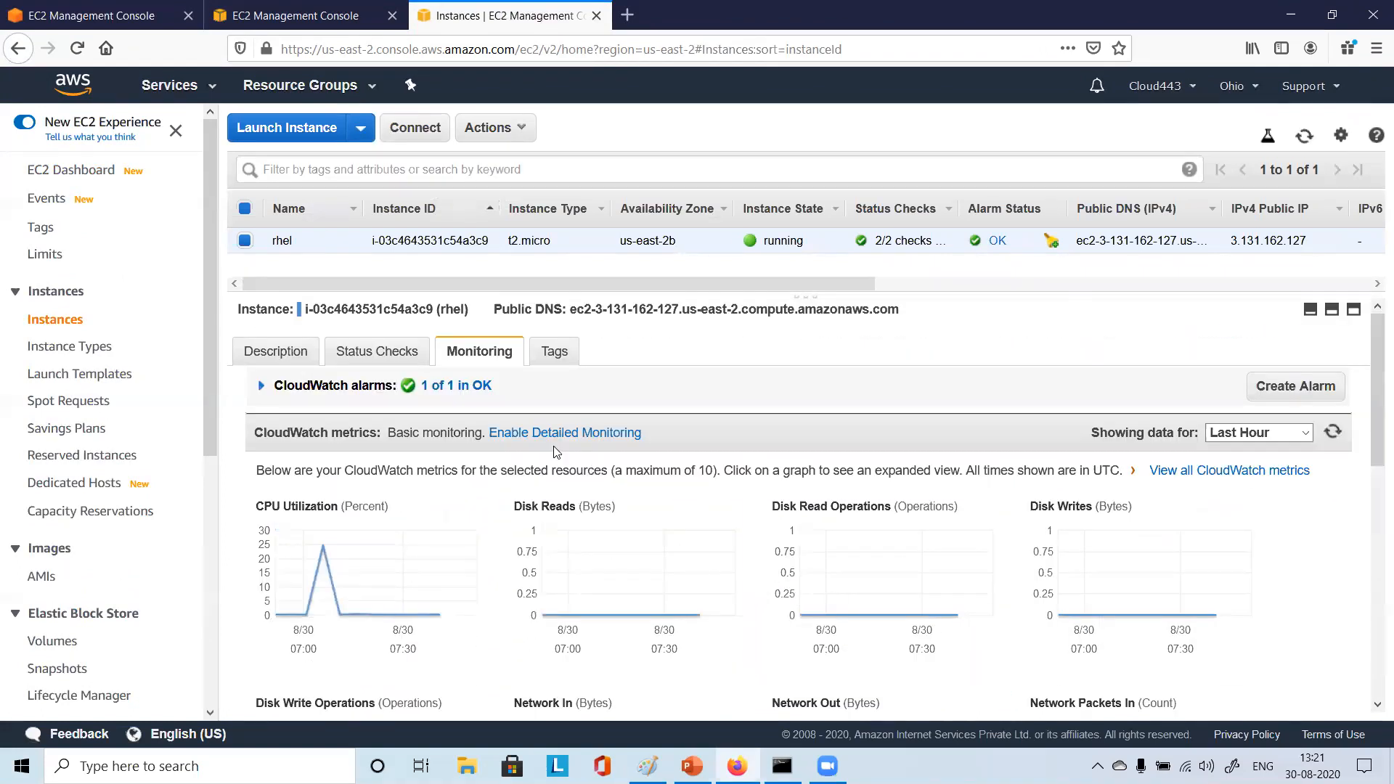
scroll(853, 577, "down", 4)
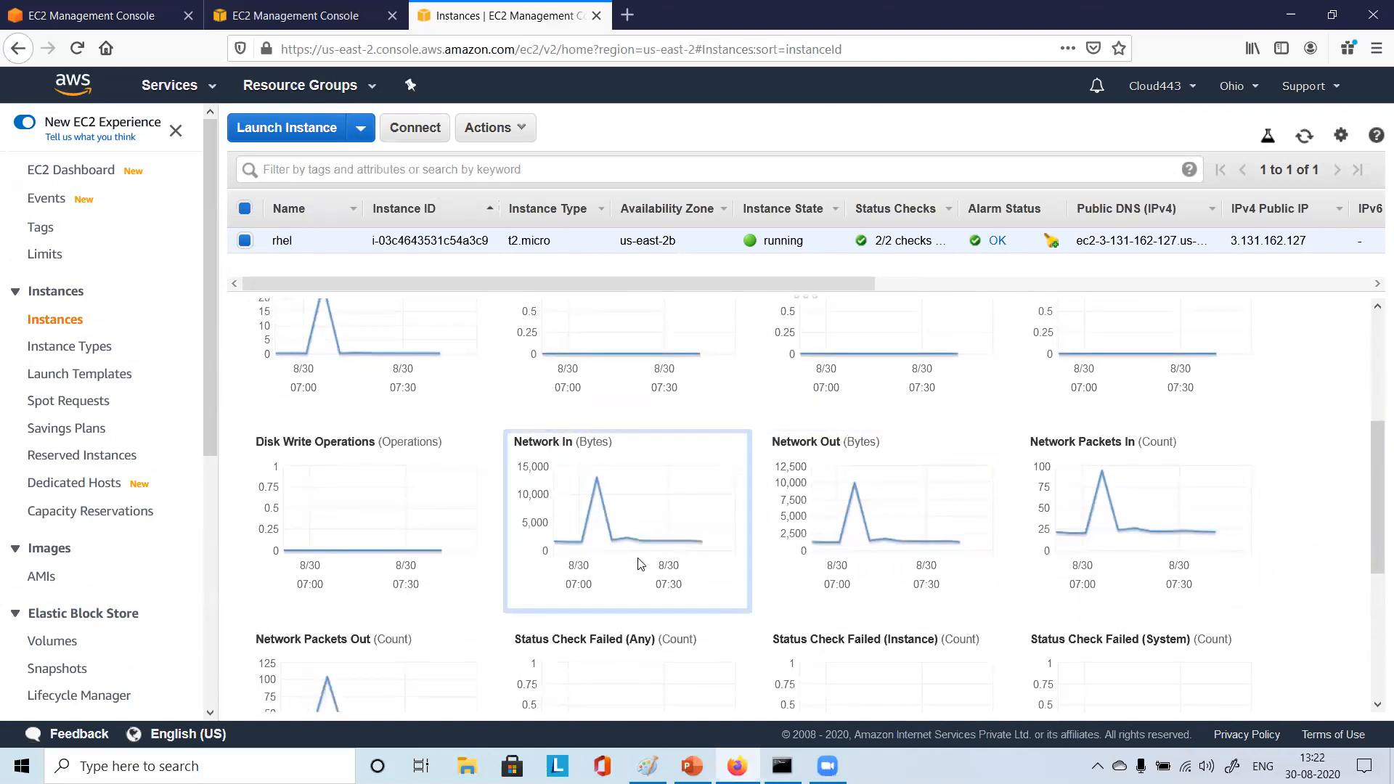
scroll(349, 588, "up", 3)
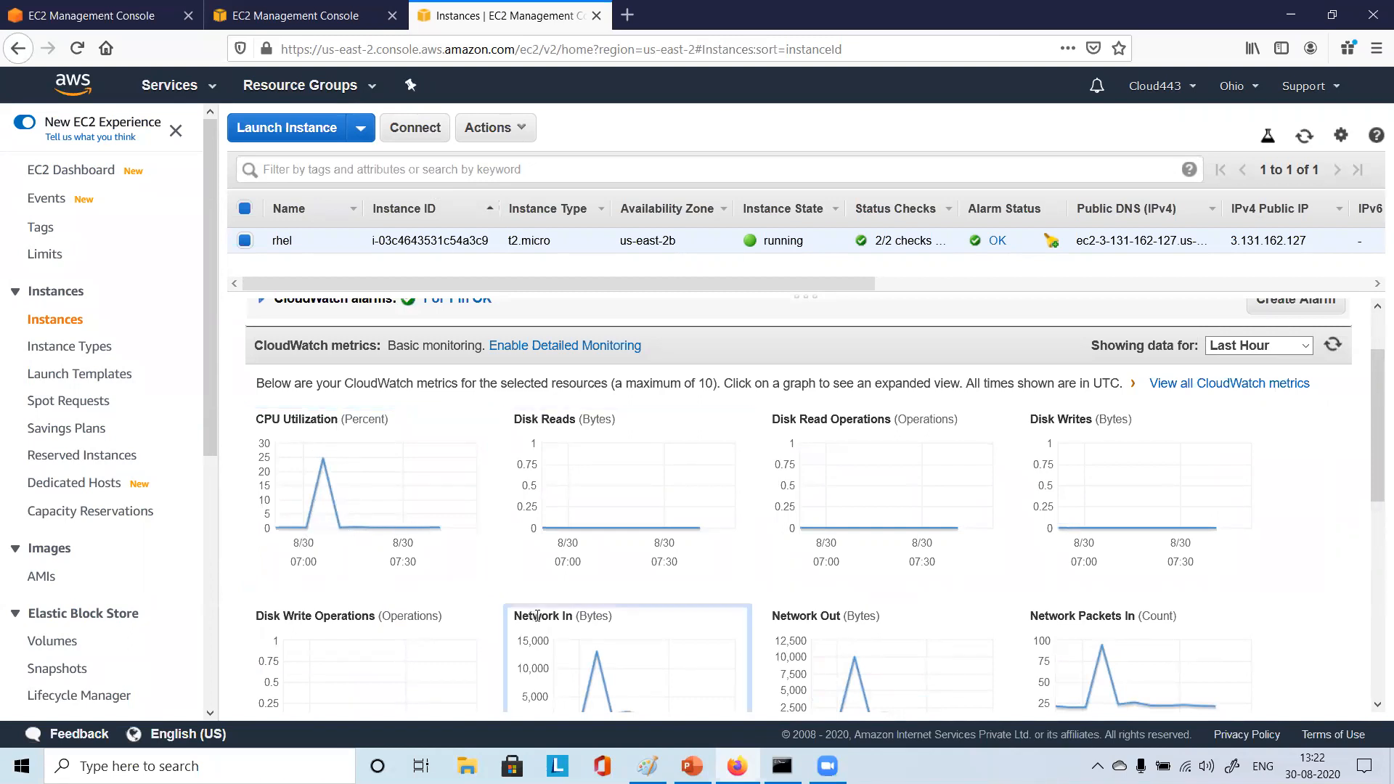
left_click(319, 7)
left_click(122, 9)
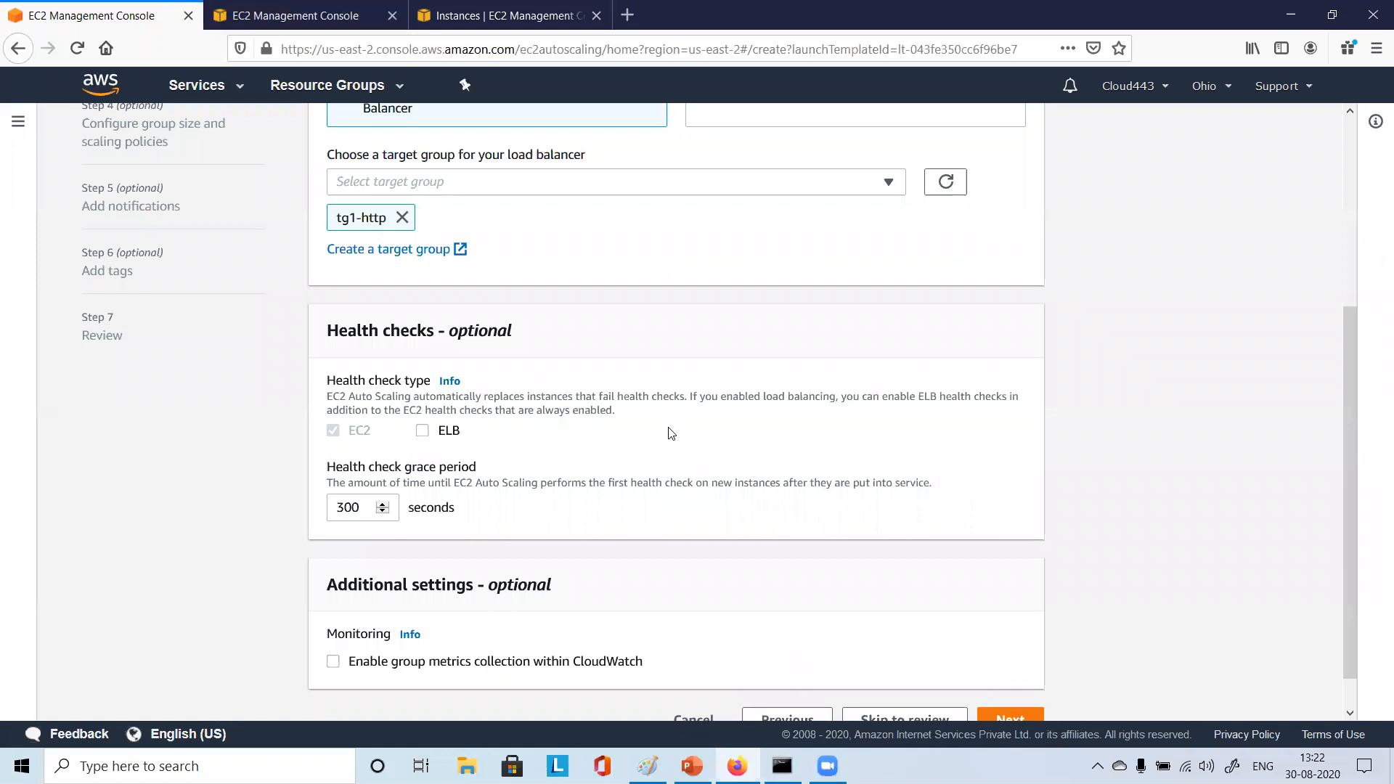
Enable group metrics collection within CloudWatch and continue to Configure group size and scaling policies, checking the older form for comparison
scroll(671, 434, "down", 1)
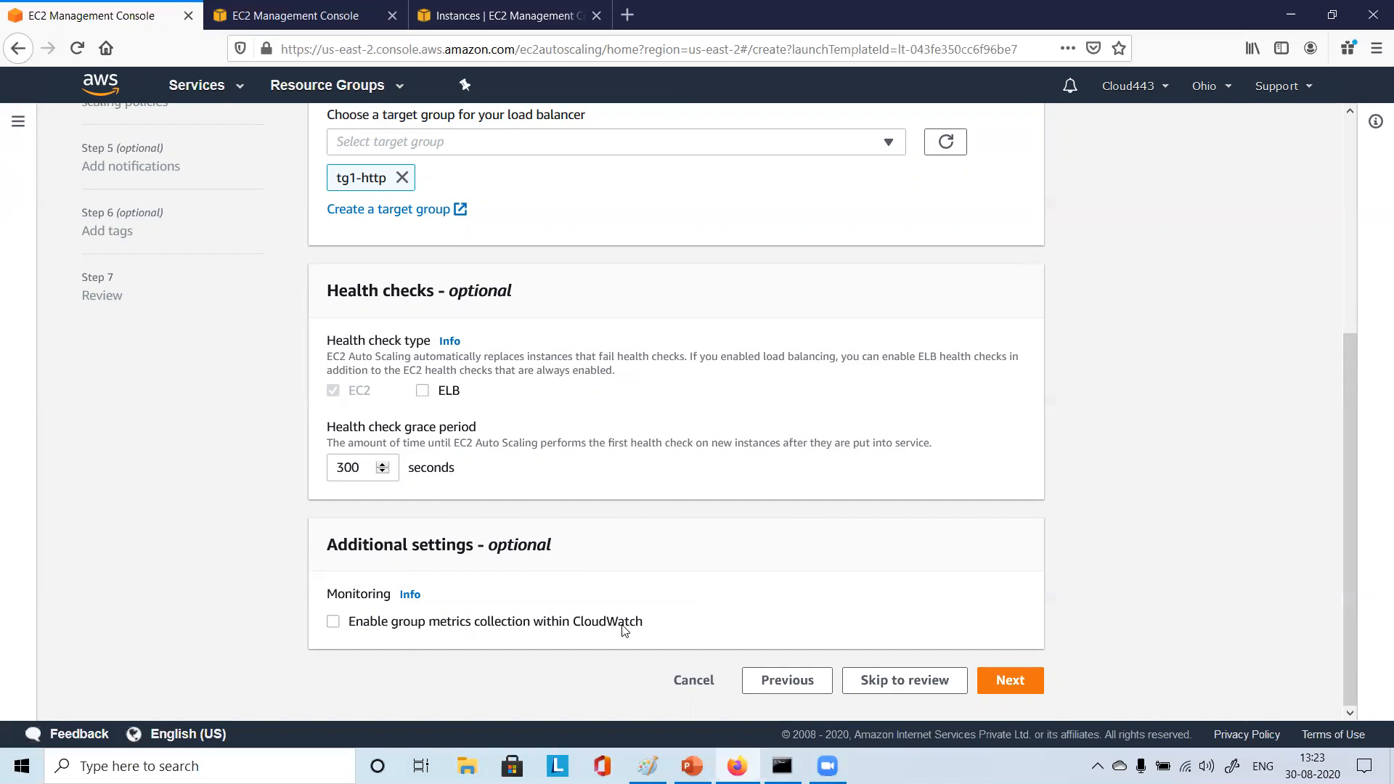
left_click(333, 624)
left_click(1004, 682)
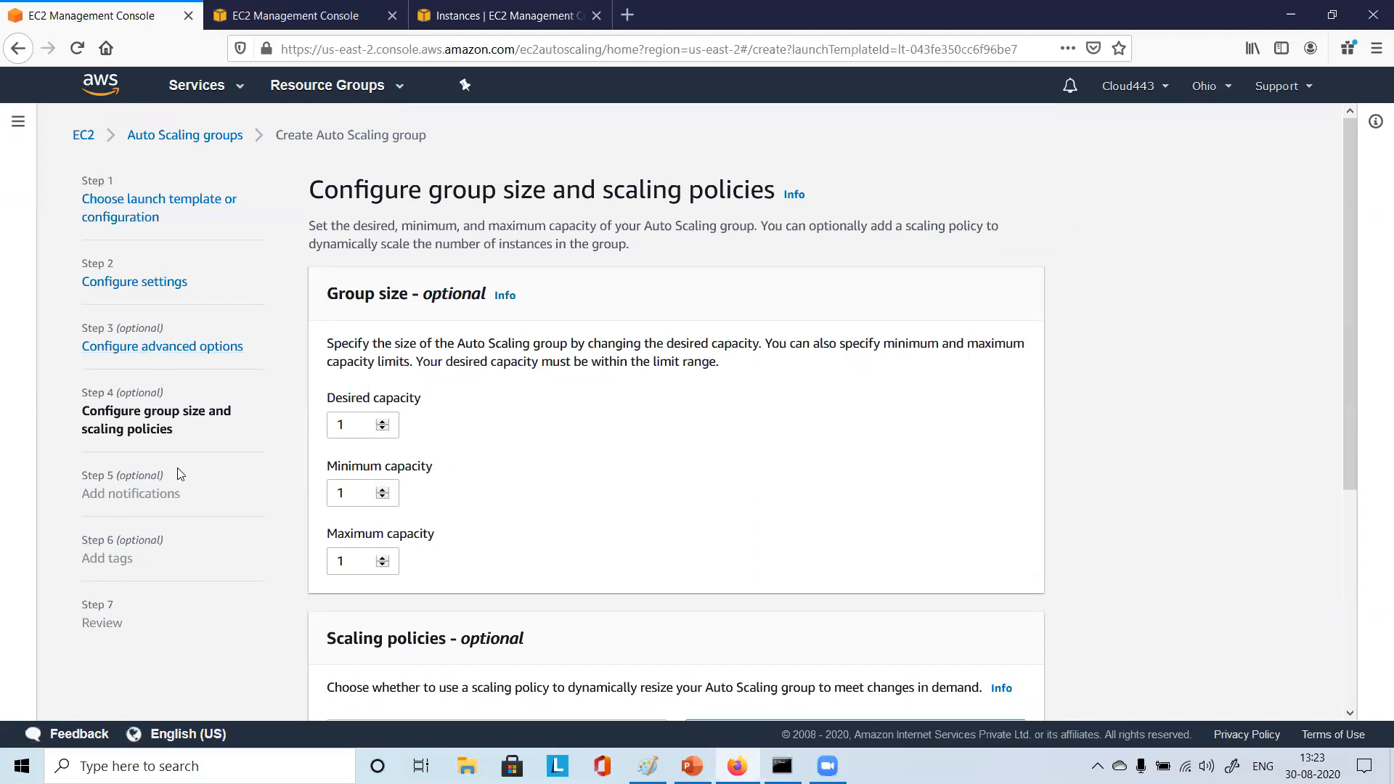
left_click(288, 6)
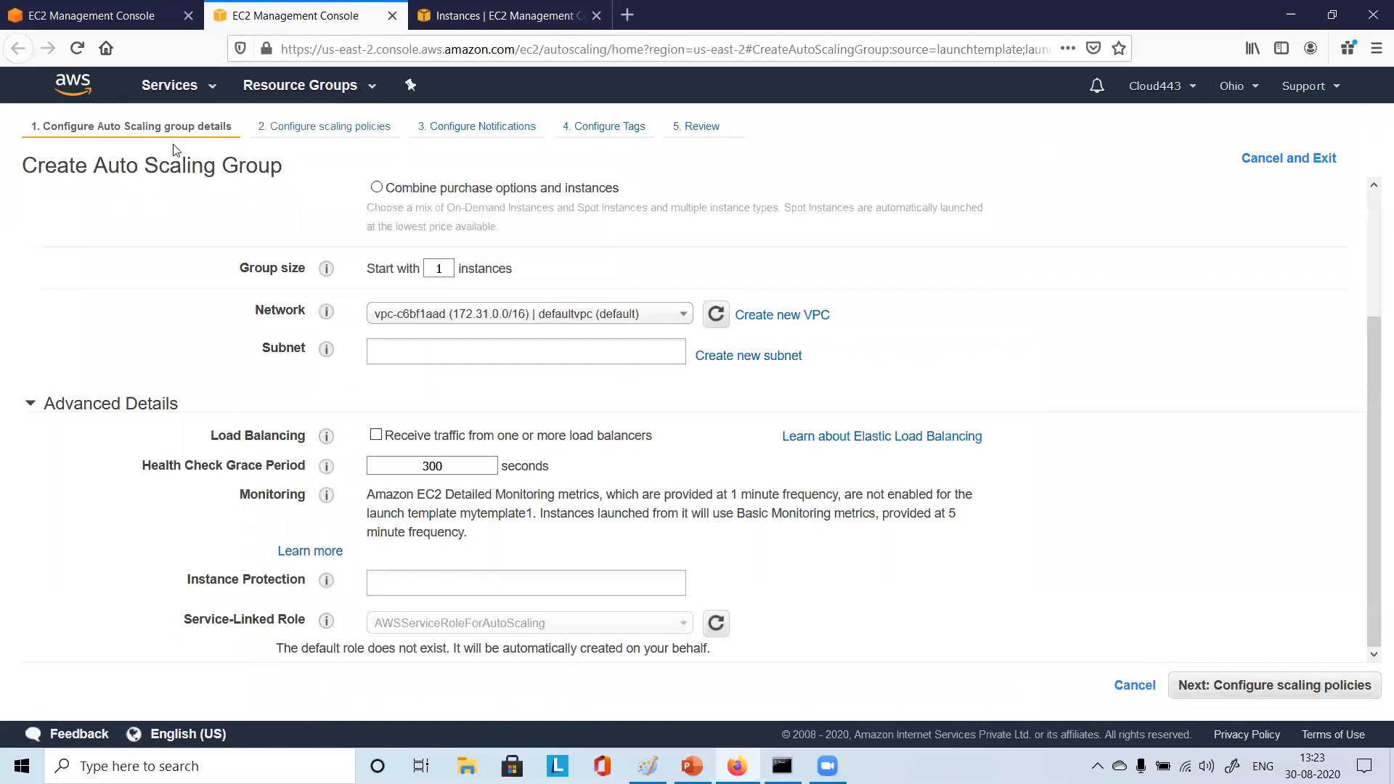
left_click(129, 10)
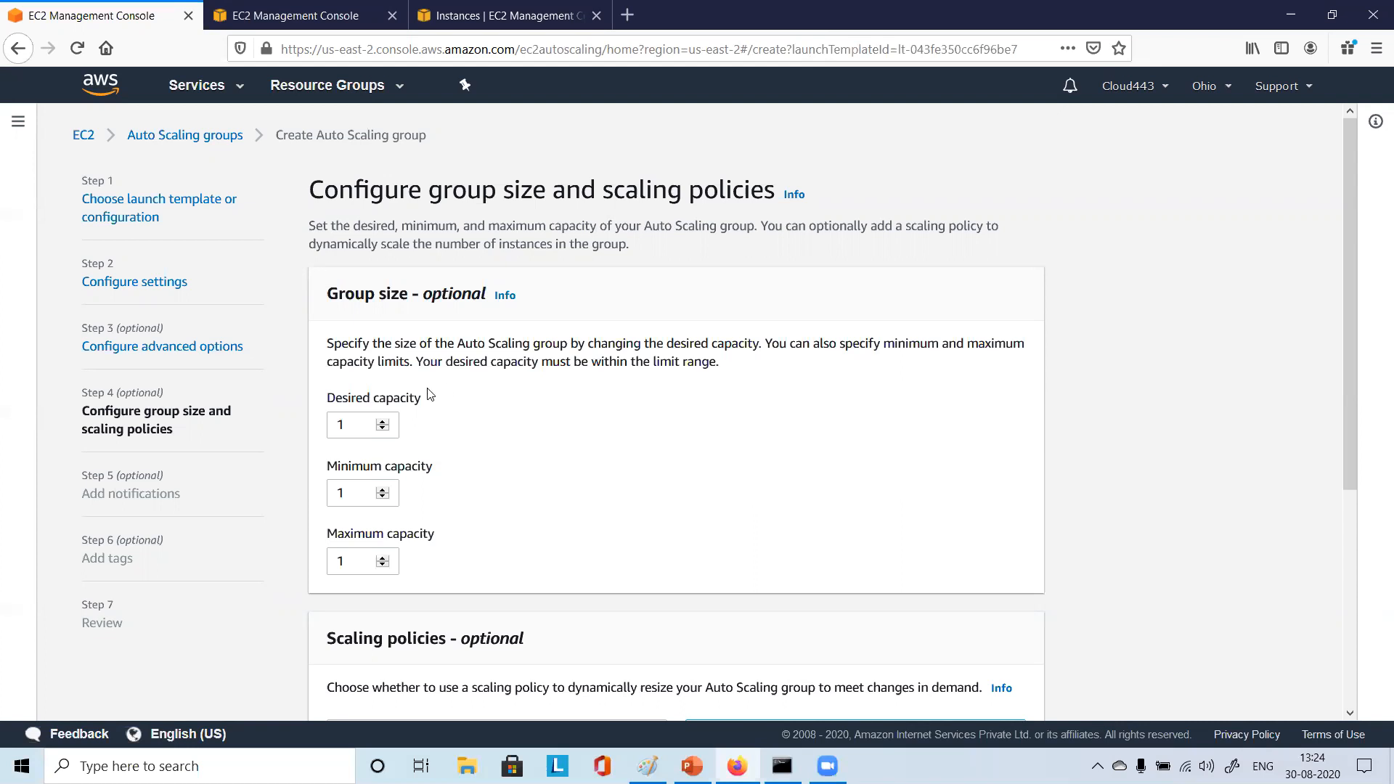
Try a desired capacity of 2 and then 5, with a minimum capacity of 2 and a maximum of 10
left_click(349, 422)
key("BackSpace")
type("2")
left_click(357, 489)
left_click(348, 424)
key("BackSpace")
type("5")
left_click(343, 486)
key("ctrl+a")
type("2")
left_click(357, 555)
type("0")
left_click(610, 494)
left_click(350, 421)
left_click(579, 438)
Set the group's desired capacity to 1, minimum capacity to 1 and maximum capacity to 2
left_click(354, 421)
key("BackSpace")
type("1")
left_click(352, 493)
key("BackSpace")
type("1")
left_click(357, 558)
scroll(825, 496, "down", 1)
scroll(825, 496, "down", 1)
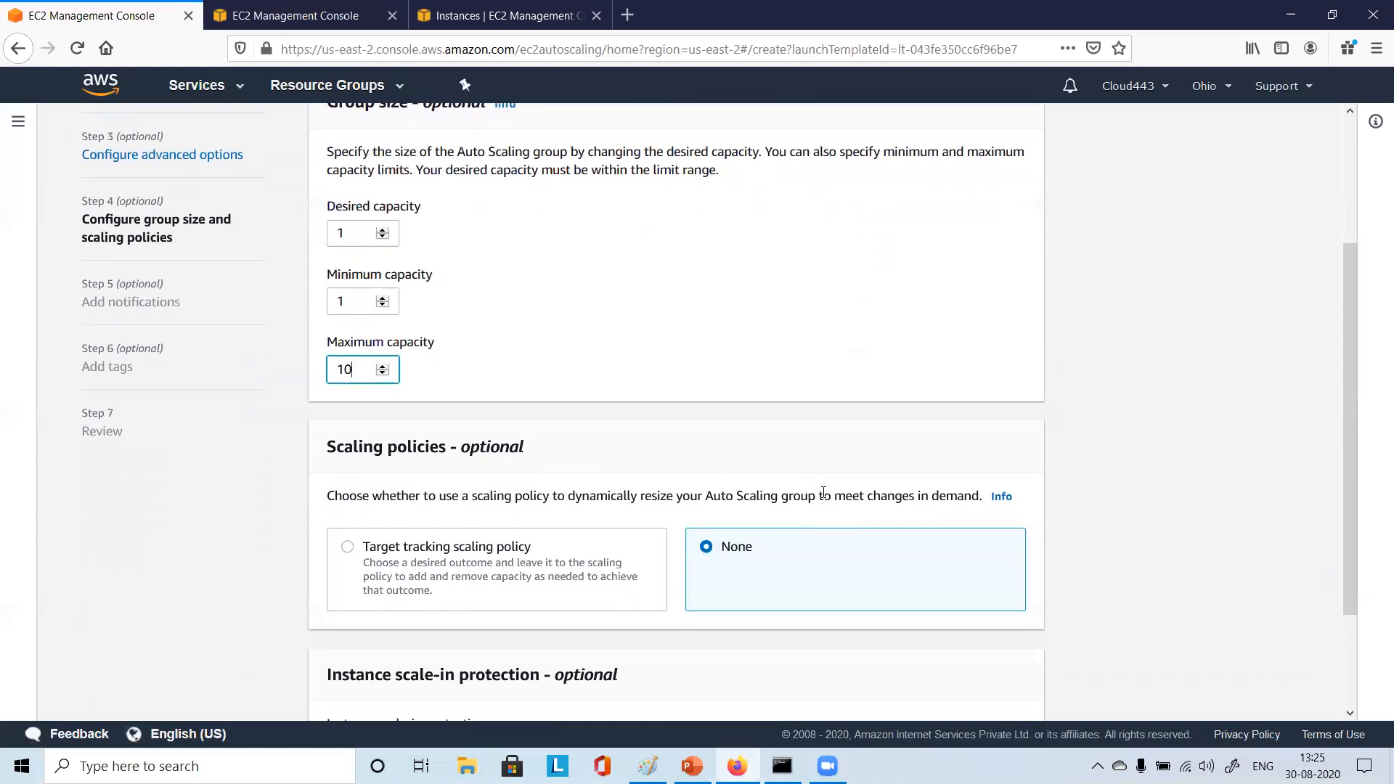
key("BackSpace")
key("BackSpace")
type("2")
left_click(731, 327)
Review the scaling policy options and select Target tracking scaling policy for the group
scroll(732, 328, "down", 1)
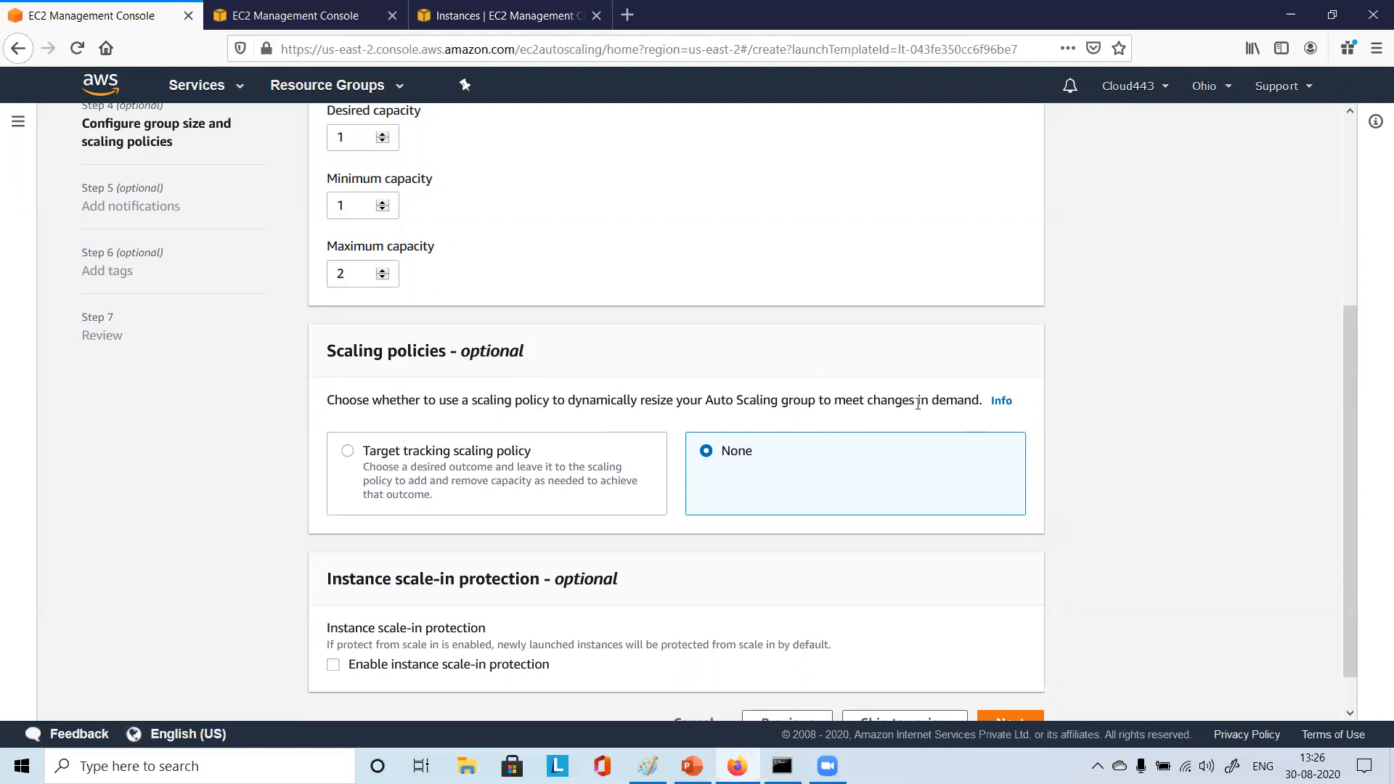
scroll(917, 403, "down", 1)
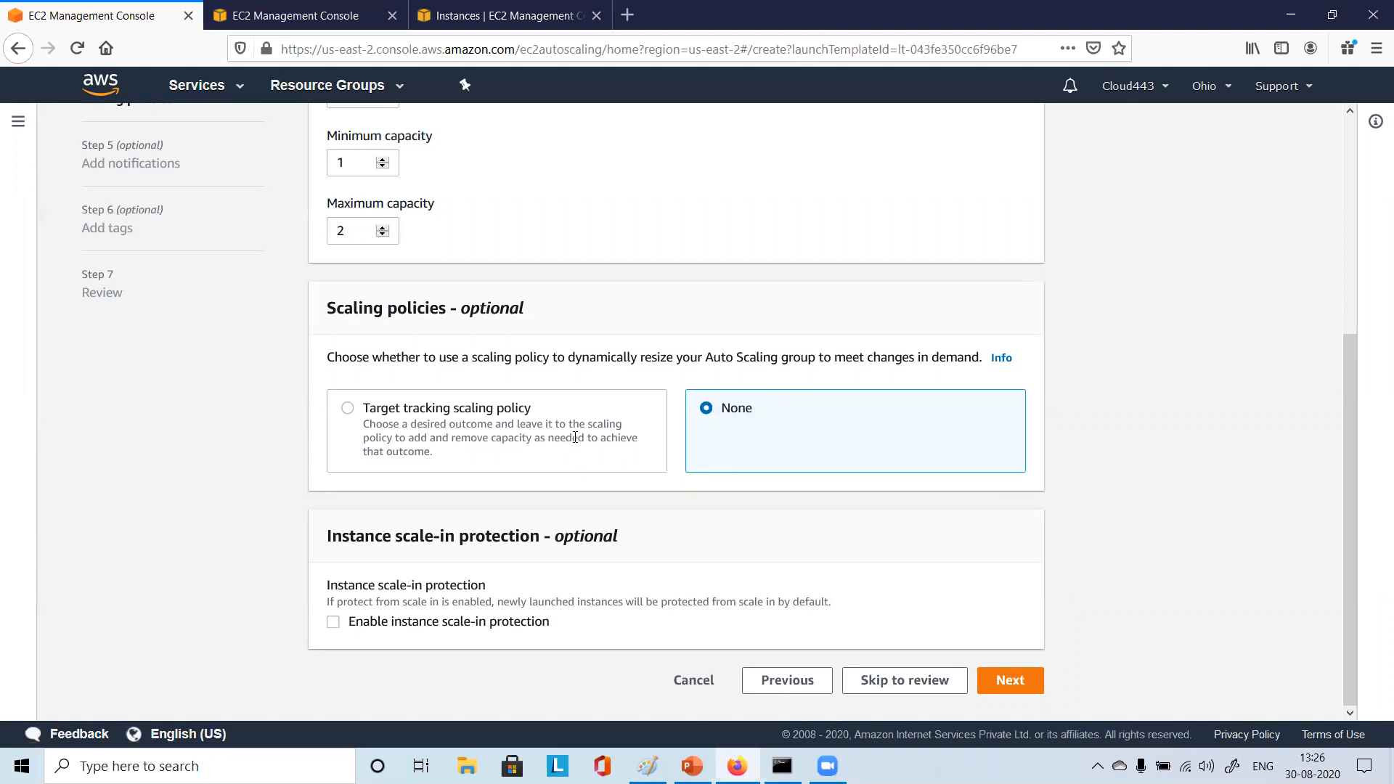
left_click_drag(443, 438, 607, 438)
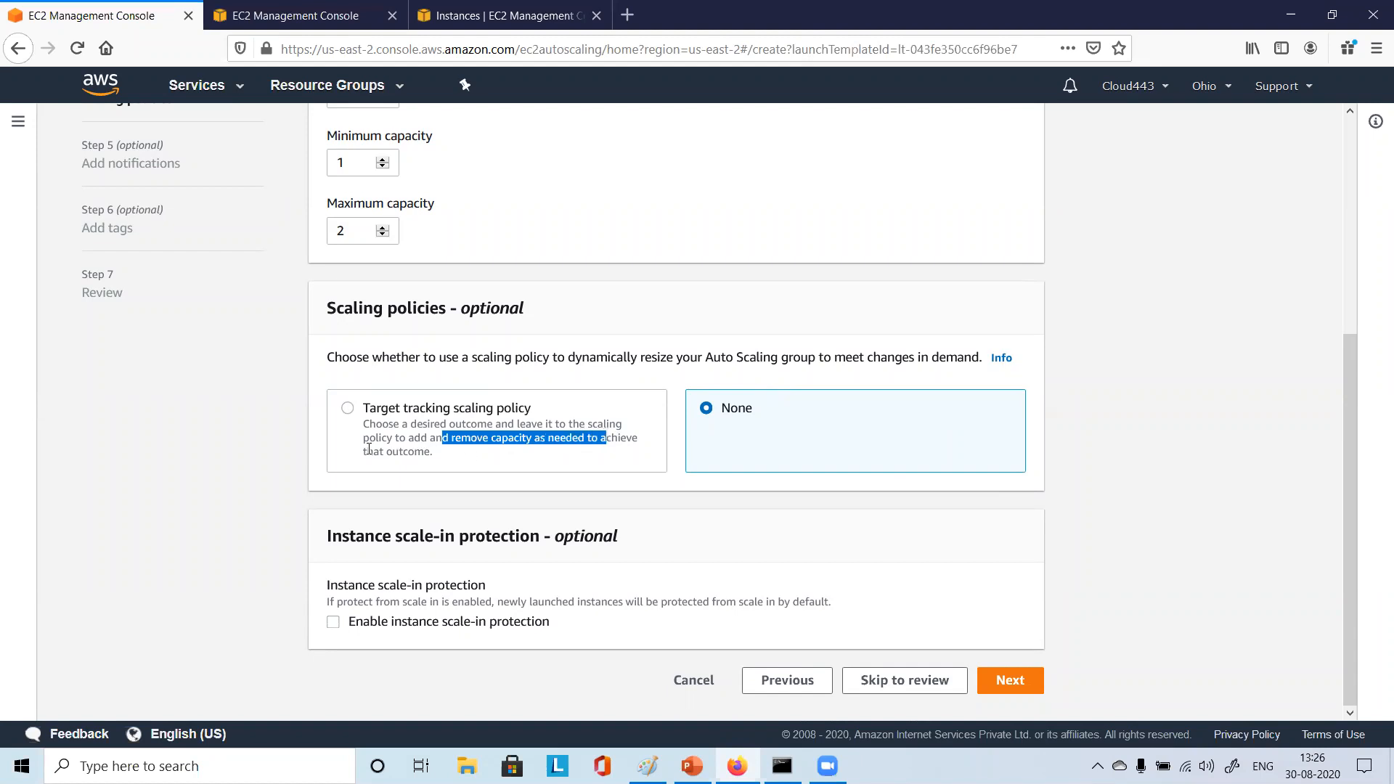
left_click_drag(369, 449, 440, 453)
left_click(398, 424)
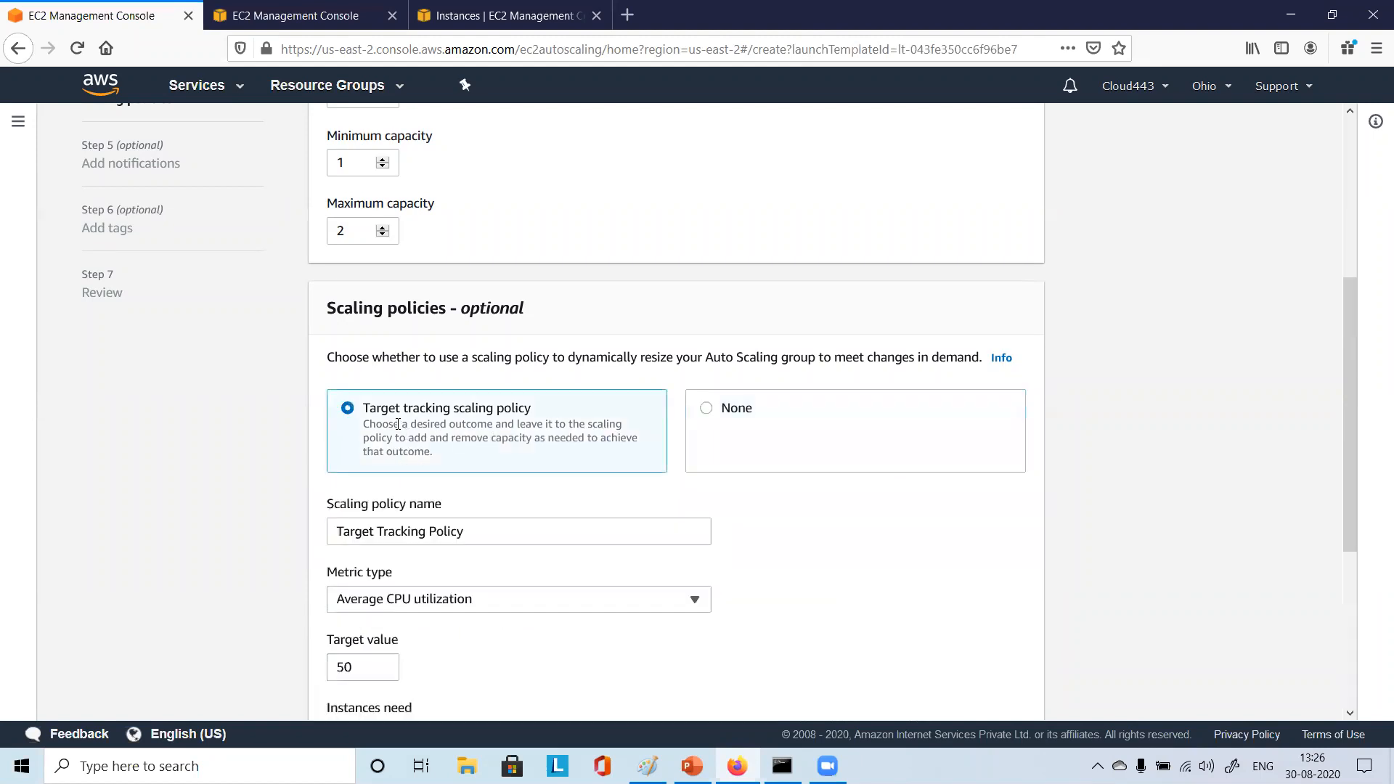
Examine the target tracking policy's name, metric type, target value, warm-up time and scale-in options
scroll(398, 424, "down", 3)
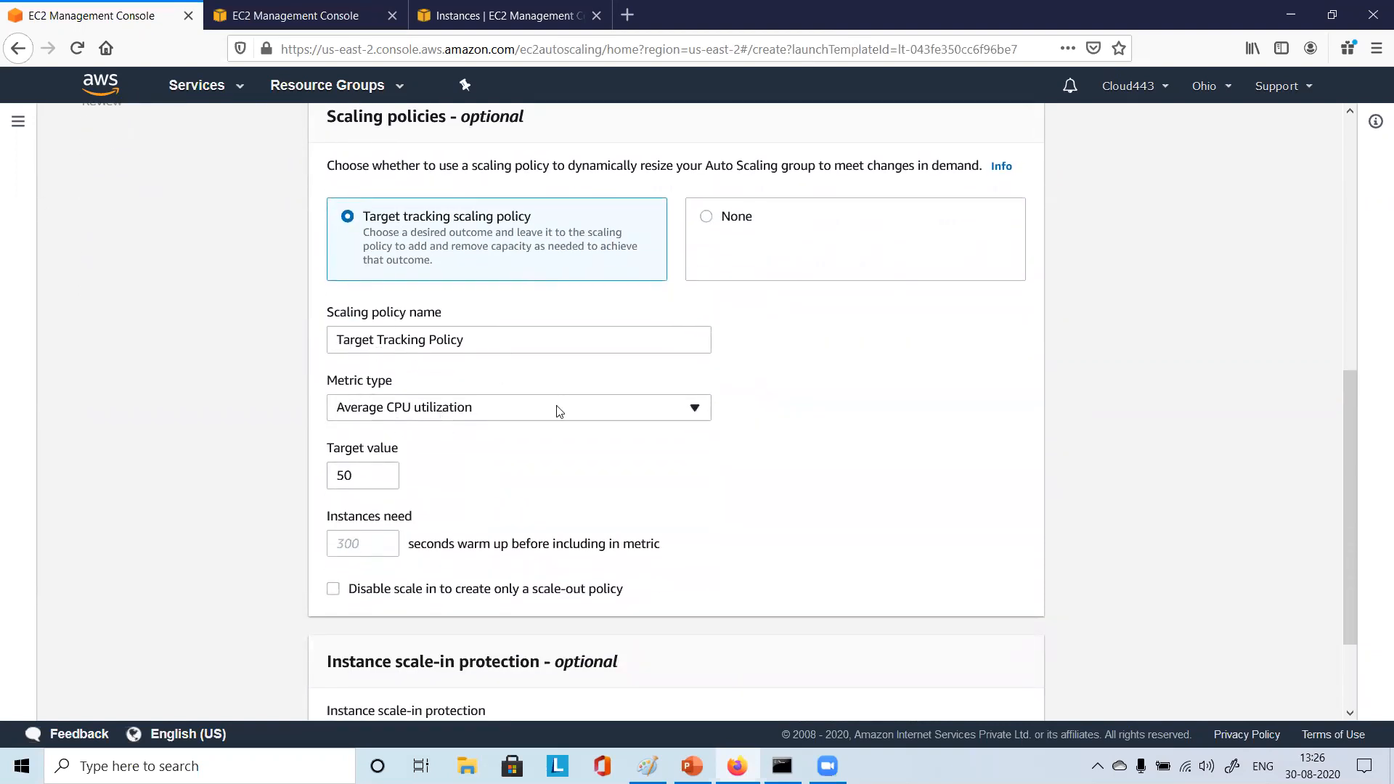
scroll(423, 434, "down", 1)
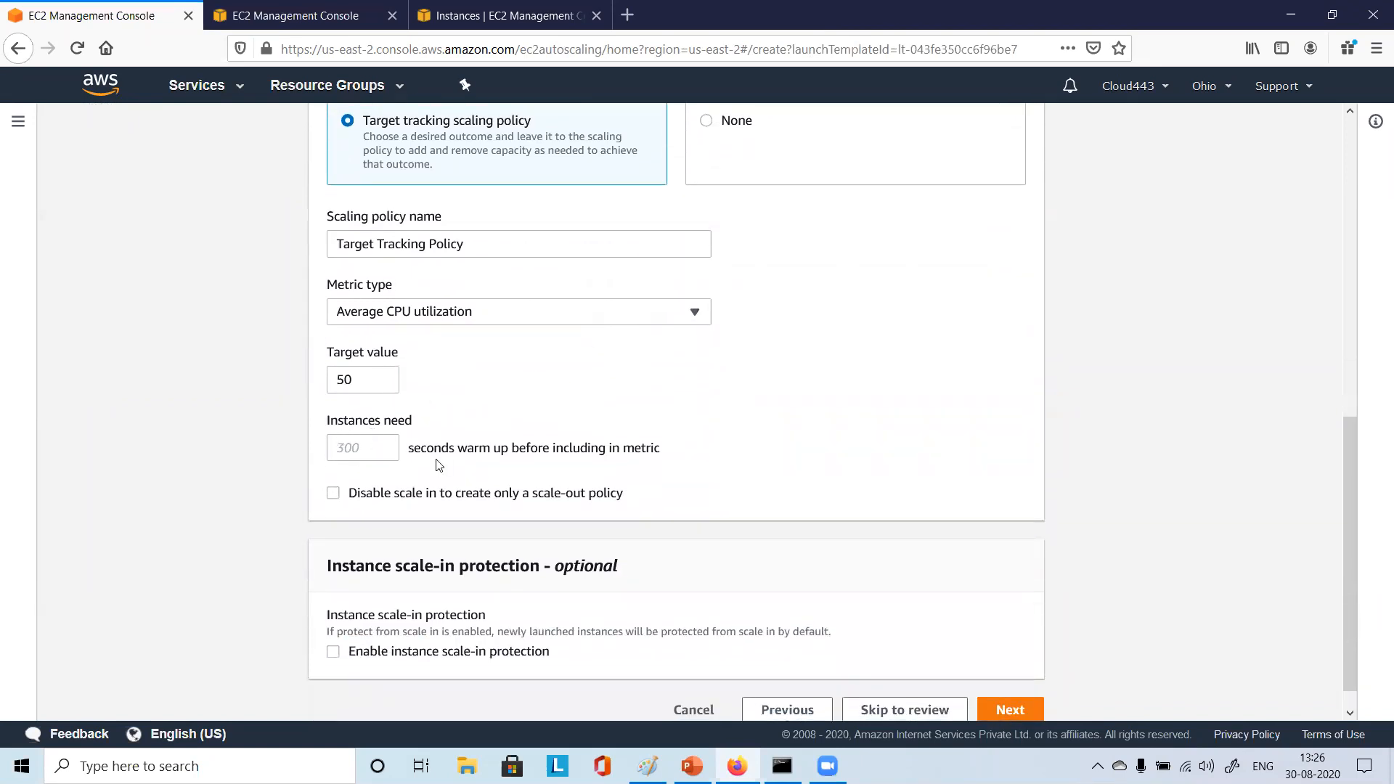
scroll(702, 473, "down", 1)
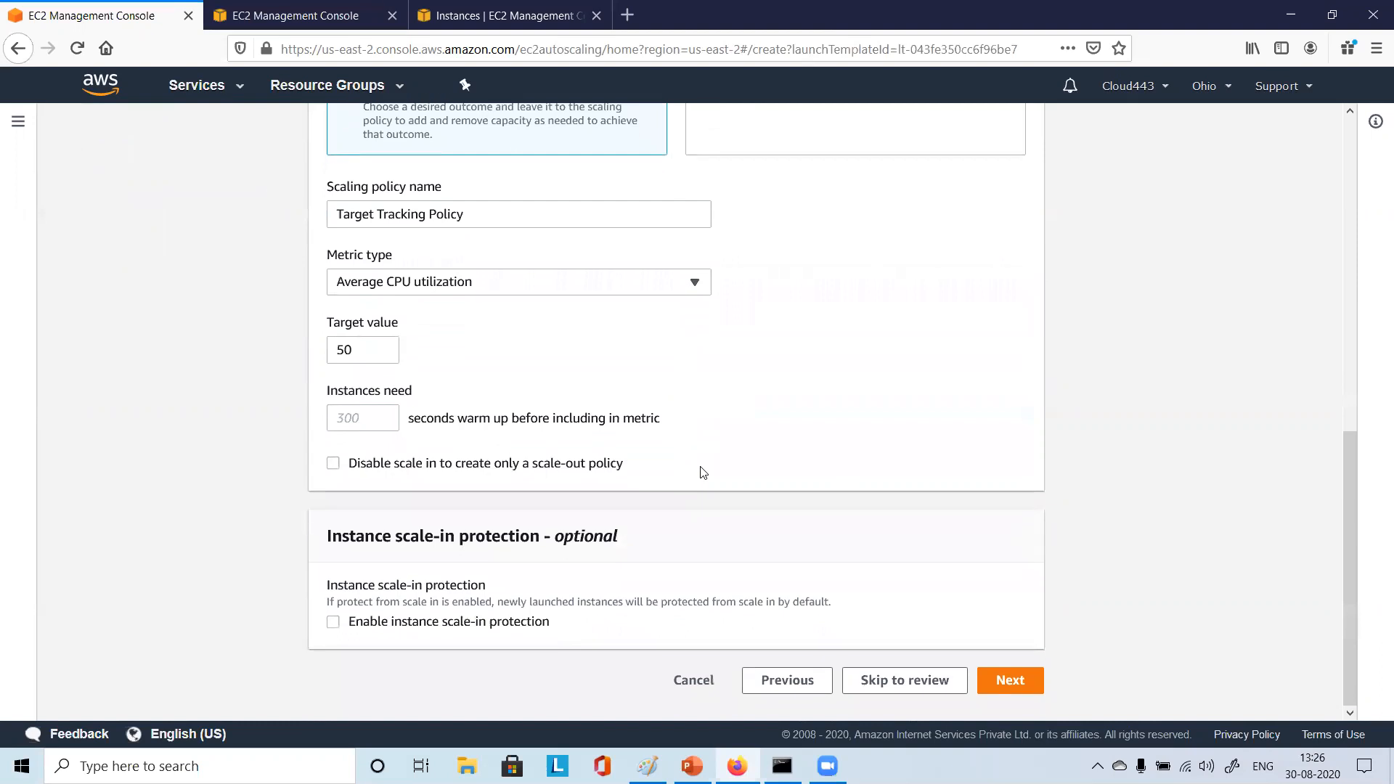
scroll(734, 460, "up", 4)
scroll(734, 460, "down", 4)
scroll(735, 460, "up", 3)
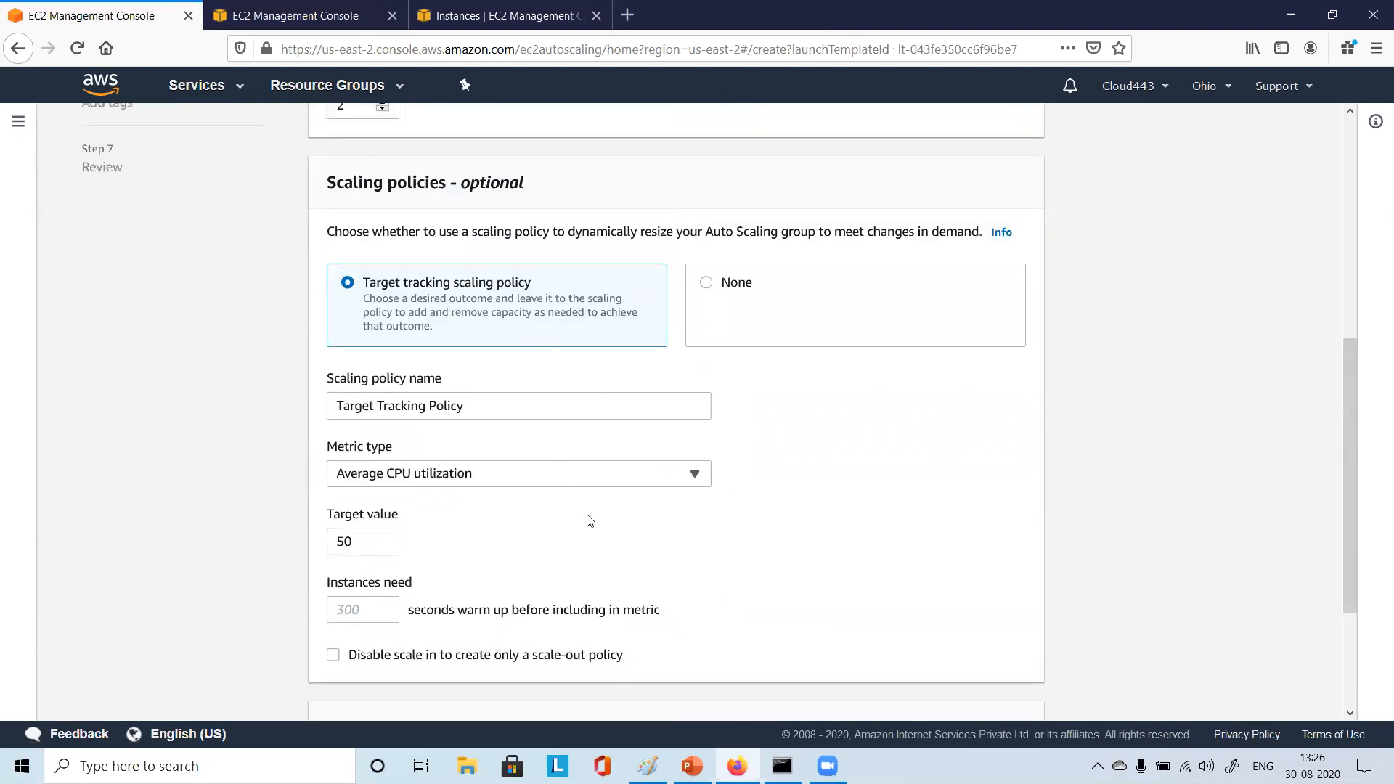
scroll(589, 520, "down", 2)
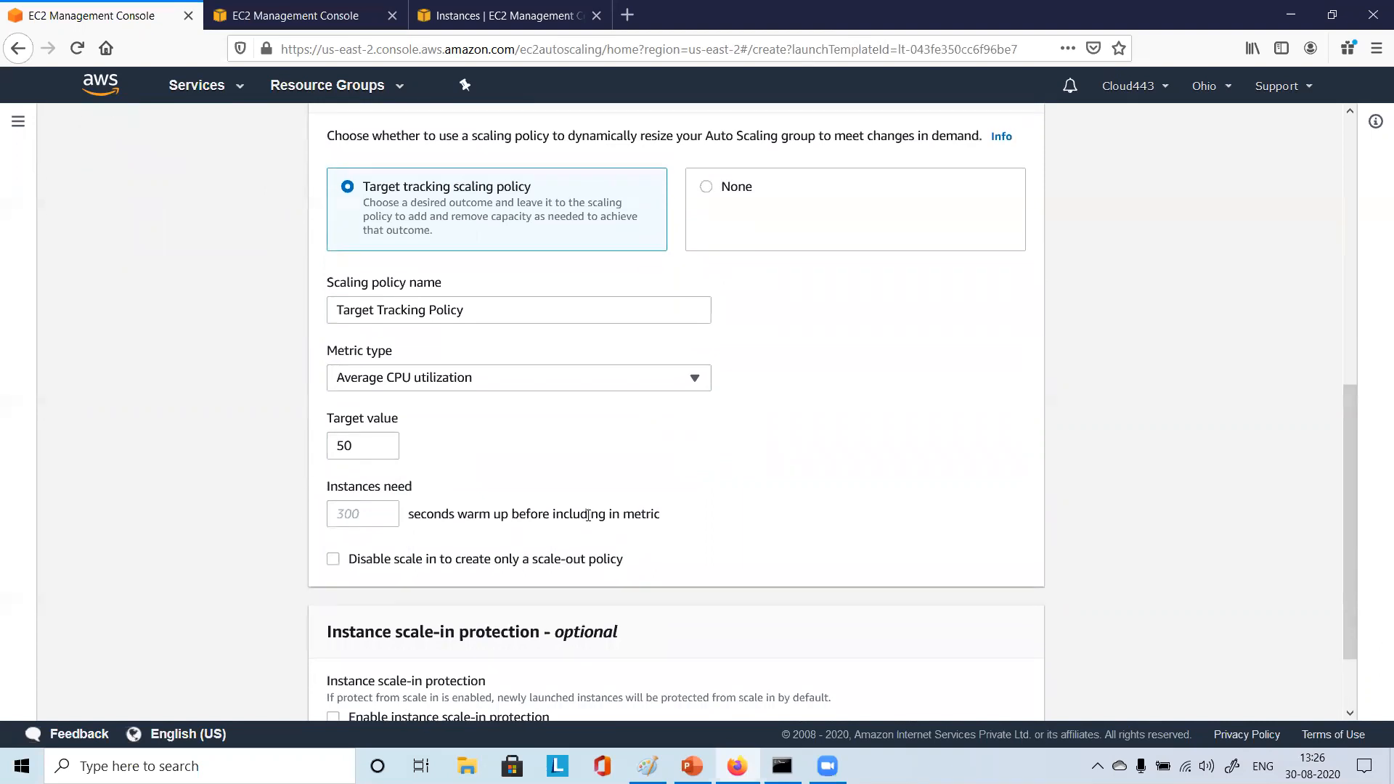
Review the available metric types, keep Average CPU utilization, and inspect the target value, instance warm-up and scale-out-only options
left_click(452, 381)
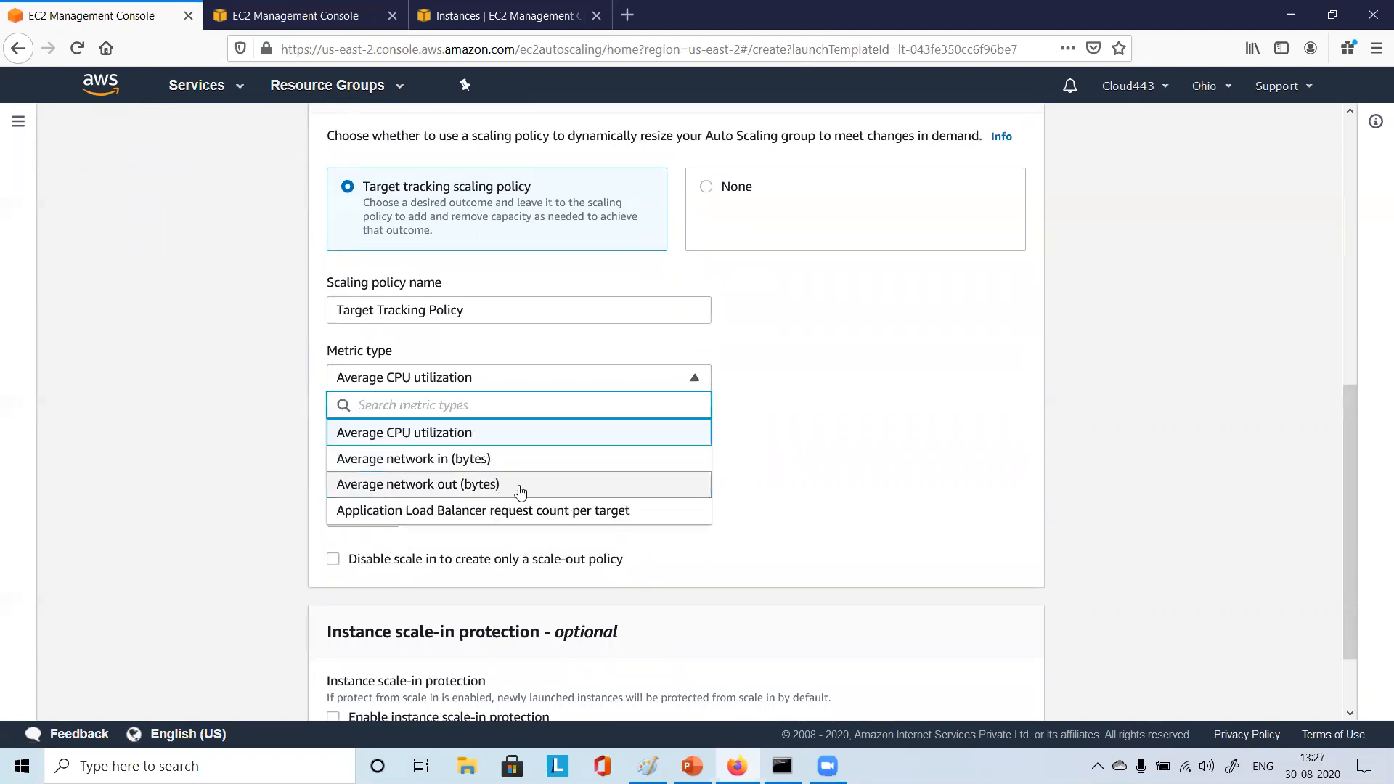
scroll(520, 492, "down", 2)
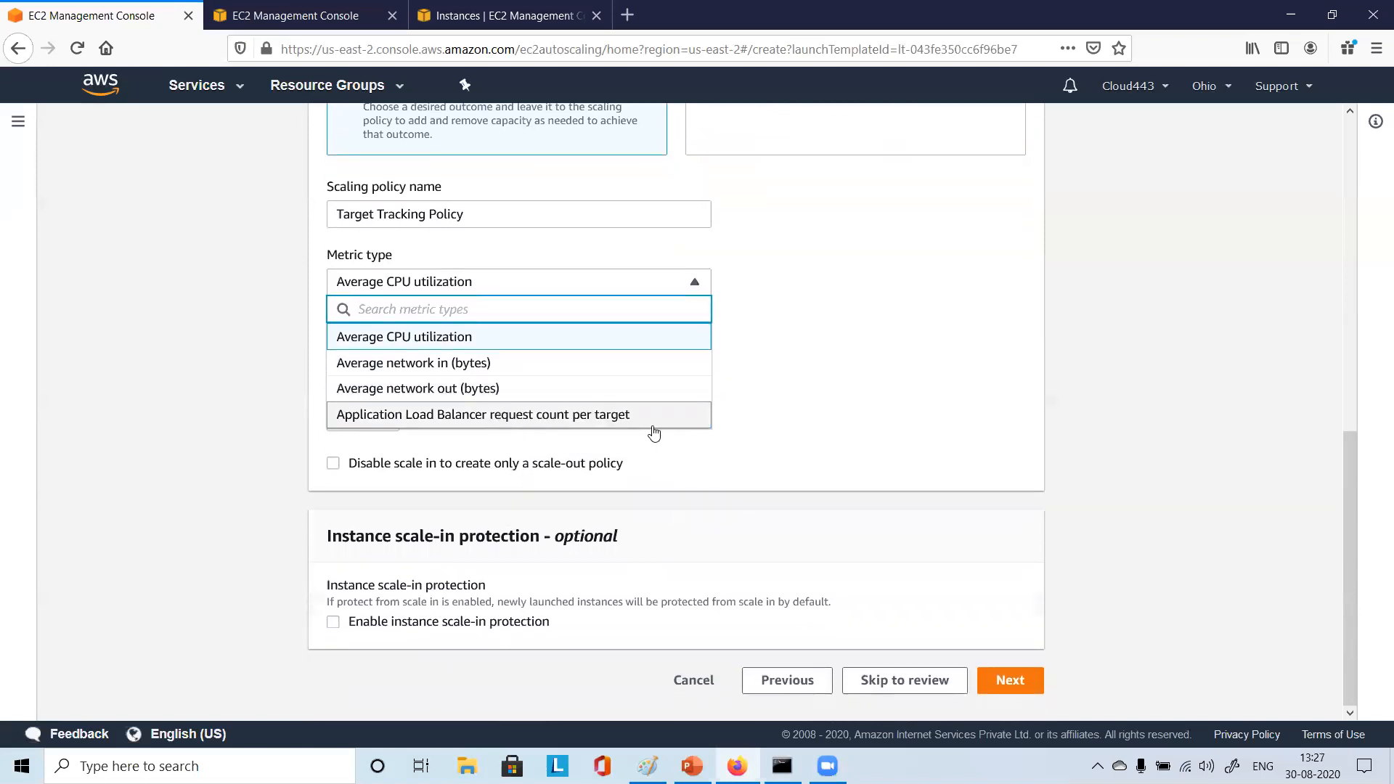
left_click(558, 342)
left_click(363, 351)
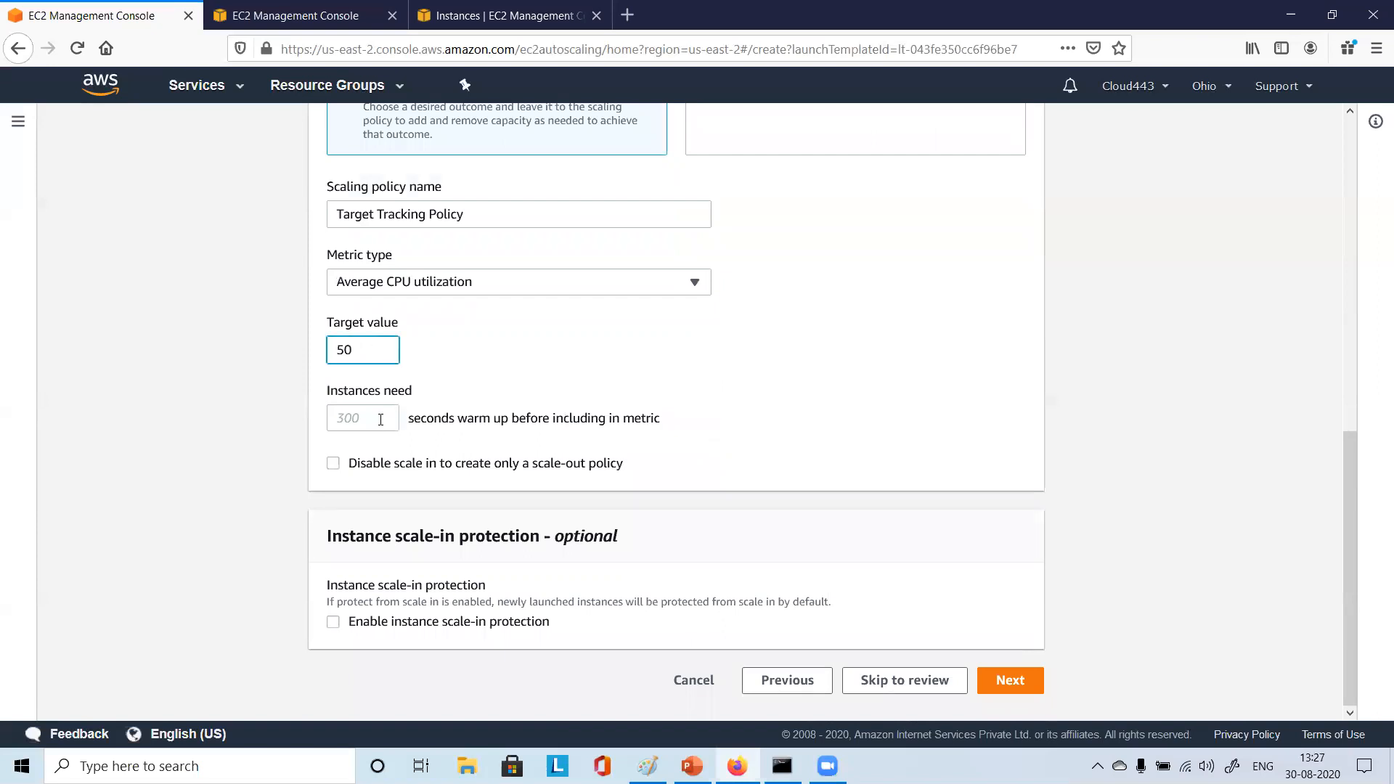
left_click(380, 419)
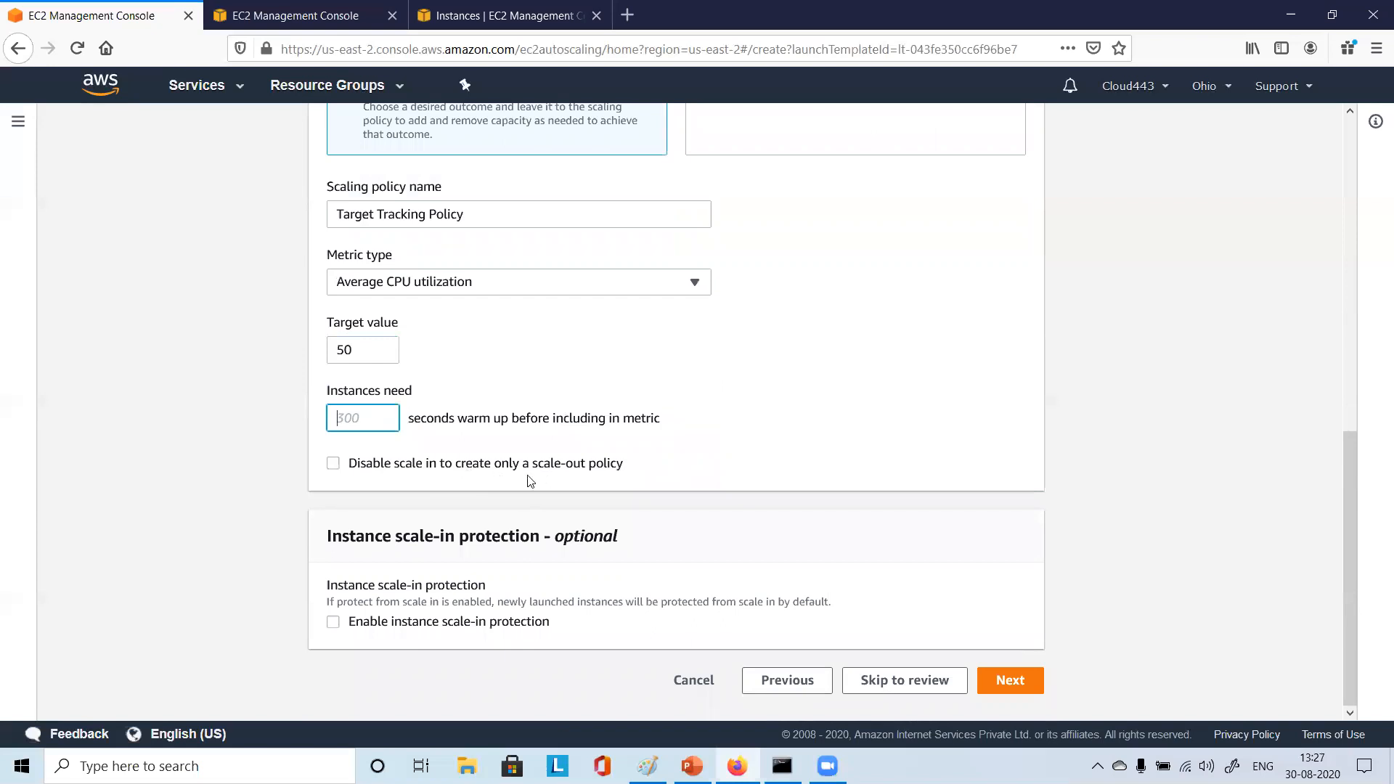
left_click(778, 426)
left_click_drag(534, 464, 597, 464)
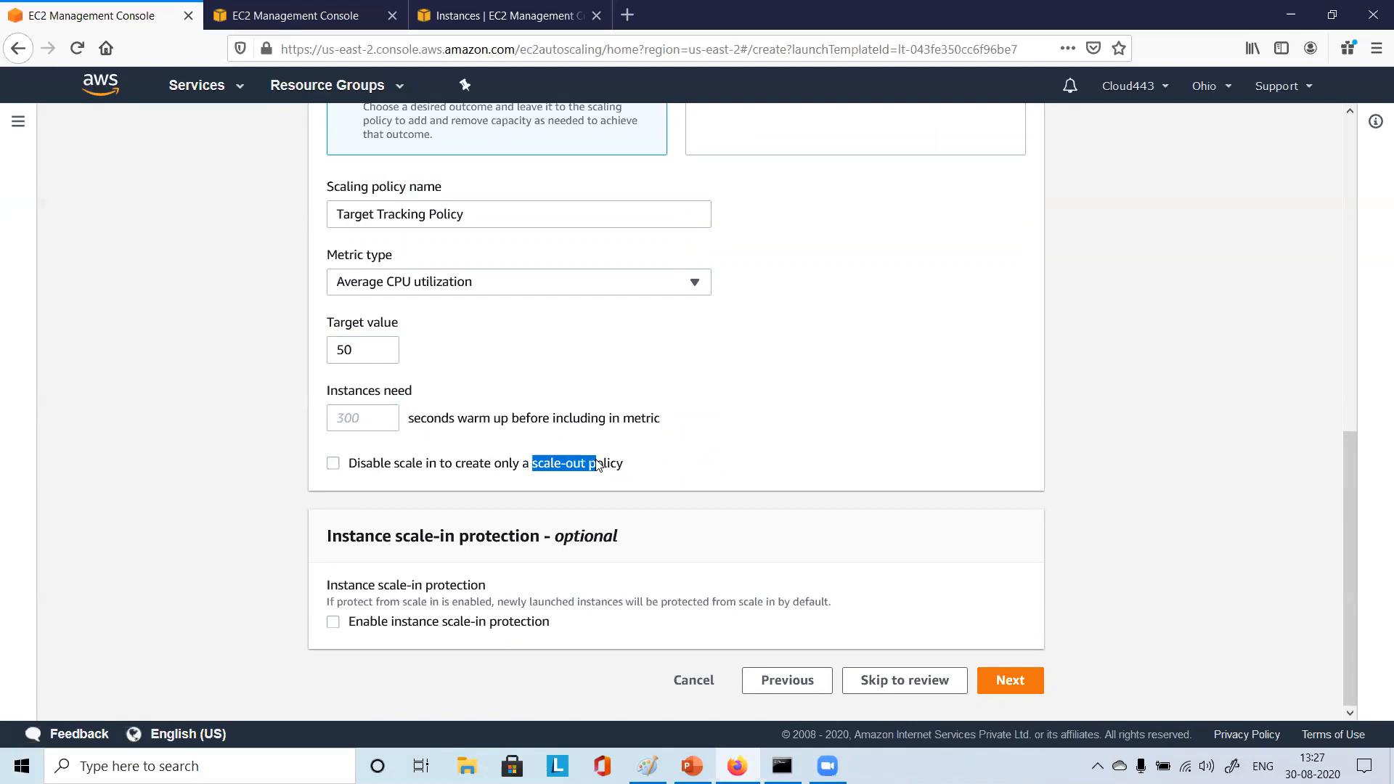
left_click(443, 469)
left_click(423, 468)
Set the group's scaling policy to None, leave instance scale-in protection disabled, and continue to the notifications step
scroll(657, 443, "up", 2)
scroll(657, 443, "up", 3)
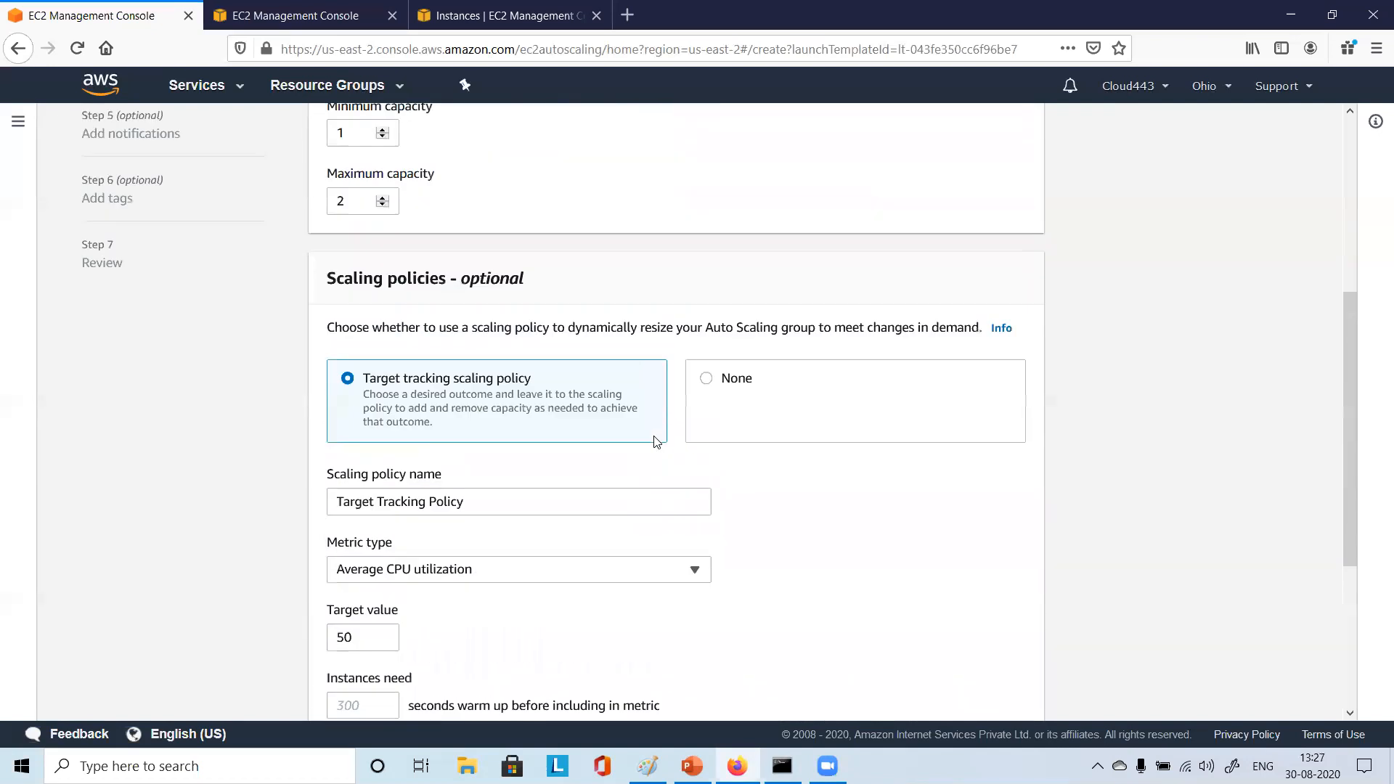
left_click(710, 379)
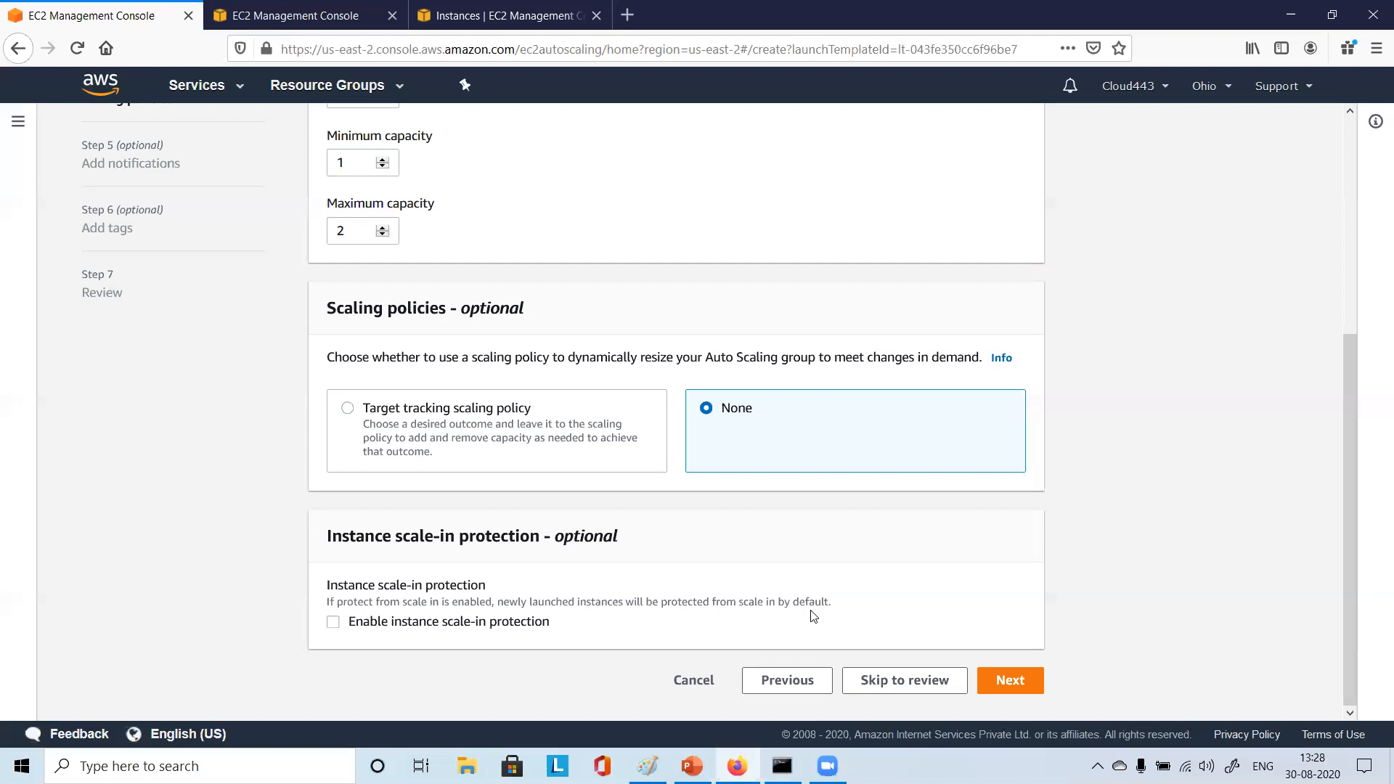
left_click(330, 627)
left_click(333, 629)
left_click(997, 679)
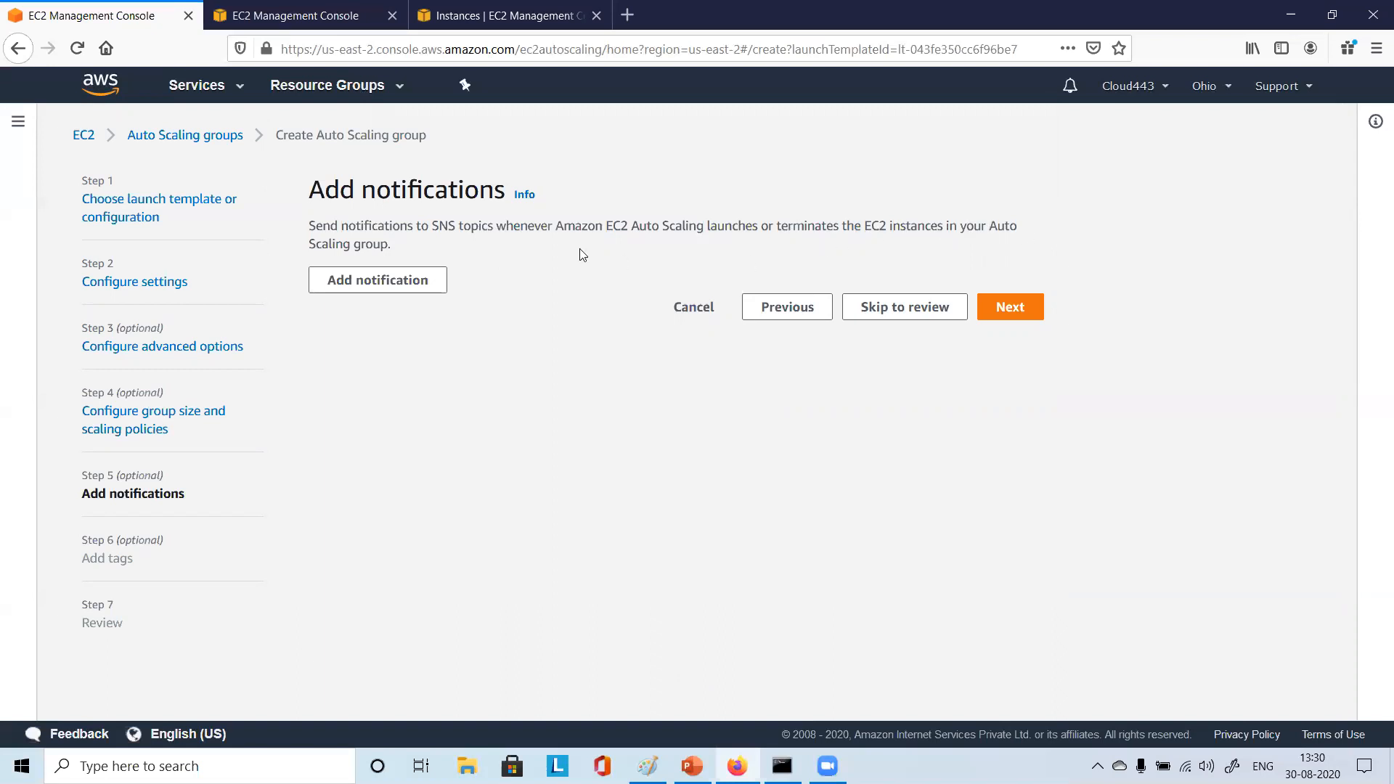
Add a notification to the SNS topic admin-alert with all four event types enabled, and continue to the tags step
left_click(389, 284)
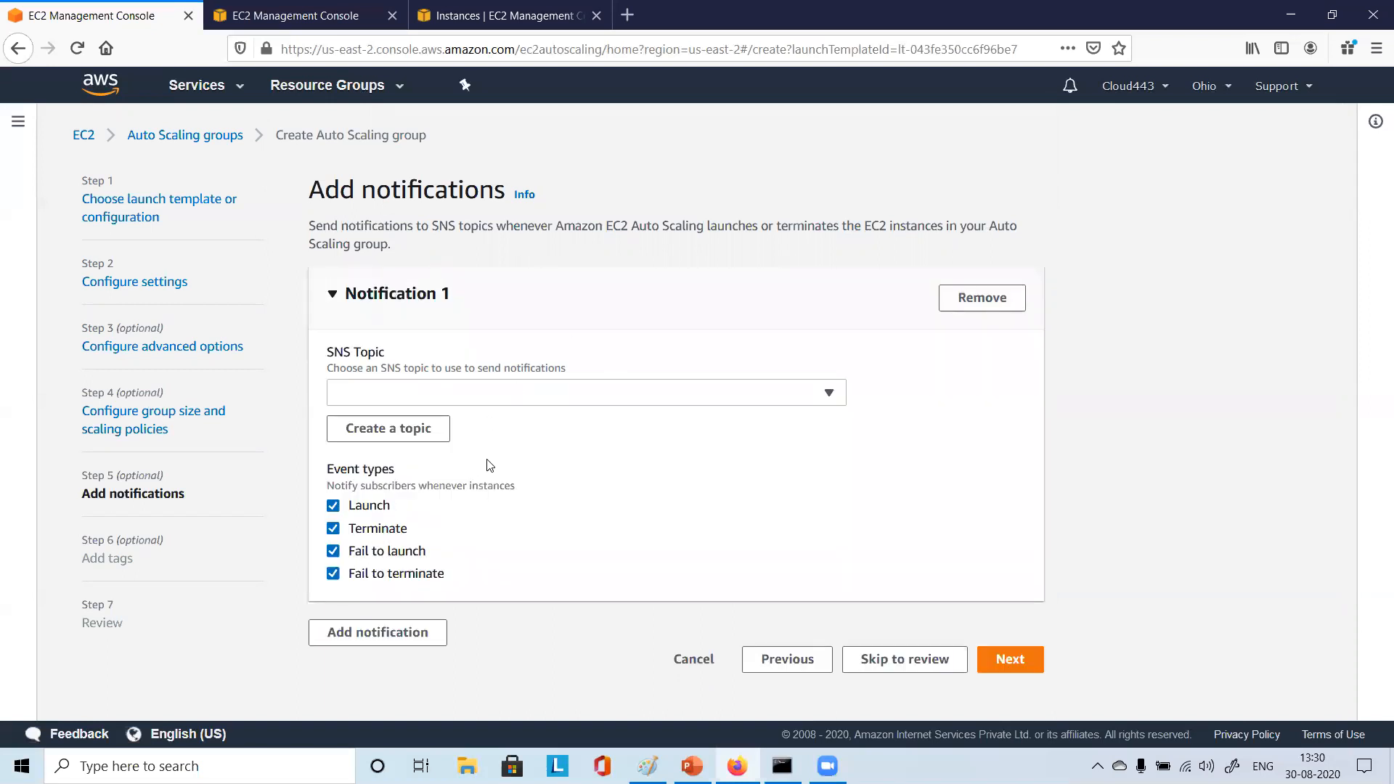
left_click(485, 396)
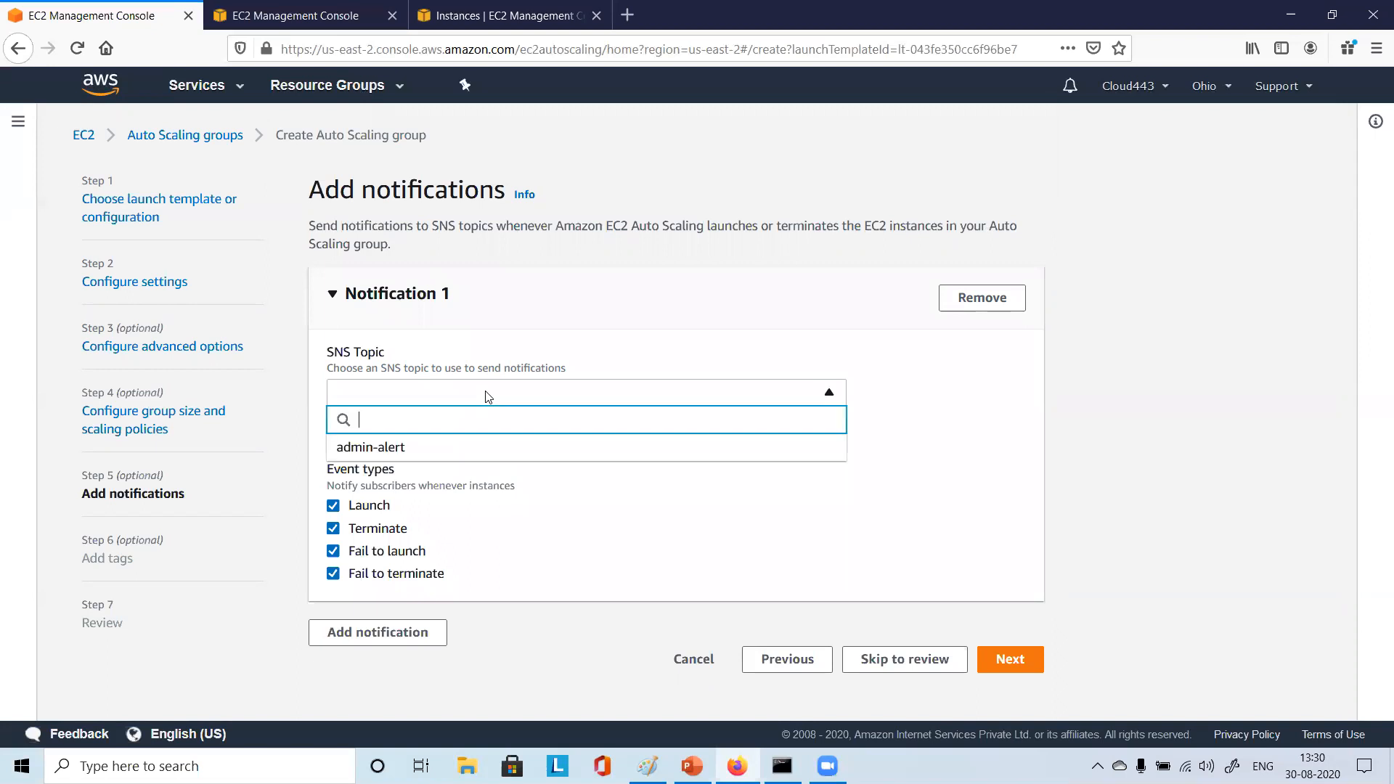
left_click(406, 446)
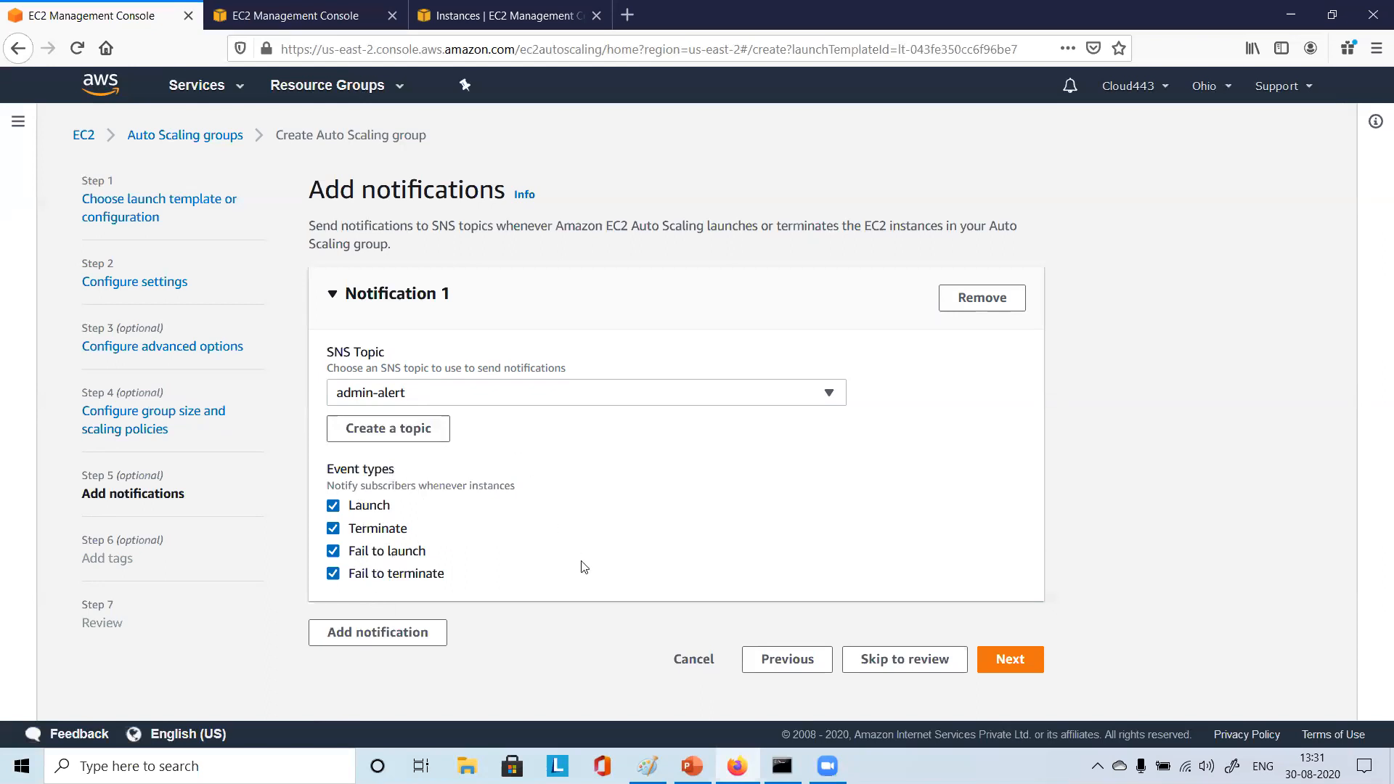
left_click(1012, 665)
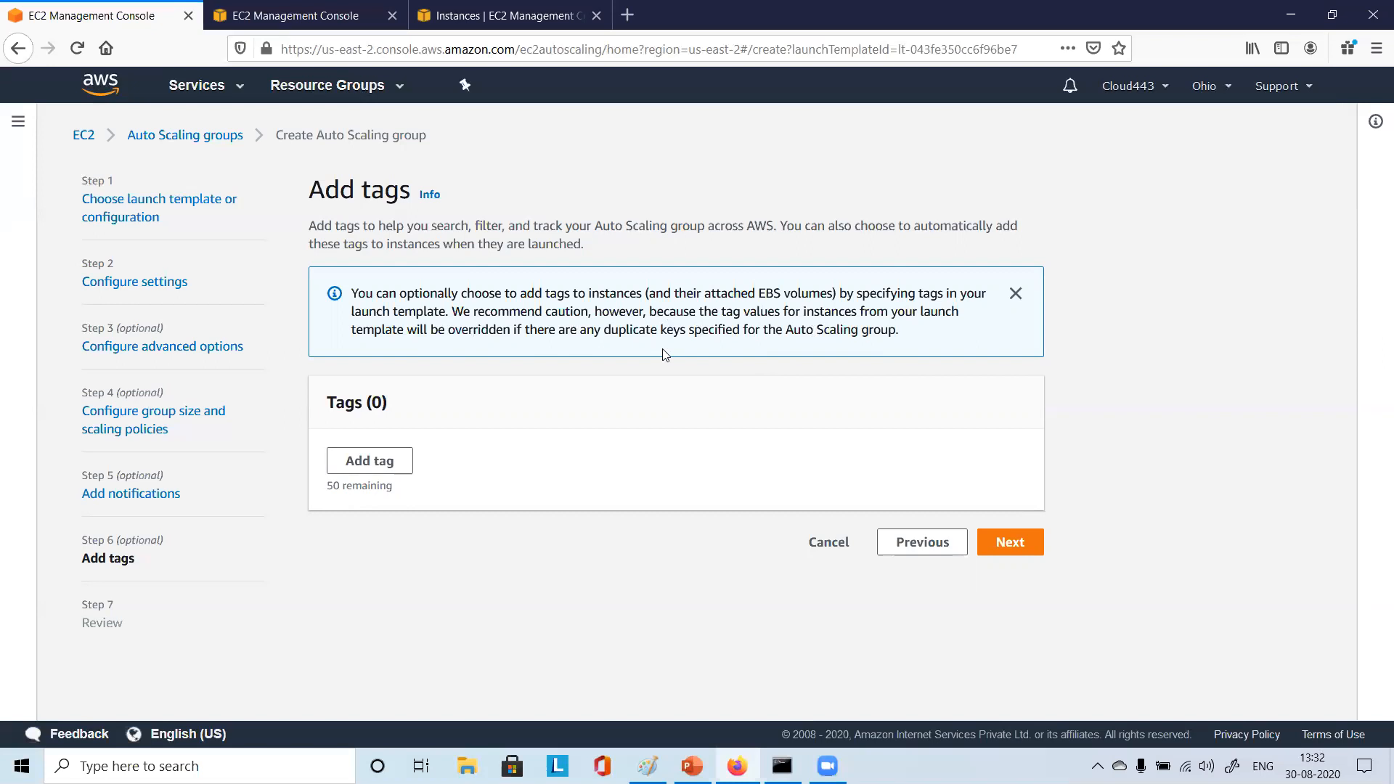
Add a tag with key Name and value rhel-new that also applies to new instances, and continue to the review
left_click(361, 462)
left_click(386, 485)
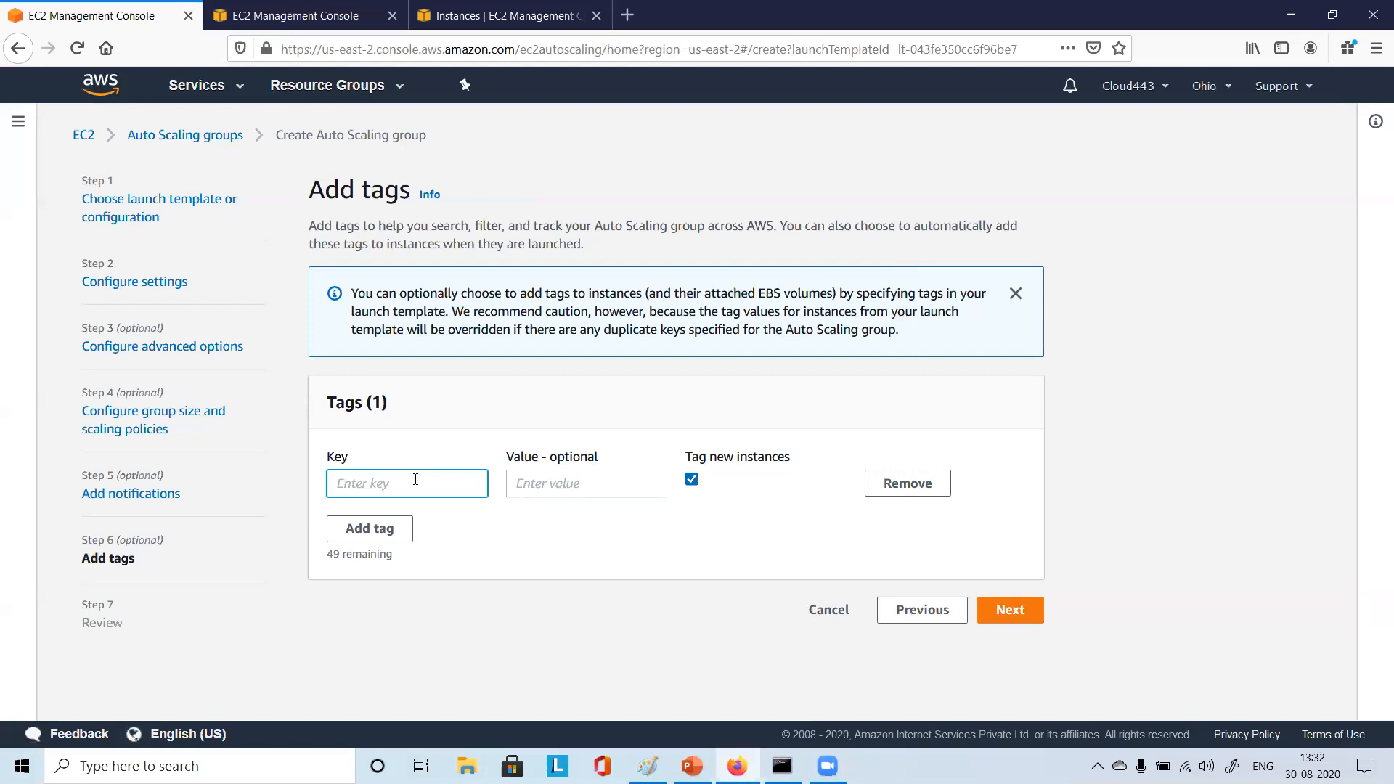
type("Name")
left_click(534, 489)
type("rhel2")
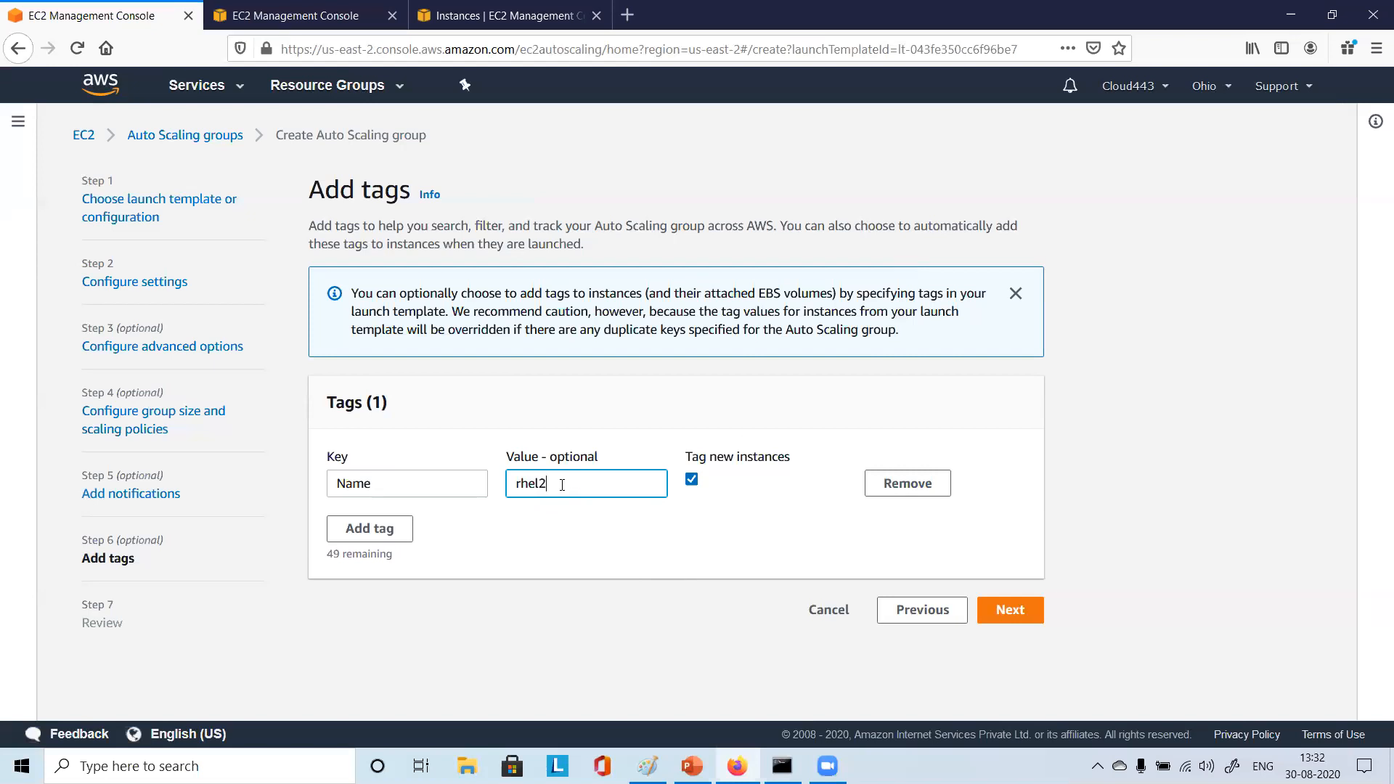
key("BackSpace")
type("-new")
left_click(389, 482)
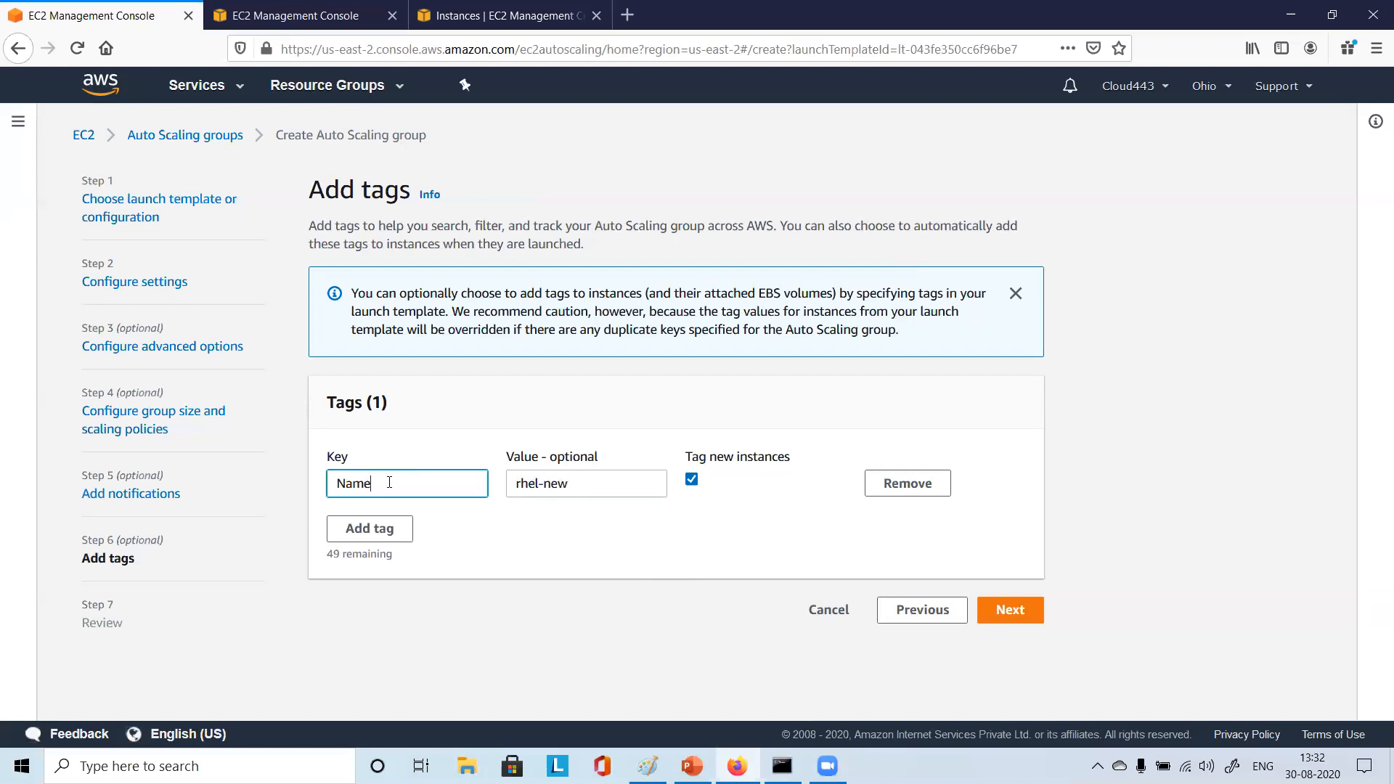
left_click(617, 562)
left_click(1018, 610)
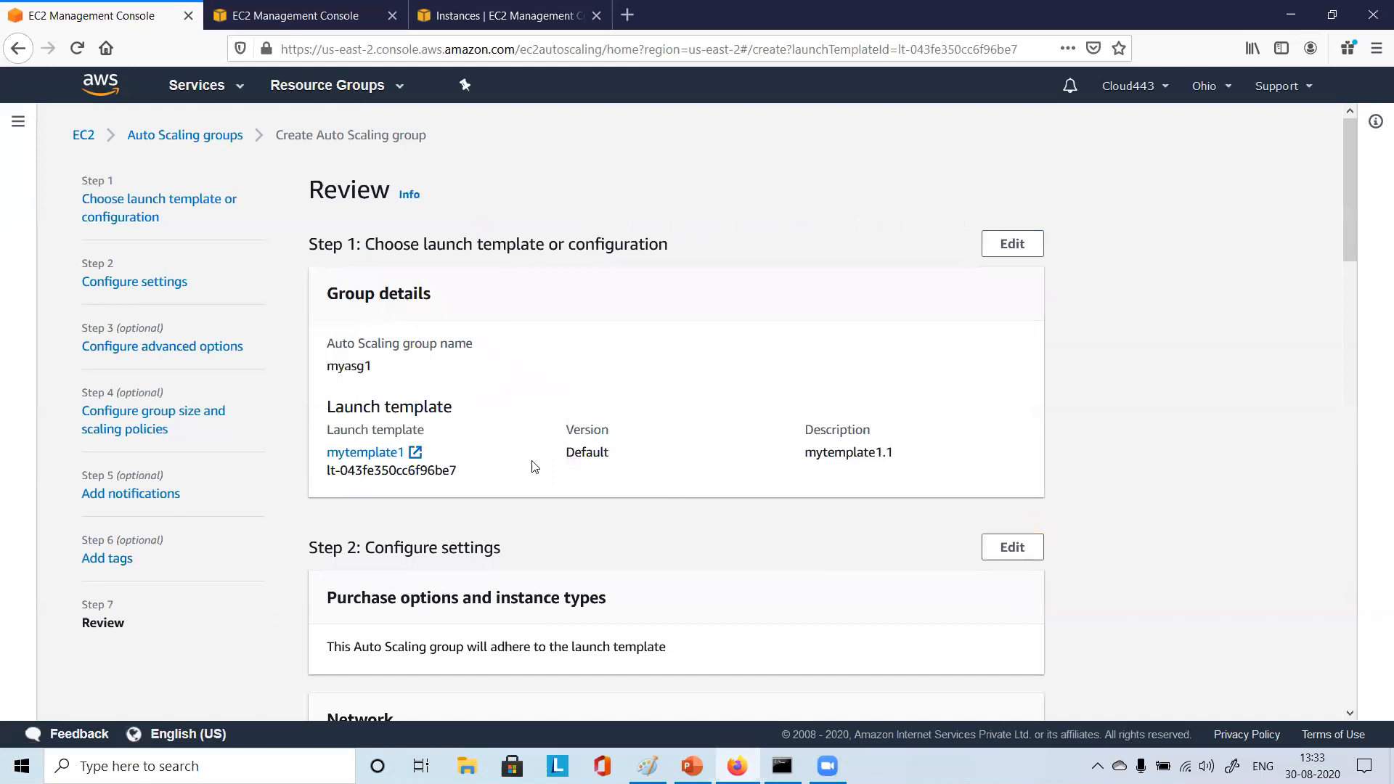
Check the summary of all configured settings through to the tags and create the Auto Scaling group
scroll(614, 533, "down", 3)
scroll(617, 533, "down", 5)
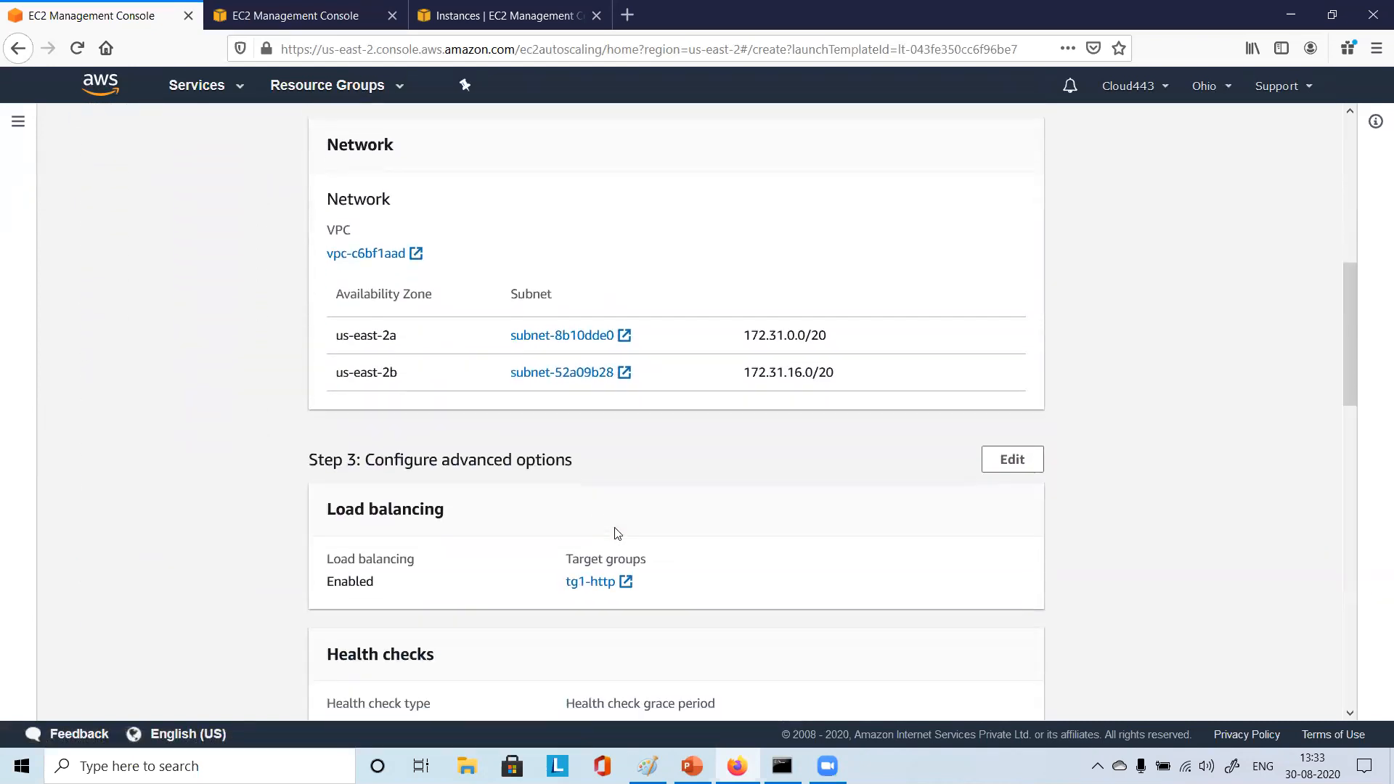
scroll(617, 534, "down", 4)
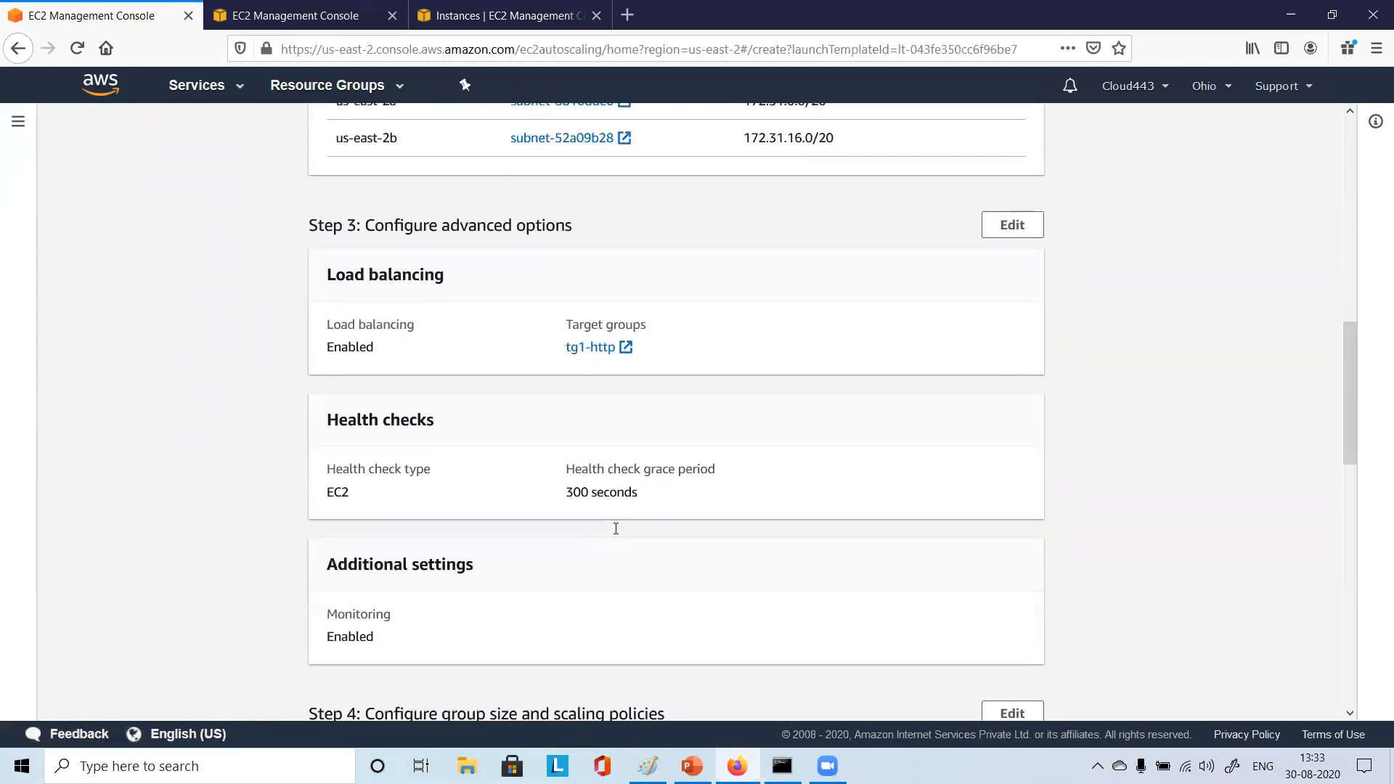
scroll(617, 533, "down", 5)
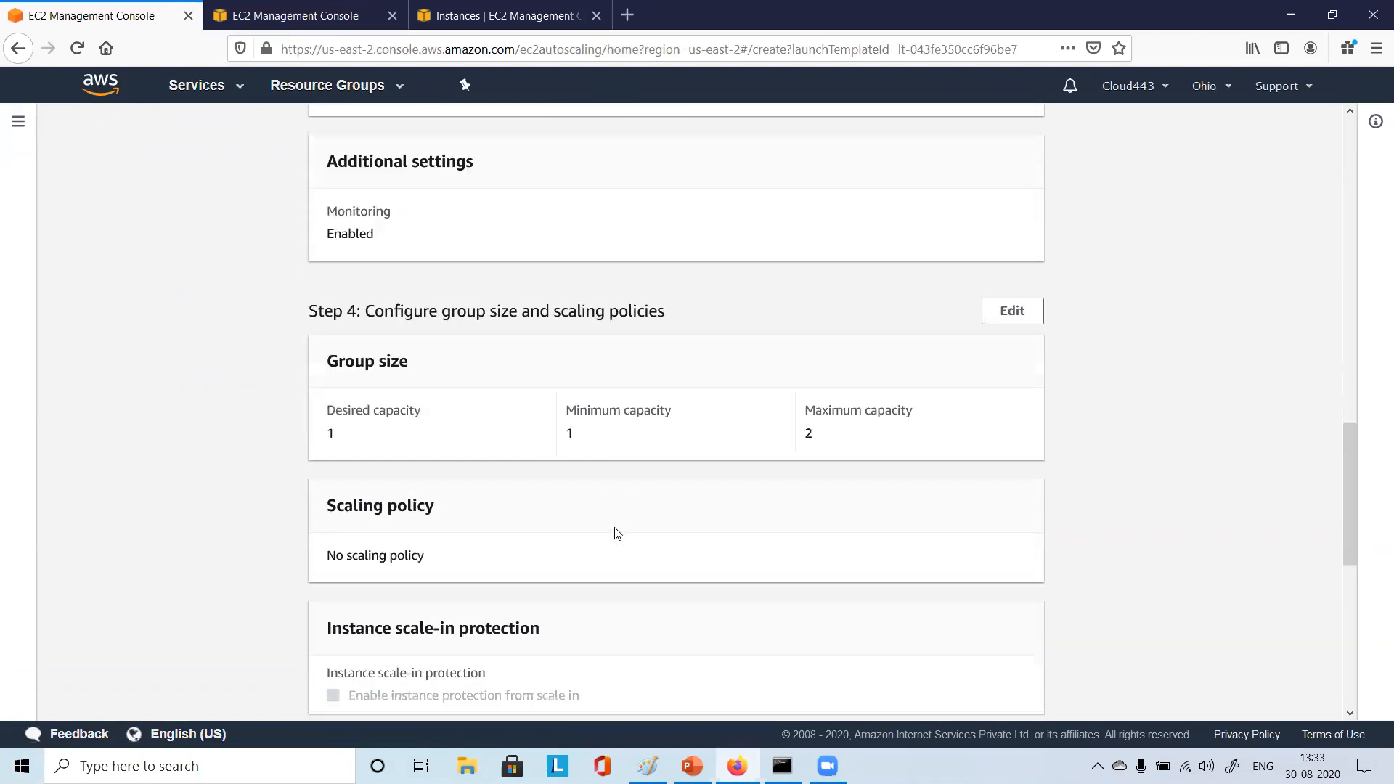
scroll(617, 533, "down", 5)
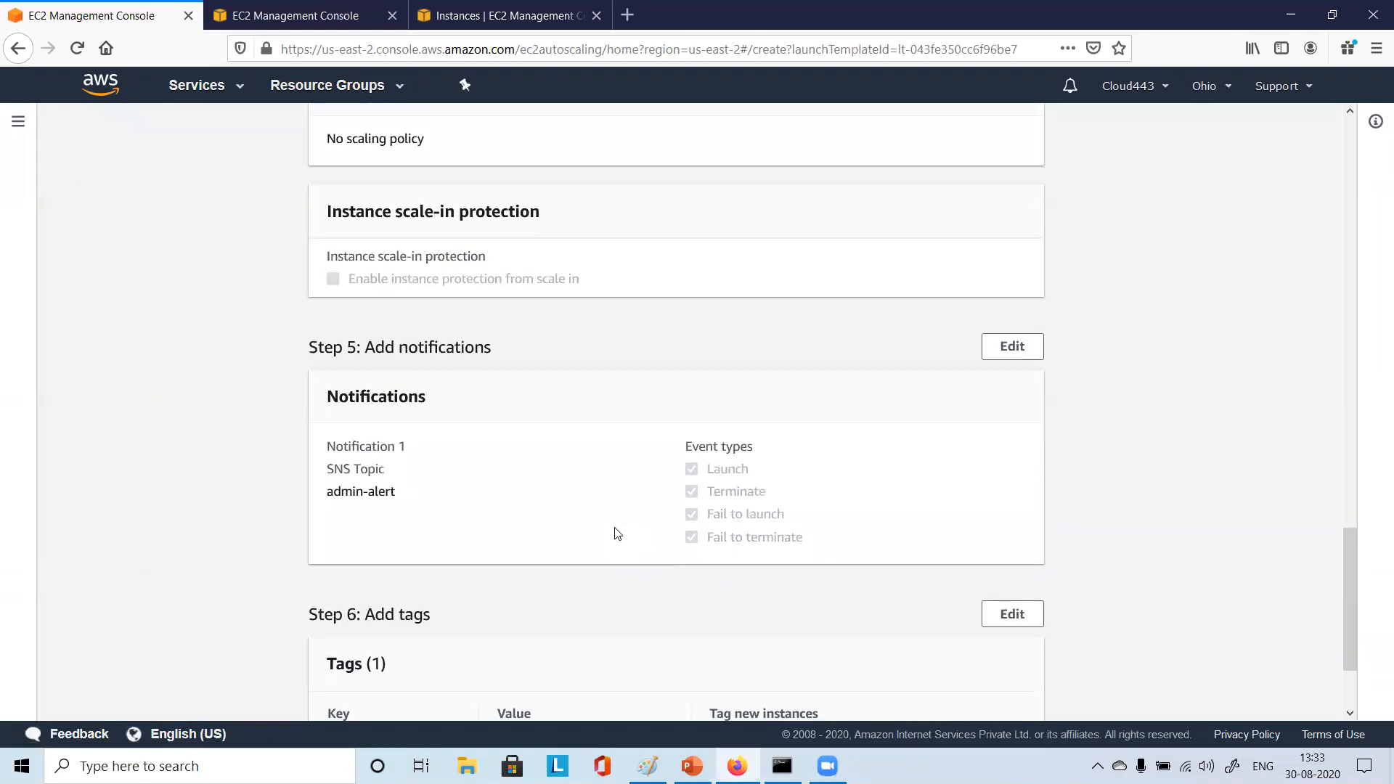
scroll(617, 534, "down", 2)
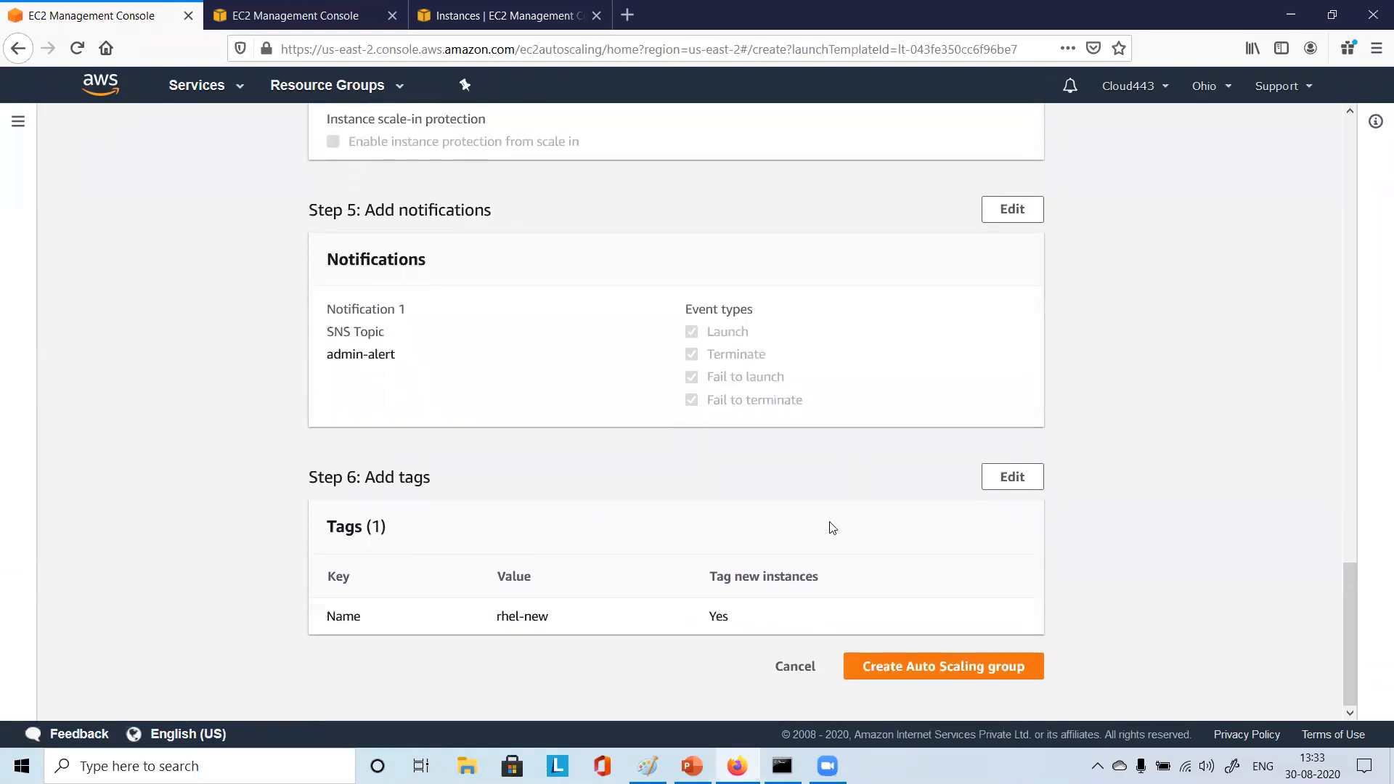
left_click(918, 674)
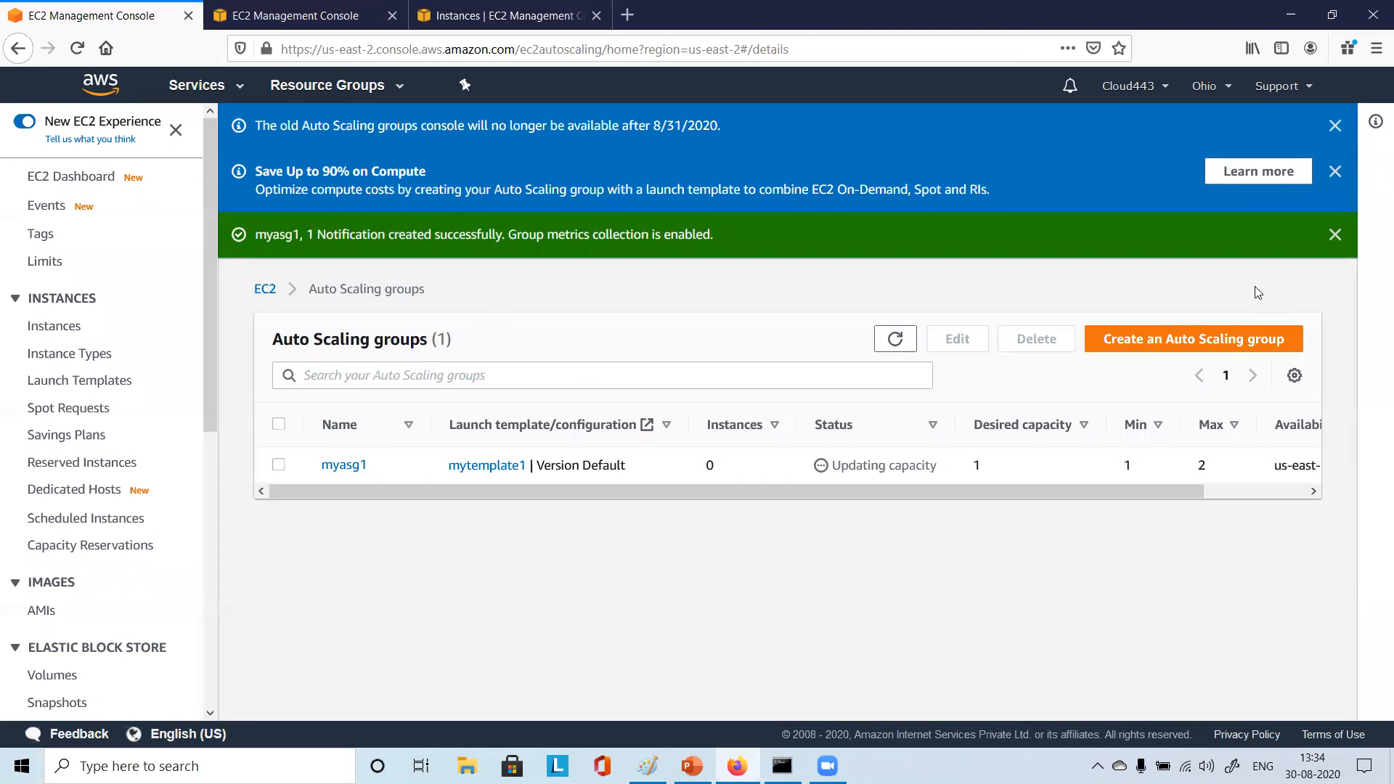
Dismiss the three notification banners above the Auto Scaling groups list
left_click(1335, 233)
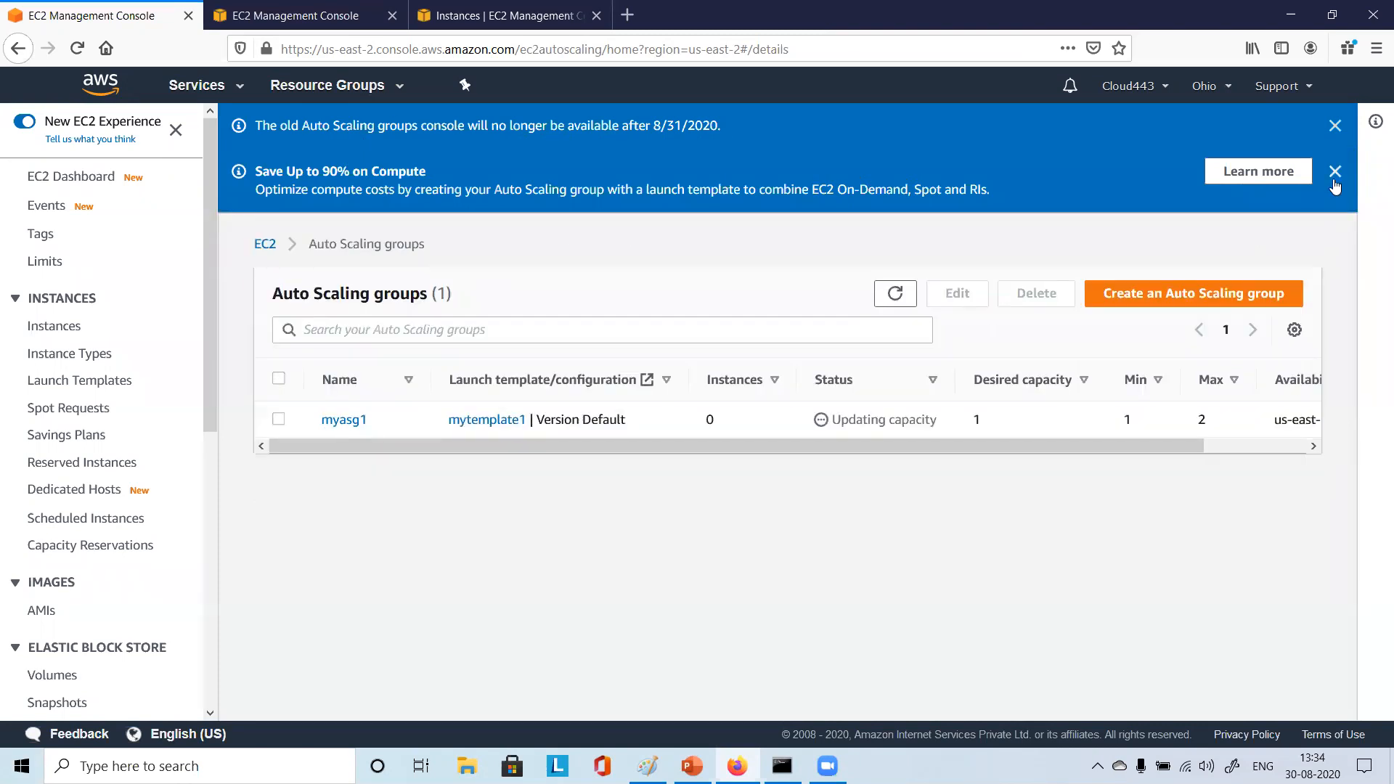
left_click(1334, 173)
left_click(1335, 123)
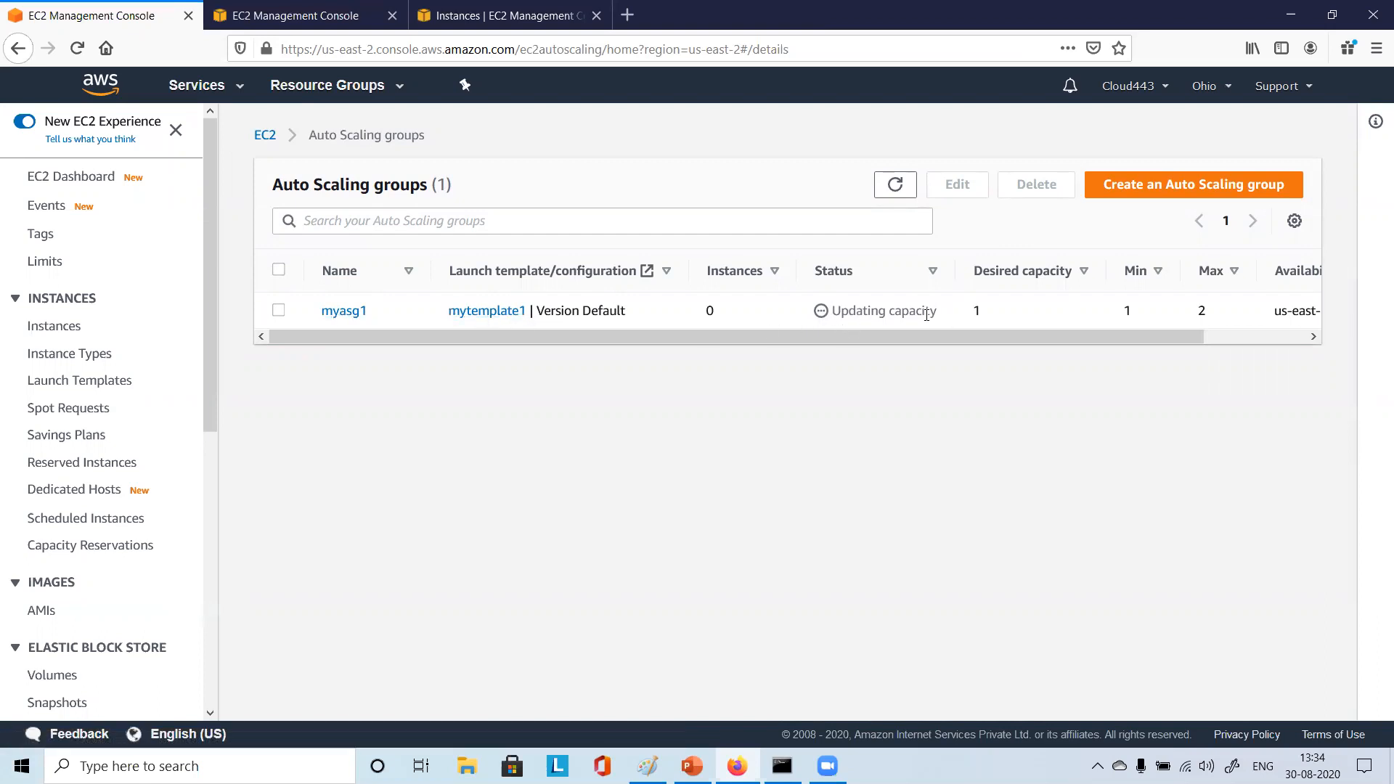
Examine myasg1's list columns and its details, including capacity, launch template, network, load balancing, health checks and tags
left_click_drag(945, 335, 1121, 332)
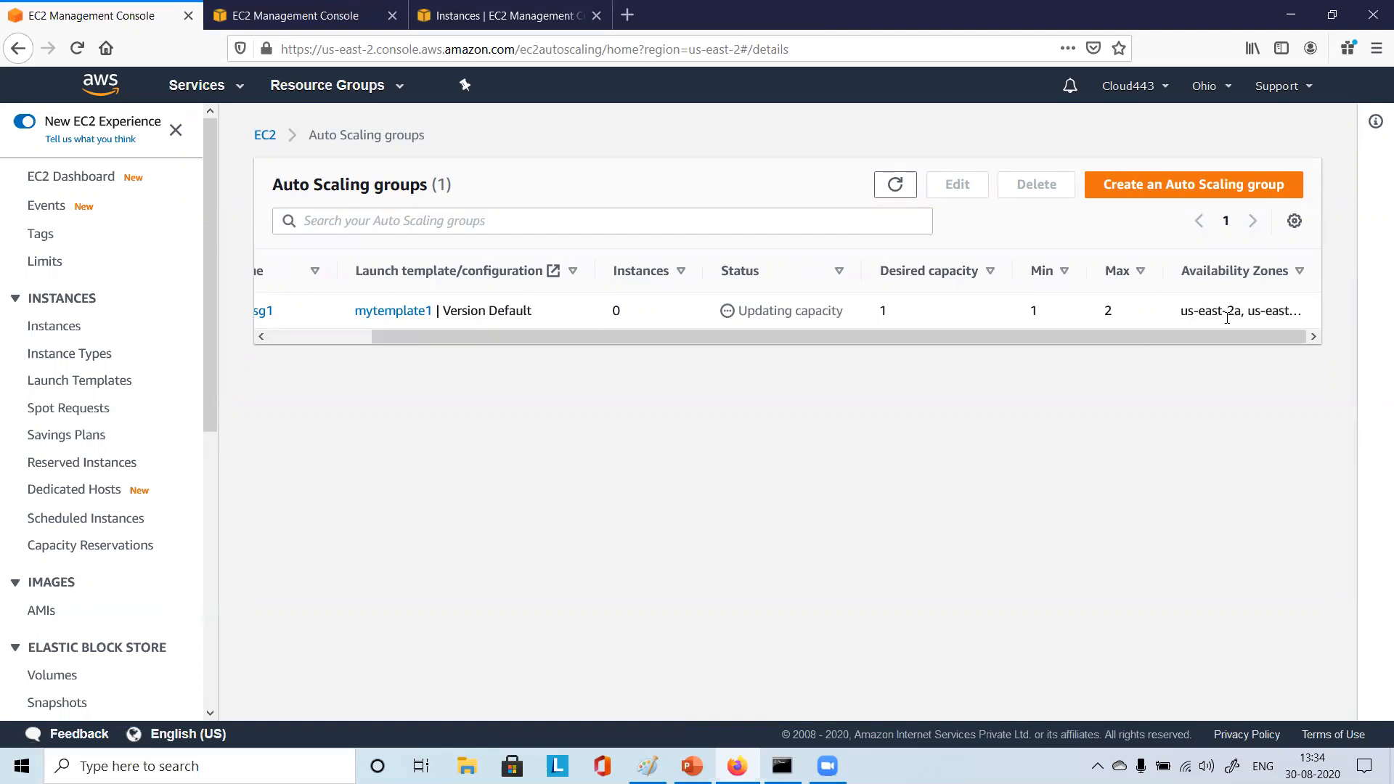
left_click_drag(786, 332, 401, 347)
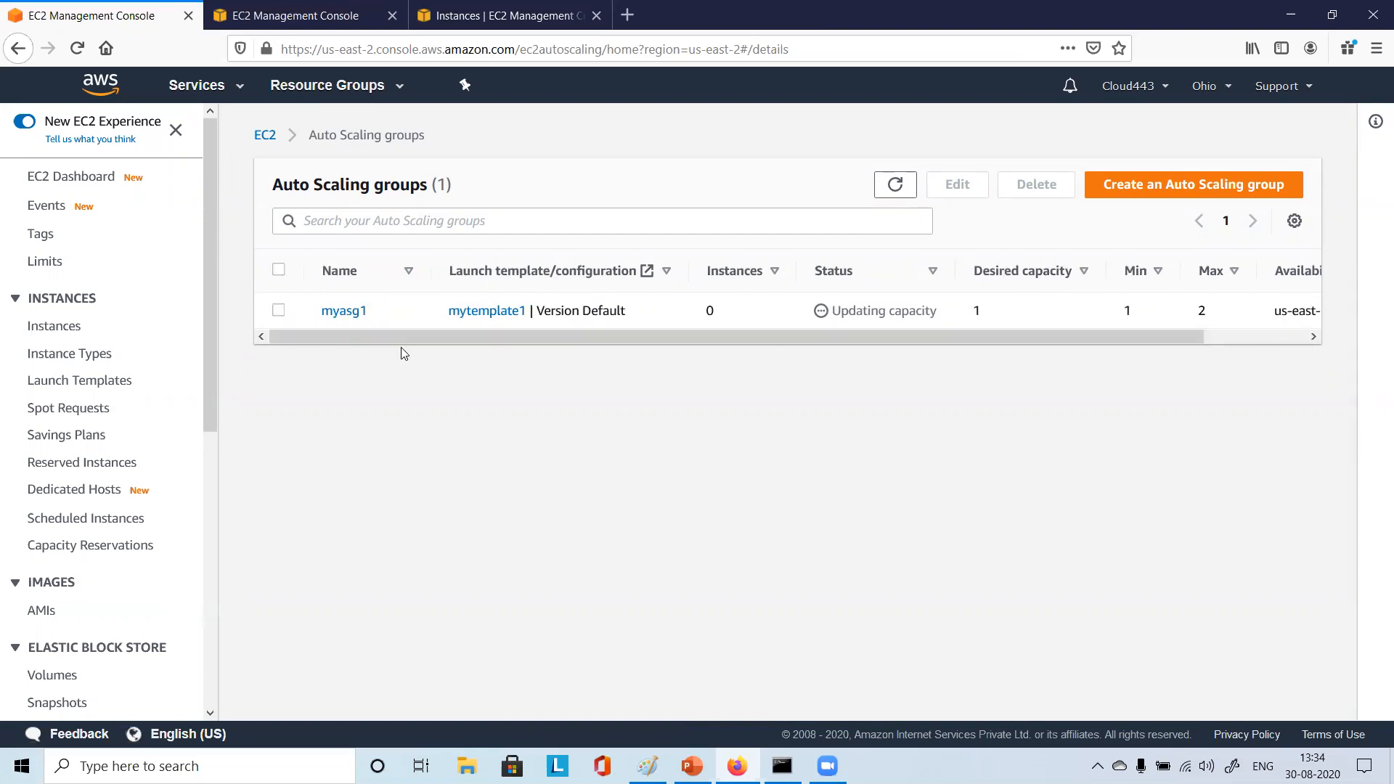
left_click(278, 311)
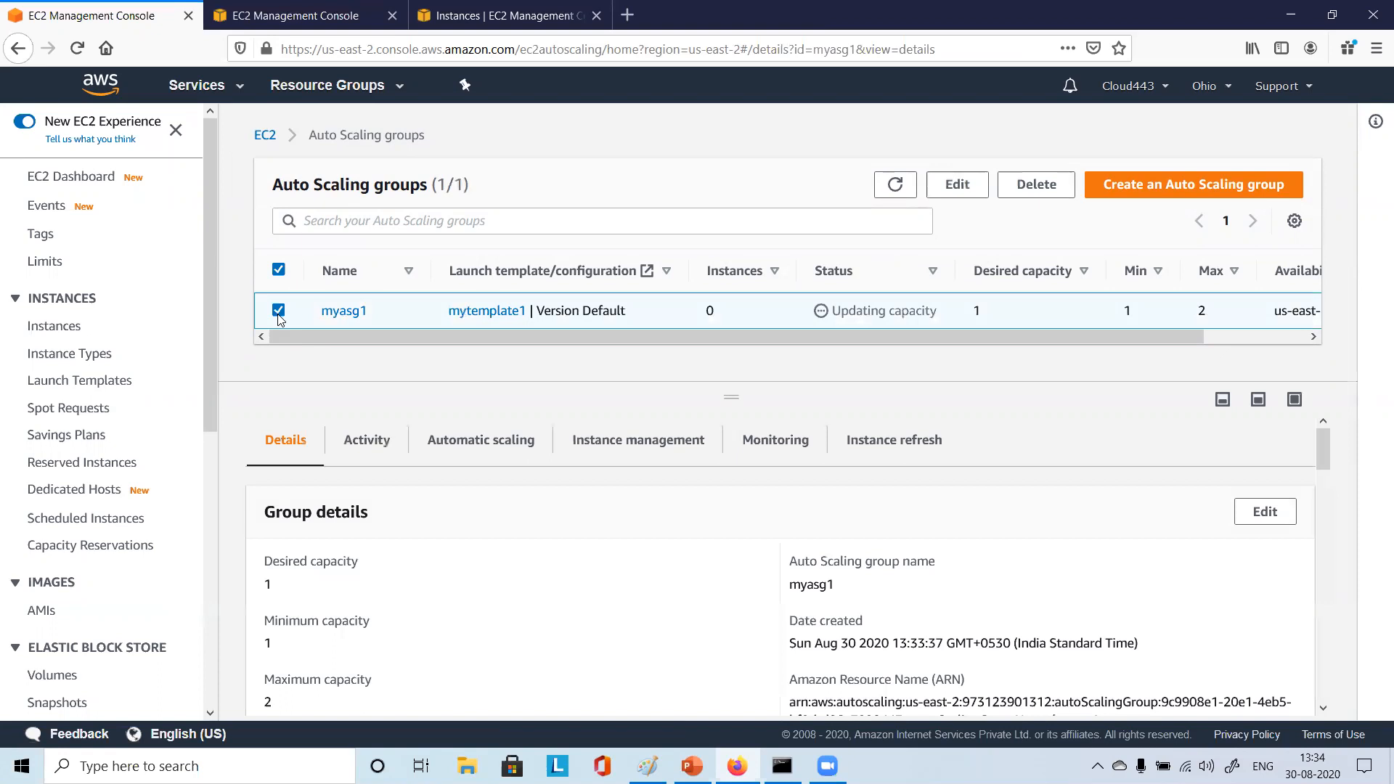
scroll(514, 478, "down", 2)
scroll(514, 478, "down", 3)
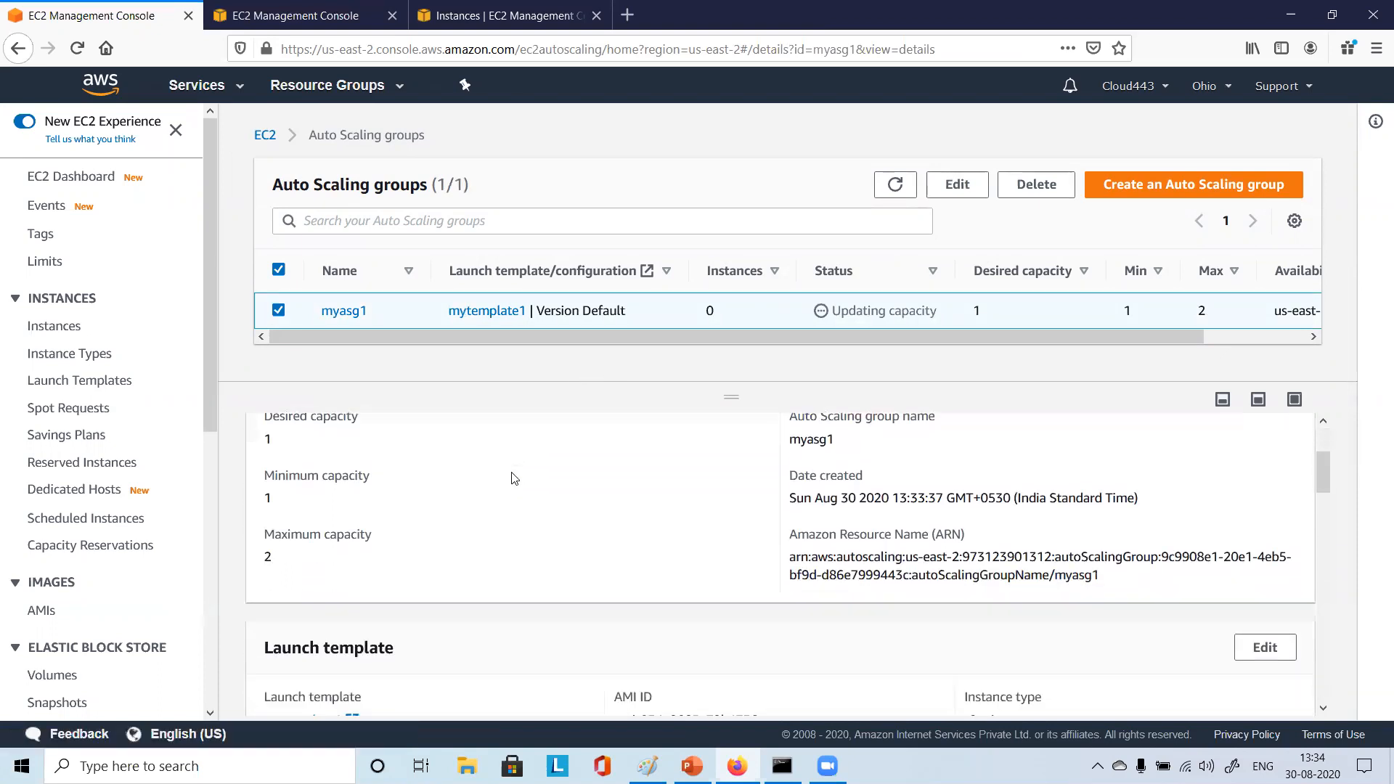
scroll(514, 477, "down", 2)
scroll(514, 476, "up", 3)
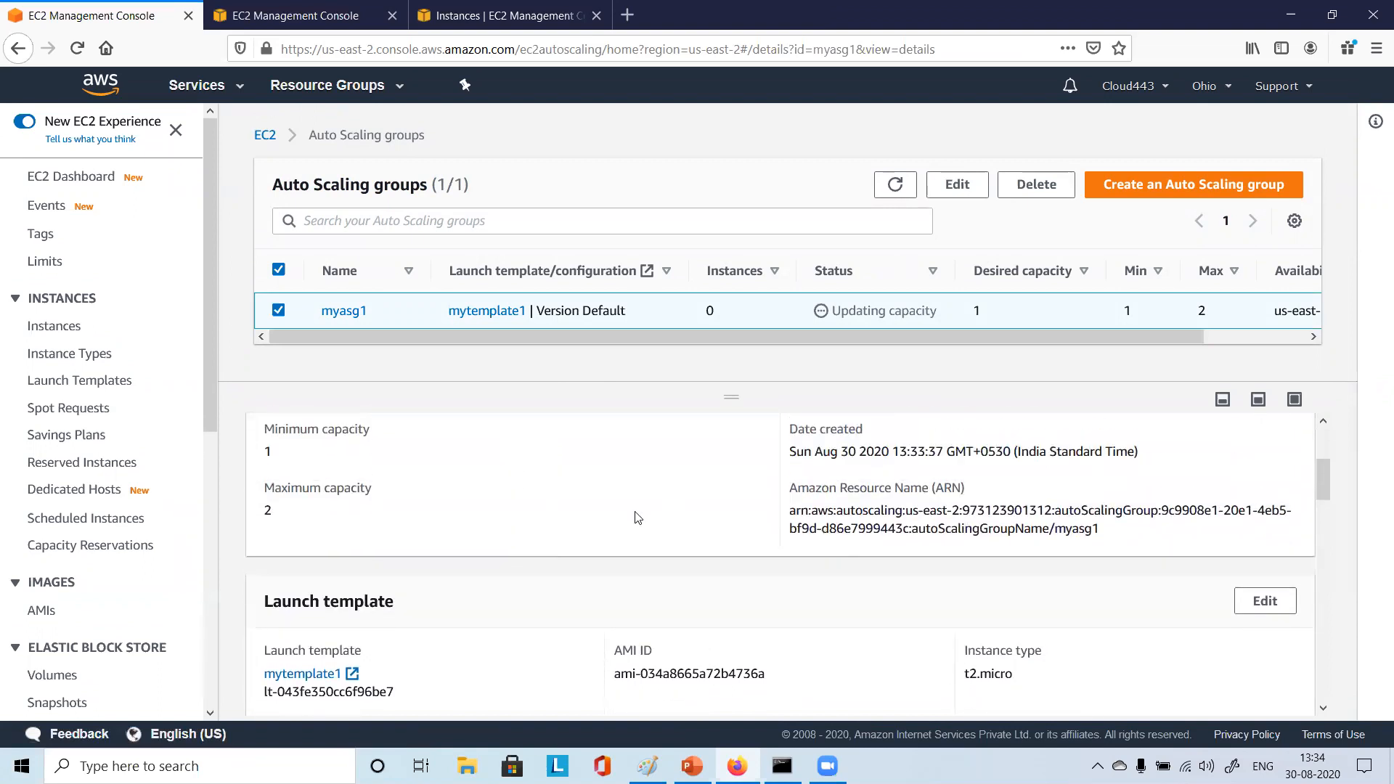
scroll(637, 517, "down", 2)
scroll(637, 517, "down", 3)
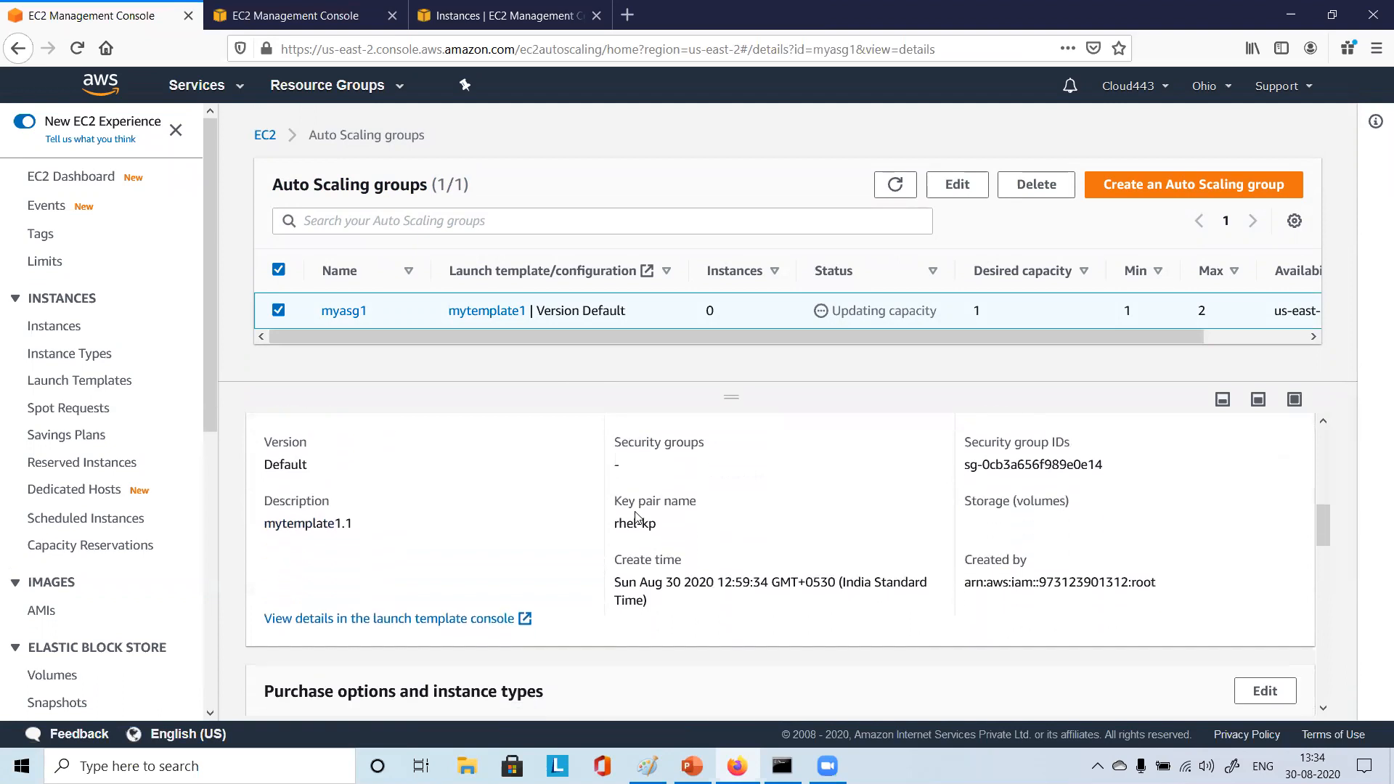
scroll(909, 479, "down", 2)
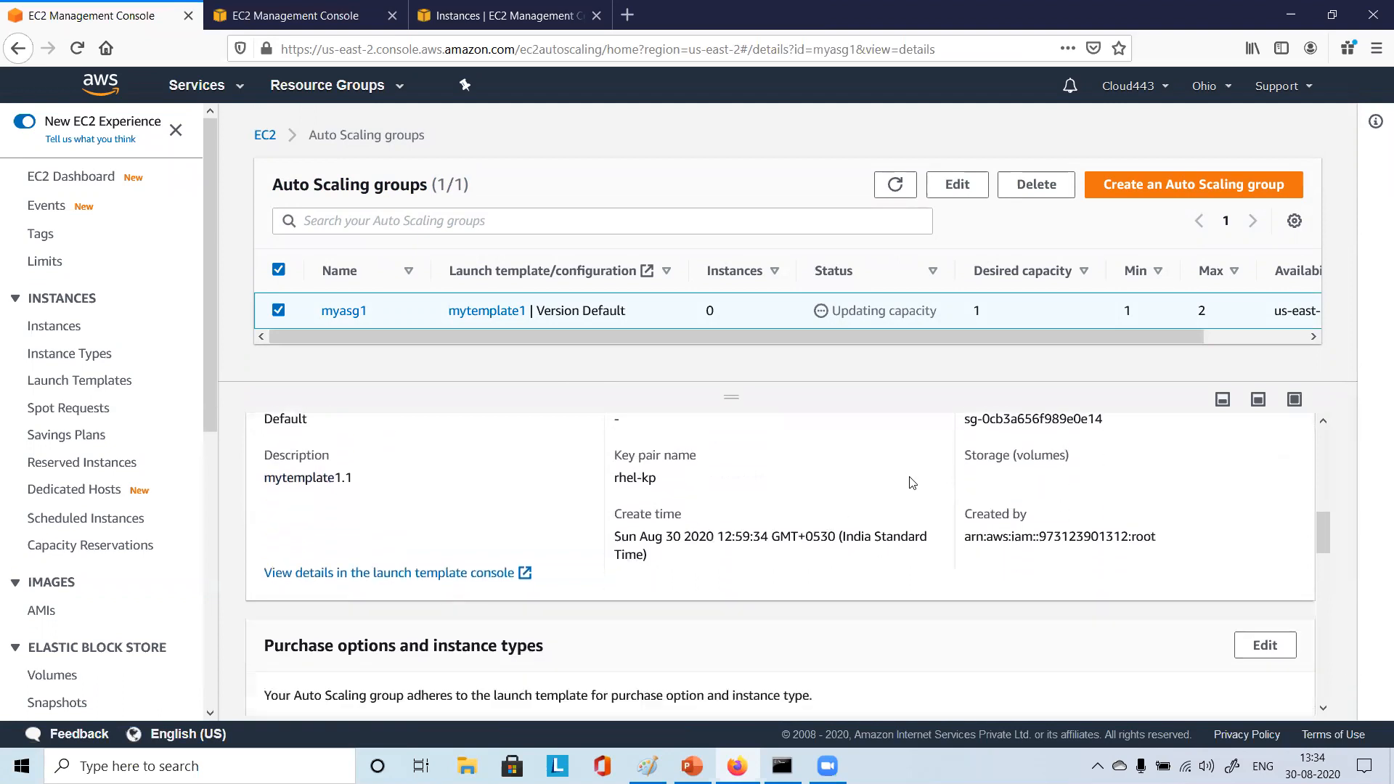
scroll(911, 483, "down", 4)
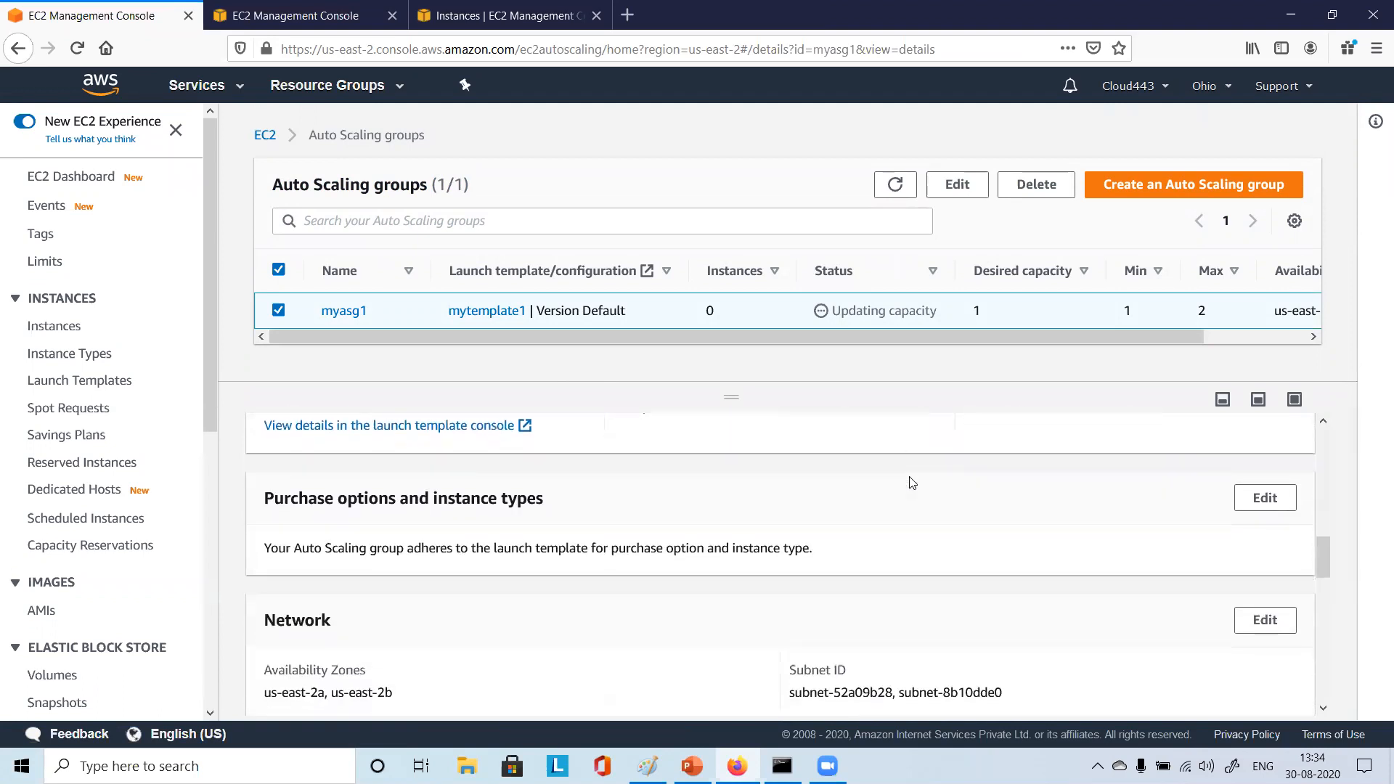
scroll(912, 483, "down", 10)
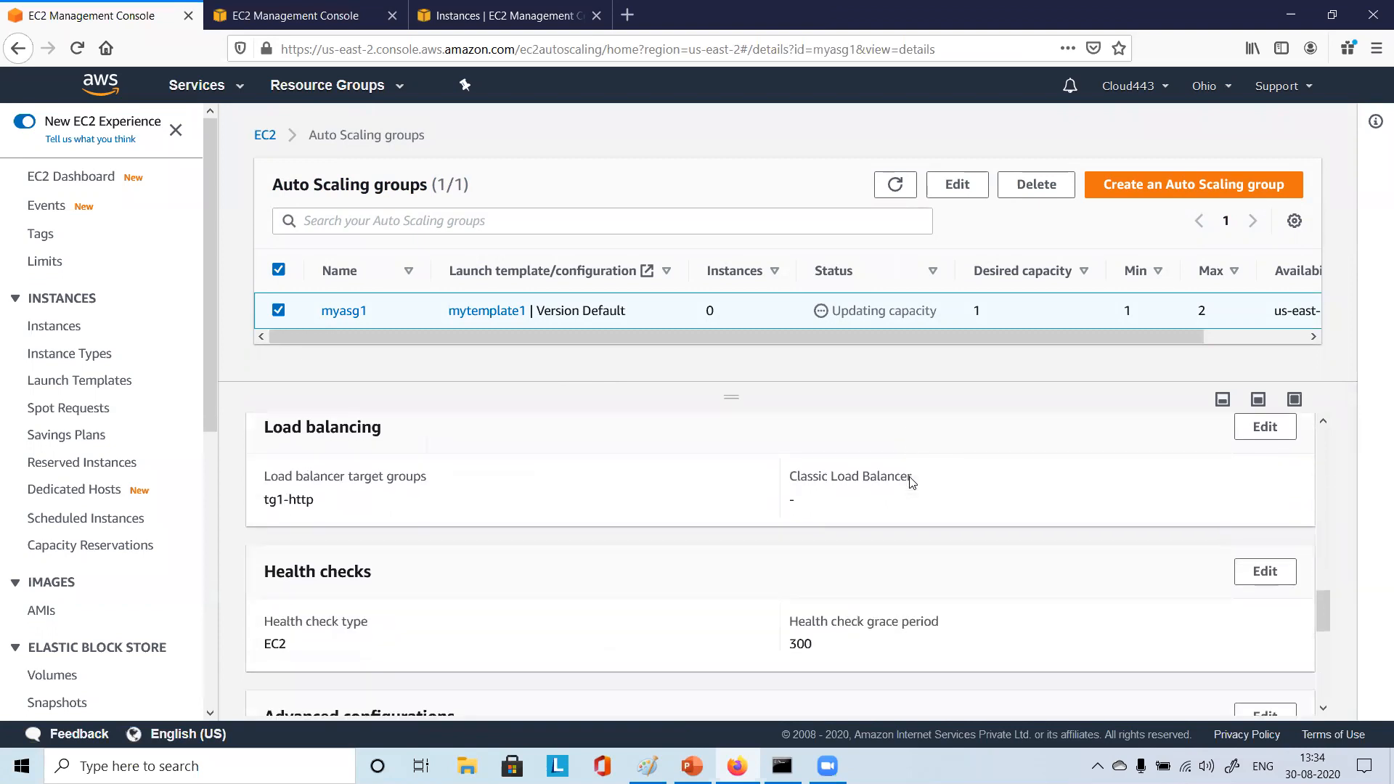
scroll(911, 479, "down", 2)
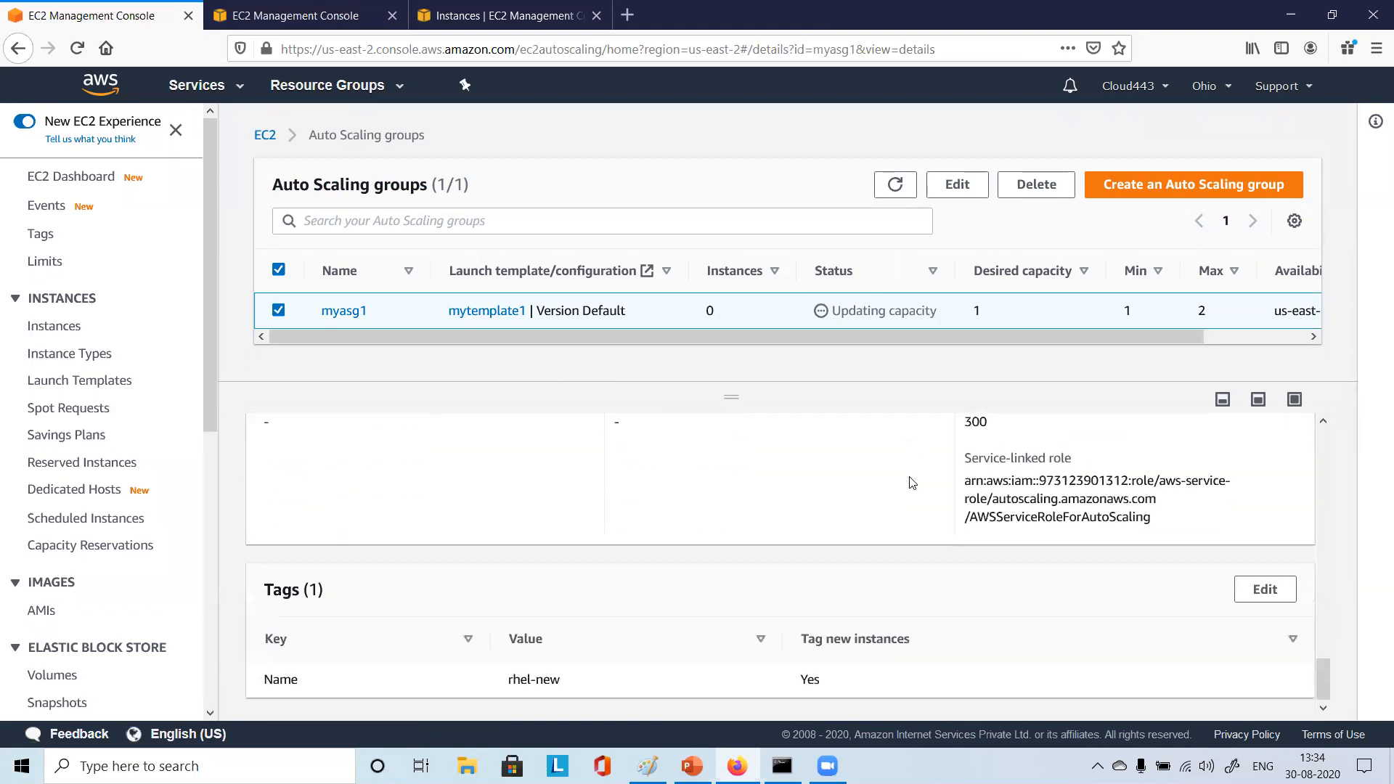
scroll(911, 483, "up", 20)
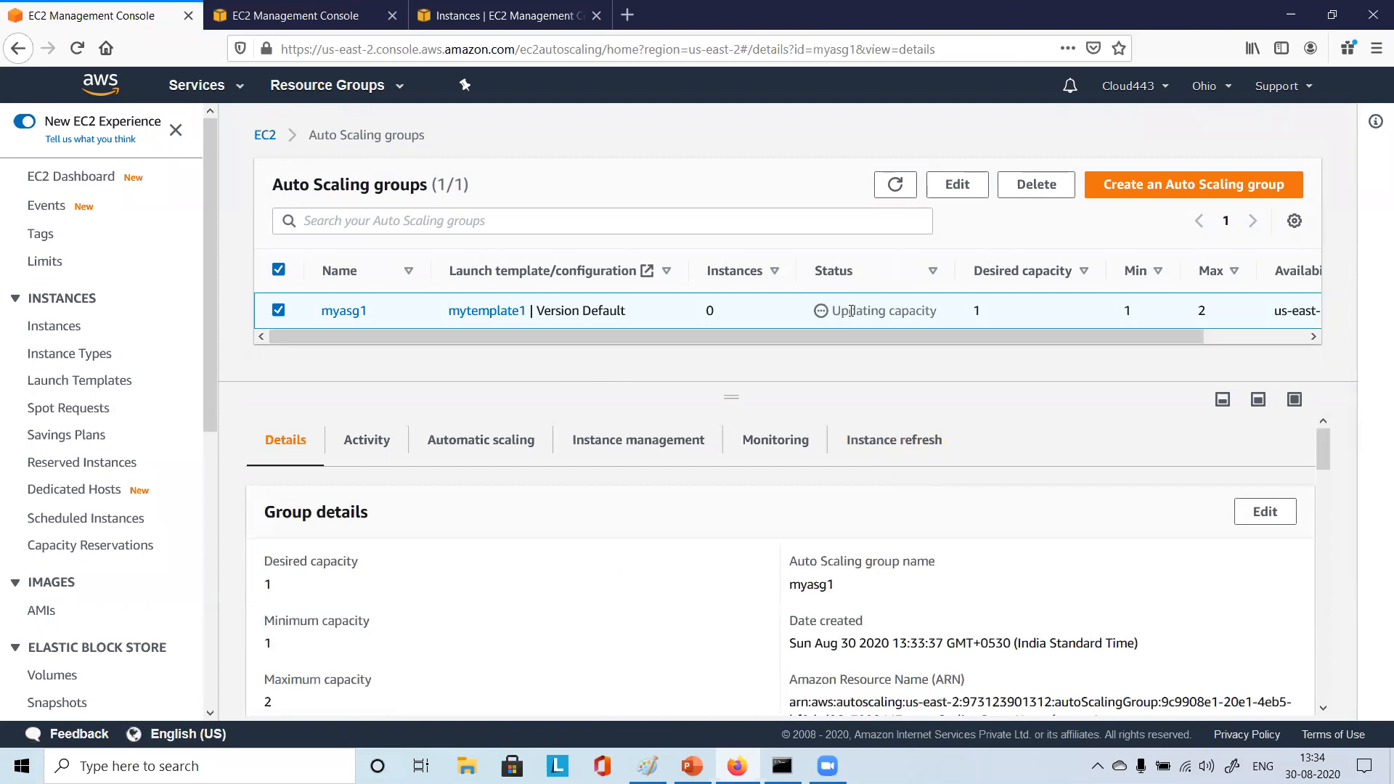
Refresh the Auto Scaling groups list and view myasg1's activity notifications and activity history
left_click(894, 184)
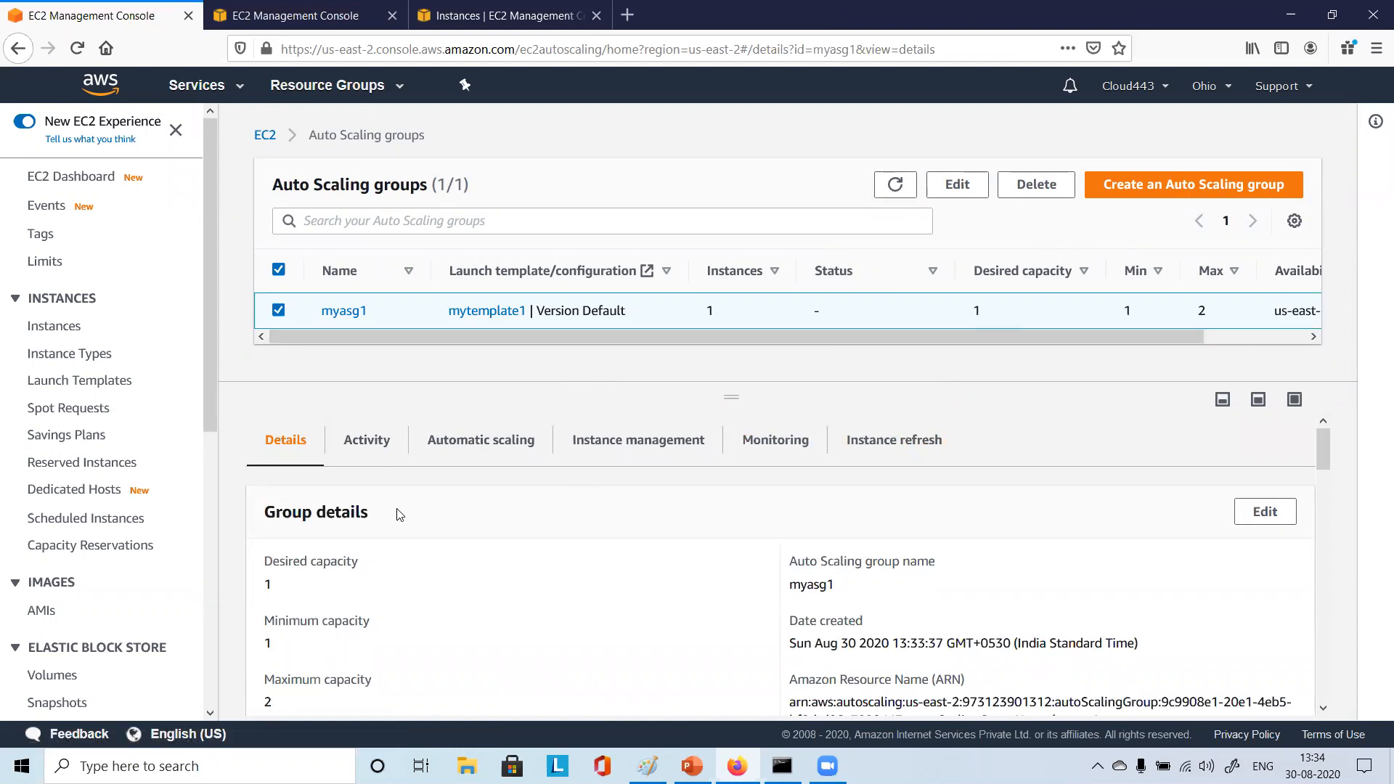
left_click(366, 440)
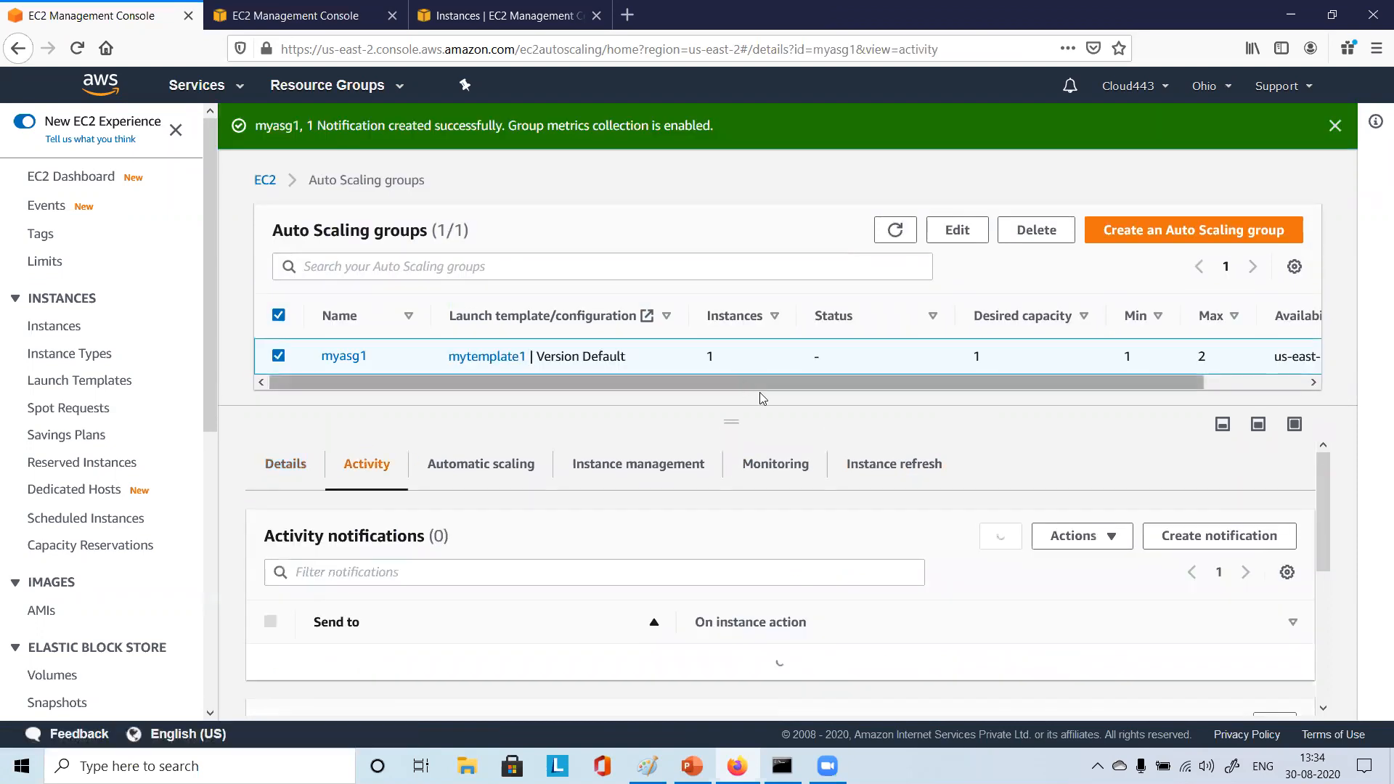
scroll(816, 506, "down", 3)
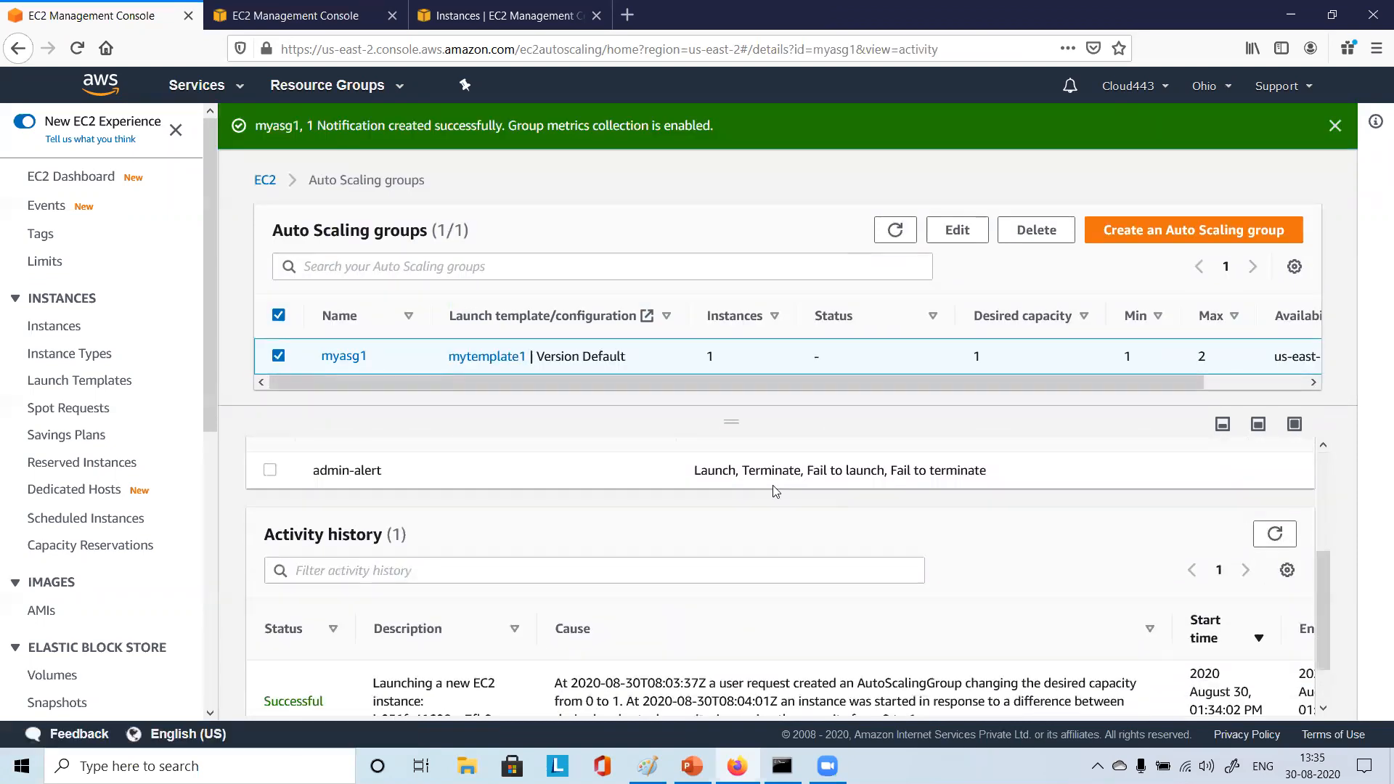
left_click_drag(764, 421, 750, 392)
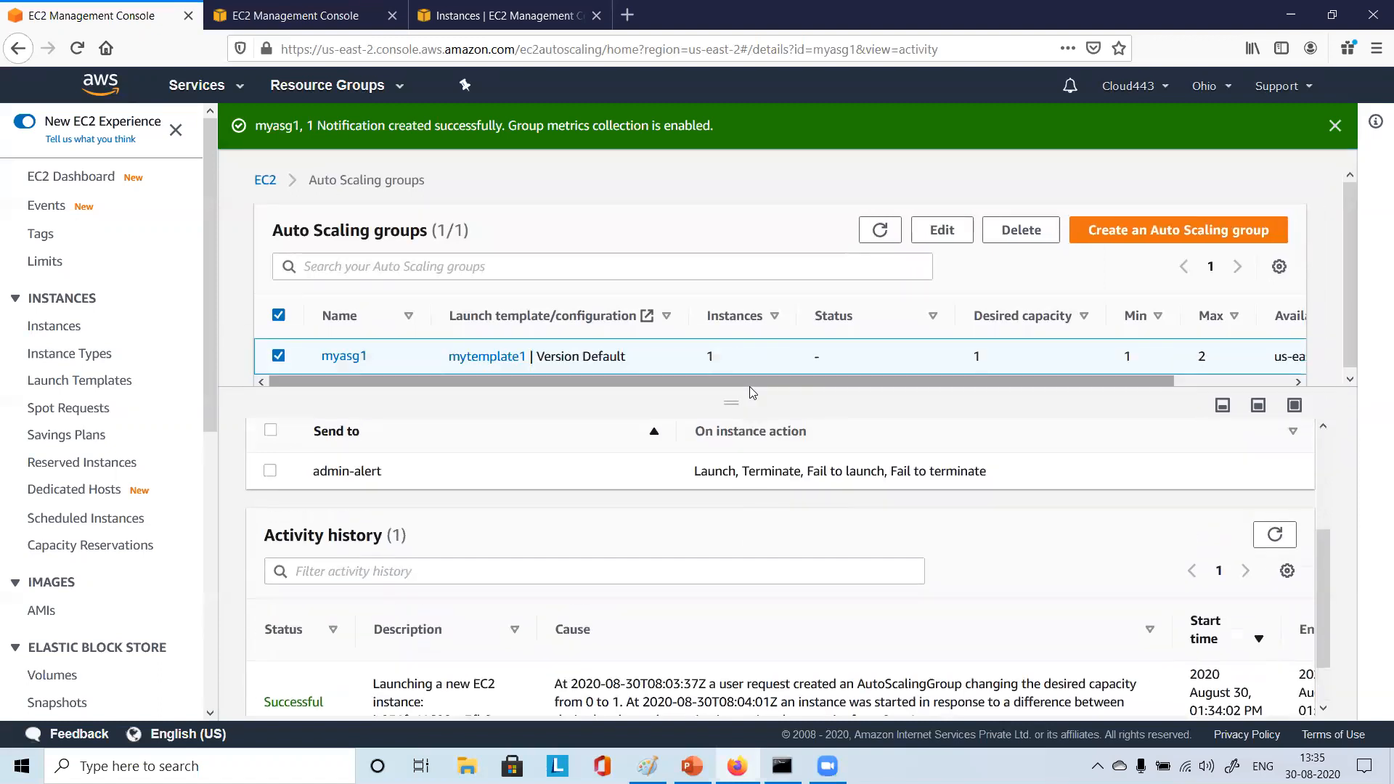
scroll(587, 599, "down", 2)
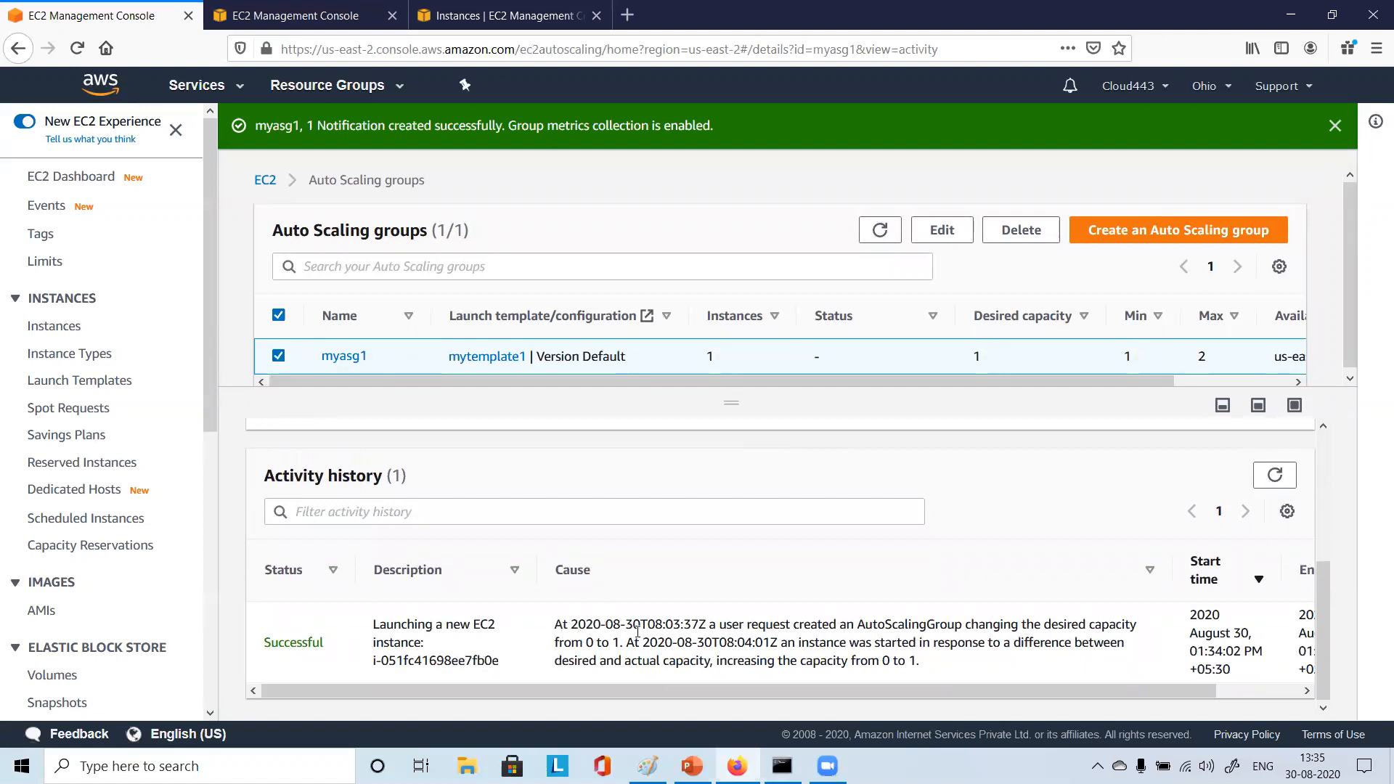
Read through the cause of the instance launch recorded in myasg1's activity history
left_click_drag(661, 623, 593, 629)
left_click(880, 621)
left_click_drag(877, 624, 1113, 623)
left_click(695, 642)
left_click_drag(565, 641, 647, 643)
left_click(734, 641)
left_click_drag(822, 642, 1076, 643)
left_click_drag(597, 657, 919, 657)
left_click(740, 655)
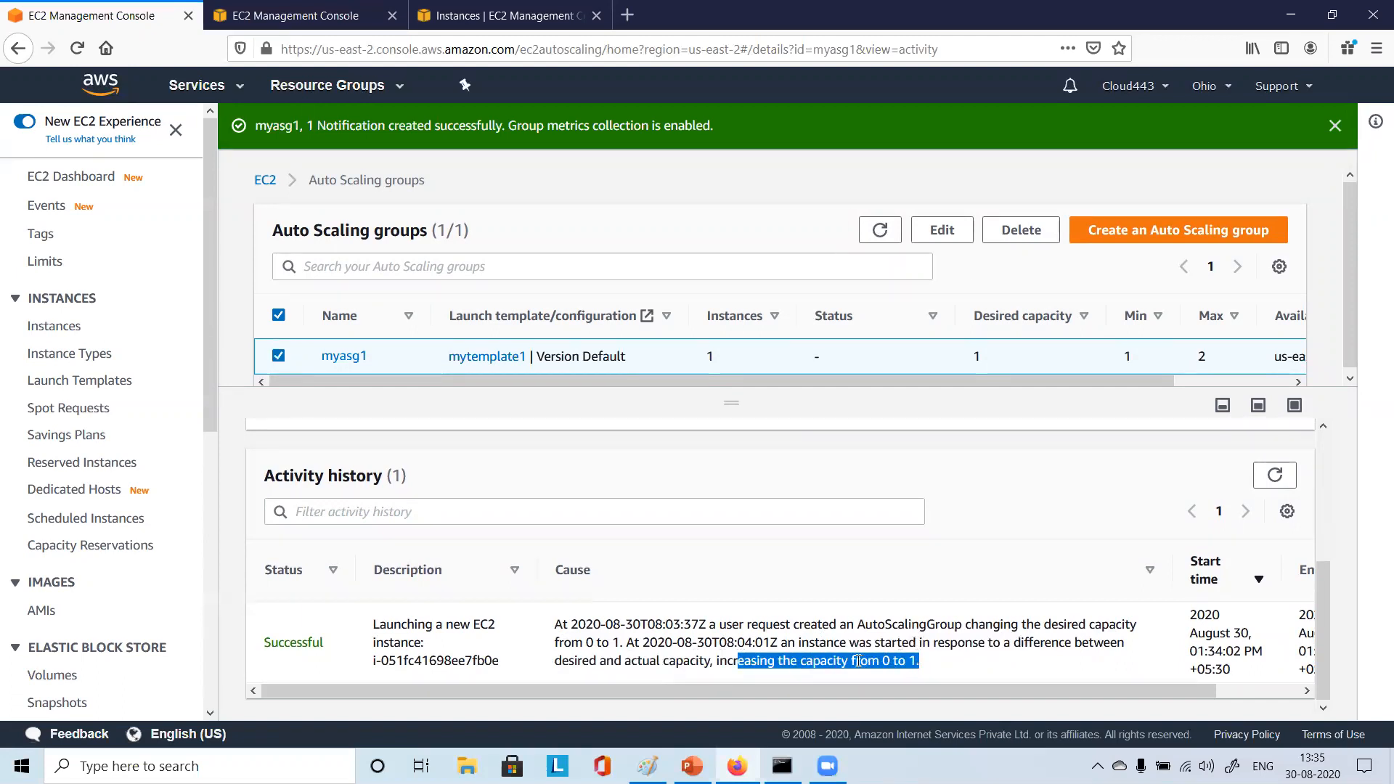
scroll(788, 610, "up", 3)
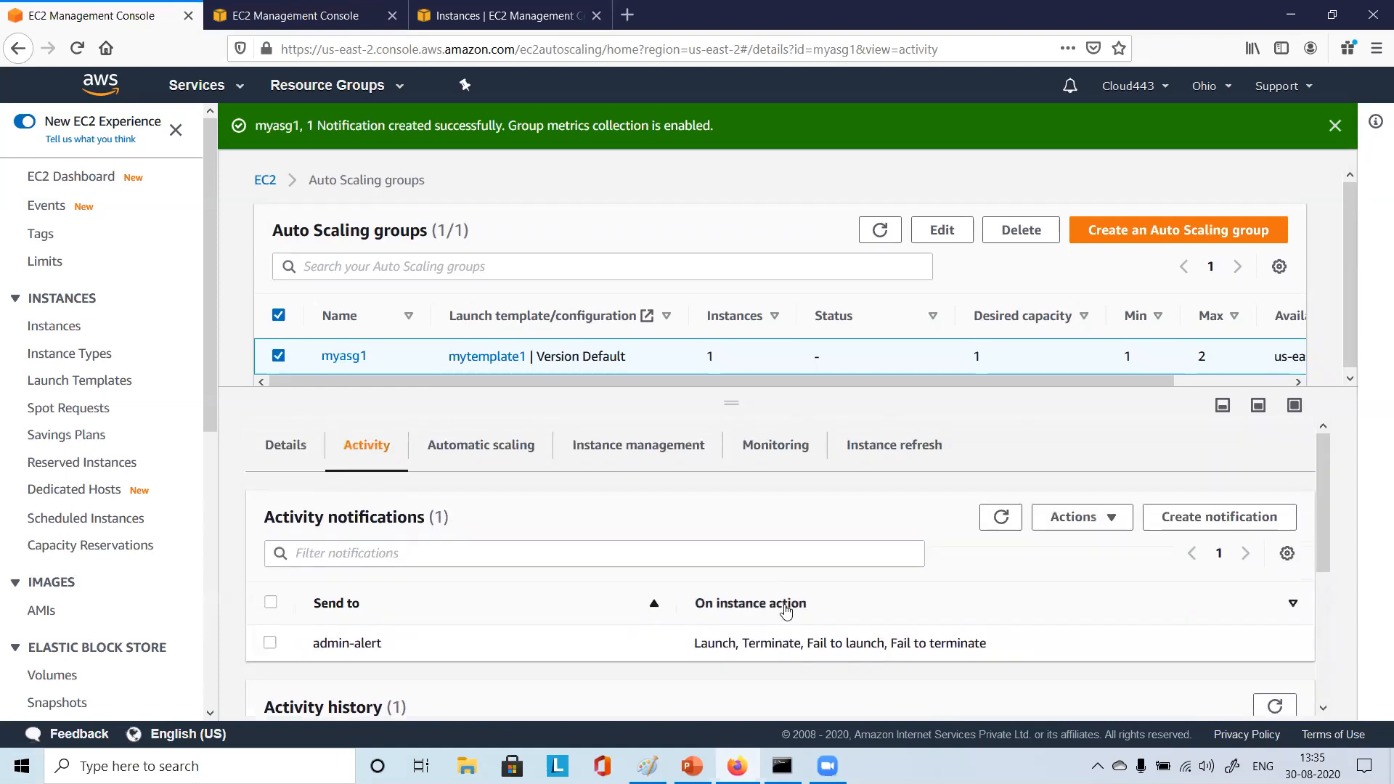
Check the scaling policies and scheduled actions sections of myasg1's automatic scaling settings
left_click(480, 445)
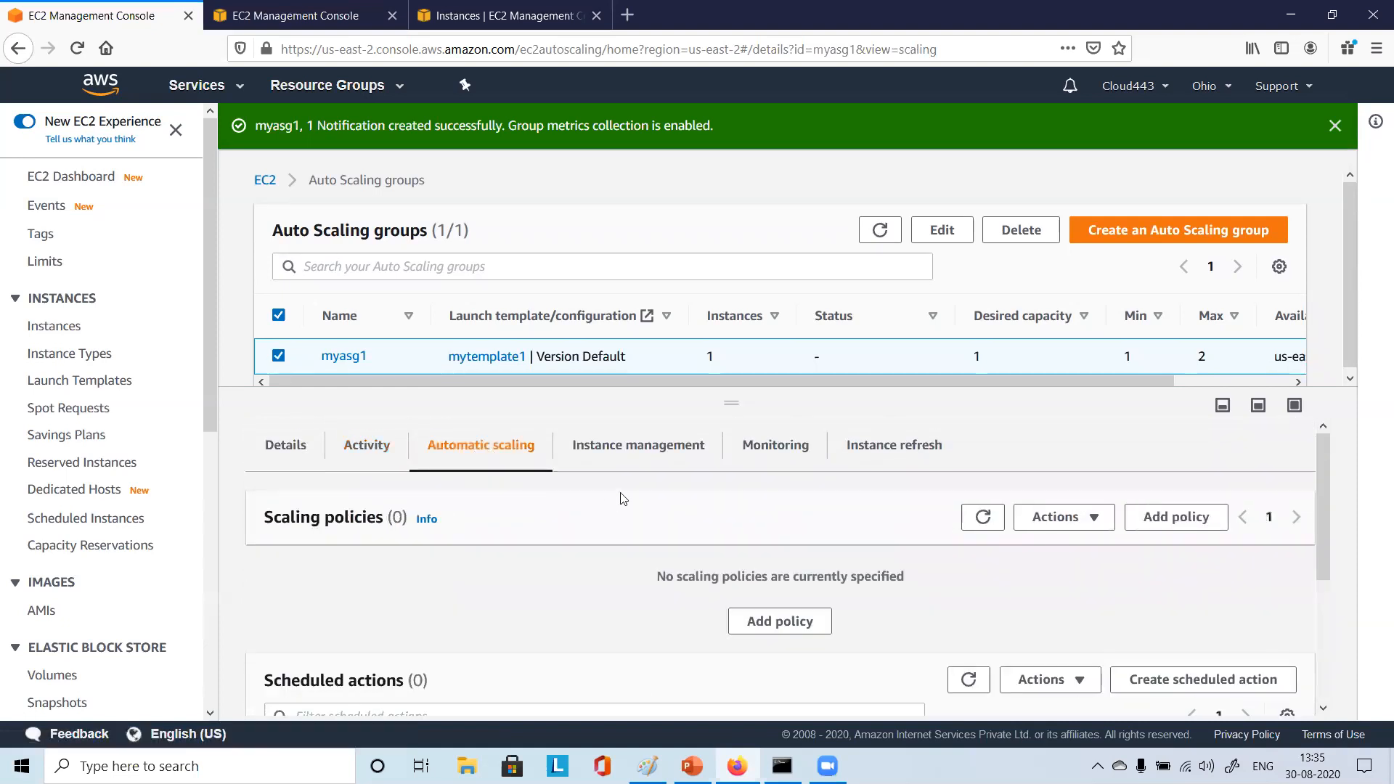
scroll(622, 500, "down", 2)
scroll(623, 500, "down", 2)
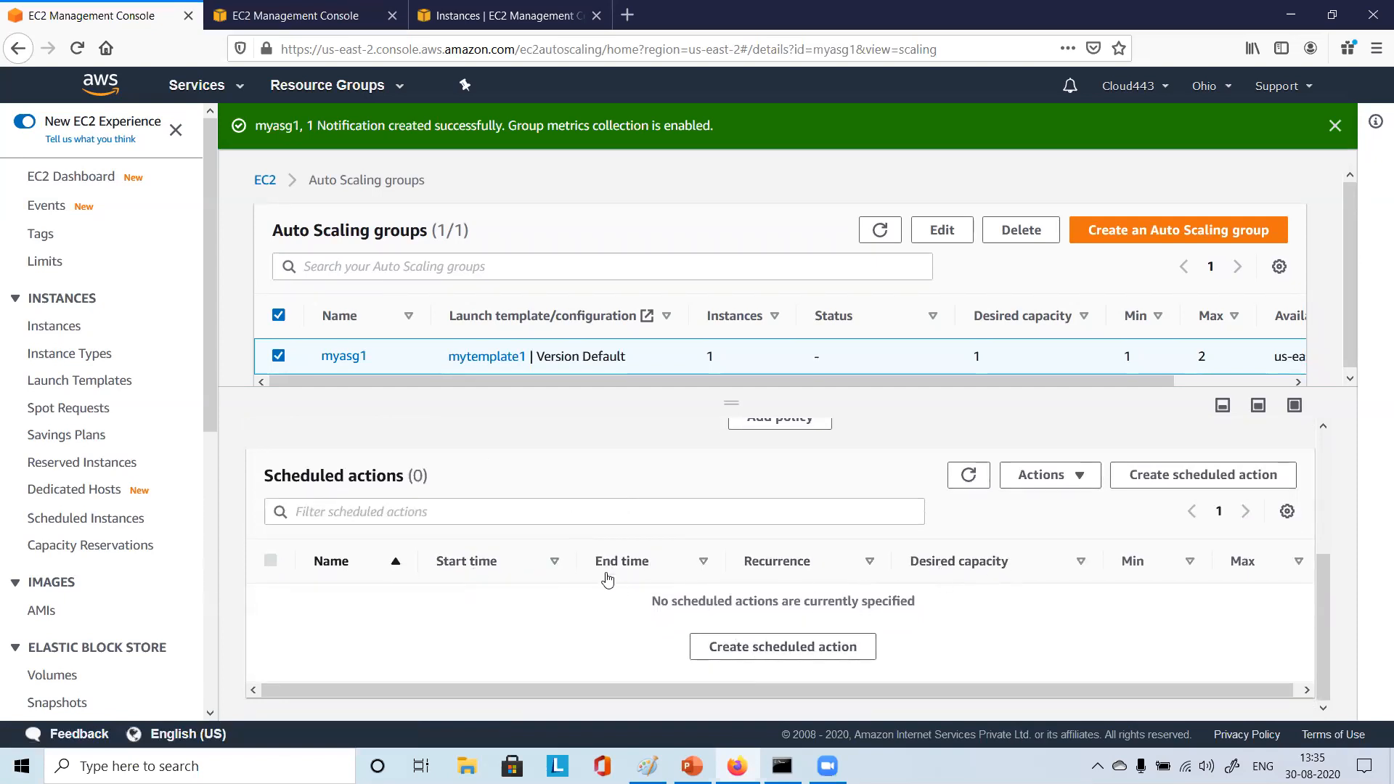
scroll(620, 588, "up", 5)
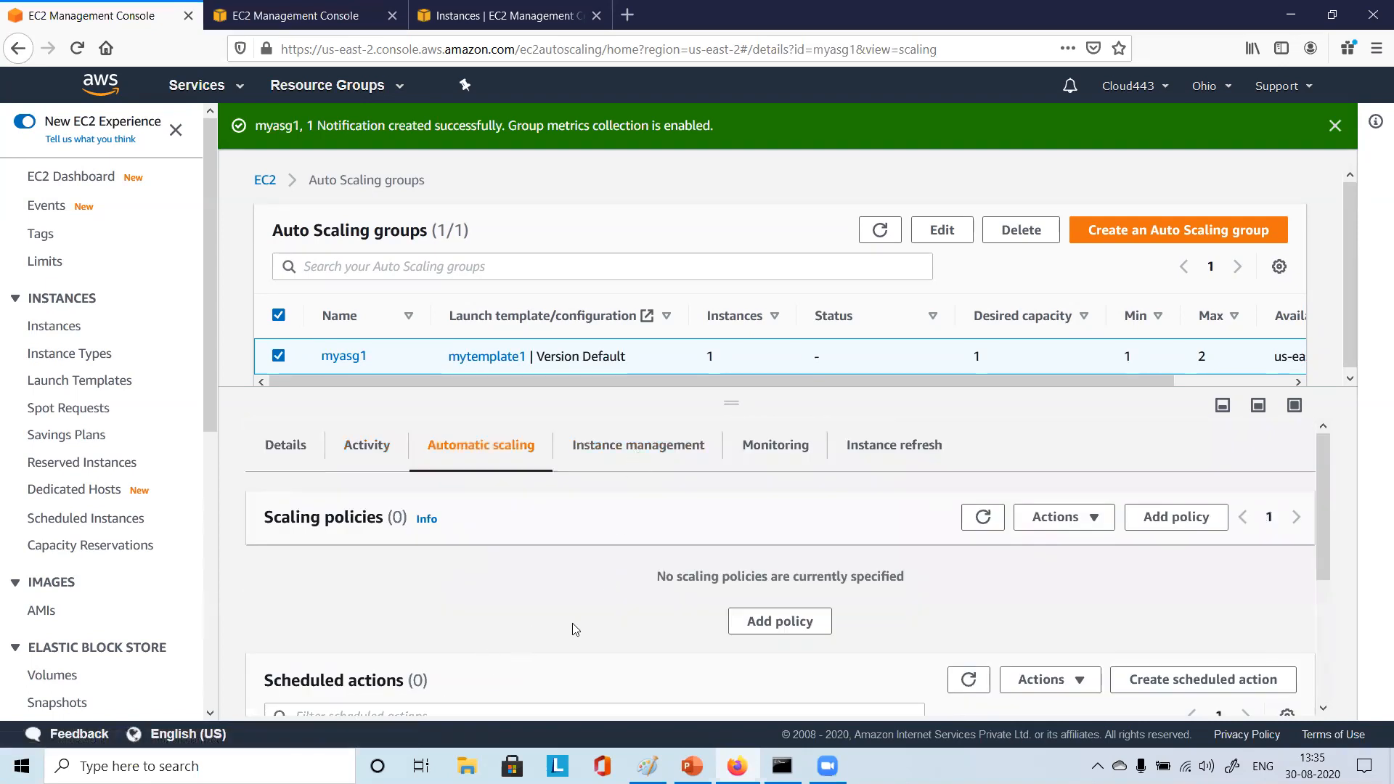
scroll(576, 628, "down", 5)
scroll(582, 617, "up", 5)
Open a new scaling policy for myasg1, review its policy type, metric type and target value options, and cancel it
left_click(781, 622)
left_click(219, 299)
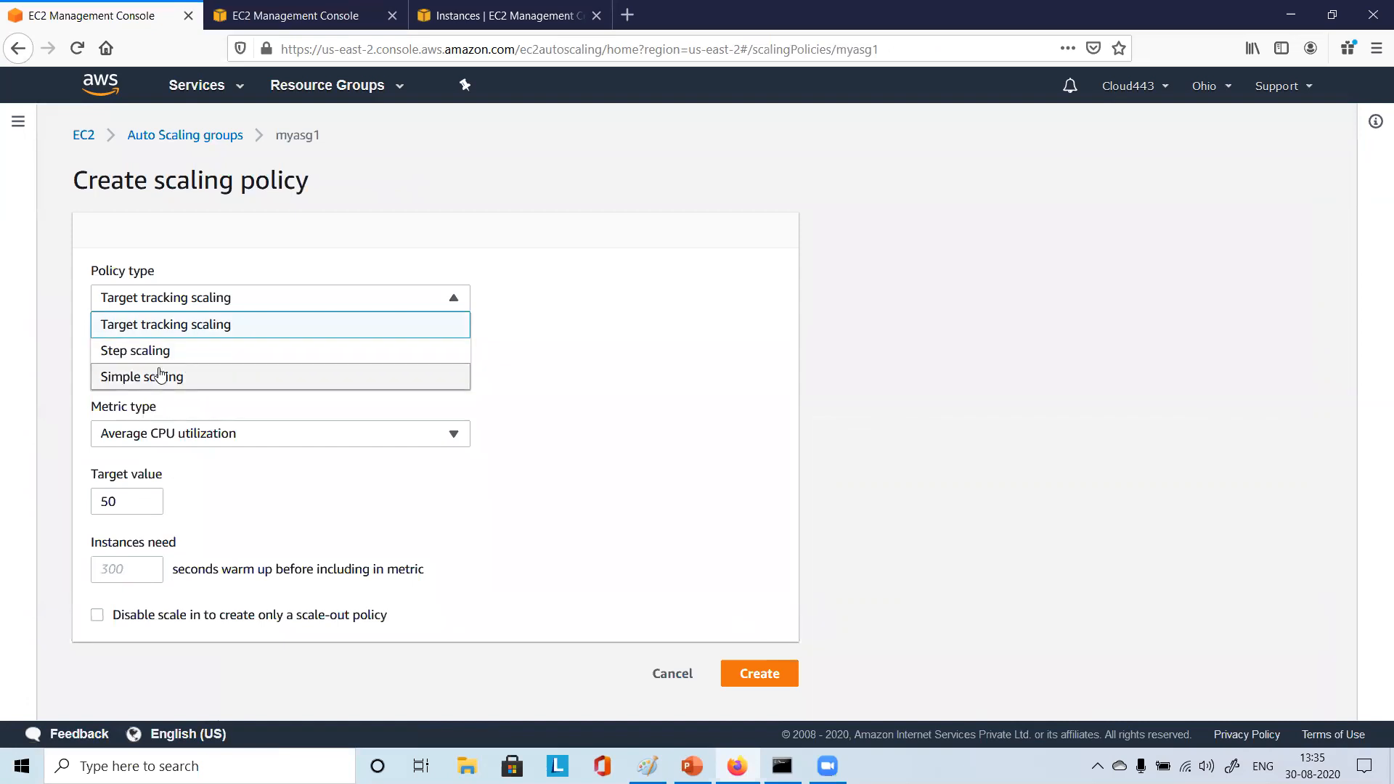
left_click(546, 376)
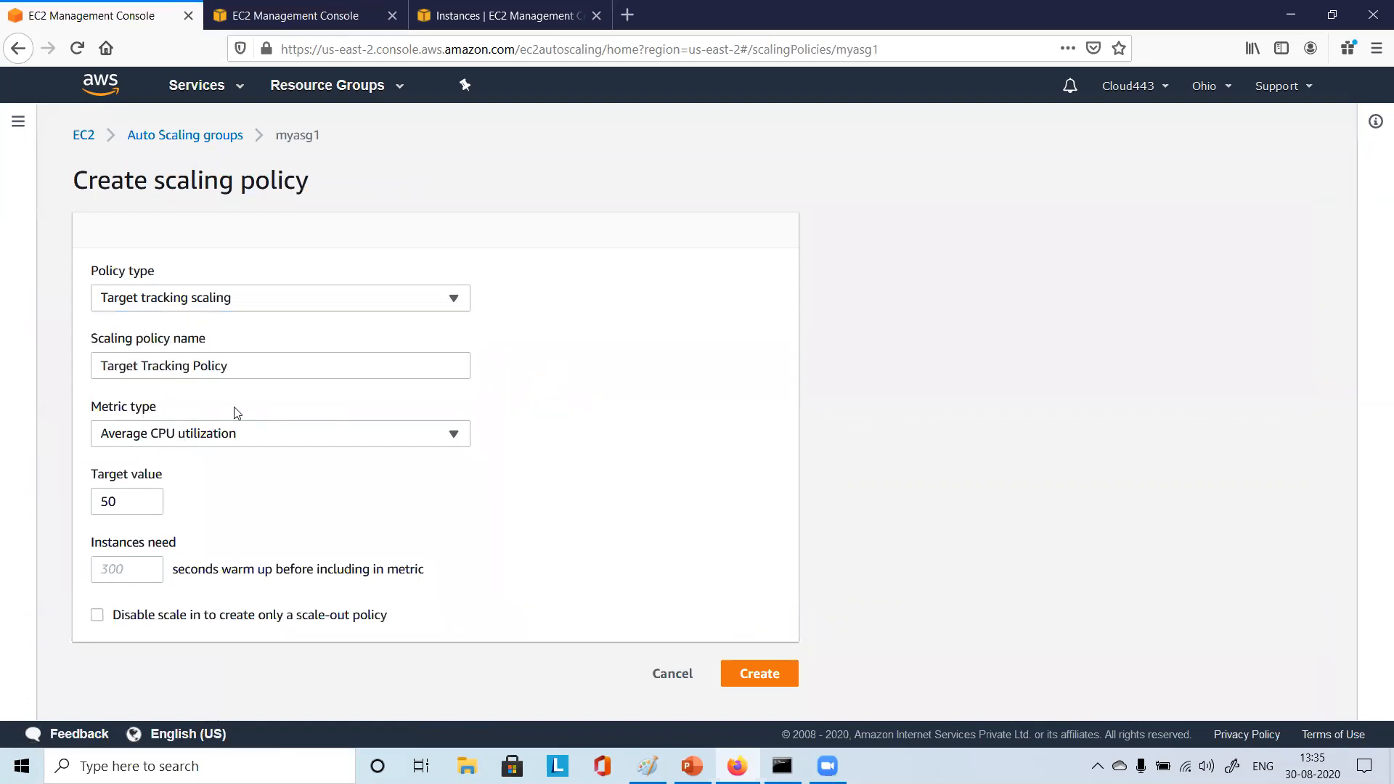
left_click(194, 435)
left_click(194, 435)
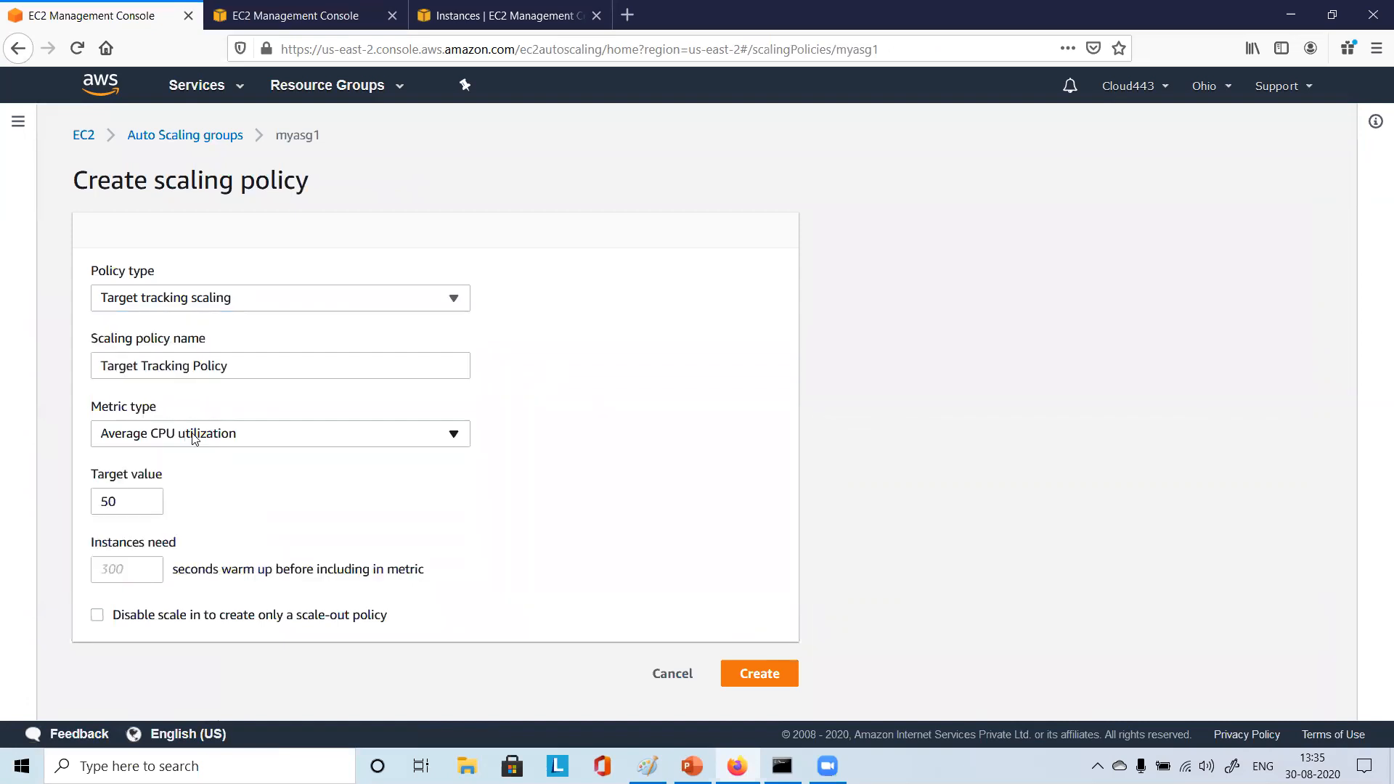
left_click(145, 503)
left_click(334, 506)
left_click(669, 677)
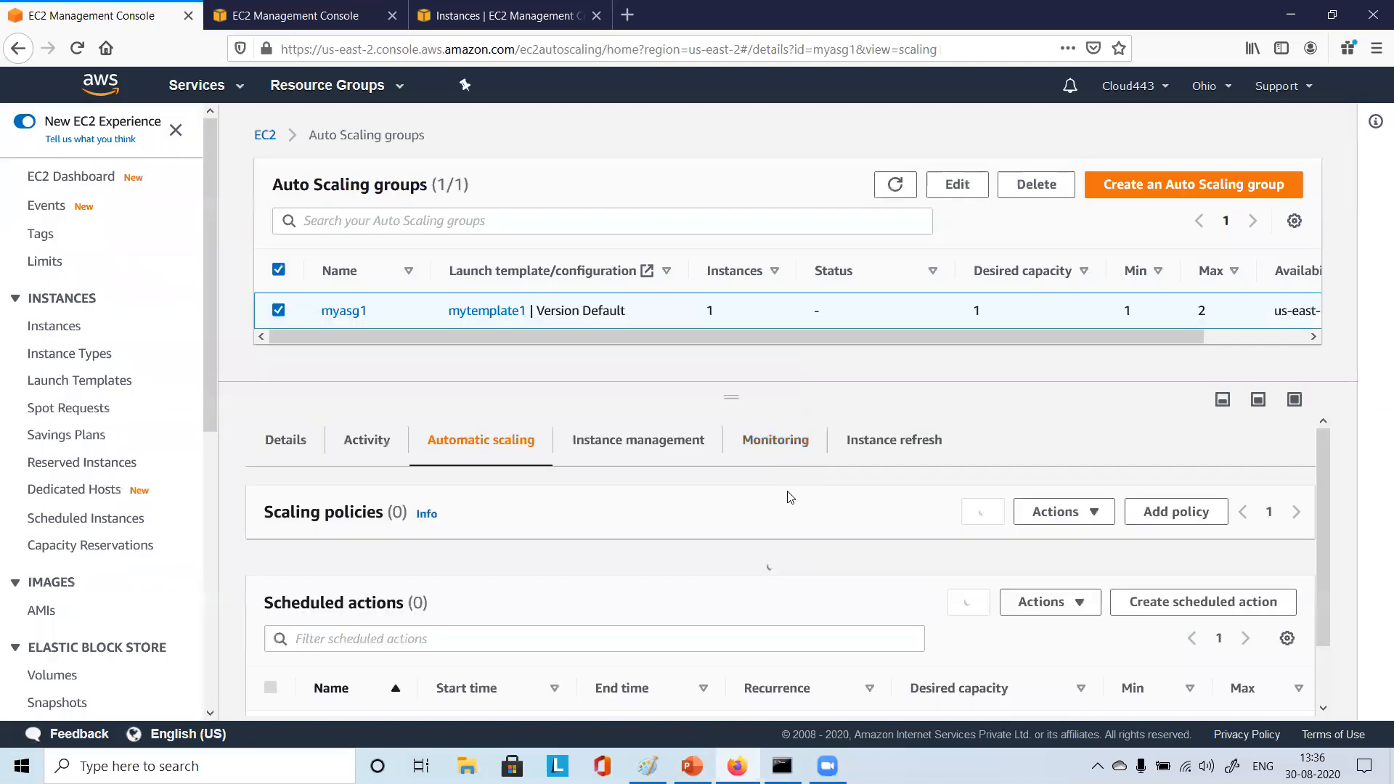
Examine the instances managed by myasg1 and its lifecycle hooks section
left_click(662, 447)
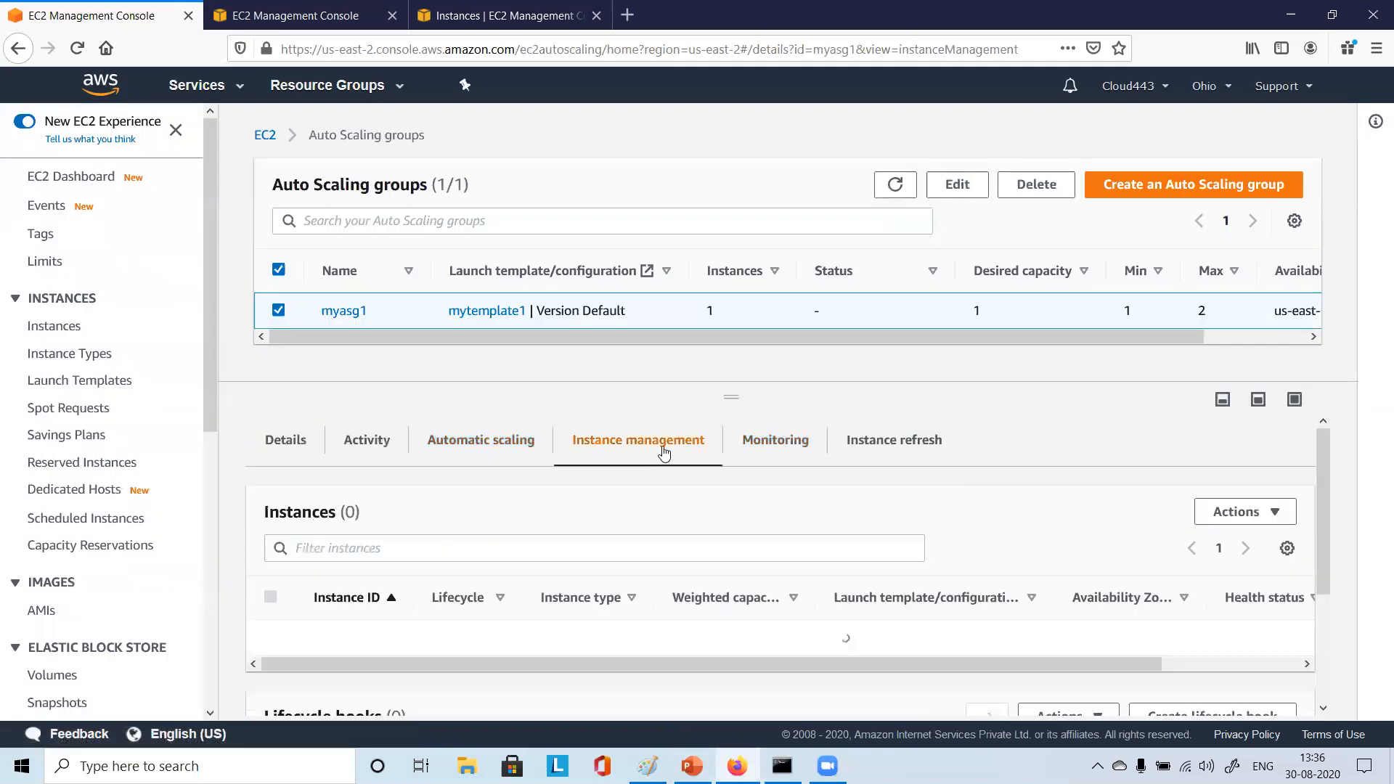
scroll(657, 508, "down", 1)
scroll(653, 517, "down", 1)
scroll(656, 523, "down", 2)
scroll(654, 520, "up", 5)
scroll(653, 520, "down", 4)
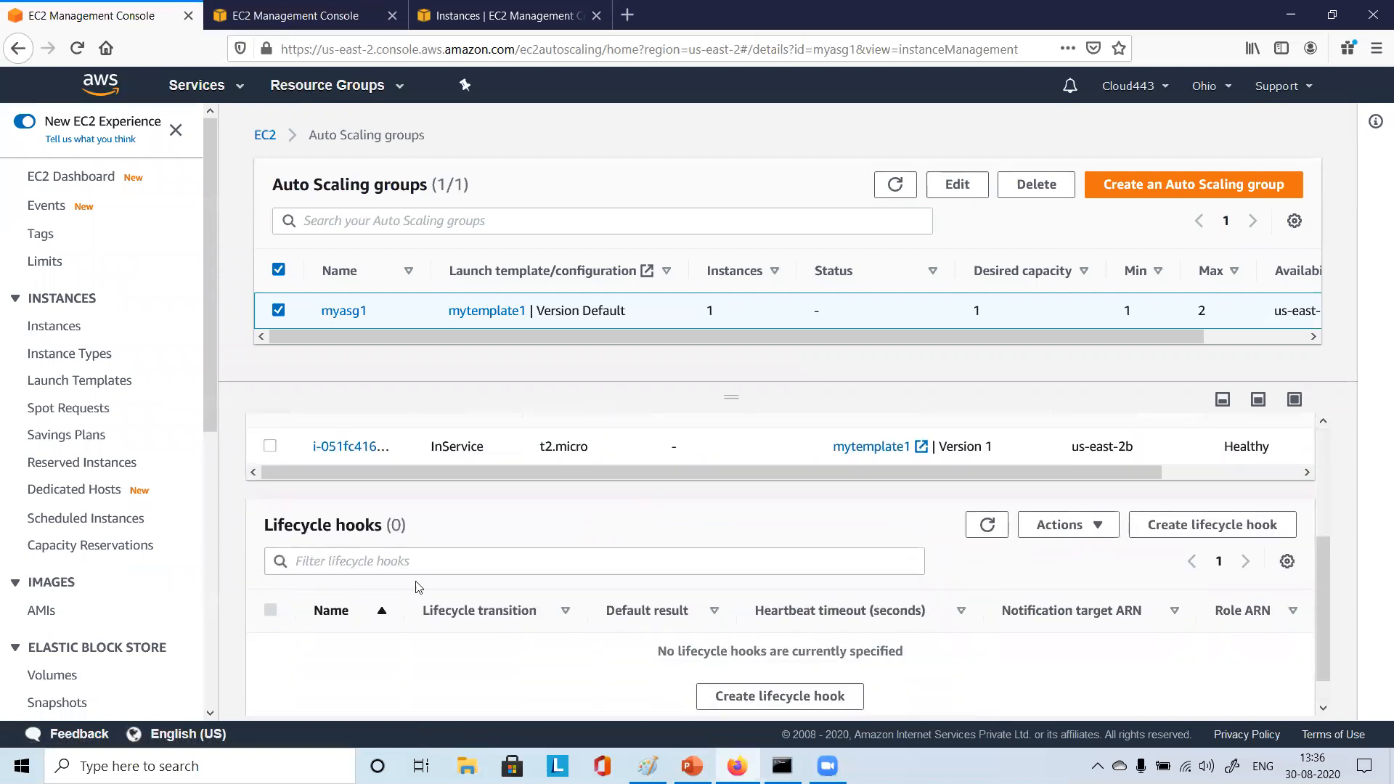
scroll(409, 585, "up", 3)
Review myasg1's CloudWatch monitoring, covering the Auto Scaling group metrics and the EC2 metrics
left_click(758, 444)
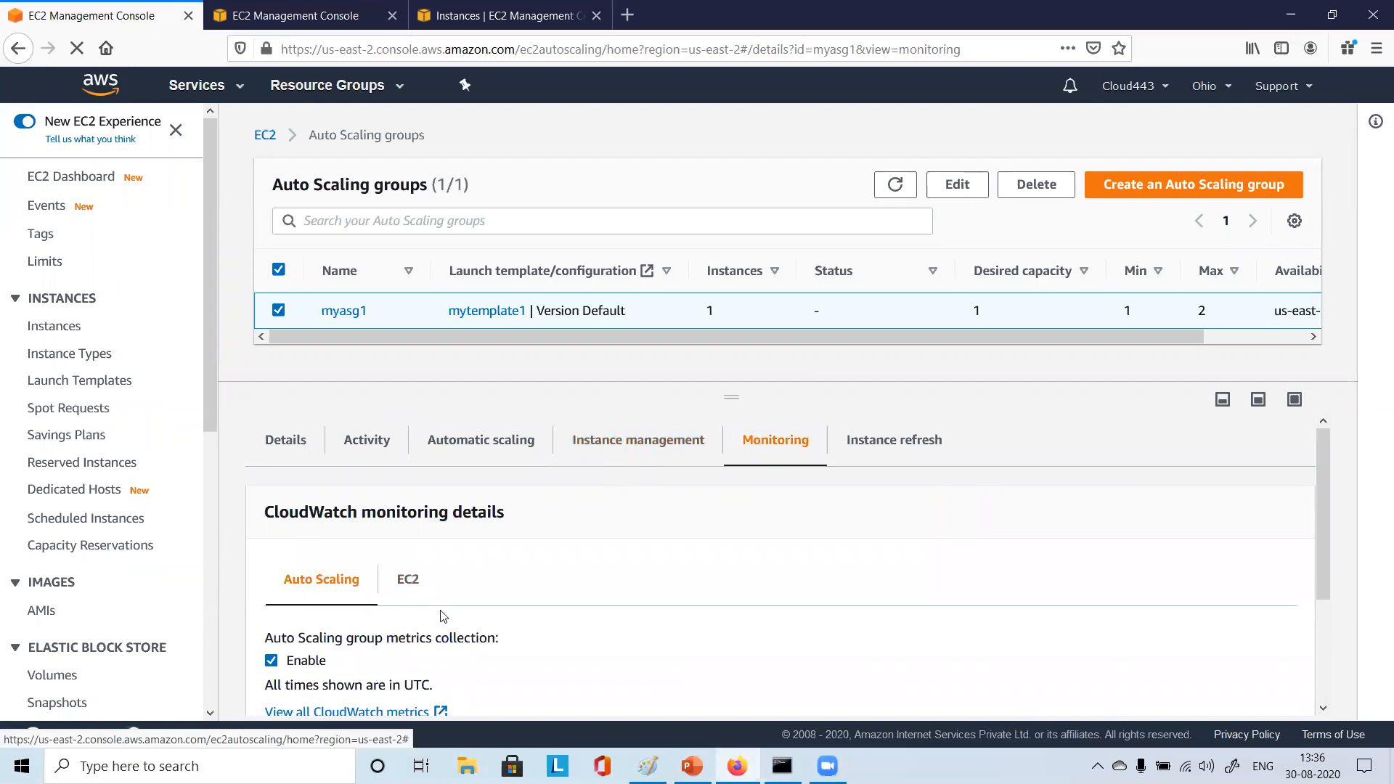
scroll(582, 588, "down", 2)
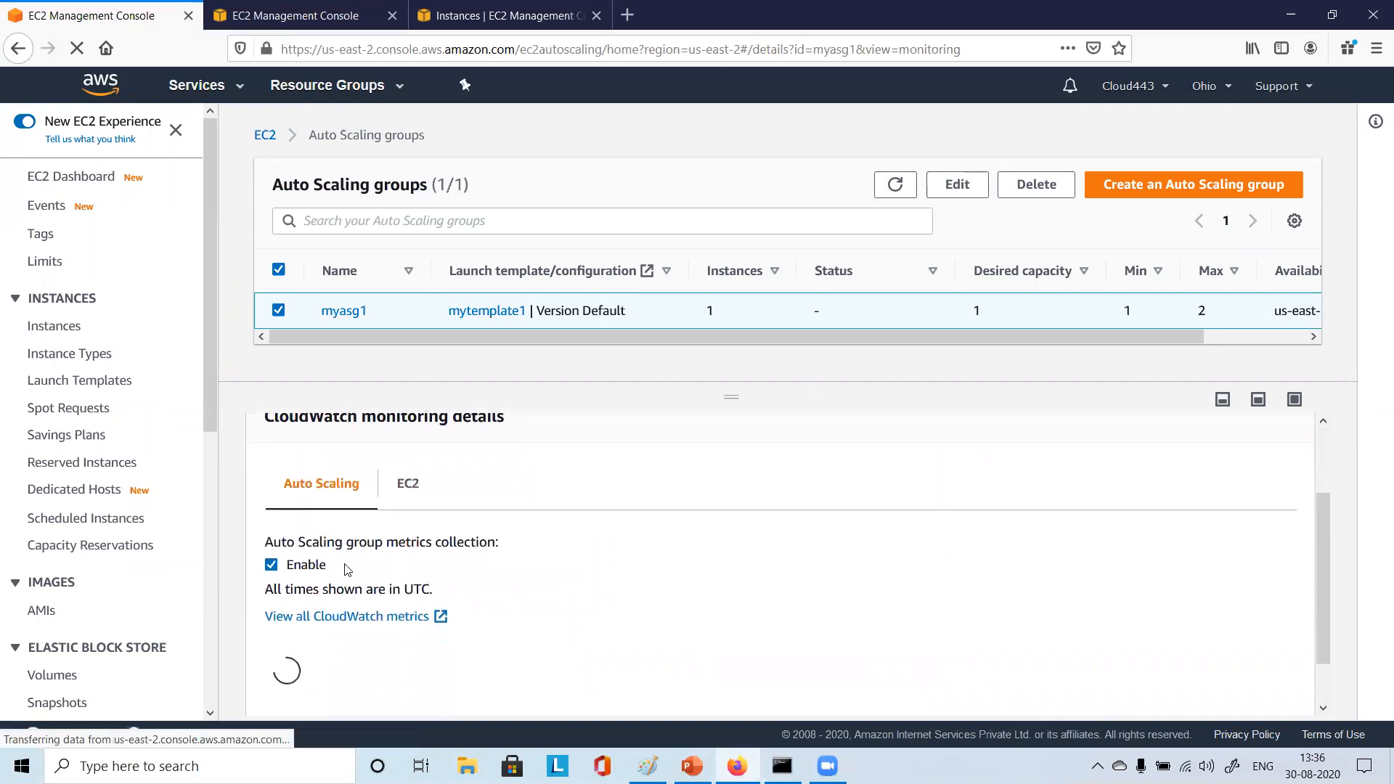
scroll(631, 557, "up", 2)
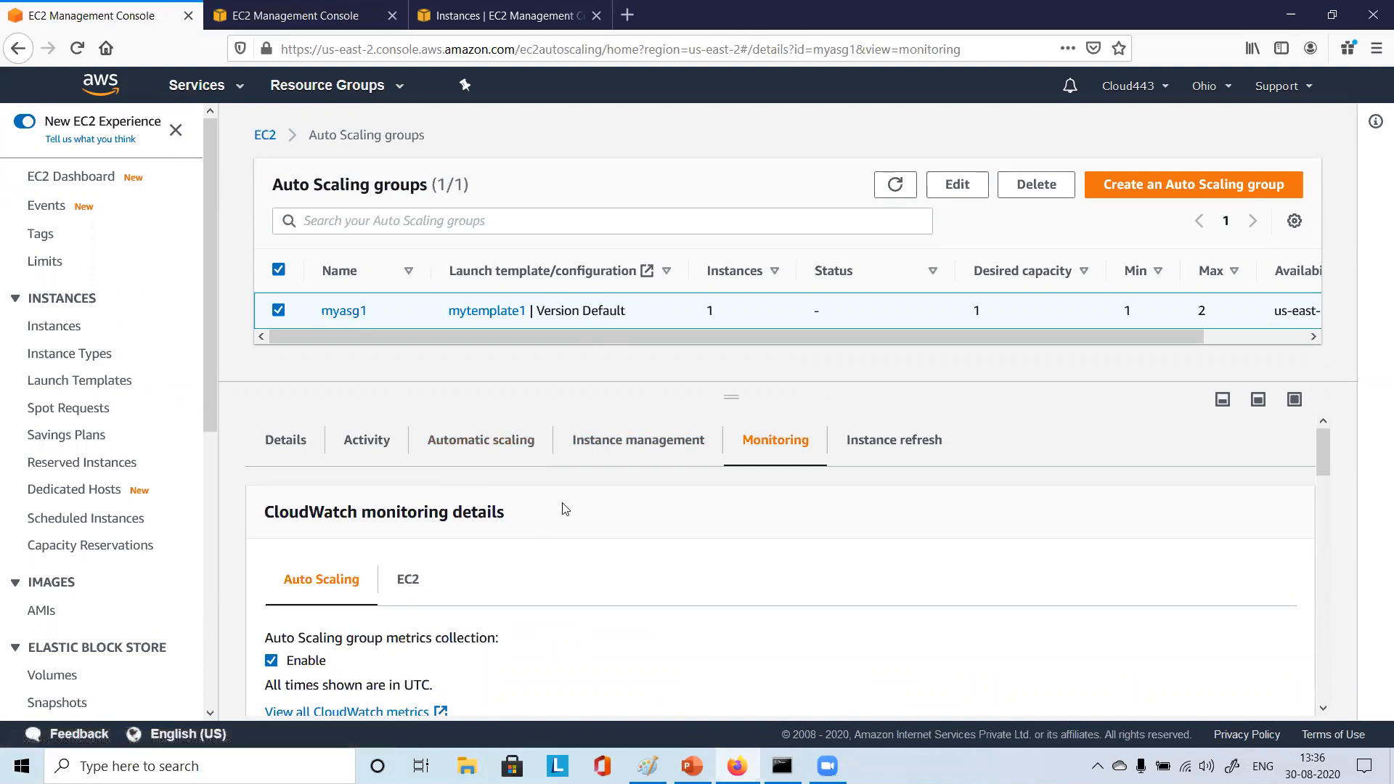
scroll(564, 508, "down", 3)
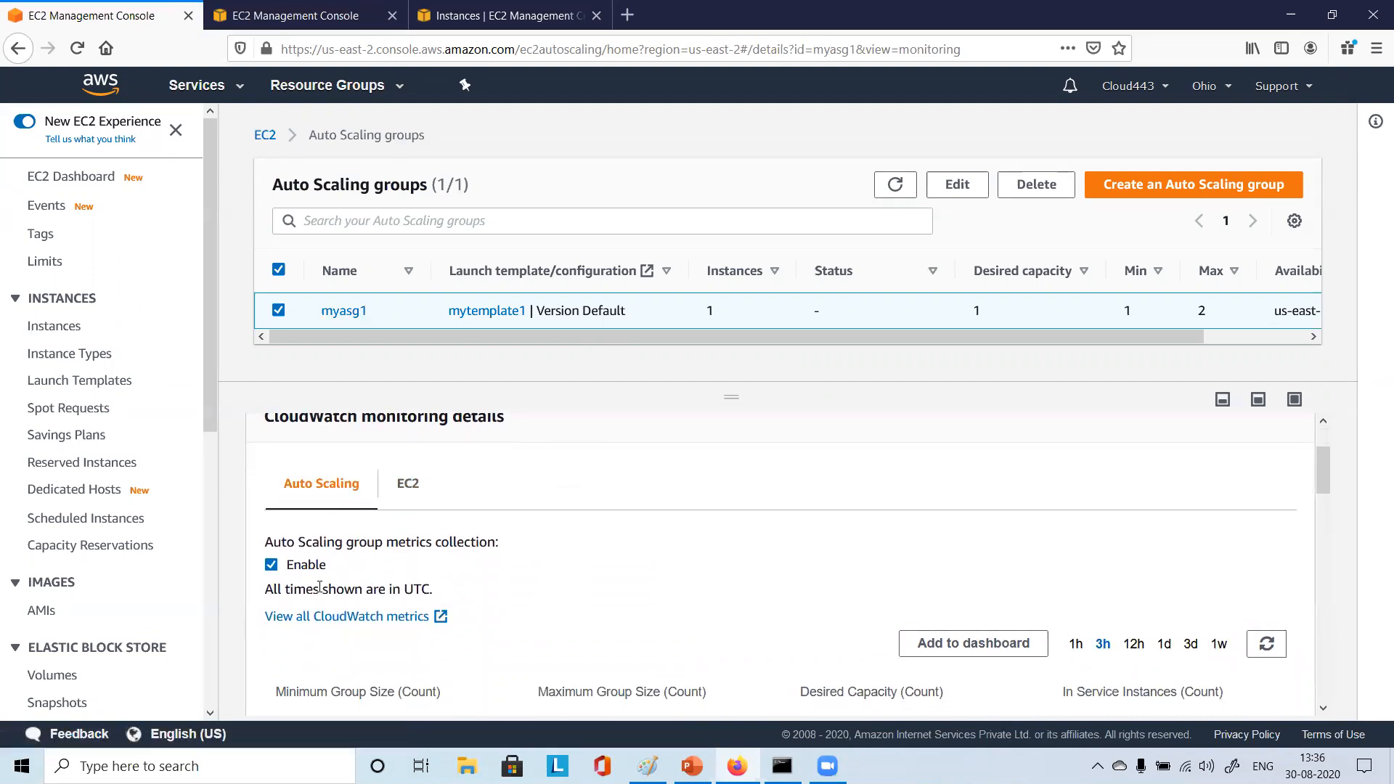
scroll(367, 615, "down", 5)
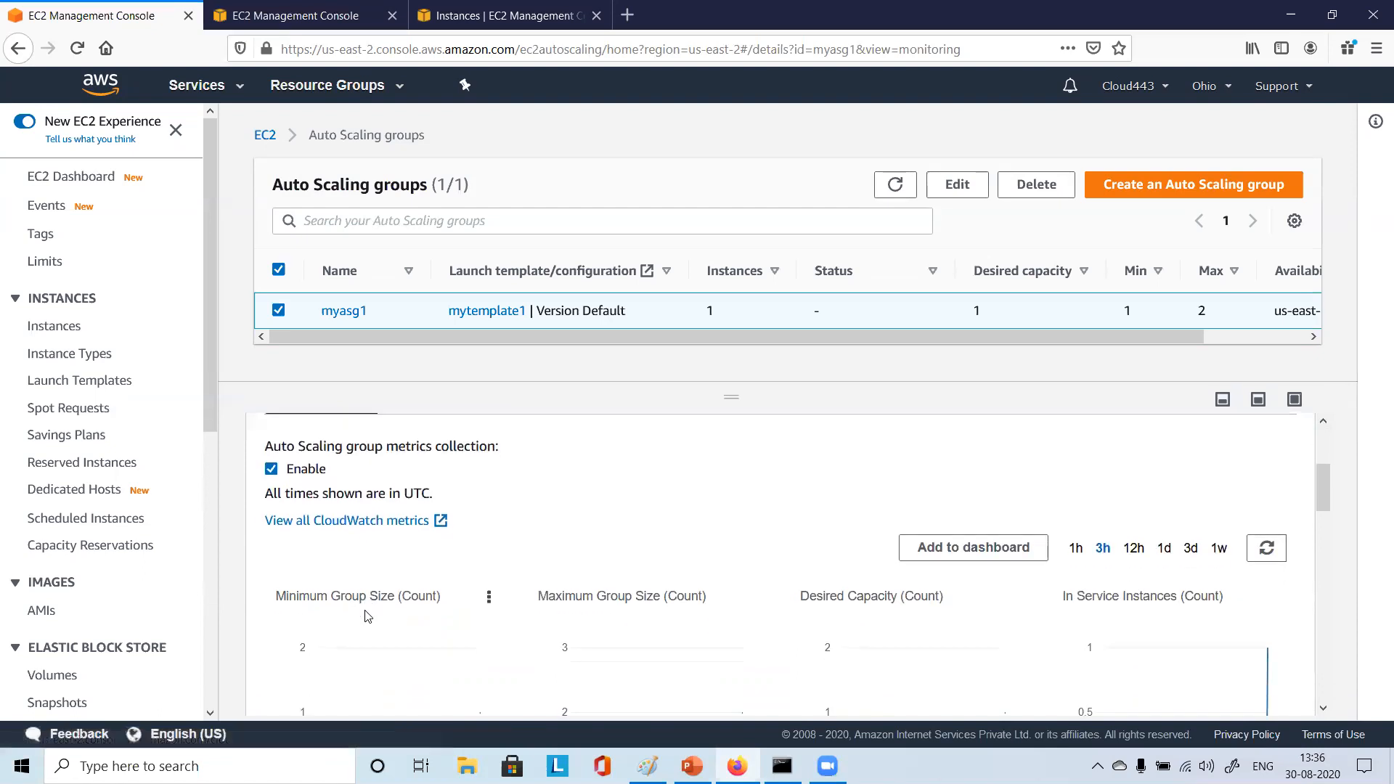
scroll(367, 616, "down", 4)
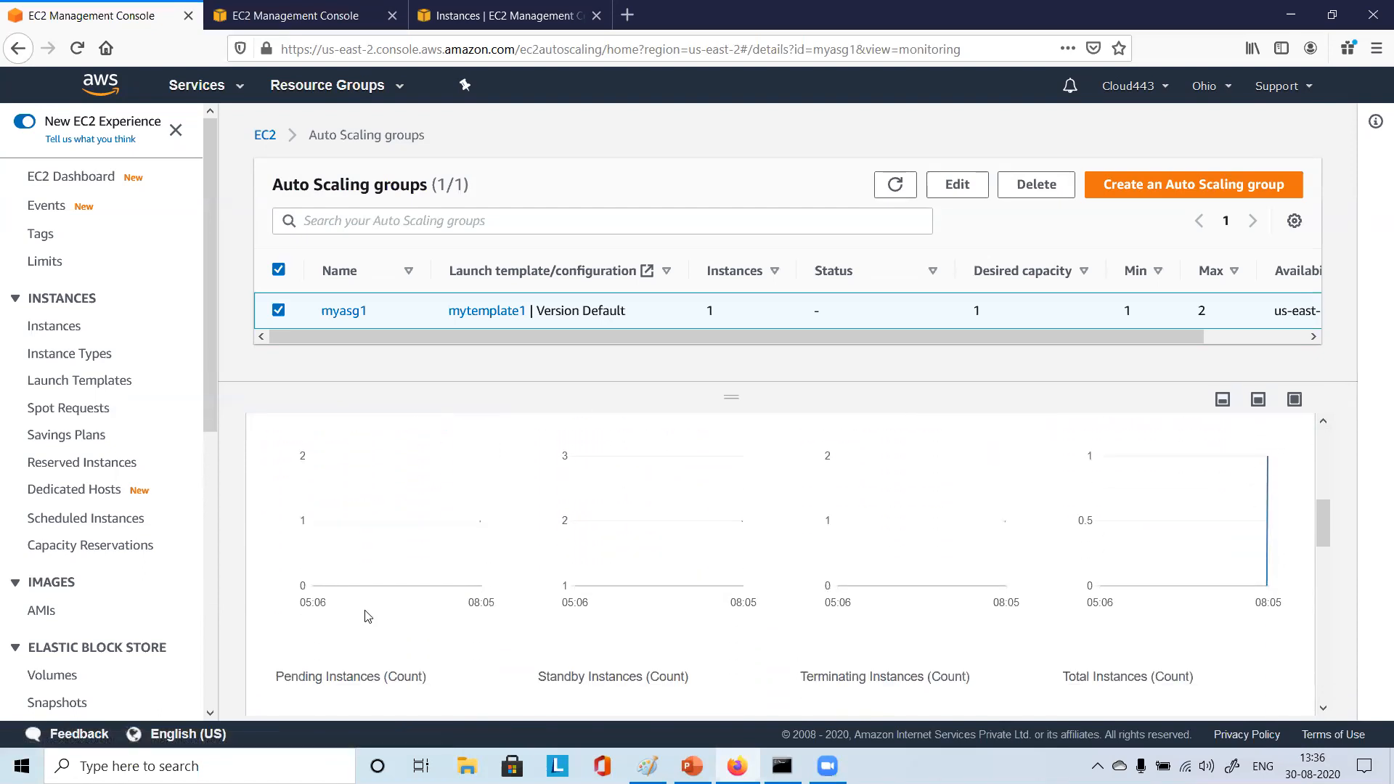
scroll(365, 614, "down", 5)
scroll(364, 609, "up", 10)
scroll(365, 613, "up", 7)
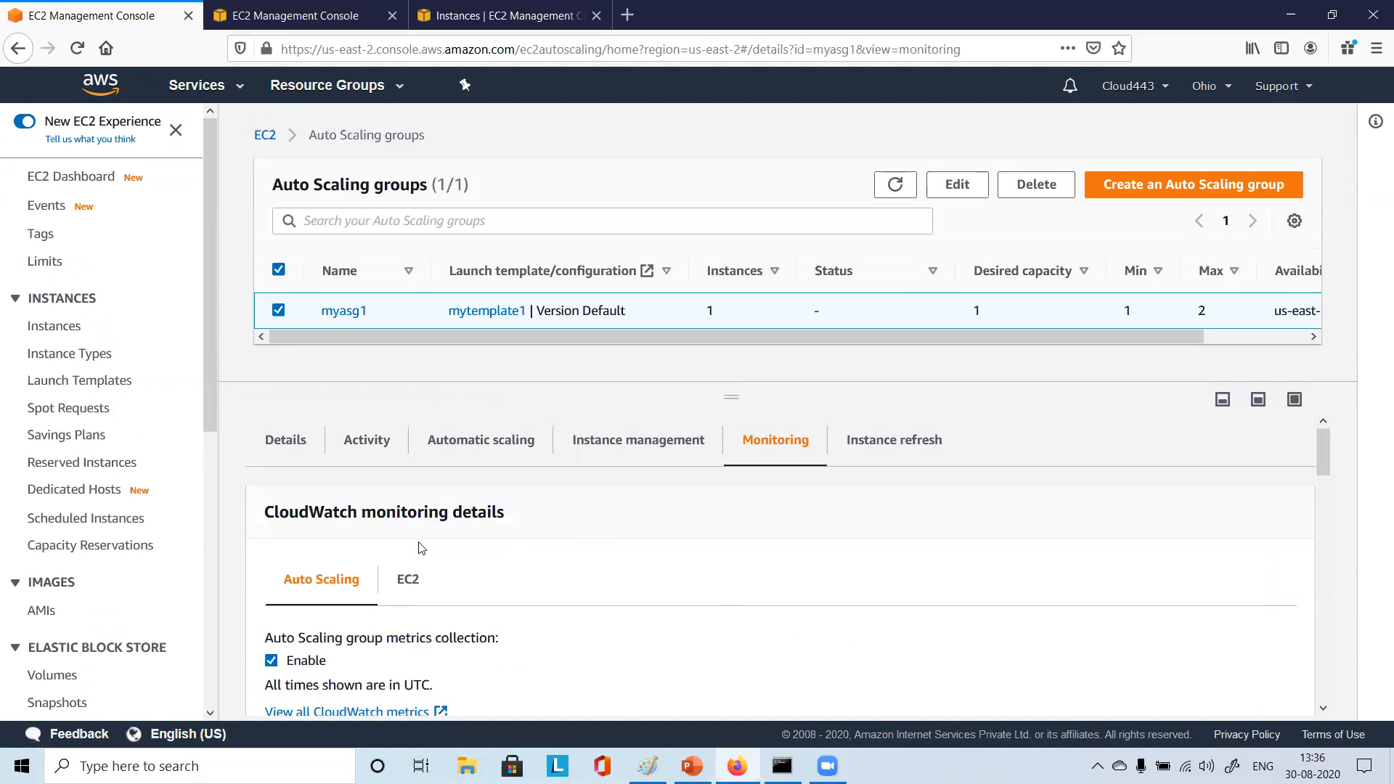
left_click(405, 580)
scroll(512, 583, "down", 1)
scroll(513, 583, "down", 2)
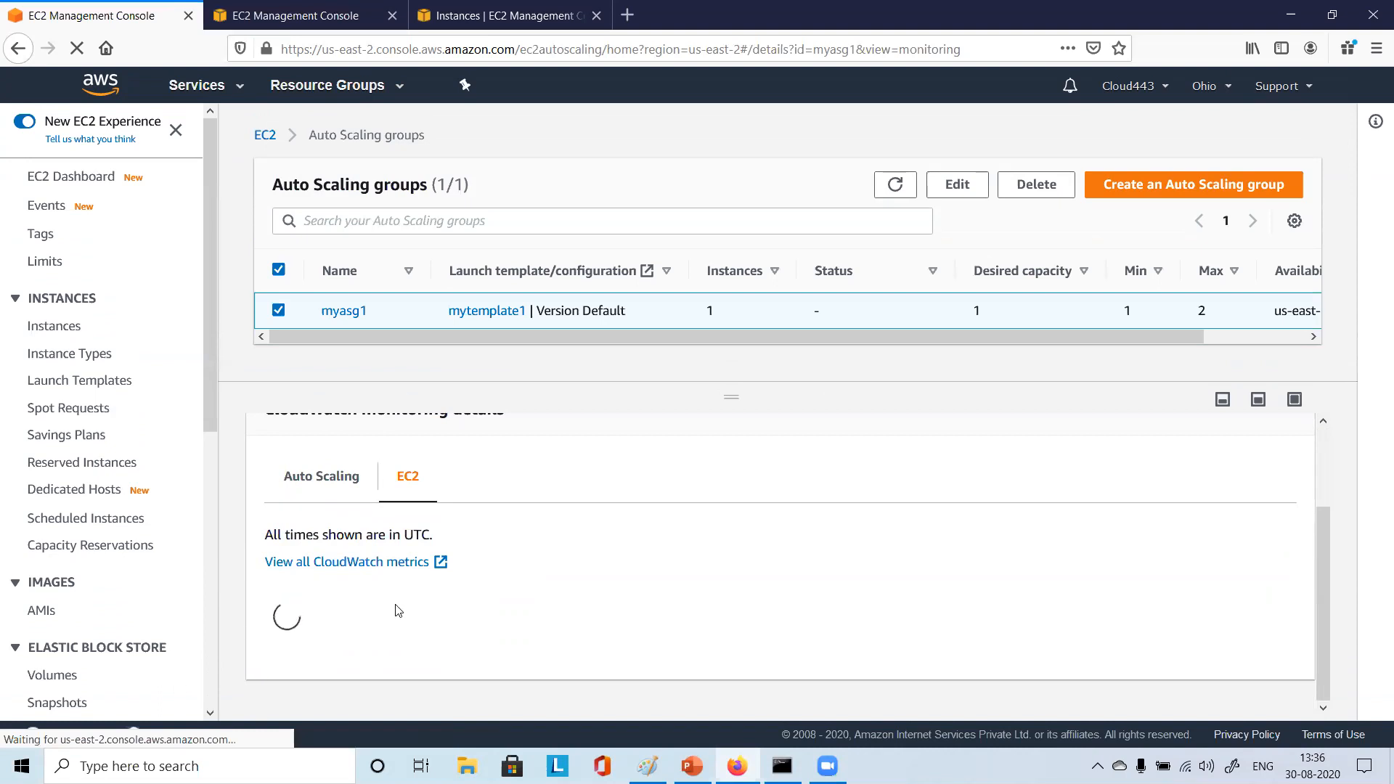
View myasg1's instance refreshes, return to its group details and enlarge the groups list area
left_click(897, 448)
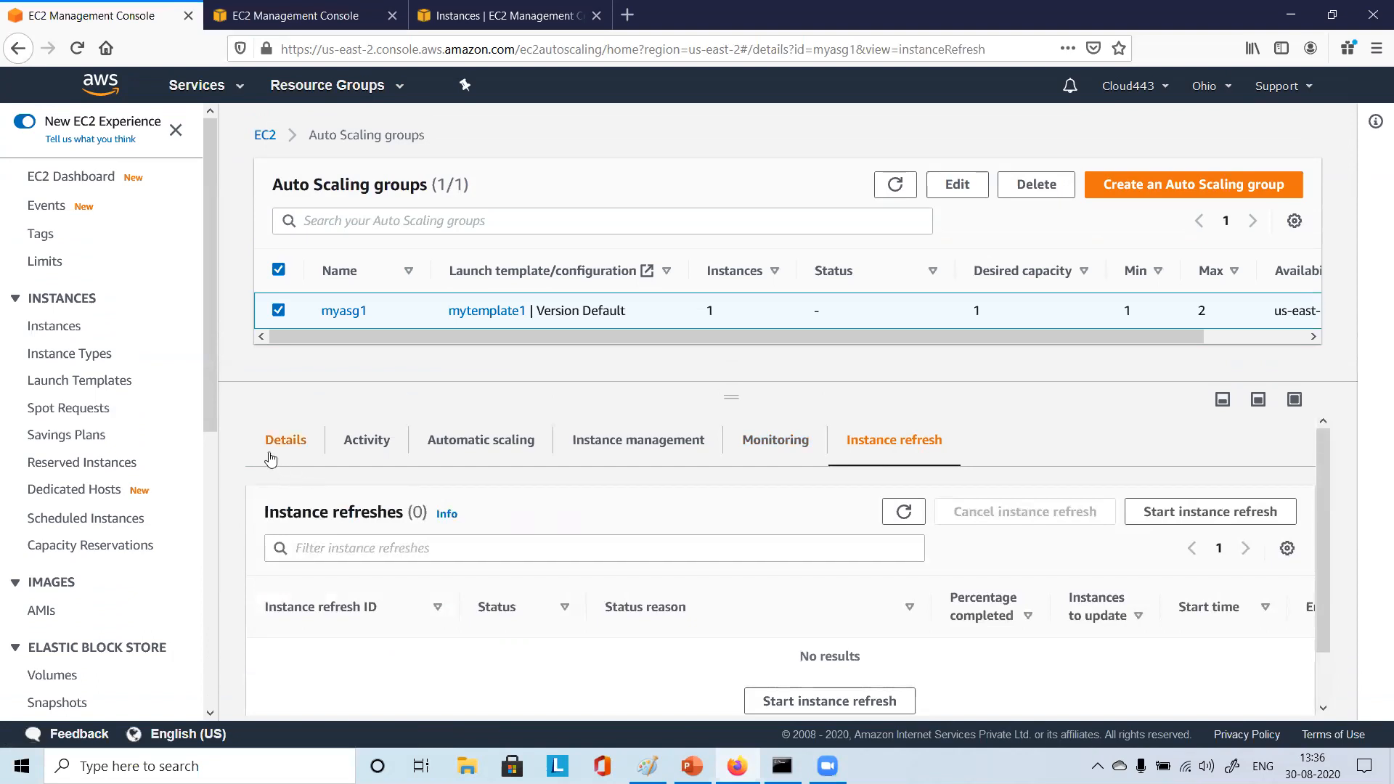
left_click(276, 441)
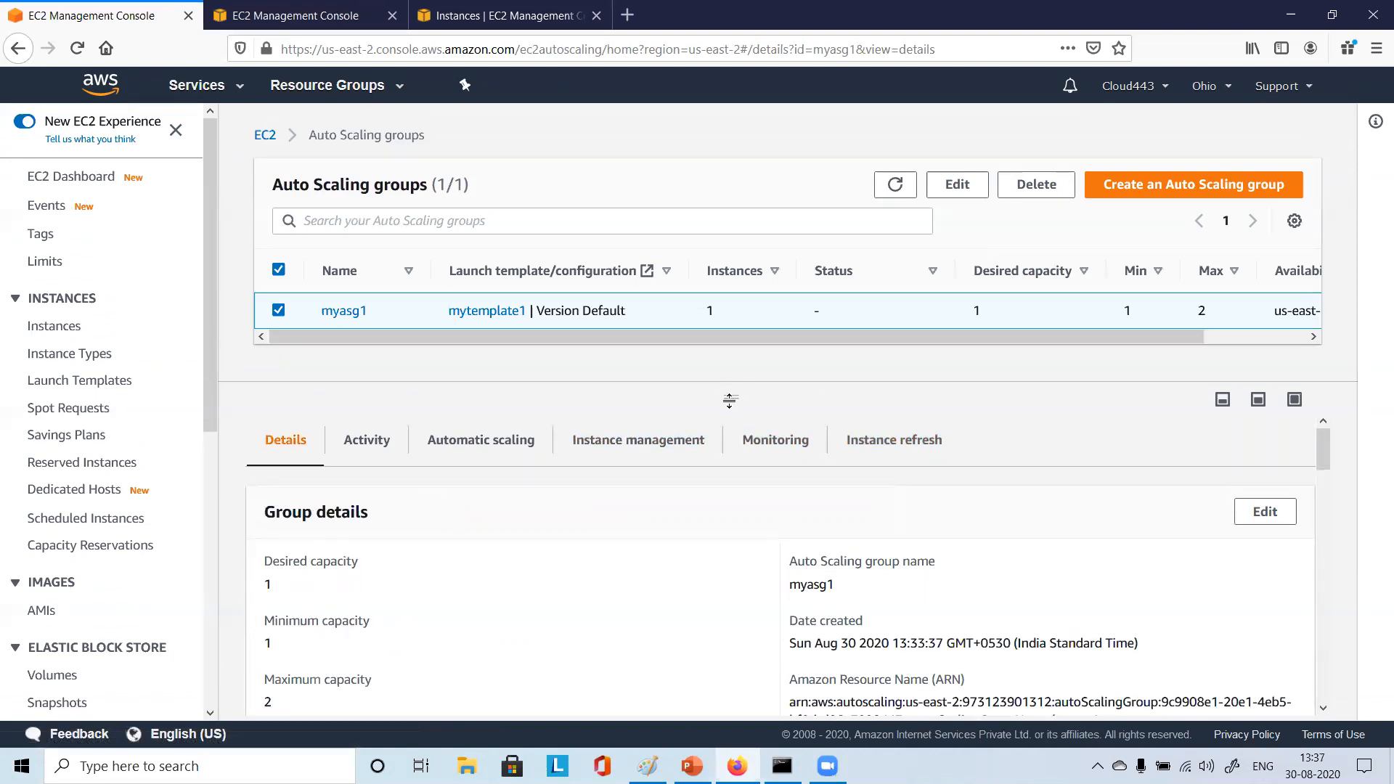
left_click_drag(735, 380, 735, 446)
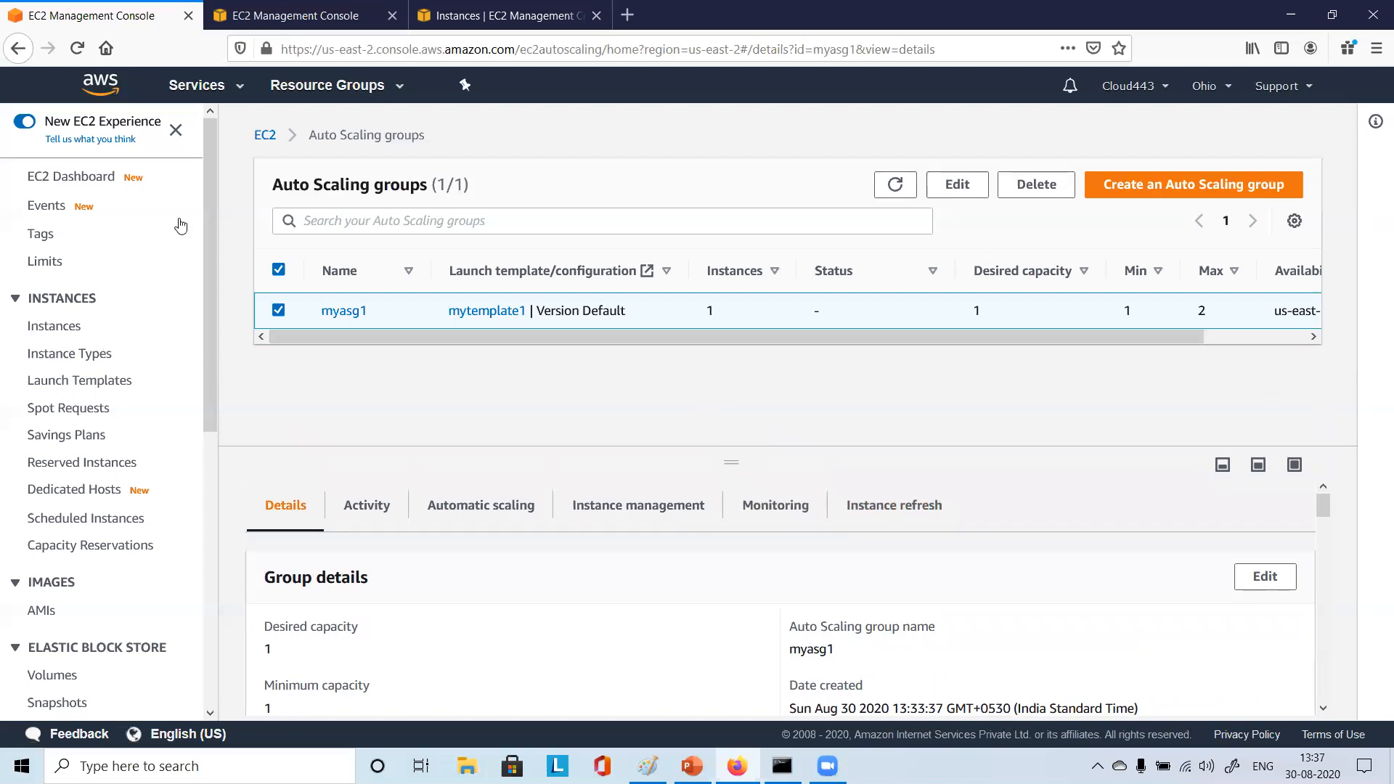
Close the spare EC2 console browser tab and reload the Instances list, enlarging the list area
left_click(330, 8)
left_click(392, 15)
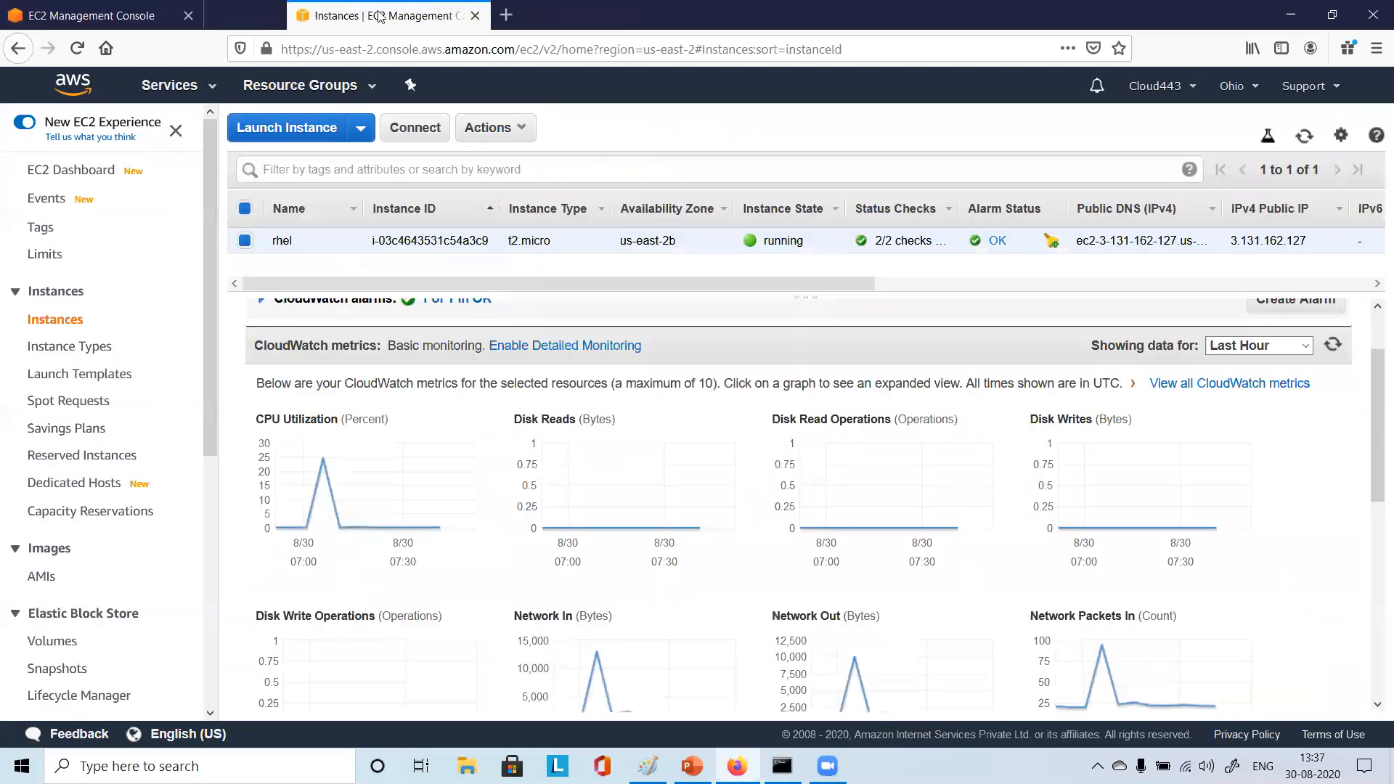
left_click(78, 322)
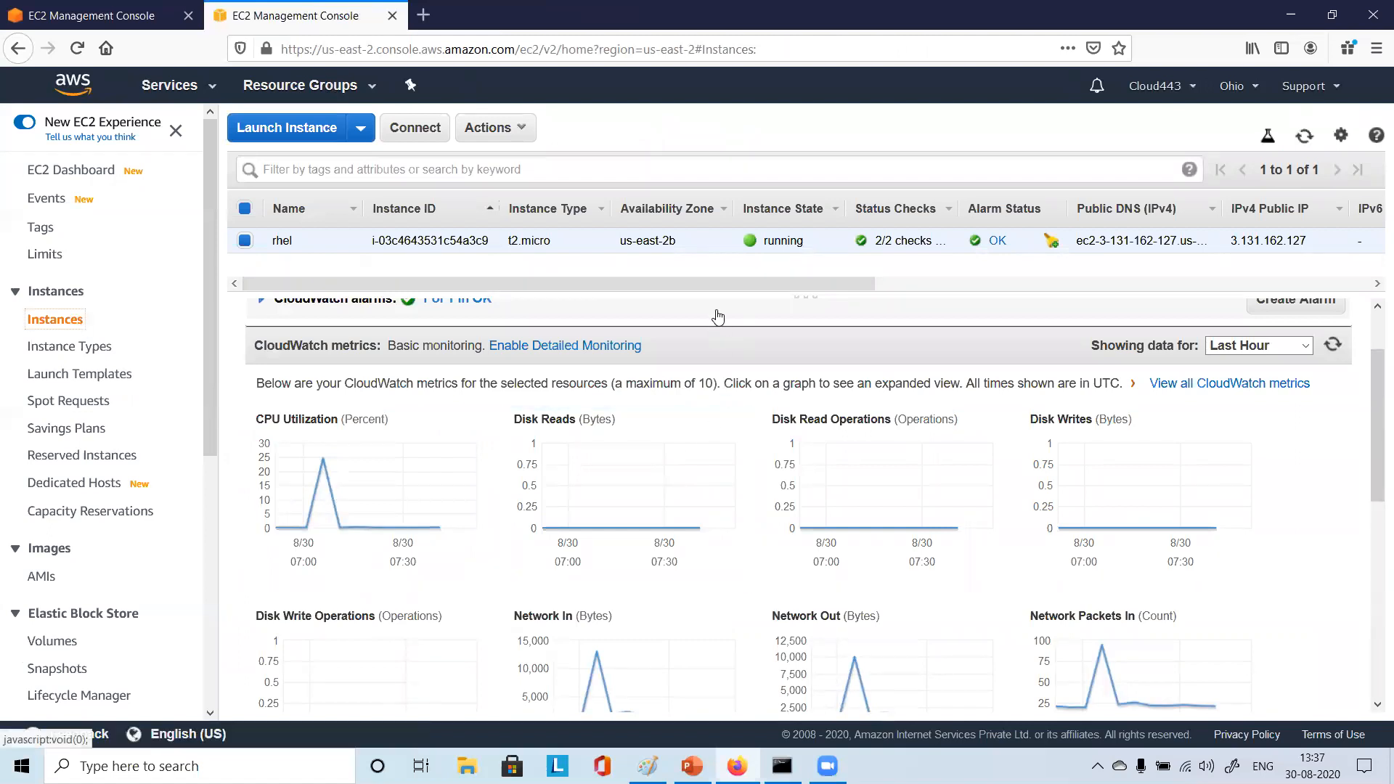
left_click_drag(806, 298, 816, 424)
left_click(93, 351)
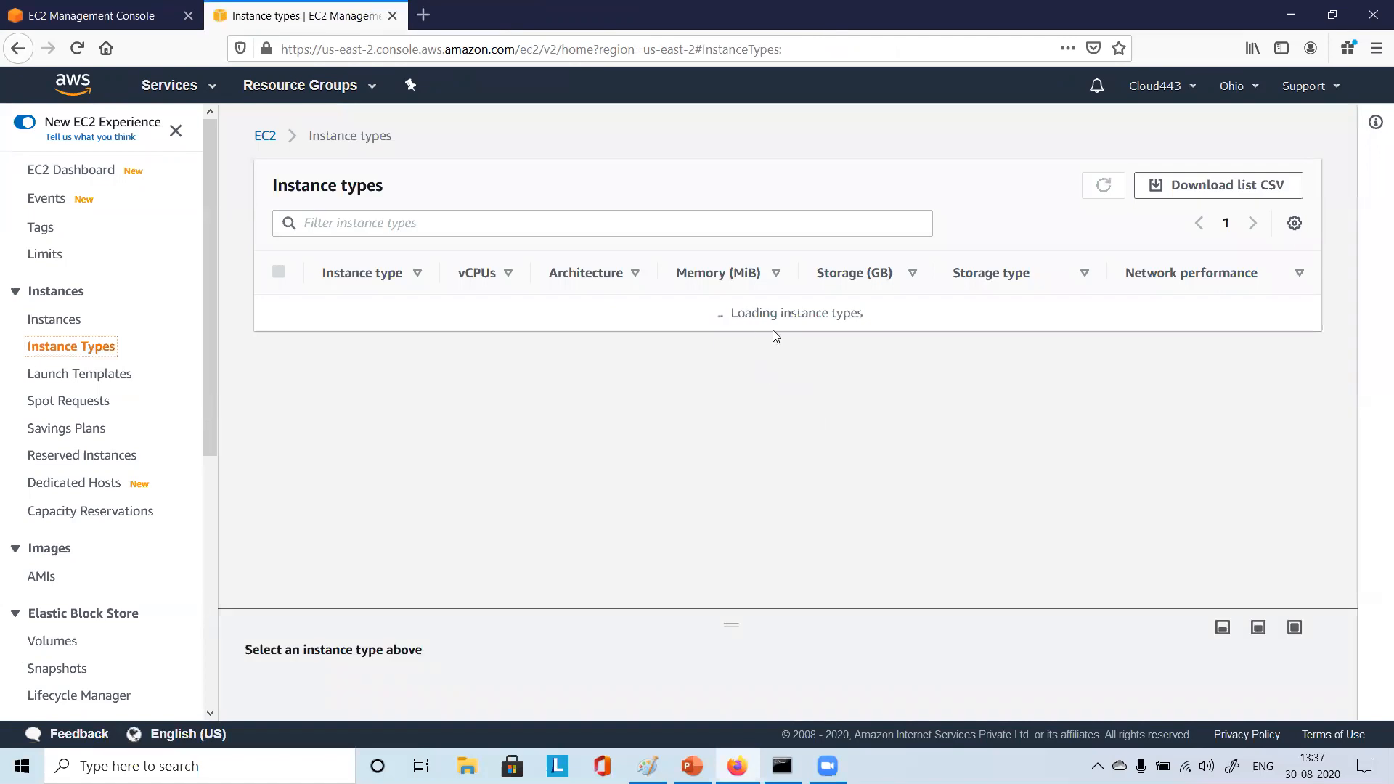
left_click(48, 327)
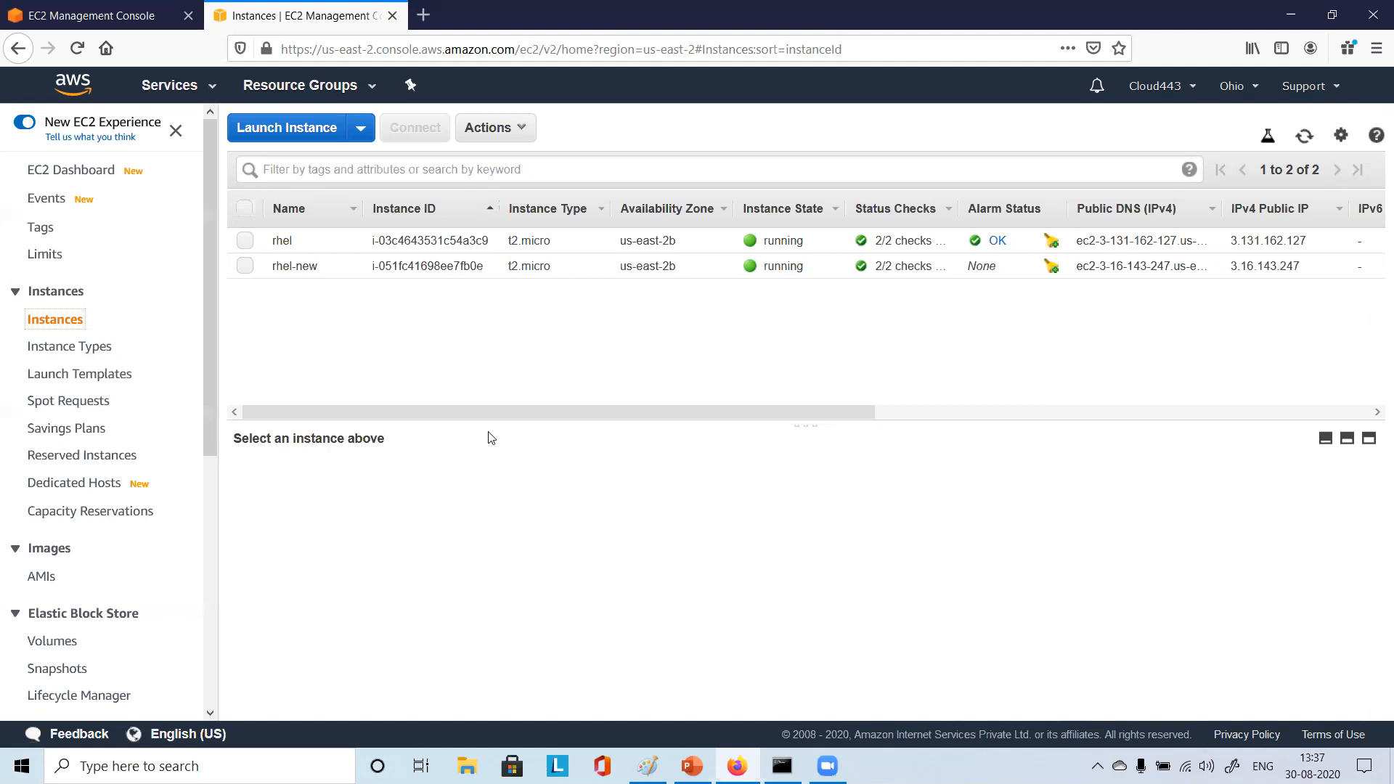
Select the rhel-new instance and examine its description and the remaining list columns, including key name, launch time and security groups
left_click(249, 268)
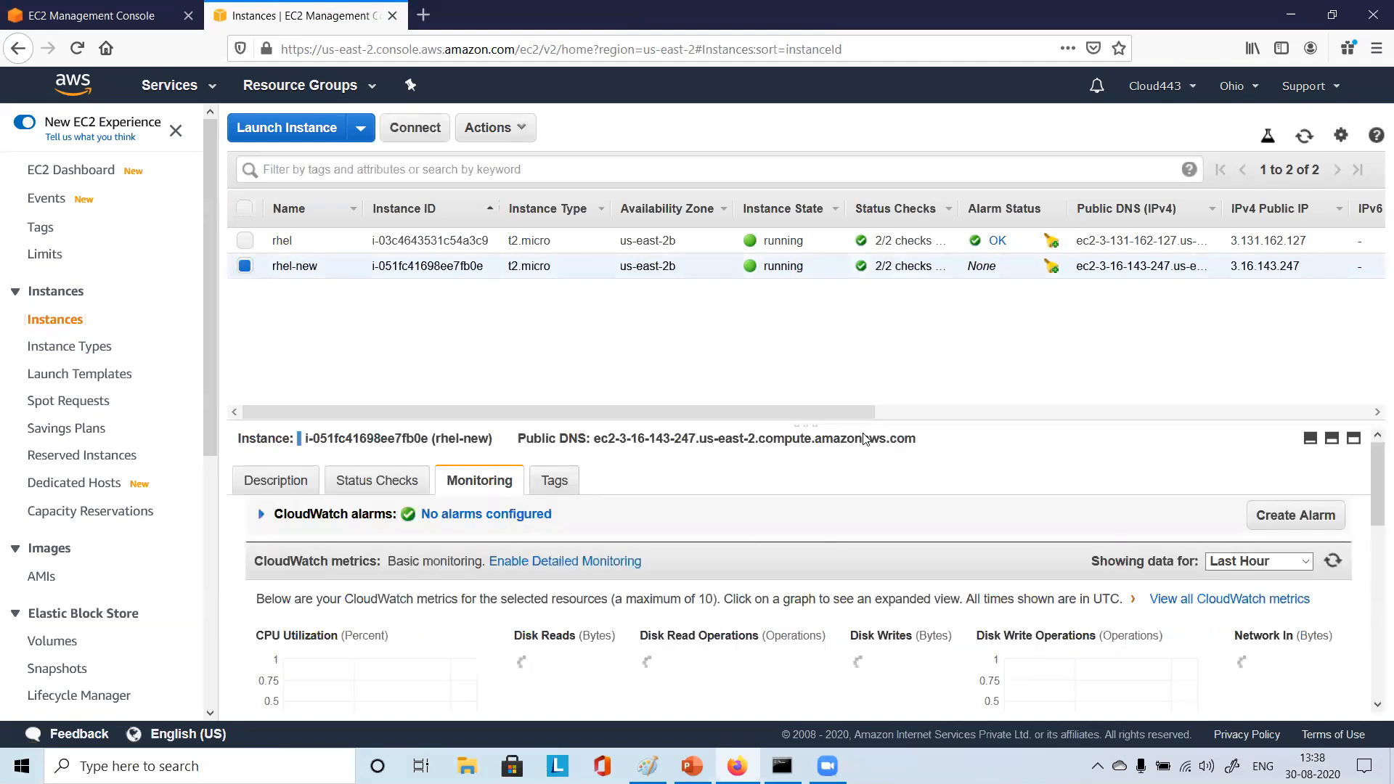
left_click_drag(873, 421, 840, 336)
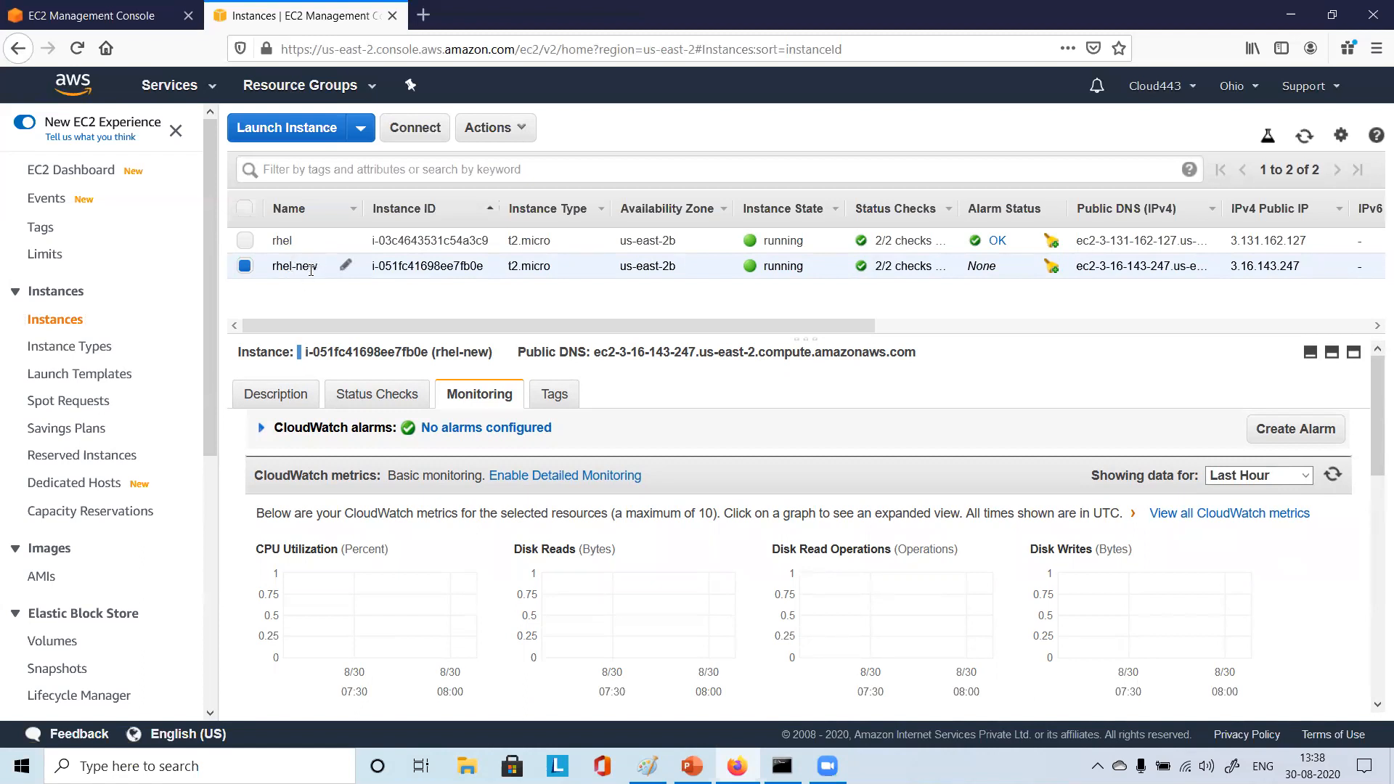
left_click(279, 396)
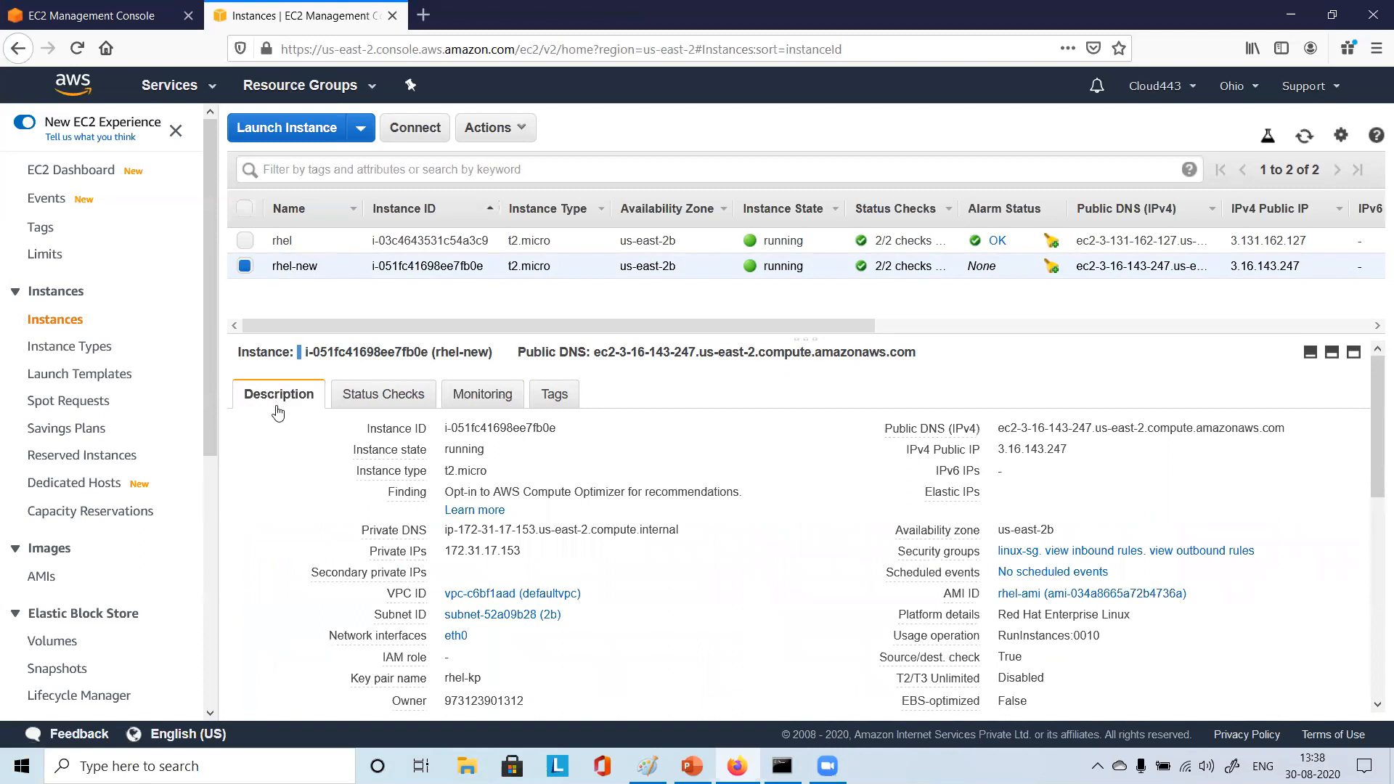
left_click_drag(626, 325, 1142, 309)
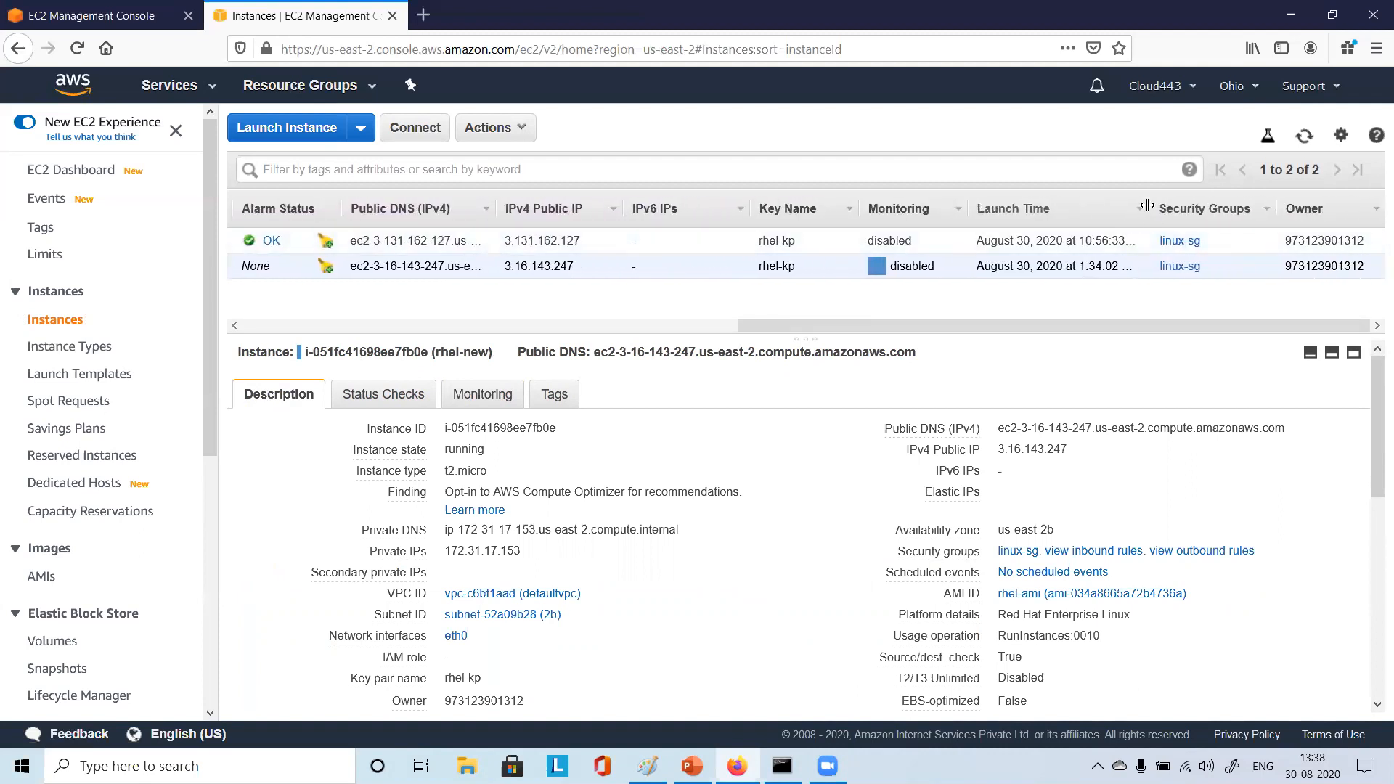
Widen the Launch Time column to show full timestamps and examine the rhel-new instance's complete description, from network details to vCPU count
left_click_drag(1148, 210, 1291, 207)
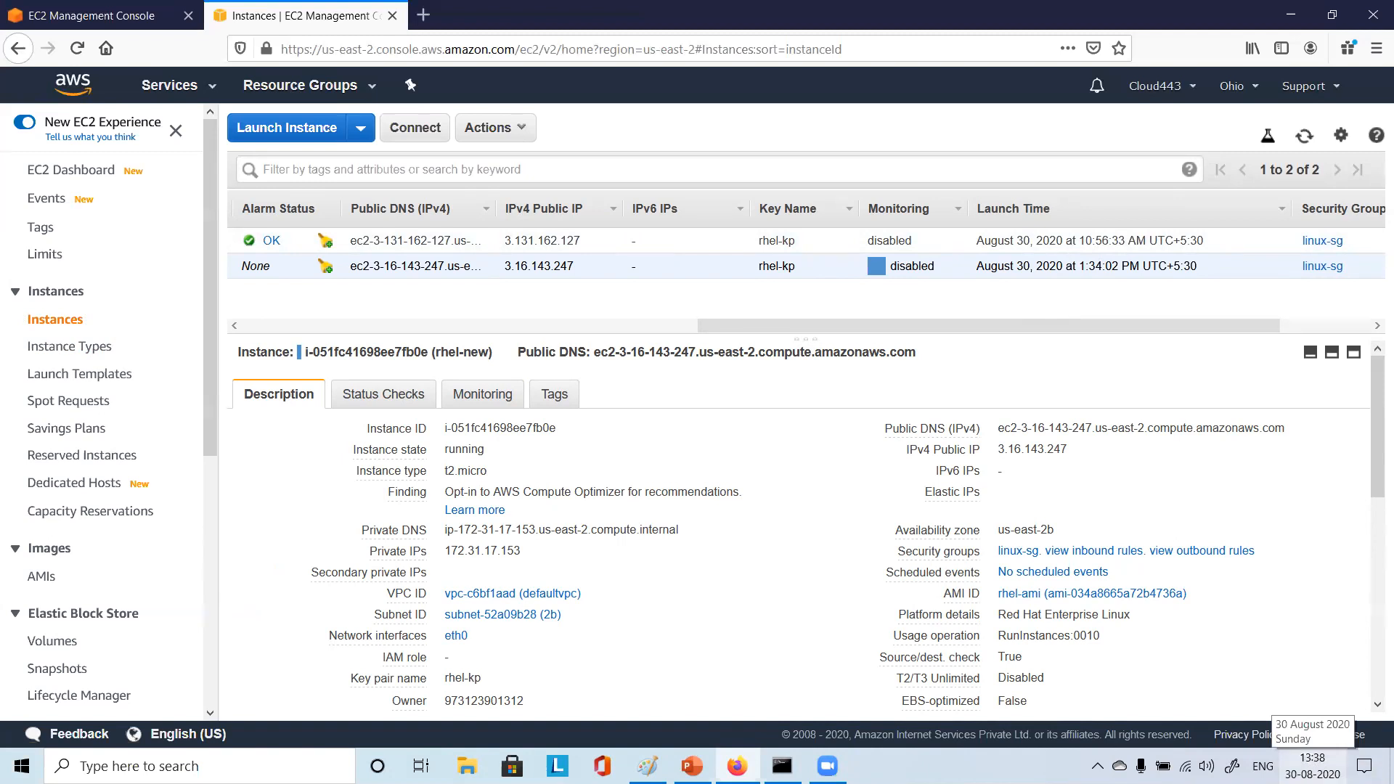
left_click_drag(911, 325, 228, 344)
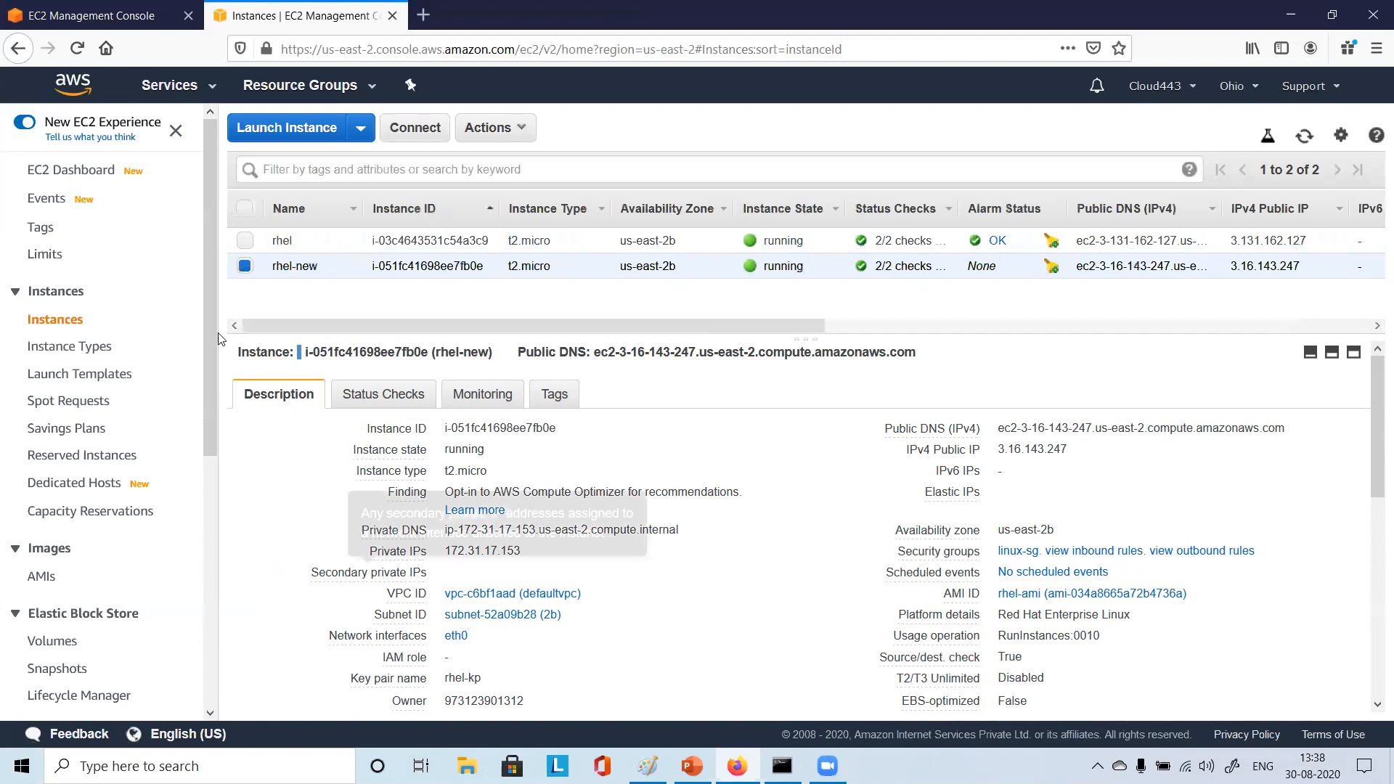
scroll(594, 594, "down", 2)
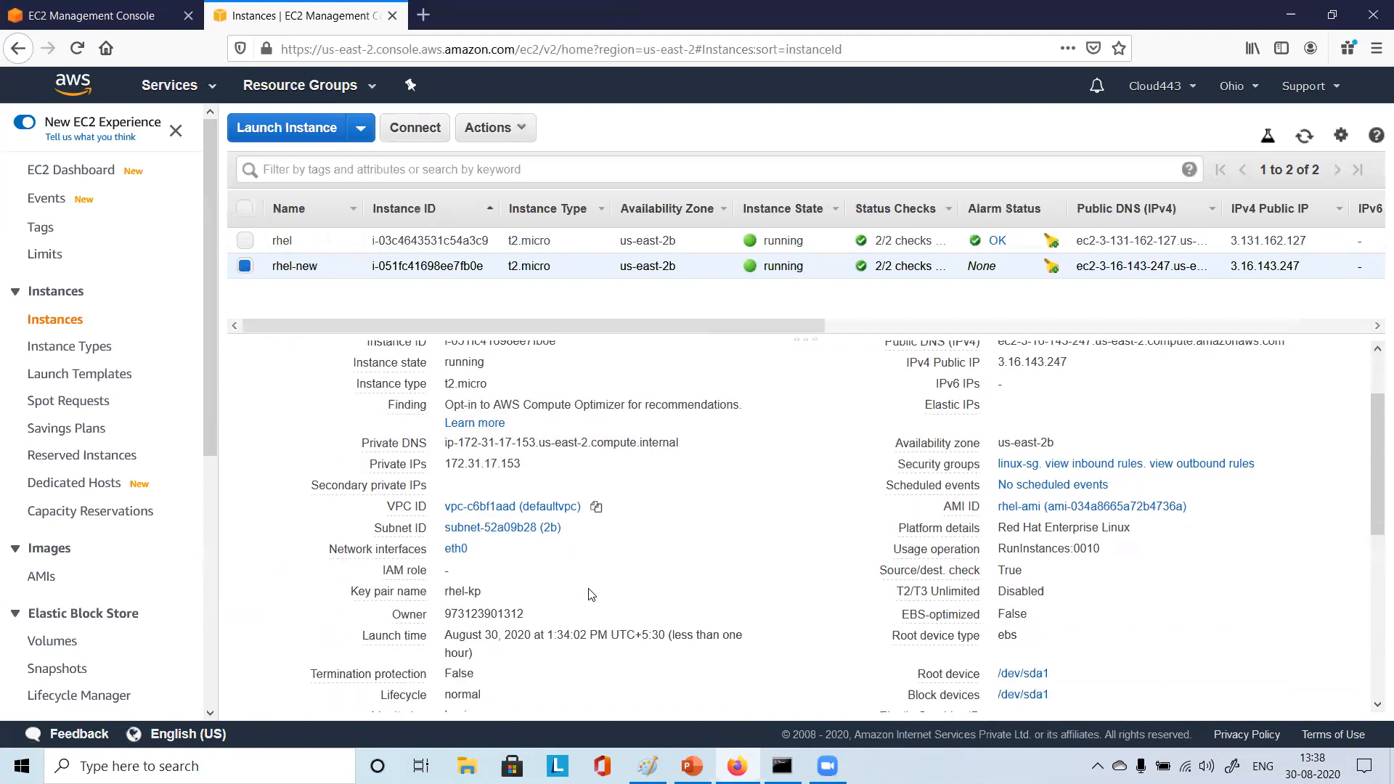
scroll(592, 593, "down", 8)
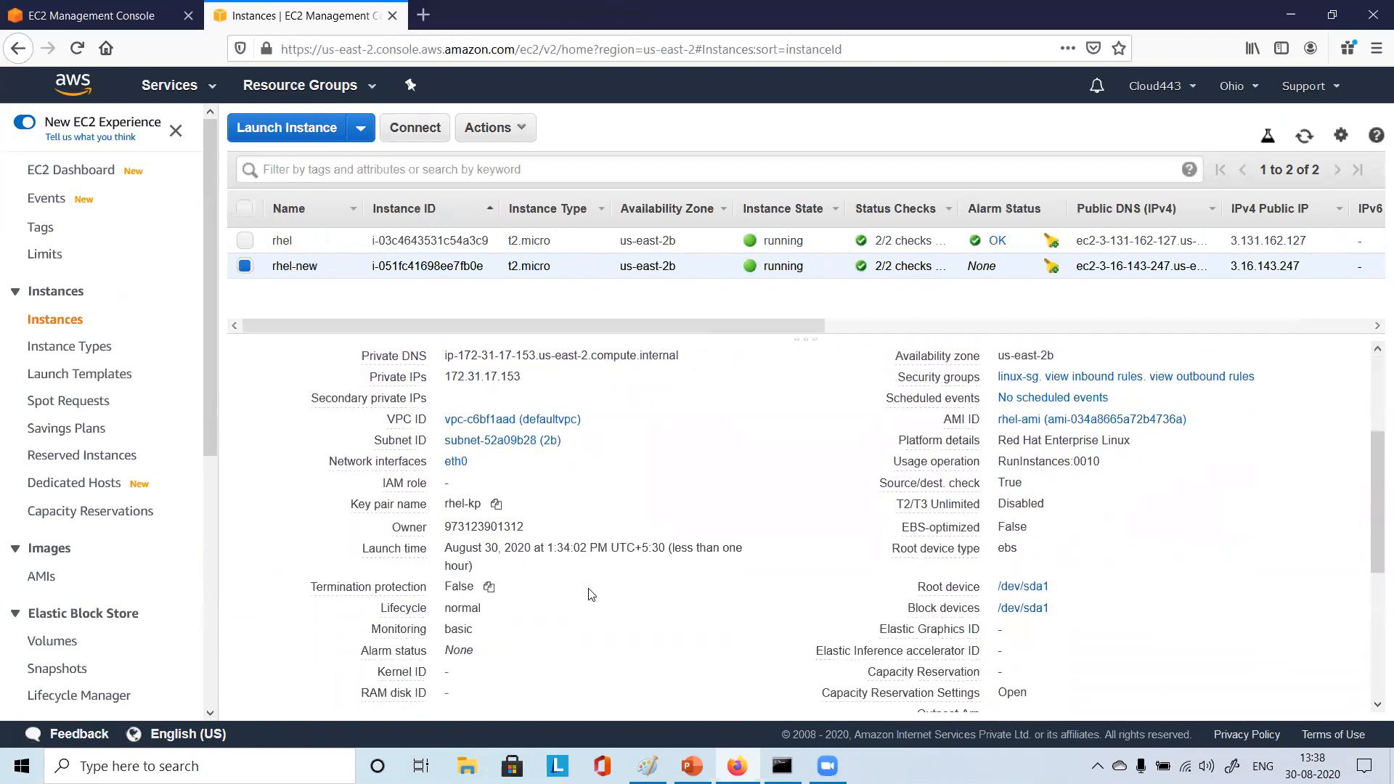
scroll(591, 594, "down", 1)
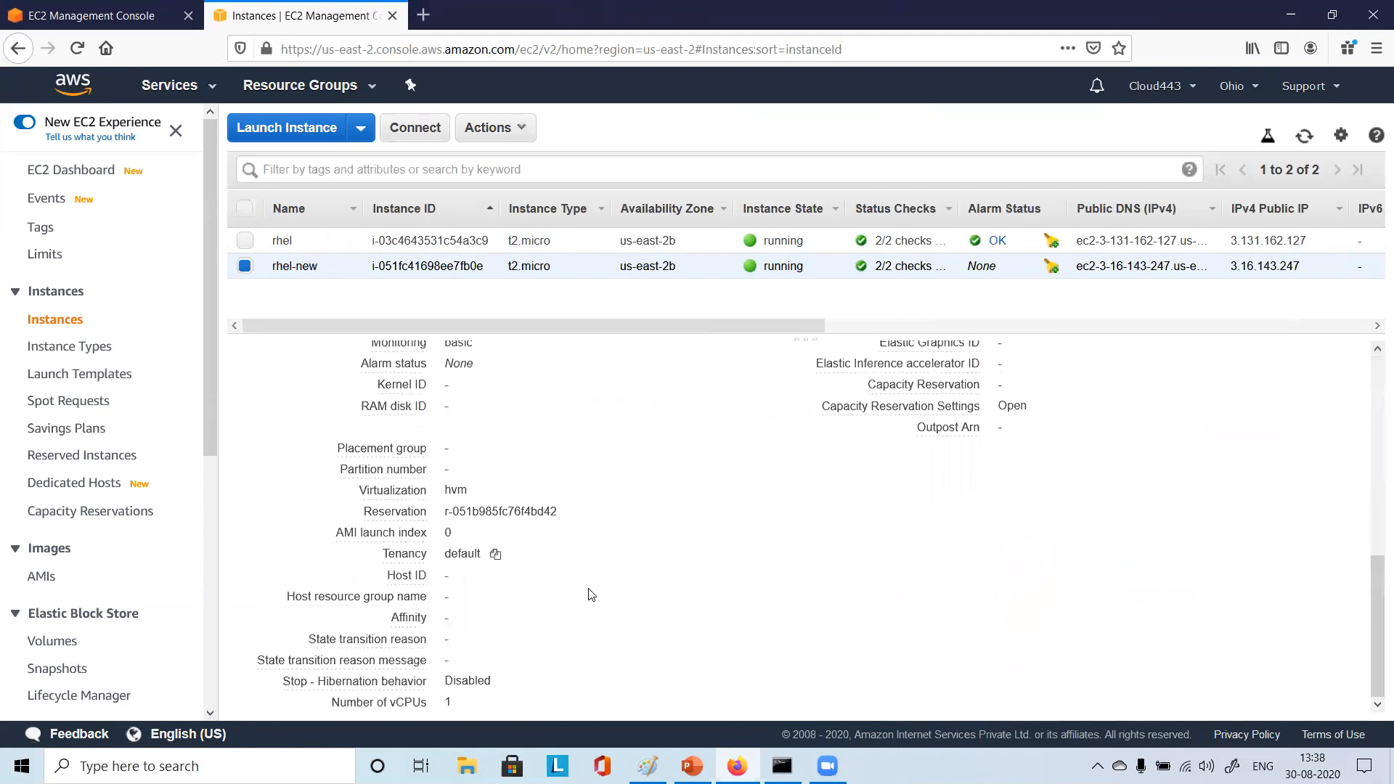
scroll(592, 594, "up", 12)
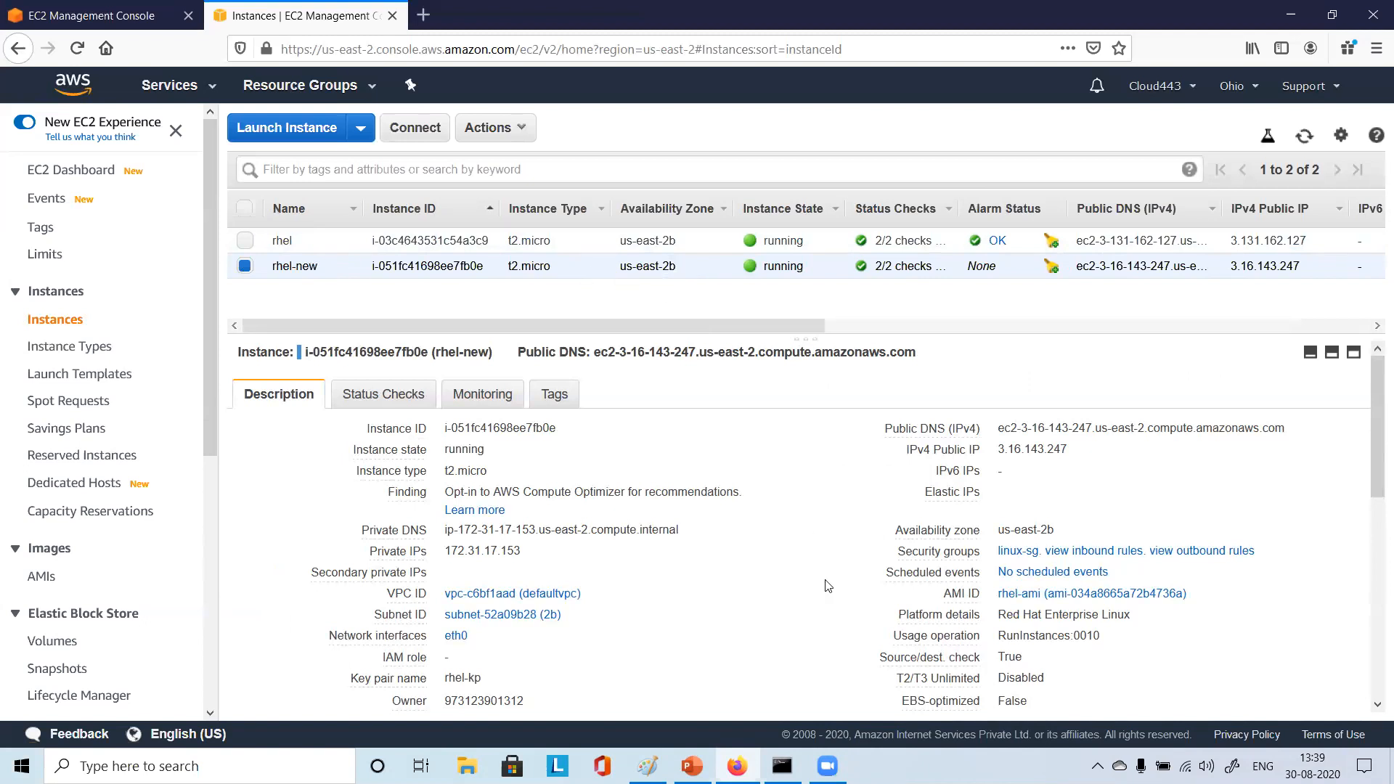
scroll(807, 580, "down", 2)
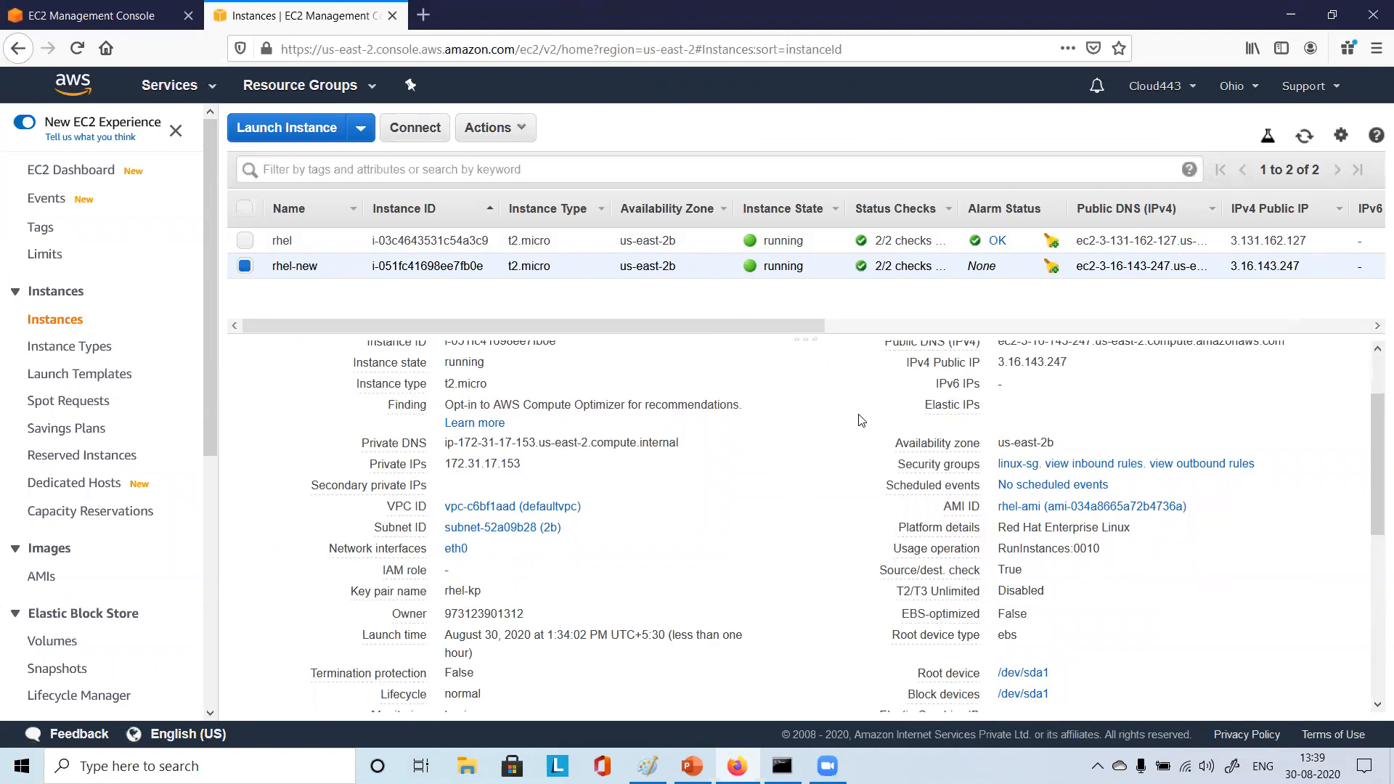
Go to the EC2 launch templates and select mytemplate1 to view its details
left_click(80, 380)
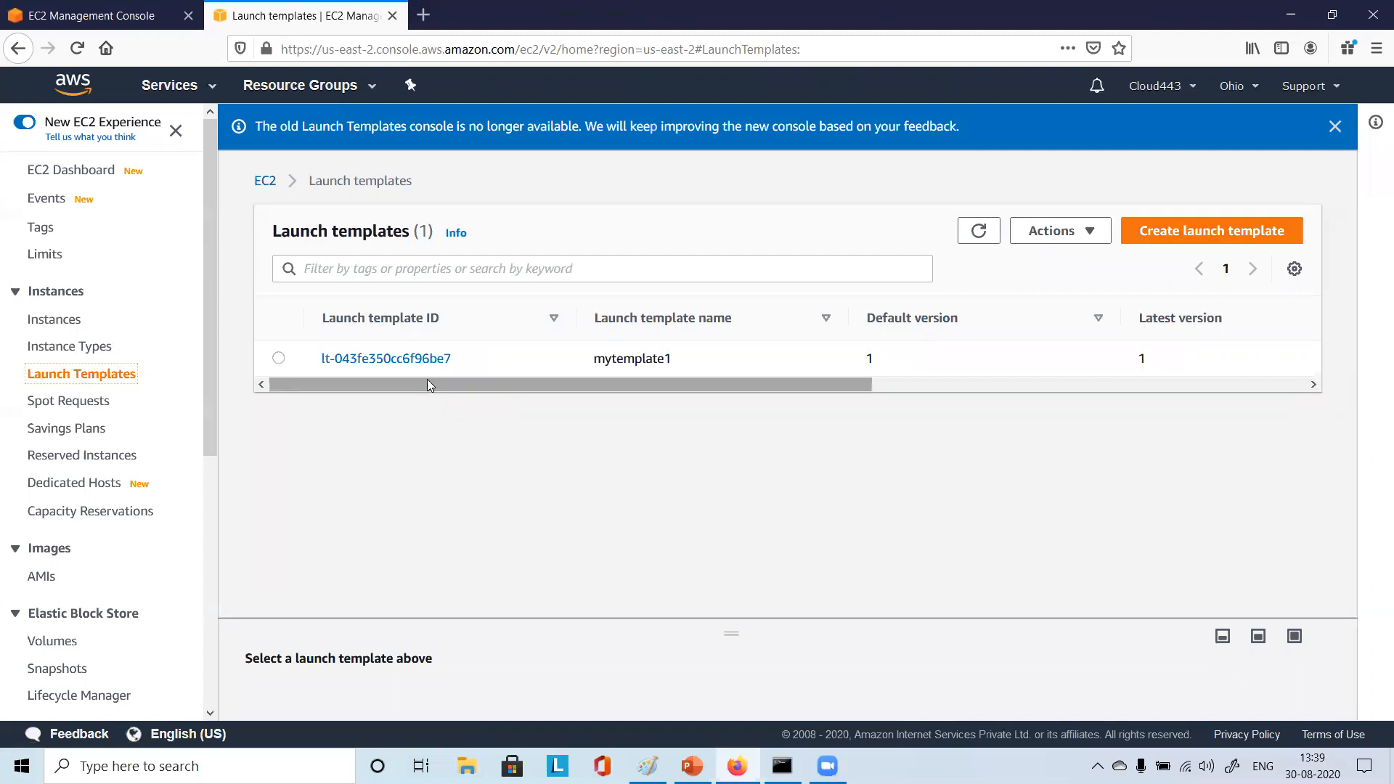
left_click(279, 359)
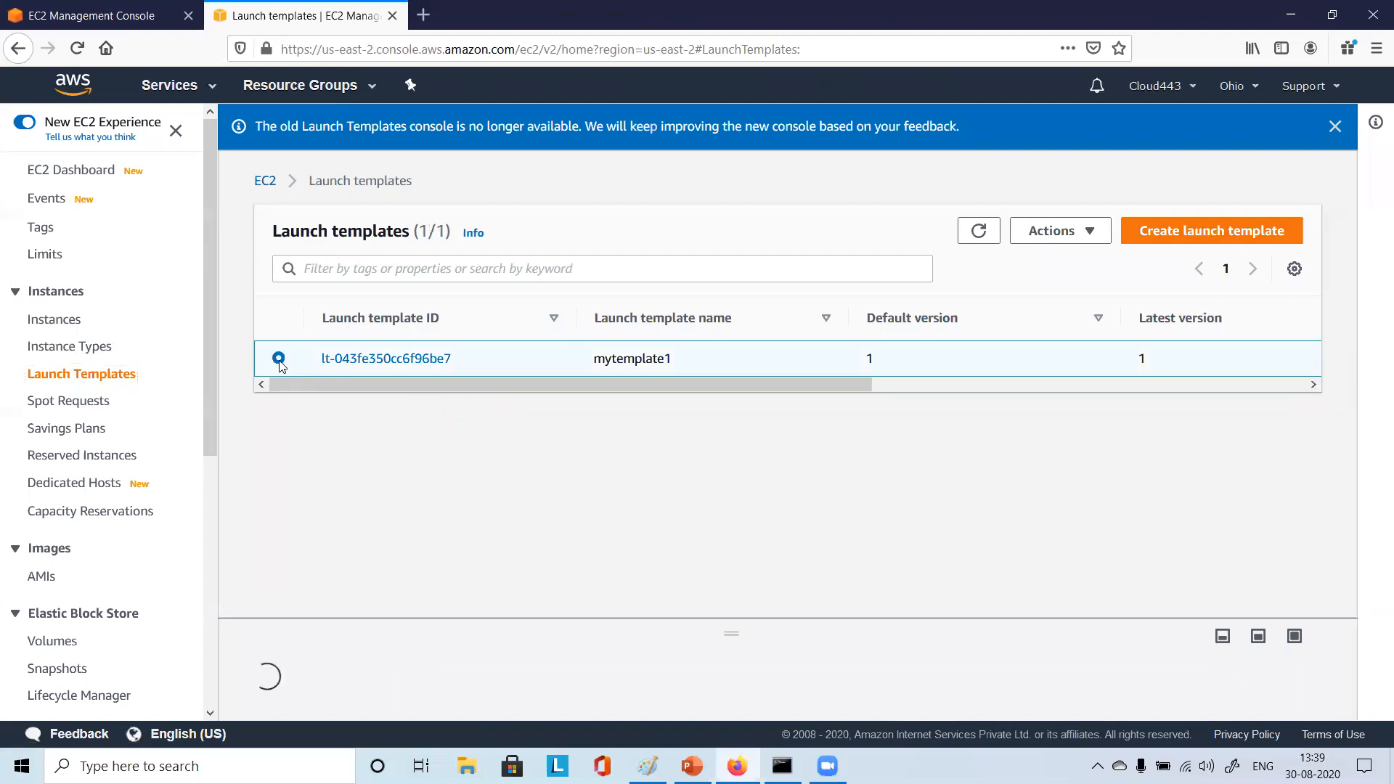
Launch one instance from the mytemplate1 launch template, keeping its default version and the template's settings
left_click(1072, 238)
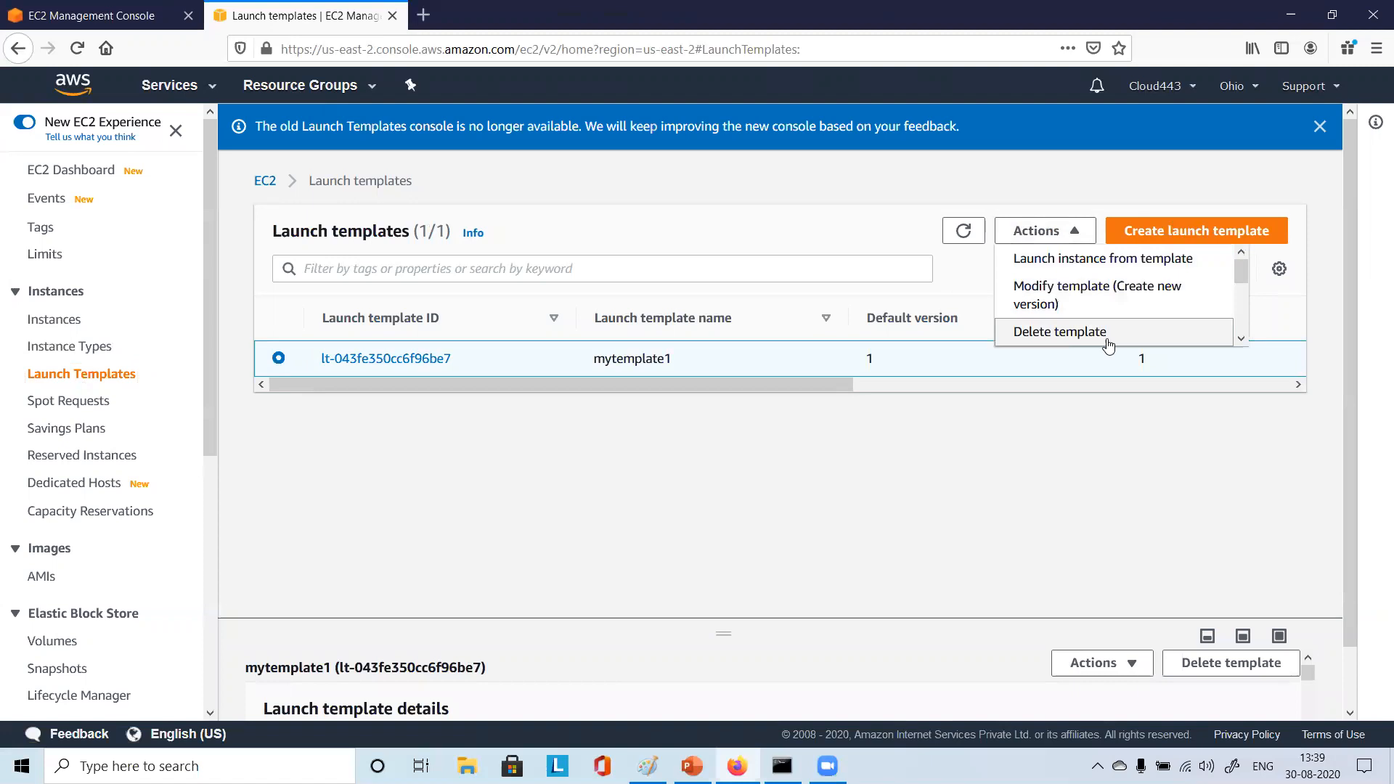
left_click(1115, 263)
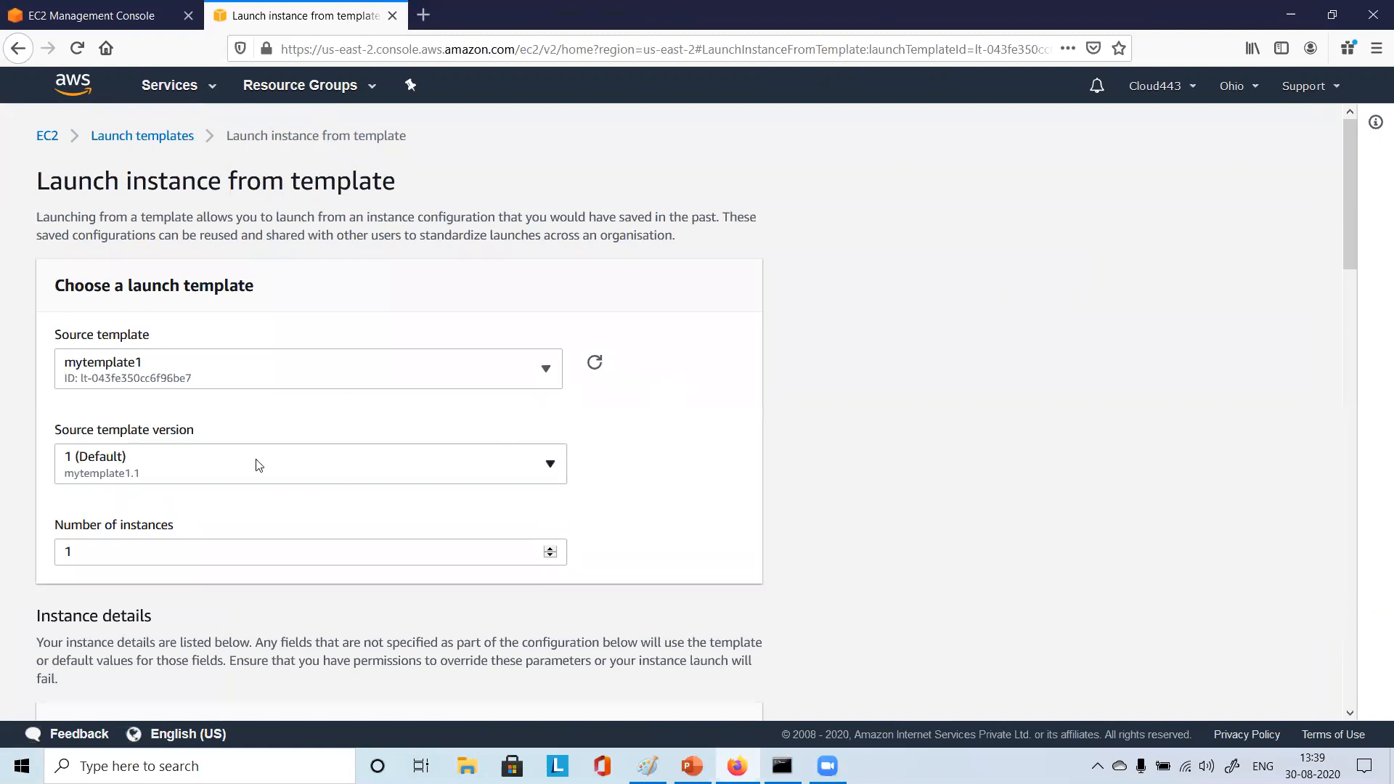
scroll(256, 461, "down", 2)
scroll(255, 460, "down", 4)
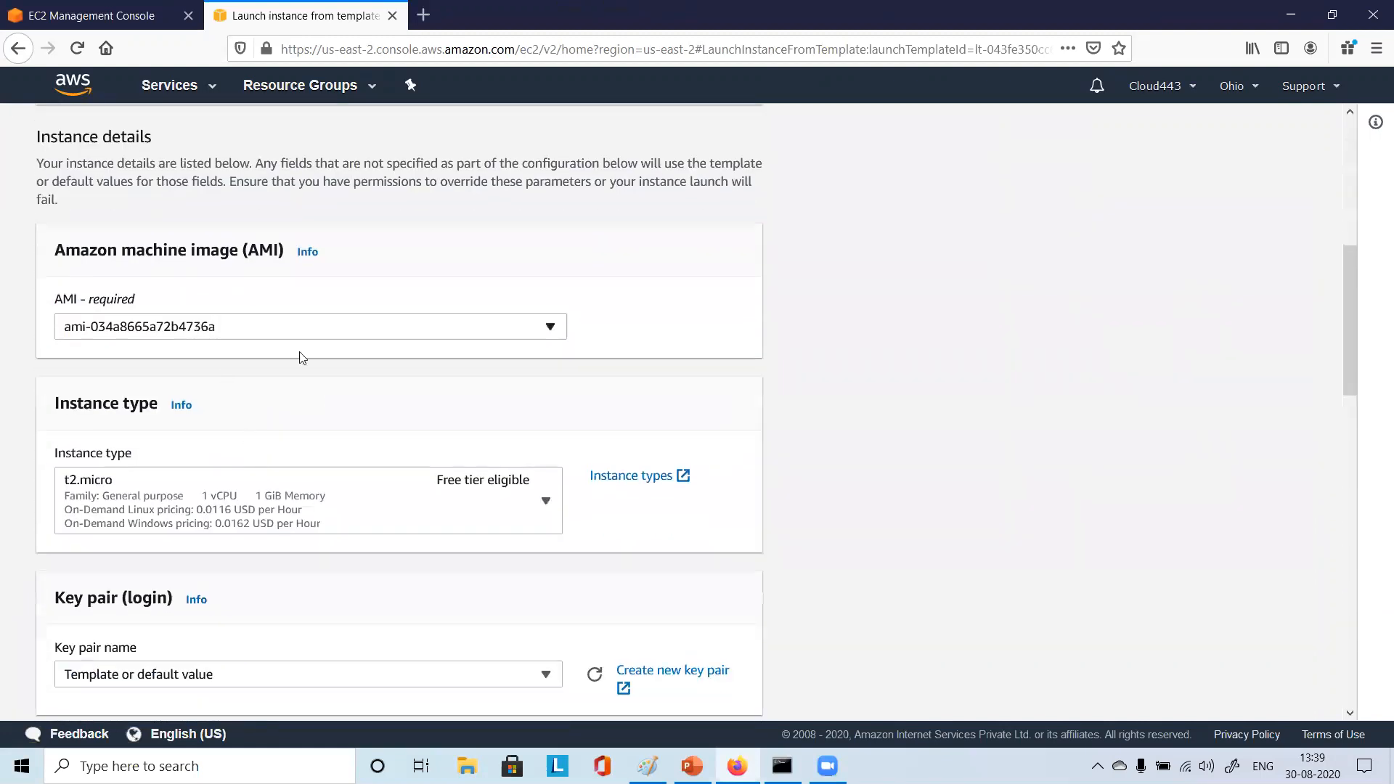
scroll(284, 292, "down", 2)
scroll(385, 533, "down", 6)
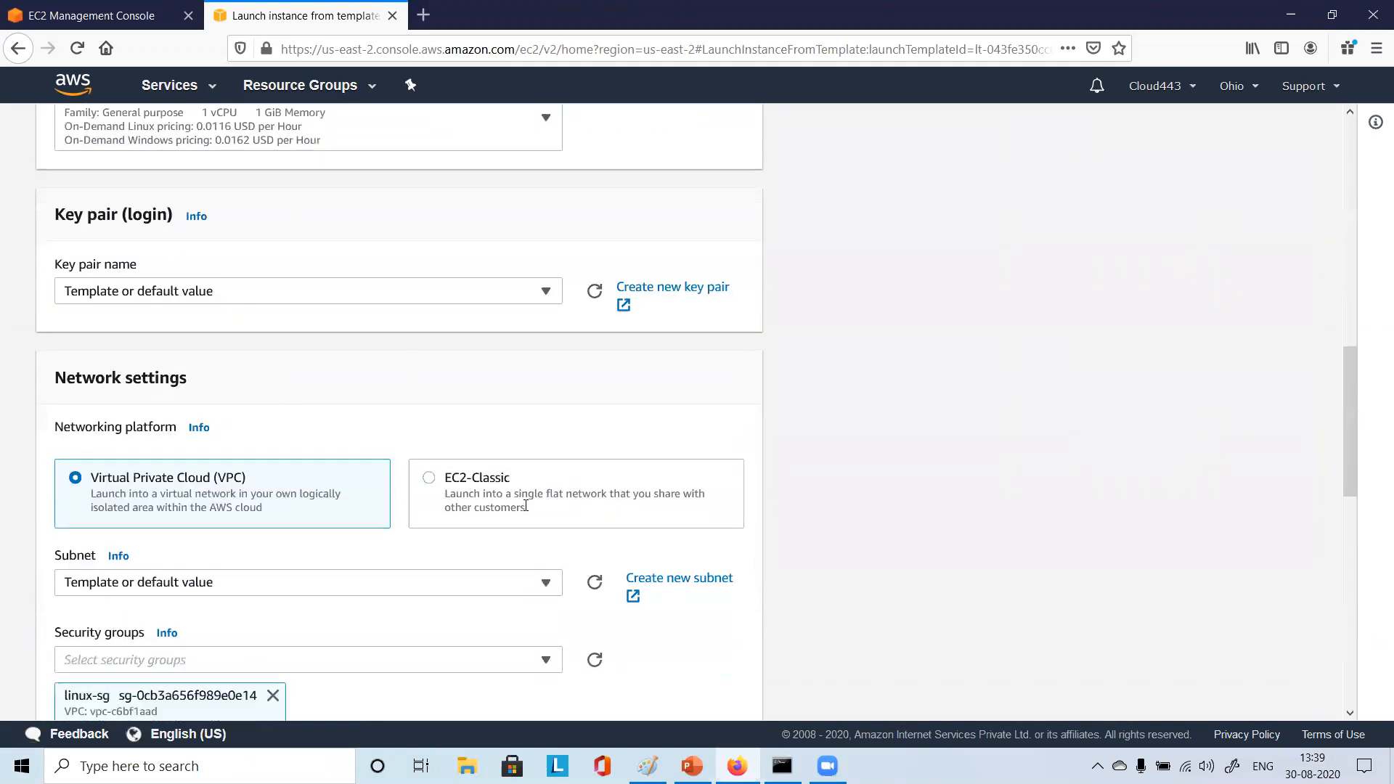
scroll(465, 488, "down", 6)
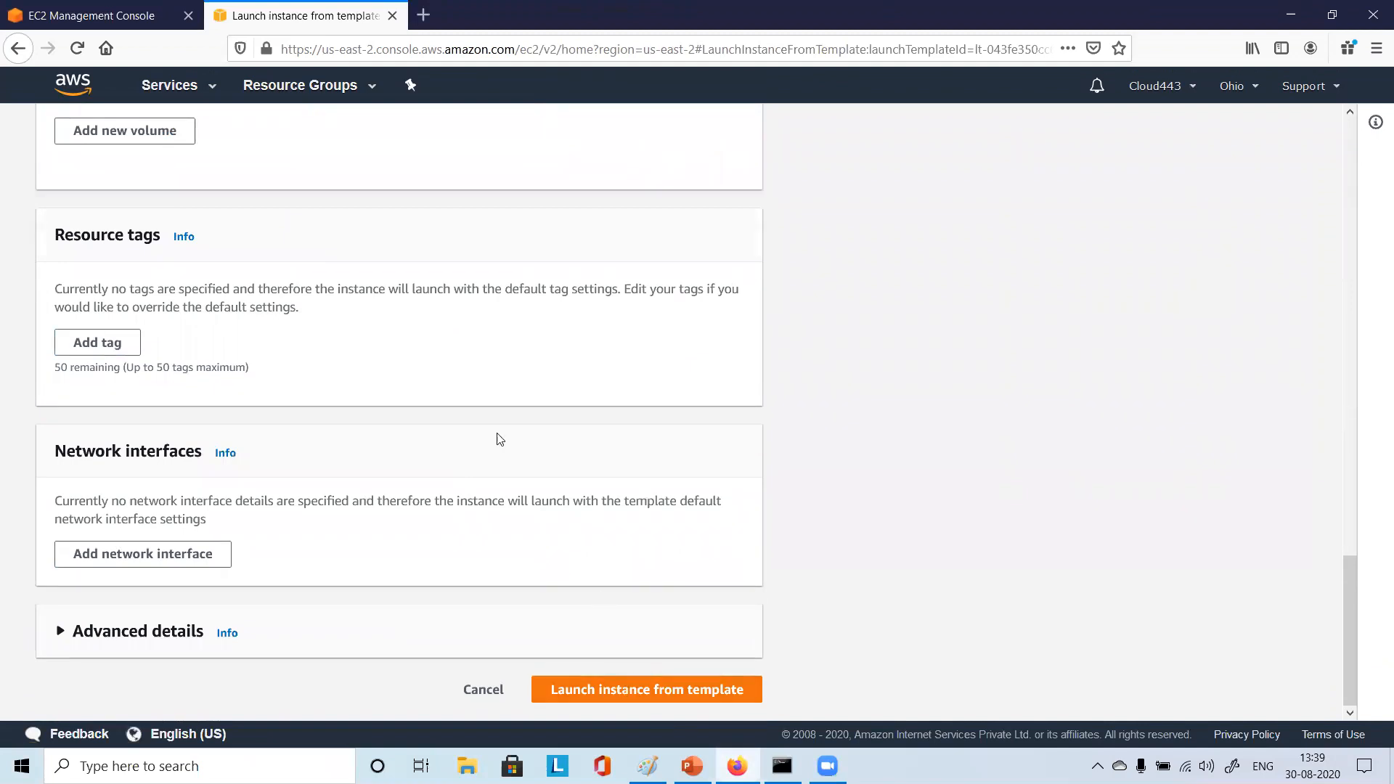
scroll(486, 423, "up", 5)
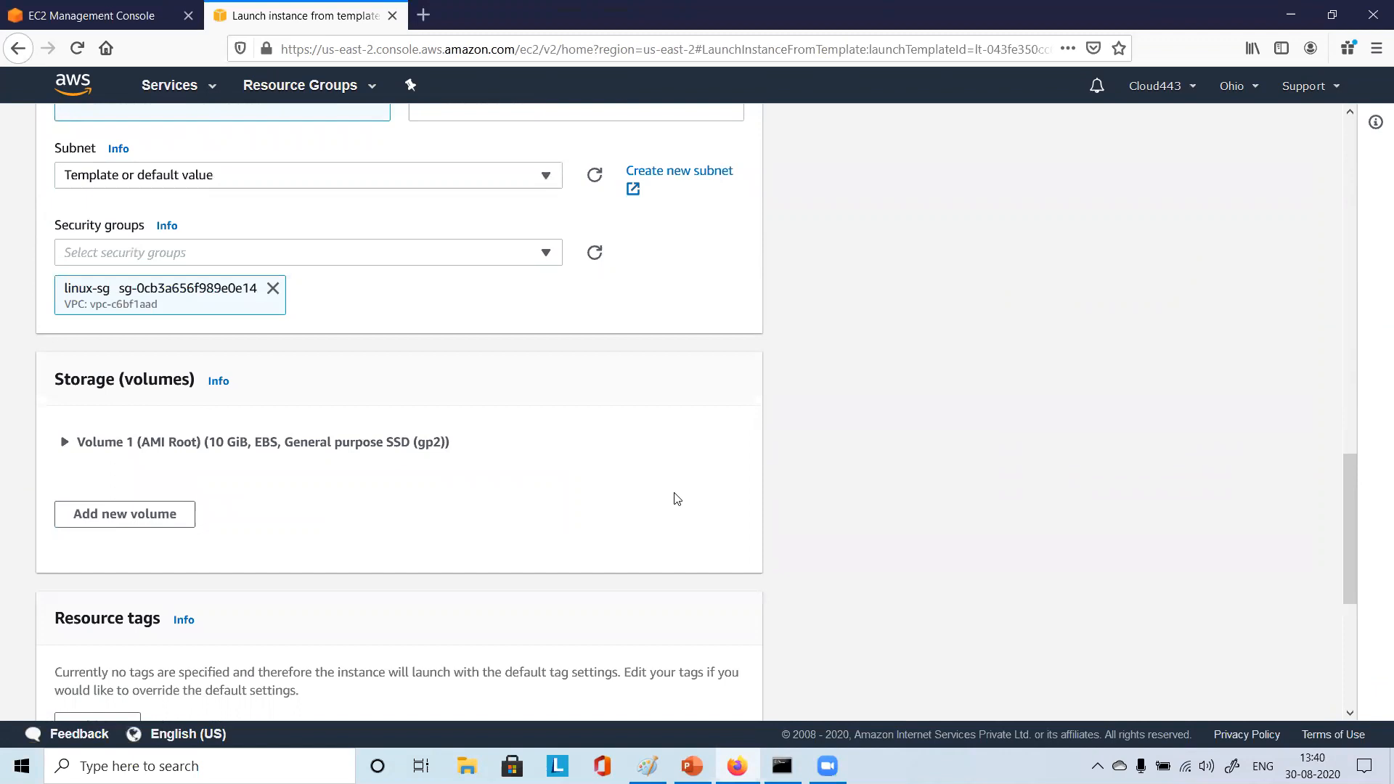
scroll(677, 499, "up", 5)
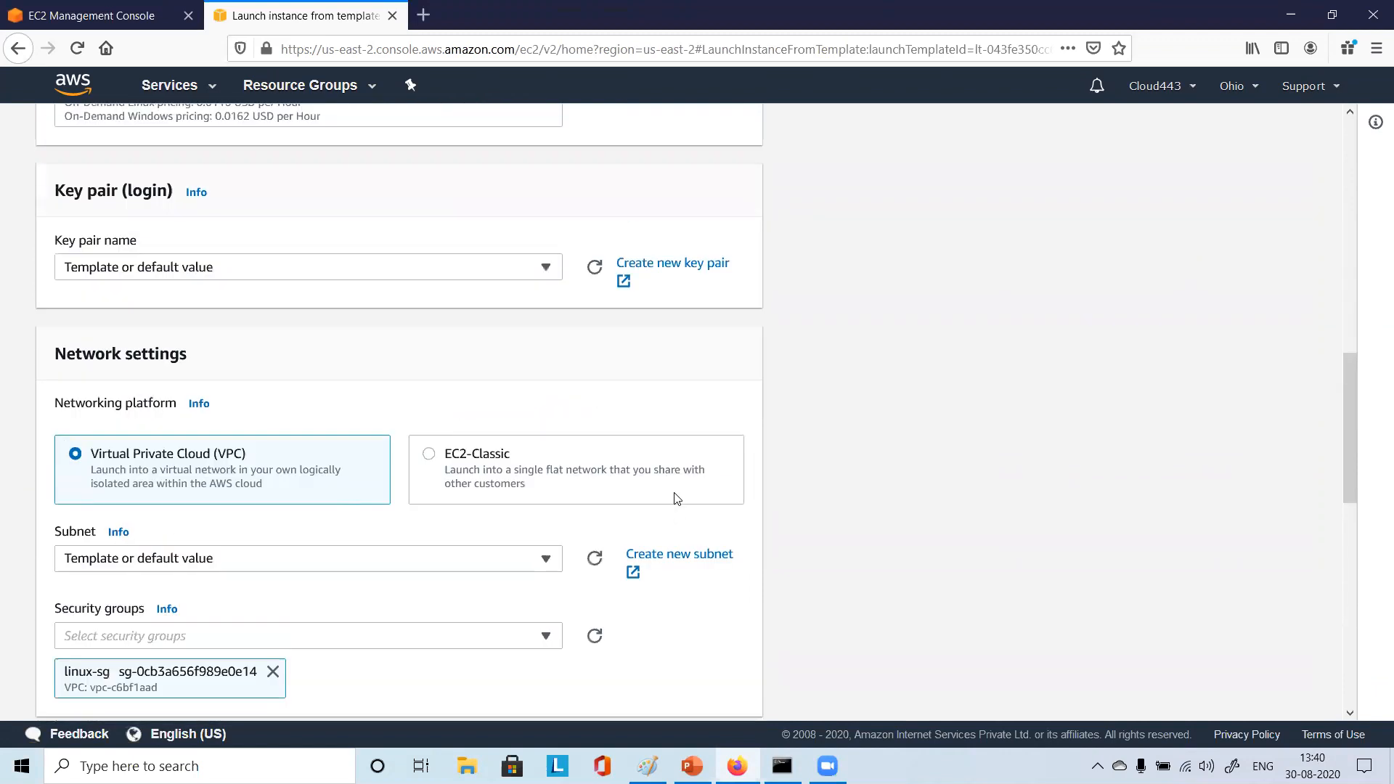
scroll(677, 499, "up", 6)
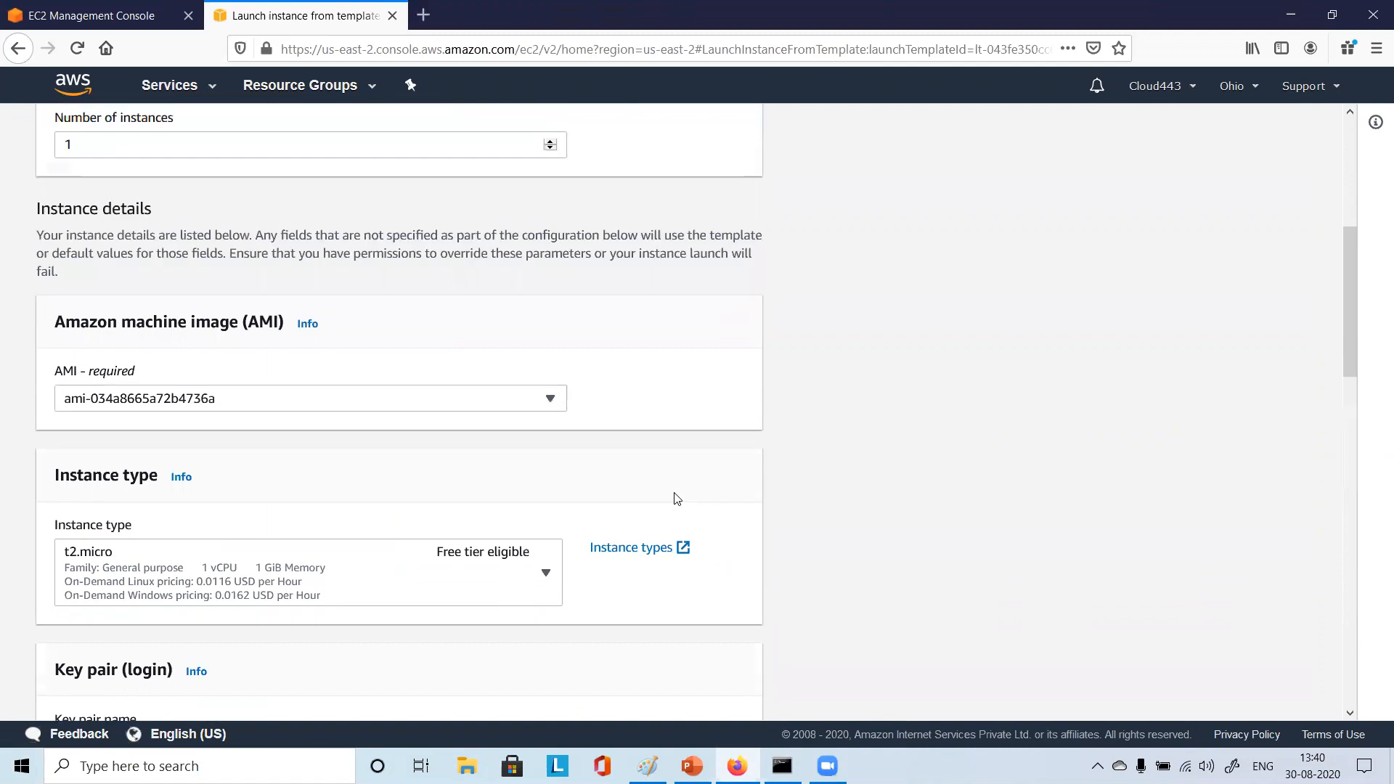
scroll(673, 500, "down", 12)
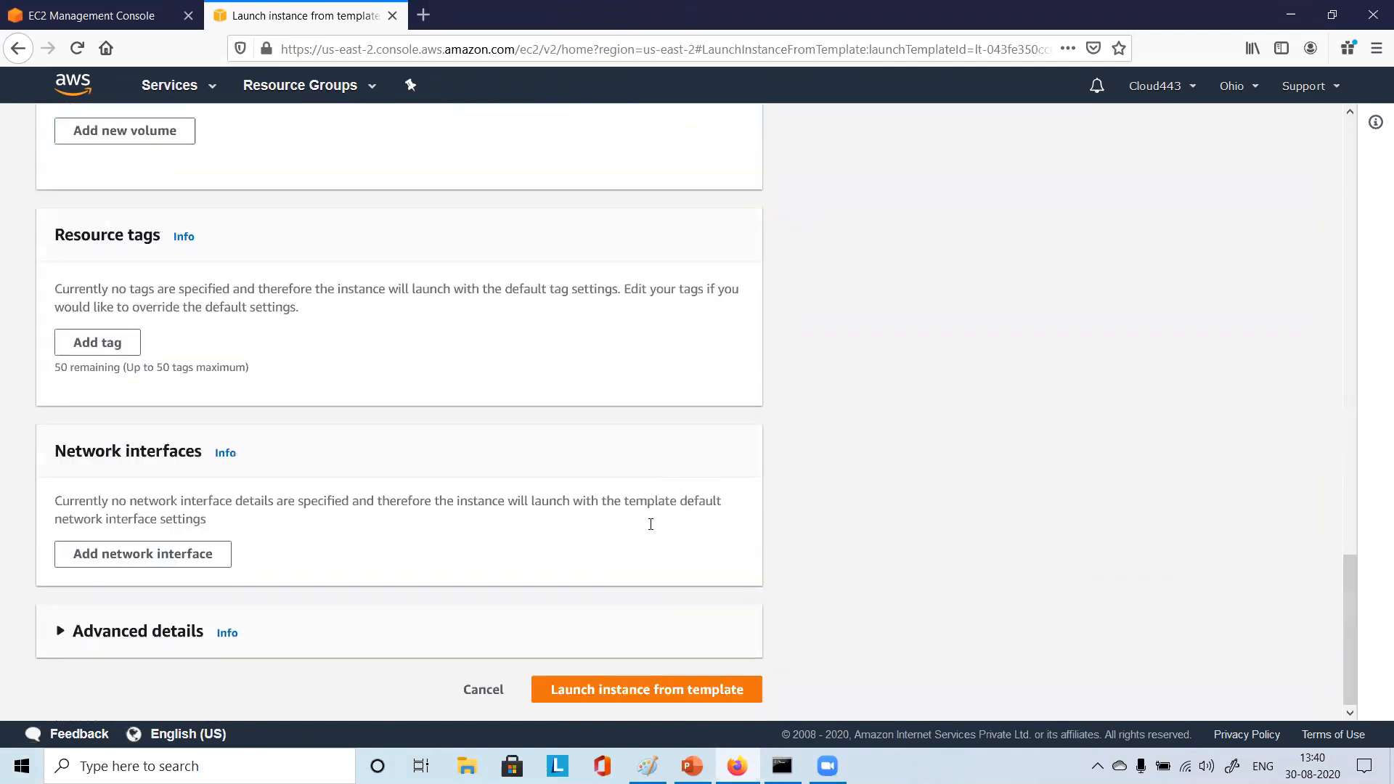
left_click(632, 694)
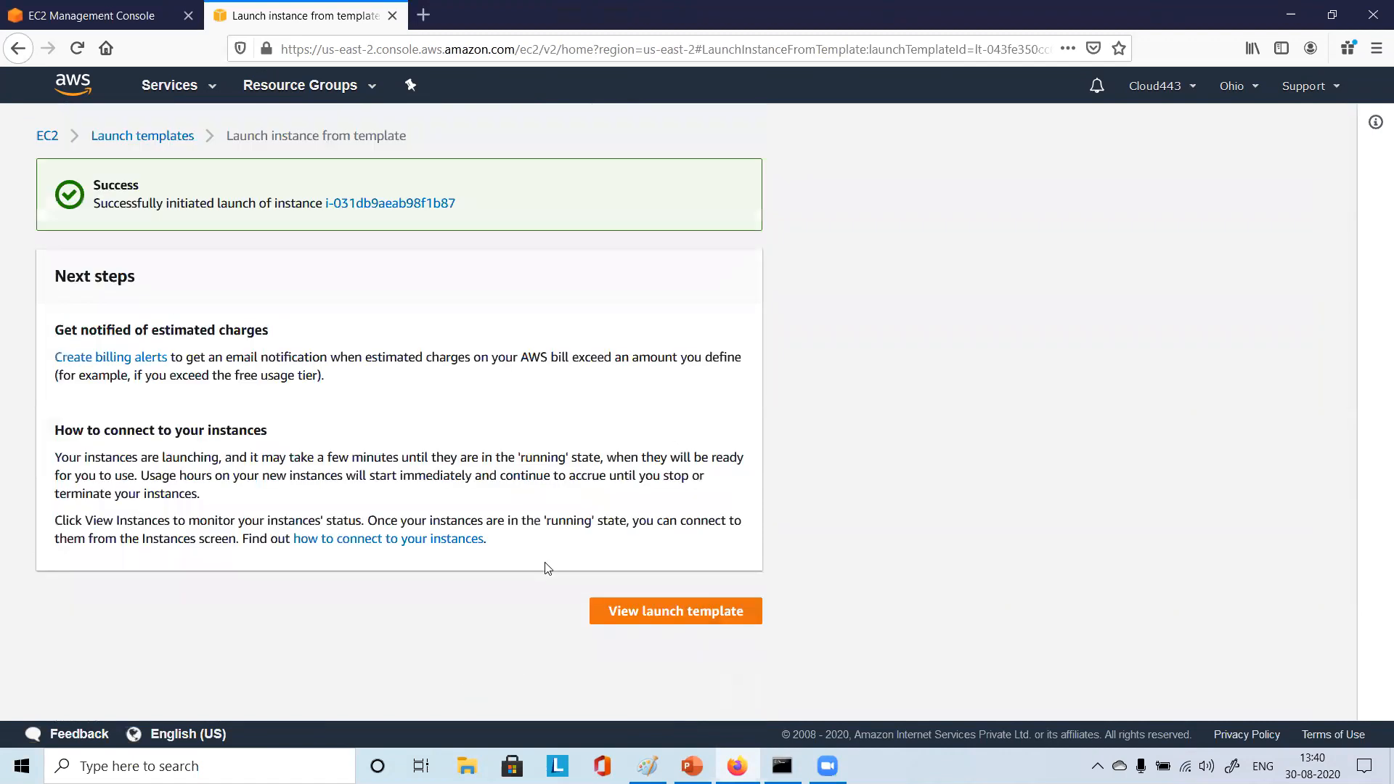
Show the EC2 instances list in the other browser tab and enlarge the list pane
left_click(100, 10)
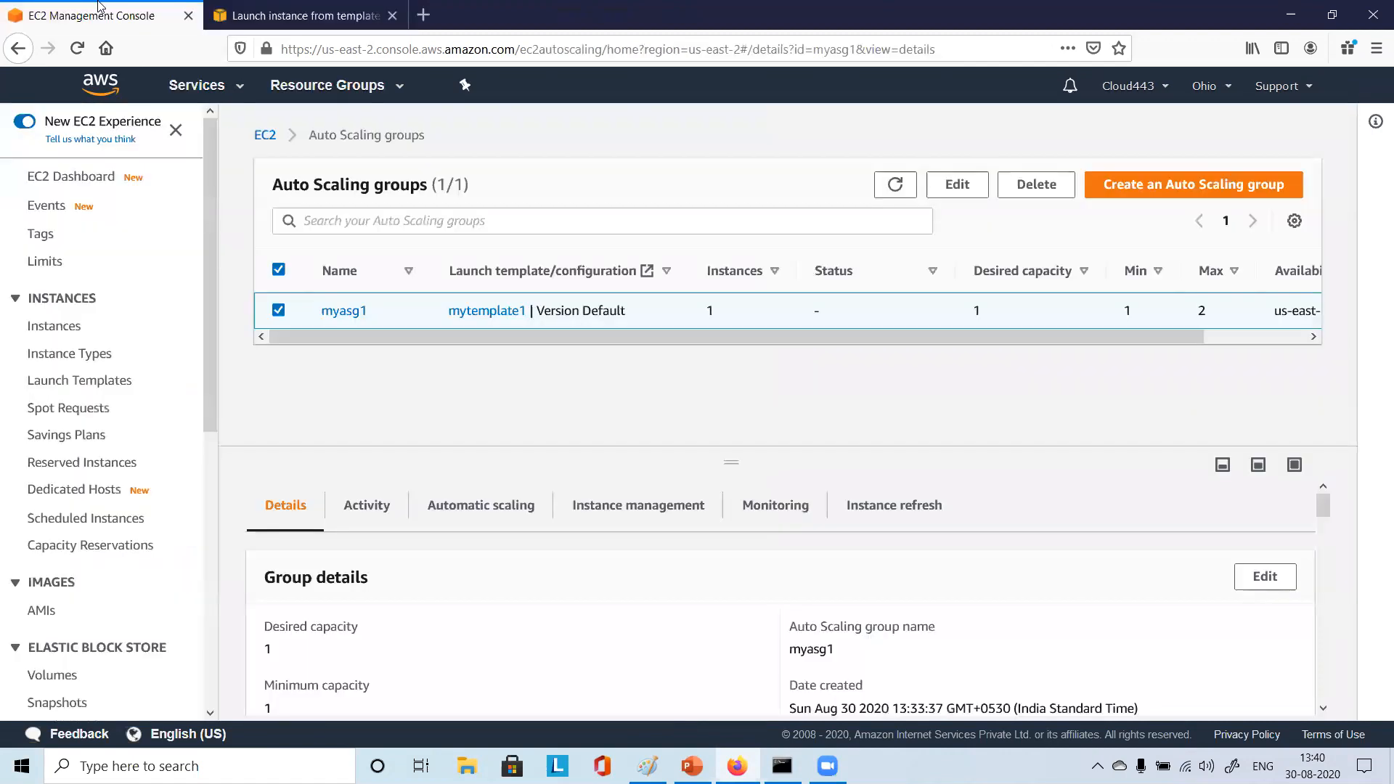
left_click(292, 8)
left_click(102, 14)
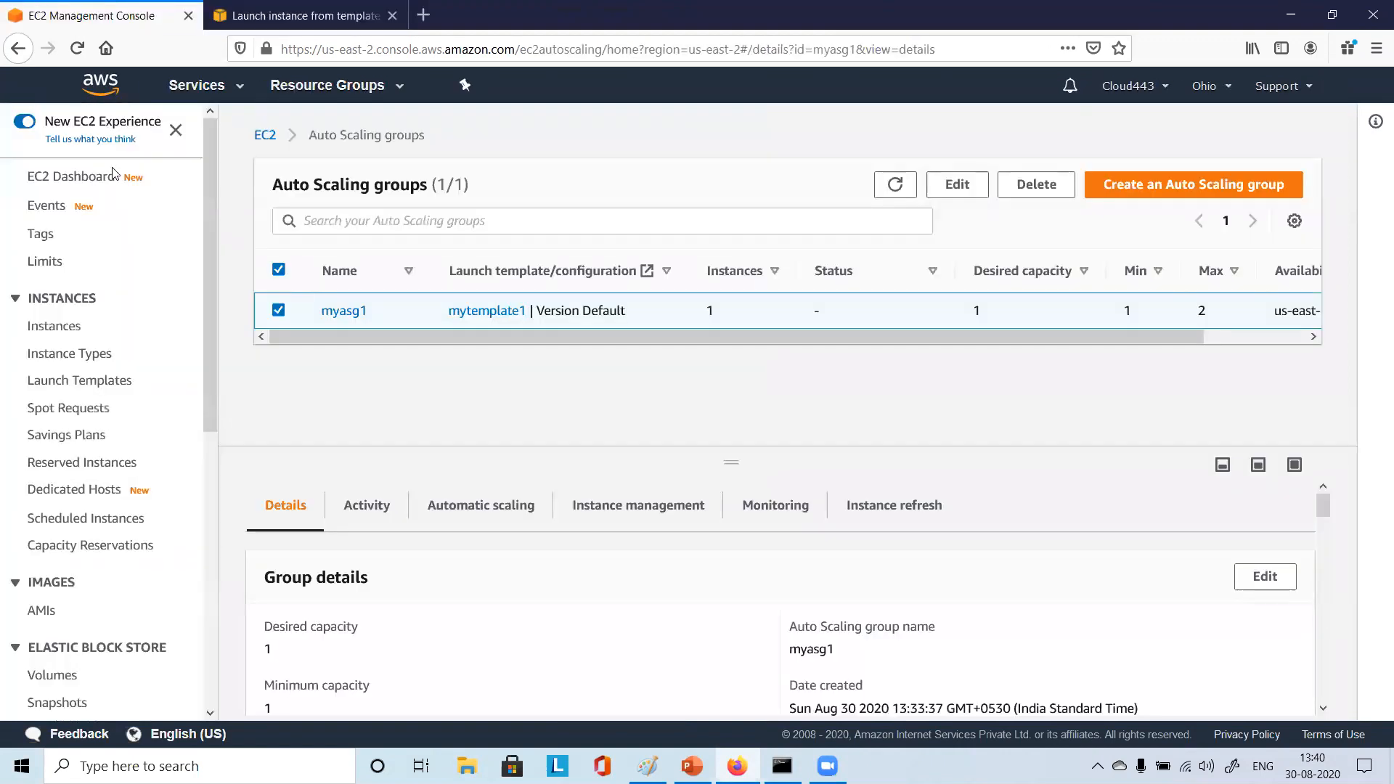
left_click(65, 181)
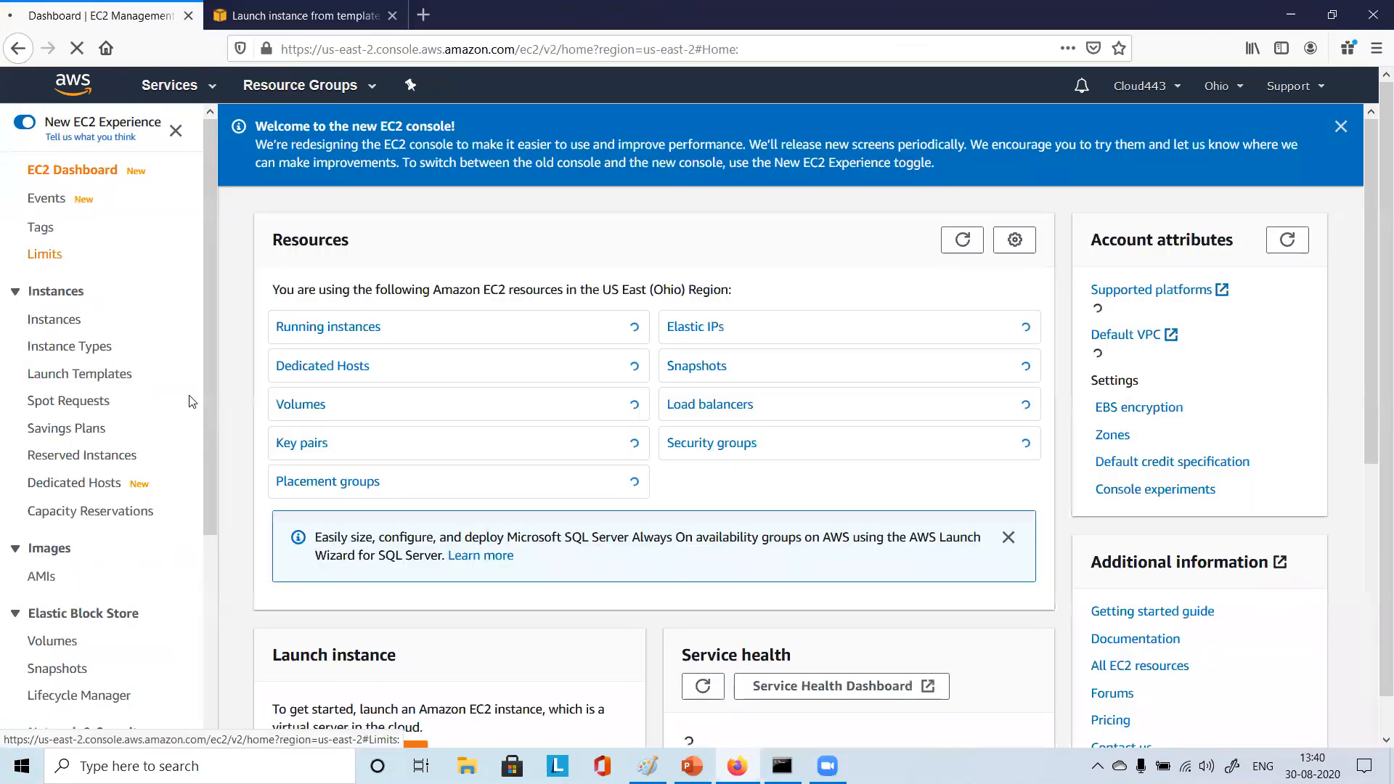
left_click(61, 319)
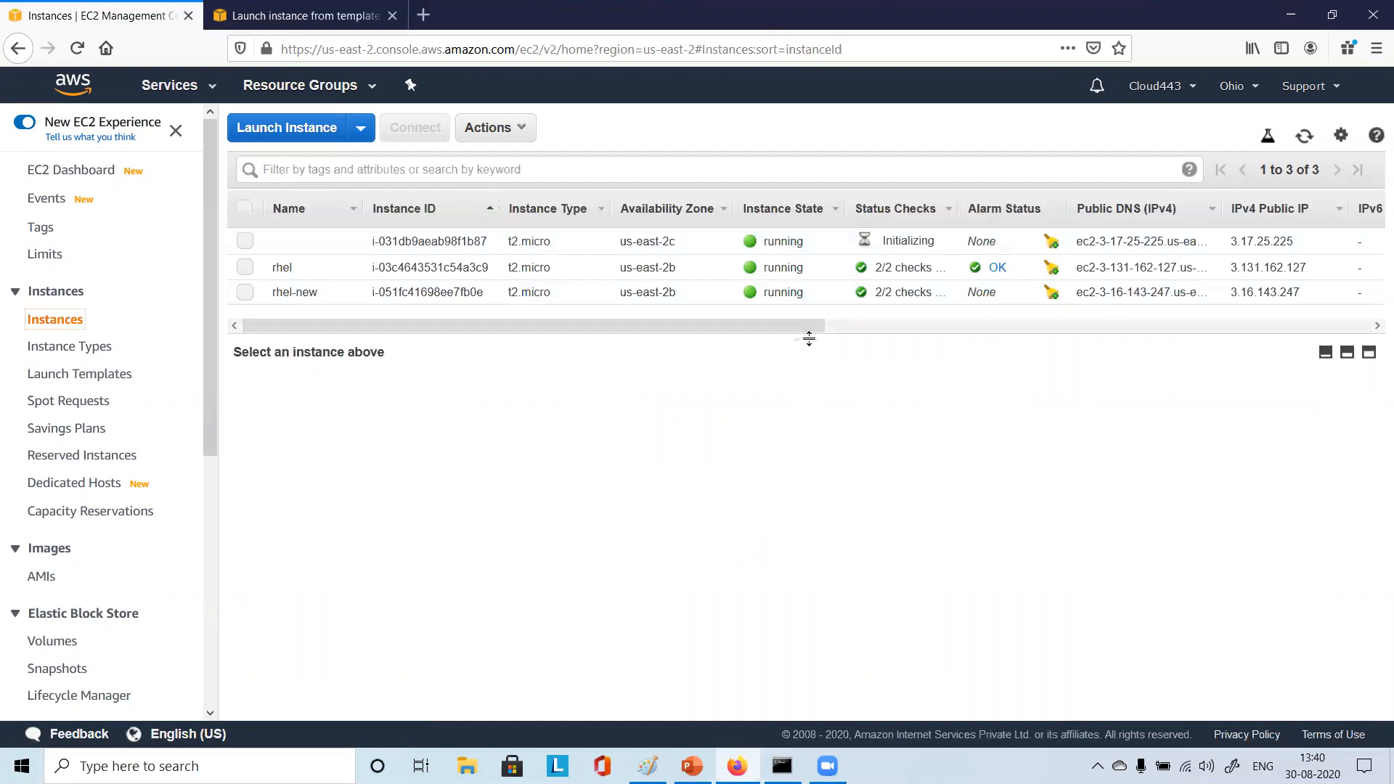
left_click_drag(808, 338, 815, 392)
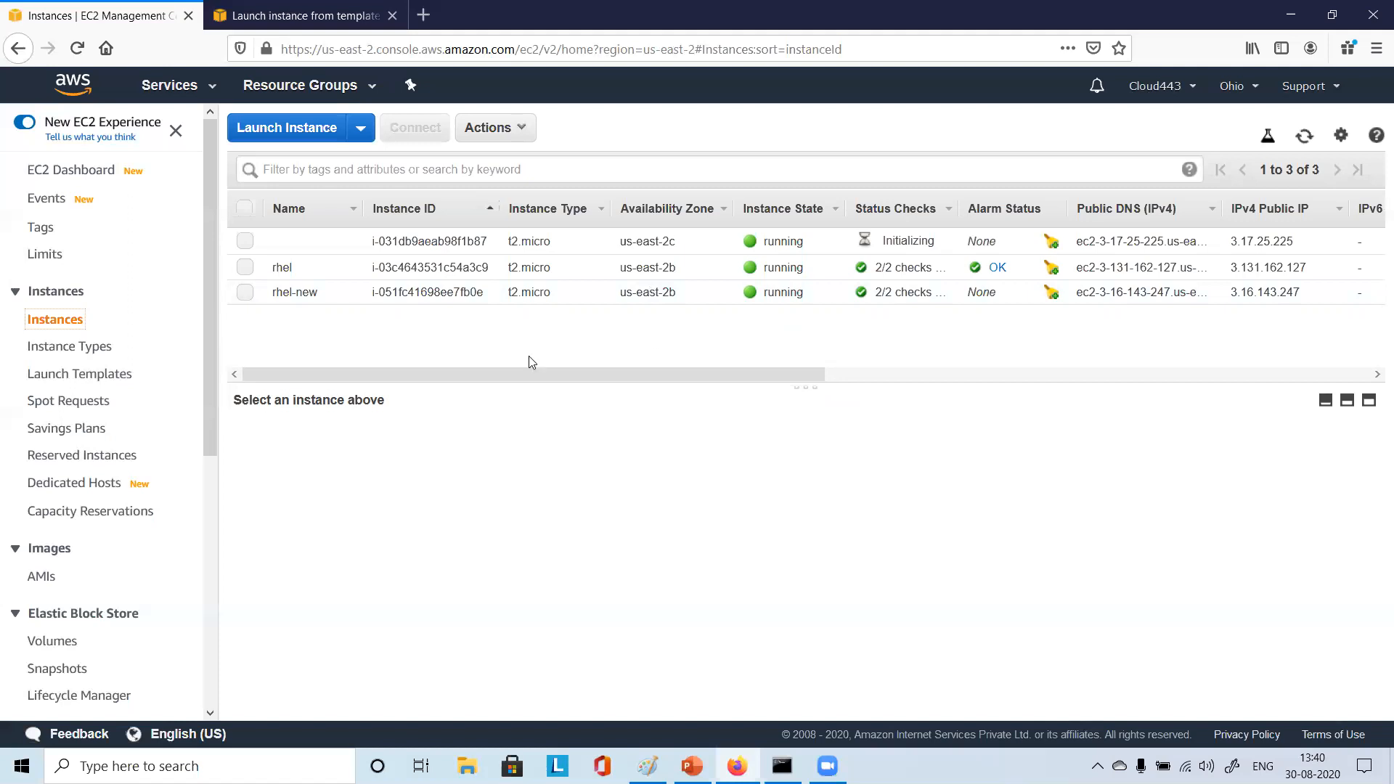
Switch to Paint and draw a box with a line below it that splits into three downward branches
left_click(647, 766)
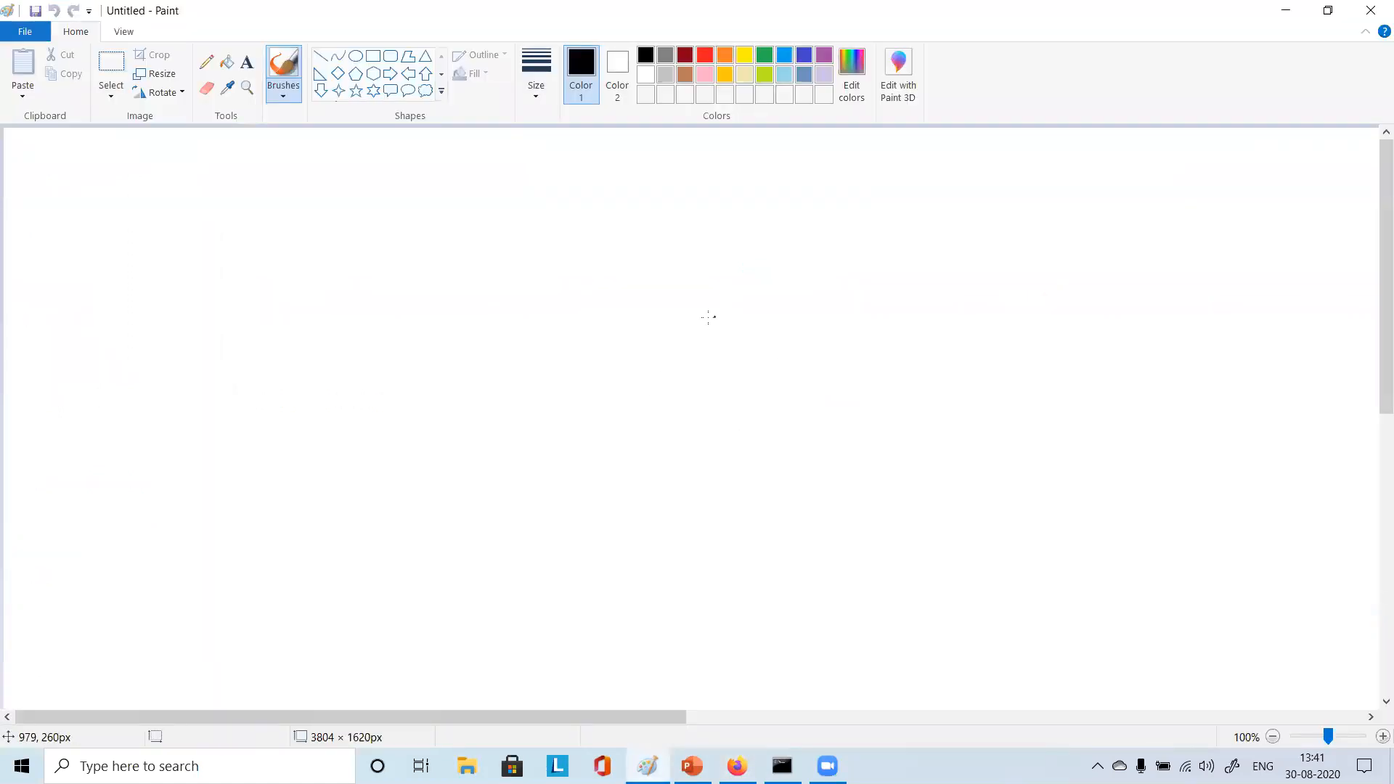
mouse_move(492, 301)
left_mouse_down()
mouse_move(524, 291)
mouse_move(502, 336)
mouse_move(530, 388)
mouse_move(336, 419)
mouse_move(341, 494)
left_mouse_up()
mouse_move(526, 375)
left_mouse_down()
mouse_move(542, 470)
mouse_move(748, 434)
mouse_move(751, 466)
left_mouse_up()
Draw three boxes under each branch, number the leftmost group's boxes 1, 2 and 3, and cross out box 3
left_click_drag(299, 528, 304, 570)
mouse_move(300, 526)
left_mouse_down()
mouse_move(351, 560)
mouse_move(305, 570)
mouse_move(345, 587)
left_mouse_up()
mouse_move(334, 541)
left_mouse_down()
mouse_move(389, 524)
mouse_move(341, 589)
mouse_move(396, 601)
left_mouse_up()
mouse_move(383, 562)
left_mouse_down()
mouse_move(439, 543)
mouse_move(398, 599)
left_mouse_up()
mouse_move(298, 511)
left_mouse_down()
mouse_move(302, 525)
mouse_move(368, 517)
mouse_move(444, 563)
mouse_move(438, 577)
left_mouse_up()
mouse_move(525, 477)
left_mouse_down()
mouse_move(532, 520)
mouse_move(550, 521)
mouse_move(532, 521)
left_mouse_up()
mouse_move(547, 491)
left_mouse_down()
mouse_move(562, 539)
mouse_move(631, 526)
mouse_move(597, 553)
left_mouse_up()
mouse_move(753, 476)
left_mouse_down()
mouse_move(784, 476)
mouse_move(758, 506)
mouse_move(841, 512)
mouse_move(805, 535)
mouse_move(791, 509)
mouse_move(778, 550)
left_mouse_up()
left_click_drag(345, 494, 344, 511)
mouse_move(460, 539)
left_mouse_down()
mouse_move(440, 597)
mouse_move(490, 610)
left_mouse_up()
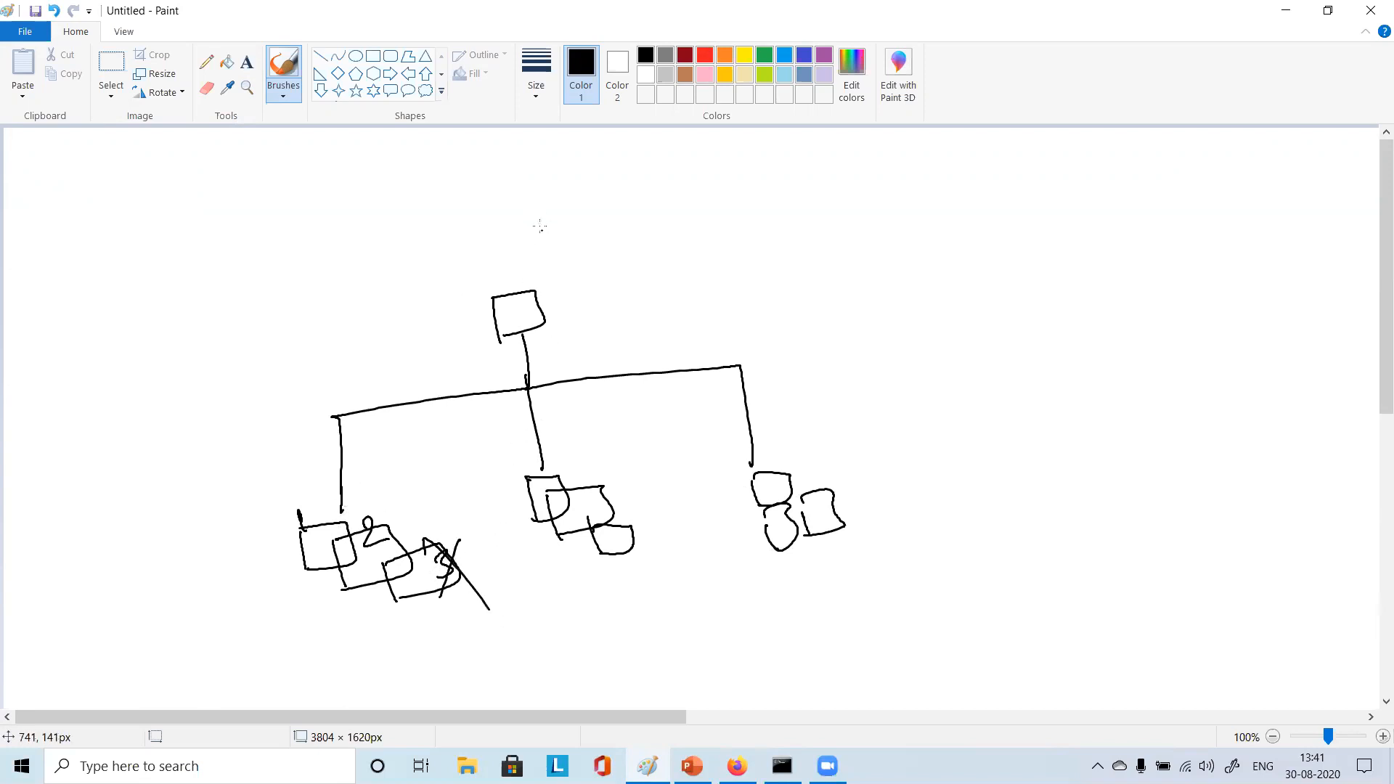
Draw a partial cloud with a line down to the central box, and mark the path to the leftmost group with arrowheads
mouse_move(513, 173)
left_mouse_down()
mouse_move(520, 290)
mouse_move(562, 317)
mouse_move(551, 328)
mouse_move(561, 283)
mouse_move(564, 324)
mouse_move(527, 383)
mouse_move(395, 404)
mouse_move(352, 503)
left_mouse_up()
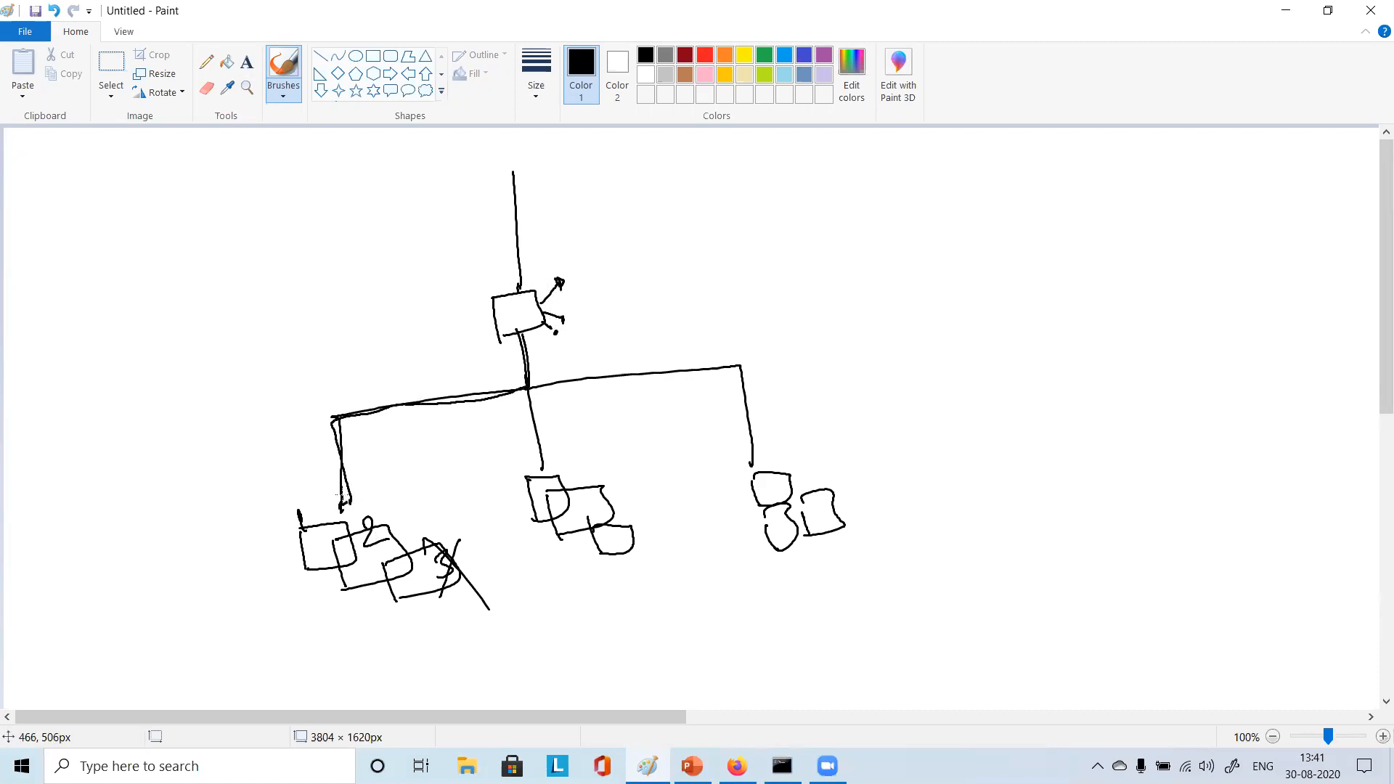
left_click_drag(459, 535, 441, 600)
mouse_move(446, 152)
left_mouse_down()
mouse_move(554, 151)
mouse_move(575, 129)
left_mouse_up()
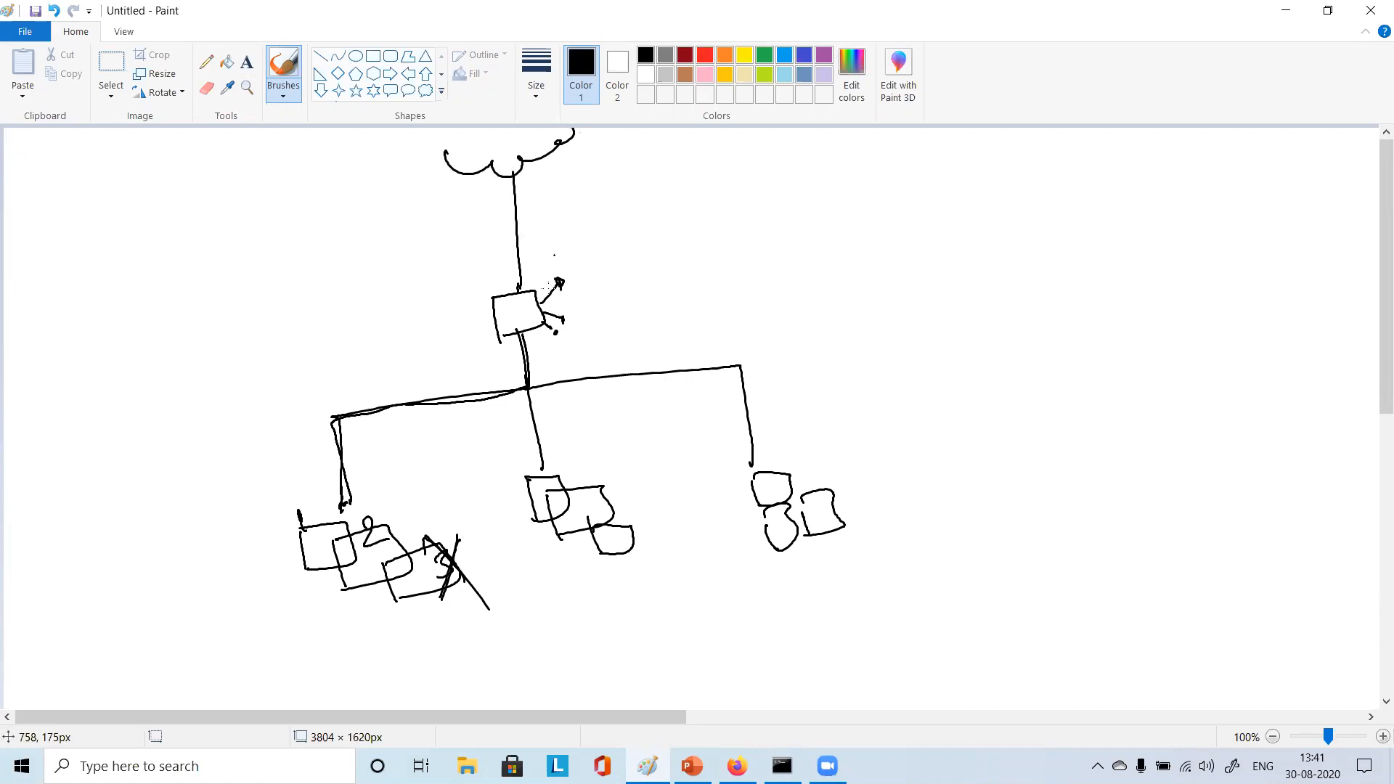
mouse_move(494, 295)
left_mouse_down()
mouse_move(543, 304)
mouse_move(490, 334)
mouse_move(515, 340)
left_mouse_up()
mouse_move(501, 277)
left_mouse_down()
mouse_move(512, 287)
mouse_move(527, 273)
left_mouse_up()
mouse_move(515, 363)
left_mouse_down()
mouse_move(526, 382)
mouse_move(537, 367)
left_mouse_up()
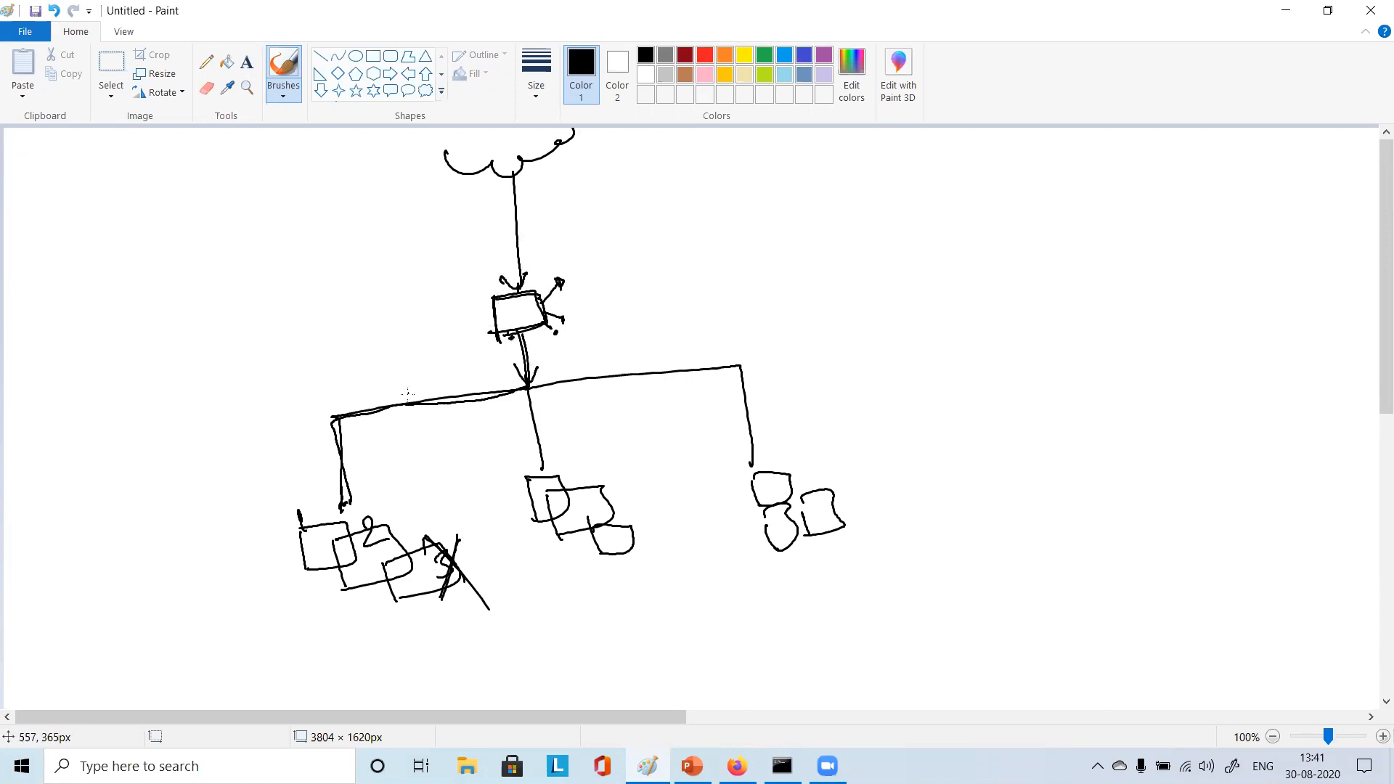
mouse_move(332, 485)
left_mouse_down()
mouse_move(341, 508)
mouse_move(364, 487)
left_mouse_up()
Draw a replacement box below the crossed-out box 3 and an arrow pointing down to it
left_click_drag(405, 611, 414, 657)
mouse_move(403, 612)
left_mouse_down()
mouse_move(475, 626)
mouse_move(392, 664)
left_mouse_up()
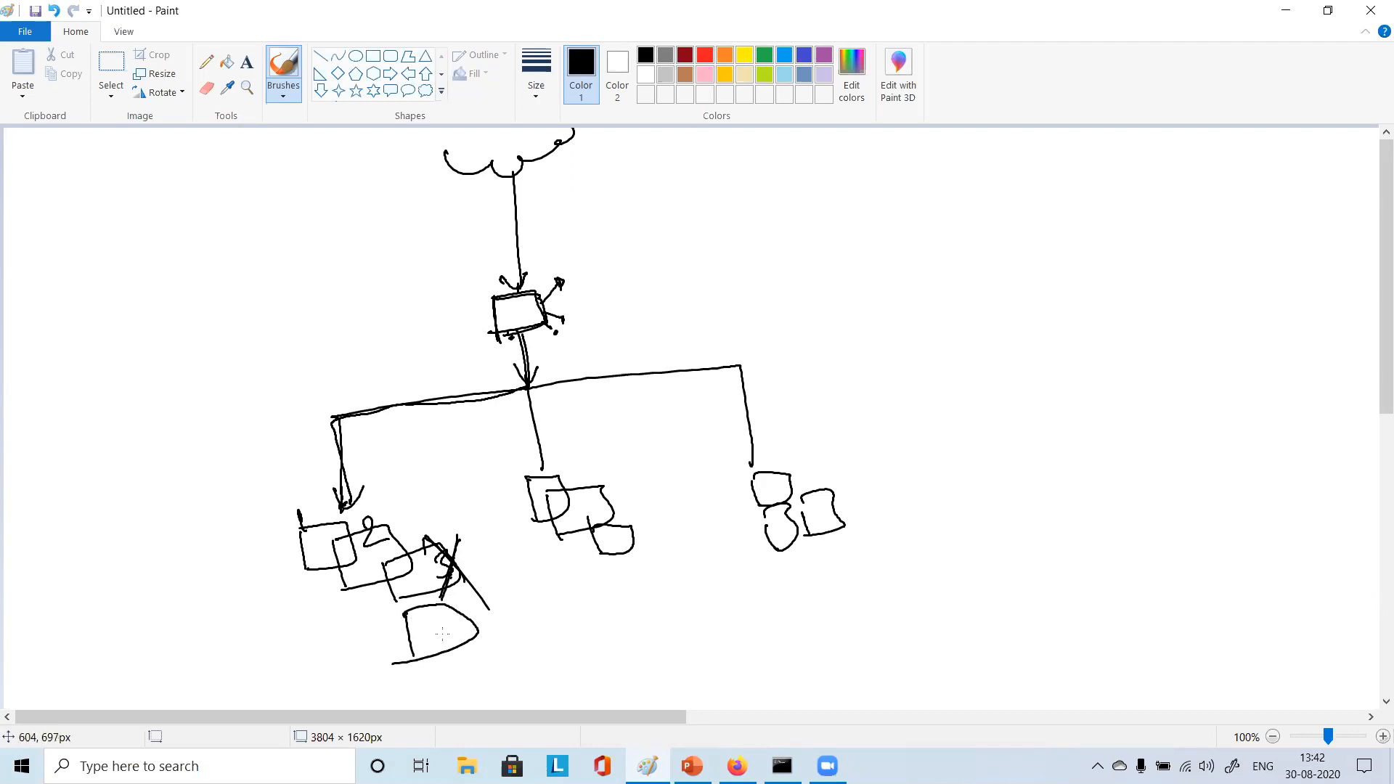
left_click_drag(423, 565, 429, 630)
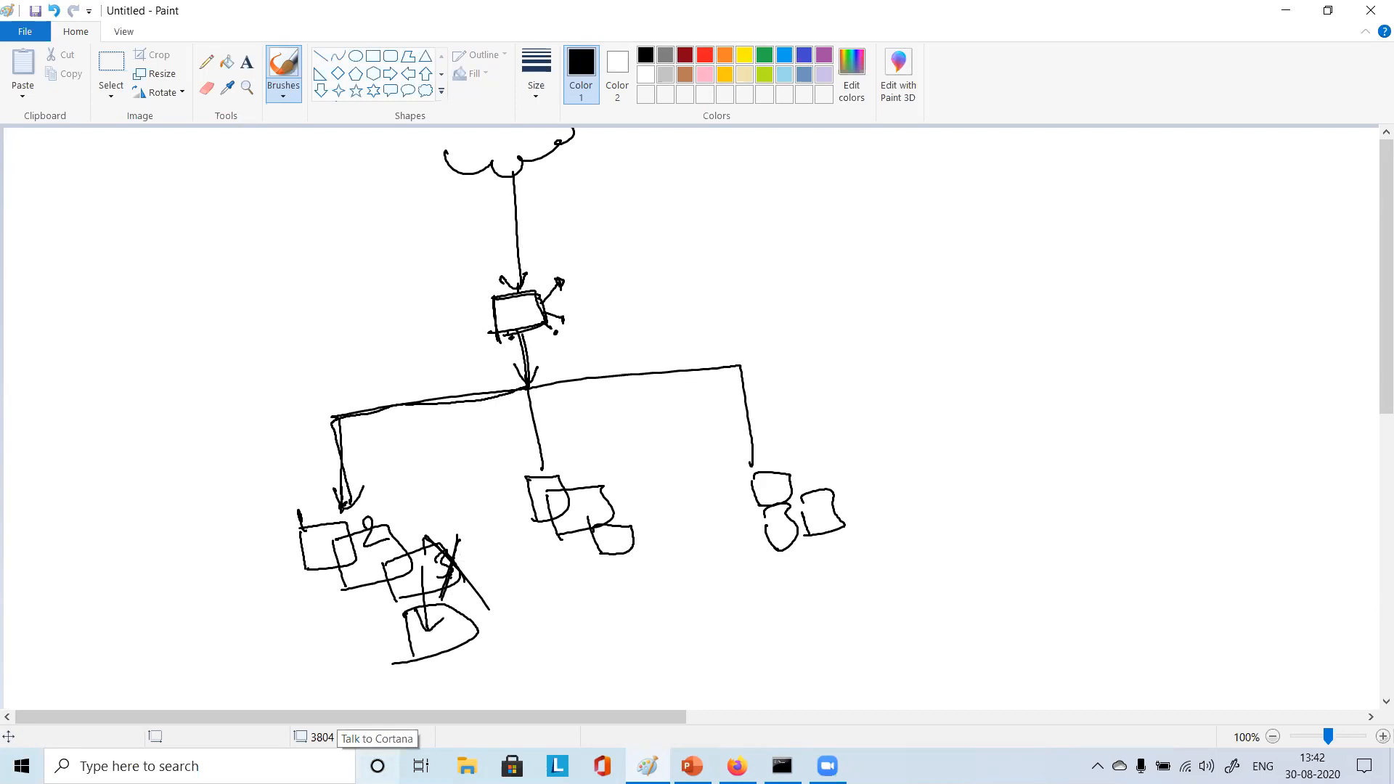
Switch back to Firefox and refresh the EC2 instances list to check the instances' current status
left_click(737, 766)
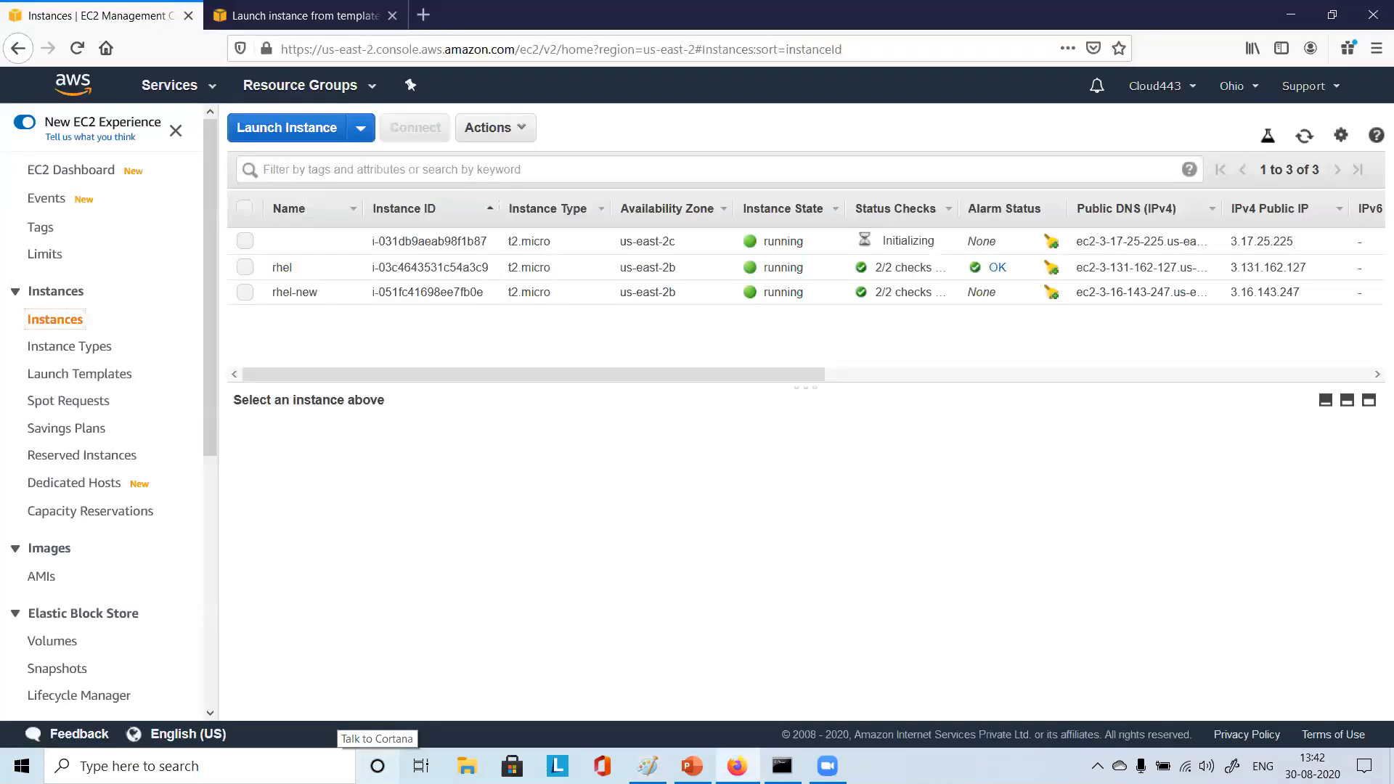
left_click(1304, 137)
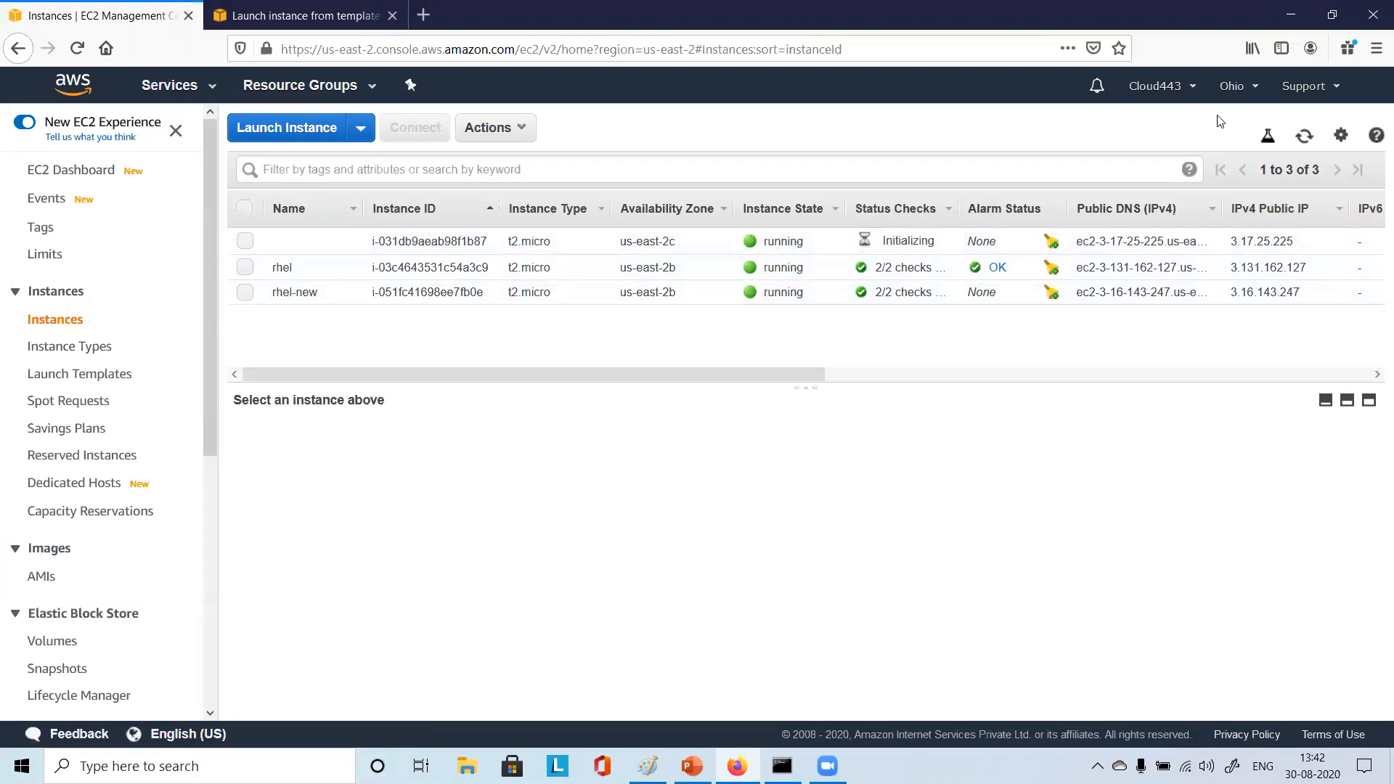
left_click(1304, 136)
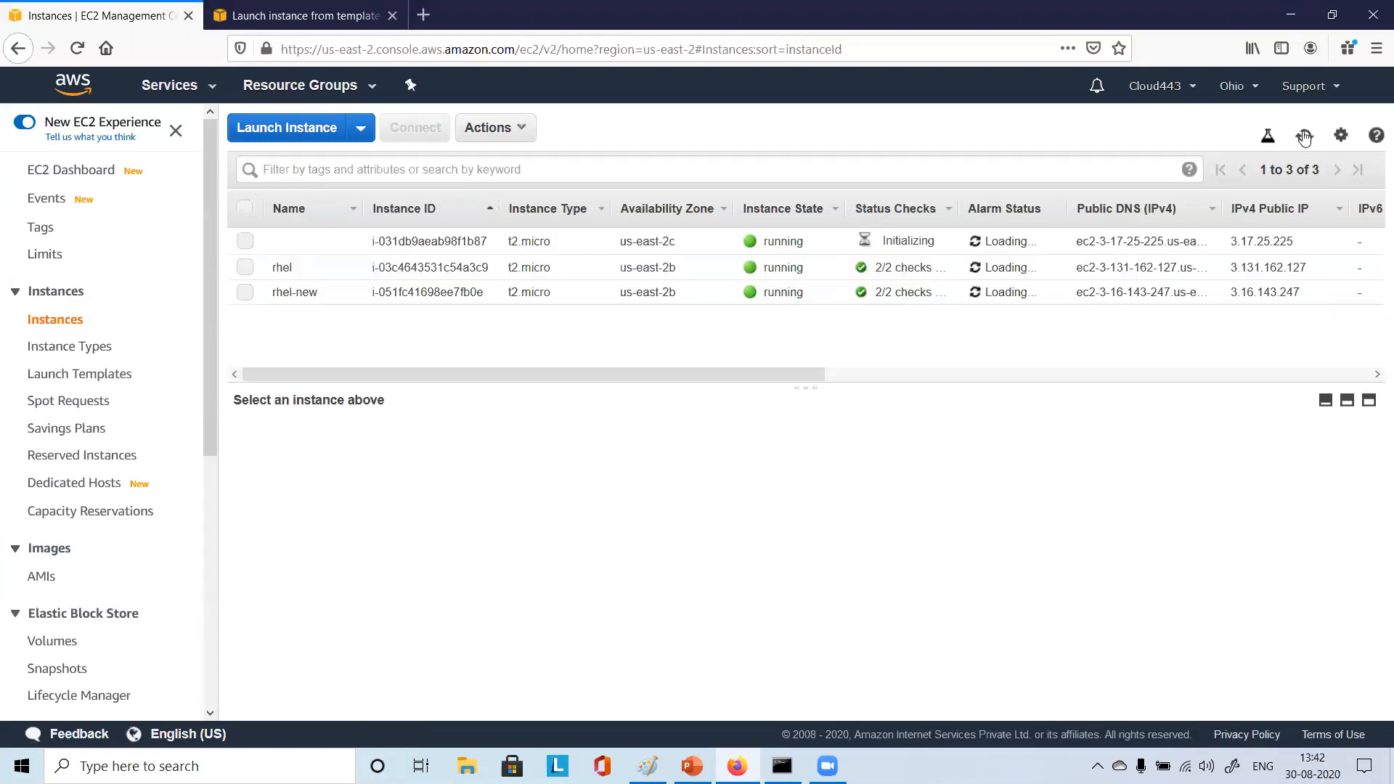
left_click(1305, 136)
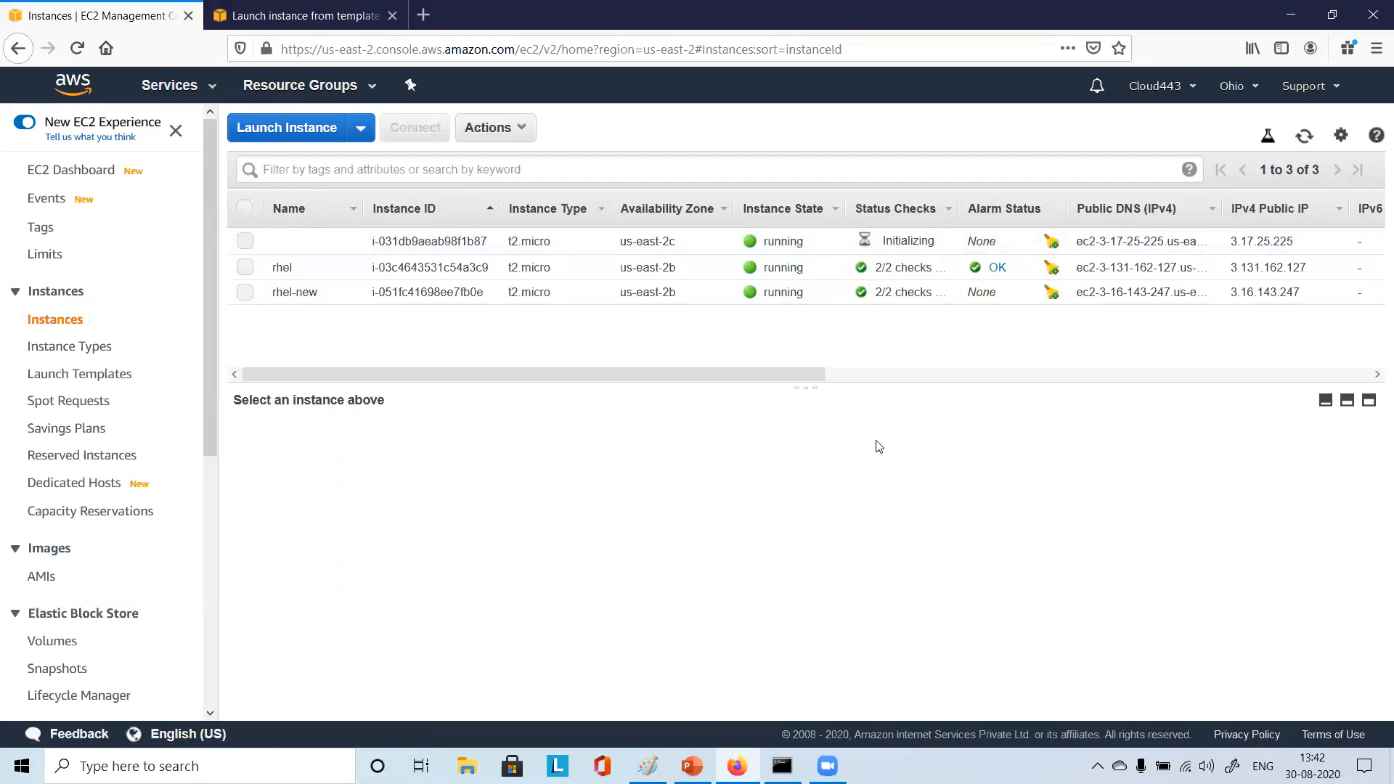
Open the Auto Scaling groups page and select the myasg1 group to show its details
left_click(293, 7)
left_click(129, 7)
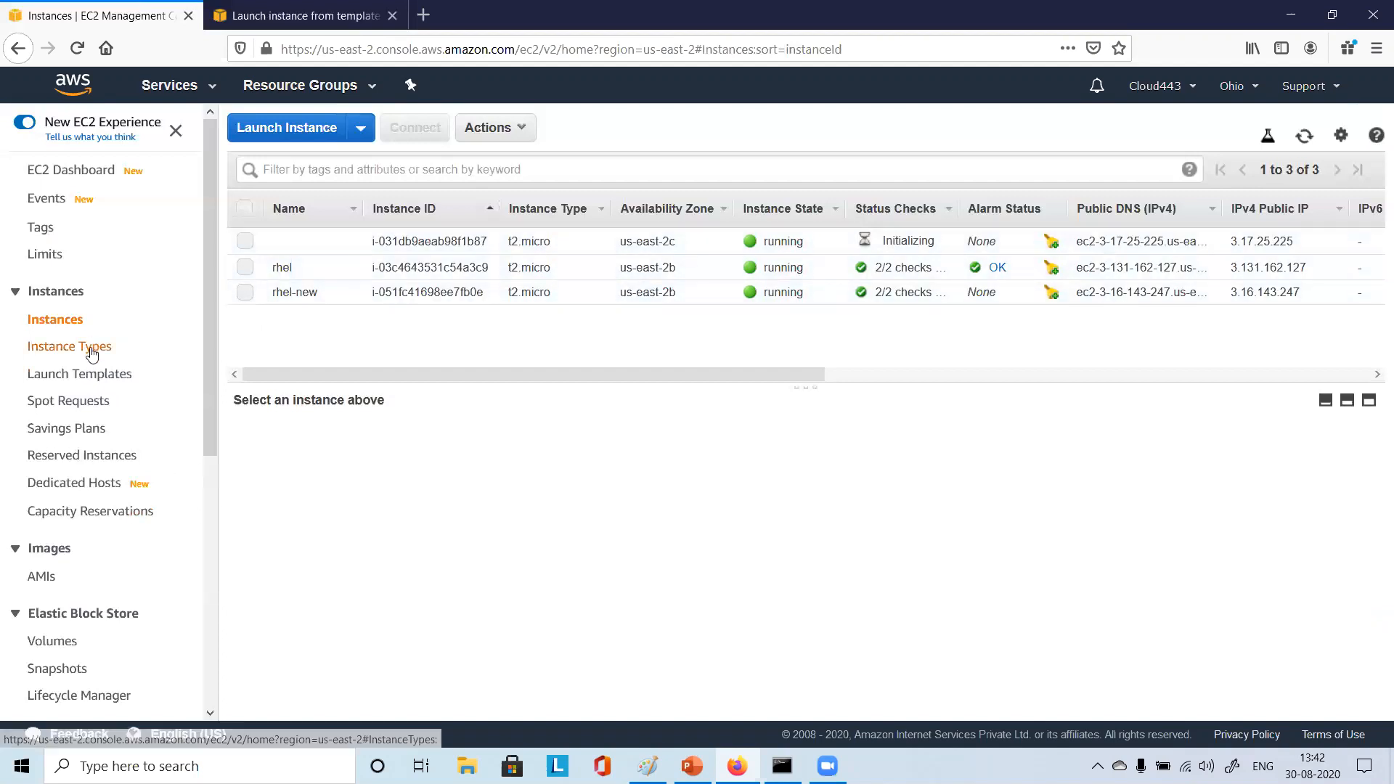
scroll(63, 630, "down", 6)
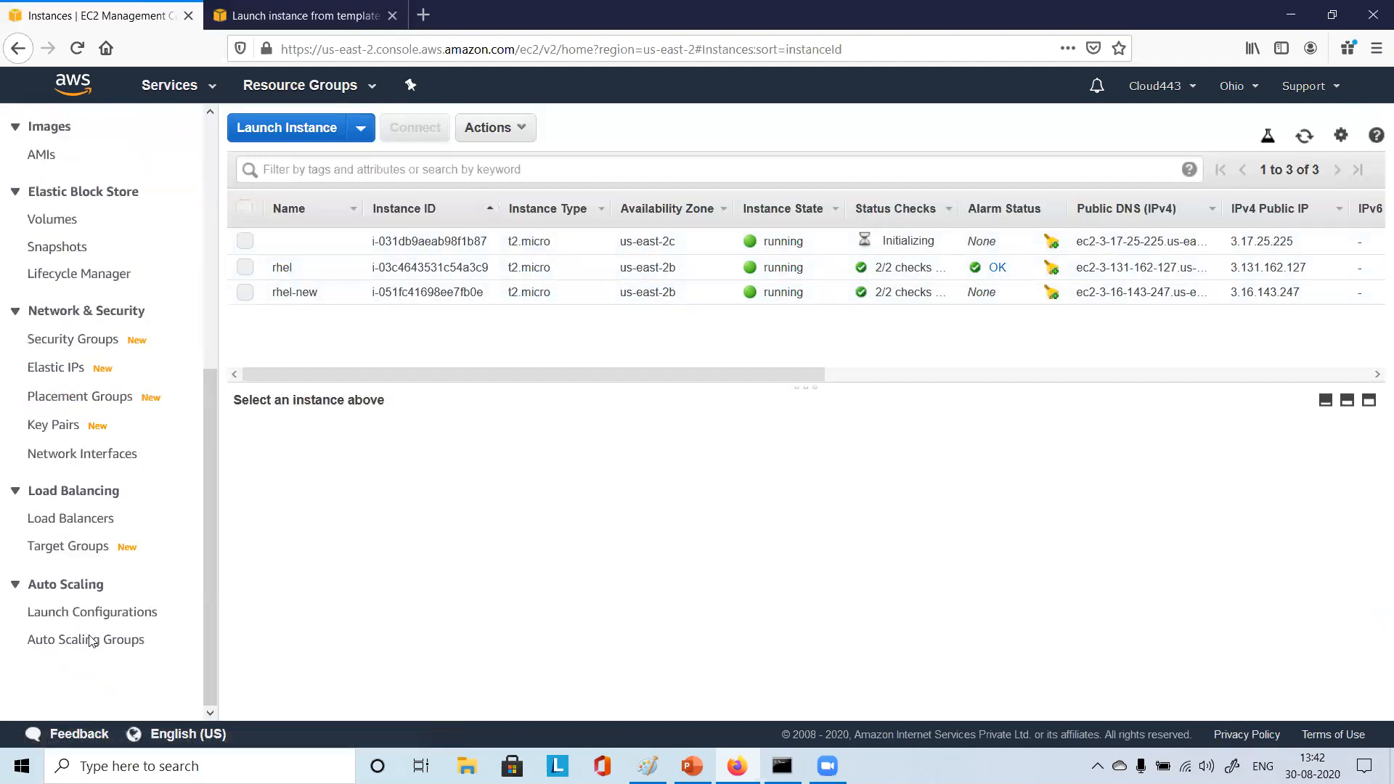
left_click(98, 643)
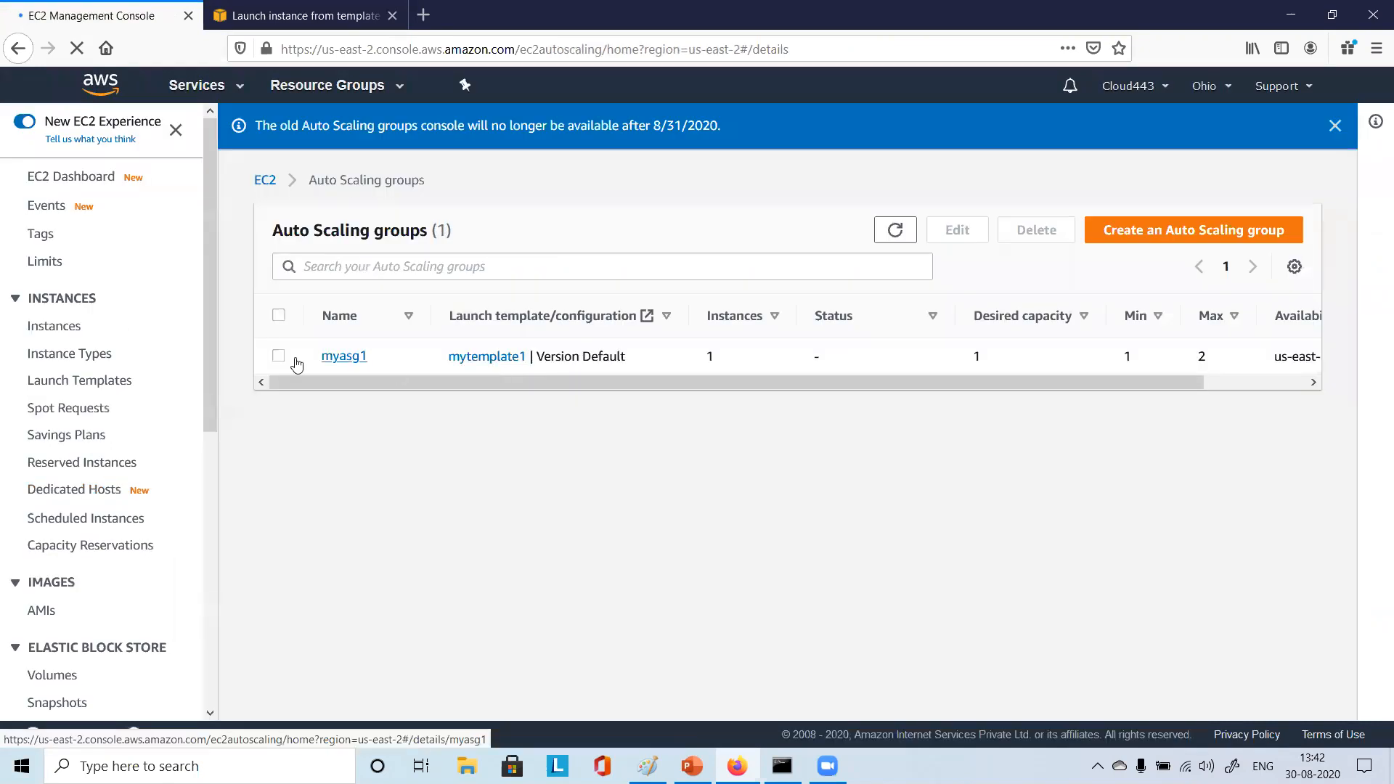
left_click(279, 357)
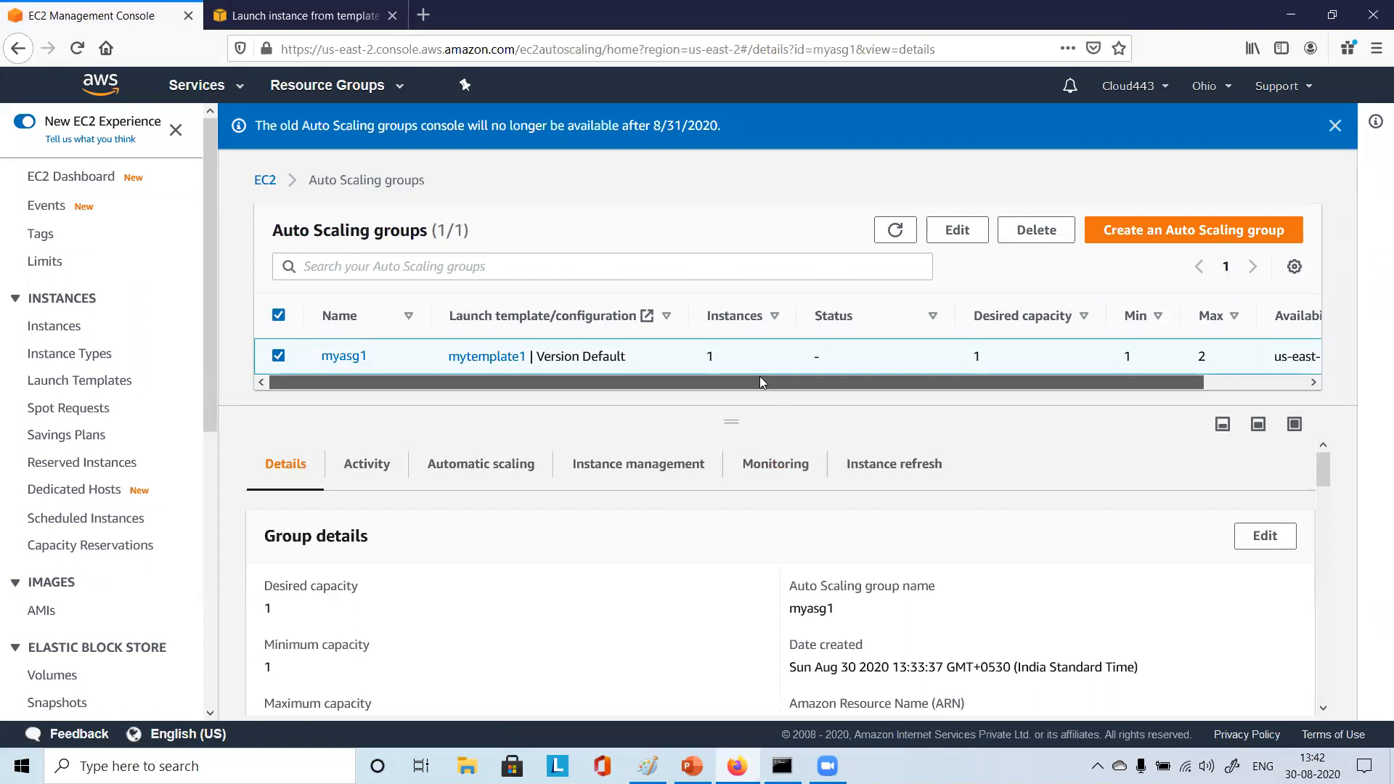
Examine myasg1's details, including its launch template, network, load balancing, advanced configurations and tags
scroll(367, 571, "down", 1)
scroll(369, 577, "down", 10)
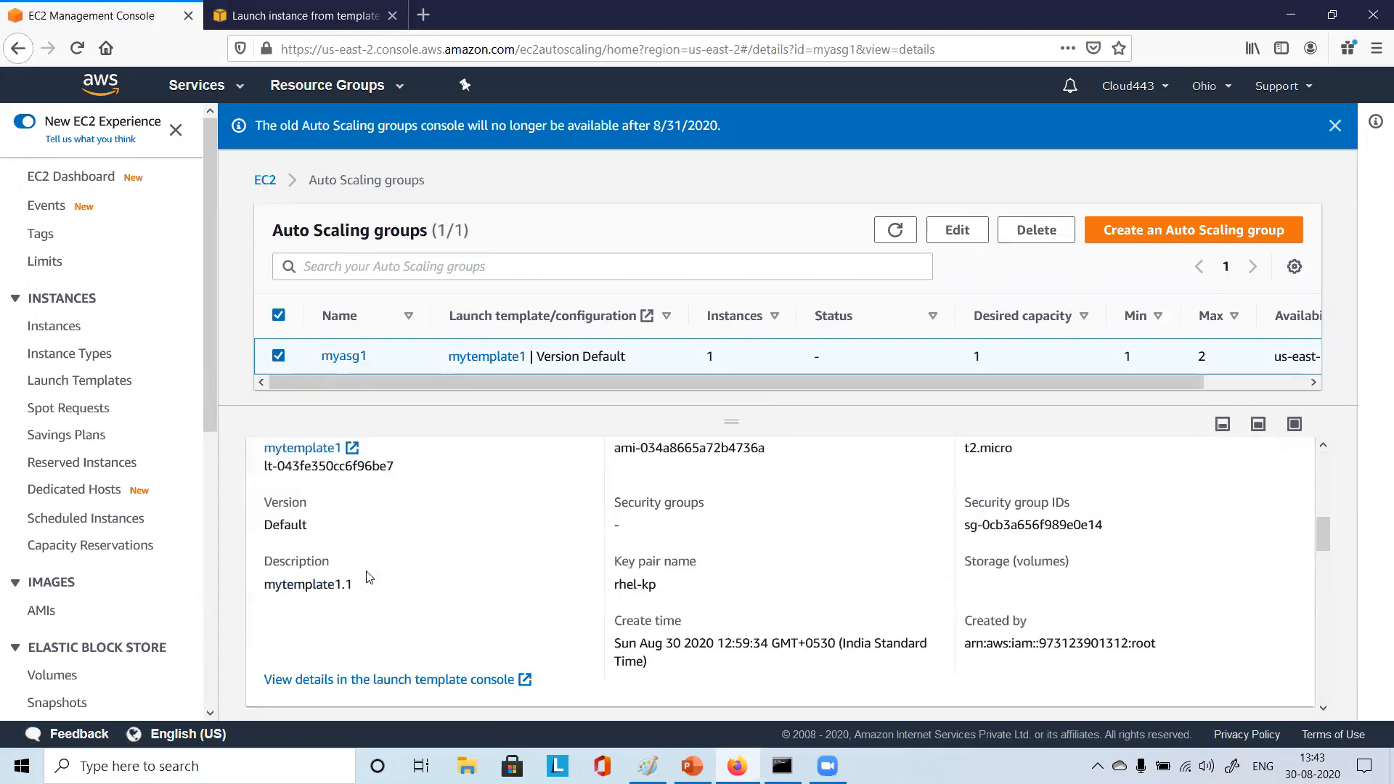
scroll(369, 577, "down", 10)
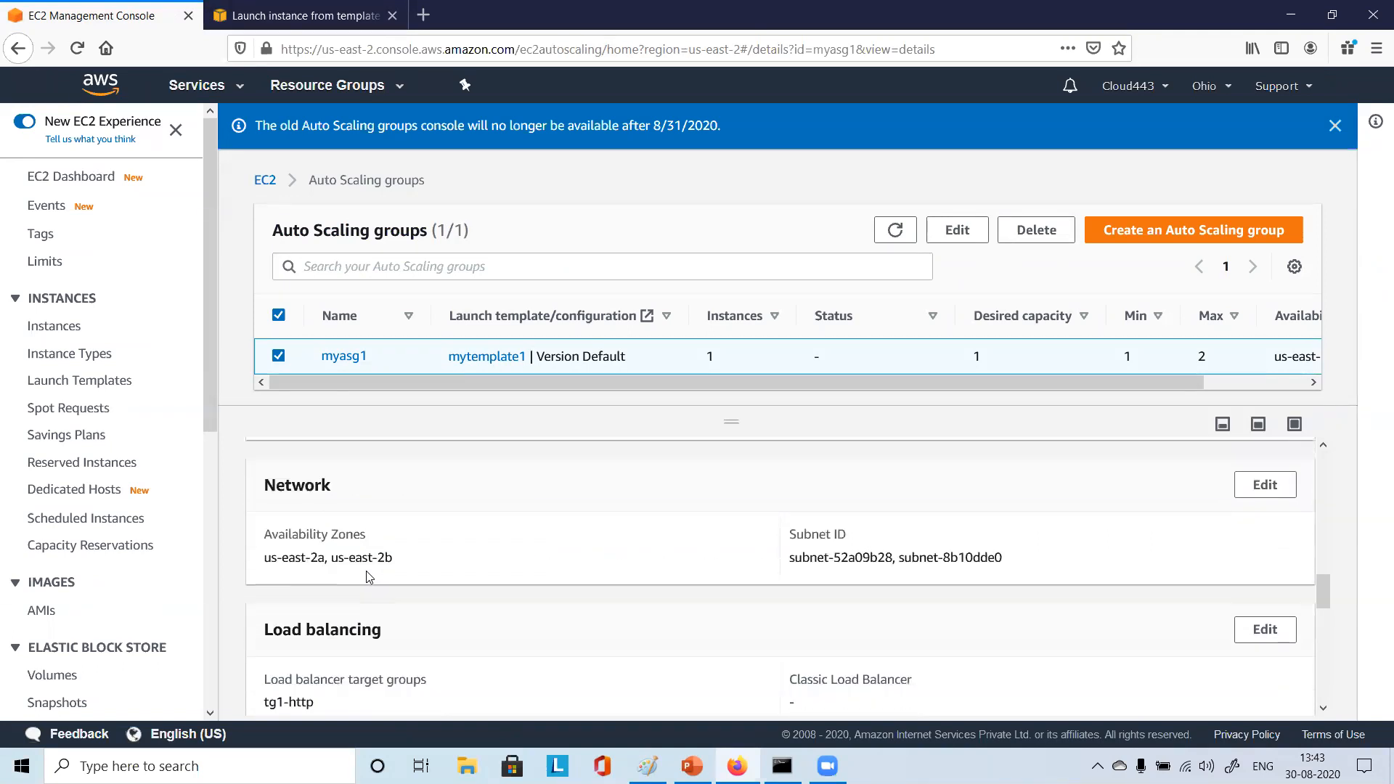
scroll(369, 577, "down", 4)
scroll(368, 575, "up", 3)
scroll(367, 573, "down", 1)
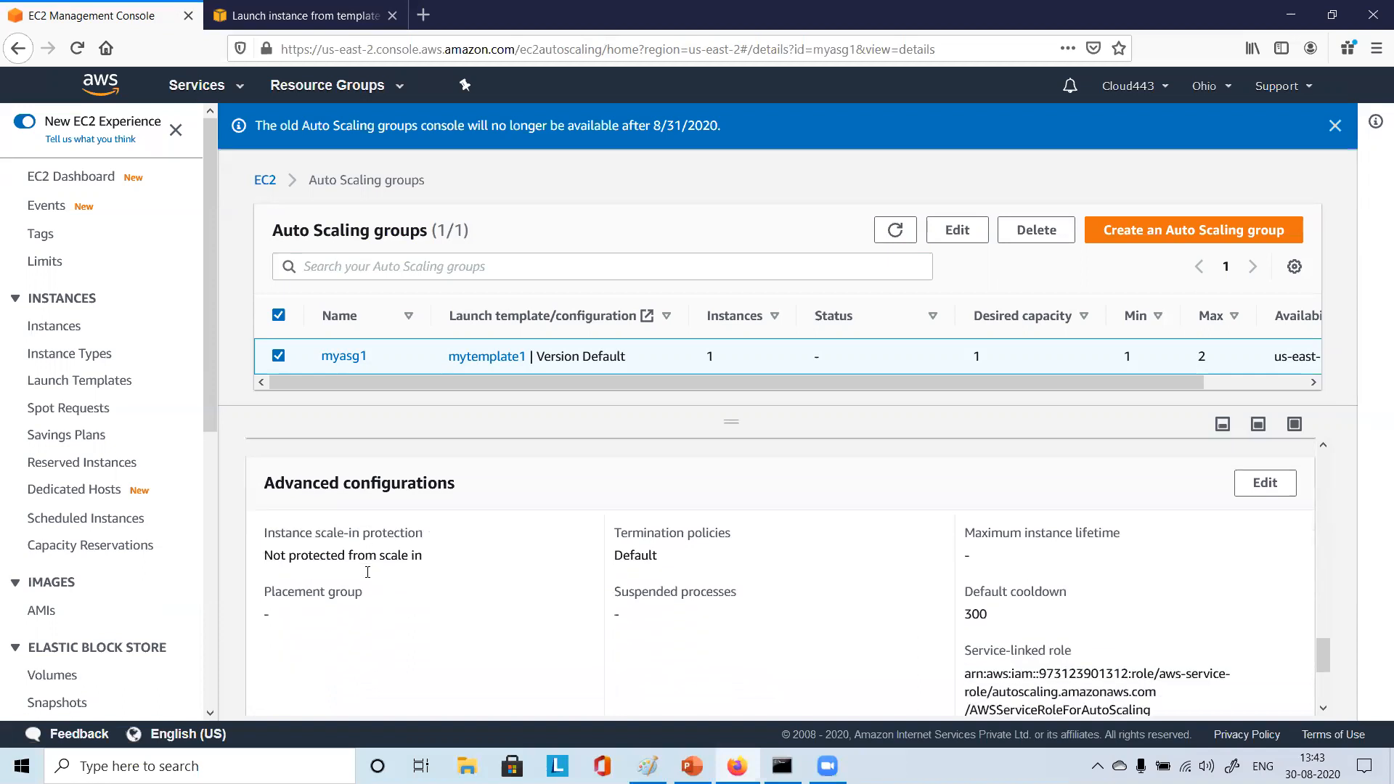
scroll(369, 577, "down", 2)
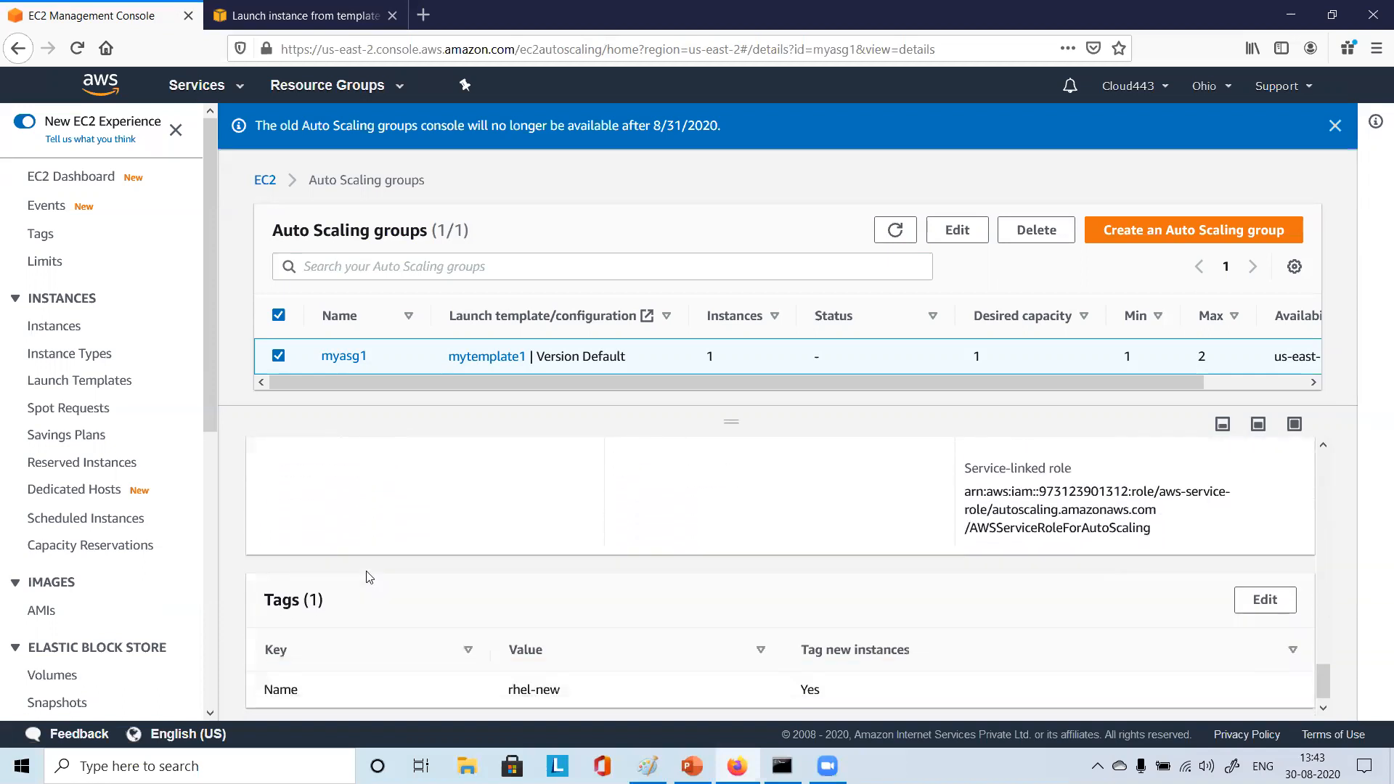
scroll(370, 577, "up", 7)
scroll(370, 577, "up", 5)
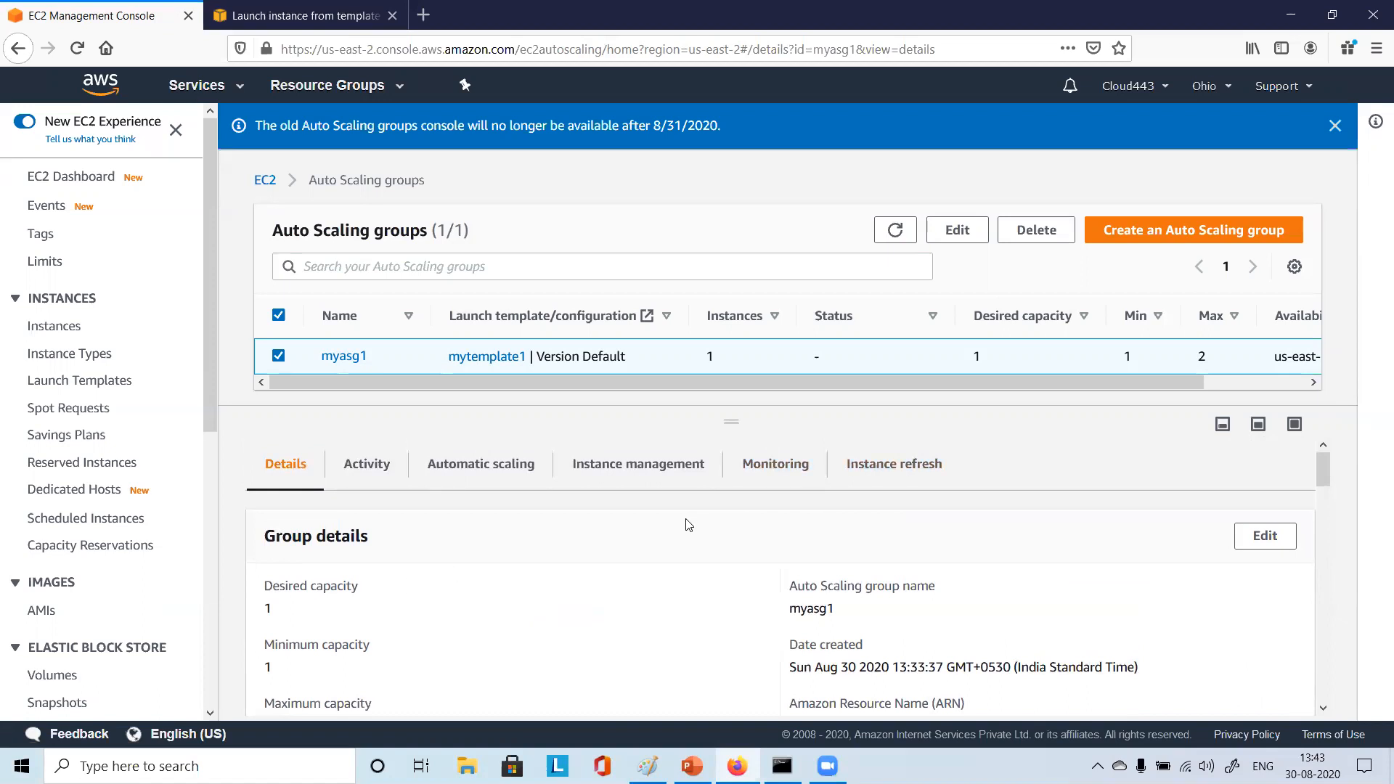
Examine myasg1's automatic scaling settings, covering its scaling policies and scheduled actions
left_click(489, 468)
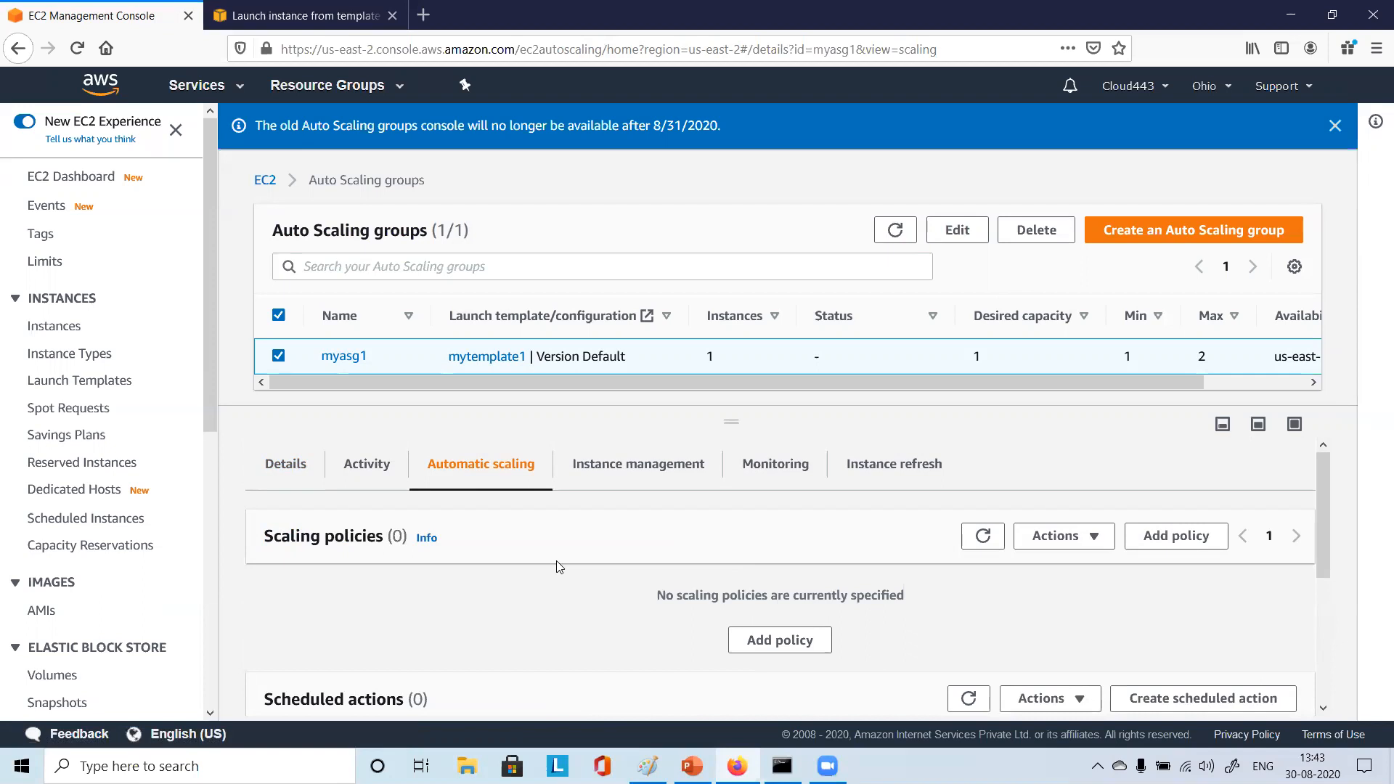
scroll(558, 565, "down", 3)
scroll(582, 578, "up", 3)
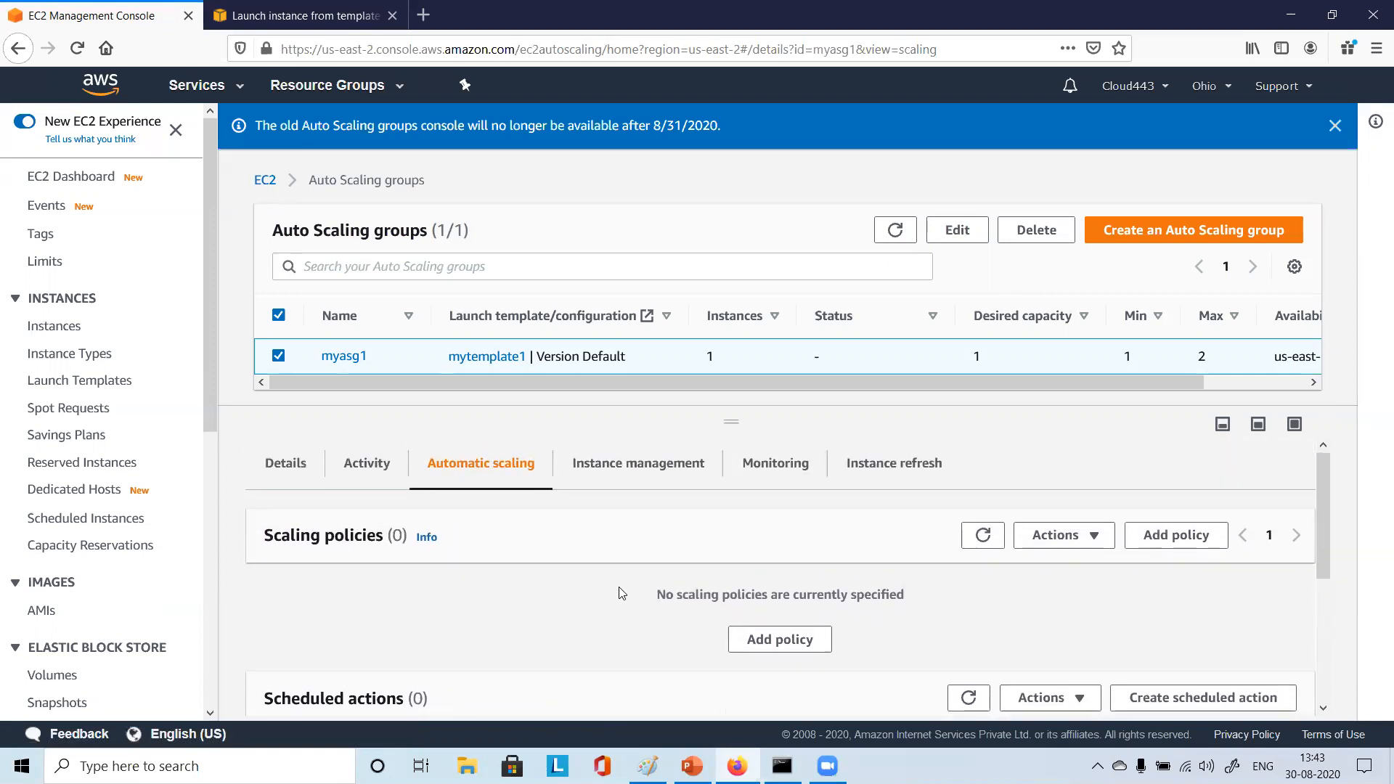
scroll(622, 594, "down", 2)
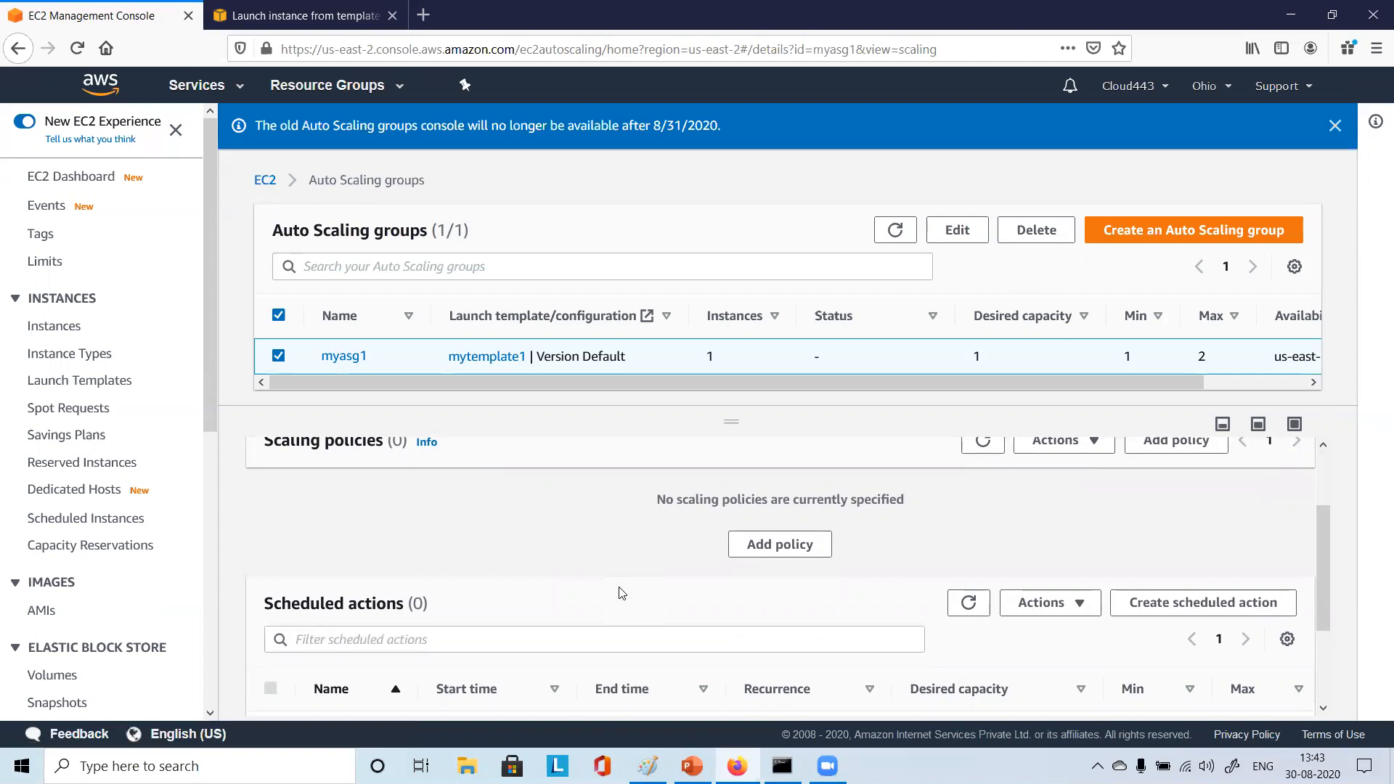
scroll(619, 592, "down", 2)
scroll(843, 556, "up", 3)
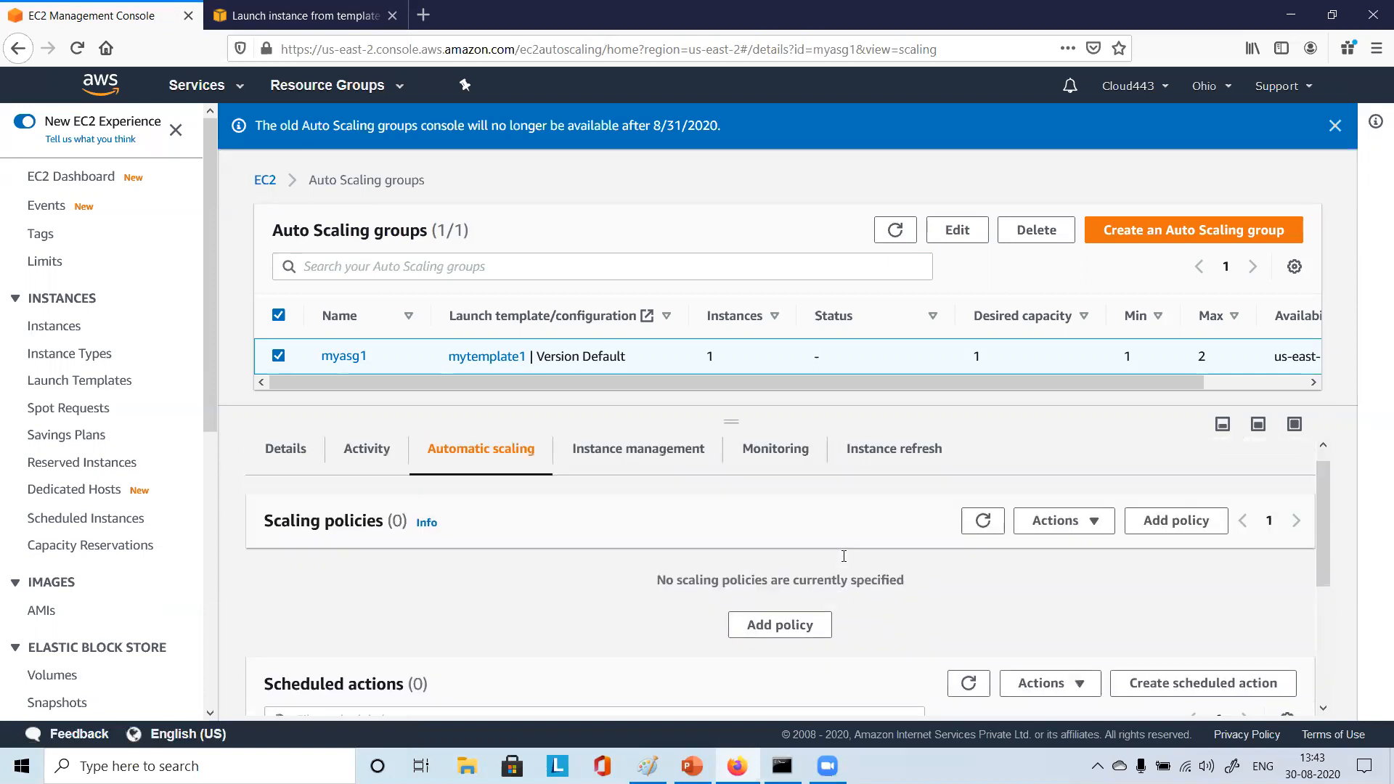
scroll(843, 556, "up", 1)
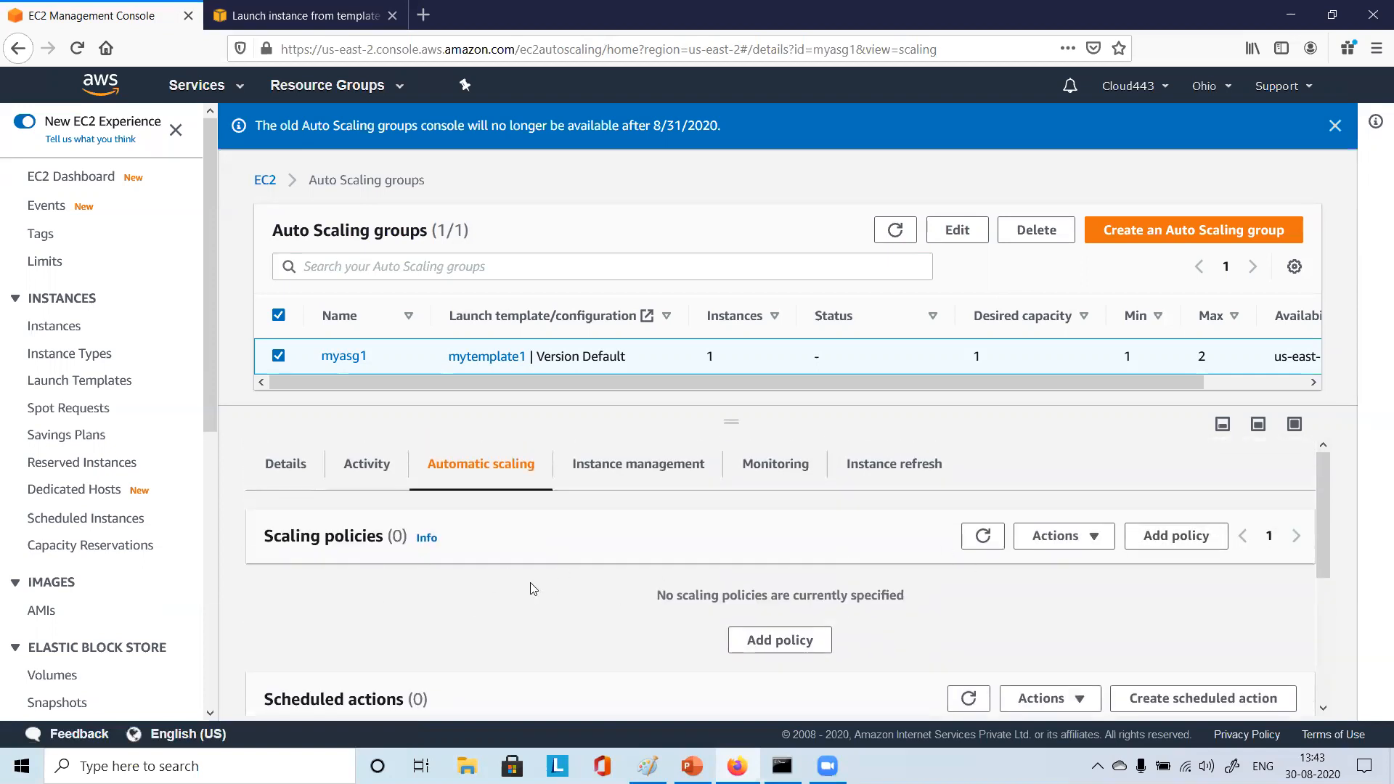
scroll(530, 583, "down", 5)
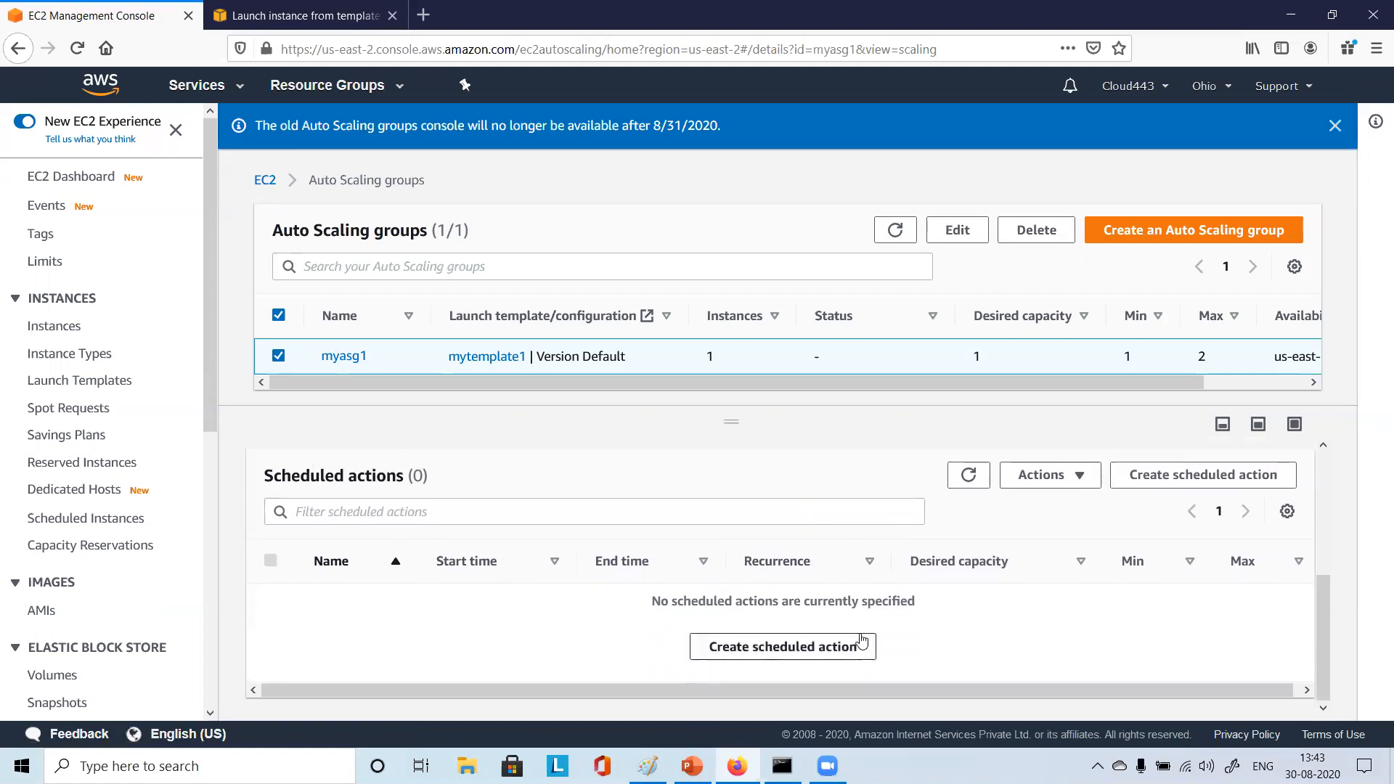
Start a new scheduled action for myasg1 and name it Schedule1
left_click(1174, 478)
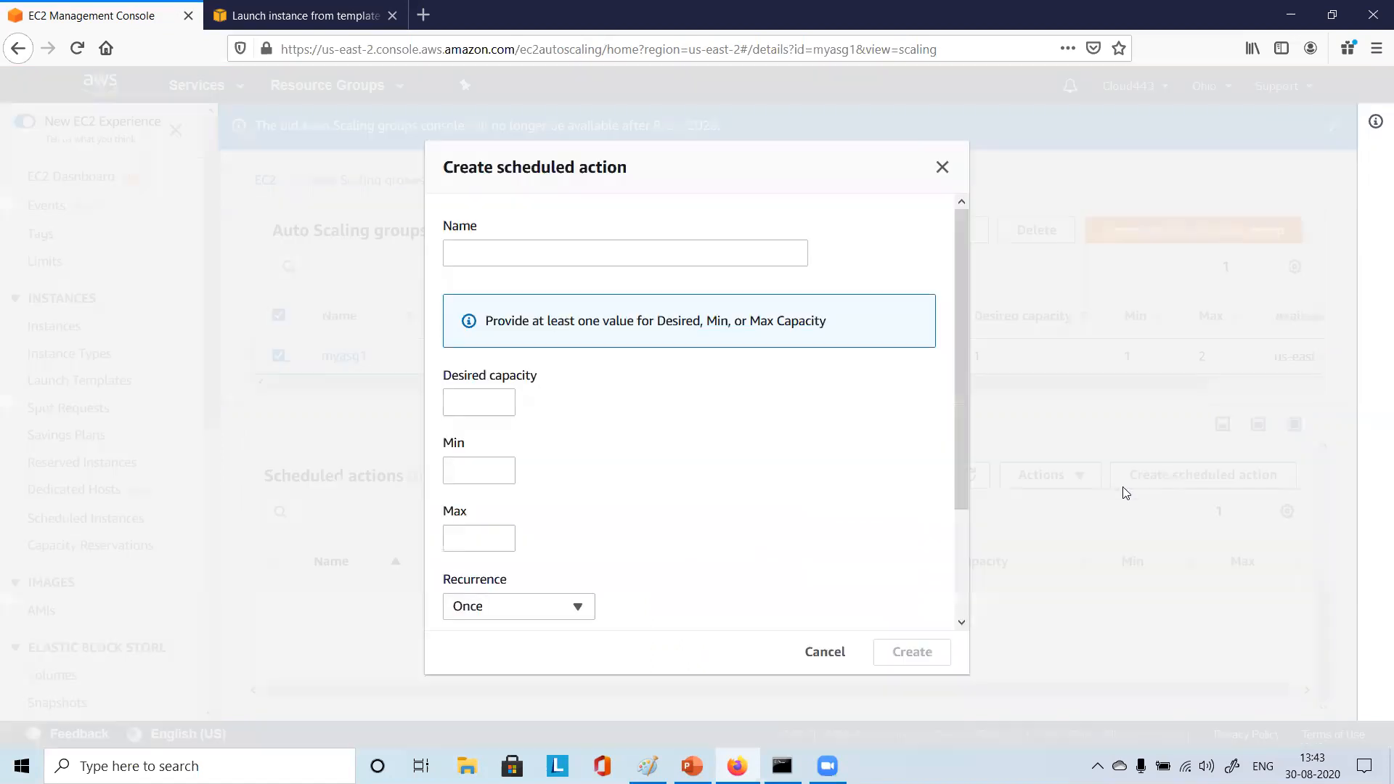
left_click(516, 254)
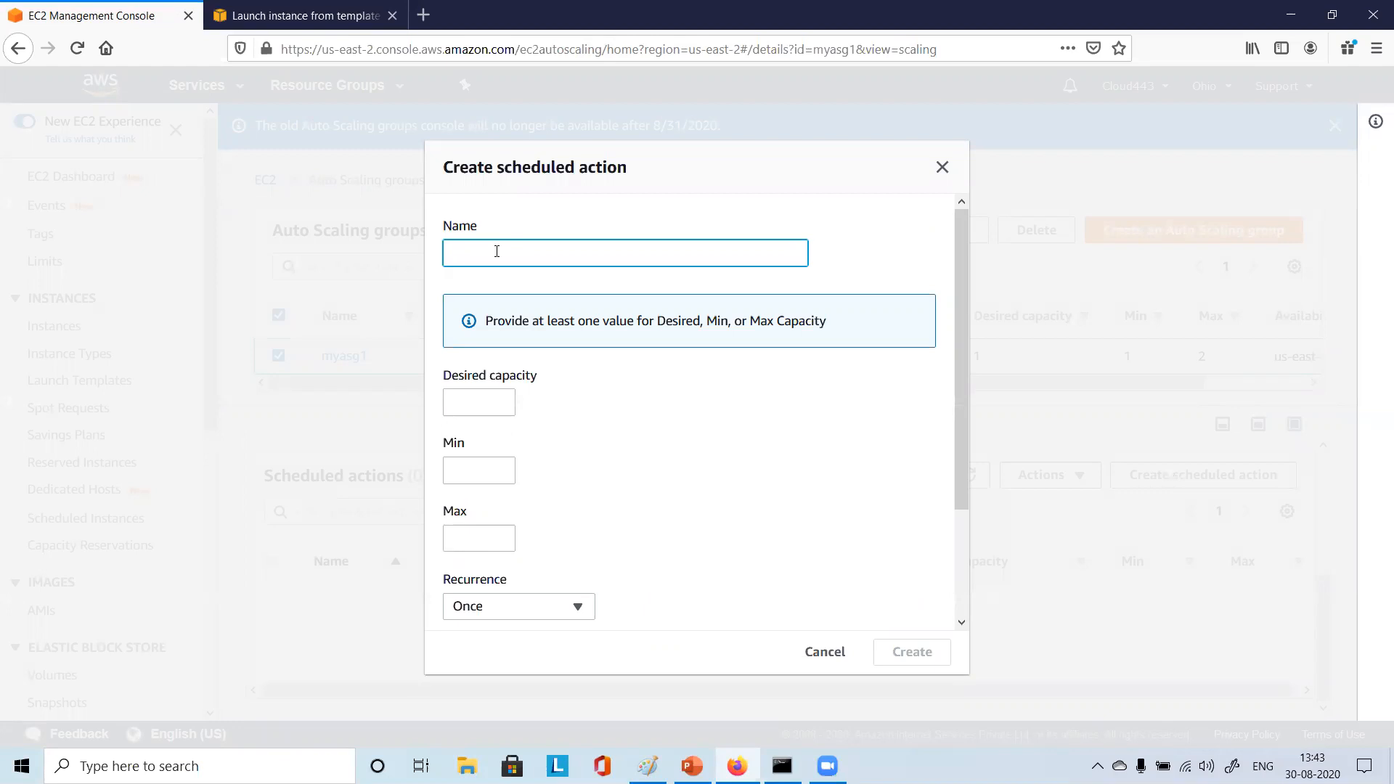
type("Schedule")
type("1")
Try a minimum capacity of 2 with a desired capacity of 2 and of 4 for the scheduled action
left_click(472, 402)
type("2")
left_click(485, 464)
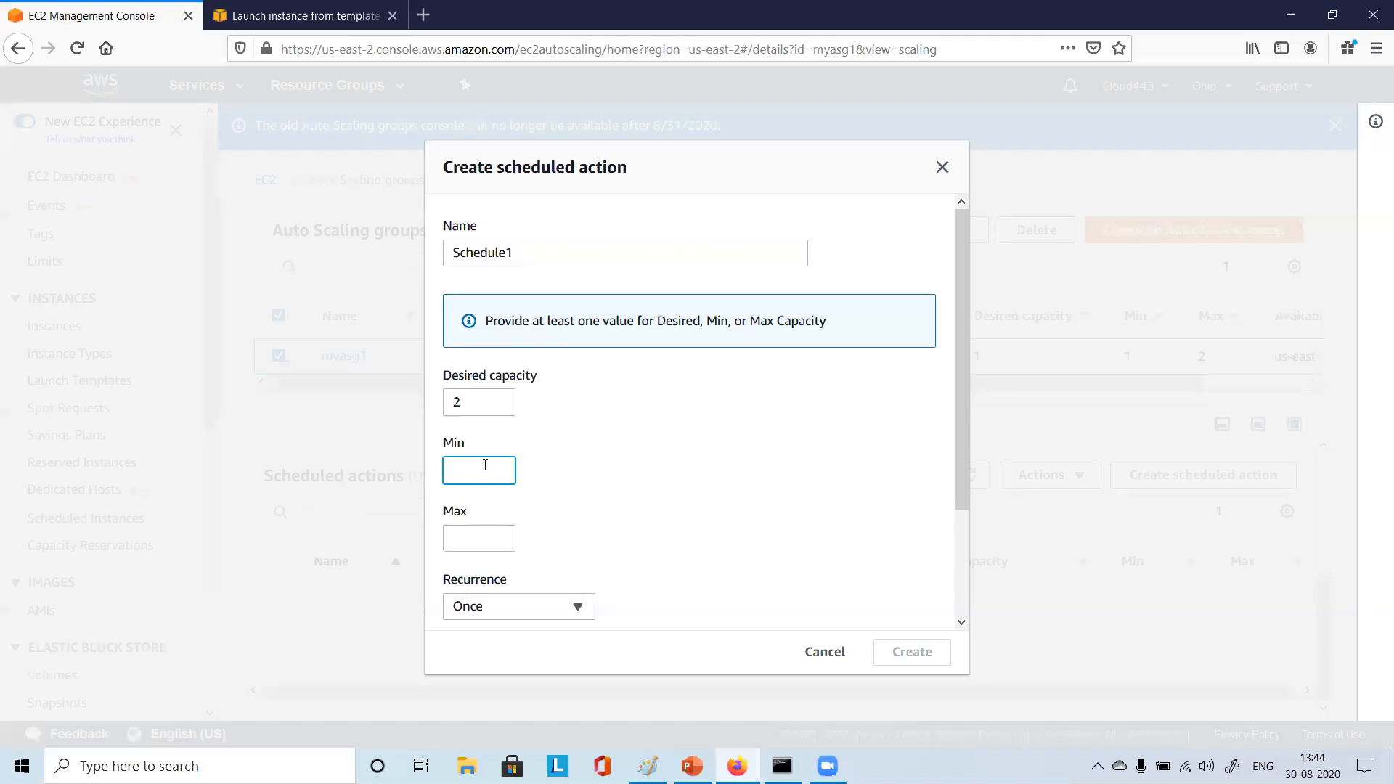
type("2")
left_click(462, 395)
key("BackSpace")
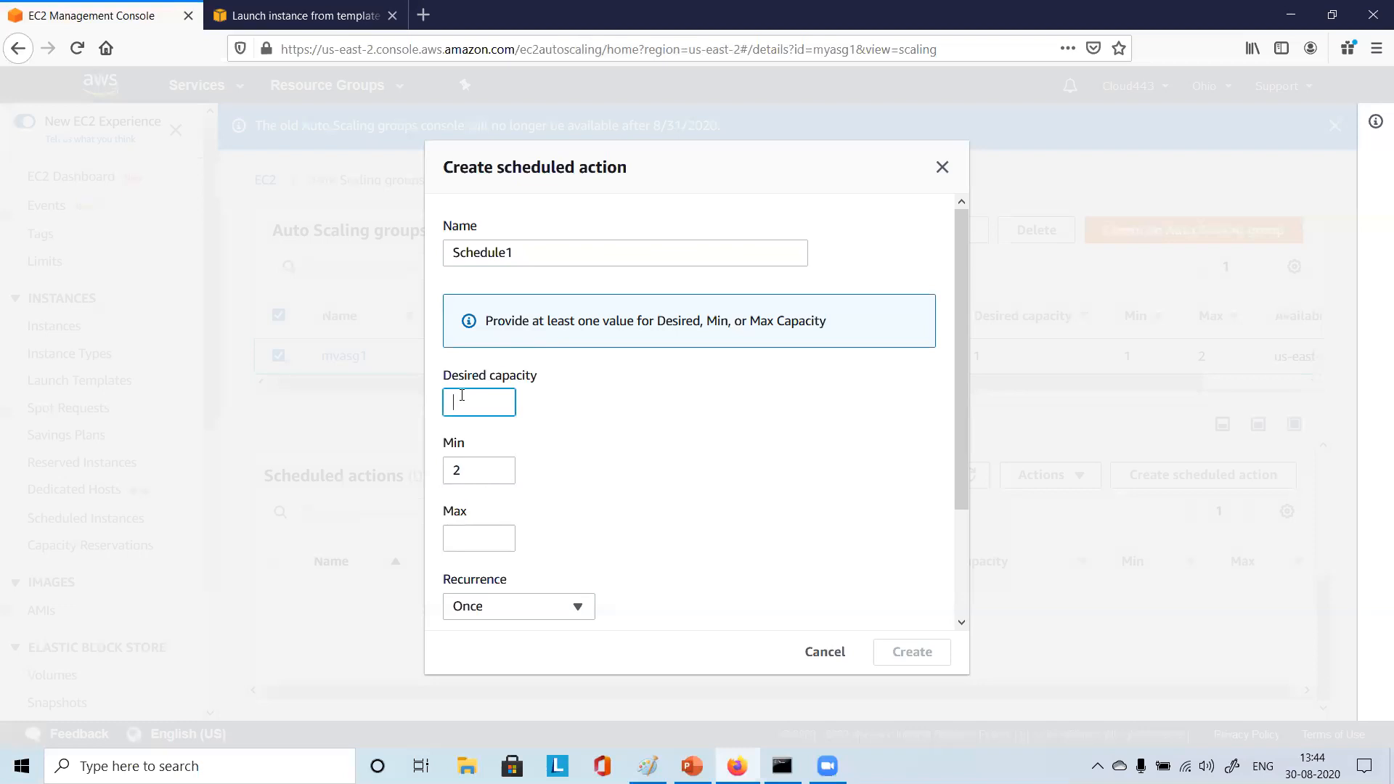
type("4")
Set the scheduled action's minimum capacity to 4, desired capacity to 5 and maximum capacity to 10
left_click(482, 471)
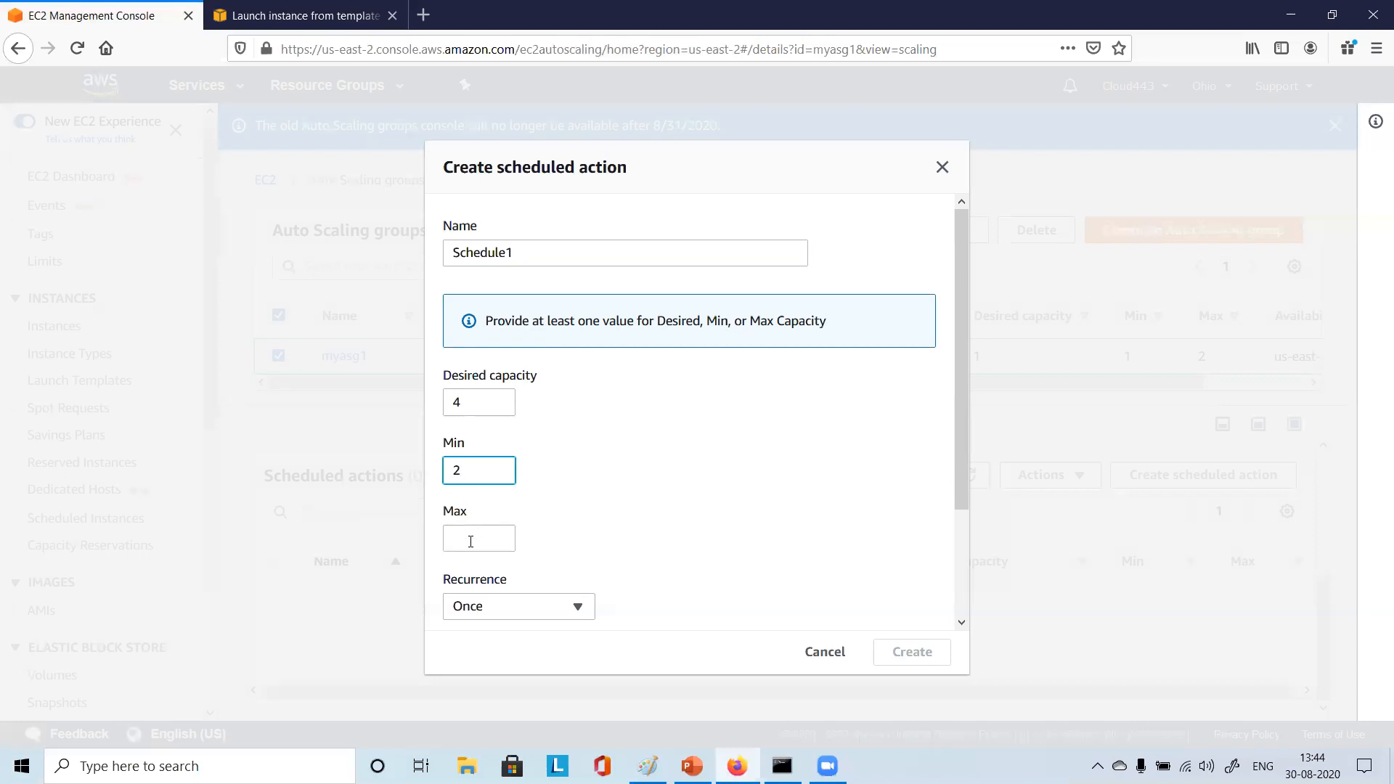
key("BackSpace")
type("4")
left_click(471, 403)
key("BackSpace")
type("5")
left_click(477, 541)
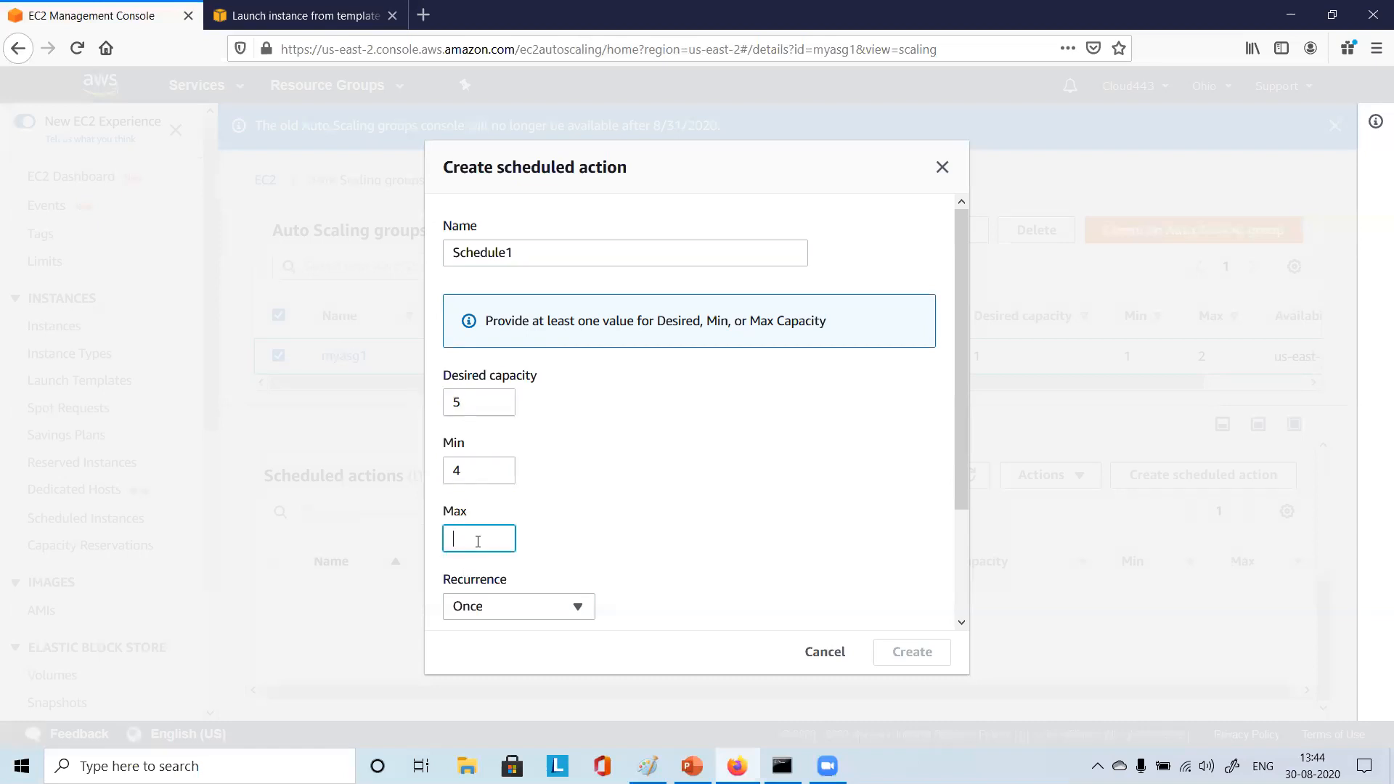
type("10")
Set the scheduled action's recurrence to Every day
scroll(731, 455, "down", 2)
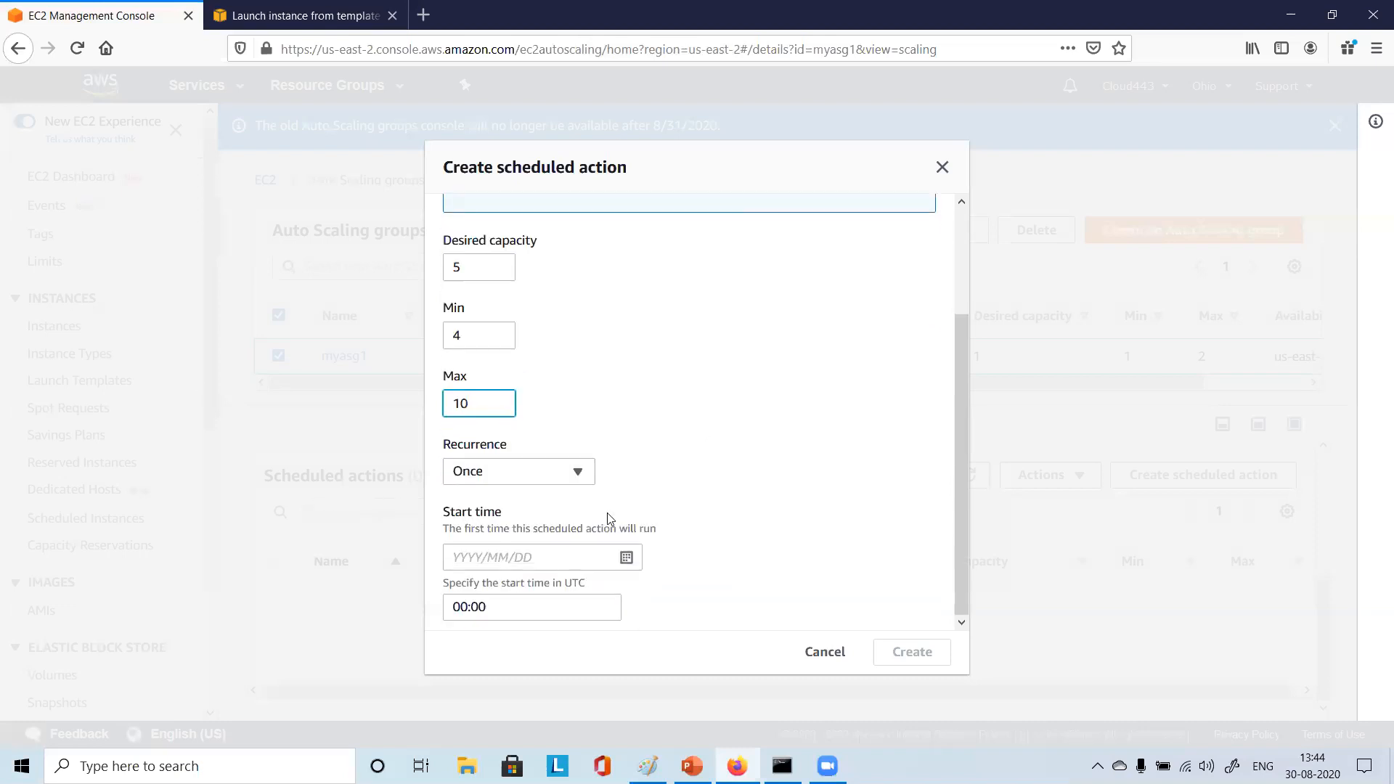
left_click(578, 474)
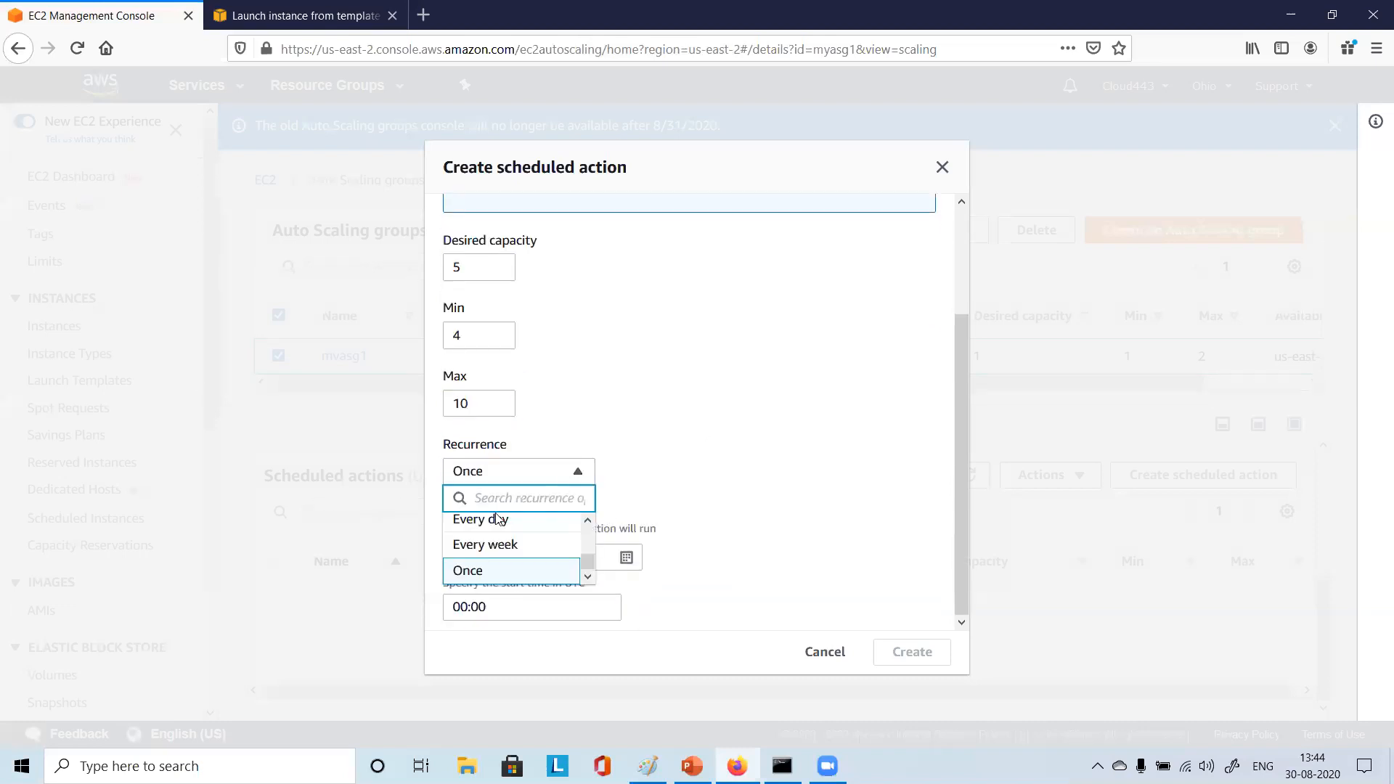
left_click(468, 572)
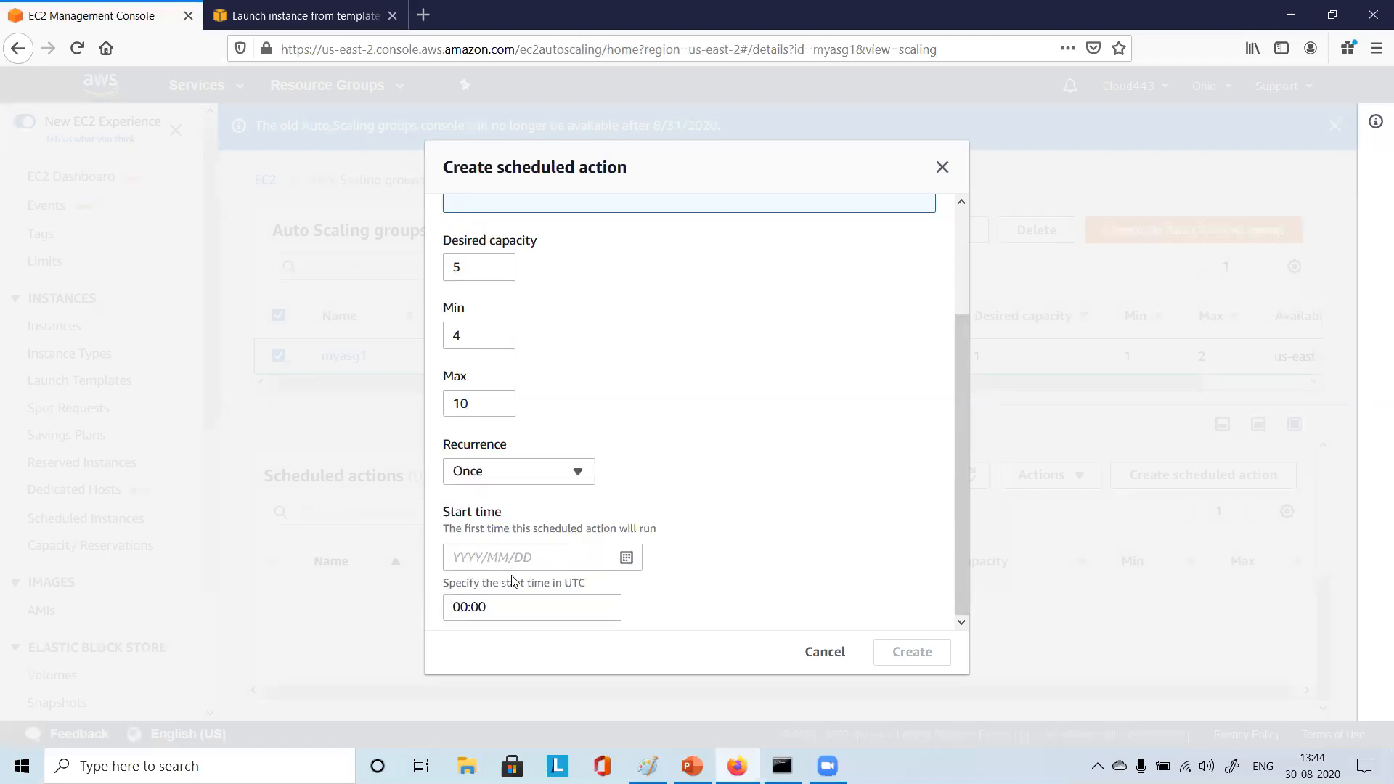
left_click(495, 476)
left_click(499, 521)
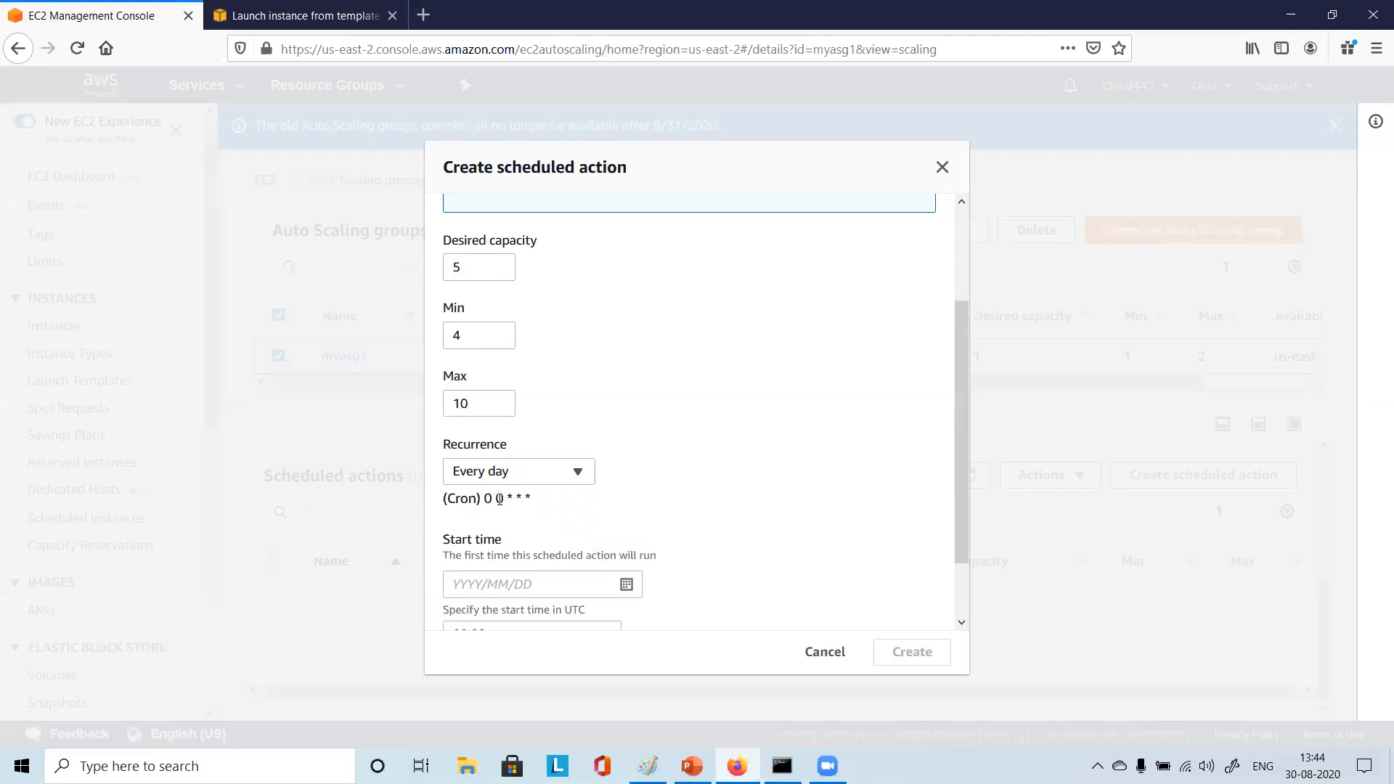
Set the scheduled action's start date to 2020/08/30
left_click(626, 584)
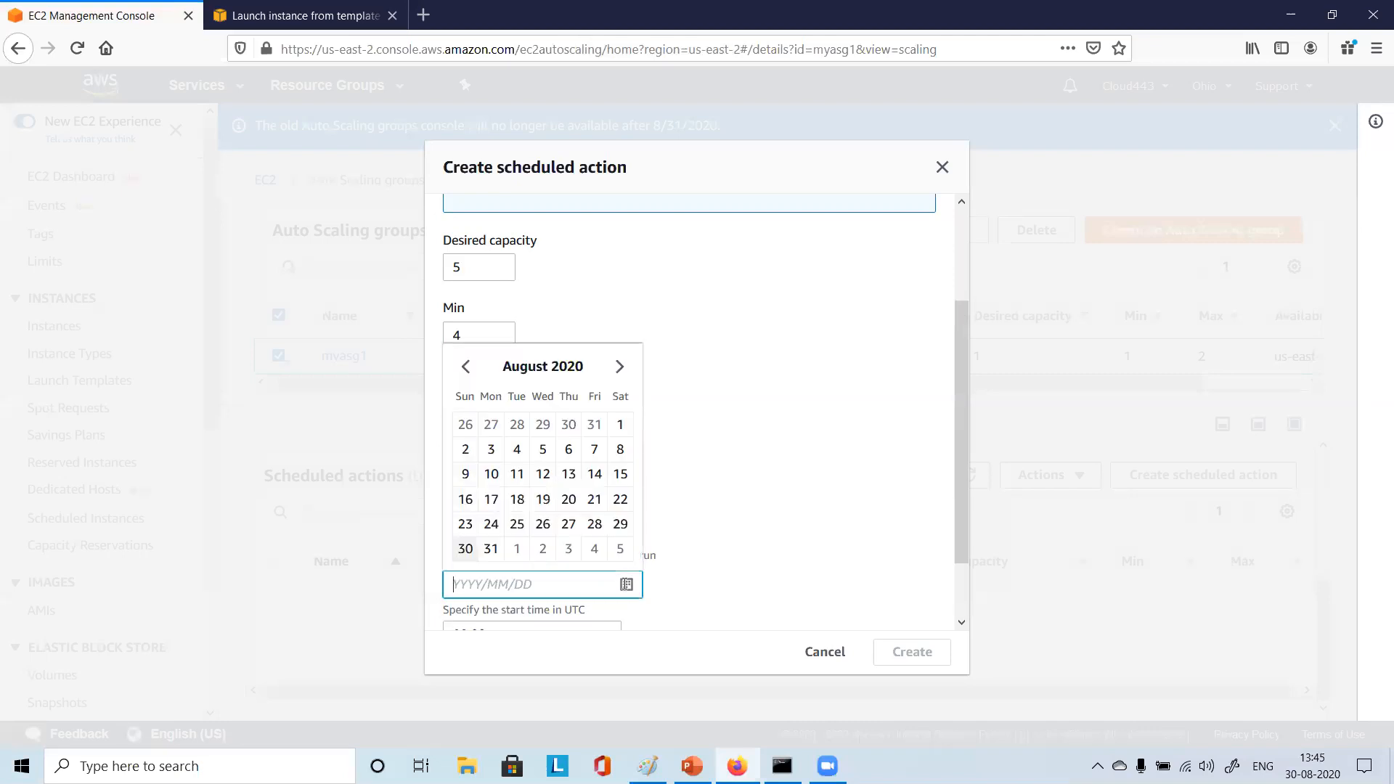
left_click(800, 457)
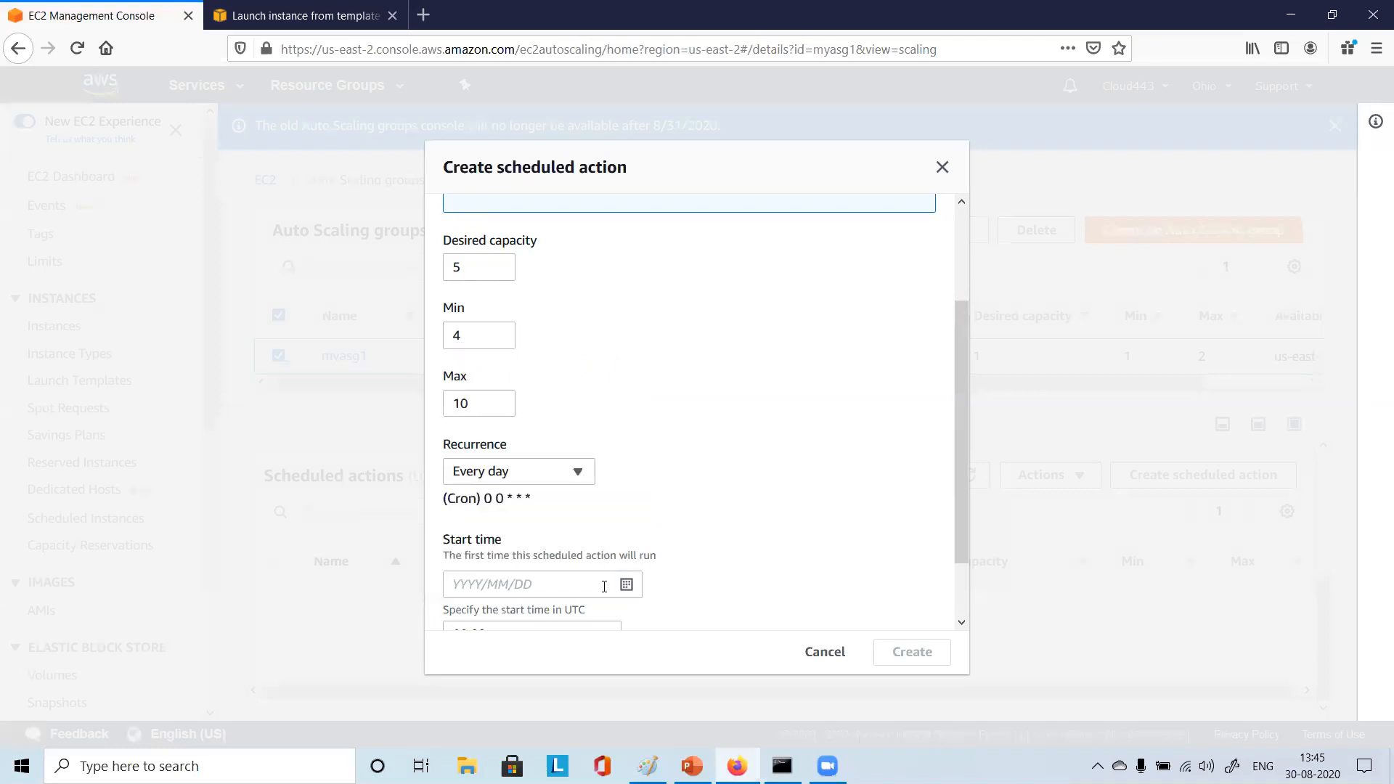
left_click(627, 585)
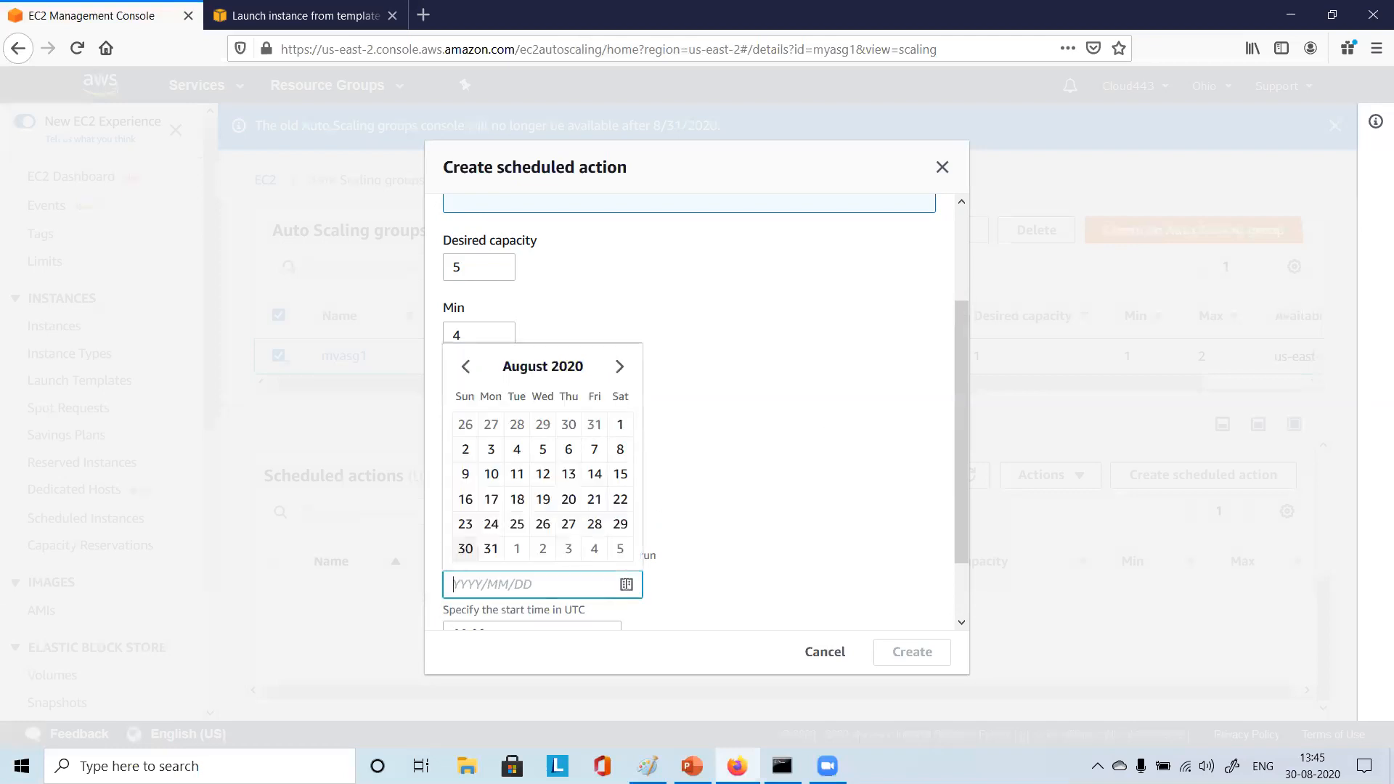
left_click(465, 550)
scroll(761, 477, "down", 1)
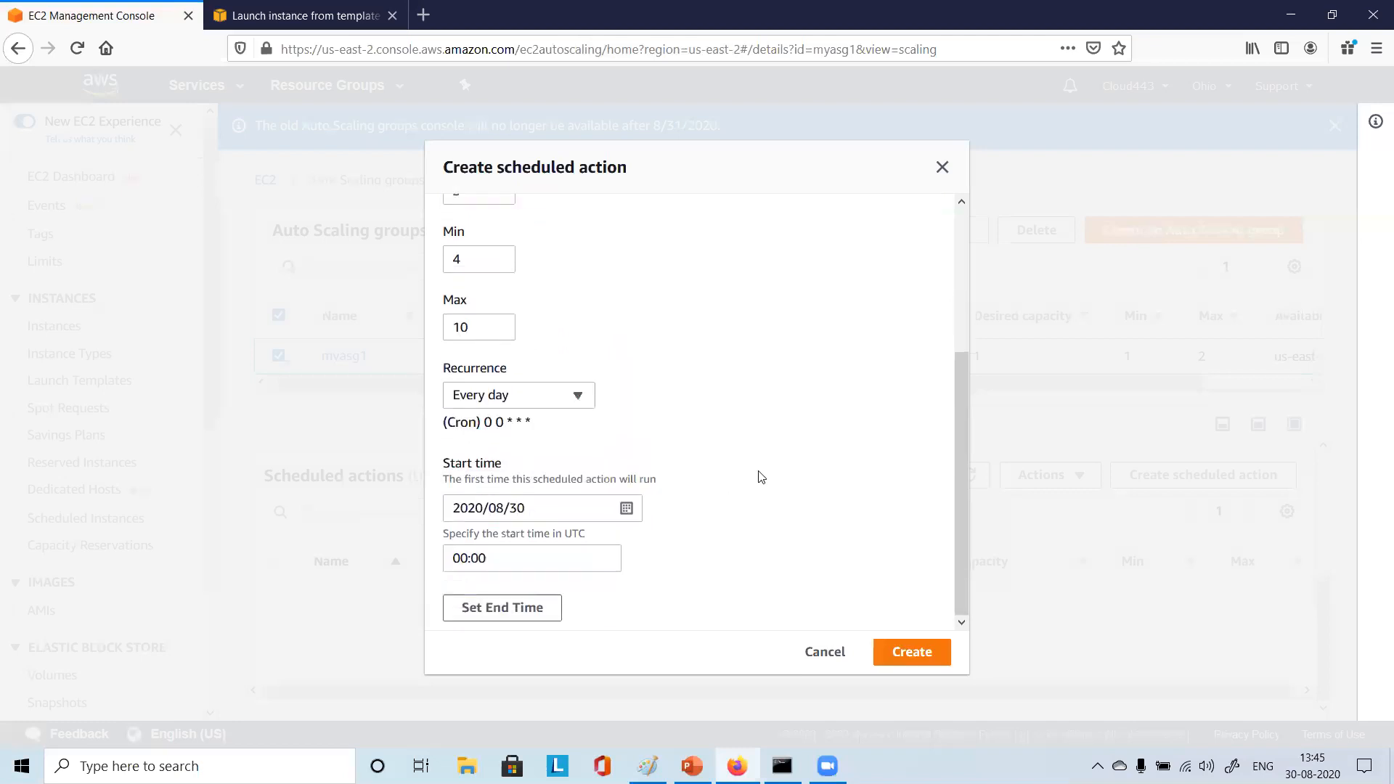
Try 10:00 UTC as the scheduled action's start time
left_click(515, 558)
double_click(515, 558)
left_click(515, 558)
left_click(465, 560)
key("BackSpace")
type("1")
left_click(689, 559)
Try 09 as the hour of the start time and clear the entry back to 00:00
left_click(468, 559)
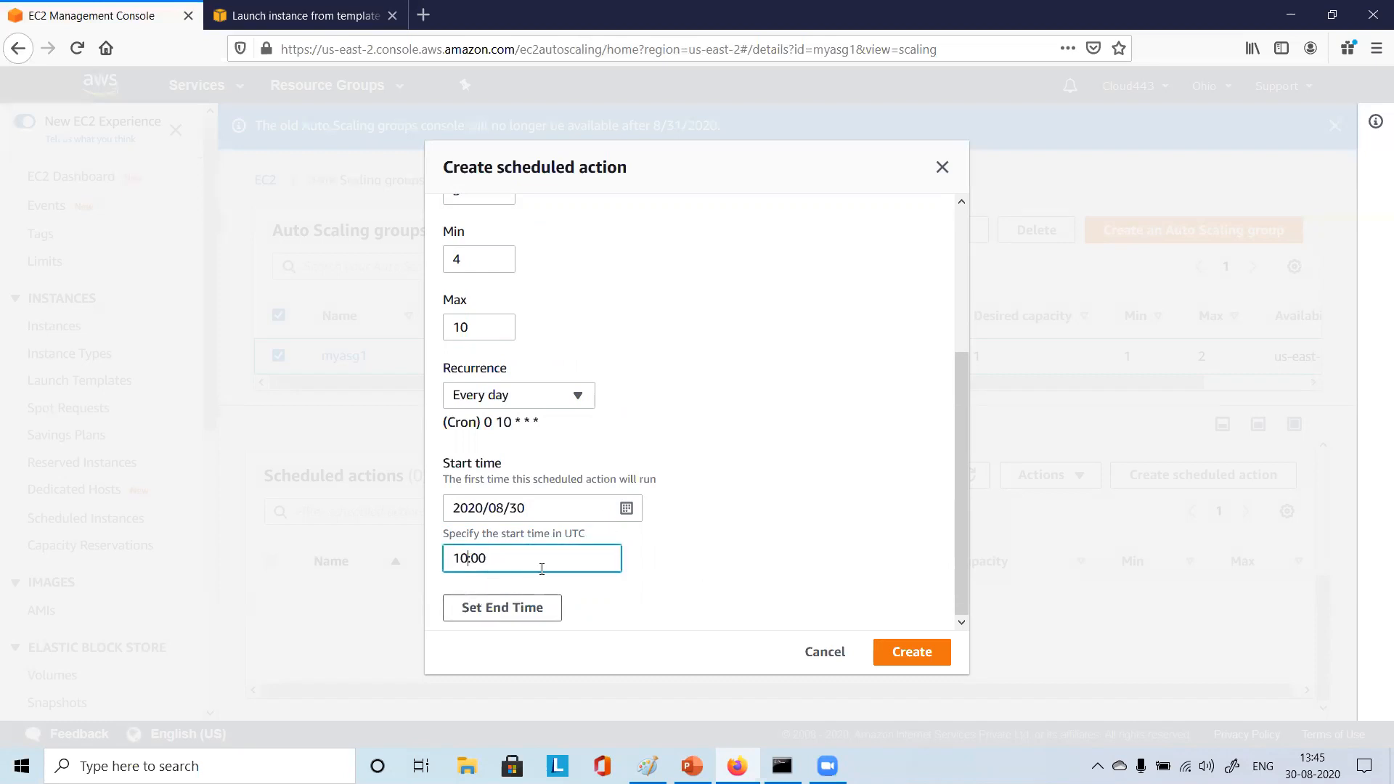
key("BackSpace")
key("BackSpace")
type("09")
left_click(717, 573)
left_click(532, 557)
key("BackSpace")
key("BackSpace")
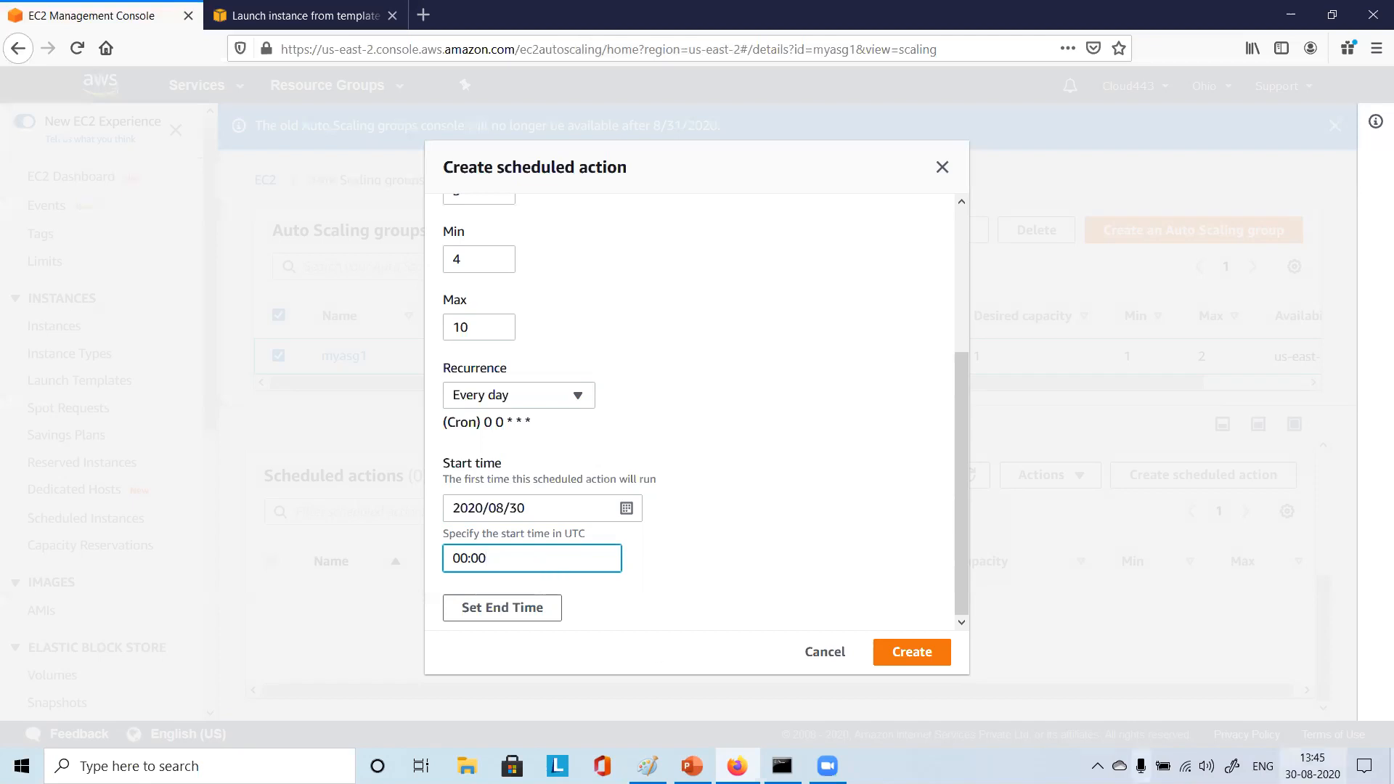
Check the local system clock and look up the current UTC time on Google in a new tab with the query "UTC time now"
left_click(1312, 767)
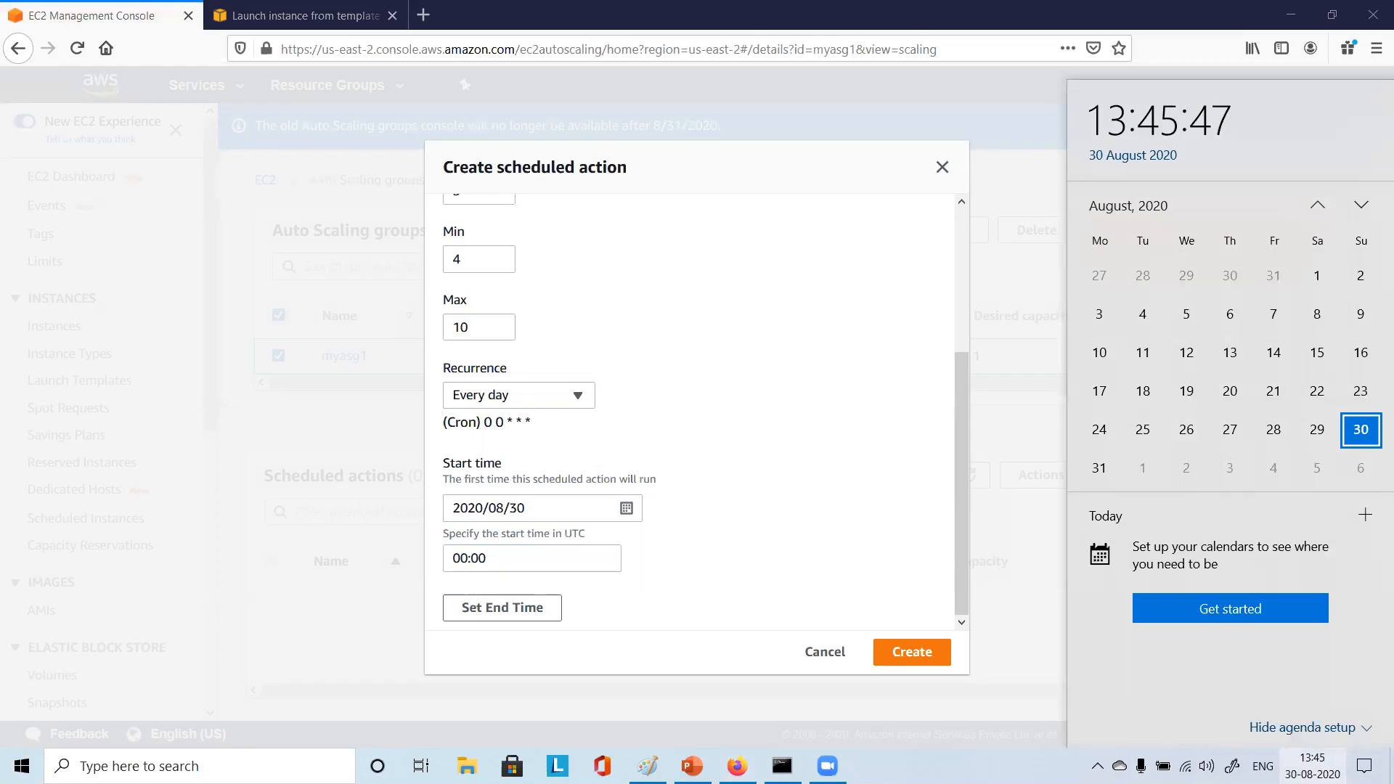
left_click(804, 514)
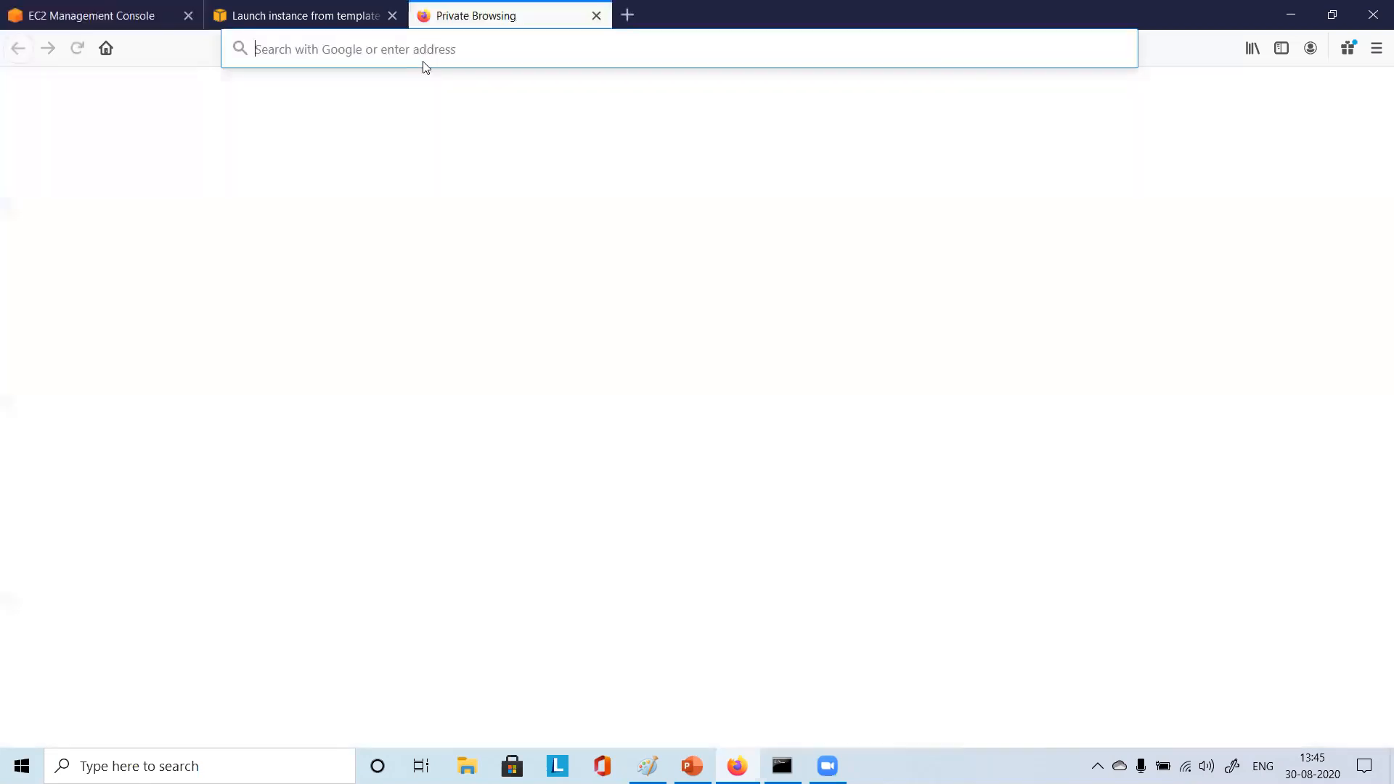
left_click(424, 14)
type("google")
key("ctrl+Return")
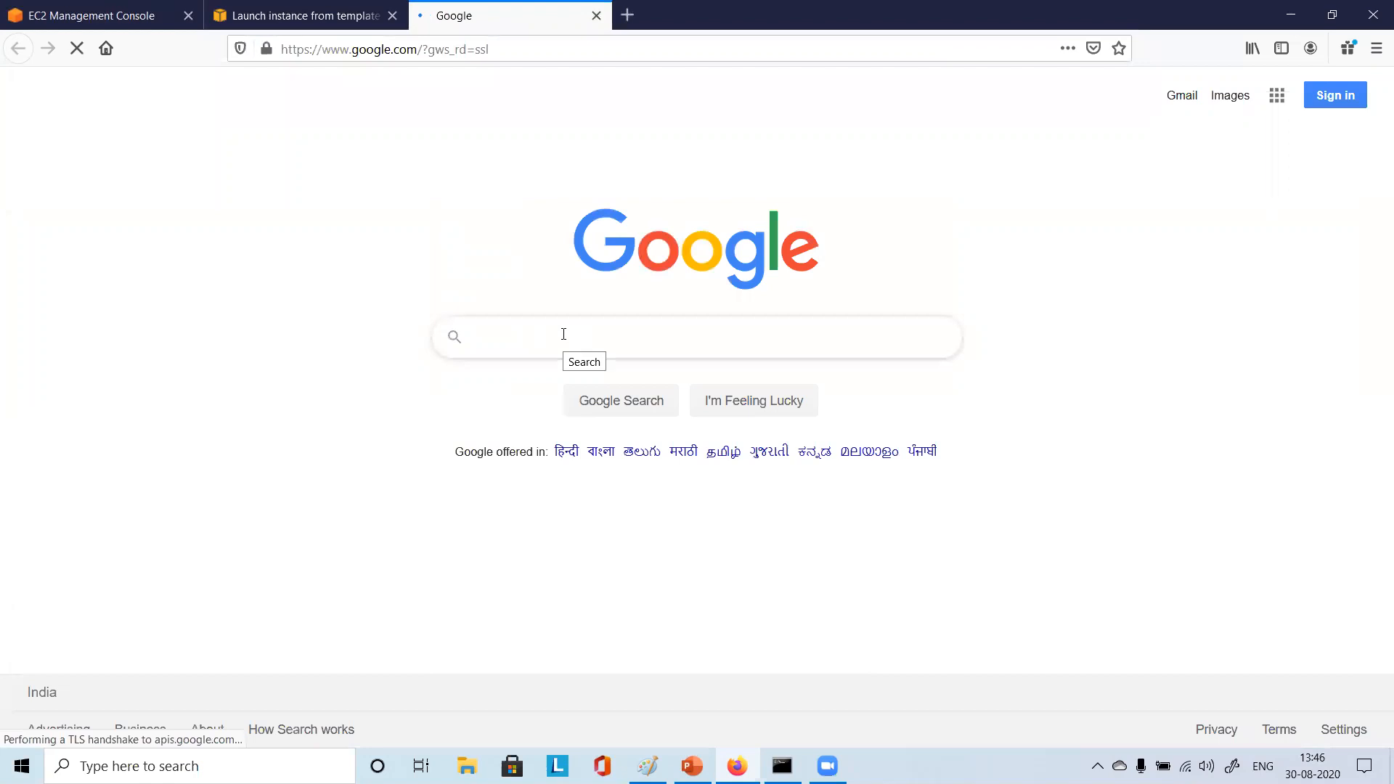
type("UTC time now")
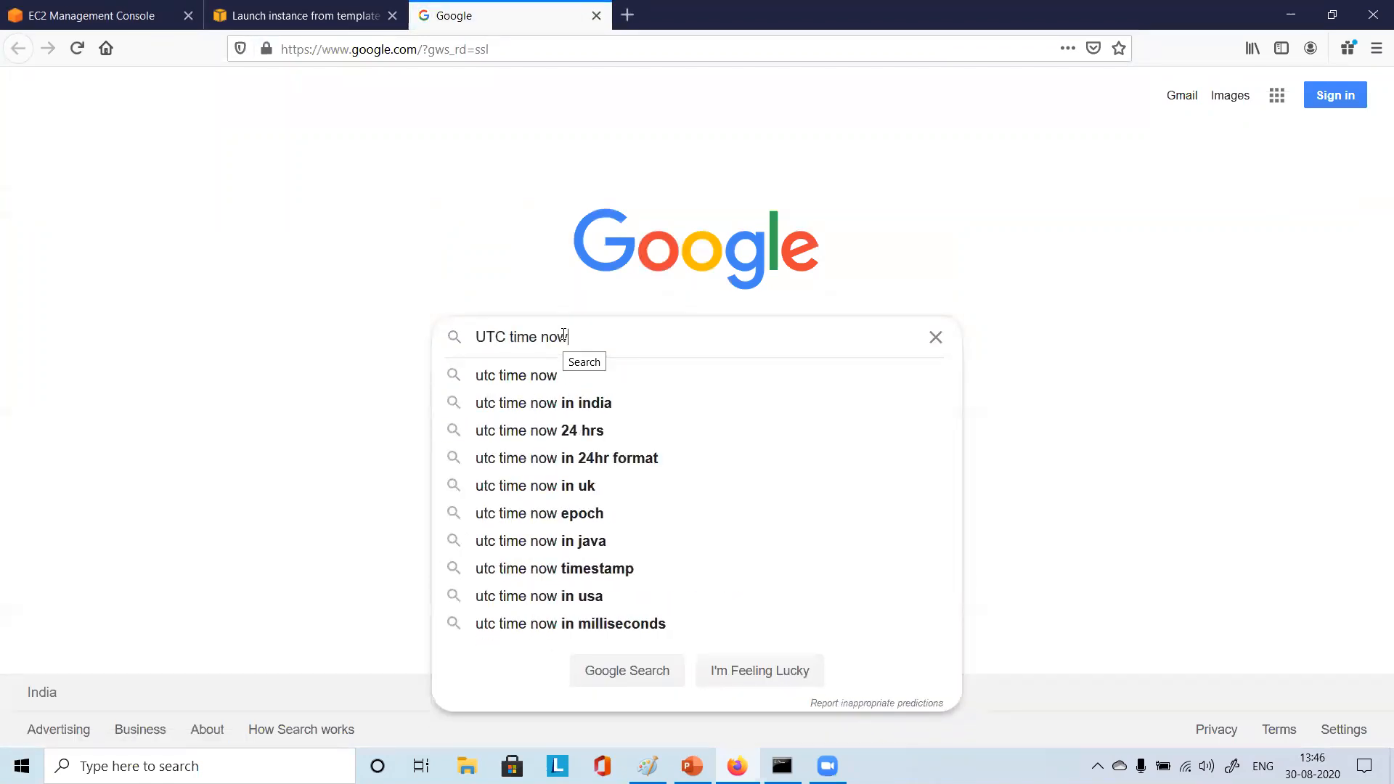
key("Return")
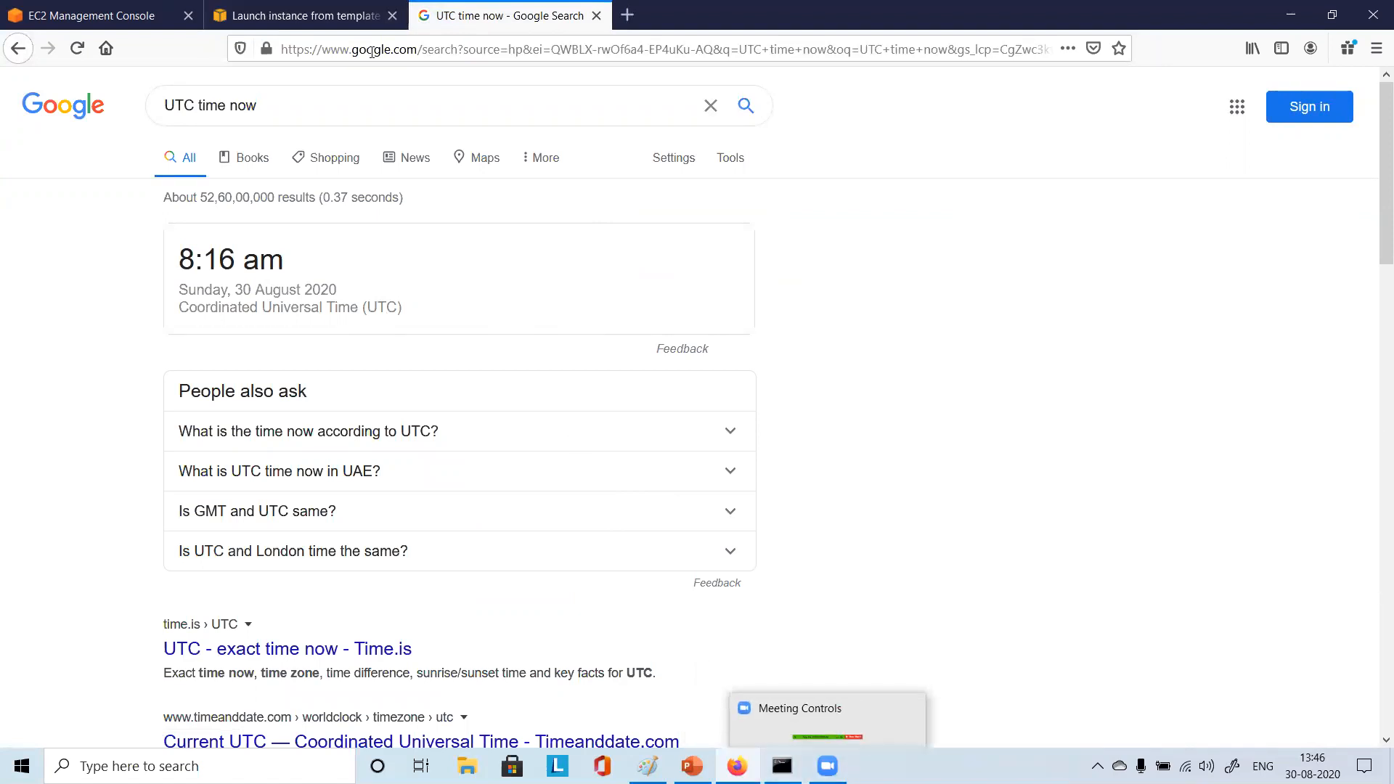
Close the finished "Launch instance from template" page and return to the scheduled action form in the EC2 console
left_click(244, 6)
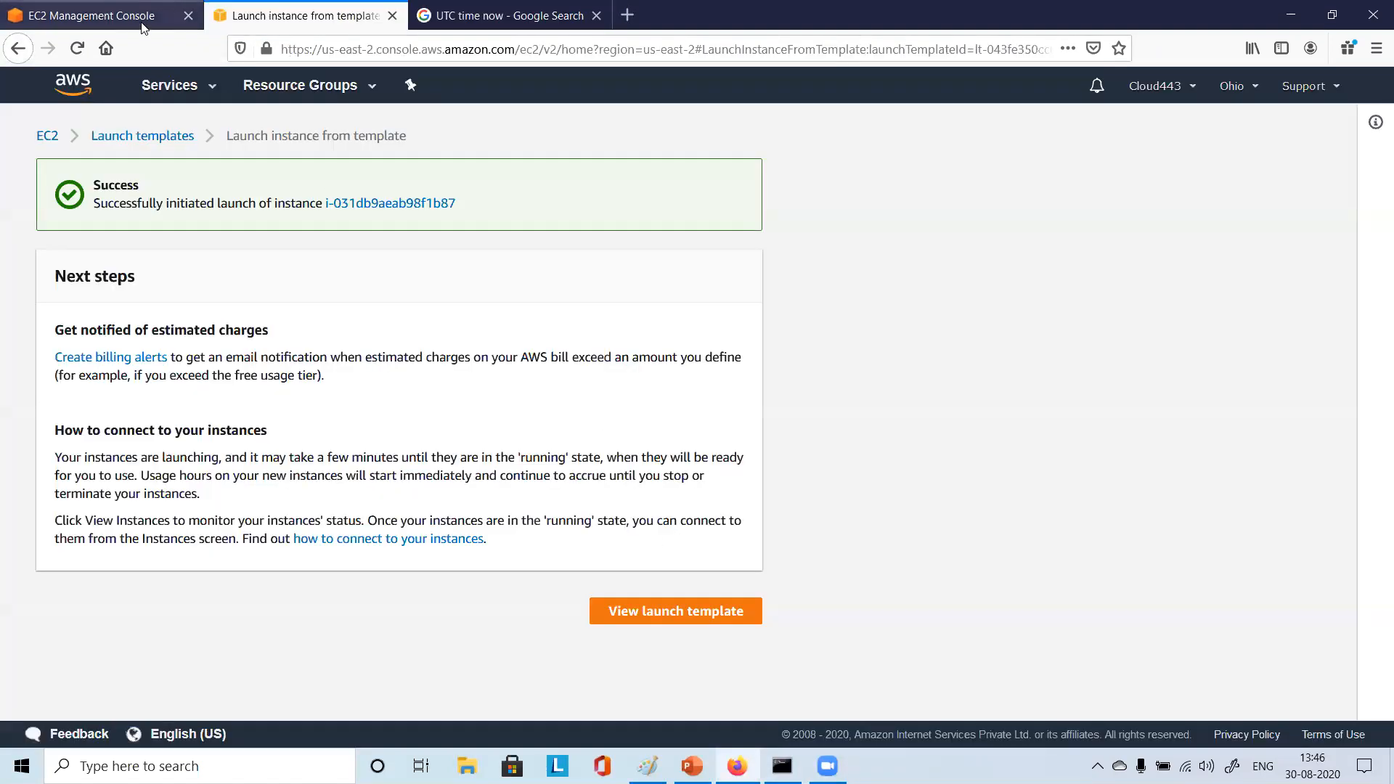
left_click(393, 15)
left_click(99, 7)
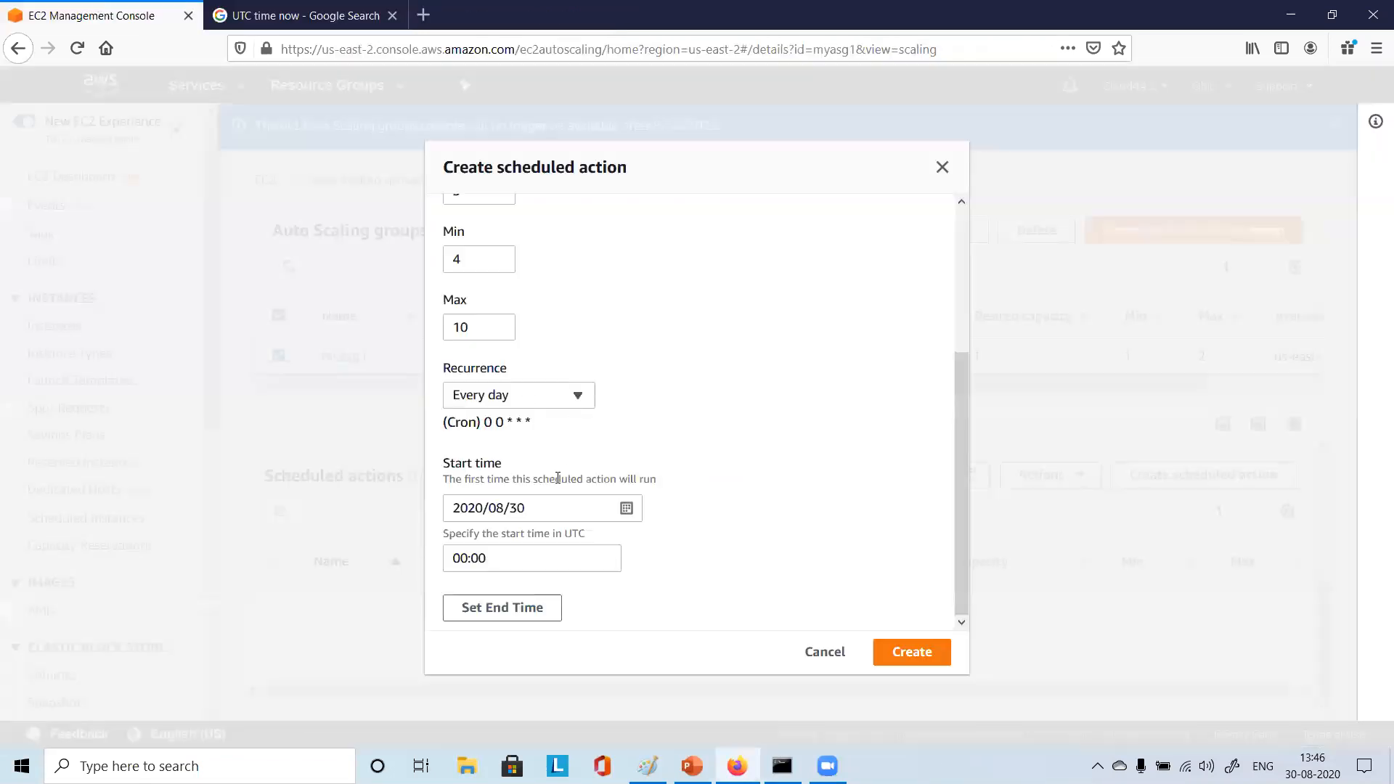
Set the scheduled action's start time to 08:20 UTC
left_click(469, 559)
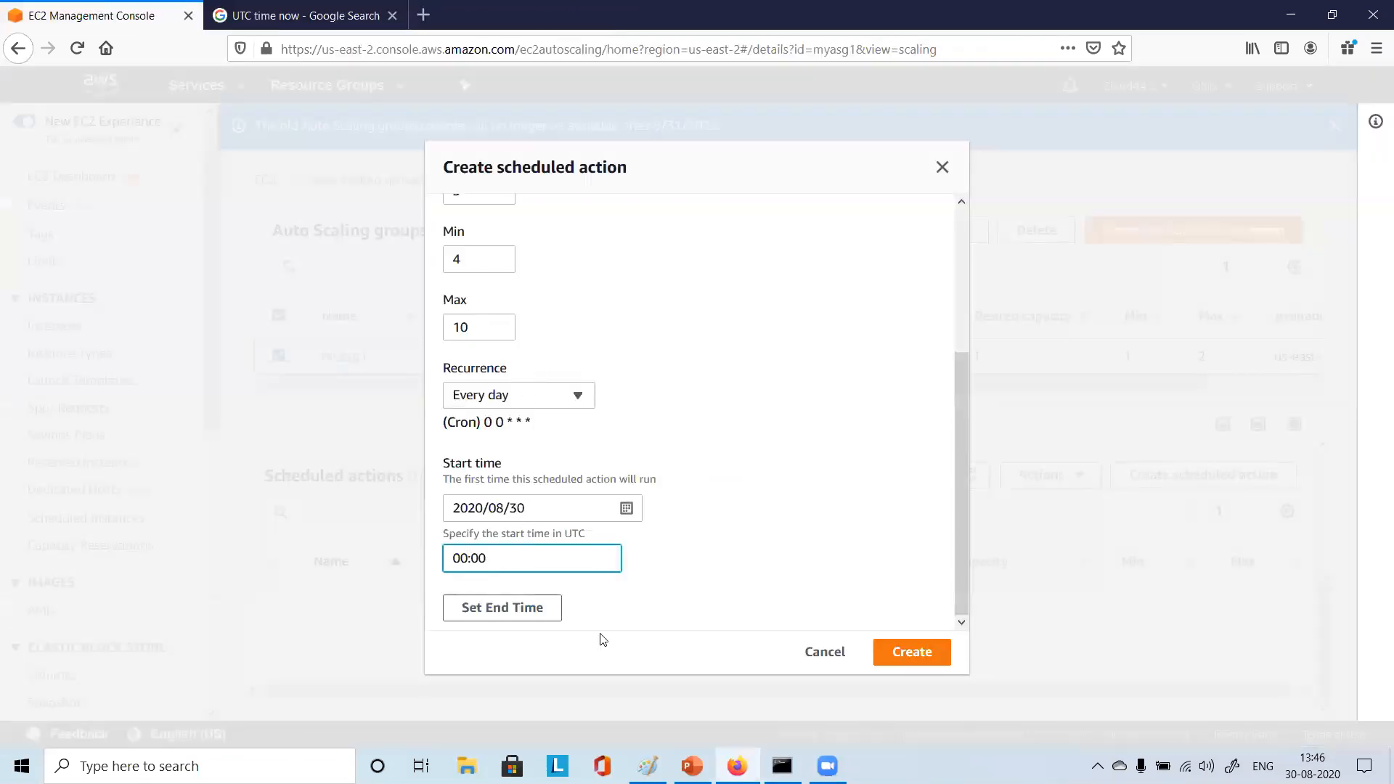
key("BackSpace")
type("8")
key("BackSpace")
key("BackSpace")
type("10")
key("Left")
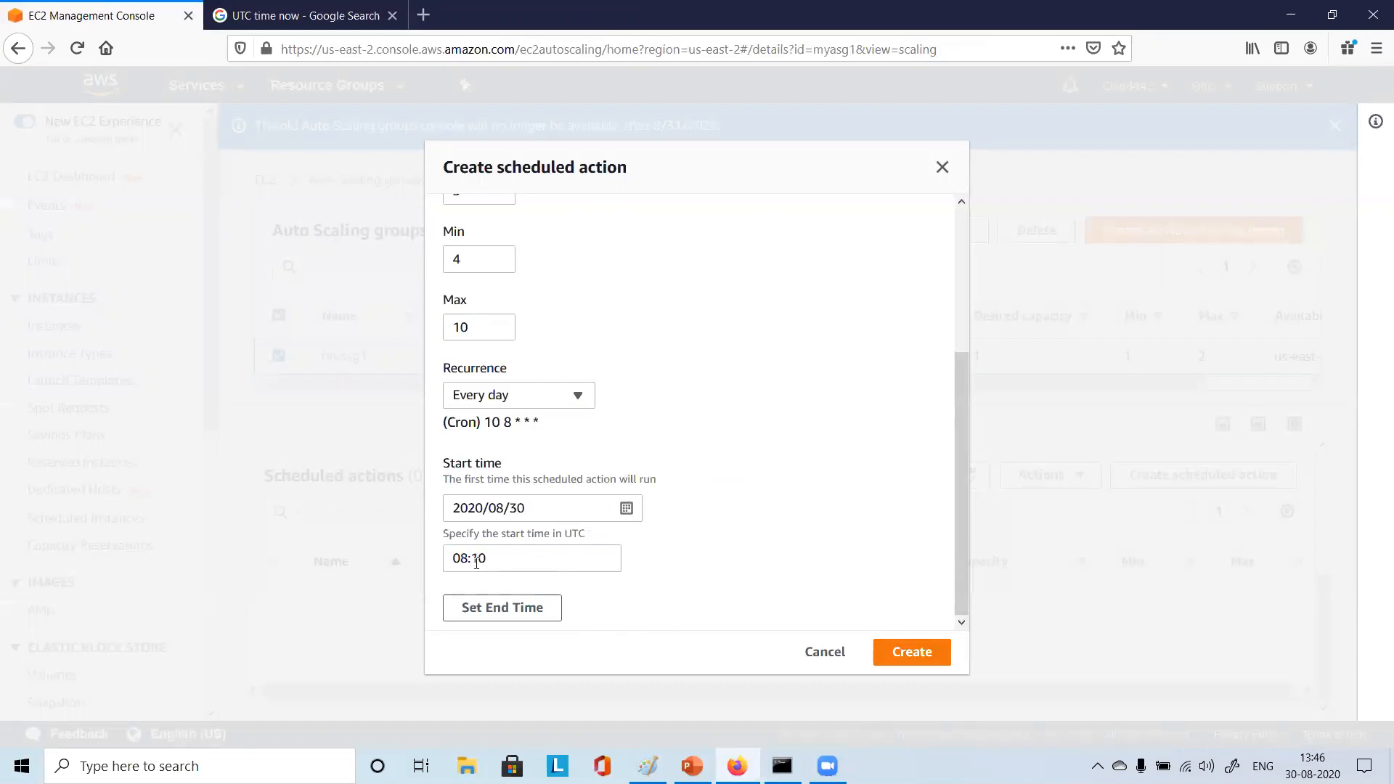
key("BackSpace")
type("2")
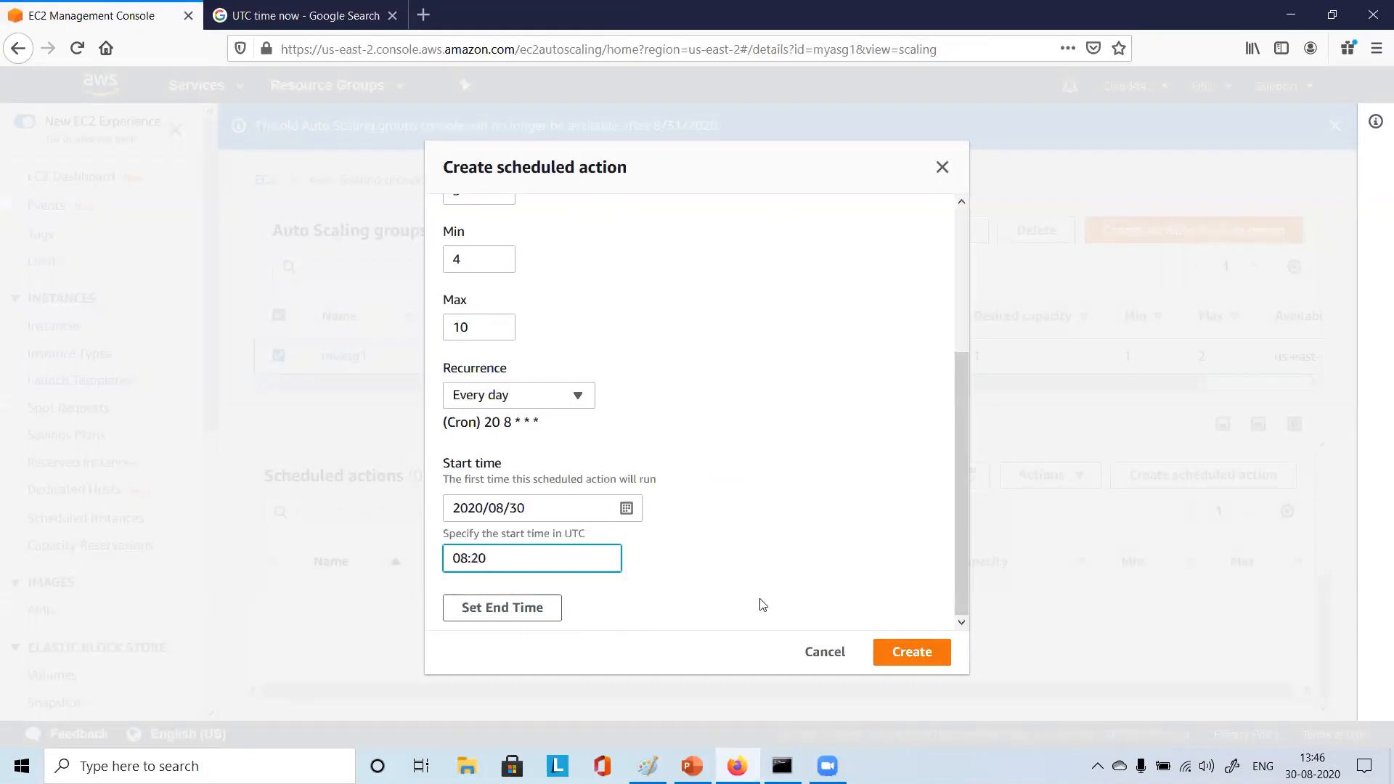
left_click(717, 577)
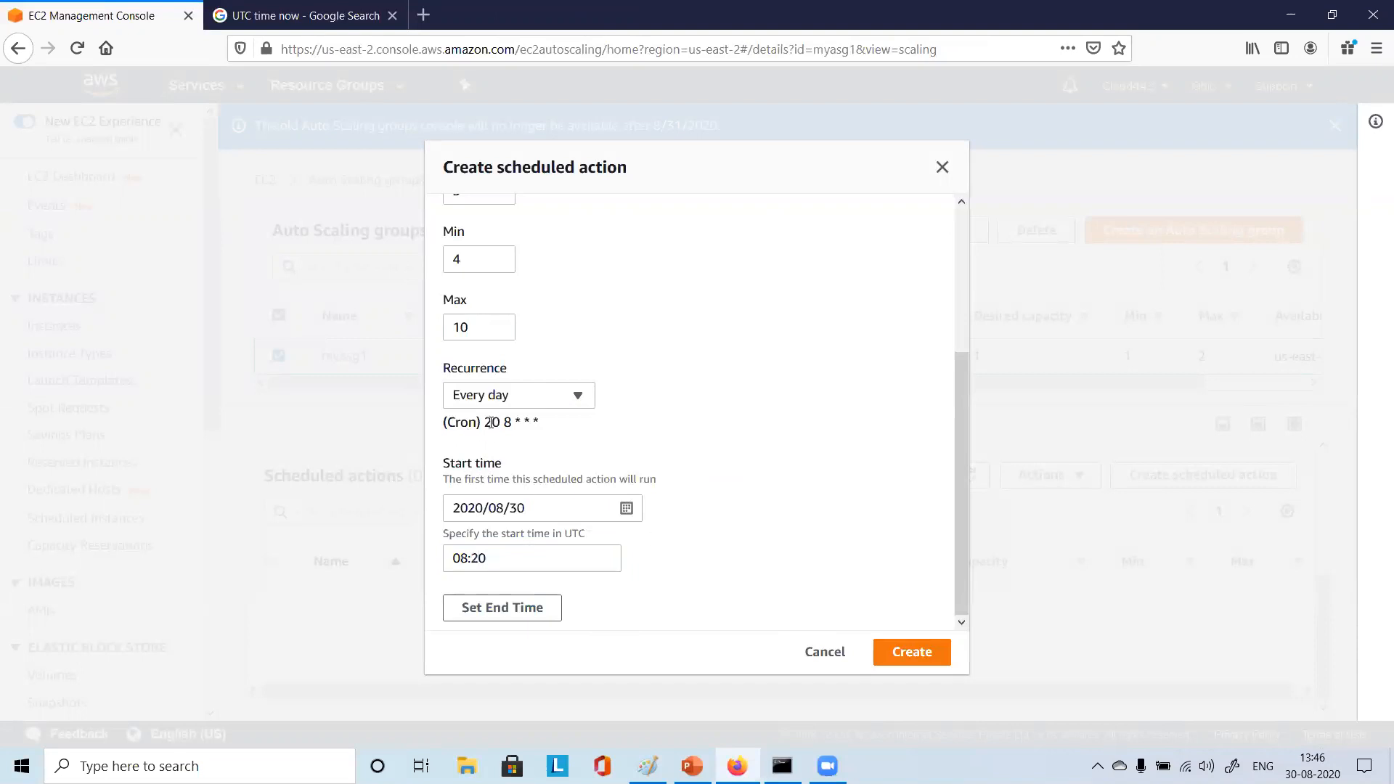
Examine the minute and hour fields of the generated cron expression below the recurrence setting
left_click_drag(484, 423, 499, 426)
left_click(533, 446)
double_click(508, 424)
left_click(524, 443)
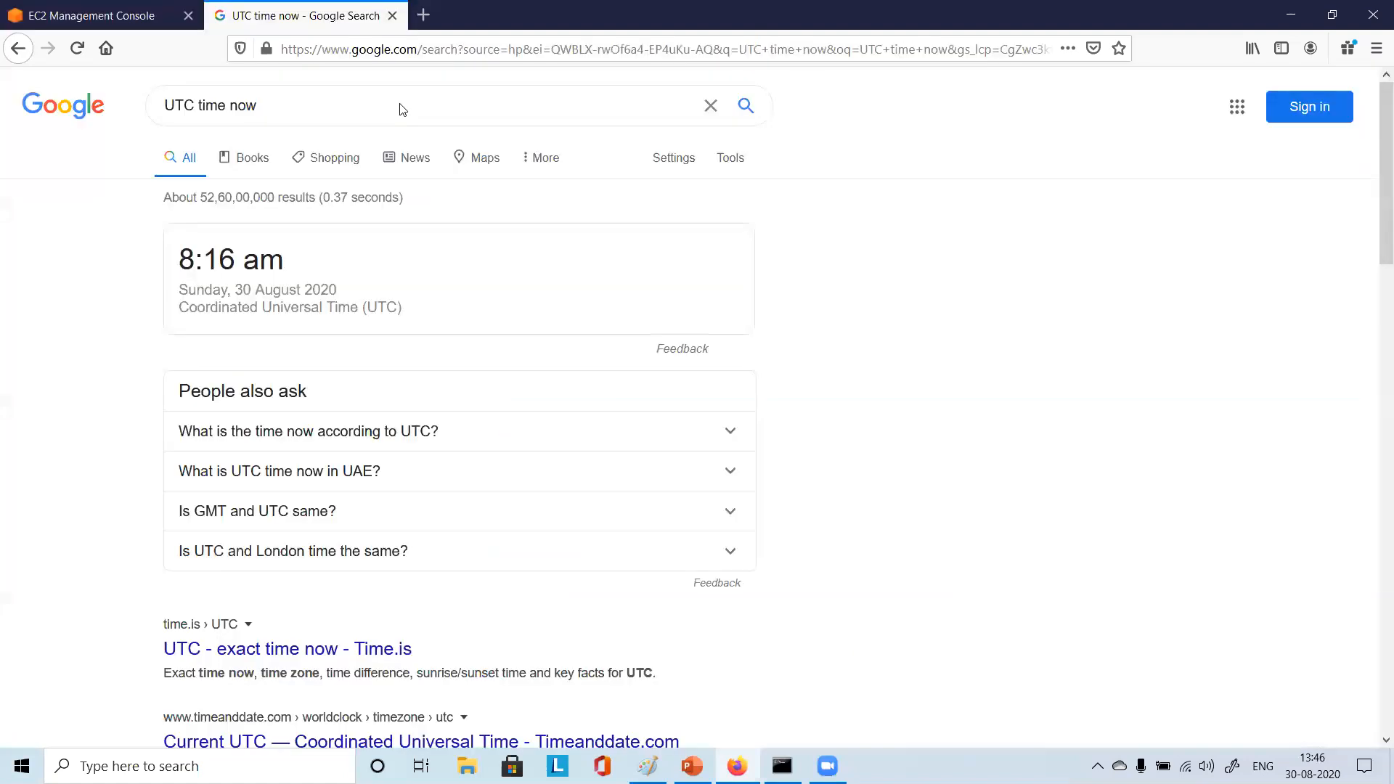
left_click(354, 11)
double_click(297, 102)
triple_click(298, 99)
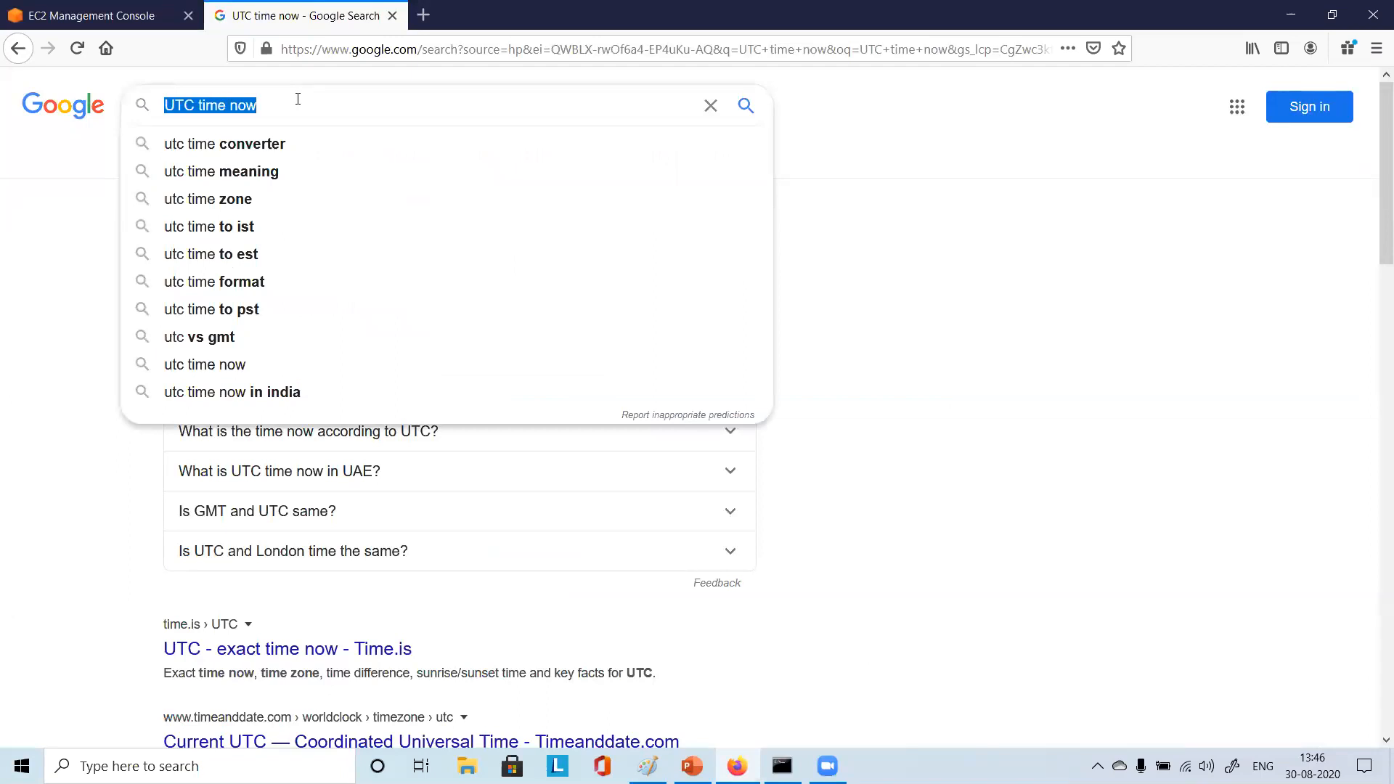
type("li")
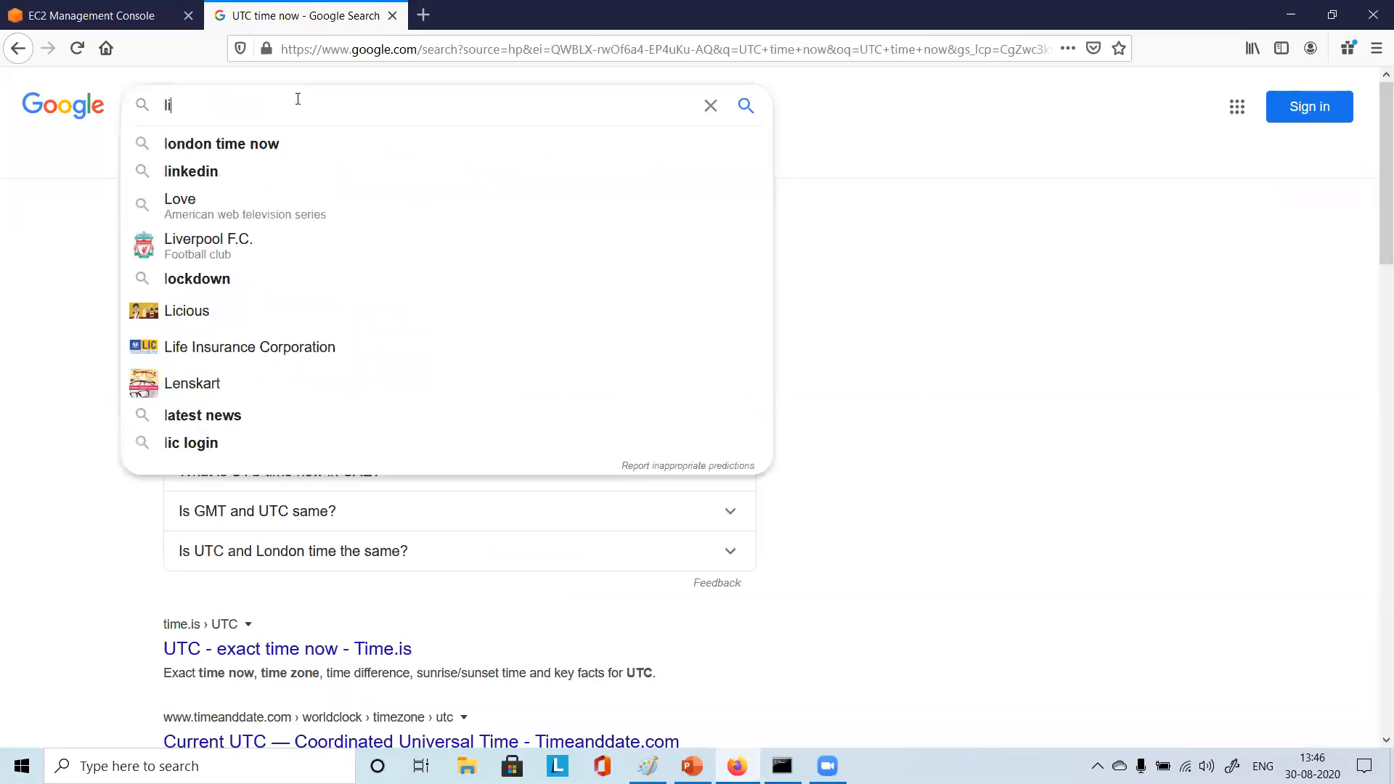
type("nuc=x")
key("BackSpace")
key("BackSpace")
key("BackSpace")
type("x ")
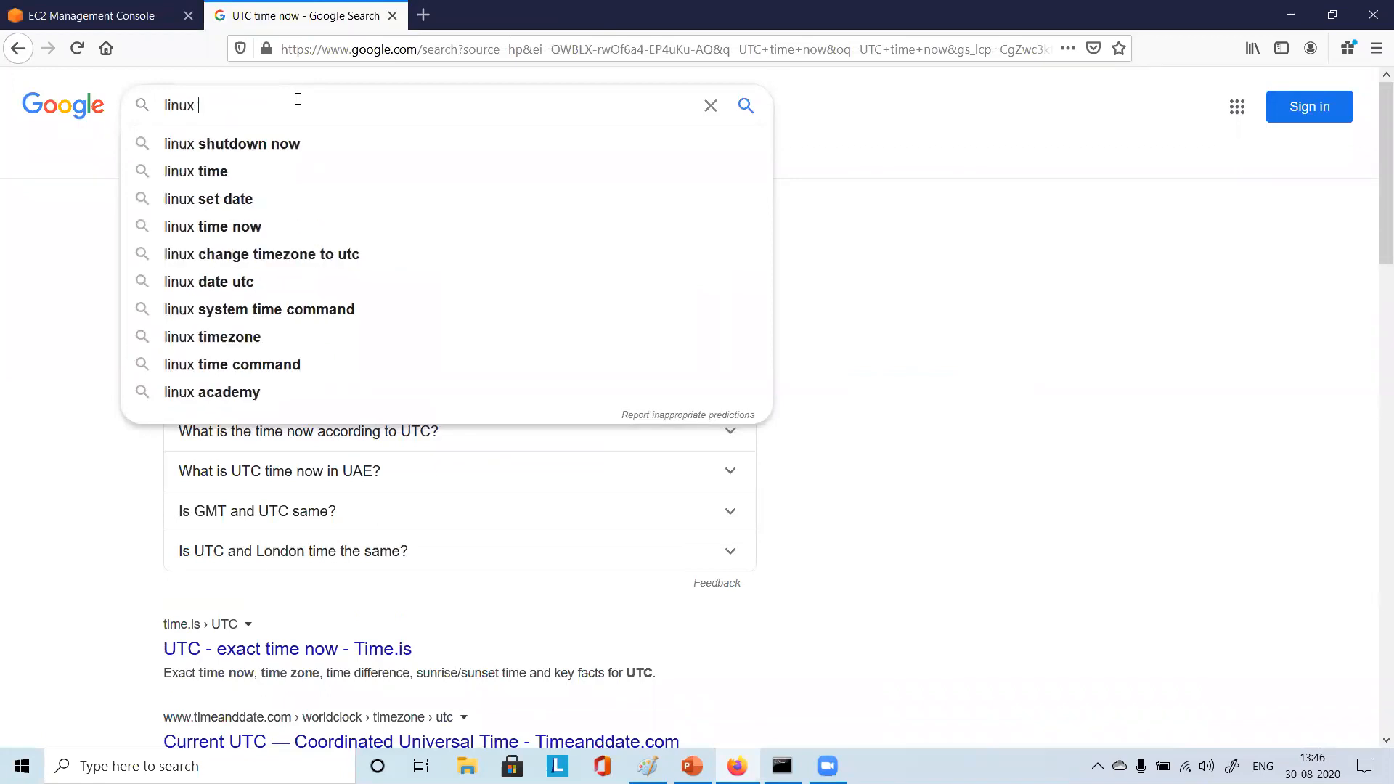
type("crontab")
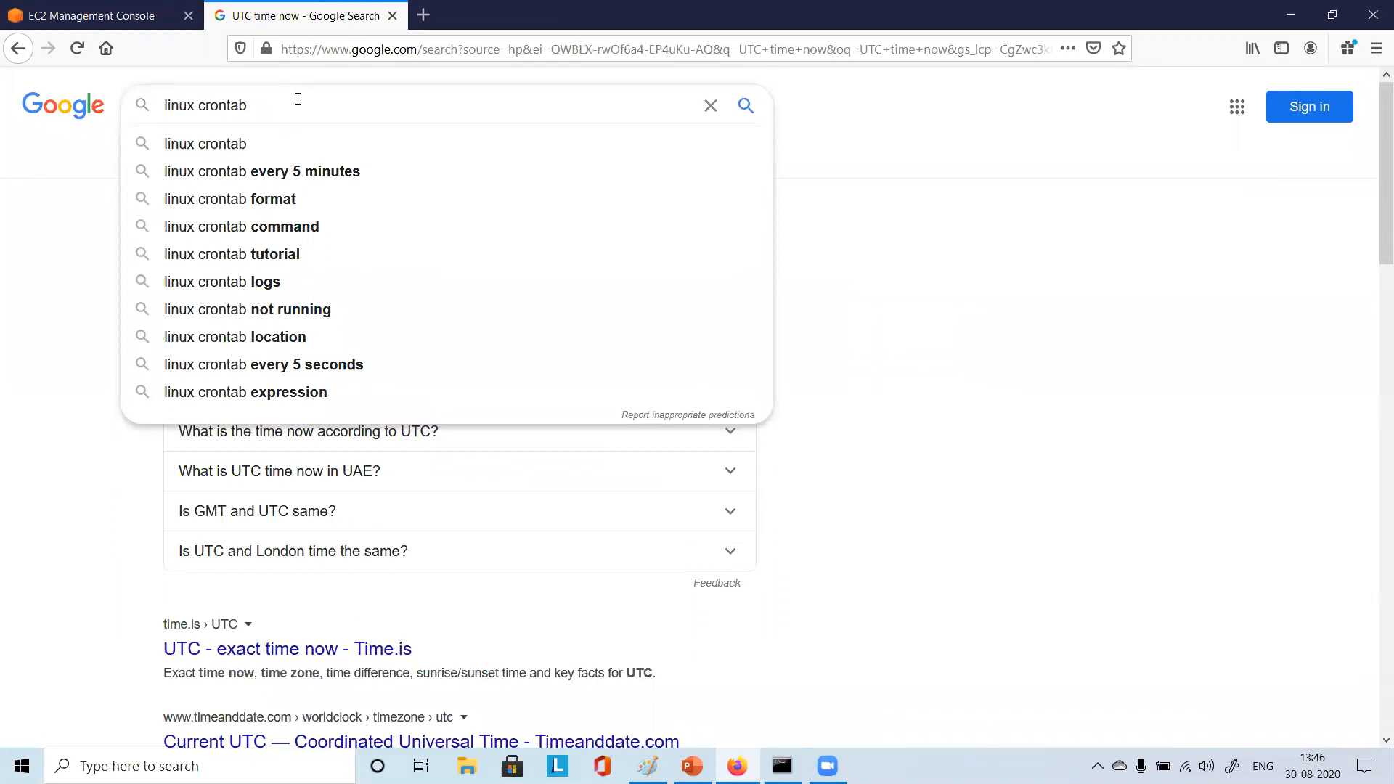
key("BackSpace")
key("BackSpace")
key("BackSpace")
key("BackSpace")
key("BackSpace")
key("BackSpace")
key("BackSpace")
key("BackSpace")
key("BackSpace")
key("BackSpace")
key("BackSpace")
key("BackSpace")
key("BackSpace")
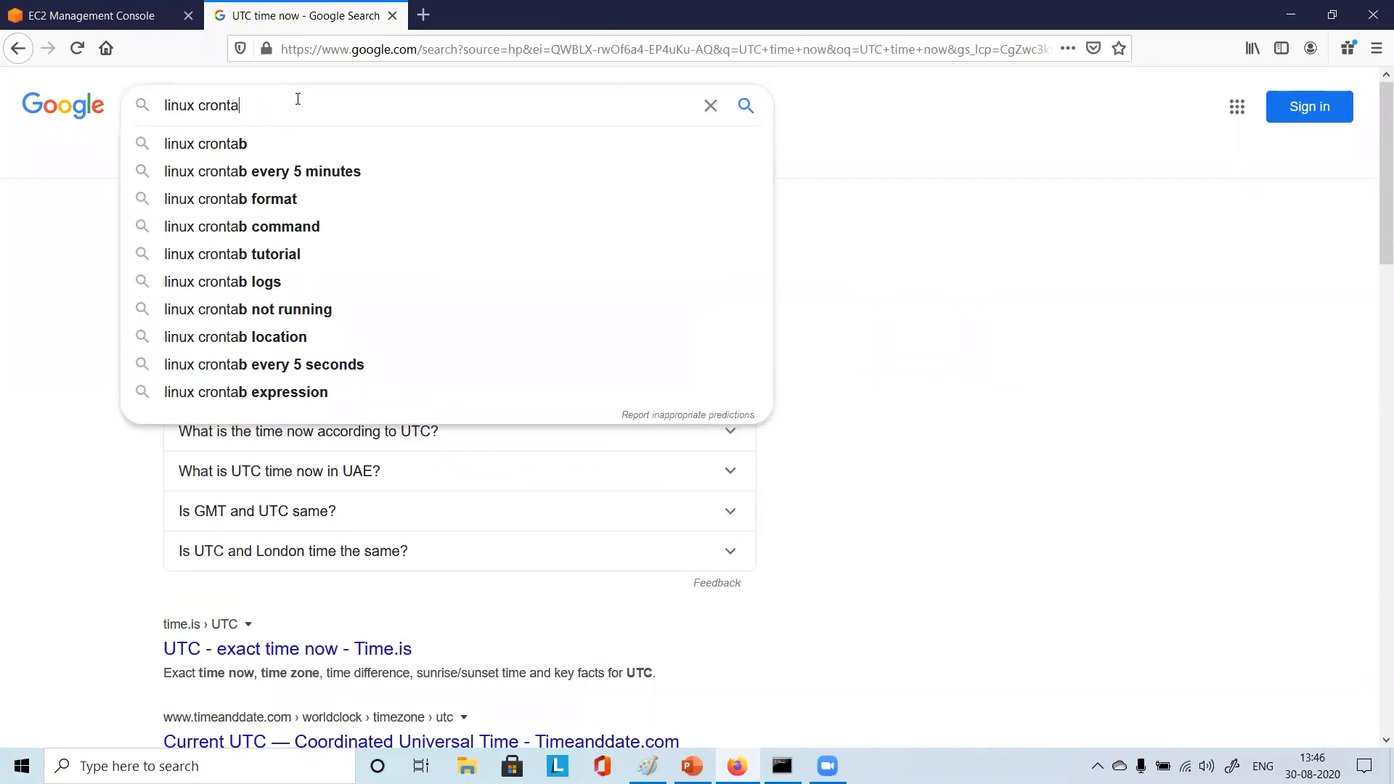
Search Google for "man 5 crontab linux" and open the crontab(5) Linux man page from linux.die.net in a new tab
type("m")
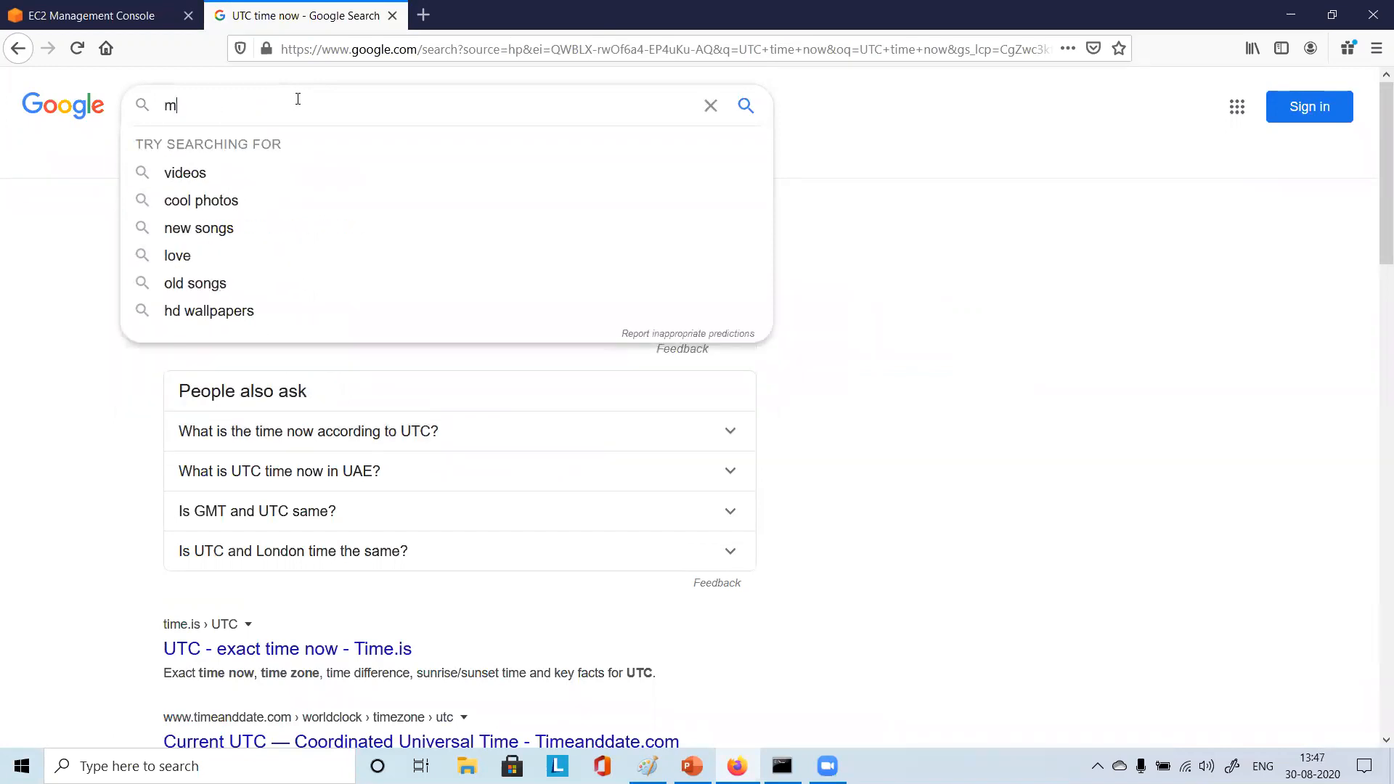
type("an 5 c")
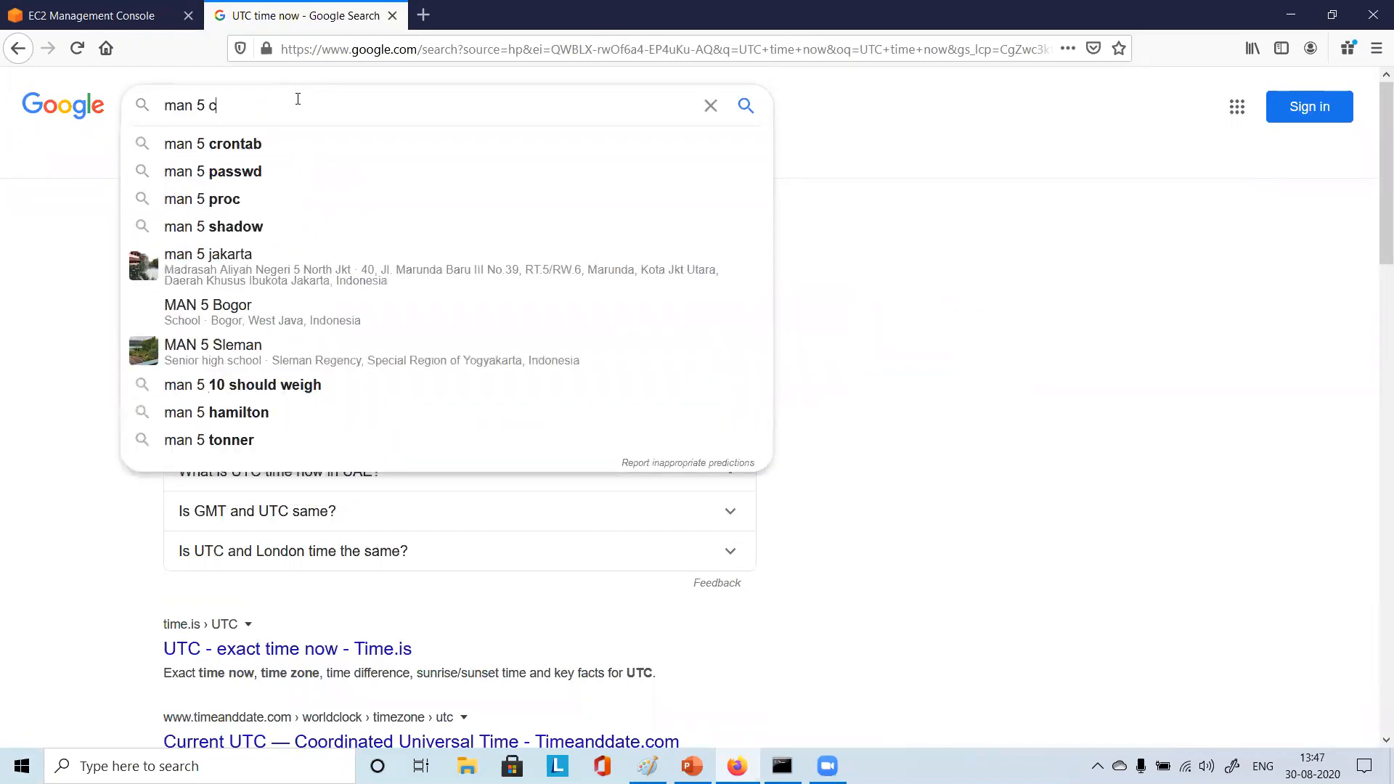
type("rontab")
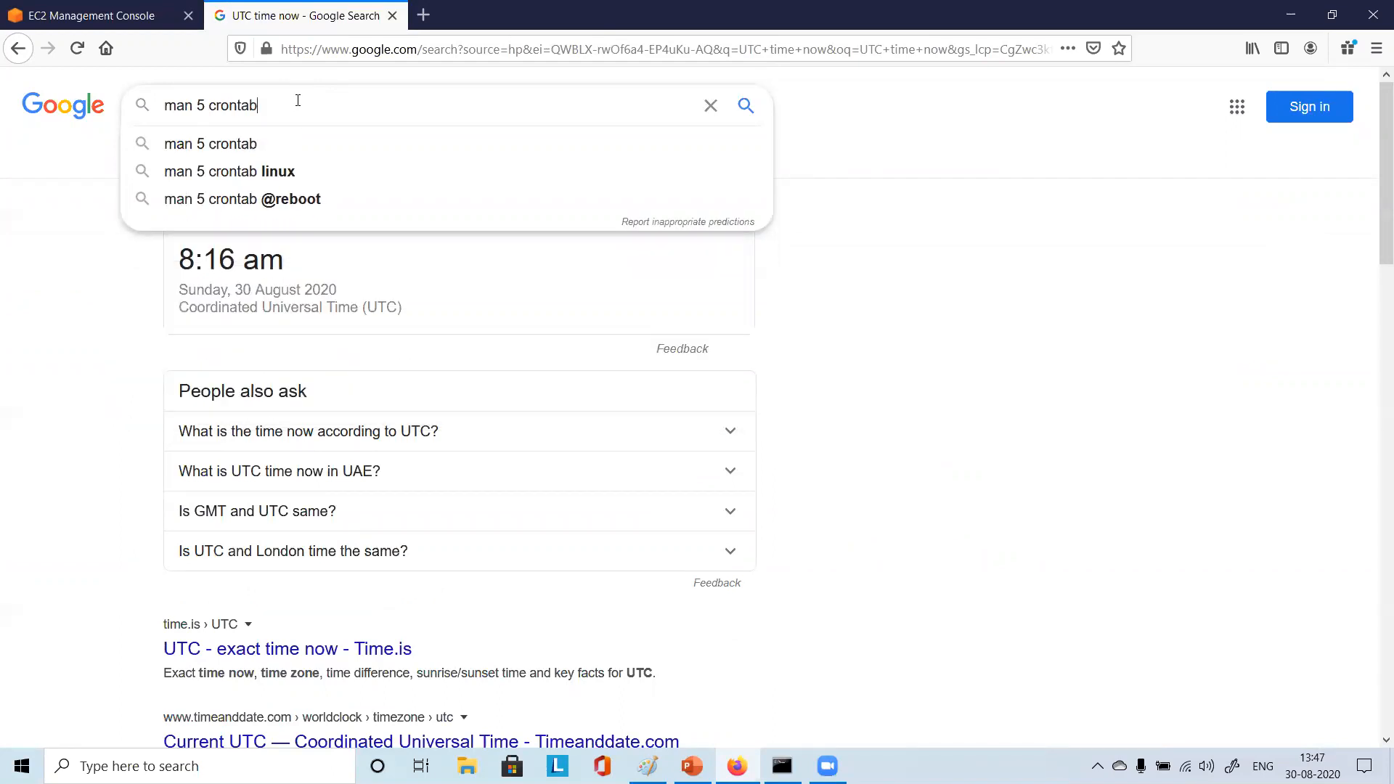
left_click(303, 172)
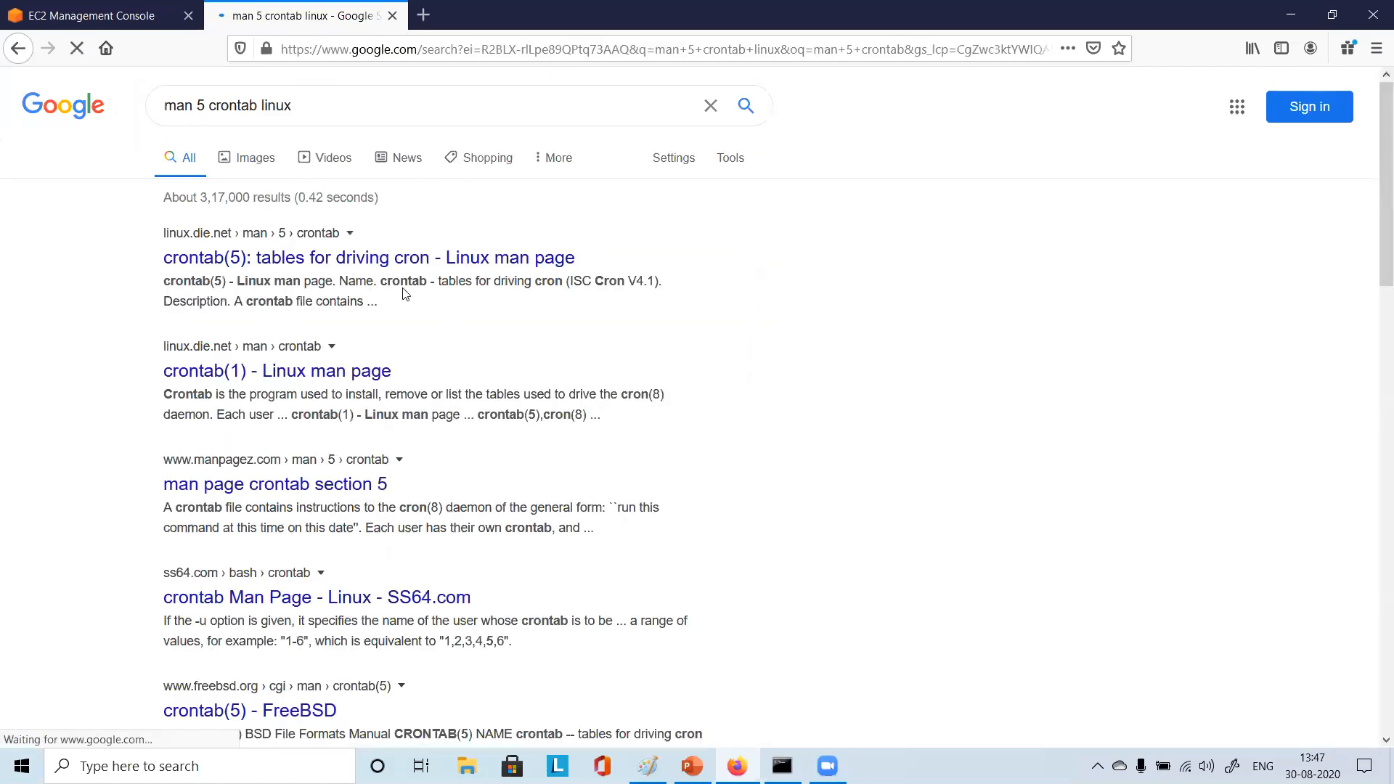
right_click(346, 259)
left_click(414, 268)
key("ctrl+Tab")
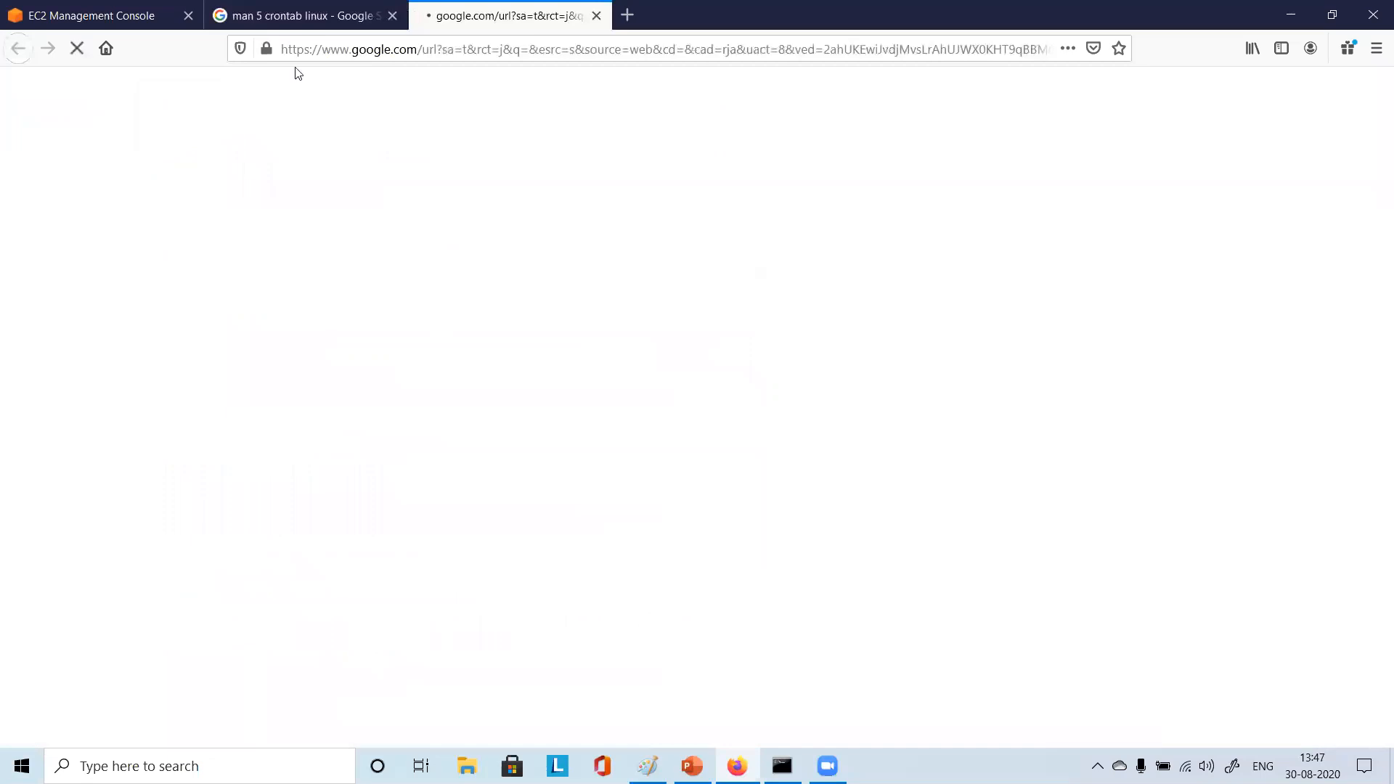
left_click(304, 16)
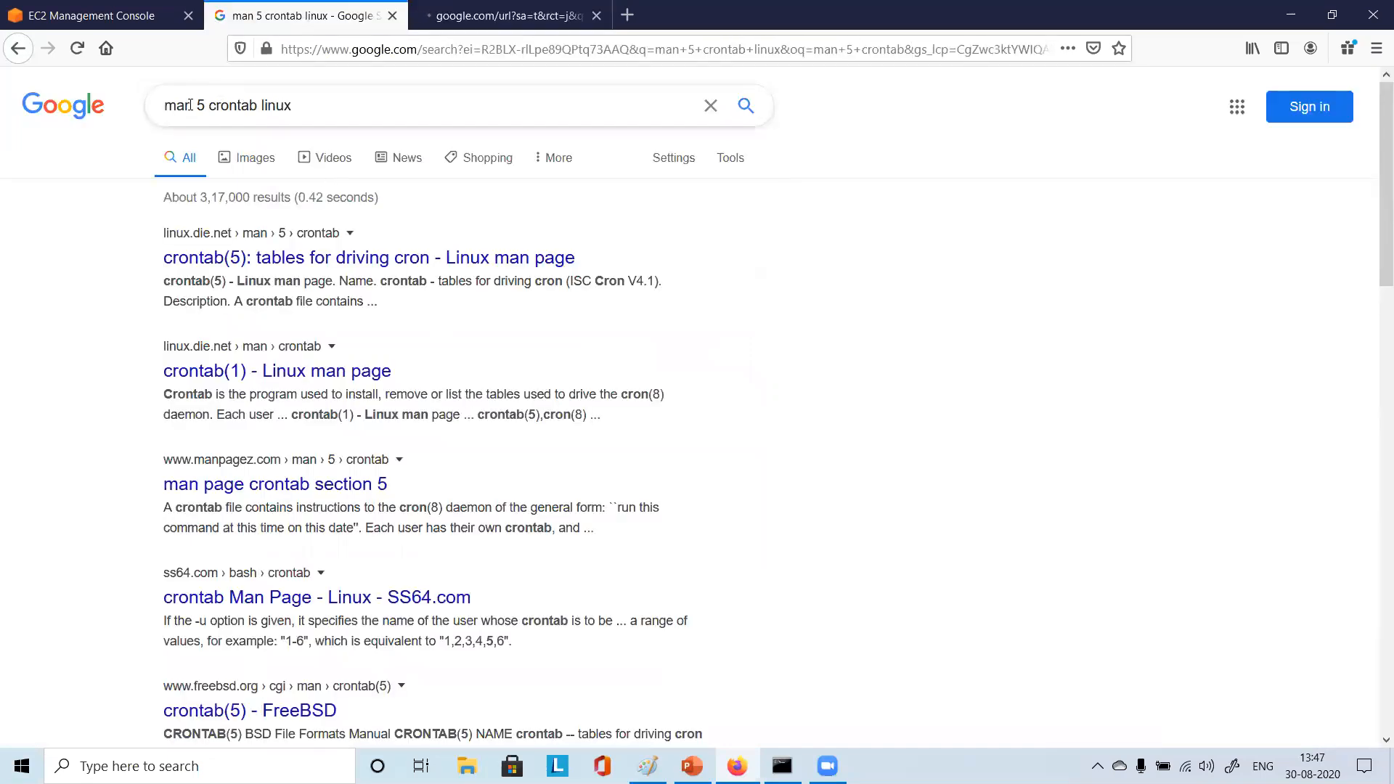
key("ctrl+Tab")
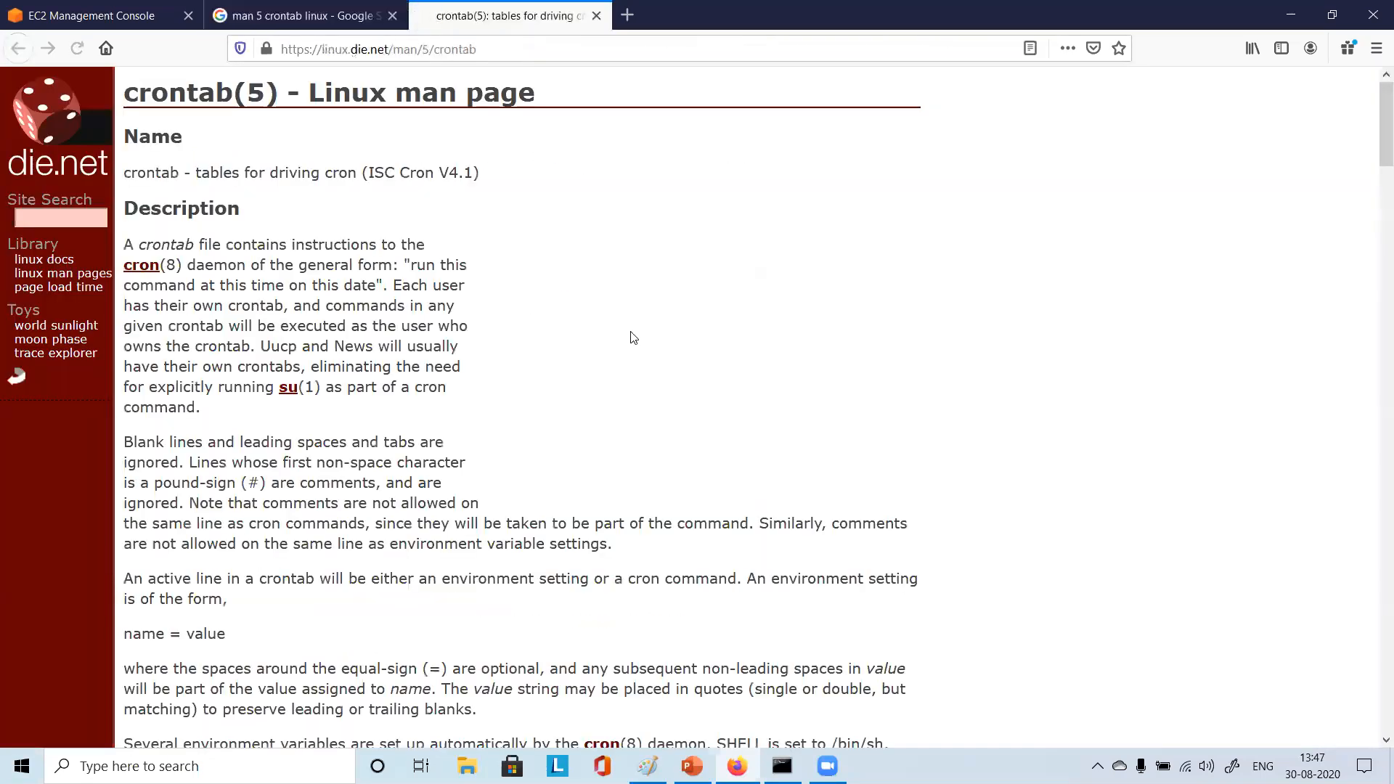
Examine the crontab man page's time and date fields, their allowed values, and the meaning of an asterisk
scroll(551, 367, "down", 8)
scroll(551, 367, "down", 1)
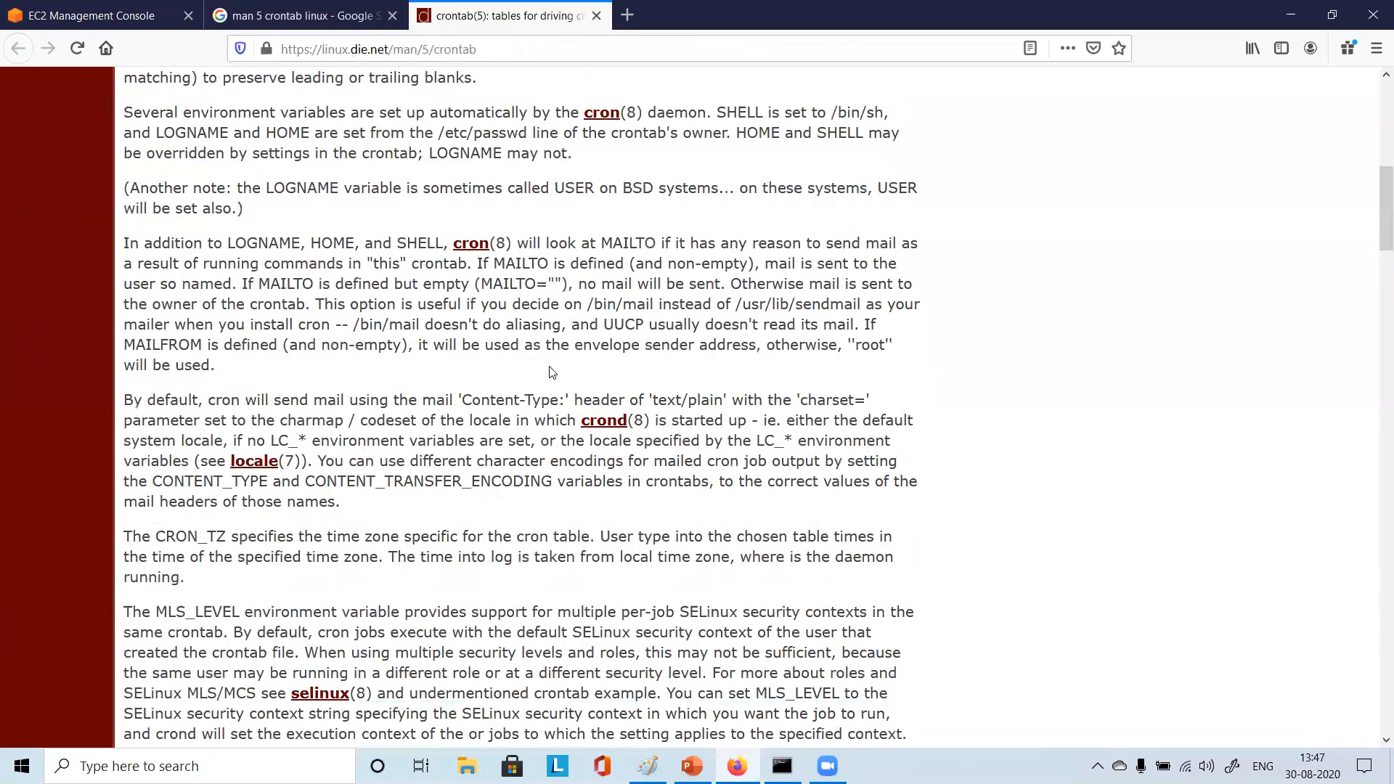
scroll(549, 371, "down", 12)
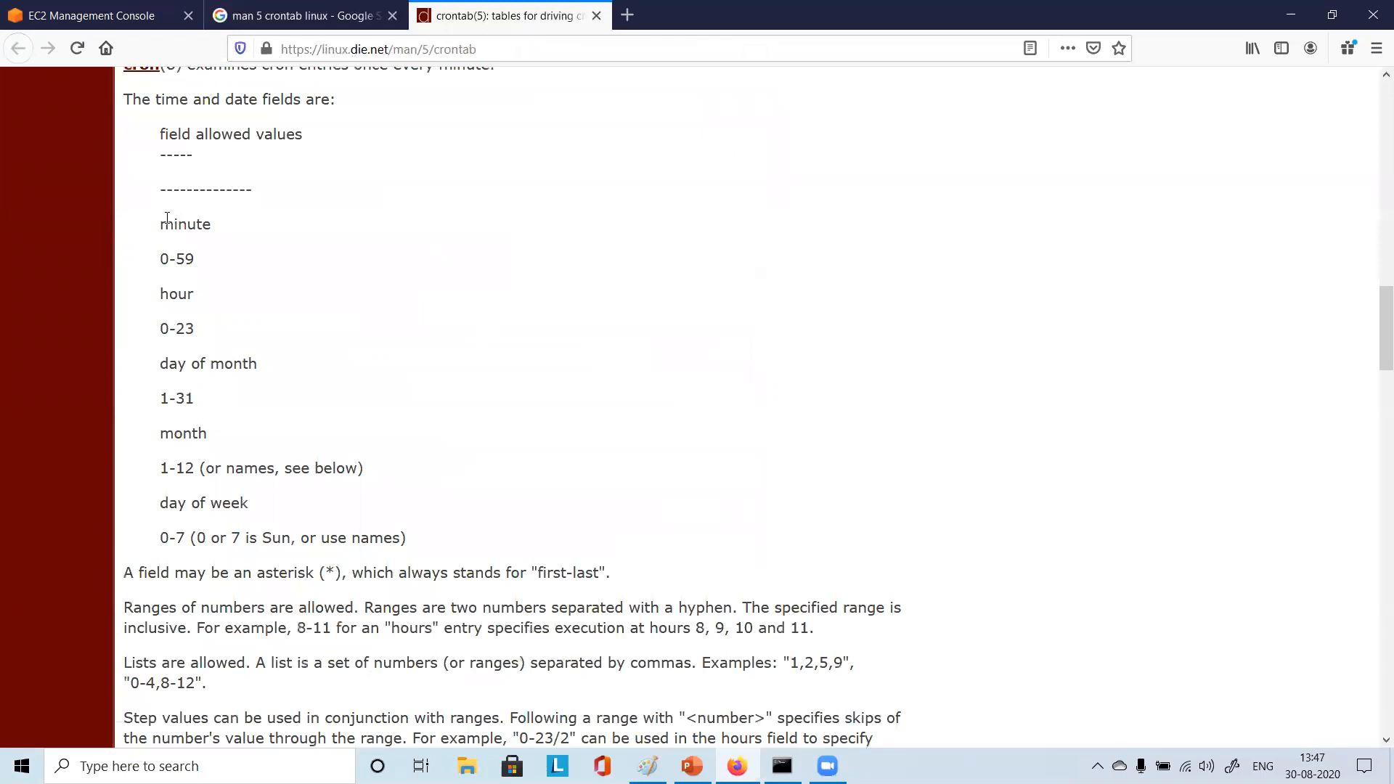
left_click_drag(152, 293, 236, 415)
left_click_drag(144, 422, 367, 472)
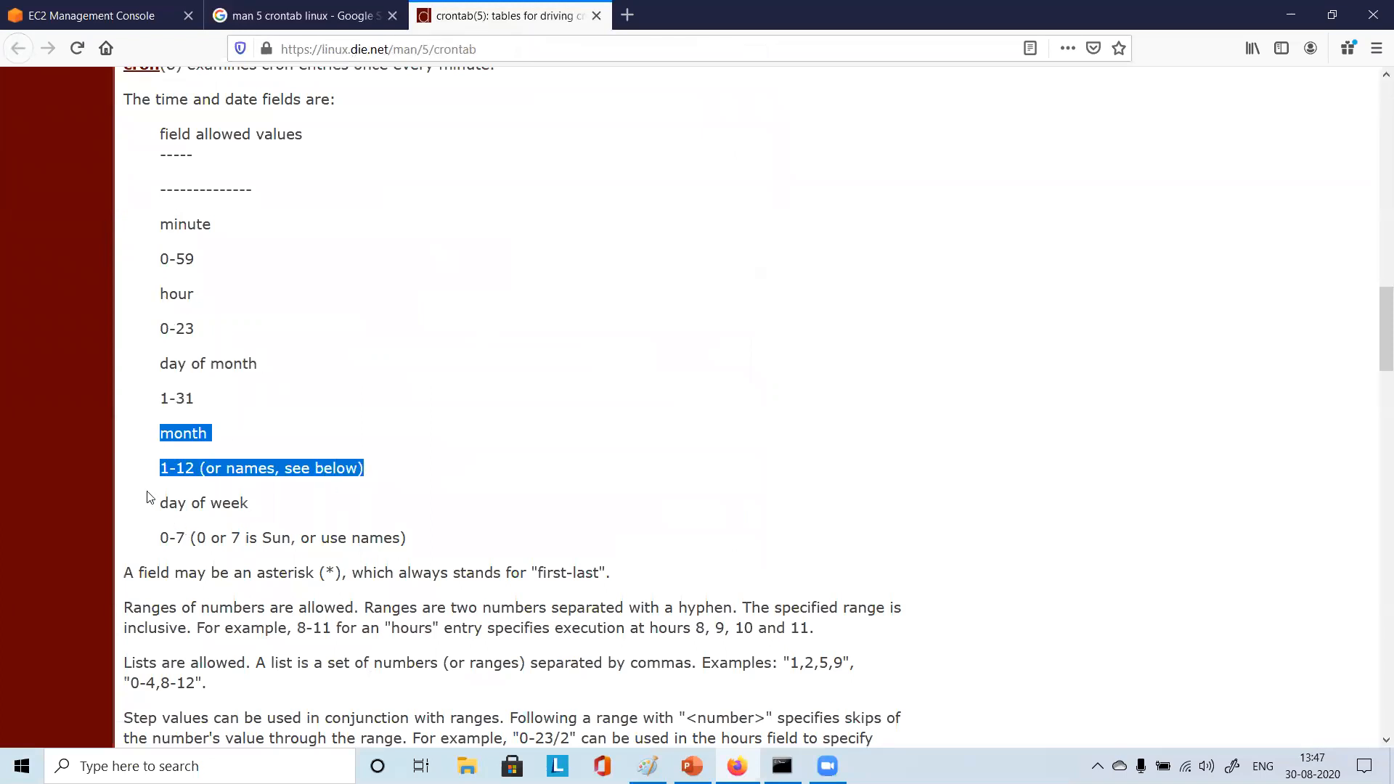
left_click_drag(147, 493, 479, 529)
scroll(480, 528, "down", 3)
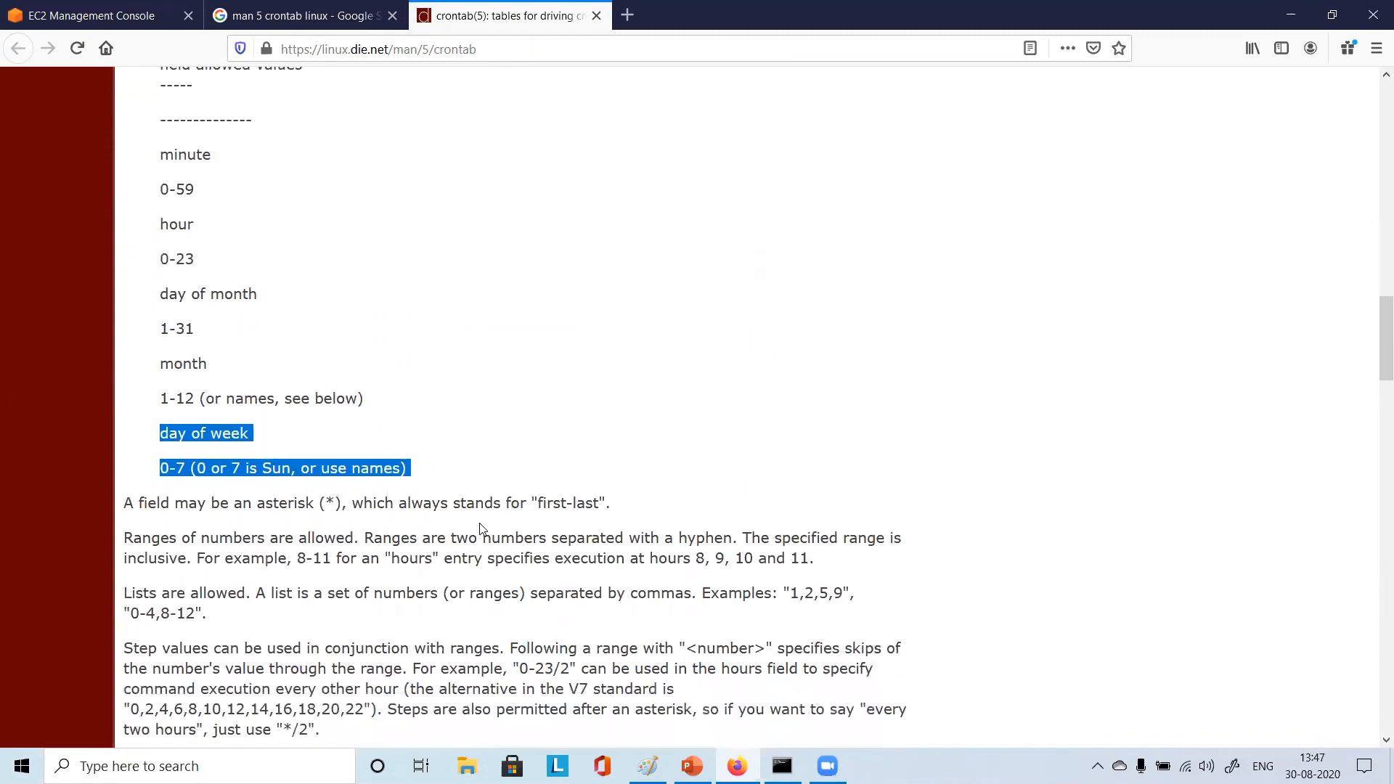
left_click(250, 376)
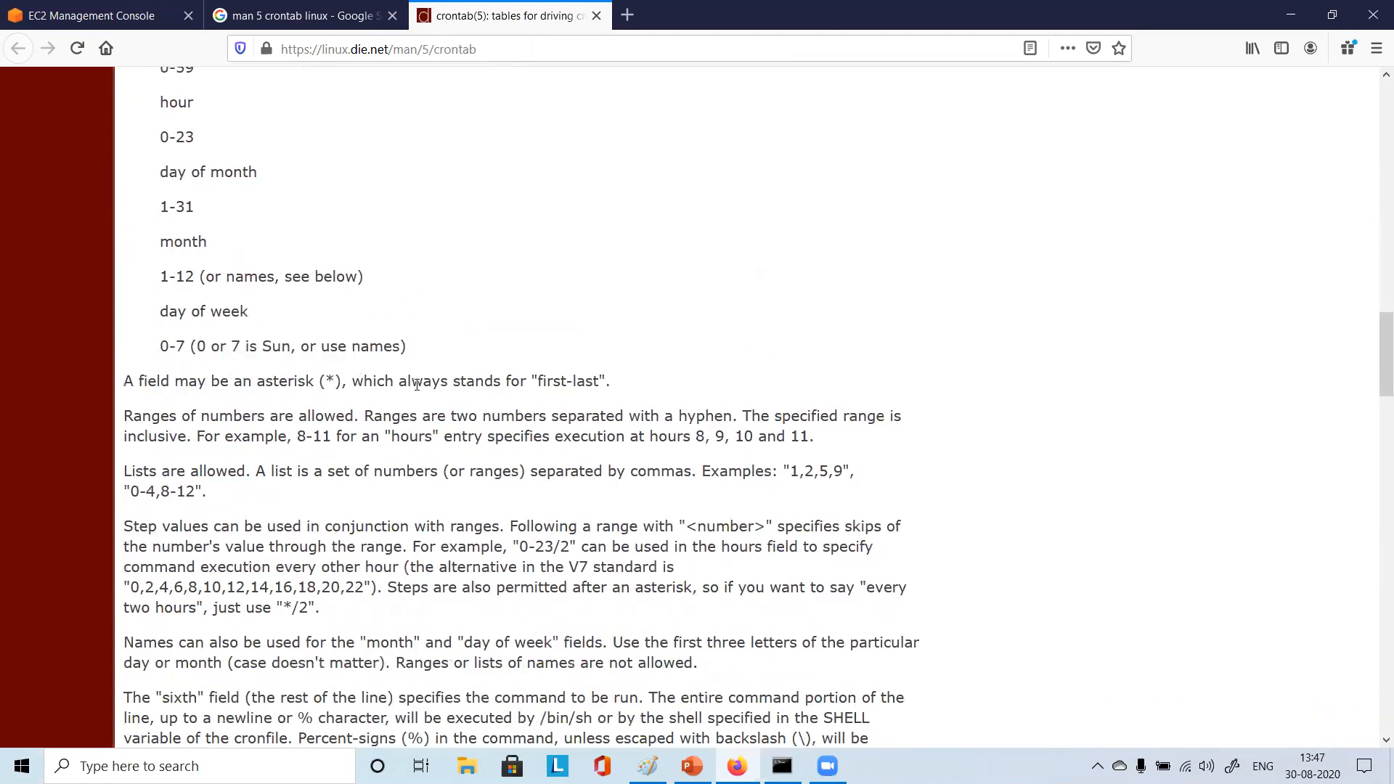
left_click_drag(304, 382, 364, 383)
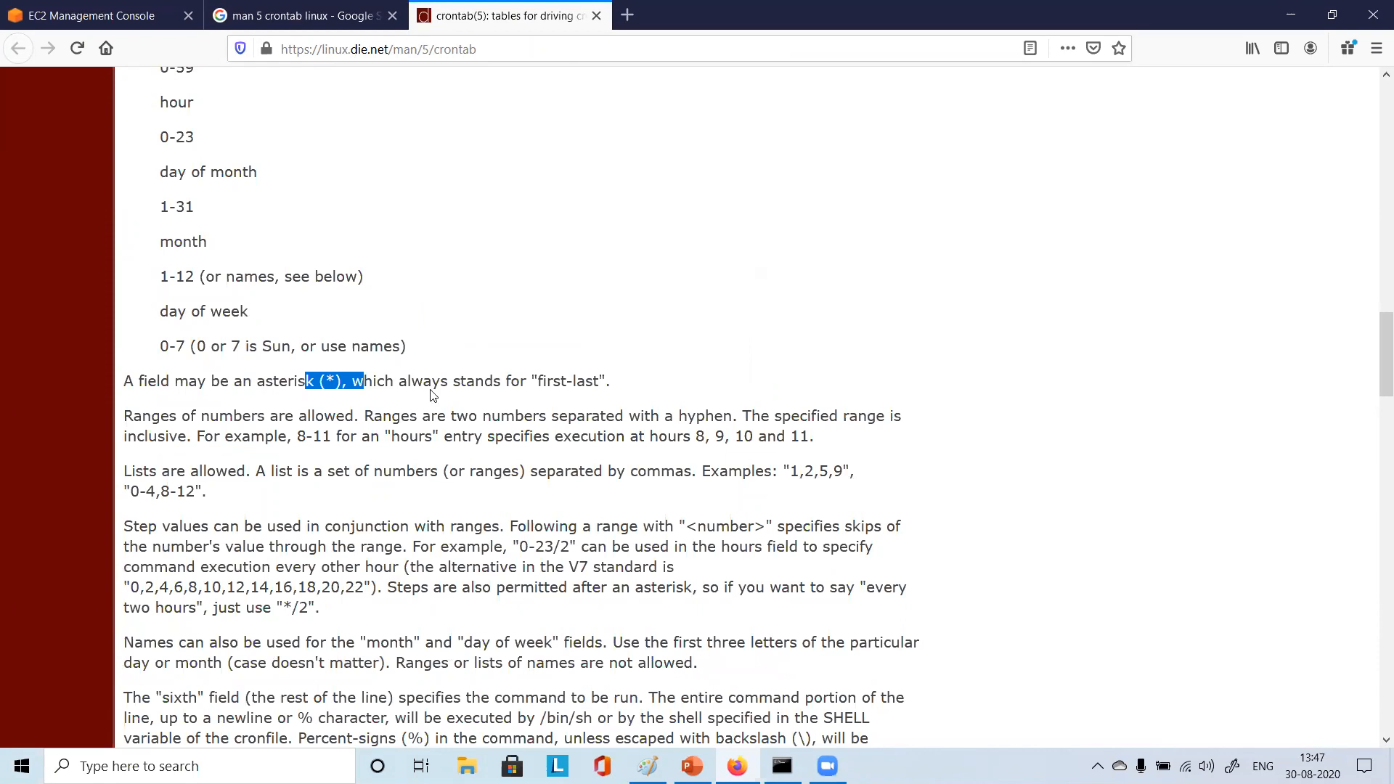
left_click(259, 383)
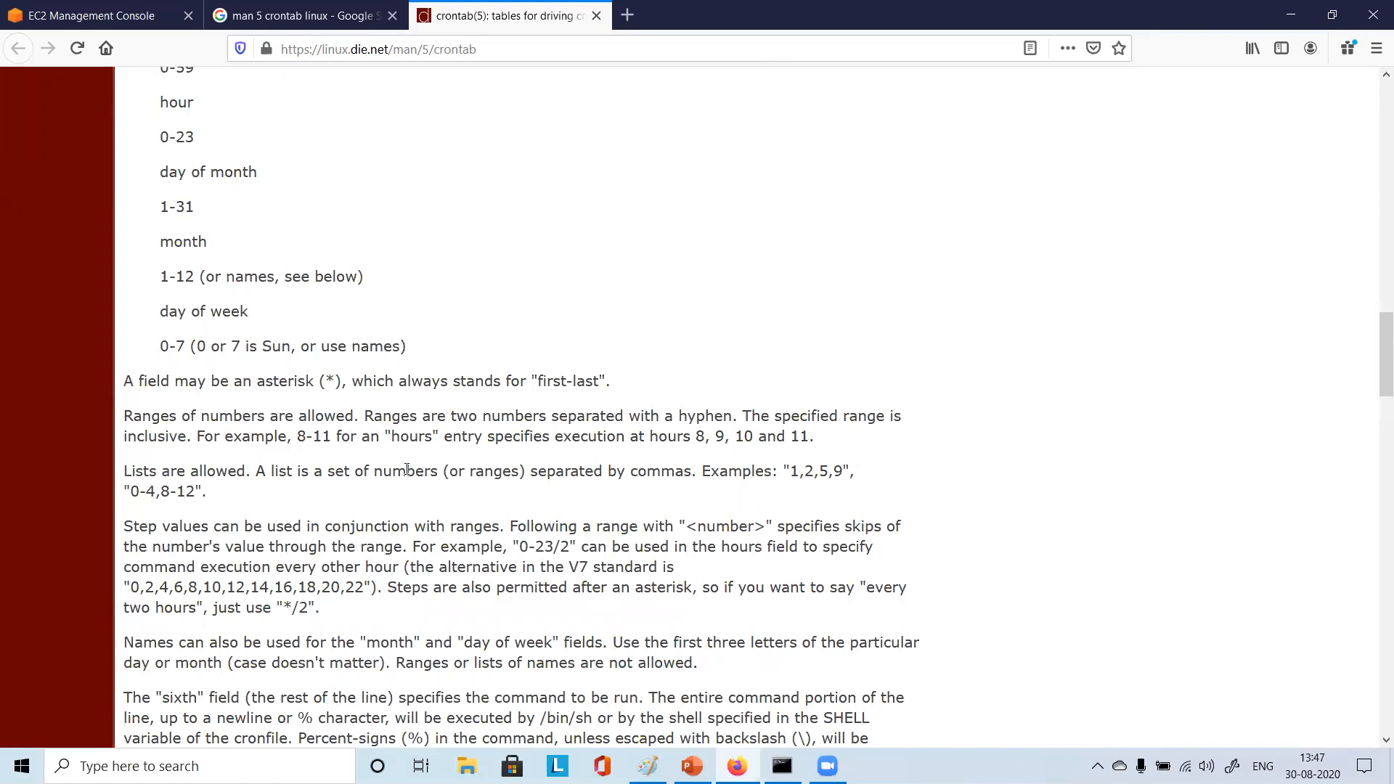
Return to the scheduled action form in the EC2 console and set its recurrence to Once
left_click(313, 15)
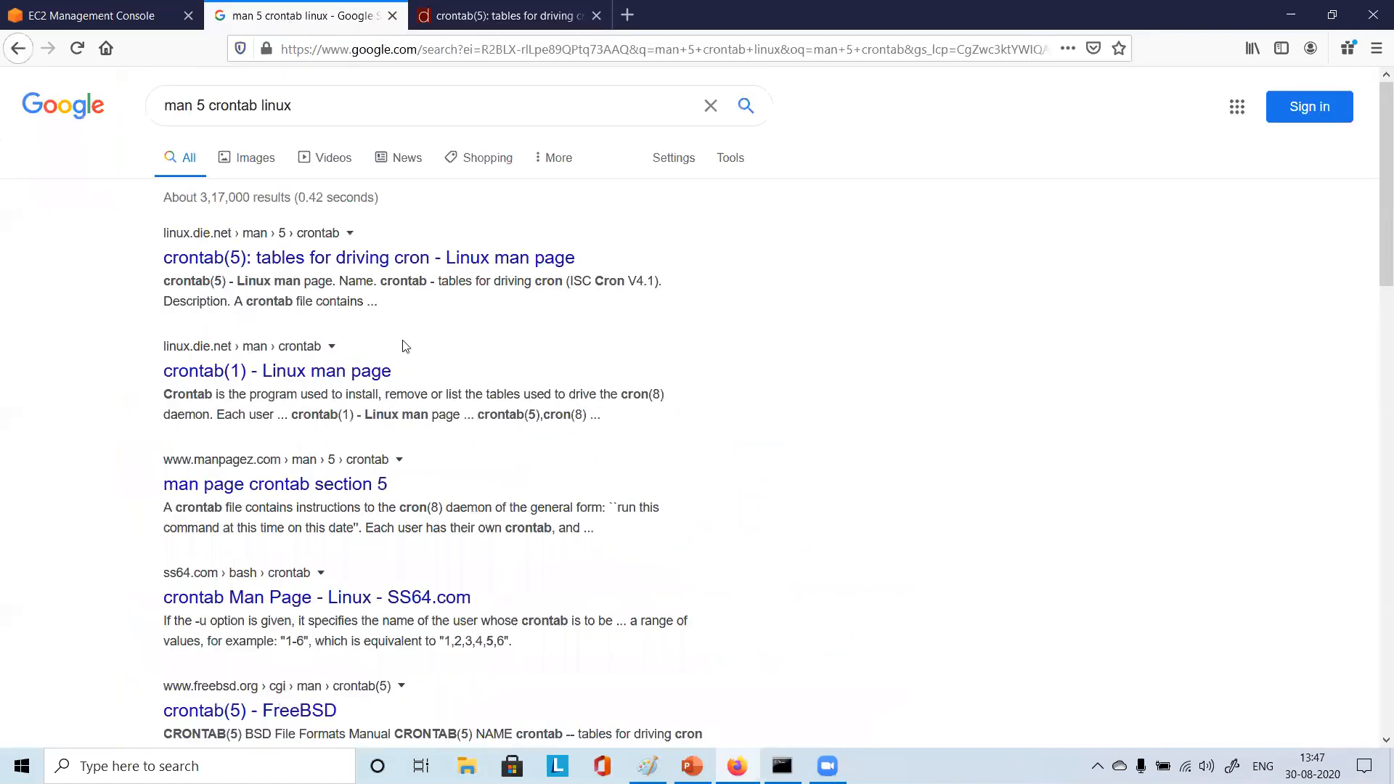
left_click(80, 15)
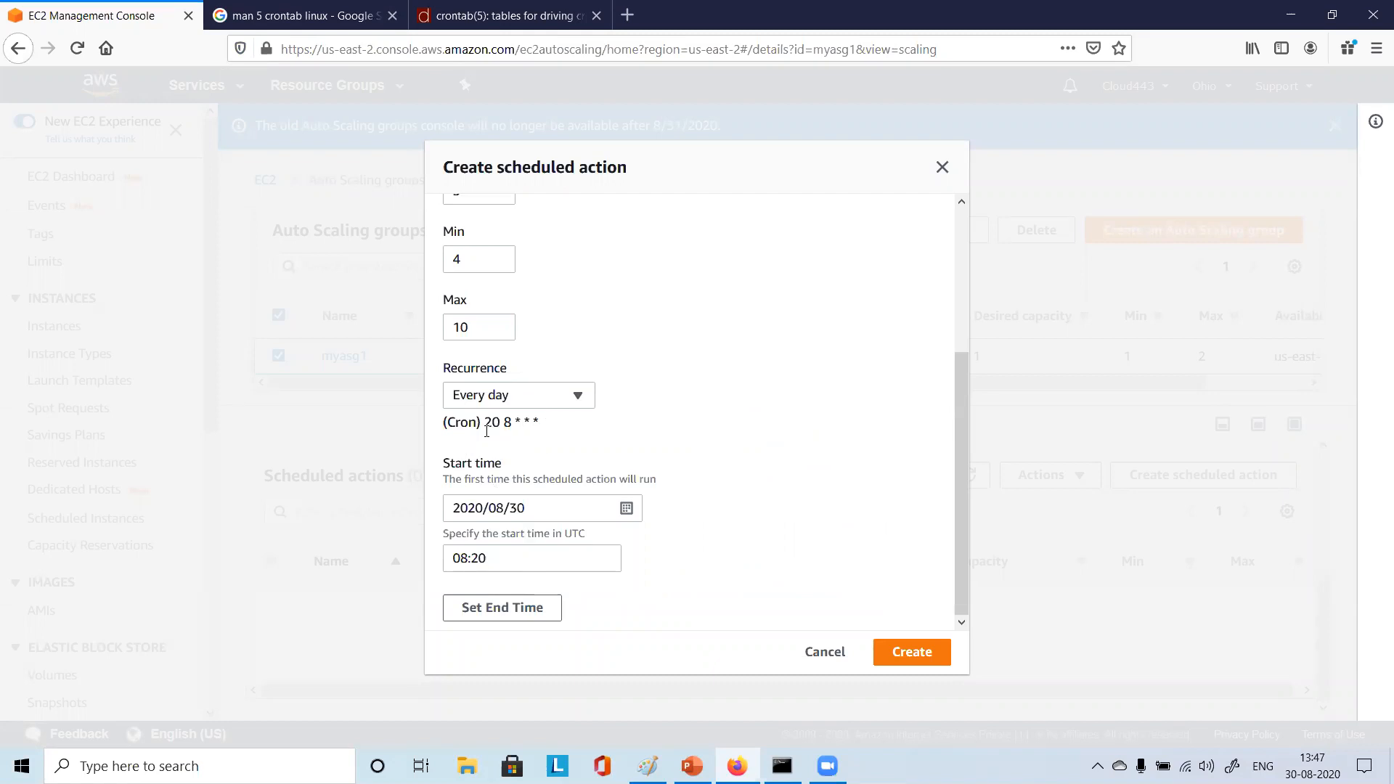
left_click(577, 399)
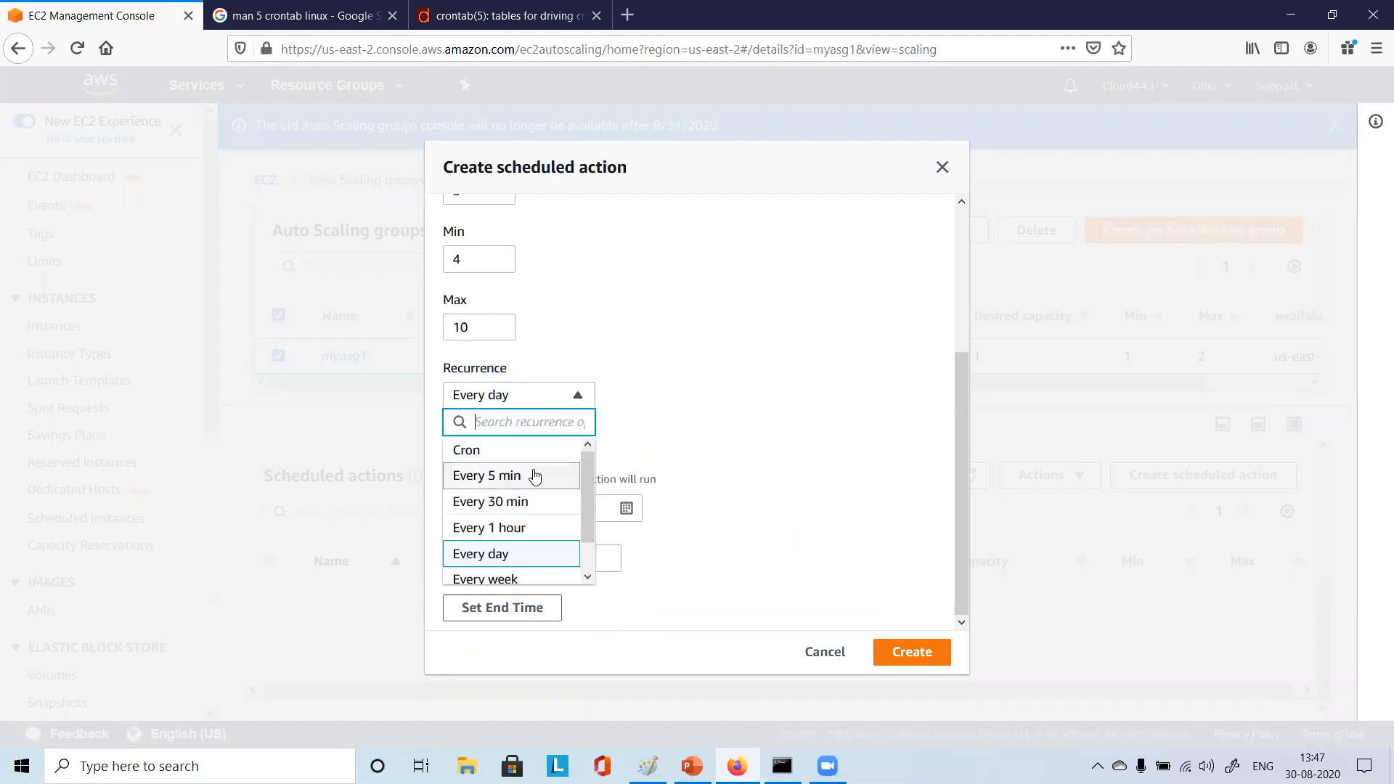
scroll(537, 475, "down", 1)
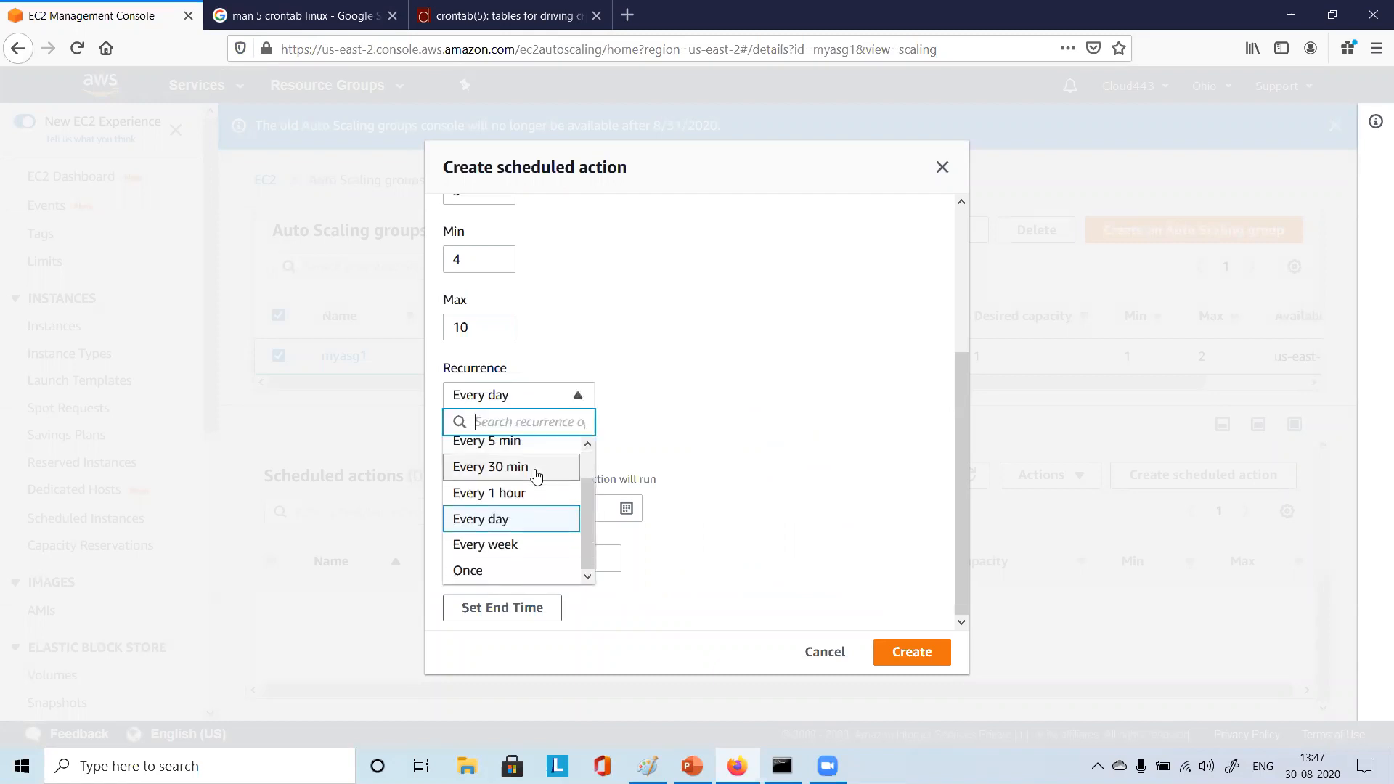
left_click(525, 569)
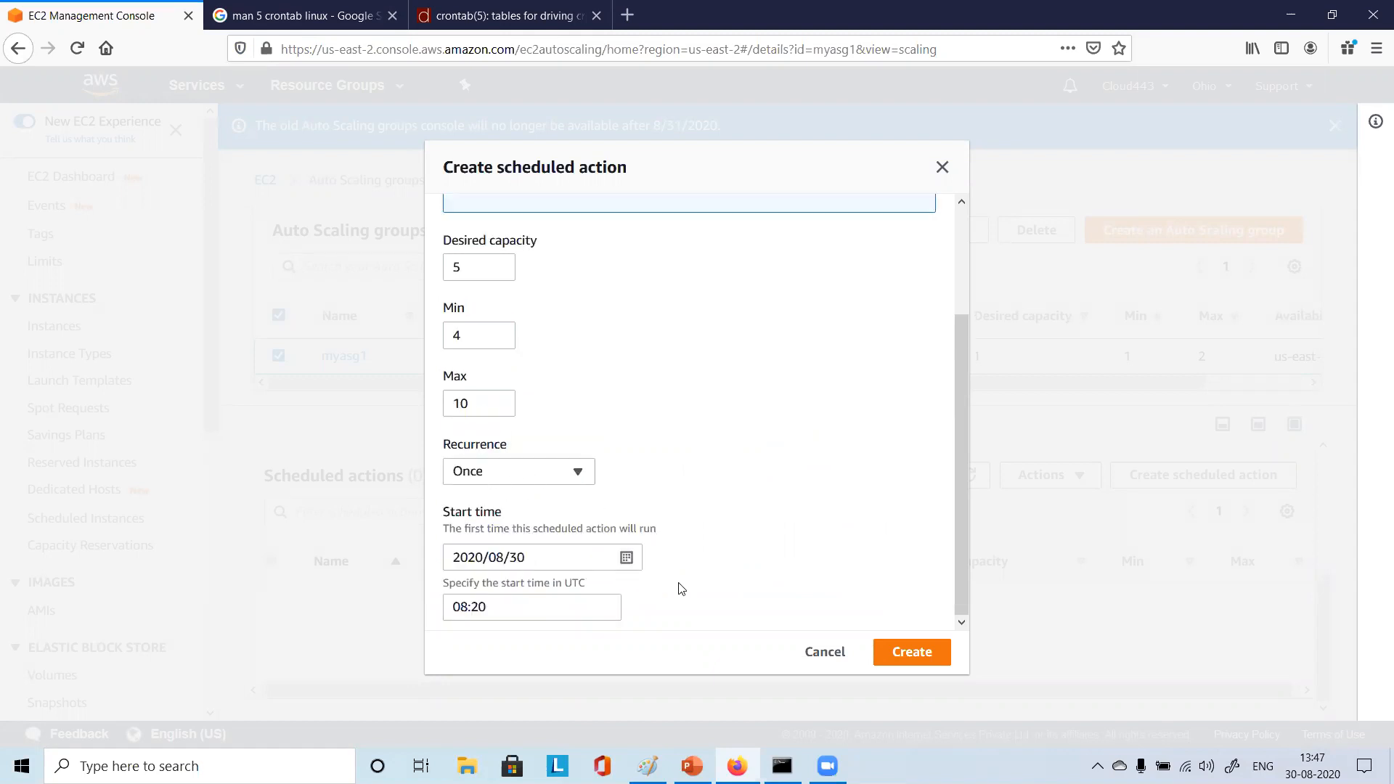
Try 10 as the minutes of the scheduled action's UTC start time, and restore the time to 08:20
left_click(521, 610)
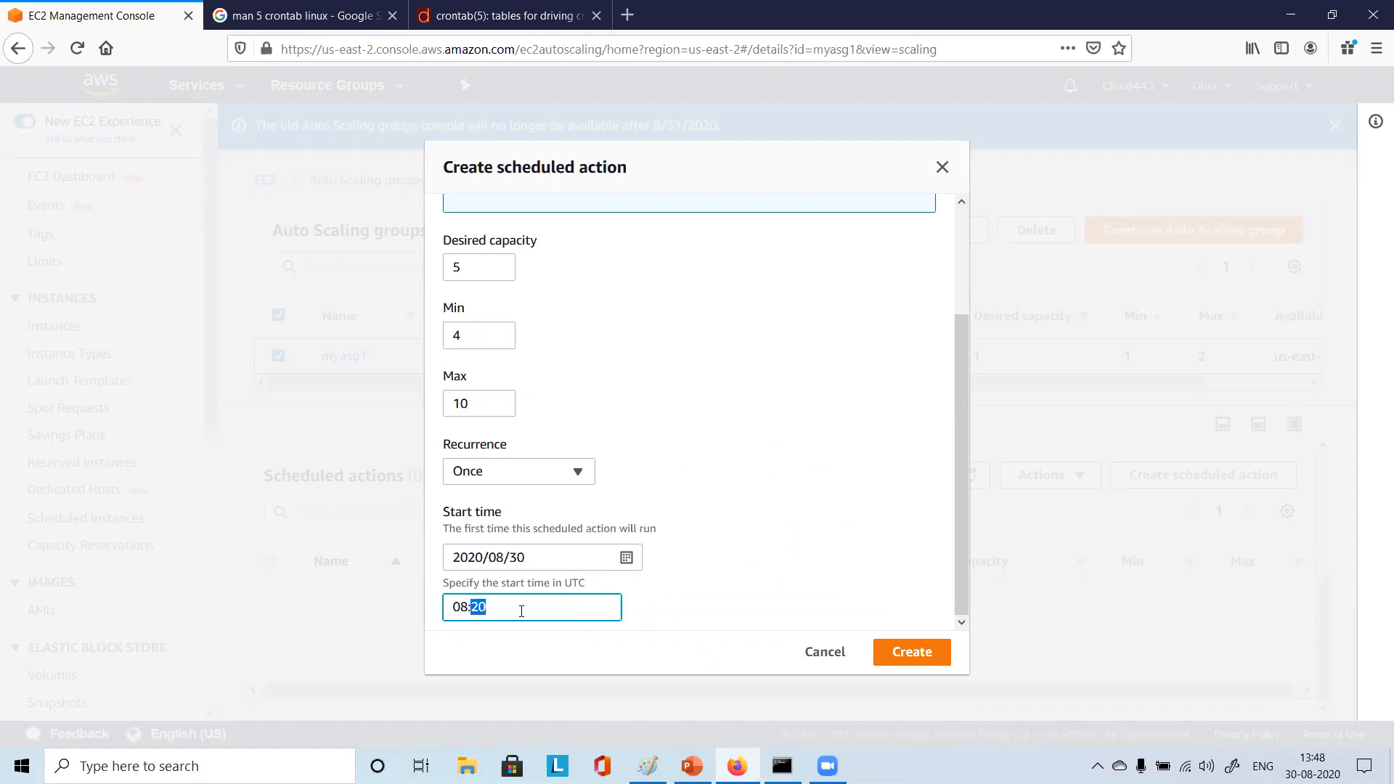
type("10")
left_click(701, 616)
left_click(523, 595)
key("BackSpace")
key("BackSpace")
type("20")
left_click(703, 596)
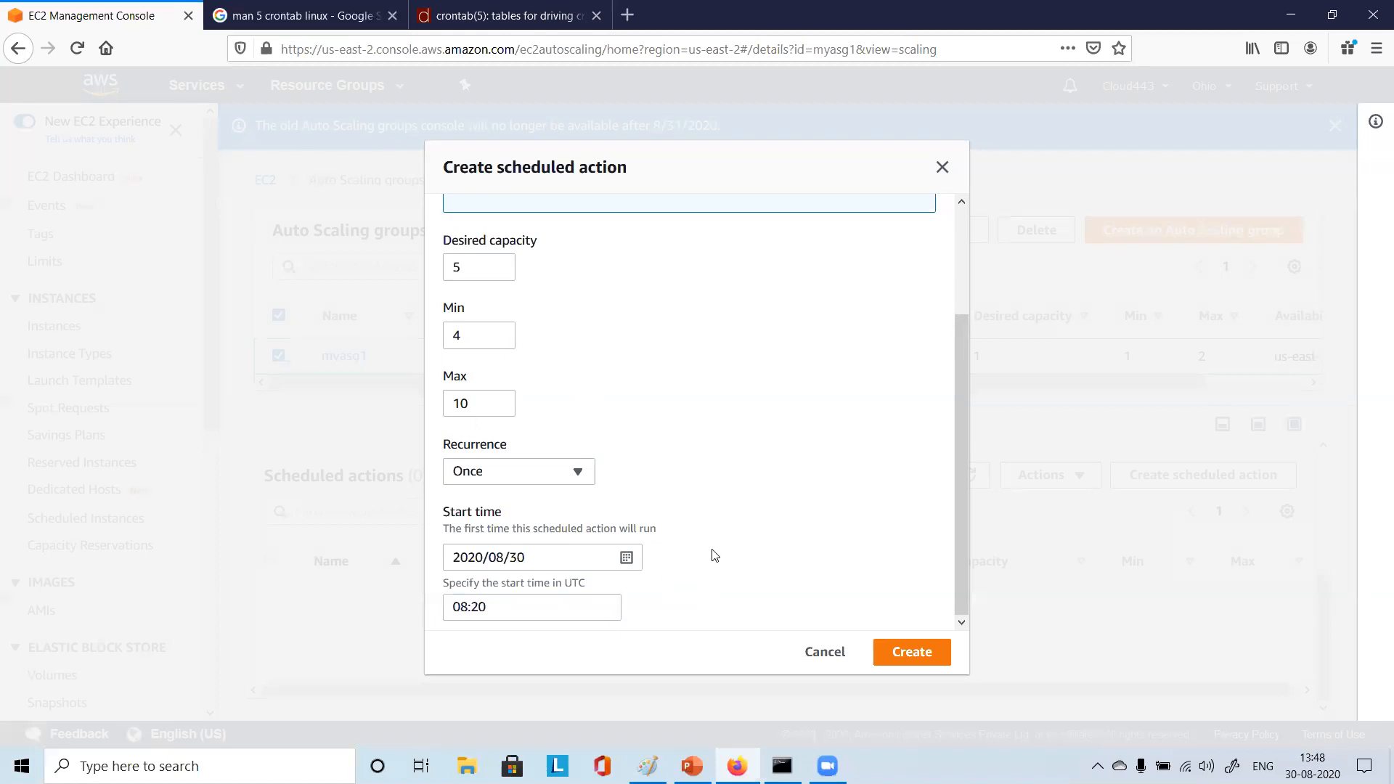
Review the Schedule1 capacity, recurrence and start time settings and create the scheduled action
scroll(715, 555, "up", 3)
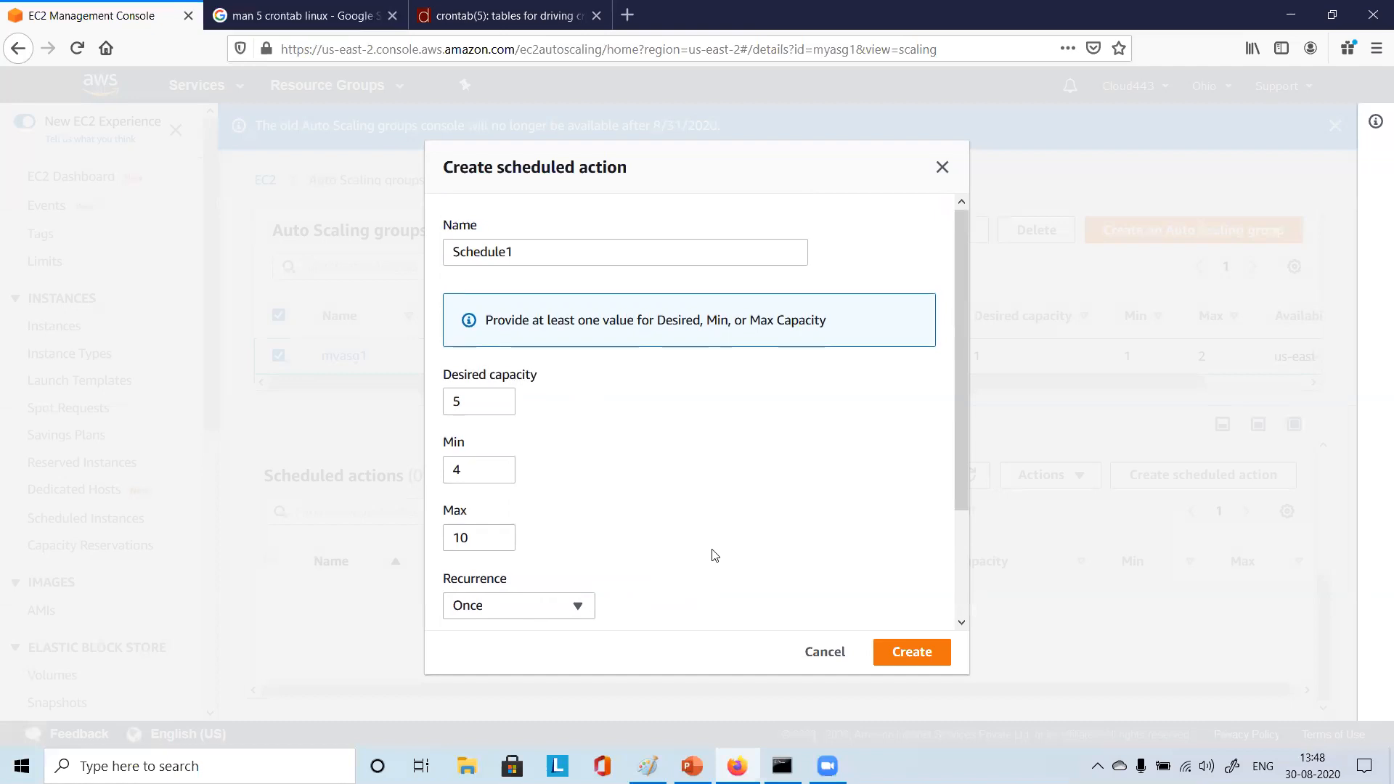
scroll(715, 556, "down", 2)
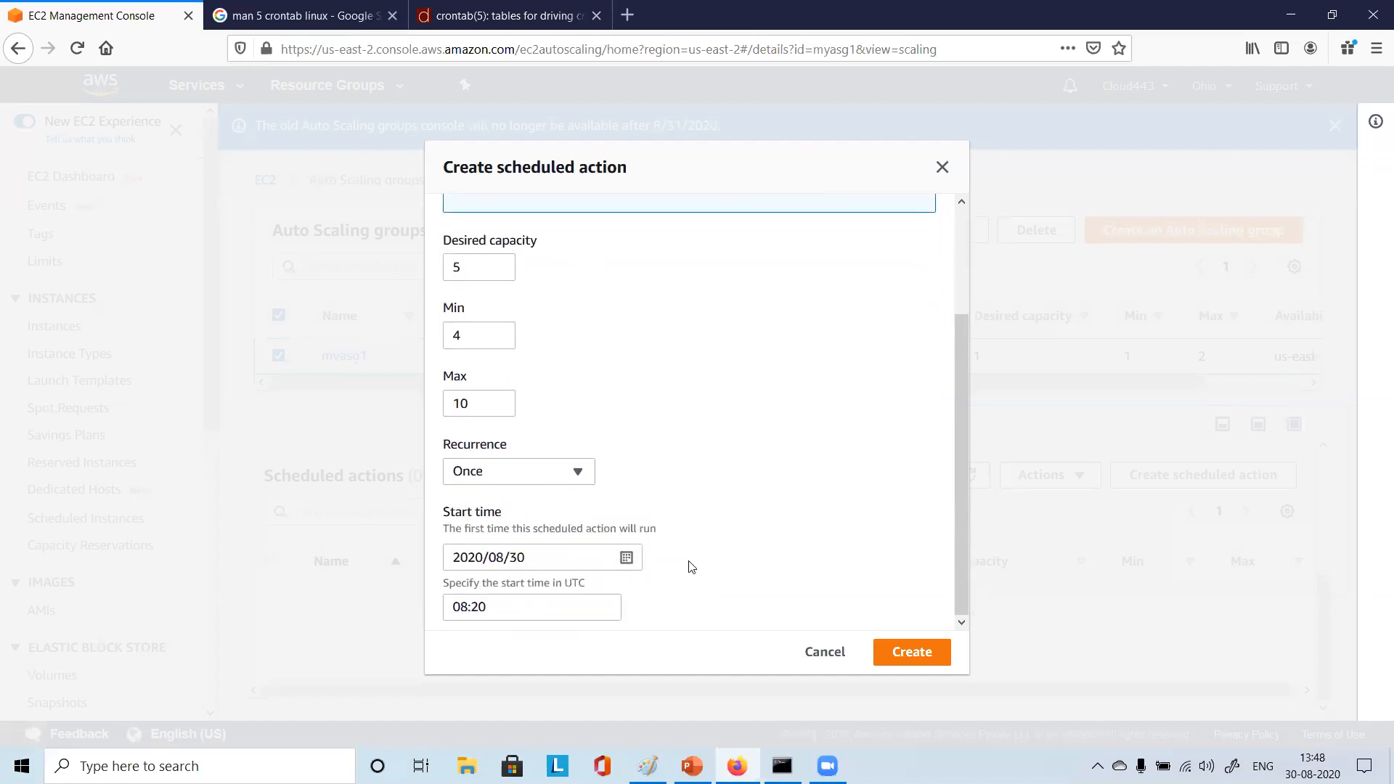
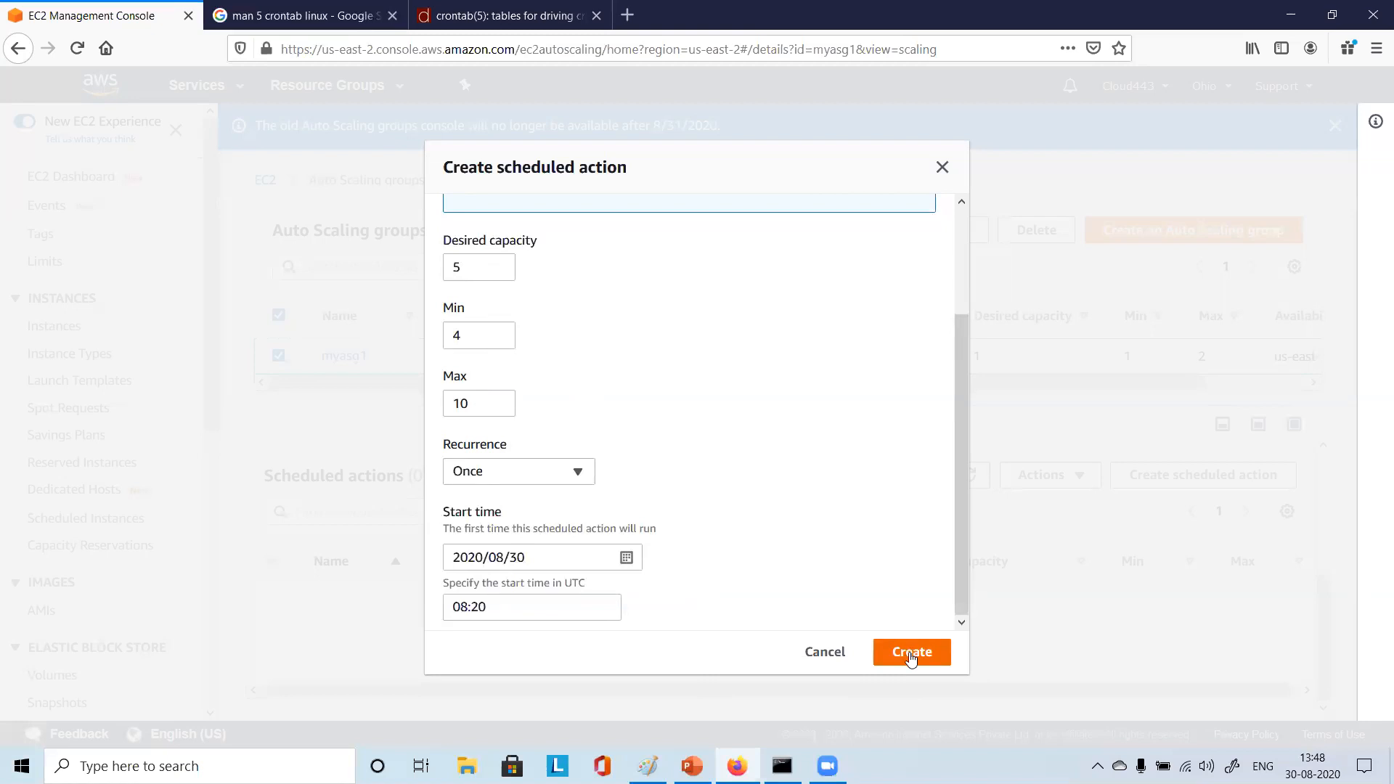
left_click_drag(955, 407, 963, 494)
left_click(908, 652)
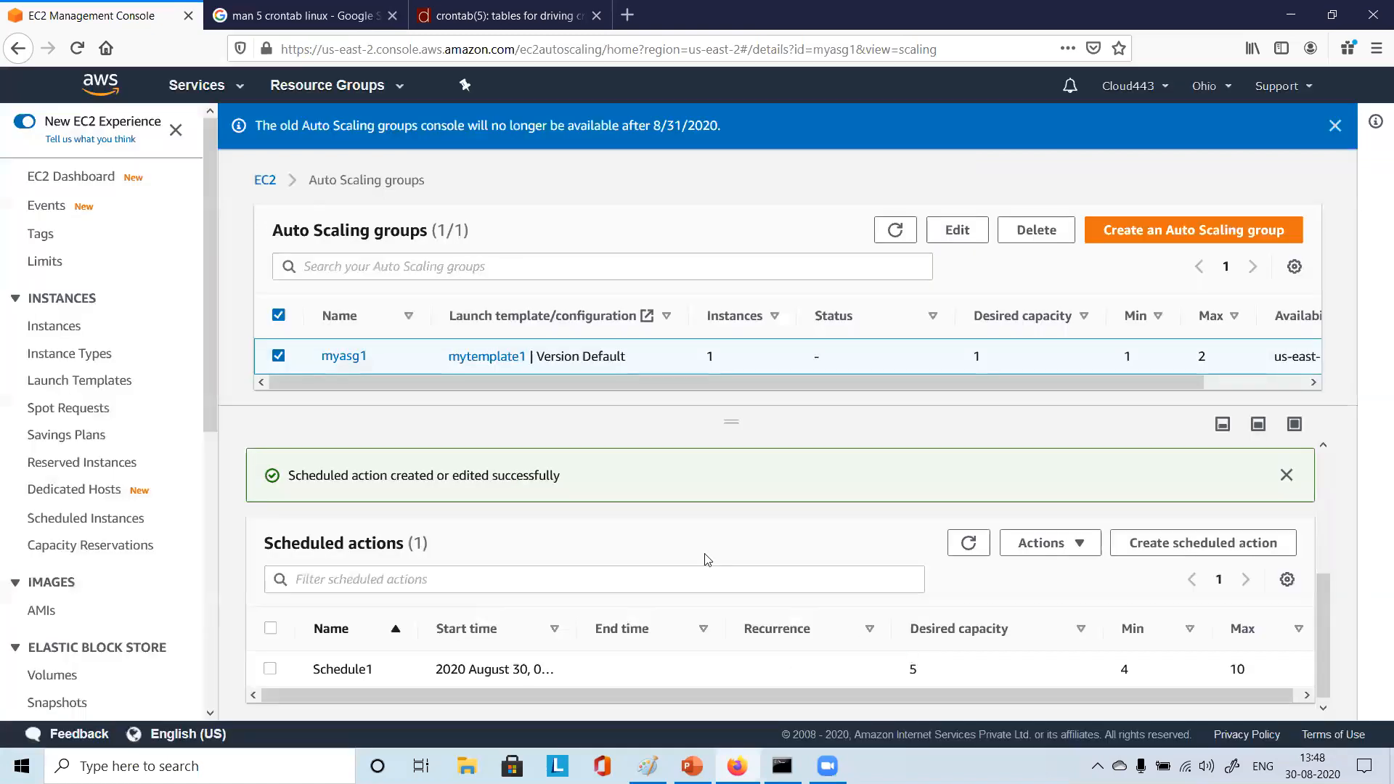
Open the Schedule1 scheduled action for editing to view its settings, and close it without saving changes
left_click(271, 663)
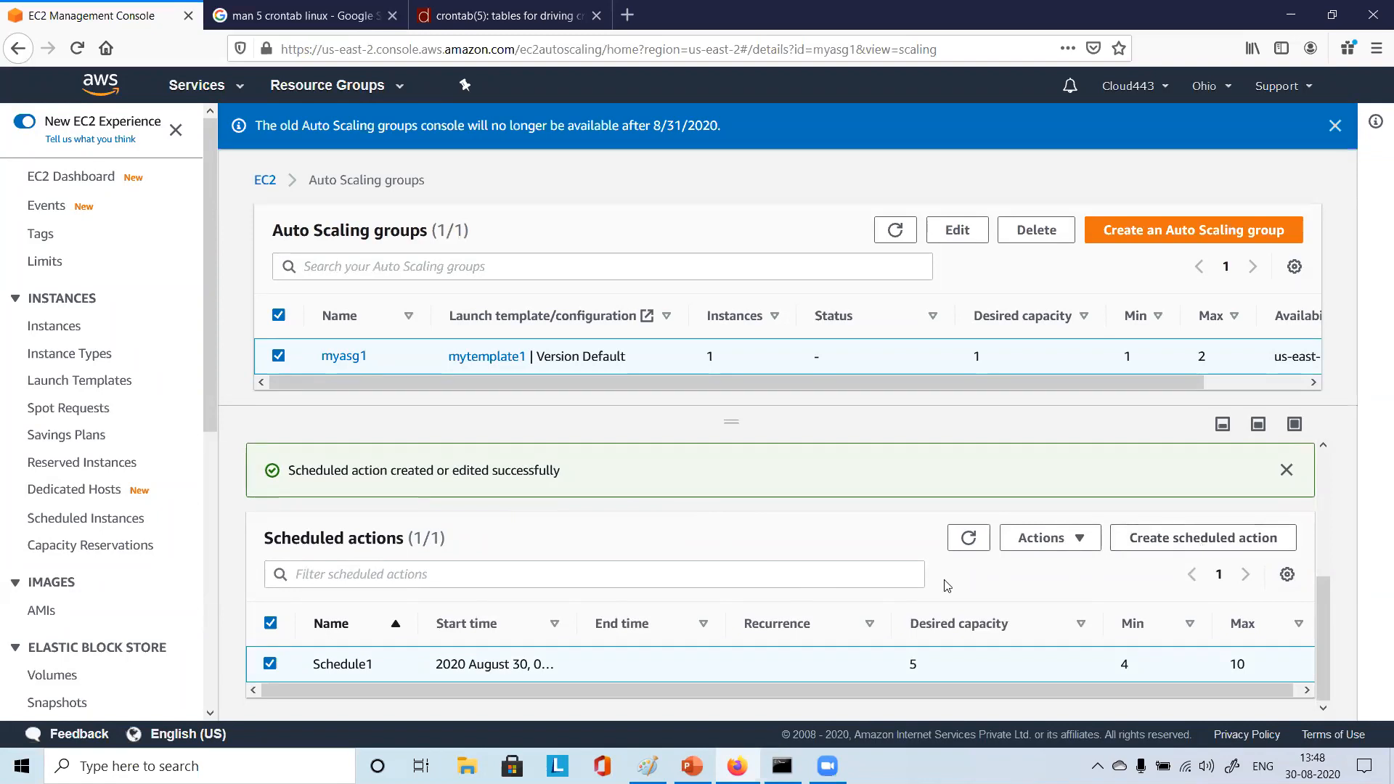
left_click(1084, 546)
left_click(1036, 569)
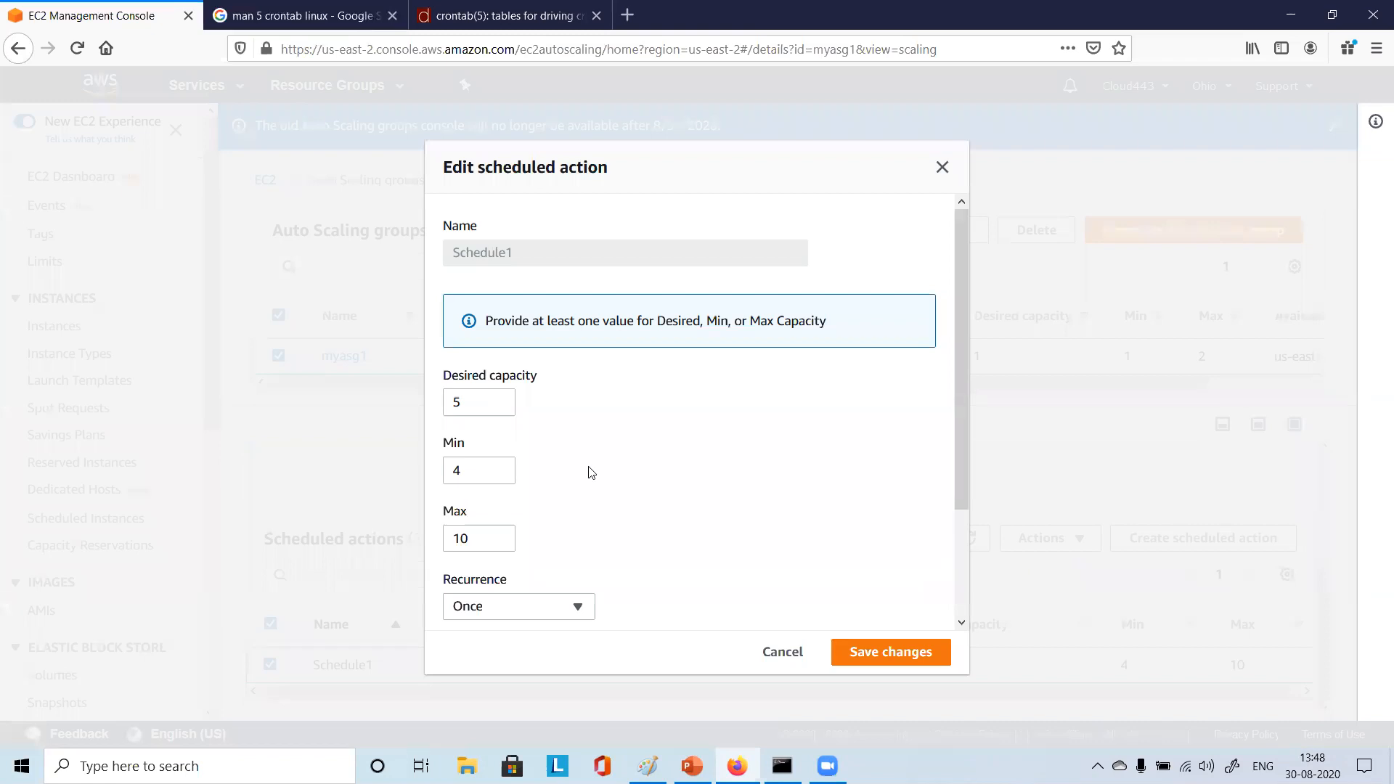
left_click(942, 169)
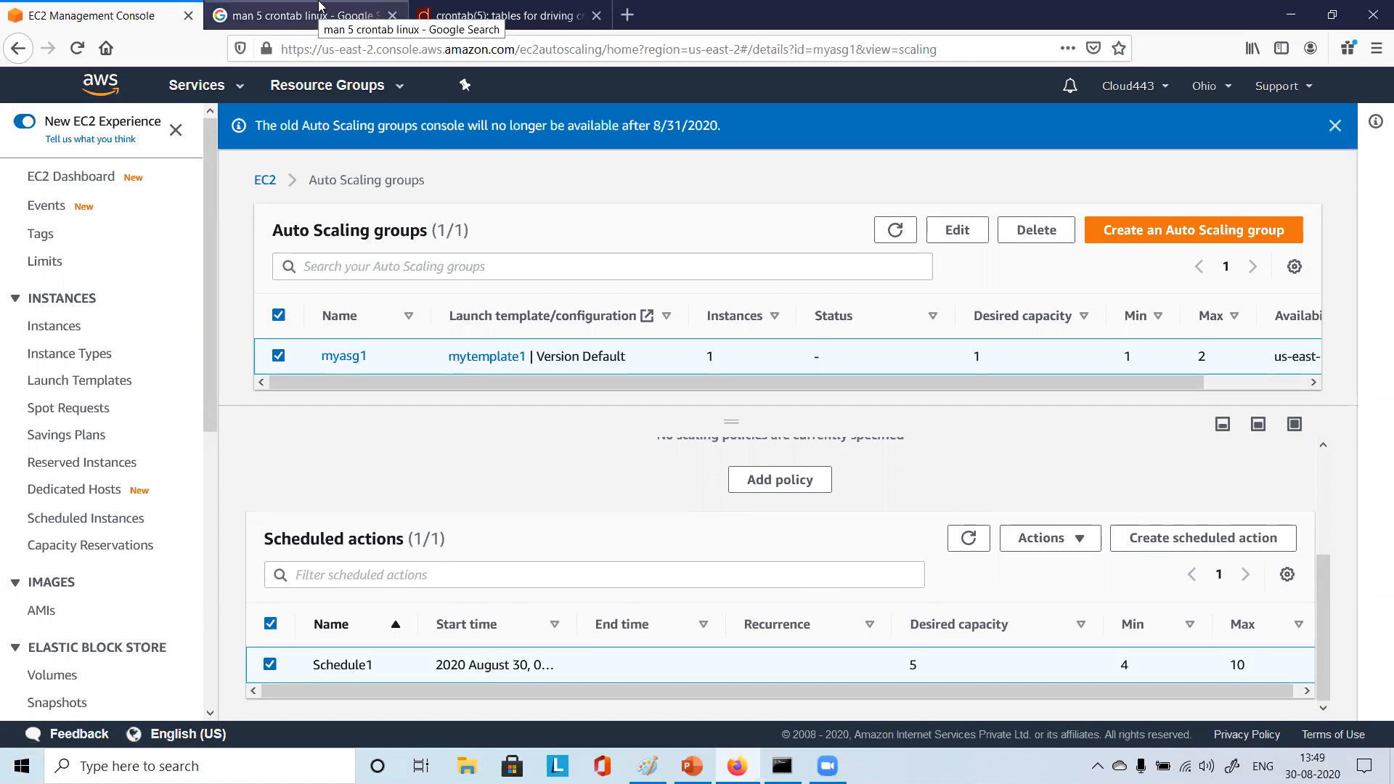
Open the AWS Management Console home page in a new tab and switch to the crontab(5) man page
right_click(90, 92)
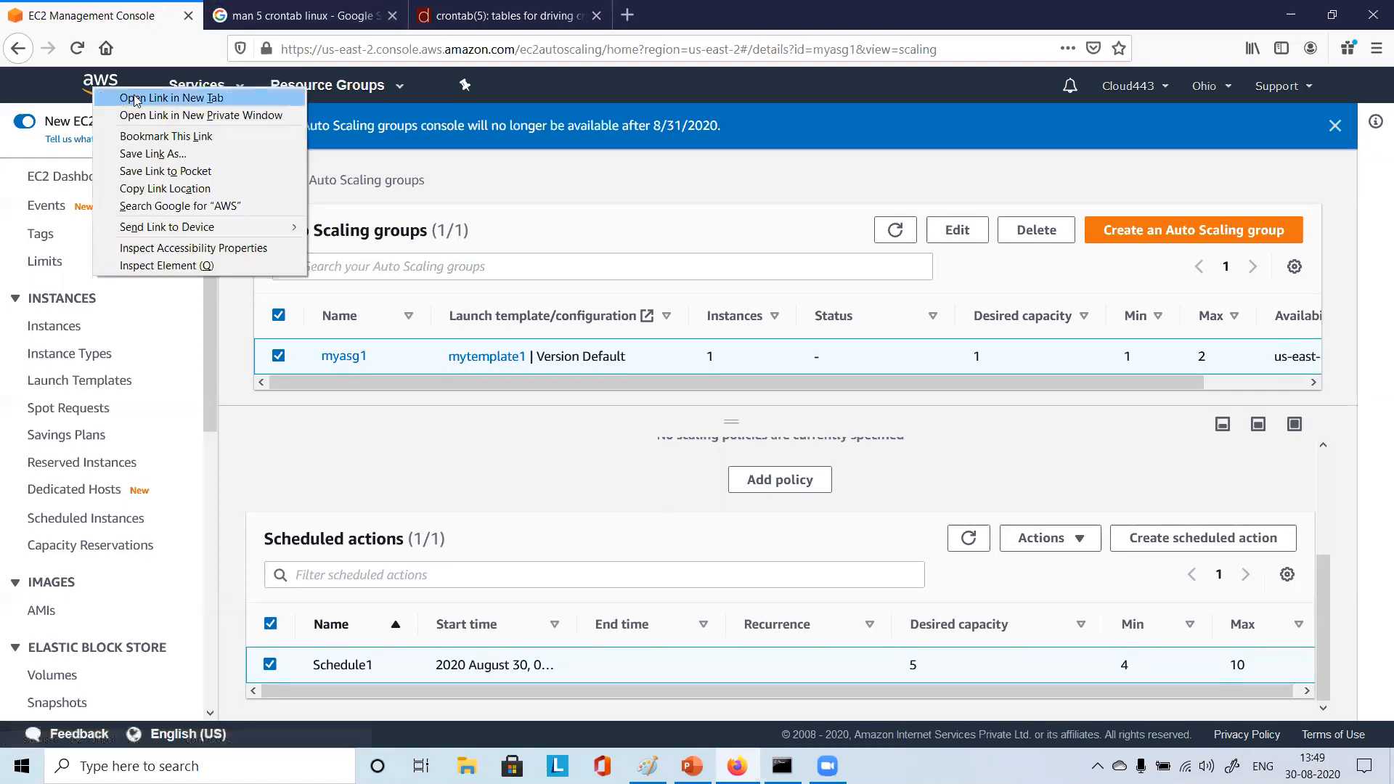
left_click(127, 97)
left_click(367, 7)
left_click(726, 9)
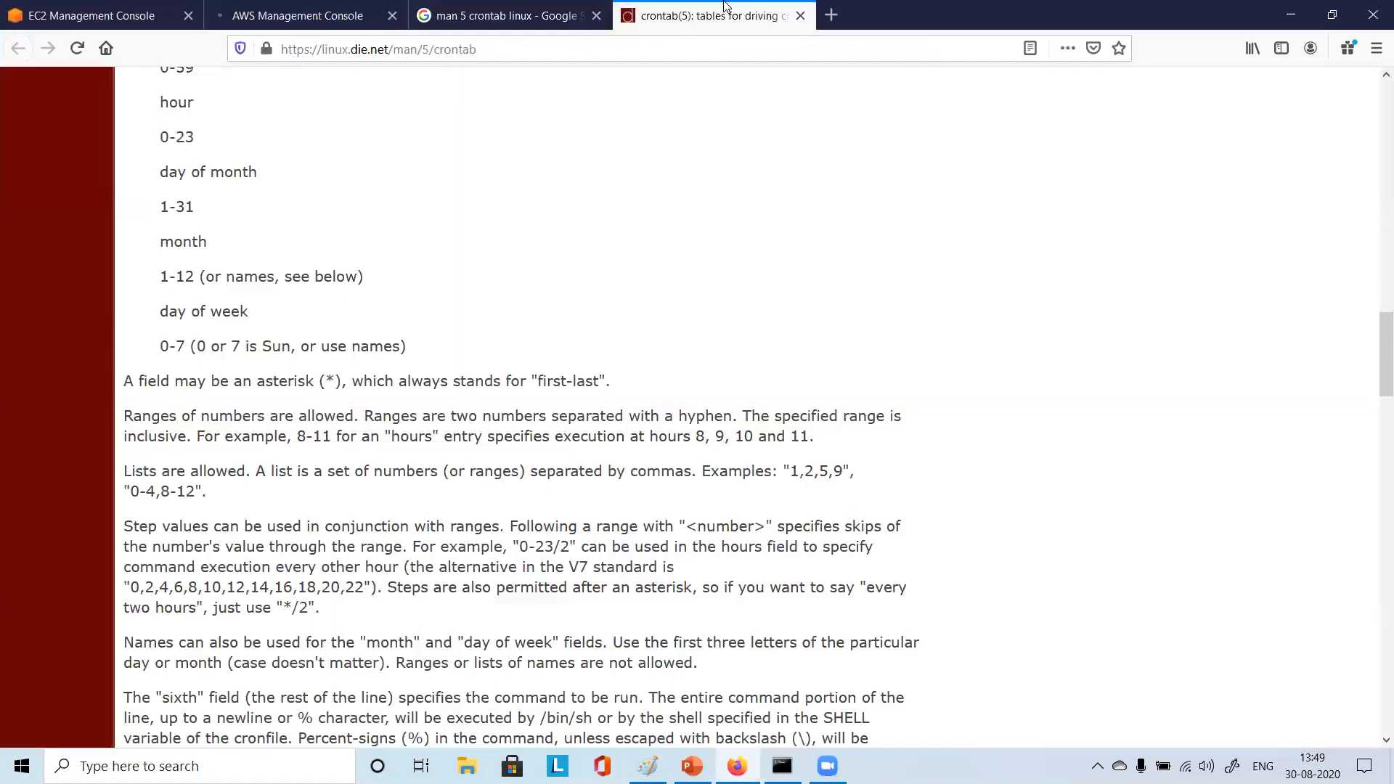
Close the crontab man page and search Google for "utc time now"
left_click(800, 15)
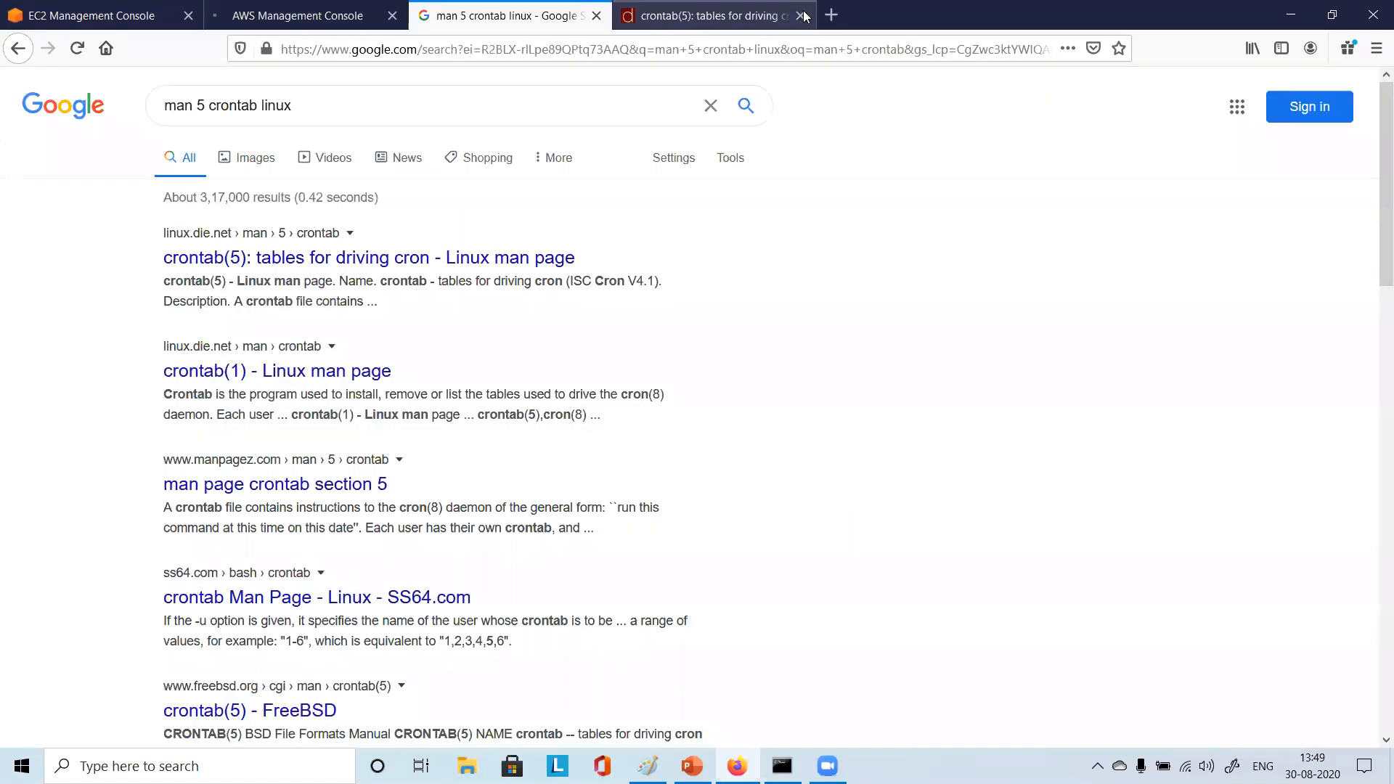
triple_click(321, 107)
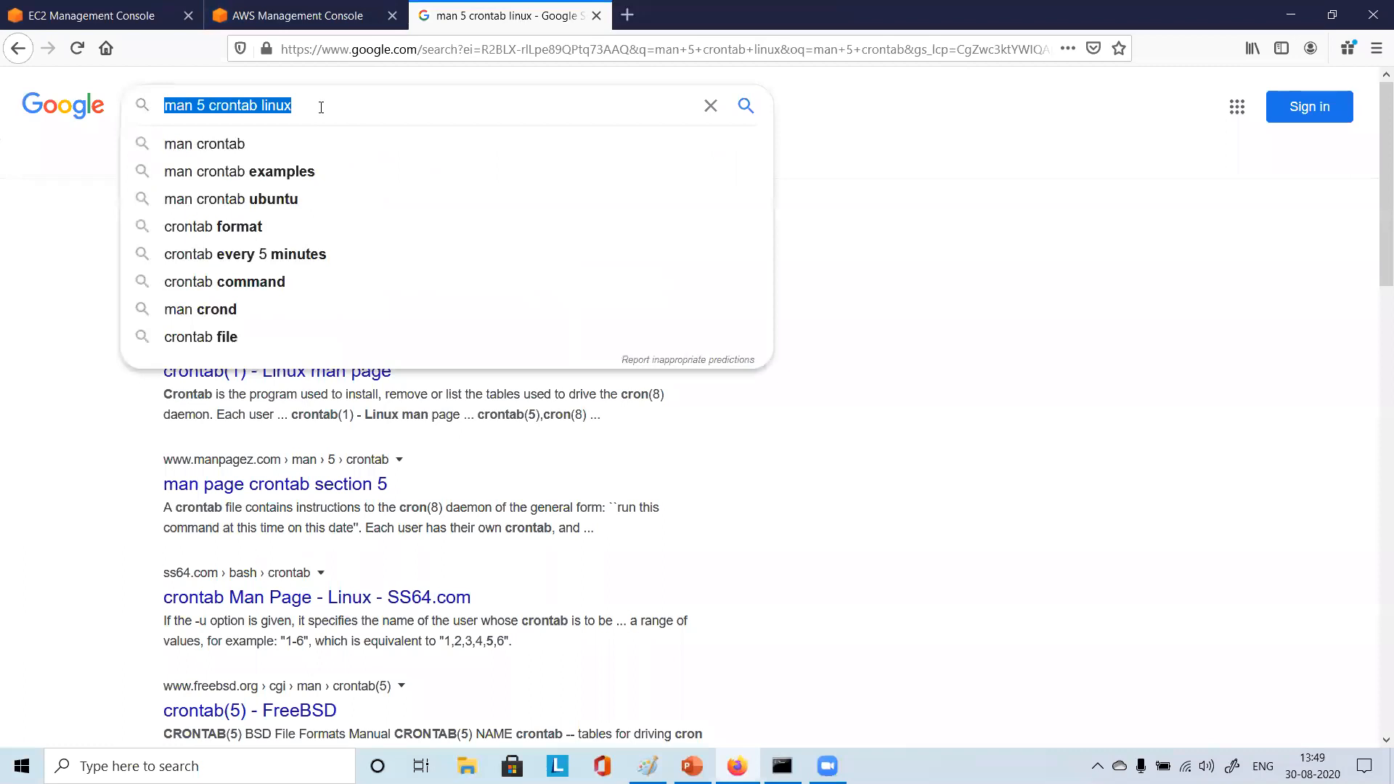
type("UTC t")
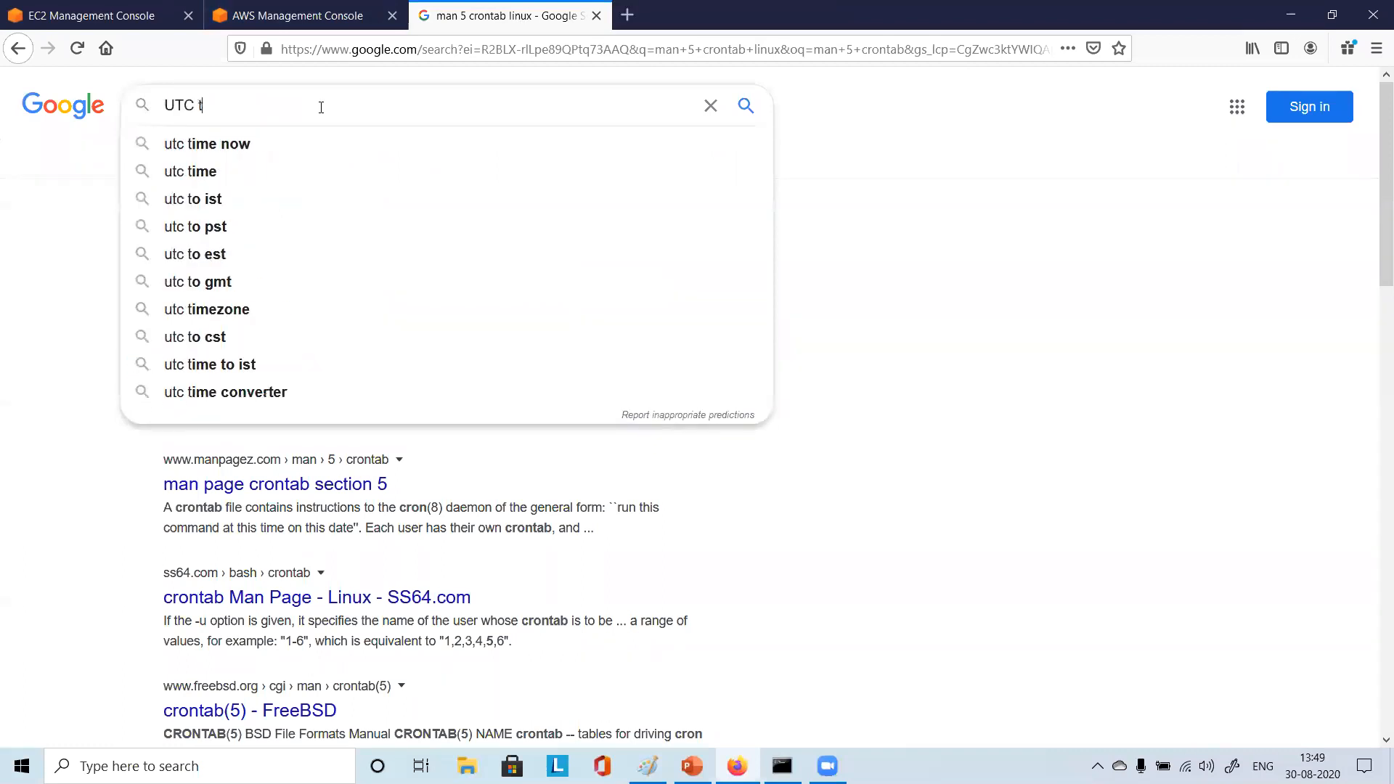
type("ime")
key("Down")
key("Return")
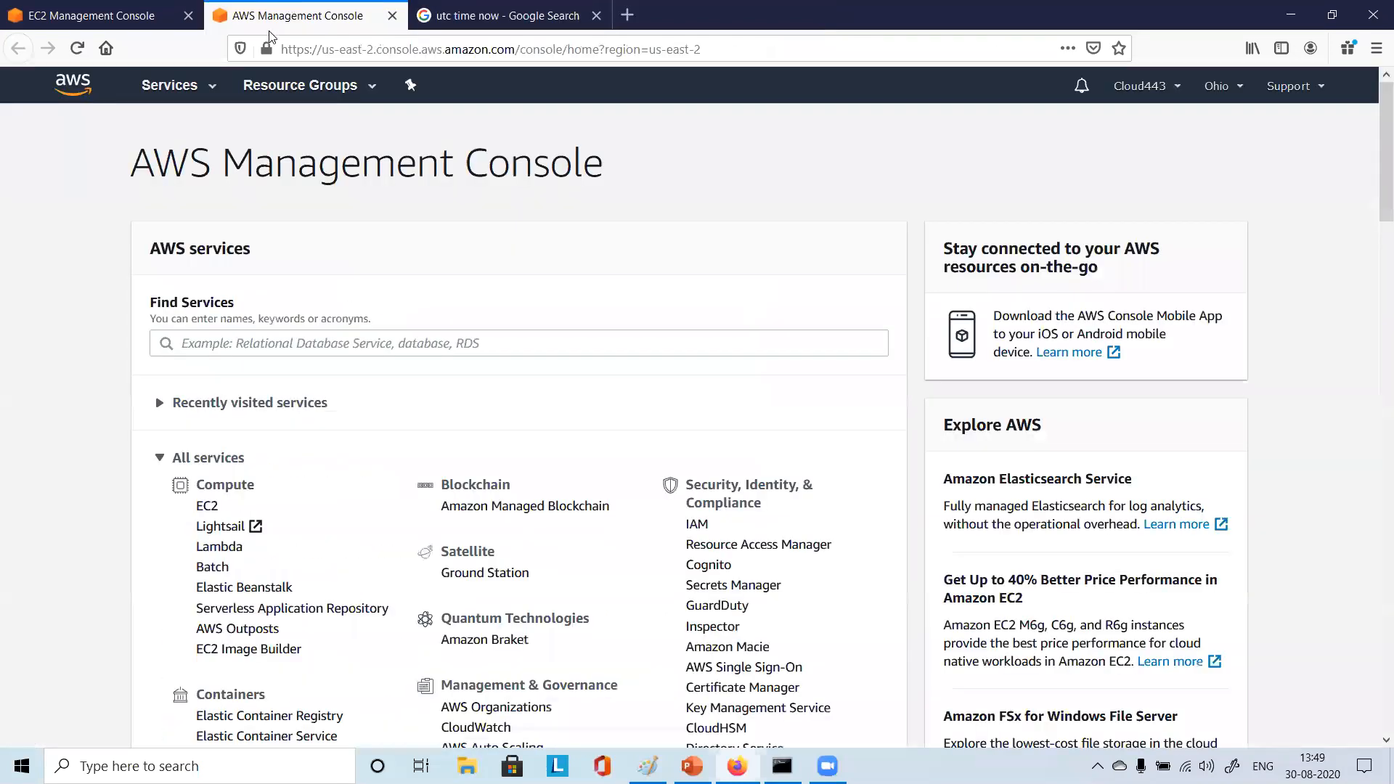
Open EC2 from the AWS Management Console in a new tab and show its list of instances
left_click(302, 15)
right_click(213, 508)
left_click(282, 517)
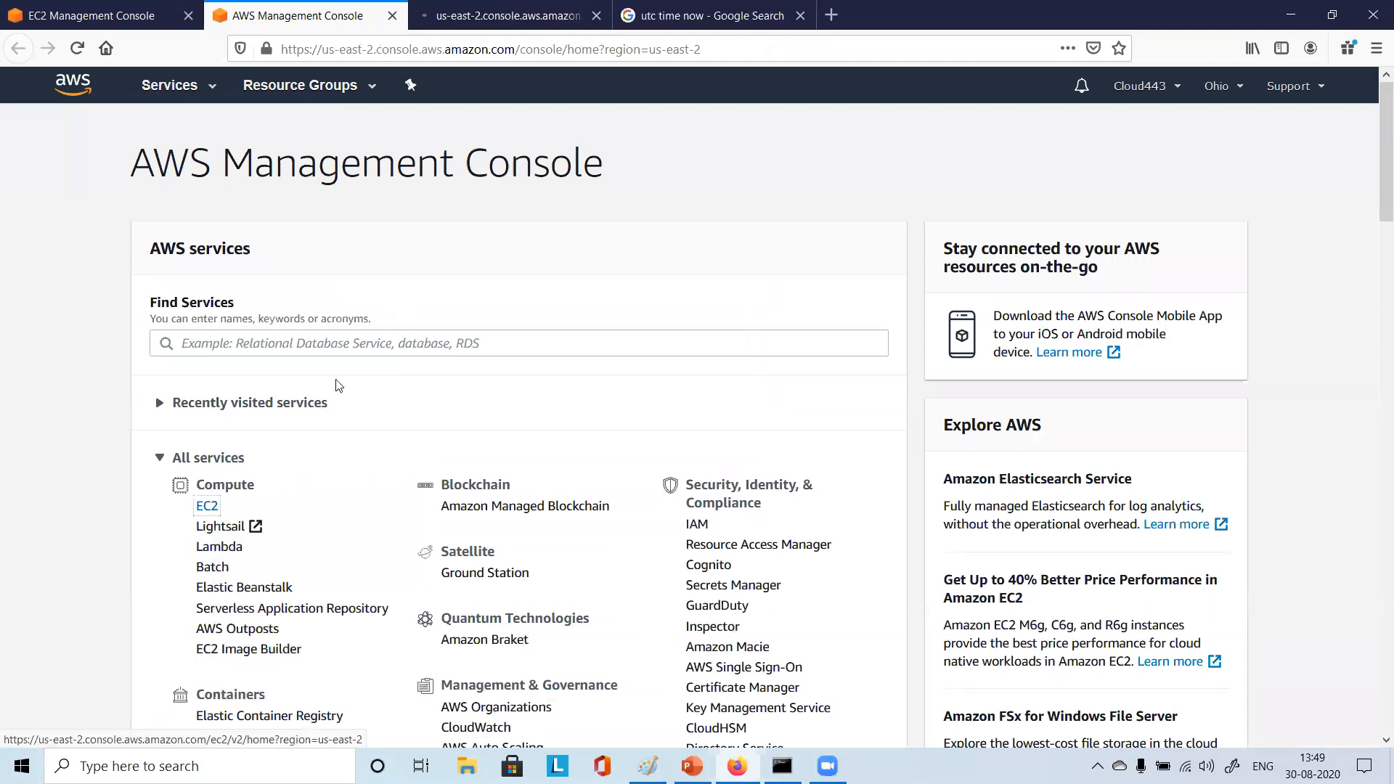
left_click(506, 14)
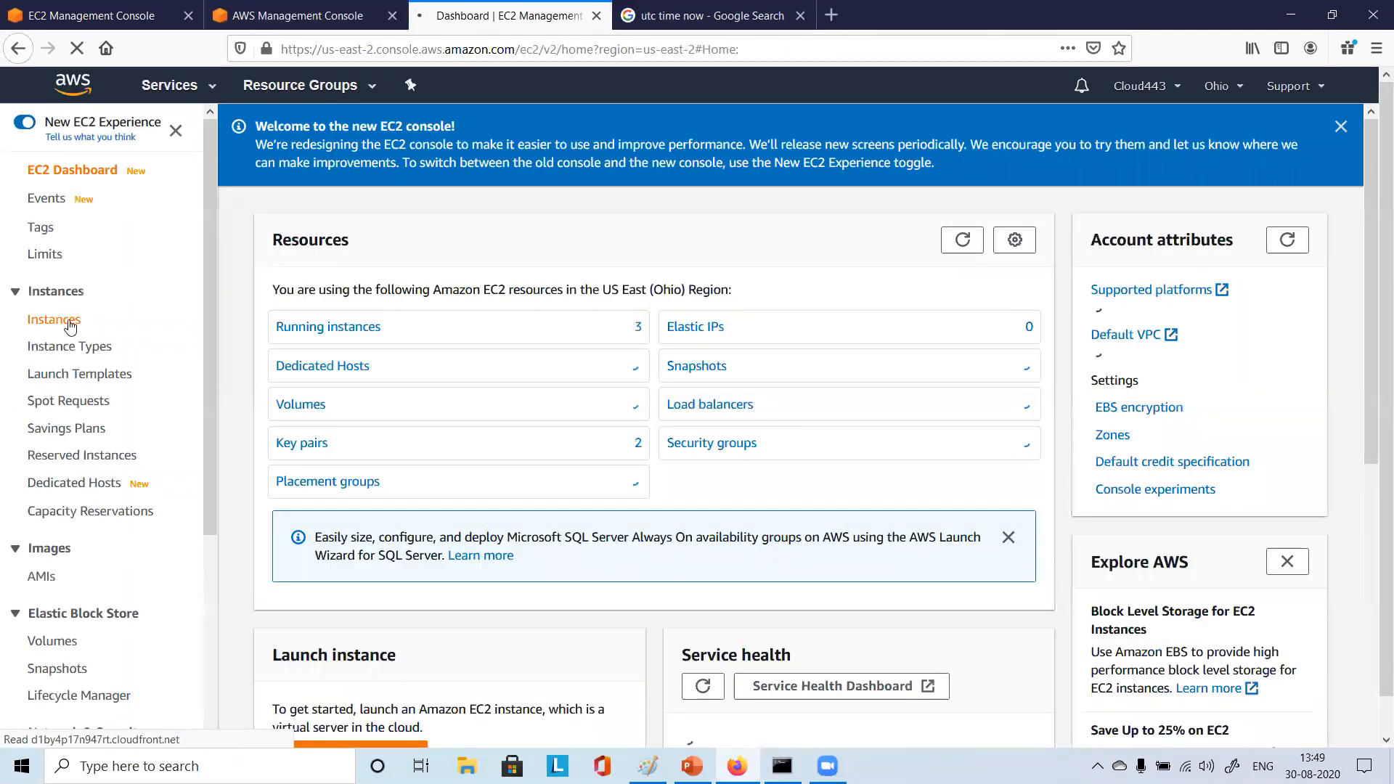
left_click(70, 323)
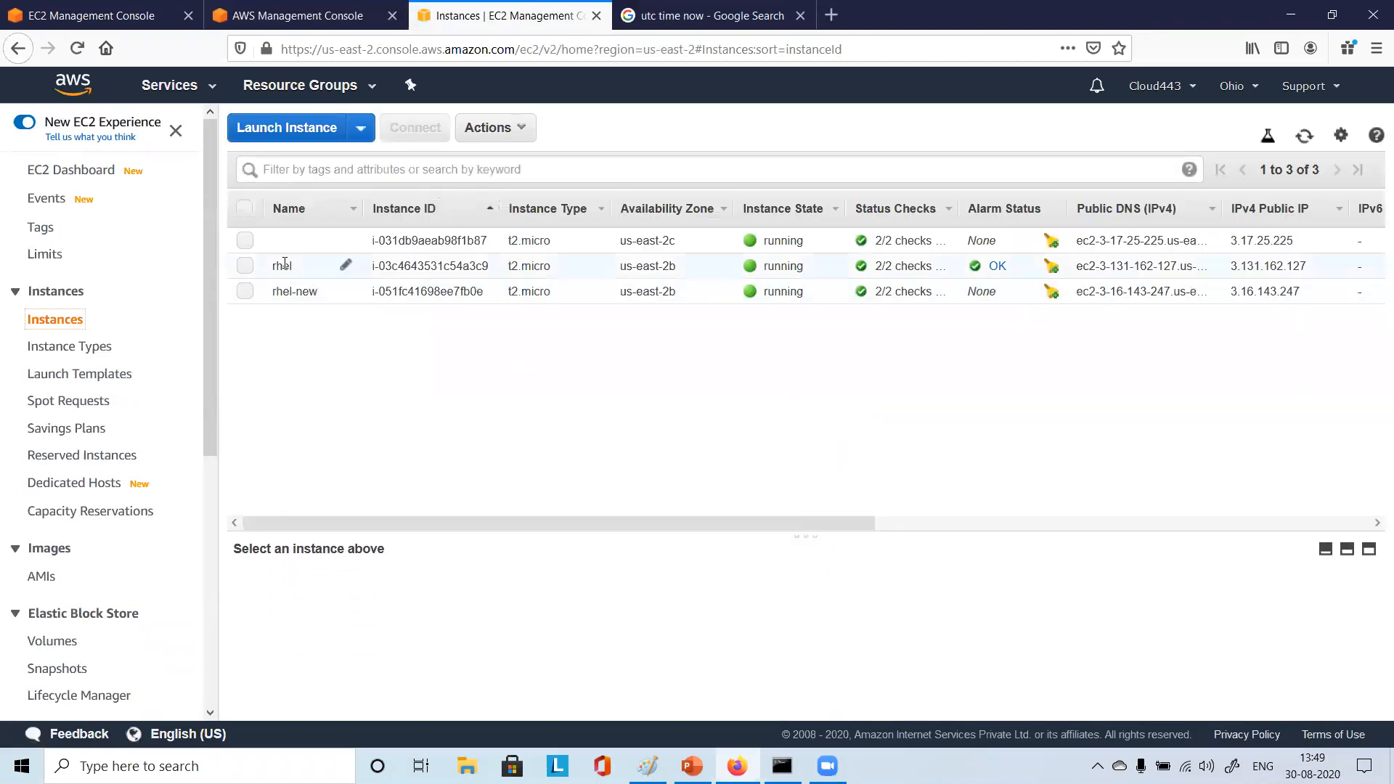
left_click(244, 291)
left_click(245, 240)
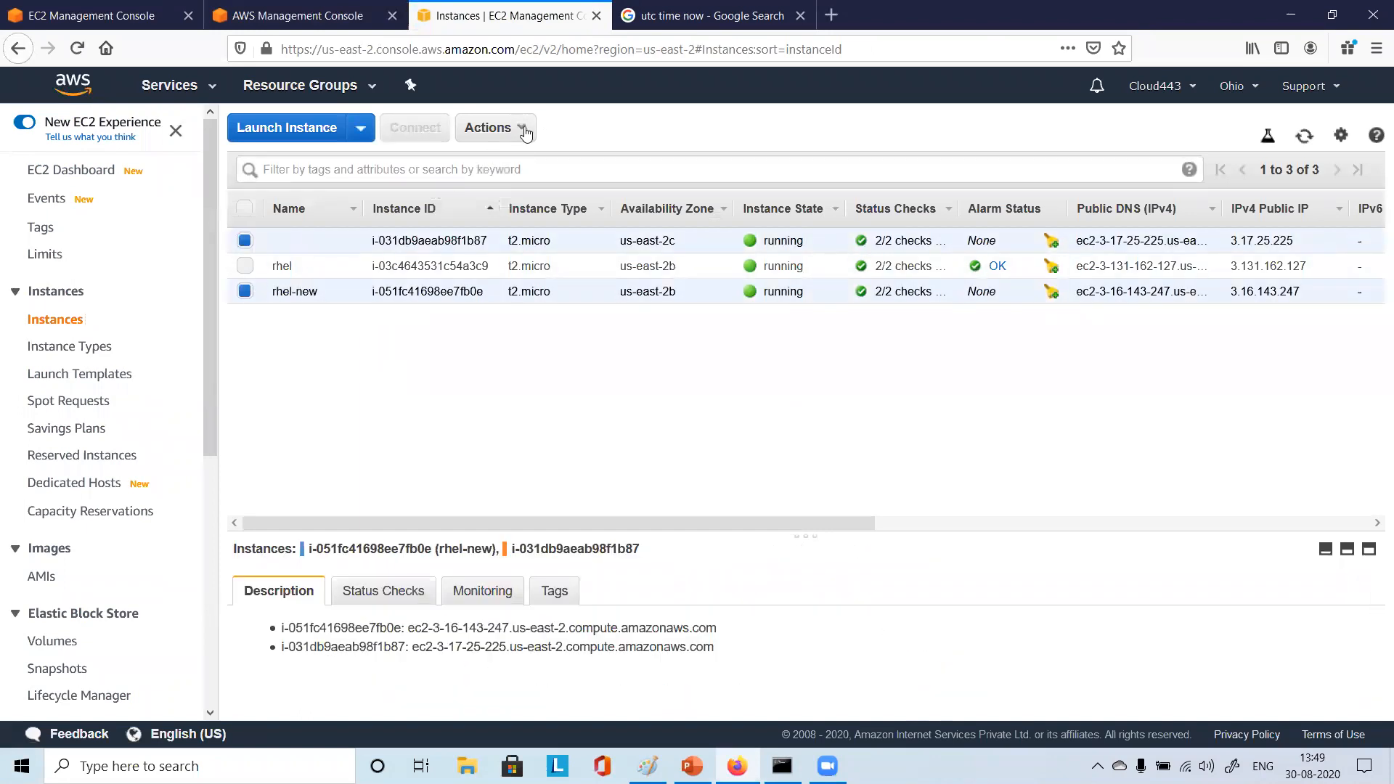
left_click(495, 127)
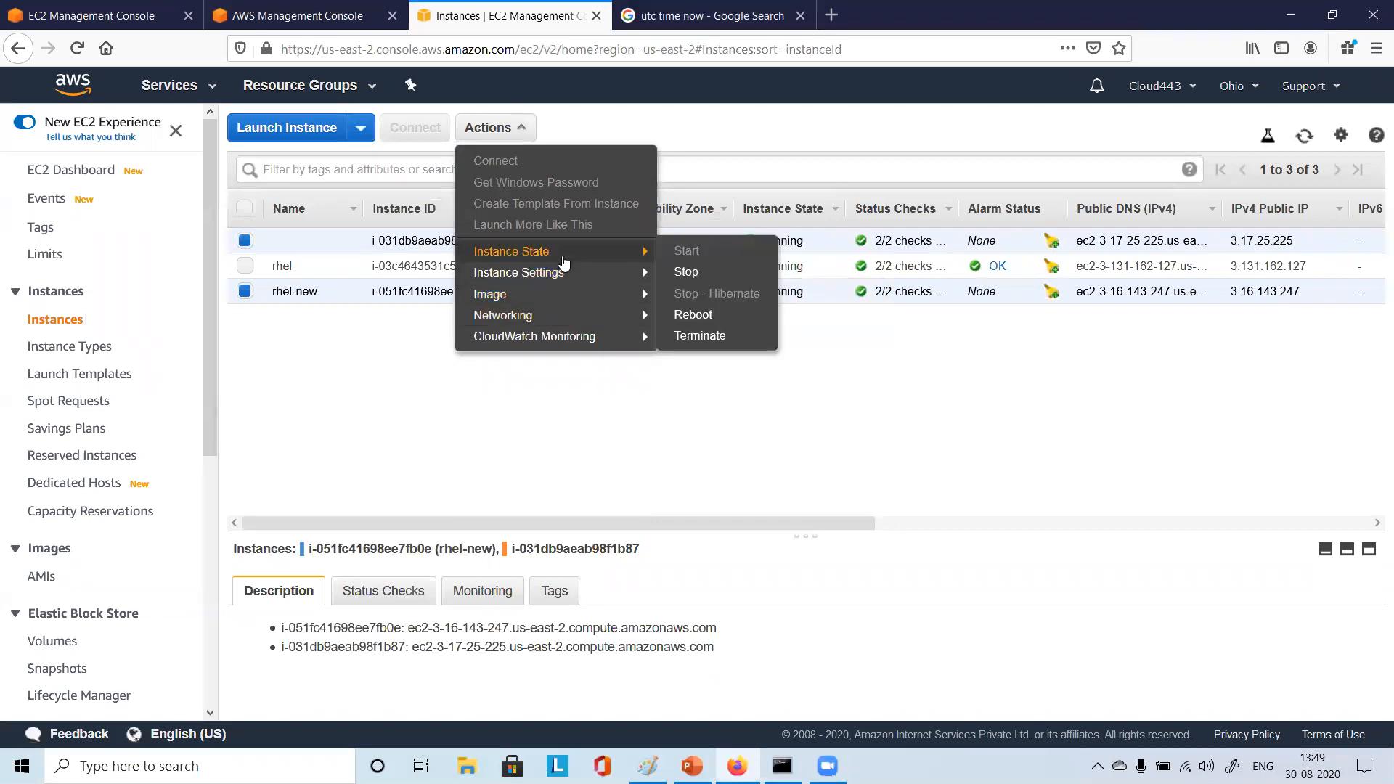
mouse_move(599, 251)
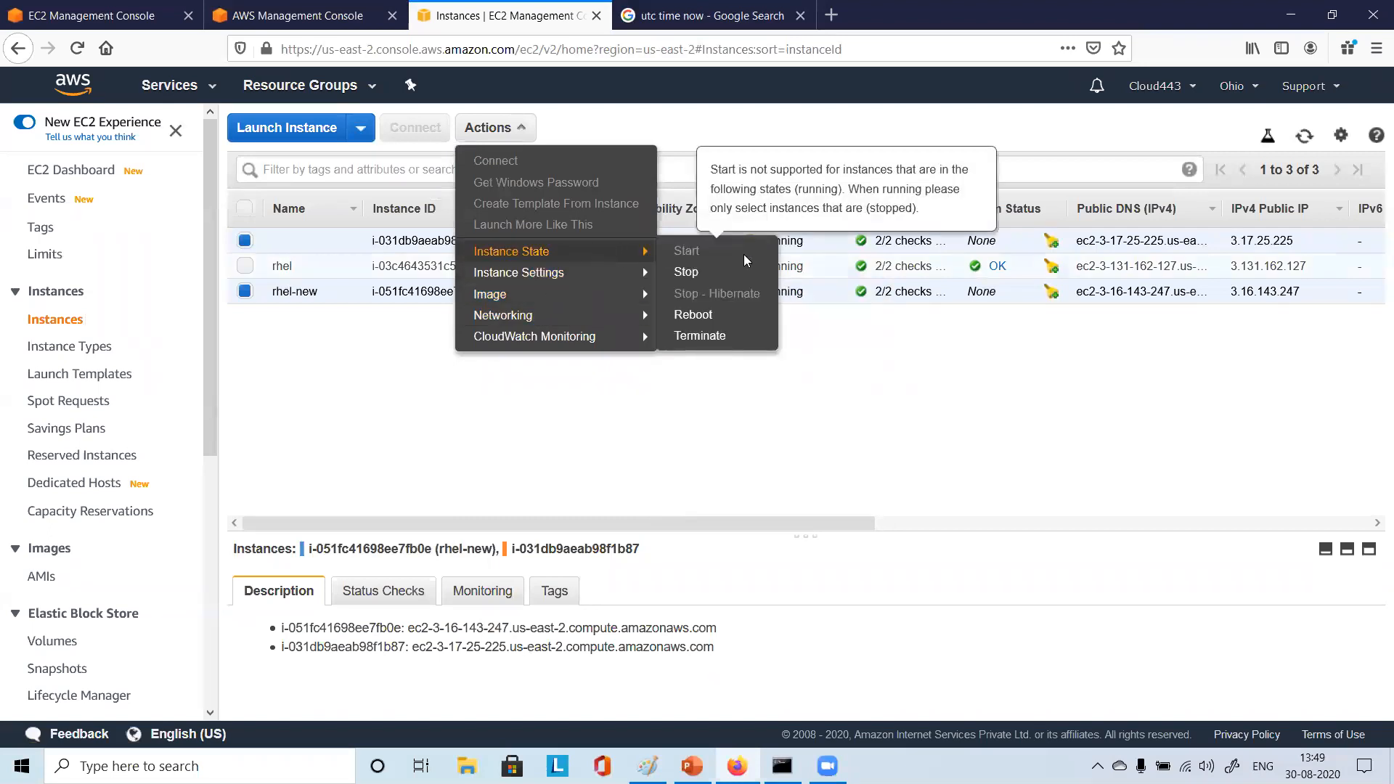
left_click(701, 335)
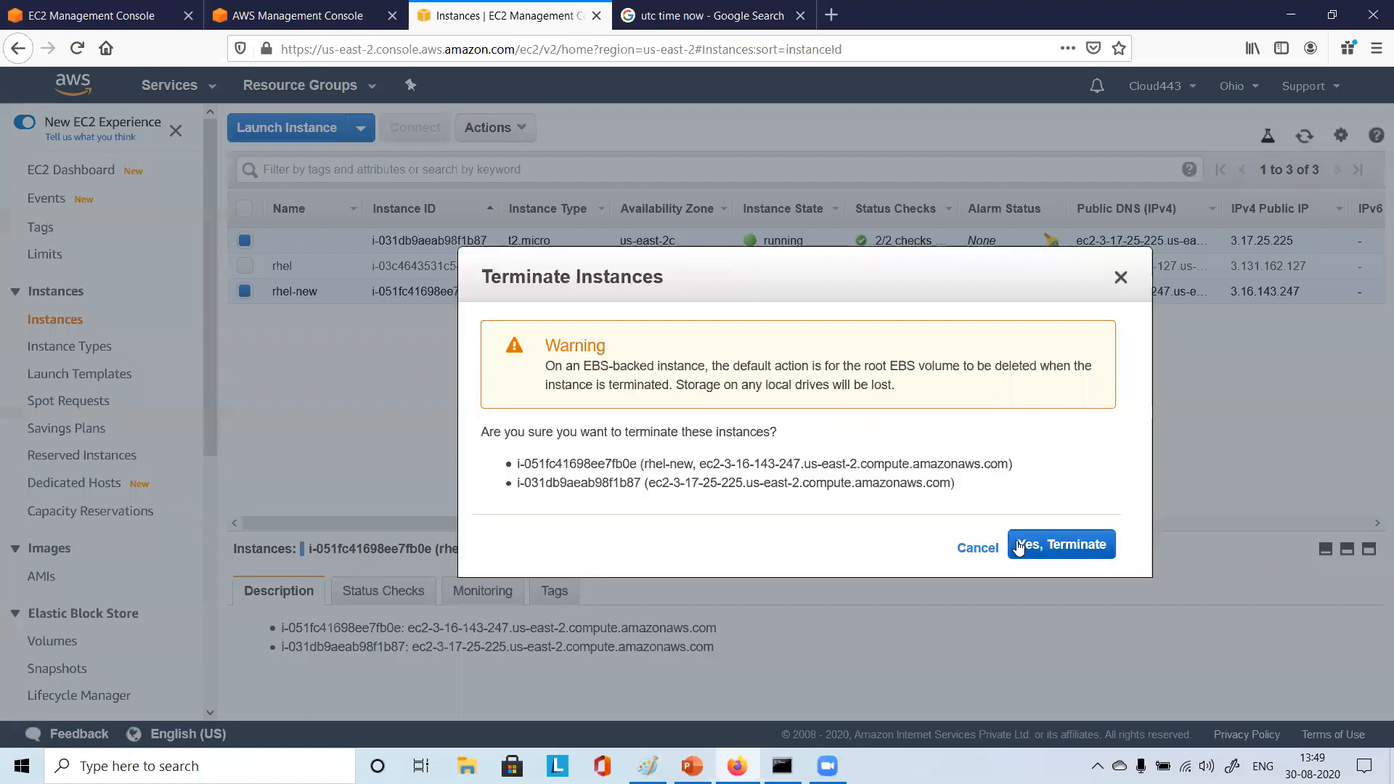
left_click(978, 548)
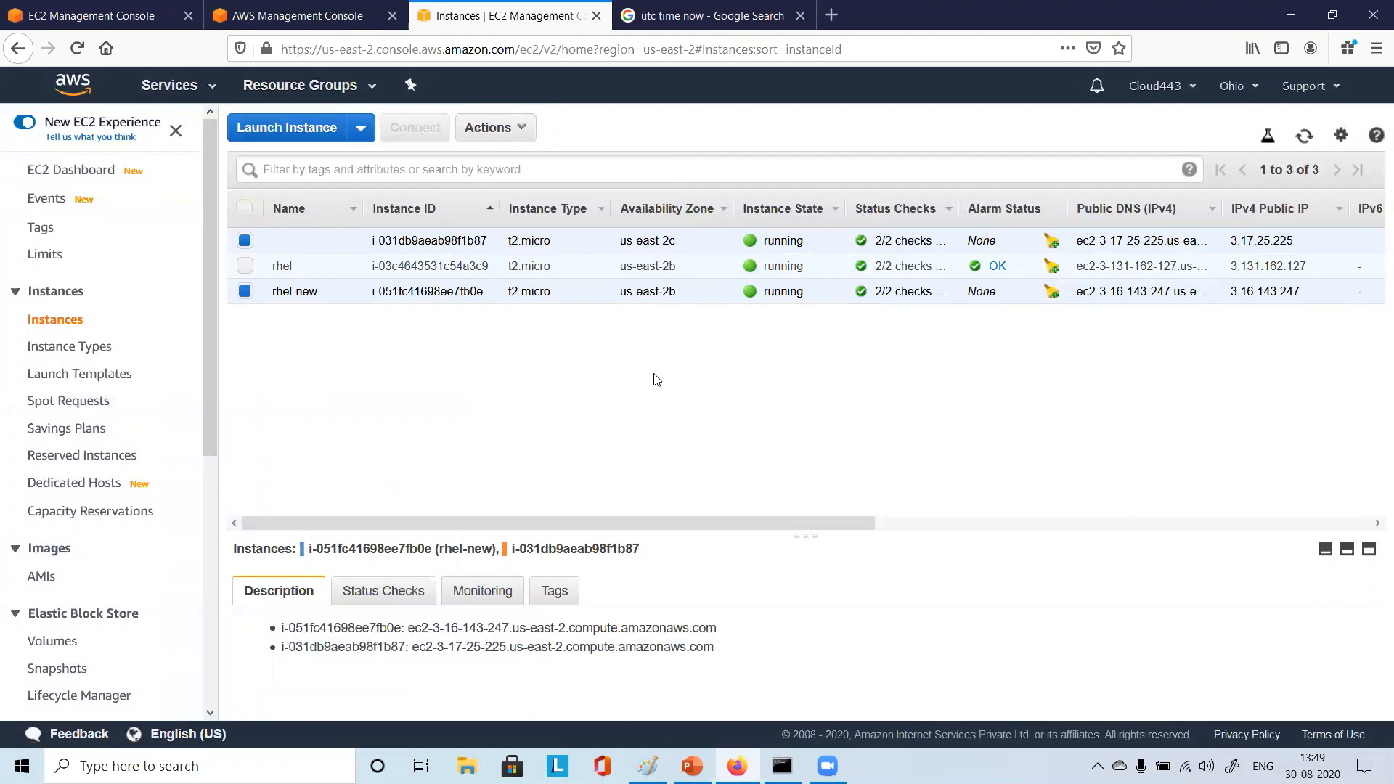
Refresh the EC2 instances list repeatedly to check for newly launched instances, enlarging the details pane below it
left_click(1304, 137)
left_click(1306, 138)
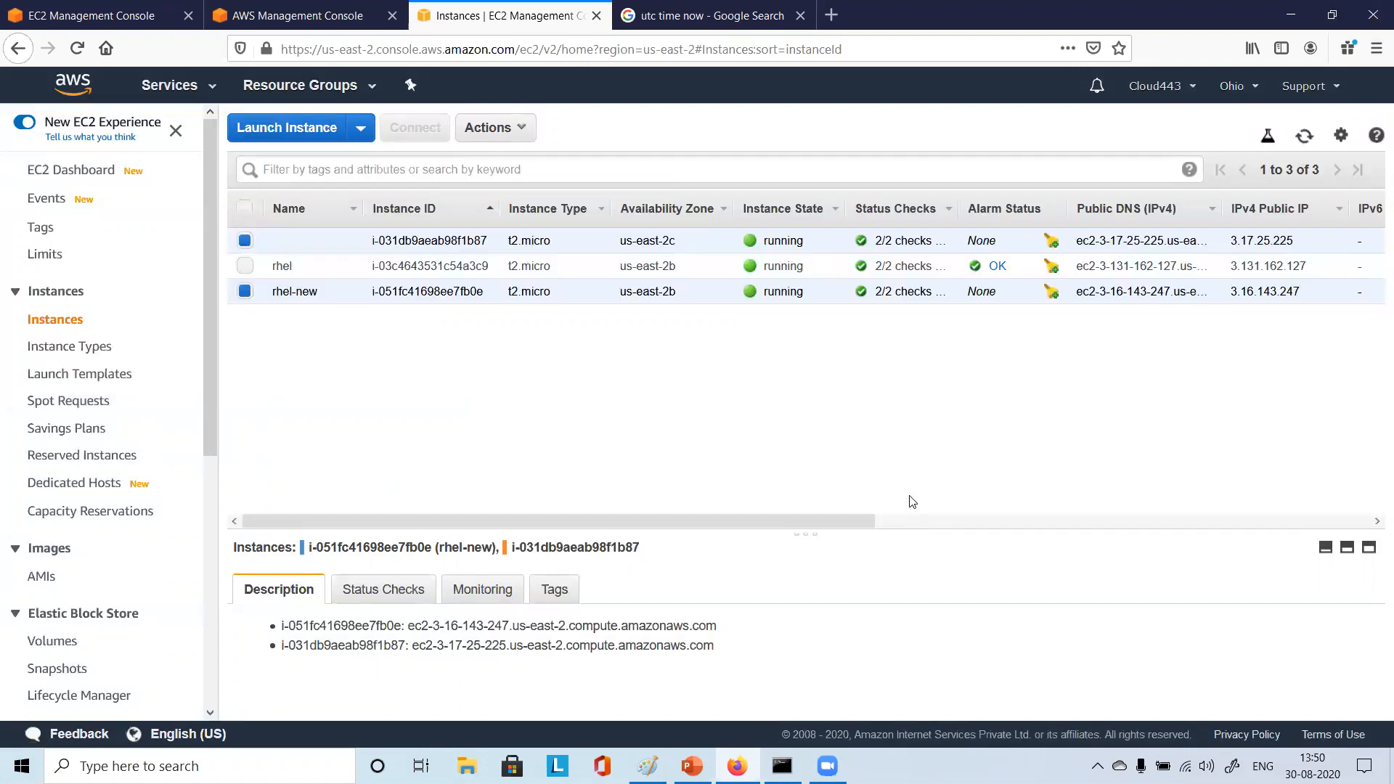
left_click_drag(913, 528, 912, 417)
left_click(1306, 138)
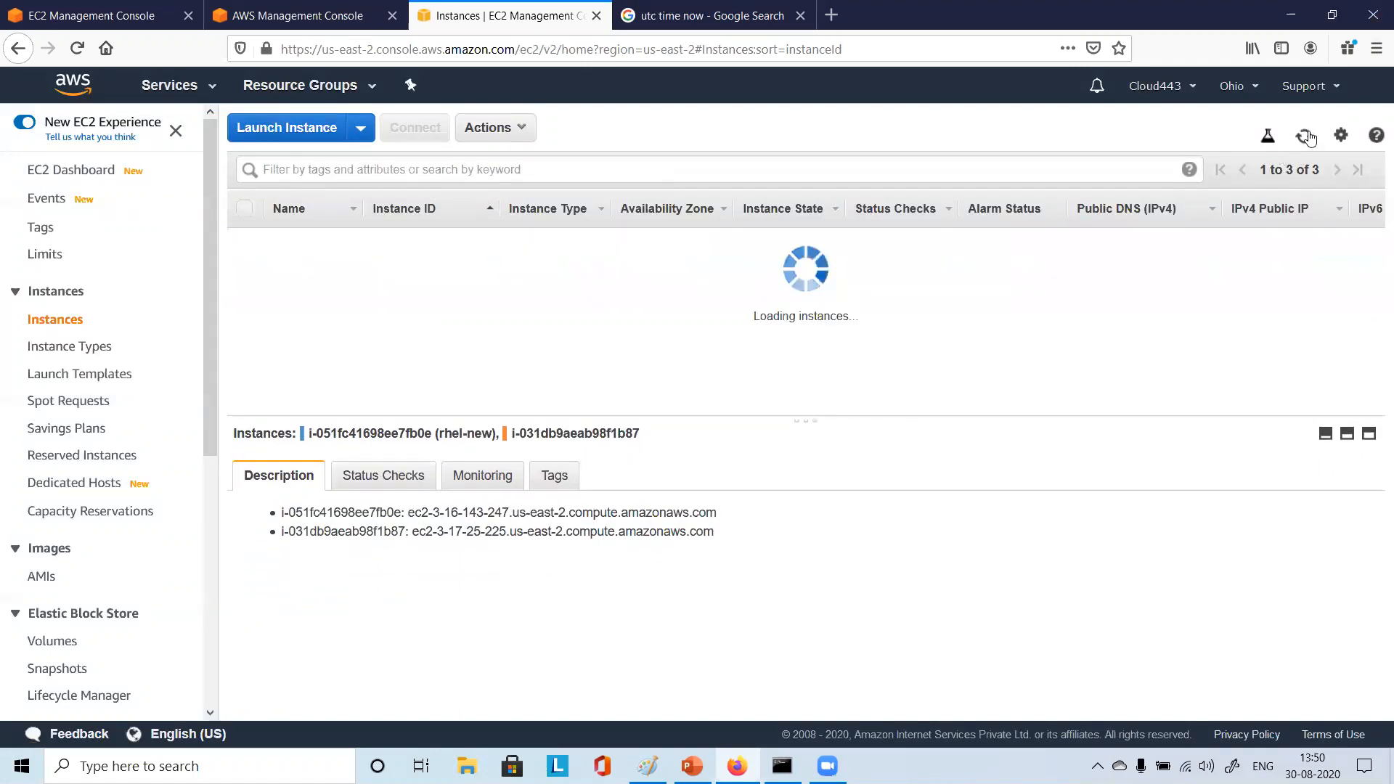
left_click(1306, 138)
left_click(1306, 138)
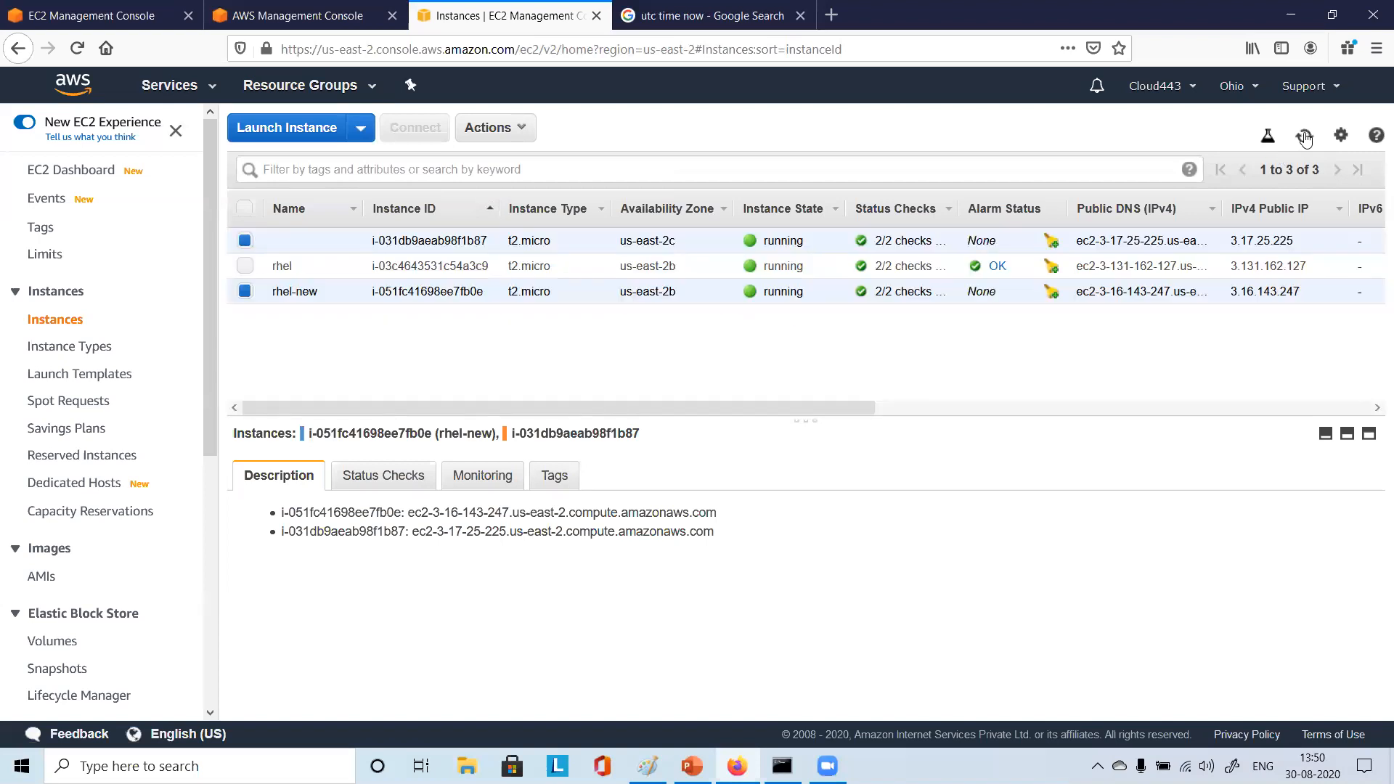
left_click(1306, 138)
left_click(1306, 138)
left_click(1306, 138)
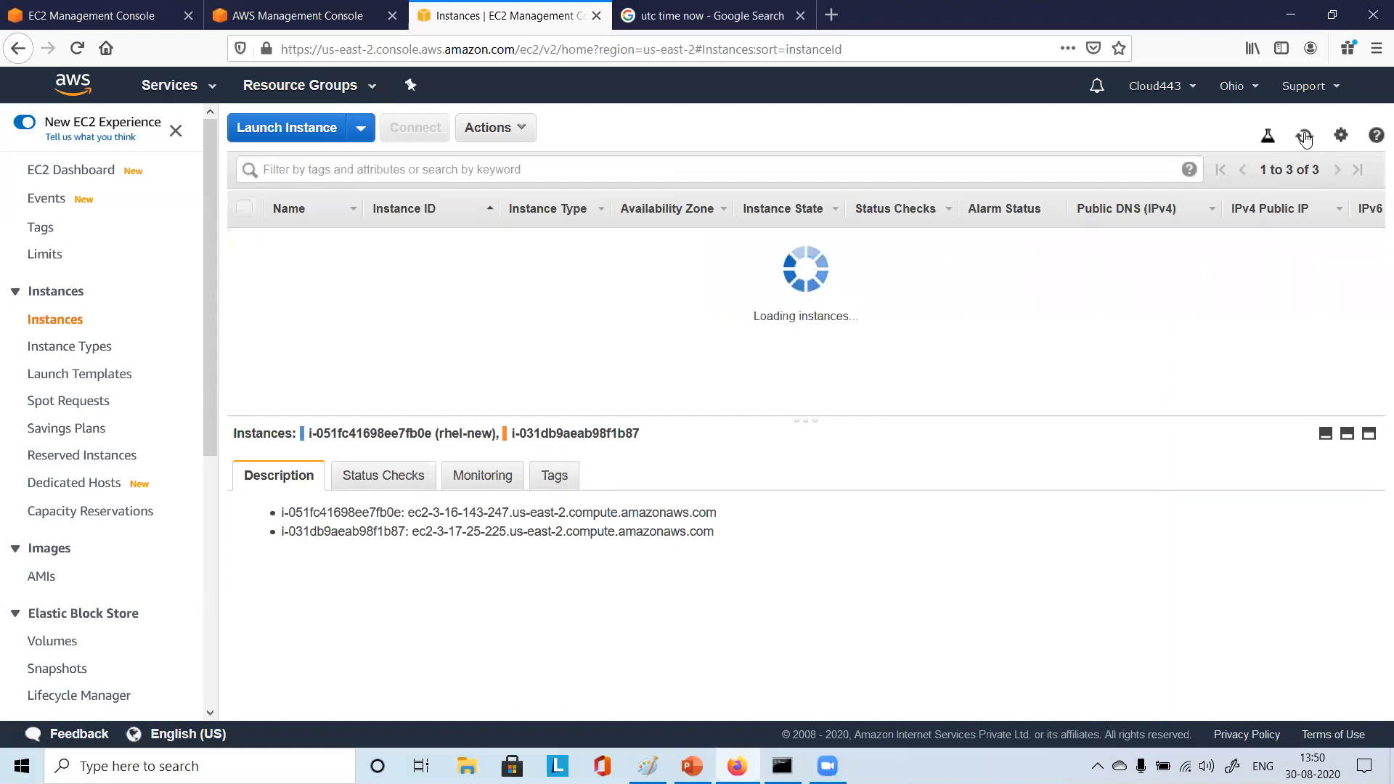
left_click(1306, 138)
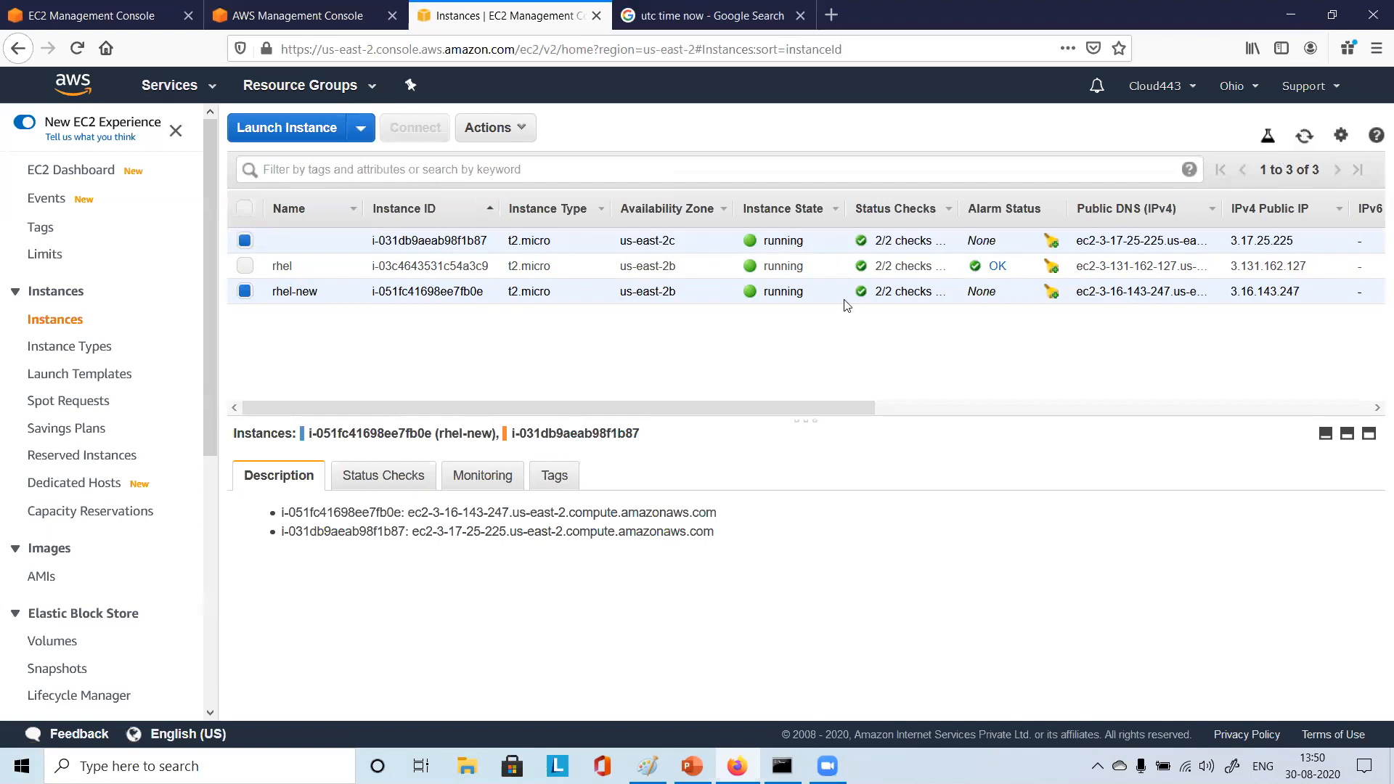
Return to the myasg1 Auto Scaling group, review the Schedule1 capacity and start time in its edit dialog, and close it without saving
left_click(302, 8)
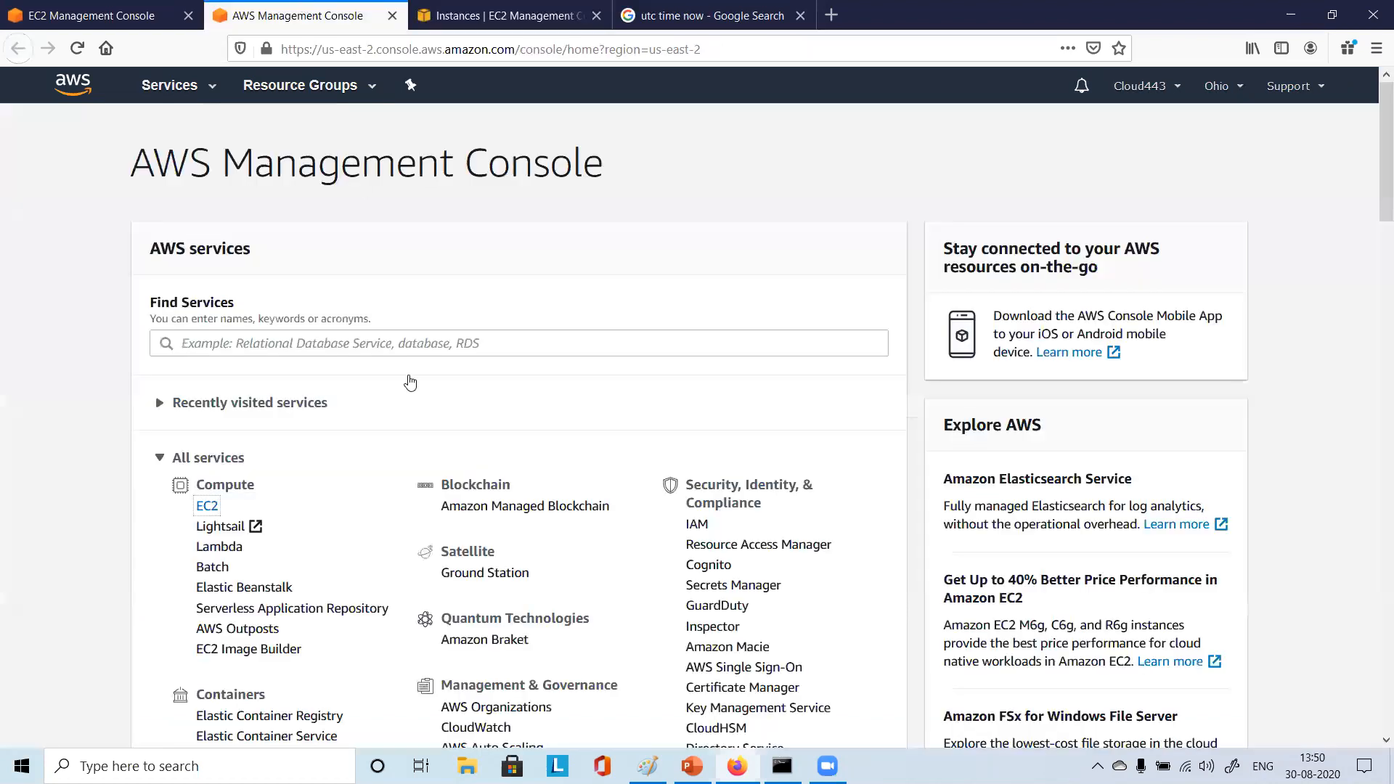
left_click(119, 3)
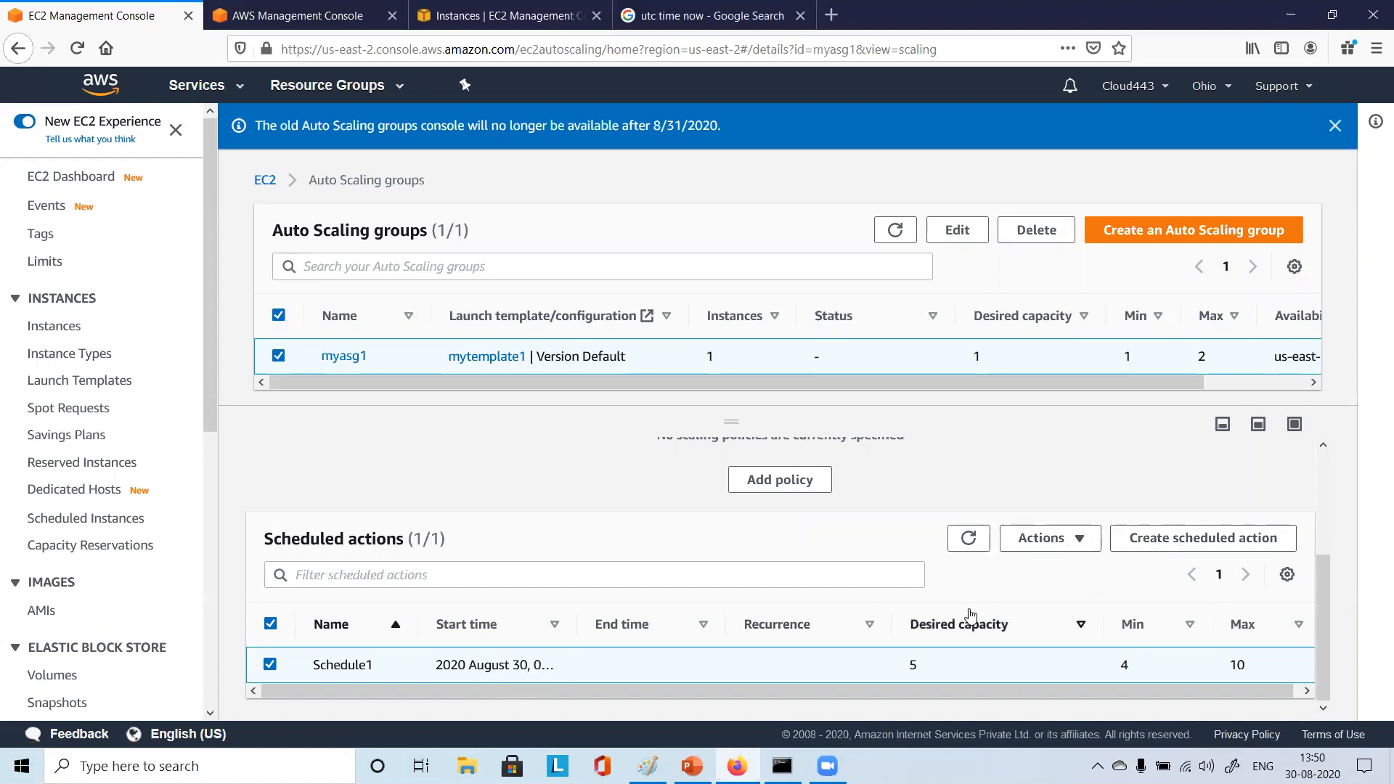
left_click(1087, 546)
left_click(1052, 572)
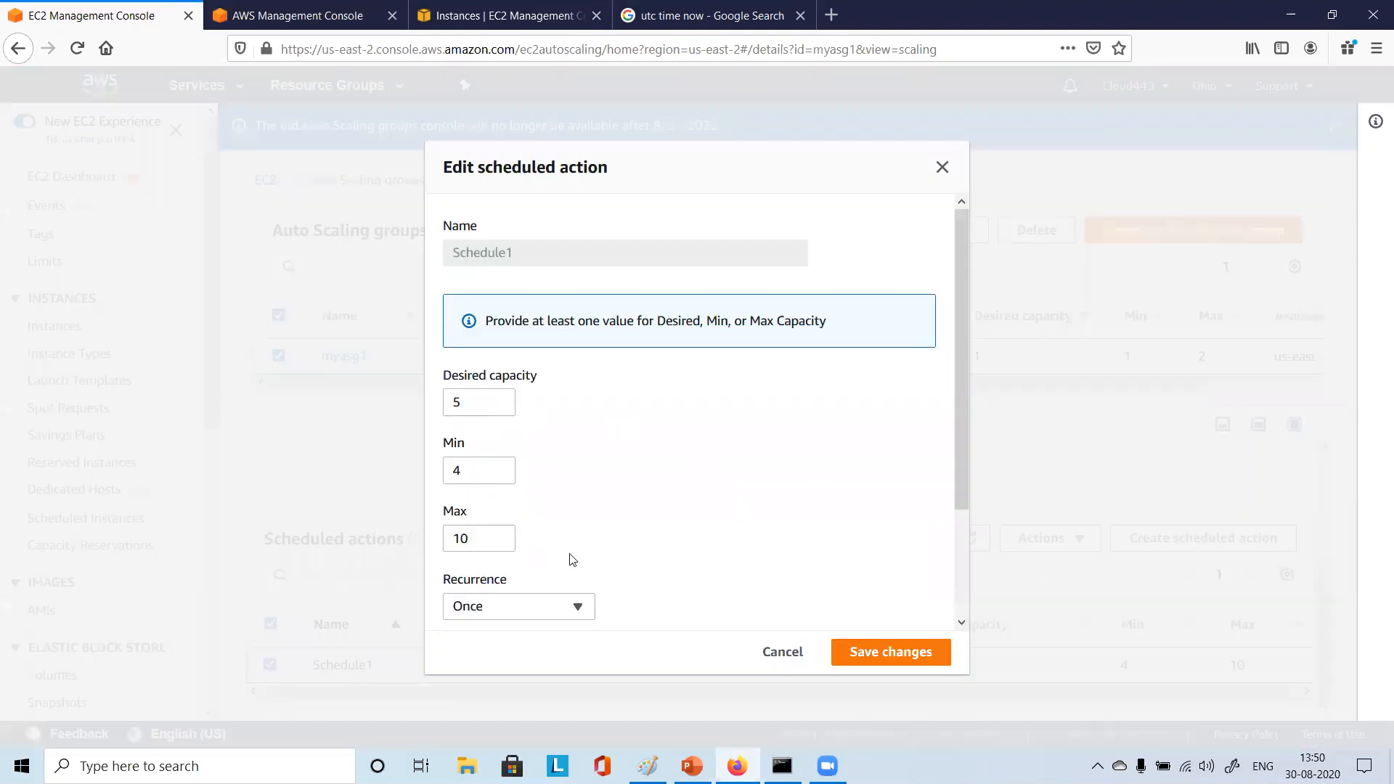
scroll(690, 557, "down", 3)
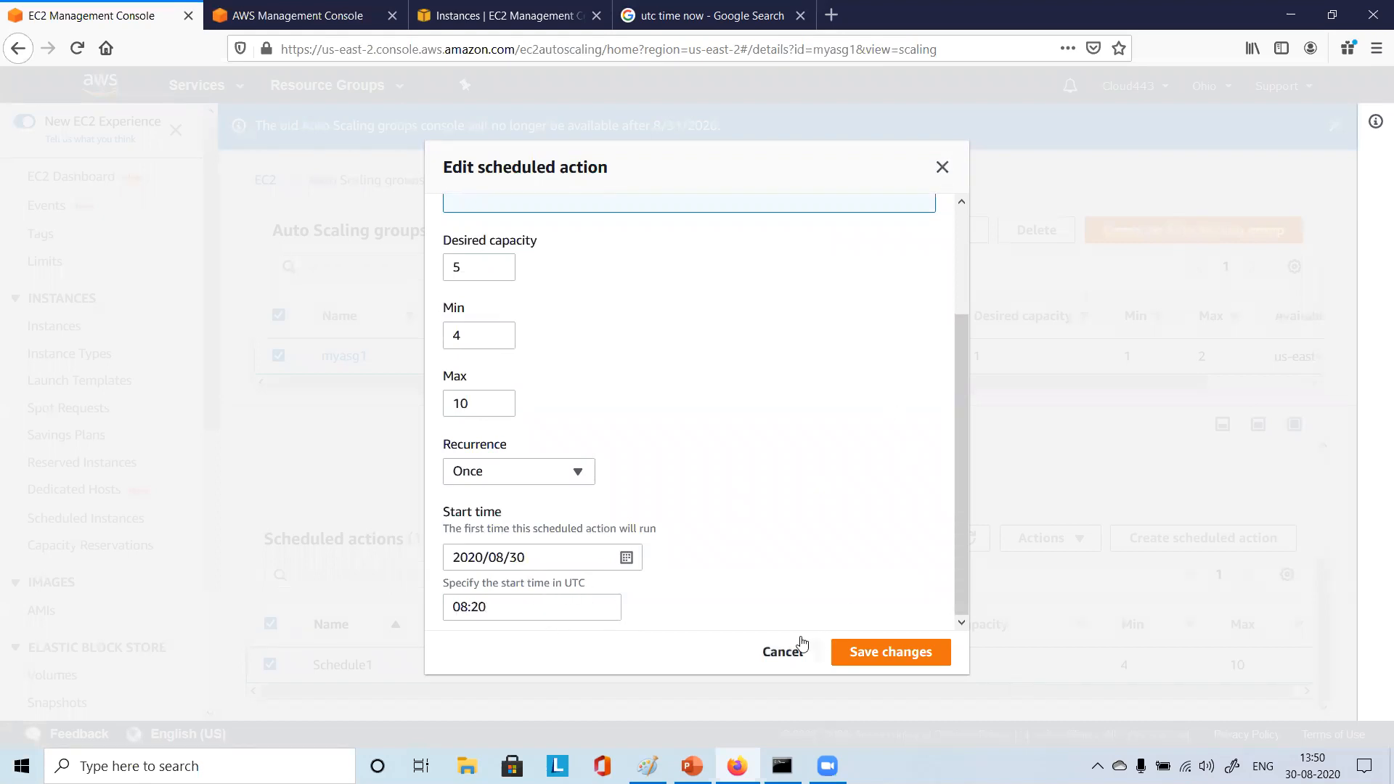
left_click(783, 652)
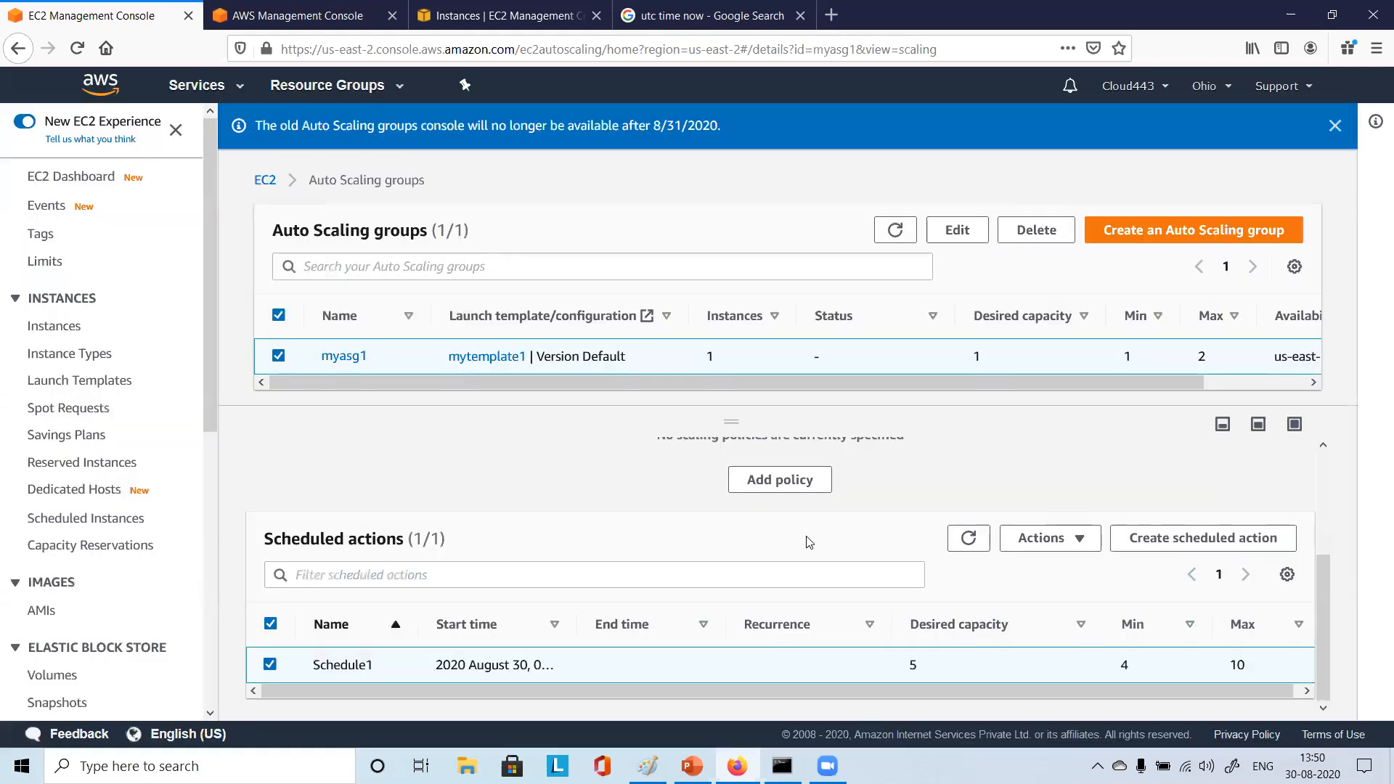
Open the activity information of myasg1 and look through its activity history down to the oldest entry
scroll(807, 540, "up", 1)
scroll(807, 540, "up", 1)
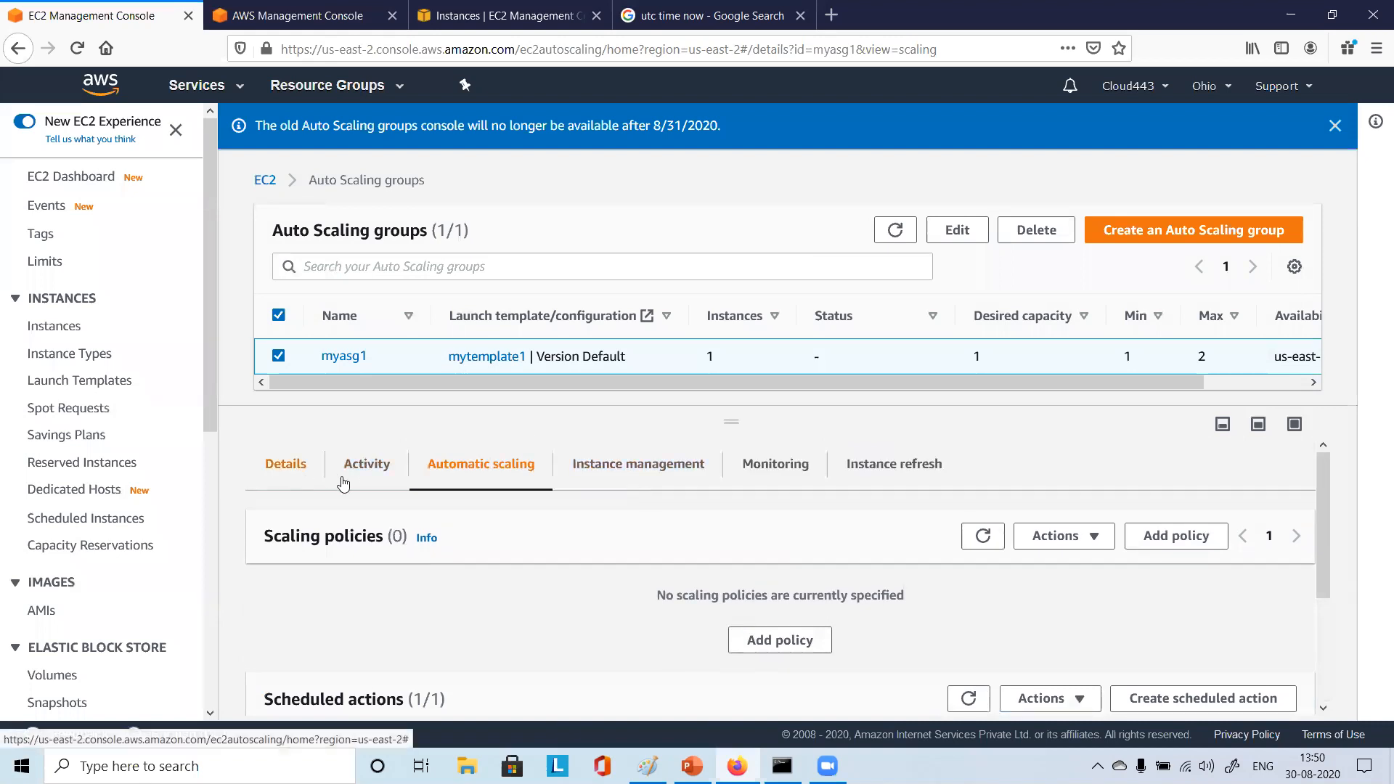
left_click(374, 469)
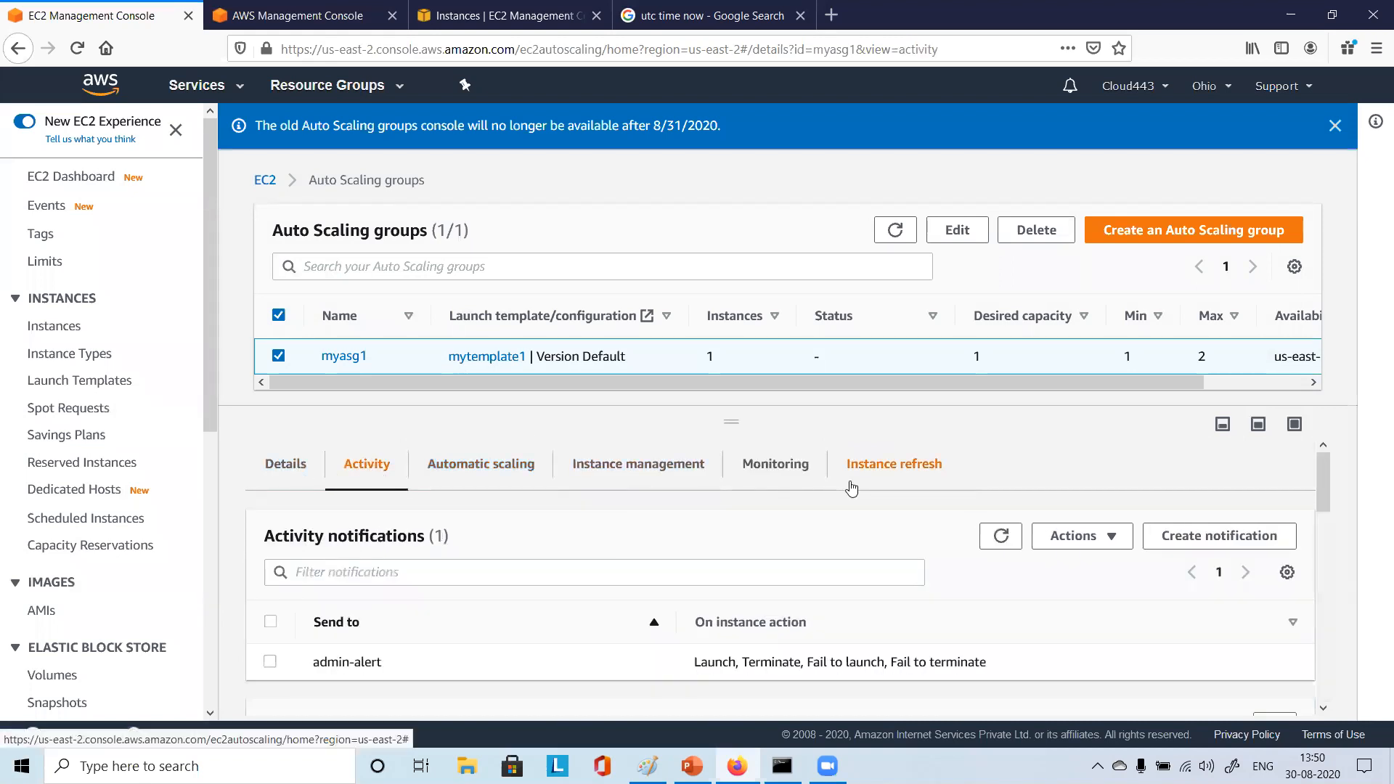
scroll(851, 485, "down", 5)
scroll(852, 482, "down", 1)
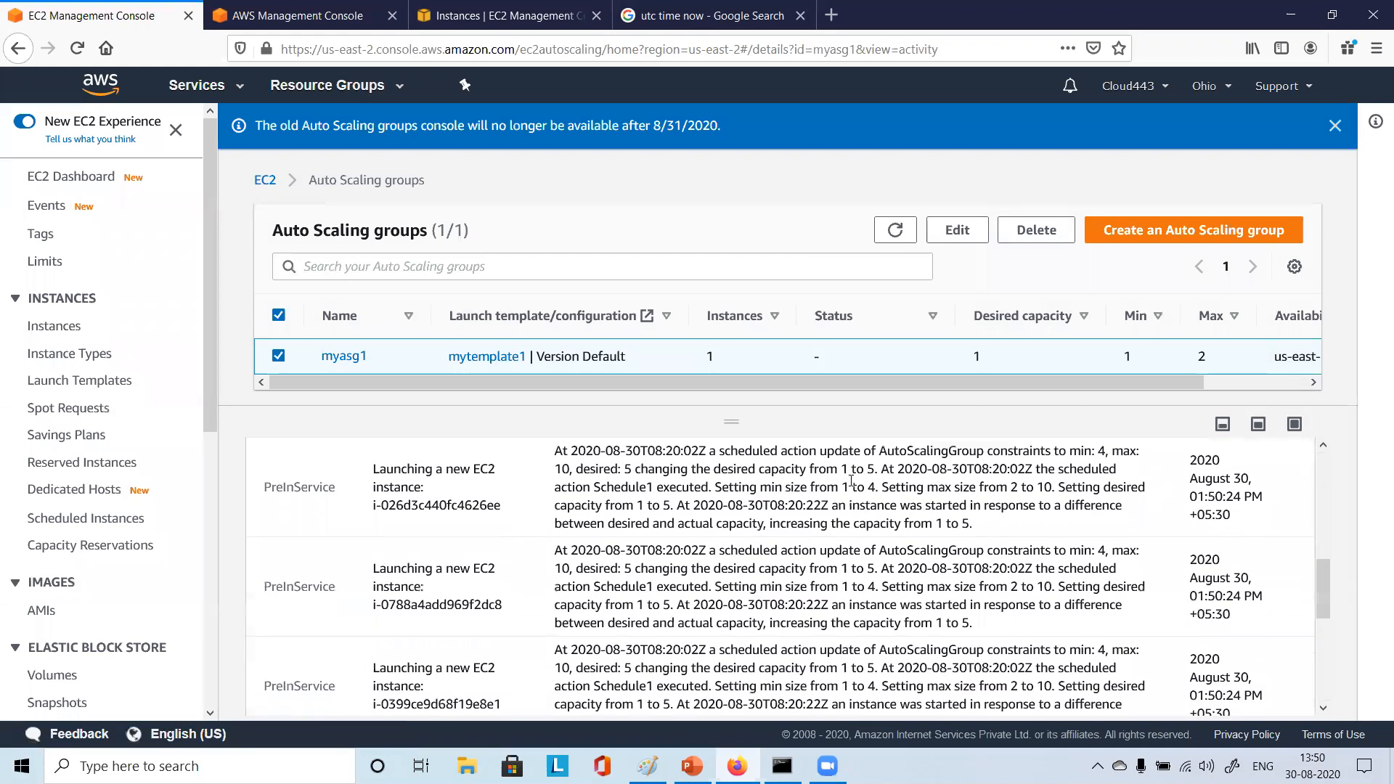
scroll(711, 608, "down", 2)
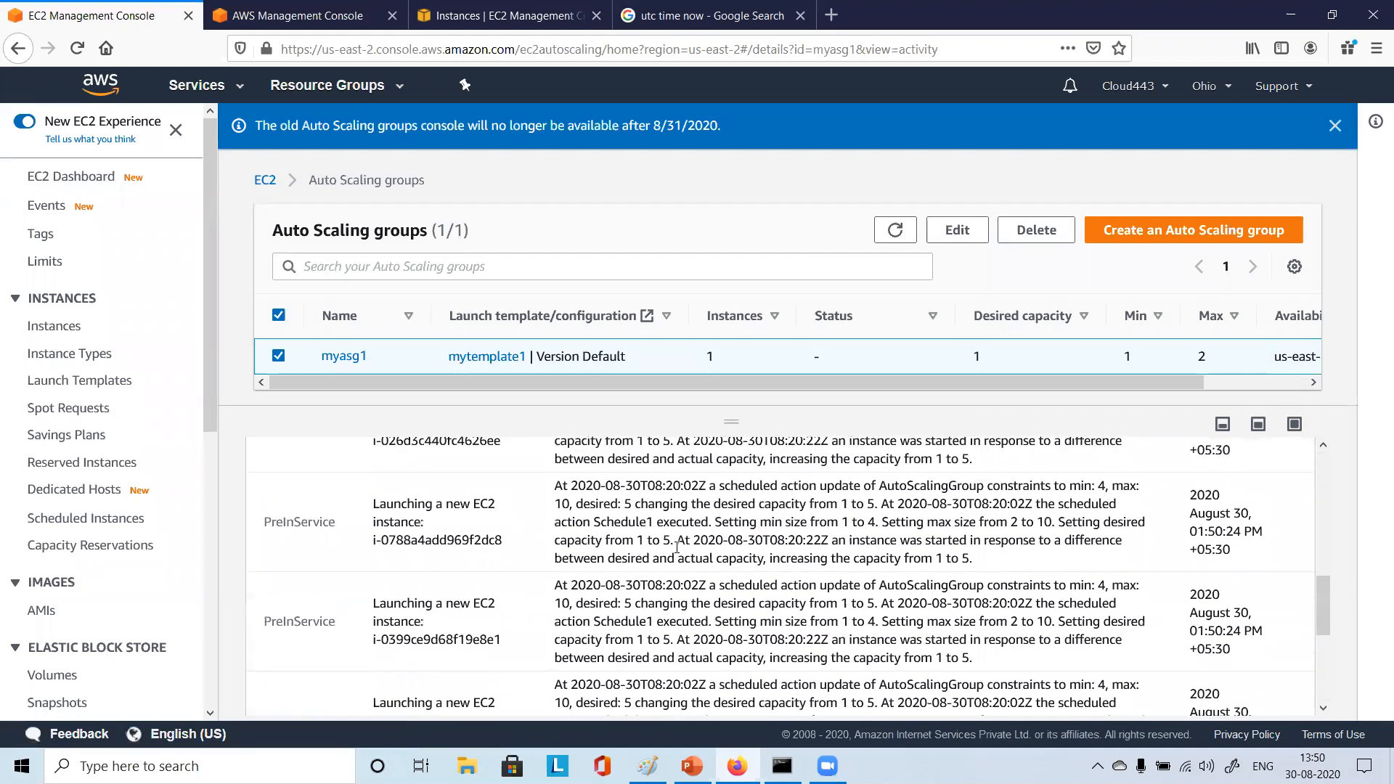
scroll(676, 548, "down", 10)
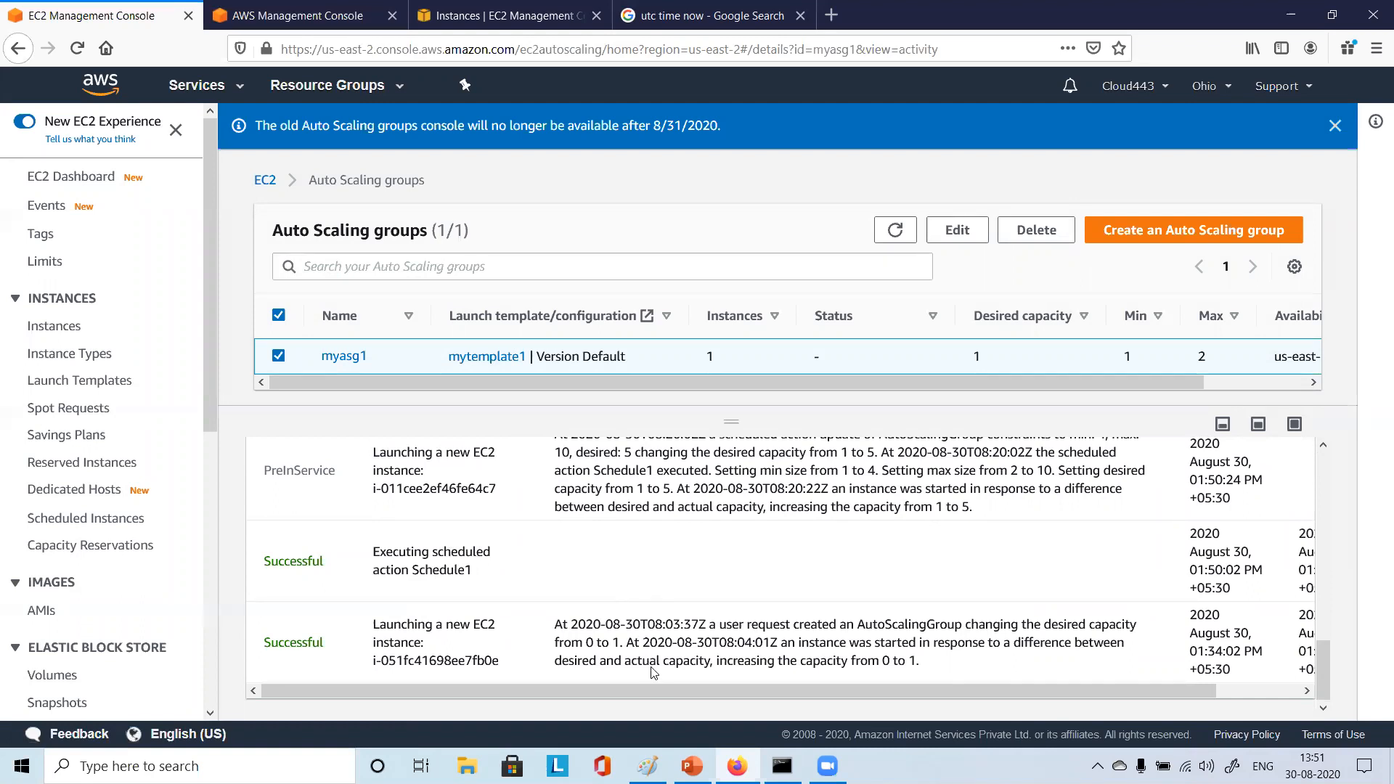
Examine the description and the start and end times of the Schedule1 execution entry in the activity history
left_click_drag(652, 689, 830, 688)
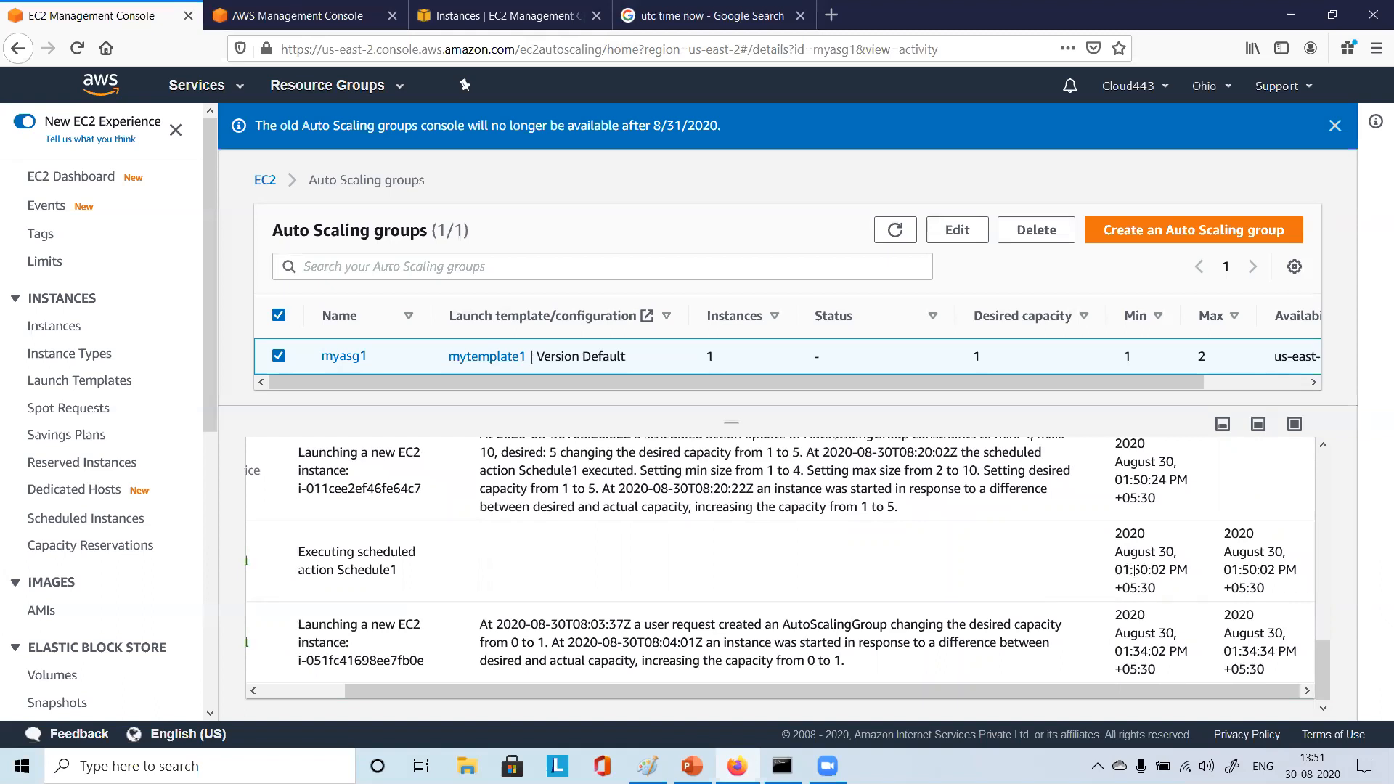
left_click_drag(1156, 567, 1172, 567)
left_click(1147, 571)
left_click_drag(1116, 571, 1169, 570)
left_click(1165, 566)
left_click_drag(332, 552, 404, 575)
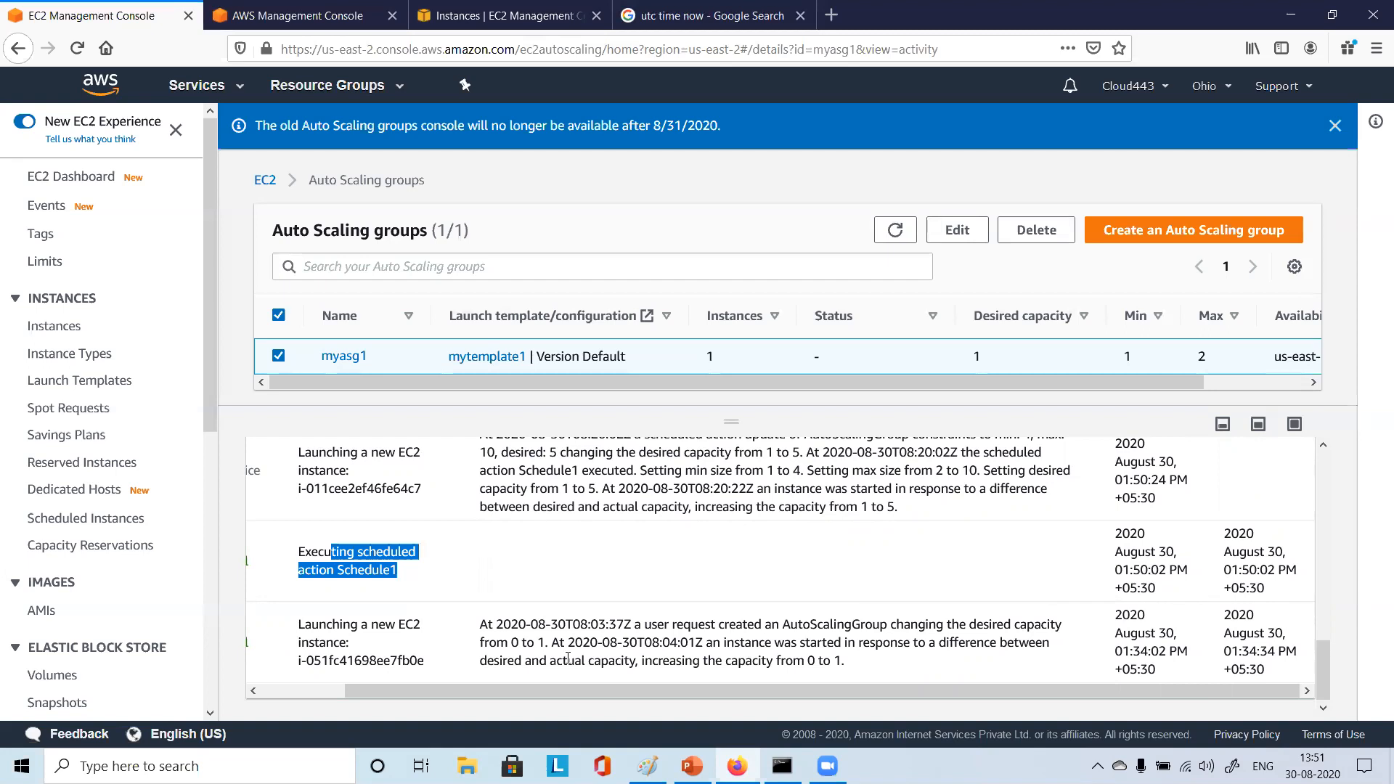
left_click_drag(589, 689, 465, 690)
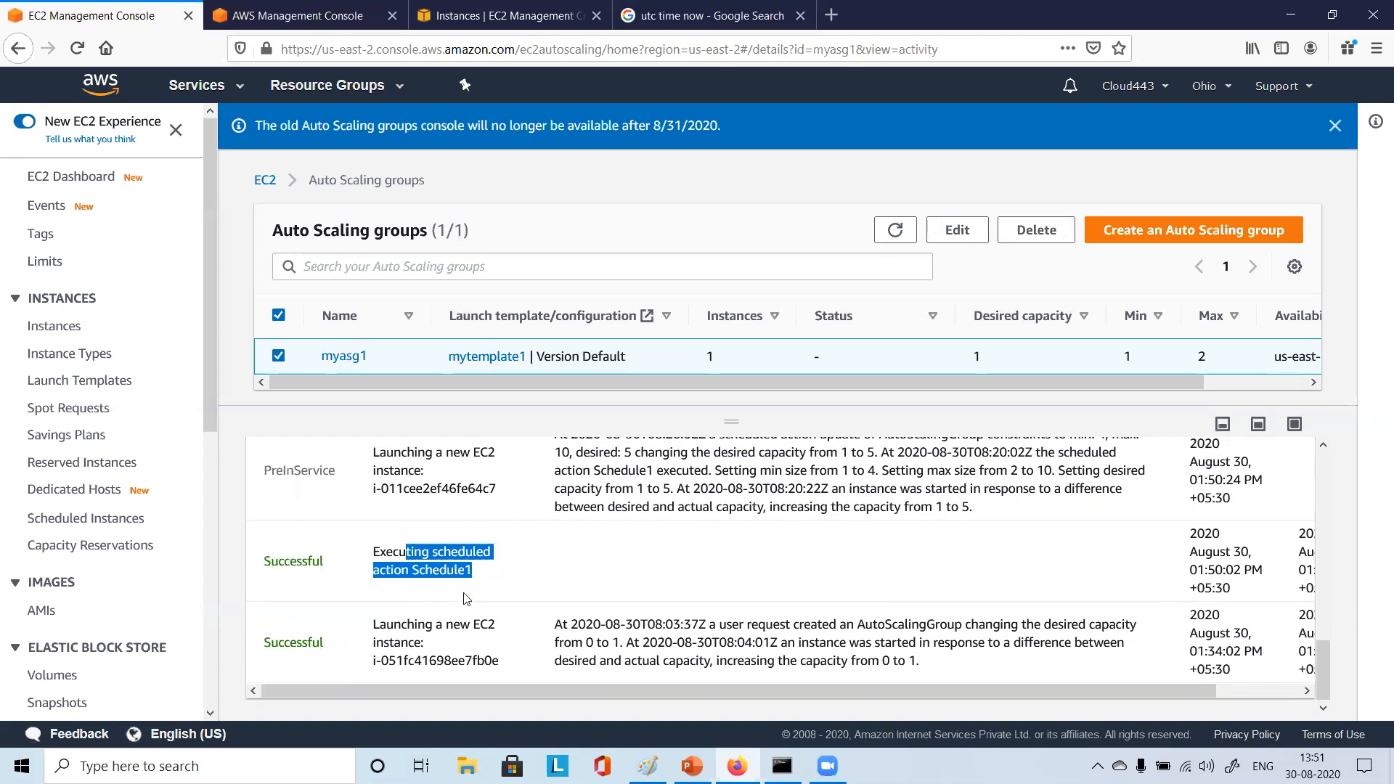
left_click(429, 633)
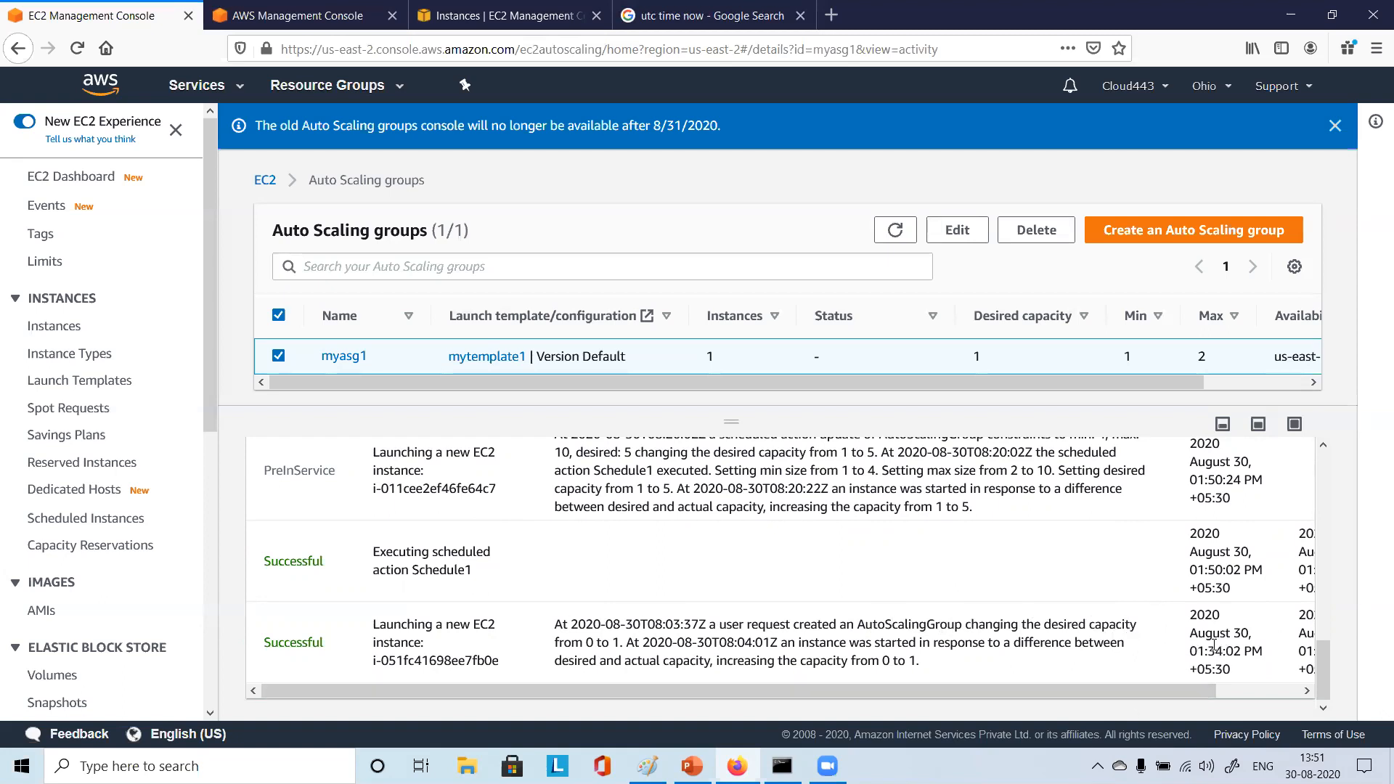
Examine the start time and cause of the launch entry for instance i-011cee2ef46fe64c7, including its capacity changes
scroll(1087, 577, "up", 2)
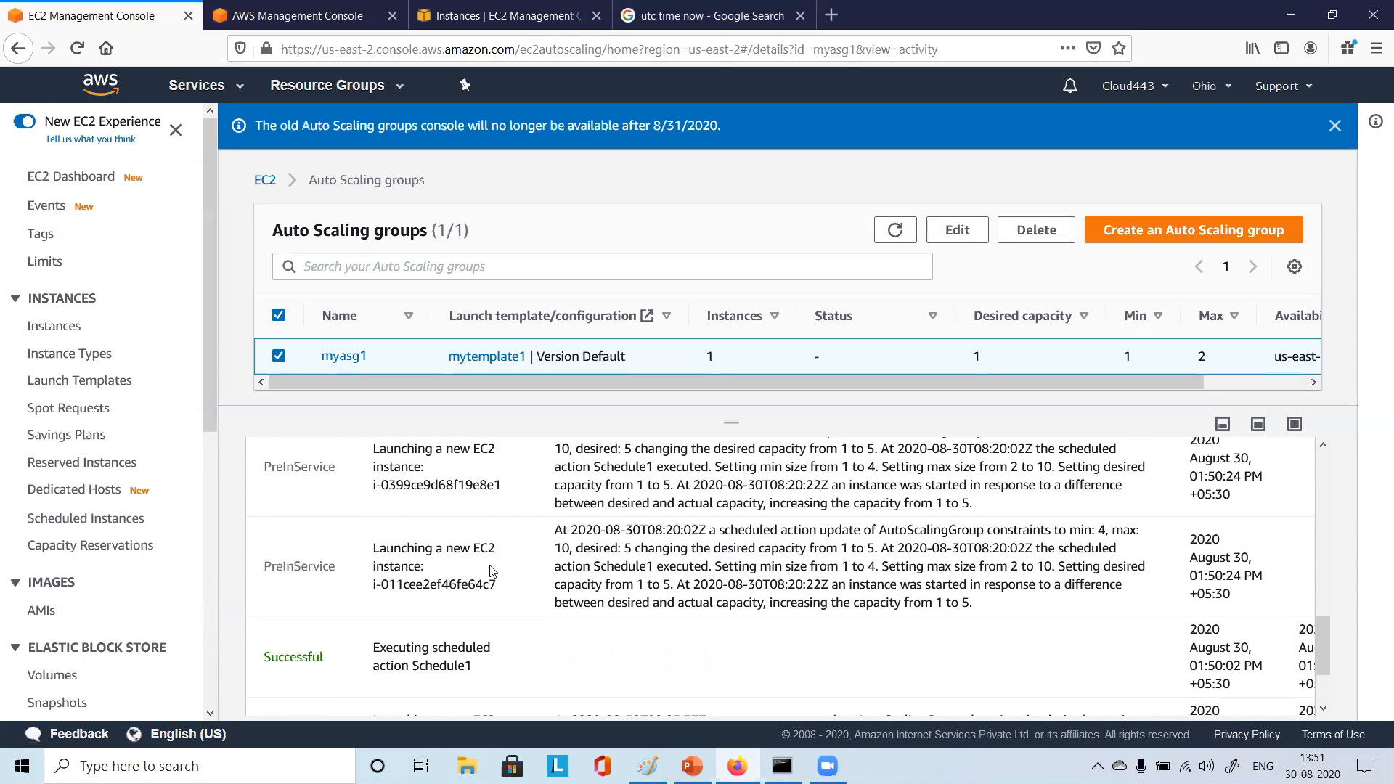
left_click_drag(1209, 573, 1238, 571)
left_click(1233, 576)
left_click_drag(571, 531, 701, 531)
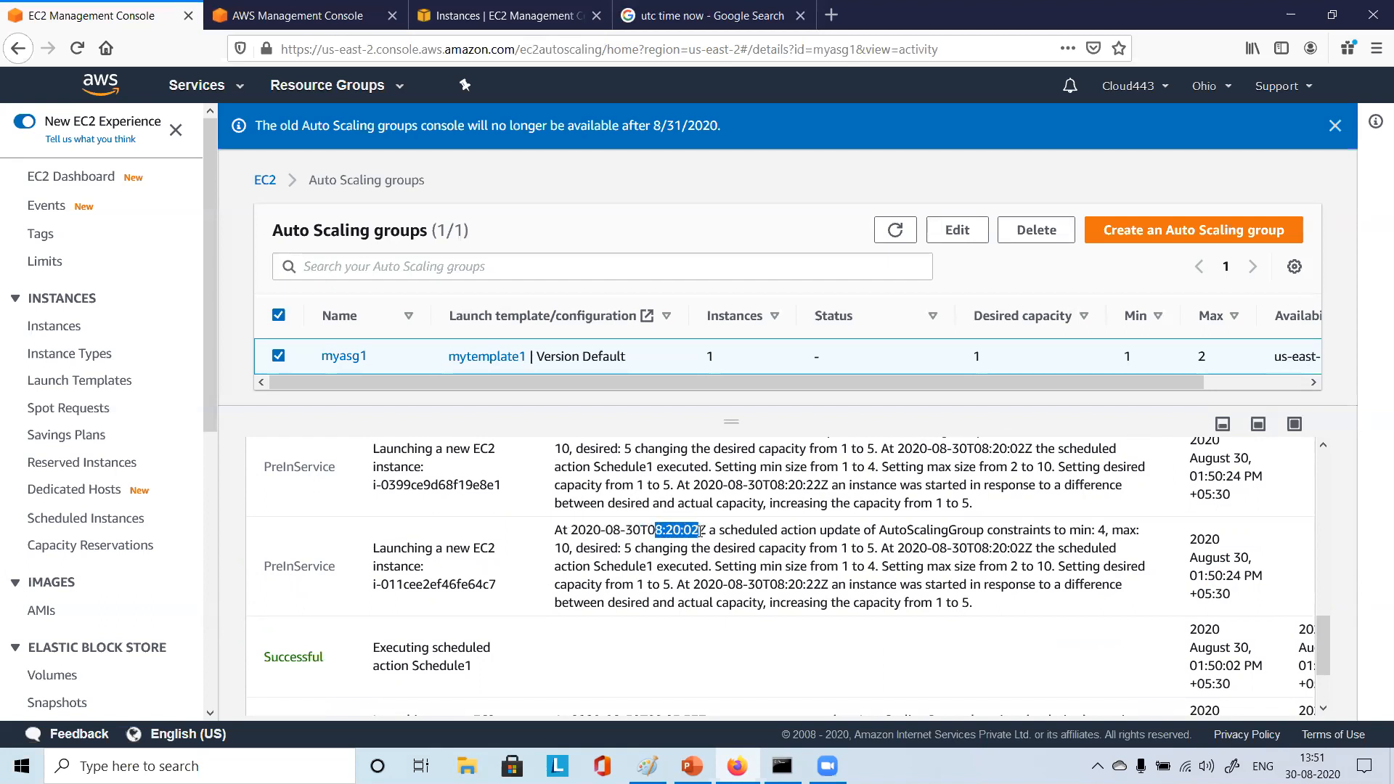
left_click(752, 541)
left_click_drag(707, 530, 1110, 530)
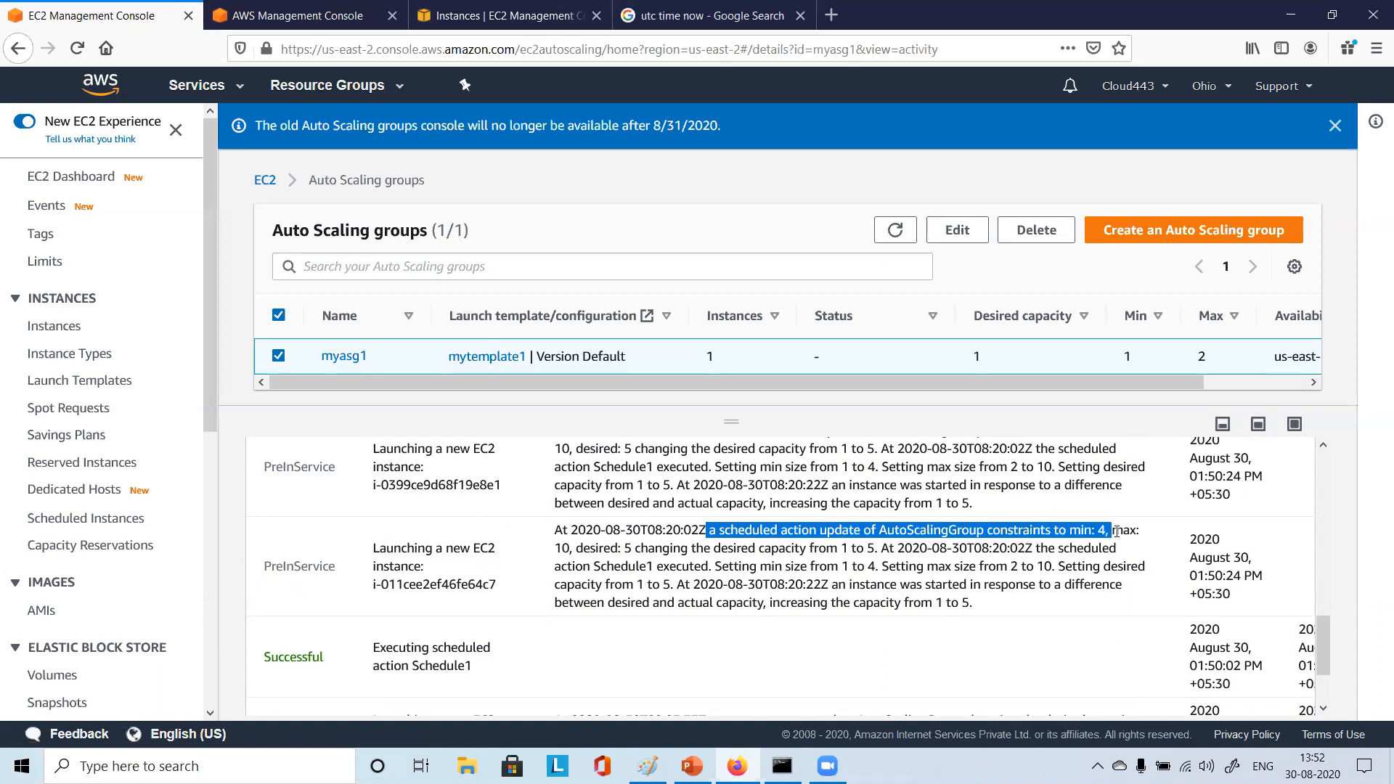
left_click_drag(586, 548, 880, 551)
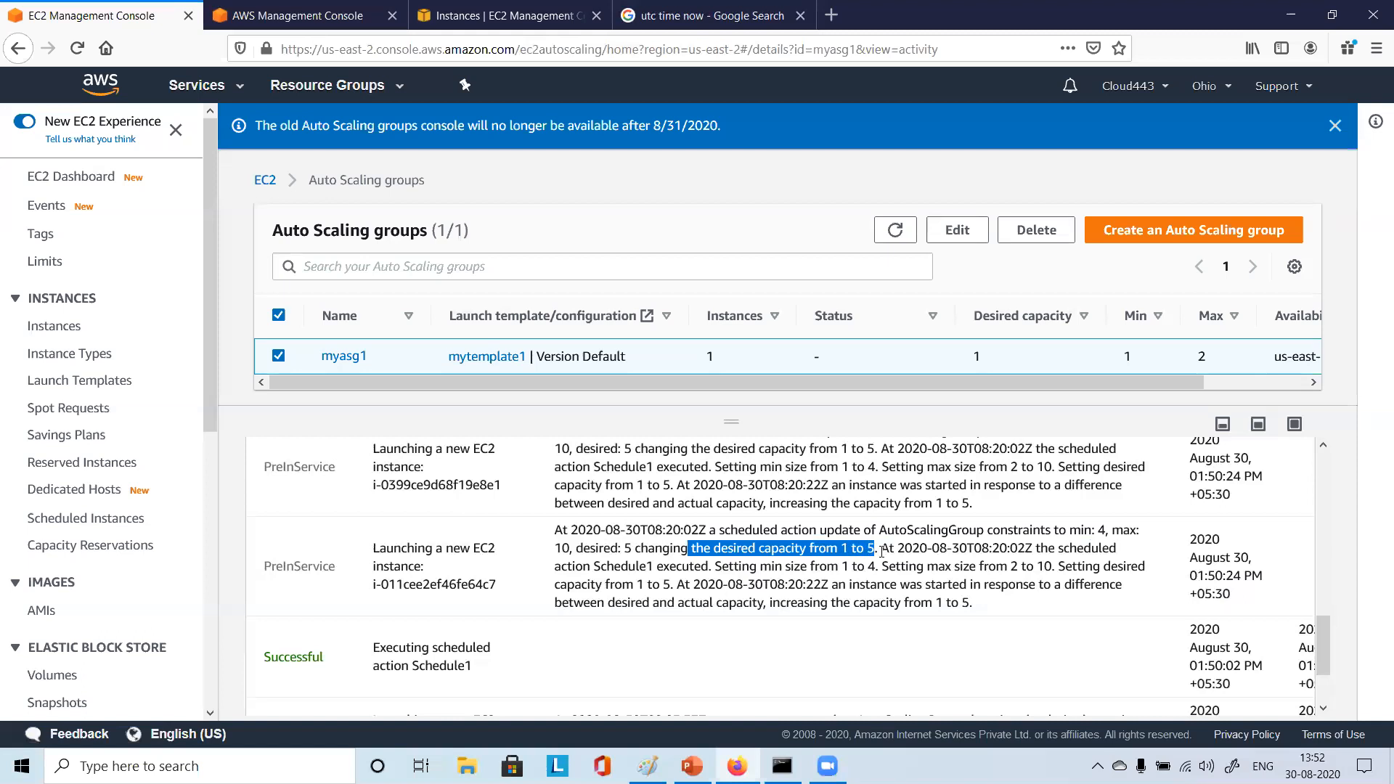
Examine the minimum and desired capacity changes in the causes of the Schedule1 launch entries, comparing the entries for the other launched instances
left_click(881, 551)
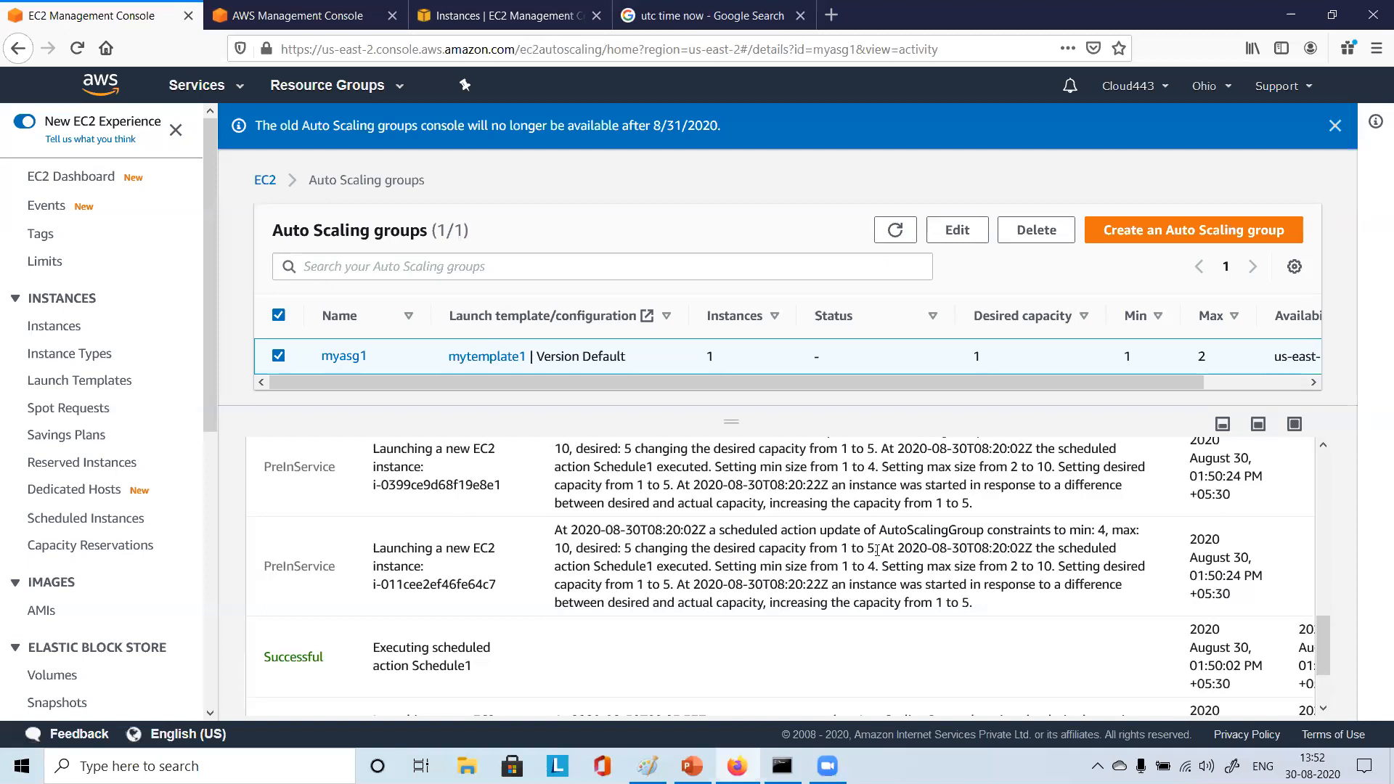
double_click(866, 548)
left_click_drag(1070, 530, 1118, 531)
scroll(950, 584, "up", 3)
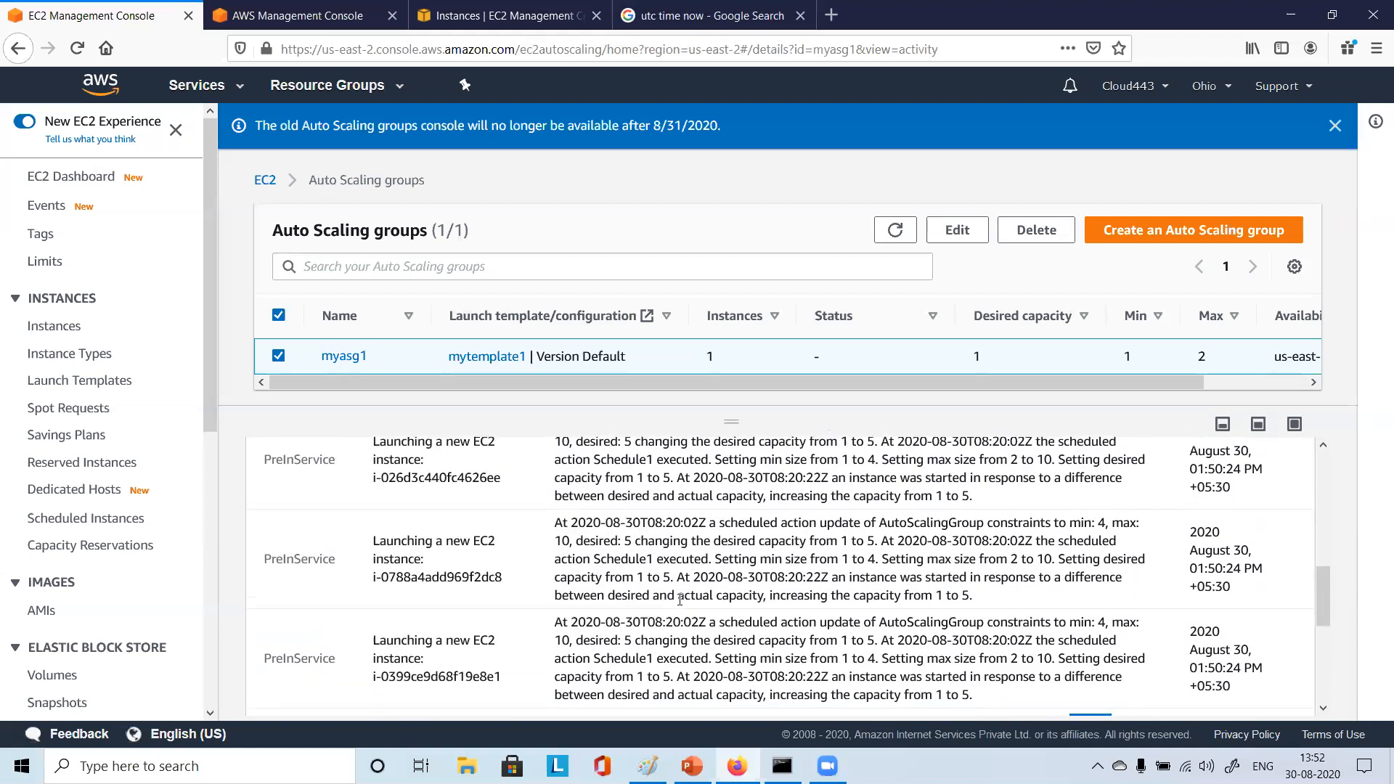
scroll(677, 616, "down", 2)
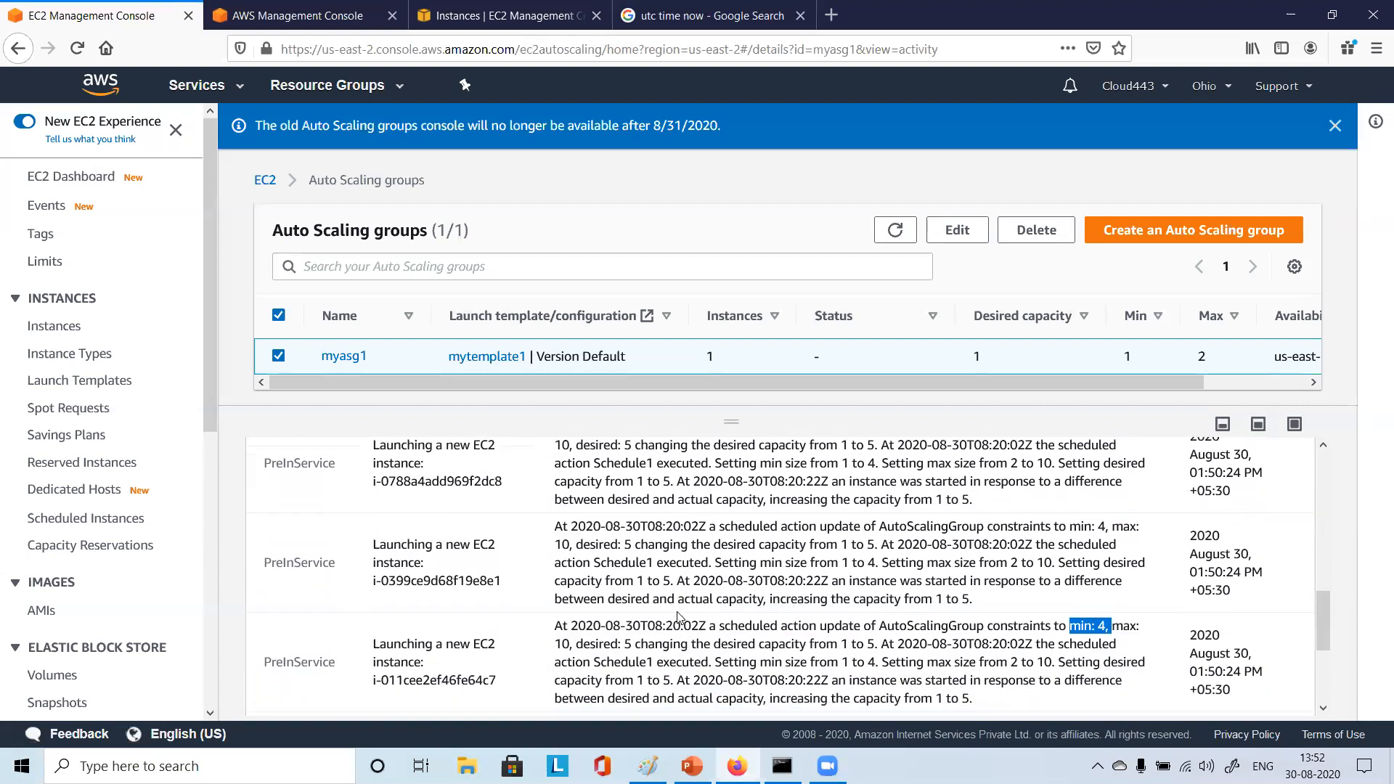
left_click_drag(583, 545, 880, 545)
scroll(579, 525, "up", 2)
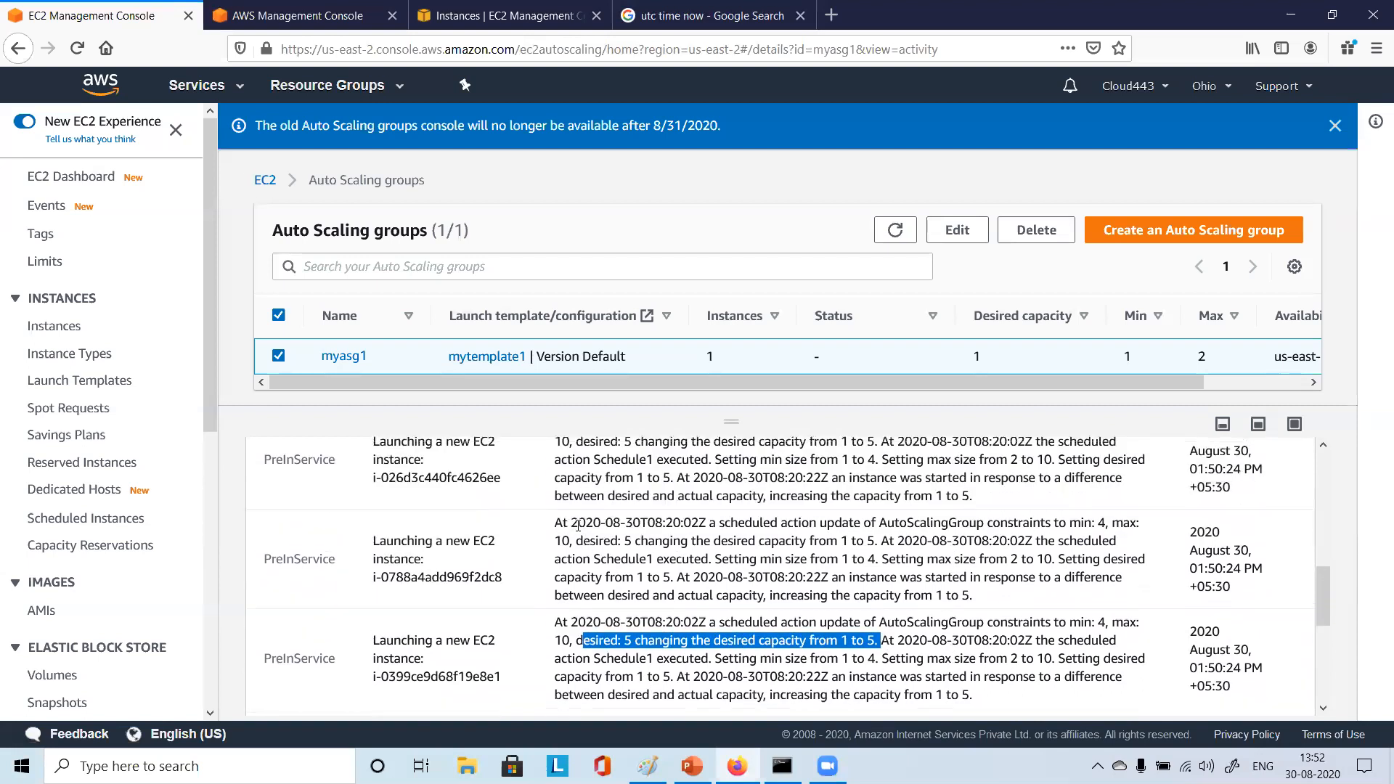
left_click_drag(578, 526, 702, 580)
scroll(721, 599, "up", 3)
Open the EC2 instances list in the second AWS console tab and enlarge the list area to fit all rows
left_click(255, 7)
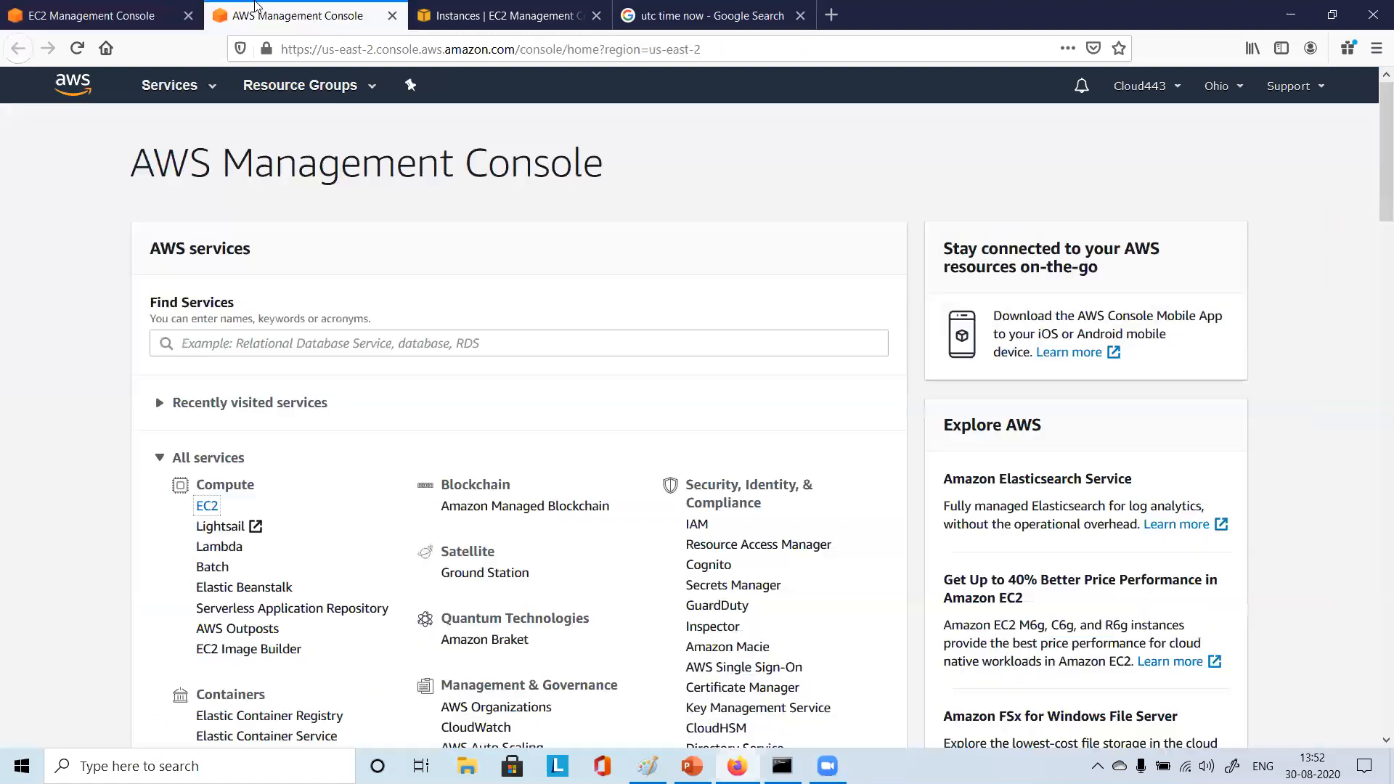
left_click(207, 508)
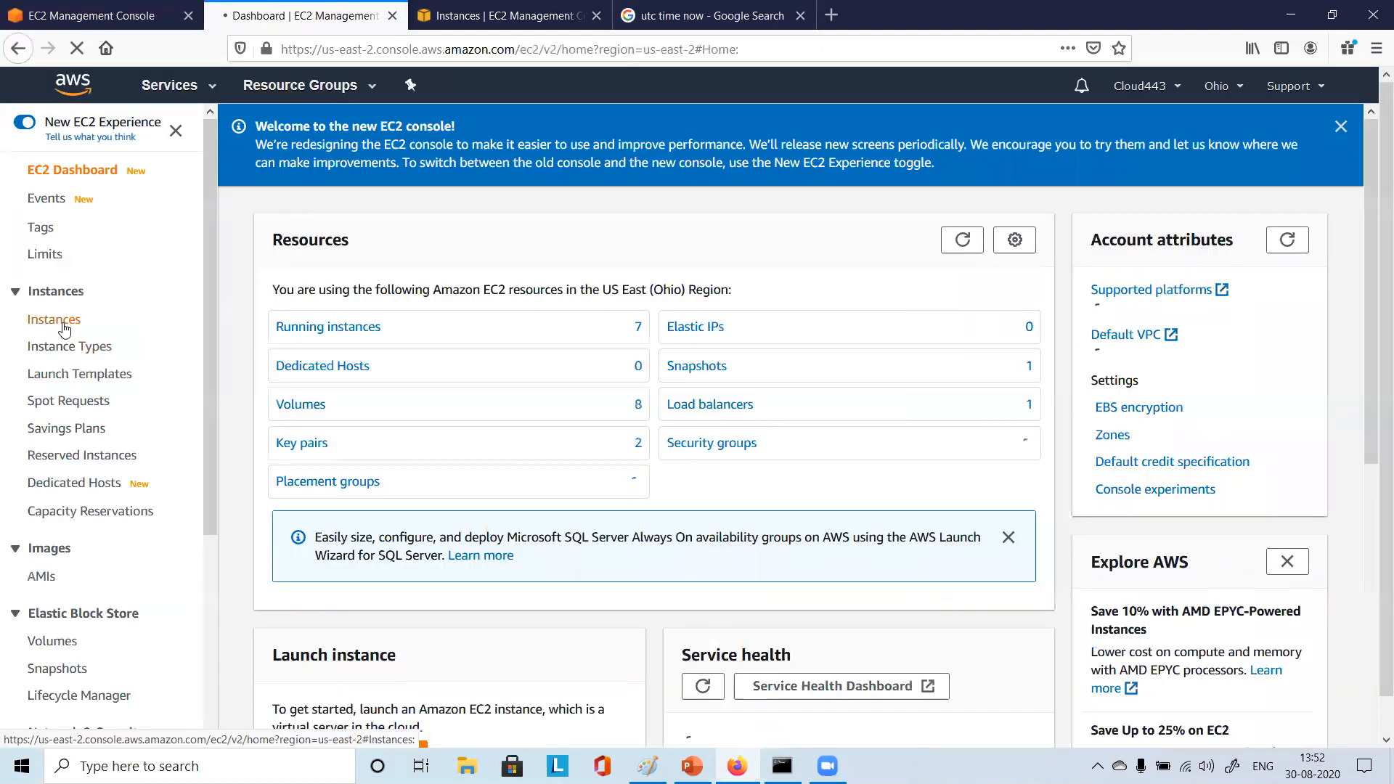
left_click(64, 329)
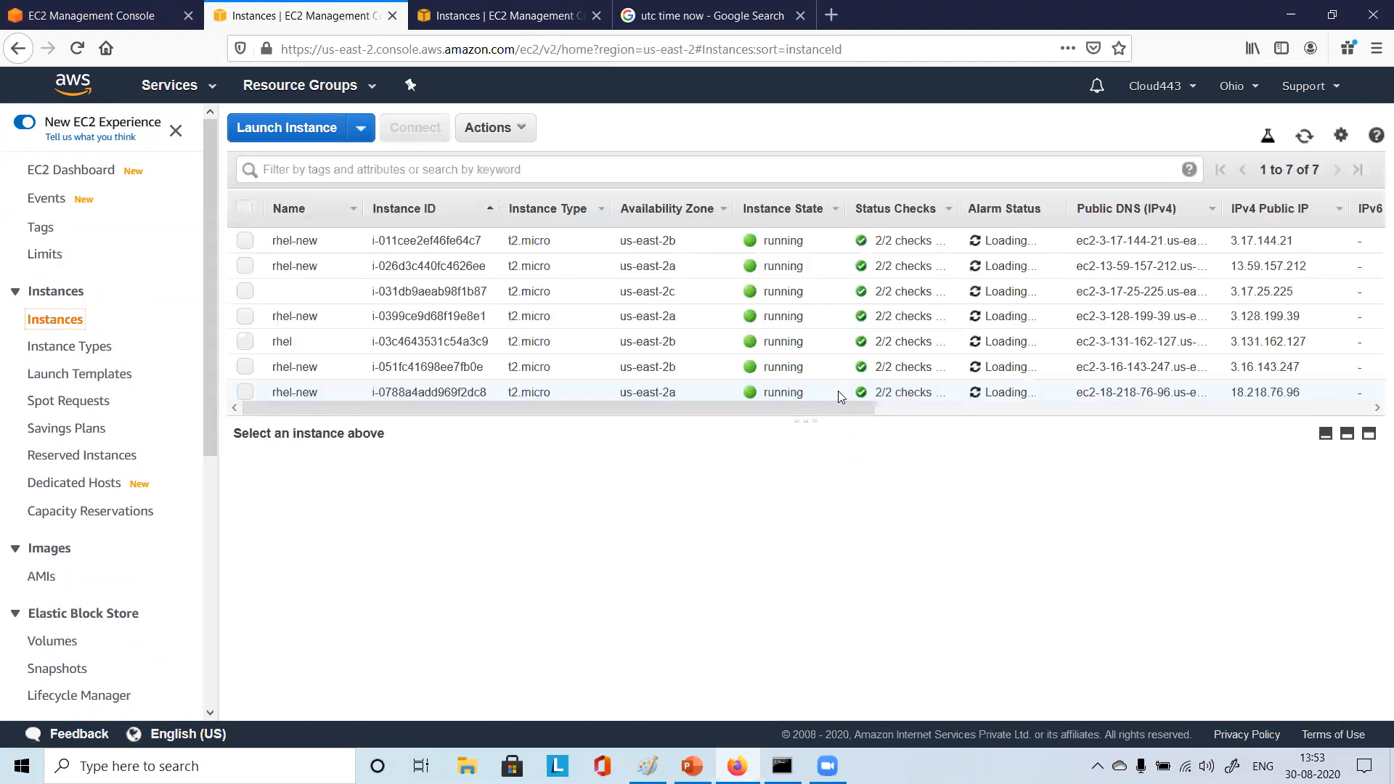
left_click_drag(922, 422, 925, 501)
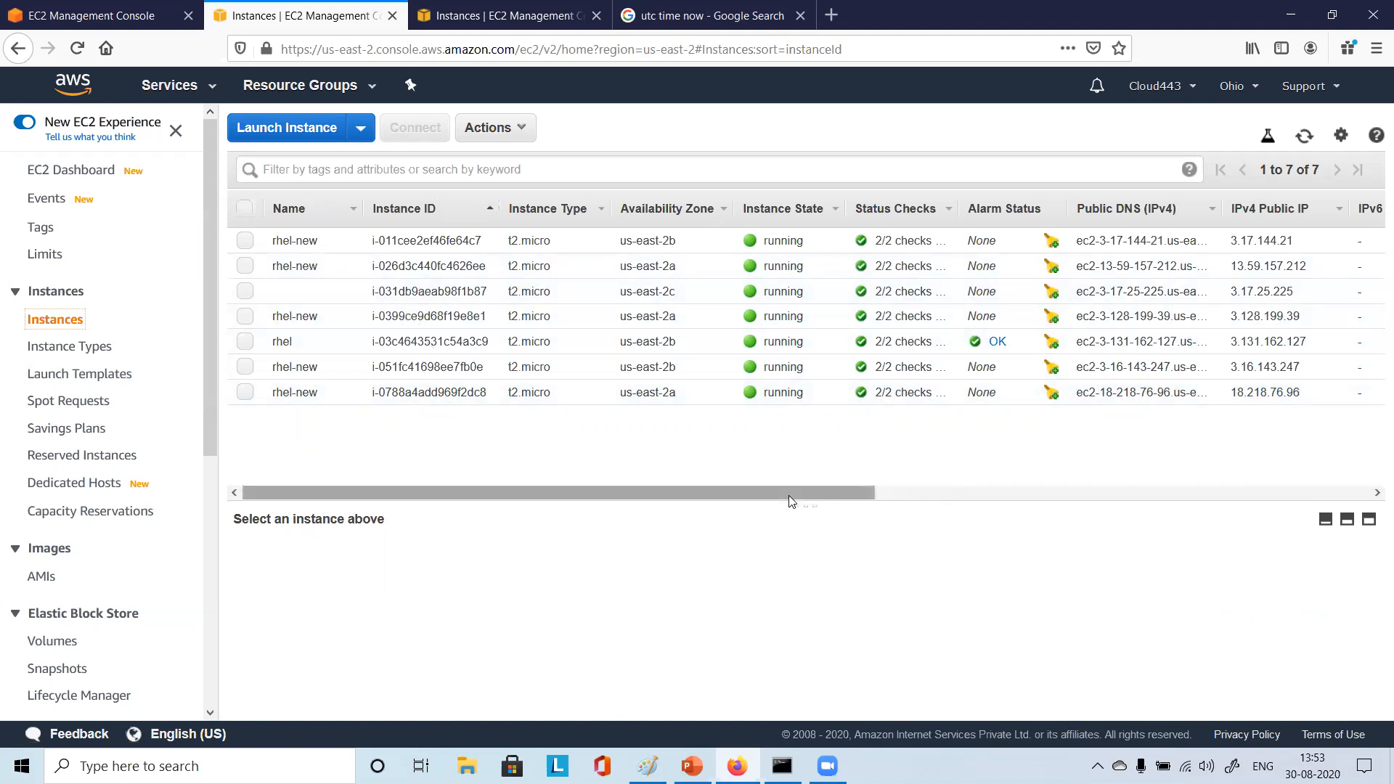
left_click_drag(784, 491, 790, 491)
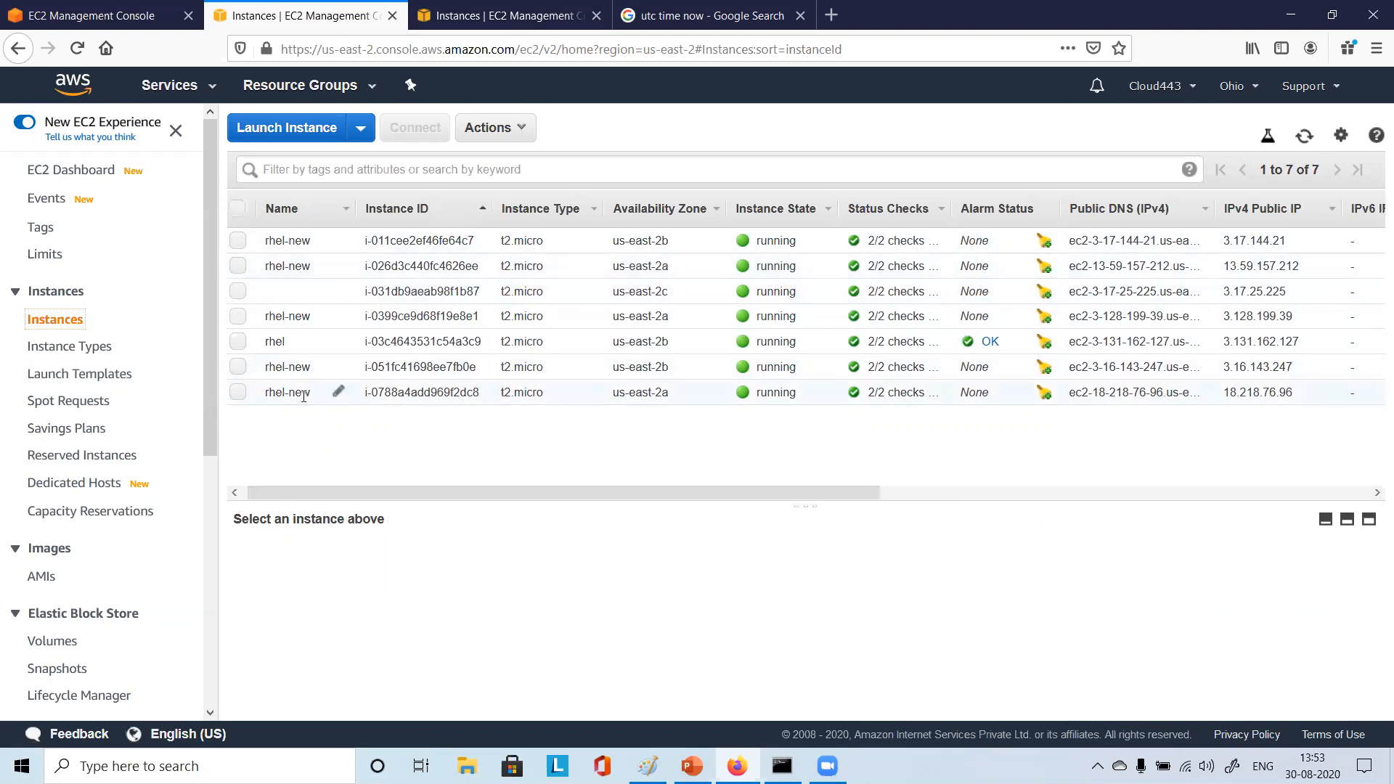
Widen the Launch Time column, sort the instances by launch time in ascending order, and review the launch times
left_click_drag(530, 494, 893, 507)
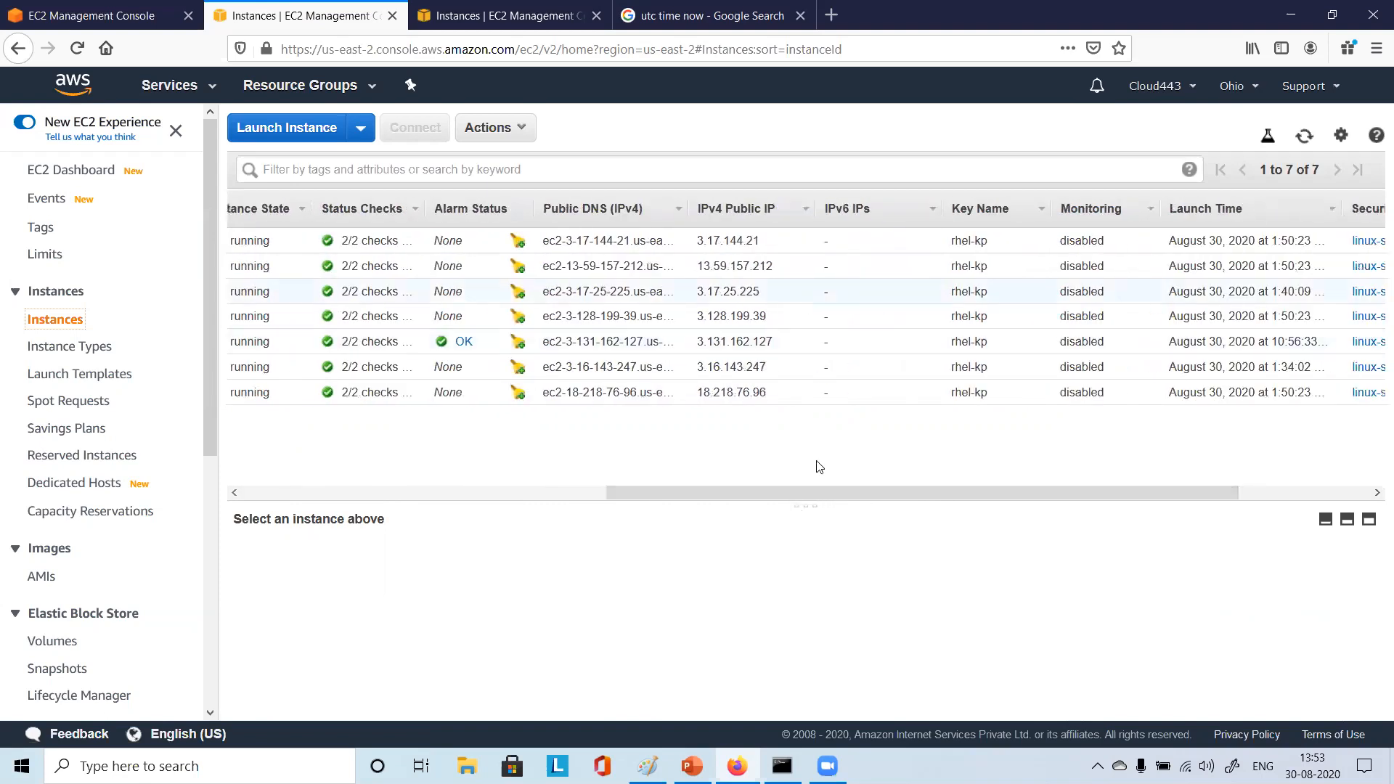
left_click_drag(1111, 490, 1243, 492)
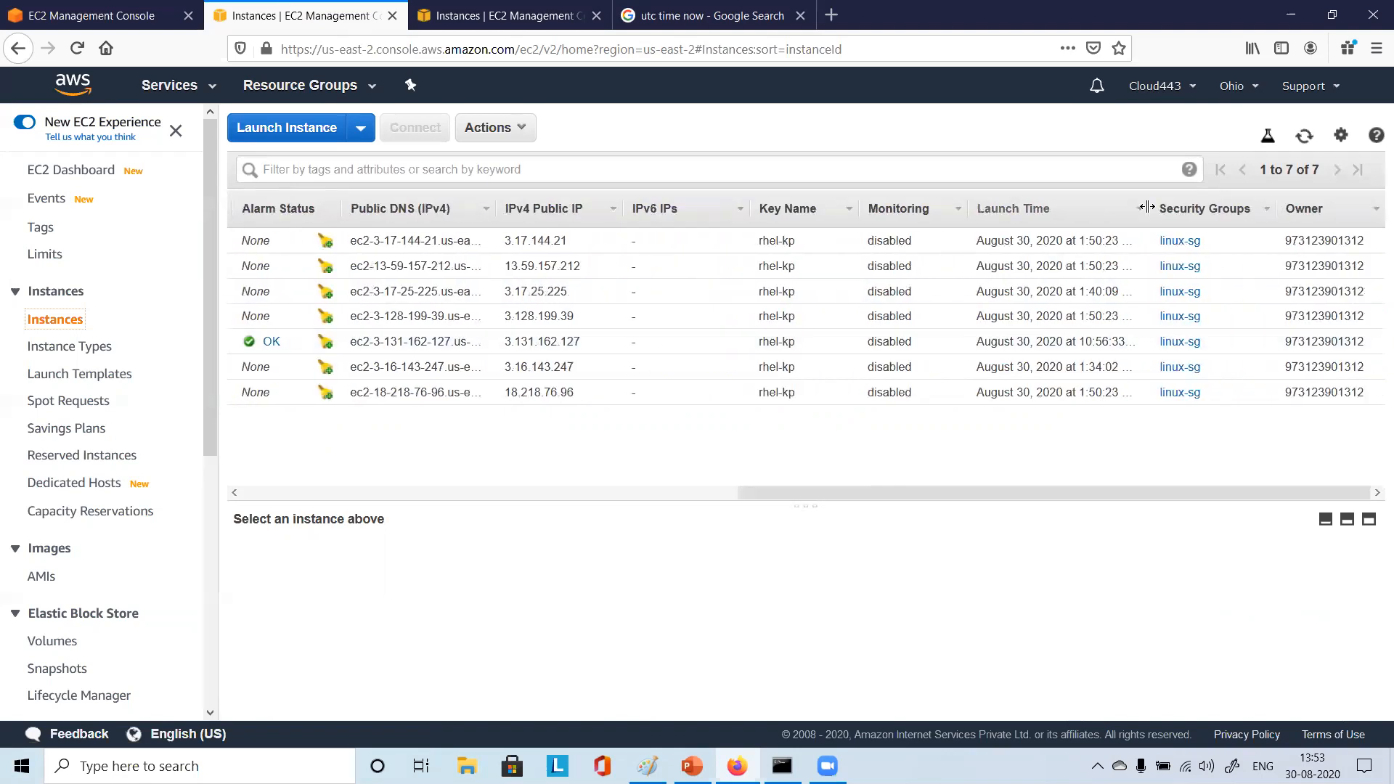
left_click_drag(1147, 207, 1316, 210)
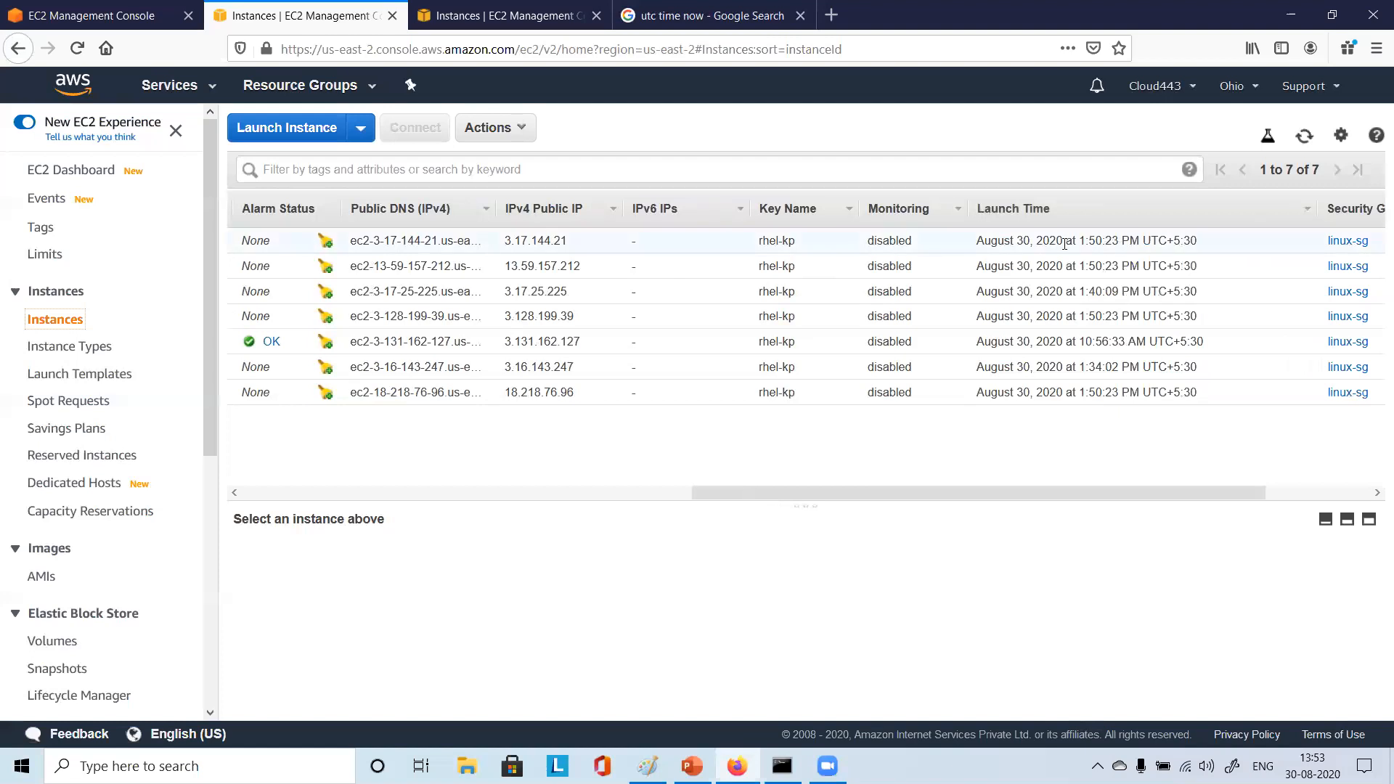
left_click(1058, 213)
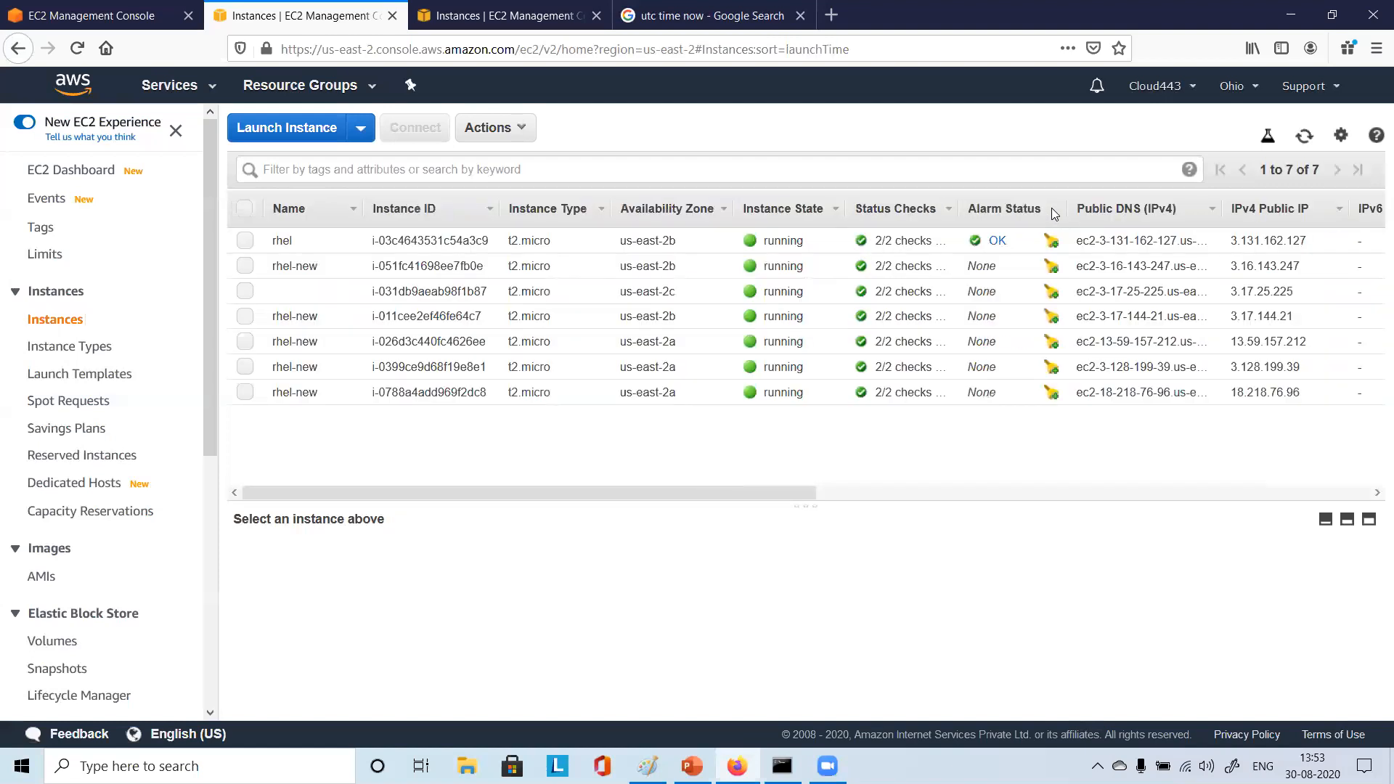
left_click_drag(772, 498, 1357, 473)
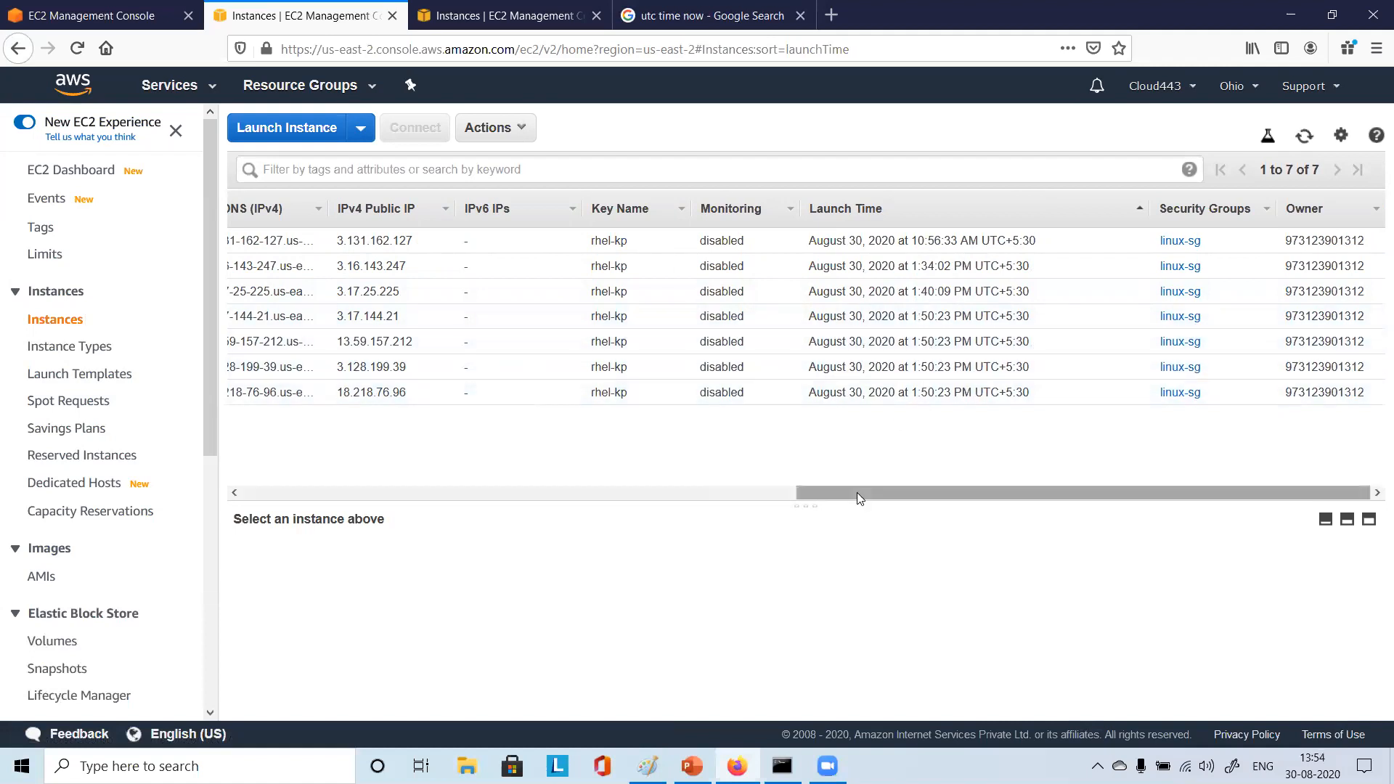
left_click(728, 493)
left_click(244, 493)
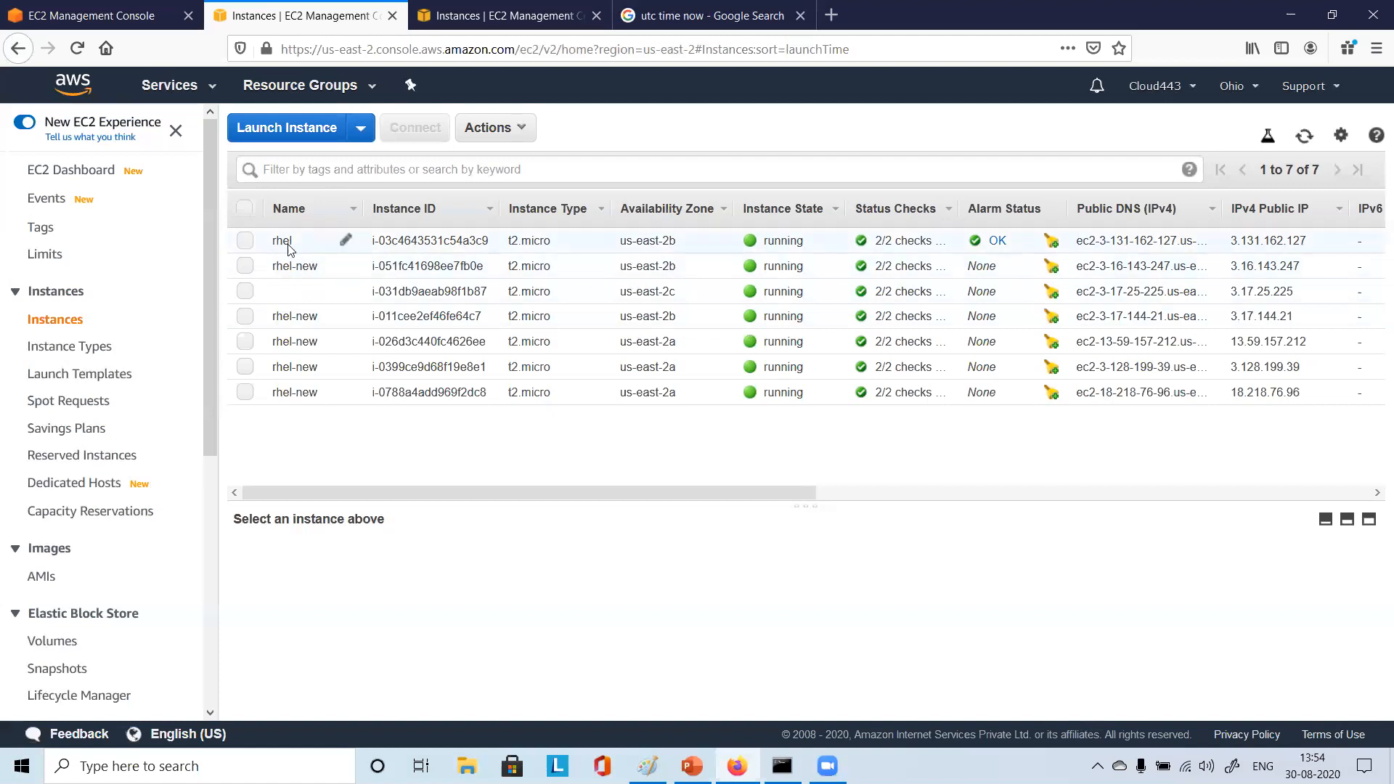
Select instances i-051fc41698ee7fb0e and i-031db9aeab98f1b87 and check their launch times against the other instances
left_click(245, 266)
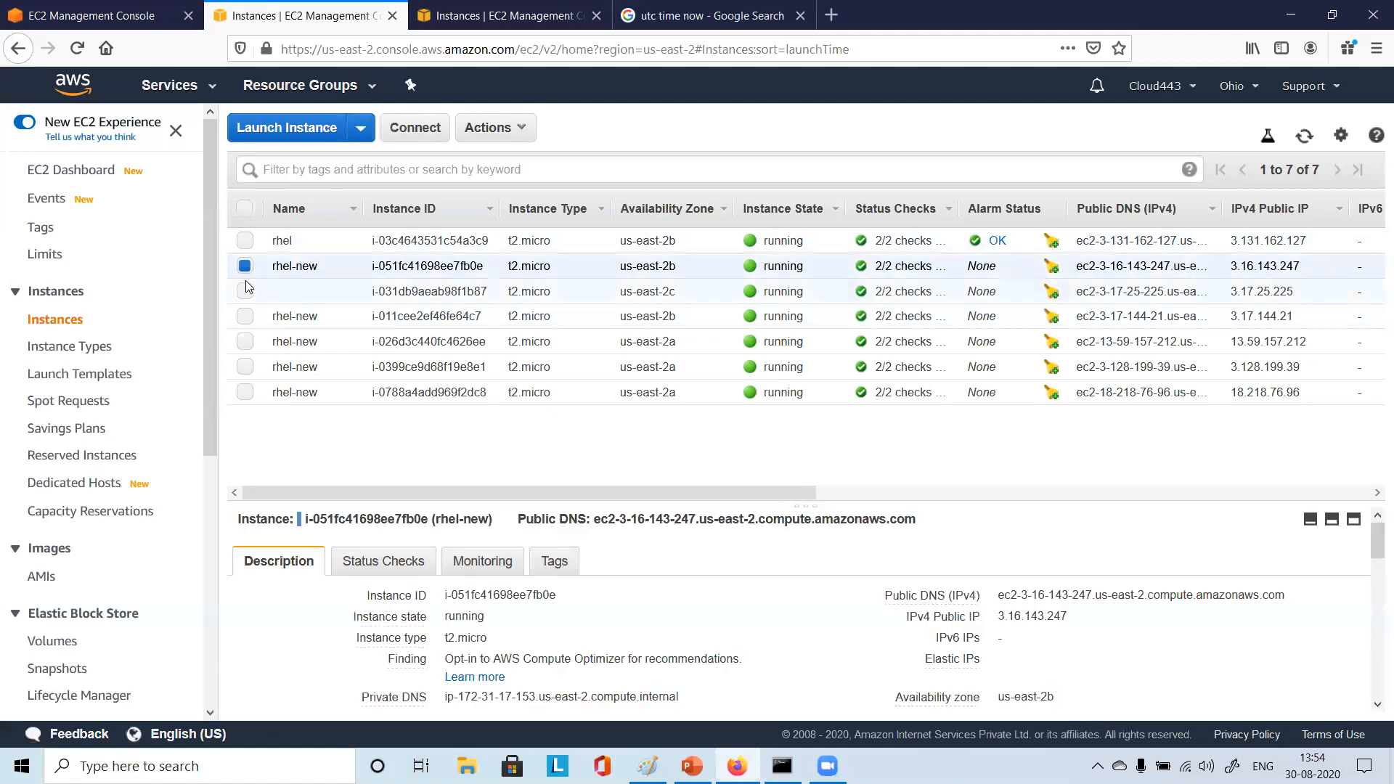
left_click(245, 291)
left_click_drag(806, 493, 1365, 477)
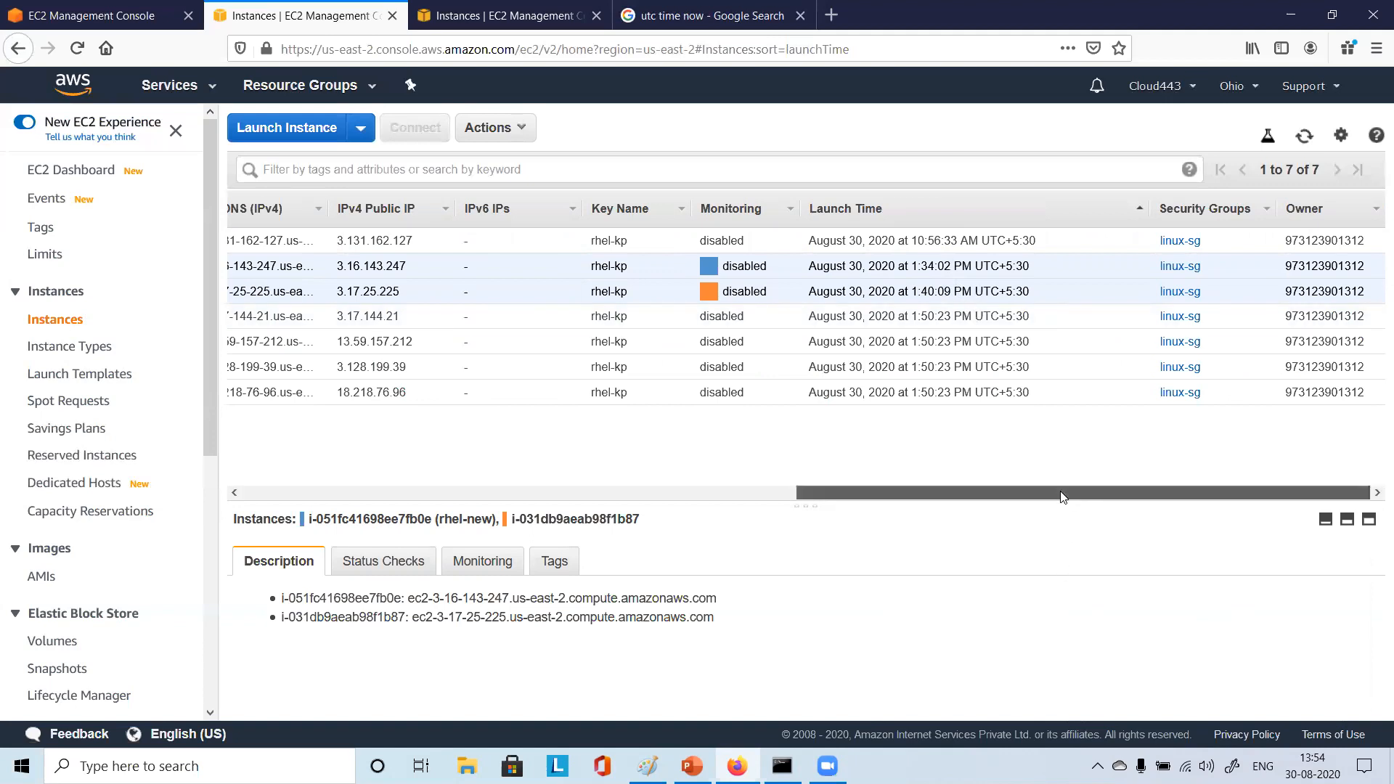
left_click_drag(1053, 493, 971, 506)
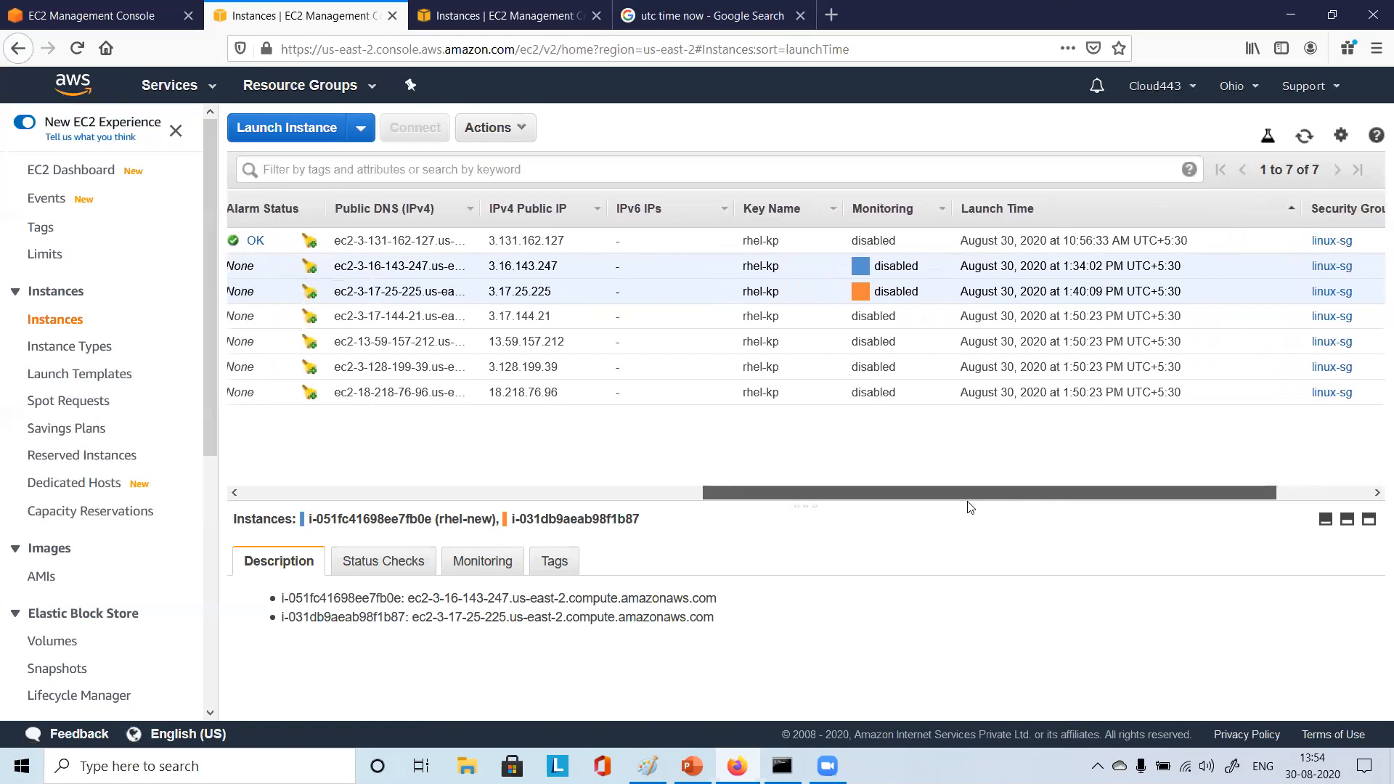
left_click_drag(971, 507, 512, 501)
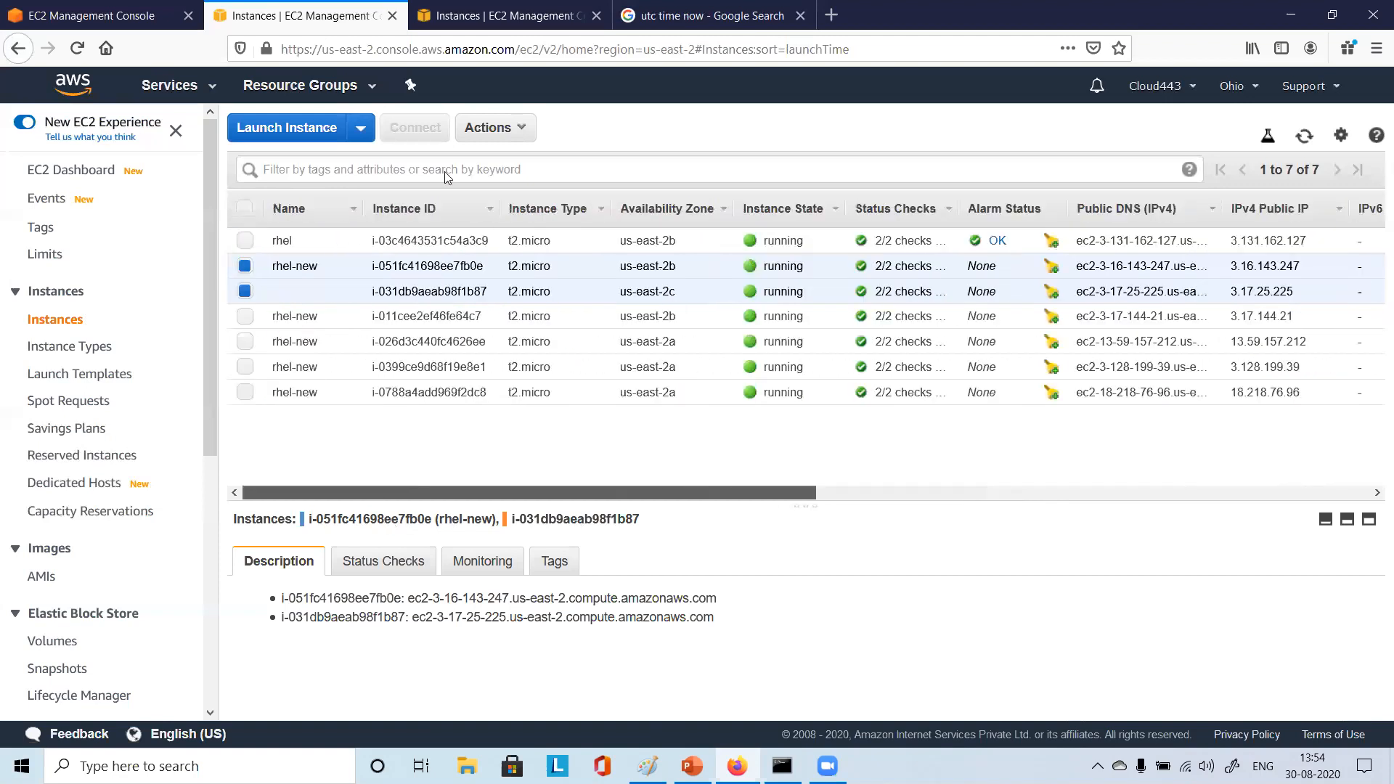
left_click(524, 129)
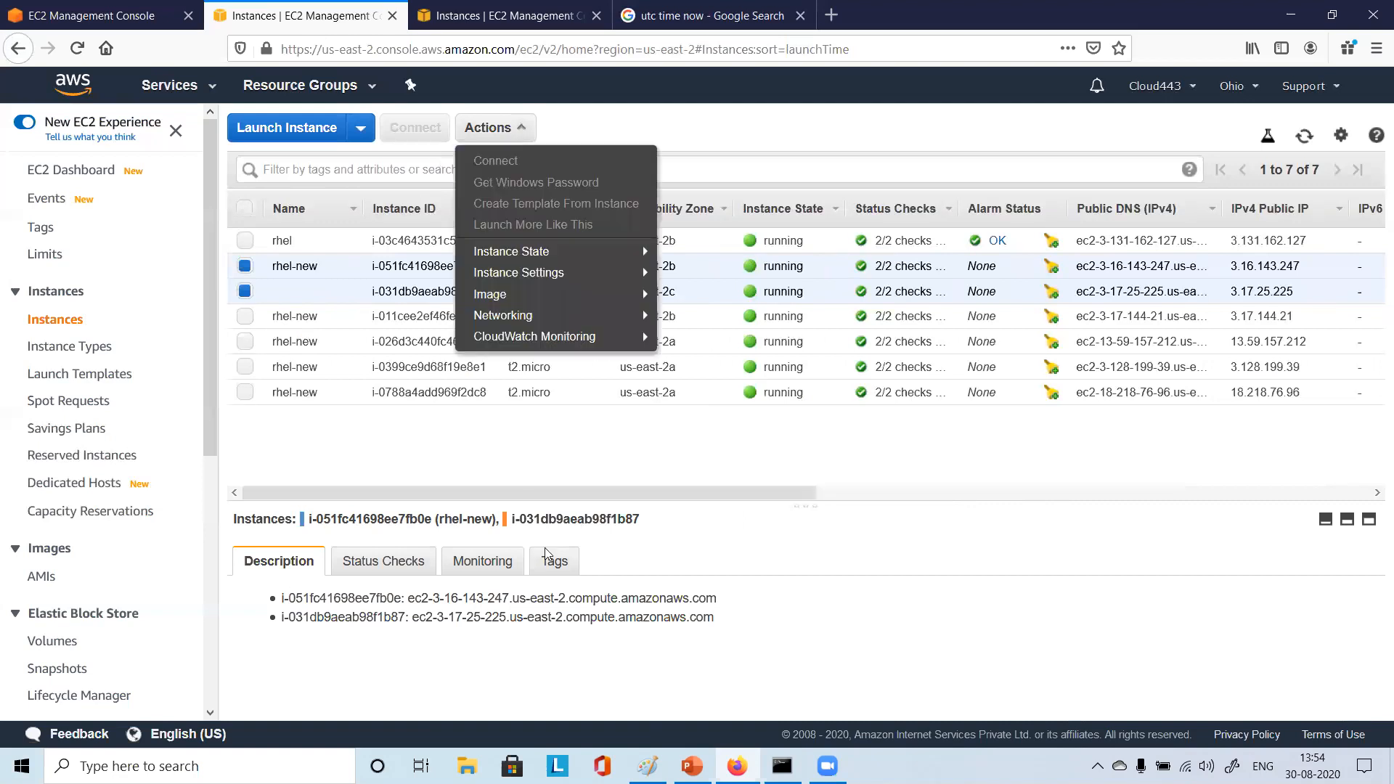
left_click(577, 454)
left_click_drag(594, 489, 1182, 497)
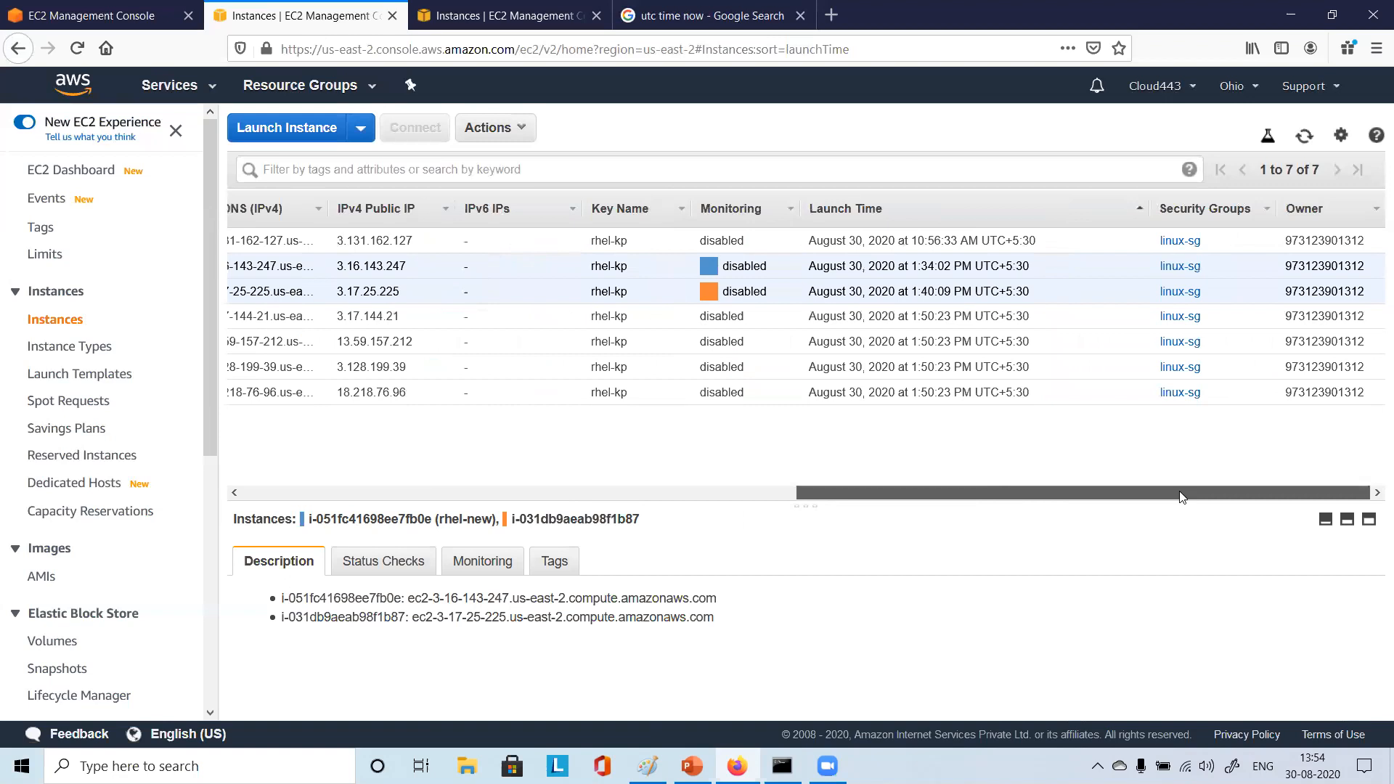
left_click_drag(1181, 496, 435, 493)
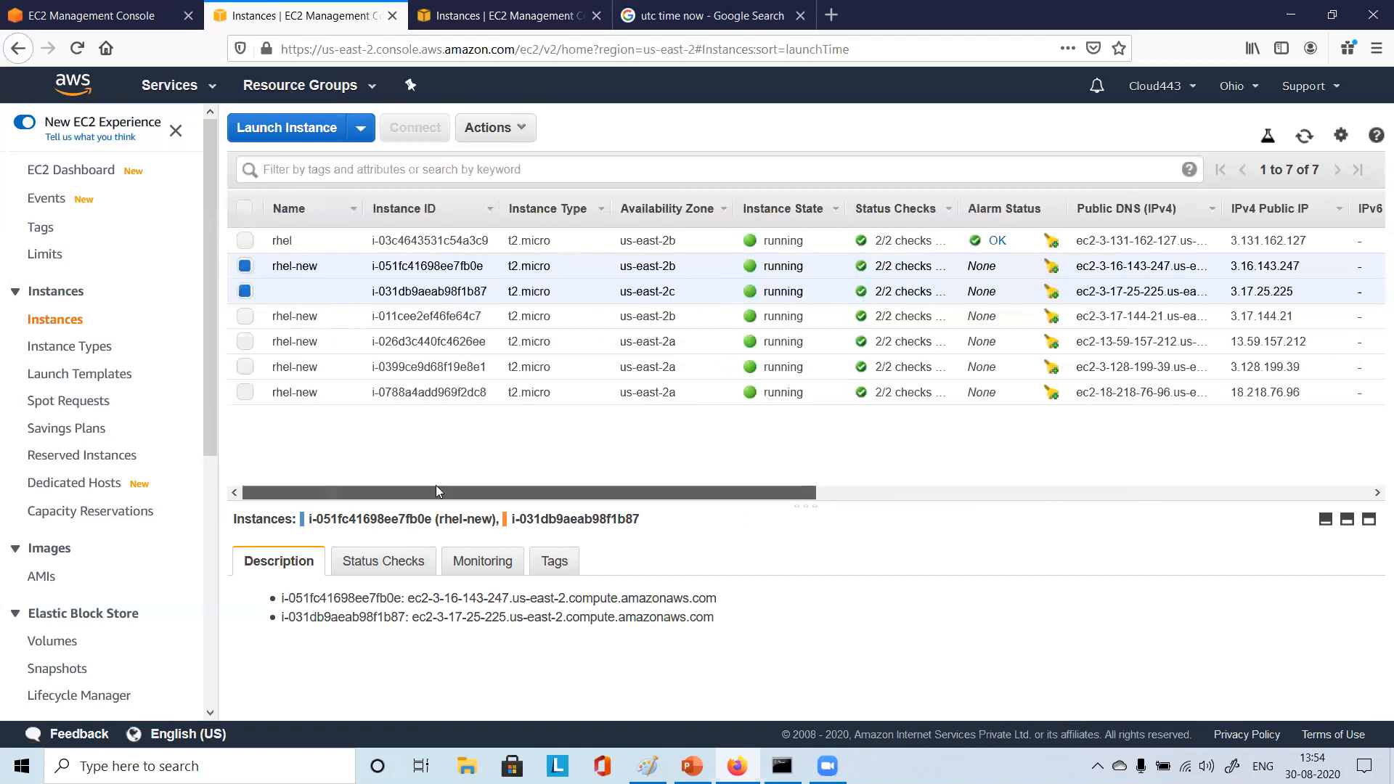
Terminate the two selected instances, i-051fc41698ee7fb0e and i-031db9aeab98f1b87, and confirm the termination
left_click(517, 131)
mouse_move(549, 247)
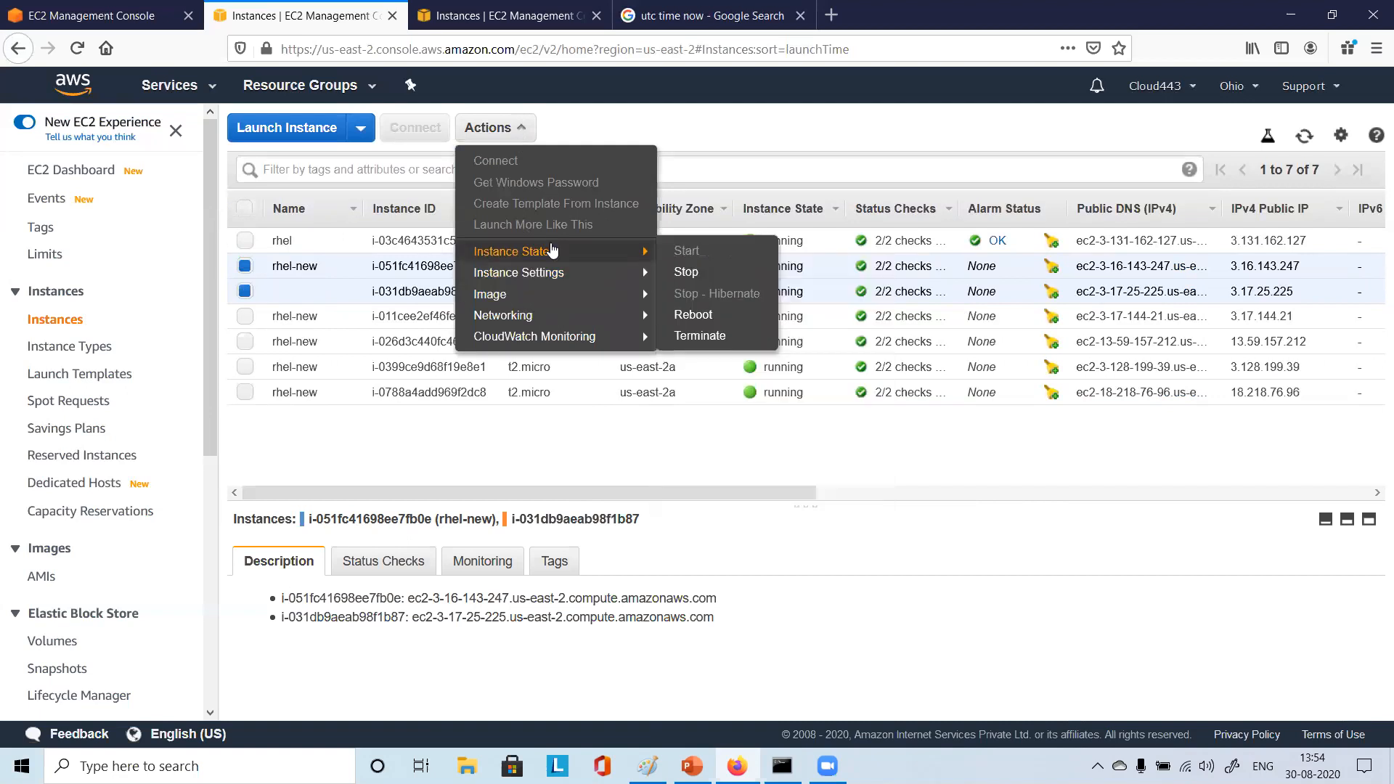
left_click(710, 340)
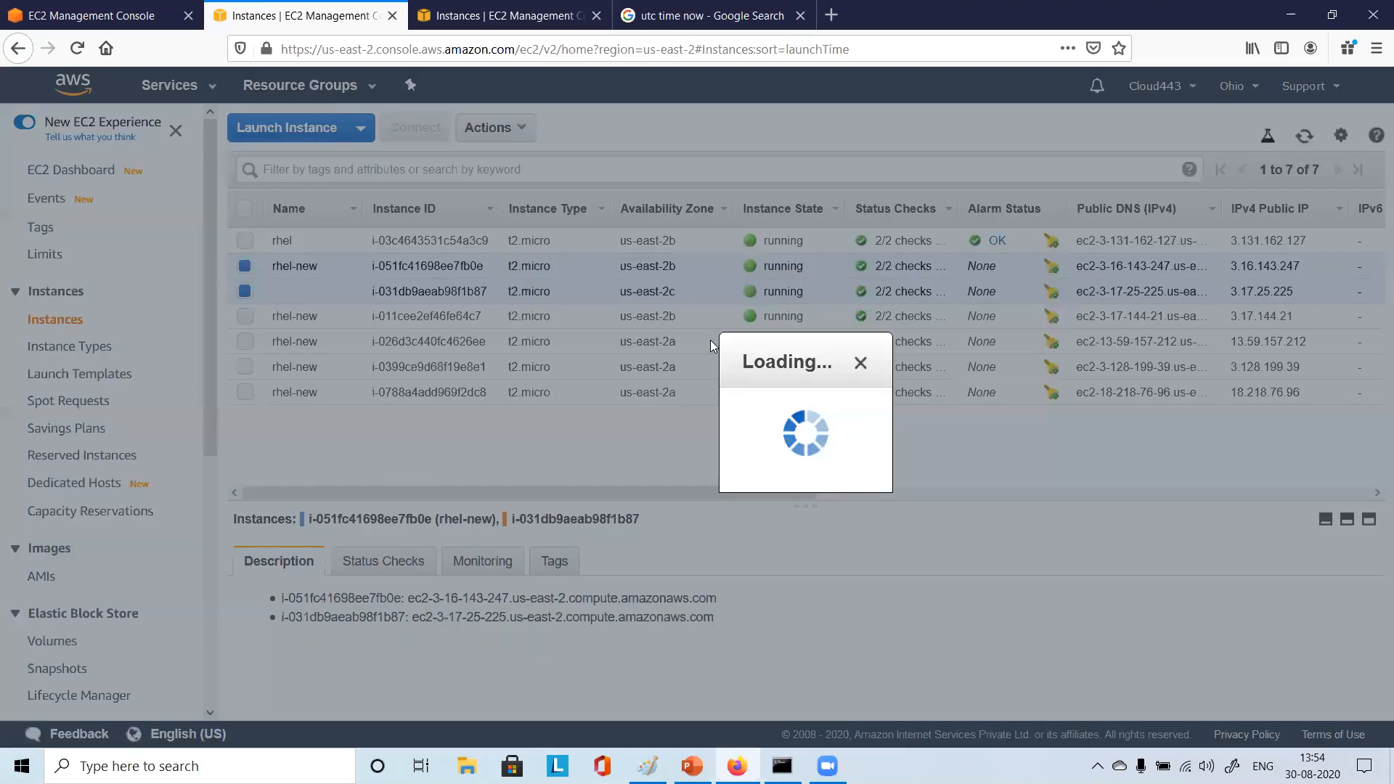
left_click(1062, 550)
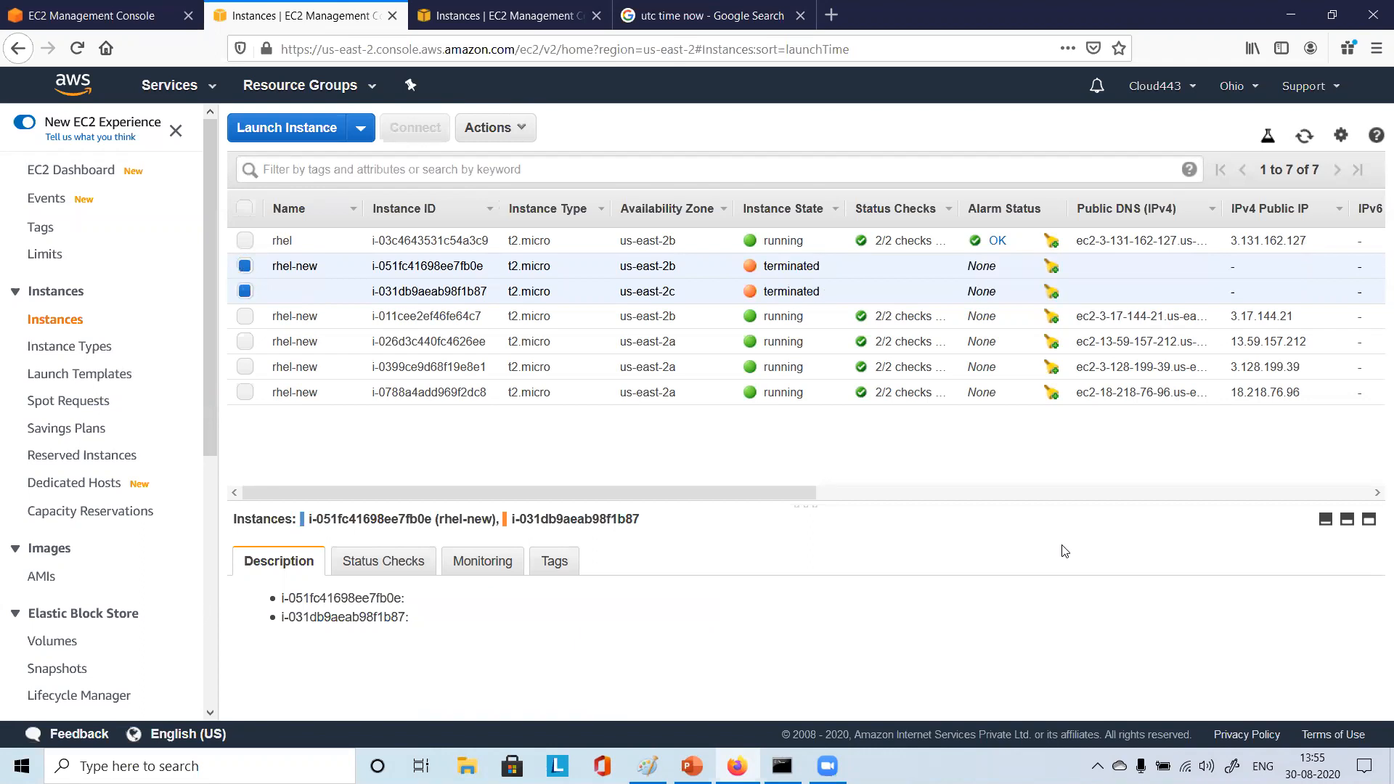
Refresh the instances list repeatedly to check whether the Auto Scaling group launches a replacement instance
left_click(1304, 136)
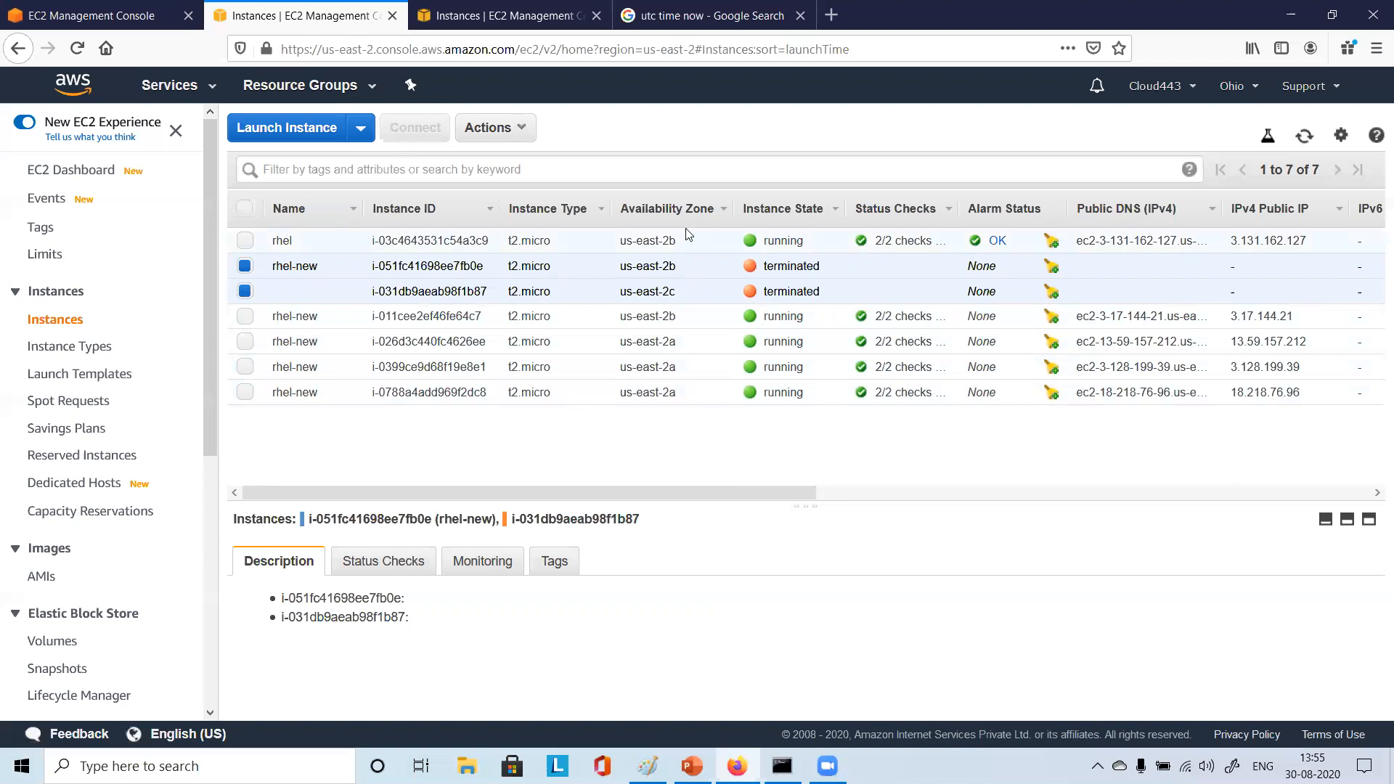
left_click(1304, 136)
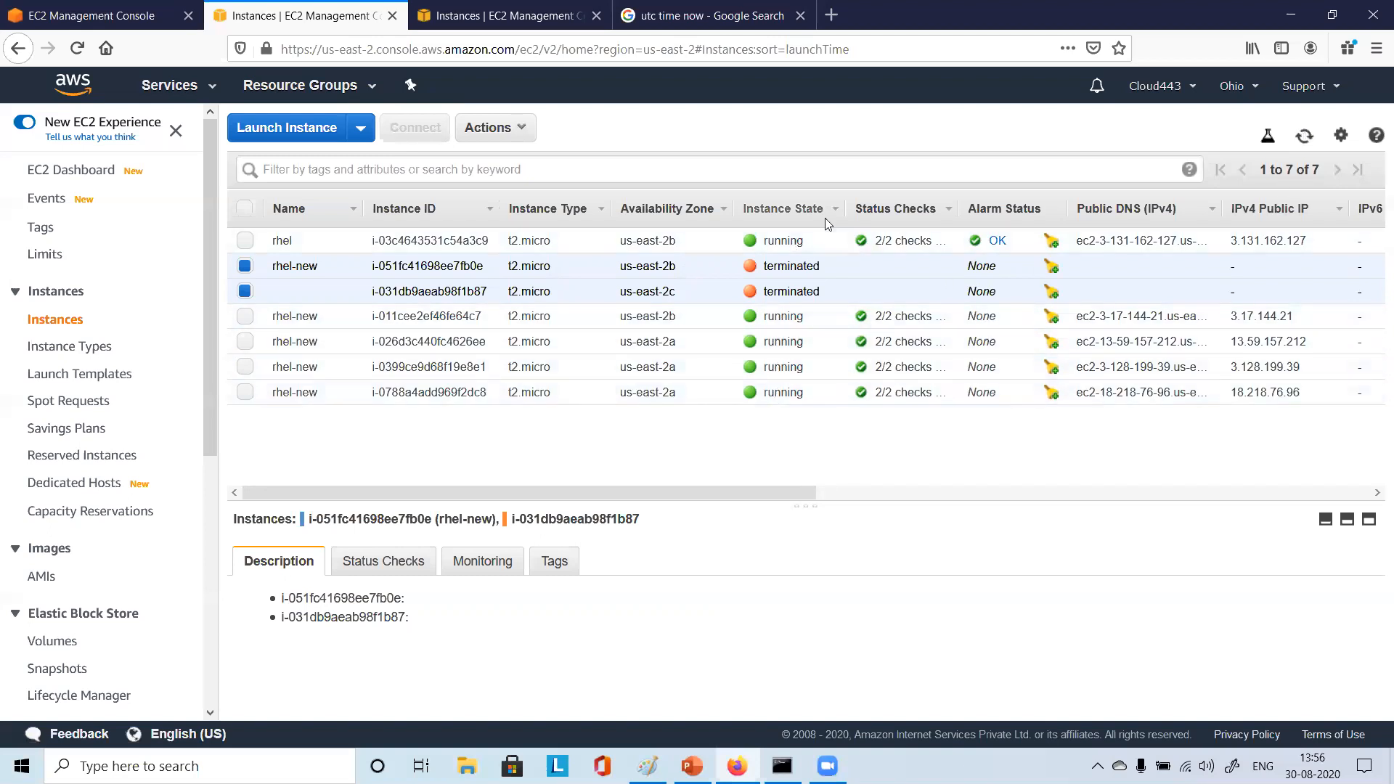
left_click(1305, 136)
left_click(1304, 138)
left_click(1305, 137)
left_click(1304, 137)
left_click(1304, 138)
left_click(1304, 138)
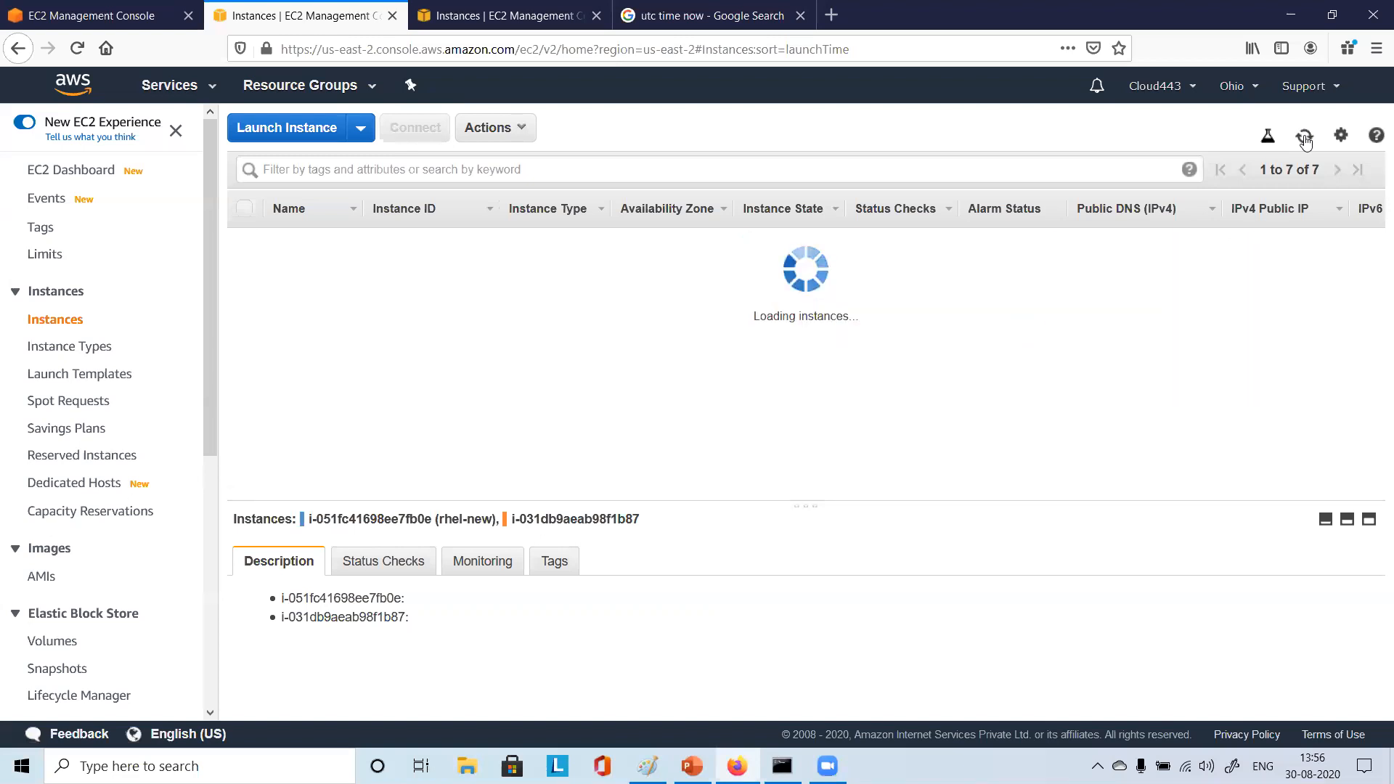
left_click(1305, 138)
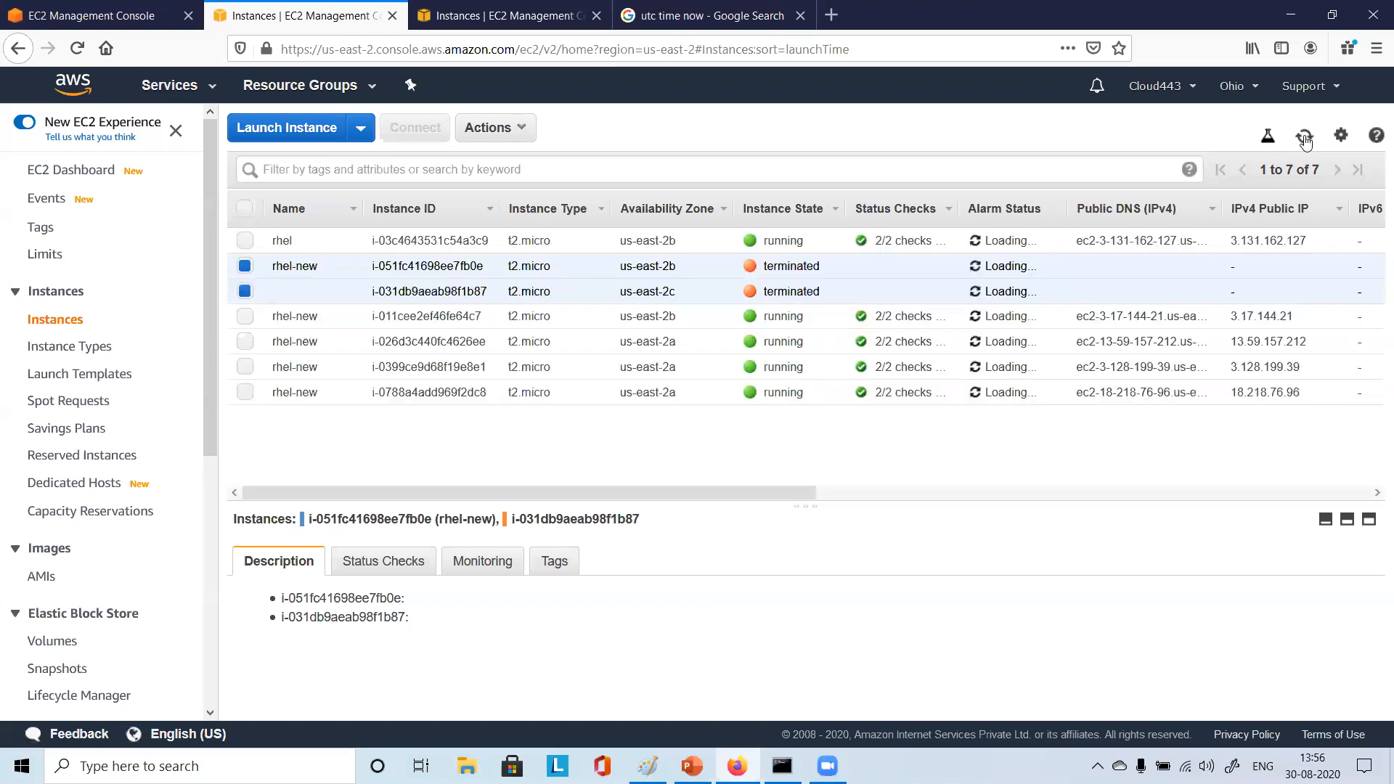
left_click(1305, 138)
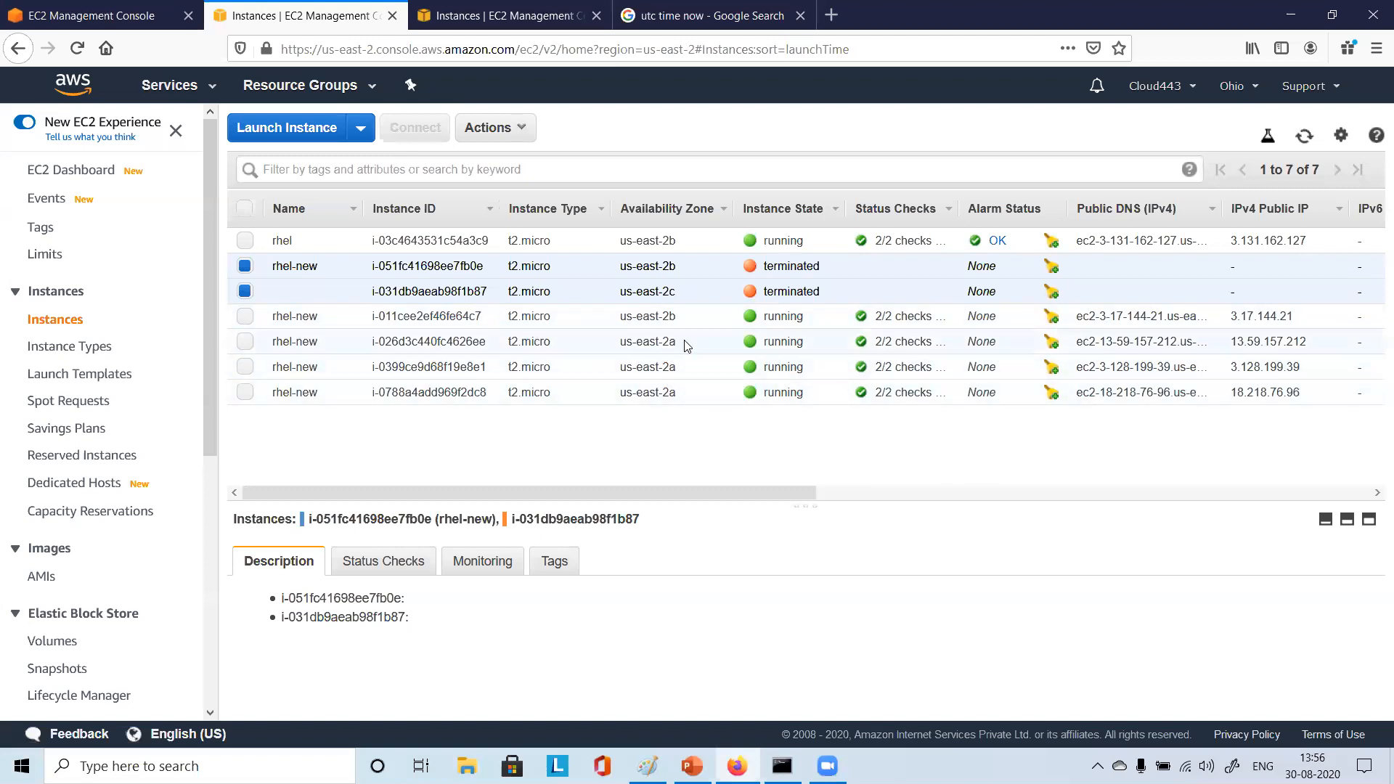
left_click(1304, 136)
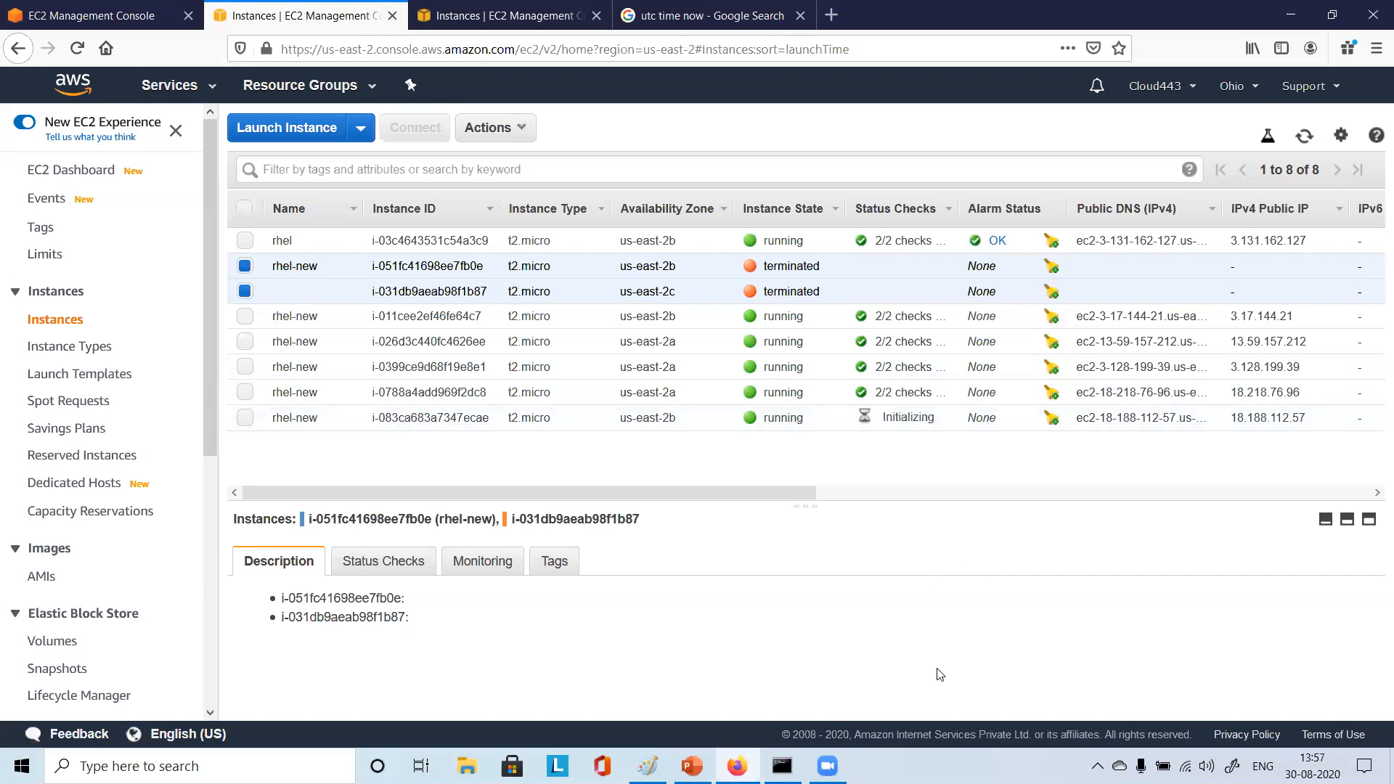
left_click(1304, 140)
Deselect the two terminated instances and keep refreshing the list to monitor the status checks of i-083ca683a7347ecae
left_click(244, 290)
left_click(245, 266)
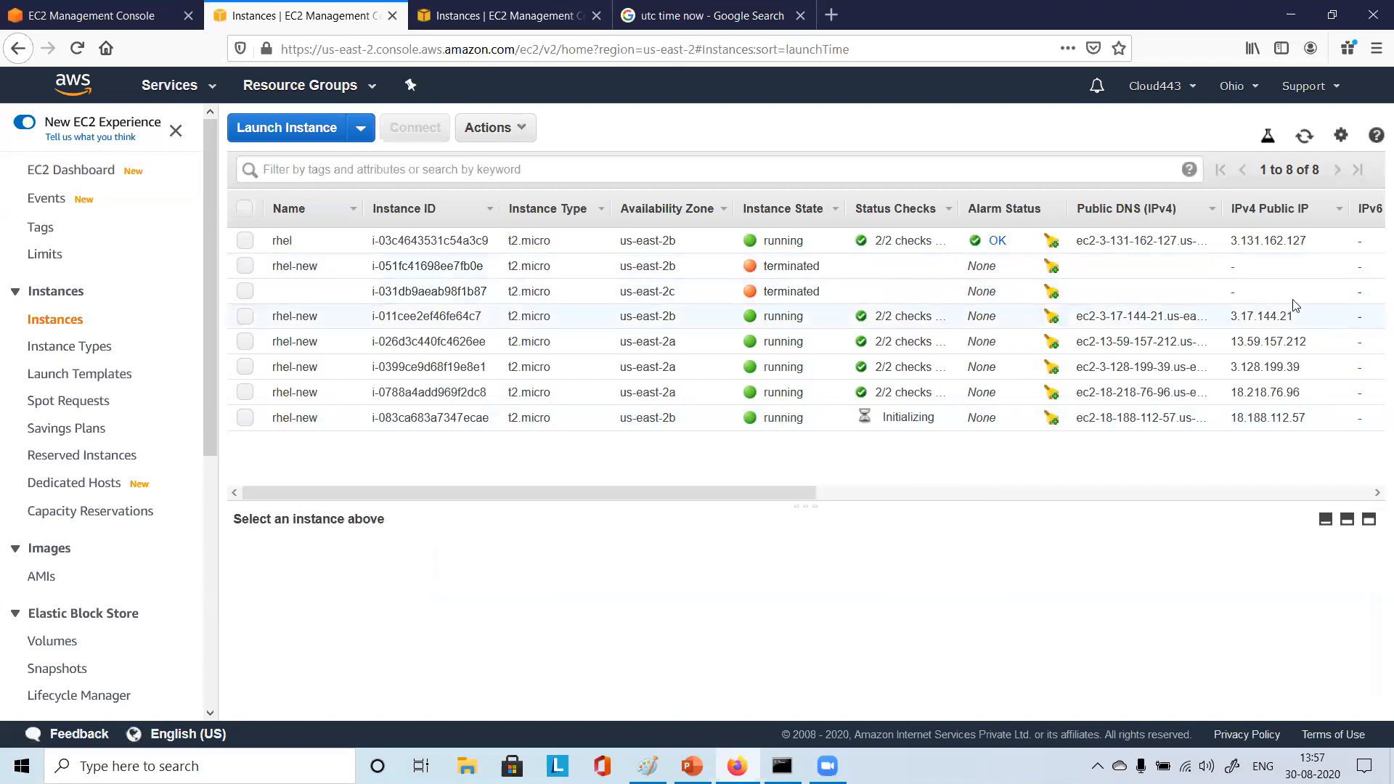
left_click(1306, 139)
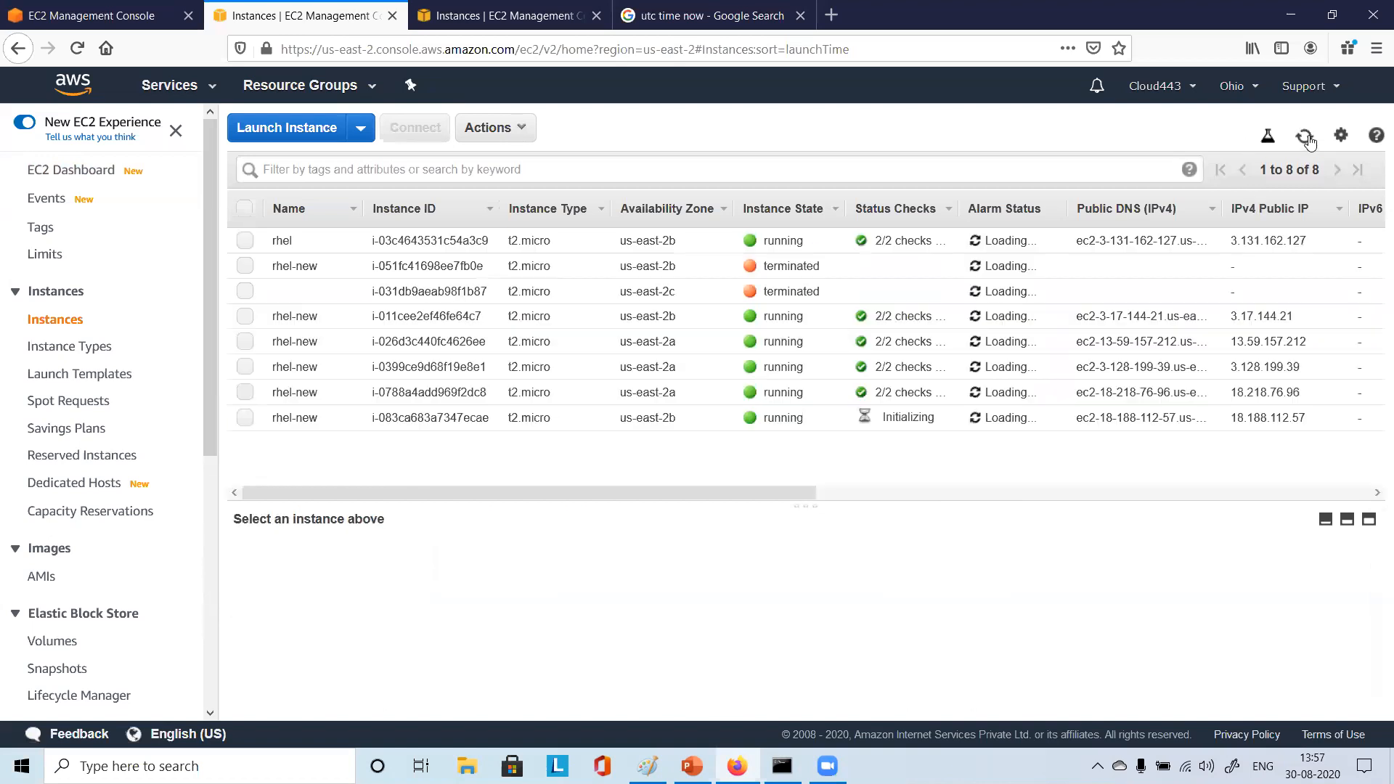
left_click(1306, 138)
left_click(1306, 137)
left_click(1306, 137)
left_click(1306, 137)
left_click(1306, 138)
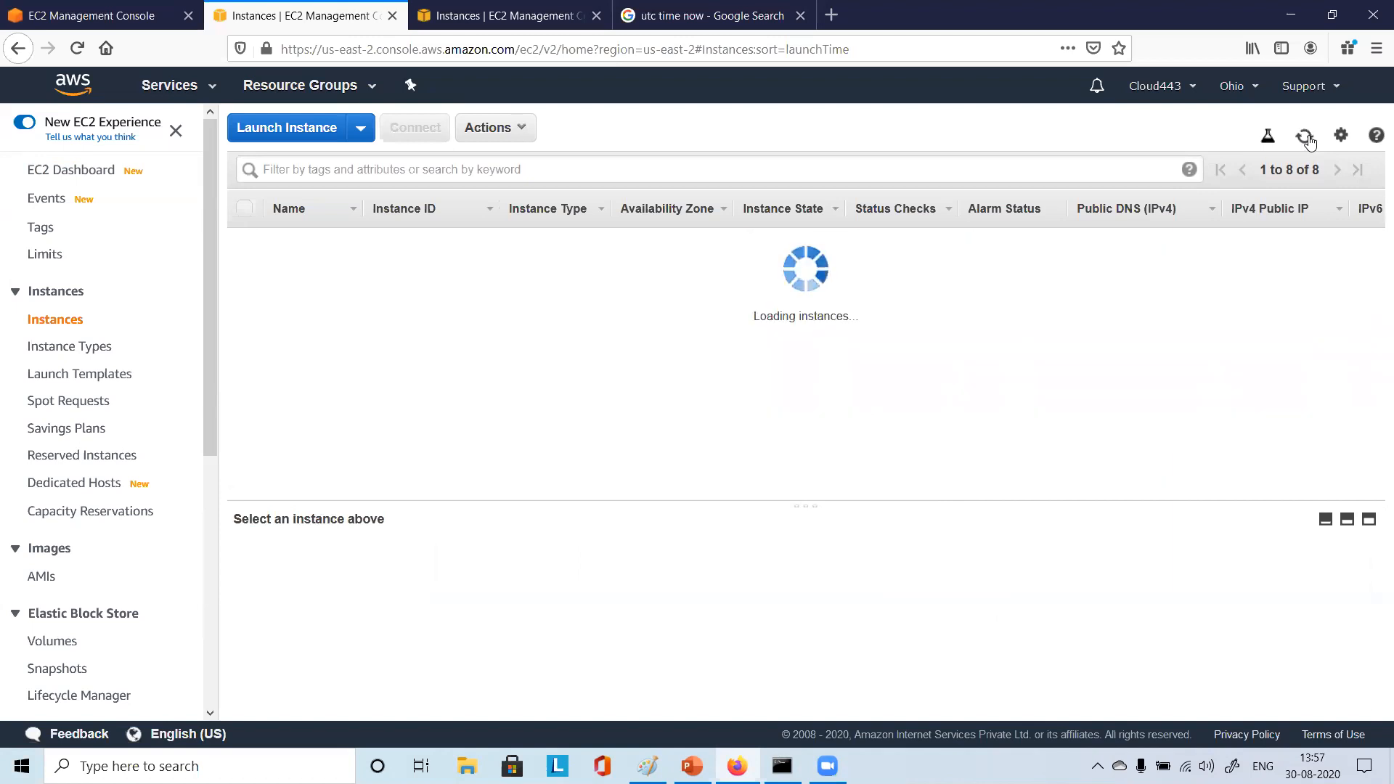
left_click(1306, 137)
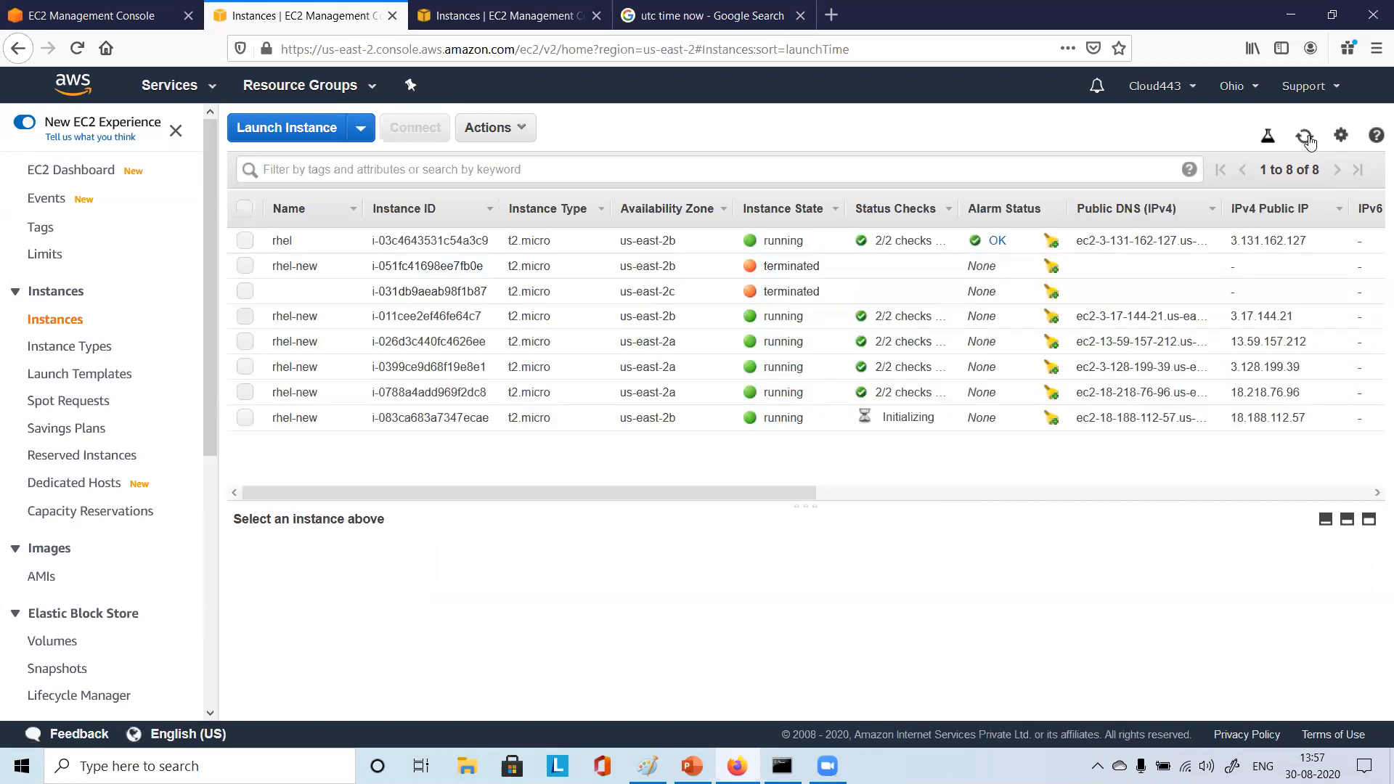
Refresh the instances list until the status checks of i-083ca683a7347ecae have completed
left_click(1307, 137)
left_click(1306, 137)
left_click(1309, 137)
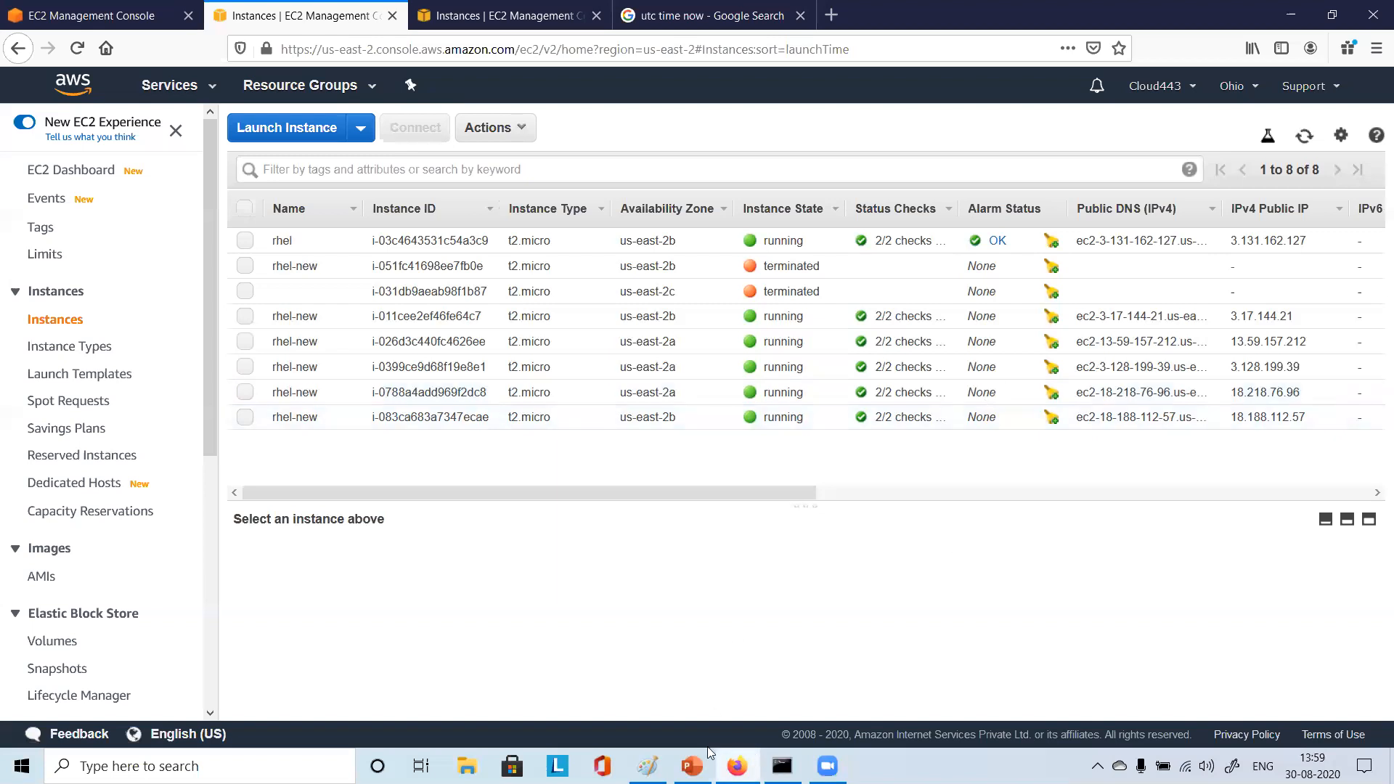
Switch to Paint and start a new blank canvas, discarding the old diagram without saving
left_click(648, 766)
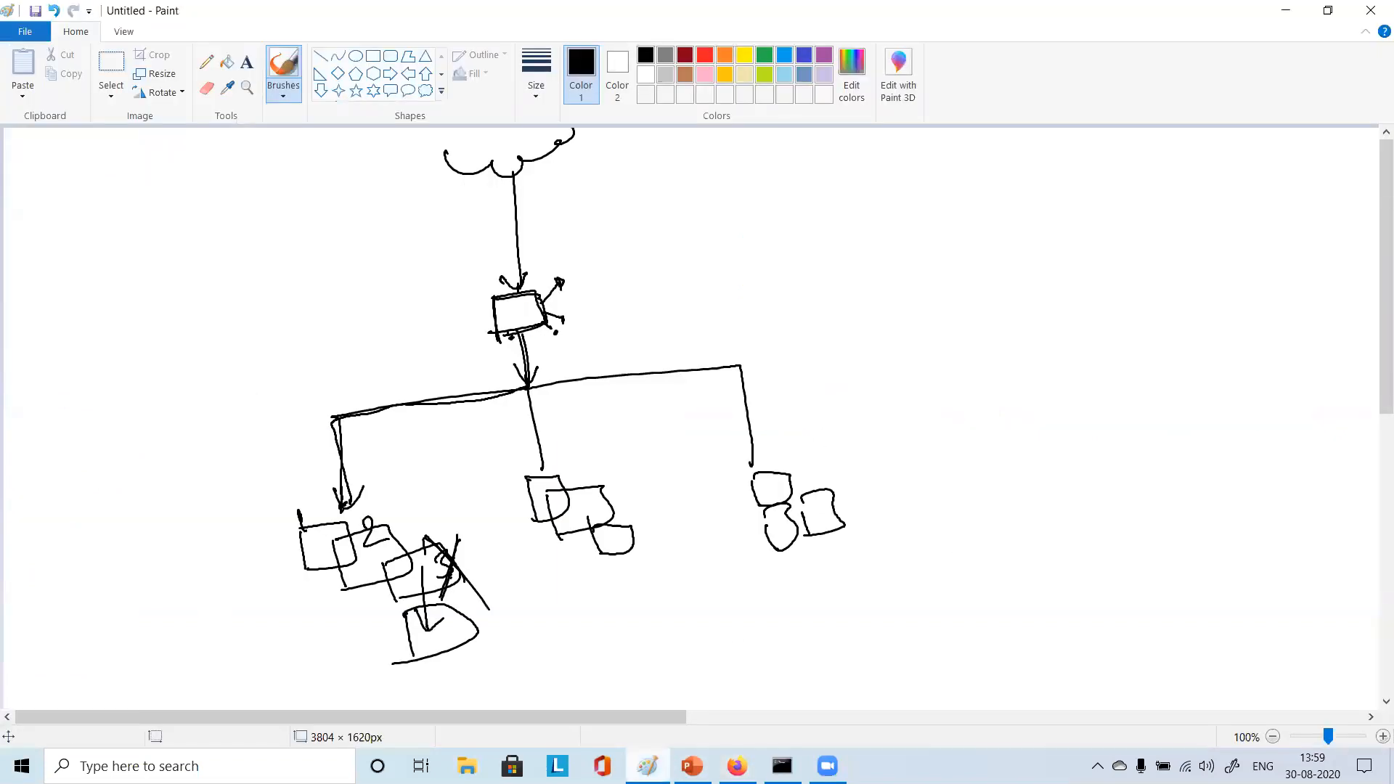
left_click(25, 32)
left_click(86, 61)
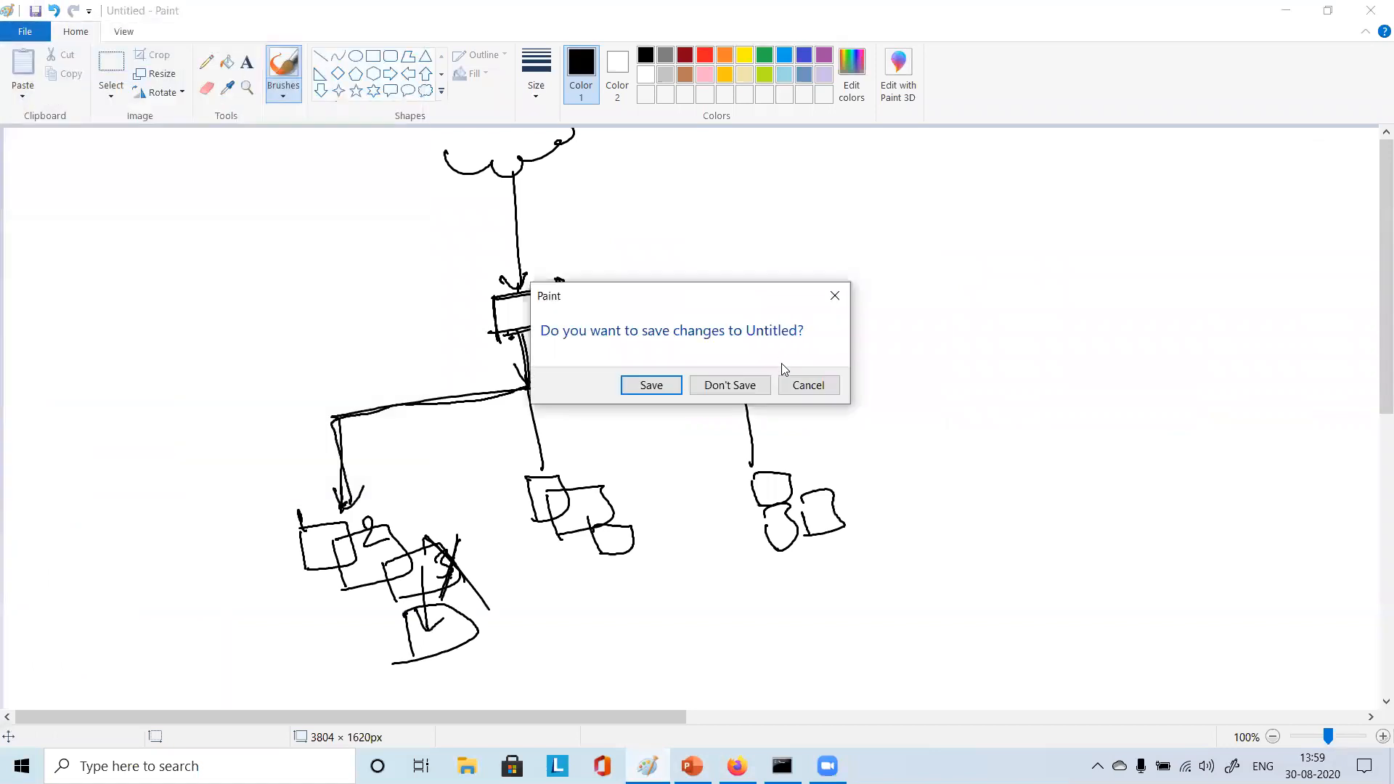
left_click(746, 378)
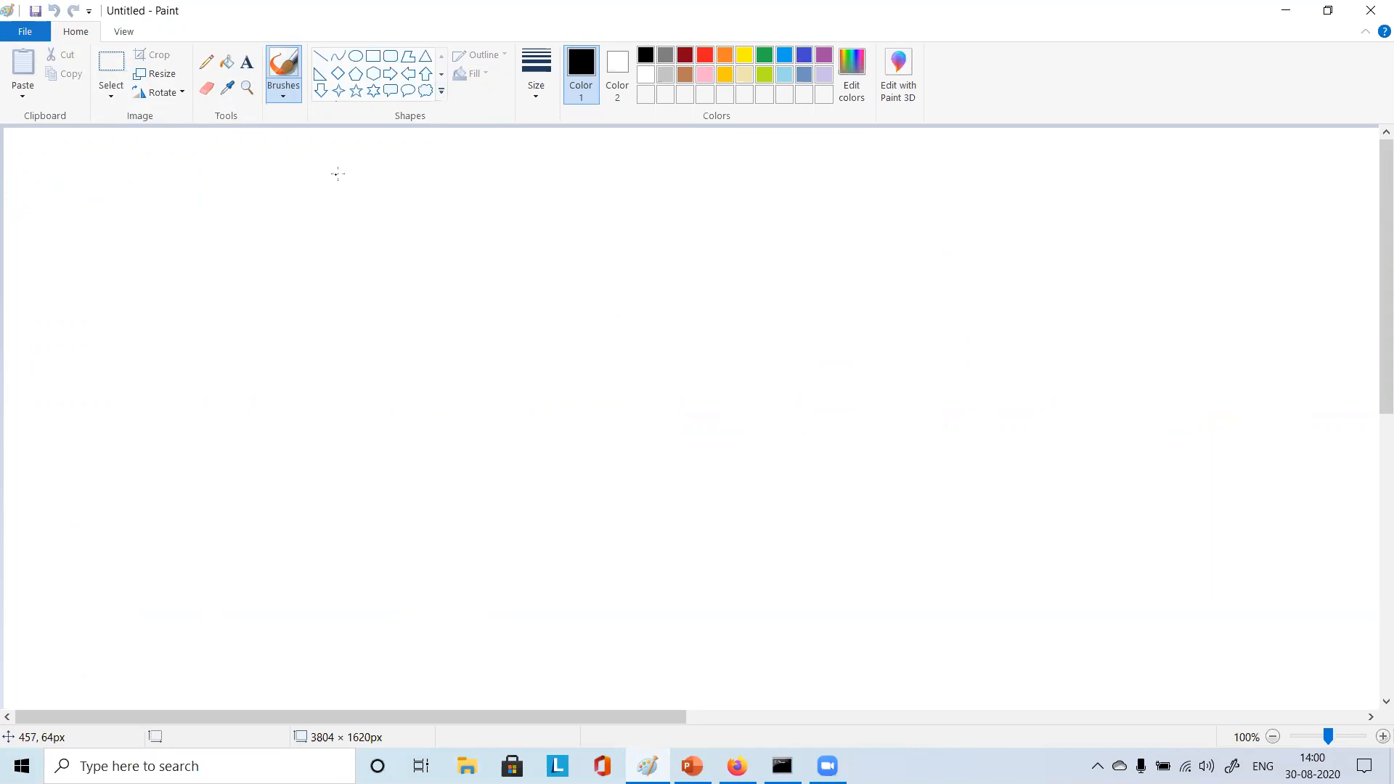
Handwrite the heading "Demand-Based Scaling" across the upper part of the canvas in black and underline it
mouse_move(324, 156)
left_mouse_down()
mouse_move(333, 199)
mouse_move(493, 187)
mouse_move(536, 167)
mouse_move(577, 181)
mouse_move(650, 175)
mouse_move(675, 138)
left_mouse_up()
left_click_drag(771, 136, 752, 174)
mouse_move(808, 151)
left_mouse_down()
mouse_move(793, 164)
mouse_move(824, 176)
left_mouse_up()
mouse_move(841, 148)
left_mouse_down()
mouse_move(842, 173)
mouse_move(864, 174)
left_mouse_up()
left_click(875, 142)
mouse_move(877, 154)
left_mouse_down()
mouse_move(879, 170)
mouse_move(928, 153)
mouse_move(912, 194)
left_mouse_up()
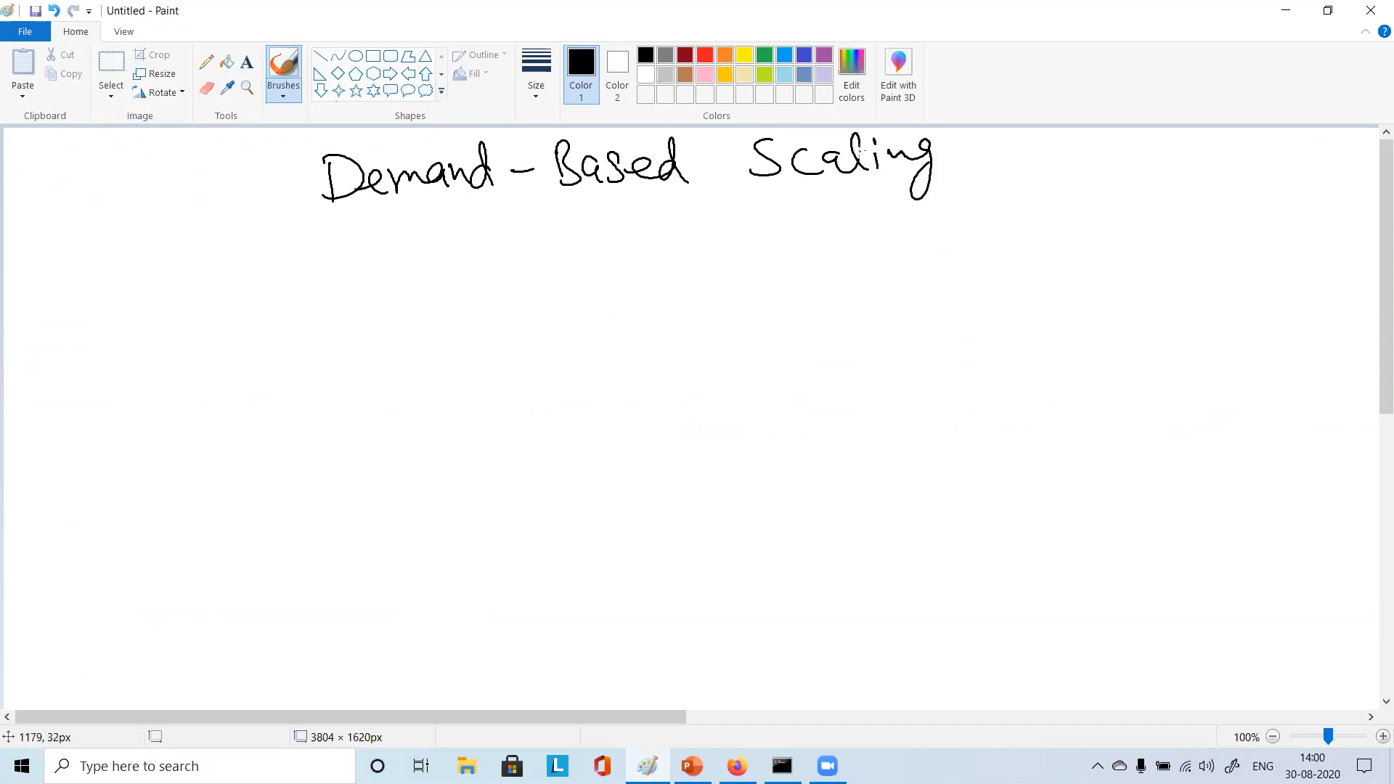
left_click_drag(335, 212, 1068, 180)
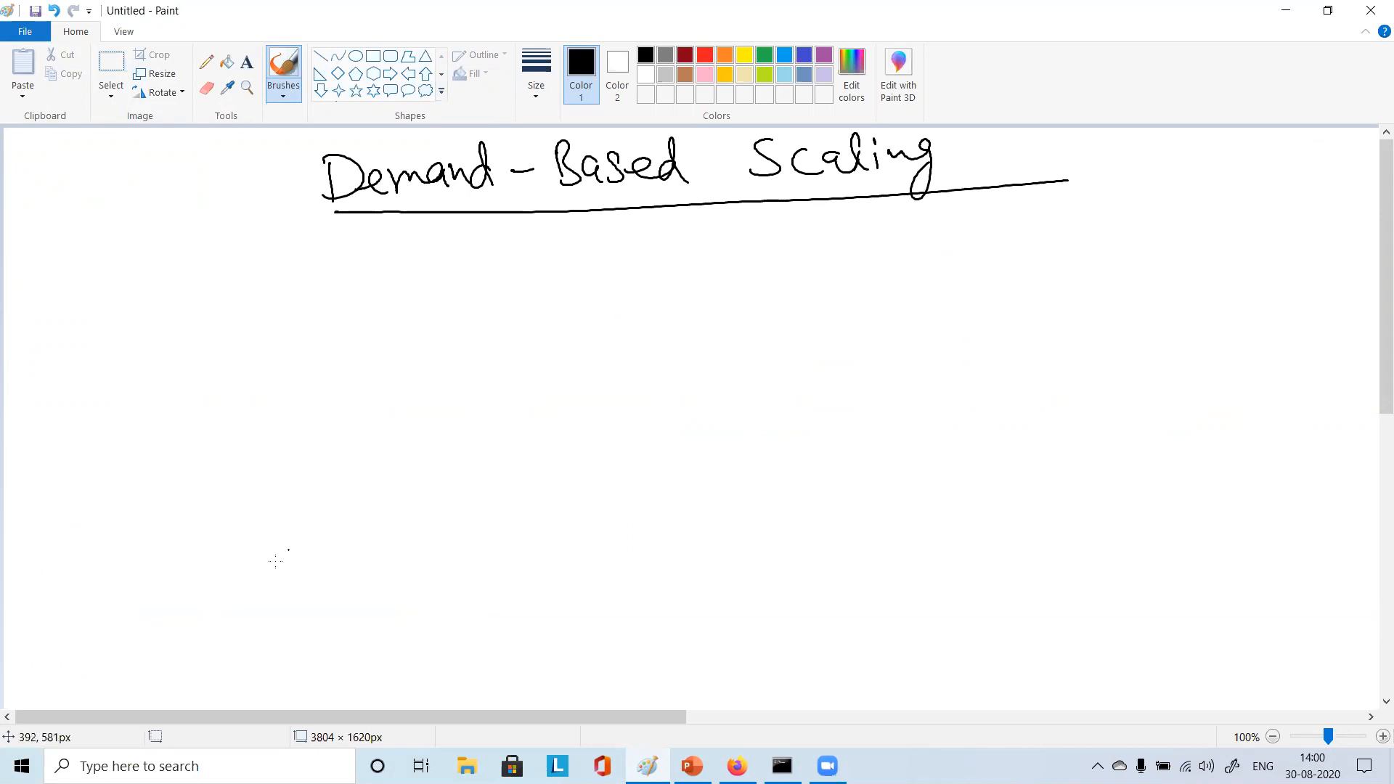
Draw a box containing five small instance shapes below the heading and label it "ASG"
left_click_drag(216, 388, 230, 508)
mouse_move(247, 411)
left_mouse_down()
mouse_move(249, 450)
mouse_move(282, 446)
left_mouse_up()
mouse_move(295, 413)
left_mouse_down()
mouse_move(305, 440)
mouse_move(369, 430)
left_mouse_up()
mouse_move(386, 404)
left_mouse_down()
mouse_move(412, 404)
mouse_move(392, 441)
left_mouse_up()
mouse_move(203, 385)
left_mouse_down()
mouse_move(497, 355)
mouse_move(495, 466)
mouse_move(222, 489)
left_mouse_up()
mouse_move(444, 436)
left_mouse_down()
mouse_move(434, 408)
mouse_move(442, 433)
left_mouse_up()
left_click_drag(300, 506, 330, 495)
mouse_move(374, 472)
left_mouse_down()
mouse_move(356, 490)
mouse_move(386, 488)
left_mouse_up()
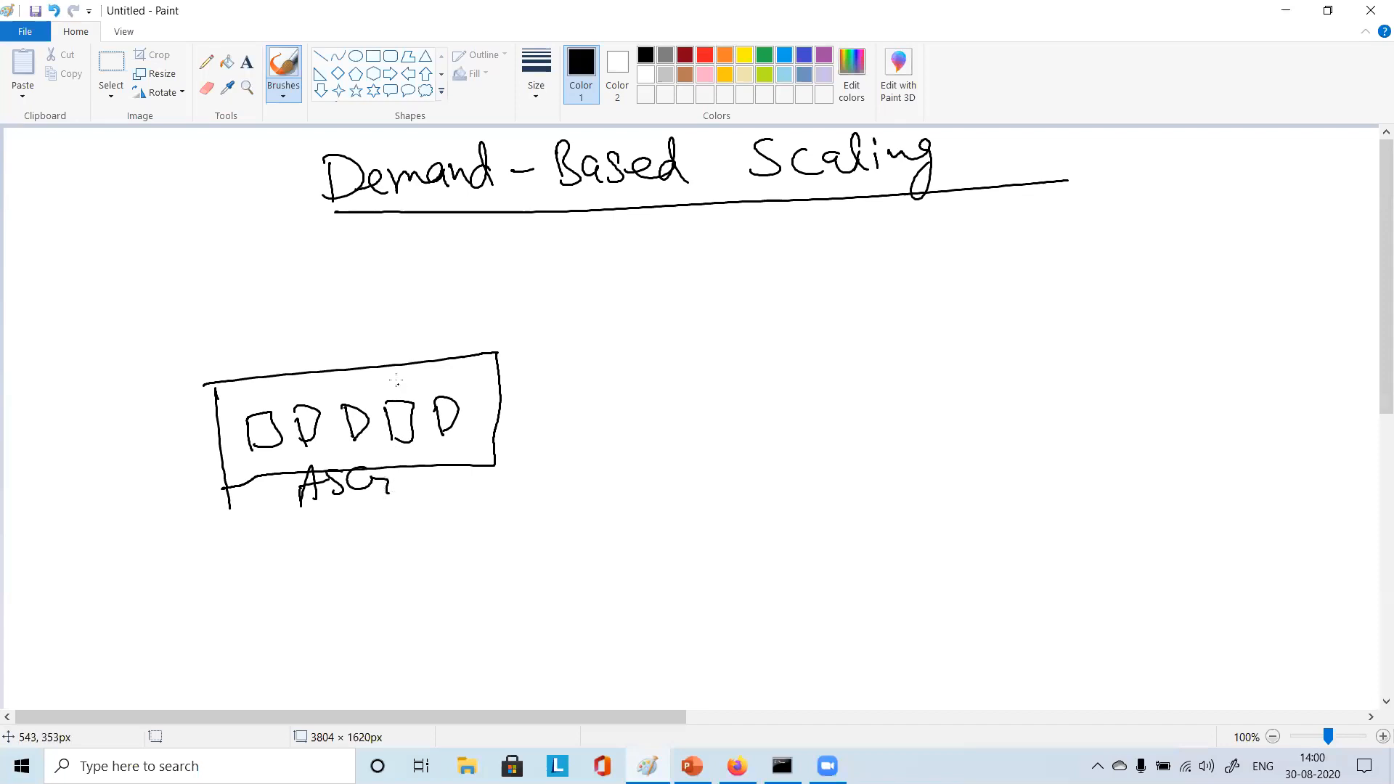
Write "Cloudwatch" above the ASG box with a connecting line, and an underlined "Cloudwatch Alarm" below the heading's far end
mouse_move(85, 241)
left_mouse_down()
mouse_move(71, 266)
mouse_move(109, 233)
mouse_move(149, 247)
mouse_move(183, 210)
mouse_move(272, 178)
left_mouse_up()
left_click_drag(195, 238, 256, 381)
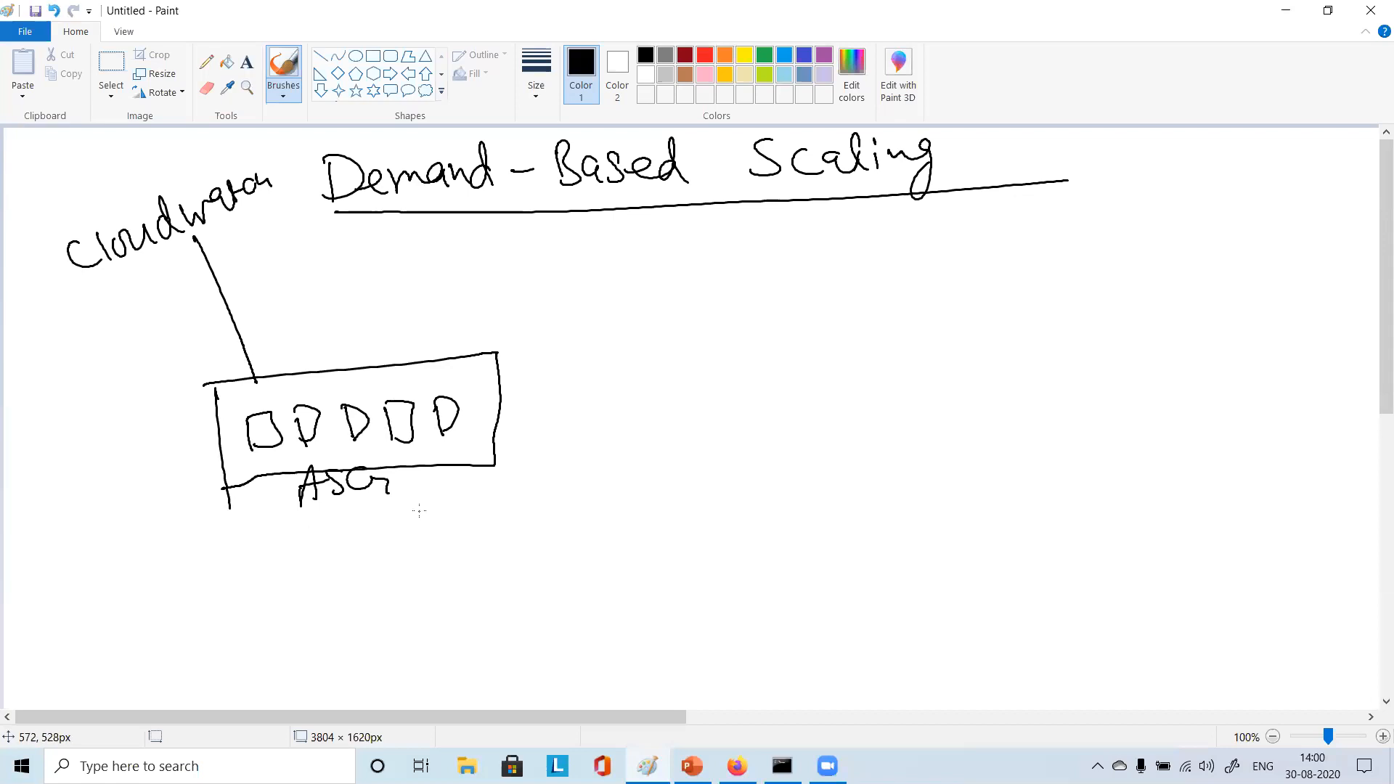
mouse_move(933, 241)
left_mouse_down()
mouse_move(966, 232)
mouse_move(1009, 247)
mouse_move(1037, 217)
mouse_move(1310, 216)
left_mouse_up()
left_click_drag(1092, 258, 1348, 231)
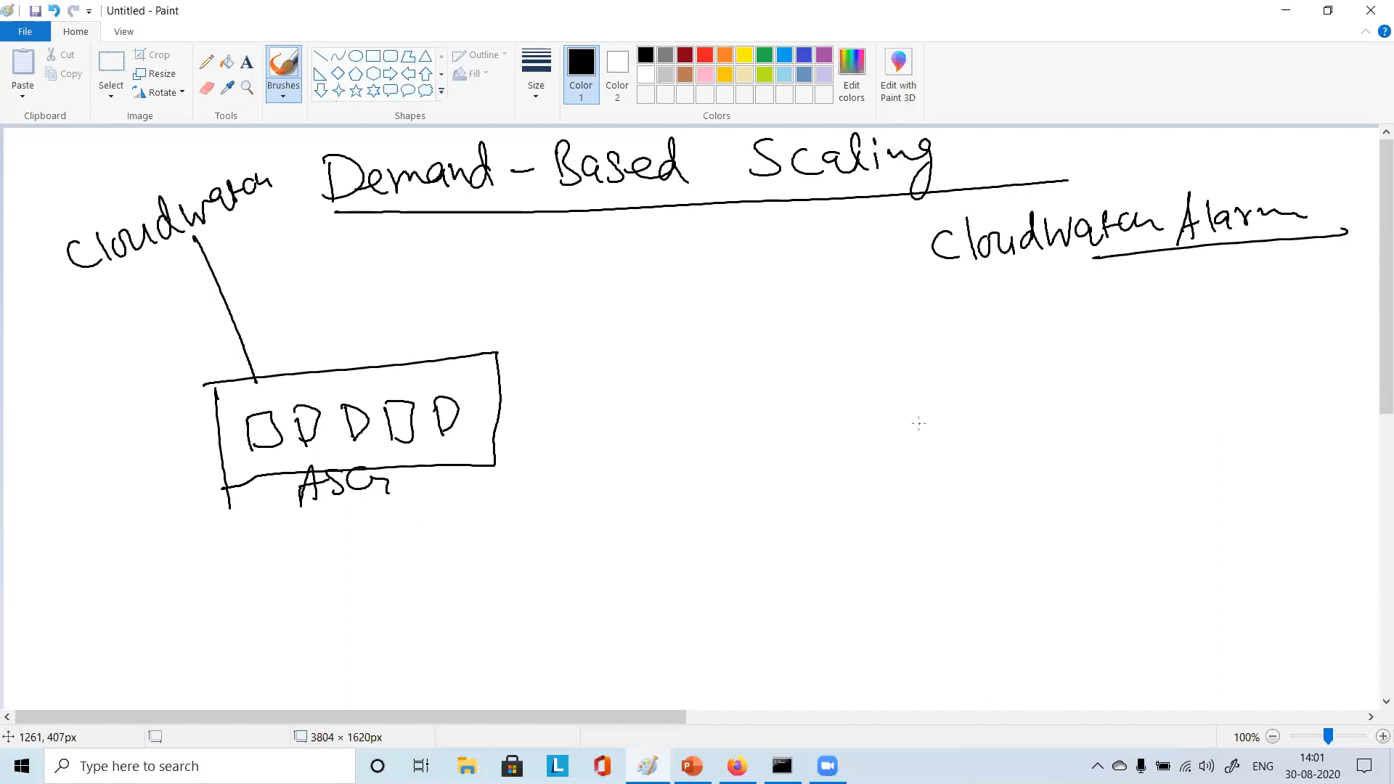
Write the alarm condition "CPU > 90% for > 10min" beside the Cloudwatch Alarm label and draw a box around it
mouse_move(713, 280)
left_mouse_down()
mouse_move(706, 290)
mouse_move(770, 281)
mouse_move(781, 308)
left_mouse_up()
left_click_drag(854, 281, 851, 309)
mouse_move(871, 273)
left_mouse_down()
mouse_move(864, 294)
mouse_move(875, 275)
left_mouse_up()
left_click_drag(912, 268, 890, 305)
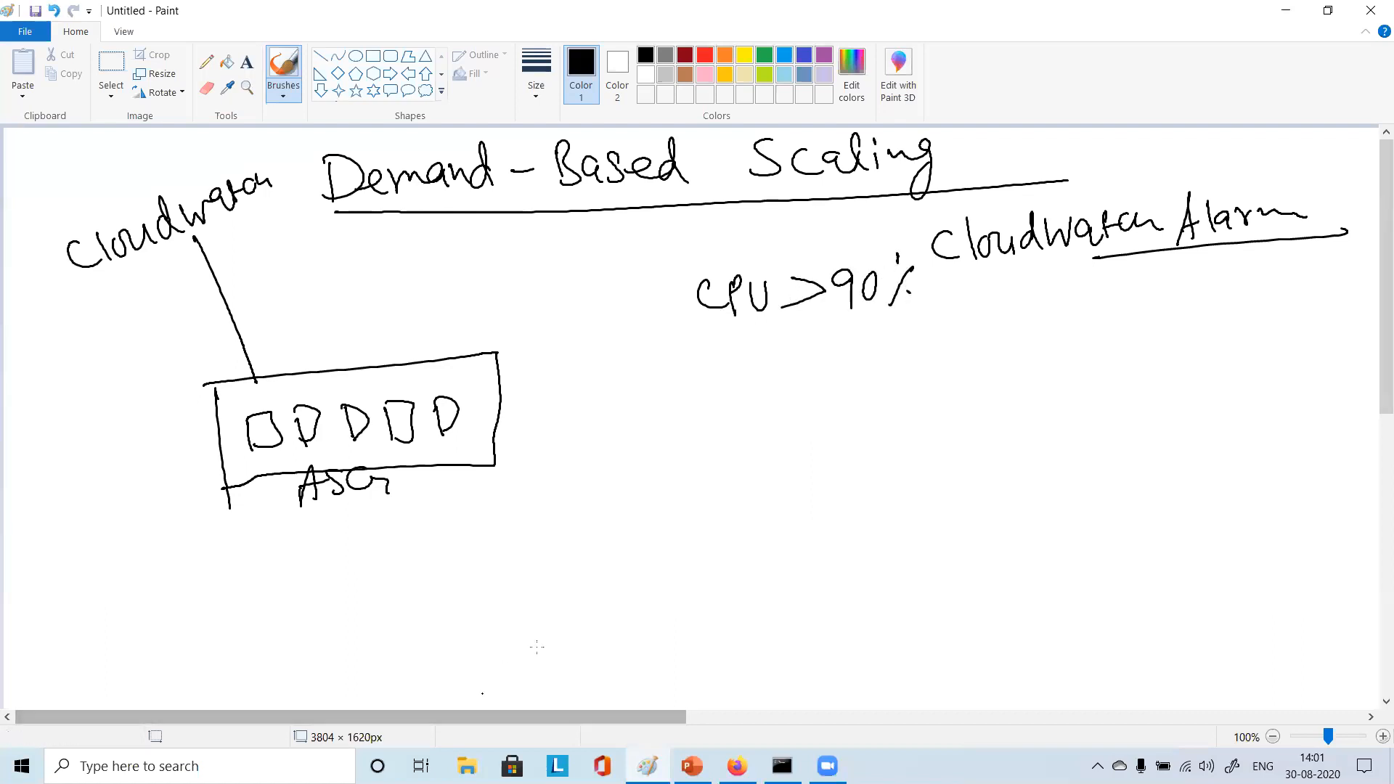
mouse_move(781, 322)
left_mouse_down()
mouse_move(776, 339)
mouse_move(824, 324)
left_mouse_up()
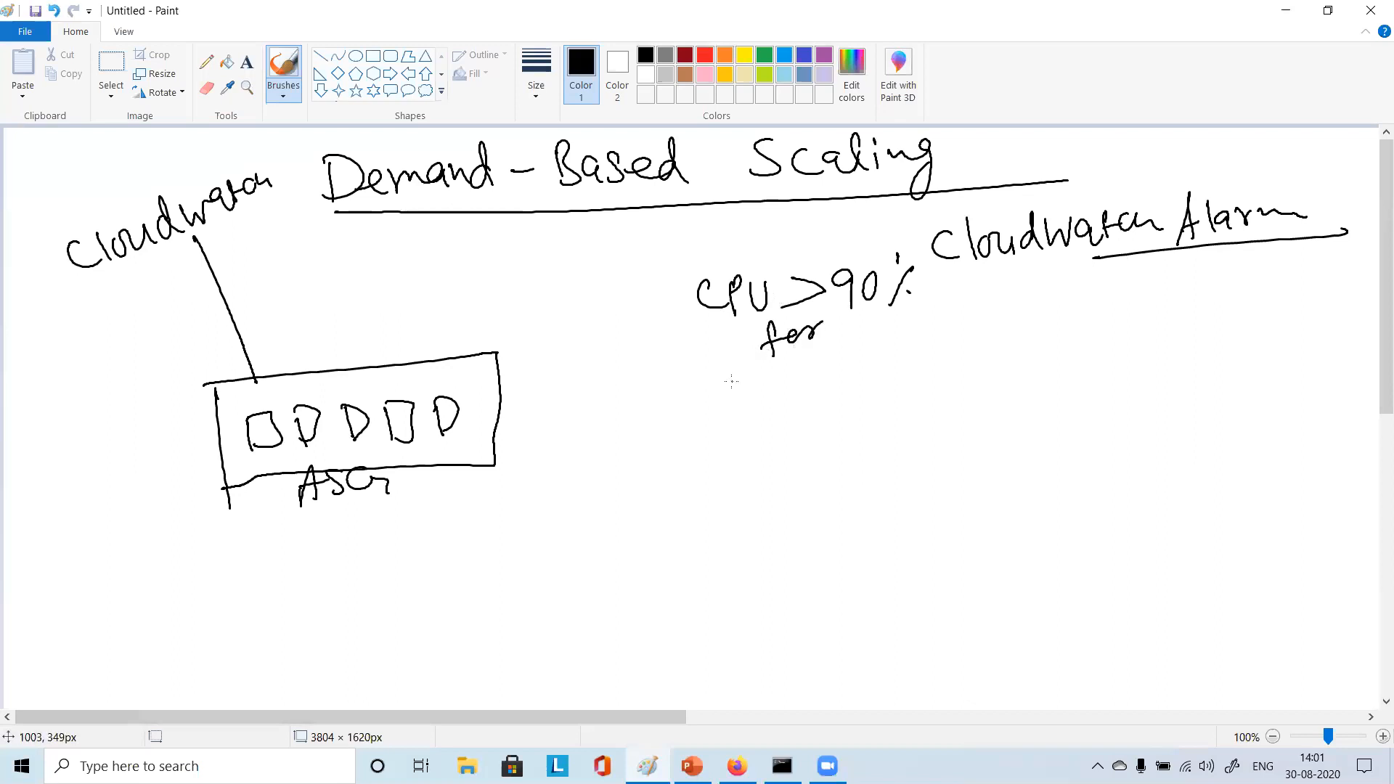
mouse_move(735, 376)
left_mouse_down()
mouse_move(744, 398)
mouse_move(827, 363)
mouse_move(913, 367)
left_mouse_up()
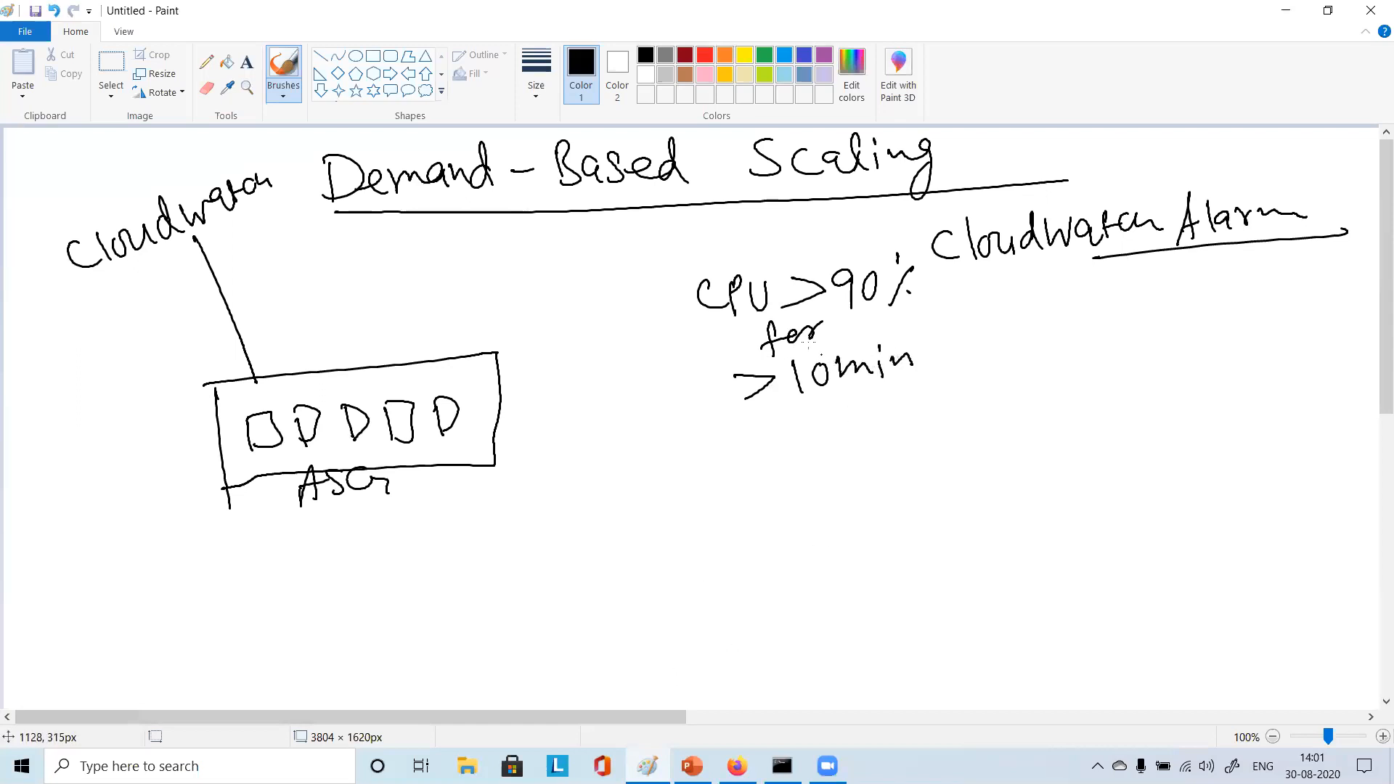
mouse_move(688, 263)
left_mouse_down()
mouse_move(706, 397)
mouse_move(936, 265)
mouse_move(857, 400)
mouse_move(697, 381)
left_mouse_up()
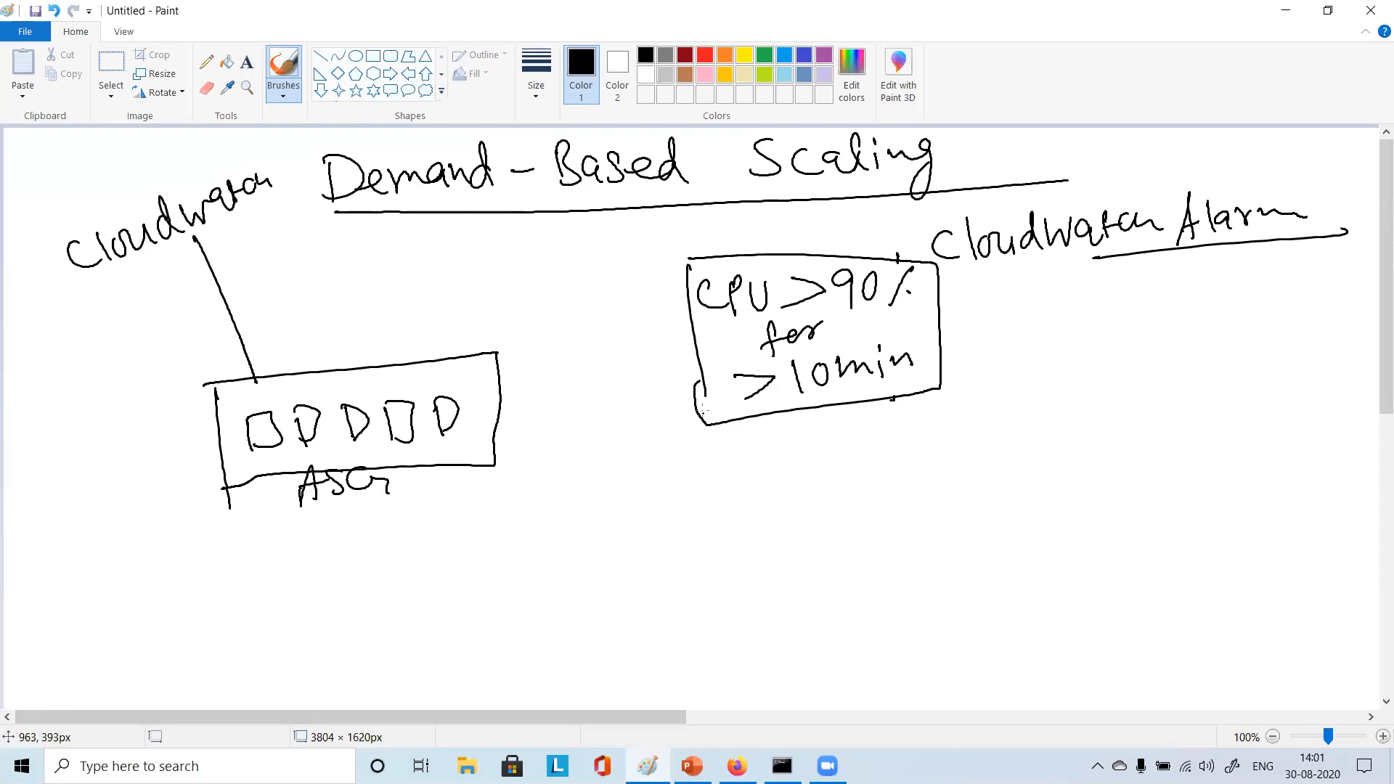
Write the action "Add 100%" beside the condition box and draw an arrow from the box to the ASG
left_click_drag(607, 405, 655, 360)
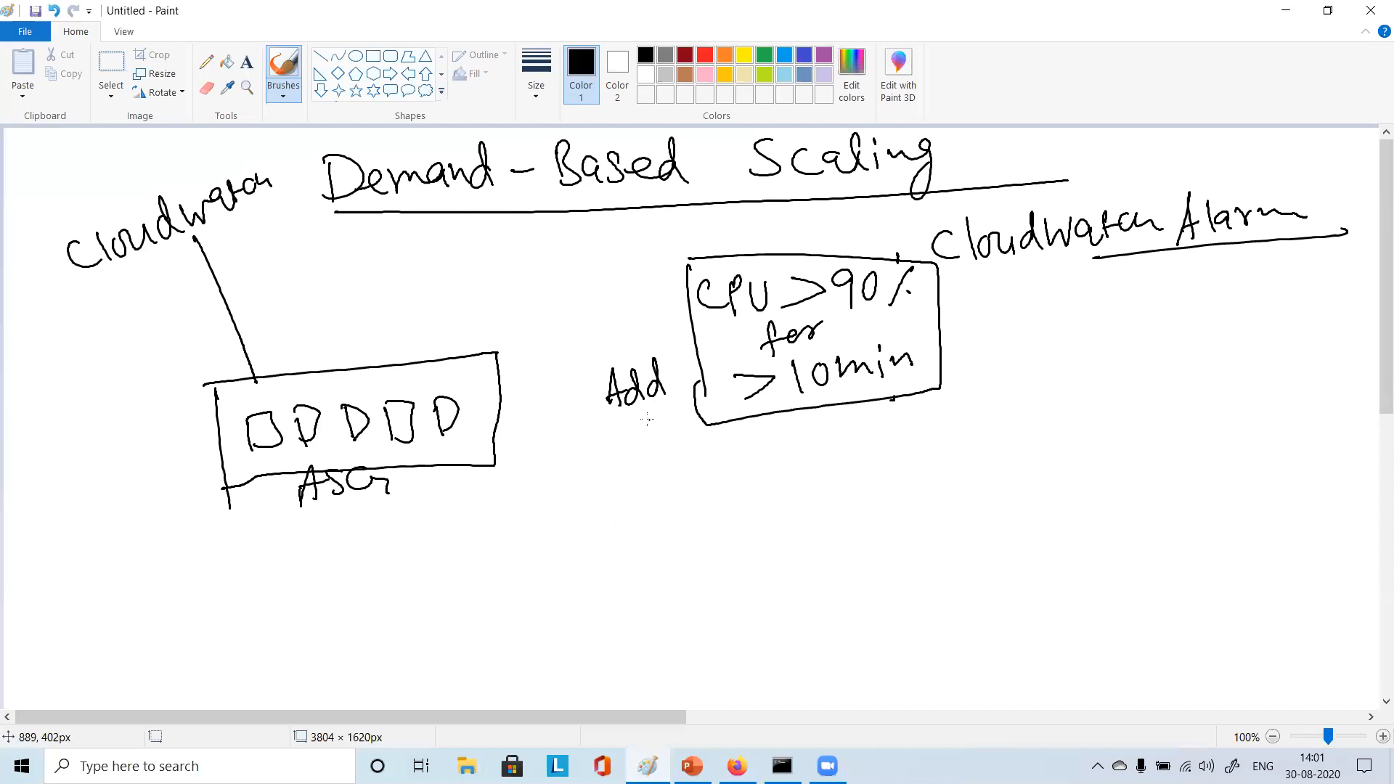
left_click_drag(628, 421, 629, 447)
left_click_drag(640, 427, 656, 422)
mouse_move(679, 406)
left_mouse_down()
mouse_move(670, 439)
mouse_move(669, 412)
mouse_move(686, 433)
mouse_move(707, 378)
mouse_move(494, 416)
mouse_move(517, 424)
left_mouse_up()
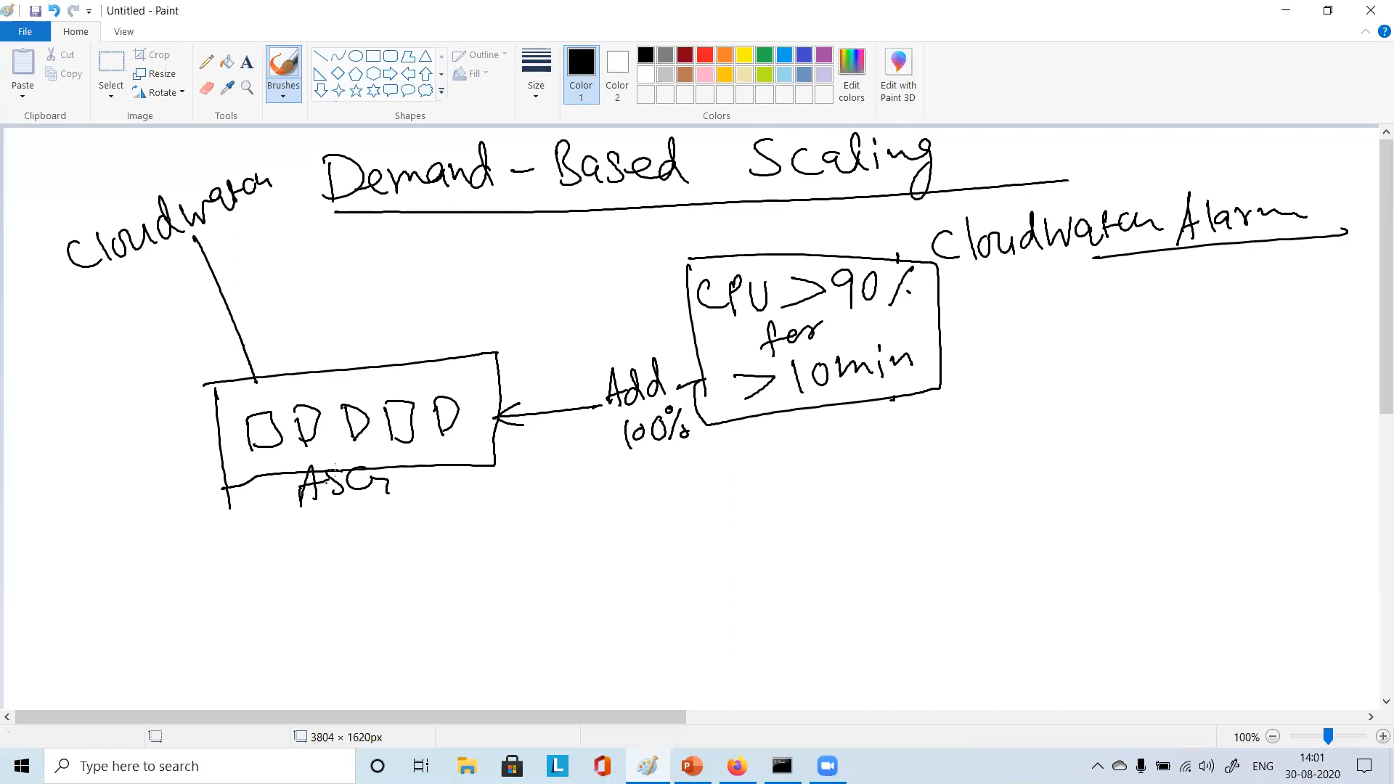
In red, underline "> 90", "10min" and "100%", and draw five additional instances inside the ASG box
left_click(707, 52)
left_click_drag(752, 310, 889, 299)
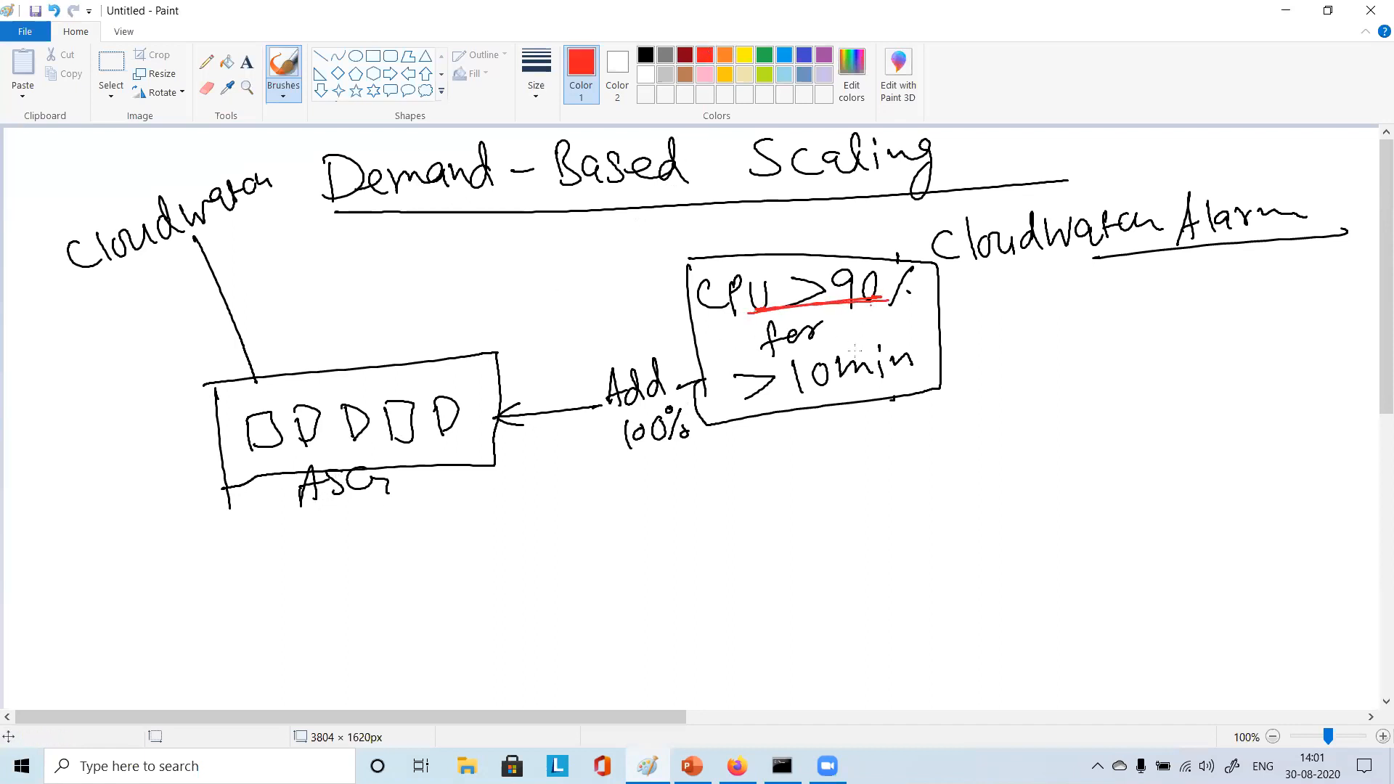
left_click_drag(793, 401, 901, 385)
mouse_move(255, 398)
left_mouse_down()
mouse_move(273, 385)
mouse_move(263, 408)
left_mouse_up()
mouse_move(291, 385)
left_mouse_down()
mouse_move(358, 373)
mouse_move(349, 395)
mouse_move(395, 397)
mouse_move(445, 368)
mouse_move(440, 389)
left_mouse_up()
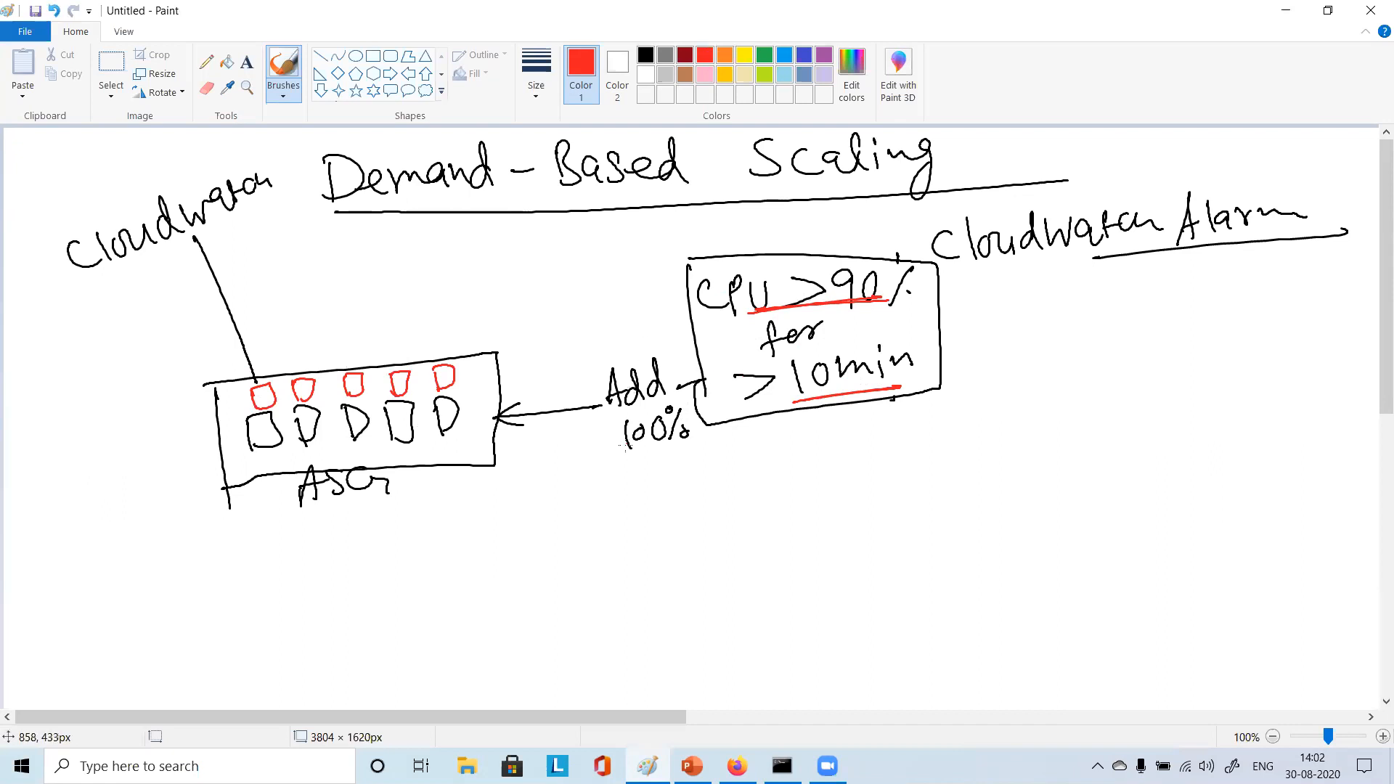
left_click_drag(616, 456, 706, 438)
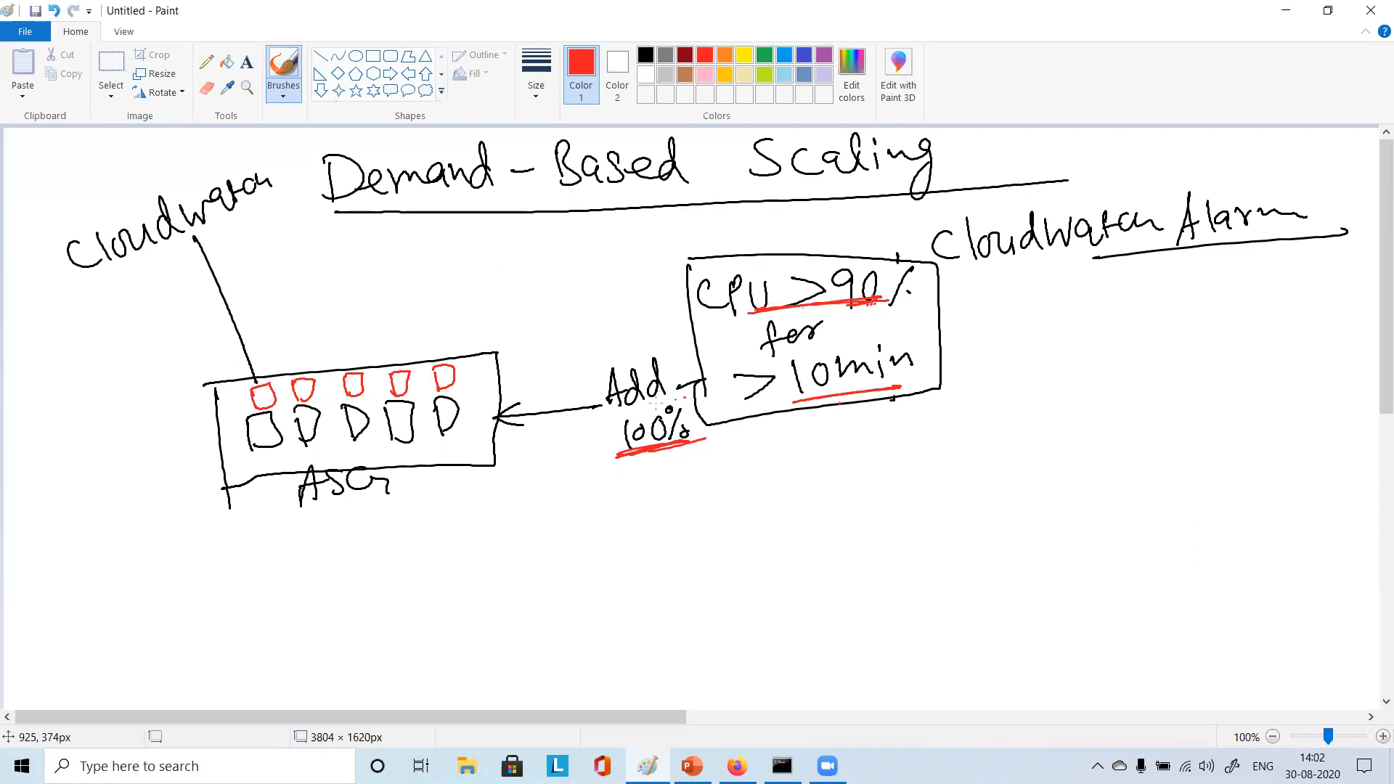
Mark the five original ASG instances with red underlines and dots, and dot the 90% threshold
left_click(470, 427)
left_click(476, 429)
left_click(474, 435)
left_click(474, 440)
left_click(479, 441)
left_click_drag(269, 460, 285, 454)
left_click_drag(311, 451, 415, 442)
left_click_drag(453, 447, 473, 440)
left_click(873, 313)
left_click(880, 304)
Underline "Demand" in the heading in red and draw an upward arrow pointing to it
left_click_drag(307, 221, 515, 197)
left_click_drag(428, 207, 434, 249)
mouse_move(429, 204)
left_mouse_down()
mouse_move(416, 225)
mouse_move(448, 224)
left_mouse_up()
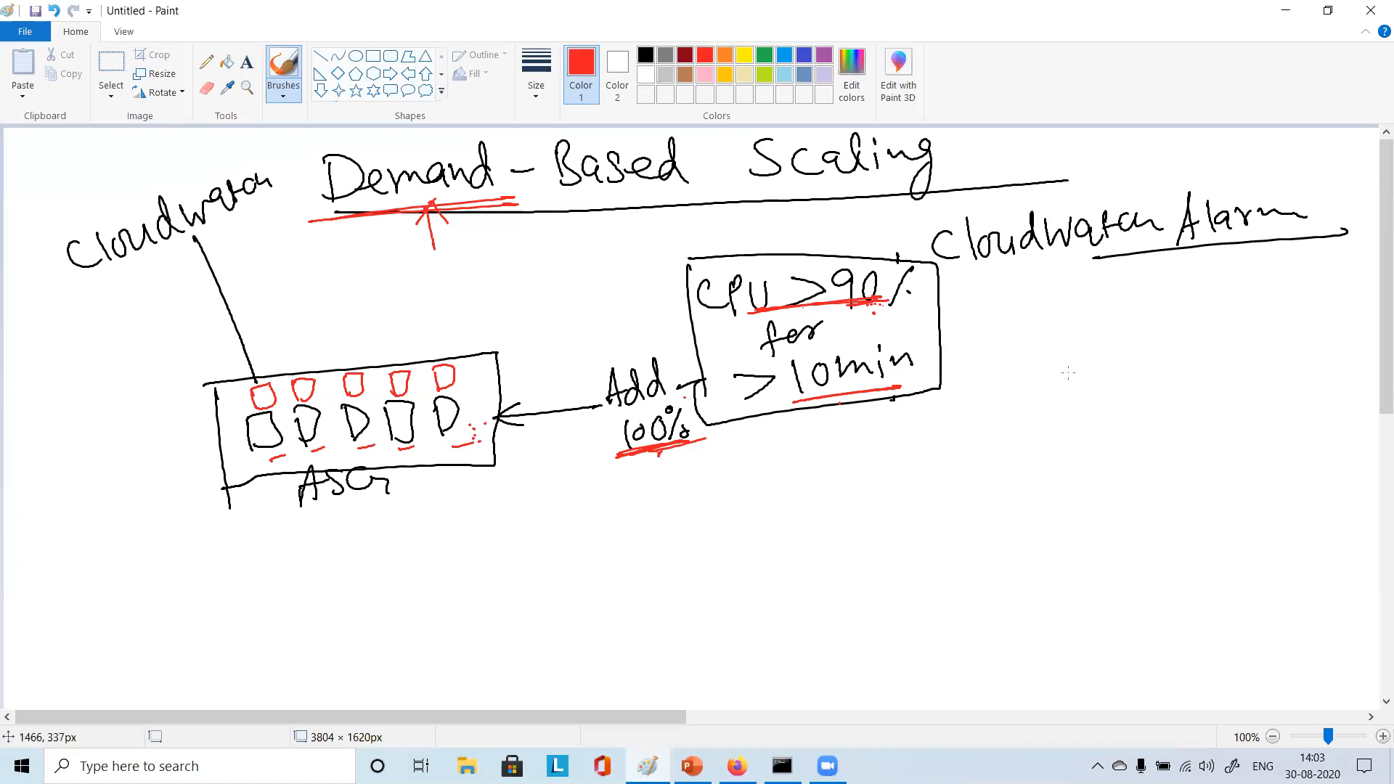
Write a second alarm condition, "CPU < 50% > 15 min", in red below the Cloudwatch Alarm label
mouse_move(1080, 361)
left_mouse_down()
mouse_move(1058, 389)
mouse_move(1096, 409)
mouse_move(1135, 355)
mouse_move(1243, 379)
left_mouse_up()
left_click_drag(1276, 347, 1304, 371)
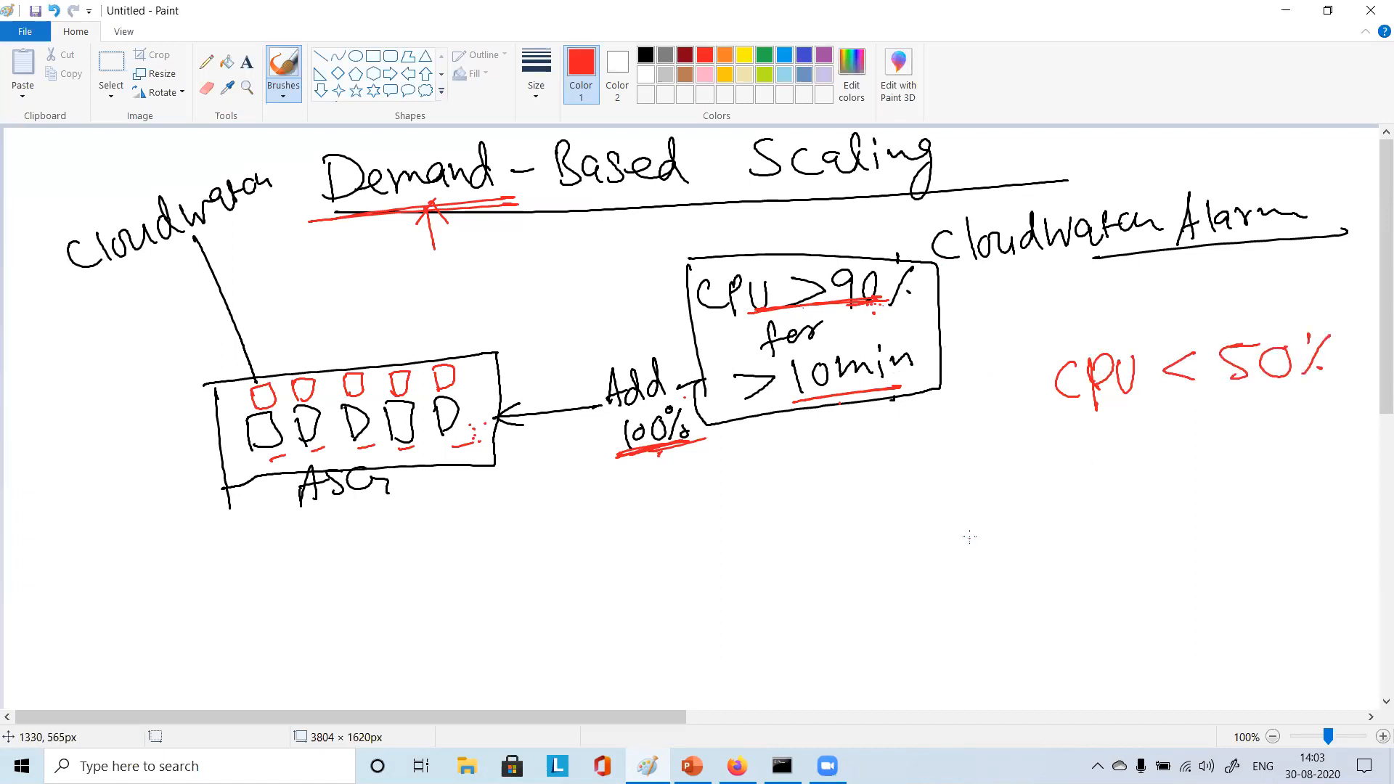
mouse_move(1097, 426)
left_mouse_down()
mouse_move(1111, 428)
mouse_move(1098, 458)
left_mouse_up()
left_click_drag(1164, 413, 1177, 444)
left_click_drag(1228, 423, 1276, 440)
left_click(1277, 412)
mouse_move(1287, 440)
left_mouse_down()
mouse_move(1307, 418)
mouse_move(1323, 429)
left_mouse_up()
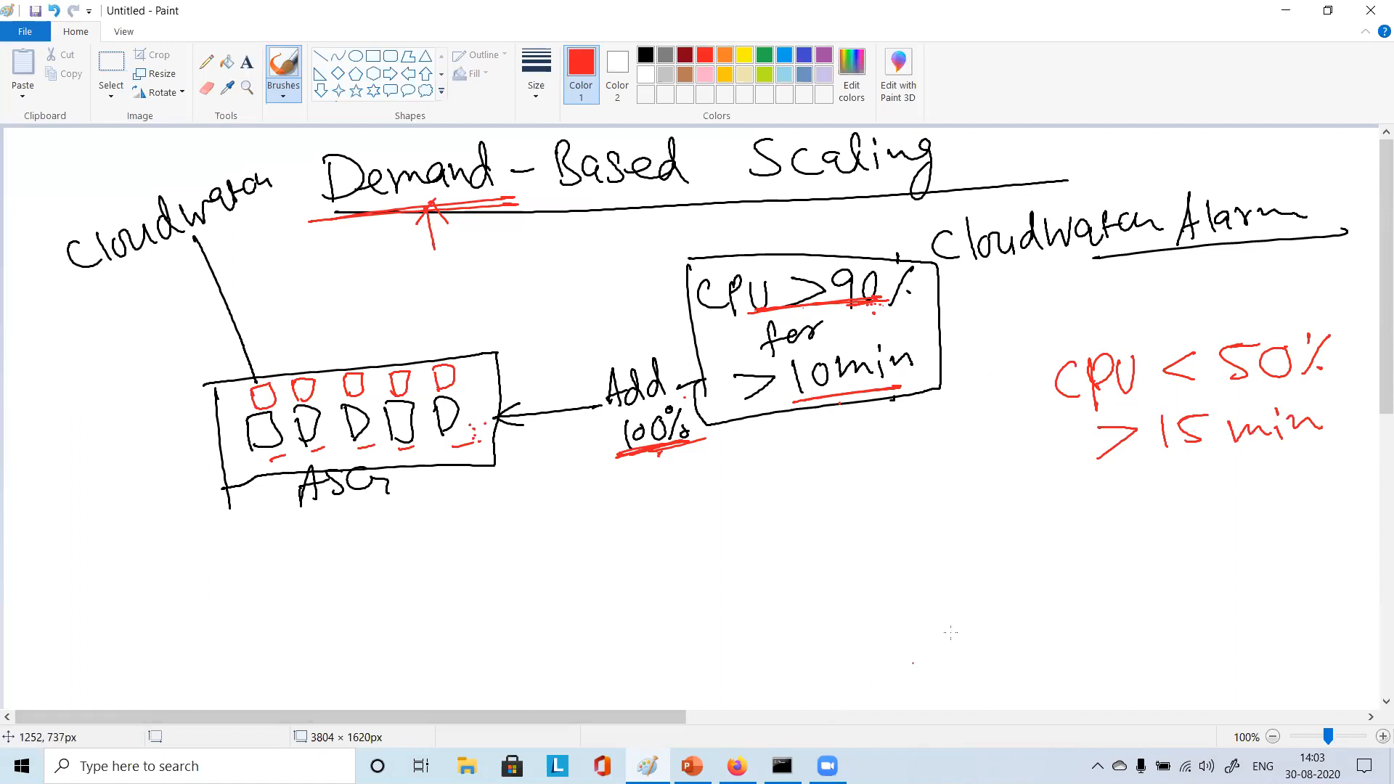
Box the 50% condition, write "Remove 50%" beneath it, and draw a red arrow from the box to the ASG
mouse_move(1060, 334)
left_mouse_down()
mouse_move(1071, 472)
mouse_move(1352, 293)
mouse_move(1311, 454)
mouse_move(1072, 454)
mouse_move(1143, 519)
mouse_move(956, 536)
mouse_move(1009, 574)
mouse_move(1121, 552)
mouse_move(1153, 572)
left_mouse_up()
left_click_drag(1068, 607, 1034, 639)
left_click_drag(1093, 616, 1111, 602)
mouse_move(1140, 600)
left_mouse_down()
mouse_move(1108, 650)
mouse_move(1128, 620)
left_mouse_up()
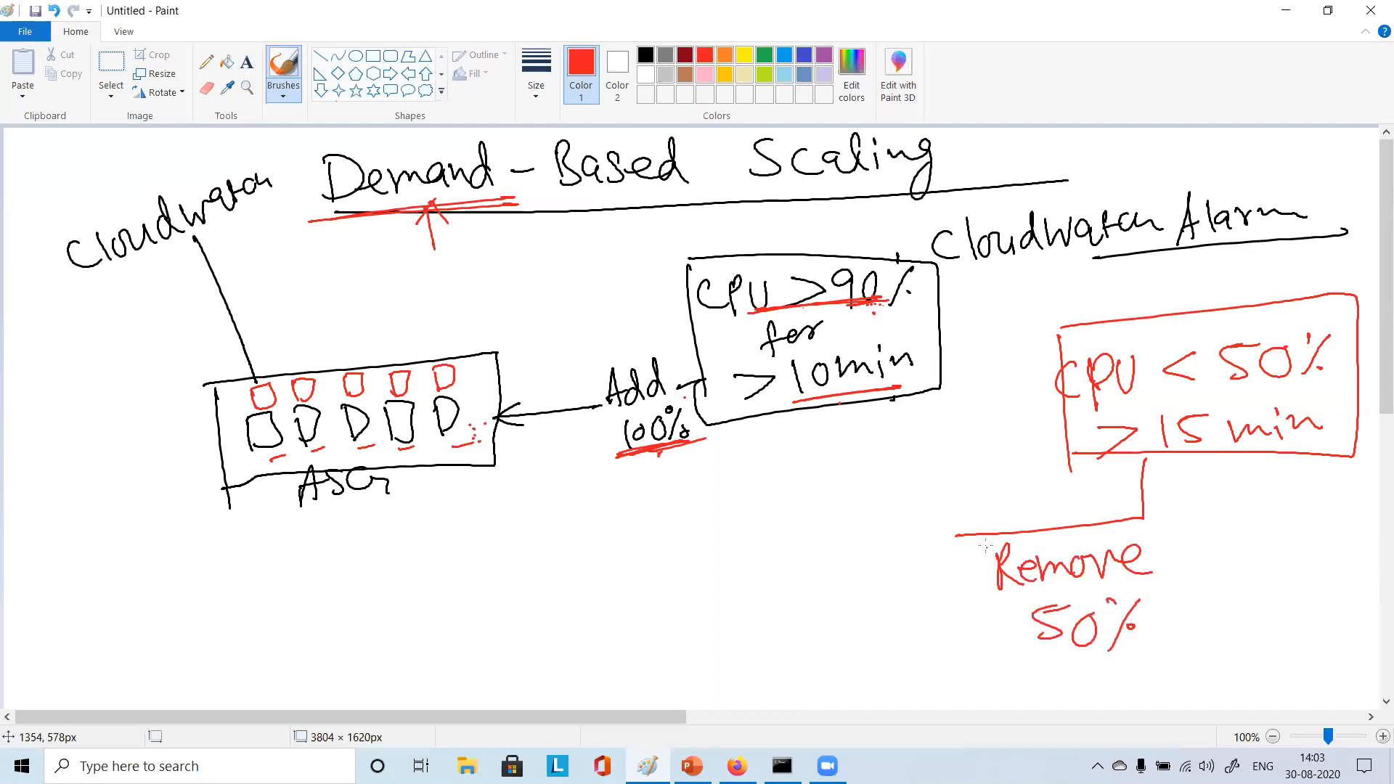
mouse_move(963, 534)
left_mouse_down()
mouse_move(465, 509)
mouse_move(428, 469)
mouse_move(426, 491)
mouse_move(457, 477)
left_mouse_up()
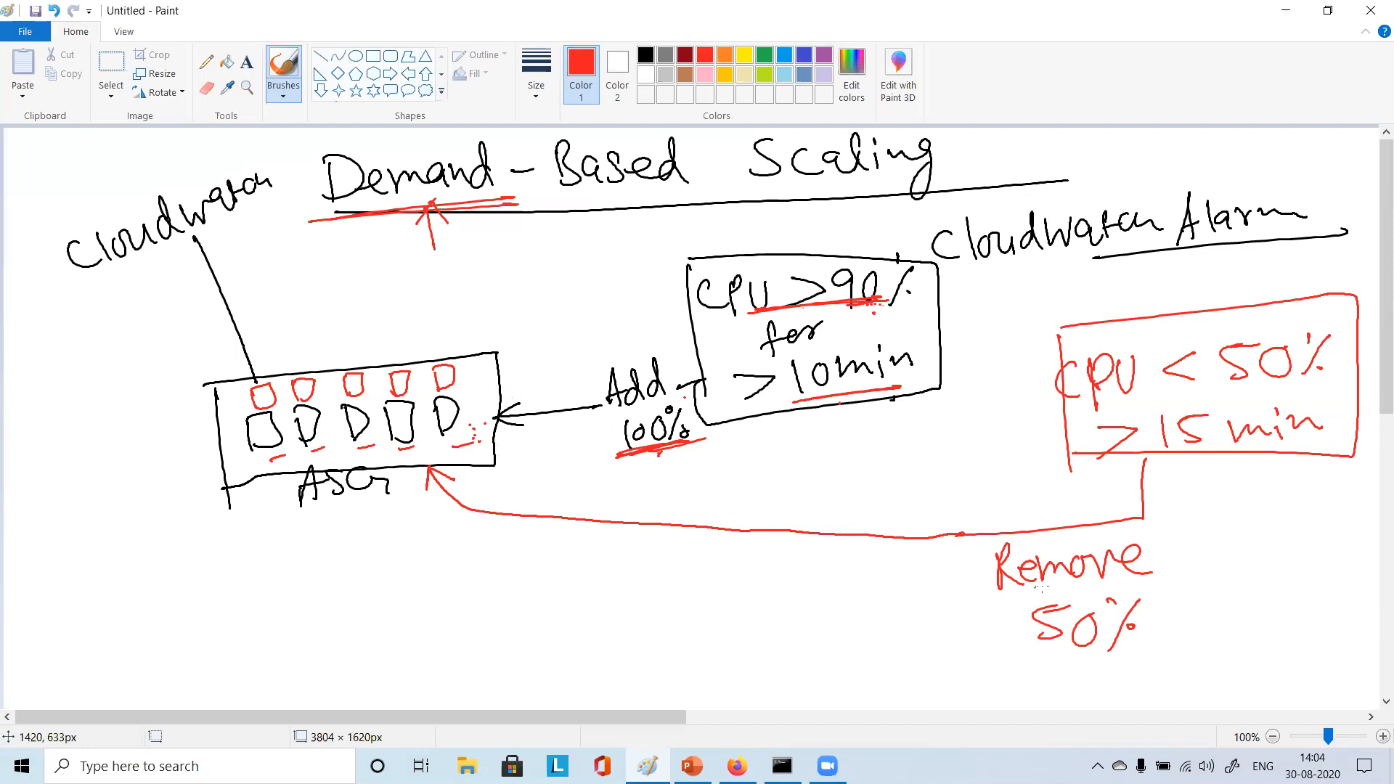
Partly frame the "Remove 50%" and "Add 100%" actions in red and label each one "Scaling Policy"
mouse_move(982, 553)
left_mouse_down()
mouse_move(1020, 661)
mouse_move(1190, 557)
left_mouse_up()
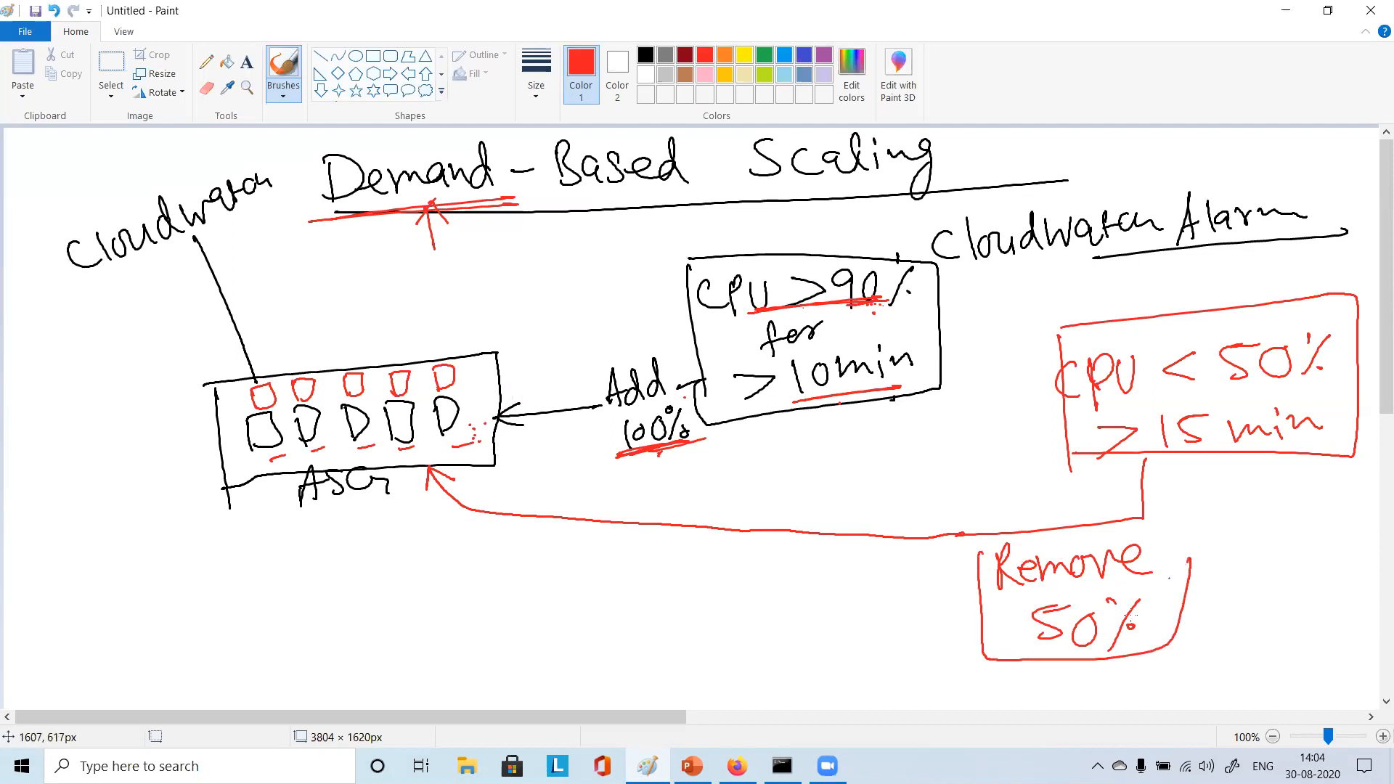
mouse_move(1035, 661)
left_mouse_down()
mouse_move(1129, 693)
mouse_move(1197, 643)
mouse_move(1234, 654)
mouse_move(1237, 681)
left_mouse_up()
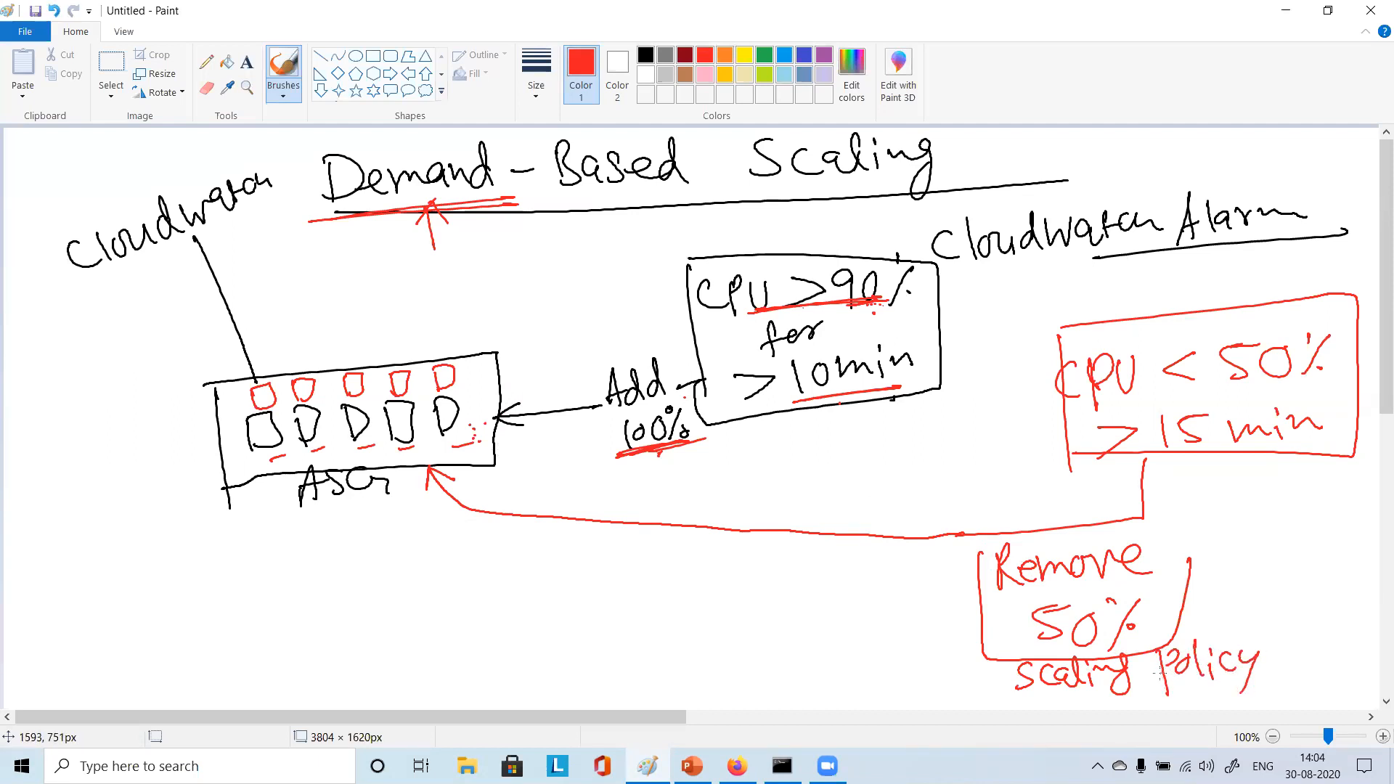
mouse_move(599, 356)
left_mouse_down()
mouse_move(621, 478)
mouse_move(678, 348)
left_mouse_up()
mouse_move(559, 282)
left_mouse_down()
mouse_move(562, 309)
mouse_move(639, 278)
mouse_move(594, 342)
mouse_move(637, 319)
mouse_move(657, 334)
mouse_move(646, 382)
left_mouse_up()
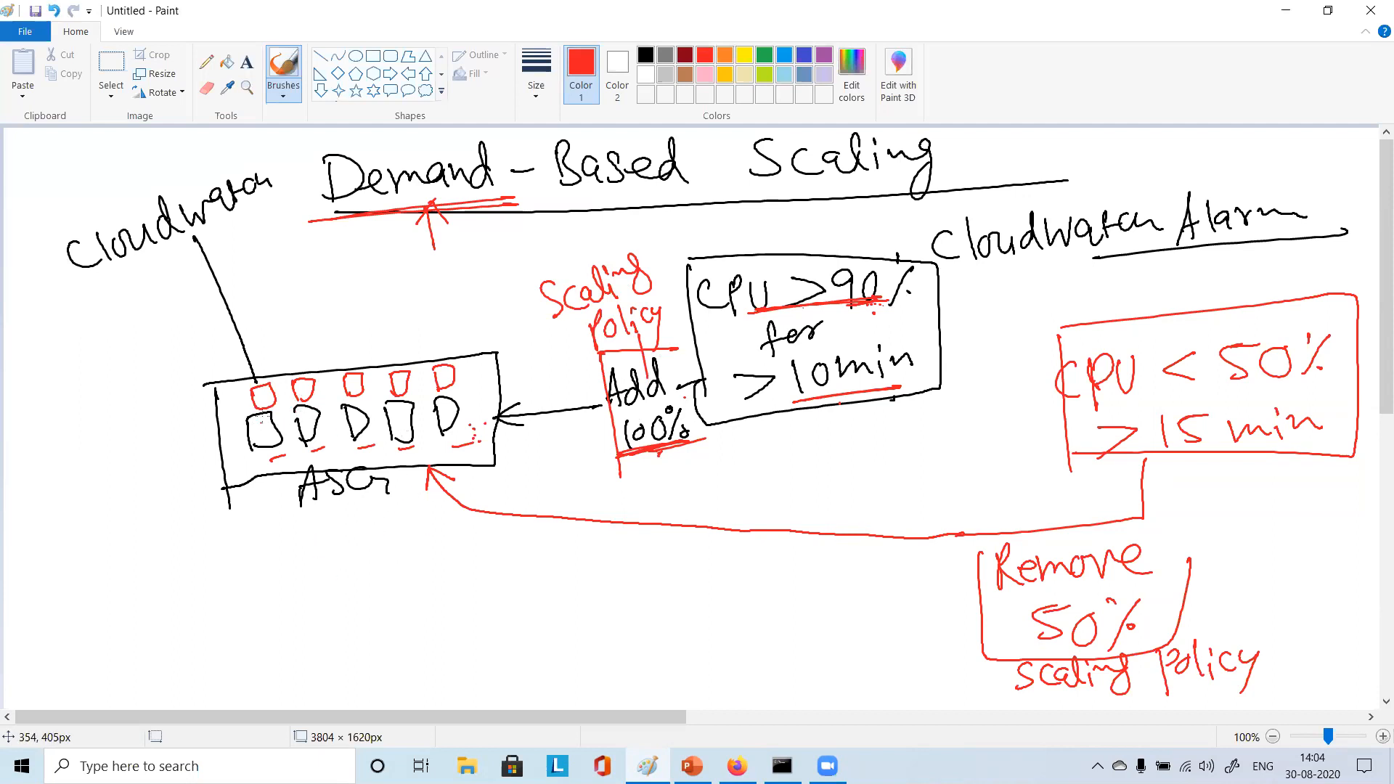
Strike through the five red instances in the ASG and write "Scale in" below the removal arrow
left_click_drag(232, 396, 553, 362)
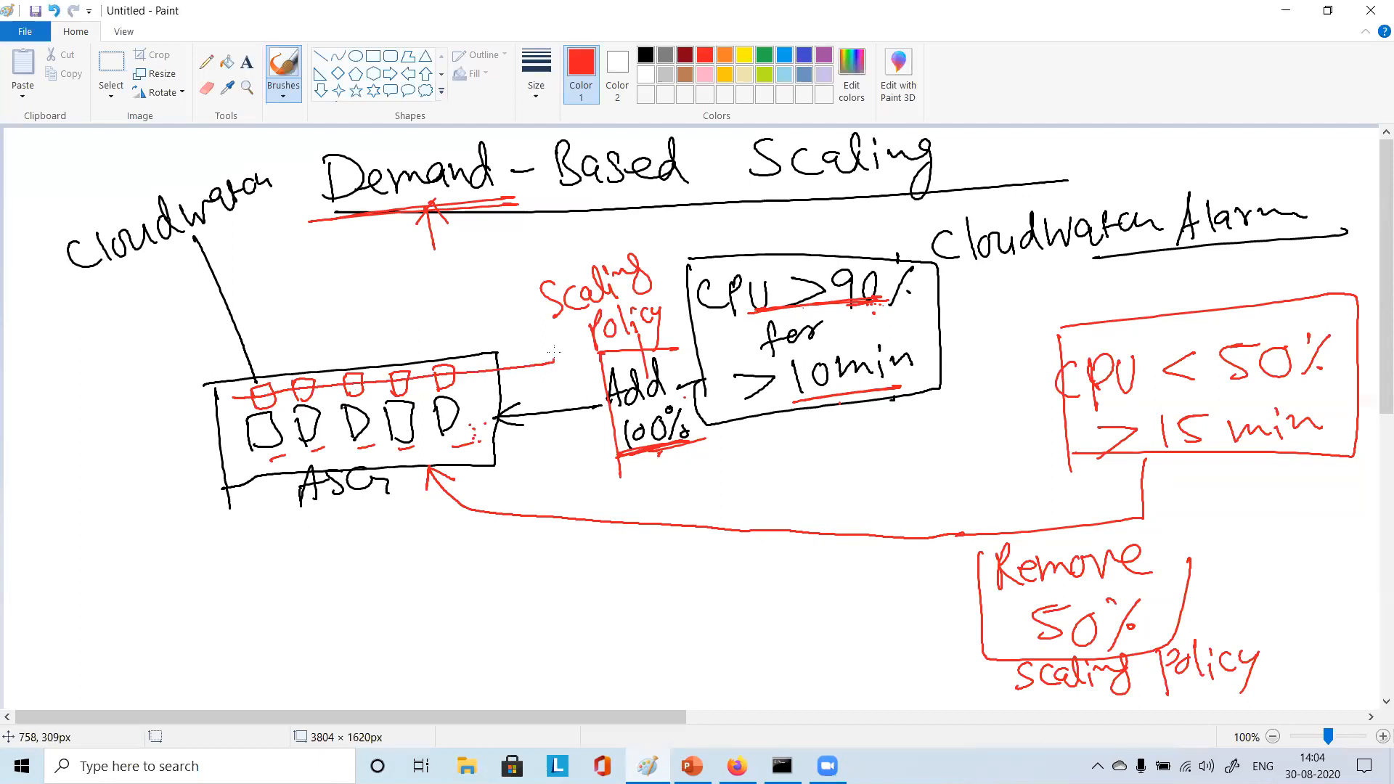
left_click_drag(520, 557, 499, 592)
mouse_move(555, 570)
left_mouse_down()
mouse_move(556, 589)
mouse_move(702, 564)
left_mouse_up()
left_click(649, 546)
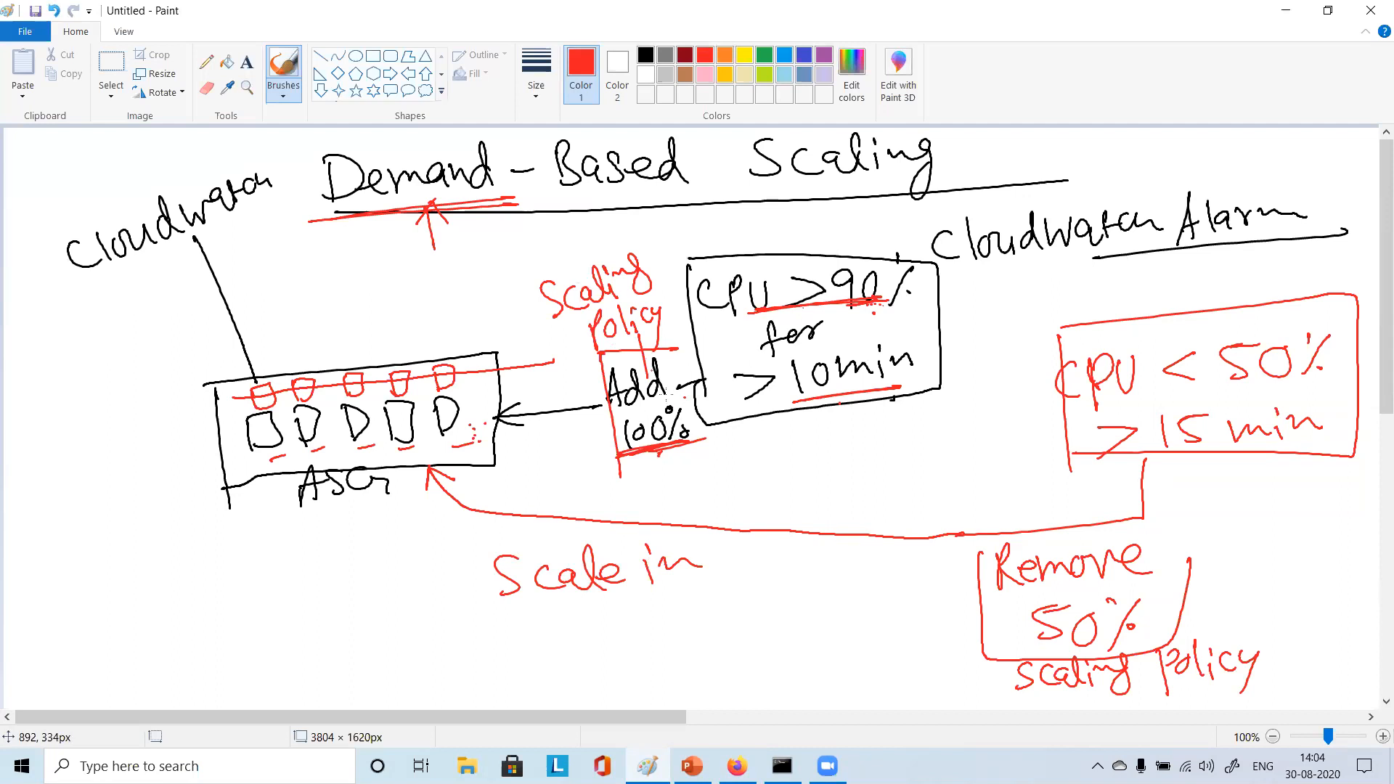
Write "Scale out" in red beside "Add 100%" with an arrow pointing to that action
mouse_move(677, 450)
left_mouse_down()
mouse_move(759, 451)
mouse_move(723, 465)
left_mouse_up()
mouse_move(793, 434)
left_mouse_down()
mouse_move(781, 461)
mouse_move(855, 458)
left_mouse_up()
mouse_move(860, 421)
left_mouse_down()
mouse_move(868, 457)
mouse_move(891, 455)
left_mouse_up()
mouse_move(931, 428)
left_mouse_down()
mouse_move(917, 443)
mouse_move(944, 437)
left_mouse_up()
mouse_move(944, 432)
left_mouse_down()
mouse_move(970, 431)
mouse_move(970, 445)
left_mouse_up()
left_click_drag(967, 434, 993, 420)
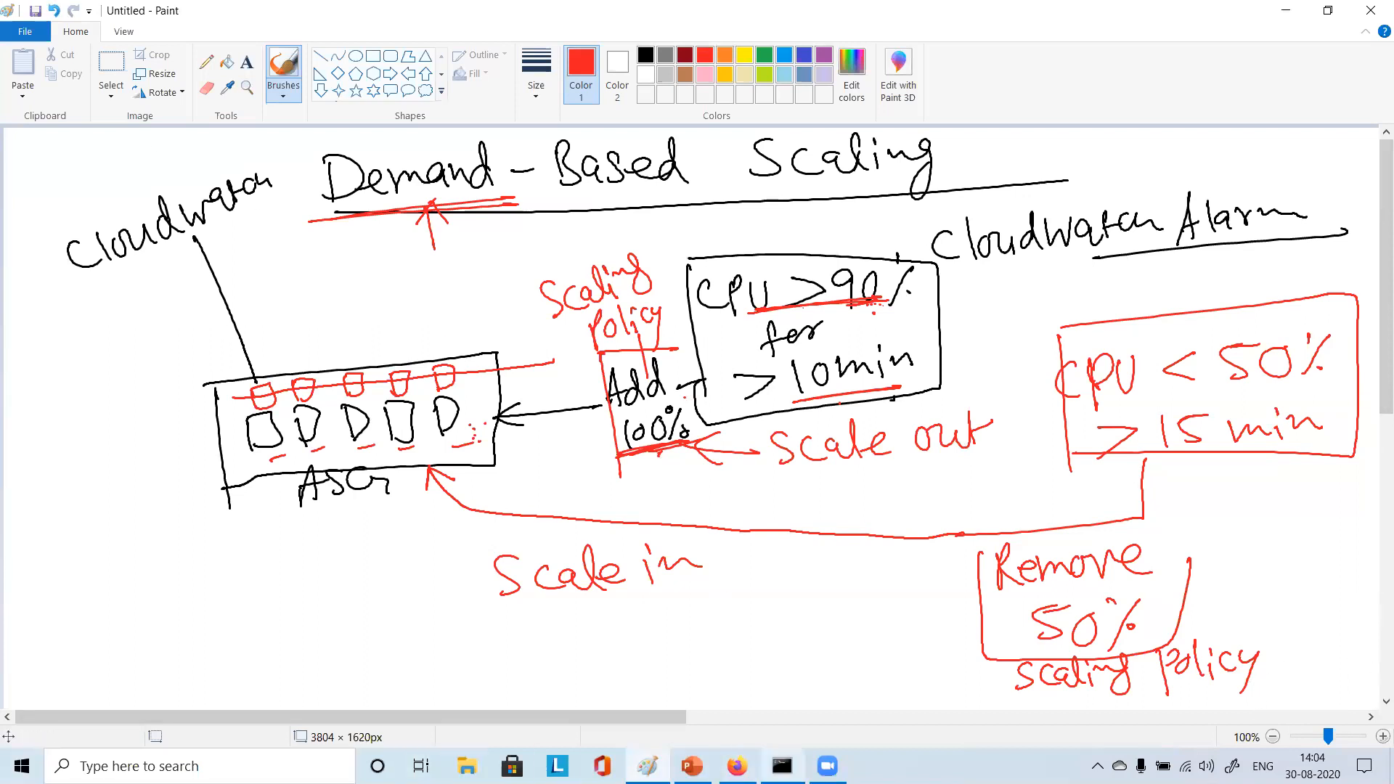
Switch to the browser, look over the myasg1 Auto Scaling group page, and refresh the EC2 instances list
left_click(737, 766)
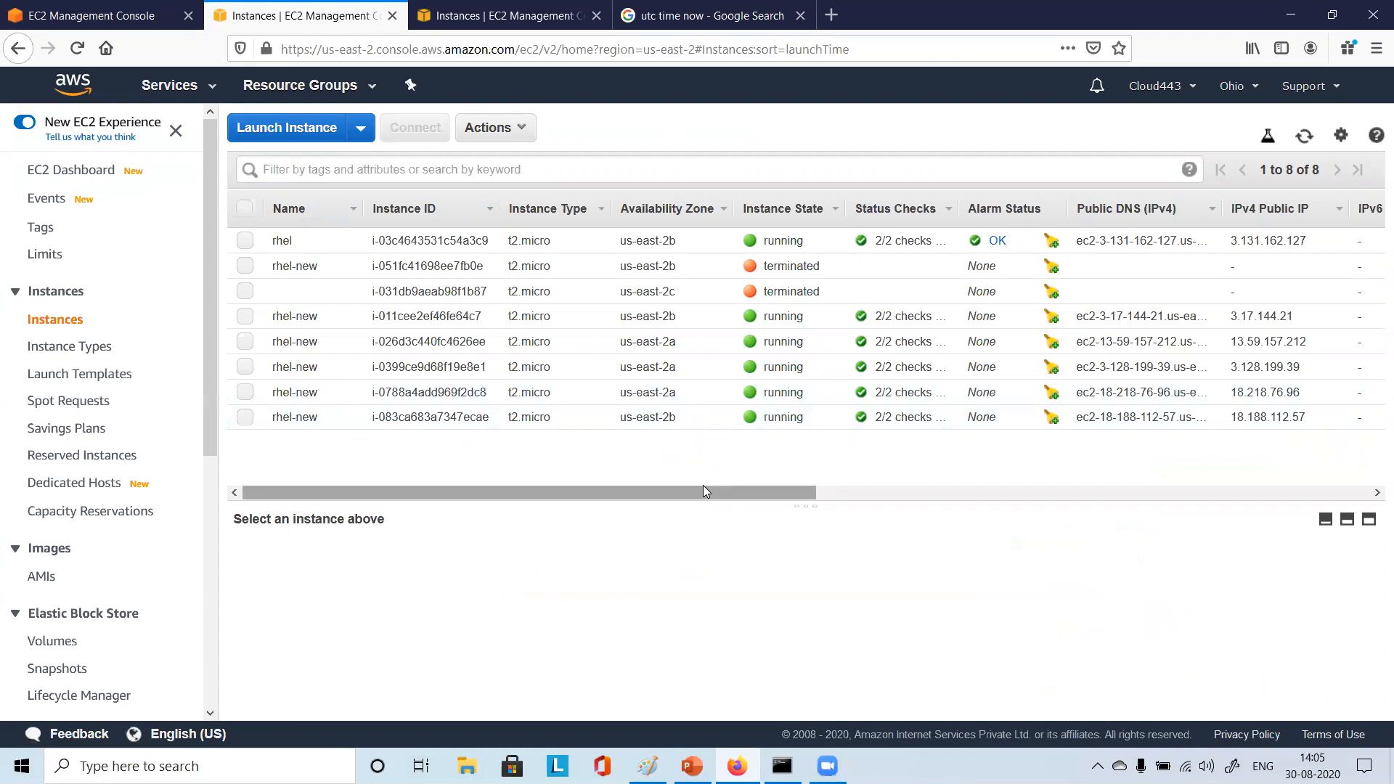
left_click(550, 11)
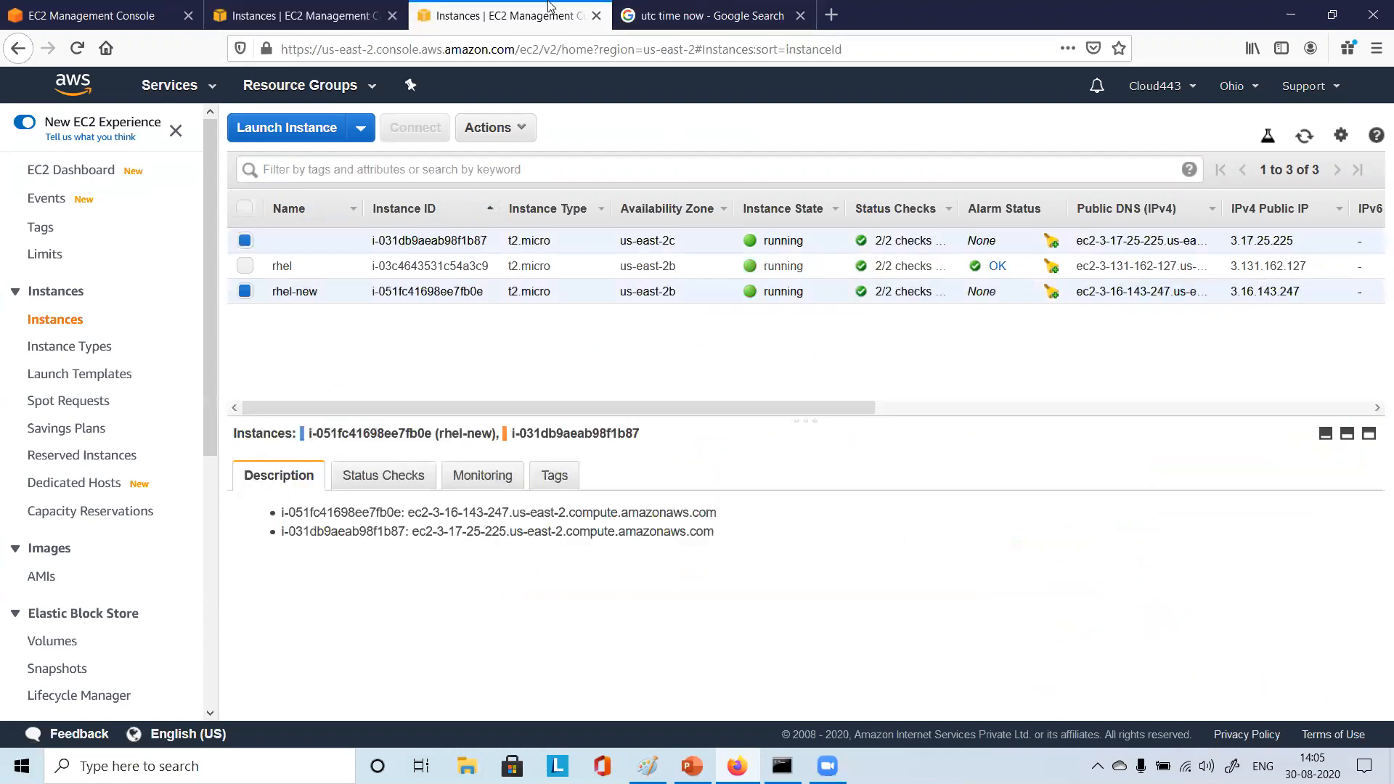
left_click(72, 10)
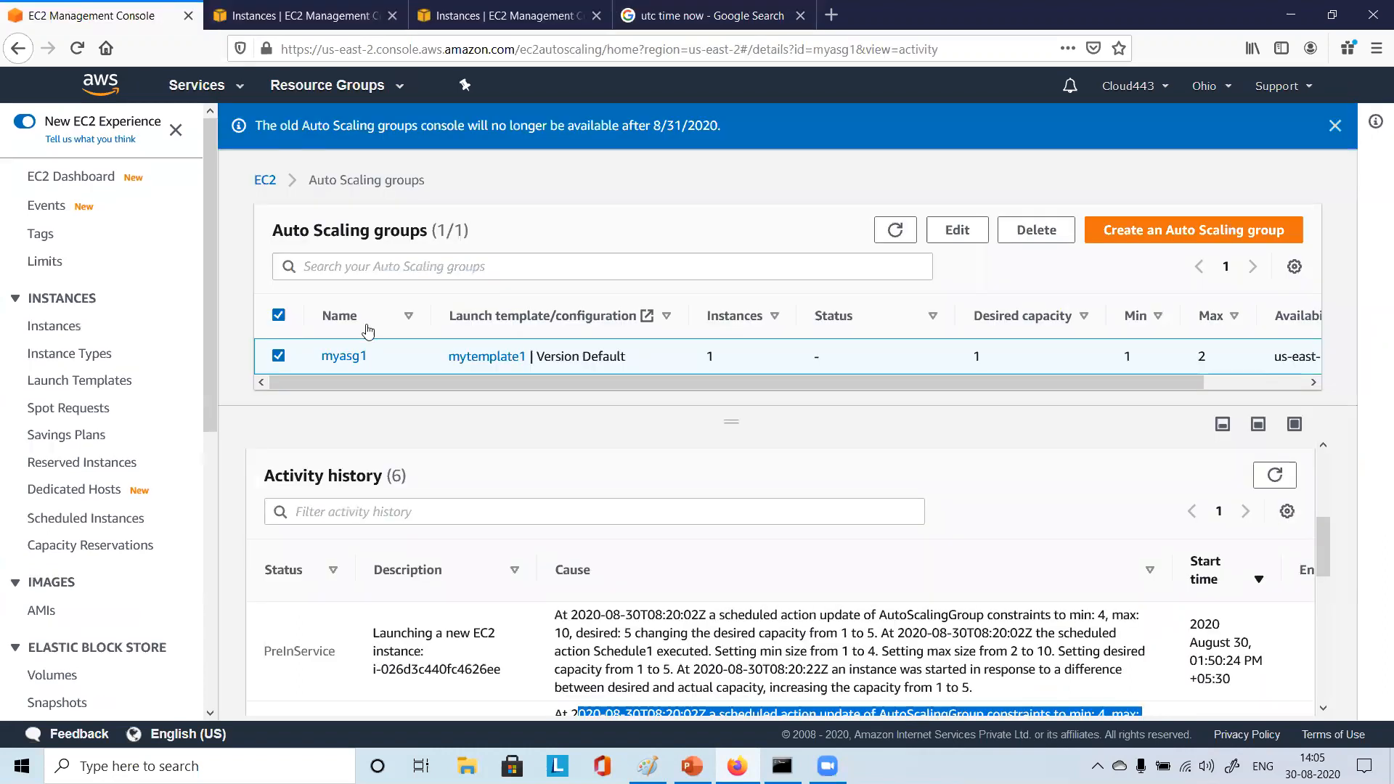
left_click(302, 9)
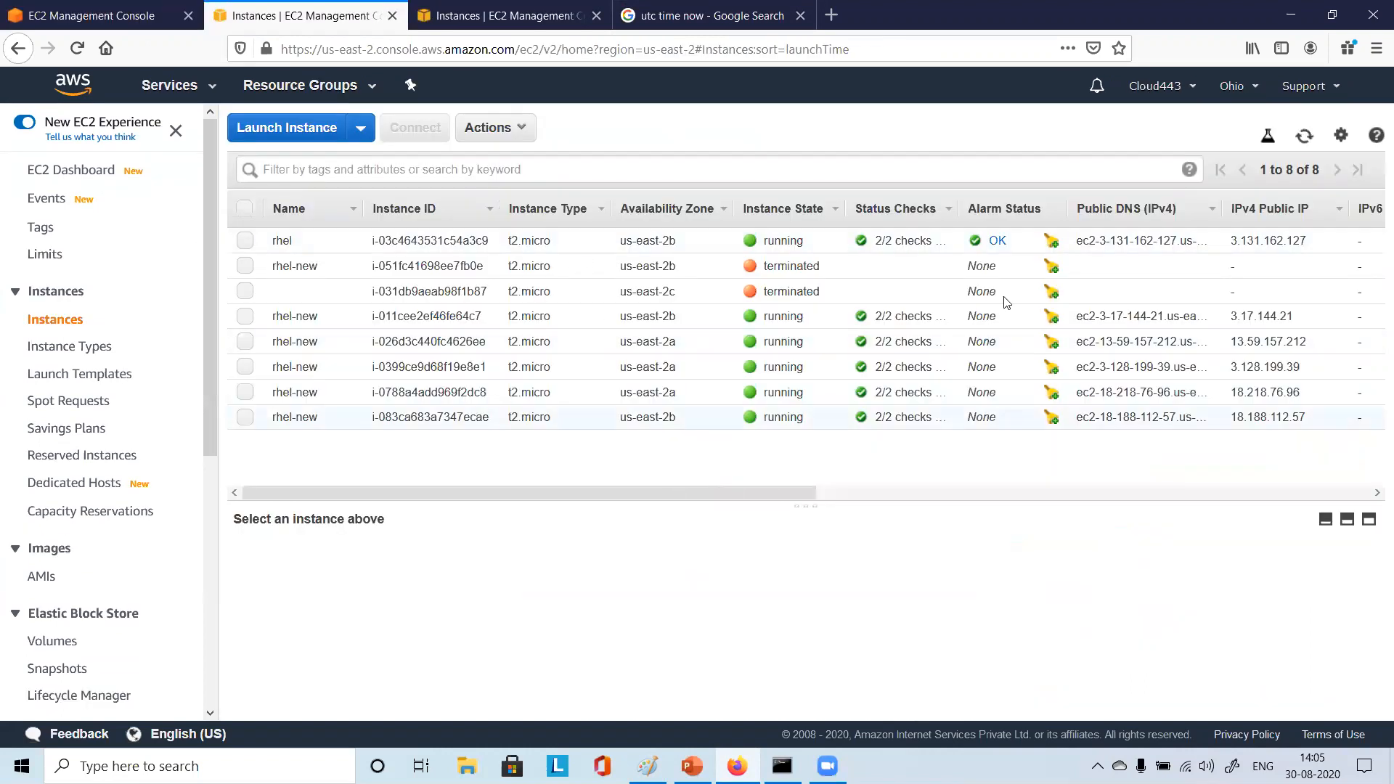
left_click(1304, 135)
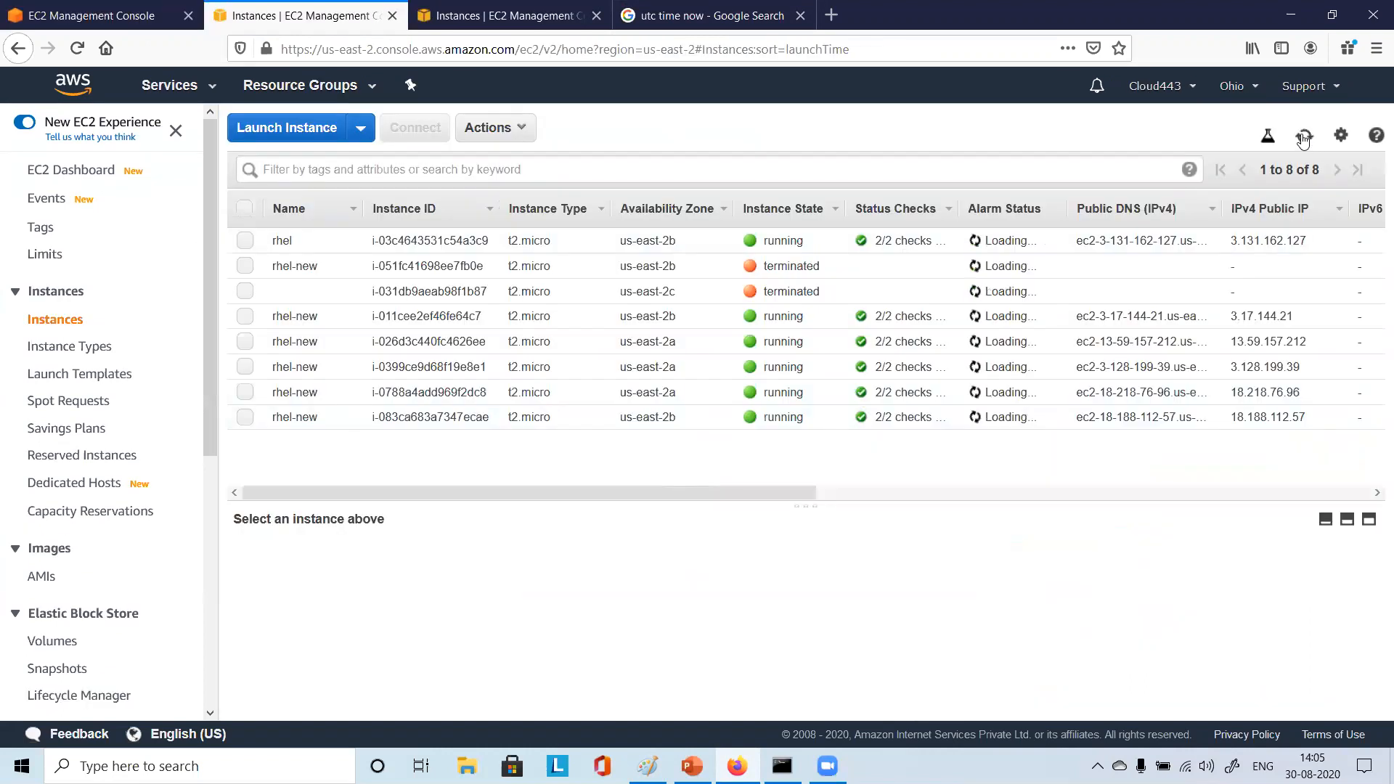
left_click(1305, 138)
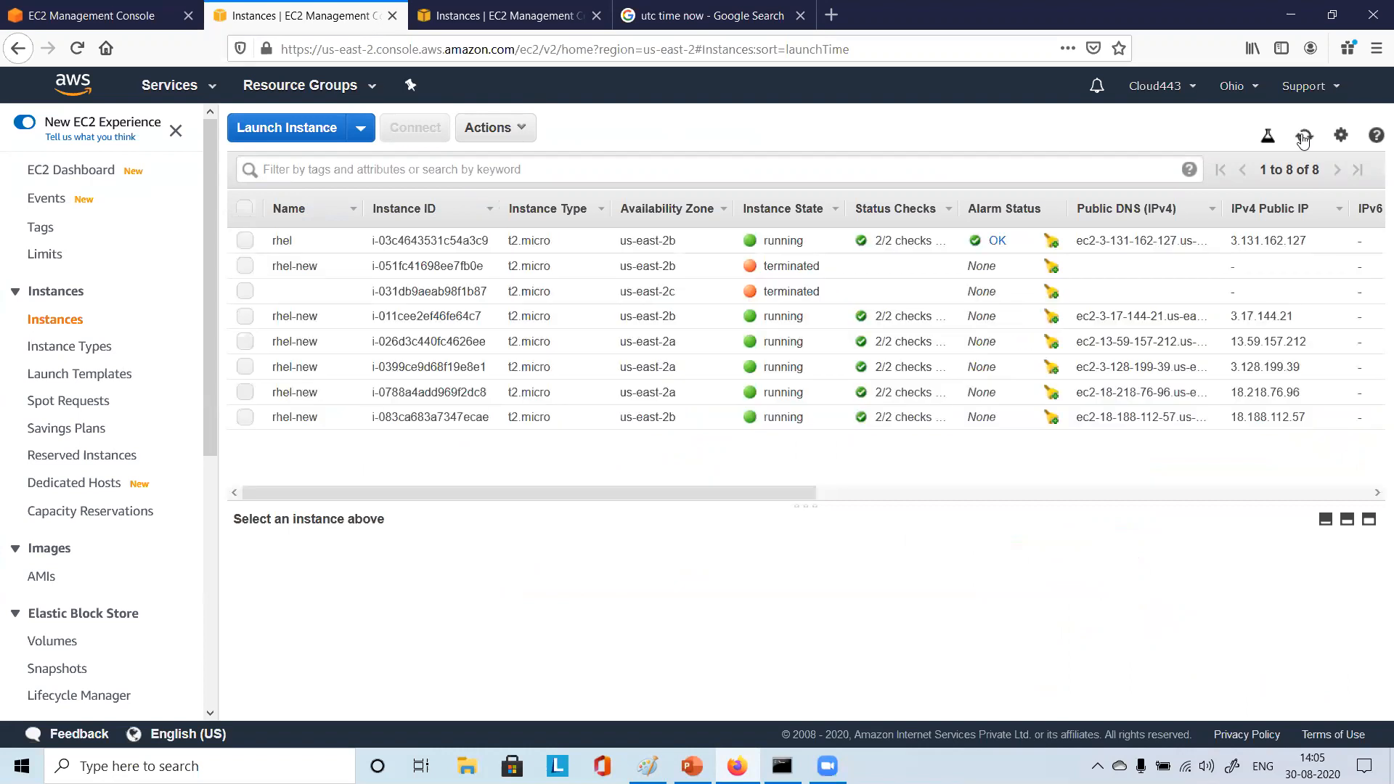
Refresh the EC2 instances list, reopen the Auto Scaling groups list to load its current data, and select myasg1
left_click(1304, 137)
left_click(87, 16)
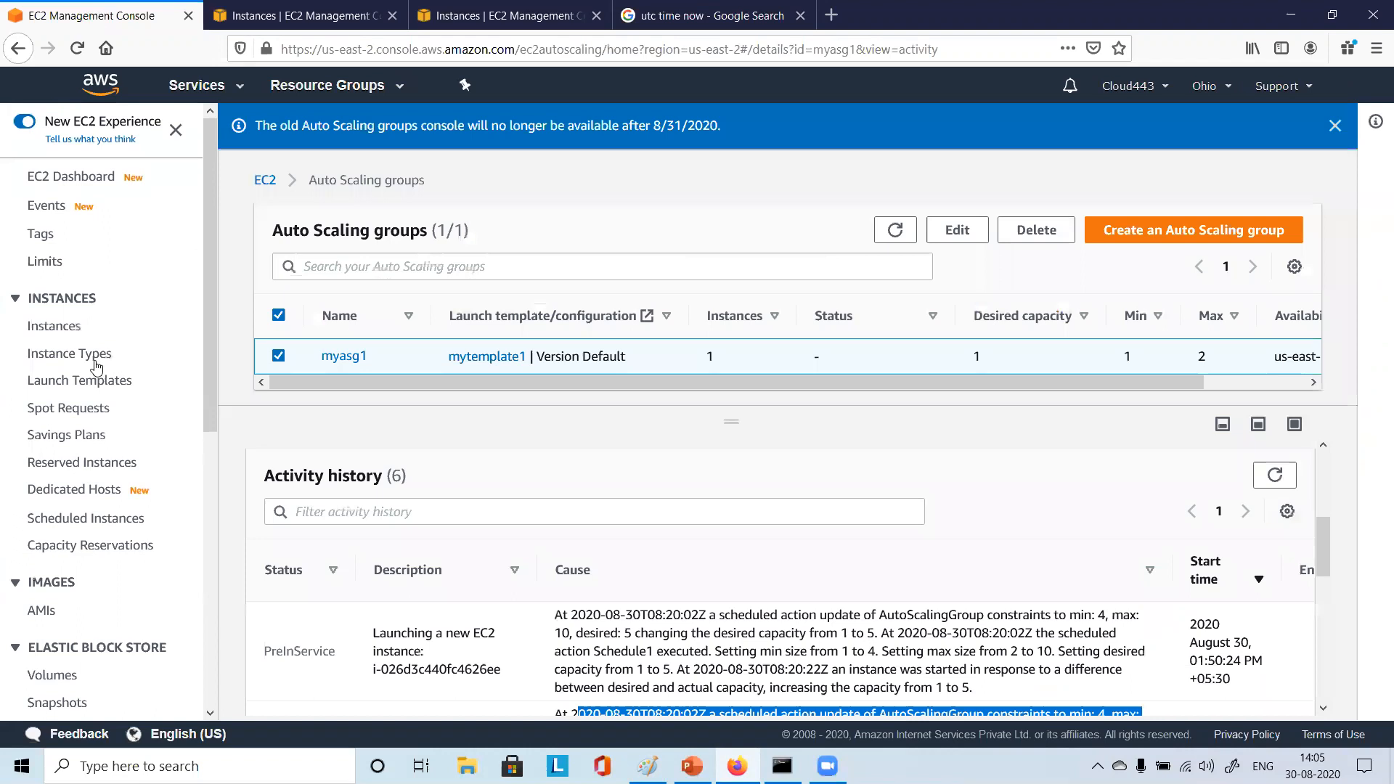
scroll(71, 509, "down", 5)
scroll(71, 508, "up", 5)
scroll(94, 537, "down", 5)
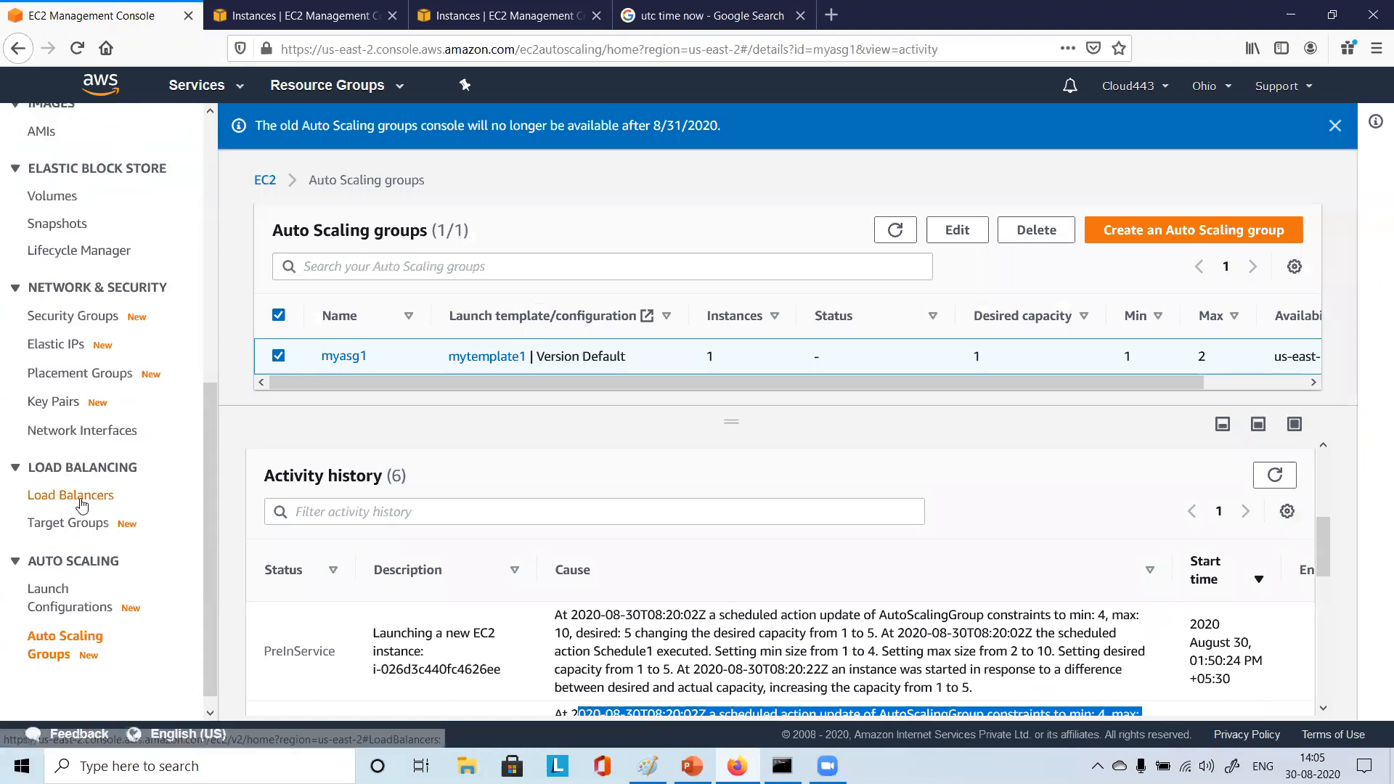
scroll(78, 536, "down", 1)
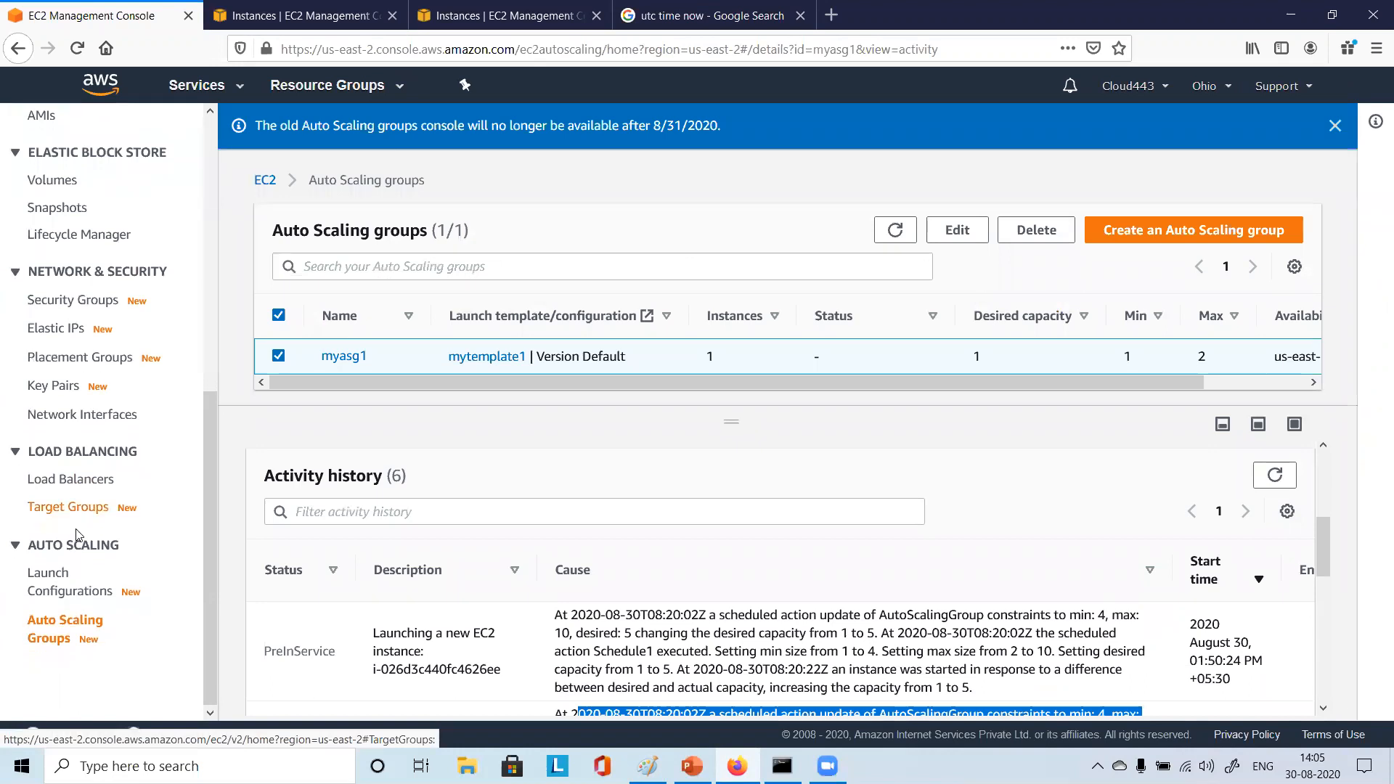
left_click(76, 625)
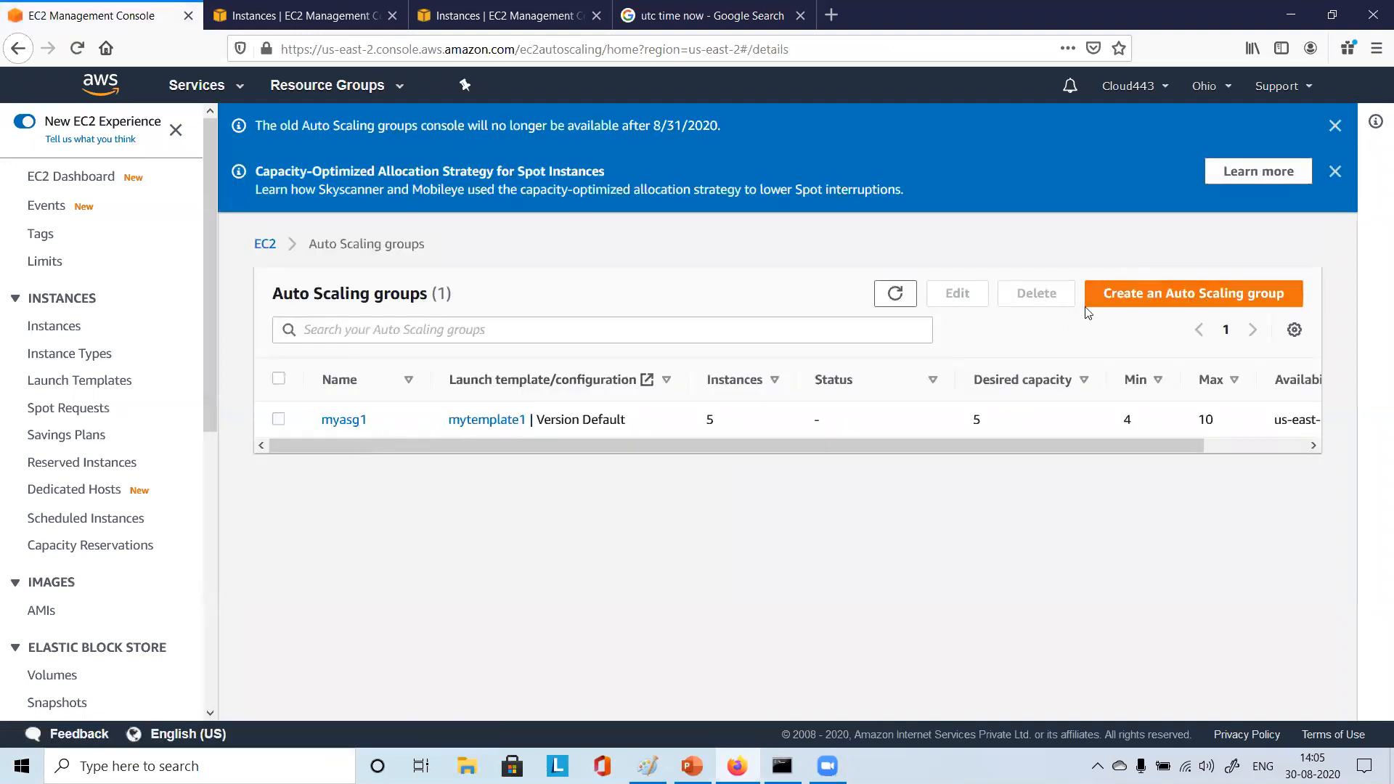
left_click(278, 420)
left_click(278, 420)
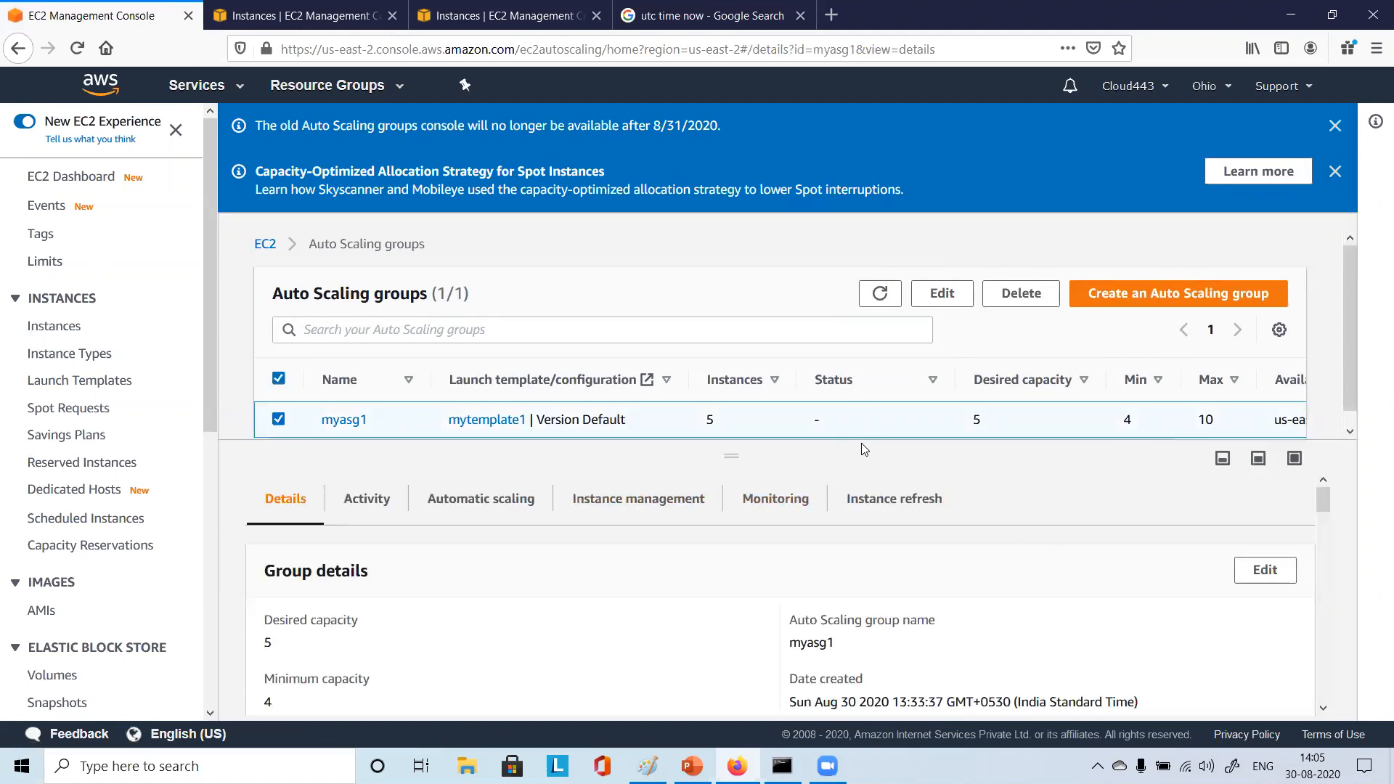
Enlarge the details area of myasg1 and examine its group details, launch template, purchase options and network sections
left_click_drag(749, 440, 749, 368)
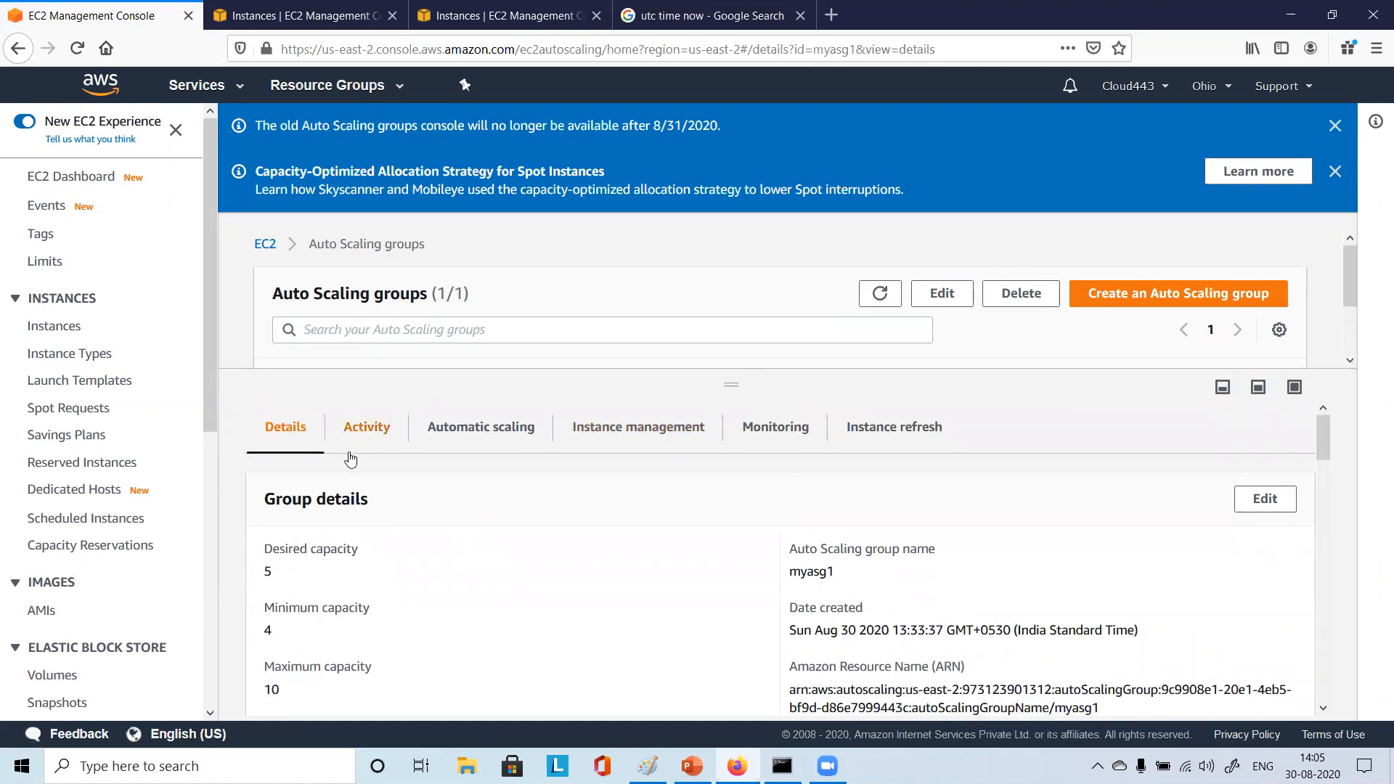
scroll(491, 631, "down", 5)
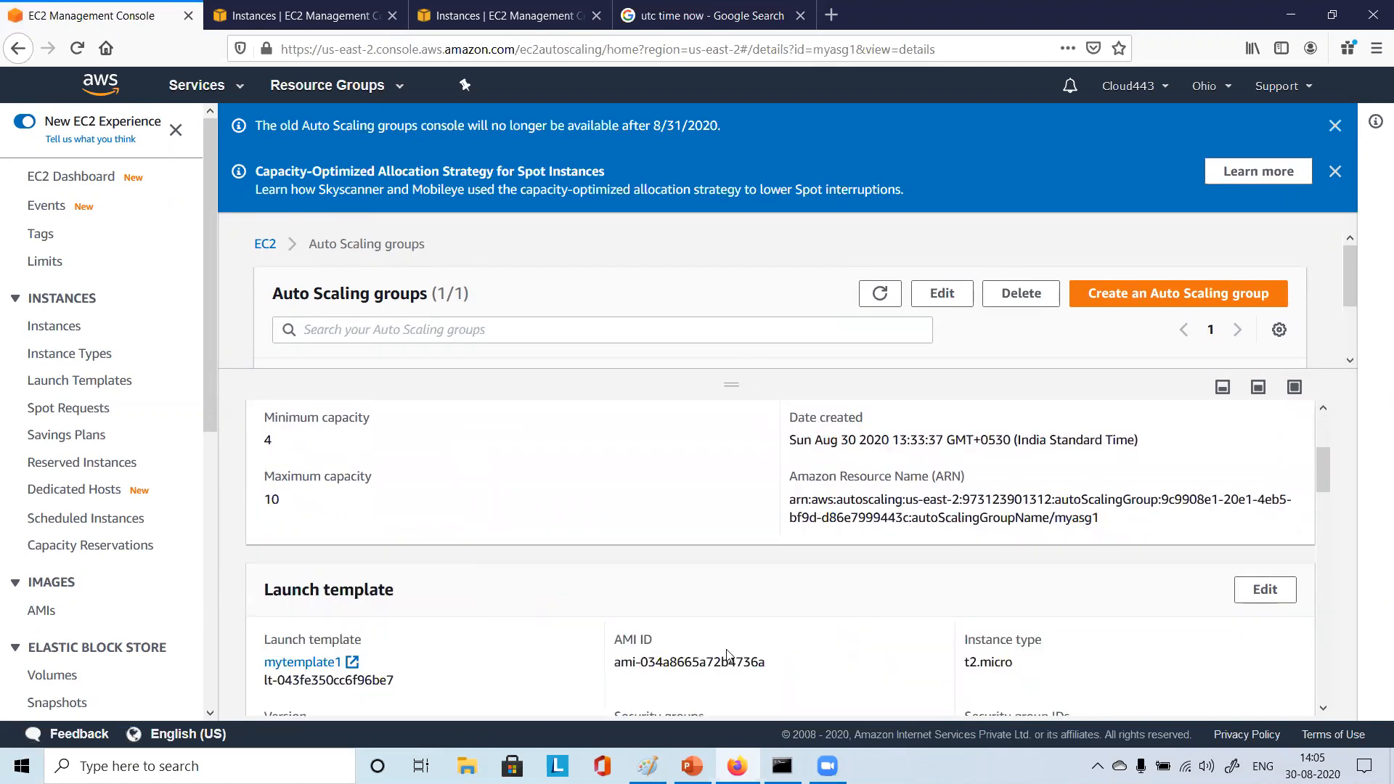
scroll(432, 541, "up", 5)
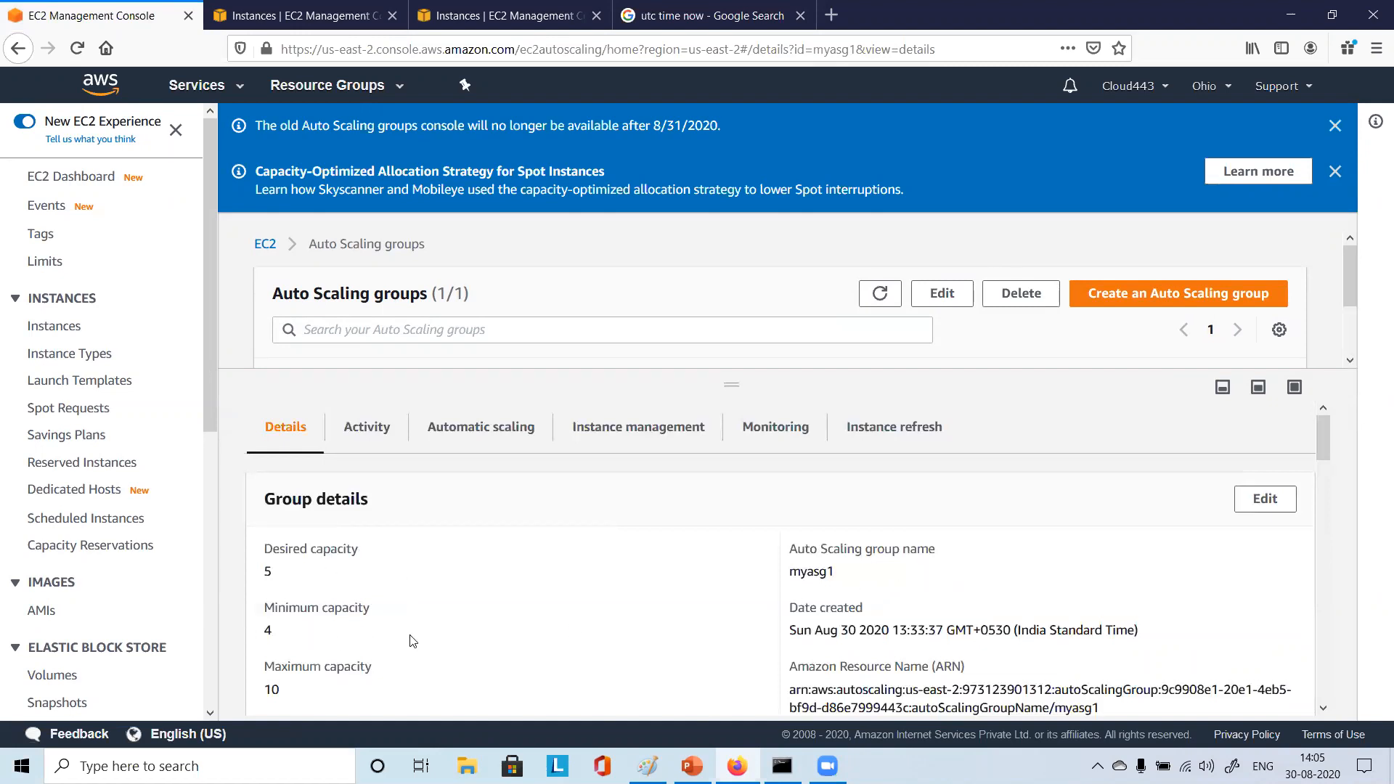
scroll(450, 632, "down", 3)
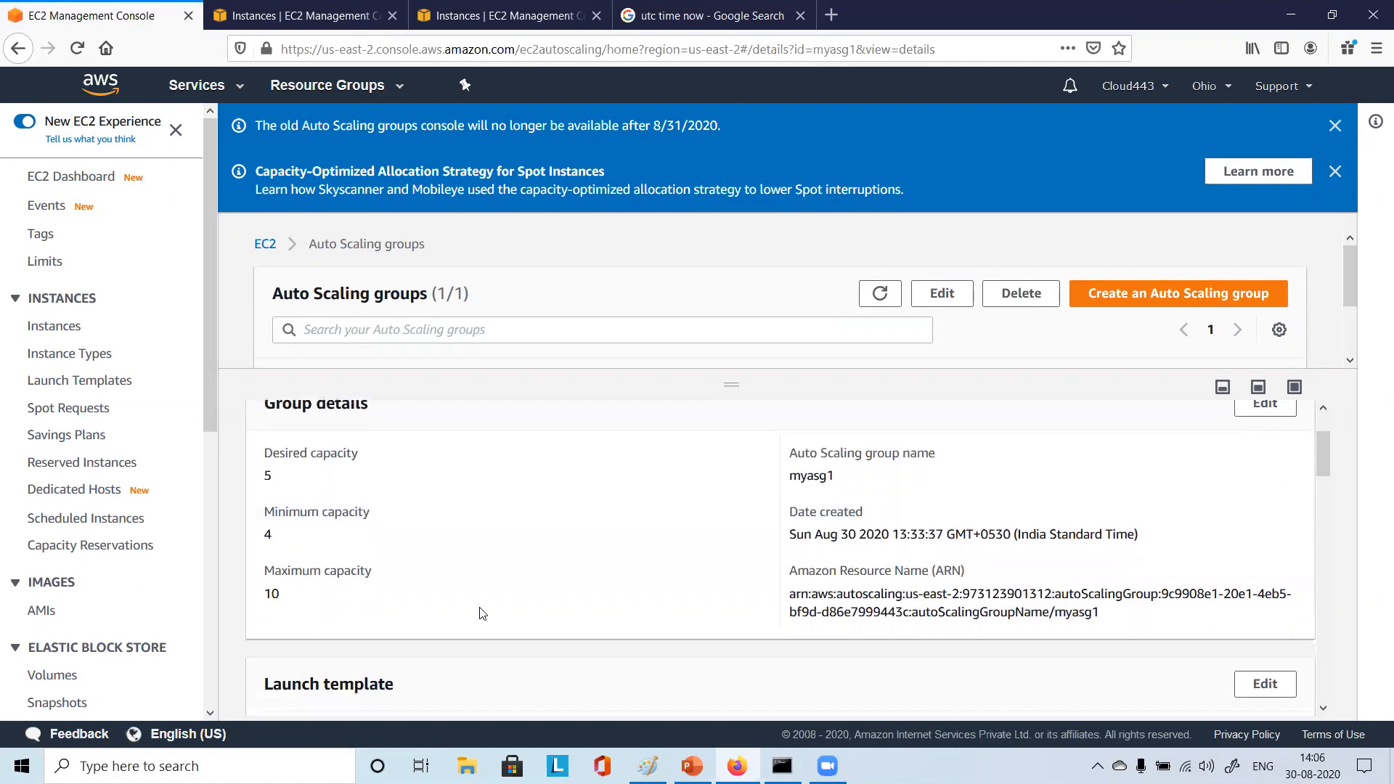
scroll(494, 520, "down", 4)
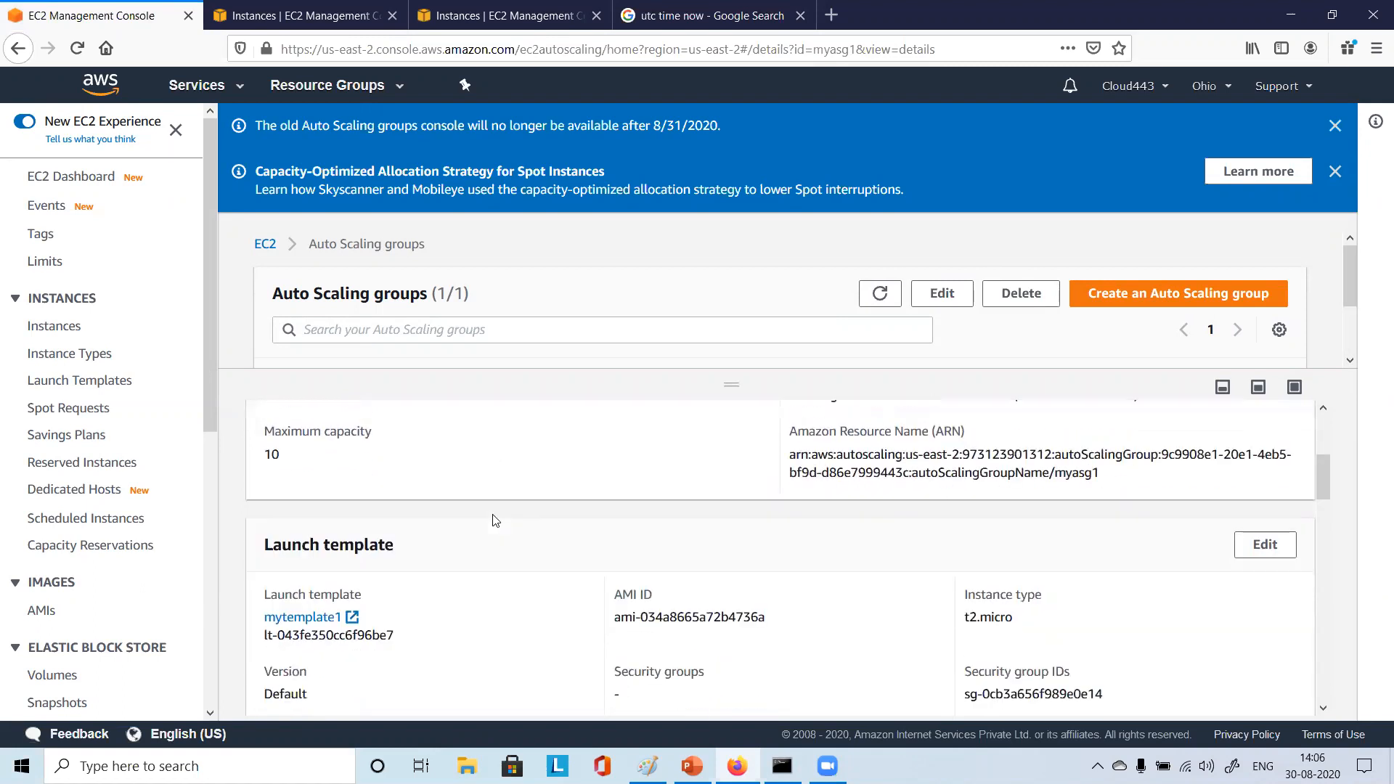
scroll(493, 520, "down", 2)
scroll(493, 520, "down", 8)
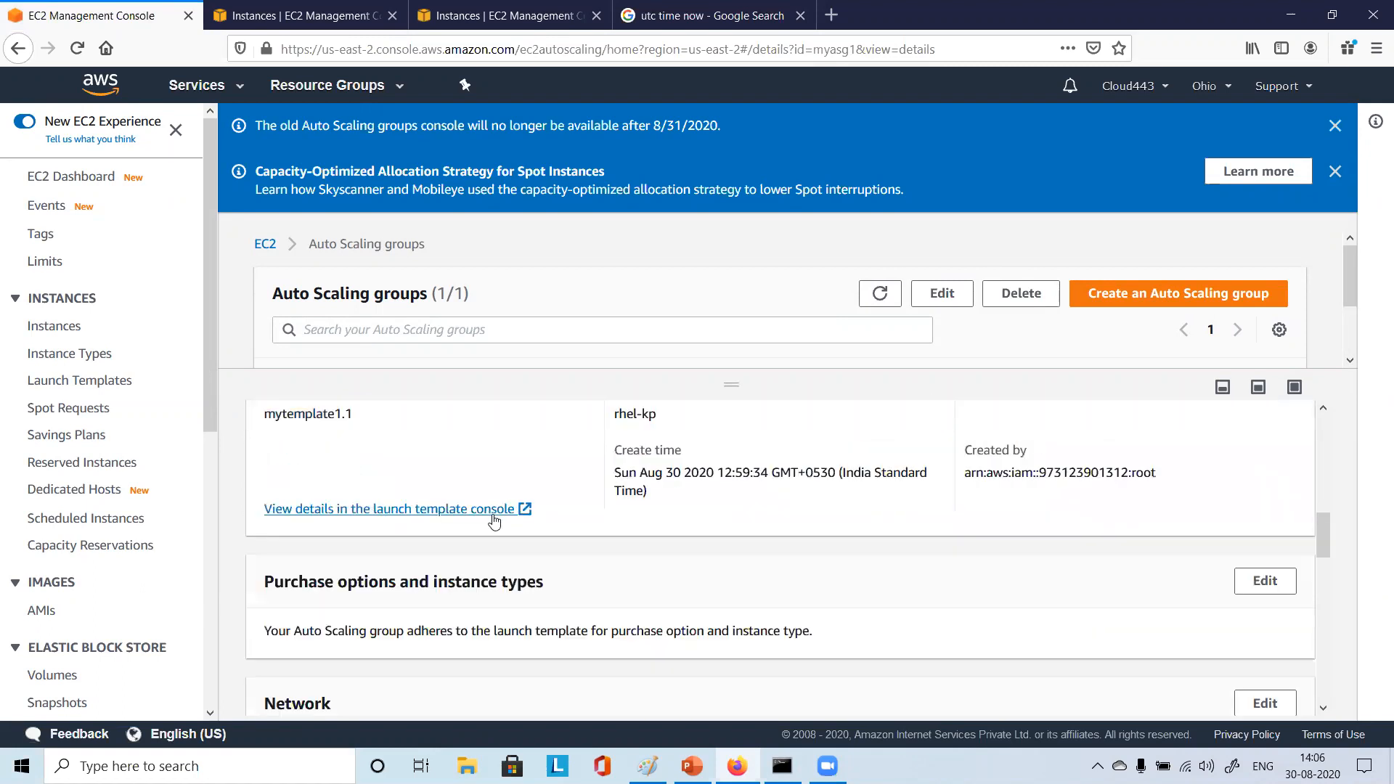
scroll(494, 520, "down", 6)
scroll(493, 519, "up", 20)
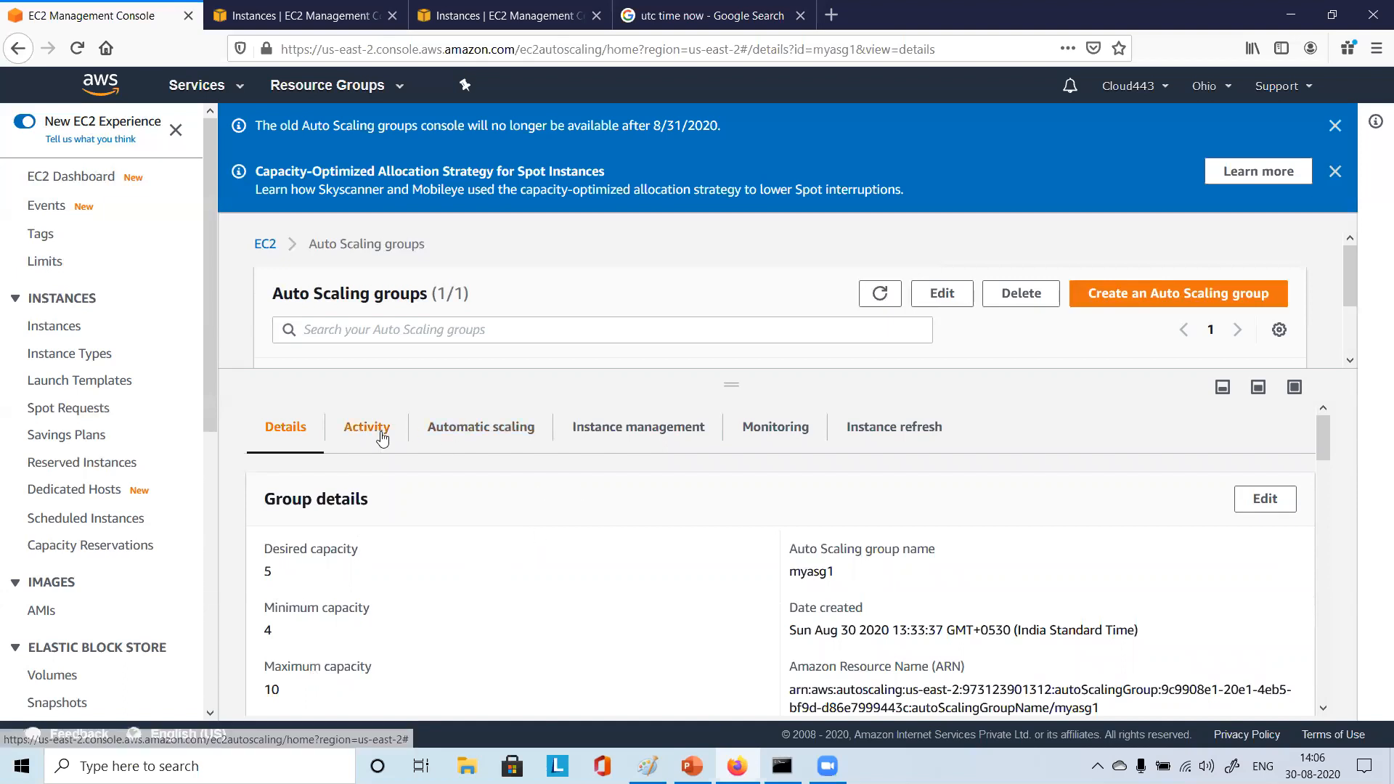
Examine the automatic scaling settings of myasg1, covering its scaling policies, scheduled actions and current capacity limits
left_click(492, 441)
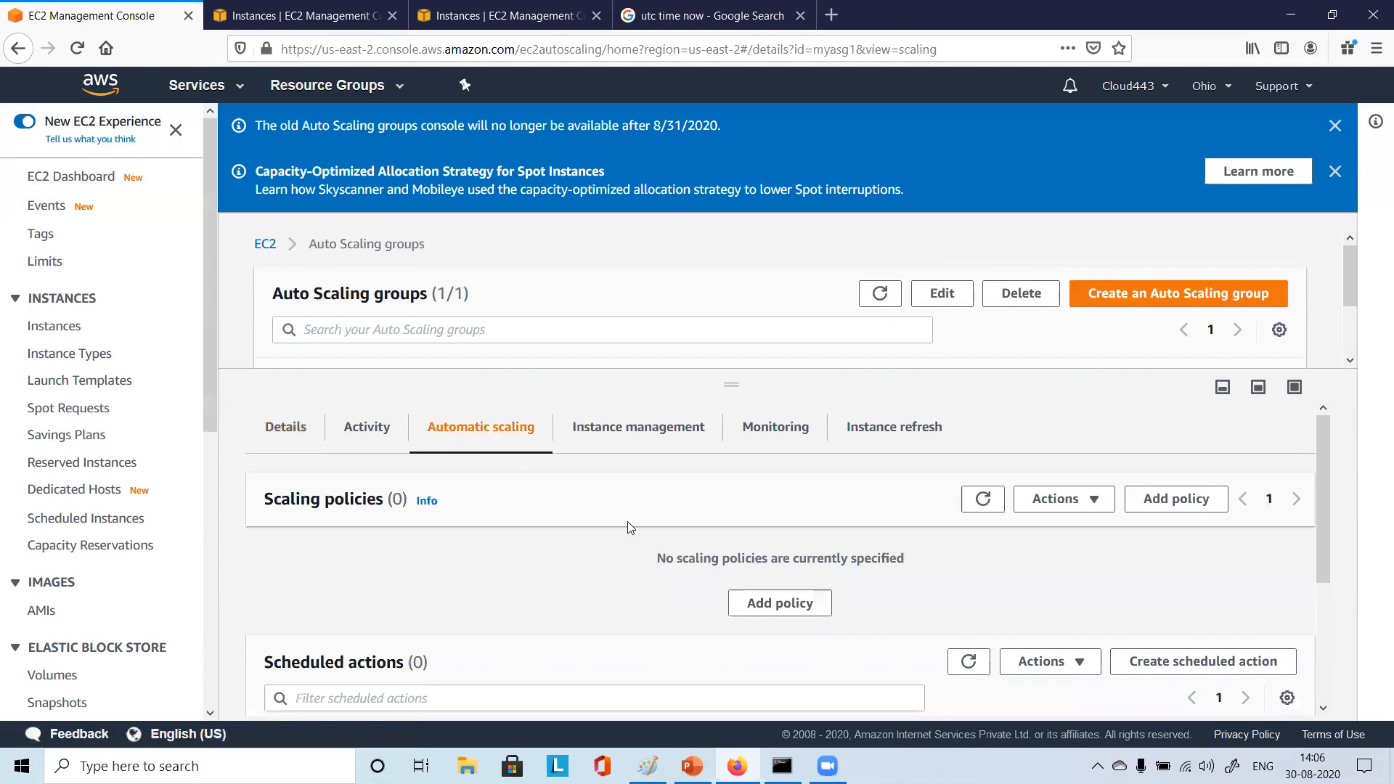
scroll(629, 528, "down", 3)
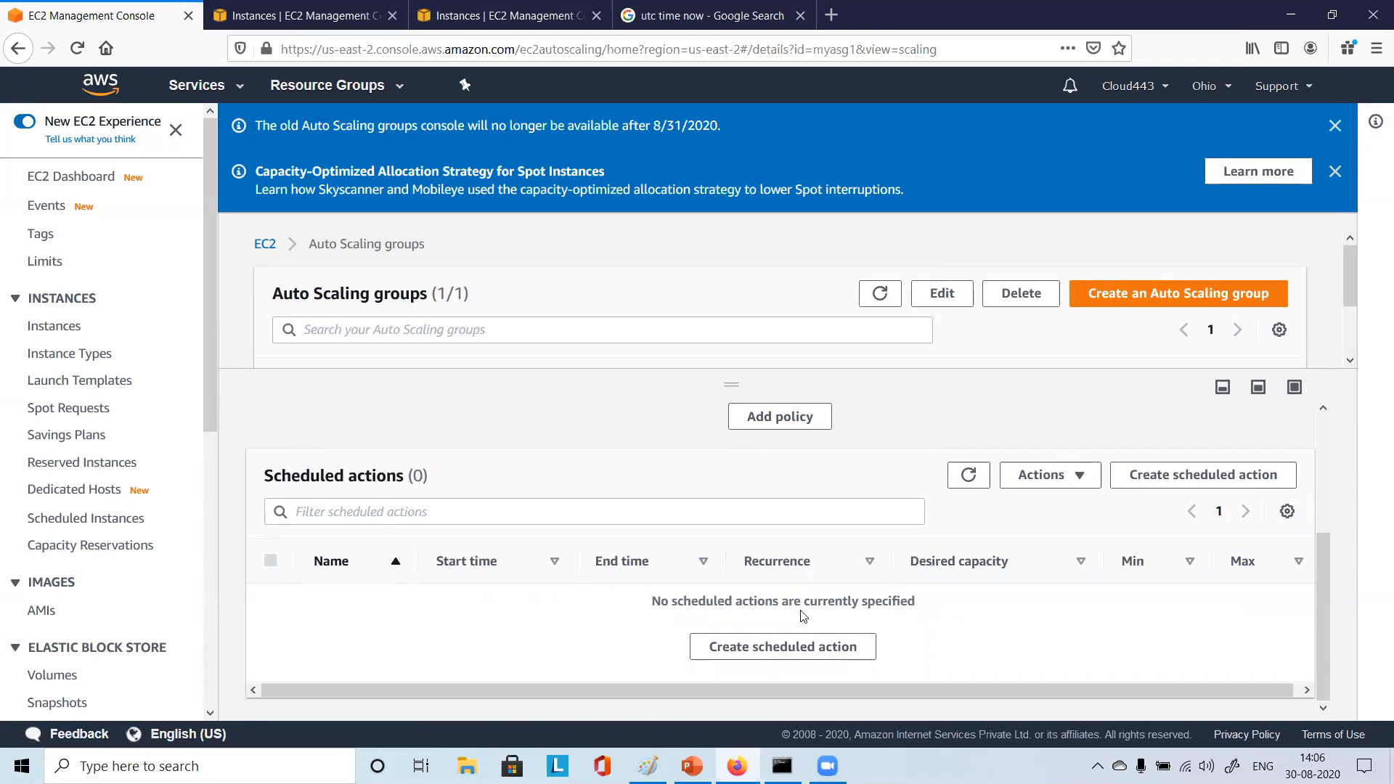
scroll(803, 615, "up", 3)
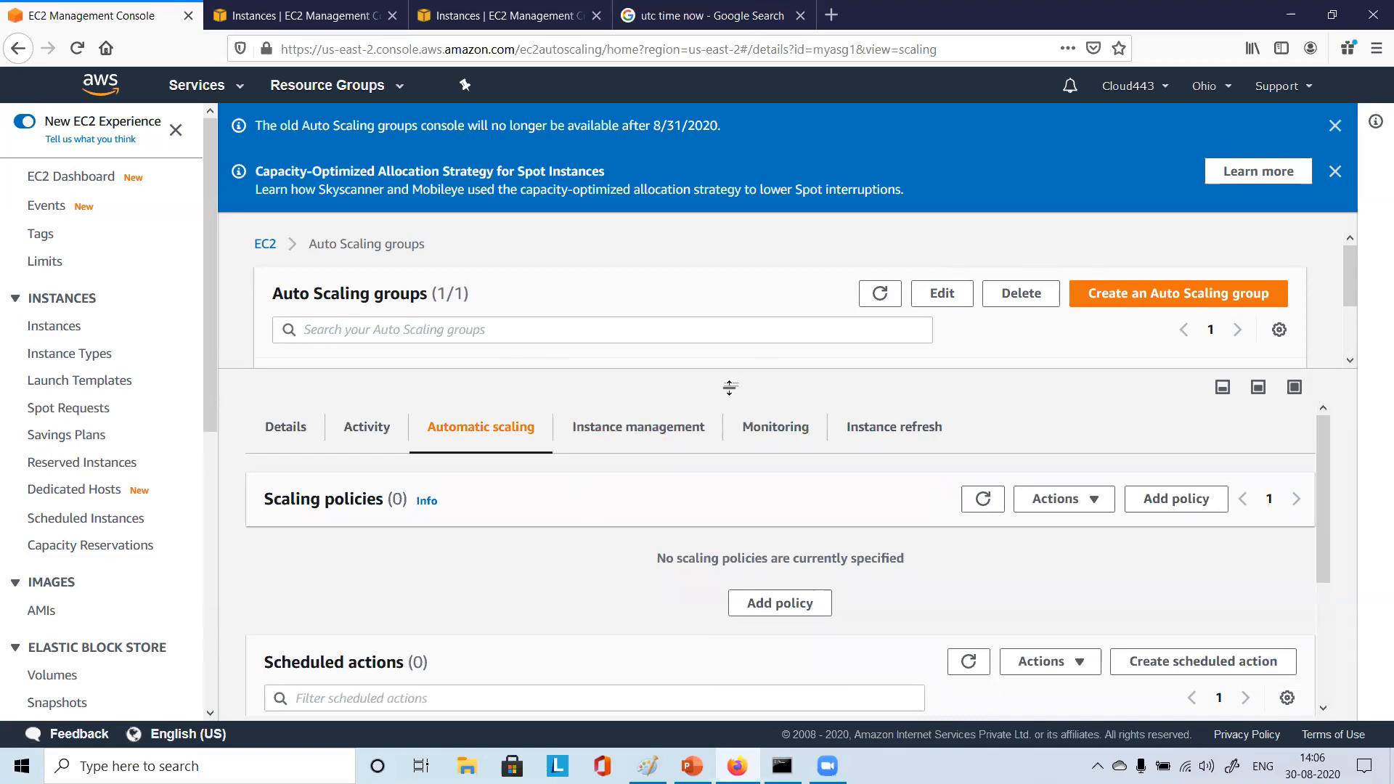
left_click_drag(729, 388, 730, 473)
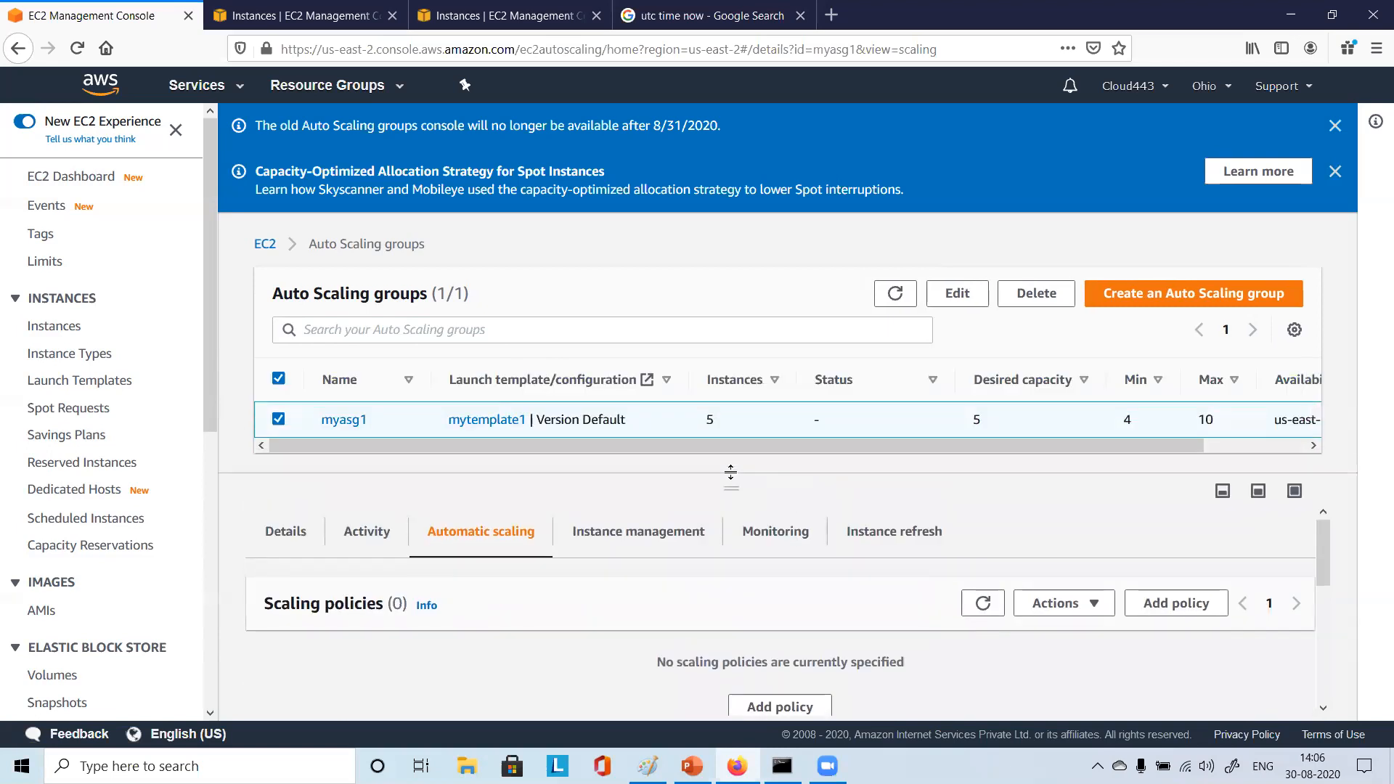
scroll(590, 569, "down", 5)
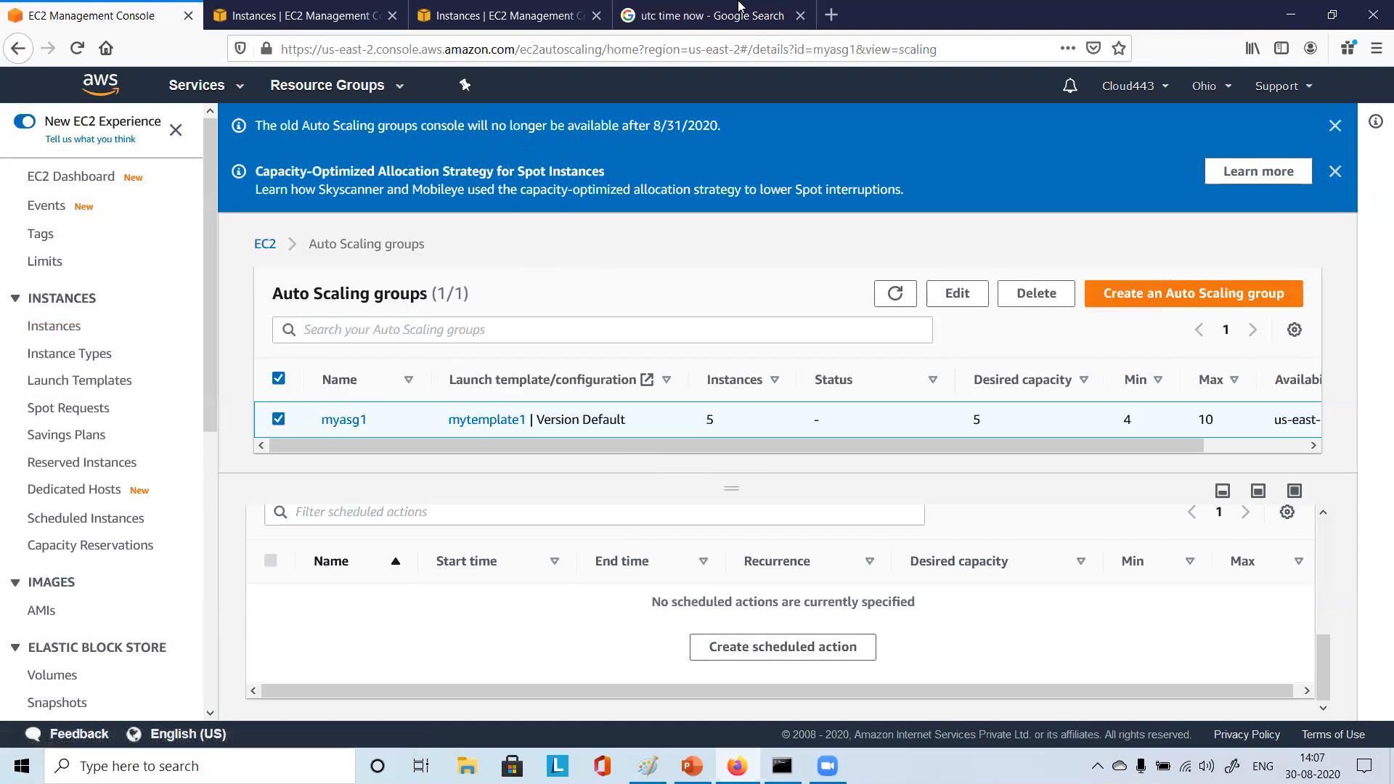
Select the five running rhel-new instances in the EC2 instances list
left_click(273, 7)
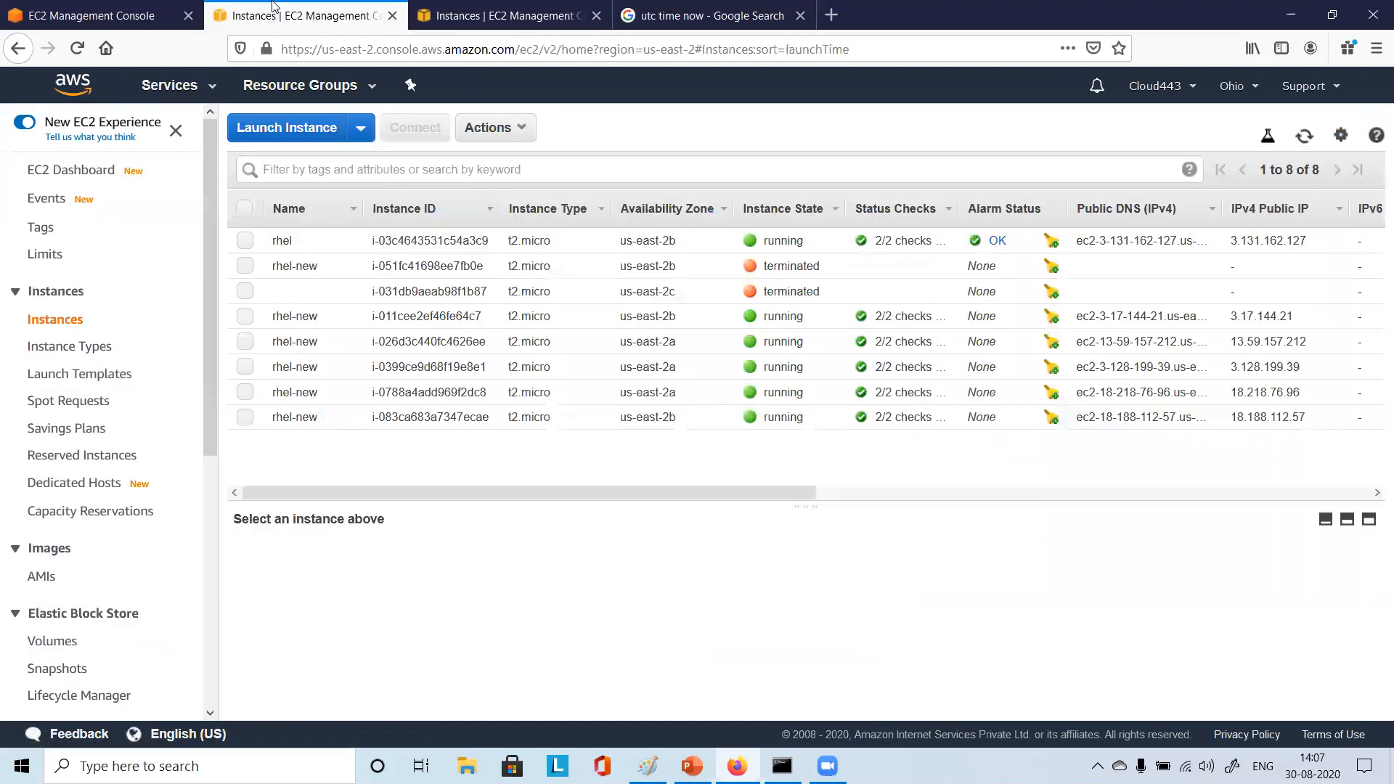
left_click(245, 417)
left_click(245, 392)
left_click(245, 367)
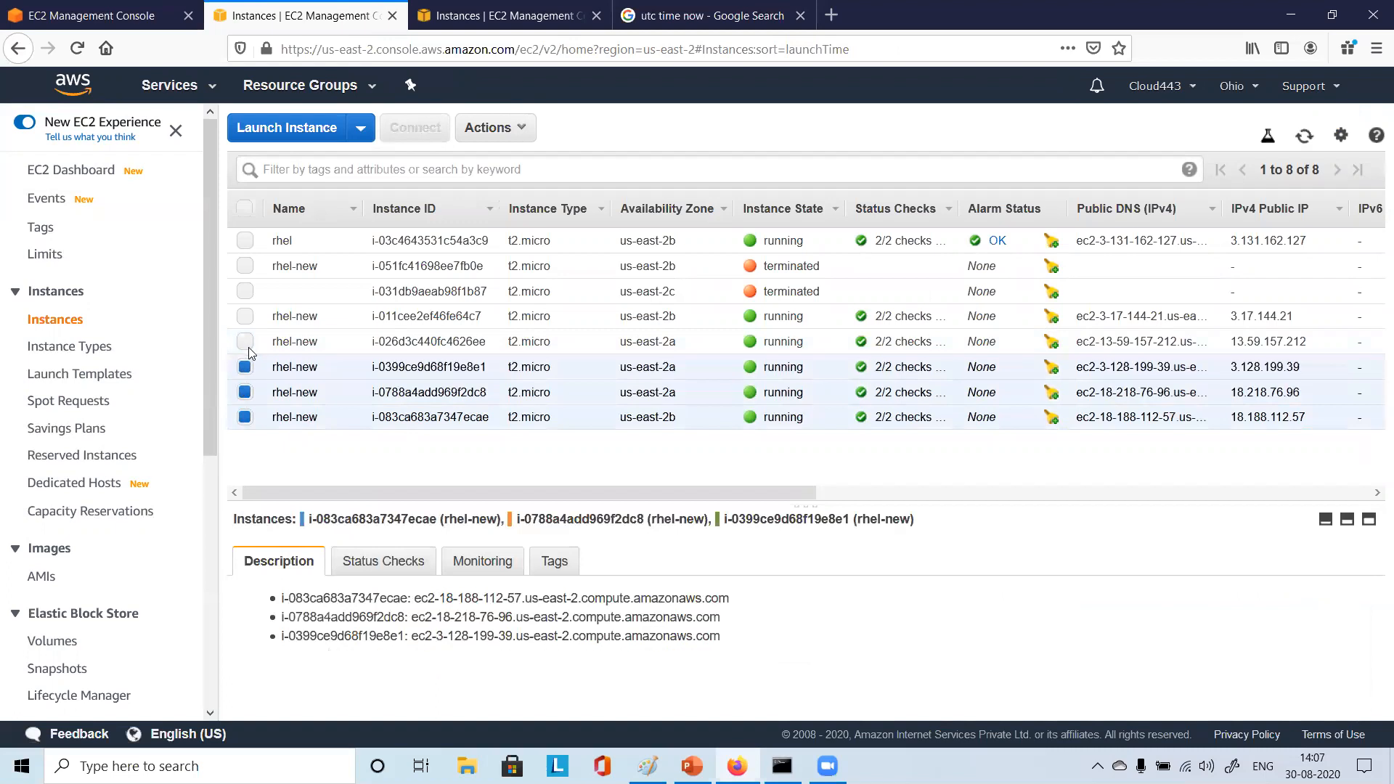
left_click(245, 340)
left_click(245, 315)
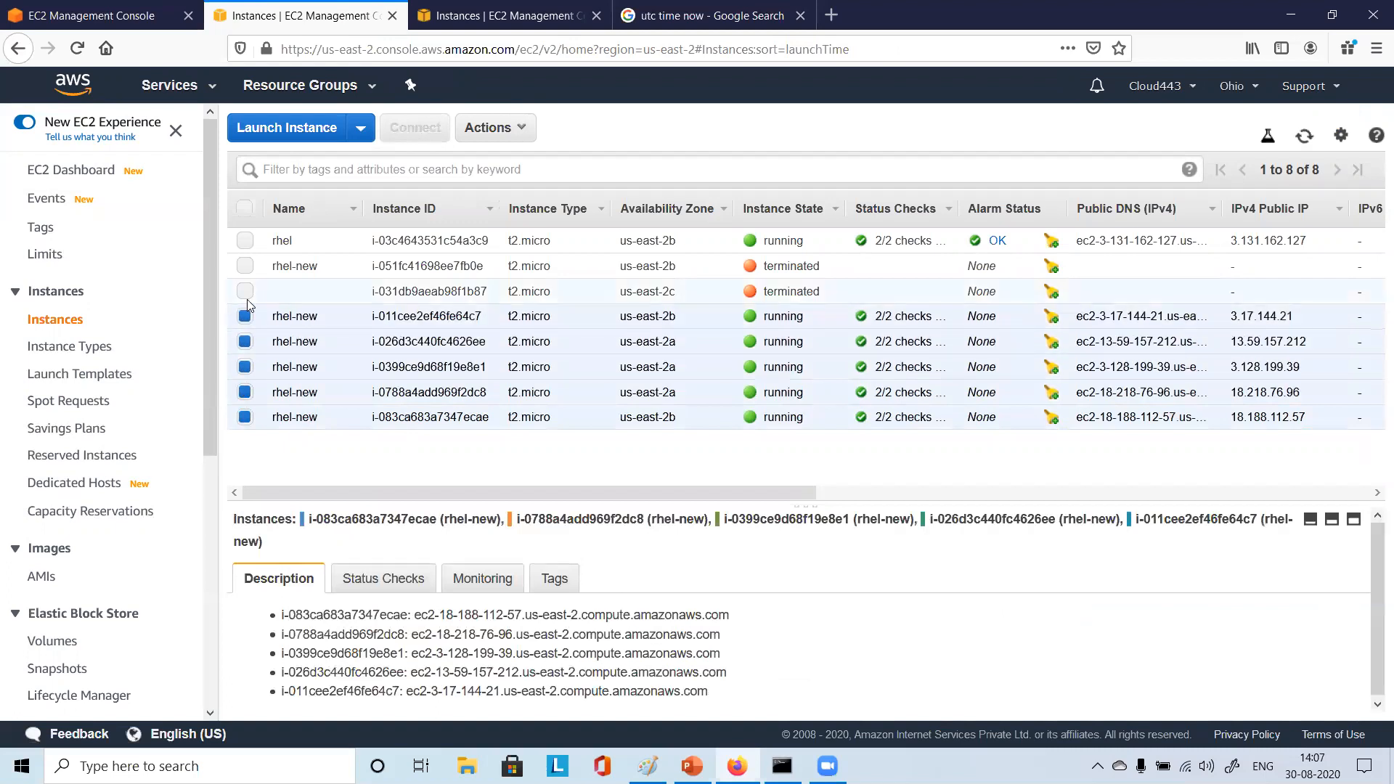
Return to the myasg1 Auto Scaling group and review its capacity and launch template details
left_click(91, 15)
scroll(84, 580, "down", 4)
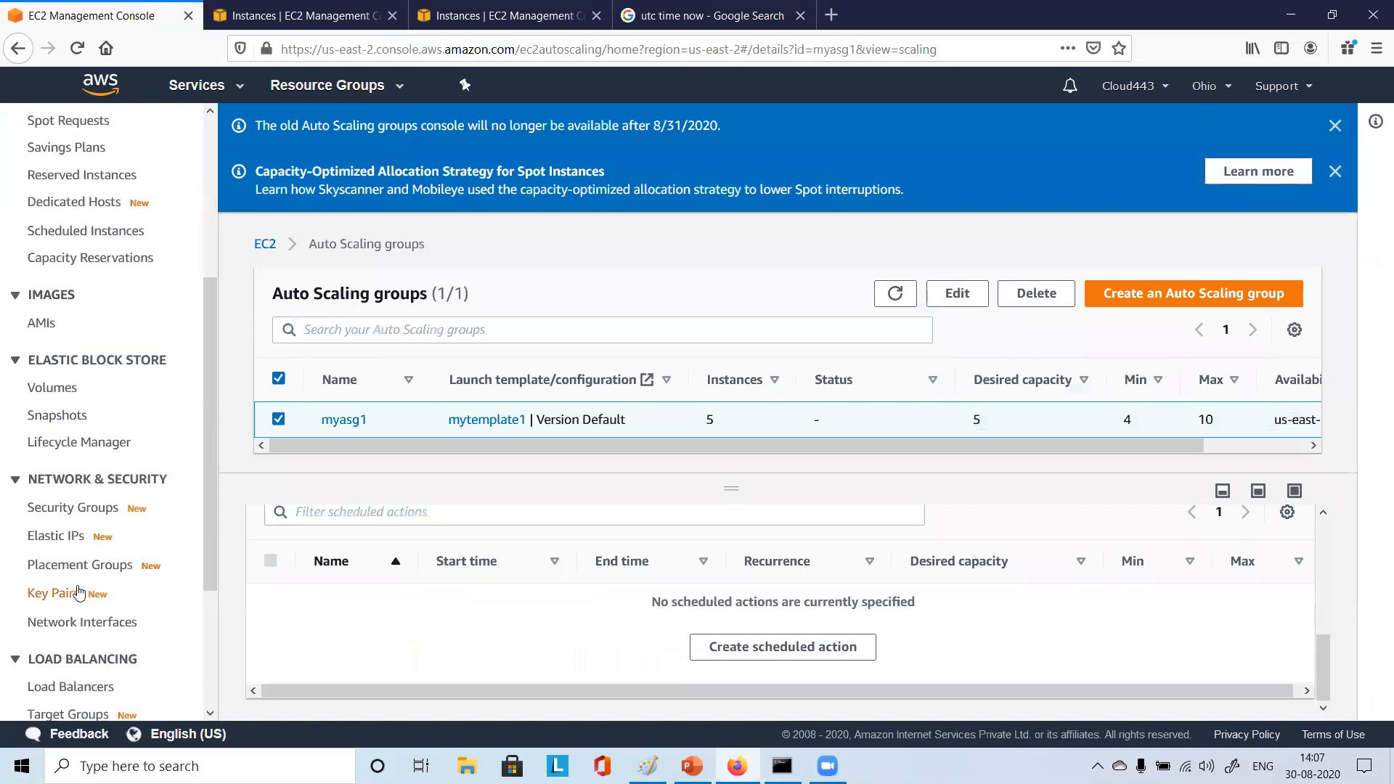
scroll(80, 537, "down", 3)
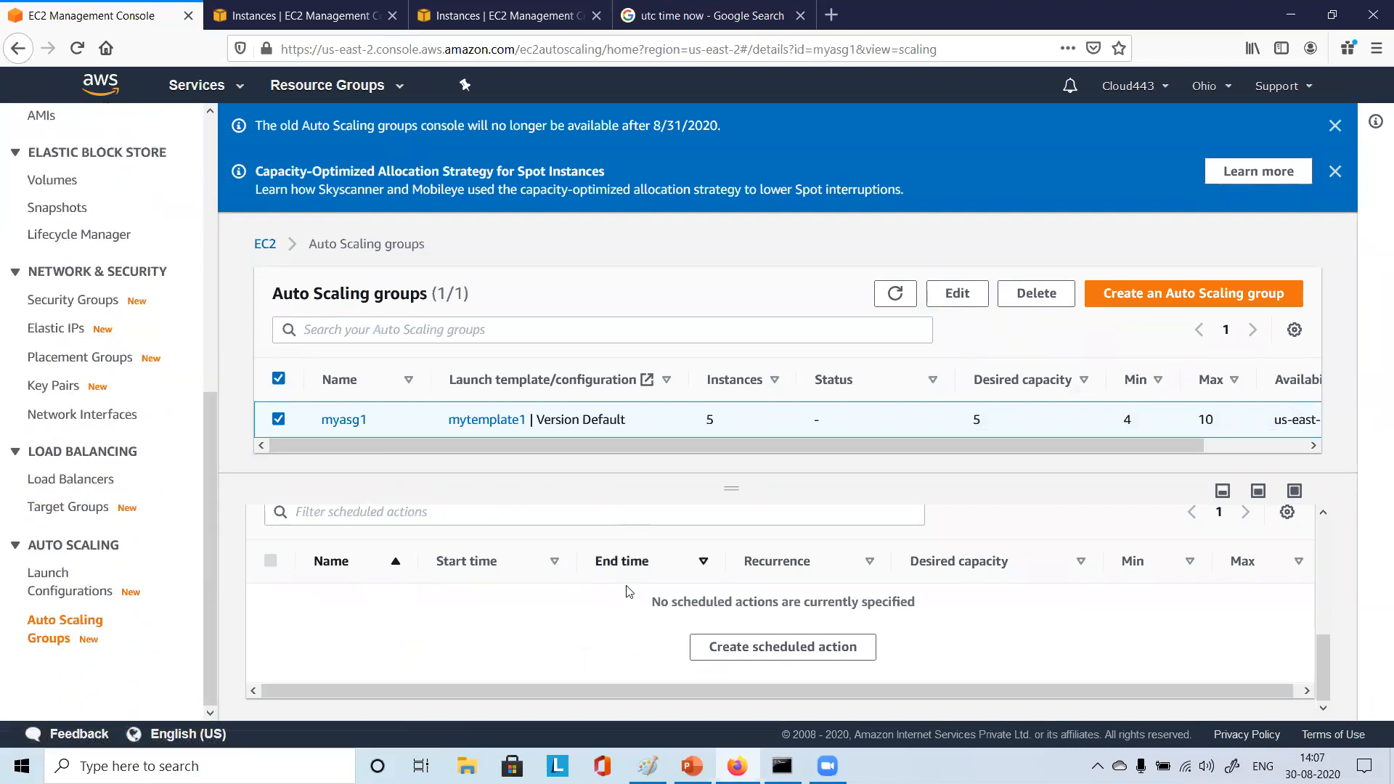
scroll(624, 563, "up", 5)
left_click(296, 534)
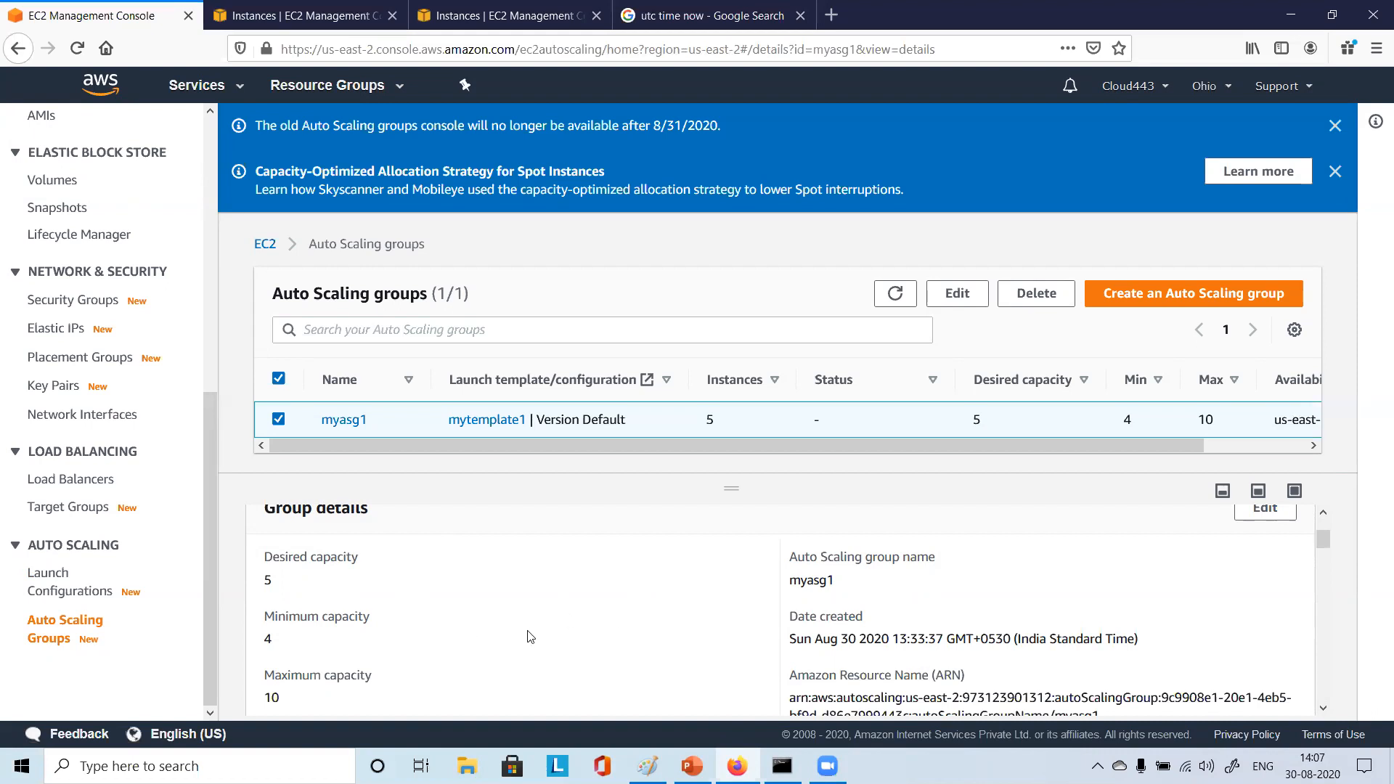
scroll(540, 635, "down", 5)
scroll(550, 664, "down", 1)
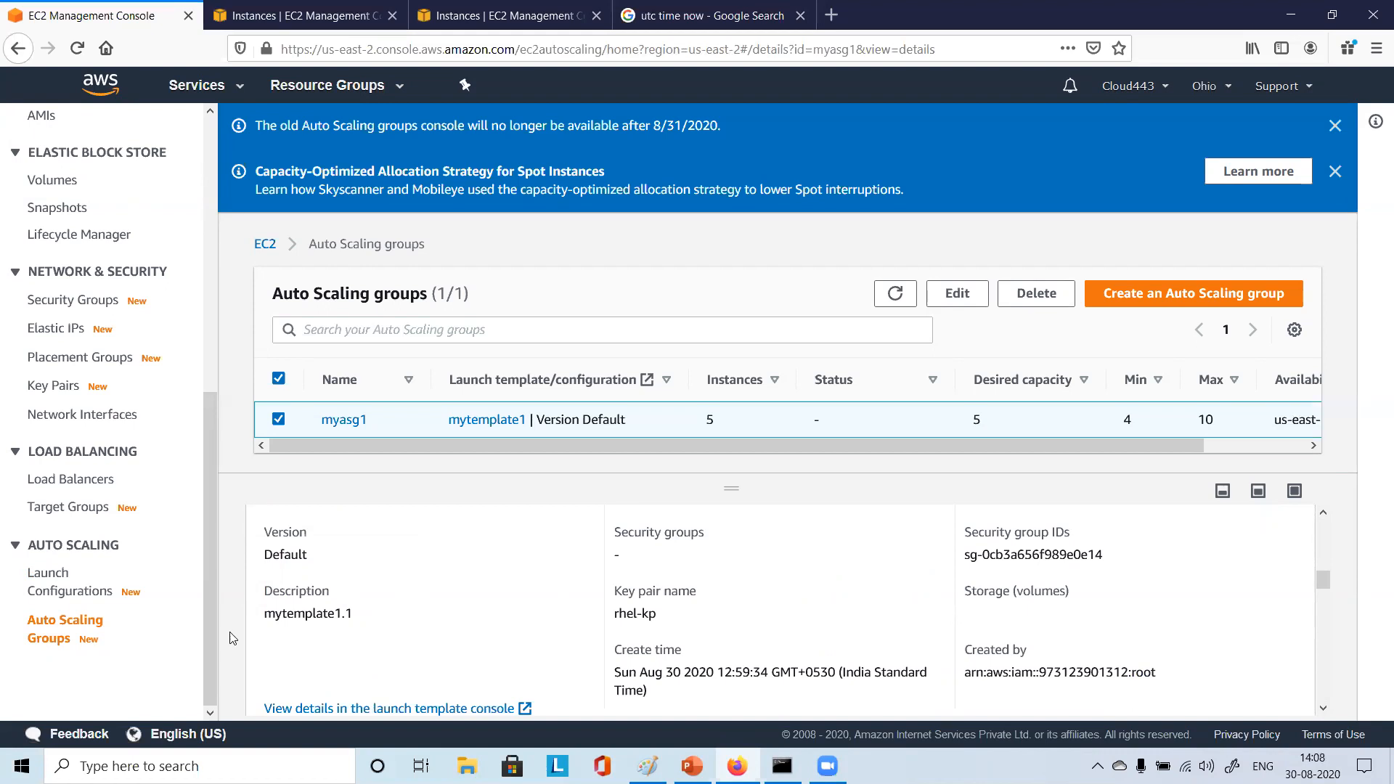
Open the EC2 Dashboard and view the running instances from its resources overview
scroll(64, 339, "up", 2)
scroll(64, 339, "up", 6)
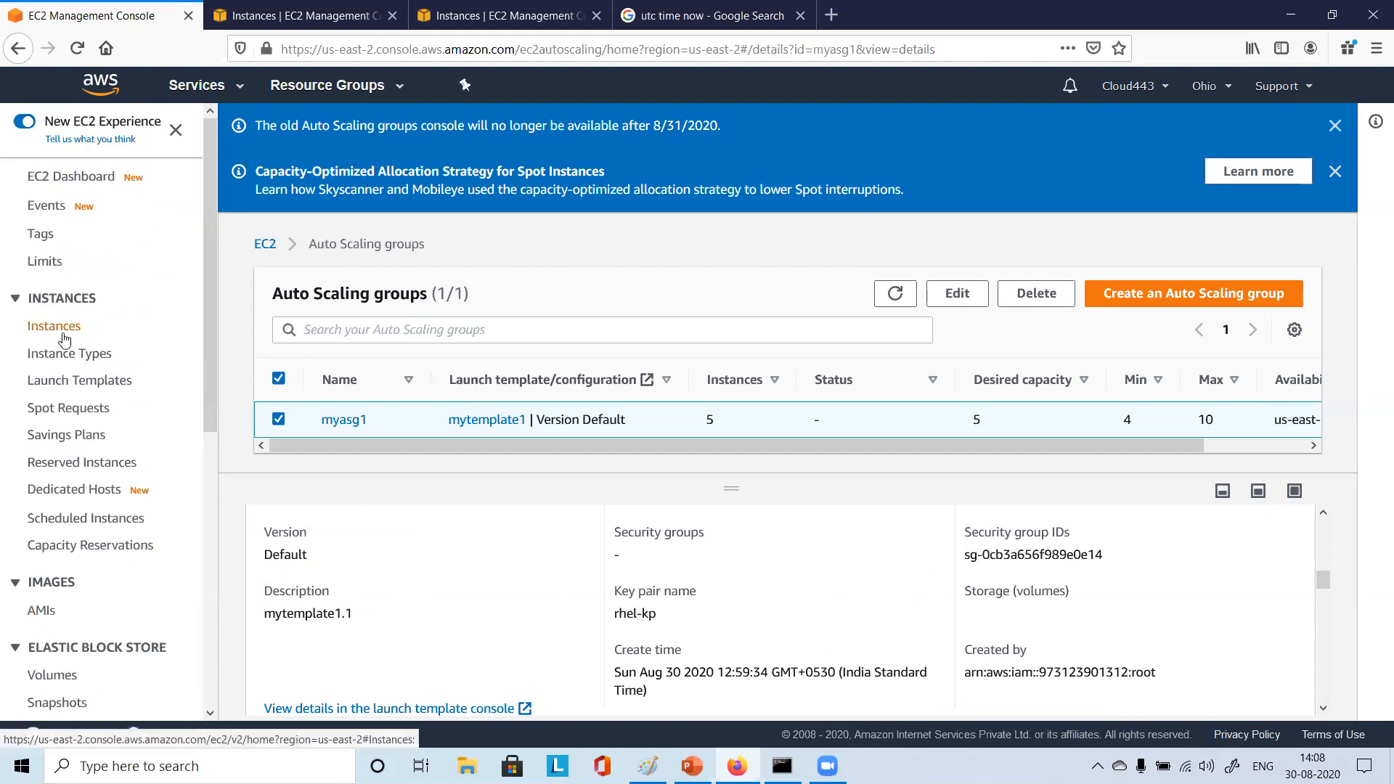
left_click(69, 182)
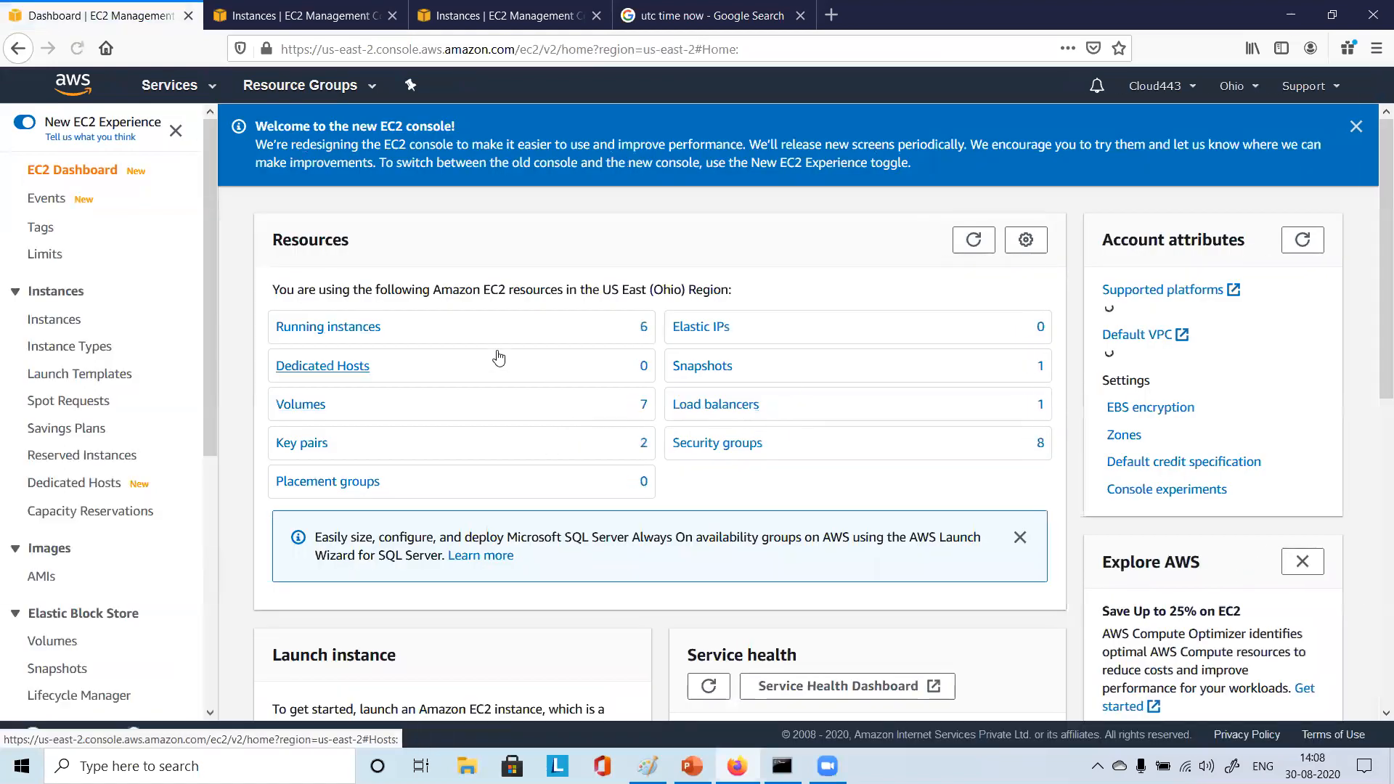
left_click(342, 328)
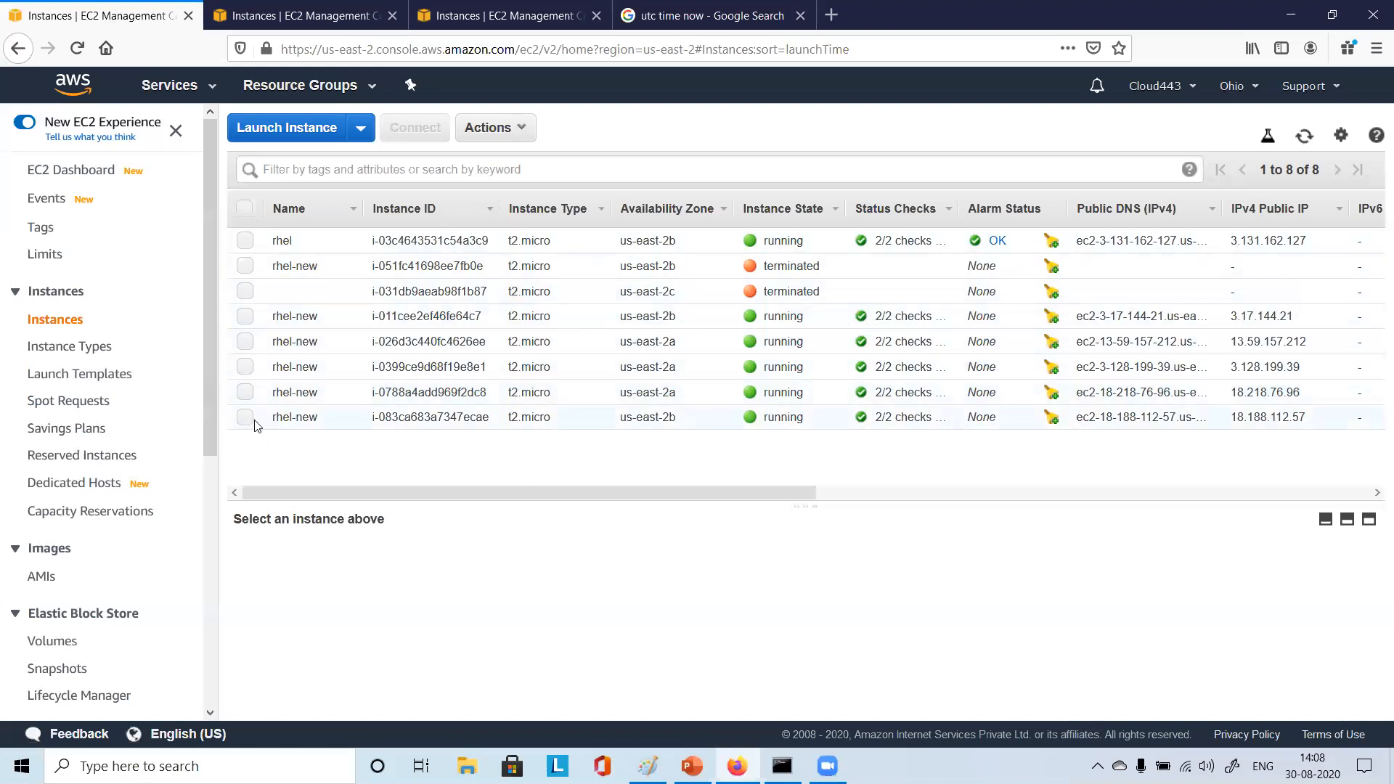
Delete the myasg1 Auto Scaling group from the Auto Scaling groups list, entering "delete" as the confirmation
scroll(57, 592, "down", 2)
scroll(57, 592, "down", 5)
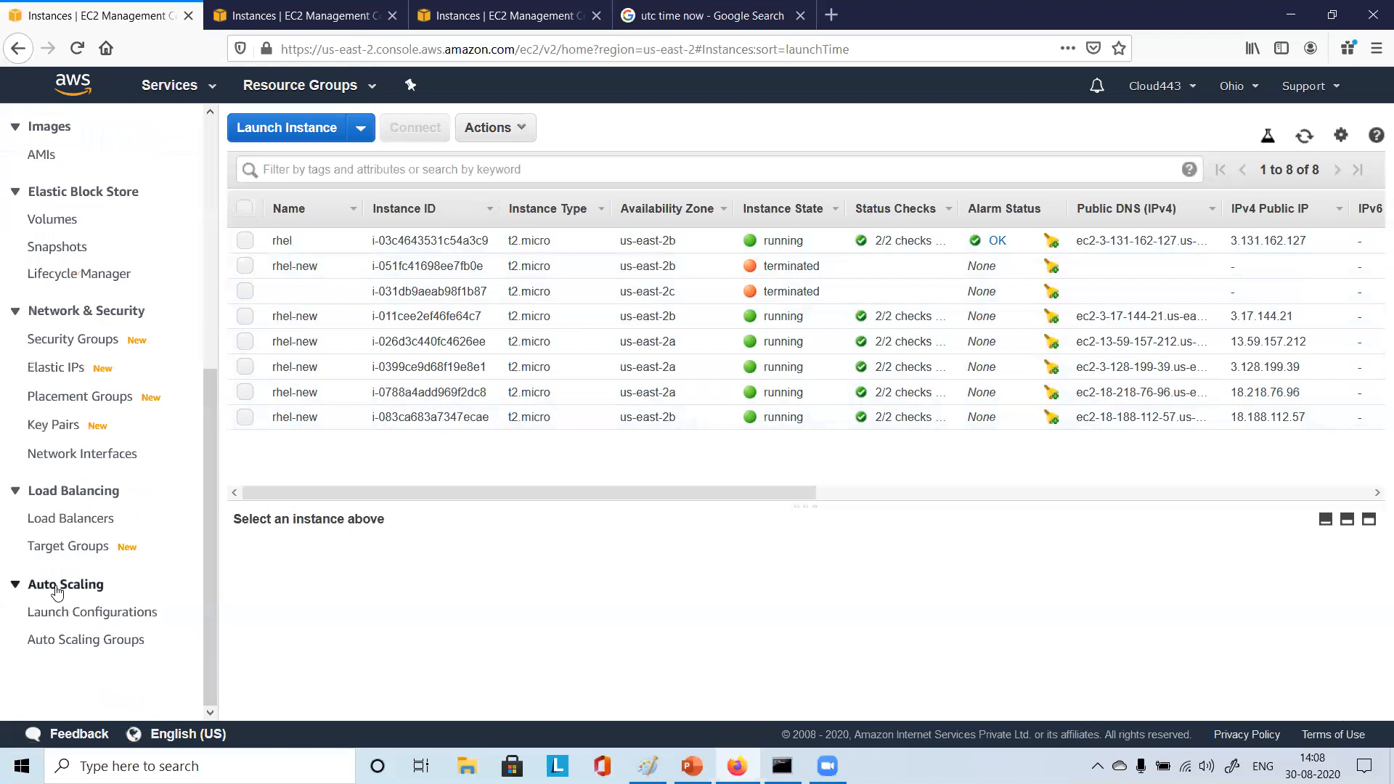
left_click(70, 640)
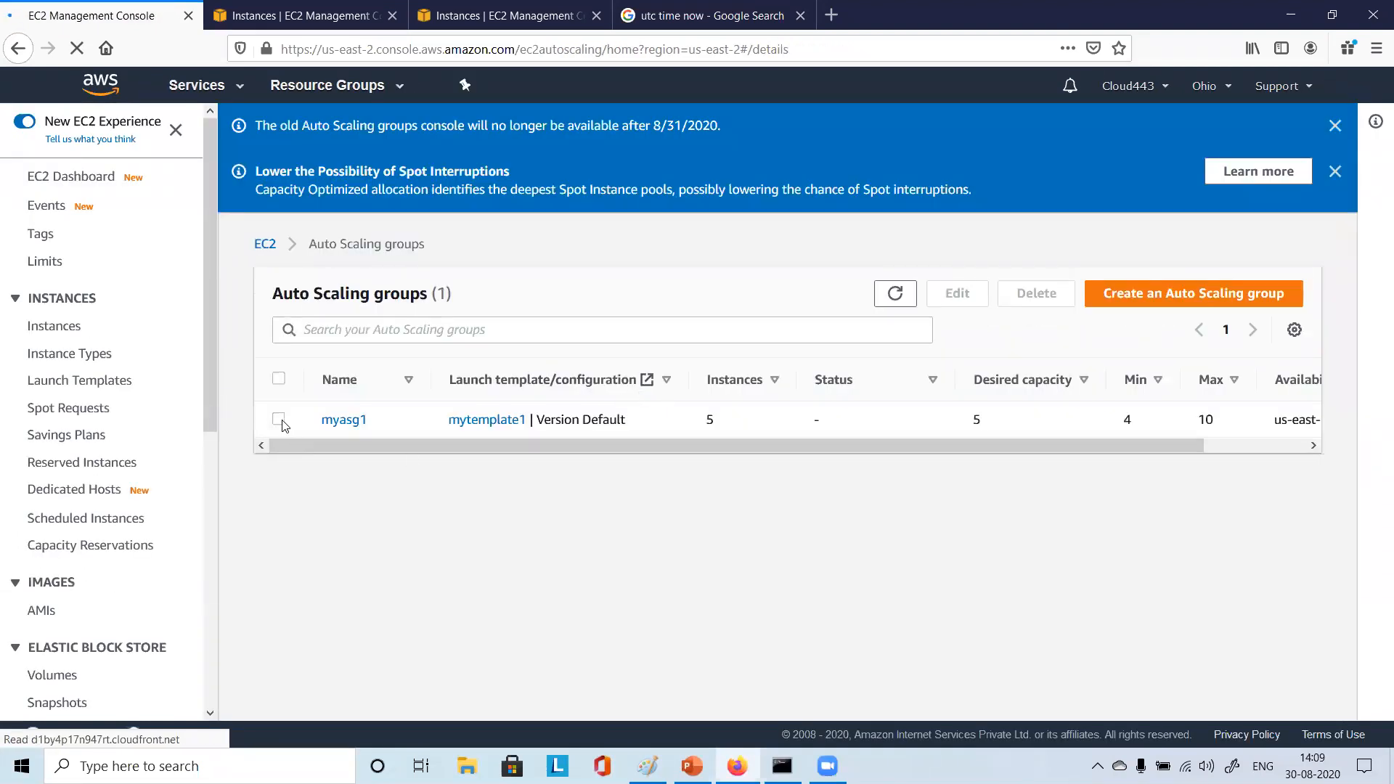
left_click(278, 419)
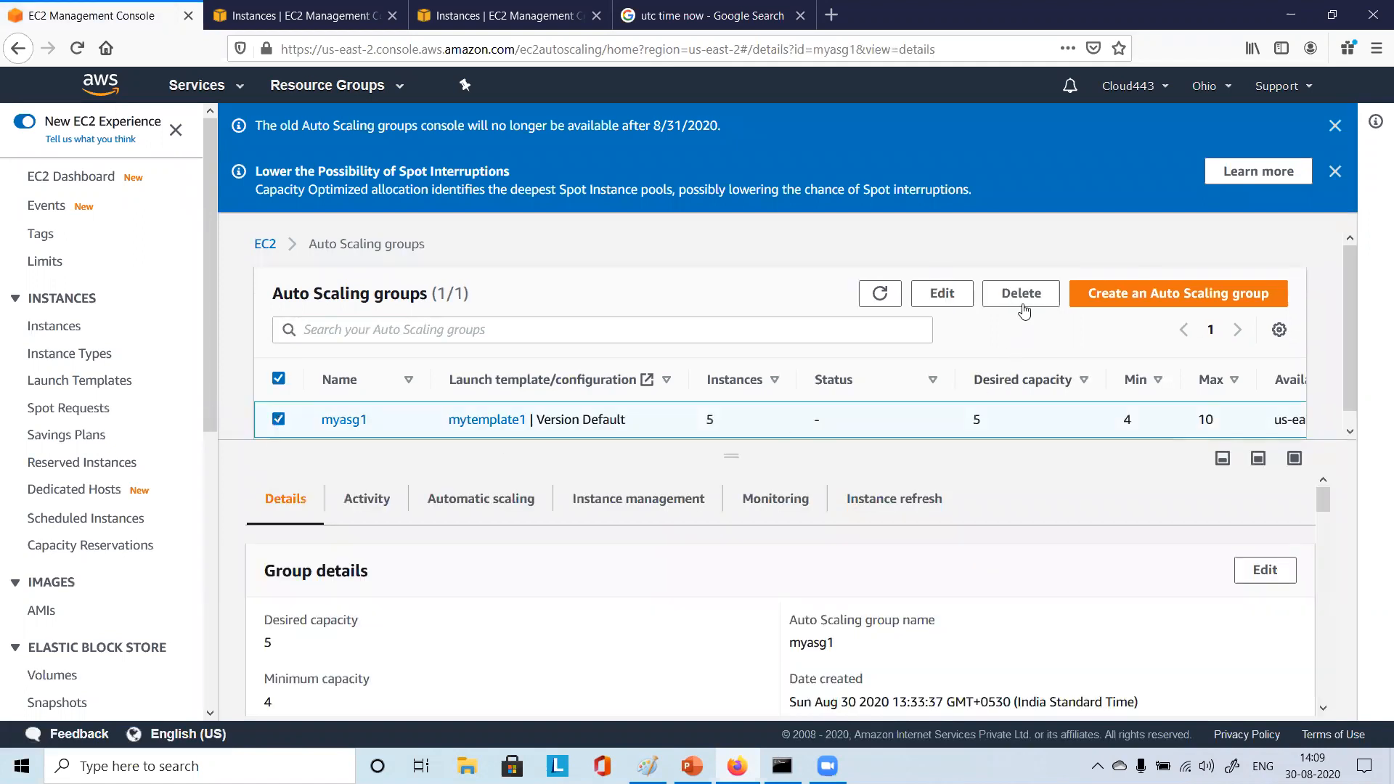
left_click(1020, 299)
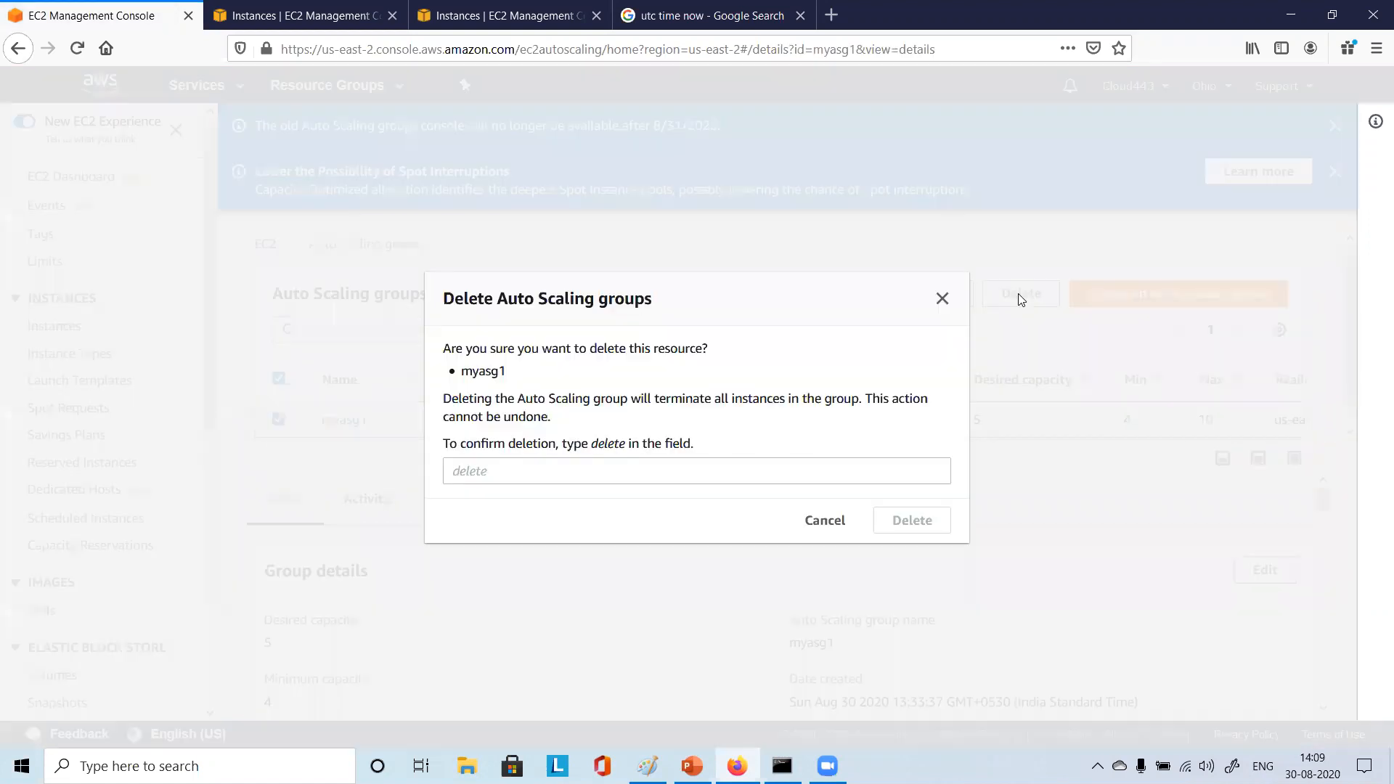
left_click(494, 470)
type("delete")
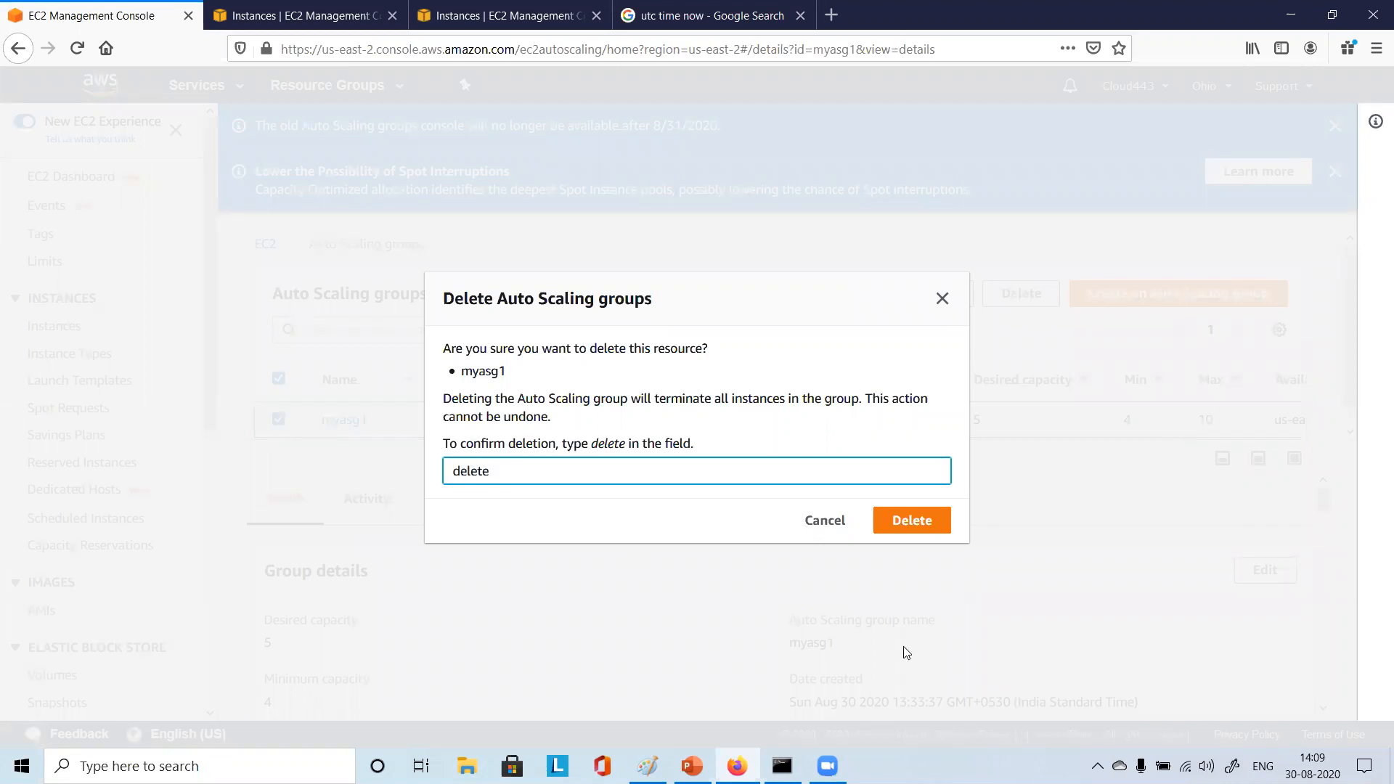
left_click(921, 532)
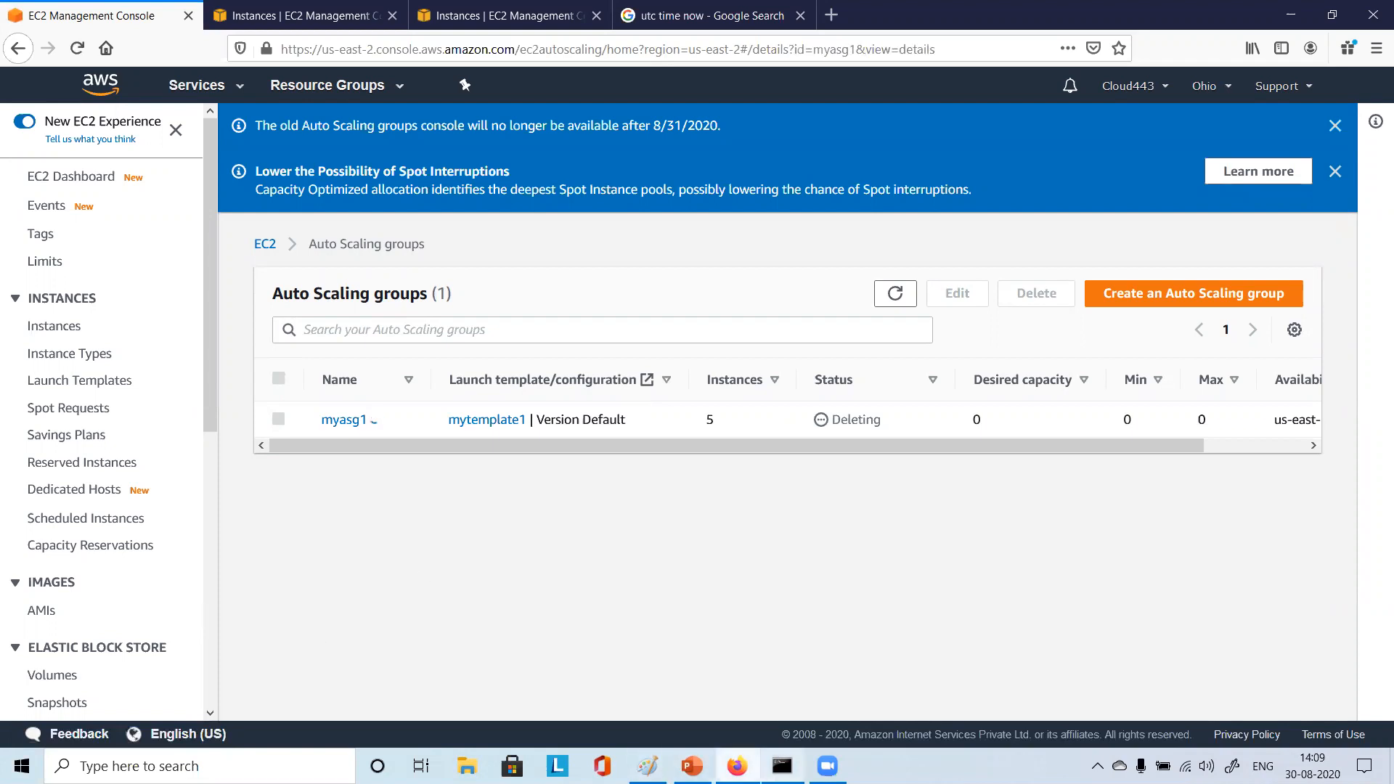
mouse_move(646, 766)
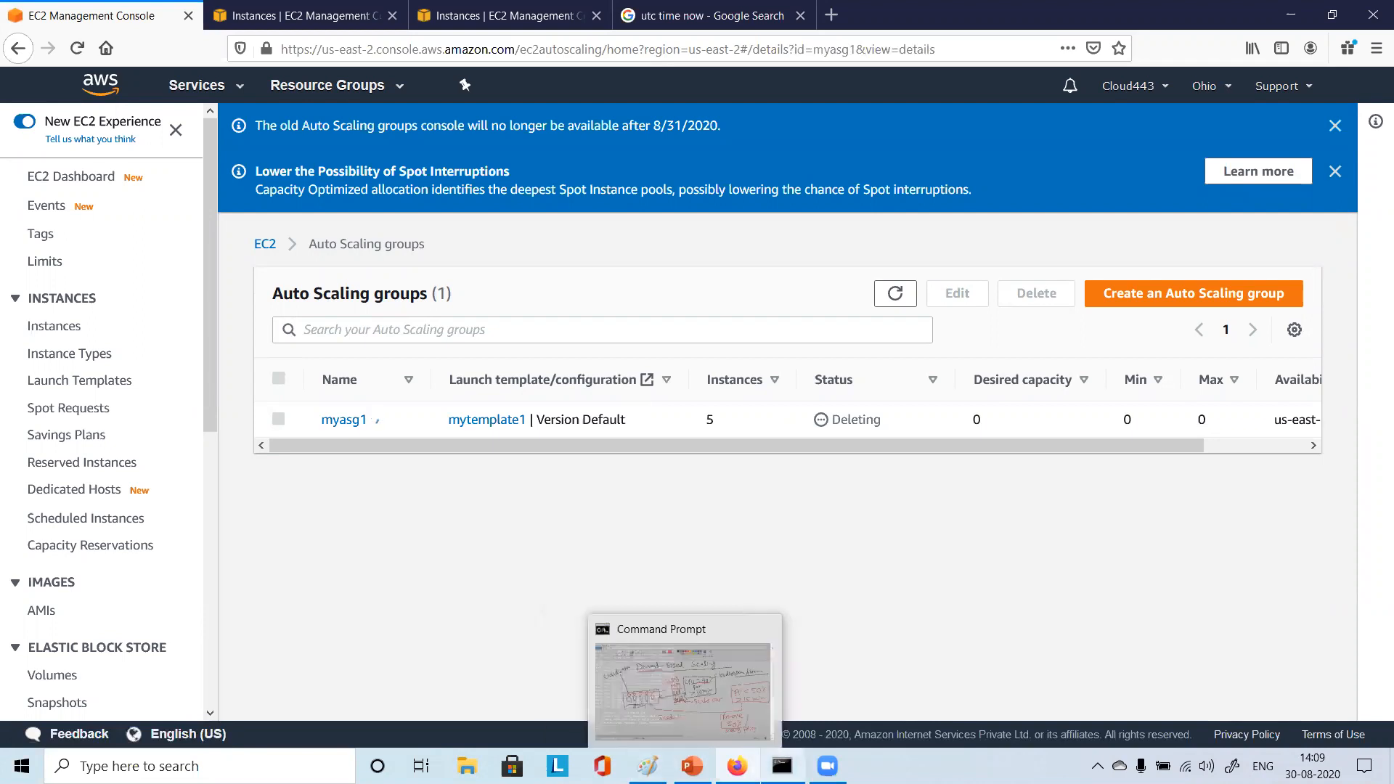
mouse_move(782, 765)
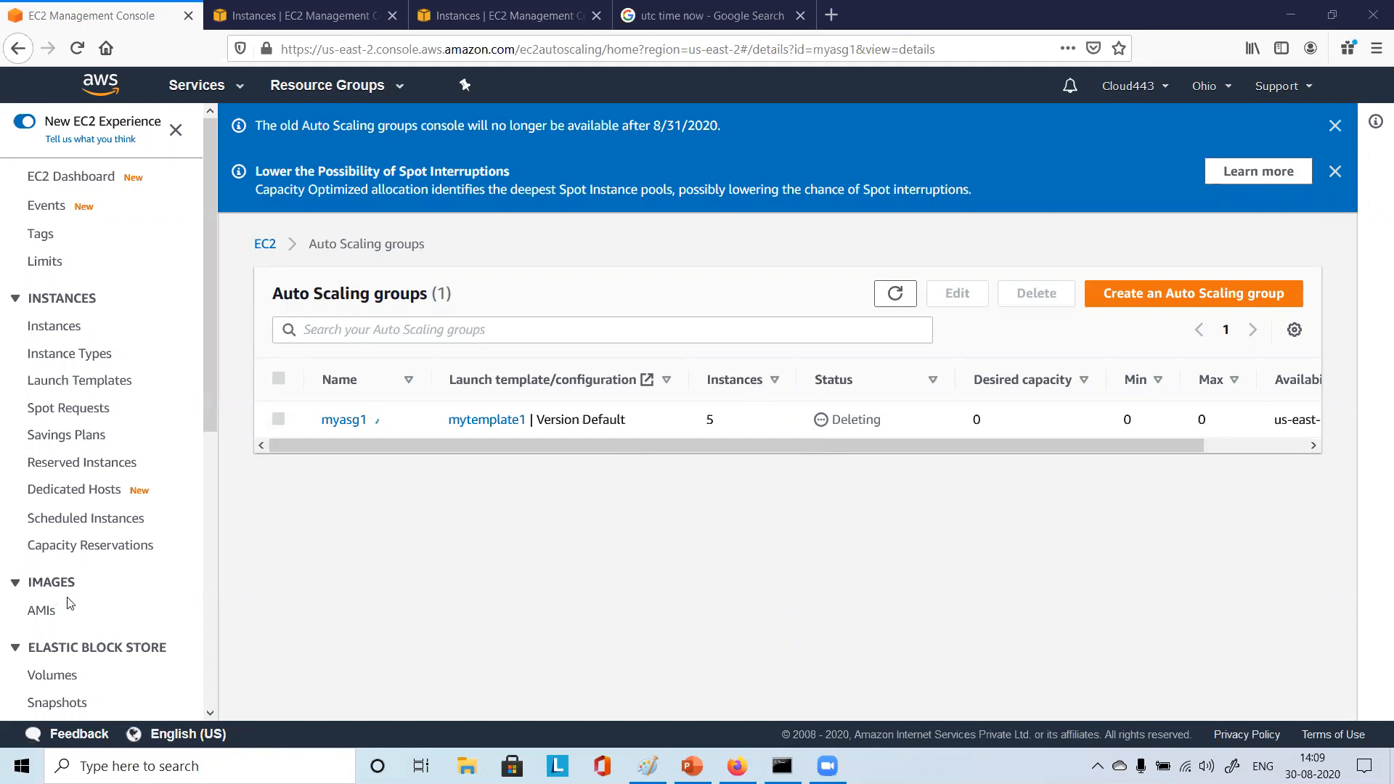
Dismiss the Spot interruptions notice and open the Elastic Block Store snapshots list
scroll(69, 602, "down", 3)
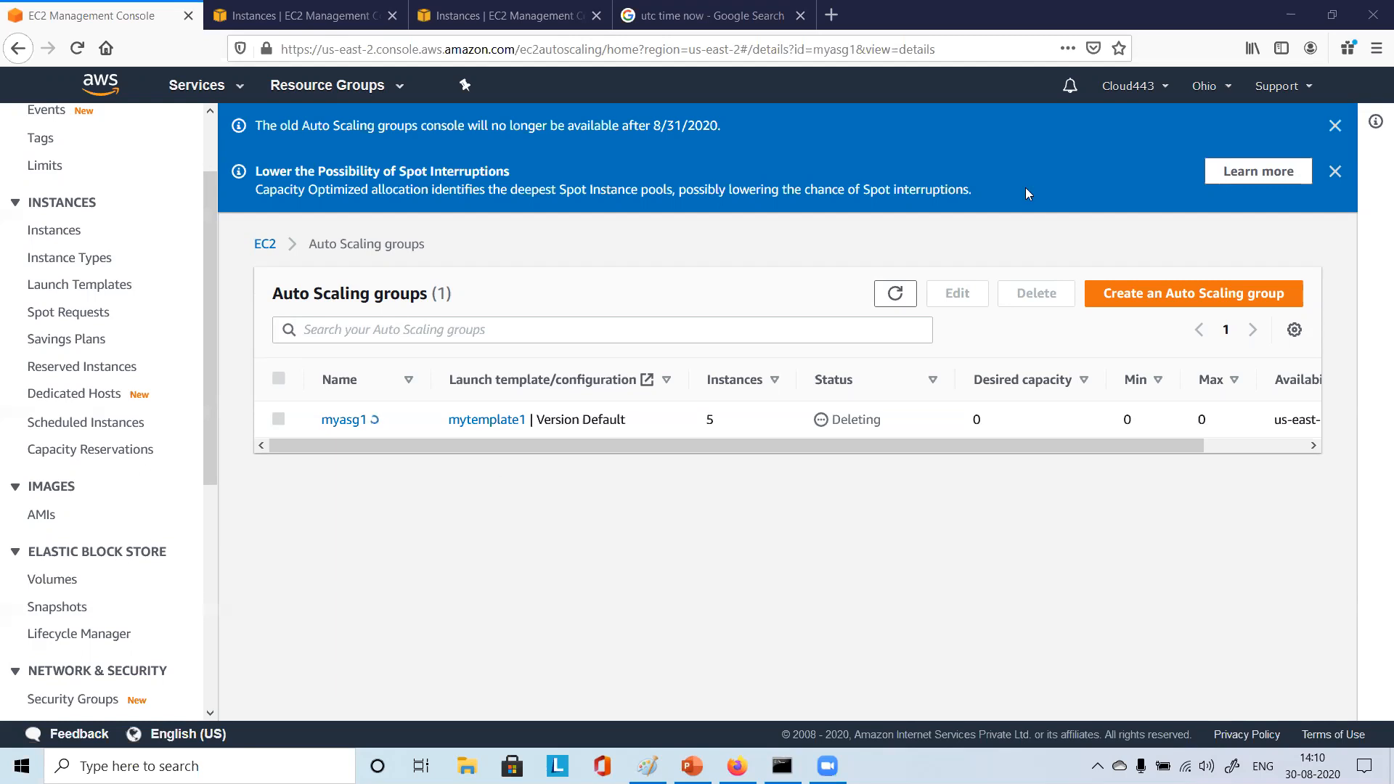
left_click(1334, 172)
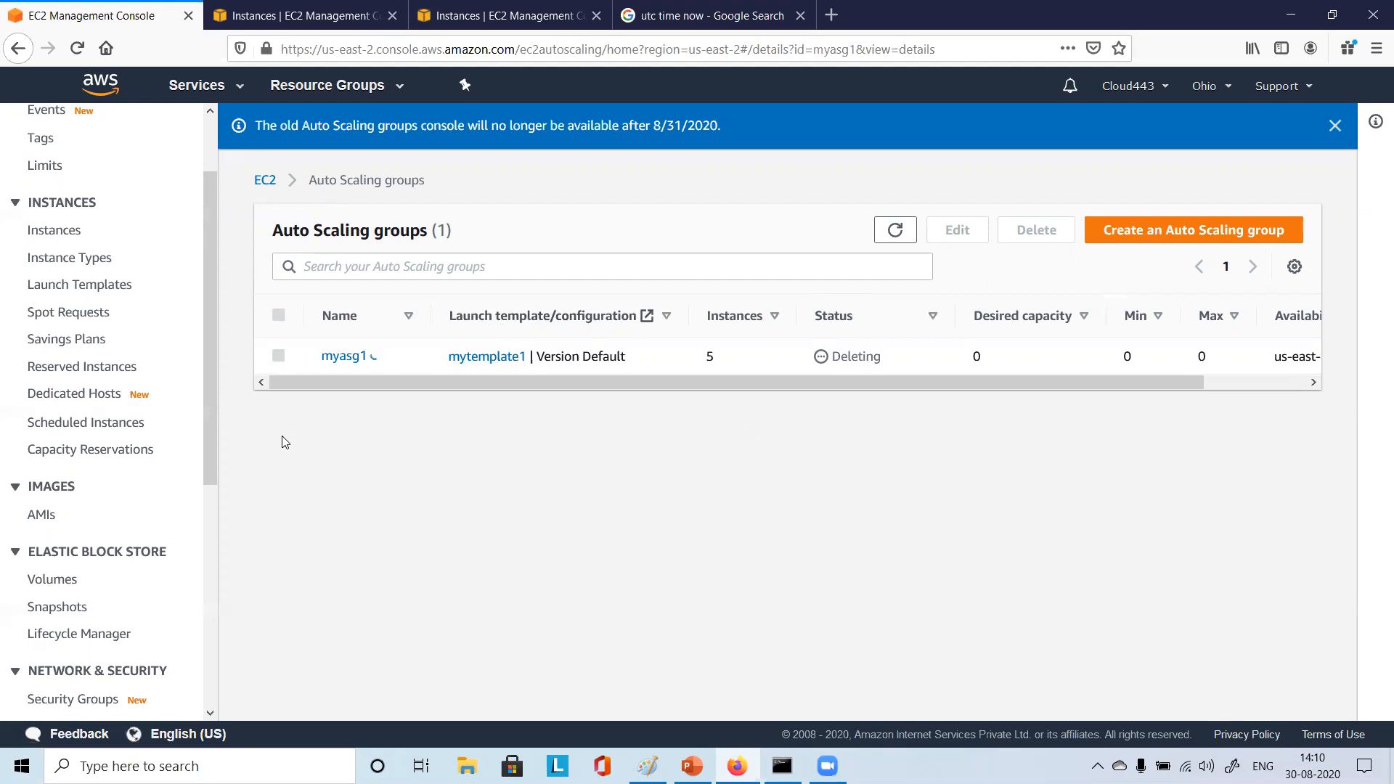
scroll(120, 523, "down", 3)
scroll(120, 523, "down", 2)
scroll(102, 460, "up", 2)
left_click(68, 417)
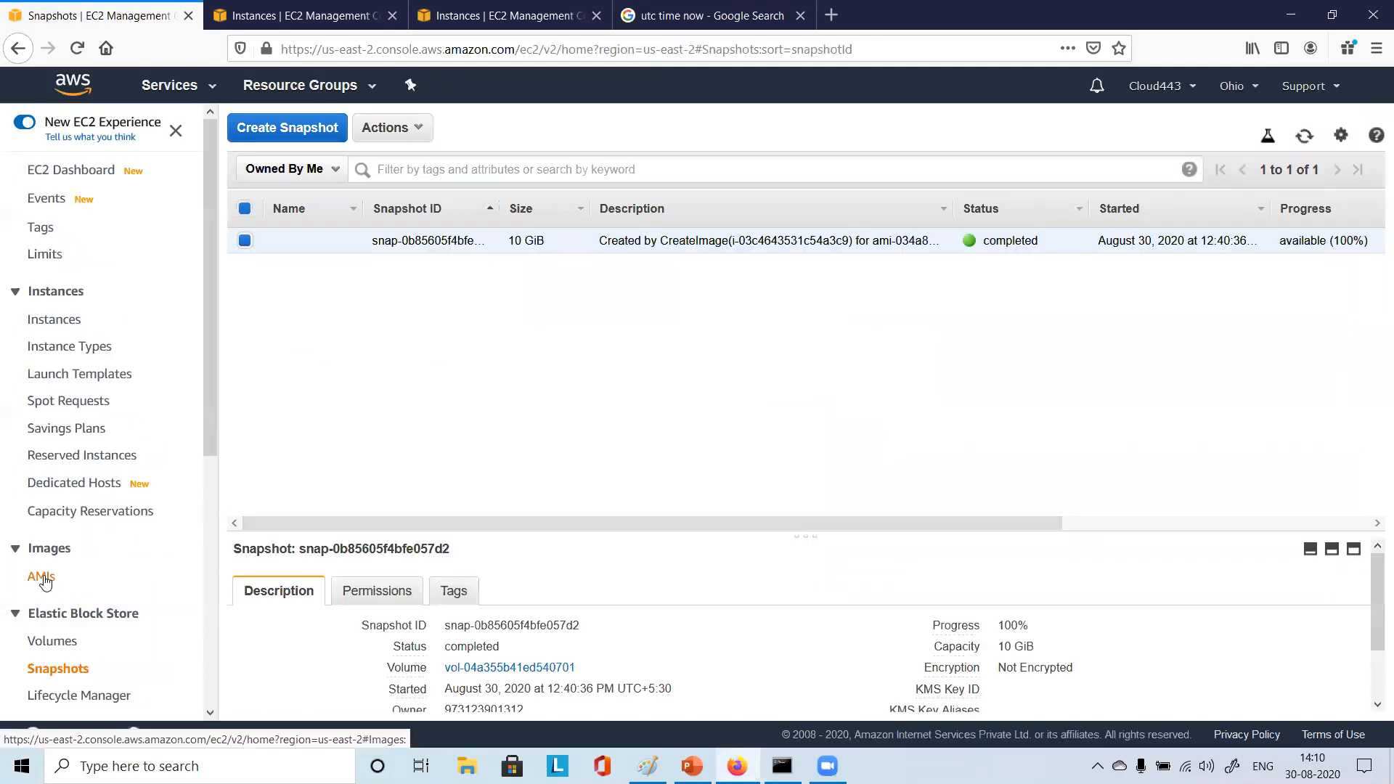
Return from the snapshots list to the Auto Scaling groups list
scroll(45, 581, "down", 5)
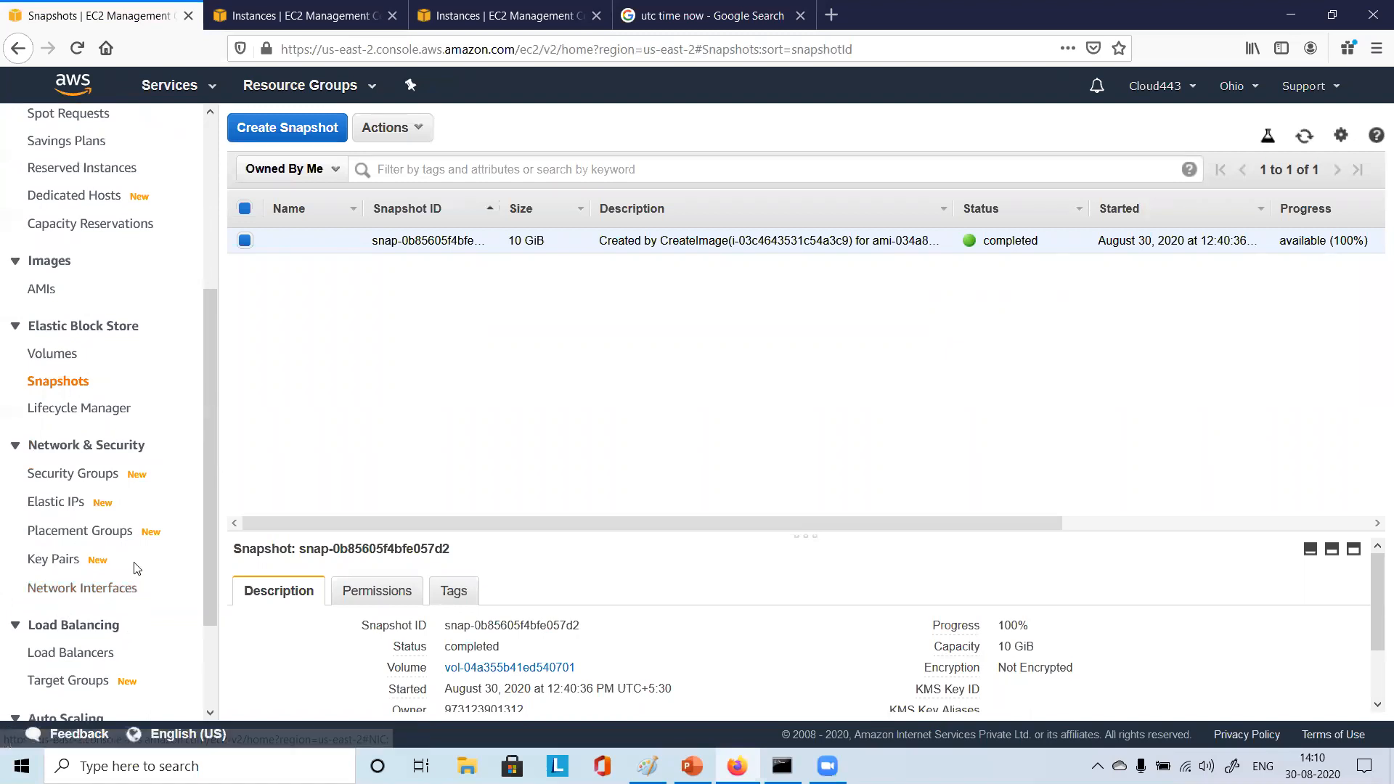
scroll(136, 570, "down", 1)
scroll(135, 569, "down", 2)
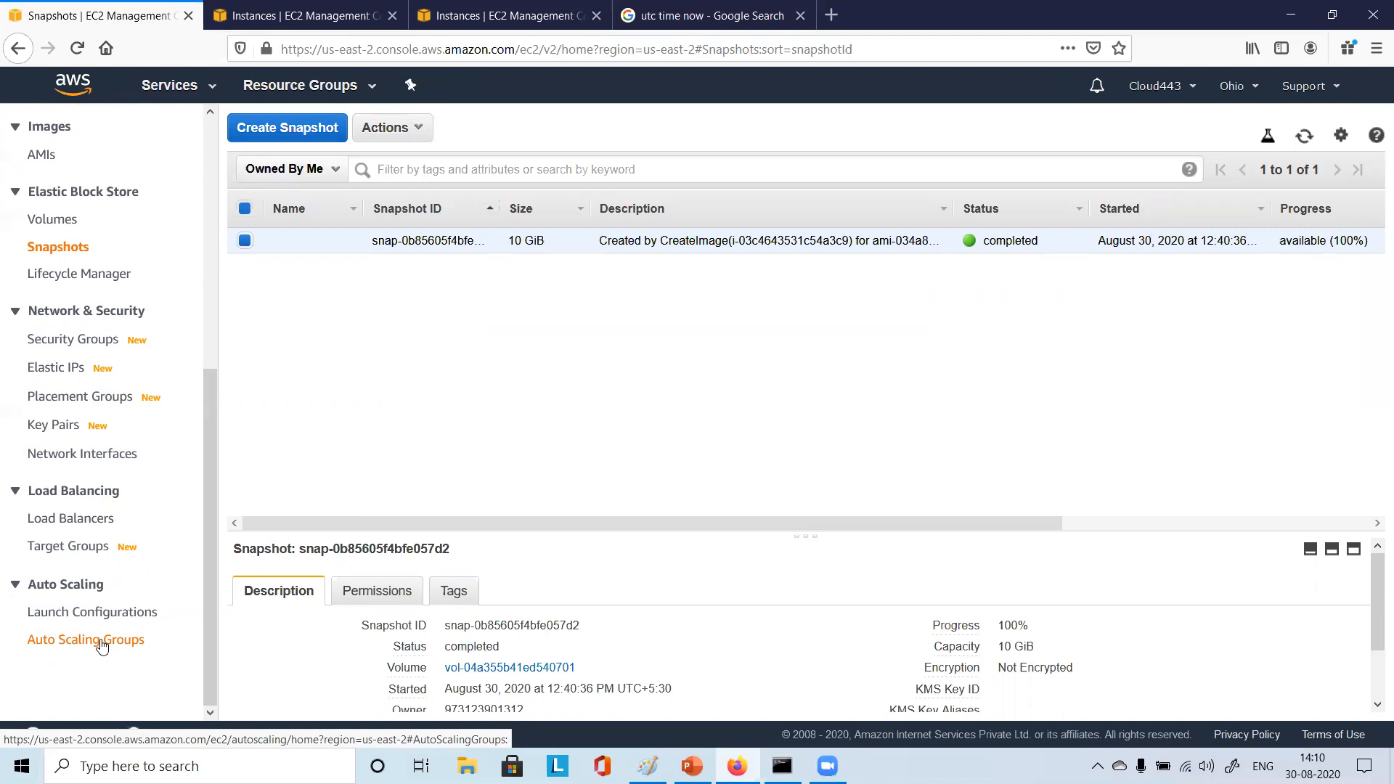
scroll(101, 646, "up", 3)
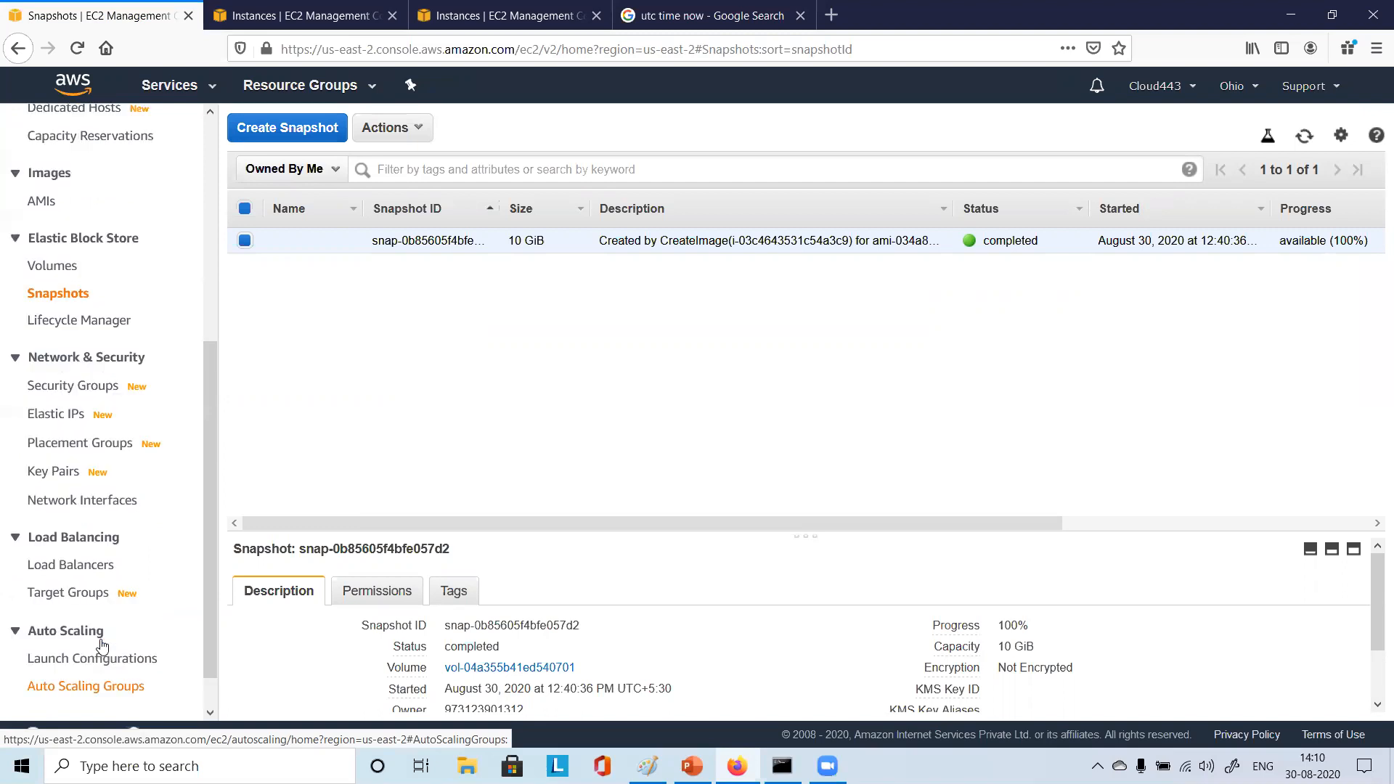
scroll(102, 646, "down", 3)
left_click(86, 640)
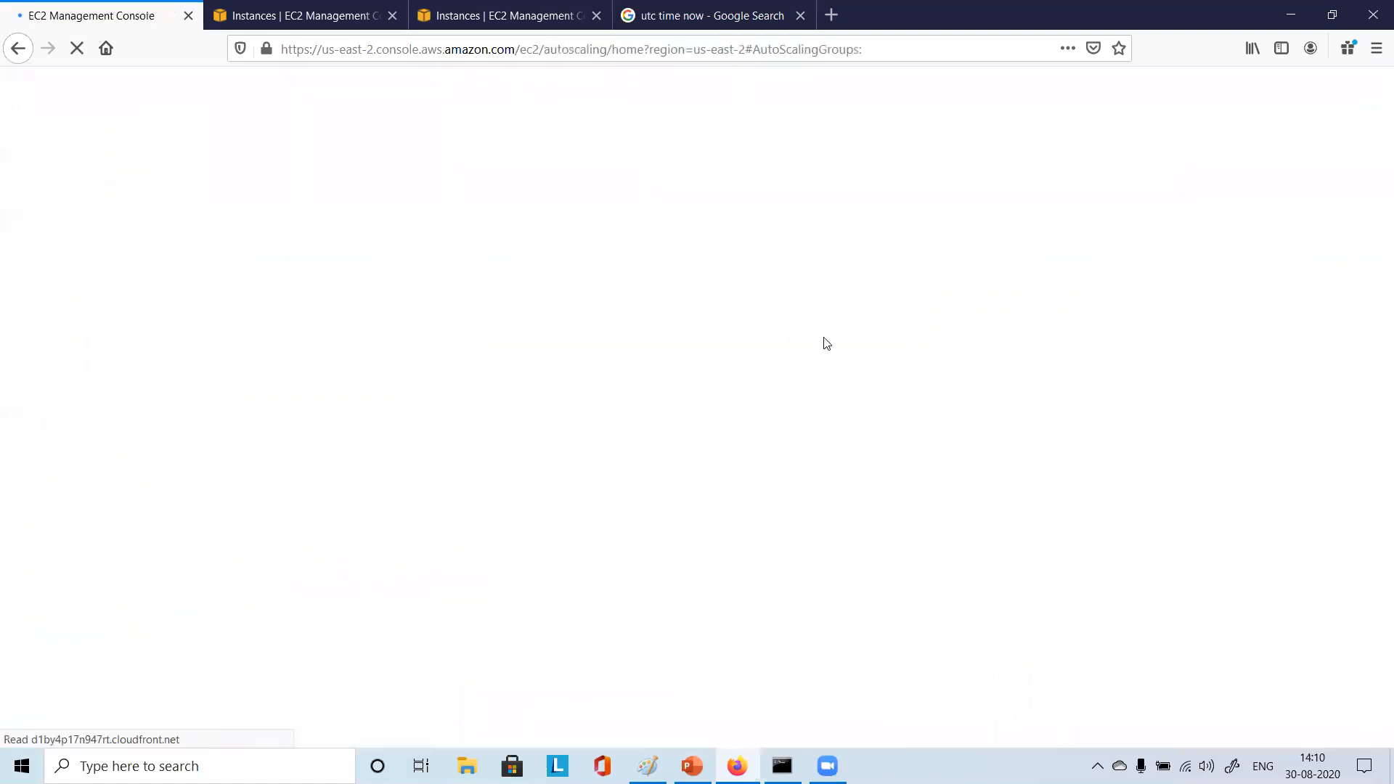
Close the UTC time search tab and the extra Instances tab, and return to the Auto Scaling groups tab
left_click(748, 10)
left_click(799, 15)
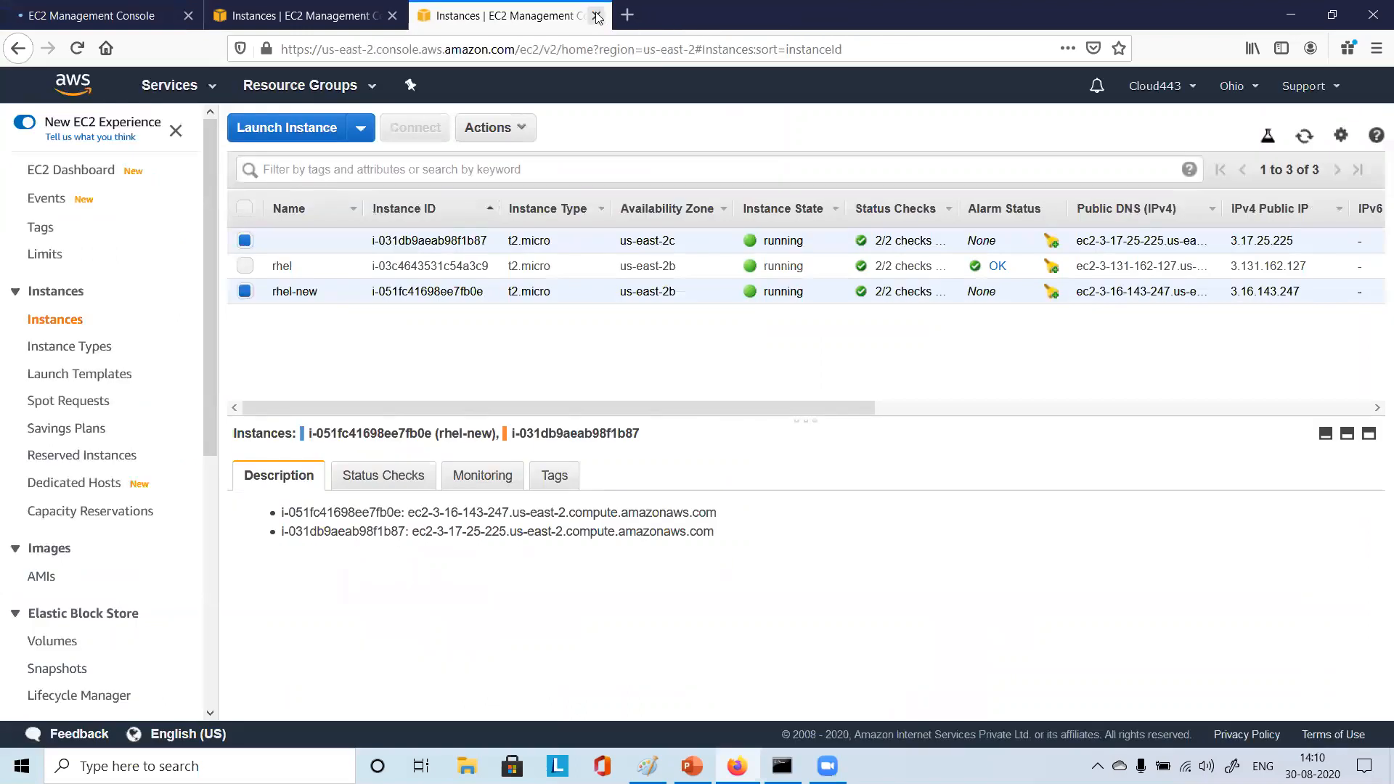
left_click(597, 16)
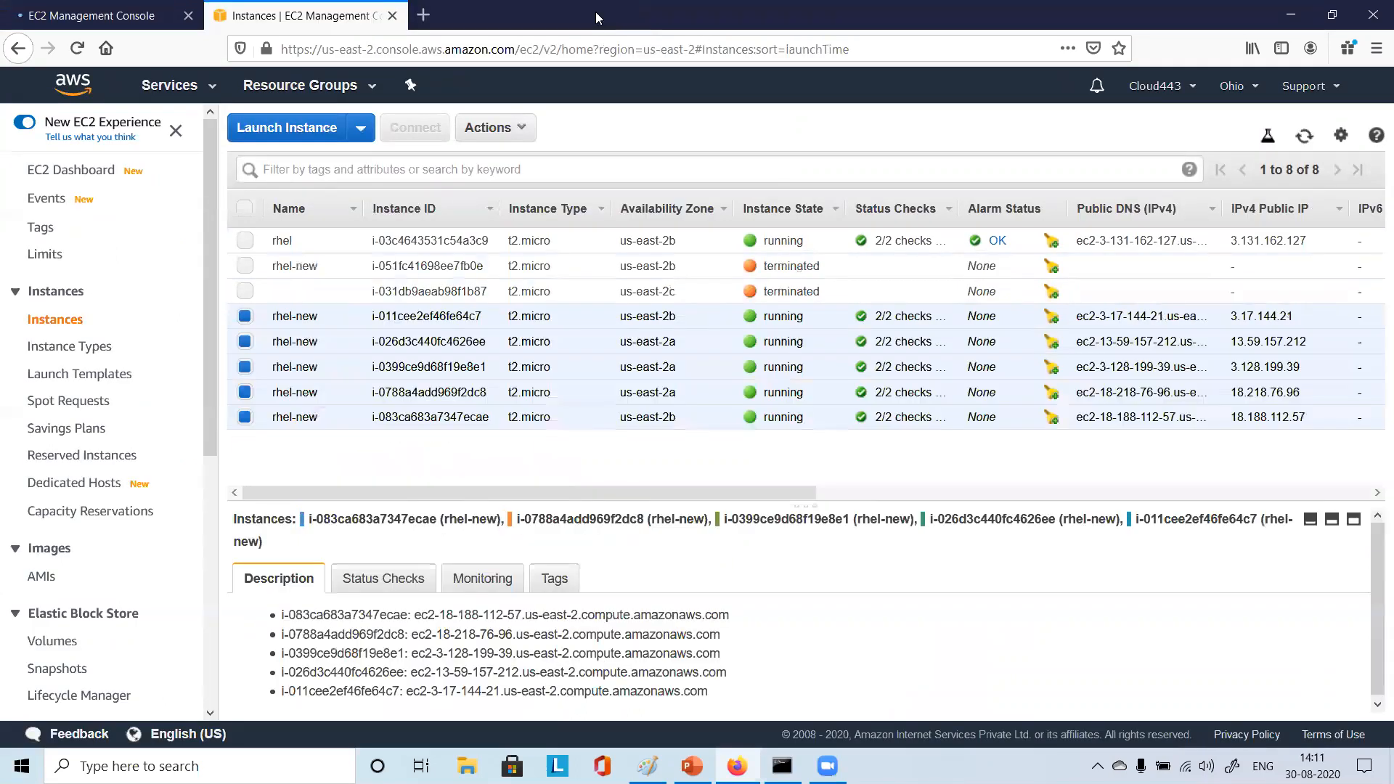
left_click(120, 16)
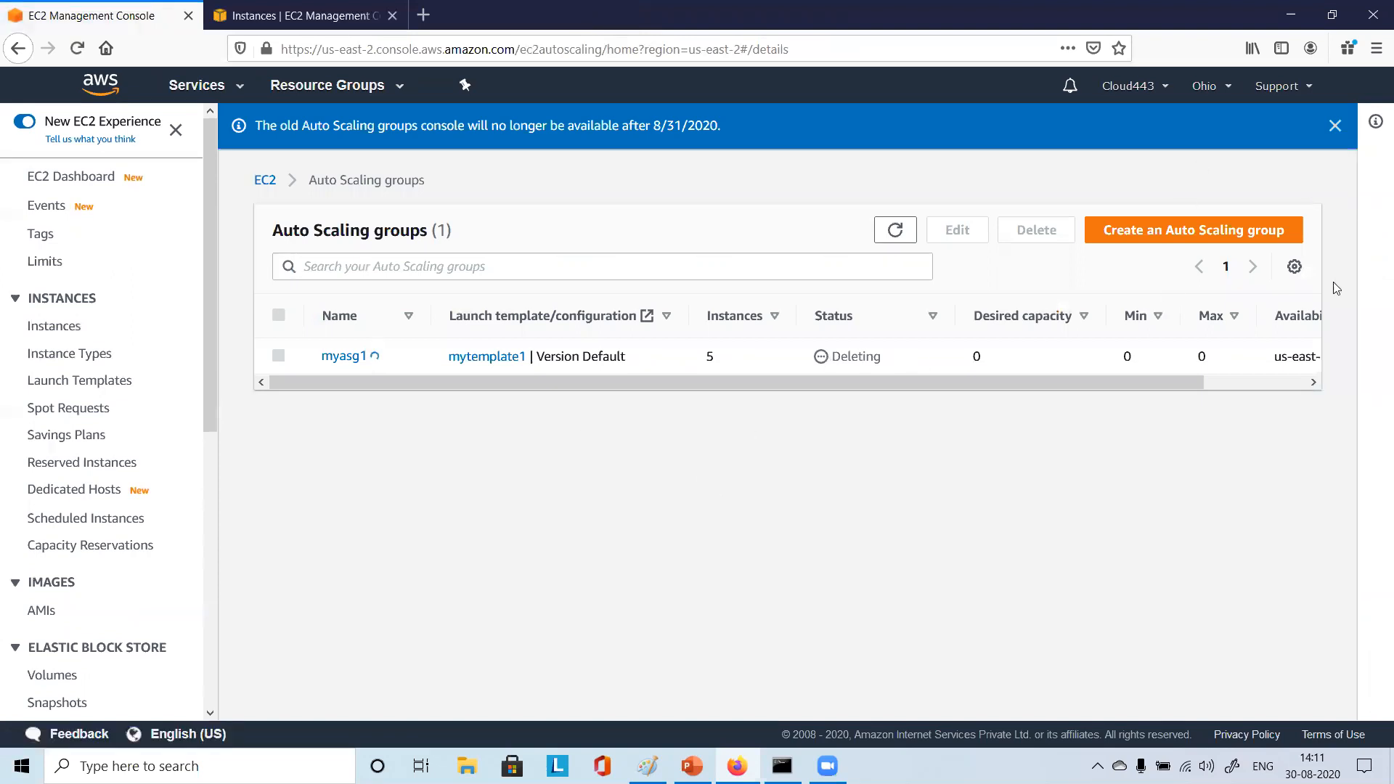
Review the existing load balancers and target groups of the region
scroll(93, 653, "down", 5)
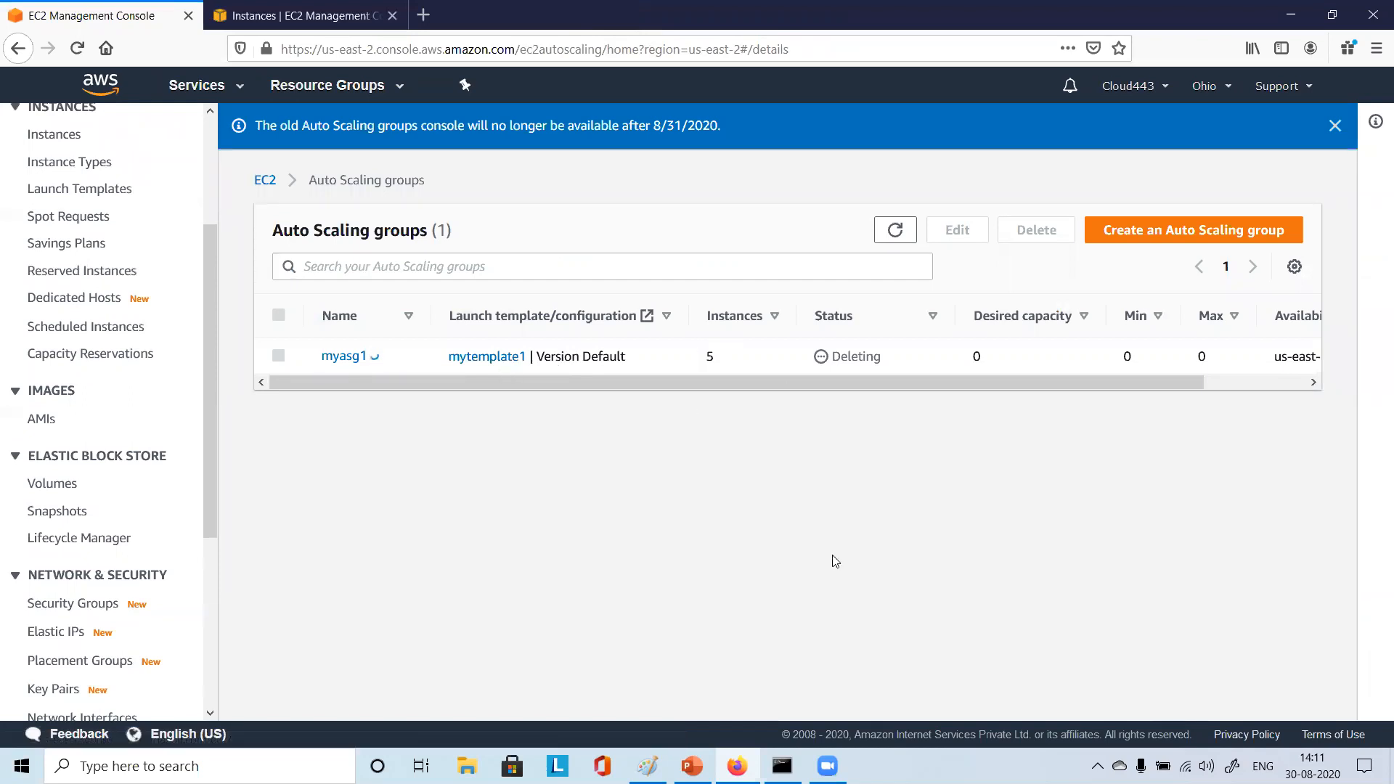
scroll(65, 631, "down", 7)
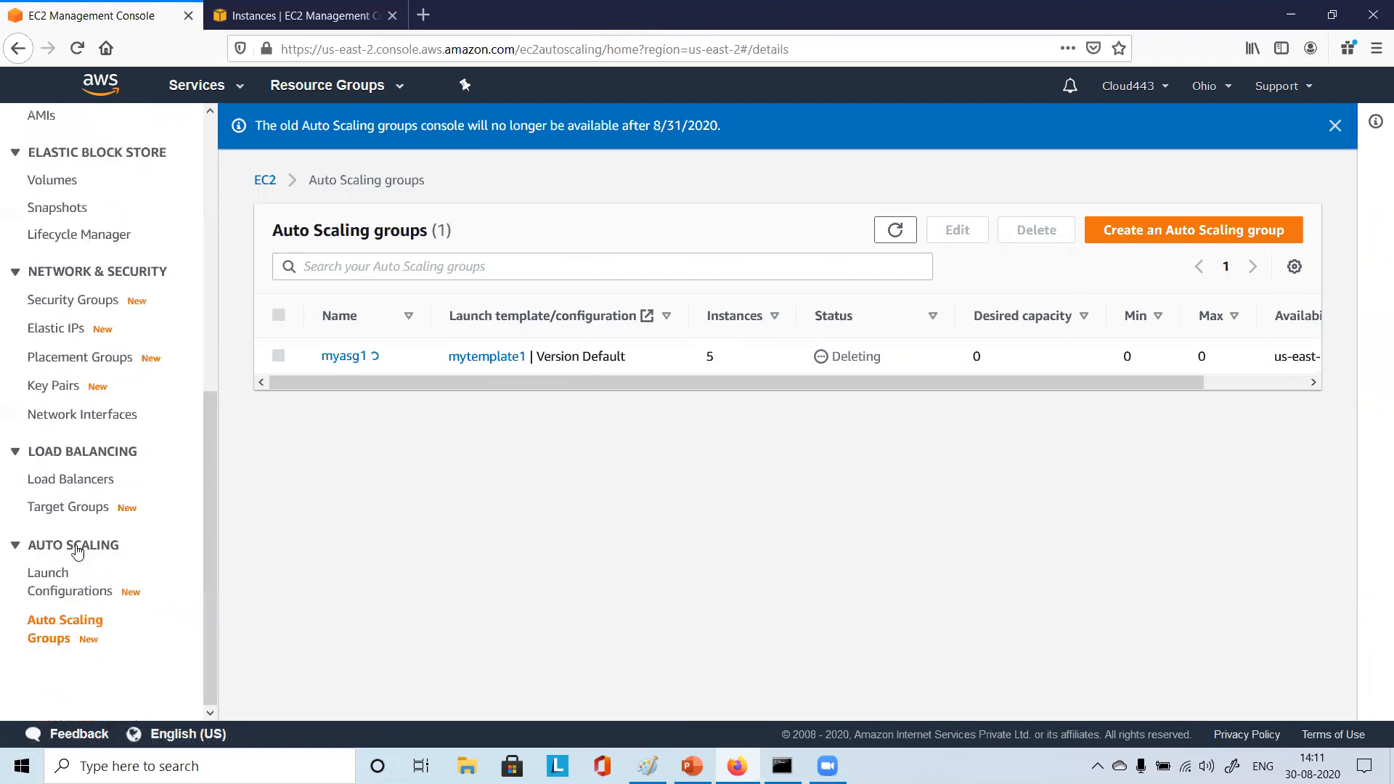
left_click(74, 484)
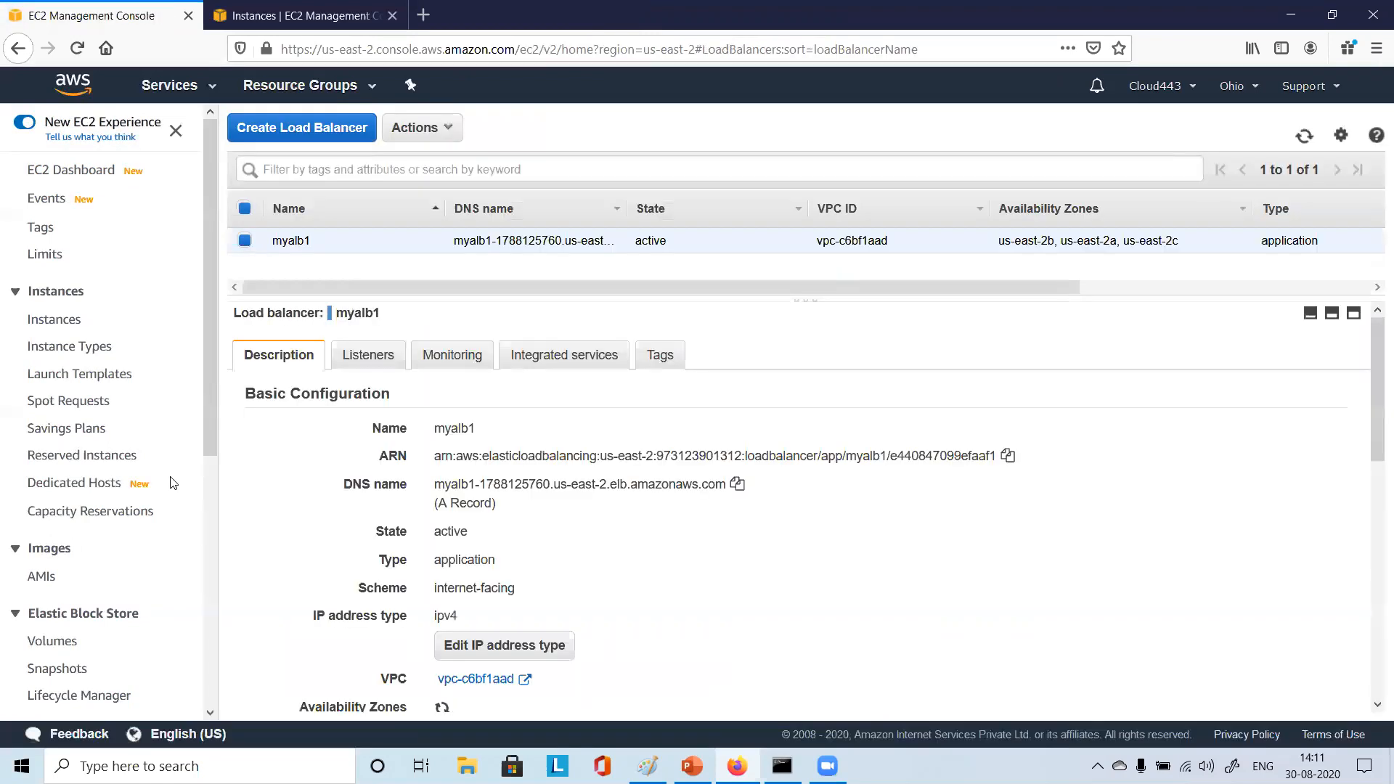
scroll(173, 483, "down", 6)
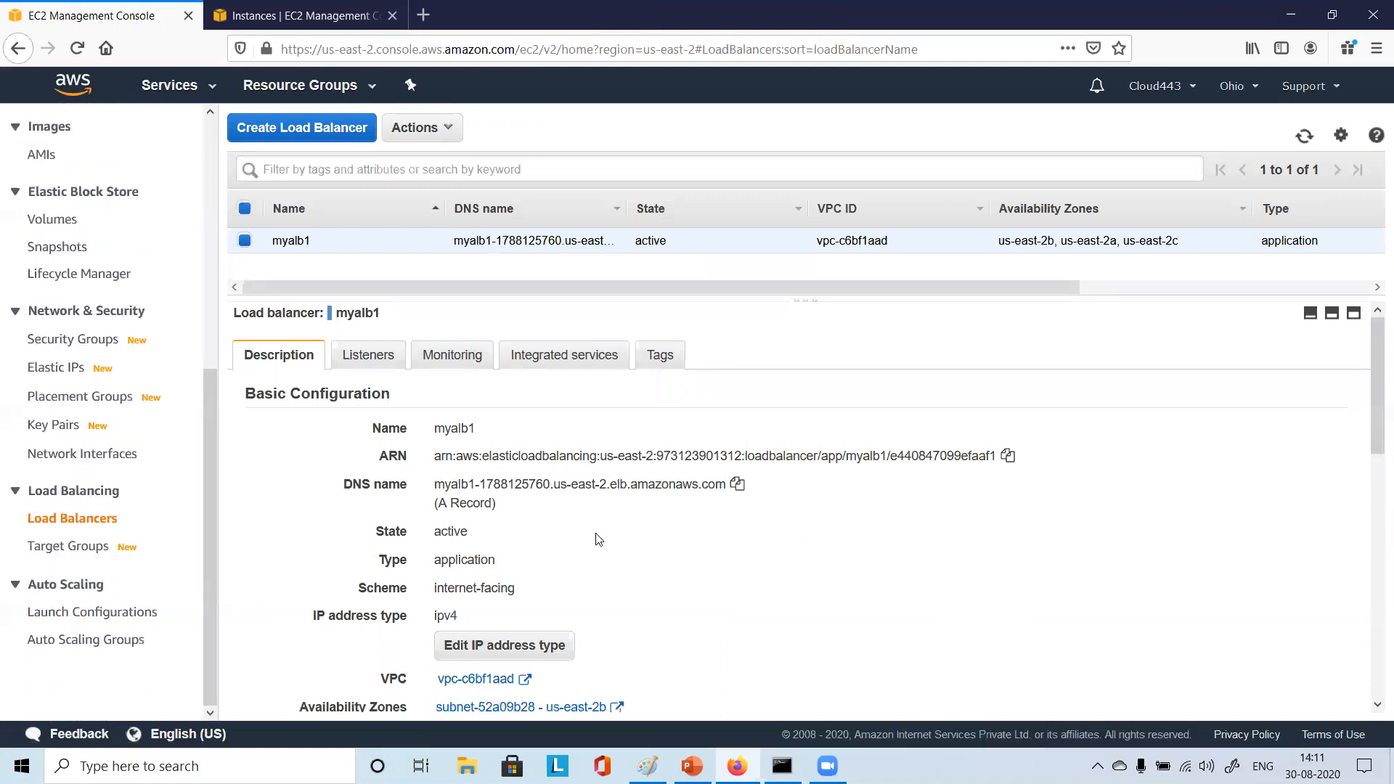
left_click(94, 552)
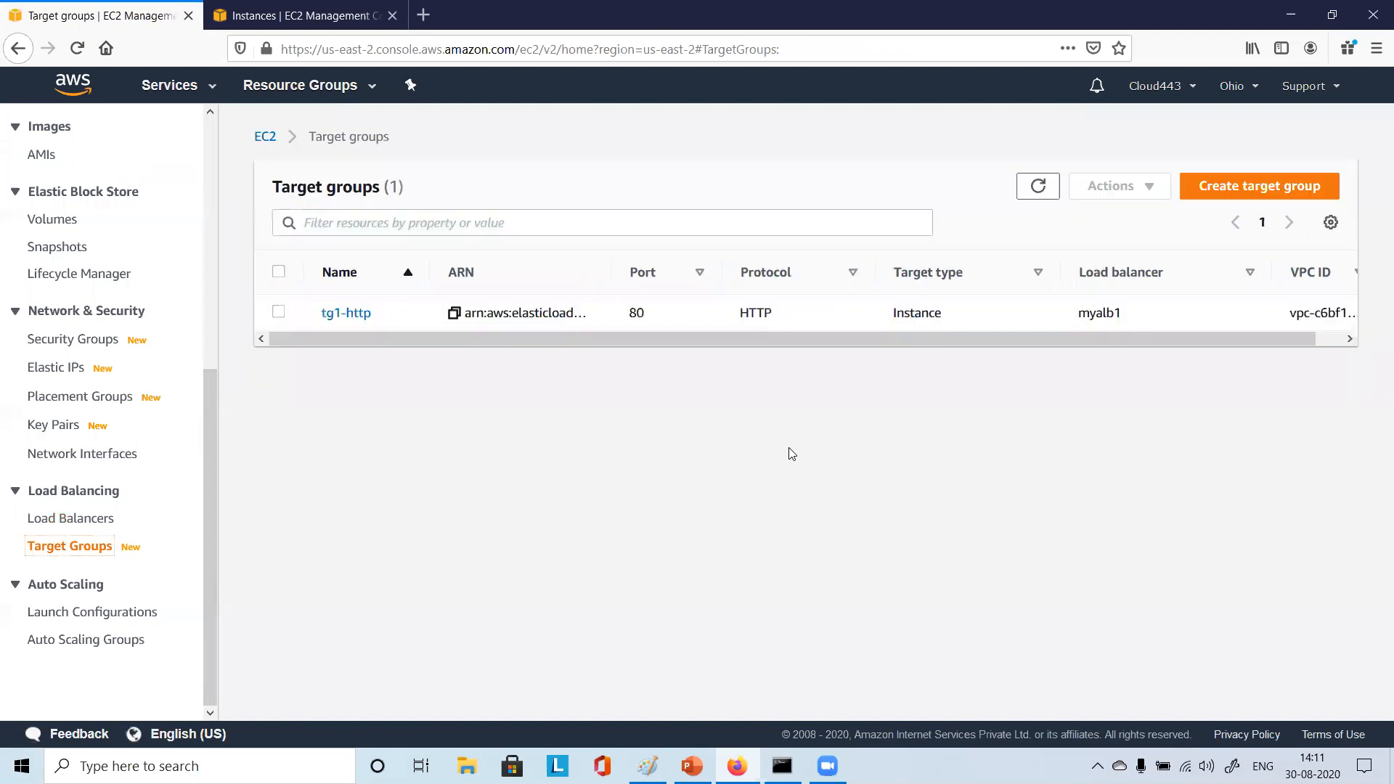
Delete the myalb1 load balancer and confirm the deletion
left_click(102, 528)
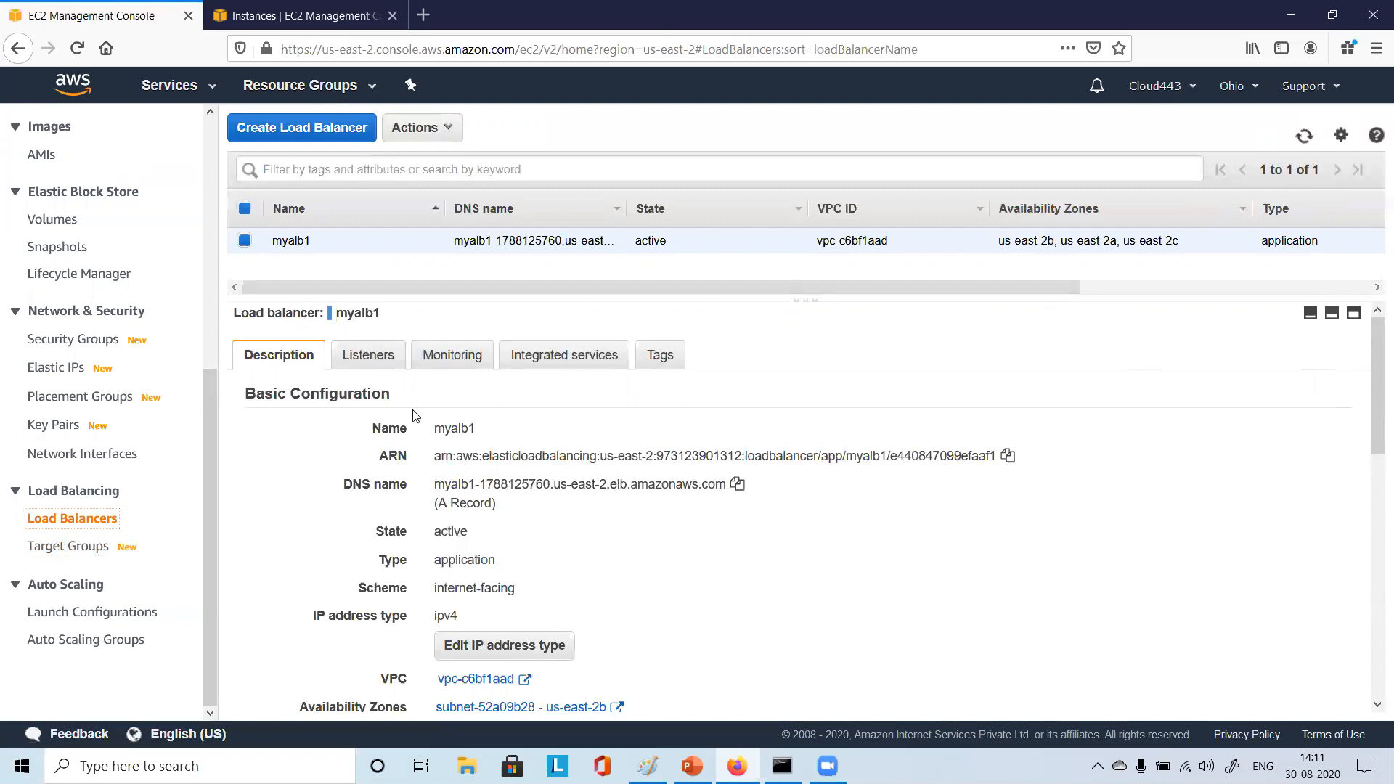
left_click(449, 132)
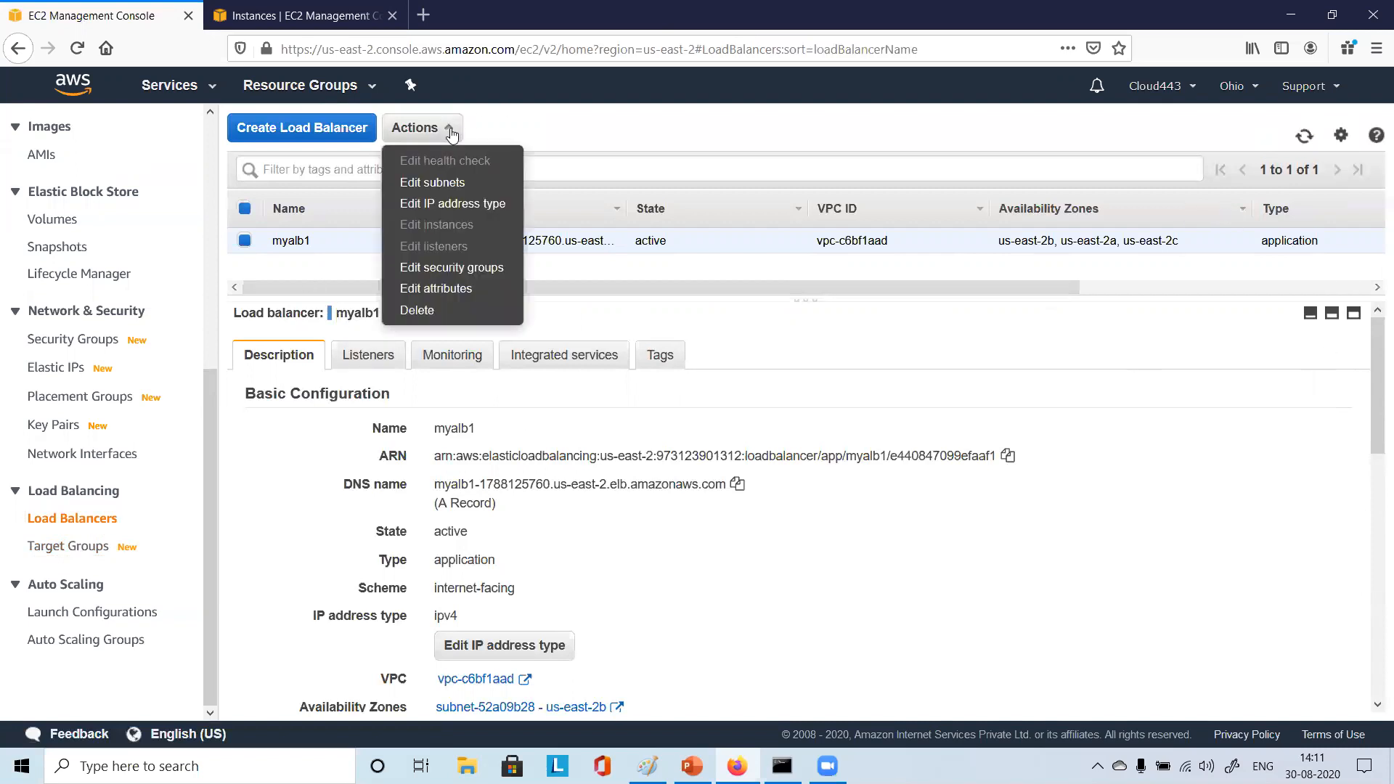
left_click(452, 314)
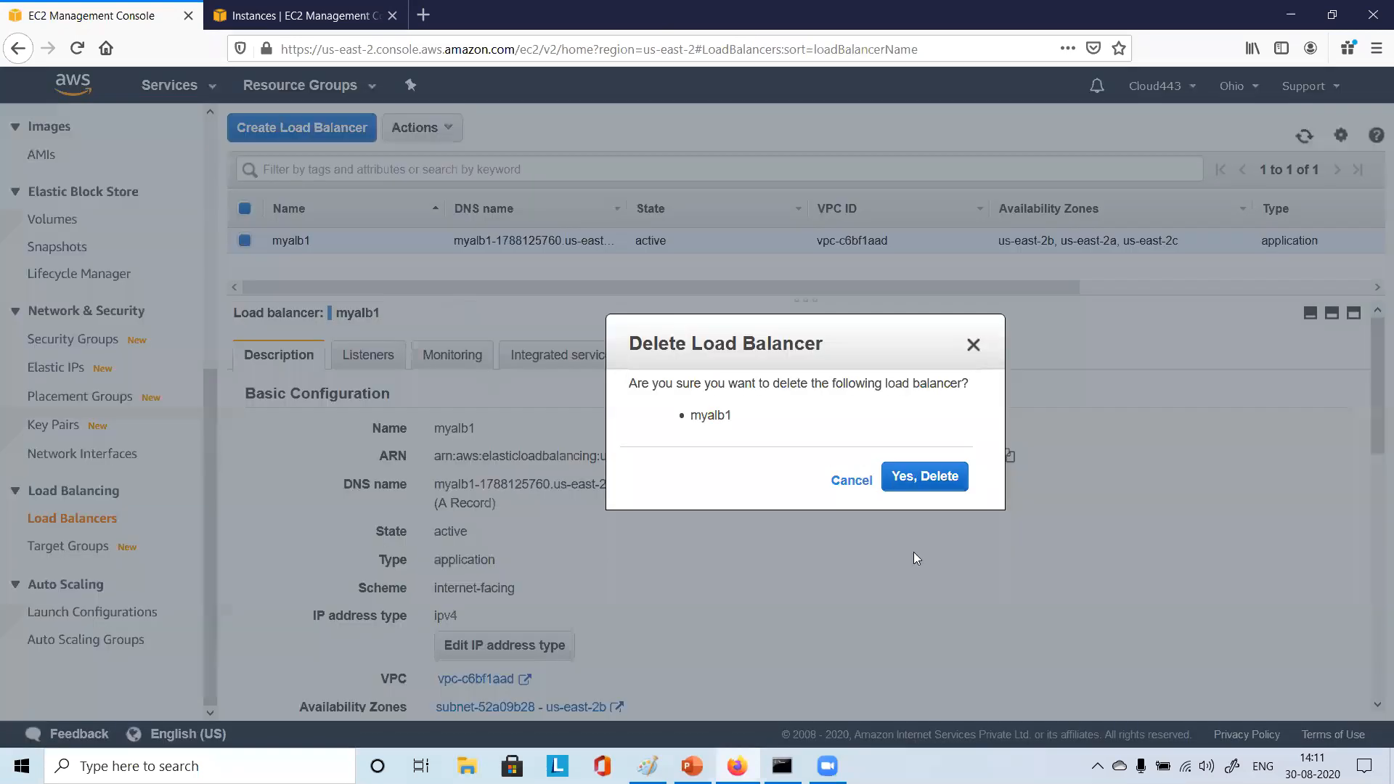
left_click(933, 474)
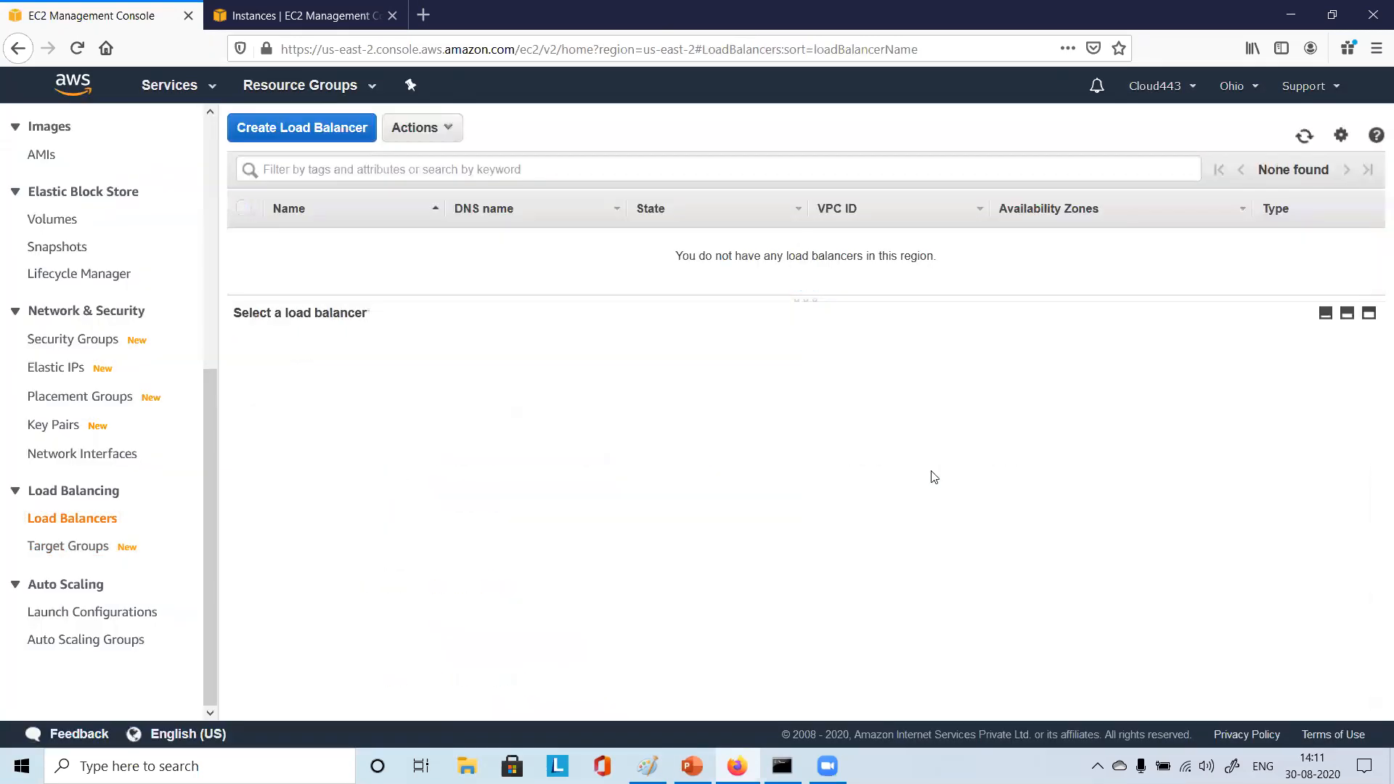
Delete the tg1-http target group and confirm the deletion
left_click(95, 556)
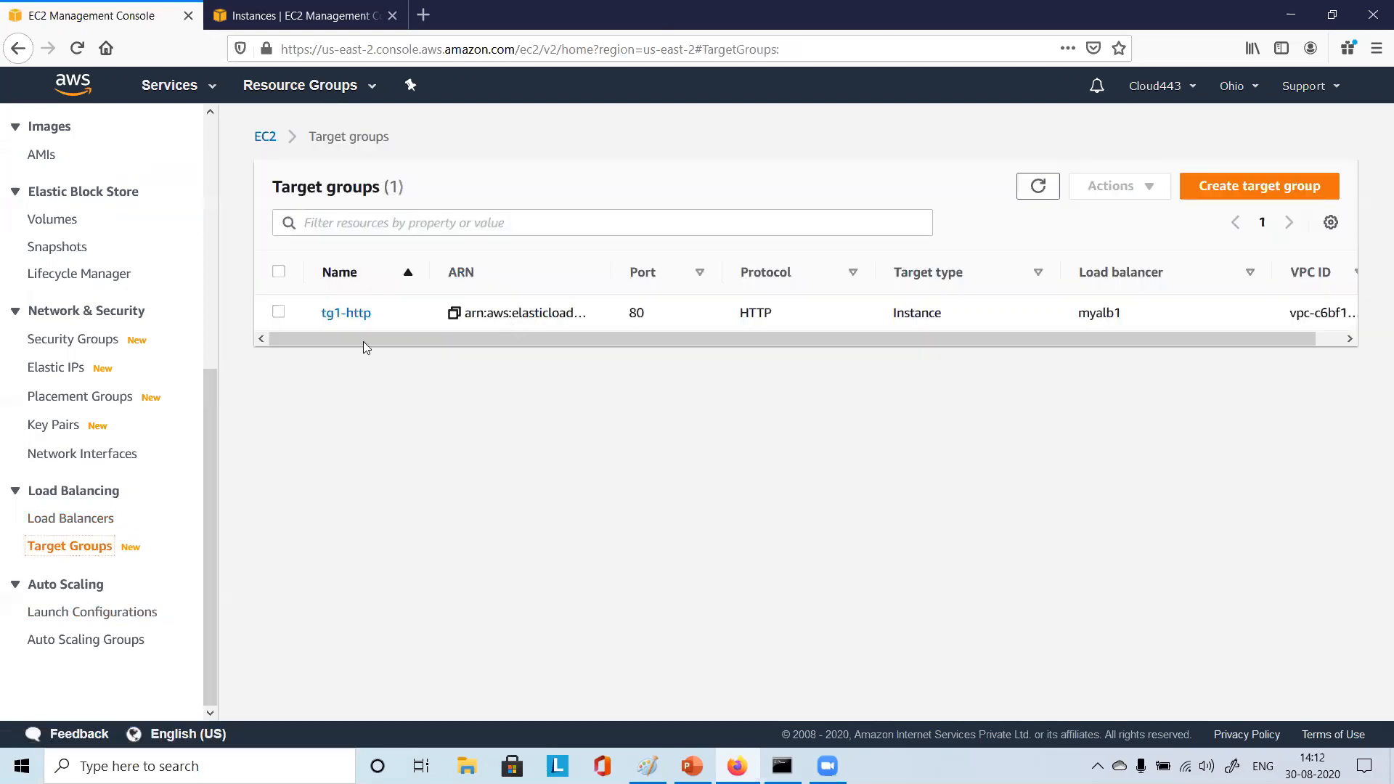
left_click(280, 314)
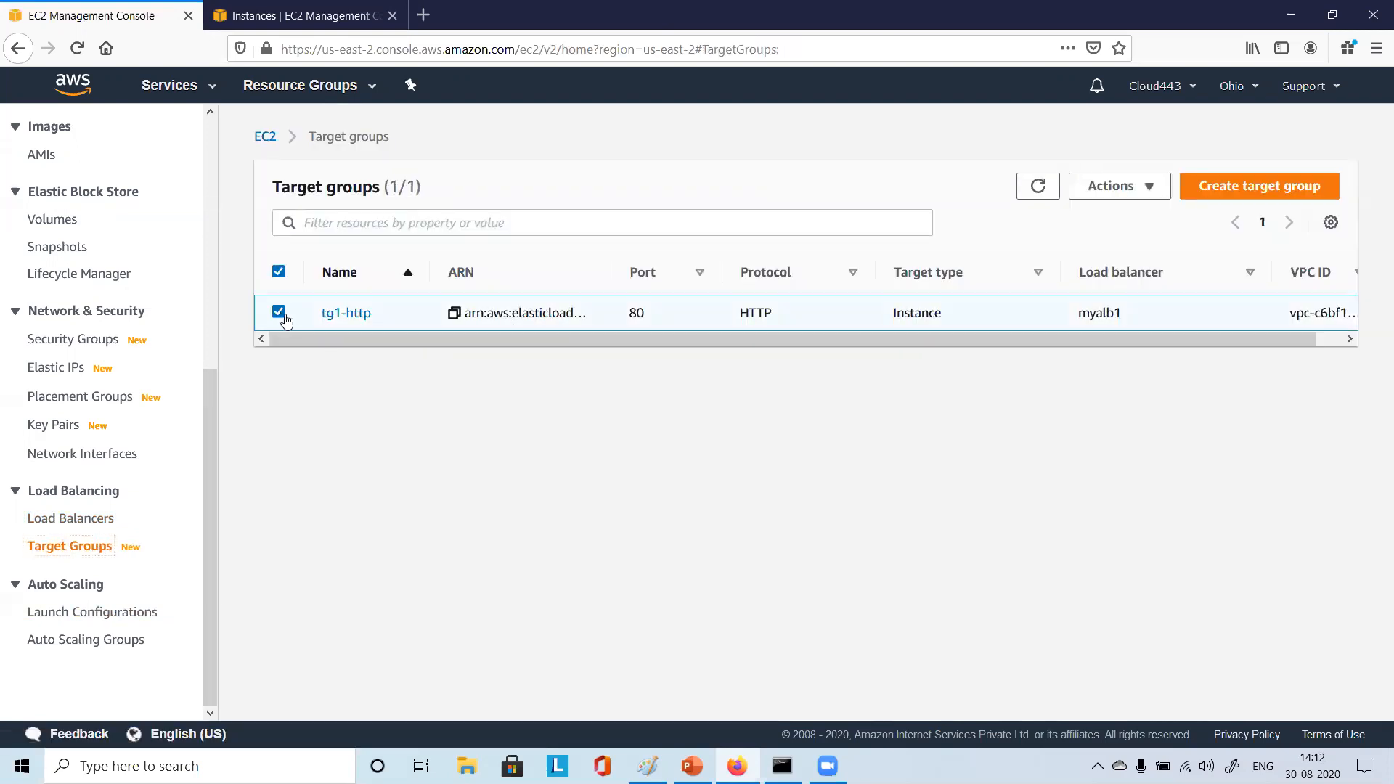
left_click(1150, 187)
left_click(1131, 218)
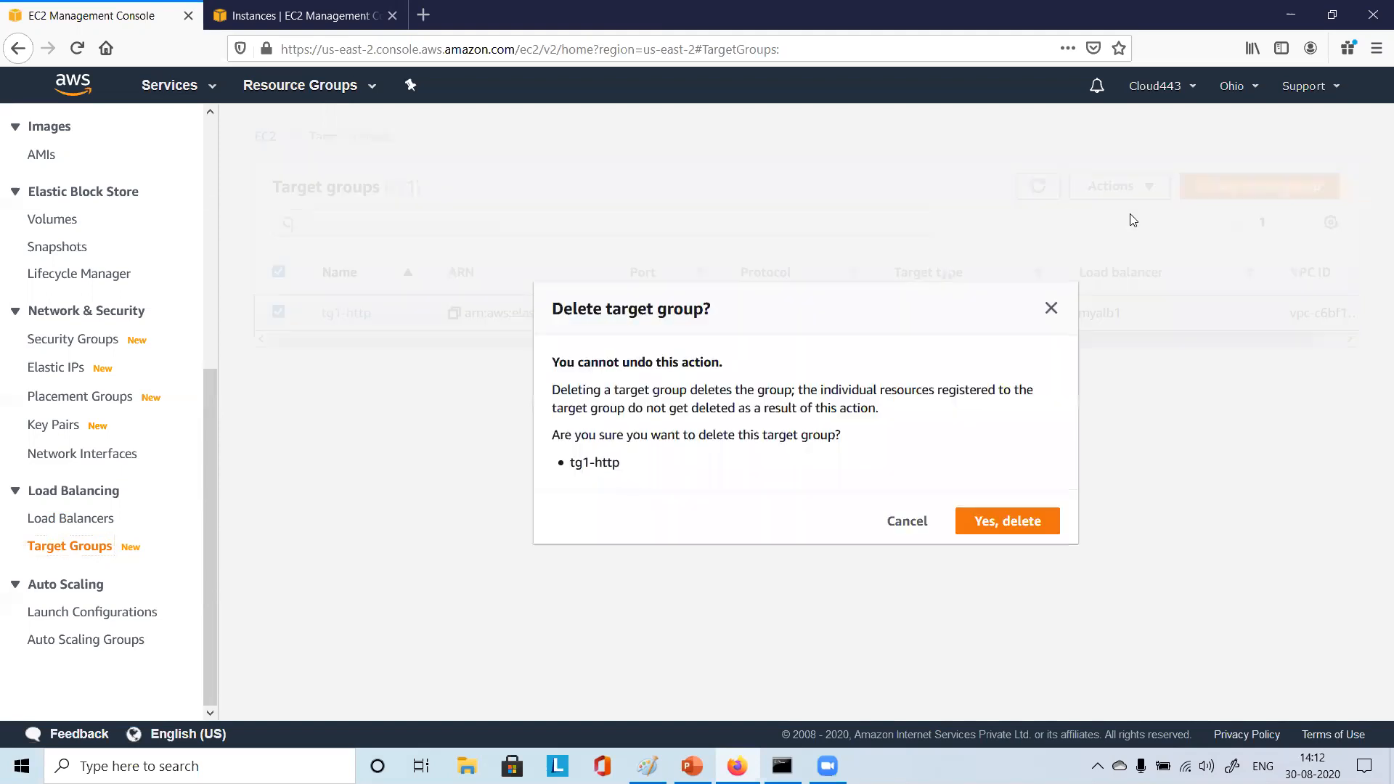
left_click(1013, 522)
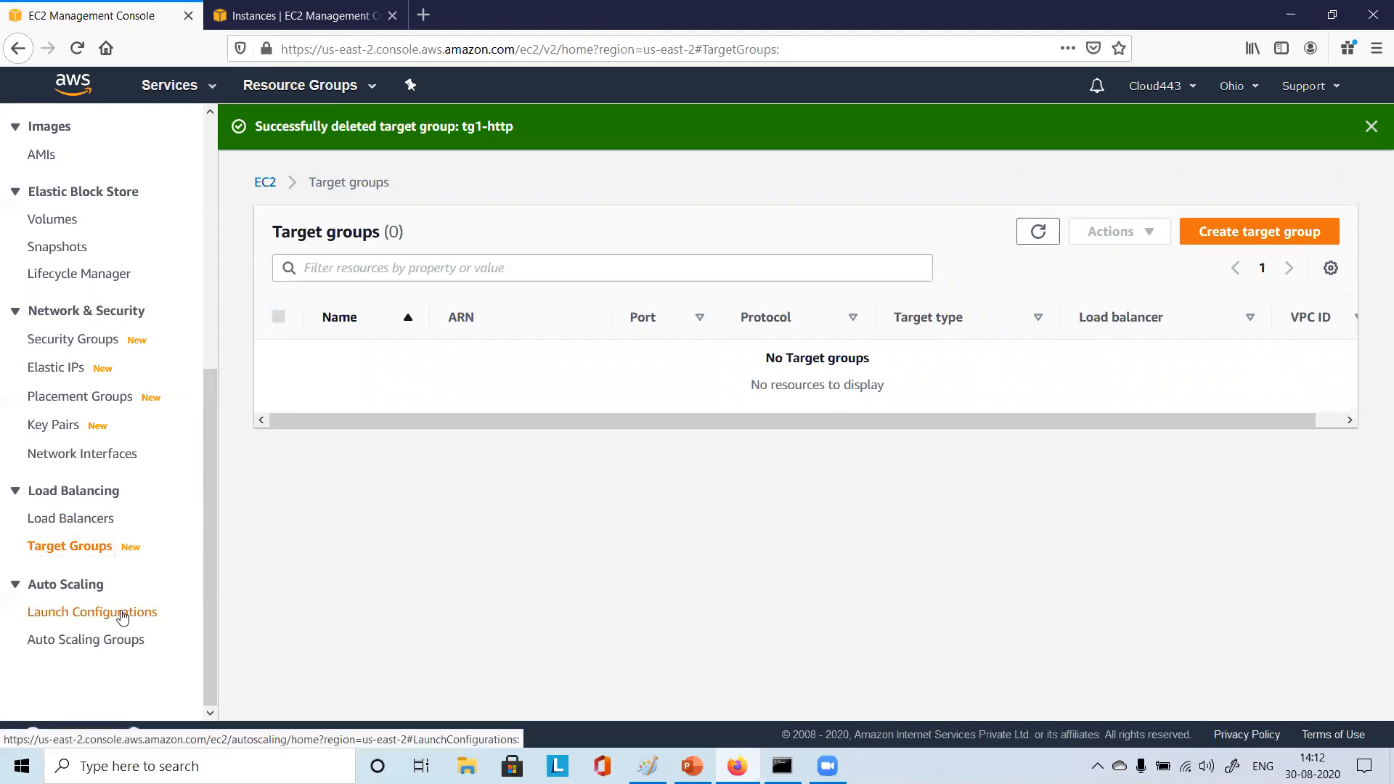
Reopen the Auto Scaling groups list, dismiss the old console notice and refresh the list to check the deletion of myasg1
left_click(107, 646)
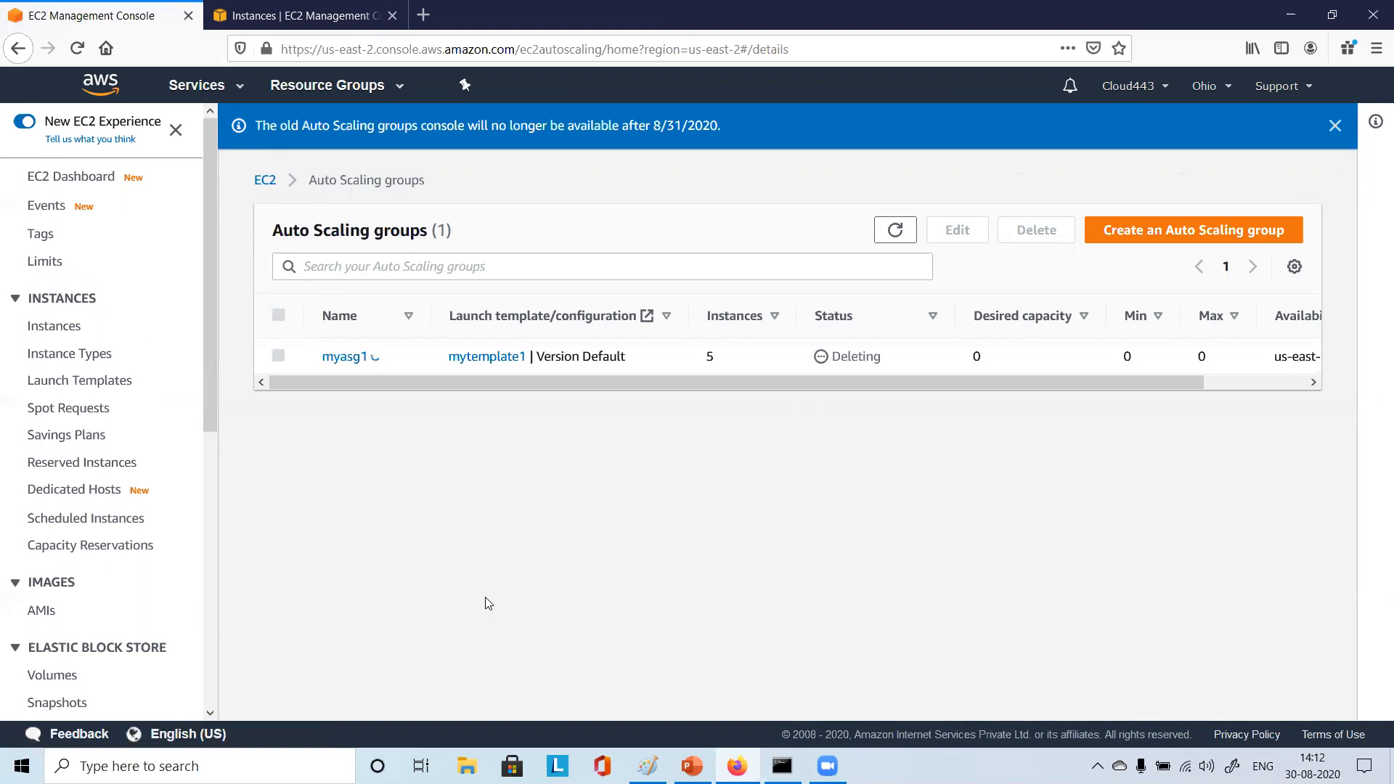
scroll(94, 657, "down", 4)
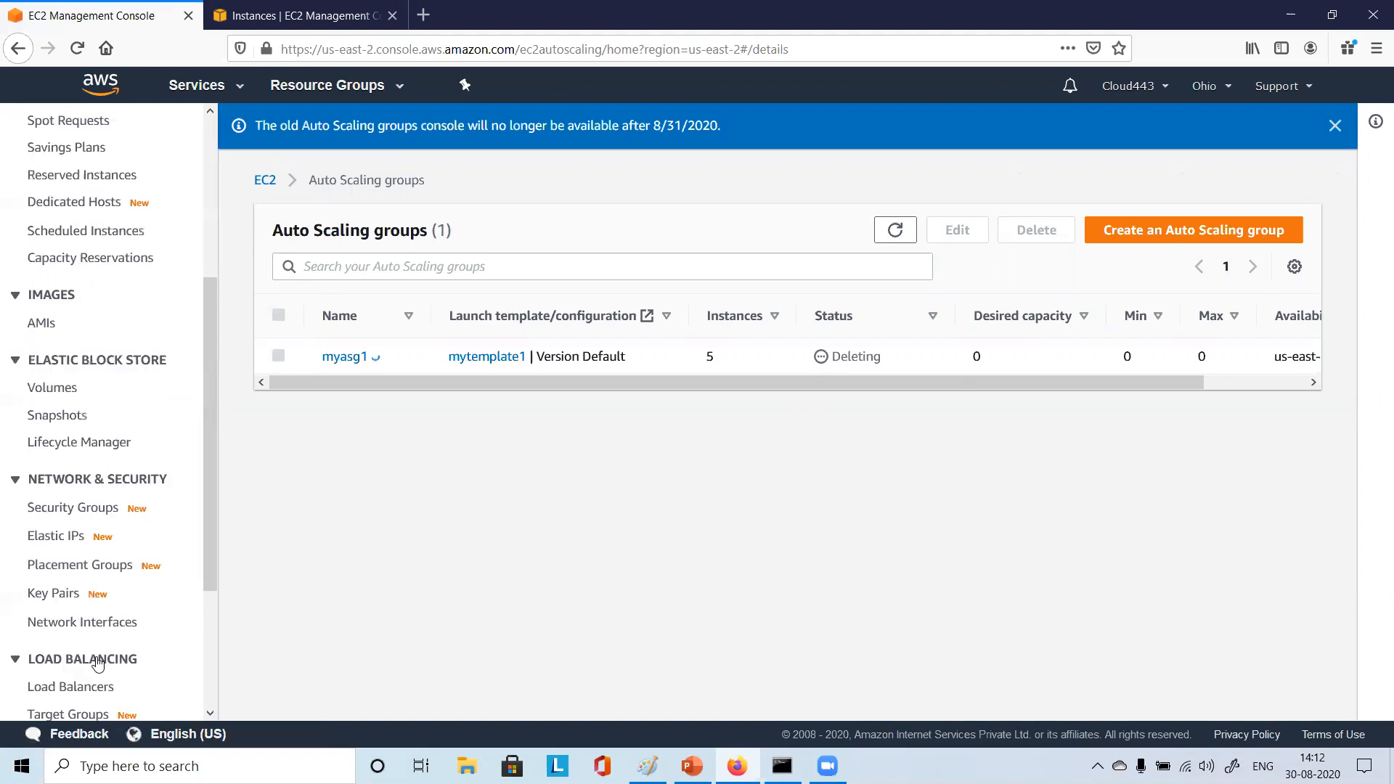
scroll(102, 662, "down", 3)
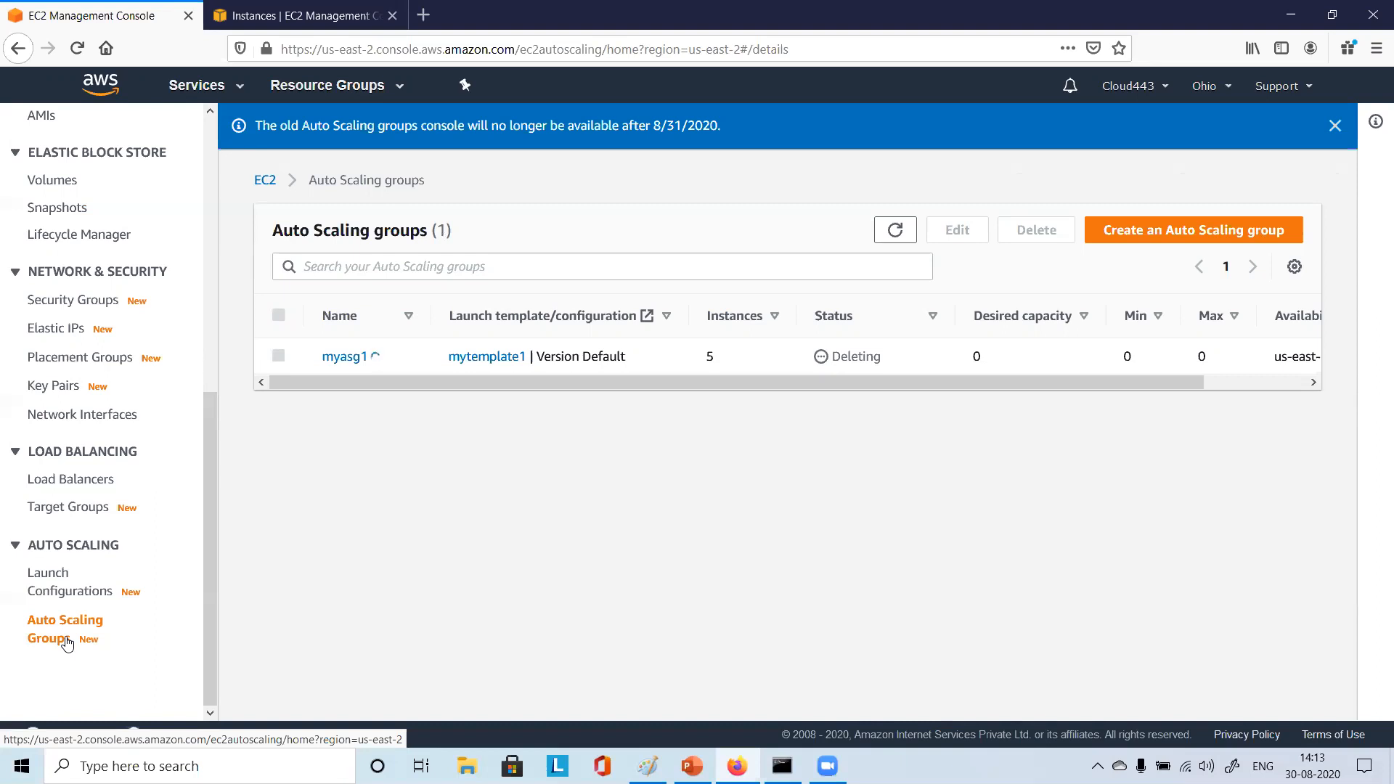
left_click(1342, 126)
left_click(893, 186)
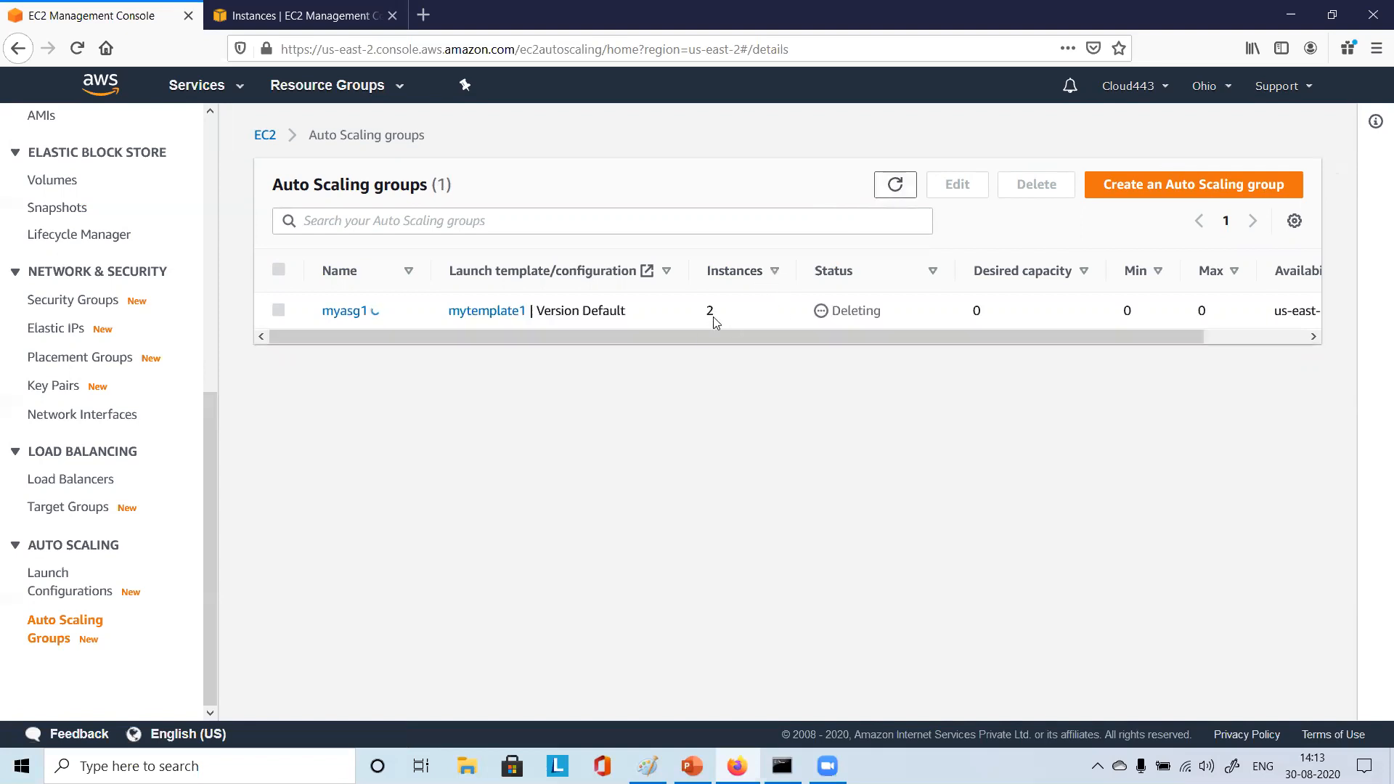
Check the instance states in the EC2 instances list, and revisit the Auto Scaling groups page to verify the removal of myasg1
scroll(116, 472, "up", 7)
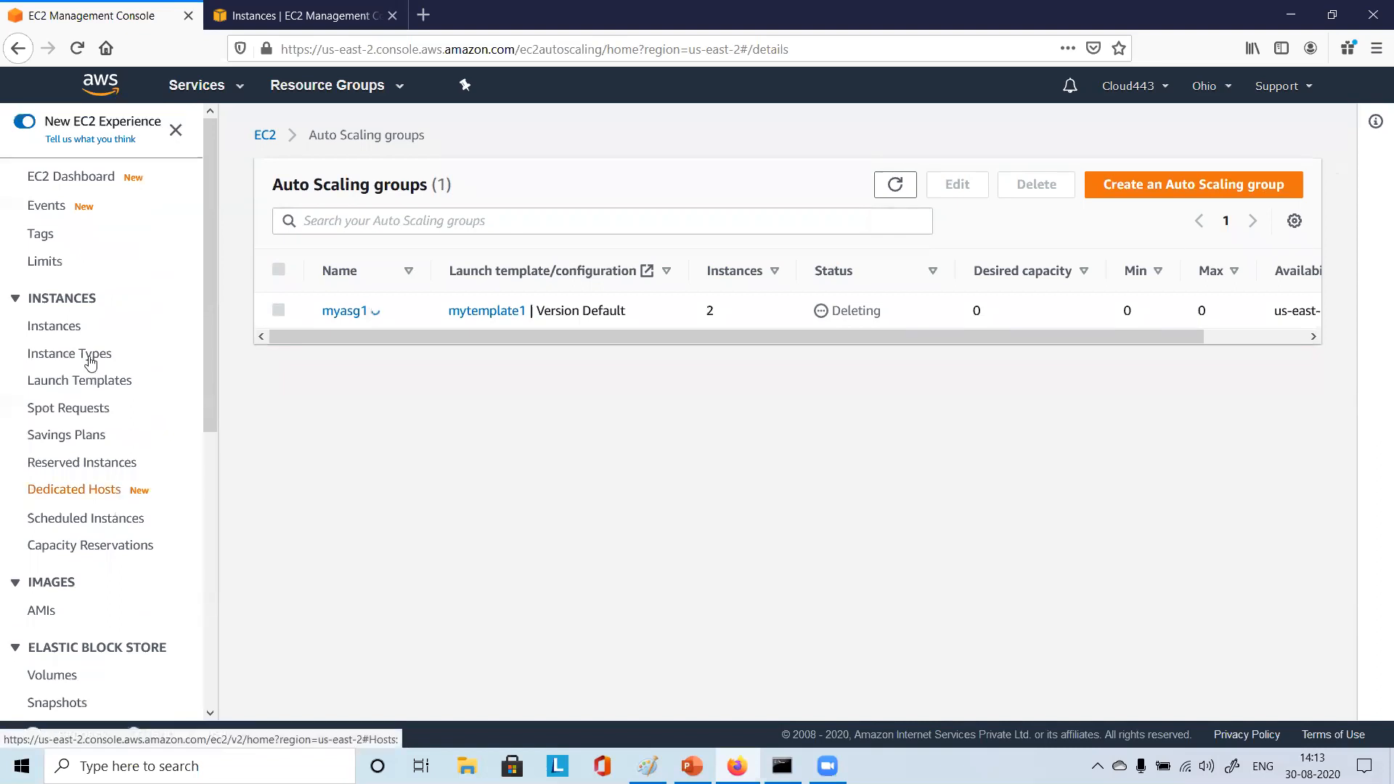
left_click(76, 327)
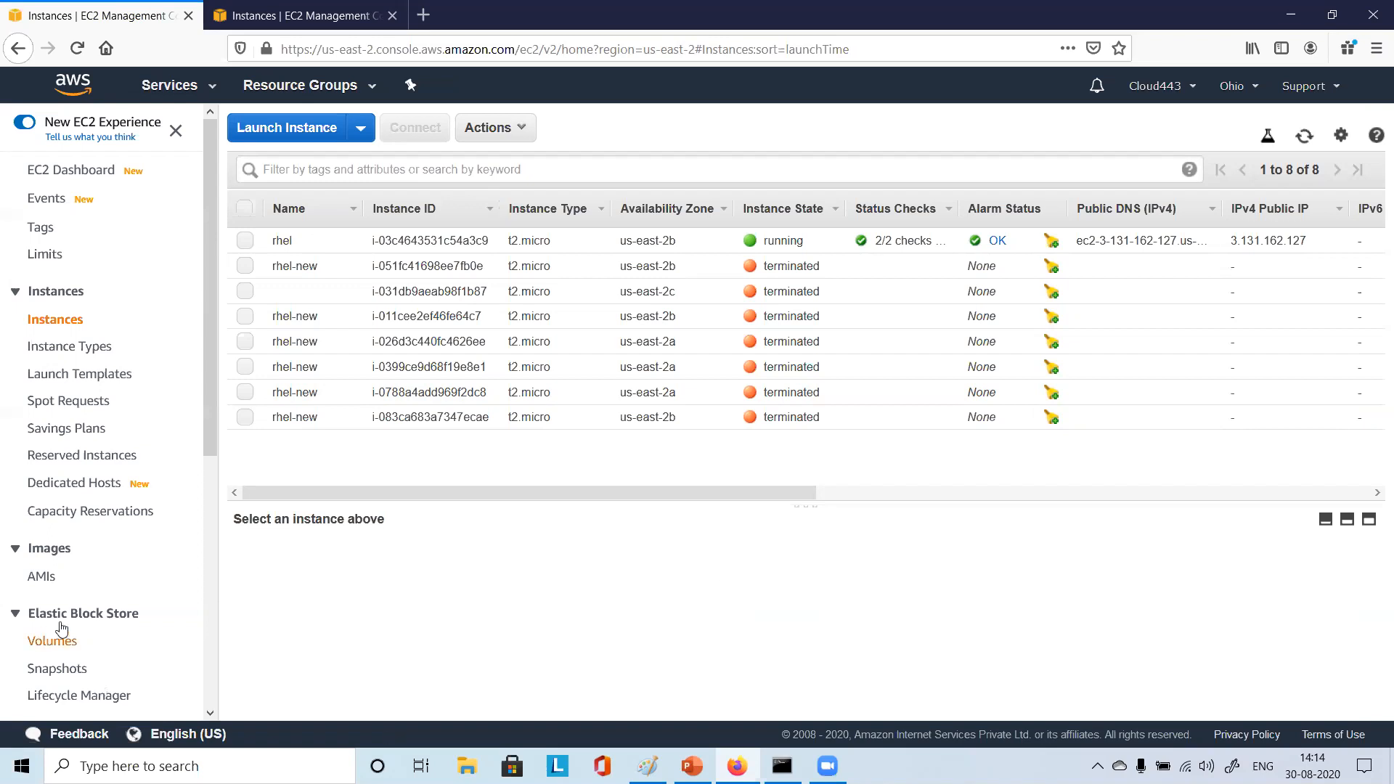
scroll(101, 624, "down", 5)
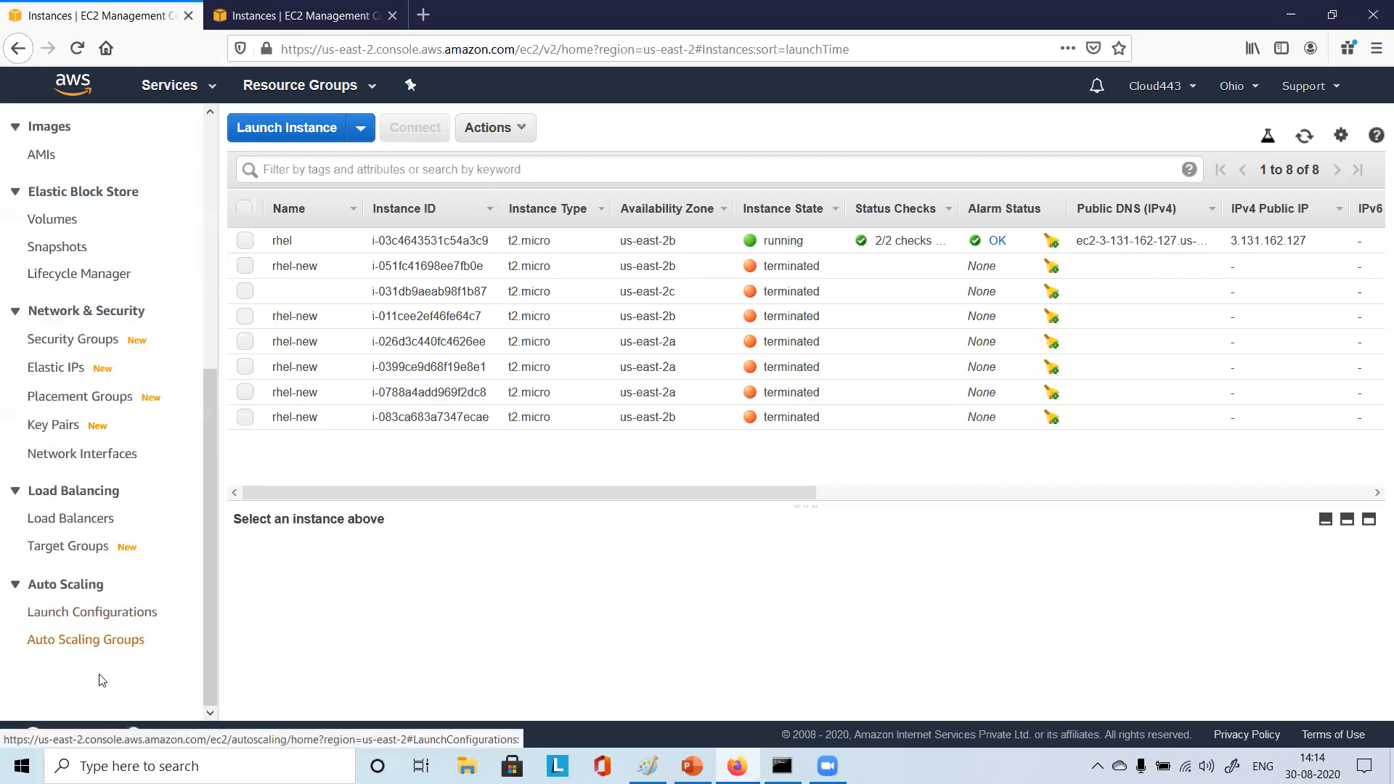
left_click(90, 641)
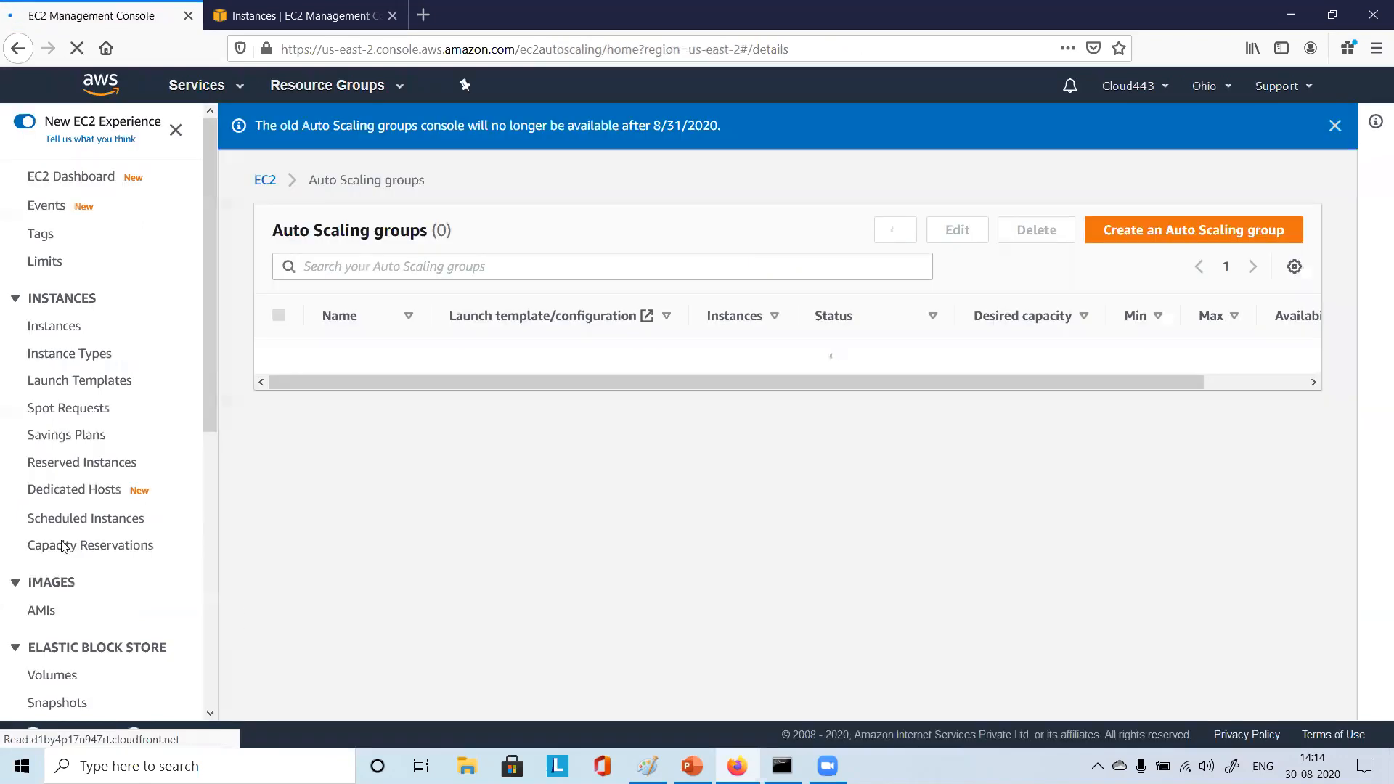
scroll(78, 556, "down", 6)
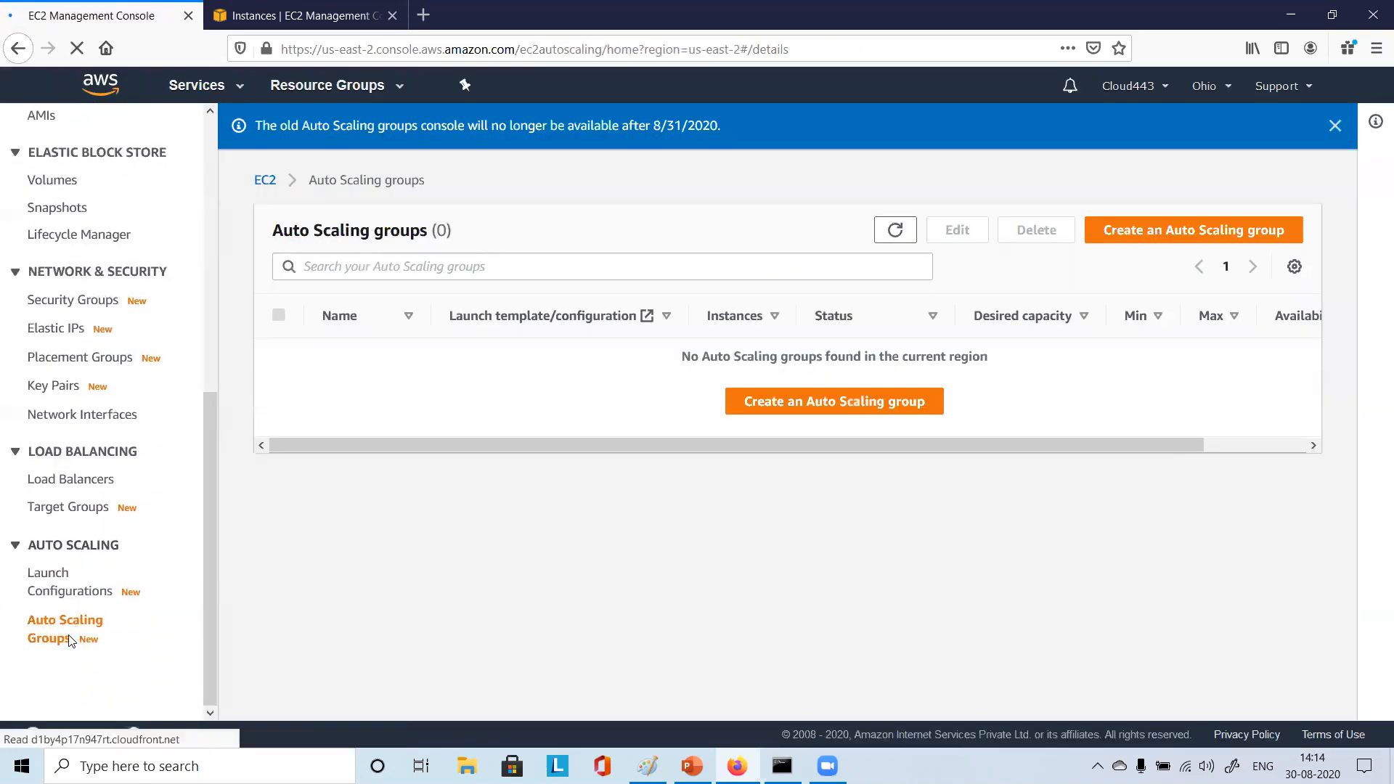
left_click(68, 635)
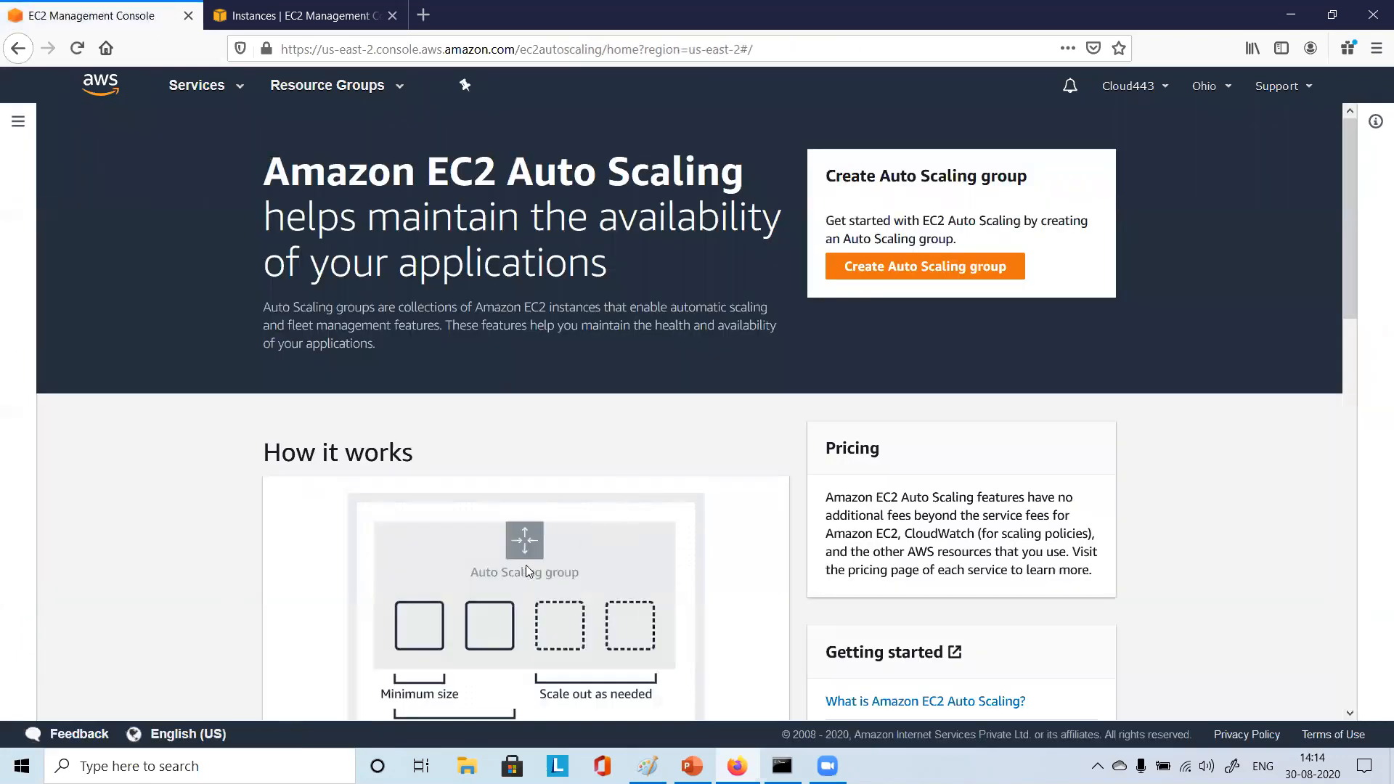
scroll(350, 576, "down", 10)
scroll(350, 576, "up", 10)
Switch to the second browser tab with the instances list and open the Auto Scaling groups page there
left_click(330, 14)
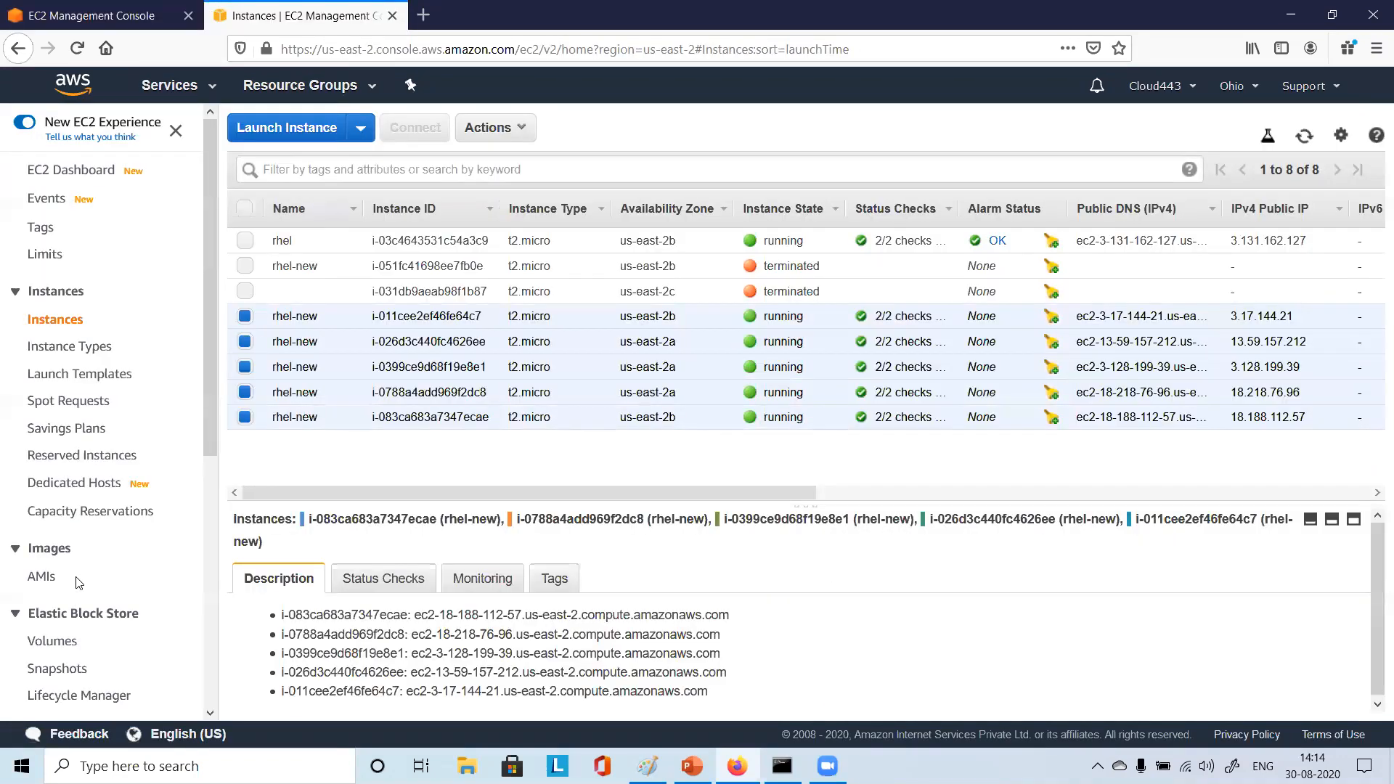
scroll(78, 583, "down", 5)
left_click(84, 642)
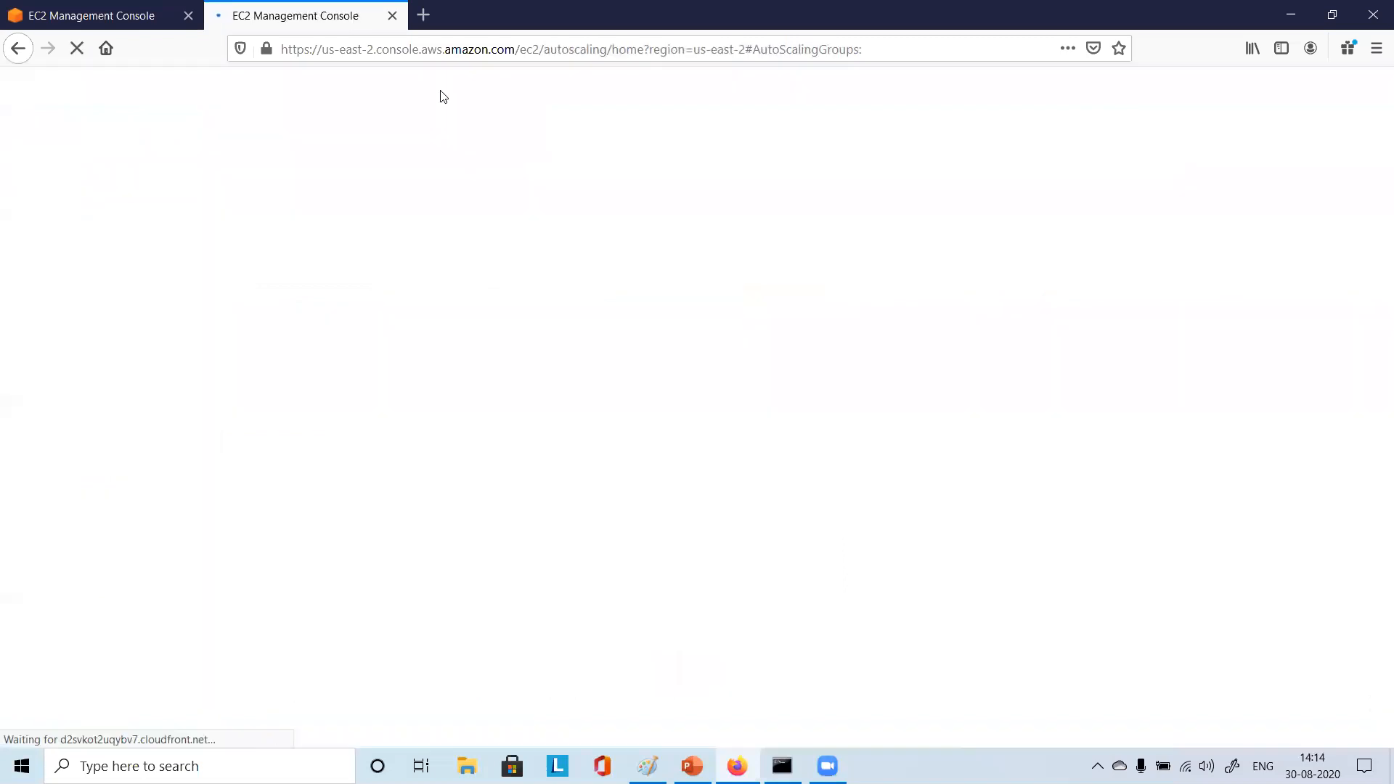
Close the second browser tab, open the EC2 dashboard from the AWS console home page and list the running instances
left_click(393, 15)
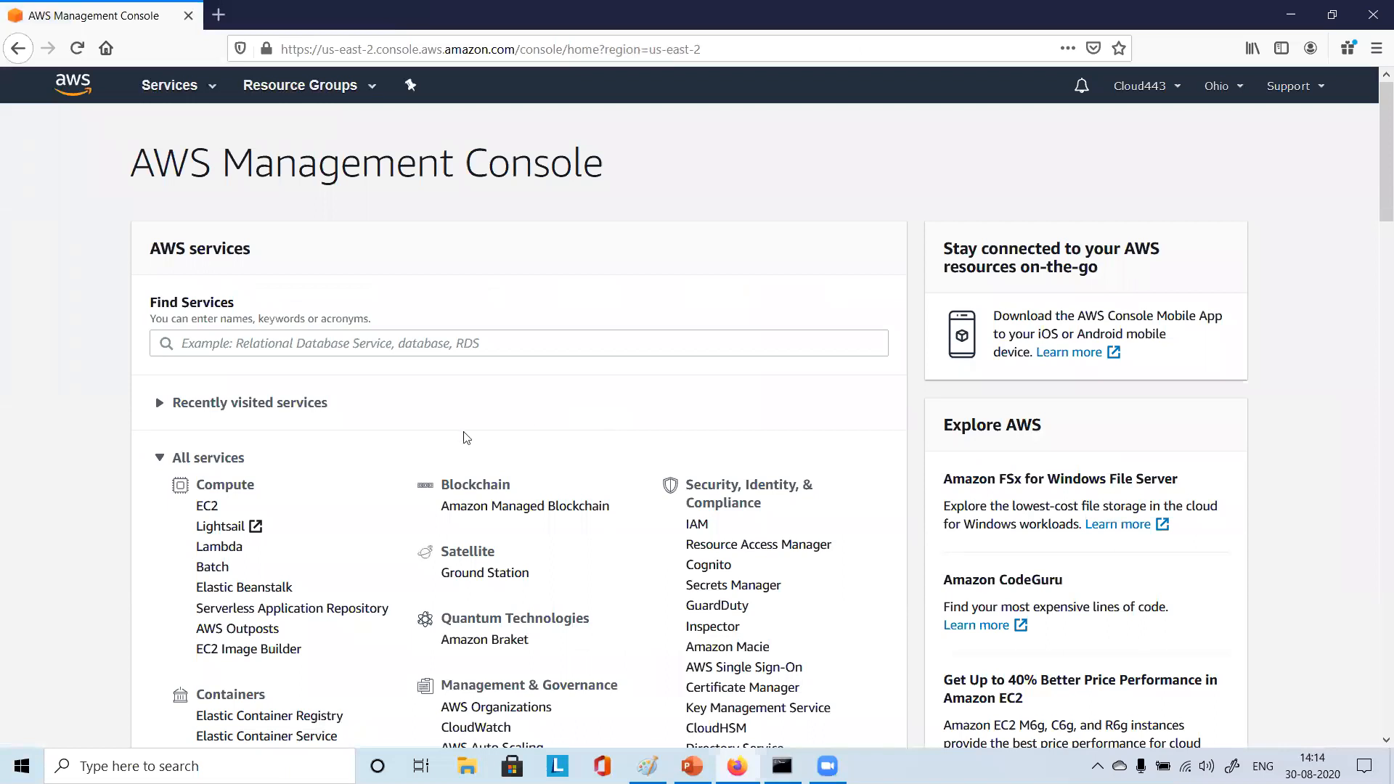
left_click(207, 506)
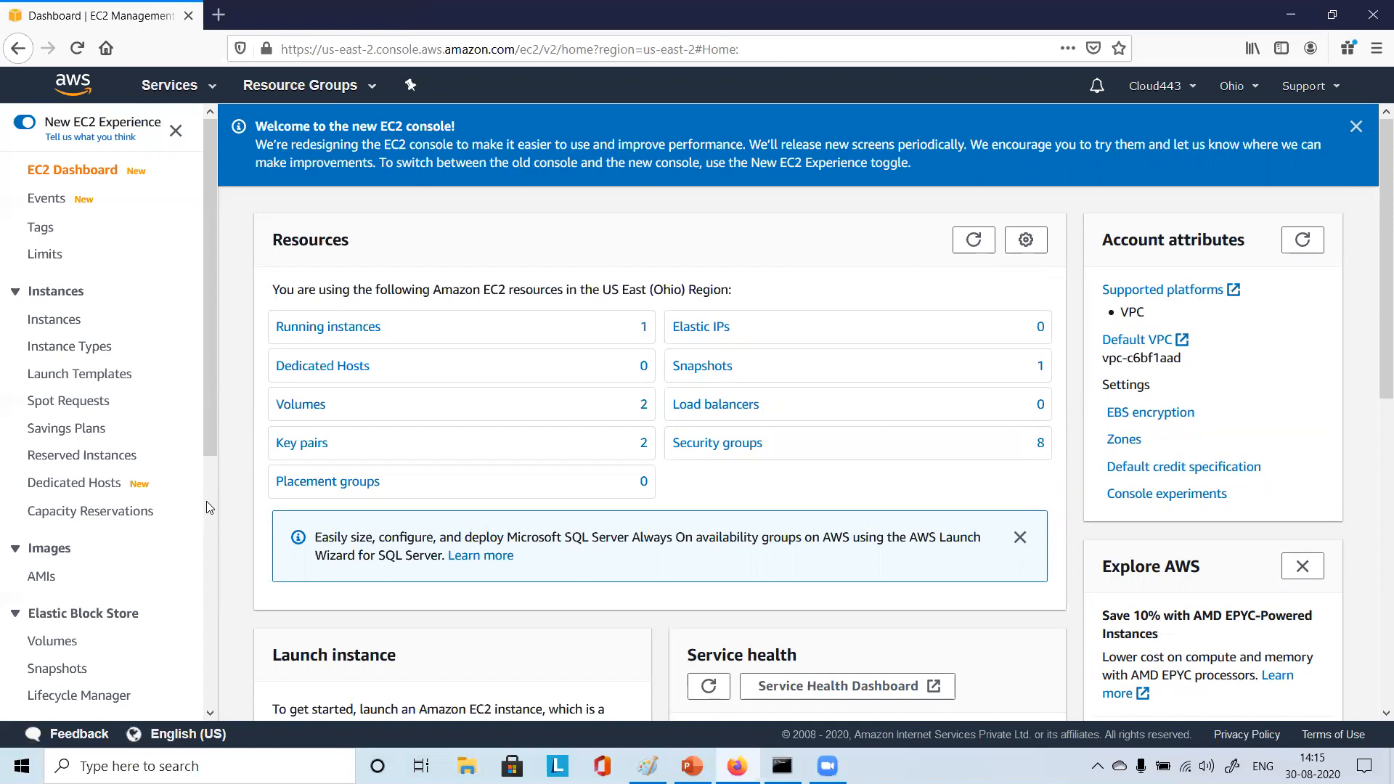
left_click(347, 328)
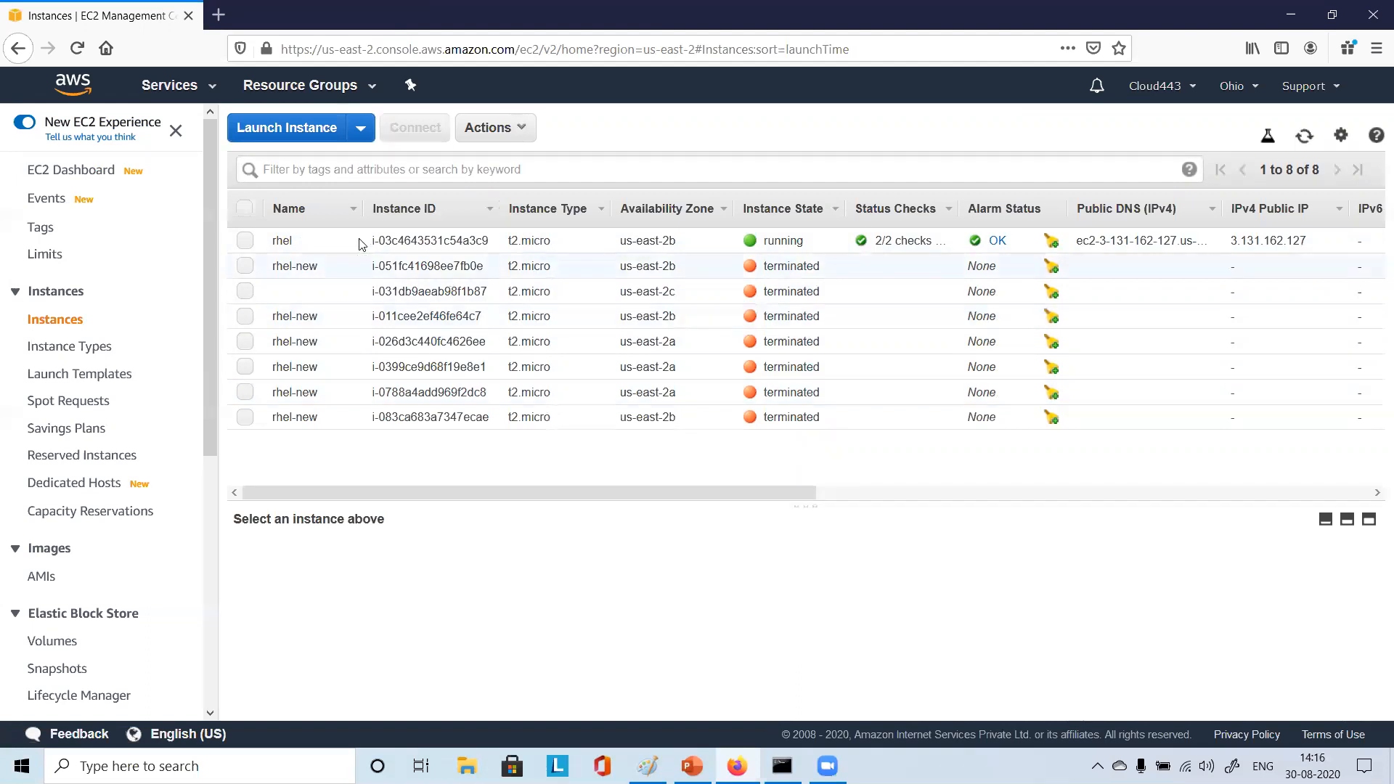
Select the running rhel instance in the instances list and issue the Stop action for it
left_click(244, 242)
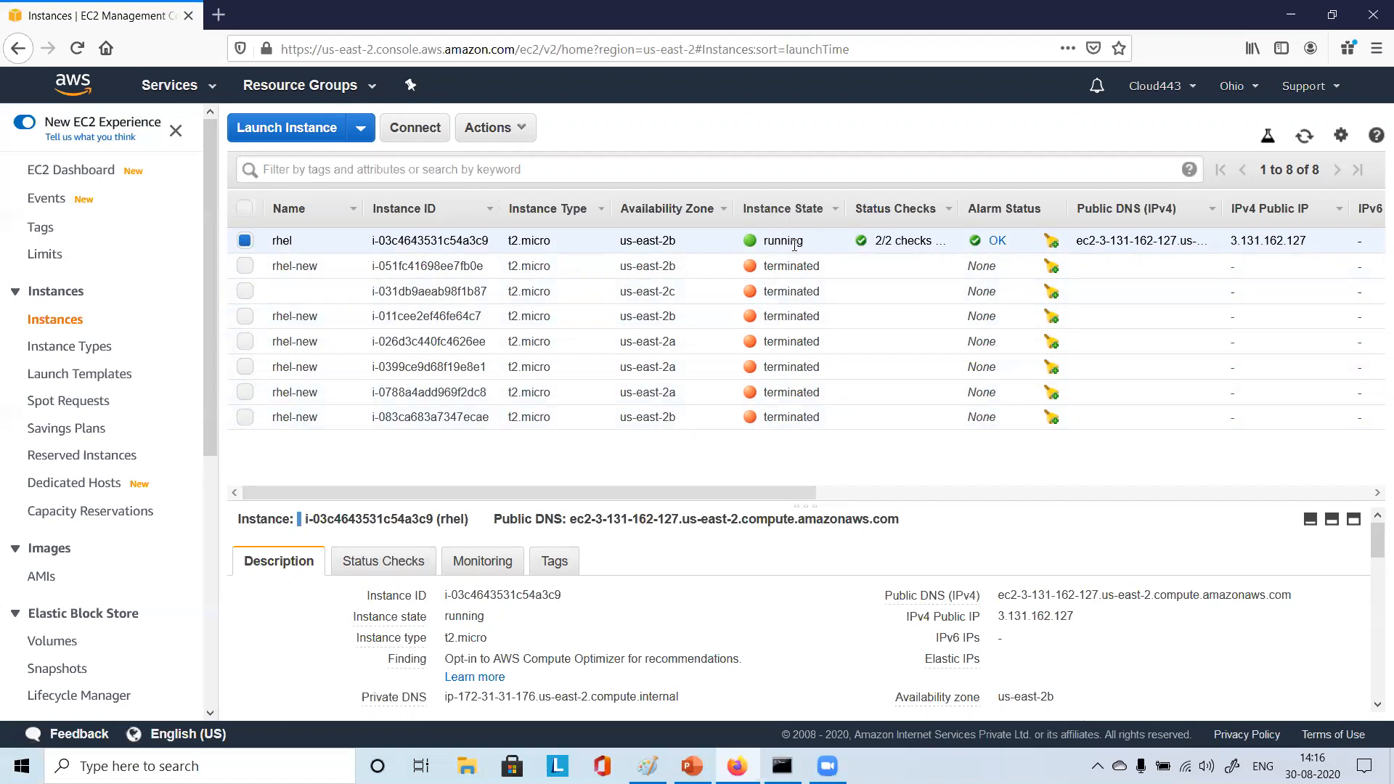
left_click(520, 129)
mouse_move(528, 280)
mouse_move(546, 253)
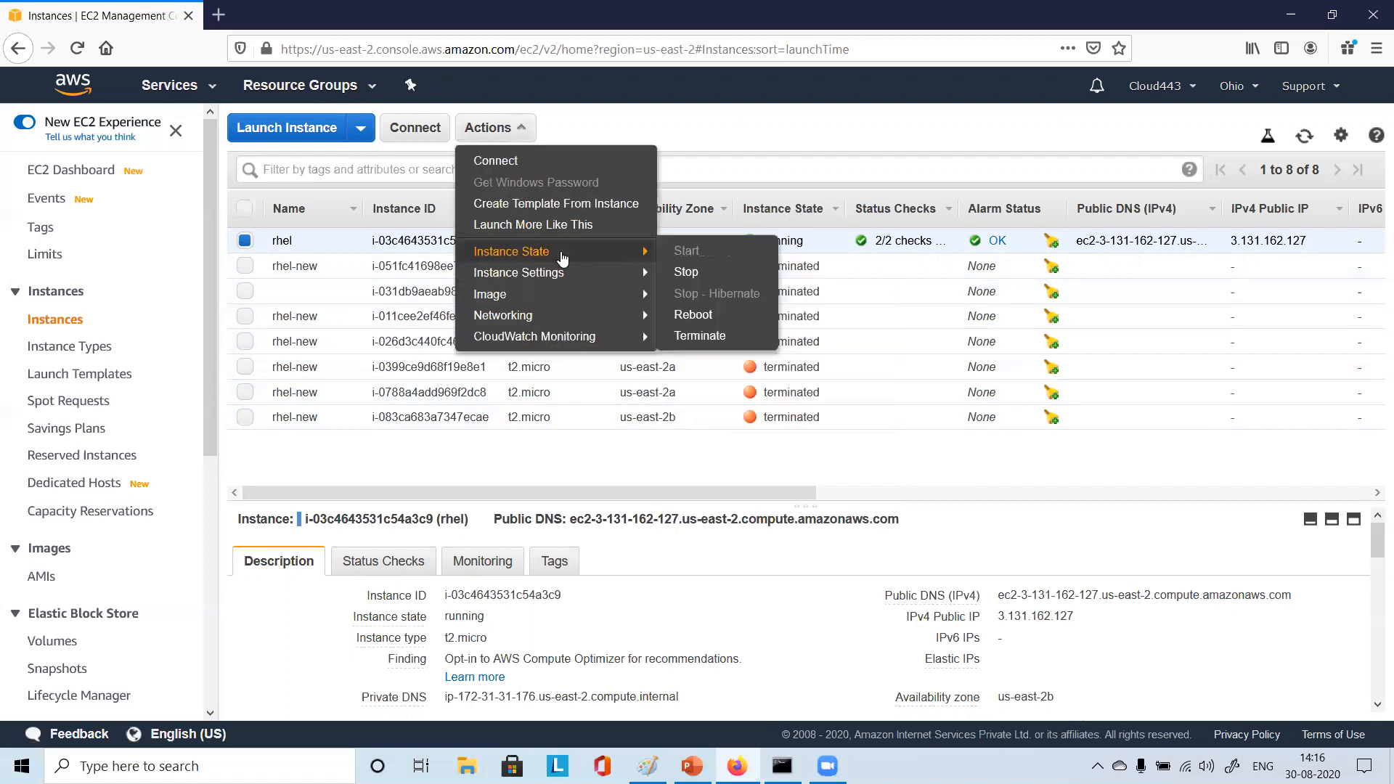
left_click(686, 273)
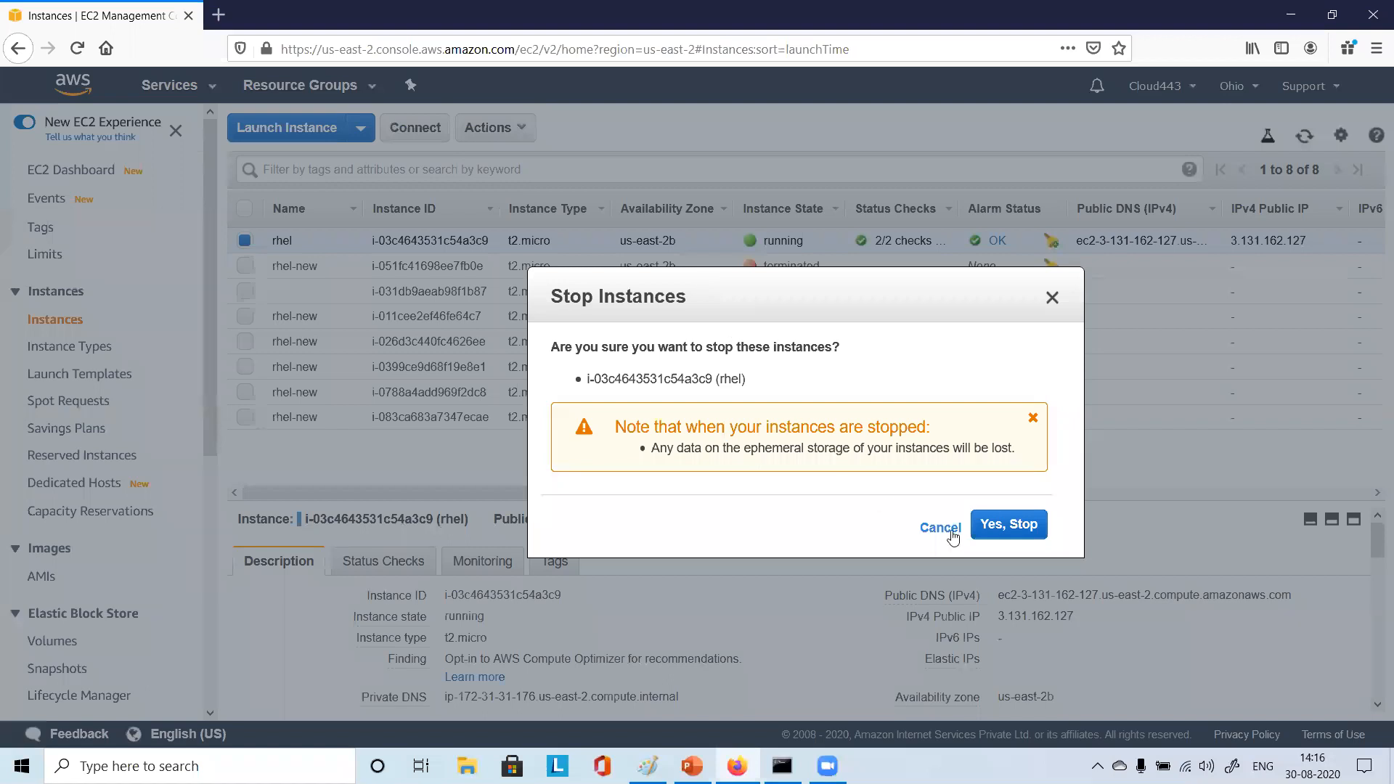